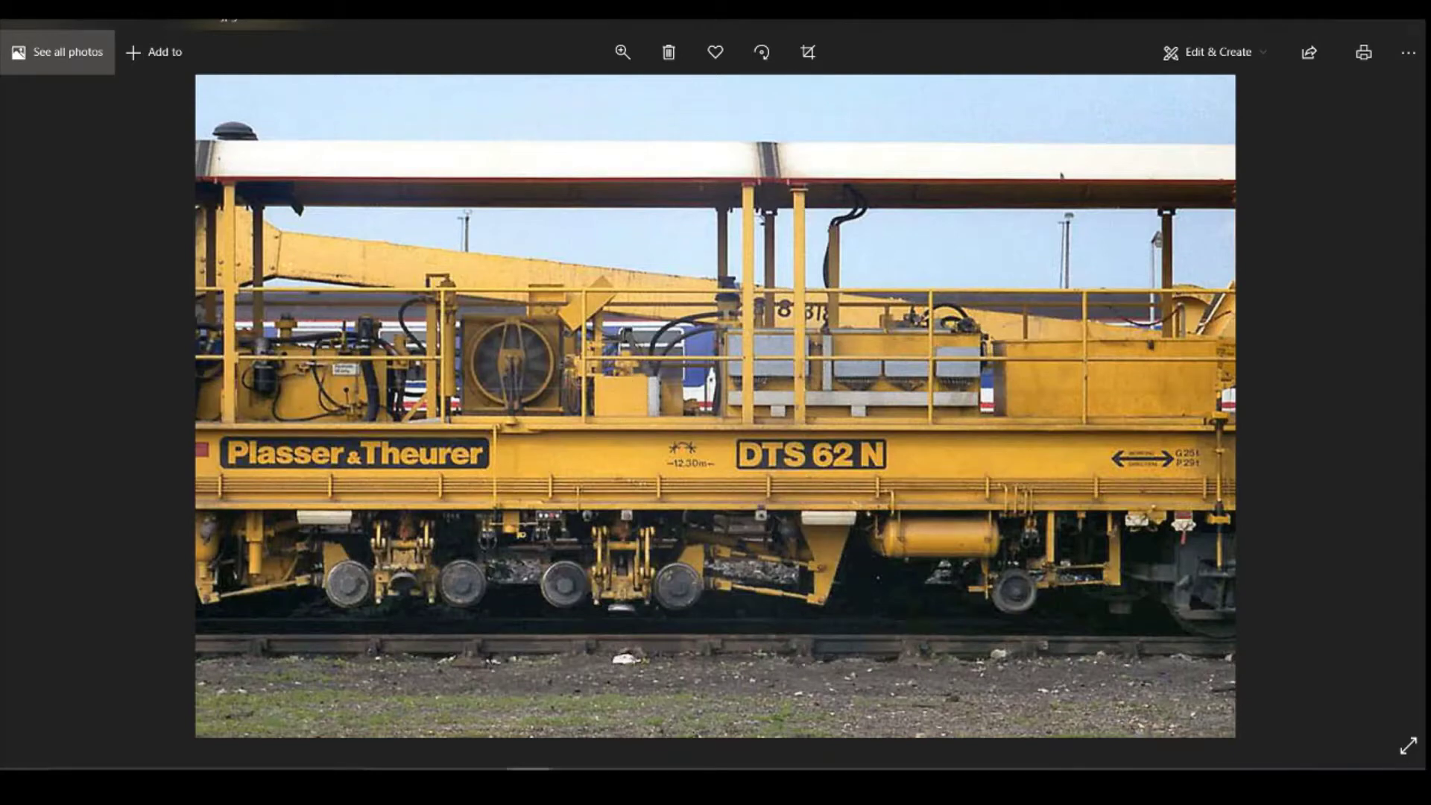
Examine the DR72212 and DR72211 Ash HRD reference photos for the control panel and surrounding deck equipment
{"action": "mouse_move", "coordinate": [634, 789]}
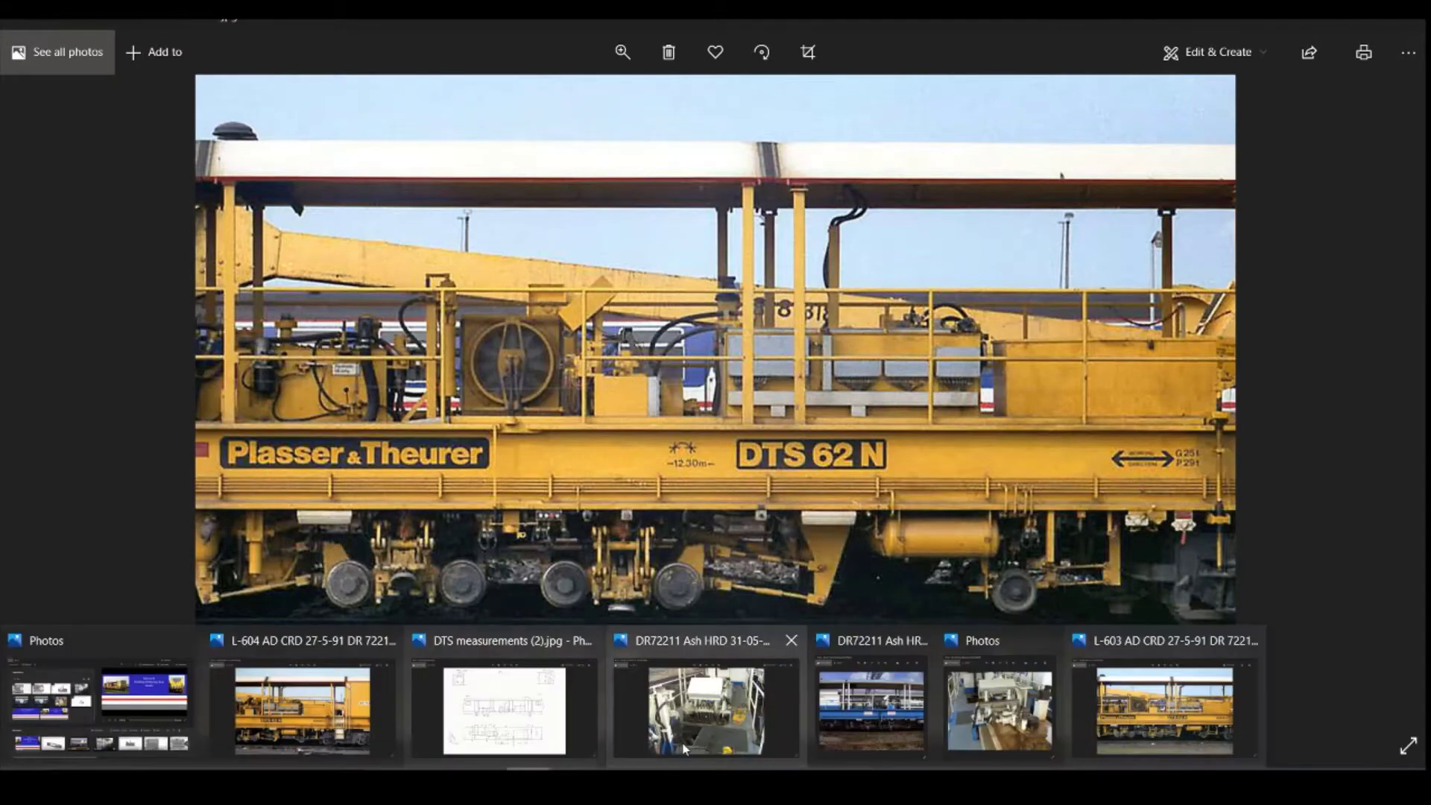
{"action": "left_click", "coordinate": [999, 731]}
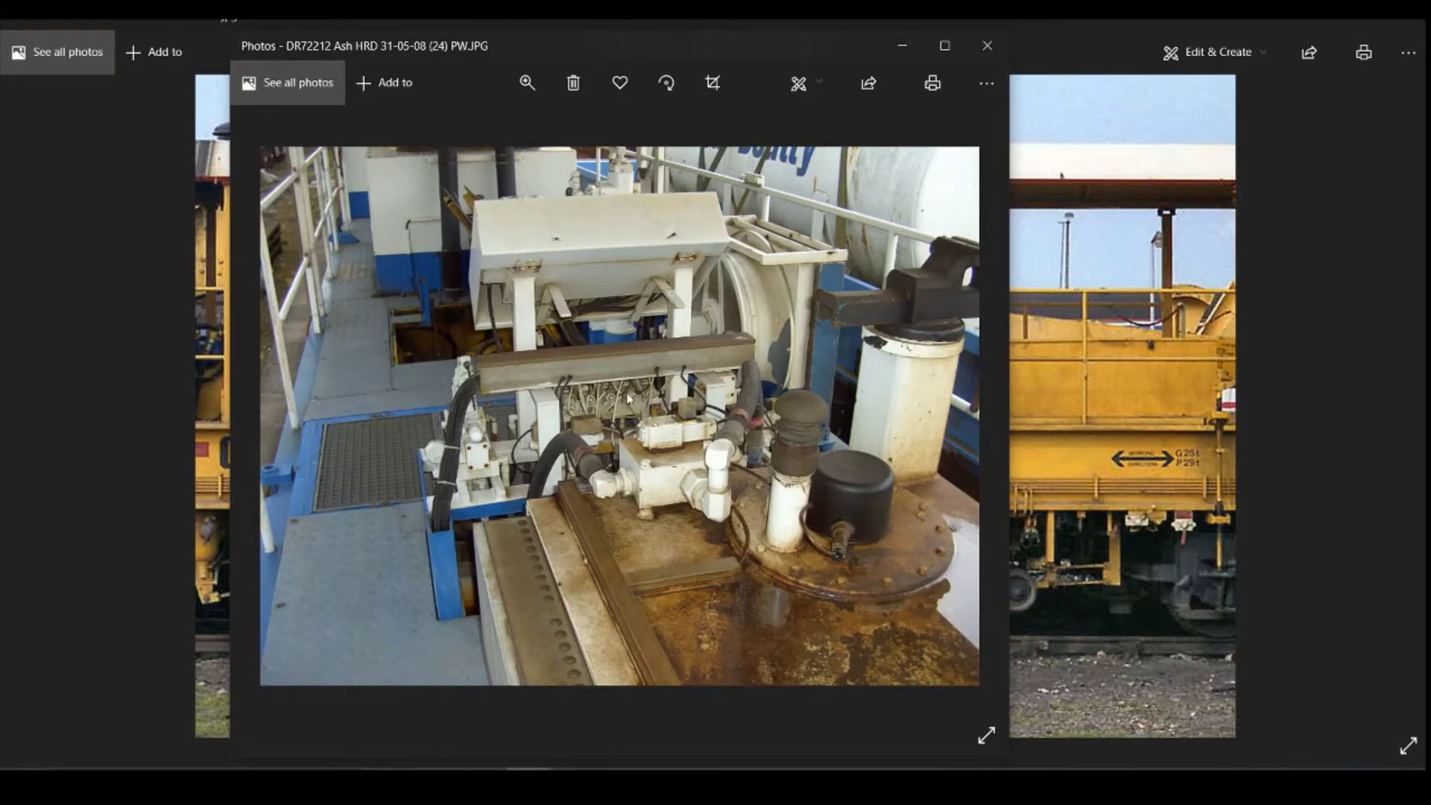
{"action": "mouse_move", "coordinate": [973, 735]}
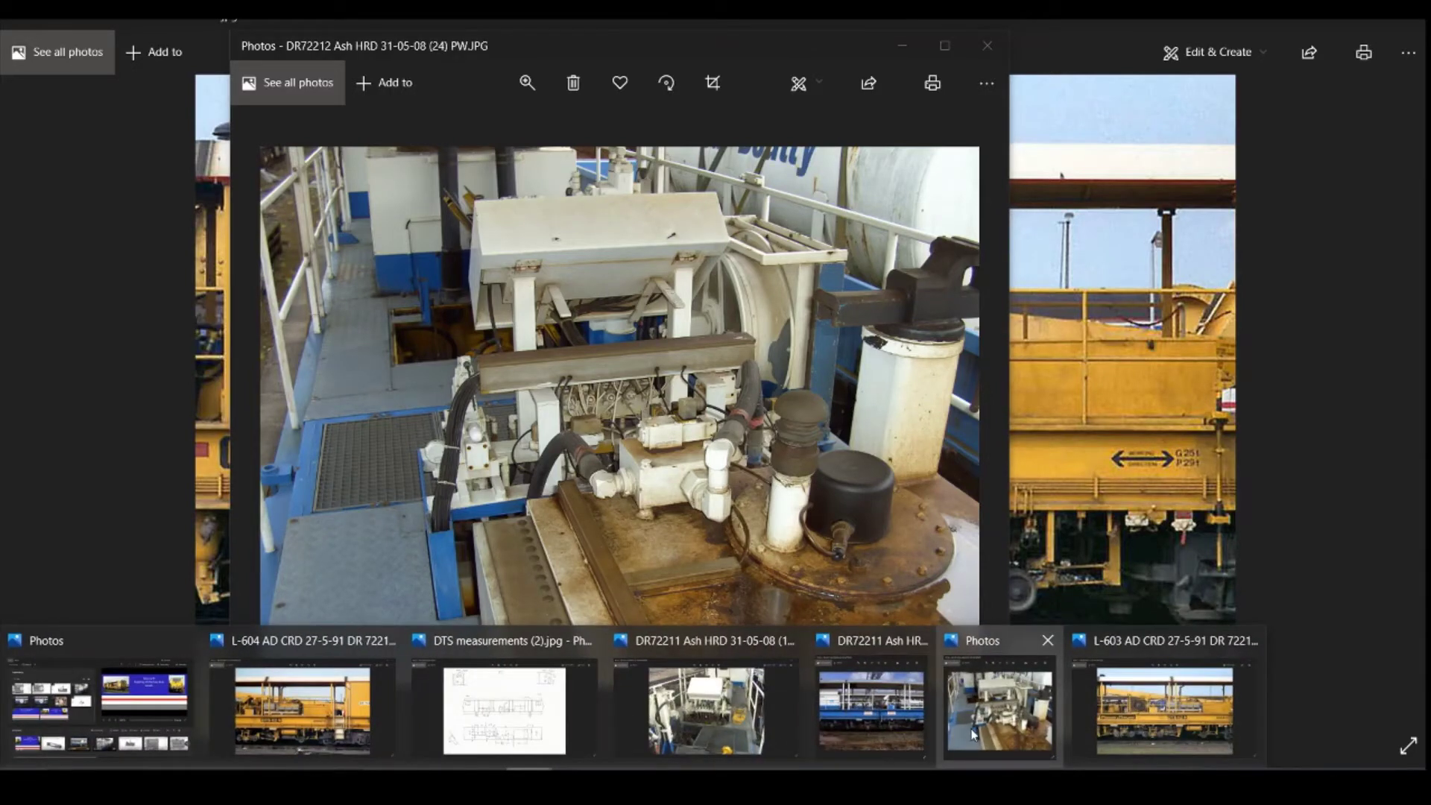
{"action": "left_click", "coordinate": [733, 732]}
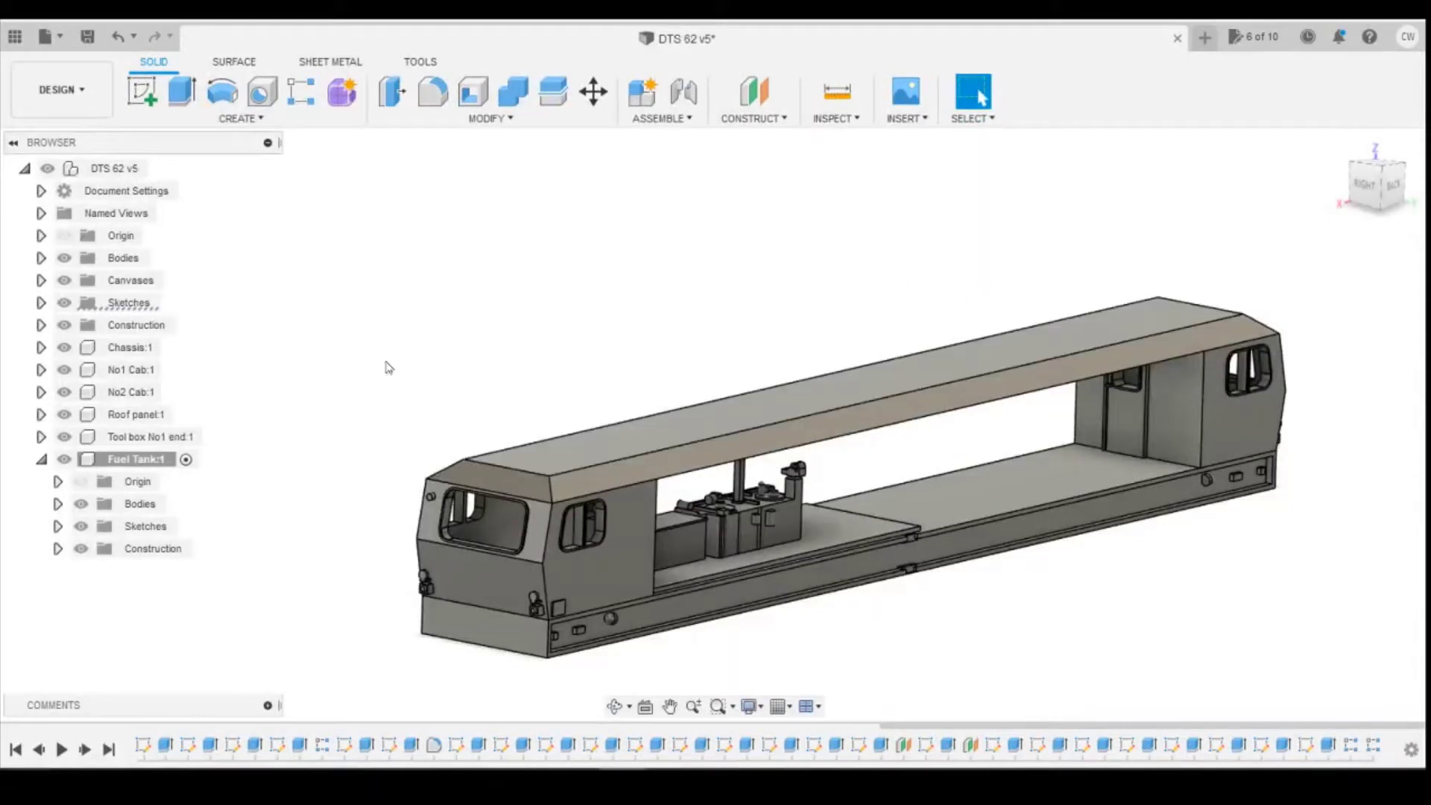
Hide the No1 Cab, No2 Cab, Roof panel and Tool box No1 end components, leaving the Chassis and Fuel Tank shown
{"action": "left_click", "coordinate": [68, 373]}
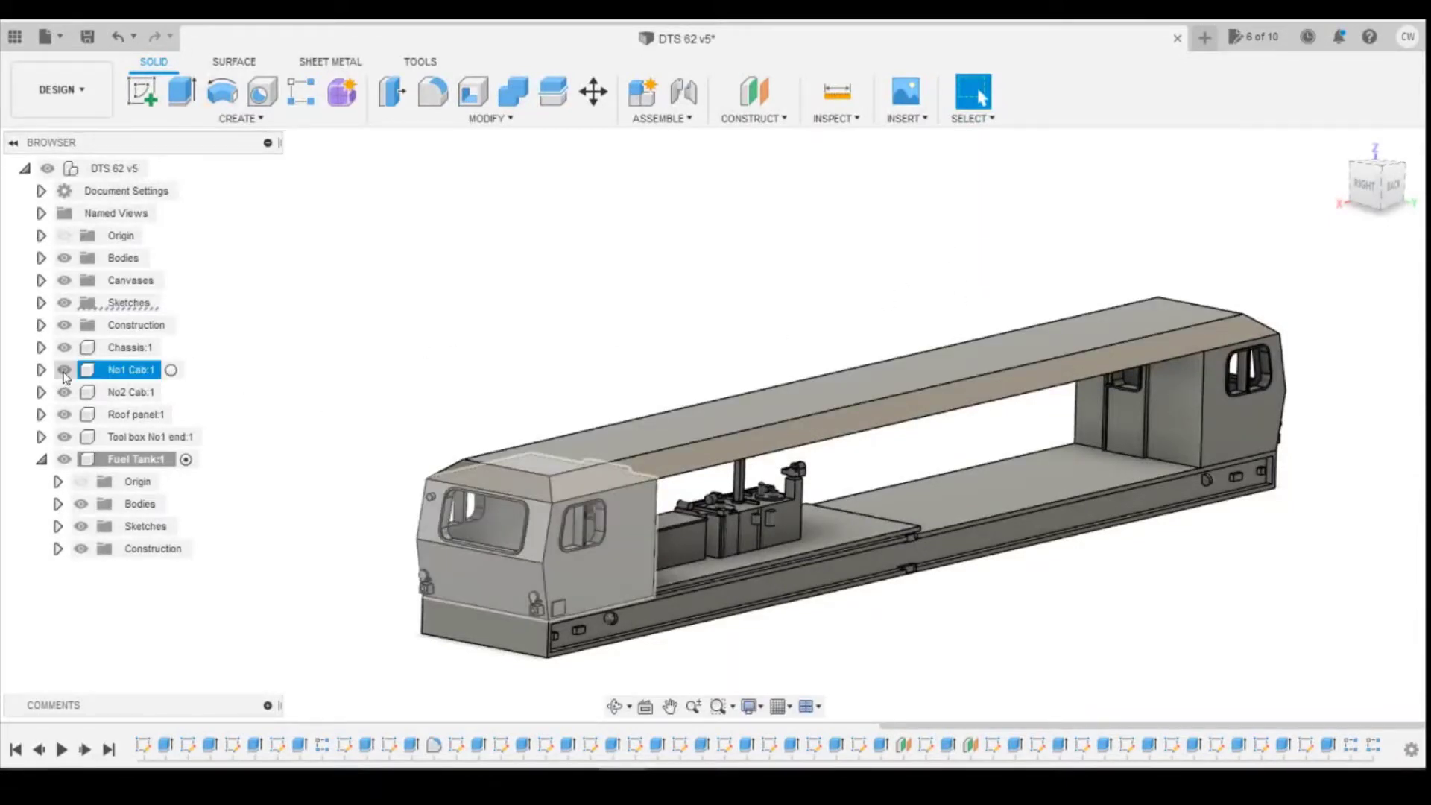
{"action": "left_click", "coordinate": [64, 370]}
{"action": "left_click", "coordinate": [64, 393]}
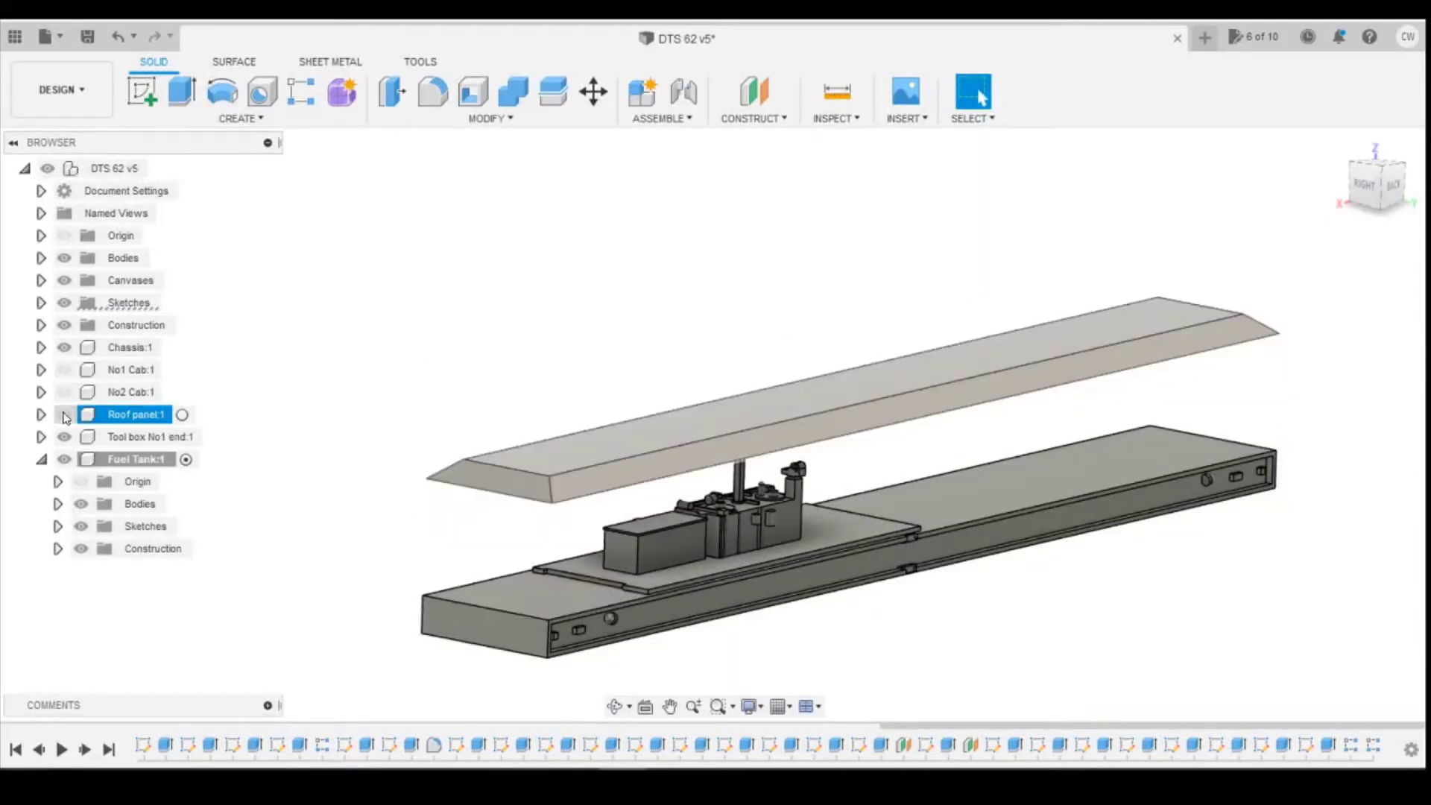
{"action": "left_click", "coordinate": [64, 415]}
{"action": "left_click", "coordinate": [64, 437]}
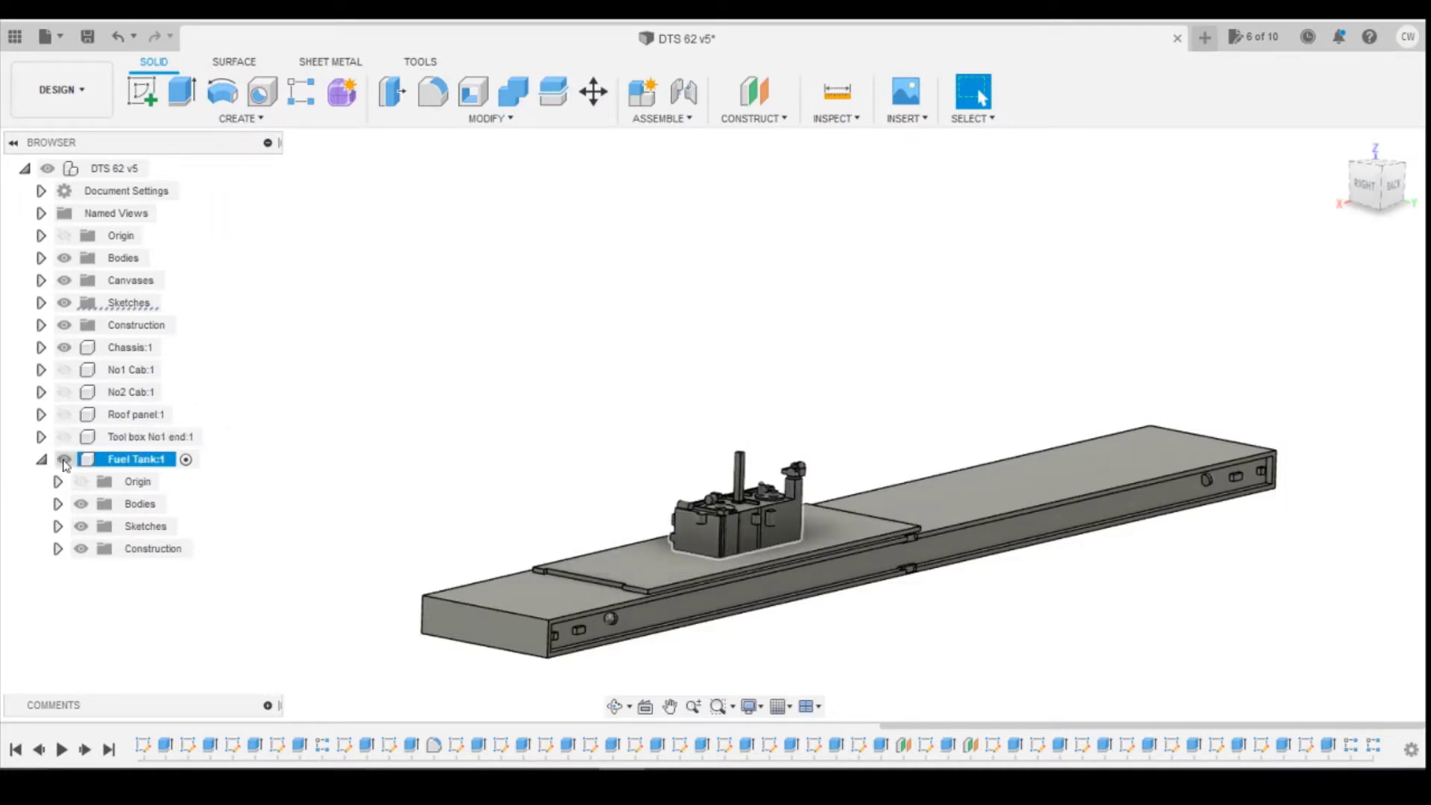
{"action": "left_click", "coordinate": [65, 459]}
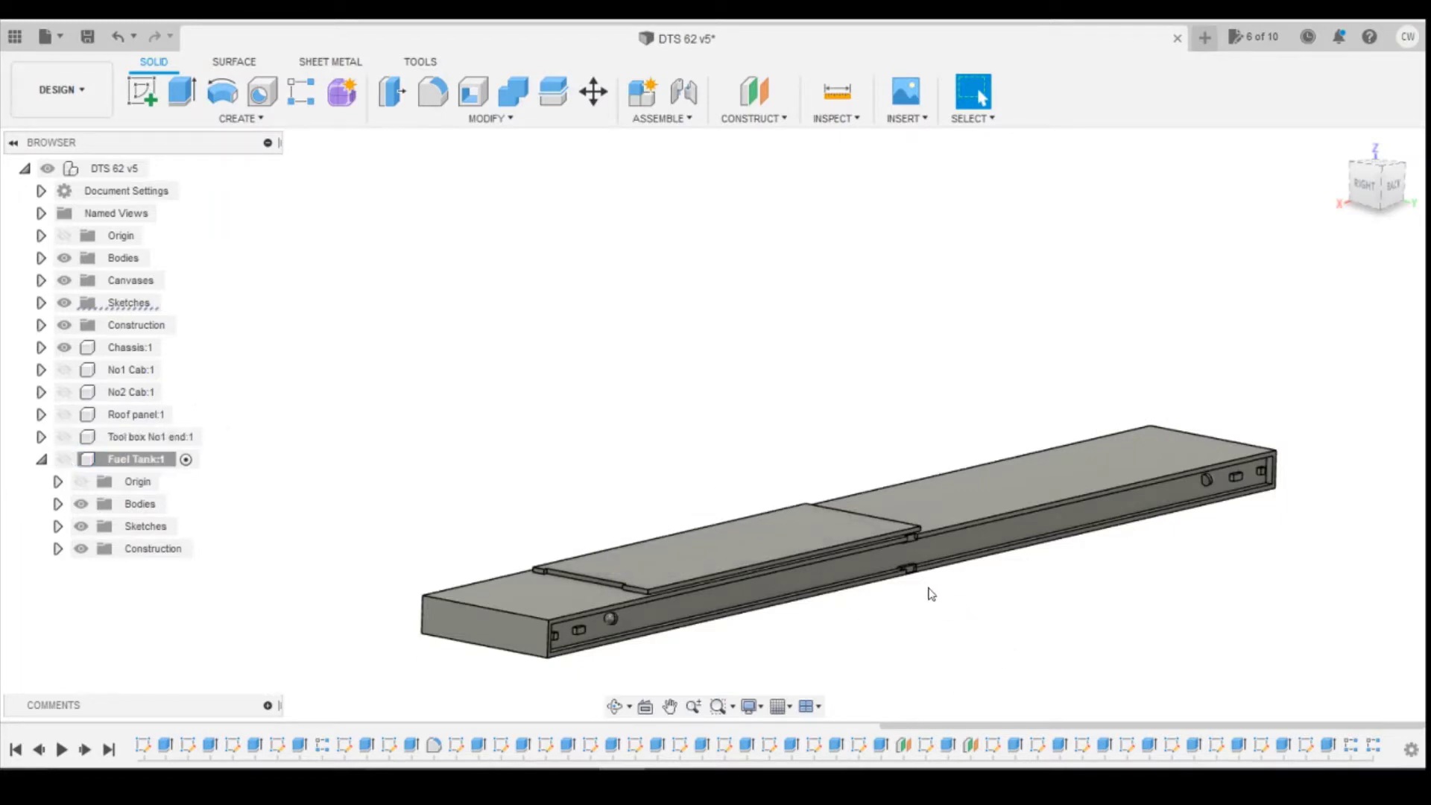
{"action": "left_click", "coordinate": [64, 459]}
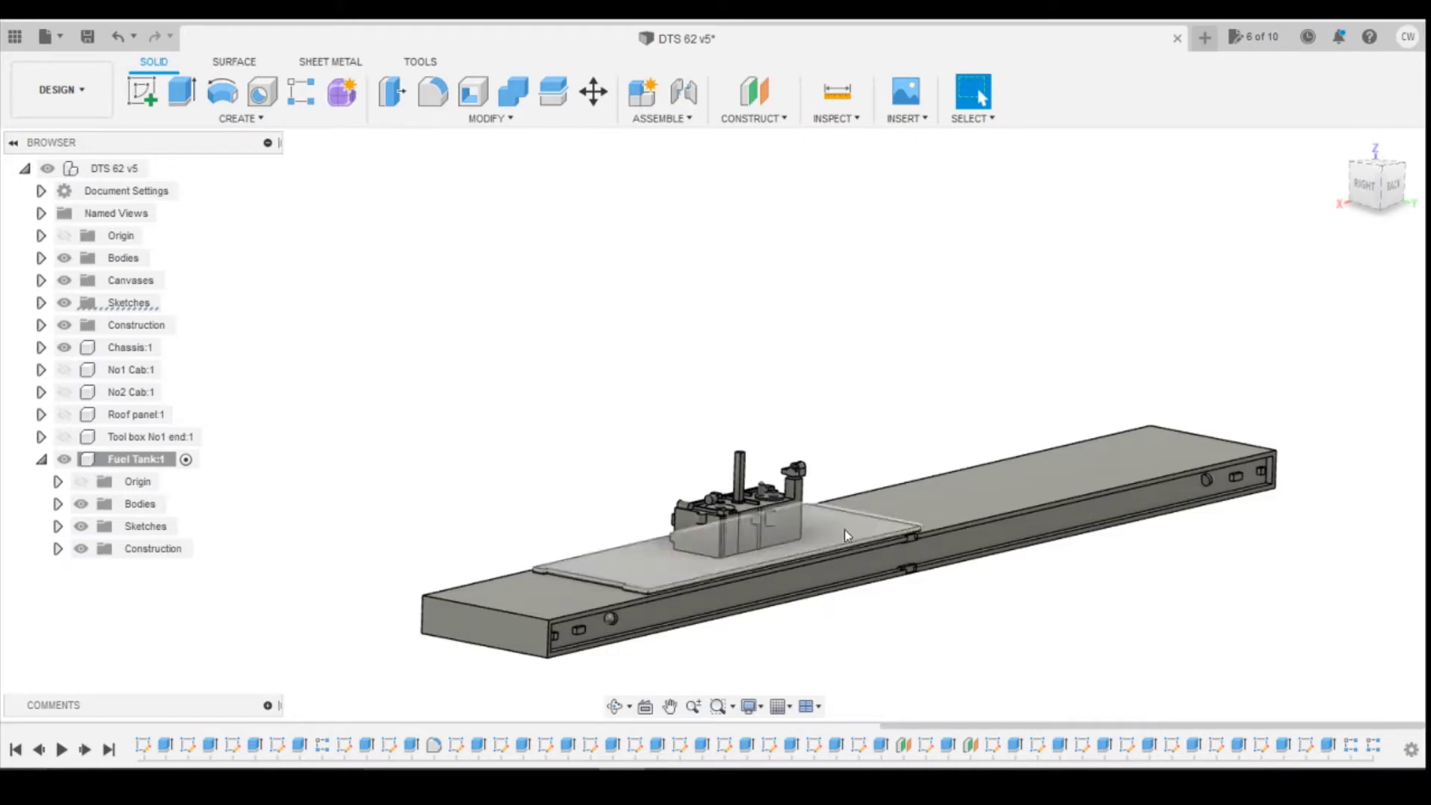
Activate the top-level DTS 62 assembly and create a new internal component in it named Control Panel
{"action": "left_click_drag", "start_coordinate": [1379, 185], "coordinate": [1357, 181]}
{"action": "left_click", "coordinate": [1342, 143]}
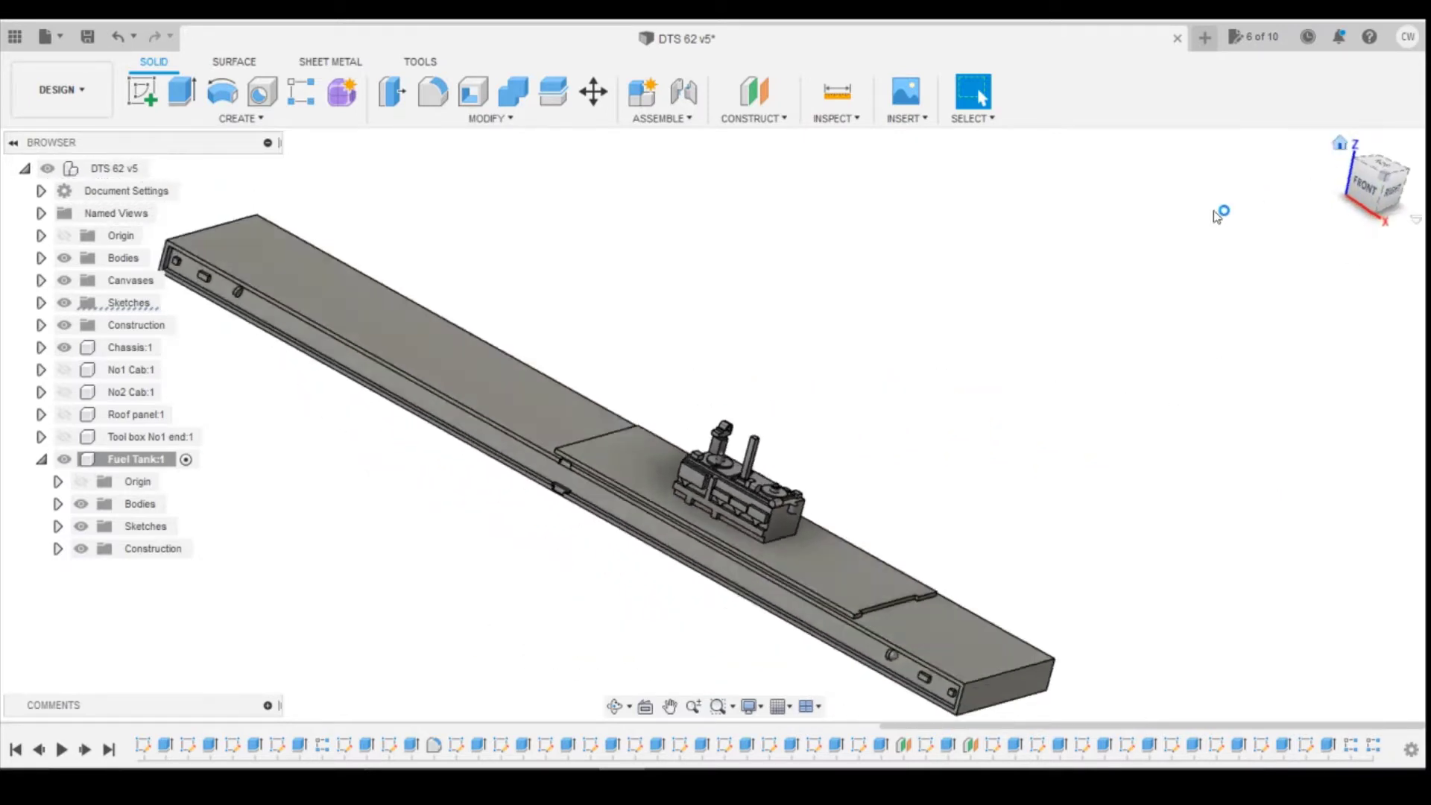
{"action": "left_click", "coordinate": [107, 175]}
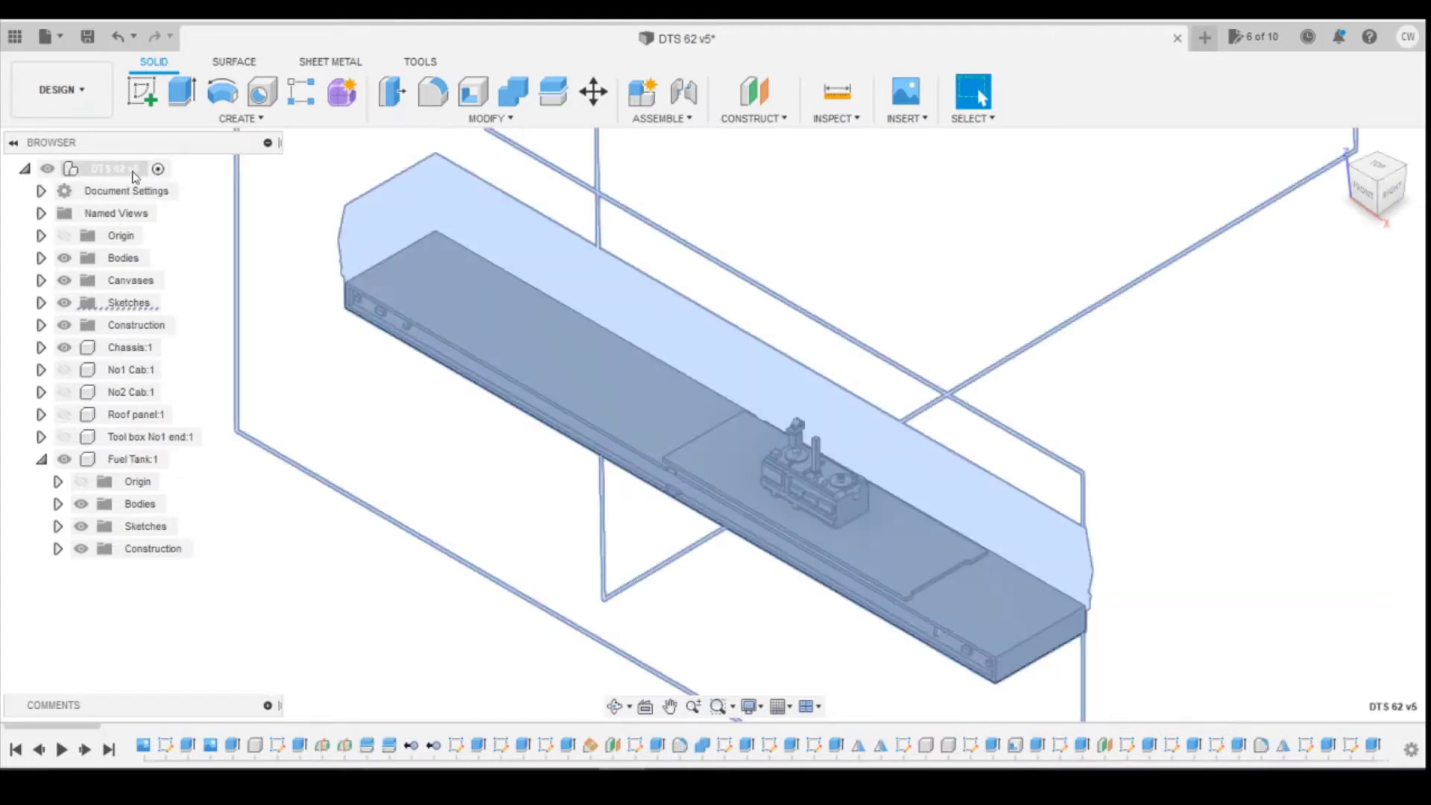
{"action": "right_click", "coordinate": [136, 176]}
{"action": "left_click", "coordinate": [156, 187]}
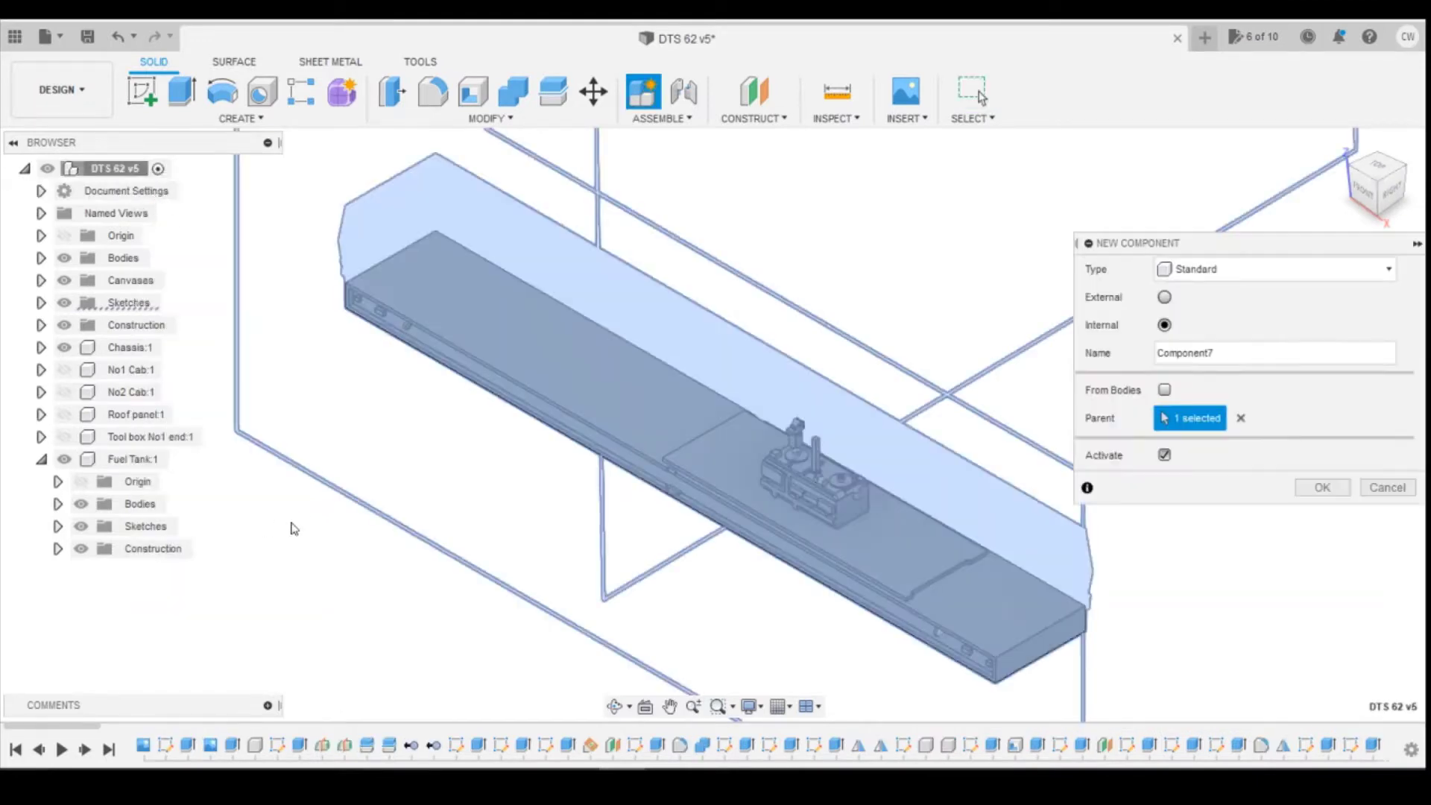
{"action": "double_click", "coordinate": [1237, 353]}
{"action": "type", "text": "Control Panel"}
{"action": "left_click", "coordinate": [1323, 488]}
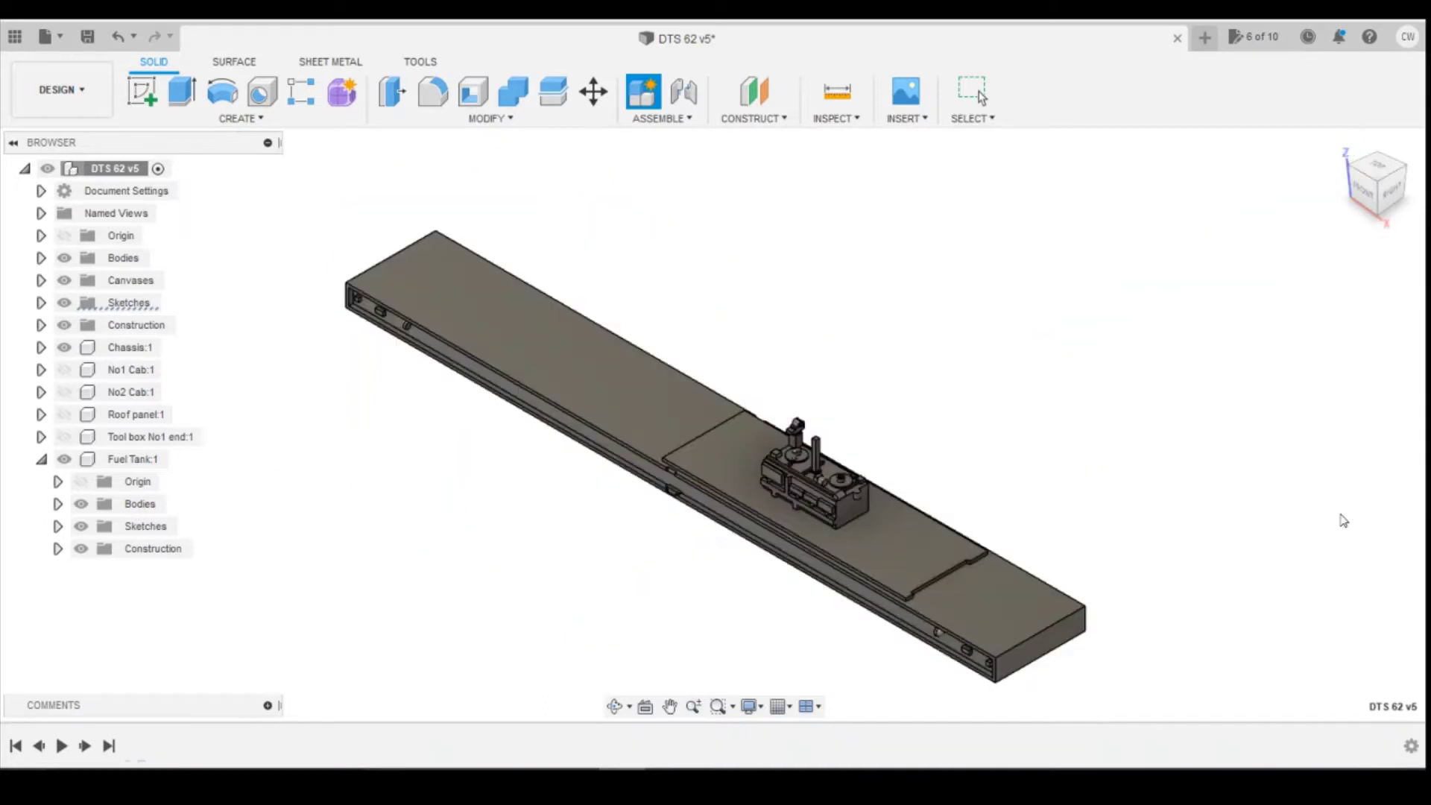
Check the control panel's dimensions on the DTS measurements drawing and return to the model
{"action": "middle_click_drag", "start_coordinate": [716, 409], "coordinate": [770, 489], "text": "shift"}
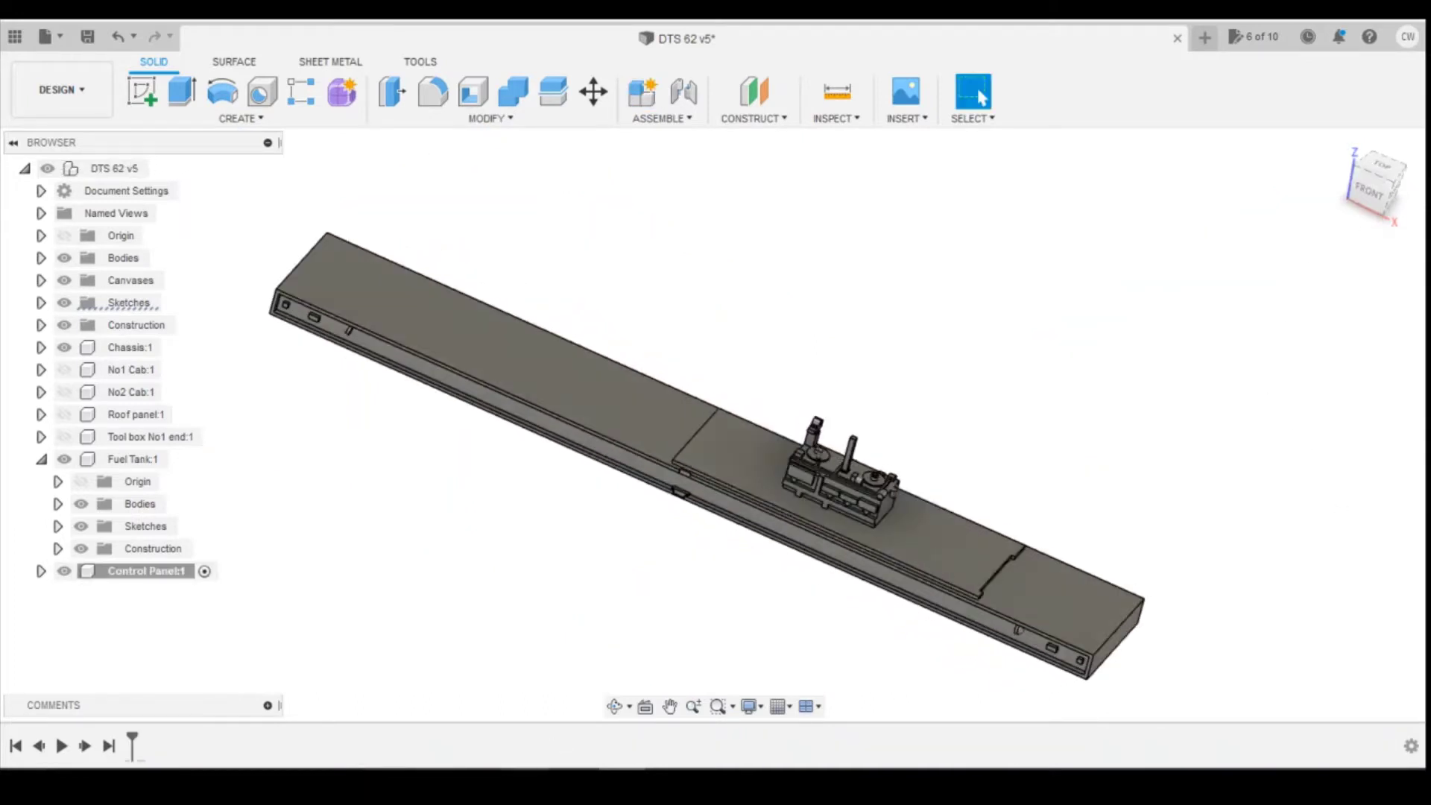
{"action": "mouse_move", "coordinate": [530, 769]}
{"action": "left_click", "coordinate": [465, 753]}
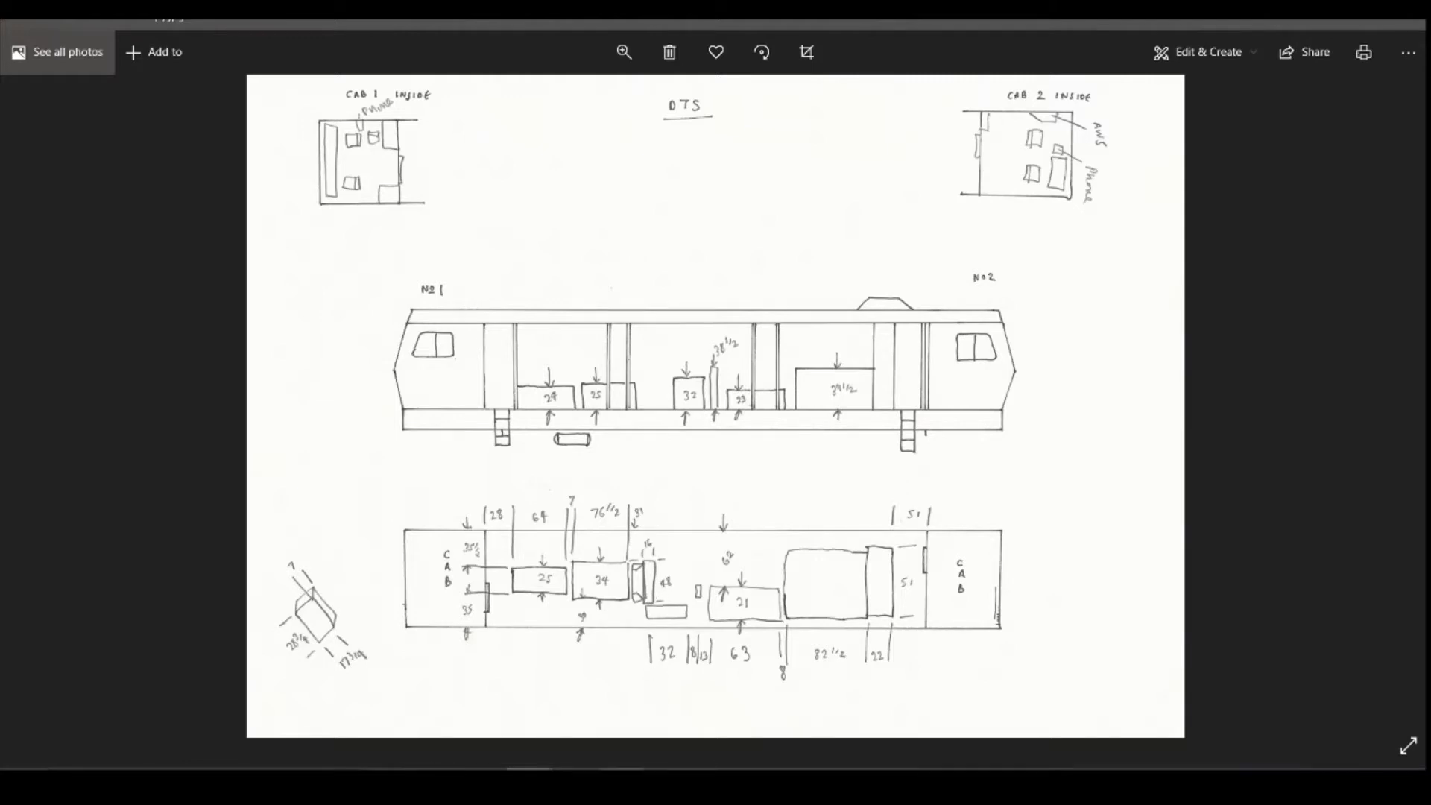
{"action": "left_click", "coordinate": [623, 783]}
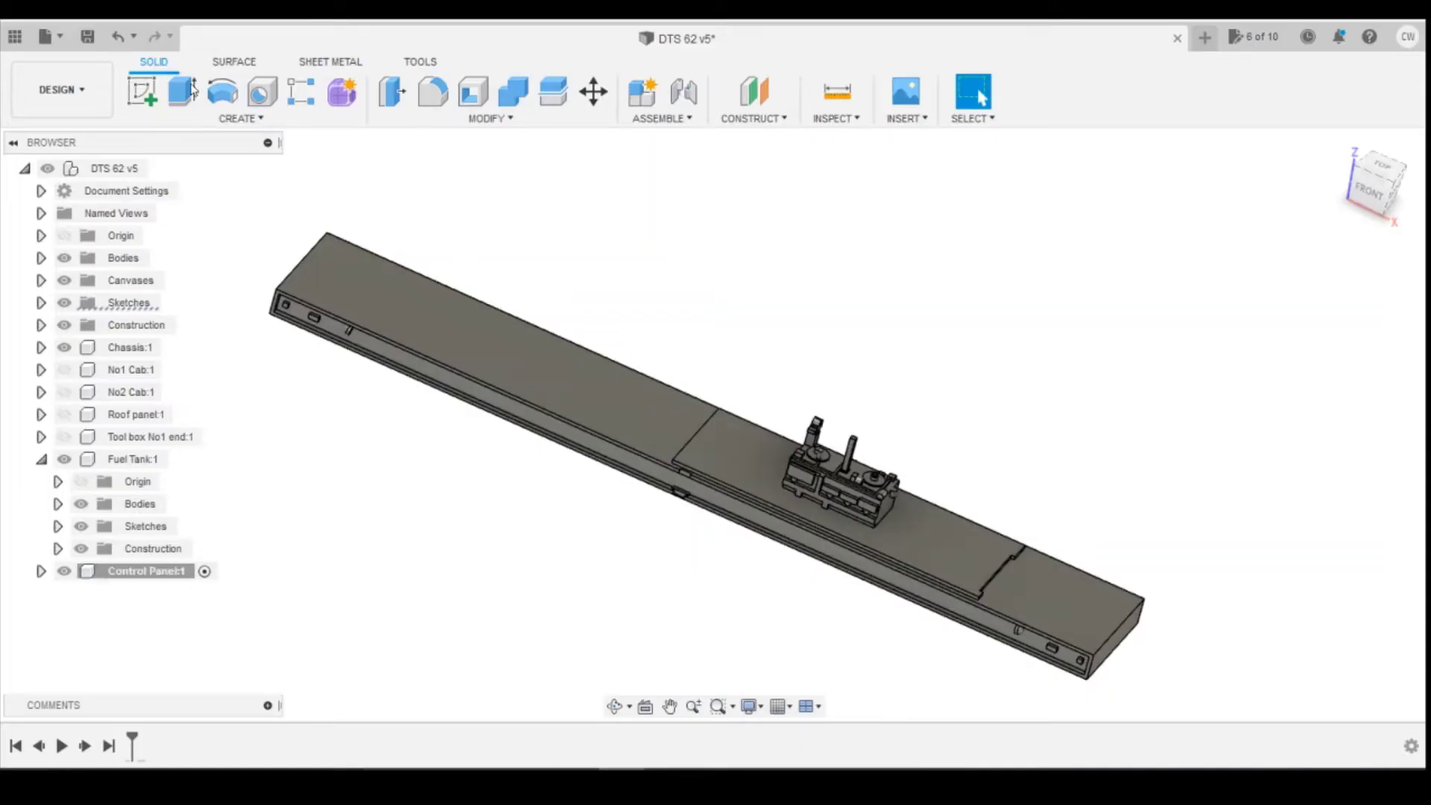
Start a sketch on the top face of the chassis's raised deck plate, viewed from above
{"action": "left_click", "coordinate": [1381, 165]}
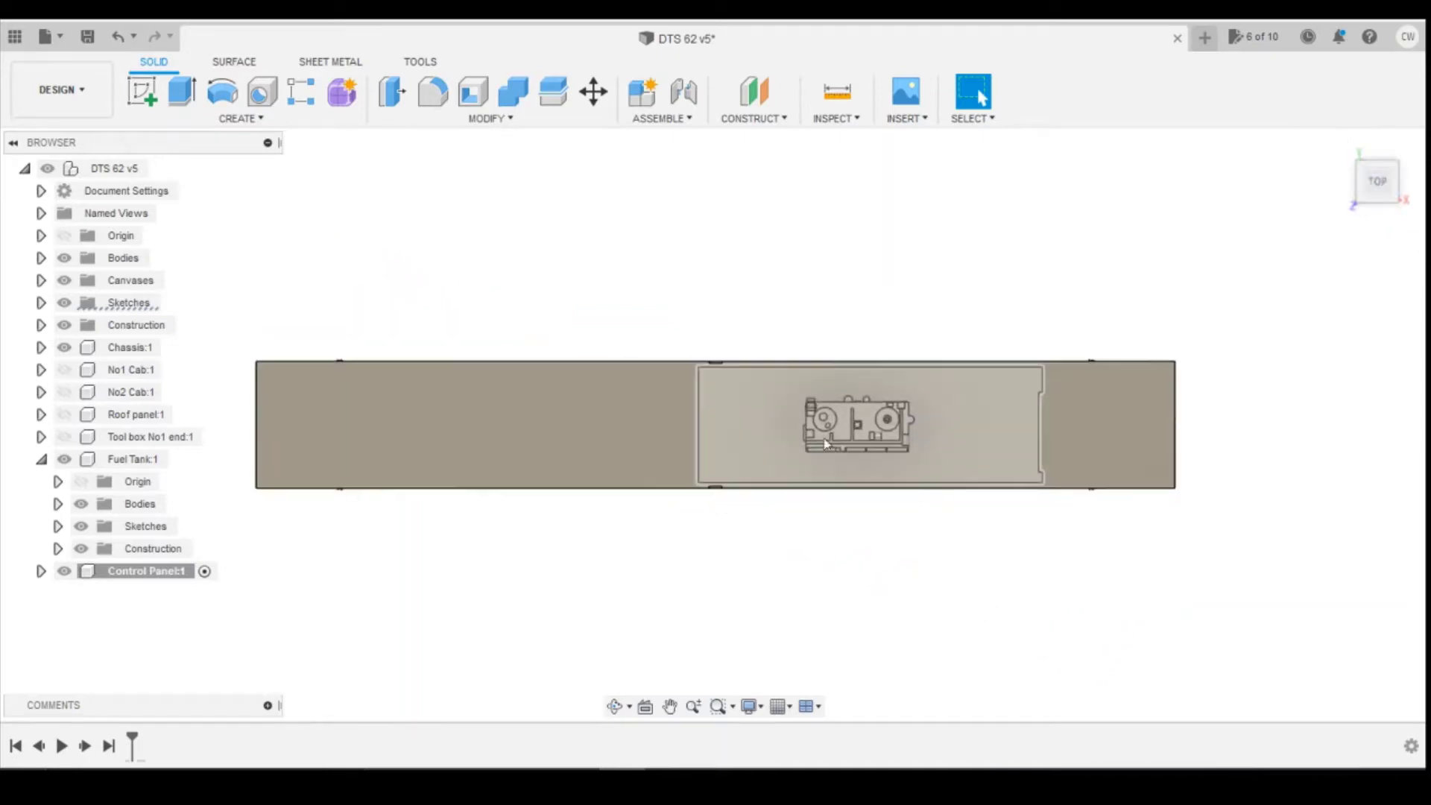
{"action": "left_click", "coordinate": [142, 91]}
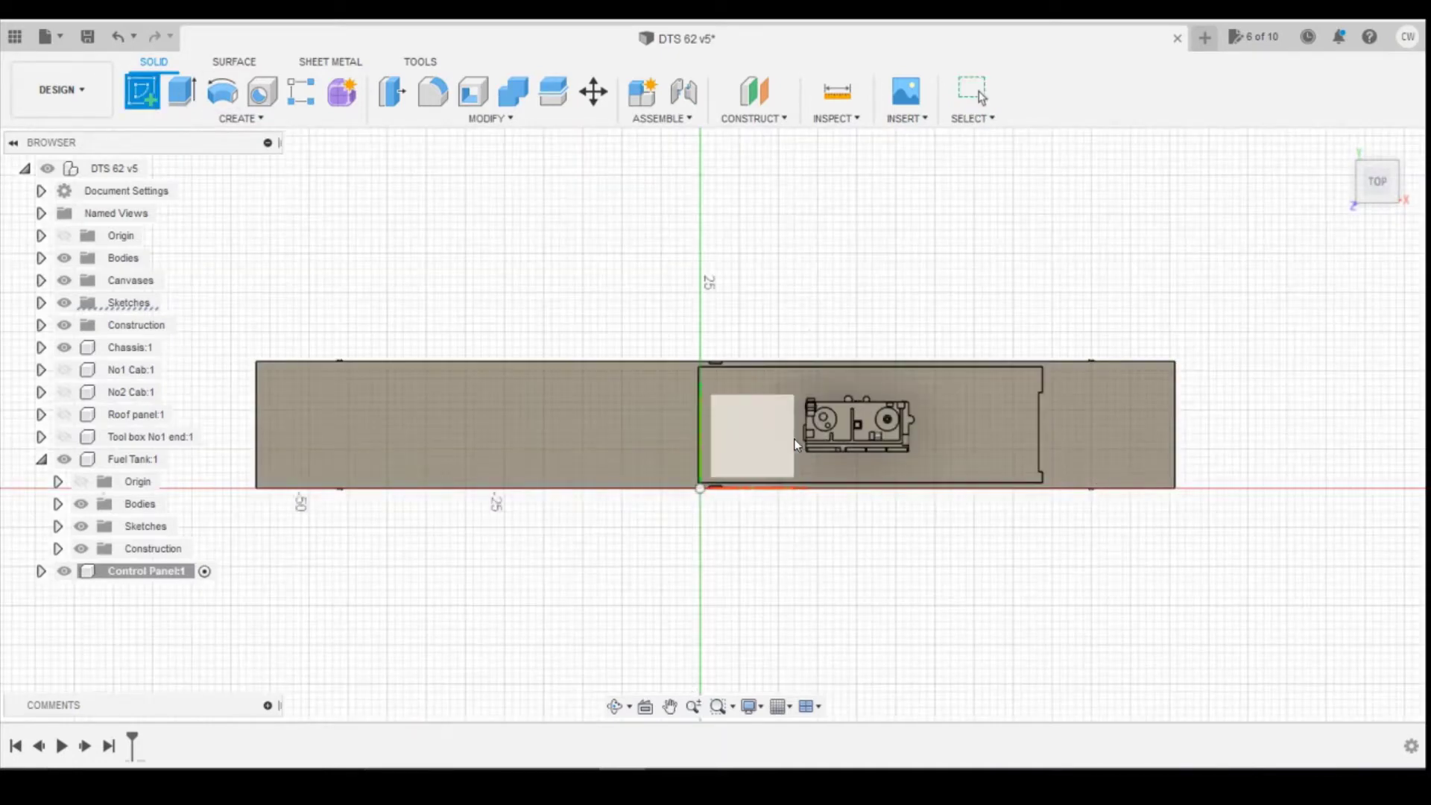
{"action": "left_click", "coordinate": [795, 445]}
{"action": "left_click", "coordinate": [240, 117]}
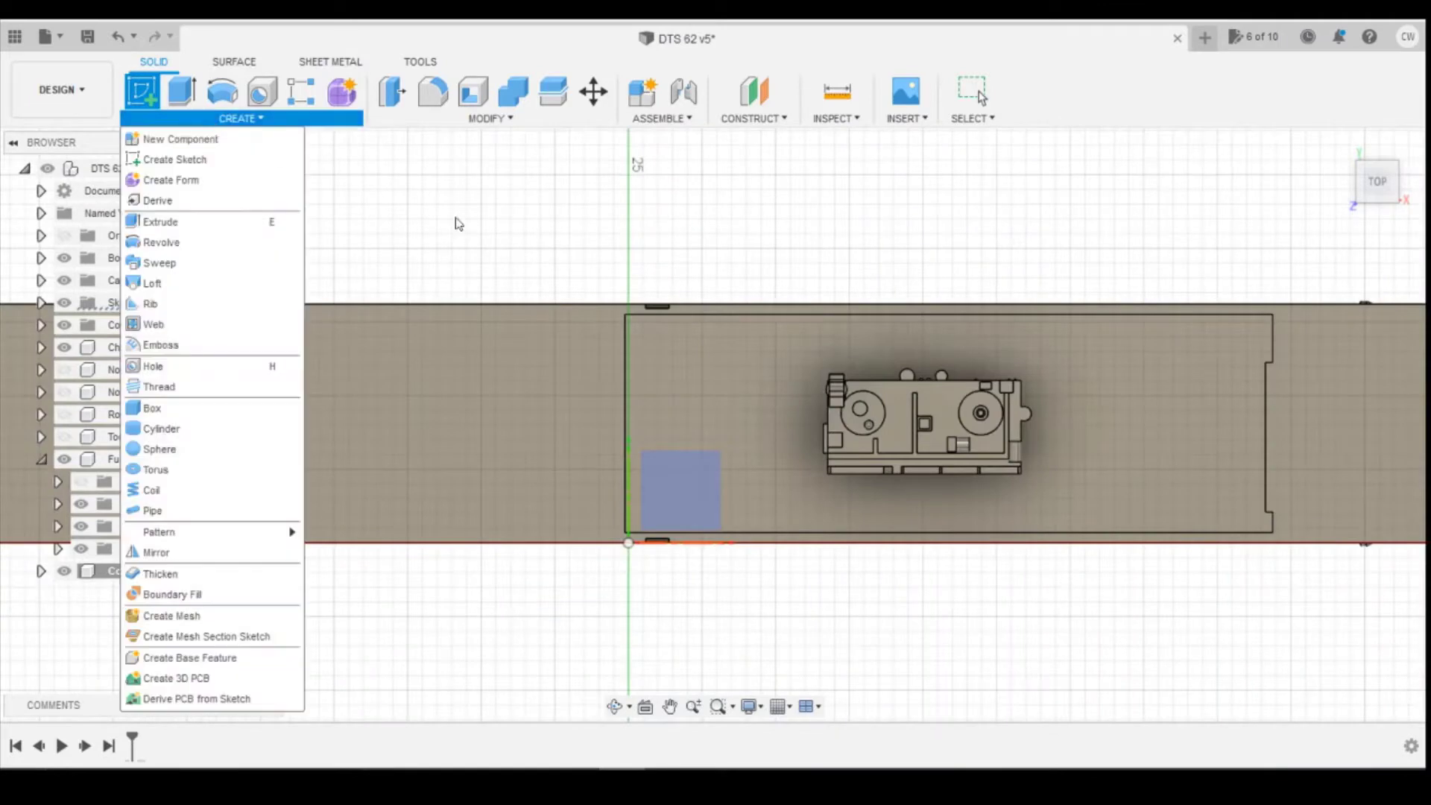
{"action": "left_click", "coordinate": [719, 399]}
{"action": "left_click", "coordinate": [761, 428]}
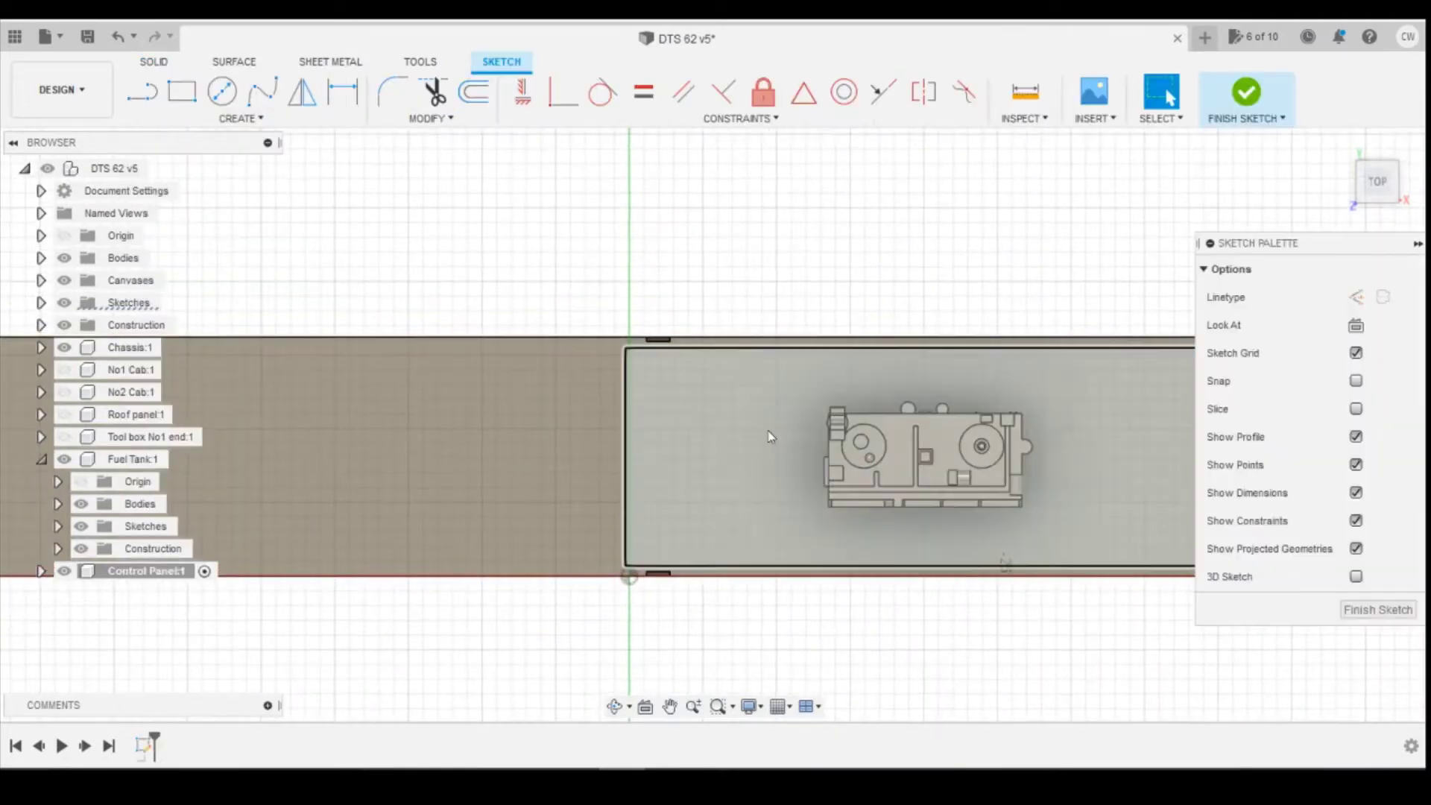
Sketch a center rectangle about 8.65 mm long across the deck, between the deck plate's inner end and the fuel tank
{"action": "left_click", "coordinate": [240, 118]}
{"action": "mouse_move", "coordinate": [290, 166]}
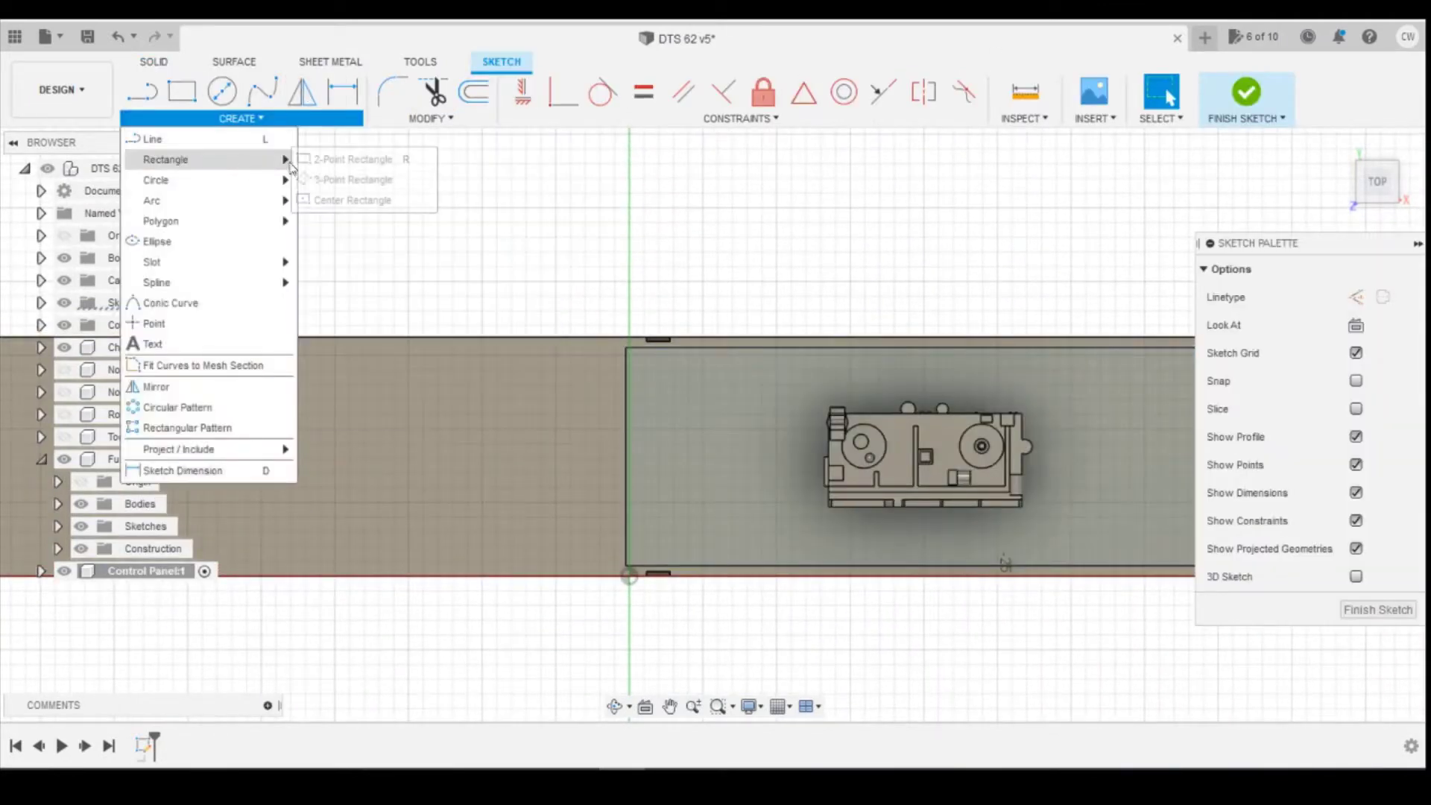
{"action": "left_click", "coordinate": [349, 200]}
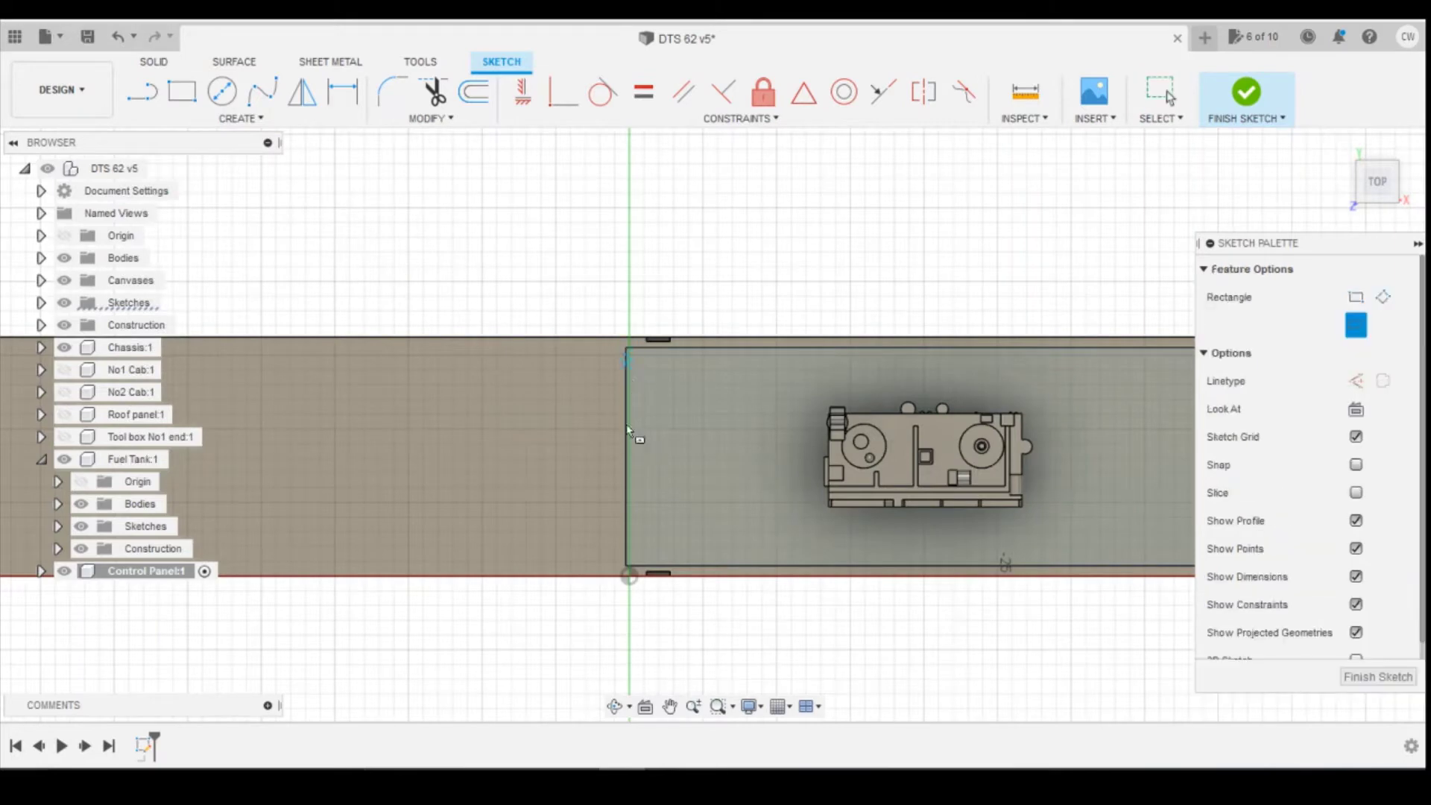
{"action": "left_click", "coordinate": [773, 456]}
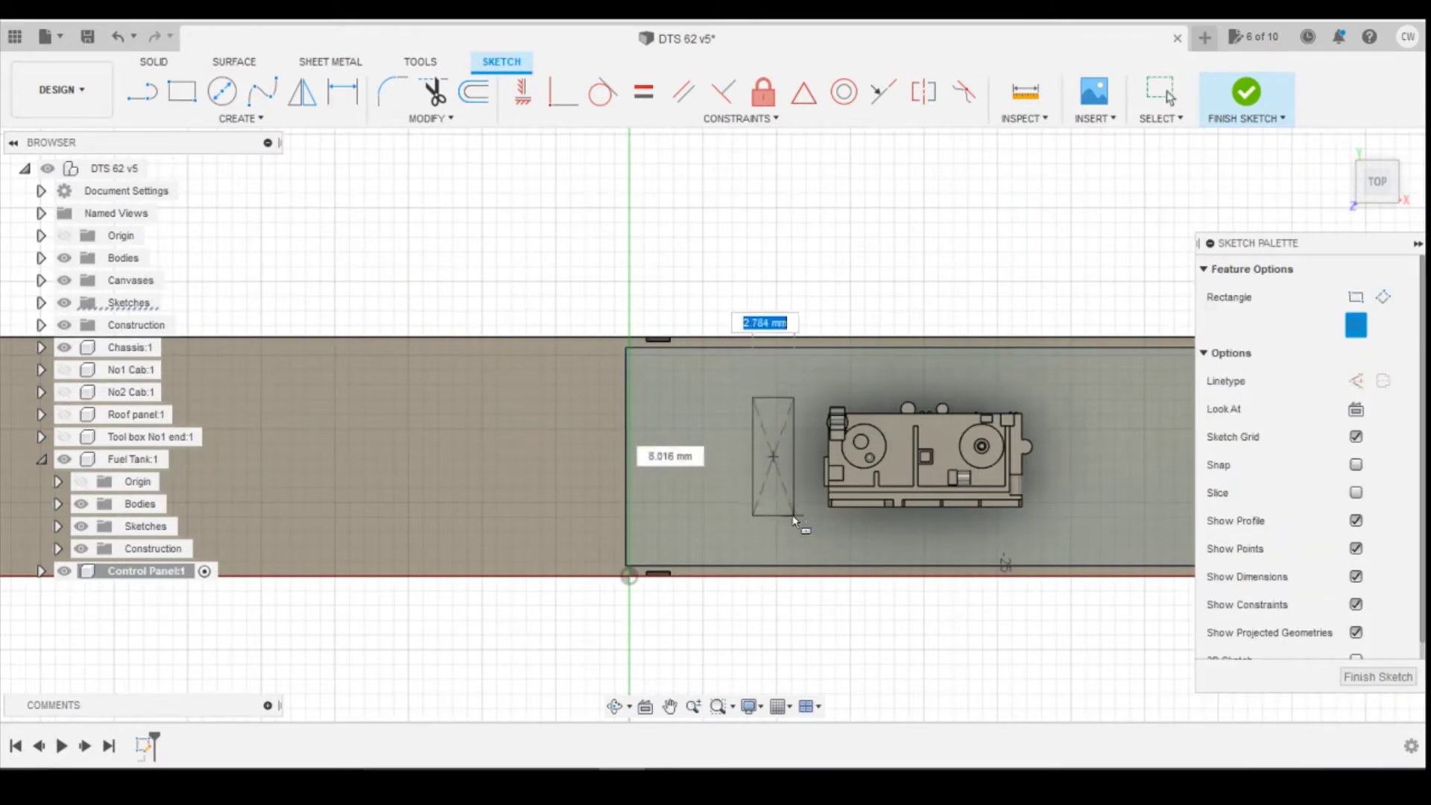
{"action": "left_click", "coordinate": [795, 519]}
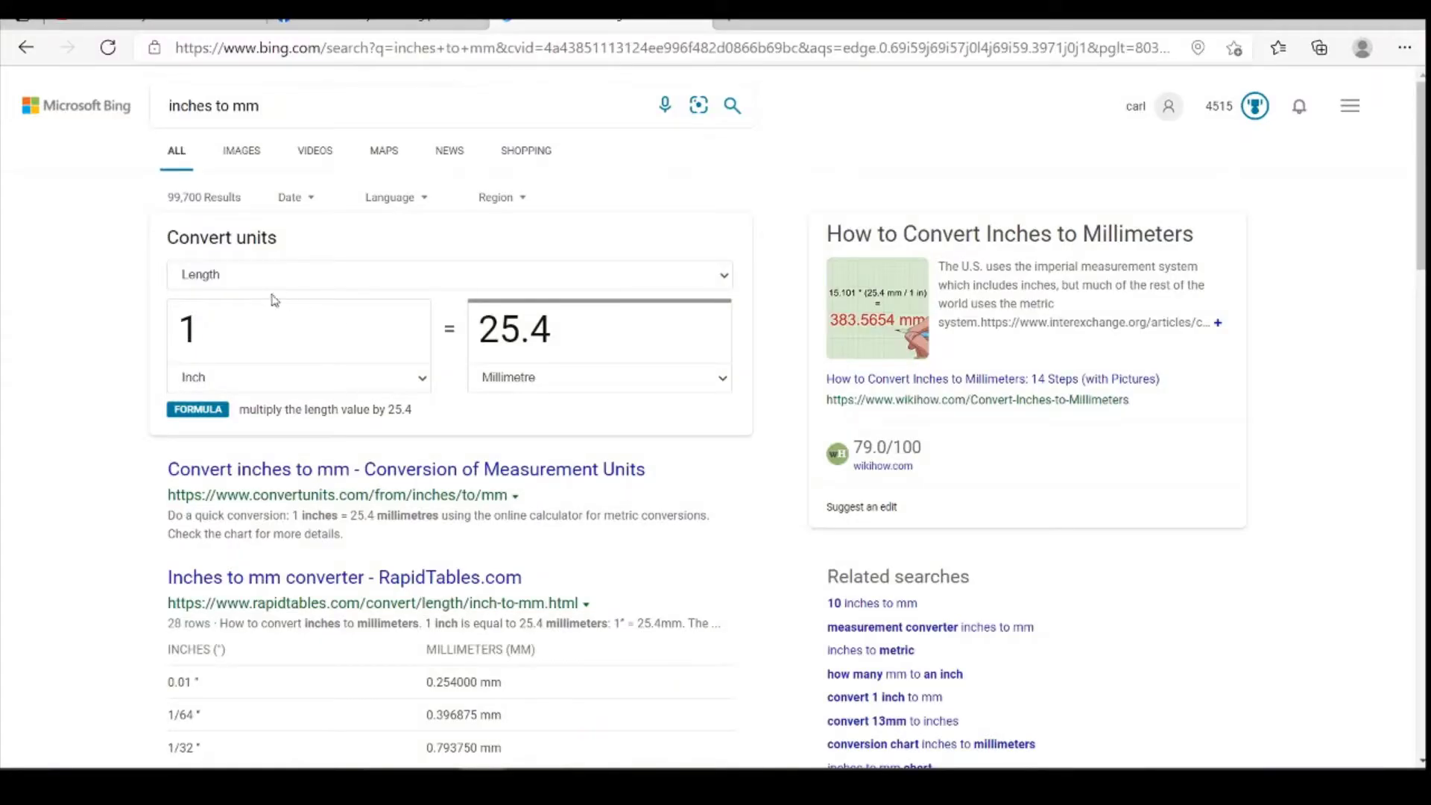
Convert 48 inches to millimetres in the web converter and dimension the rectangle's long side as 1219/148 mm
{"action": "left_click_drag", "start_coordinate": [257, 322], "coordinate": [71, 319]}
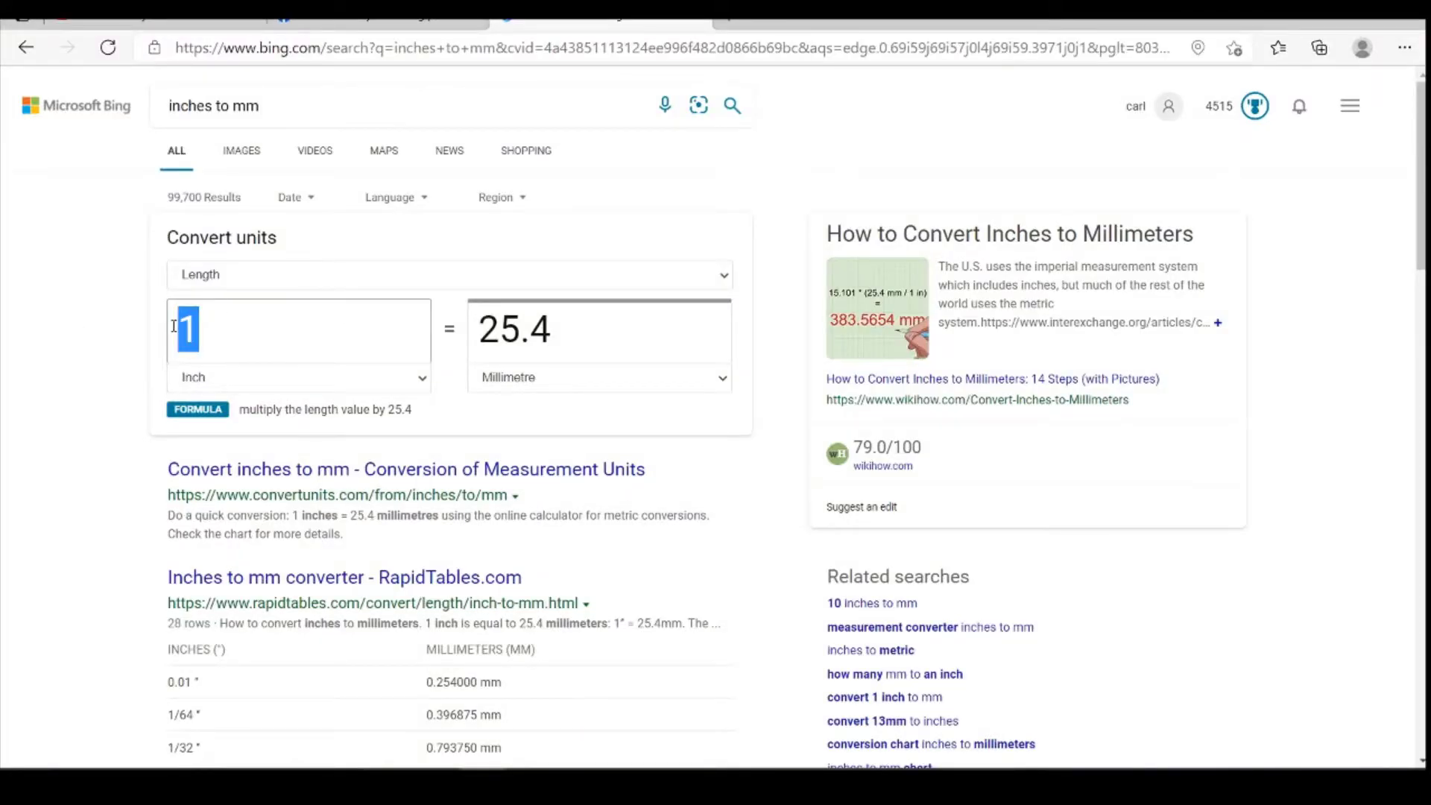
{"action": "type", "text": "48"}
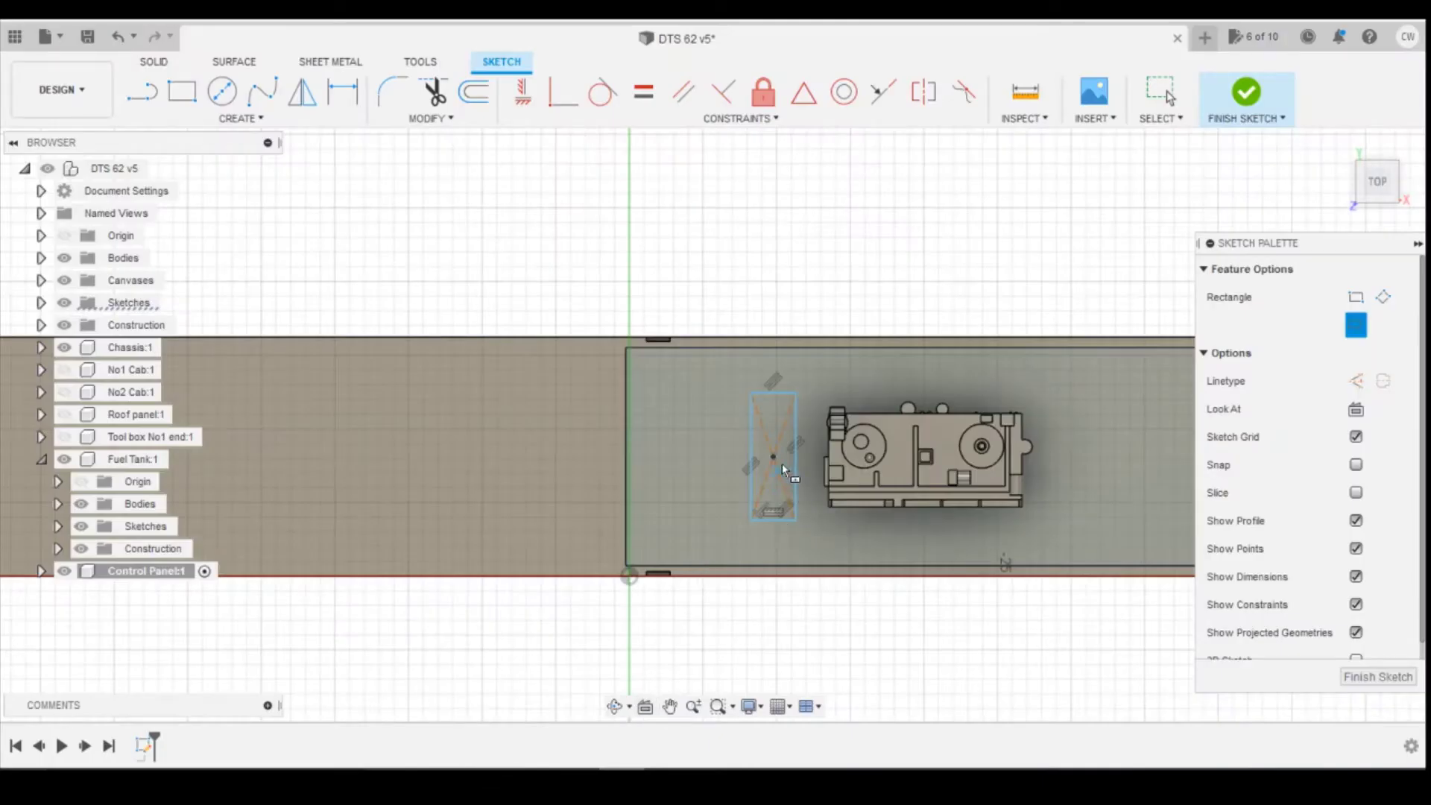
{"action": "key", "text": "d"}
{"action": "left_click", "coordinate": [751, 445]}
{"action": "left_click", "coordinate": [678, 450]}
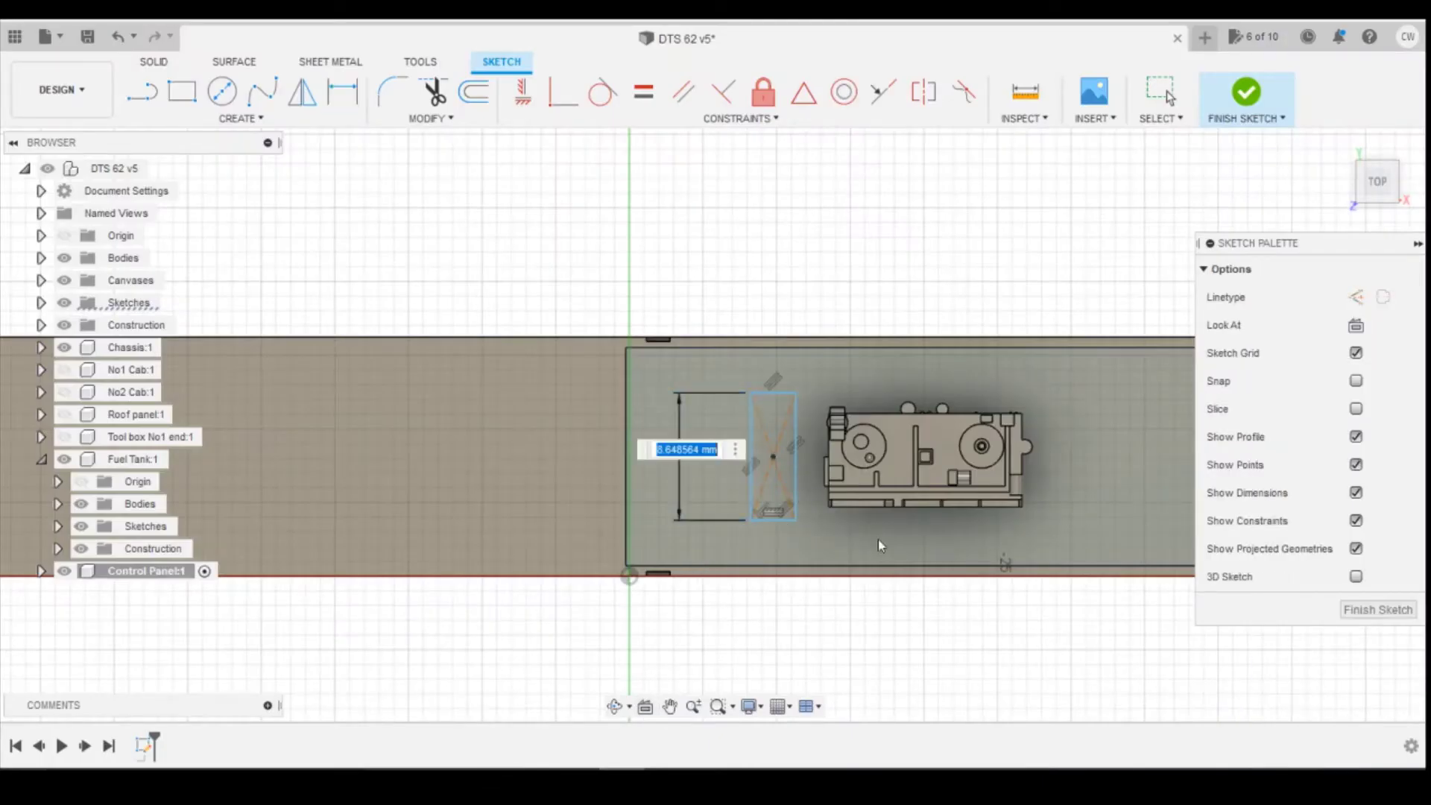
{"action": "type", "text": "1219/148"}
{"action": "key", "text": "Return"}
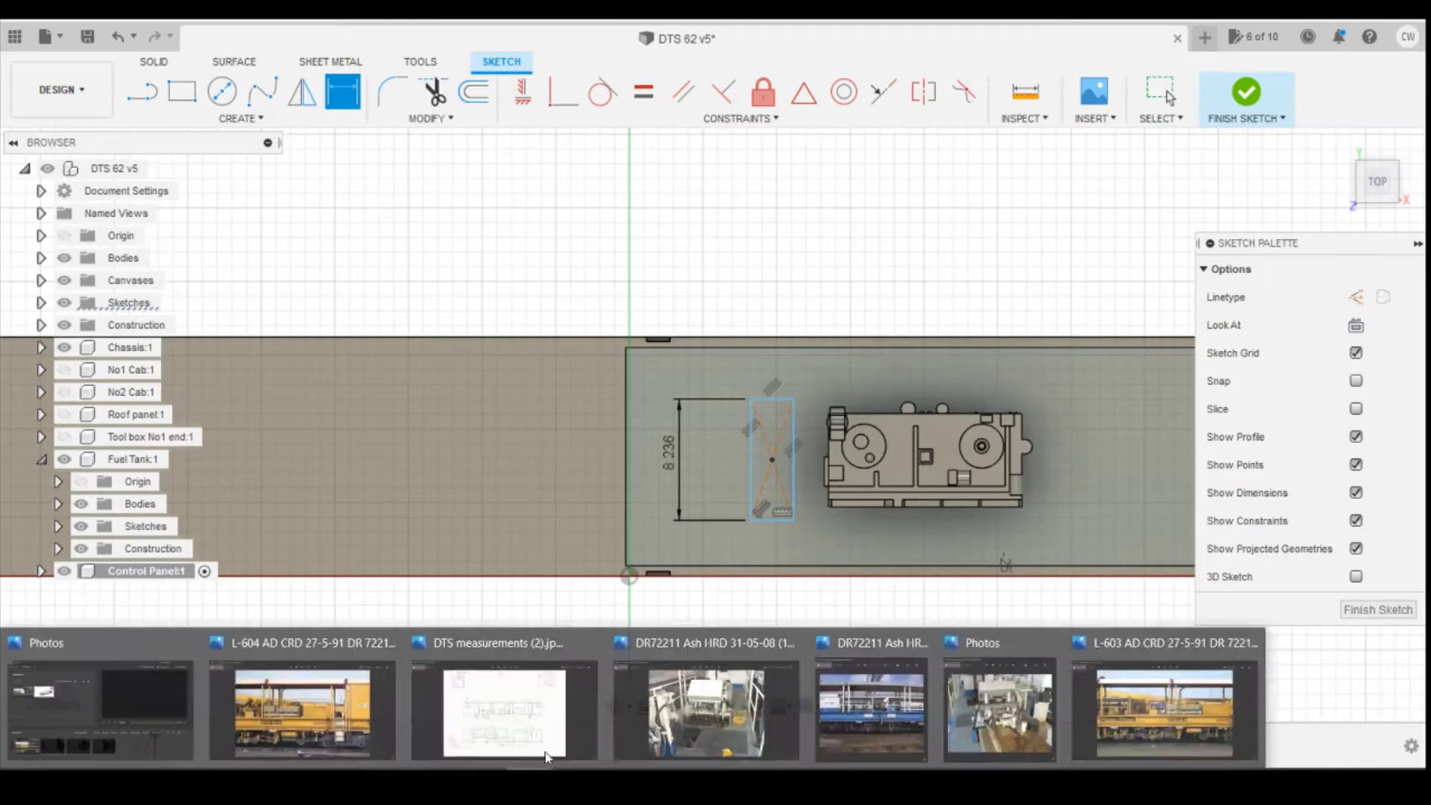
Look up the control panel's width on the DTS measurements drawing and convert 16 inches to millimetres
{"action": "left_click", "coordinate": [544, 749]}
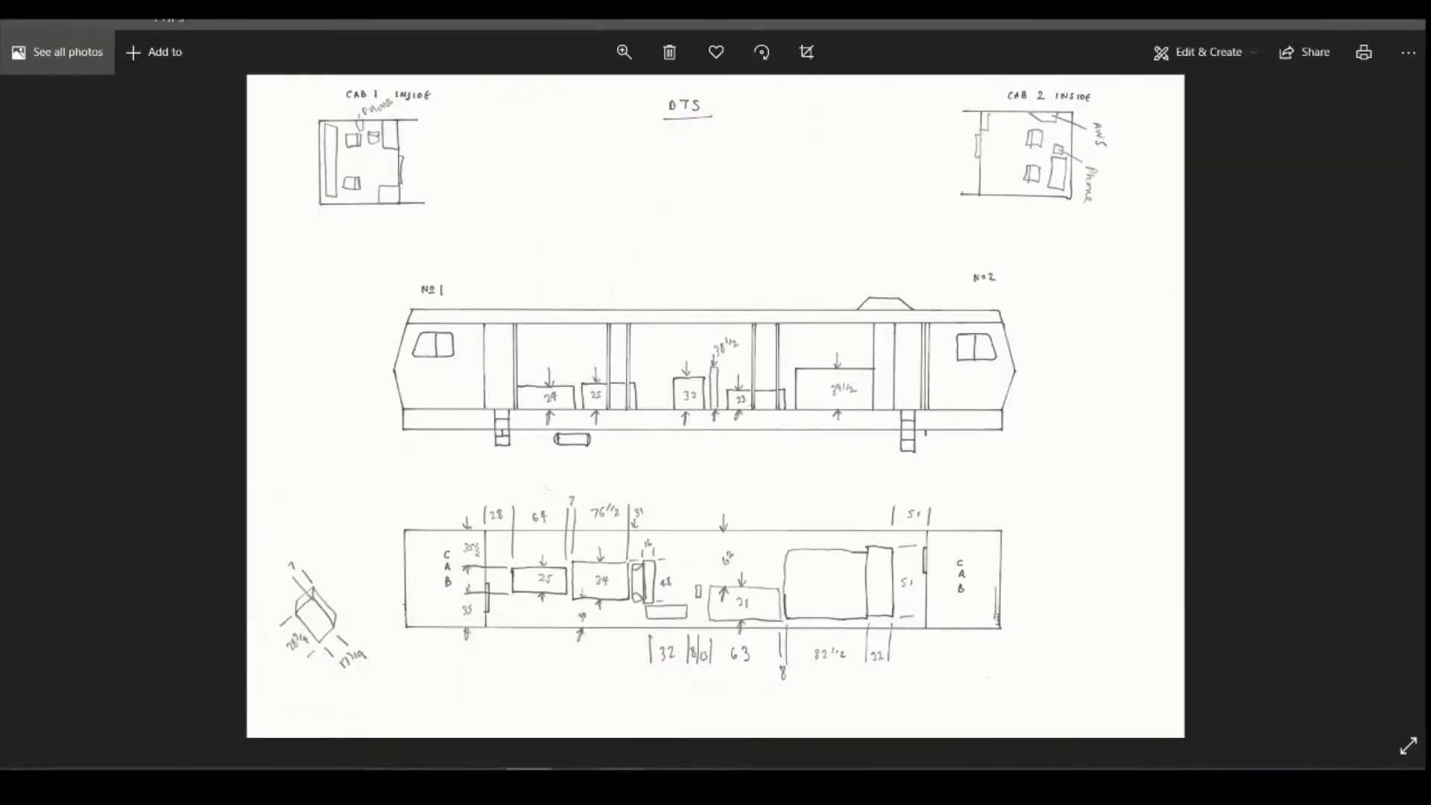
{"action": "left_click", "coordinate": [483, 781]}
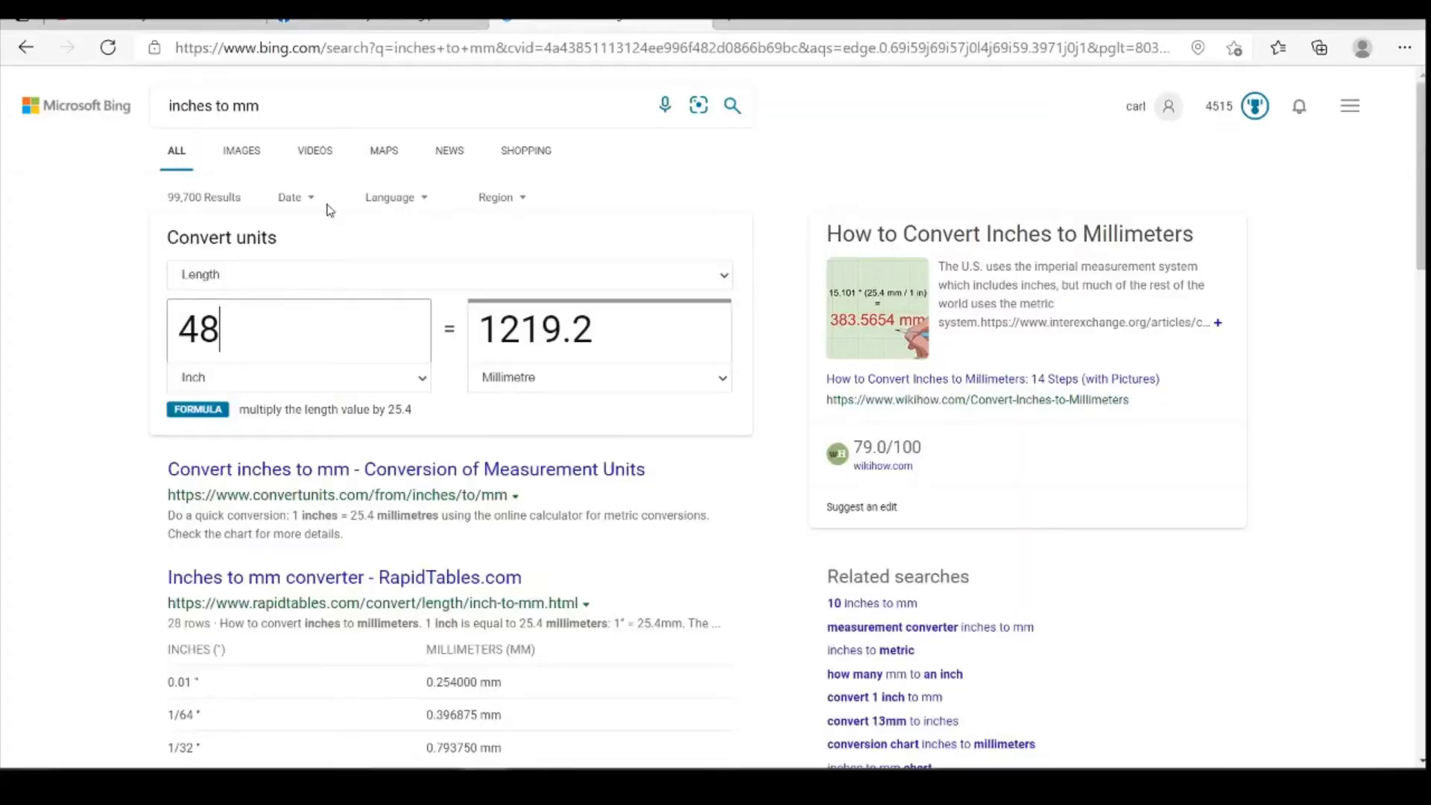
{"action": "double_click", "coordinate": [195, 337]}
{"action": "type", "text": "16"}
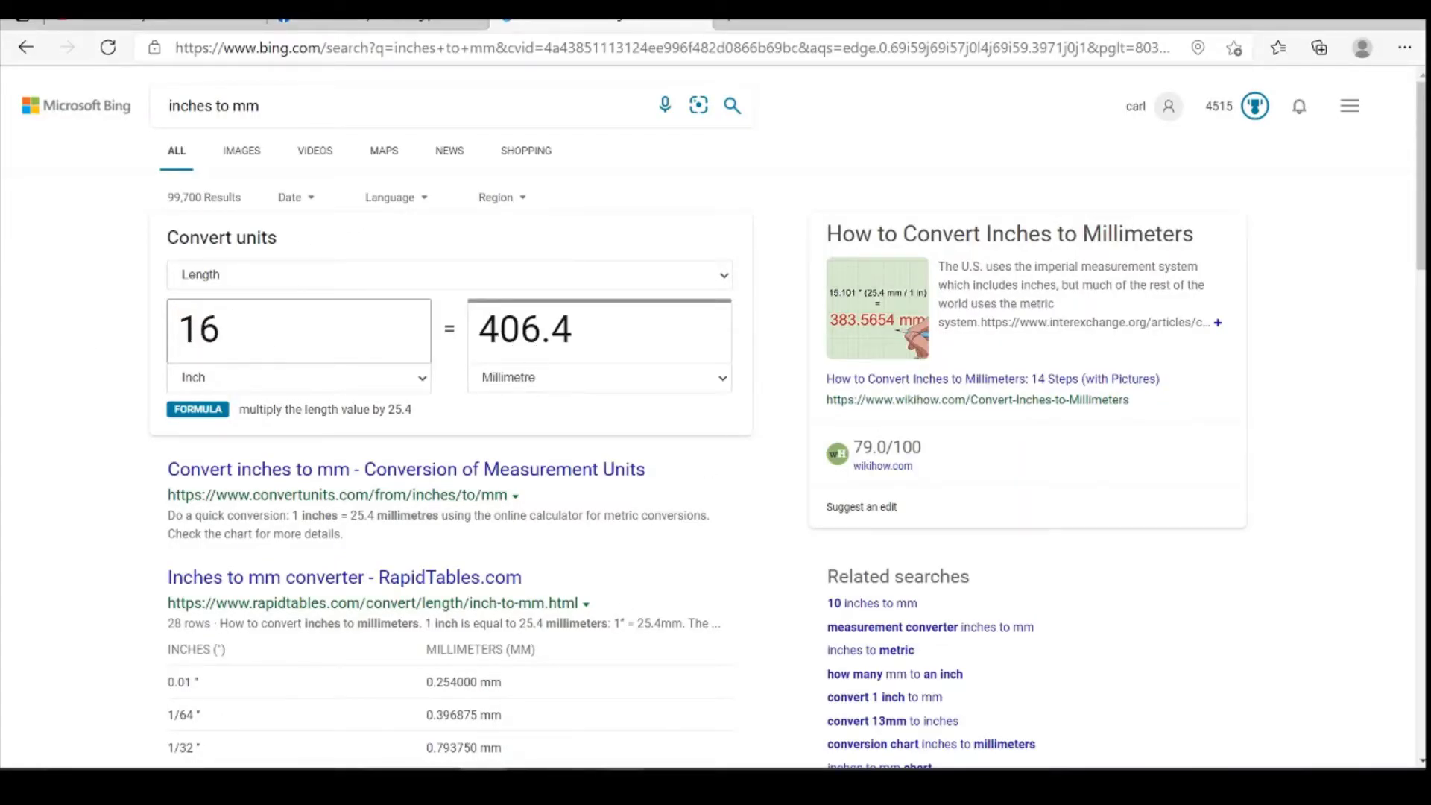
{"action": "key", "text": "alt+Tab"}
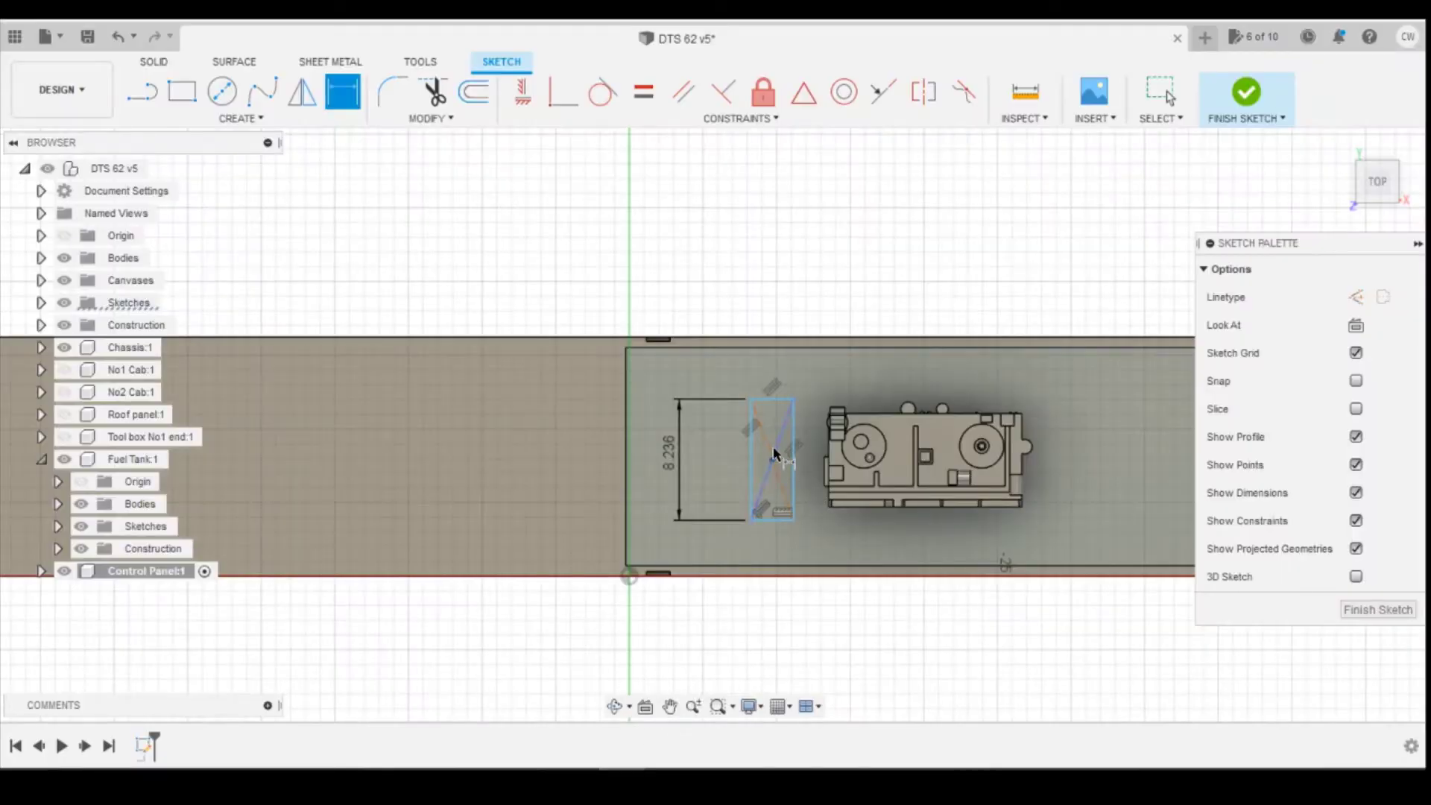
Dimension the rectangle's short side as 406/148 mm
{"action": "left_click", "coordinate": [767, 525]}
{"action": "left_click", "coordinate": [783, 629]}
{"action": "type", "text": "40"}
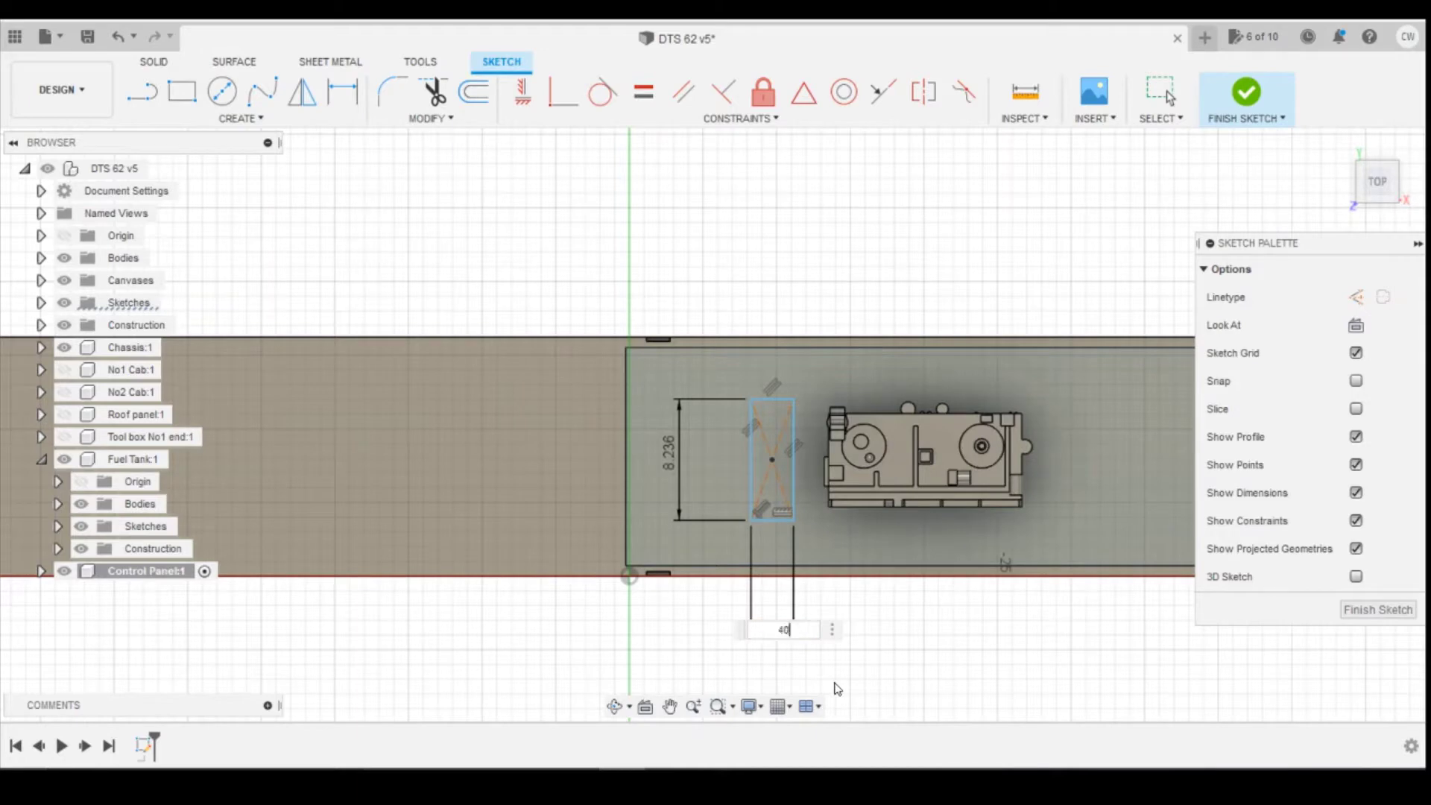
{"action": "type", "text": "6/148"}
{"action": "key", "text": "Return"}
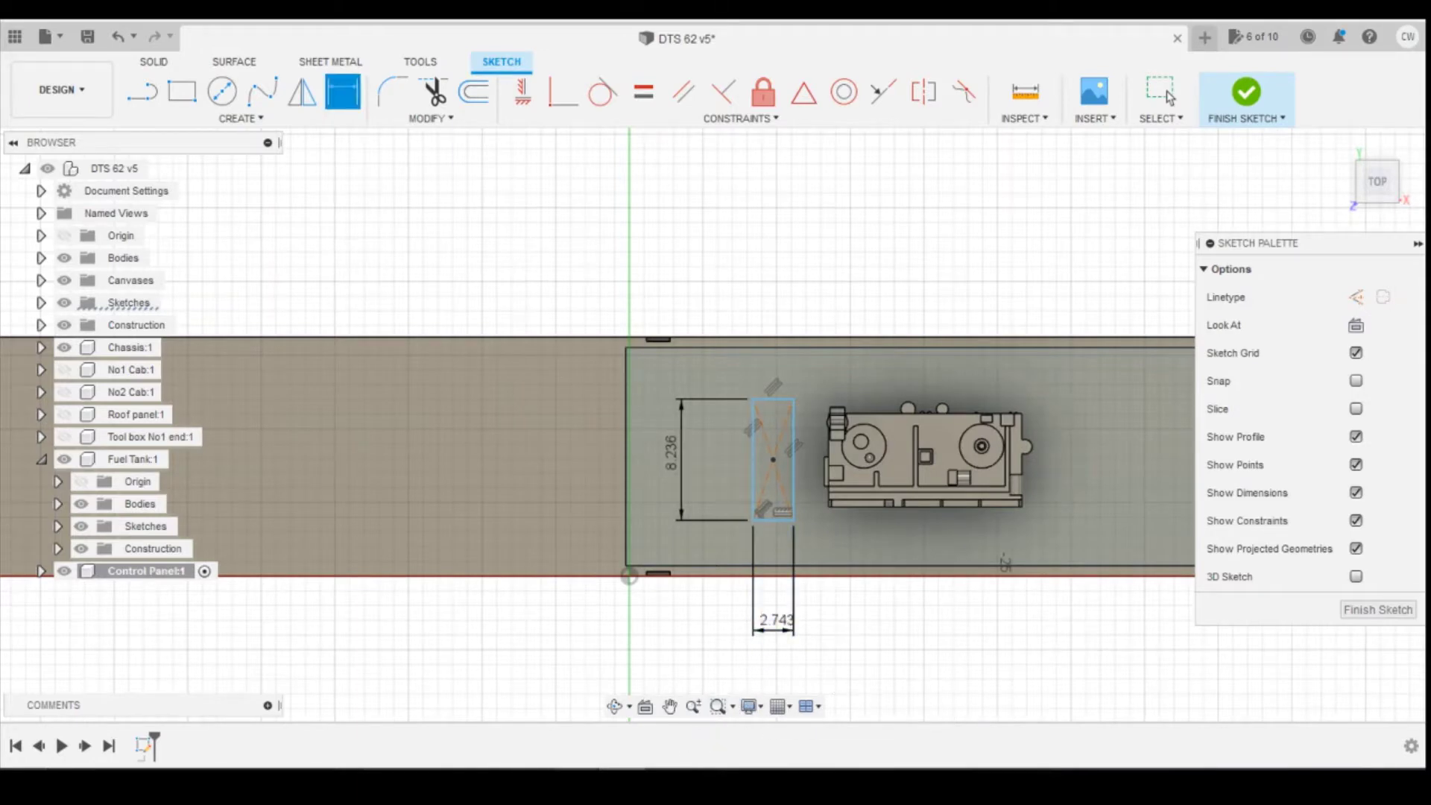
Look up the gap between the control panel and fuel tank on the DTS measurements drawing and convert 31 inches to millimetres
{"action": "mouse_move", "coordinate": [531, 783]}
{"action": "left_click", "coordinate": [550, 732]}
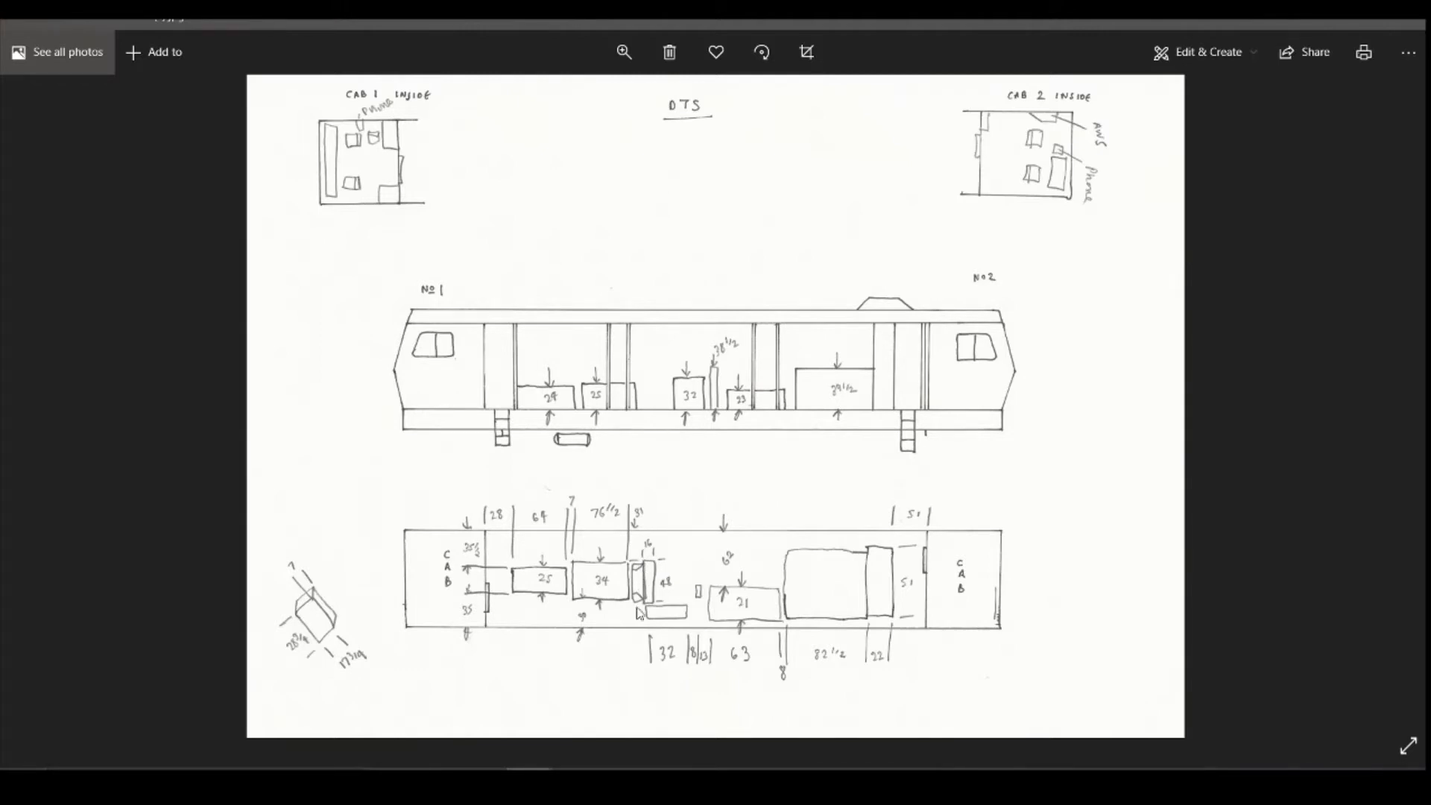
{"action": "key", "text": "alt+Tab"}
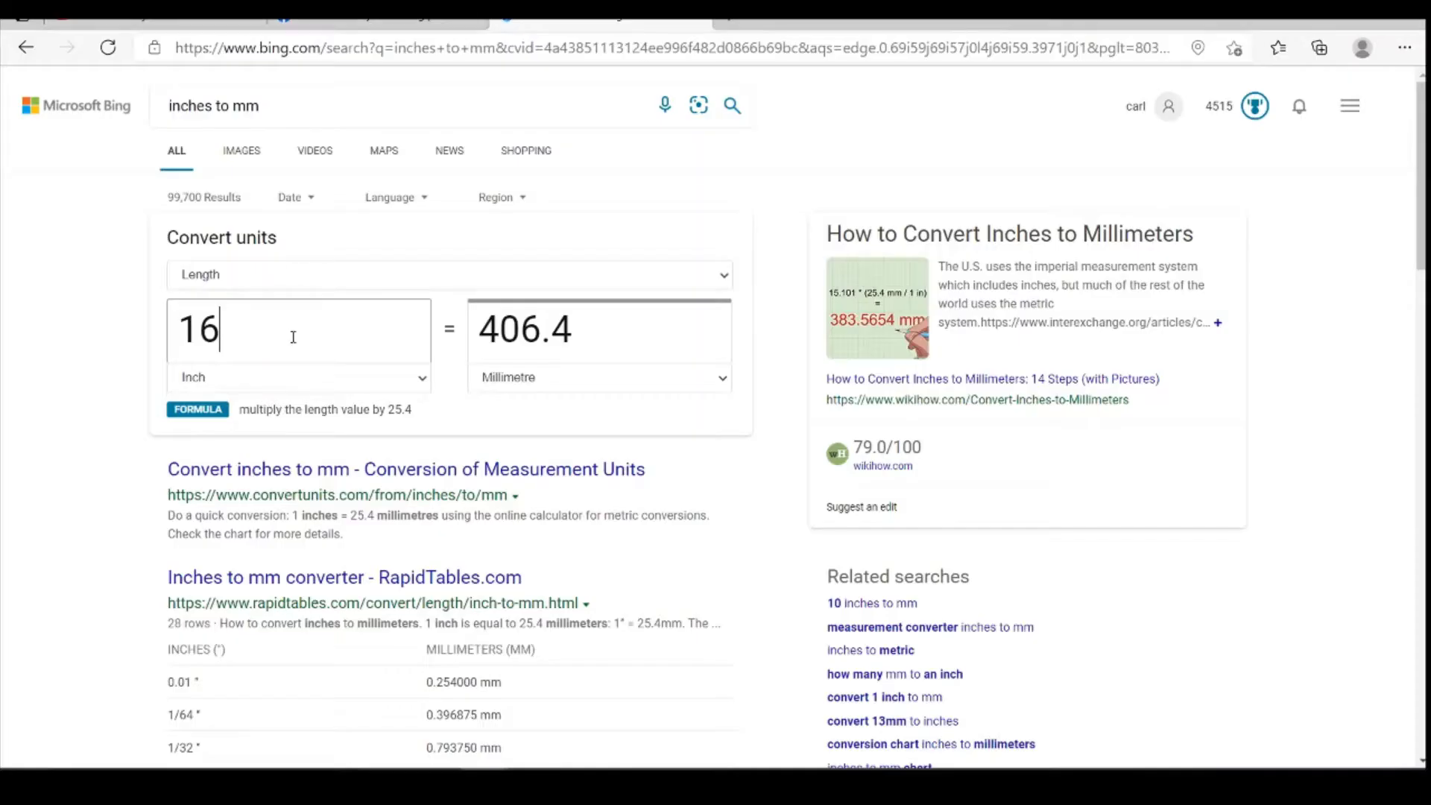
{"action": "key", "text": "ctrl+a"}
{"action": "type", "text": "31"}
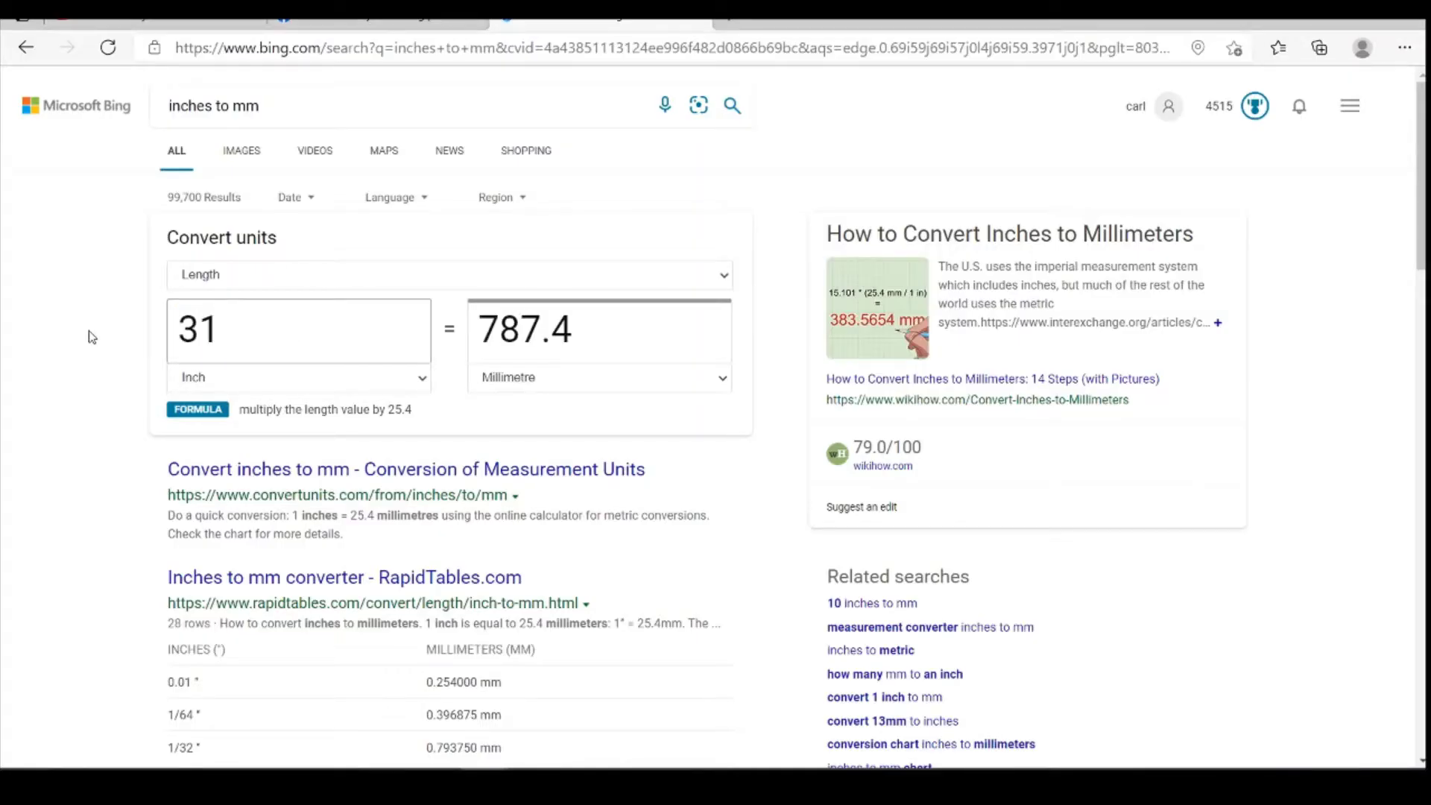
{"action": "key", "text": "alt+Tab"}
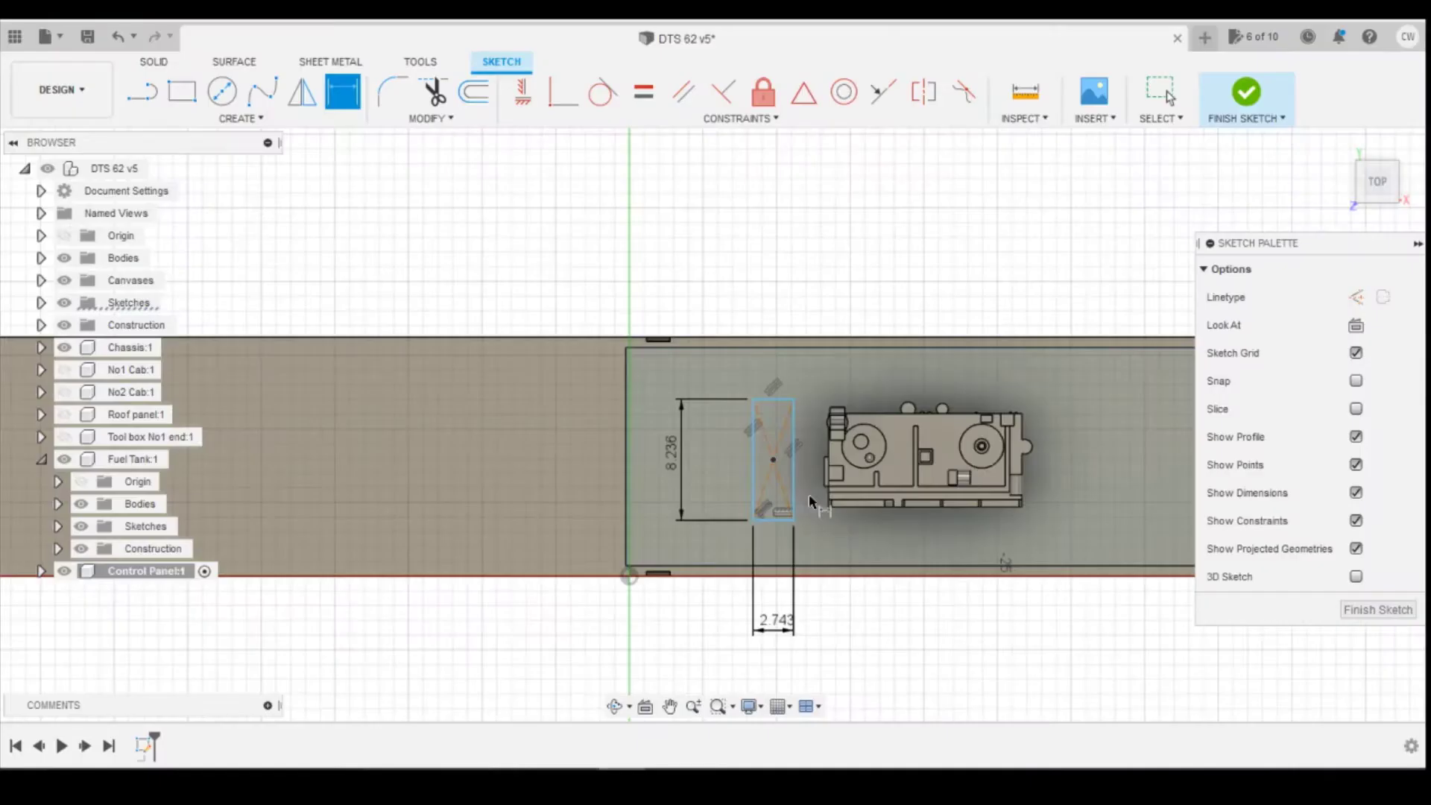
Dimension the horizontal gap between the rectangle's upper corner and the fuel tank's nearest corner as 787/148 mm
{"action": "scroll", "coordinate": [811, 447], "scroll_direction": "up", "scroll_amount": 4}
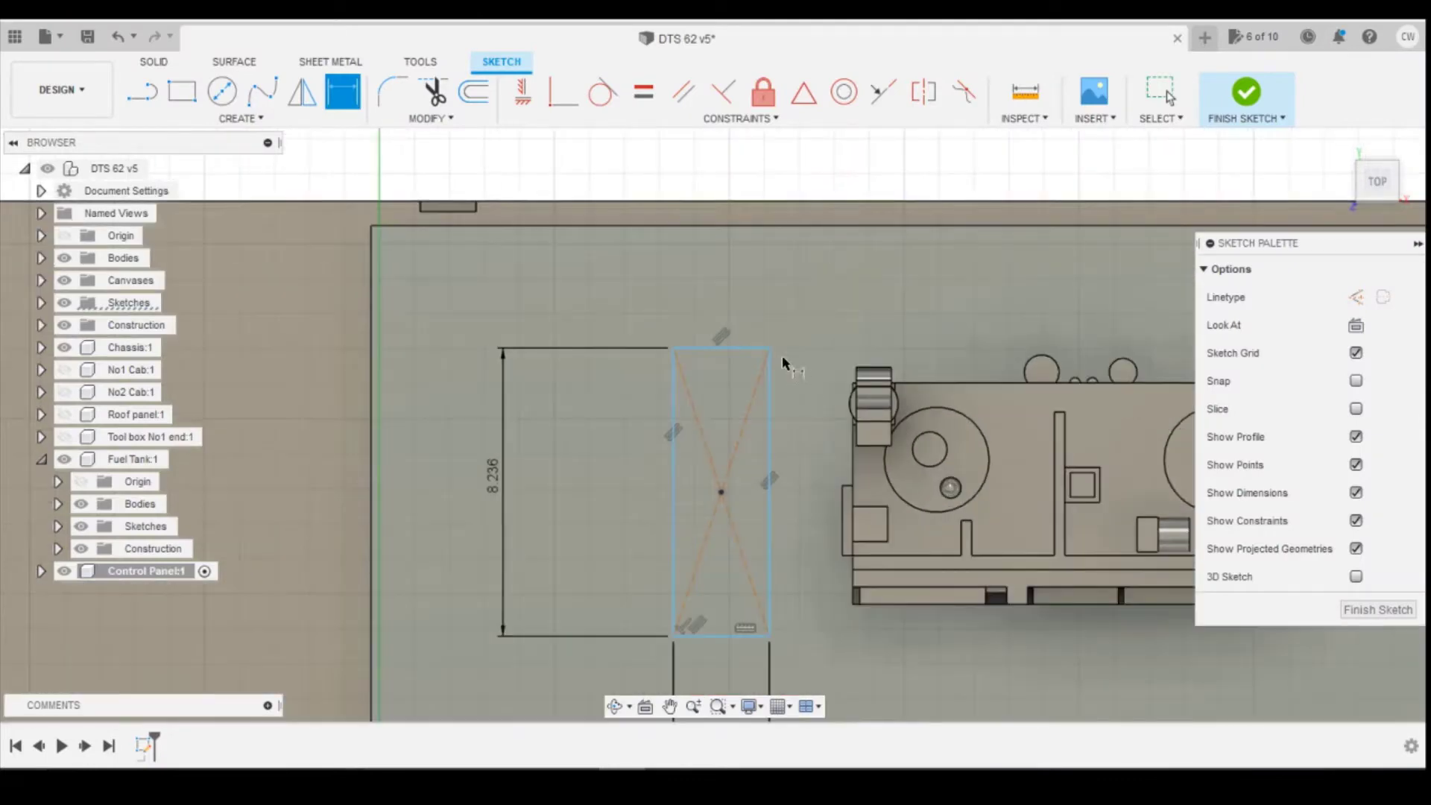
{"action": "scroll", "coordinate": [850, 381], "scroll_direction": "up", "scroll_amount": 4}
{"action": "scroll", "coordinate": [850, 380], "scroll_direction": "up", "scroll_amount": 3}
{"action": "left_click", "coordinate": [856, 379], "text": "ctrl"}
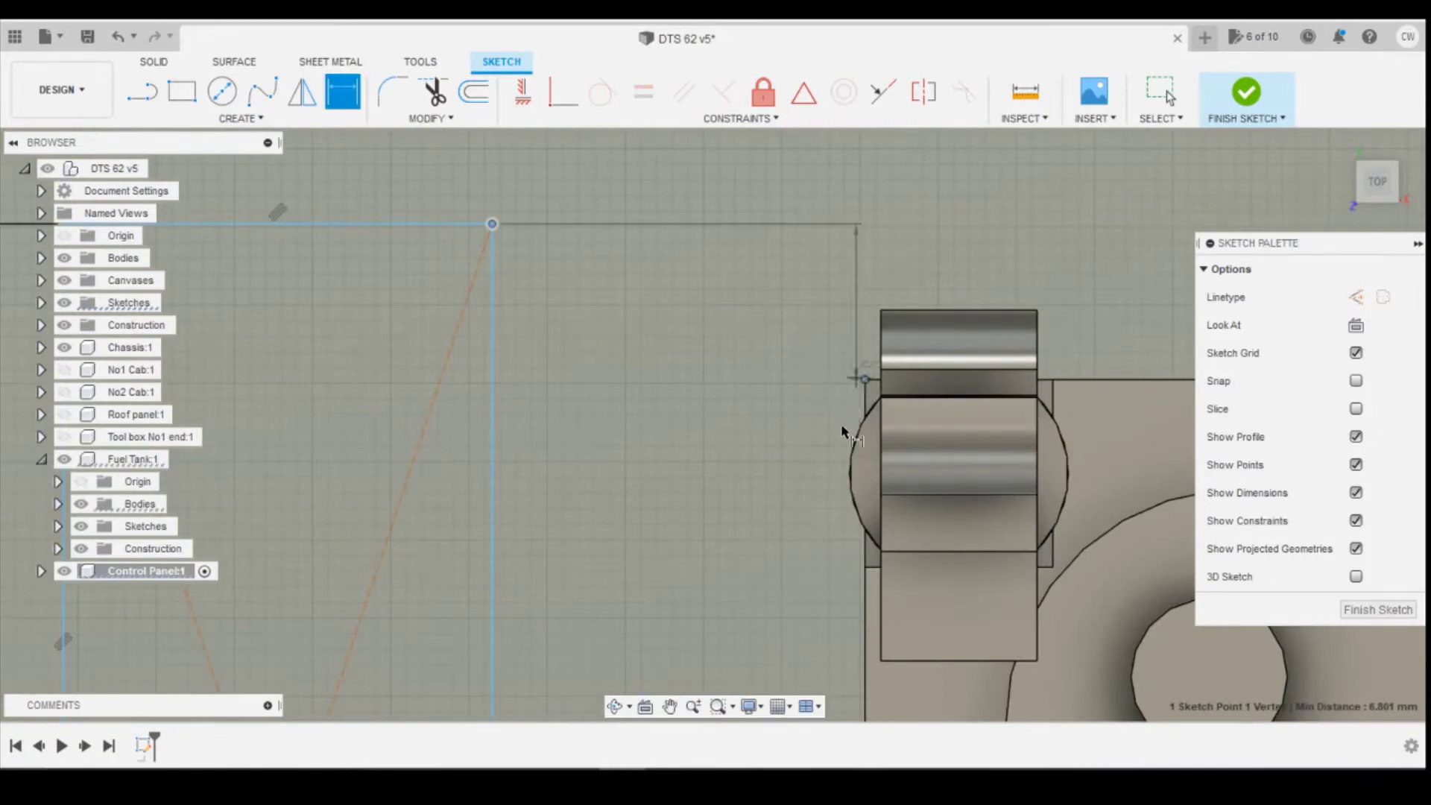
{"action": "scroll", "coordinate": [850, 380], "scroll_direction": "down", "scroll_amount": 4}
{"action": "scroll", "coordinate": [783, 235], "scroll_direction": "down", "scroll_amount": 5}
{"action": "left_click", "coordinate": [807, 158]}
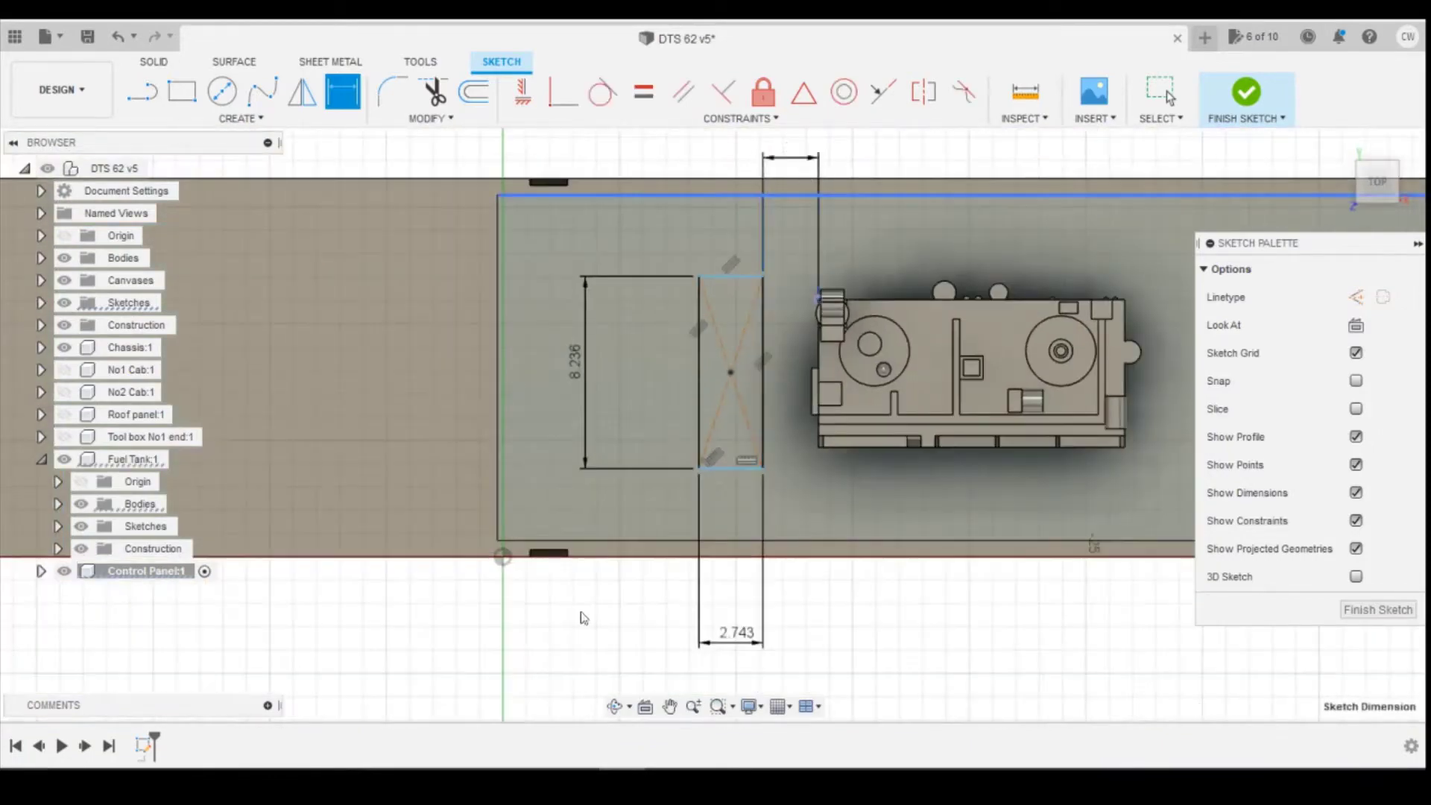
{"action": "key", "text": "alt+Tab"}
{"action": "key", "text": "alt+Tab"}
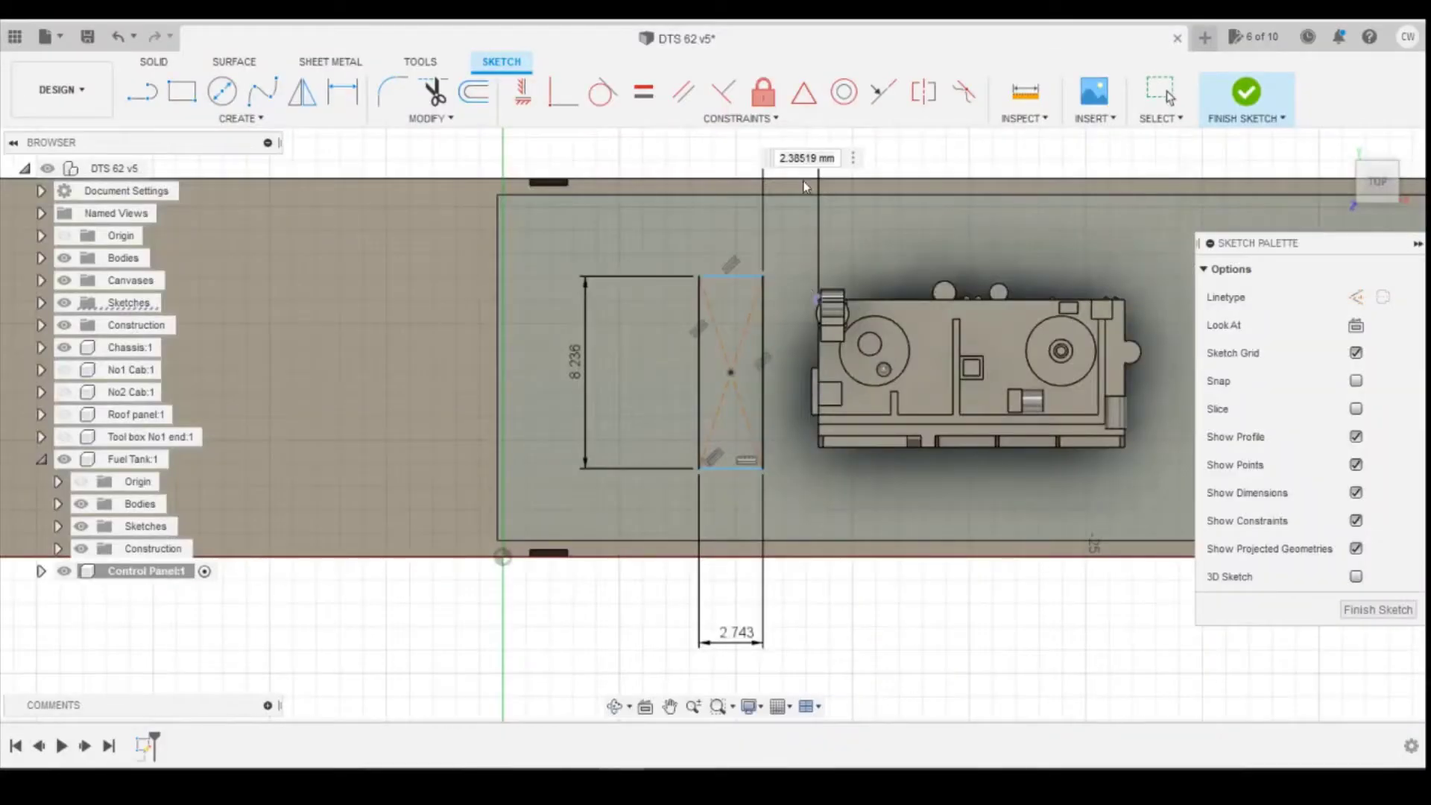
{"action": "double_click", "coordinate": [809, 158]}
{"action": "type", "text": "787/148"}
{"action": "key", "text": "Return"}
{"action": "scroll", "coordinate": [734, 258], "scroll_direction": "down", "scroll_amount": 3}
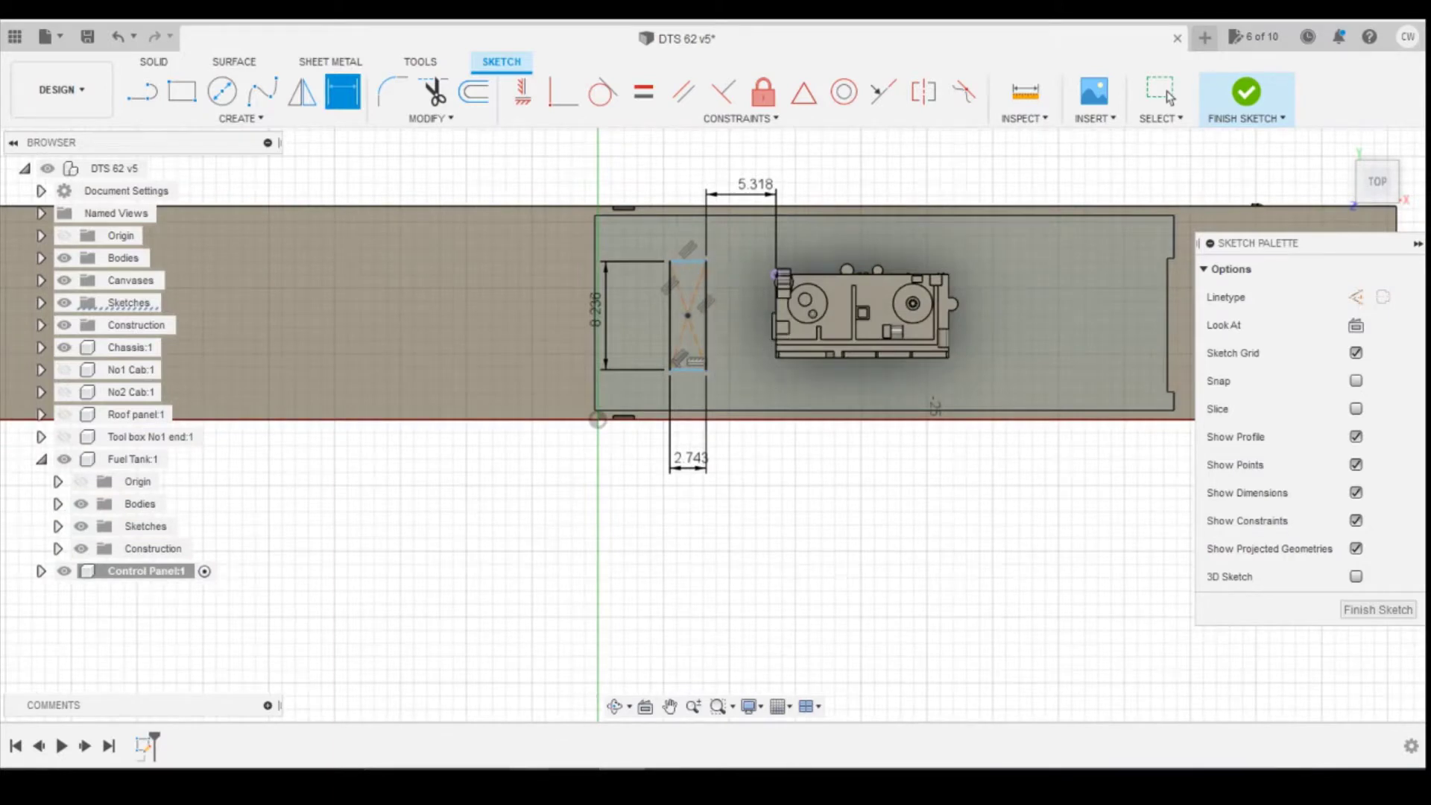
Examine the reference photos of the machine for the control panel's position and shape on the deck
{"action": "left_click", "coordinate": [701, 753]}
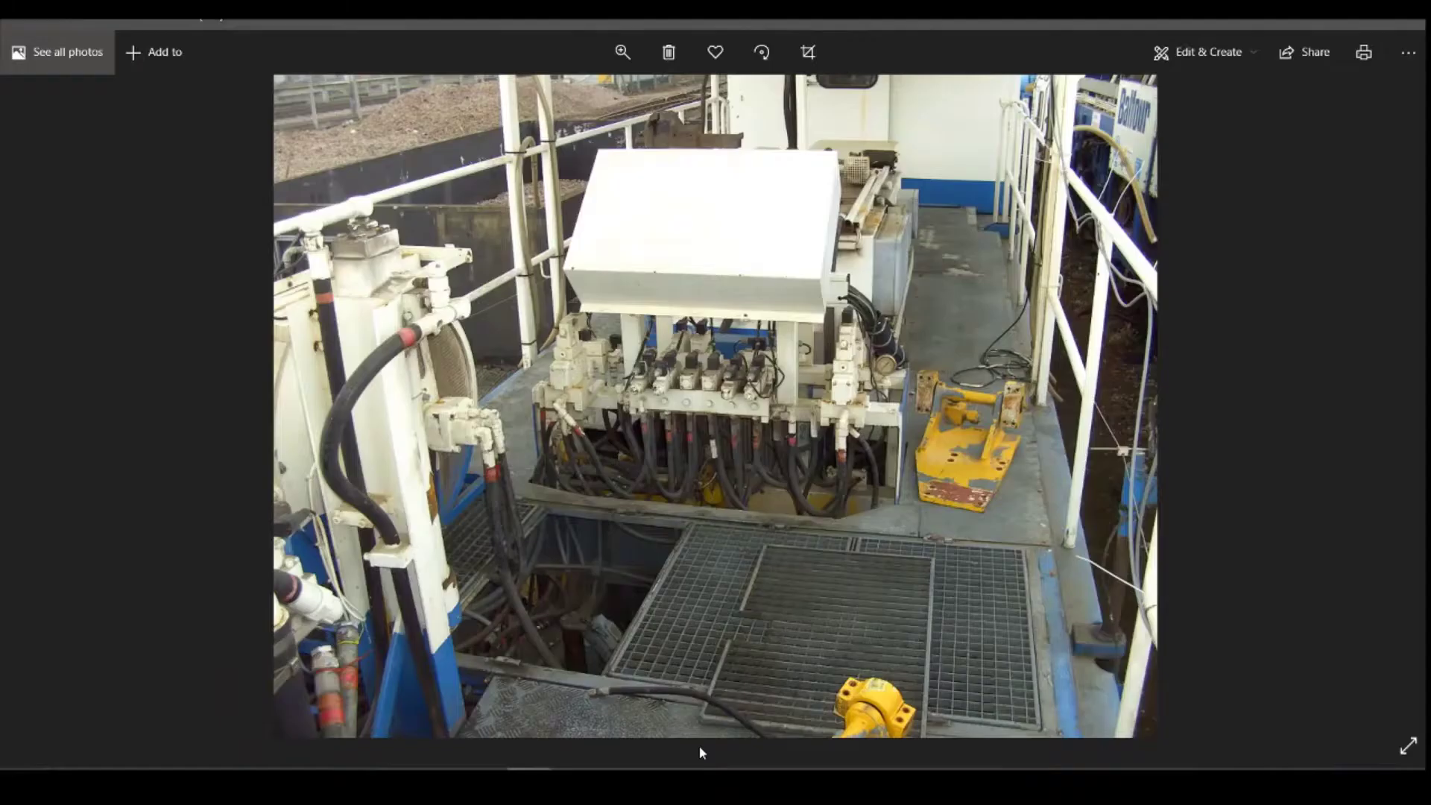
{"action": "key", "text": "Right"}
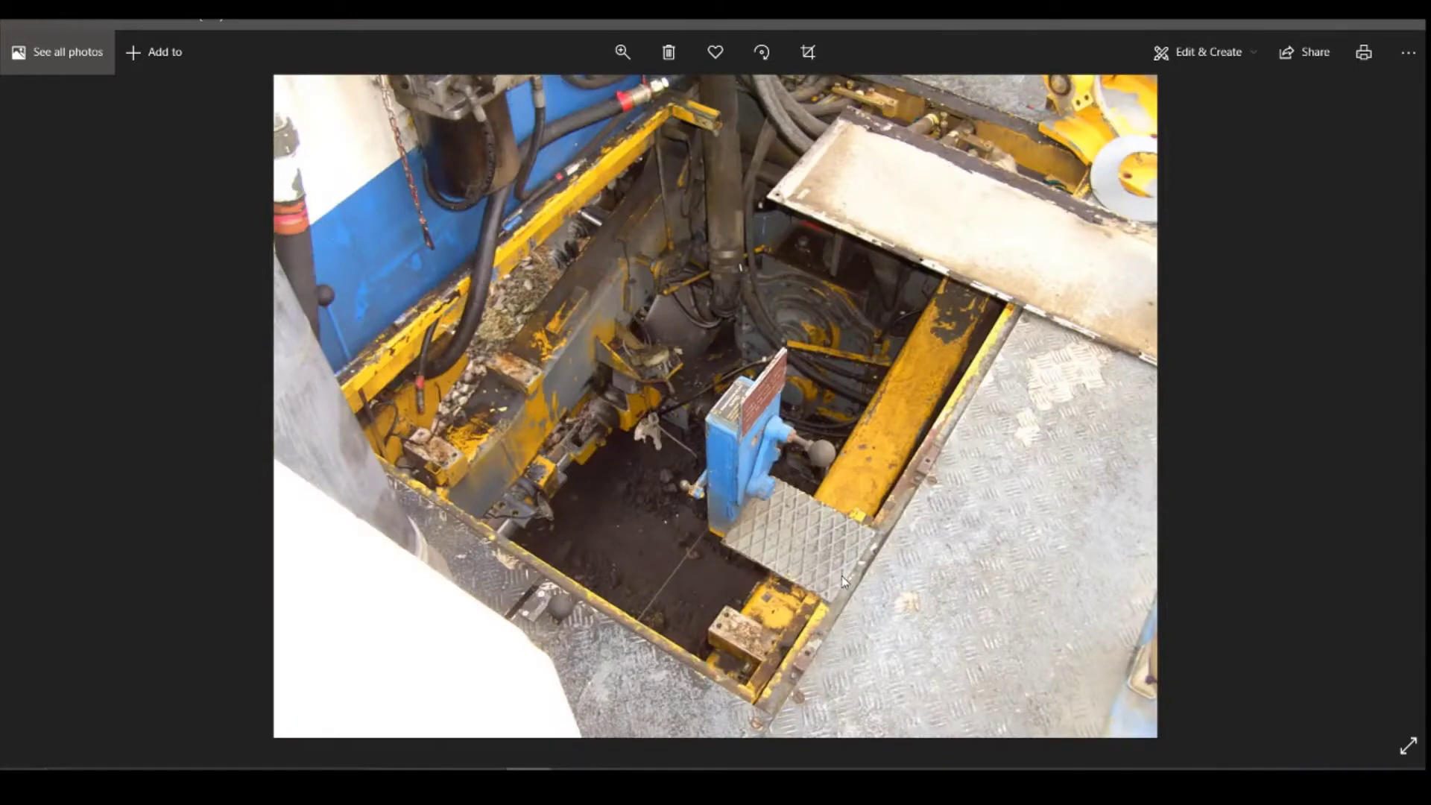
{"action": "key", "text": "Right"}
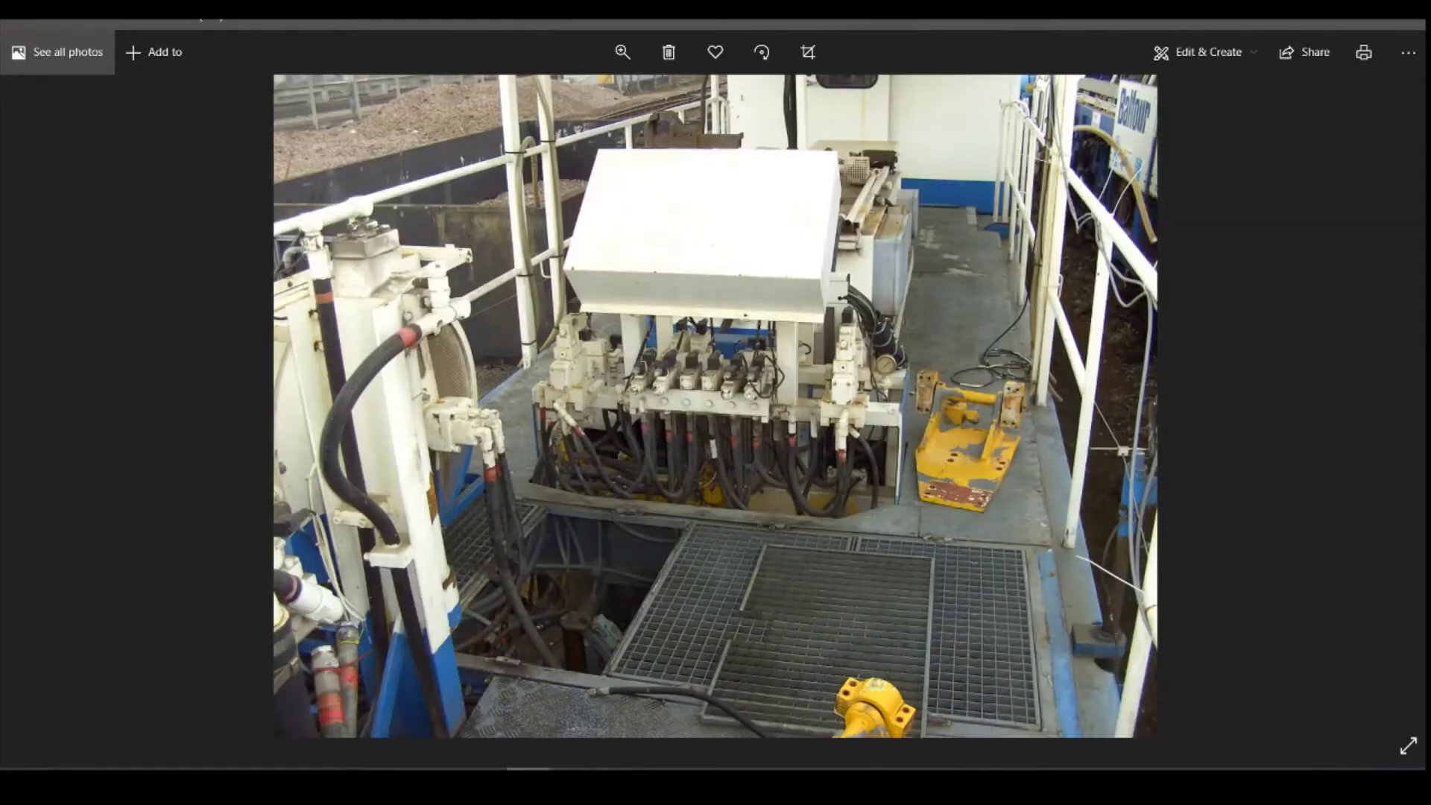
{"action": "left_click", "coordinate": [528, 787]}
{"action": "left_click", "coordinate": [291, 738]}
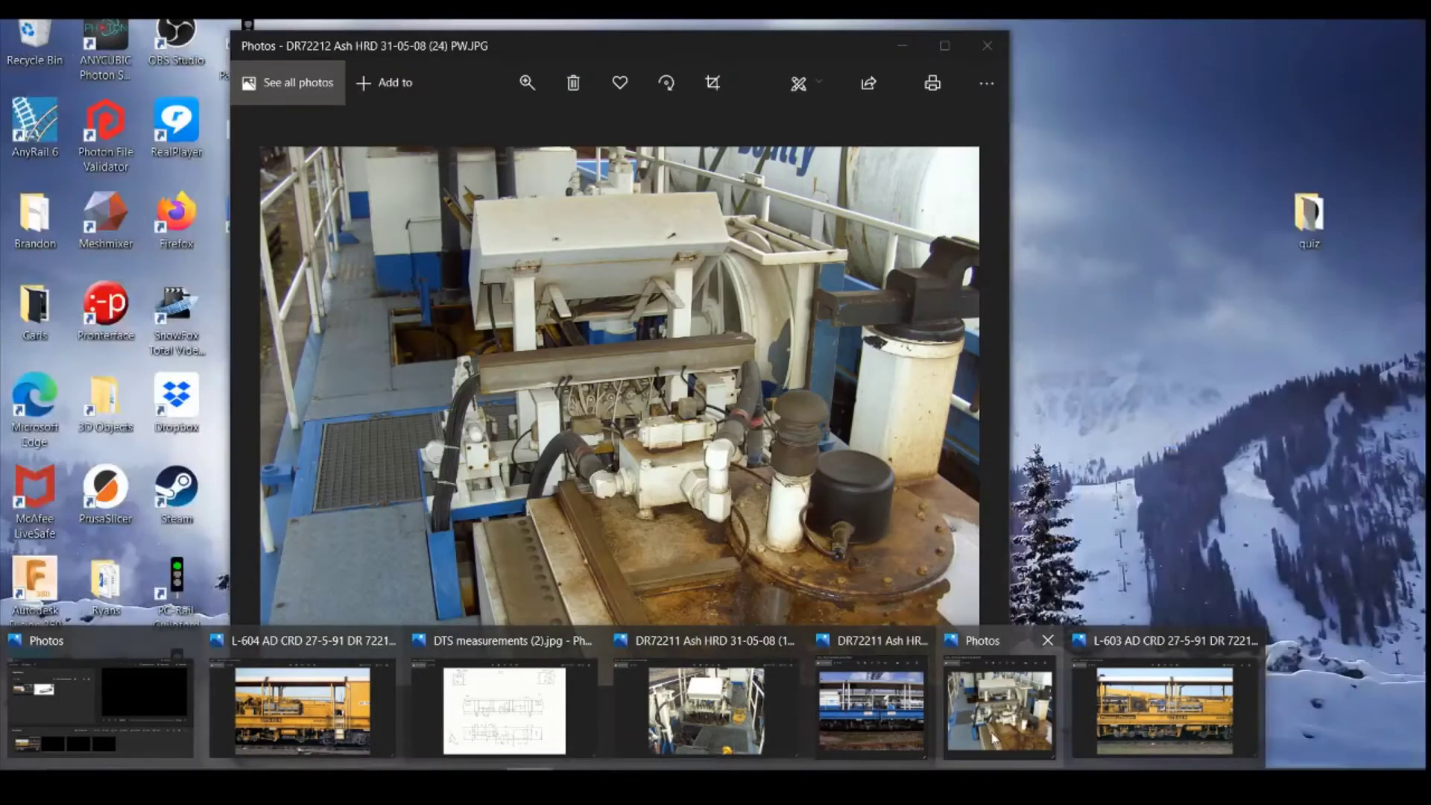
{"action": "mouse_move", "coordinate": [1100, 738]}
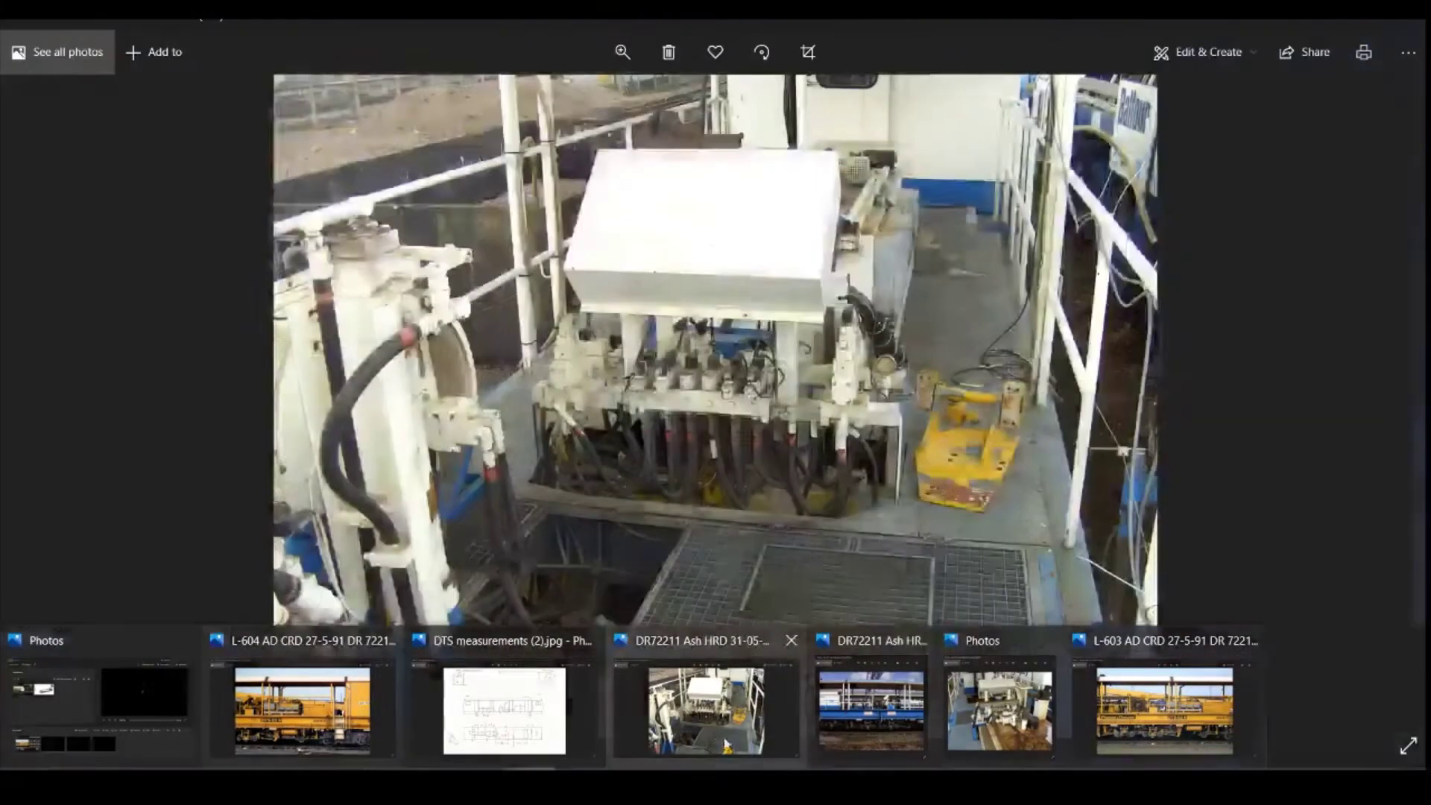
{"action": "left_click", "coordinate": [721, 741]}
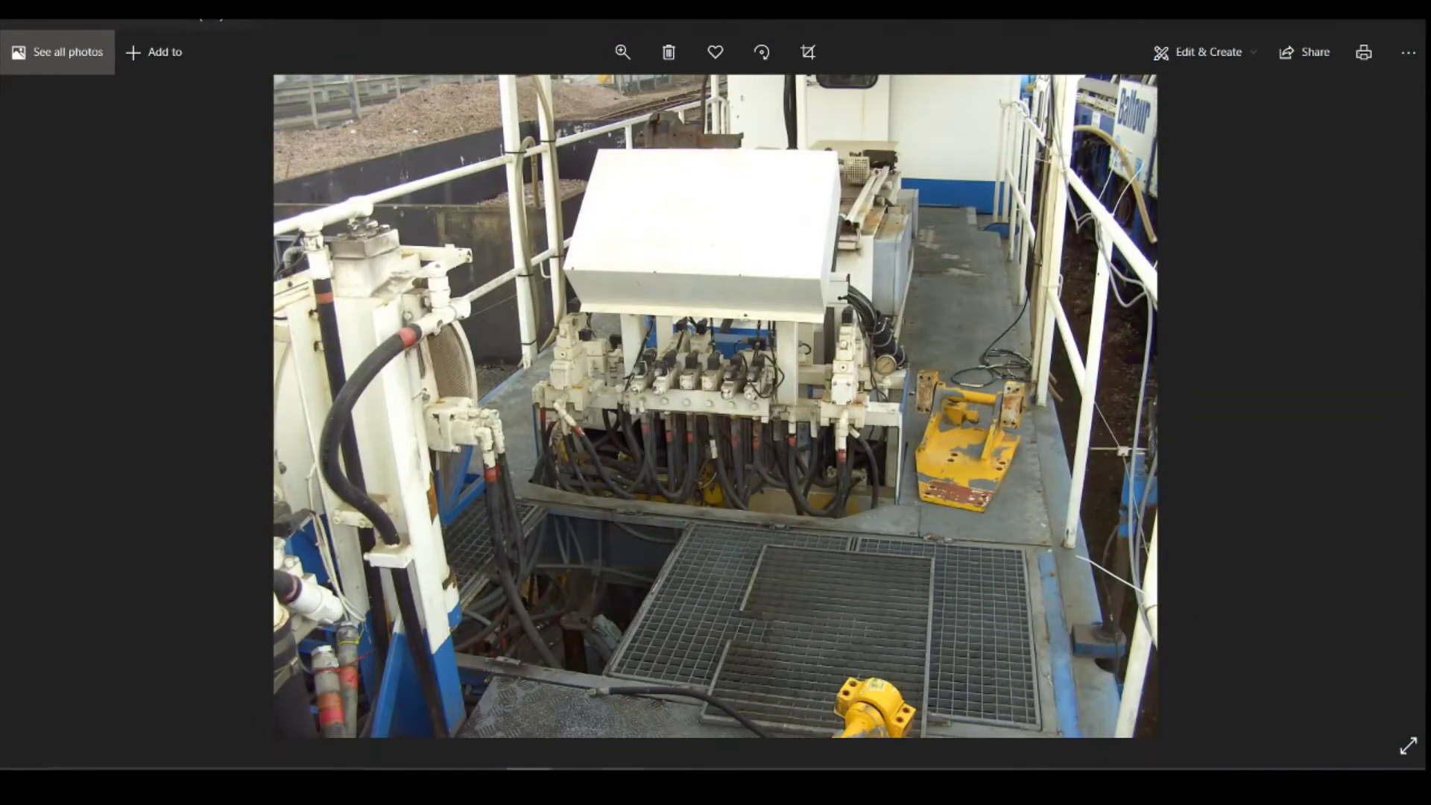
{"action": "mouse_move", "coordinate": [621, 787]}
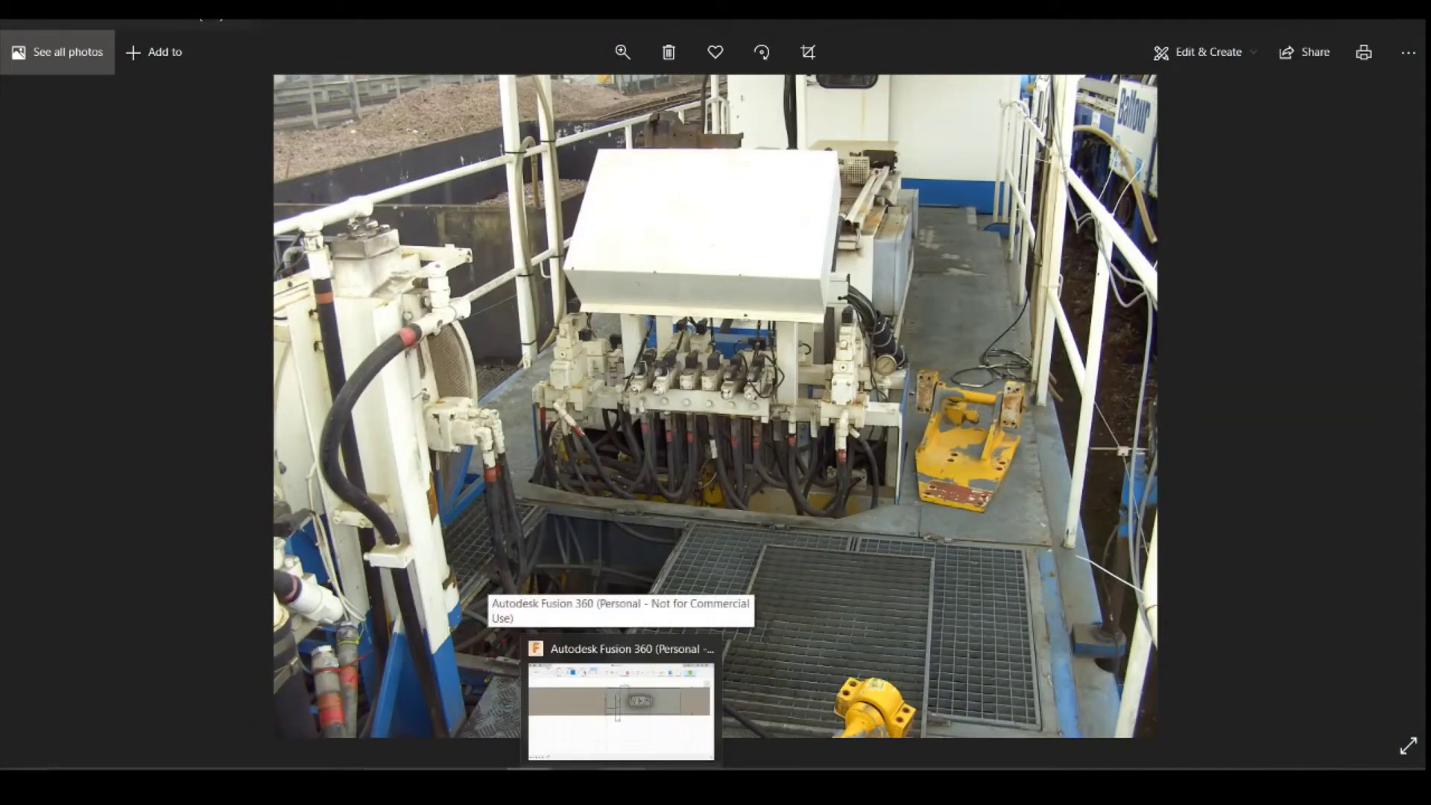
{"action": "left_click", "coordinate": [621, 712]}
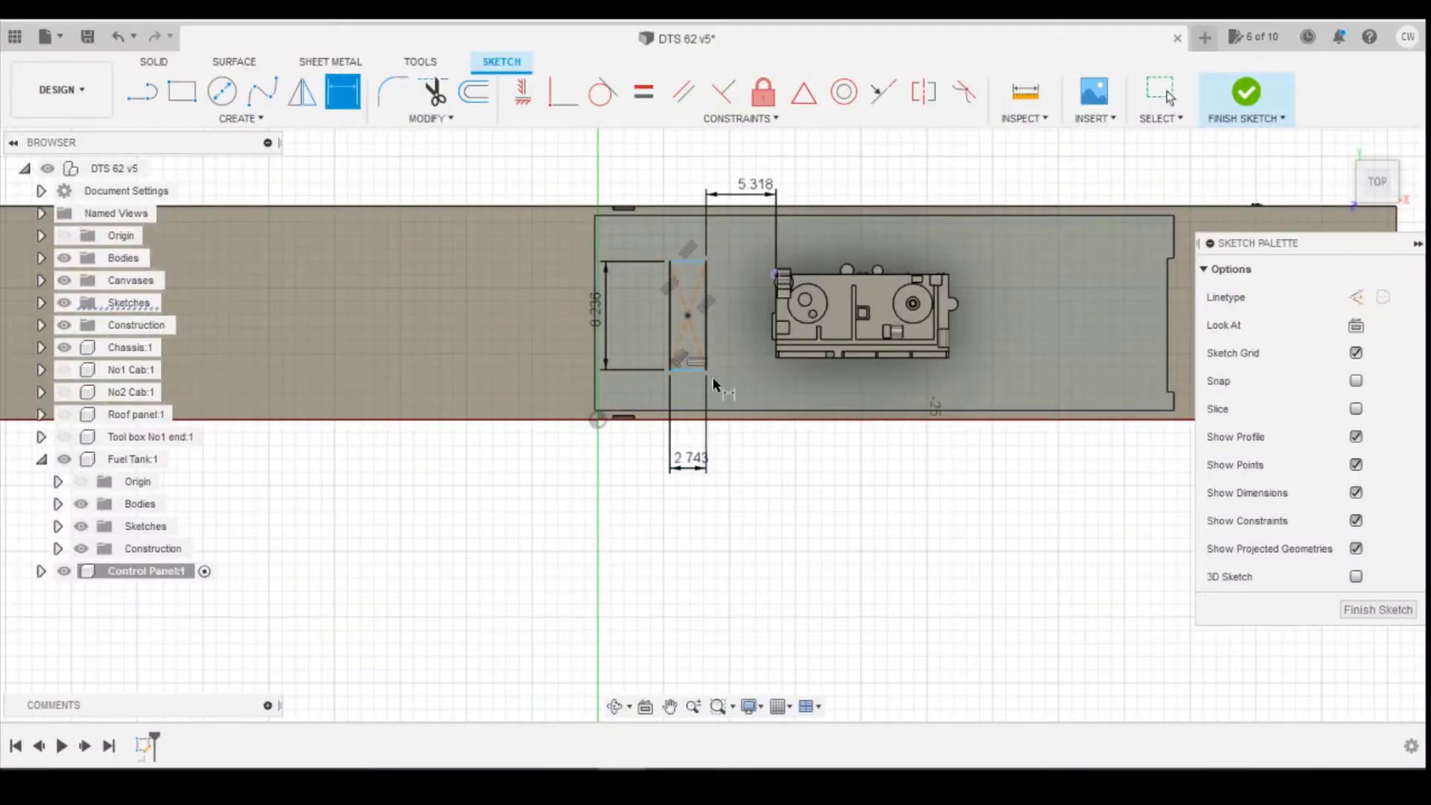
Dimension the distance from the rectangle's center point to the deck plate's nearby long edge, accepting the offered value
{"action": "left_click", "coordinate": [689, 316]}
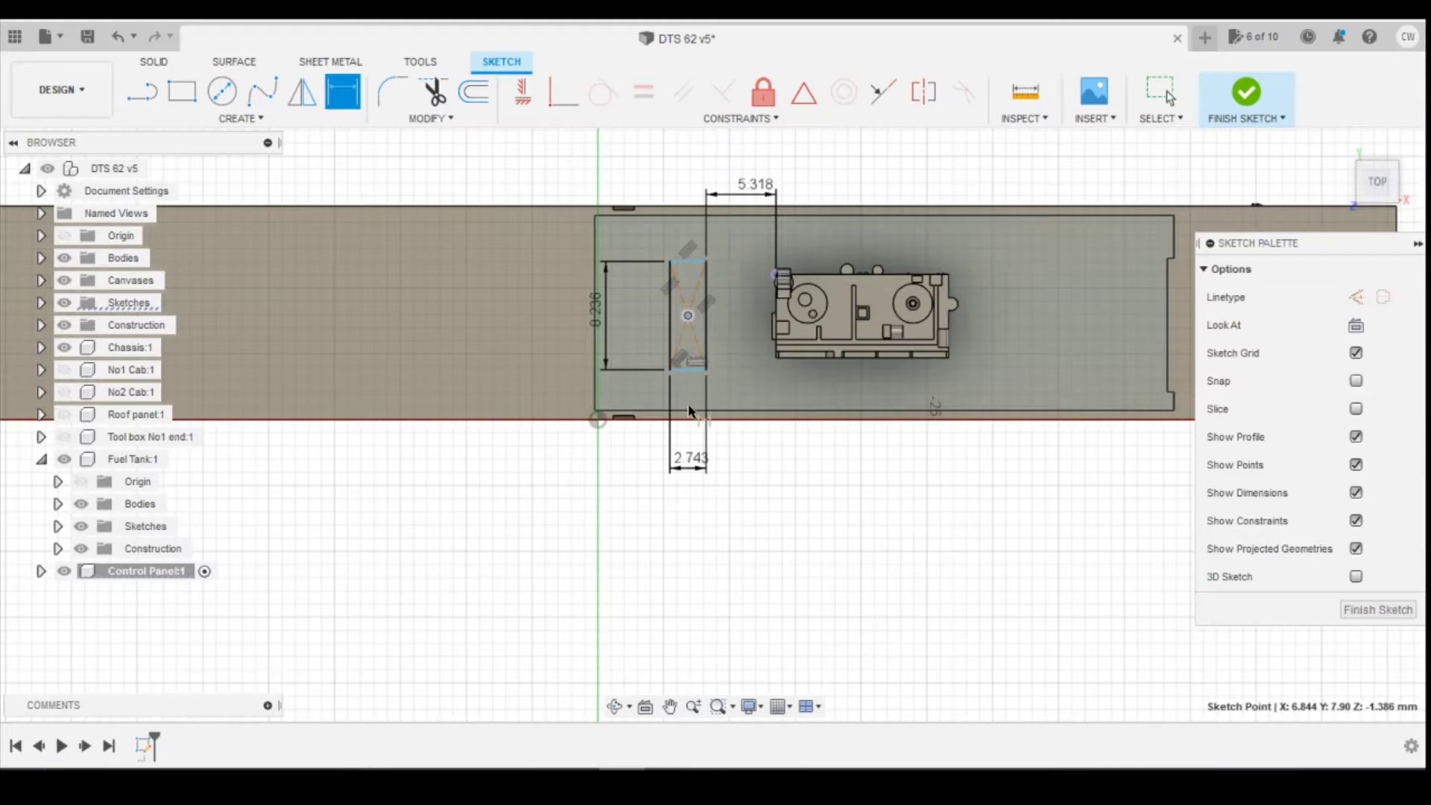
{"action": "left_click", "coordinate": [600, 409]}
{"action": "left_click", "coordinate": [518, 377]}
{"action": "key", "text": "Return"}
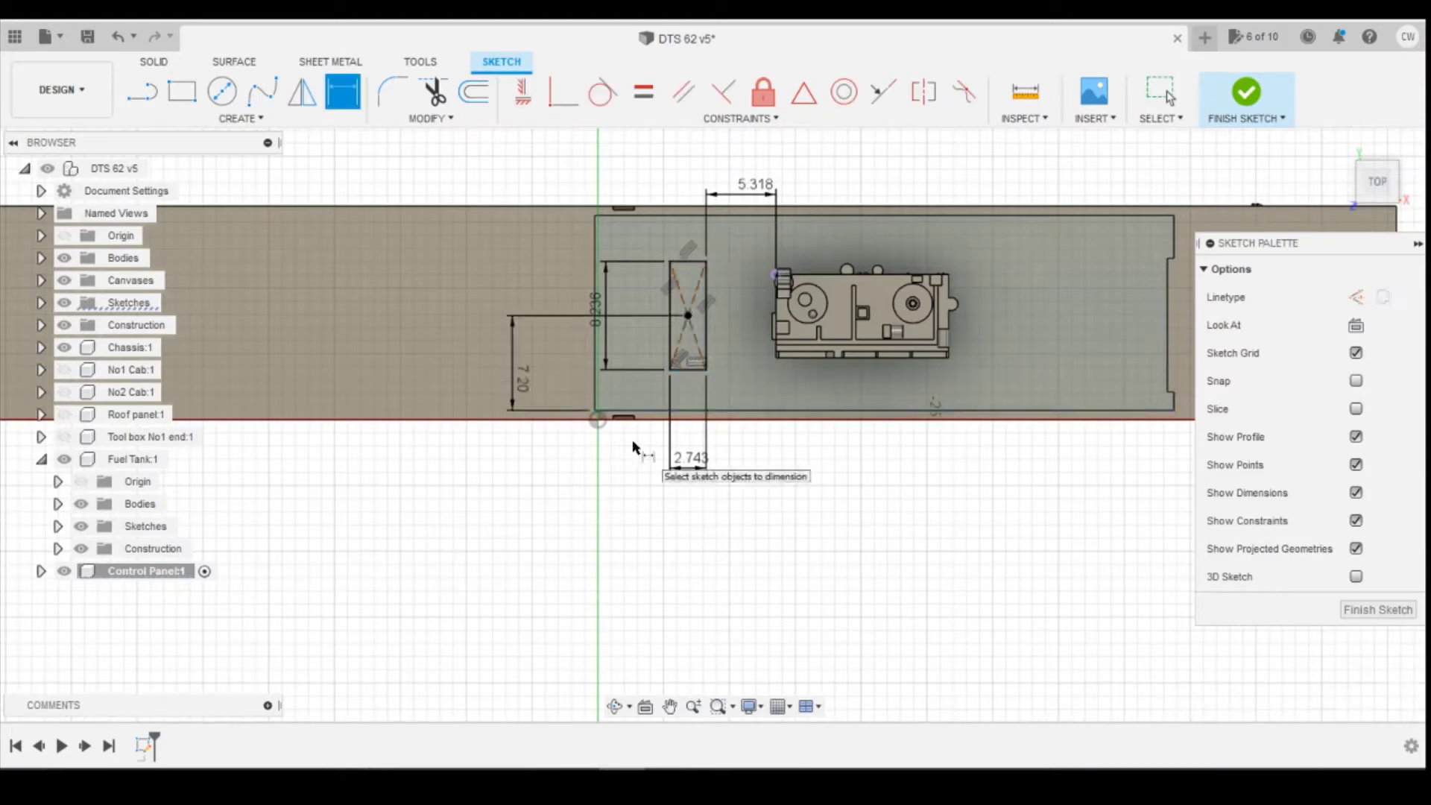
{"action": "key", "text": "Escape"}
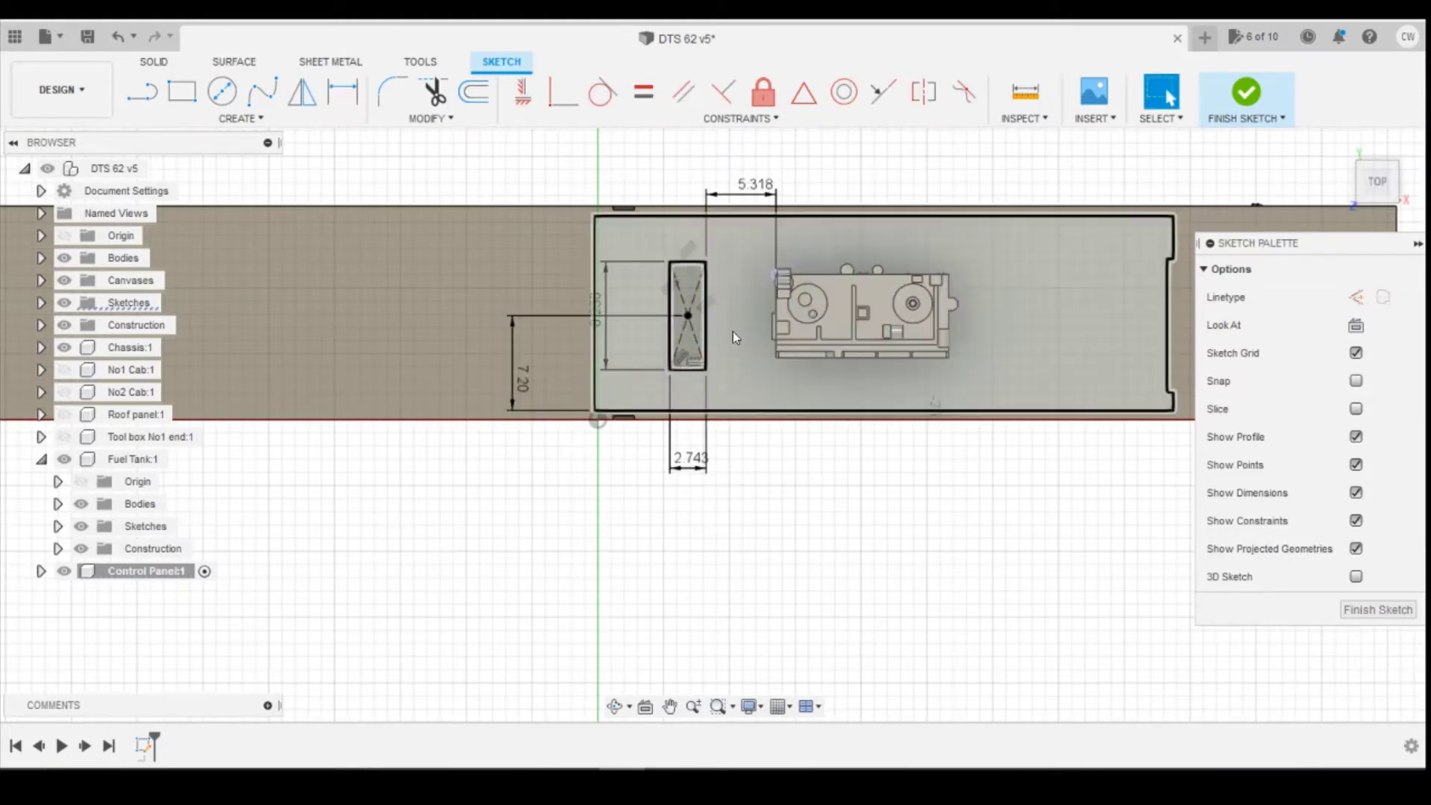
Compare both DTS measurement drawings to look up the height of the control panel's base
{"action": "scroll", "coordinate": [732, 331], "scroll_direction": "up", "scroll_amount": 3}
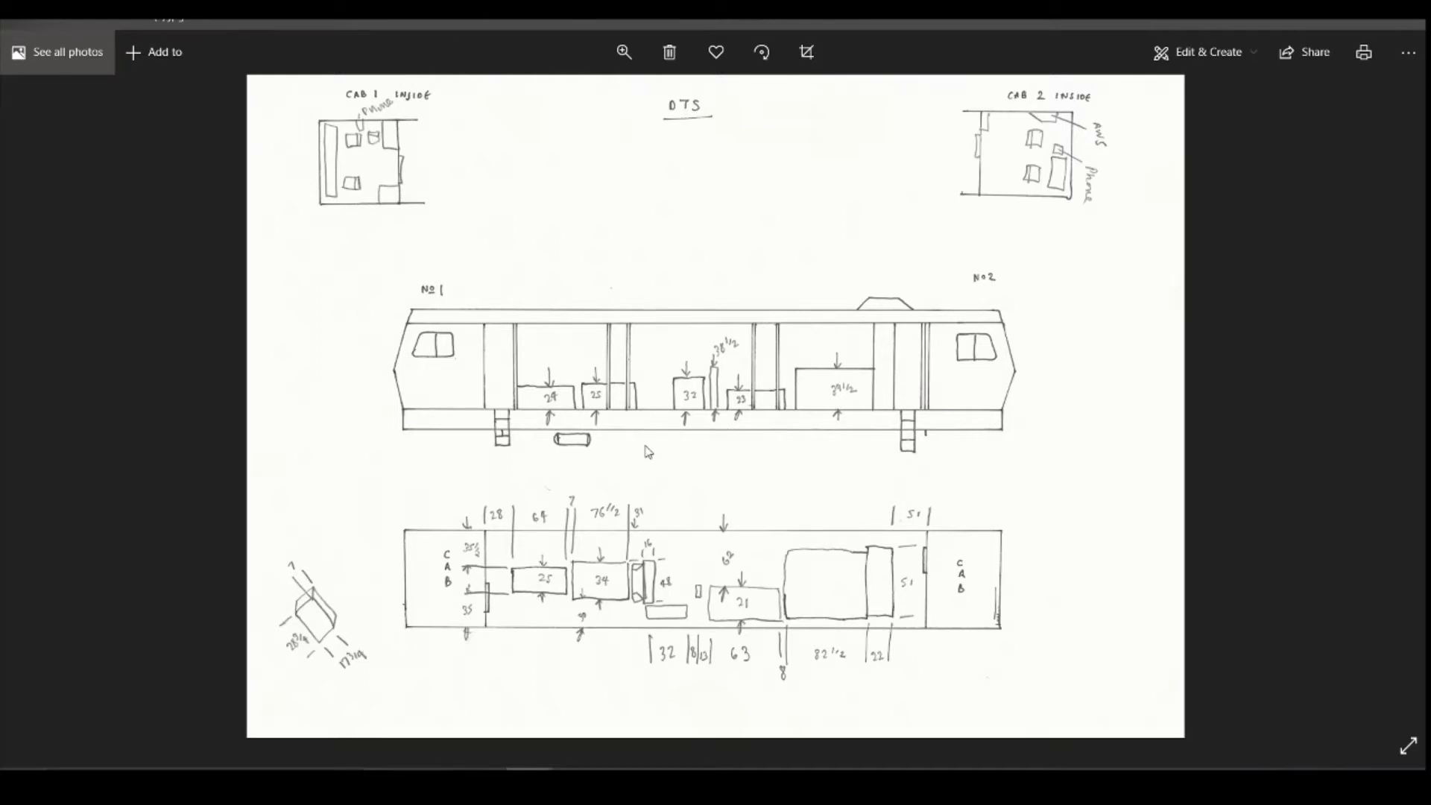
{"action": "key", "text": "Right"}
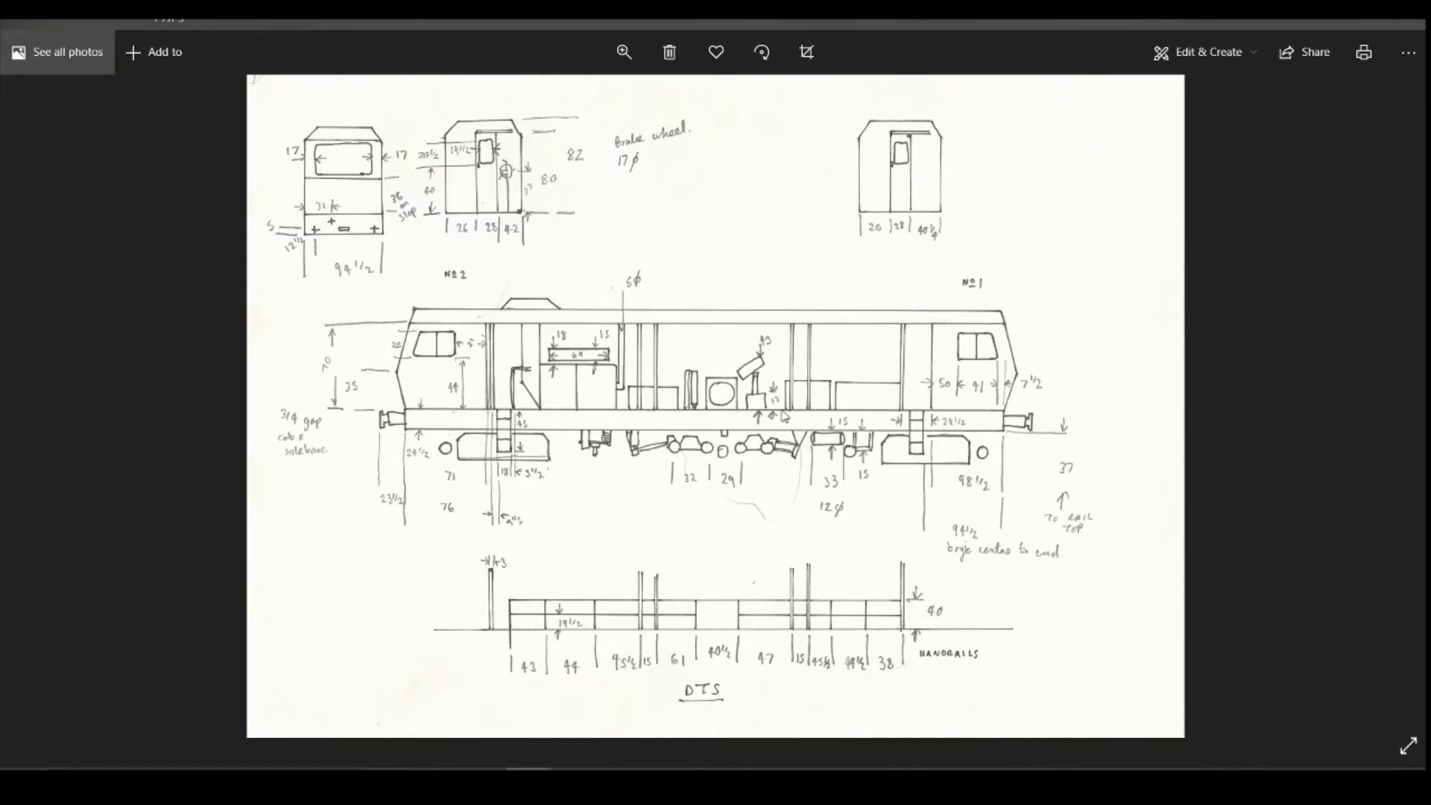
{"action": "key", "text": "Right"}
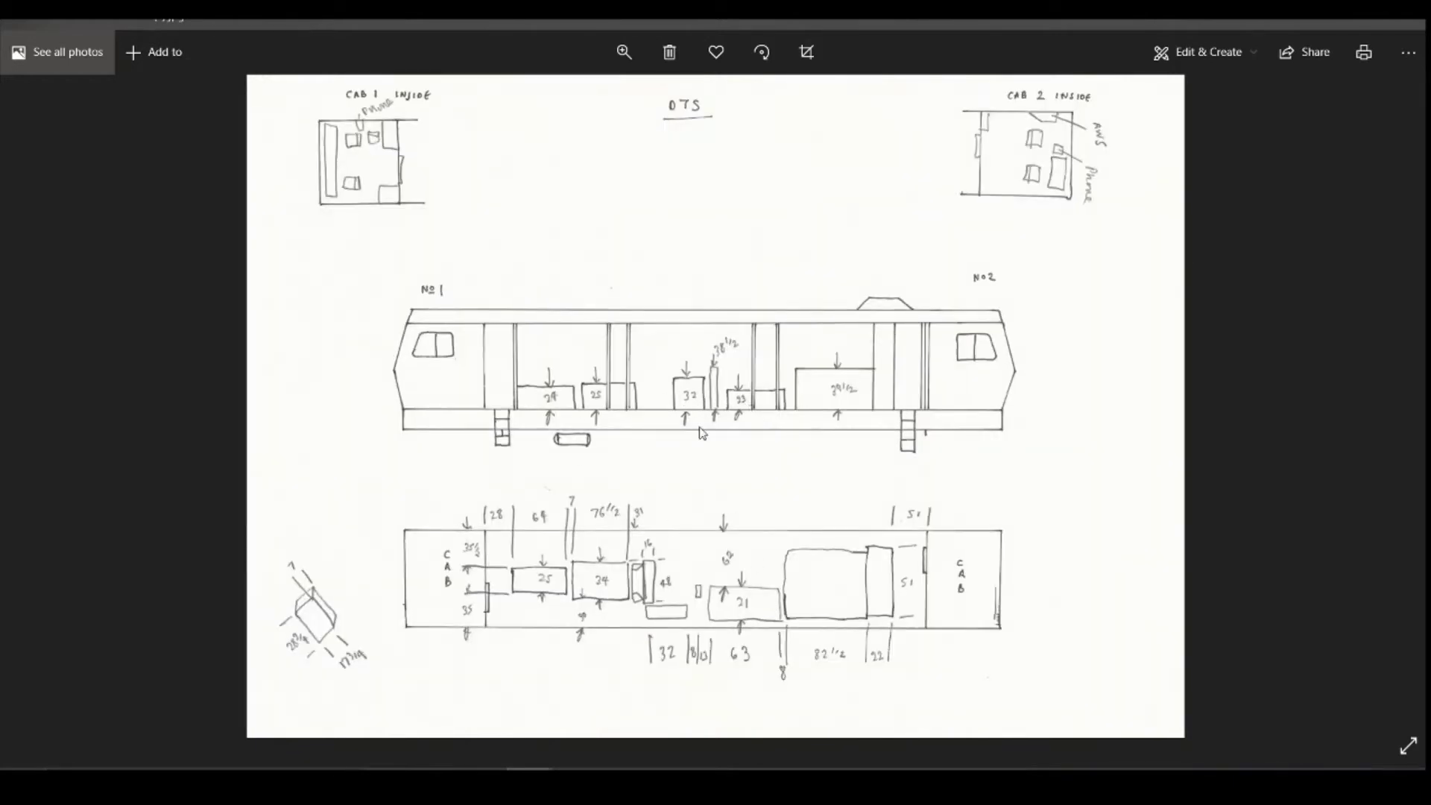
{"action": "key", "text": "Right"}
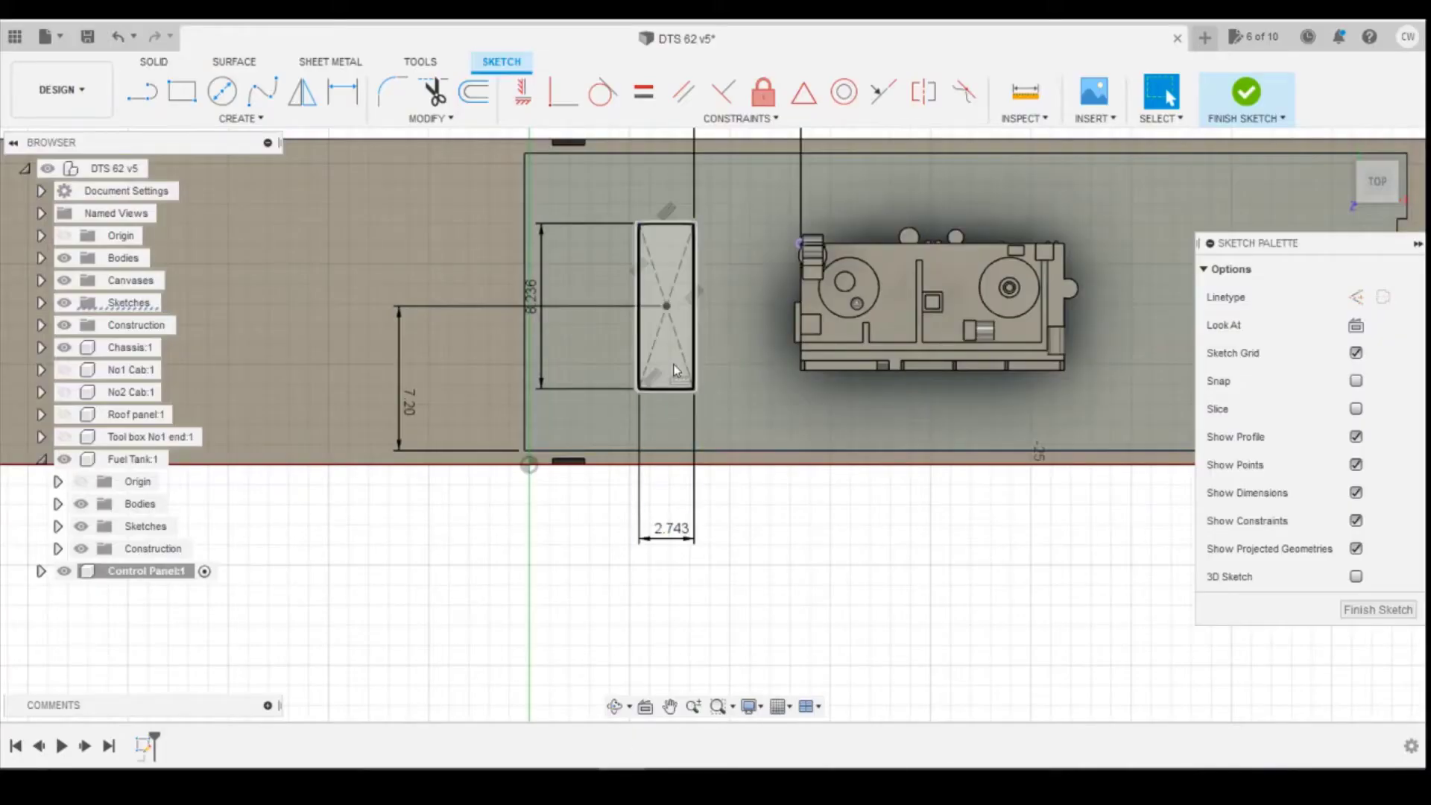
Convert 12 inches to millimetres in the web converter and extrude the rectangle by 304.8/148 mm as a new body
{"action": "right_click", "coordinate": [676, 371]}
{"action": "left_click", "coordinate": [647, 445]}
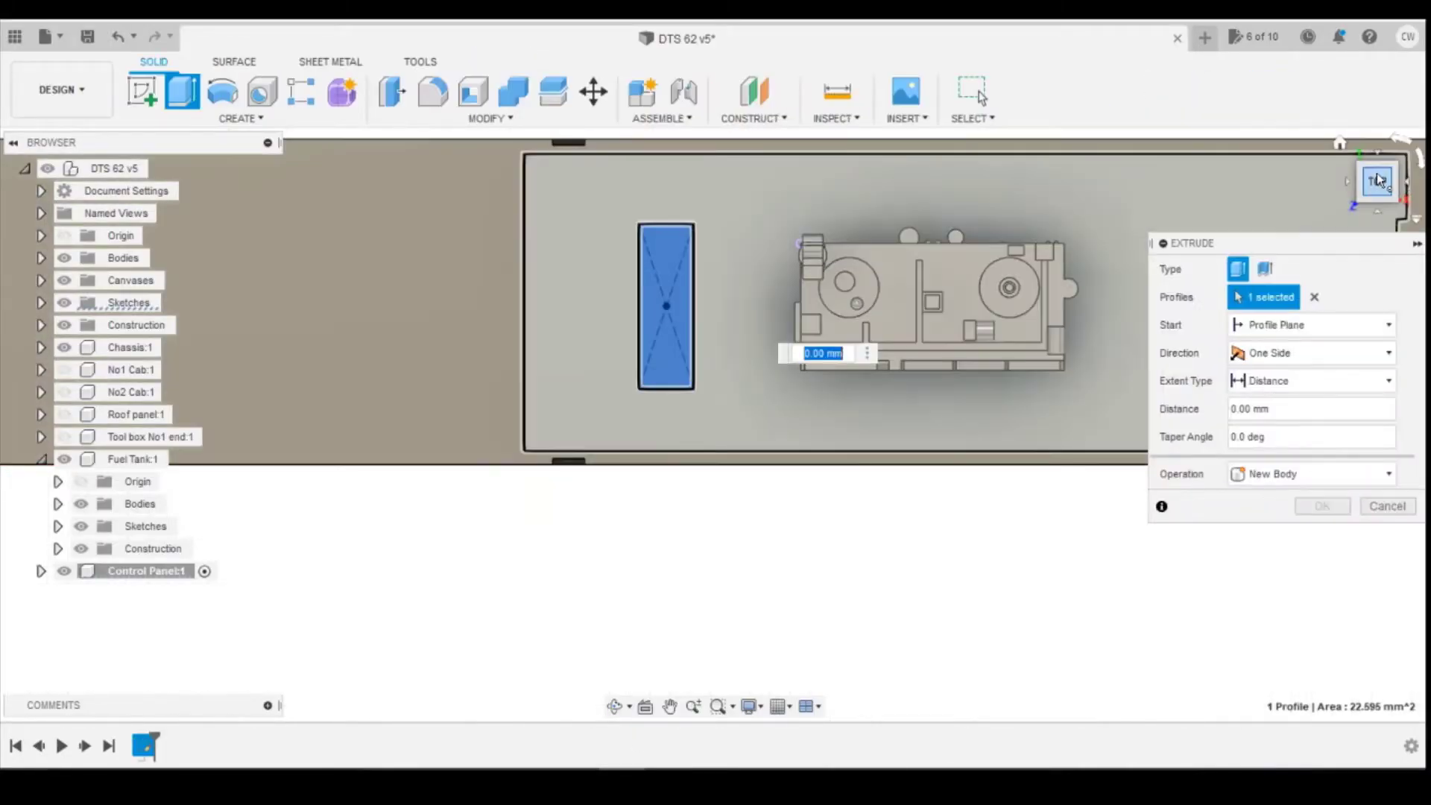
{"action": "left_click", "coordinate": [1378, 179]}
{"action": "type", "text": "2"}
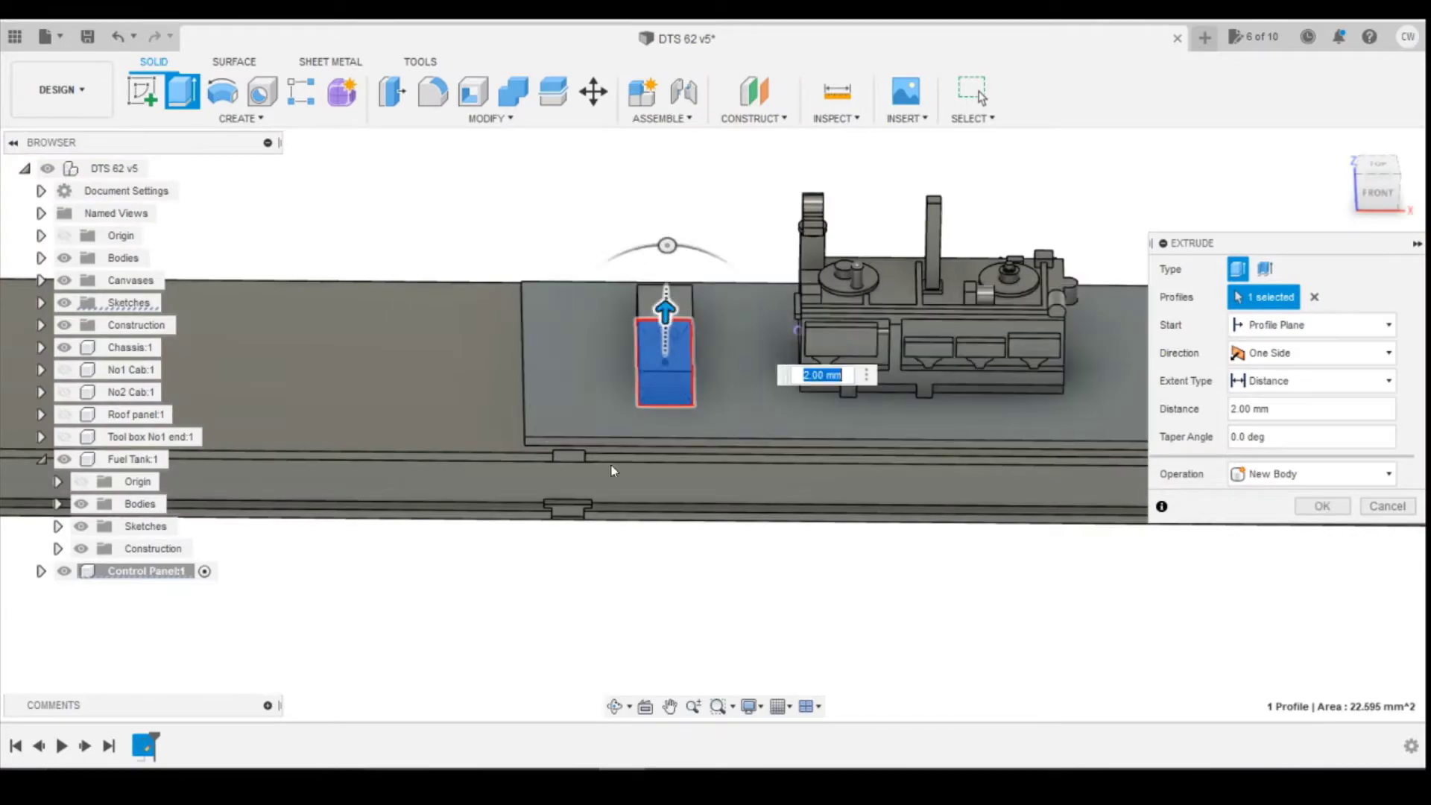
{"action": "left_click", "coordinate": [485, 783]}
{"action": "left_click_drag", "start_coordinate": [305, 333], "coordinate": [72, 325]}
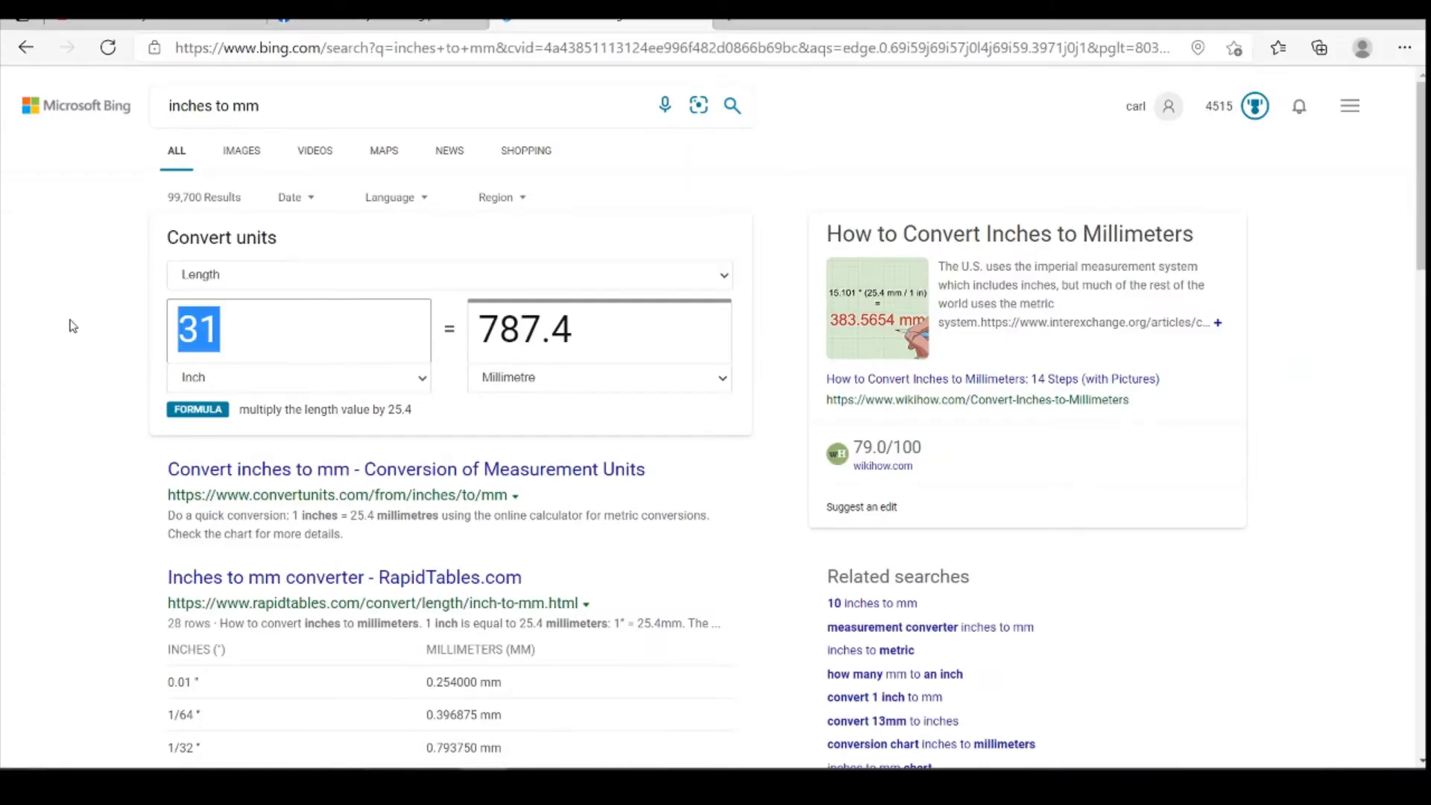
{"action": "type", "text": "12"}
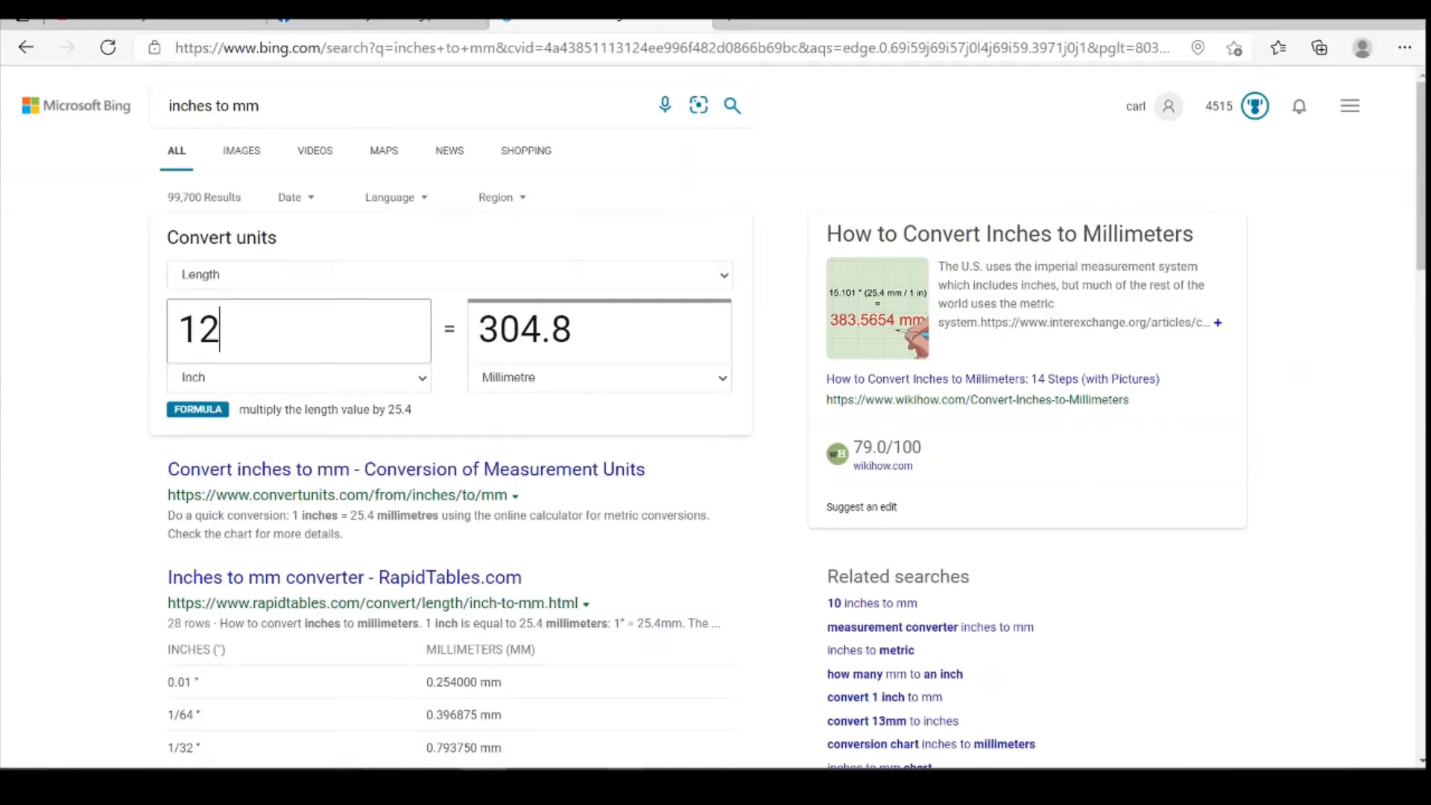
{"action": "left_click", "coordinate": [623, 783]}
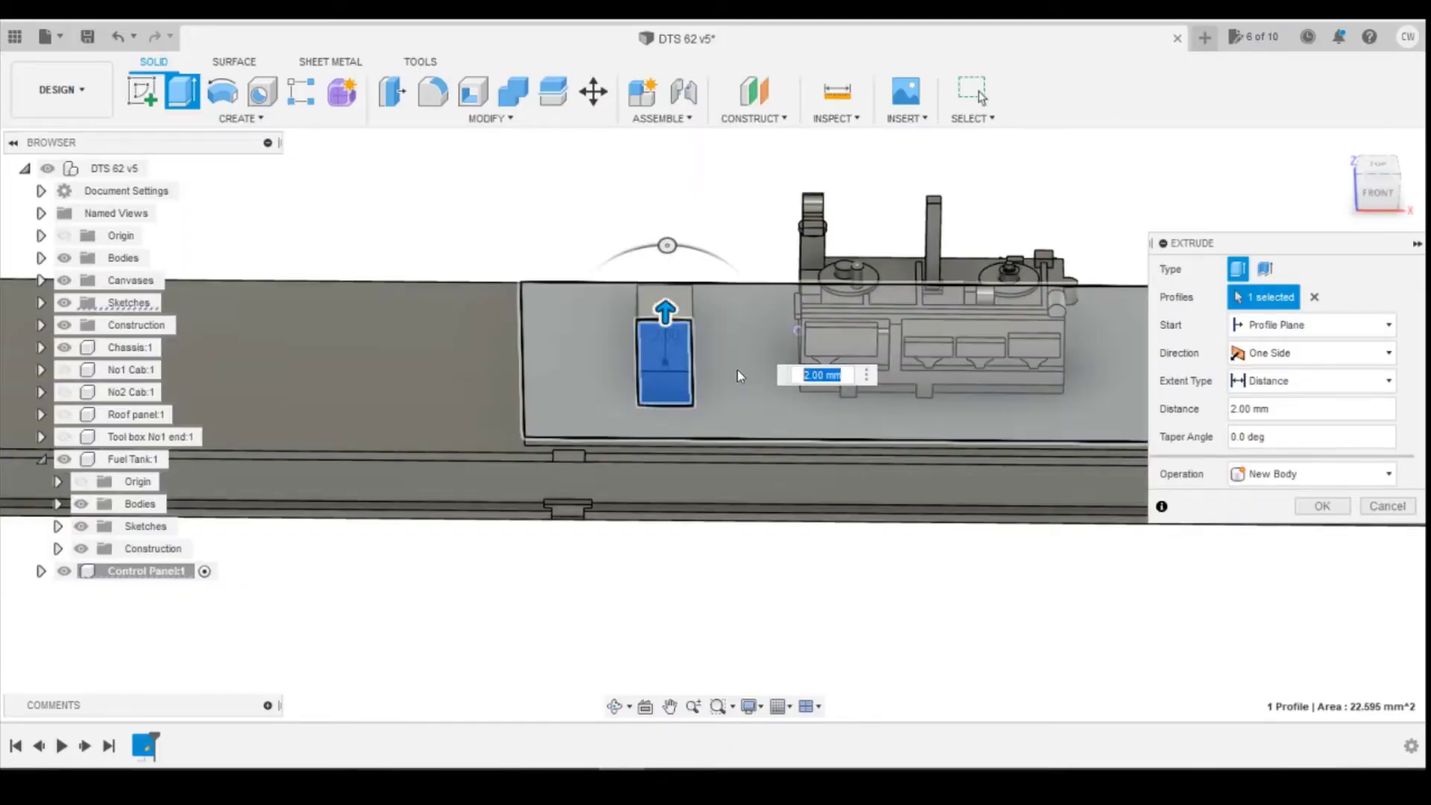
{"action": "type", "text": "304.8/148"}
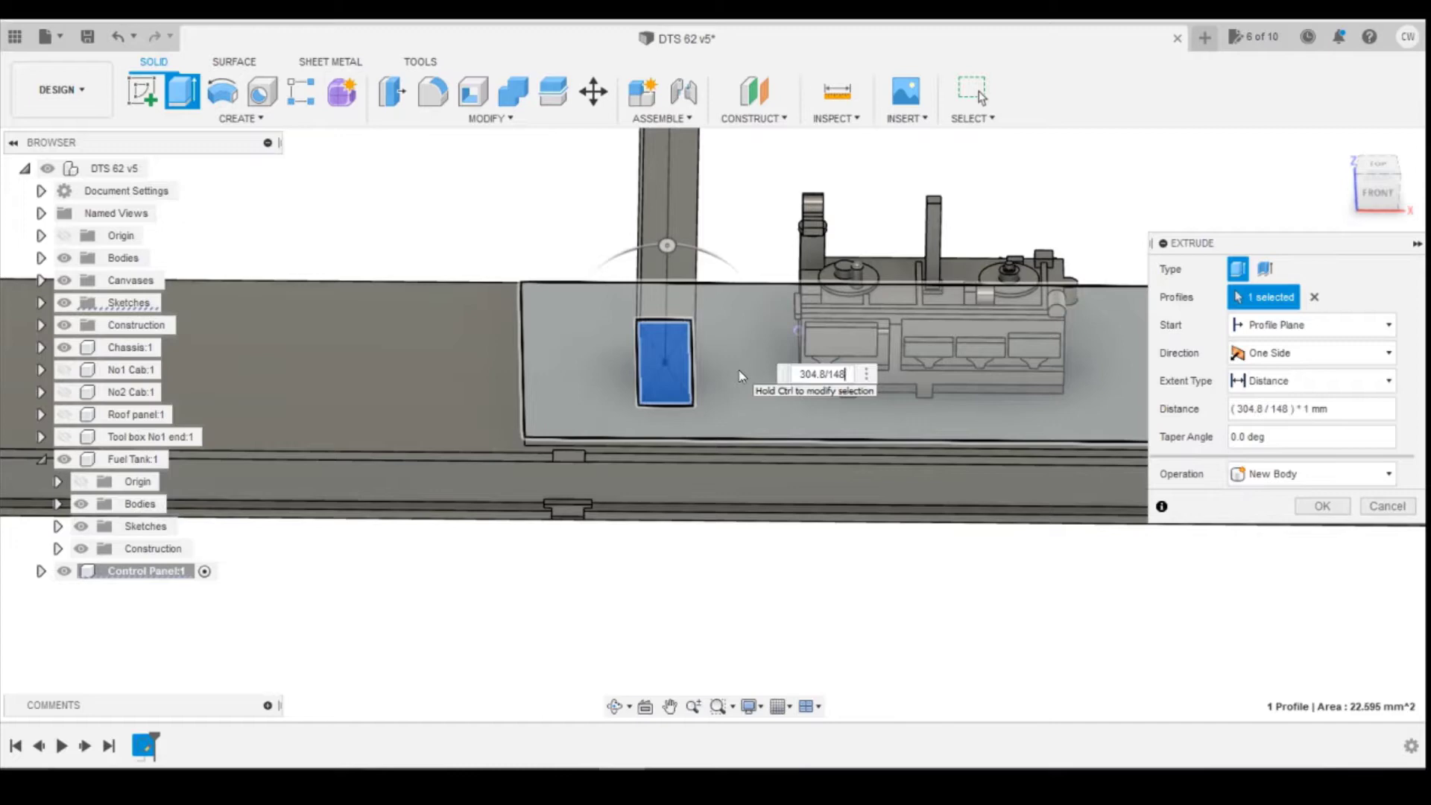
{"action": "key", "text": "Return"}
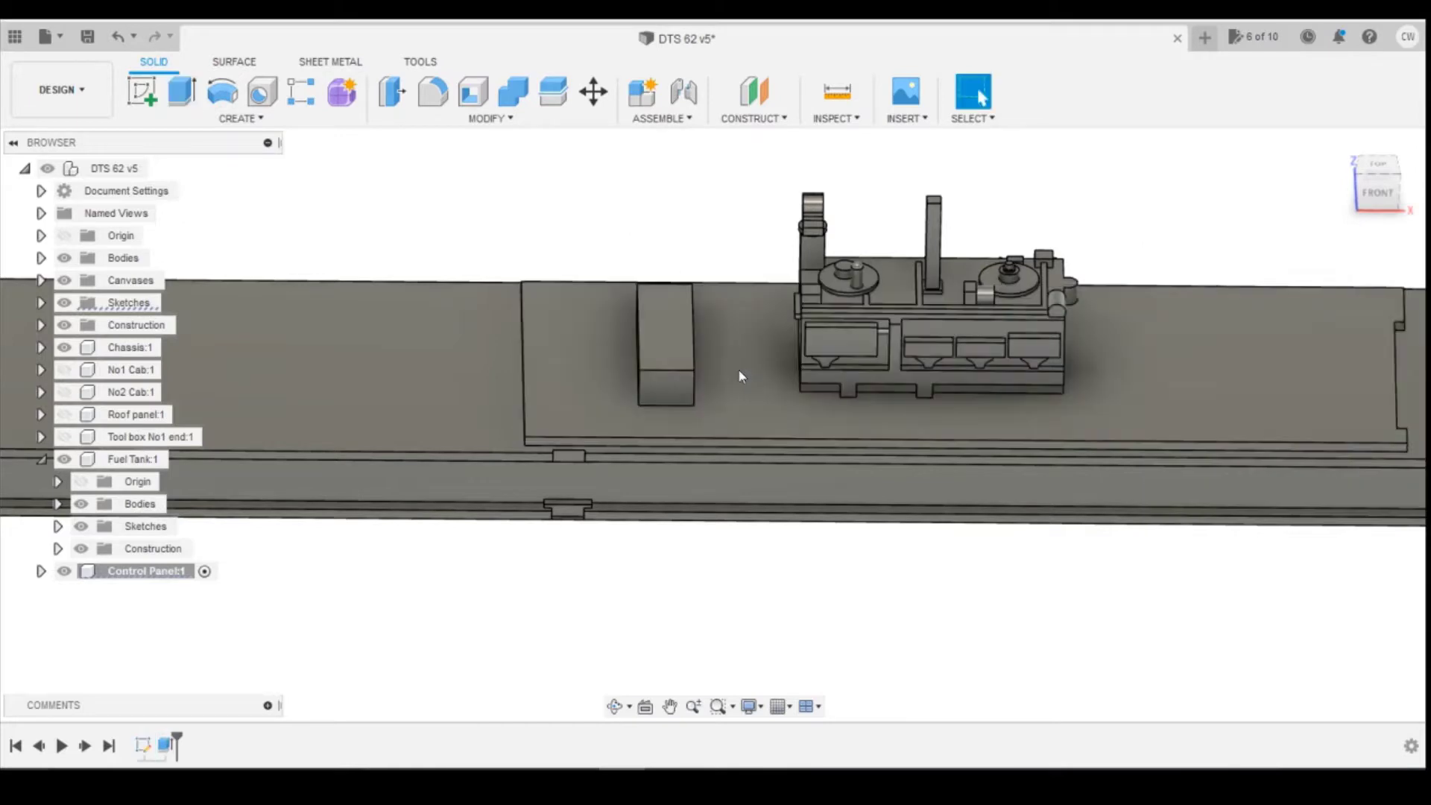
Hide the Fuel Tank and Chassis components so that only the control panel block is shown
{"action": "scroll", "coordinate": [690, 319], "scroll_direction": "up", "scroll_amount": 3}
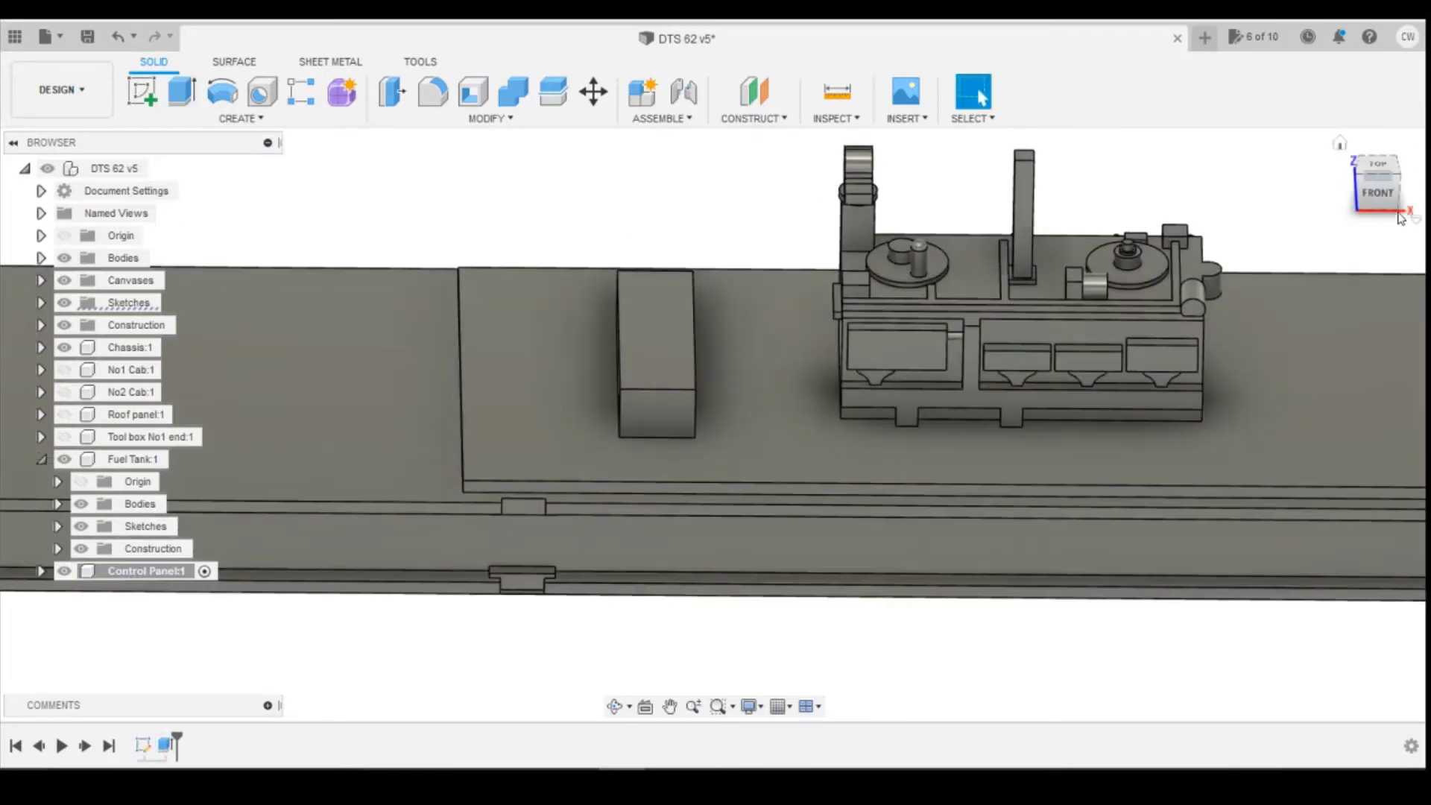
{"action": "mouse_move", "coordinate": [715, 421]}
{"action": "middle_mouse_down", "text": "shift"}
{"action": "mouse_move", "coordinate": [738, 357]}
{"action": "mouse_move", "coordinate": [755, 422]}
{"action": "middle_mouse_up", "text": "shift"}
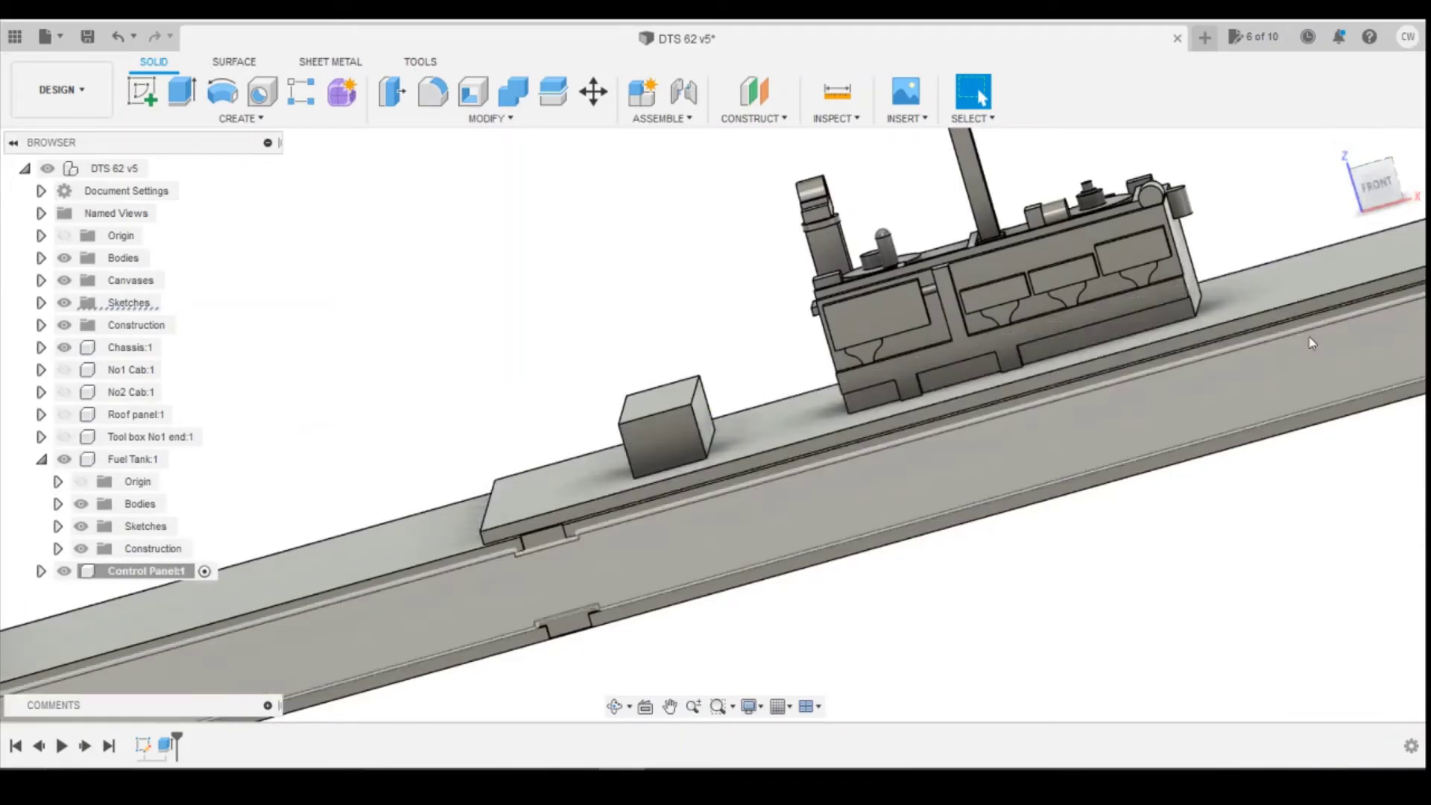
{"action": "key", "text": "alt+Tab"}
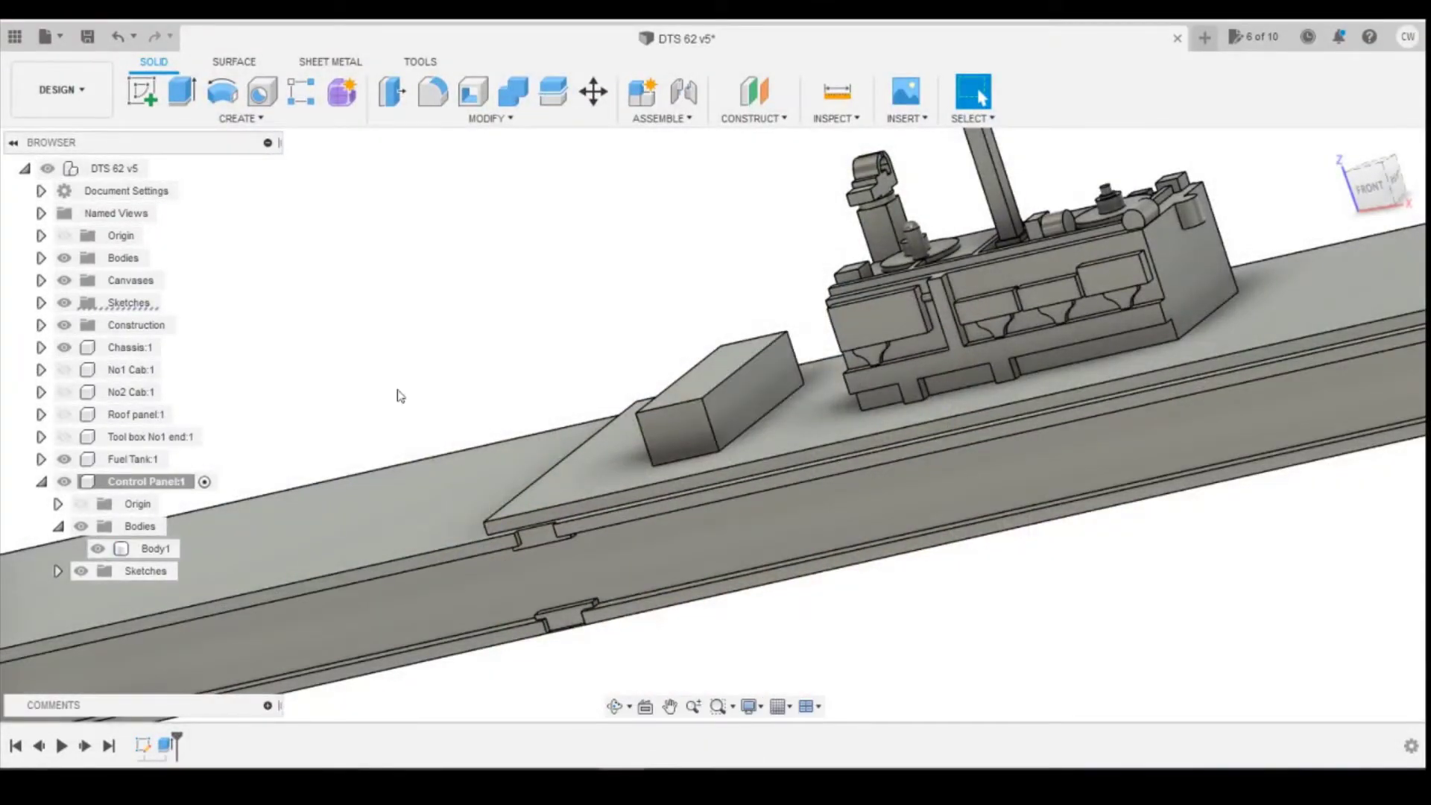
{"action": "left_click", "coordinate": [64, 463]}
{"action": "left_click", "coordinate": [64, 459]}
{"action": "left_click", "coordinate": [64, 347]}
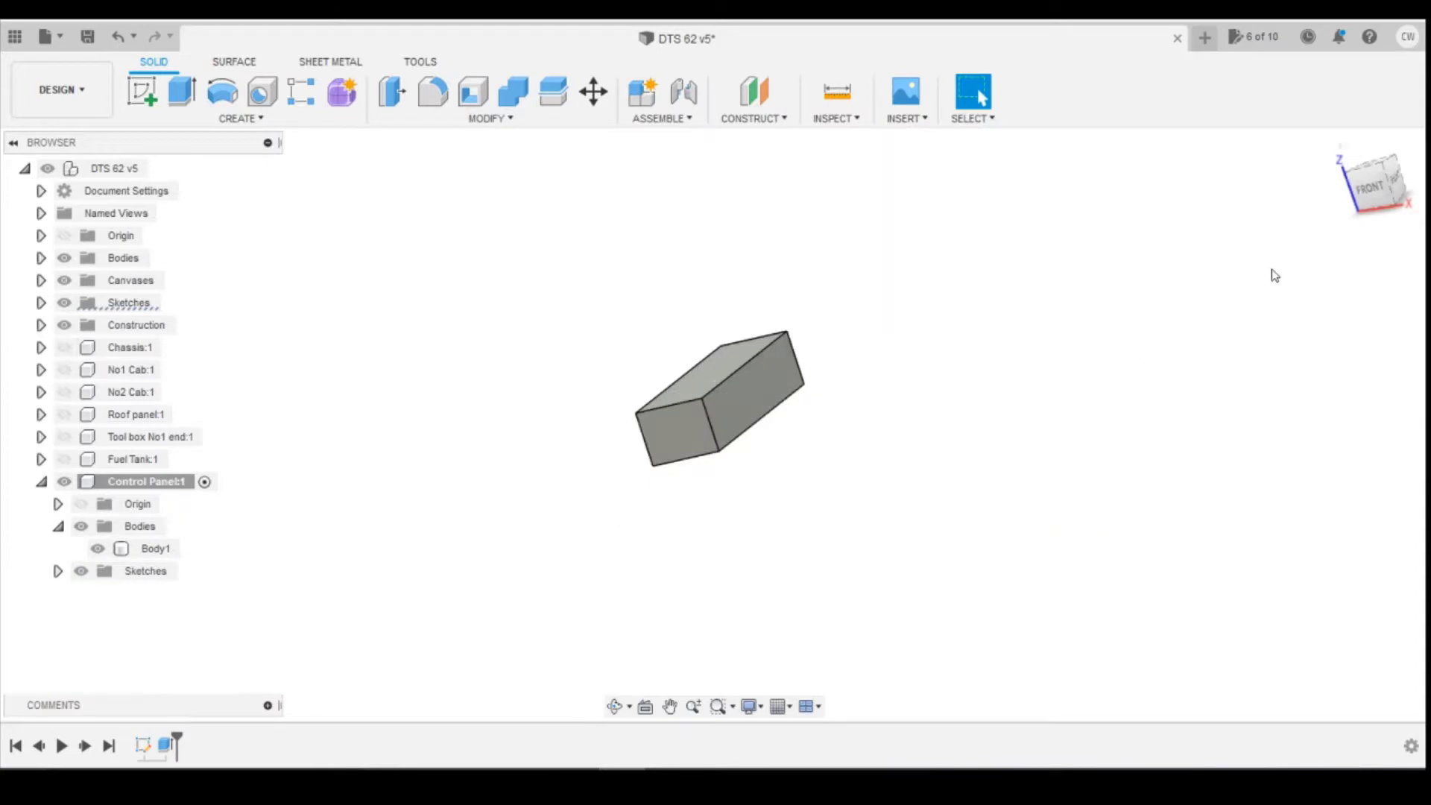
Sketch on the block's top face and draw a center rectangle from its middle, about 0.65 mm inside the short edges
{"action": "left_click_drag", "start_coordinate": [1377, 189], "coordinate": [1399, 206]}
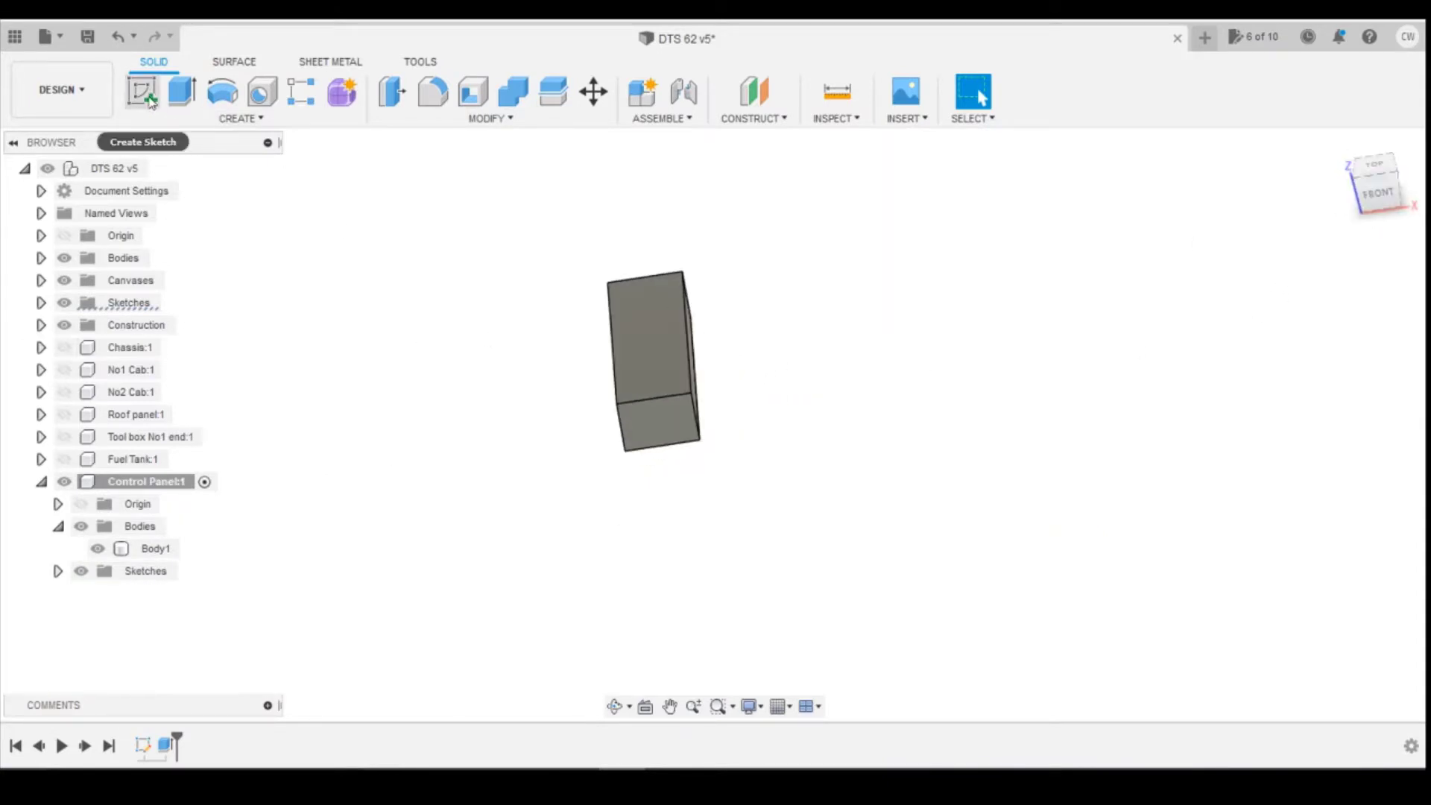
{"action": "left_click", "coordinate": [143, 91]}
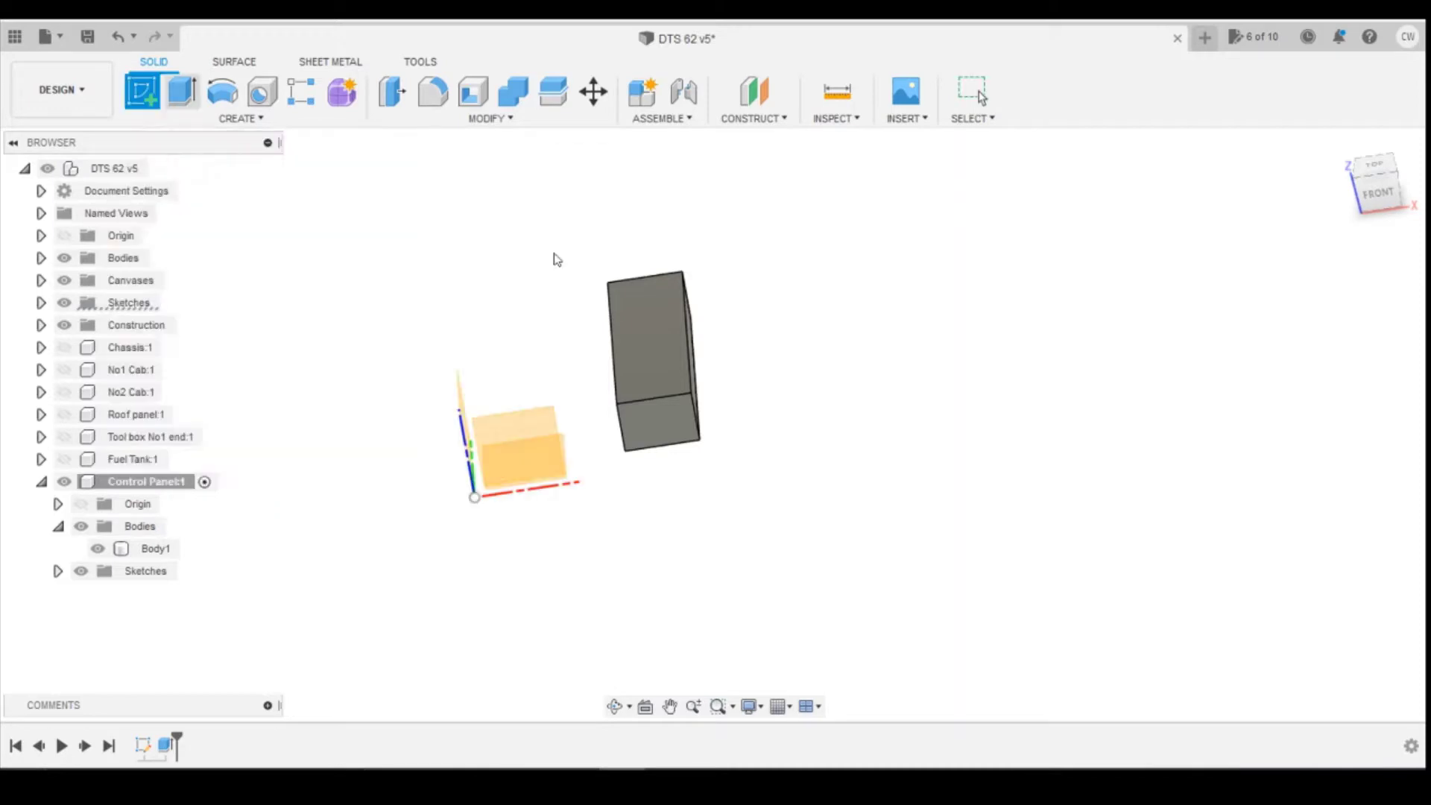
{"action": "left_click", "coordinate": [659, 349]}
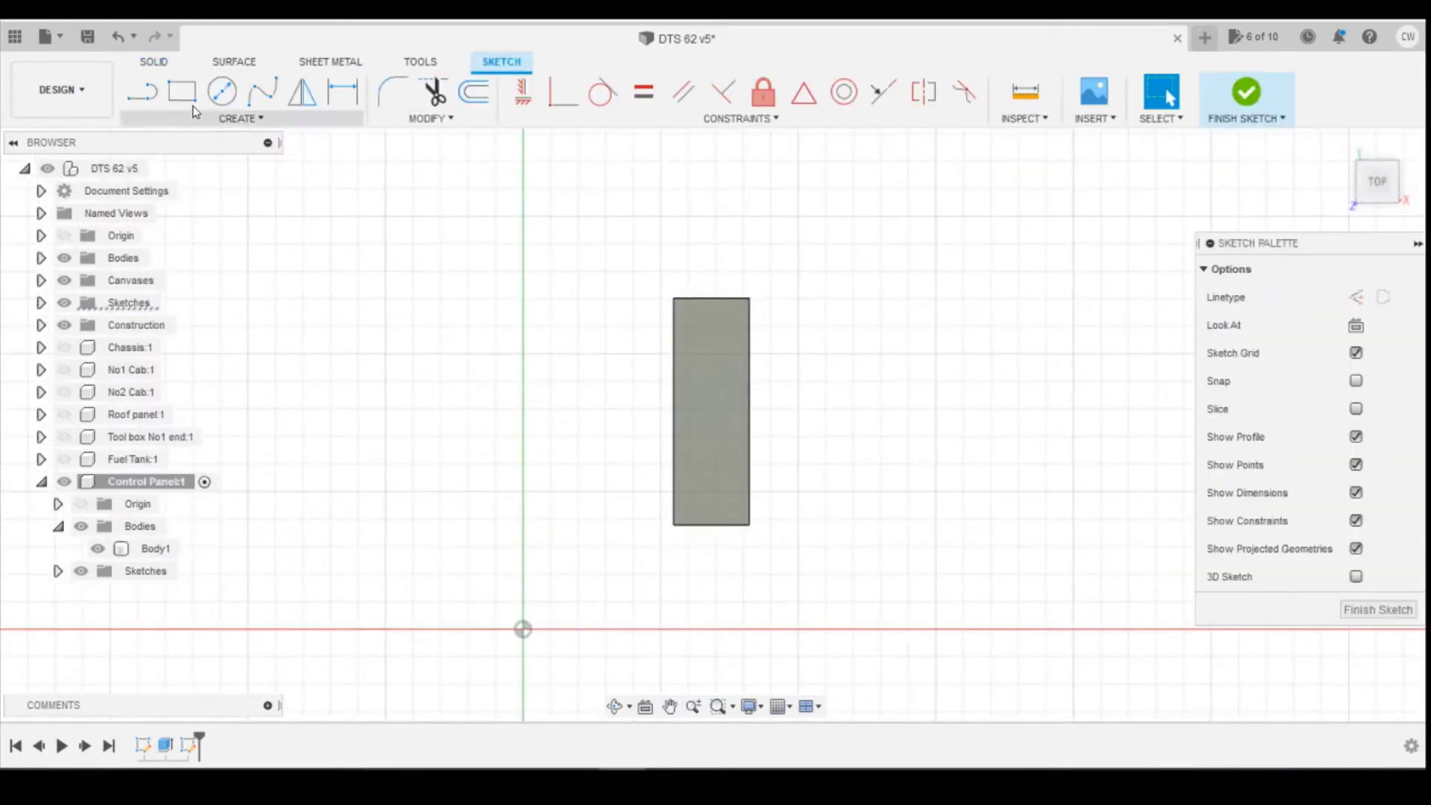
{"action": "left_click", "coordinate": [197, 118]}
{"action": "mouse_move", "coordinate": [276, 160]}
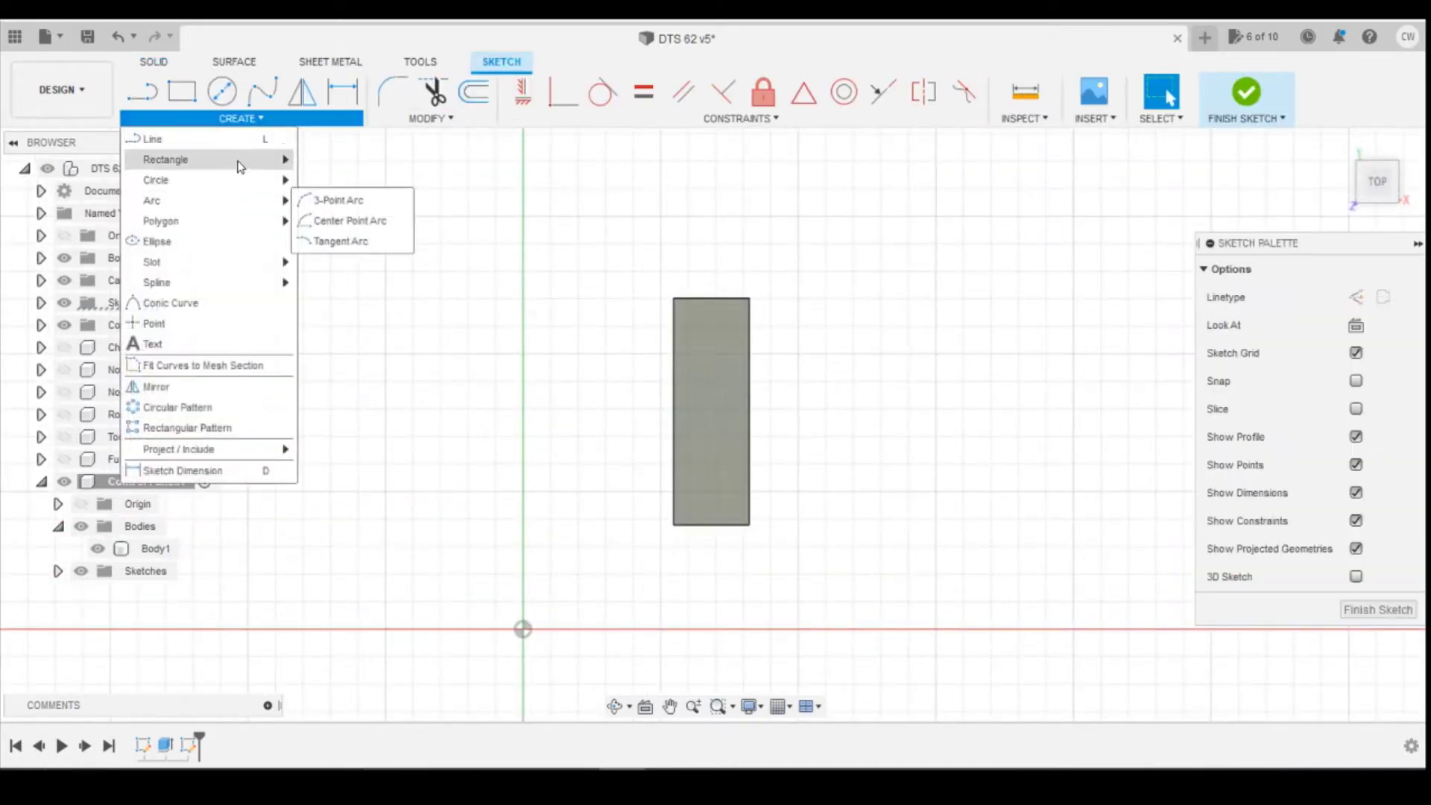
{"action": "left_click", "coordinate": [332, 200]}
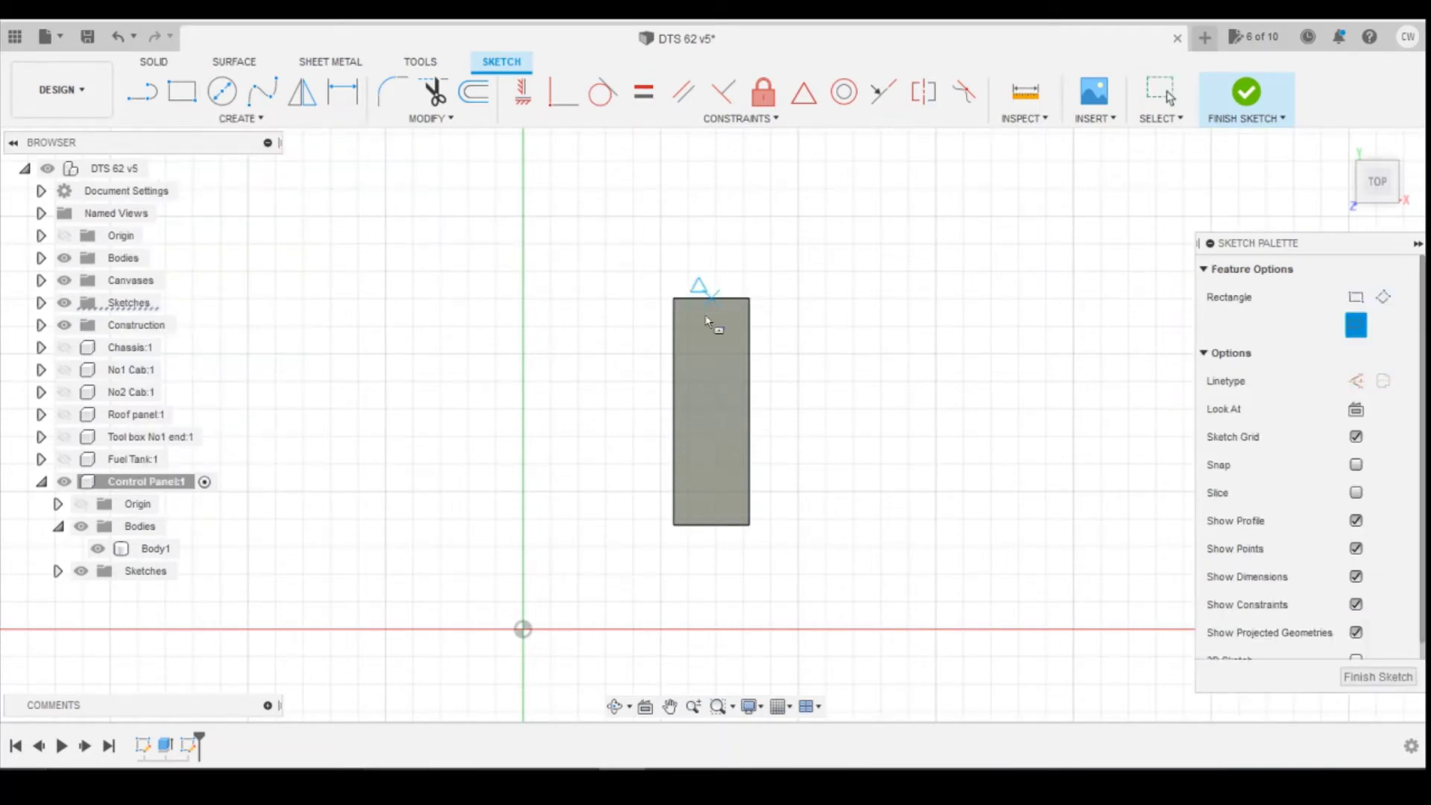
{"action": "left_click", "coordinate": [711, 411]}
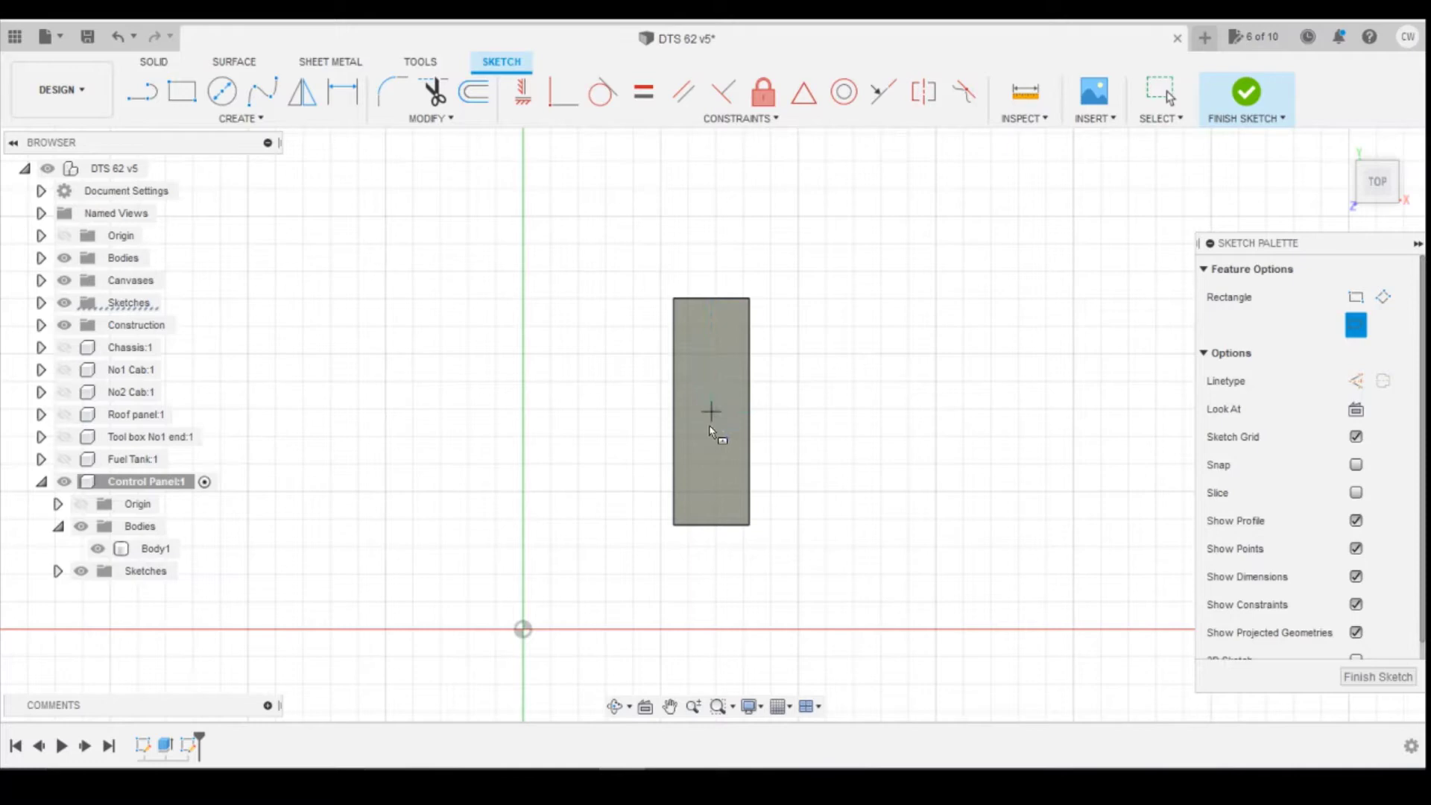
{"action": "left_click", "coordinate": [730, 507]}
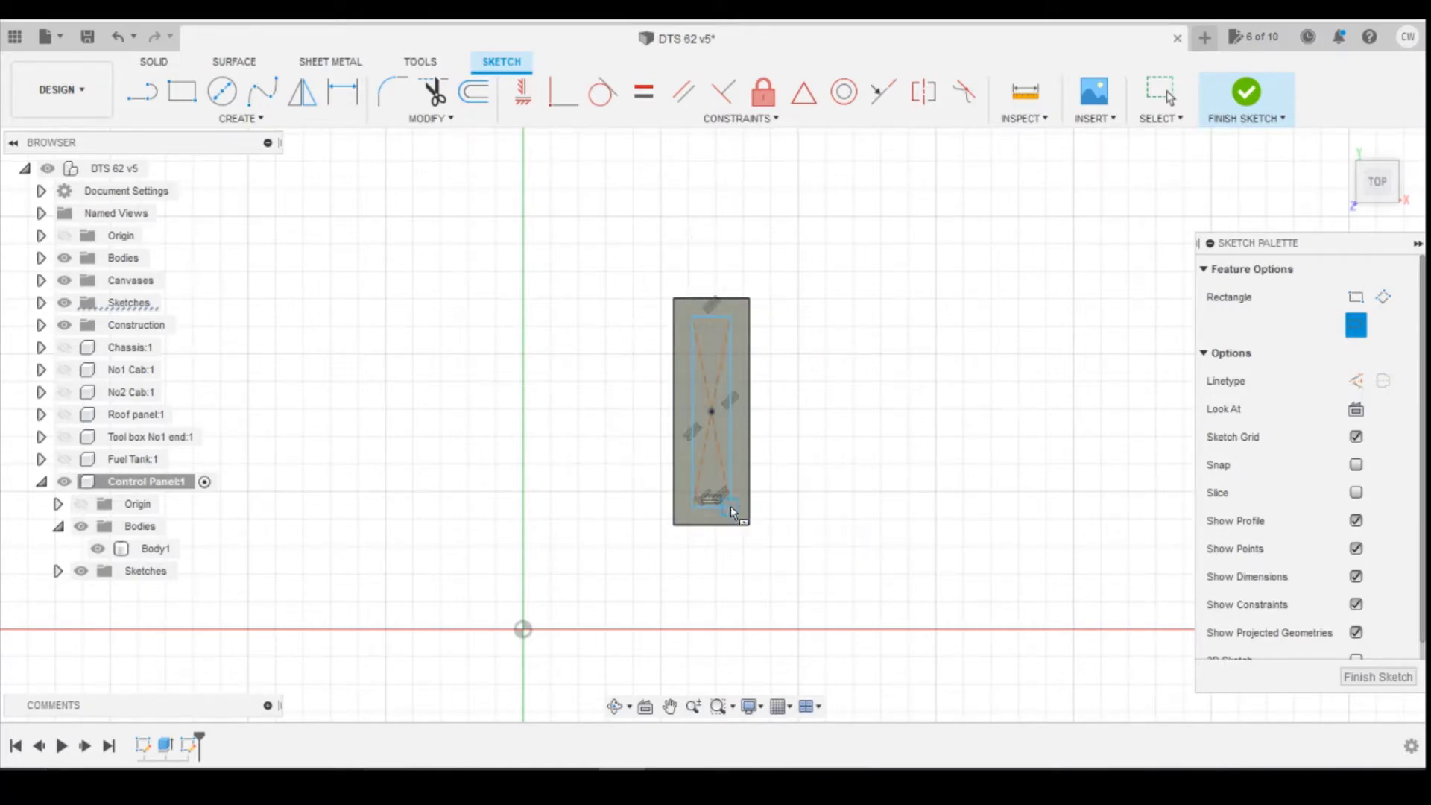
Dimension both short sides of the inner rectangle 0.6 mm from the block's short edges
{"action": "key", "text": "d"}
{"action": "left_click", "coordinate": [720, 299]}
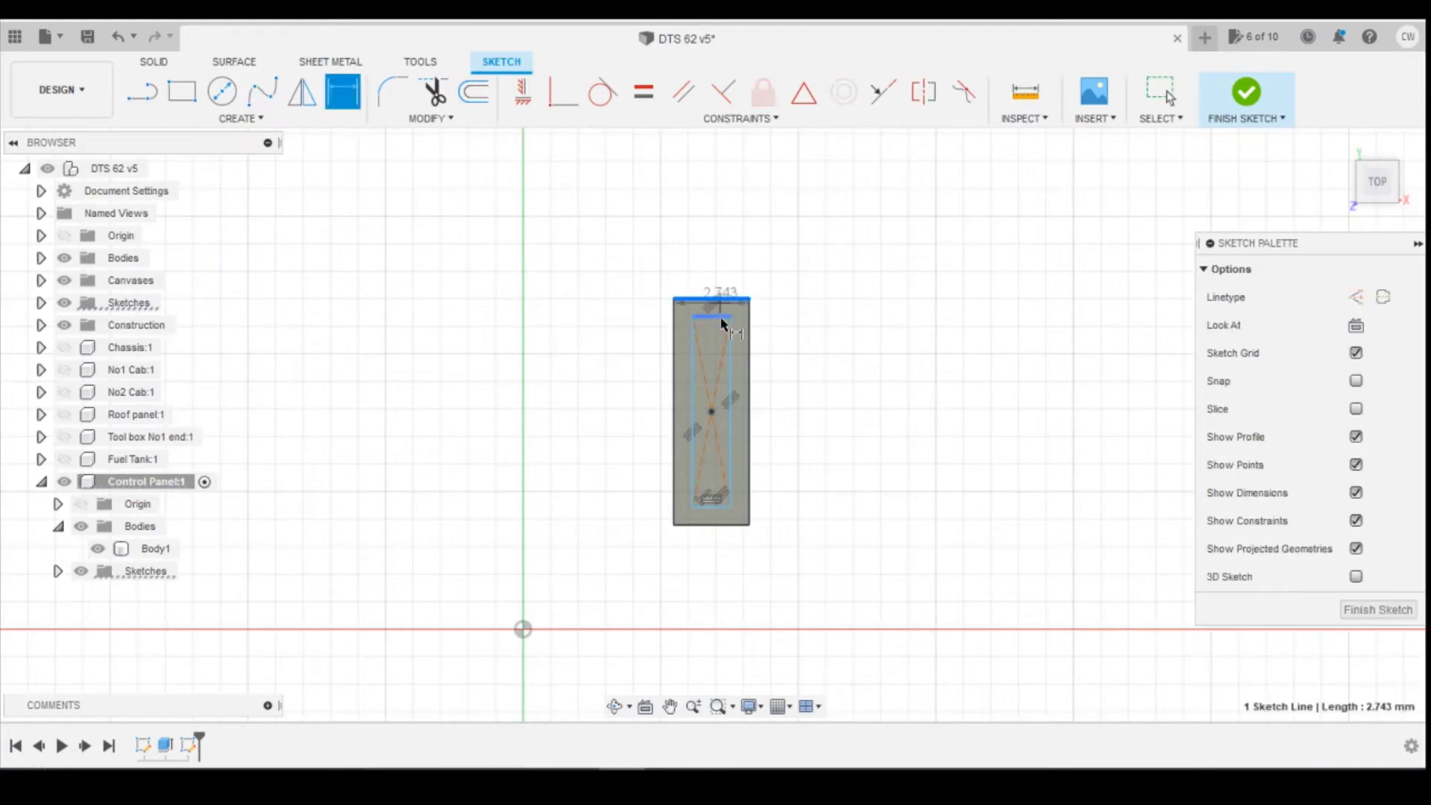
{"action": "left_click", "coordinate": [715, 316]}
{"action": "left_click", "coordinate": [869, 343]}
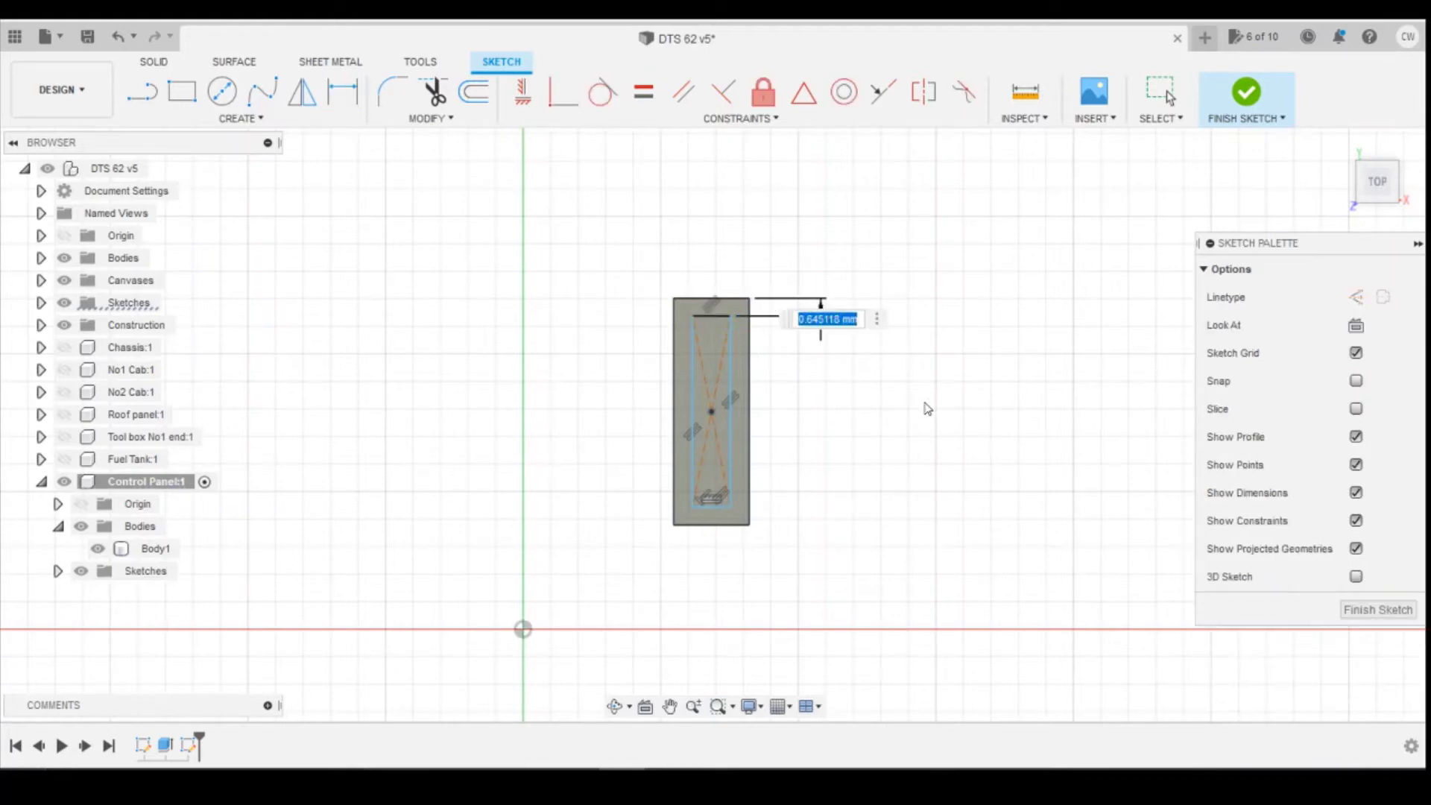
{"action": "type", "text": "0"}
{"action": "key", "text": "Return"}
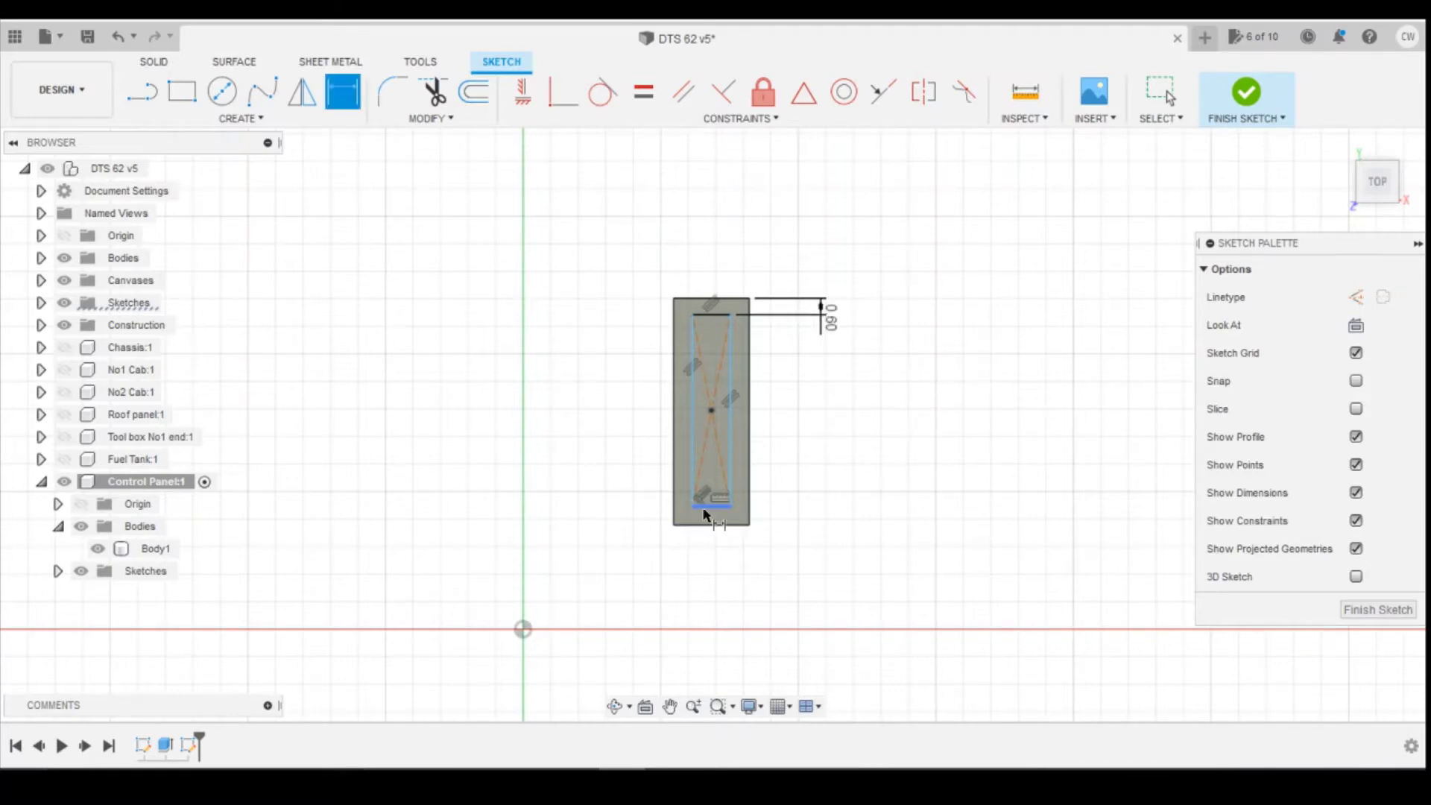
{"action": "left_click", "coordinate": [704, 513]}
{"action": "left_click", "coordinate": [718, 526]}
{"action": "left_click", "coordinate": [804, 522]}
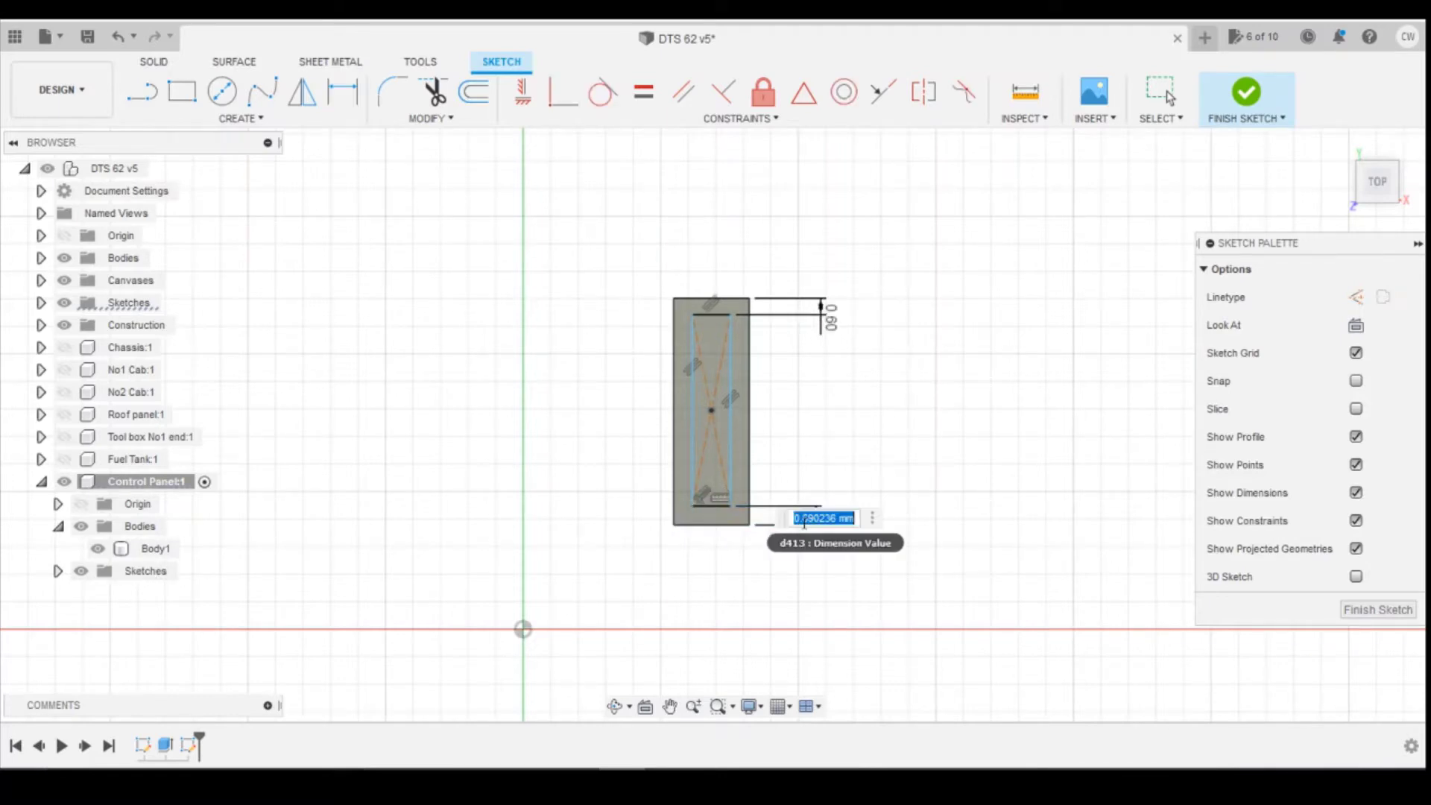
{"action": "type", "text": "0.6"}
{"action": "key", "text": "Return"}
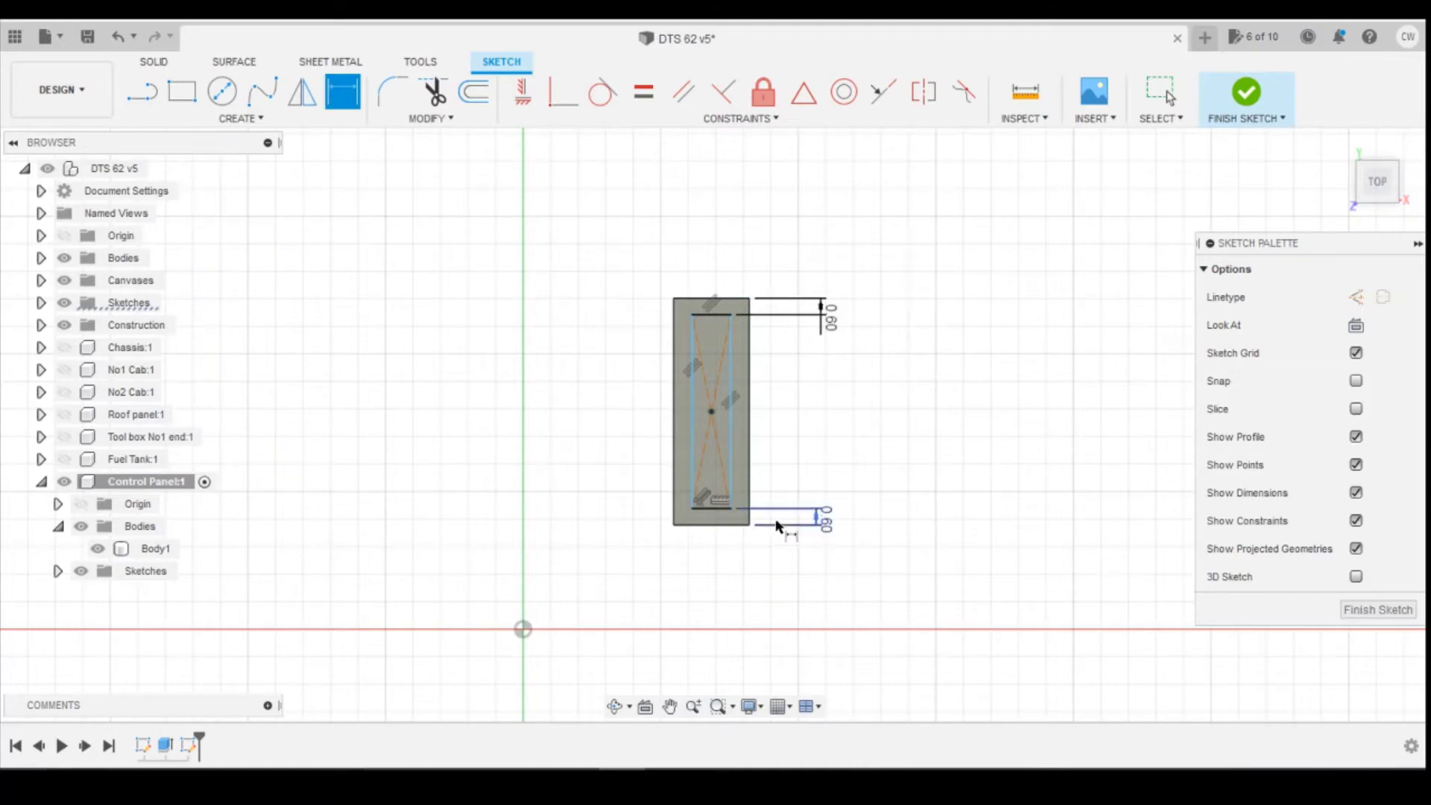
Dimension both long sides of the inner rectangle 0.6 mm from the block's long edges
{"action": "left_click", "coordinate": [747, 423]}
{"action": "left_click", "coordinate": [732, 436]}
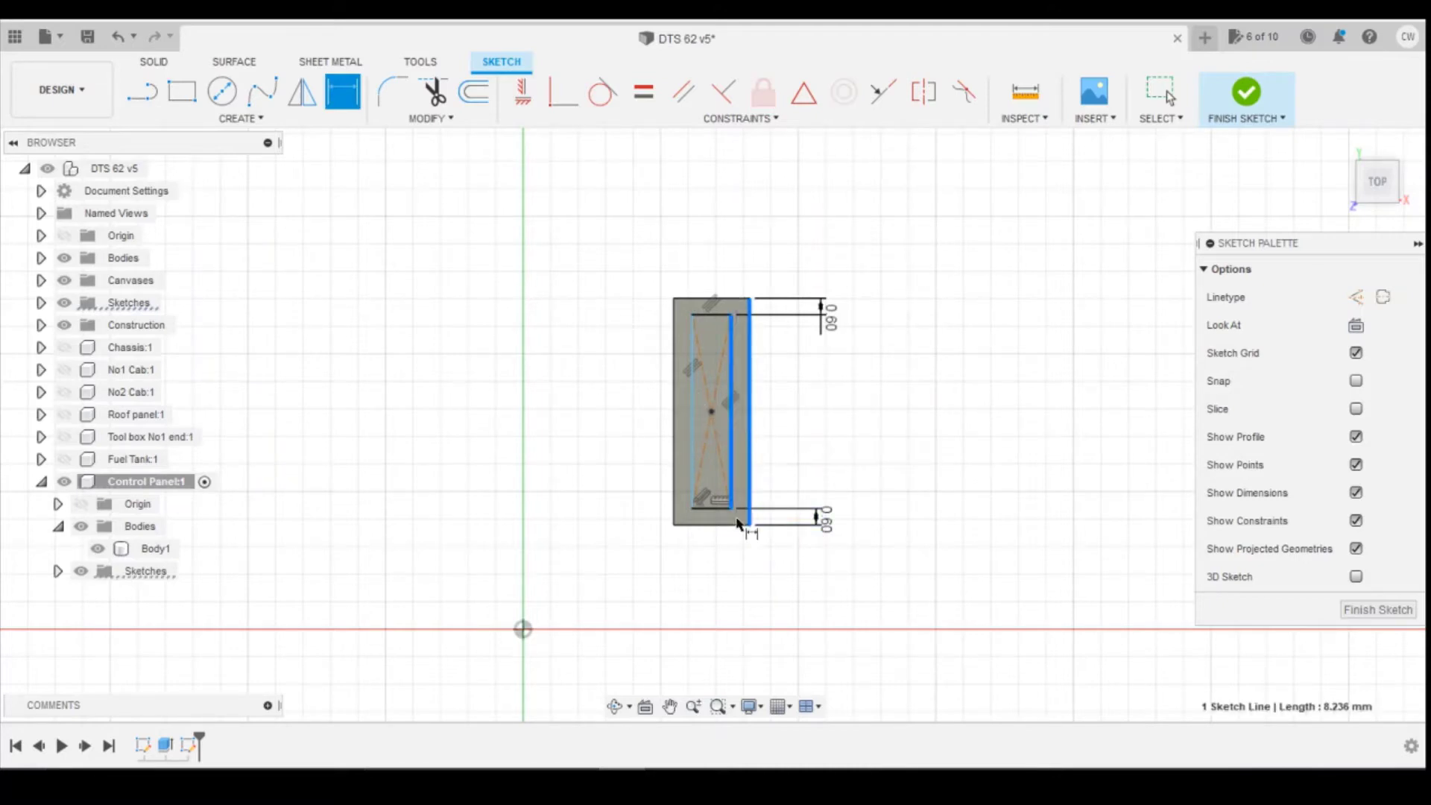
{"action": "left_click", "coordinate": [738, 574]}
{"action": "type", "text": "0.6"}
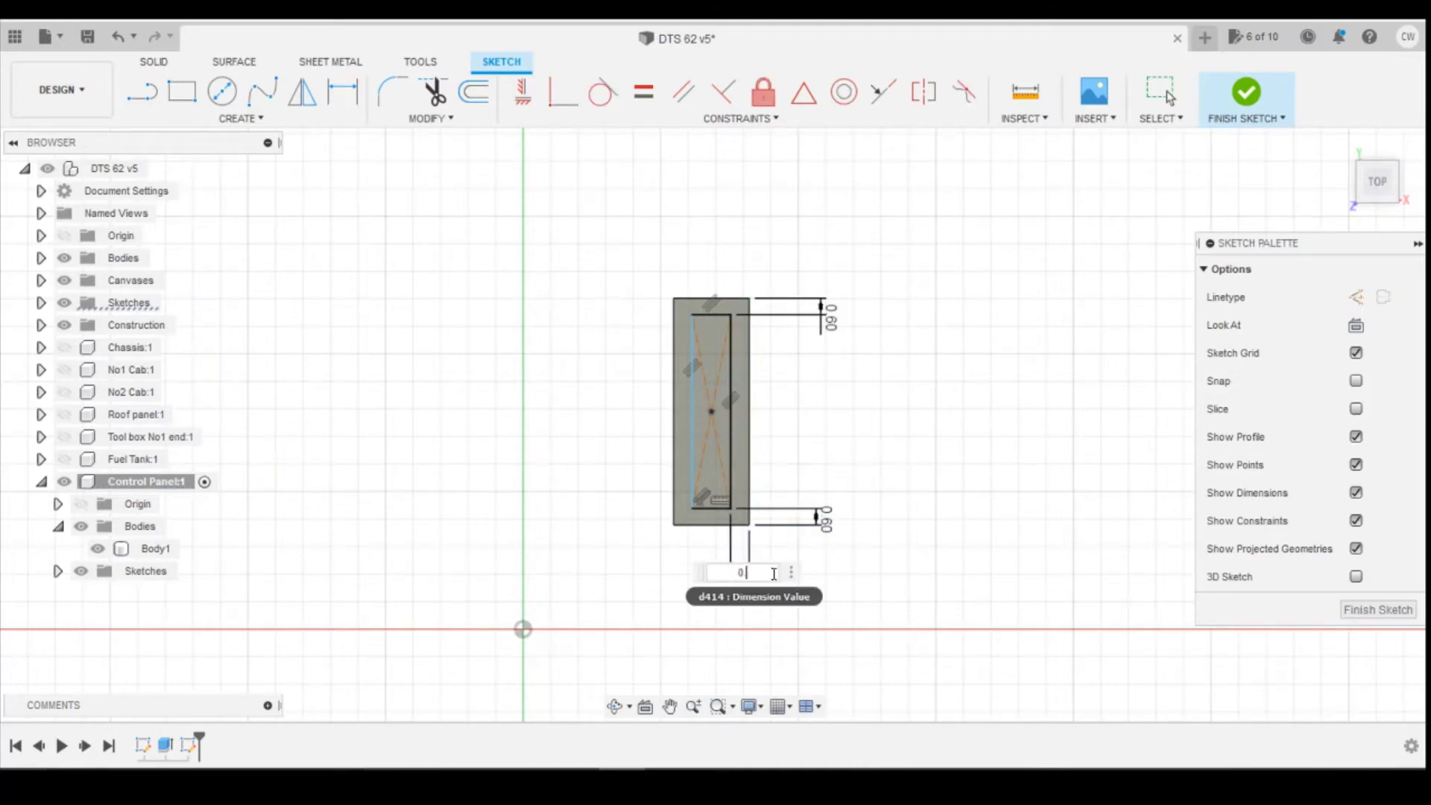
{"action": "key", "text": "Return"}
{"action": "left_click", "coordinate": [693, 460]}
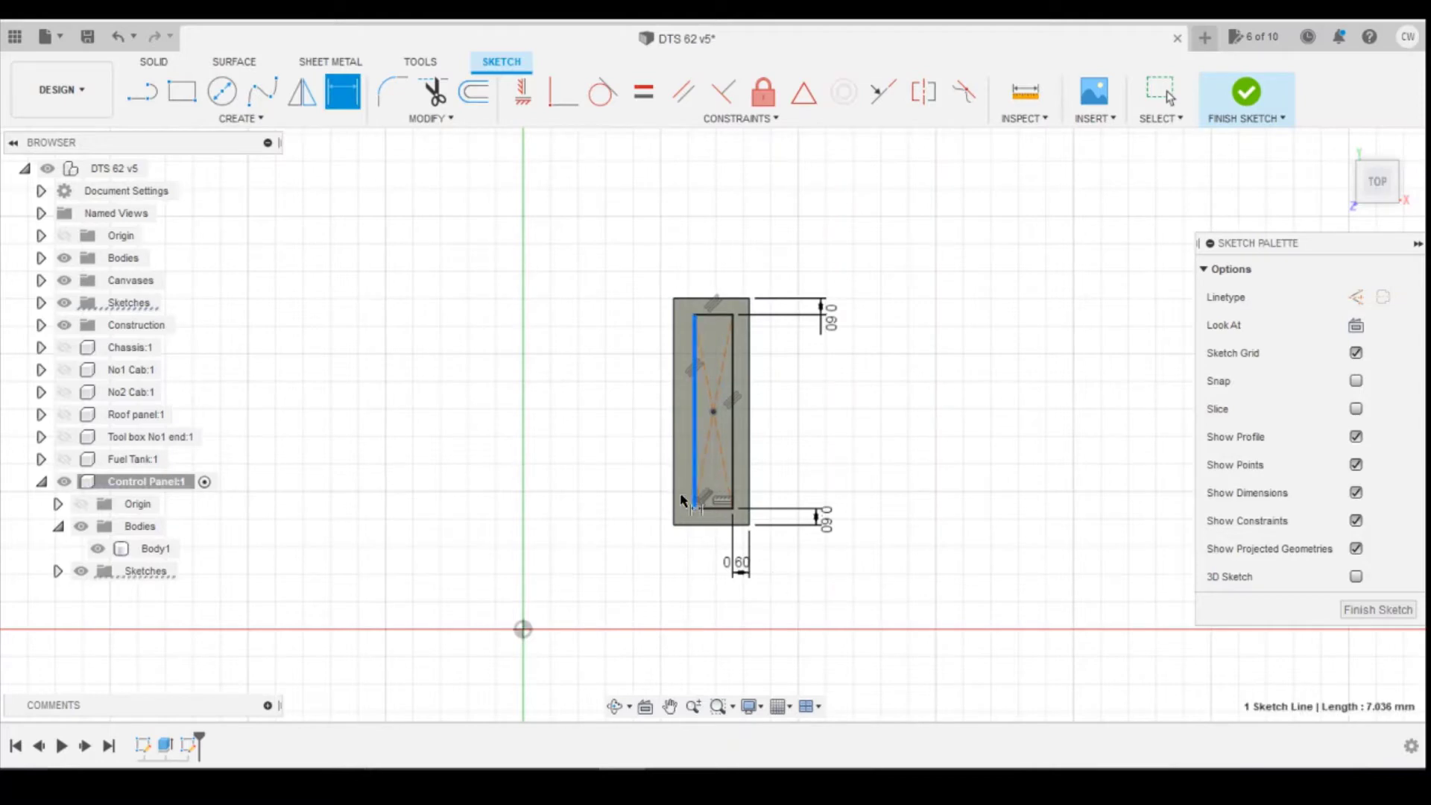
{"action": "left_click", "coordinate": [677, 498]}
{"action": "left_click", "coordinate": [703, 606]}
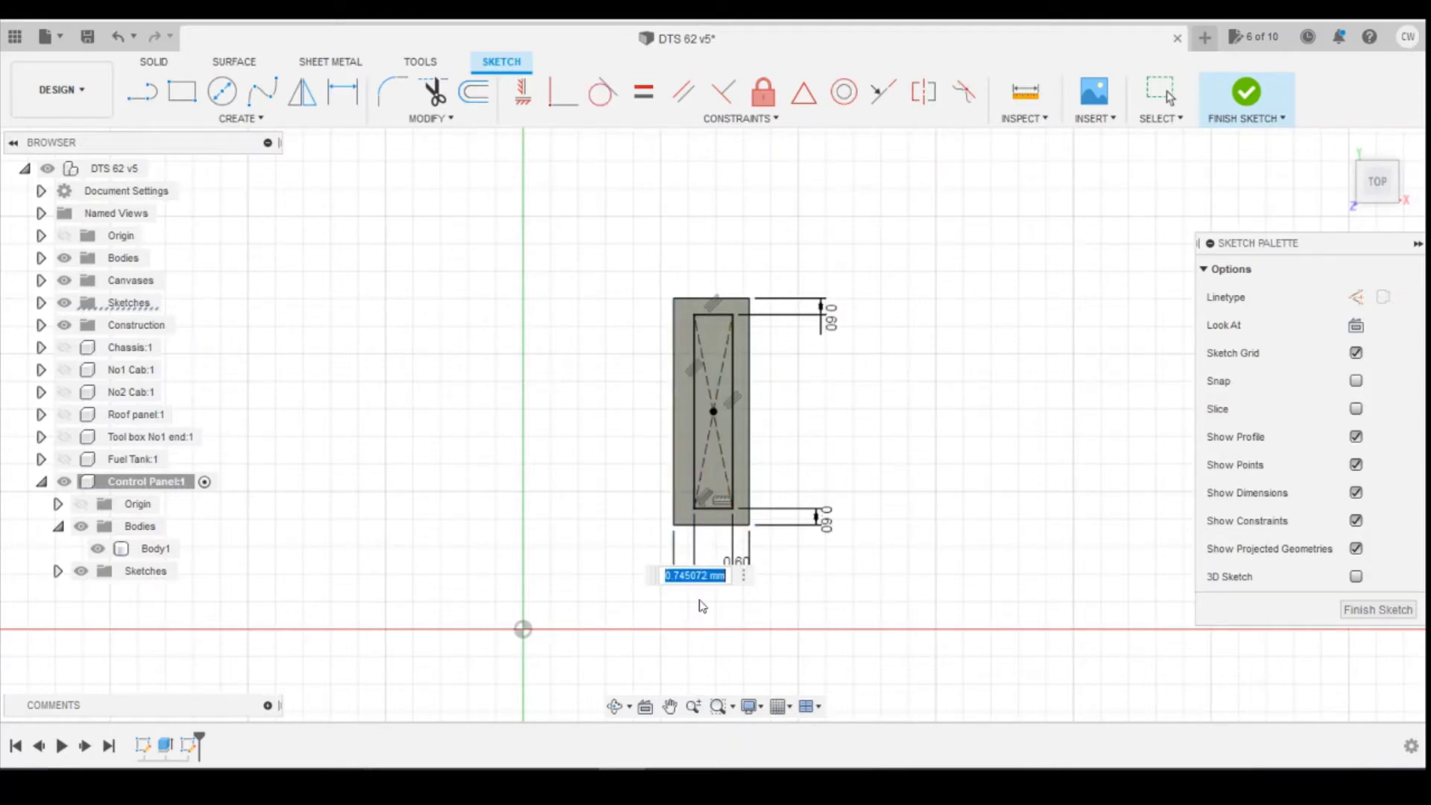
{"action": "type", "text": "0.6"}
{"action": "key", "text": "Return"}
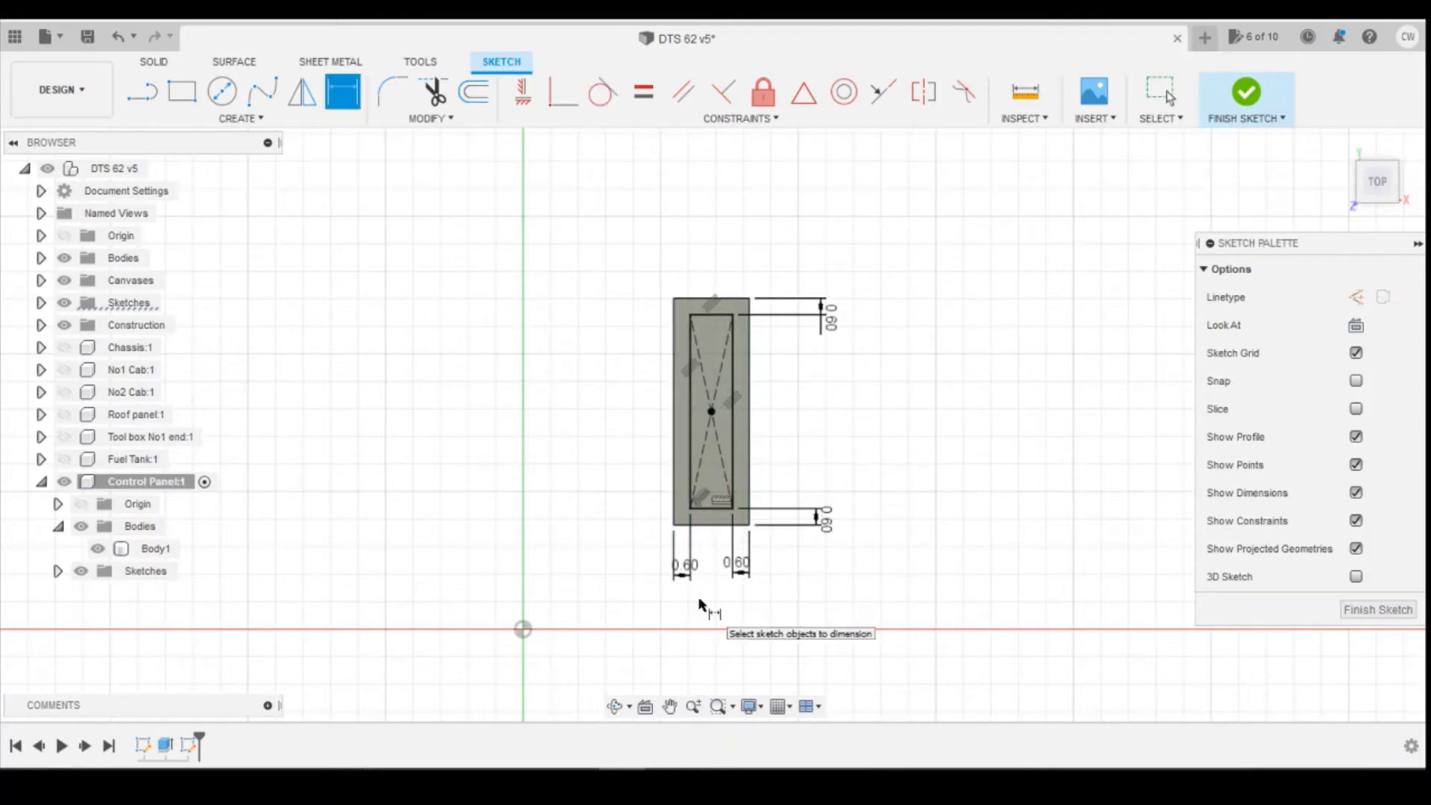
{"action": "key", "text": "Escape"}
Extrude the inner rectangle profile by -2.059 mm as a cut into the block
{"action": "right_click", "coordinate": [709, 456]}
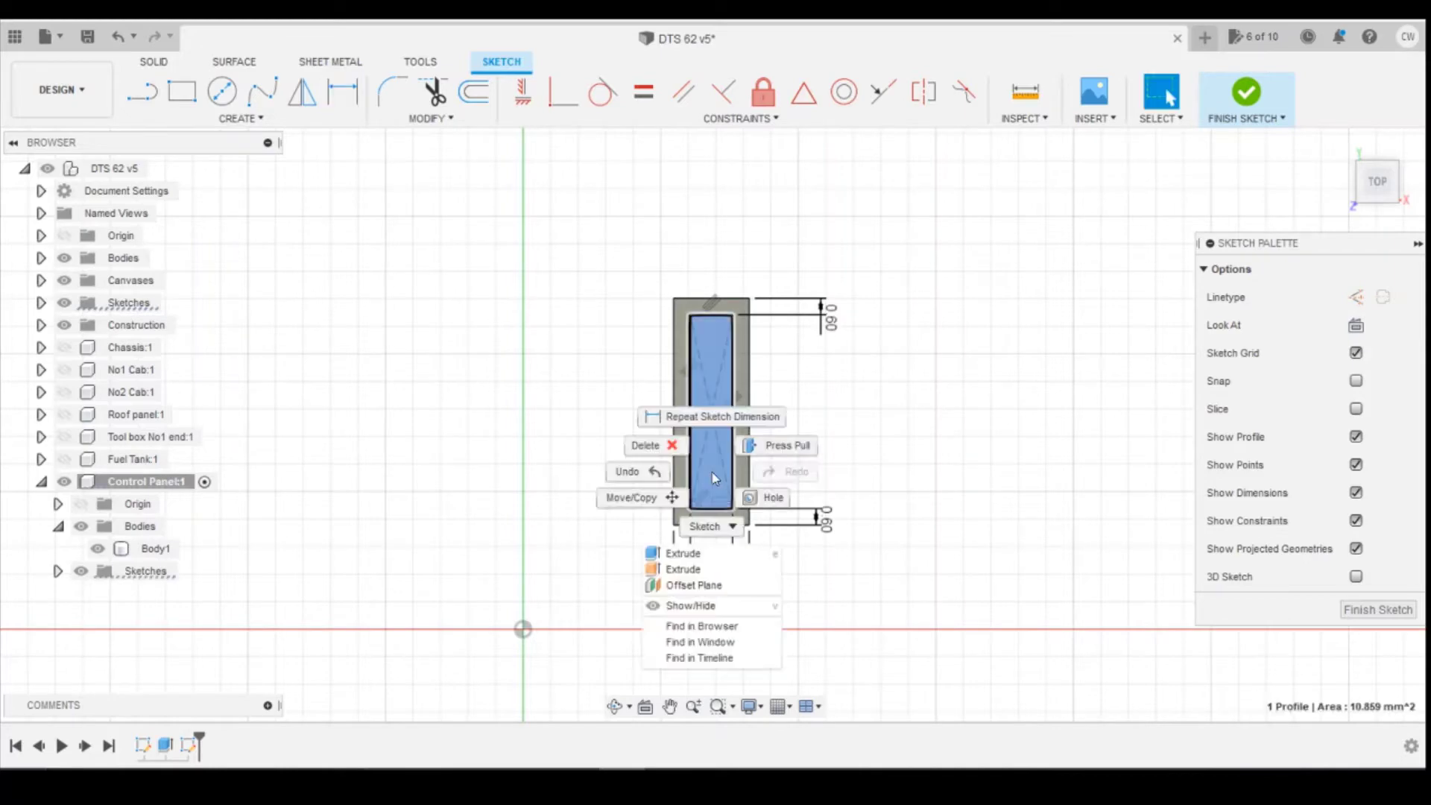
{"action": "left_click", "coordinate": [680, 553]}
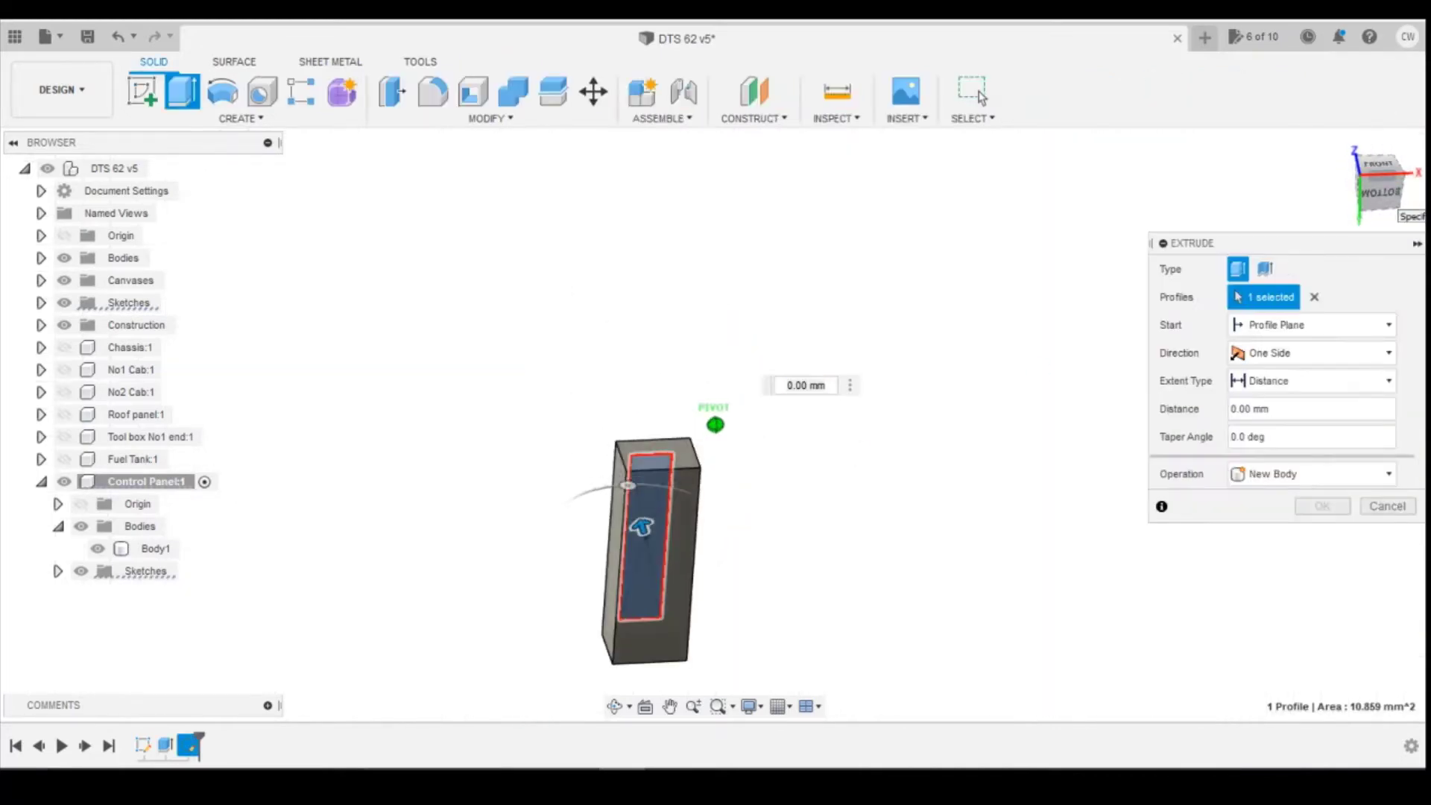
{"action": "type", "text": "-2"}
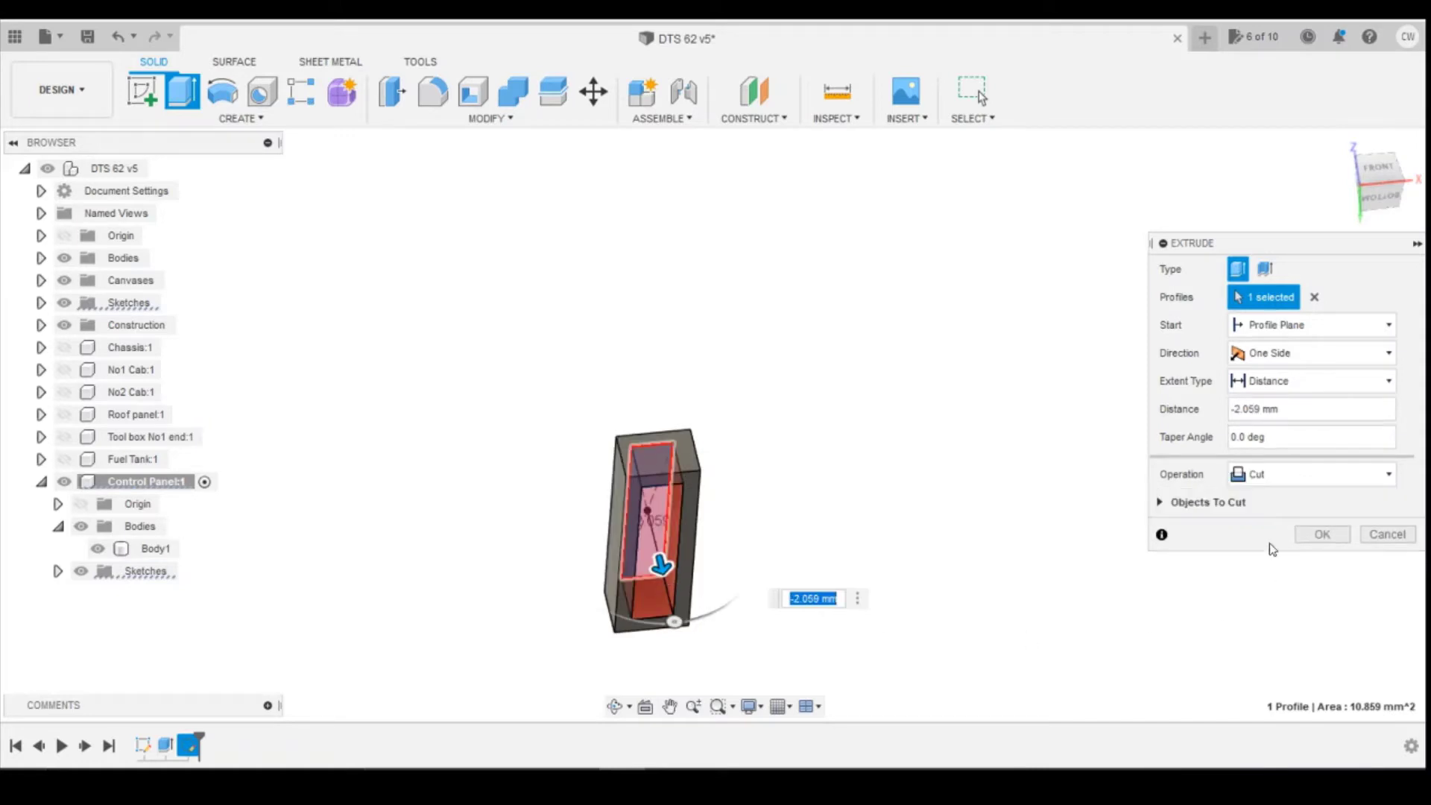
{"action": "left_click", "coordinate": [1320, 534]}
{"action": "left_click_drag", "start_coordinate": [1394, 167], "coordinate": [1411, 184]}
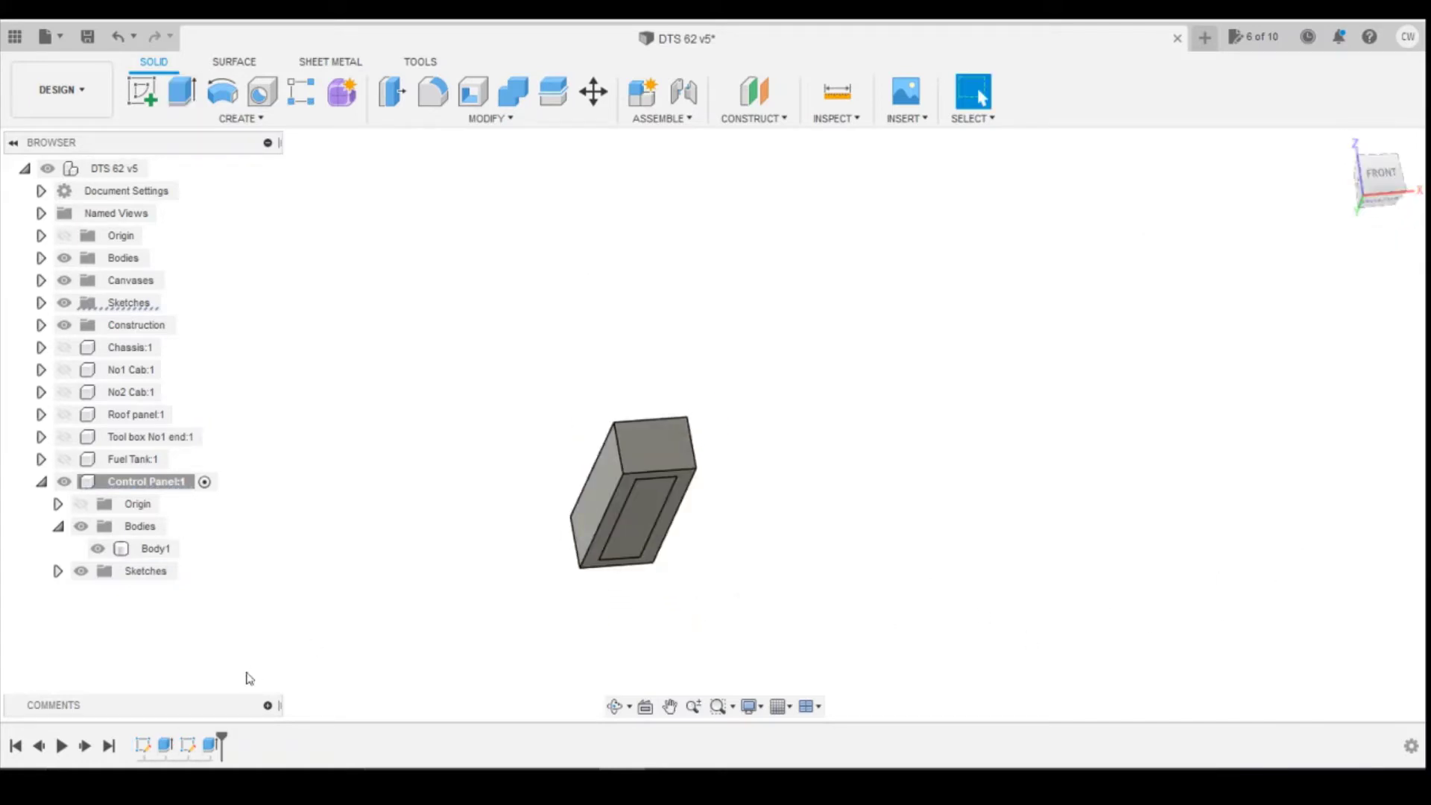
Edit the cut extrusion and set its distance to -4 mm
{"action": "left_click", "coordinate": [639, 506]}
{"action": "right_click", "coordinate": [211, 745]}
{"action": "left_click", "coordinate": [270, 561]}
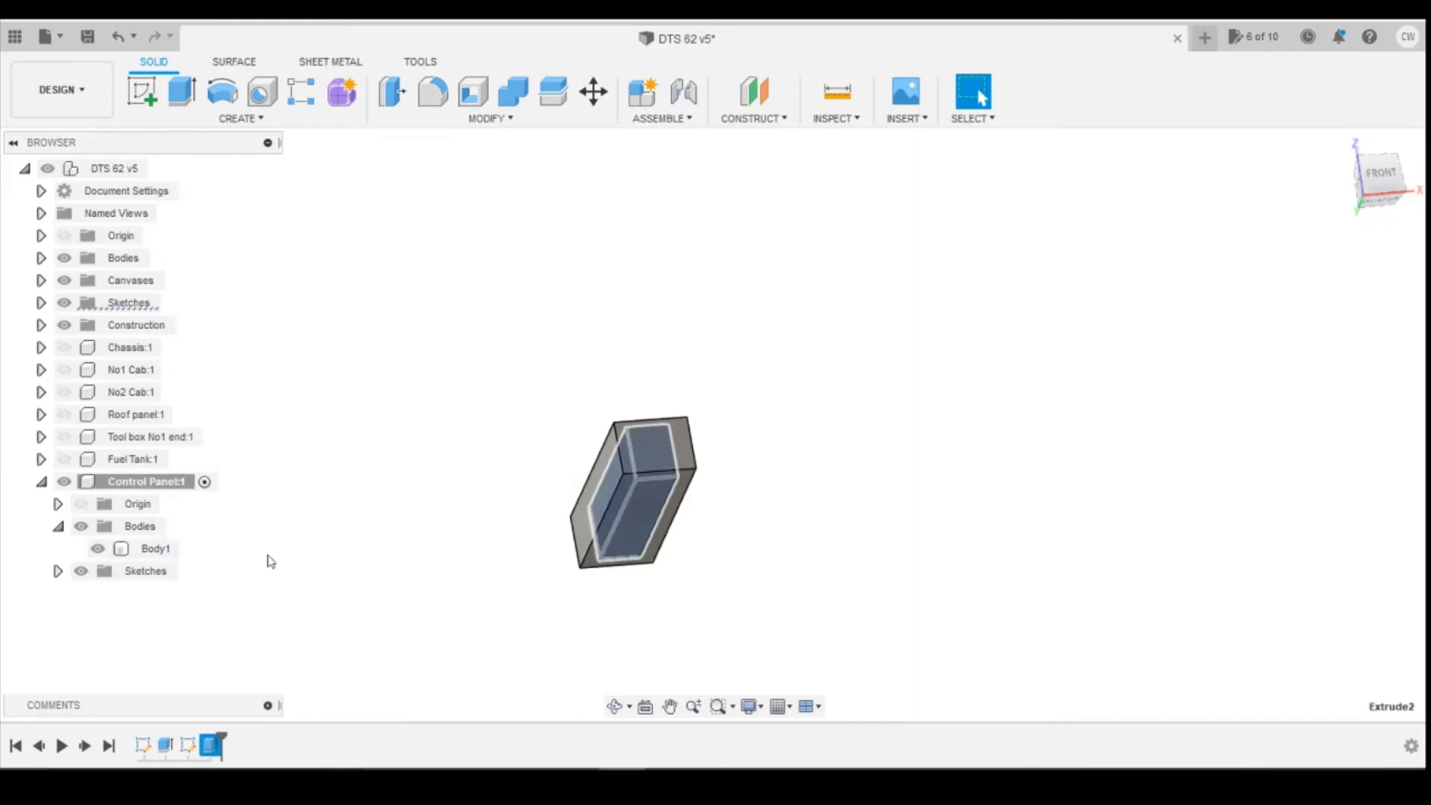
{"action": "left_click_drag", "start_coordinate": [646, 542], "coordinate": [665, 604]}
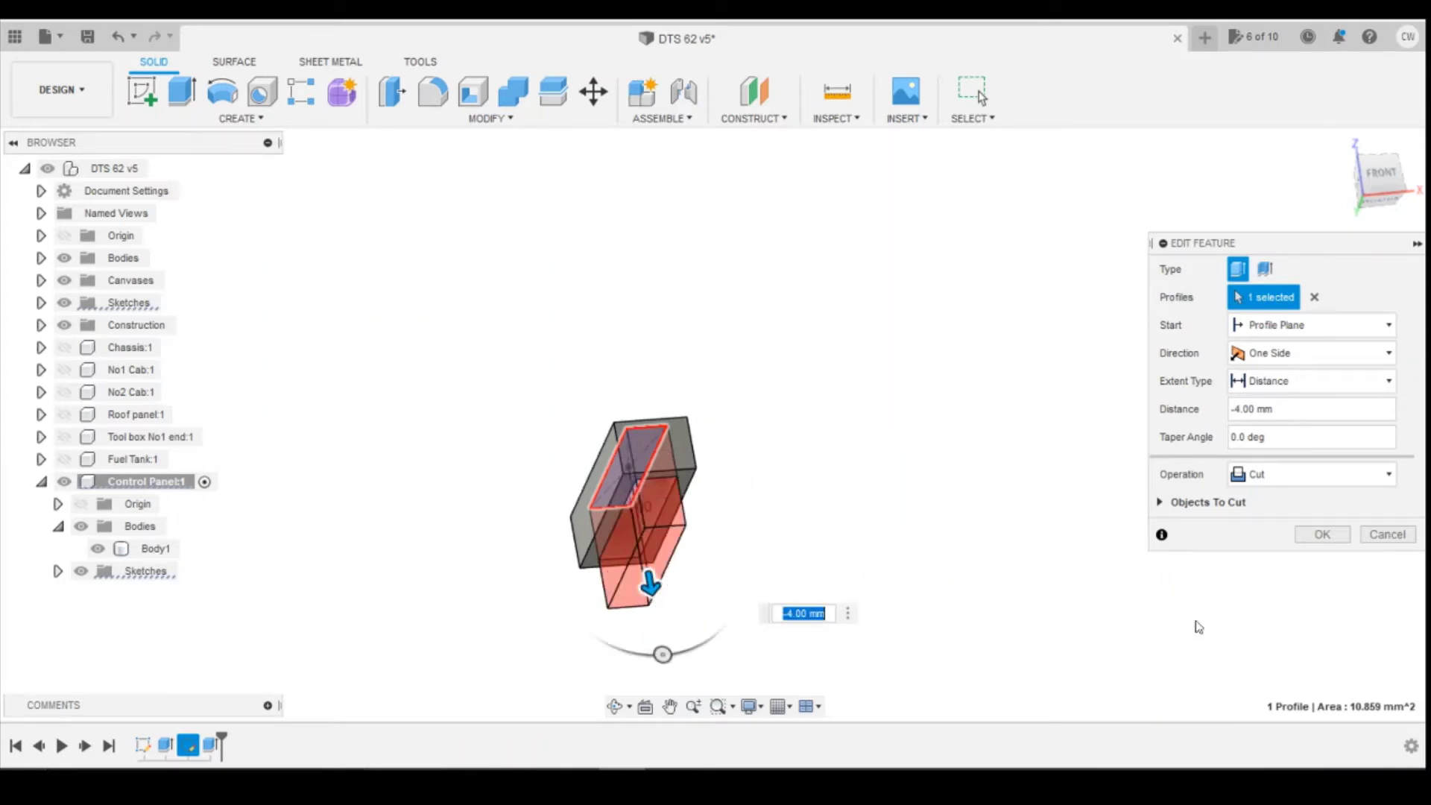
{"action": "left_click", "coordinate": [1334, 536]}
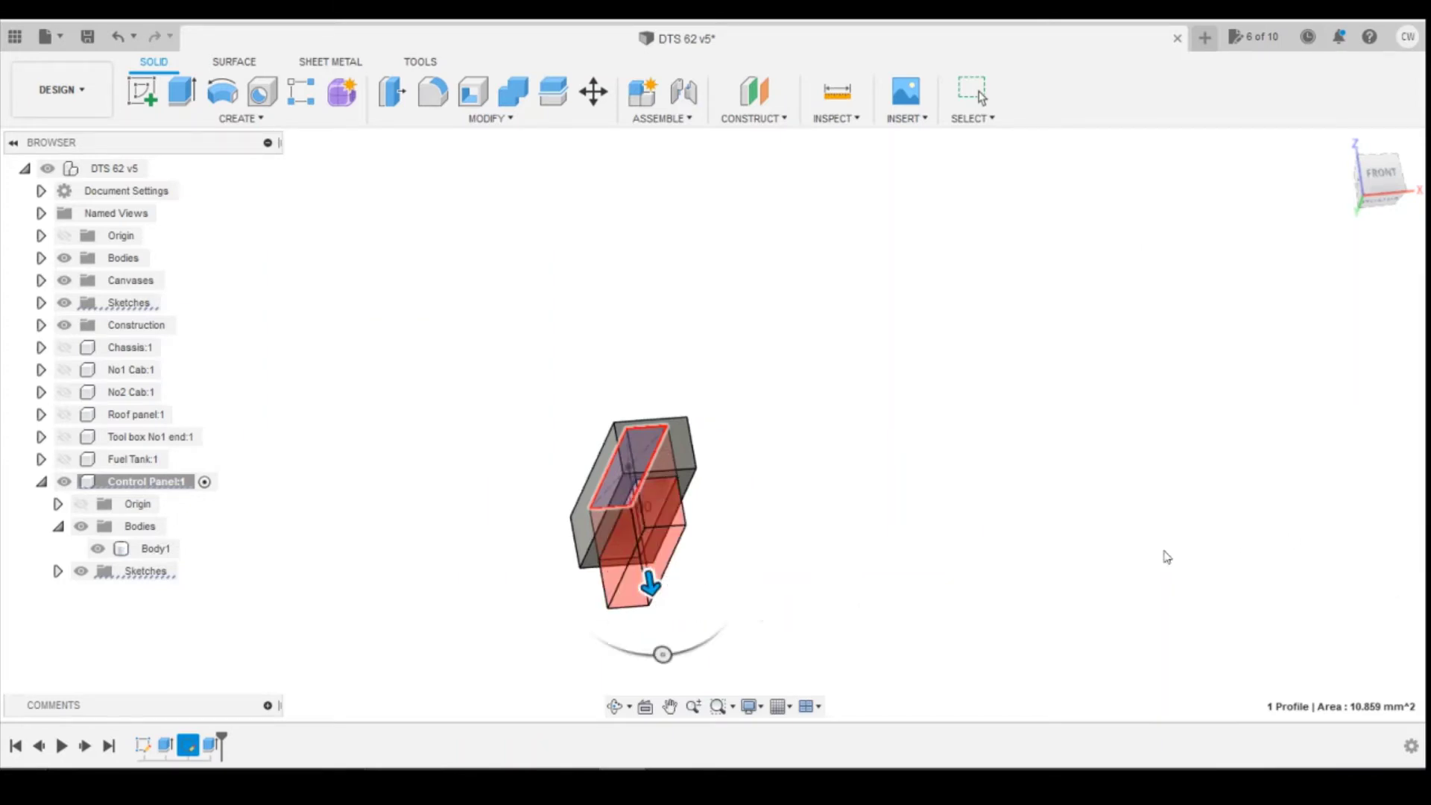
Sketch on the block's long side face and draw a rectangle up from its bottom edge, ending about 1.03 mm below the top edge
{"action": "left_click", "coordinate": [1396, 175]}
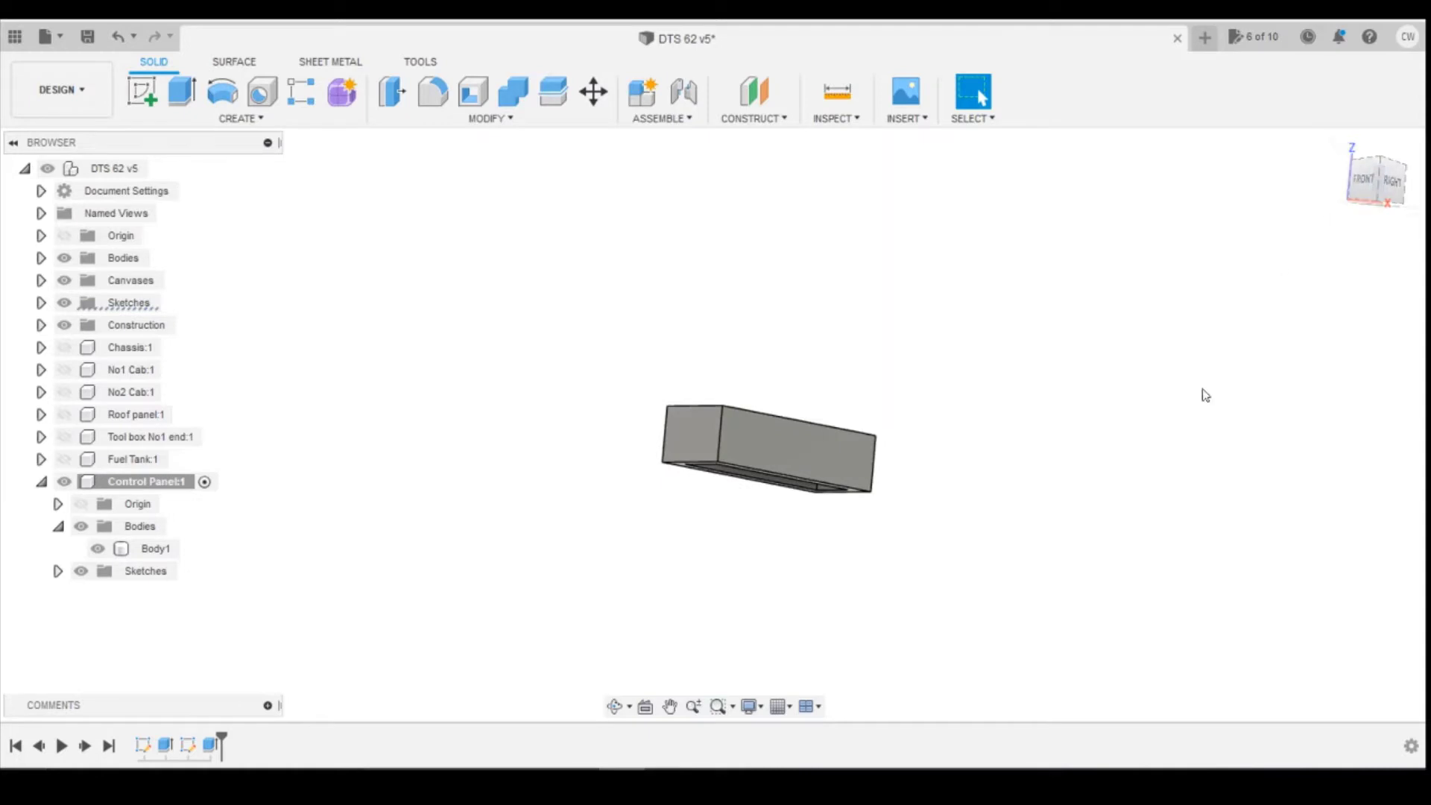
{"action": "left_click", "coordinate": [144, 86]}
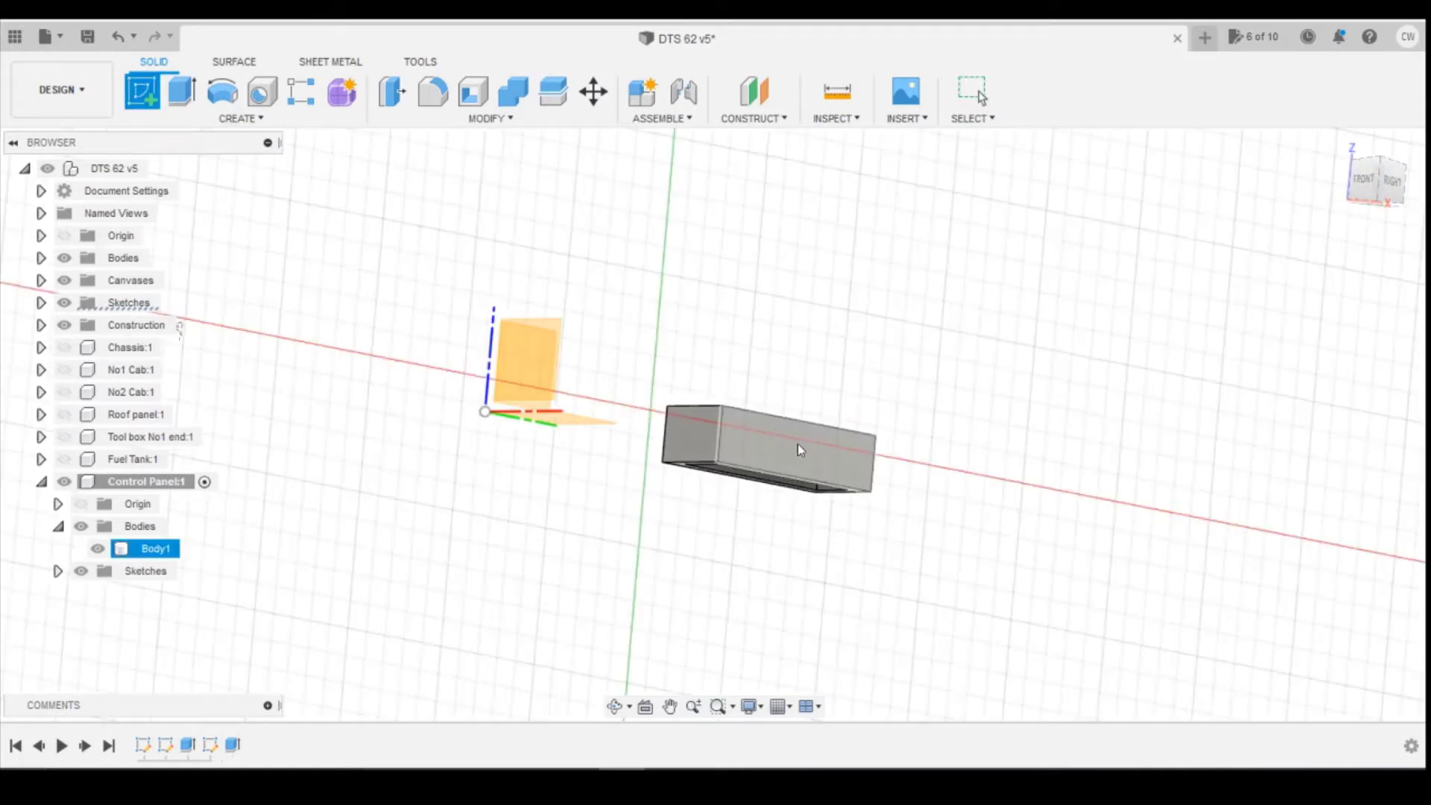
{"action": "left_click", "coordinate": [798, 444]}
{"action": "left_click", "coordinate": [176, 101]}
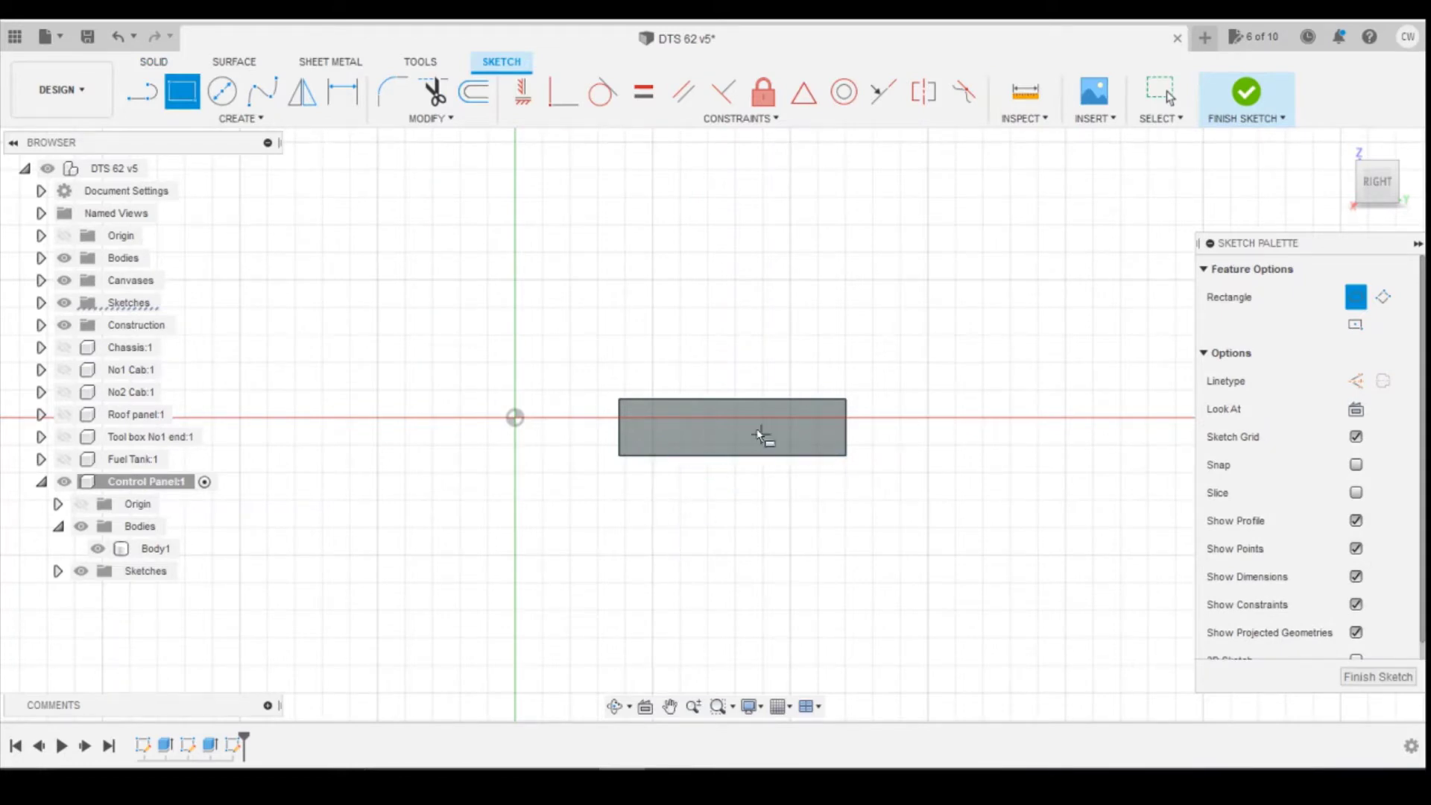
{"action": "left_click", "coordinate": [648, 456]}
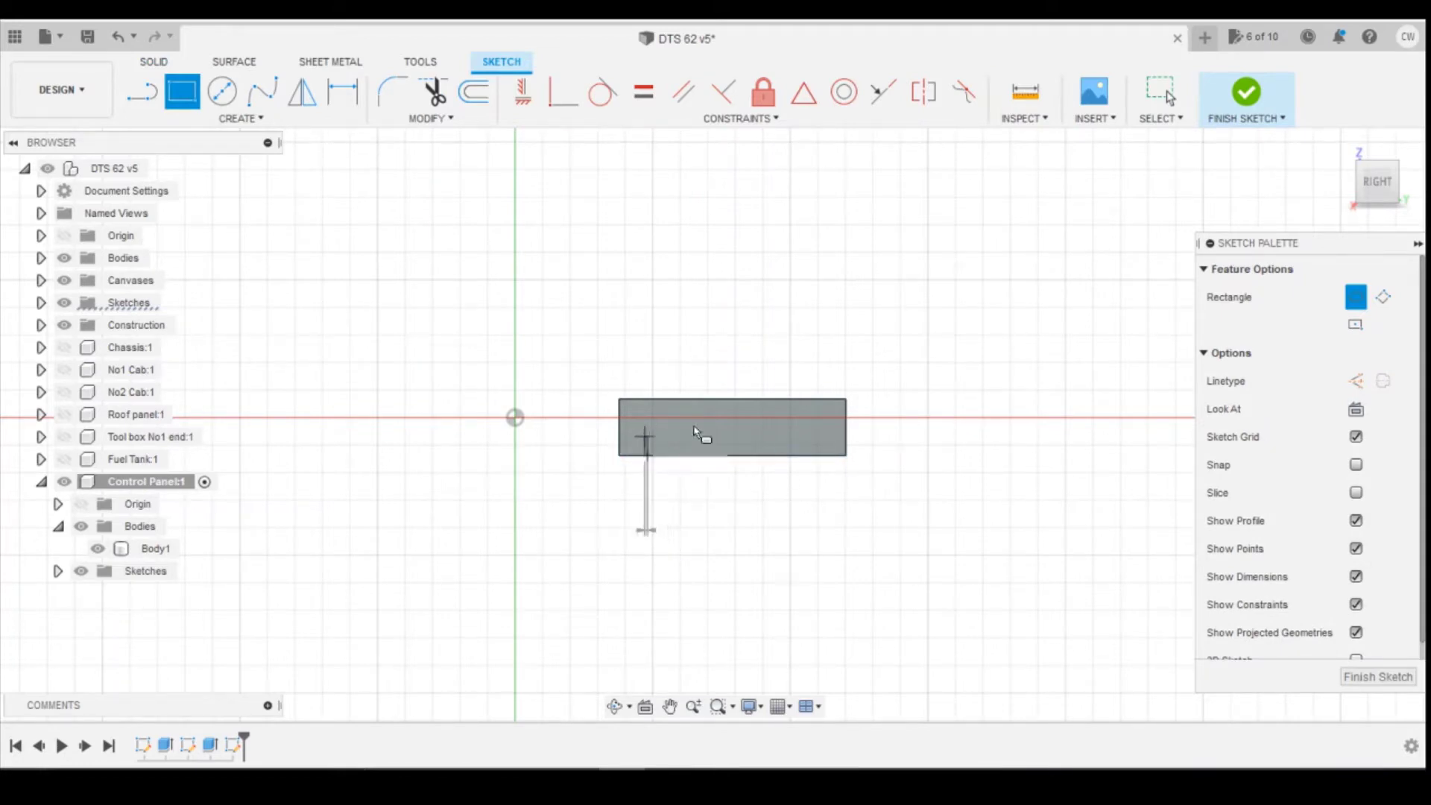
{"action": "left_click", "coordinate": [821, 428]}
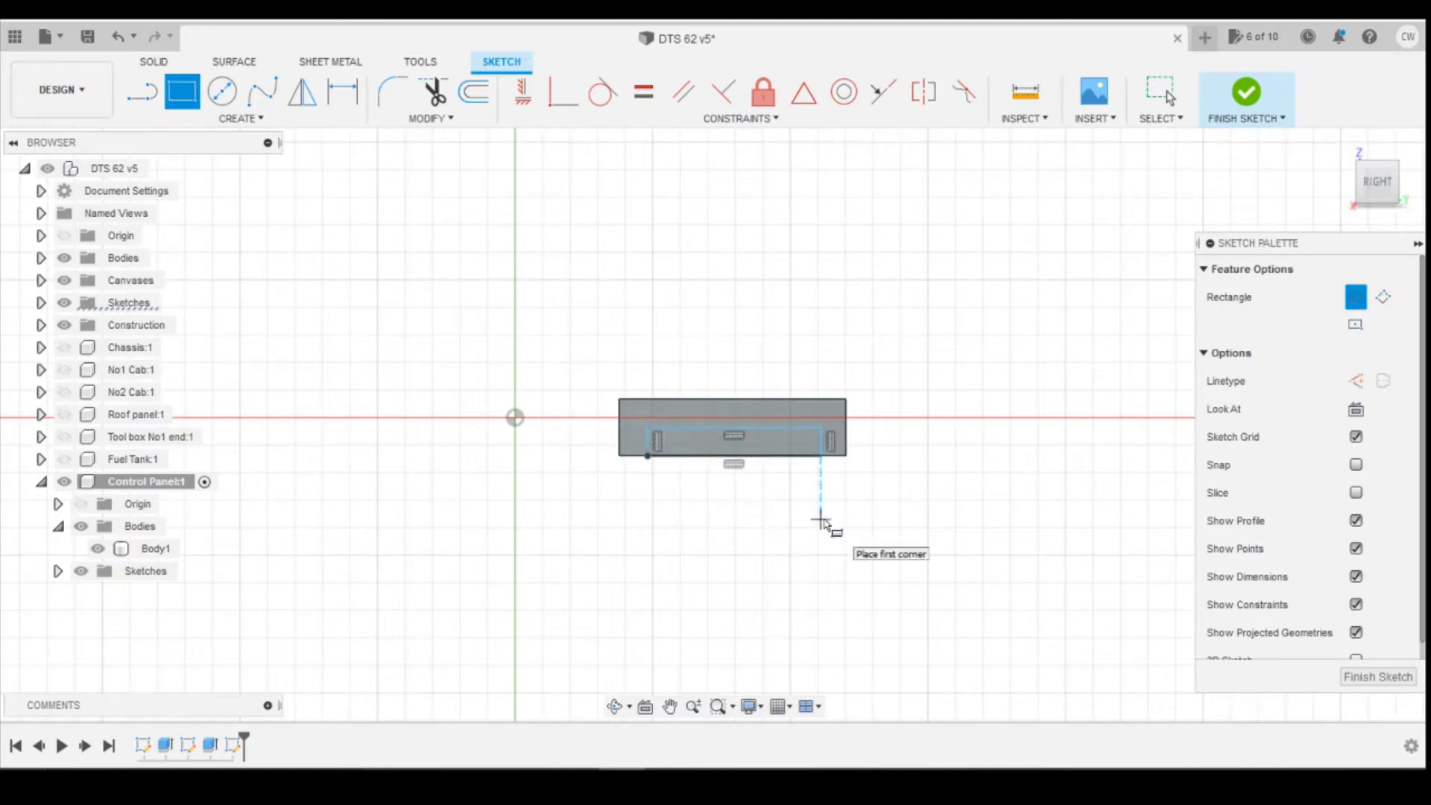
{"action": "key", "text": "Escape"}
Dimension the rectangle's upper side 0.6 mm below the top edge of the block's side face
{"action": "key", "text": "d"}
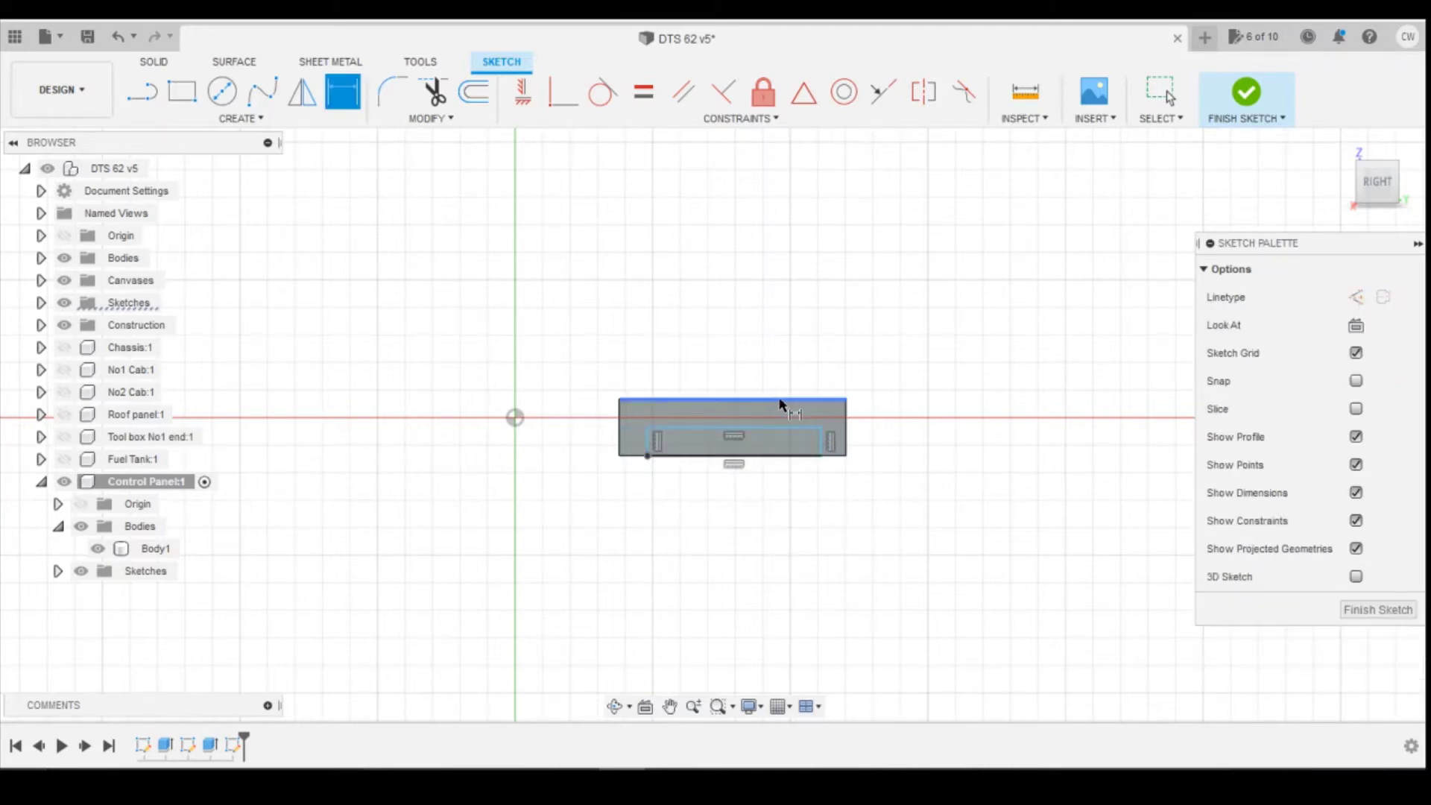
{"action": "left_click", "coordinate": [780, 400]}
{"action": "left_click", "coordinate": [783, 428]}
{"action": "left_click", "coordinate": [886, 425]}
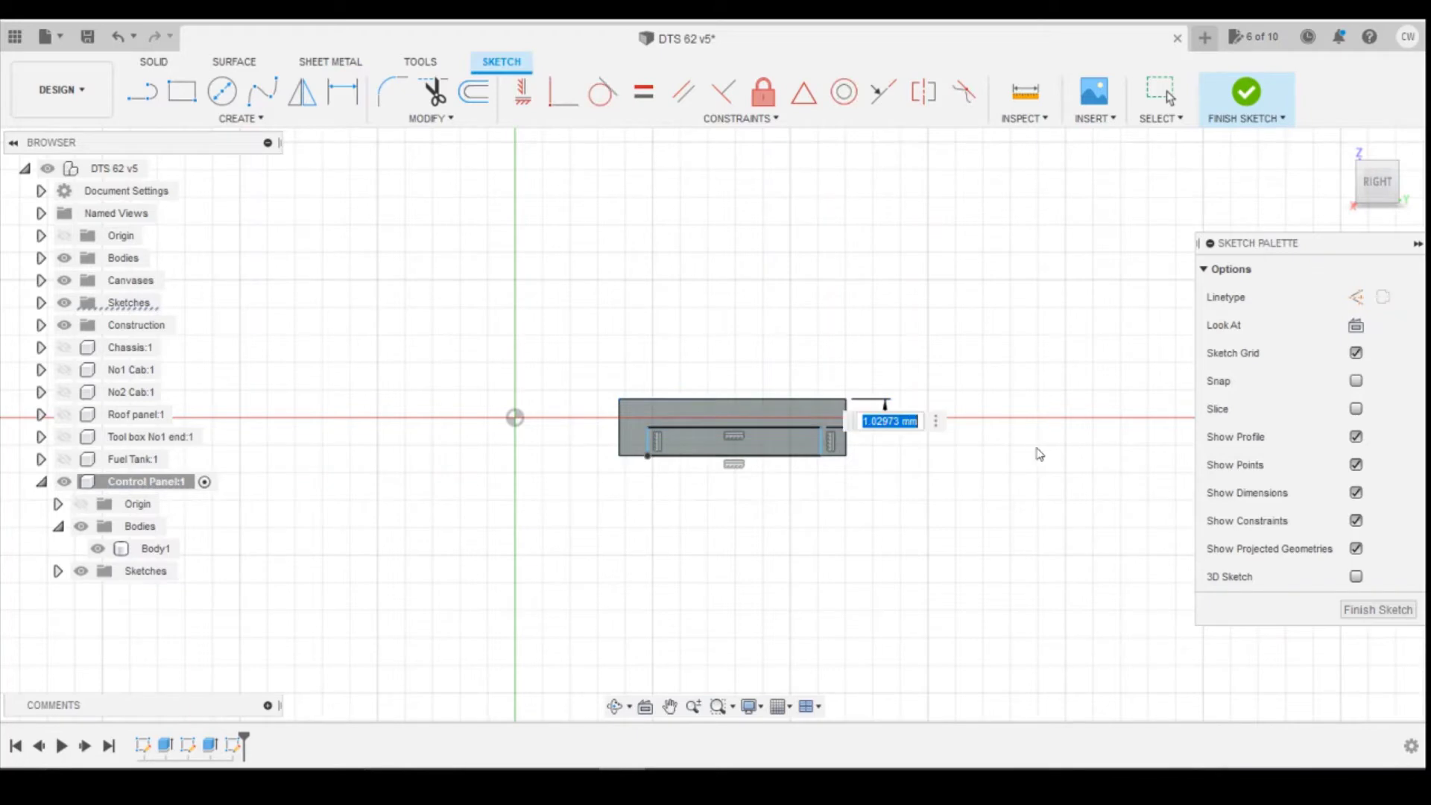
{"action": "type", "text": "0.6"}
{"action": "key", "text": "Return"}
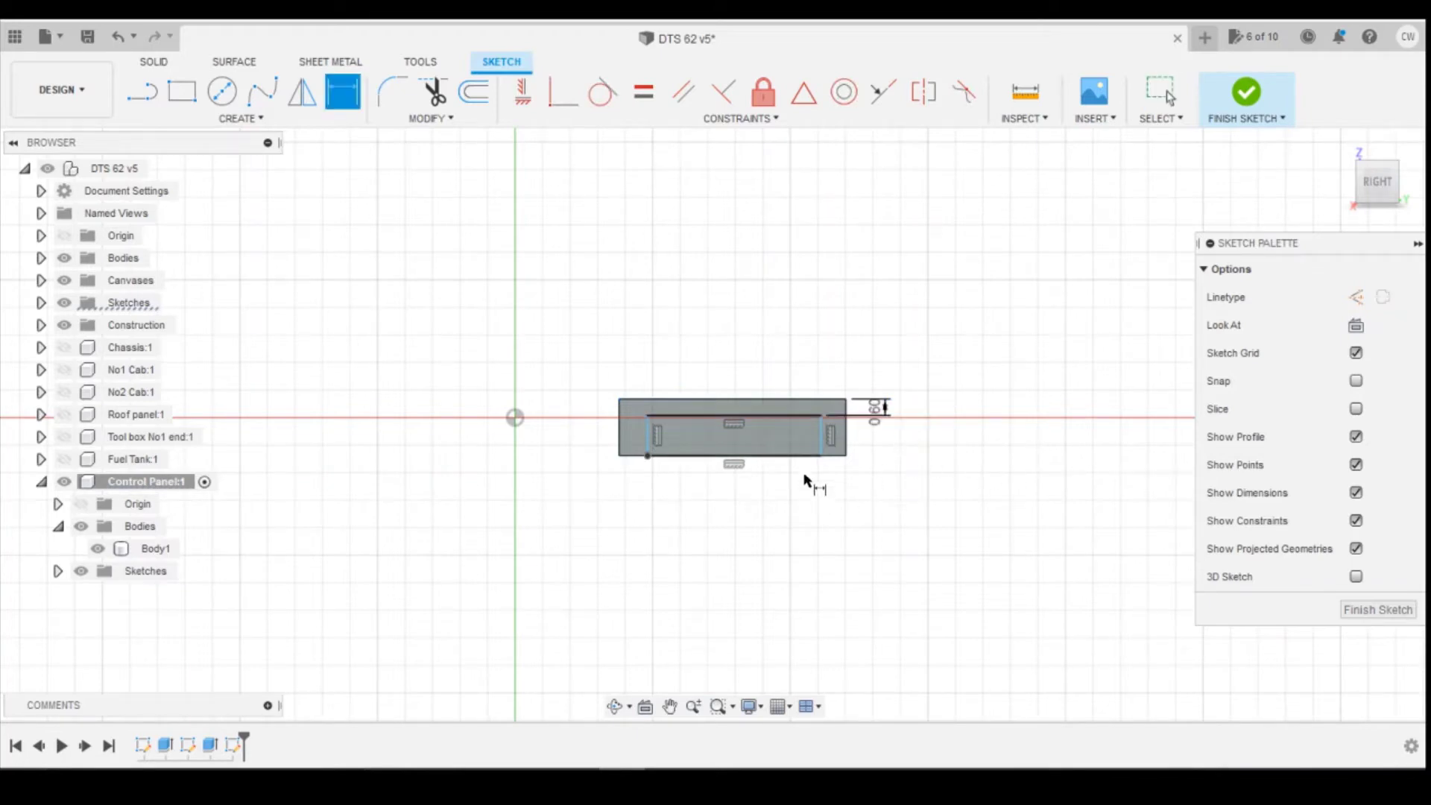
Dimension the rectangle's vertical side farther from the origin 0.6 mm from the adjacent end of the block's side face
{"action": "left_click", "coordinate": [821, 430]}
{"action": "left_click", "coordinate": [846, 431]}
{"action": "left_click", "coordinate": [820, 337]}
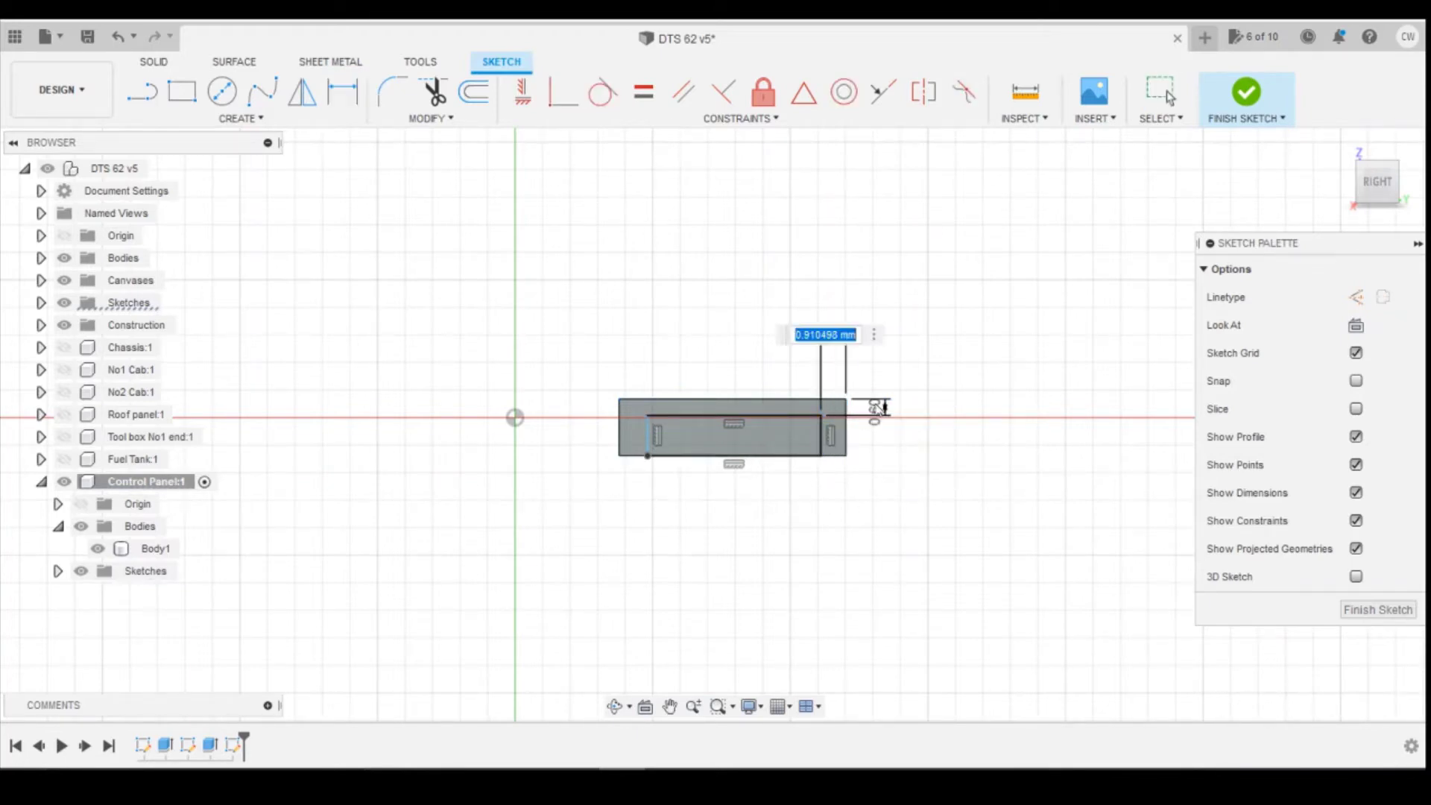
{"action": "type", "text": "0.6"}
{"action": "key", "text": "Return"}
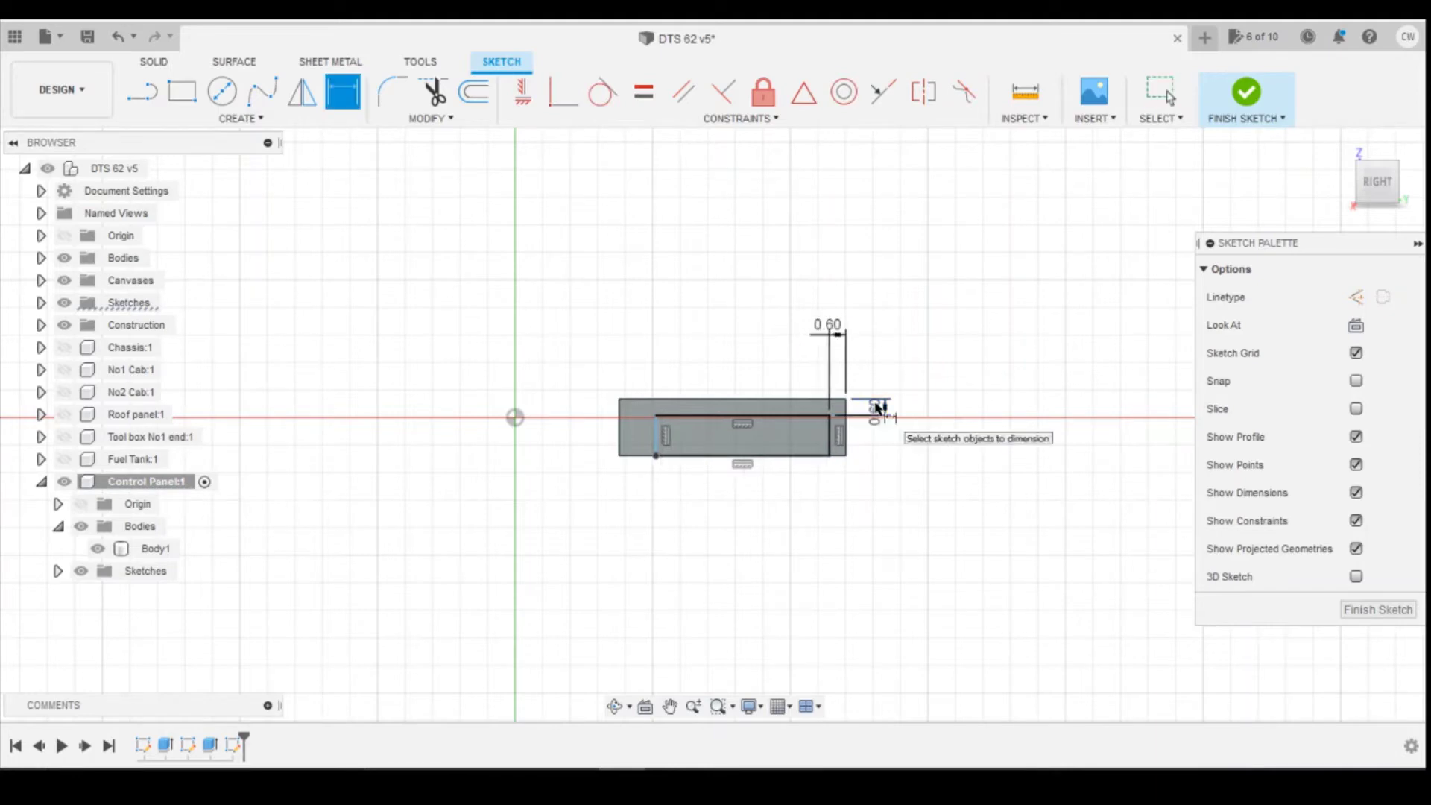
Dimension the rectangle's other vertical side, nearer the origin, 0.6 mm from its adjacent end of the side face
{"action": "left_click", "coordinate": [655, 437]}
{"action": "left_click", "coordinate": [619, 441]}
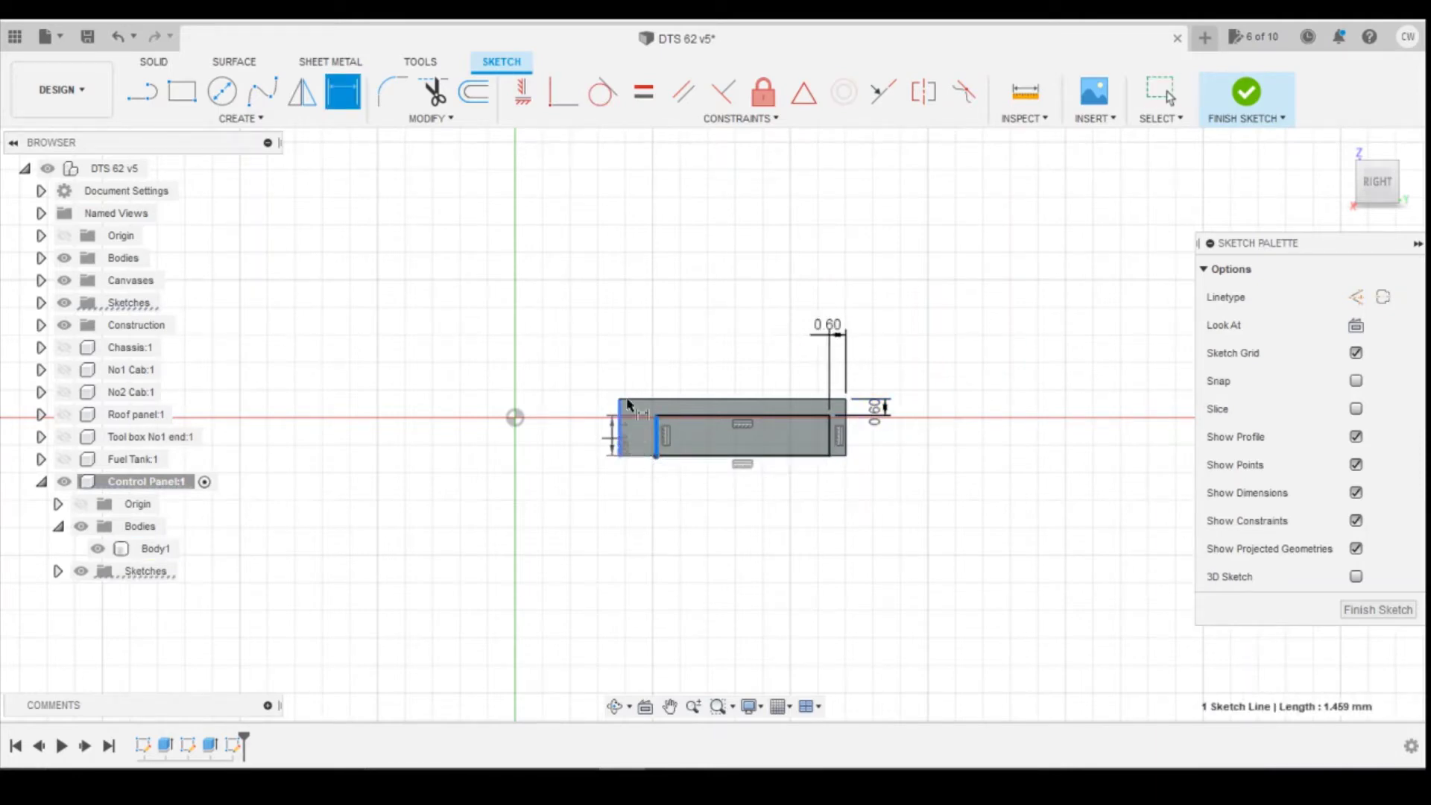
{"action": "left_click", "coordinate": [661, 344]}
{"action": "type", "text": "0"}
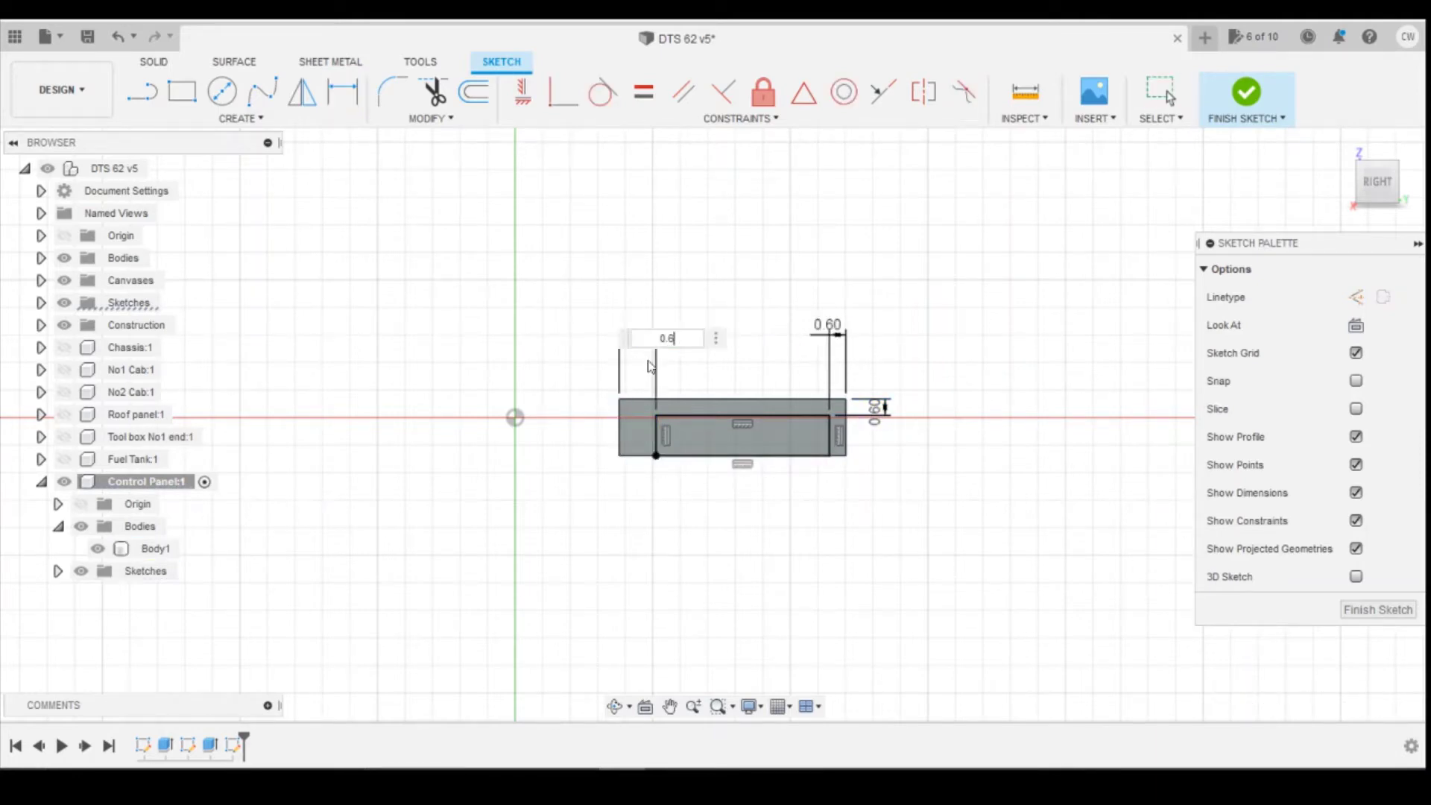
{"action": "type", "text": ".6"}
{"action": "key", "text": "Return"}
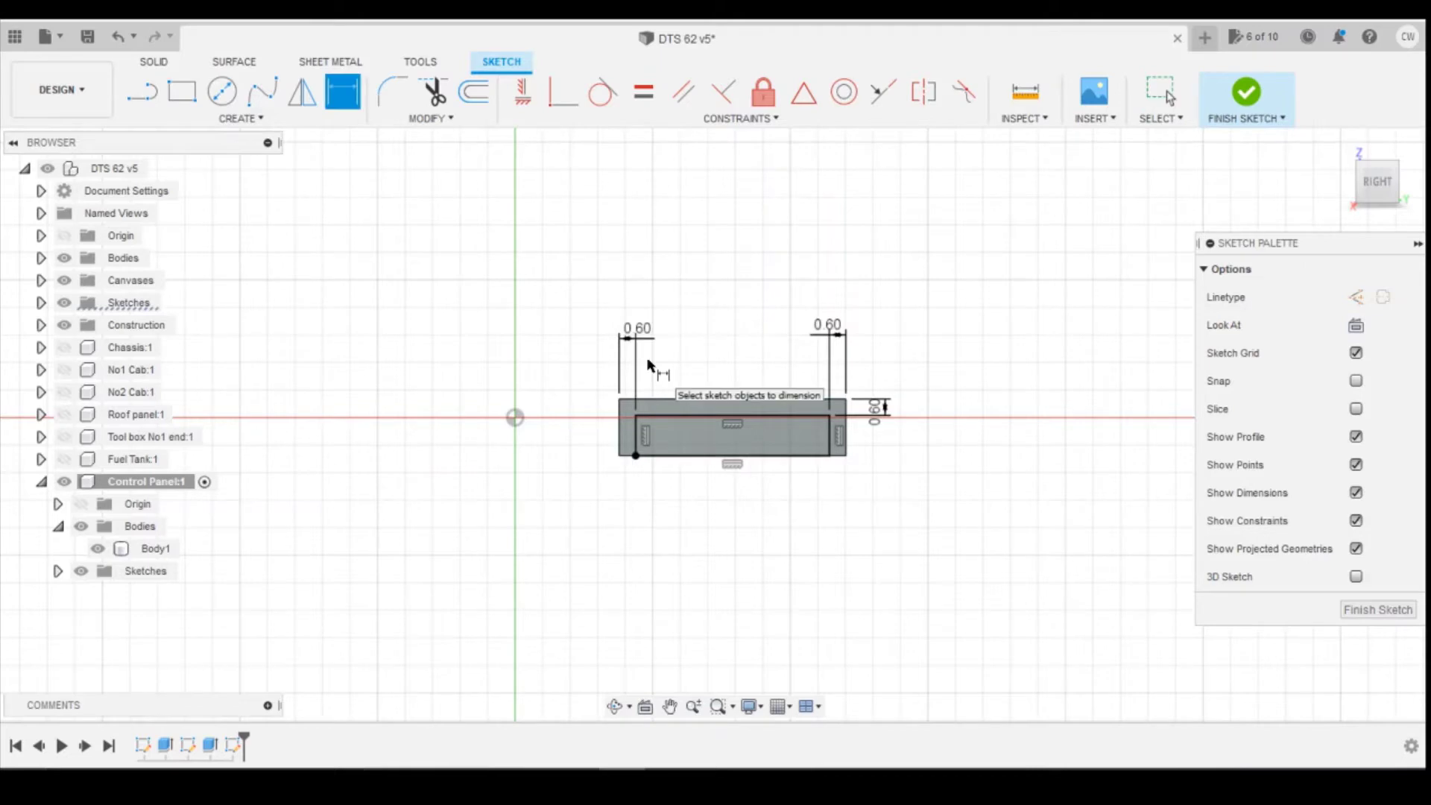
{"action": "key", "text": "Escape"}
Extrude the side face's inner rectangle profile as a cut into the block
{"action": "left_click", "coordinate": [776, 435]}
{"action": "right_click", "coordinate": [778, 434]}
{"action": "left_click", "coordinate": [768, 518]}
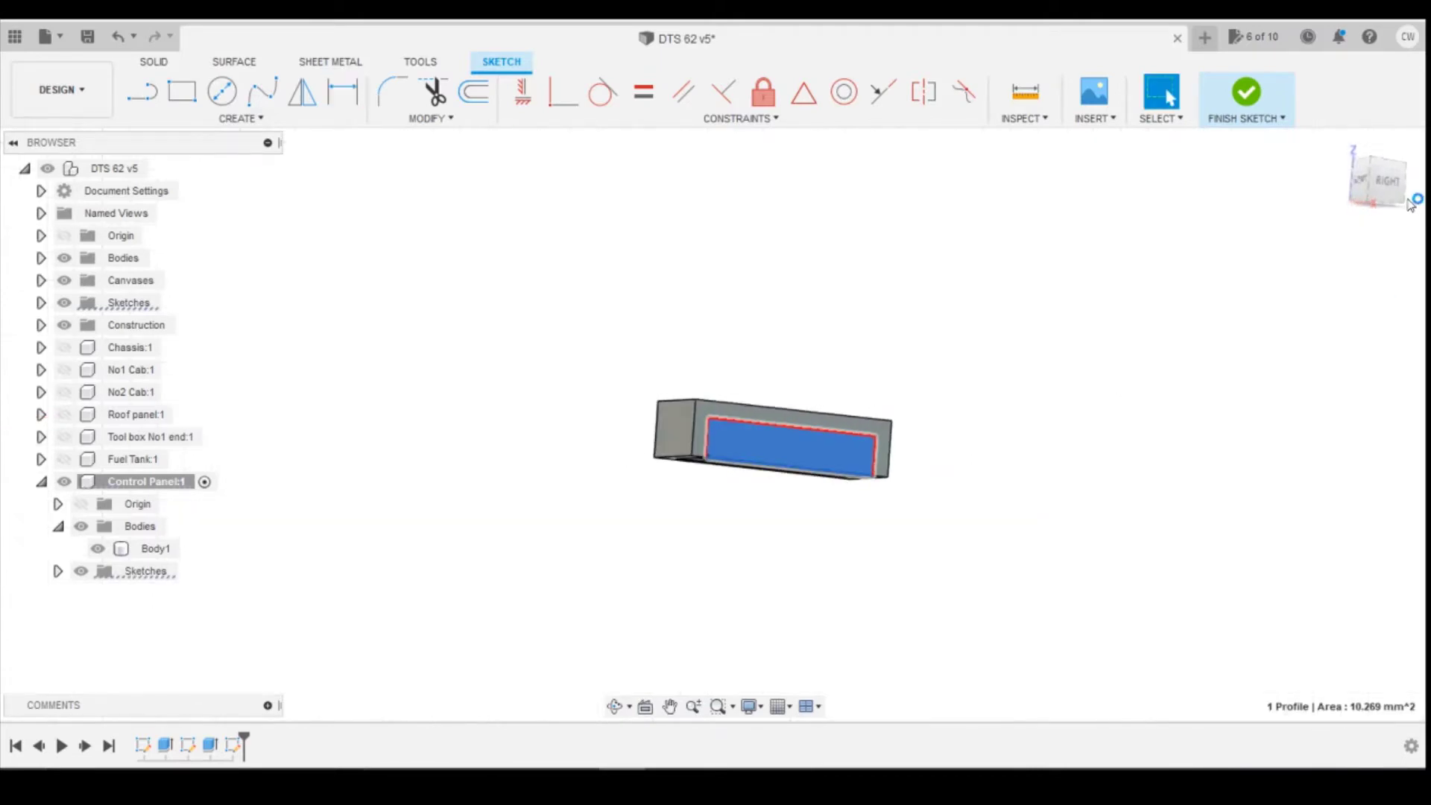
{"action": "left_click", "coordinate": [1362, 177]}
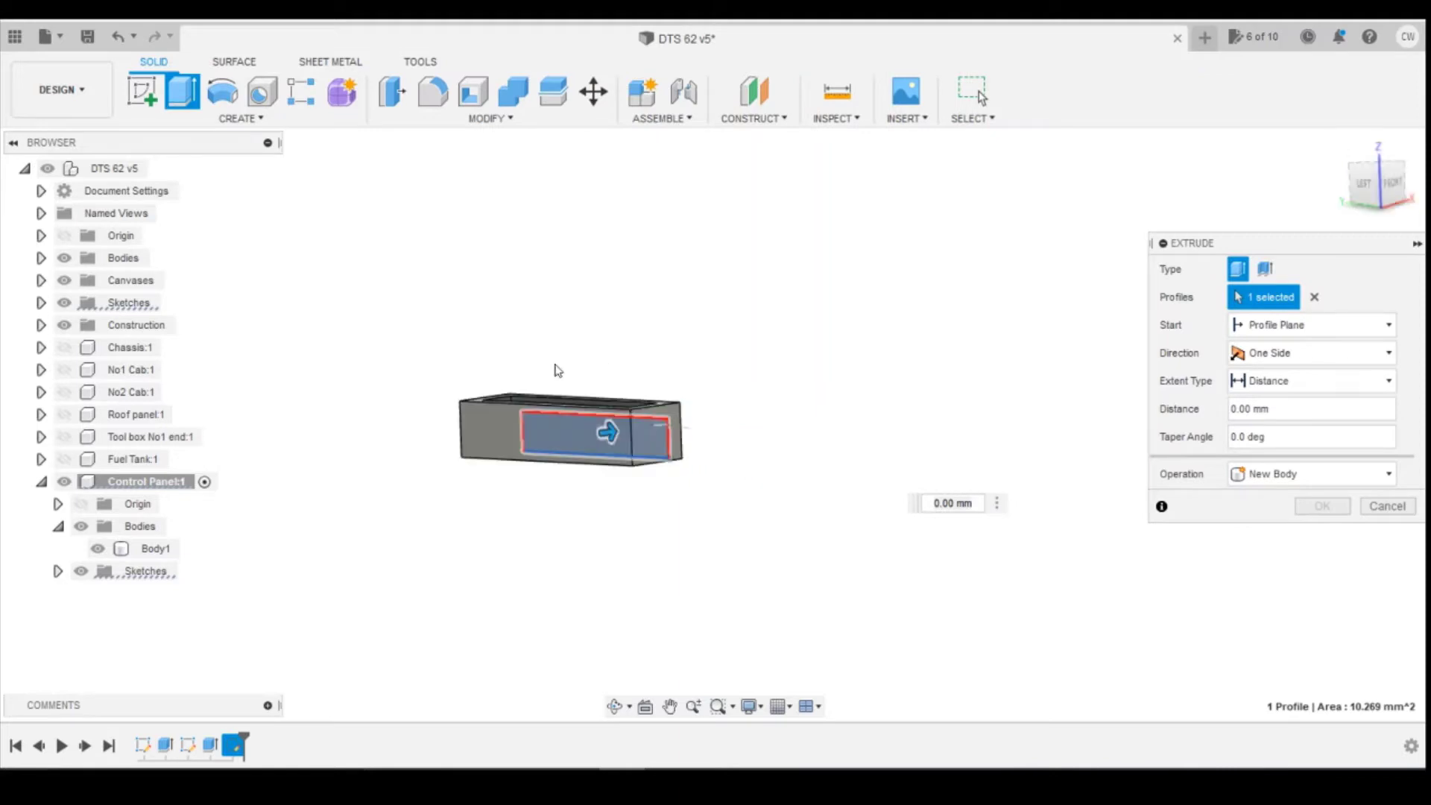
{"action": "left_click_drag", "start_coordinate": [600, 419], "coordinate": [534, 444]}
{"action": "left_click", "coordinate": [1321, 535]}
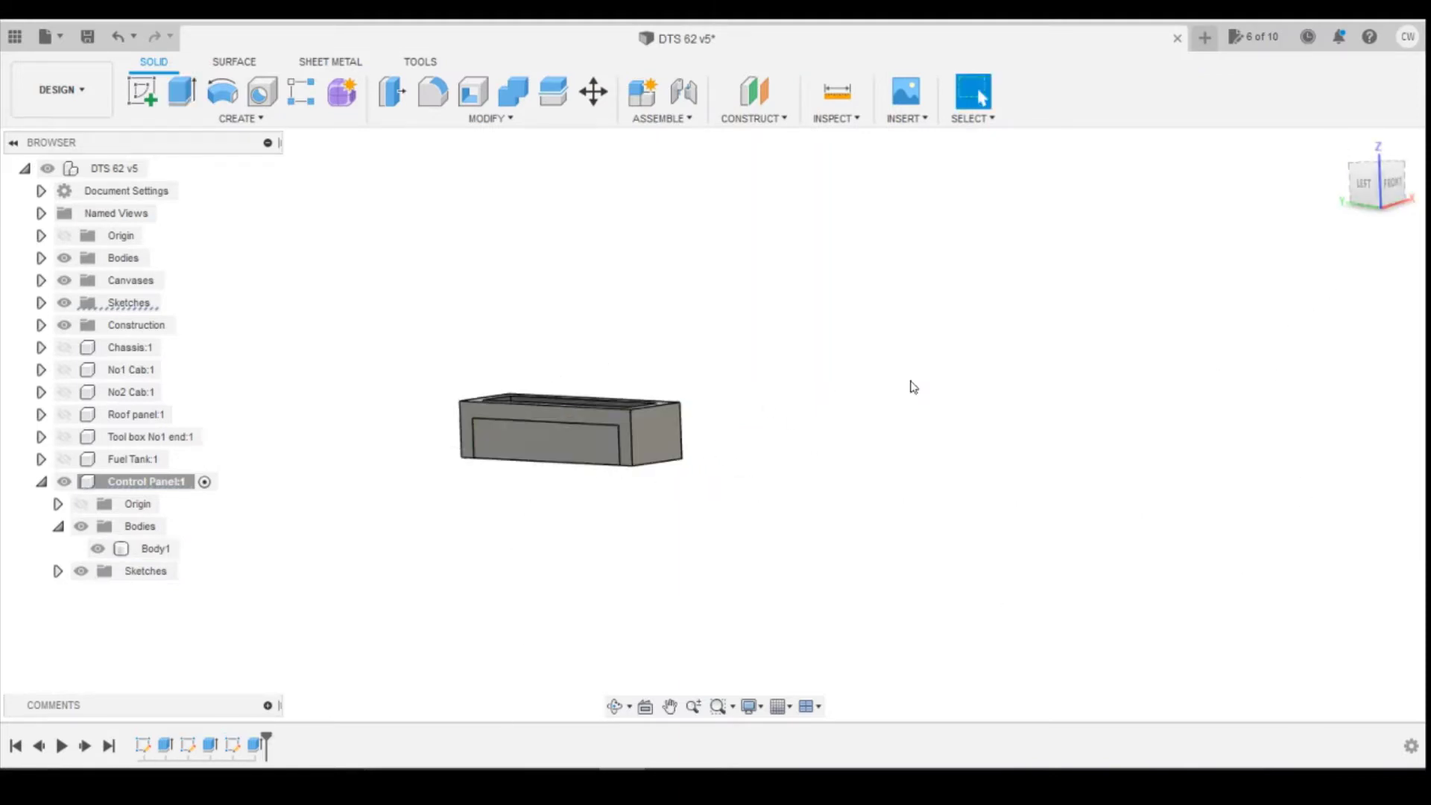
Edit the side cut's extrusion and set its distance to -3 mm
{"action": "left_click", "coordinate": [39, 746]}
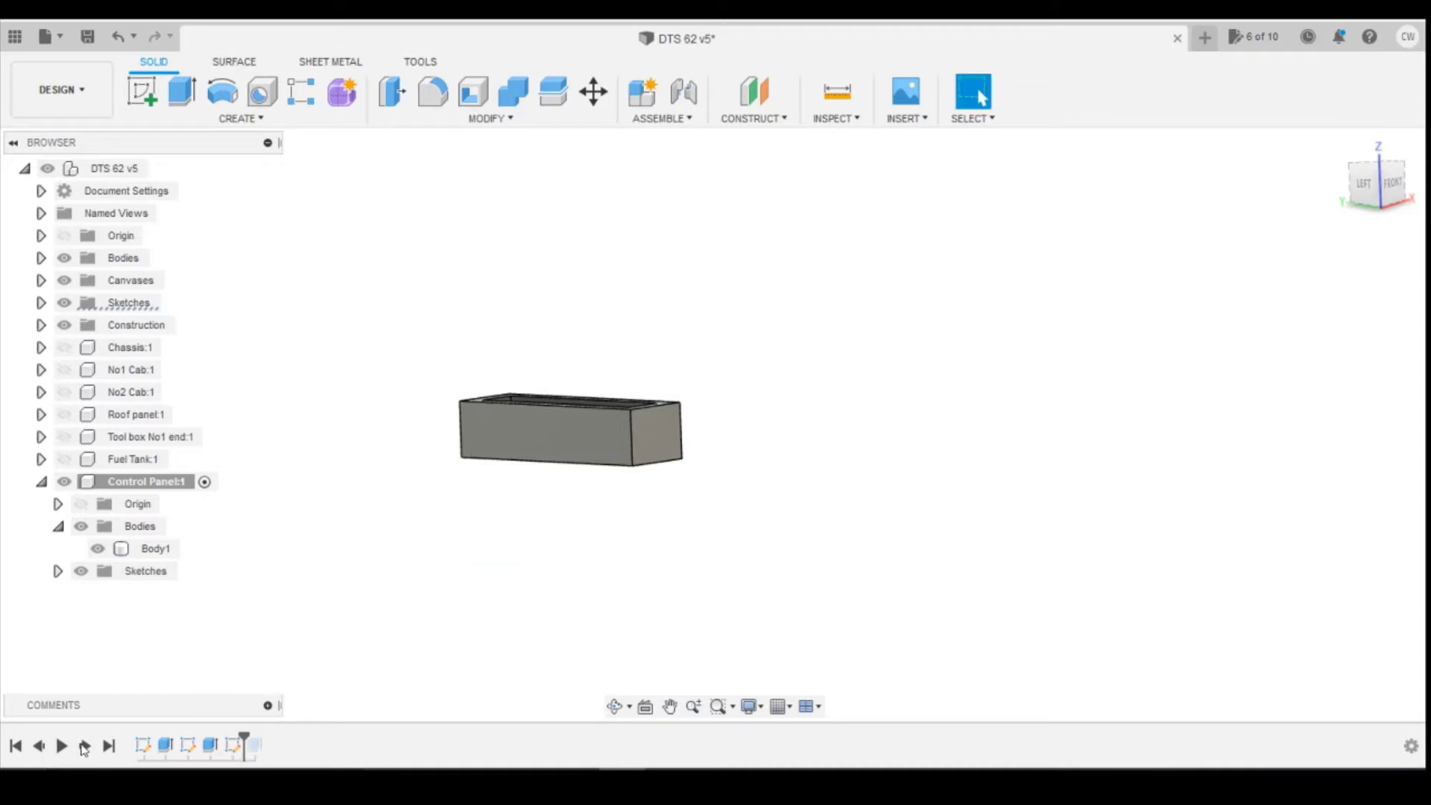
{"action": "left_click", "coordinate": [85, 746]}
{"action": "right_click", "coordinate": [256, 745]}
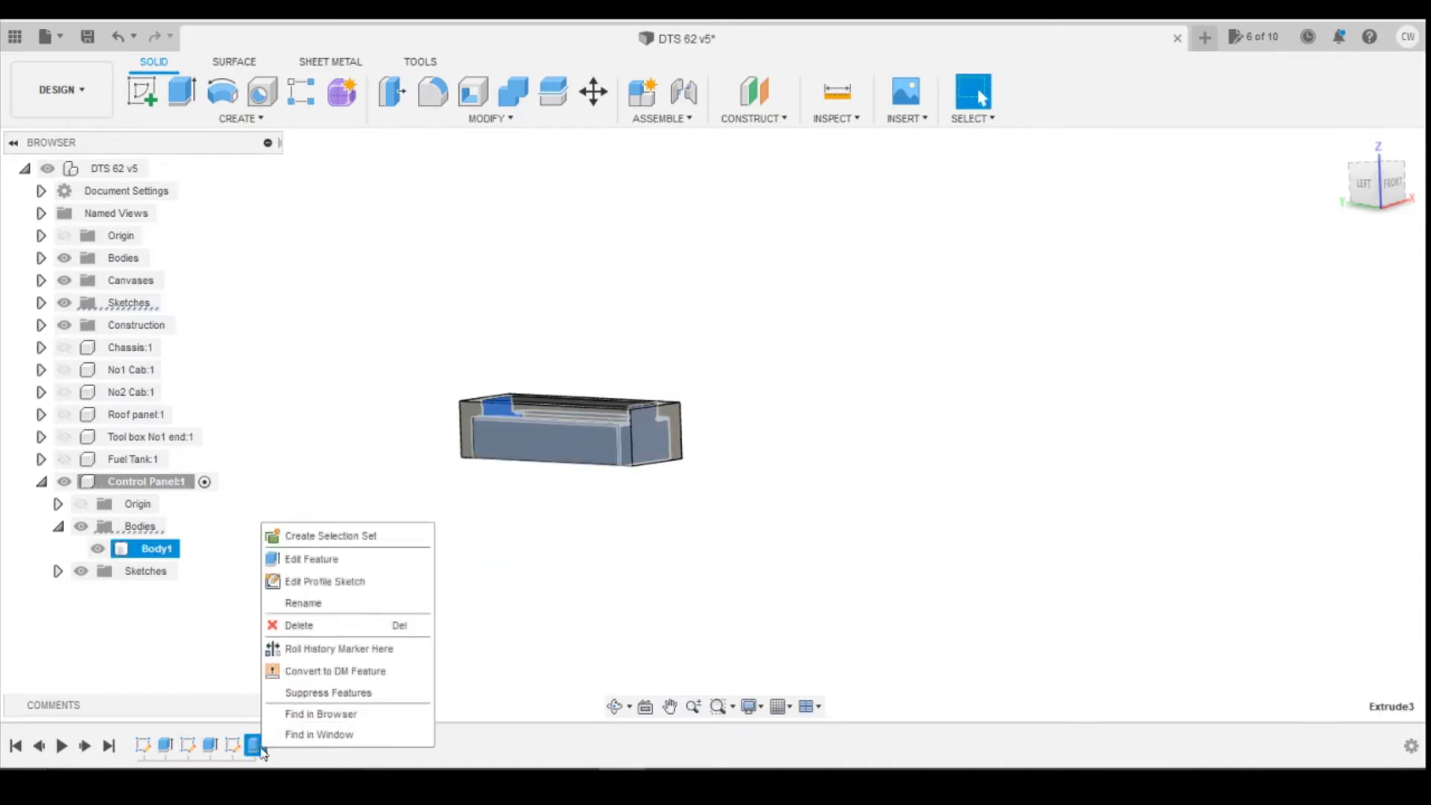
{"action": "left_click", "coordinate": [340, 565]}
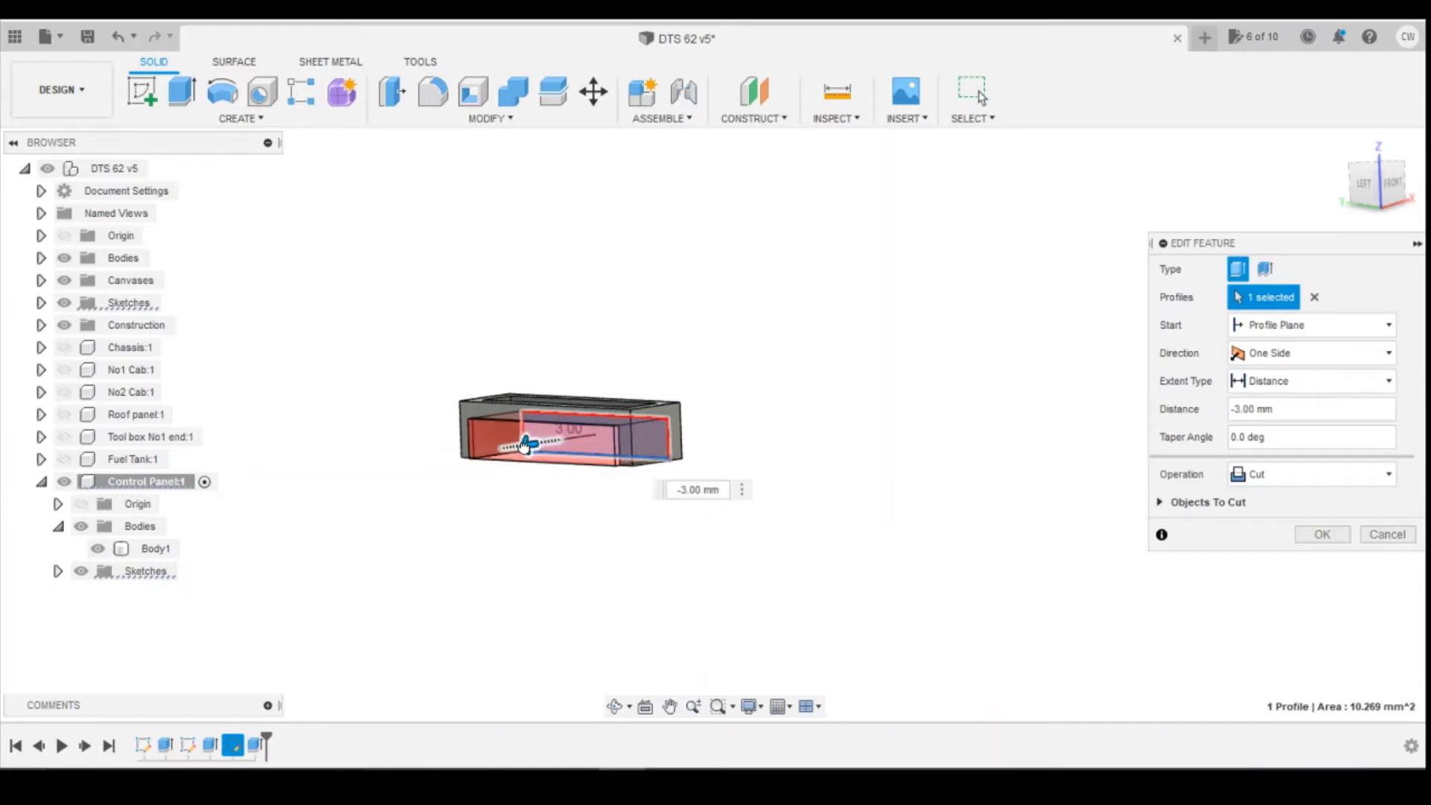
{"action": "left_click_drag", "start_coordinate": [529, 443], "coordinate": [505, 436]}
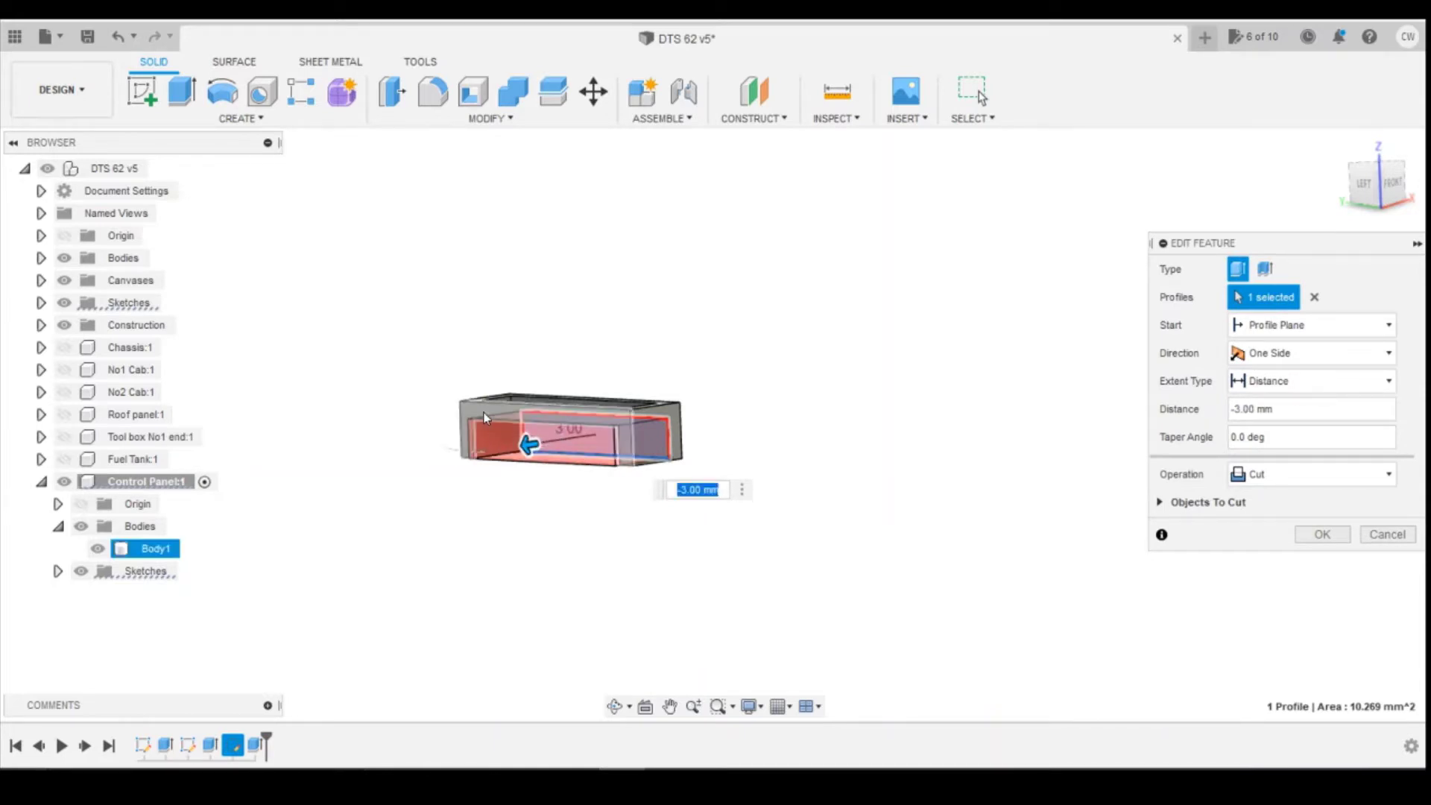
{"action": "key", "text": "ctrl+z"}
{"action": "left_click", "coordinate": [1304, 540]}
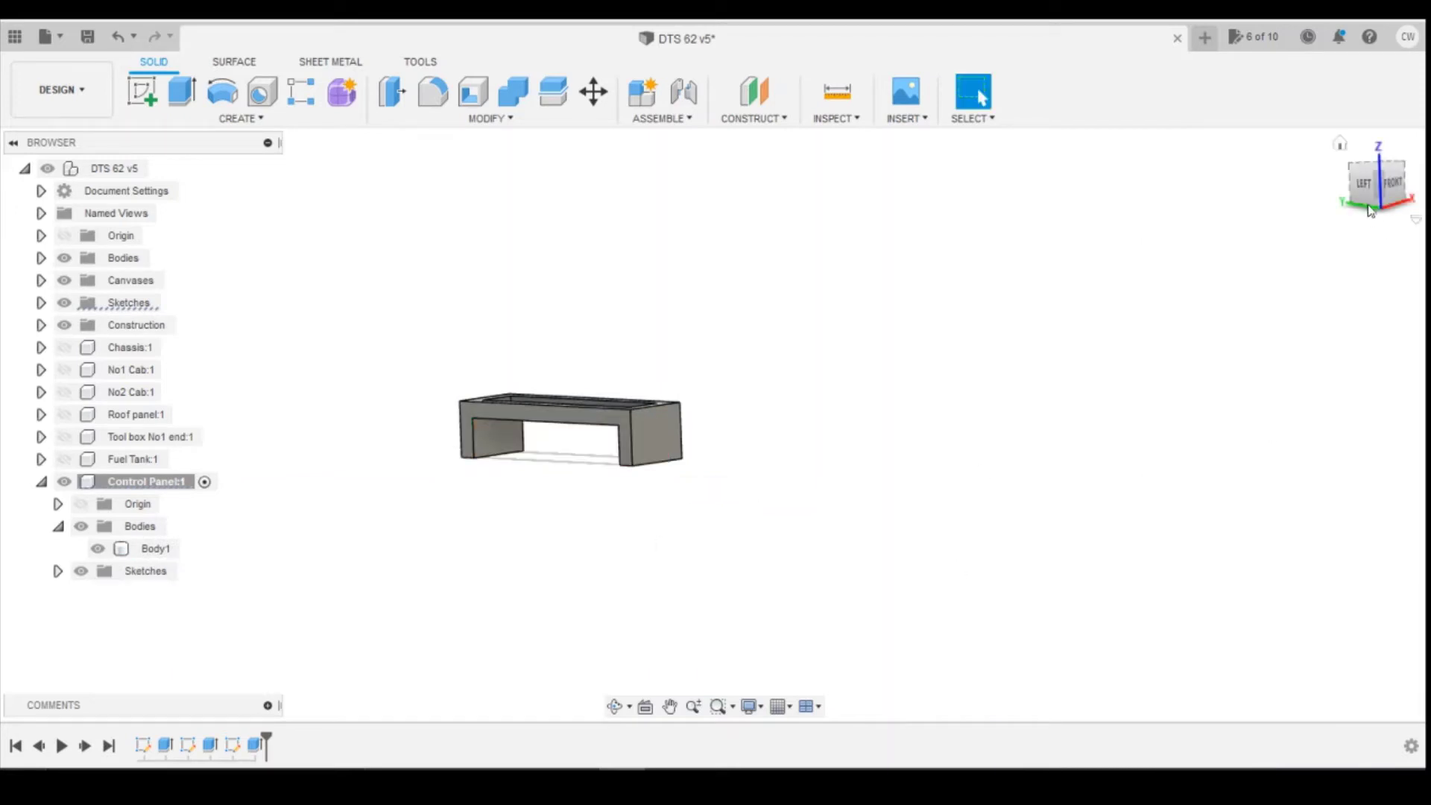
Examine reference photo DR72212 Ash HRD 31-05-08 (24) PW.JPG in Photos, and temporarily show the Fuel Tank component beside the control panel in the model
{"action": "left_click_drag", "start_coordinate": [1372, 197], "coordinate": [1383, 171]}
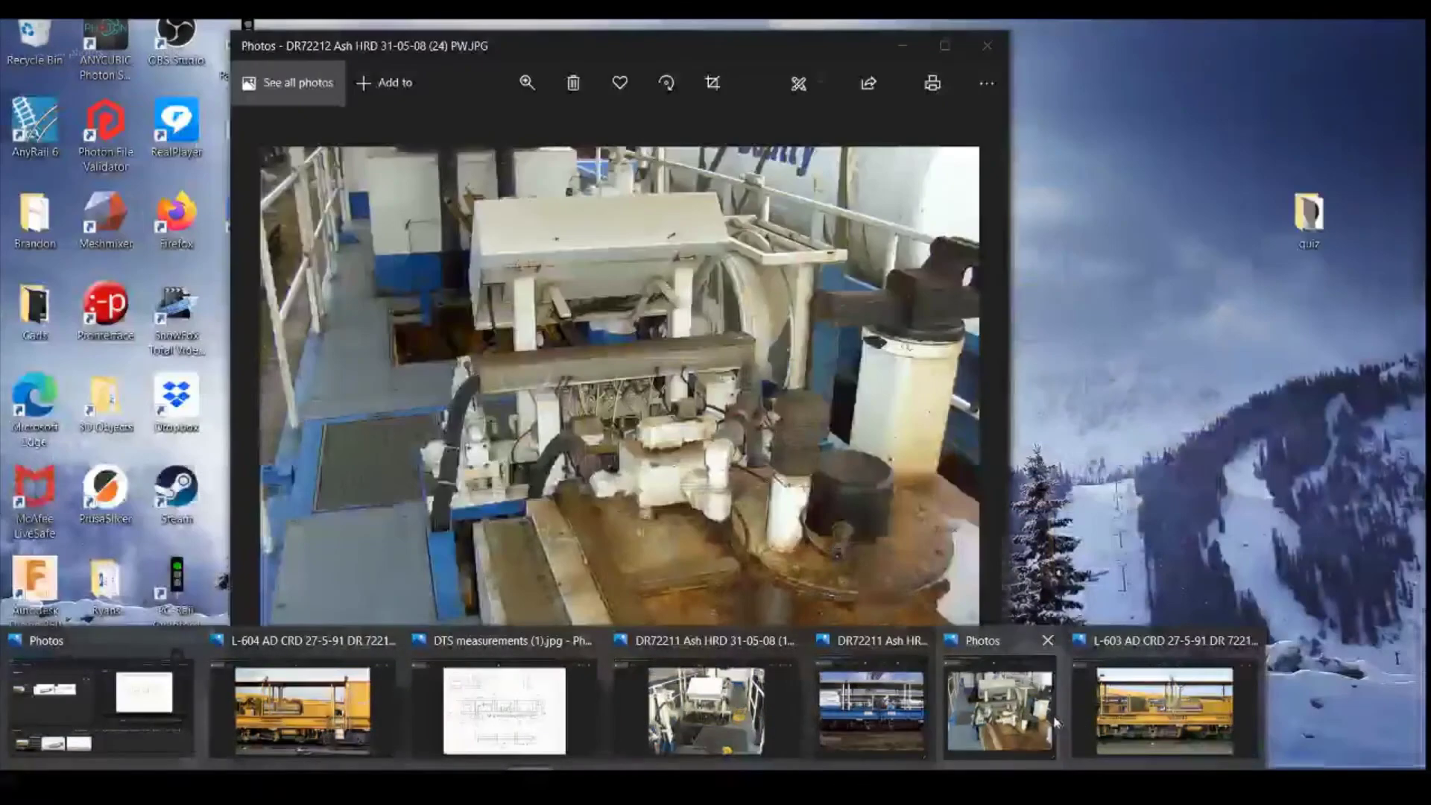
{"action": "left_click", "coordinate": [1055, 722]}
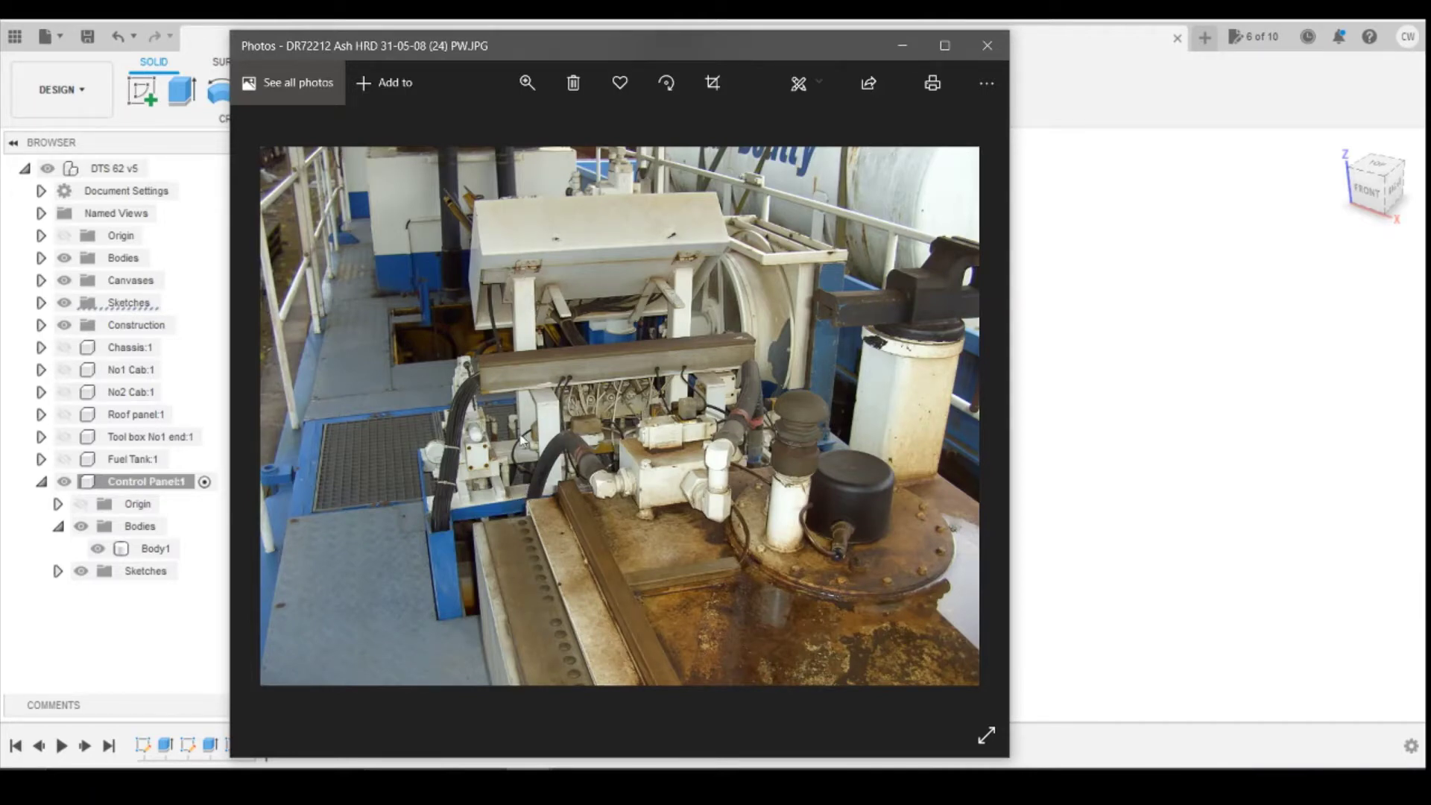
{"action": "key", "text": "alt+Tab"}
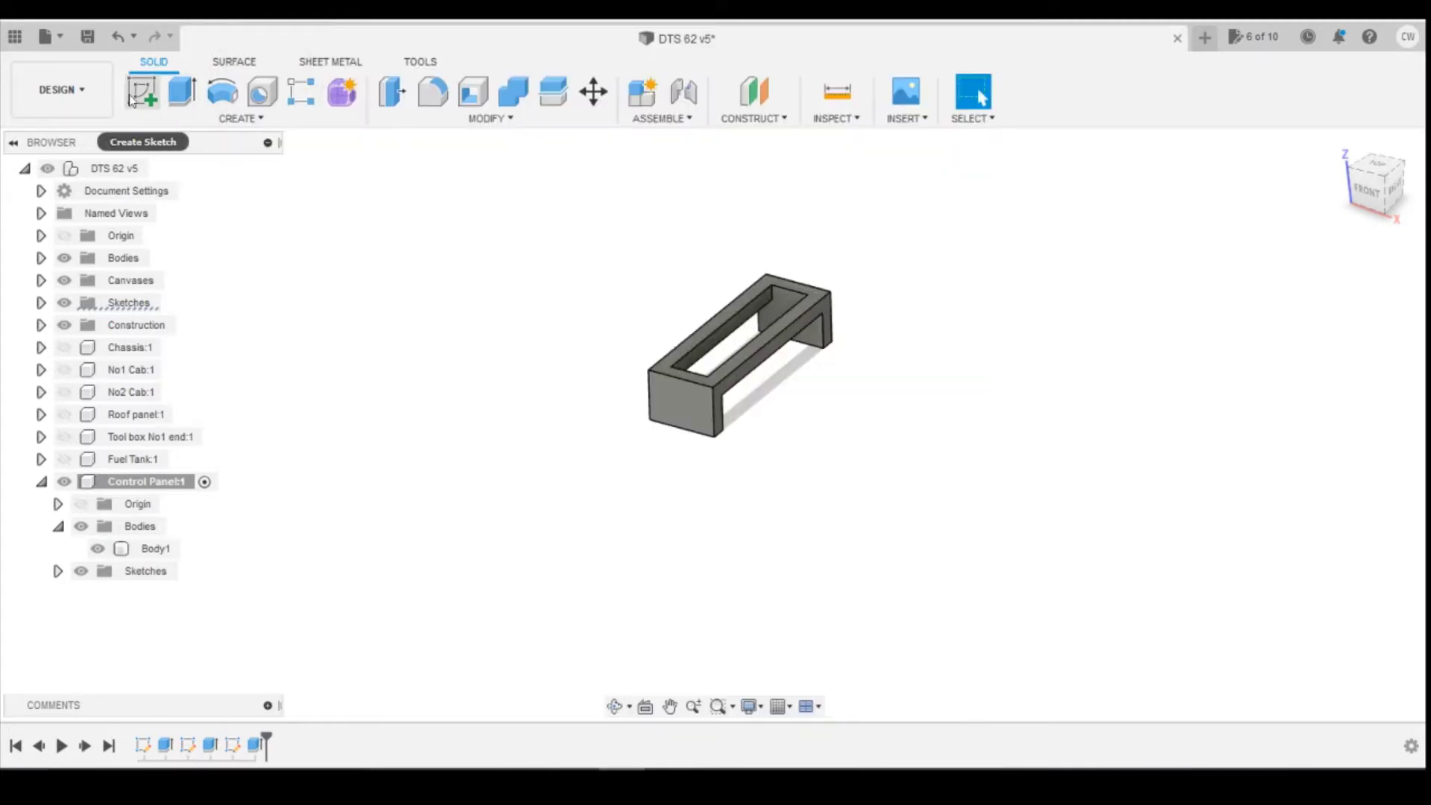
{"action": "left_click", "coordinate": [64, 460]}
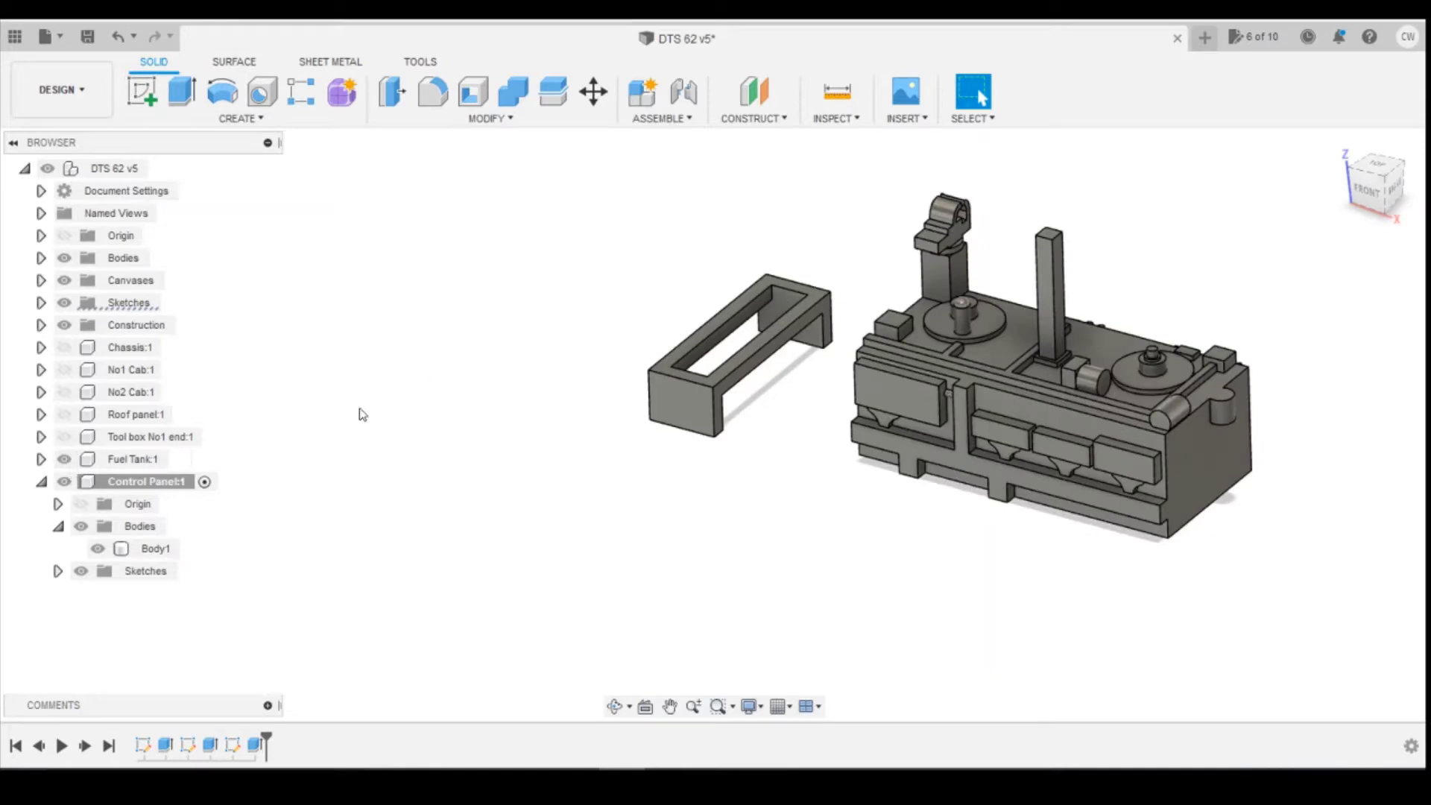
{"action": "left_click", "coordinate": [64, 460]}
Sketch a rectangle 0.6 mm wide and 0.7 mm long on the block's top face, across the long wall nearer the origin
{"action": "left_click", "coordinate": [142, 91]}
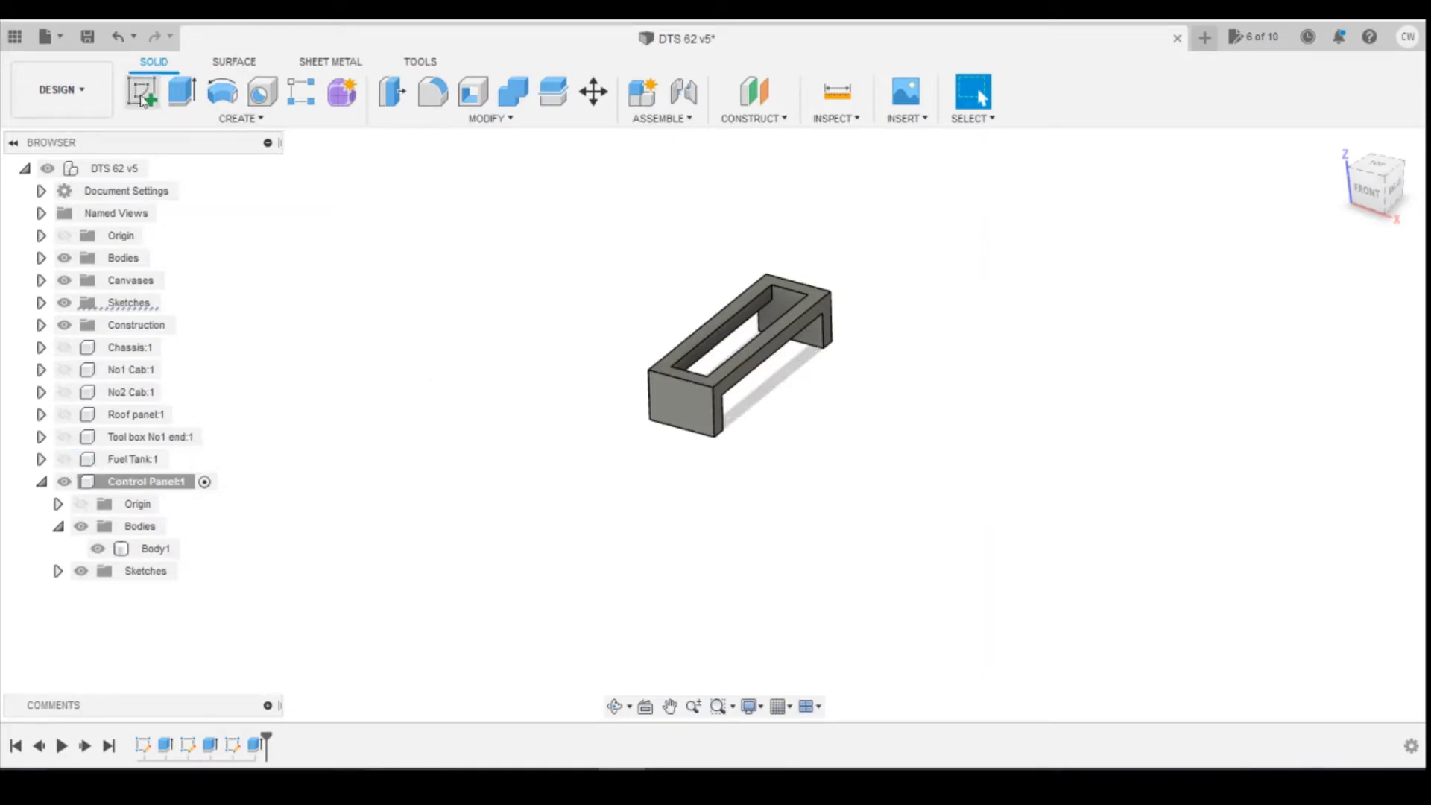
{"action": "left_click", "coordinate": [781, 341]}
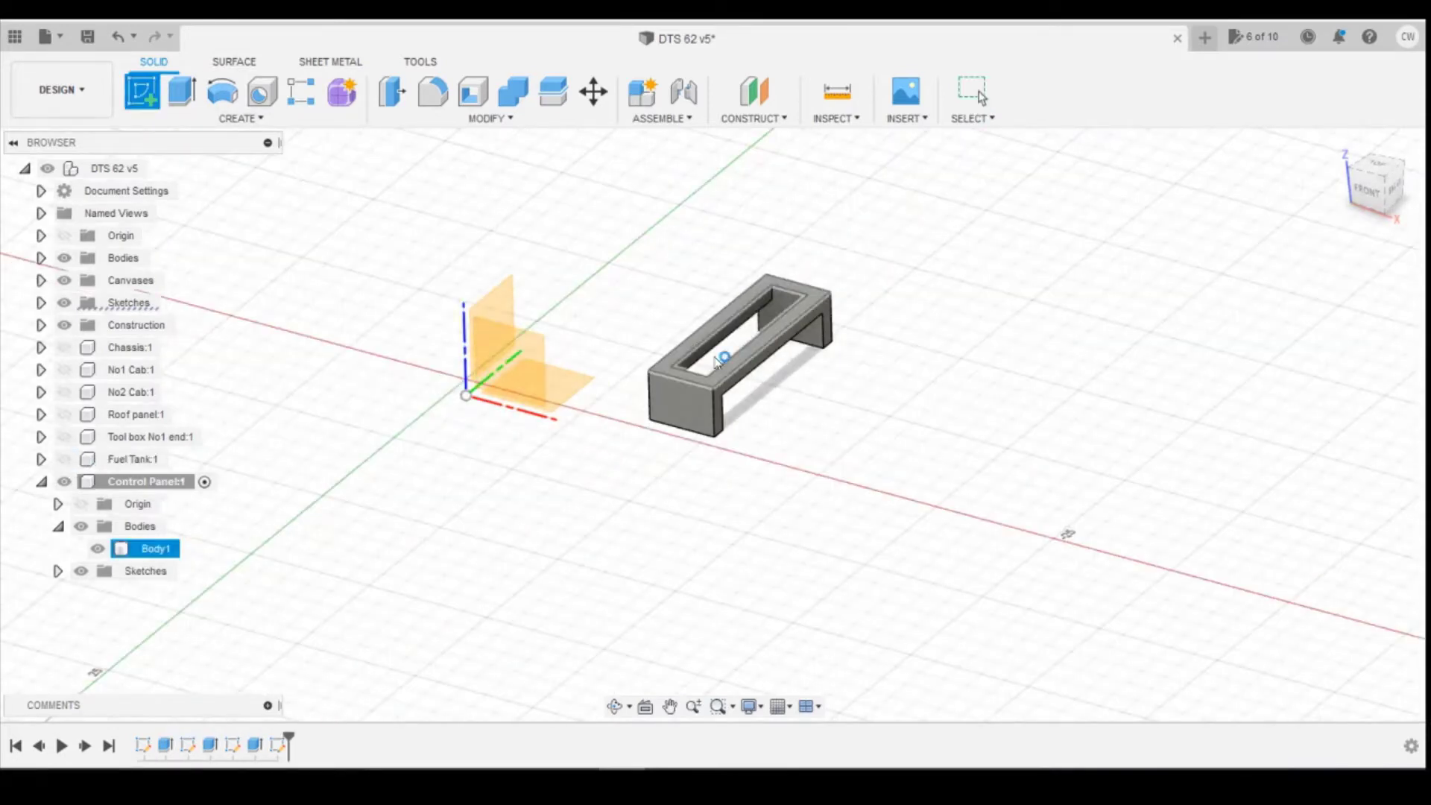
{"action": "left_click", "coordinate": [180, 93]}
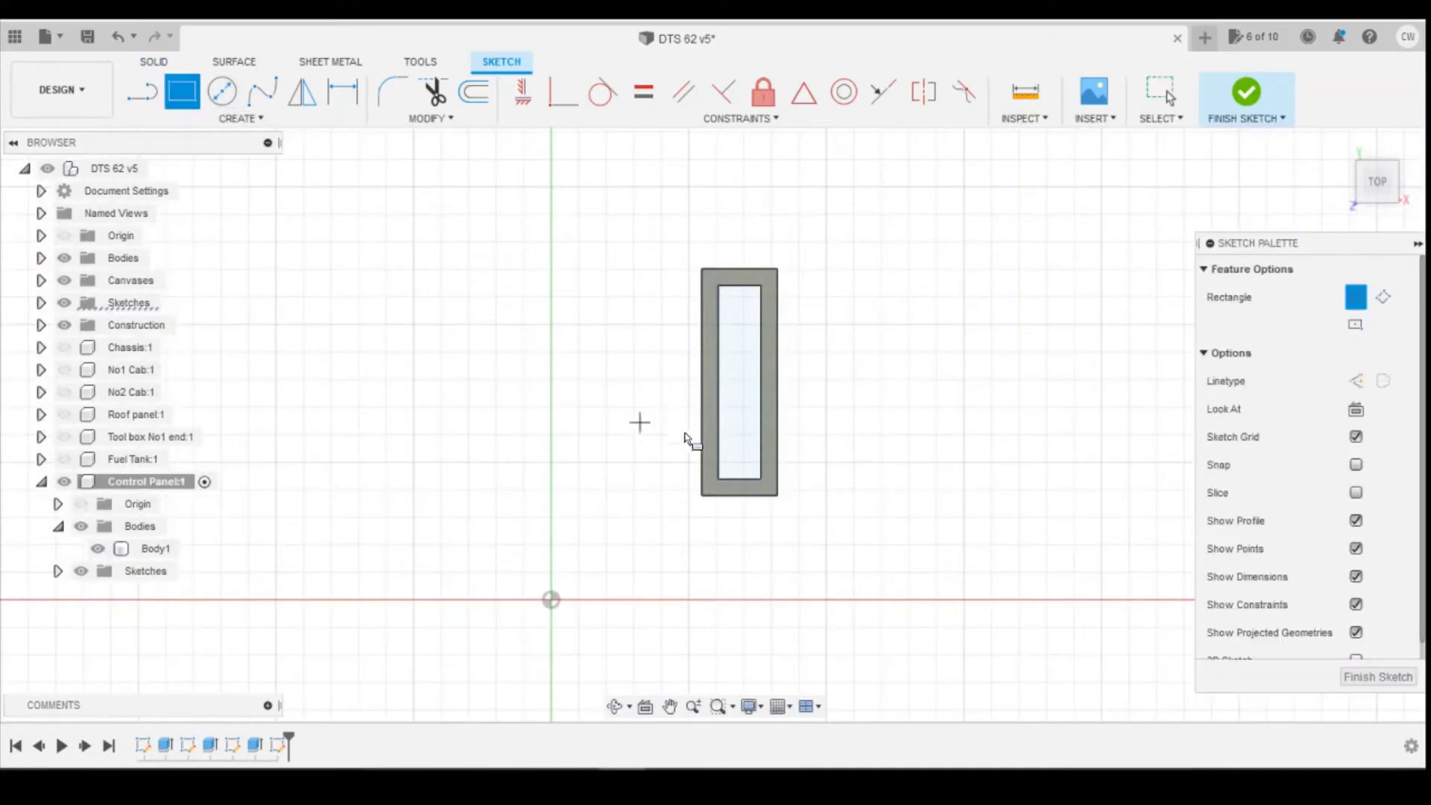
{"action": "left_click", "coordinate": [714, 435]}
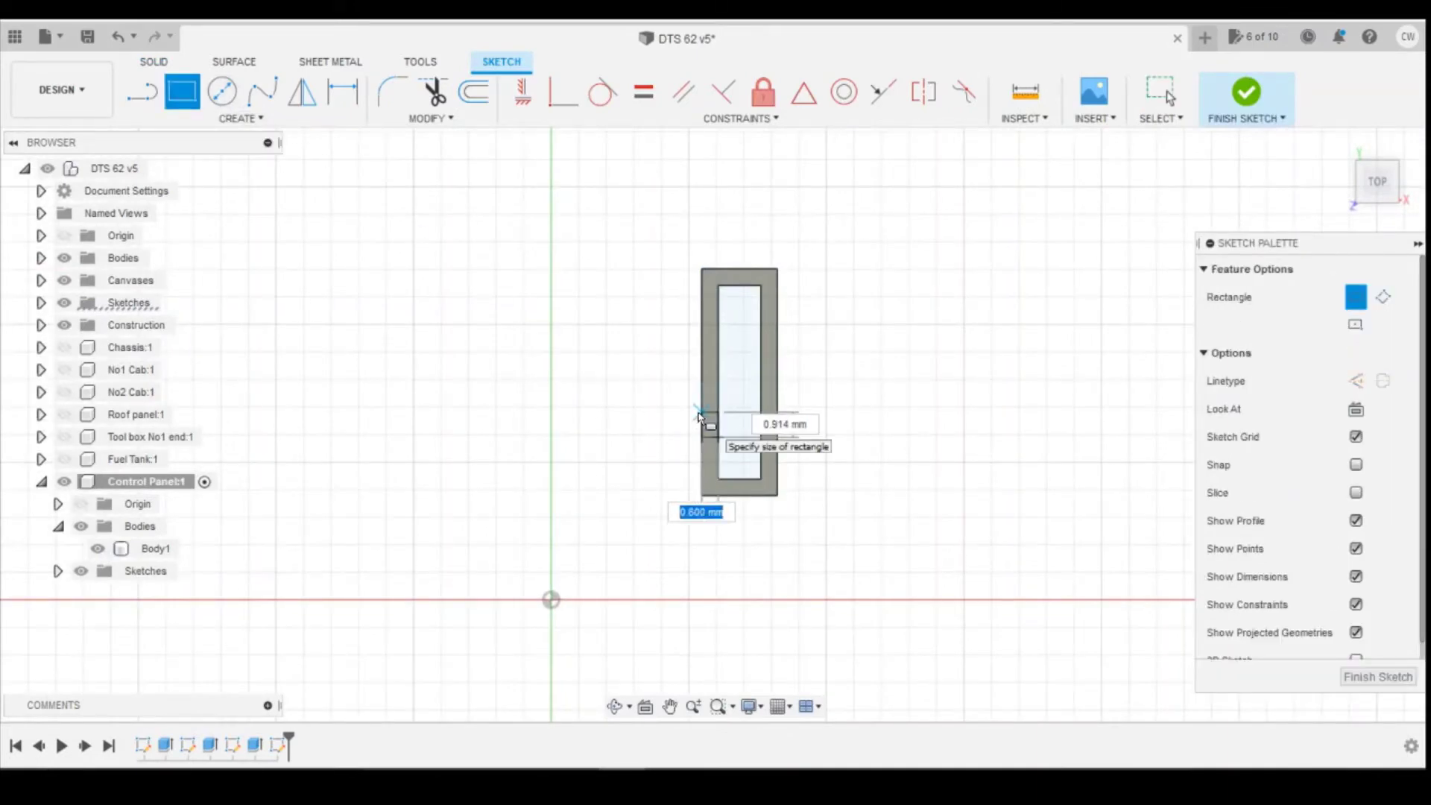
{"action": "type", "text": "0.6"}
{"action": "key", "text": "Tab"}
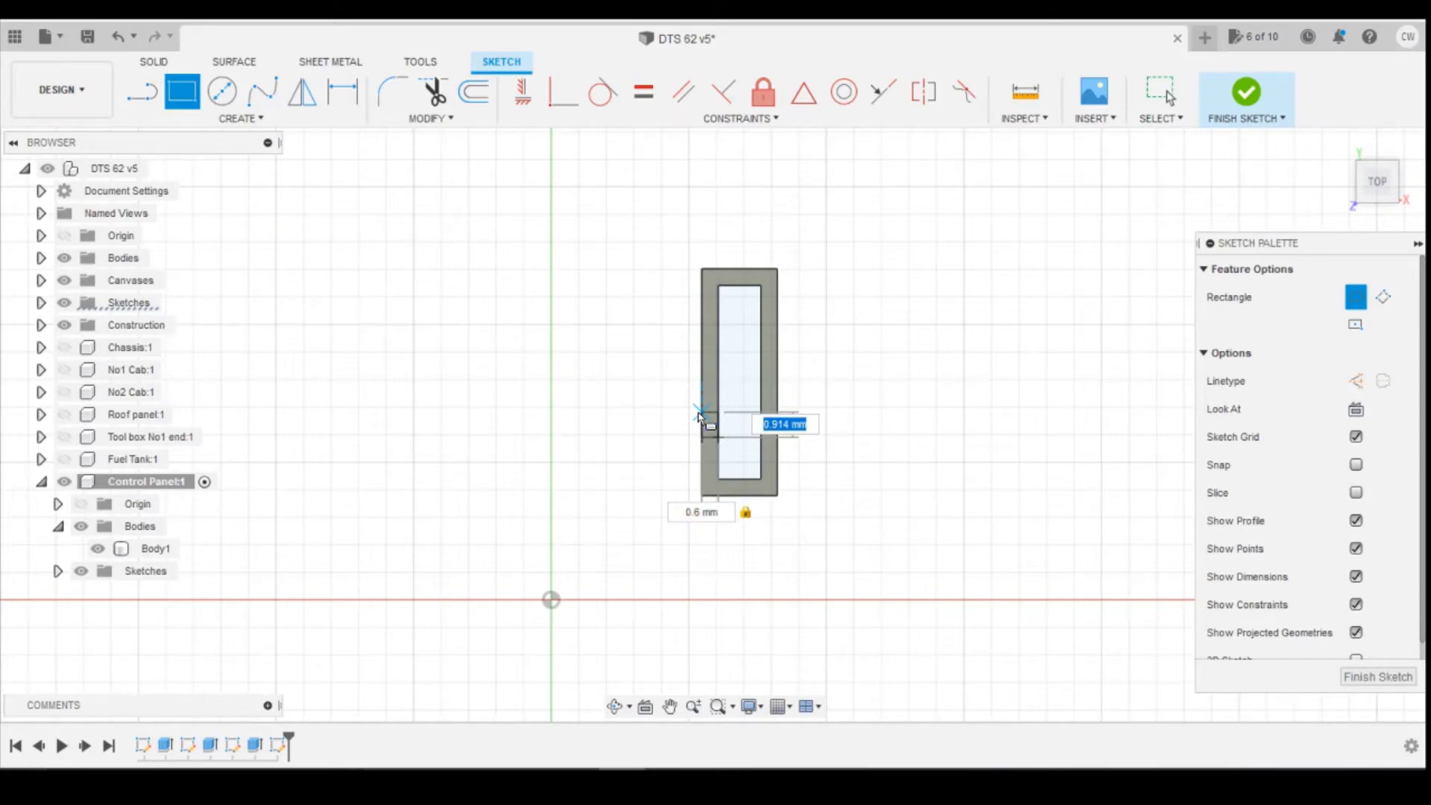
{"action": "type", "text": ".7"}
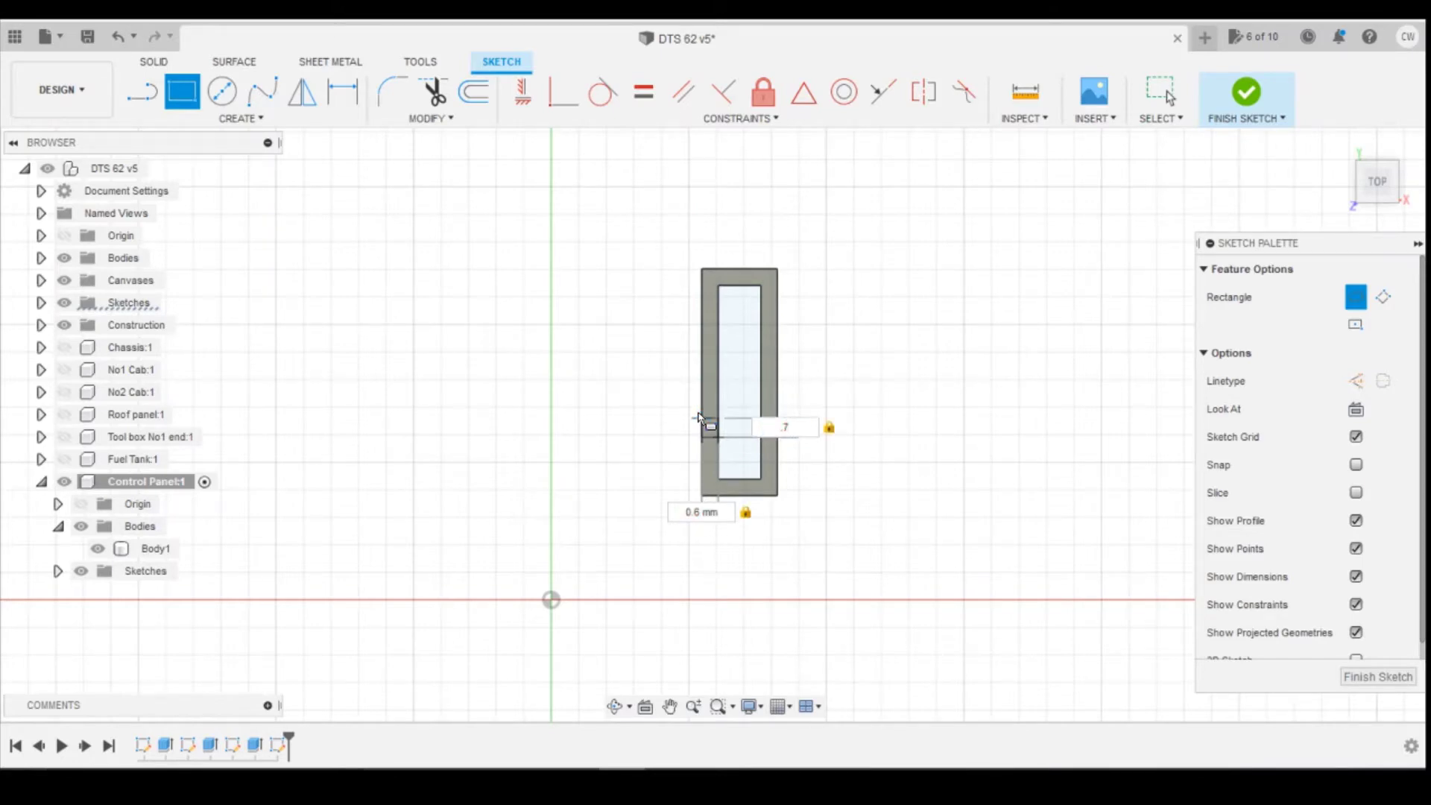
{"action": "key", "text": "Return"}
{"action": "key", "text": "Escape"}
Consult the DR72212 reference photo in Photos and dimension the small rectangle's lower side 2 mm from the block's near end edge
{"action": "scroll", "coordinate": [742, 460], "scroll_direction": "up", "scroll_amount": 3}
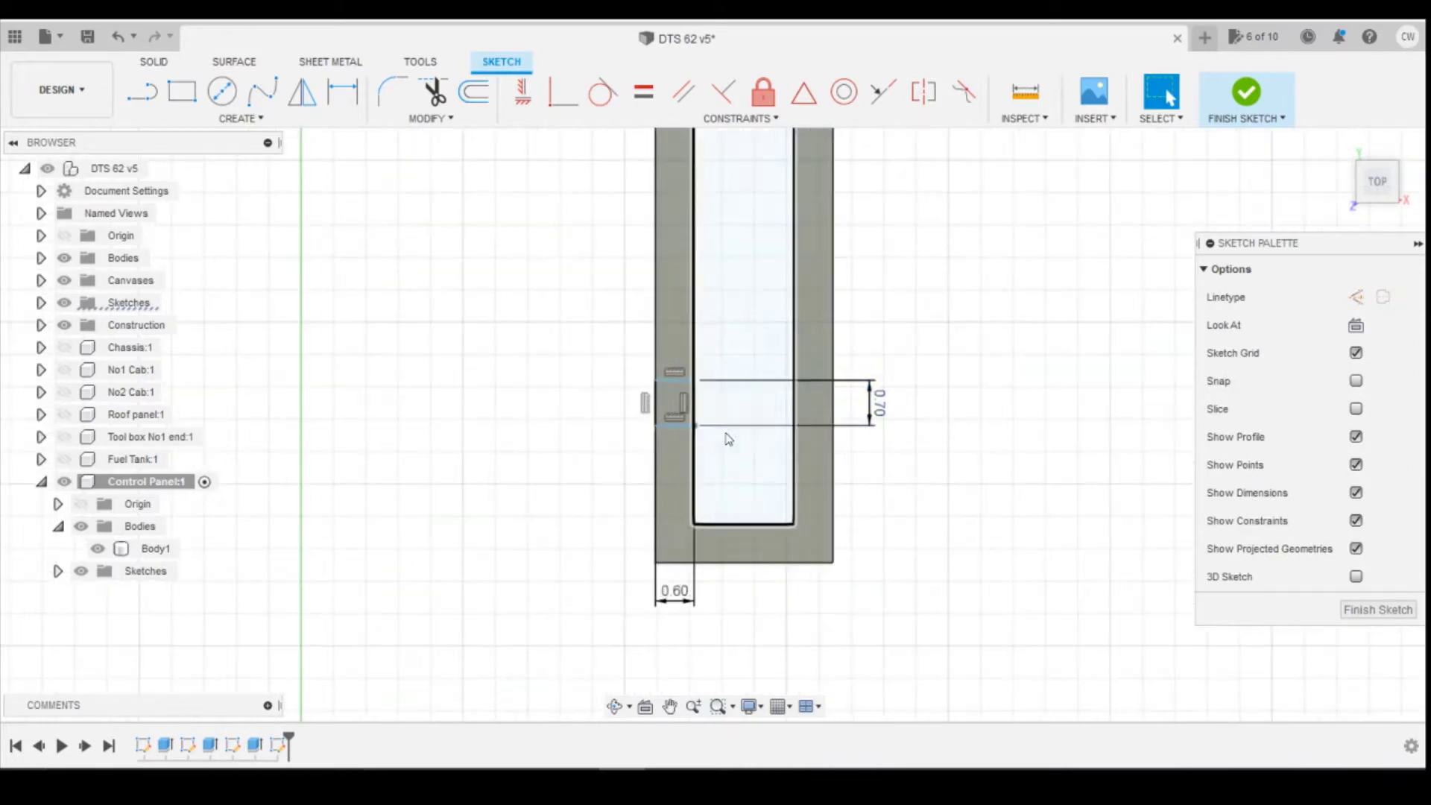
{"action": "scroll", "coordinate": [738, 448], "scroll_direction": "down", "scroll_amount": 1}
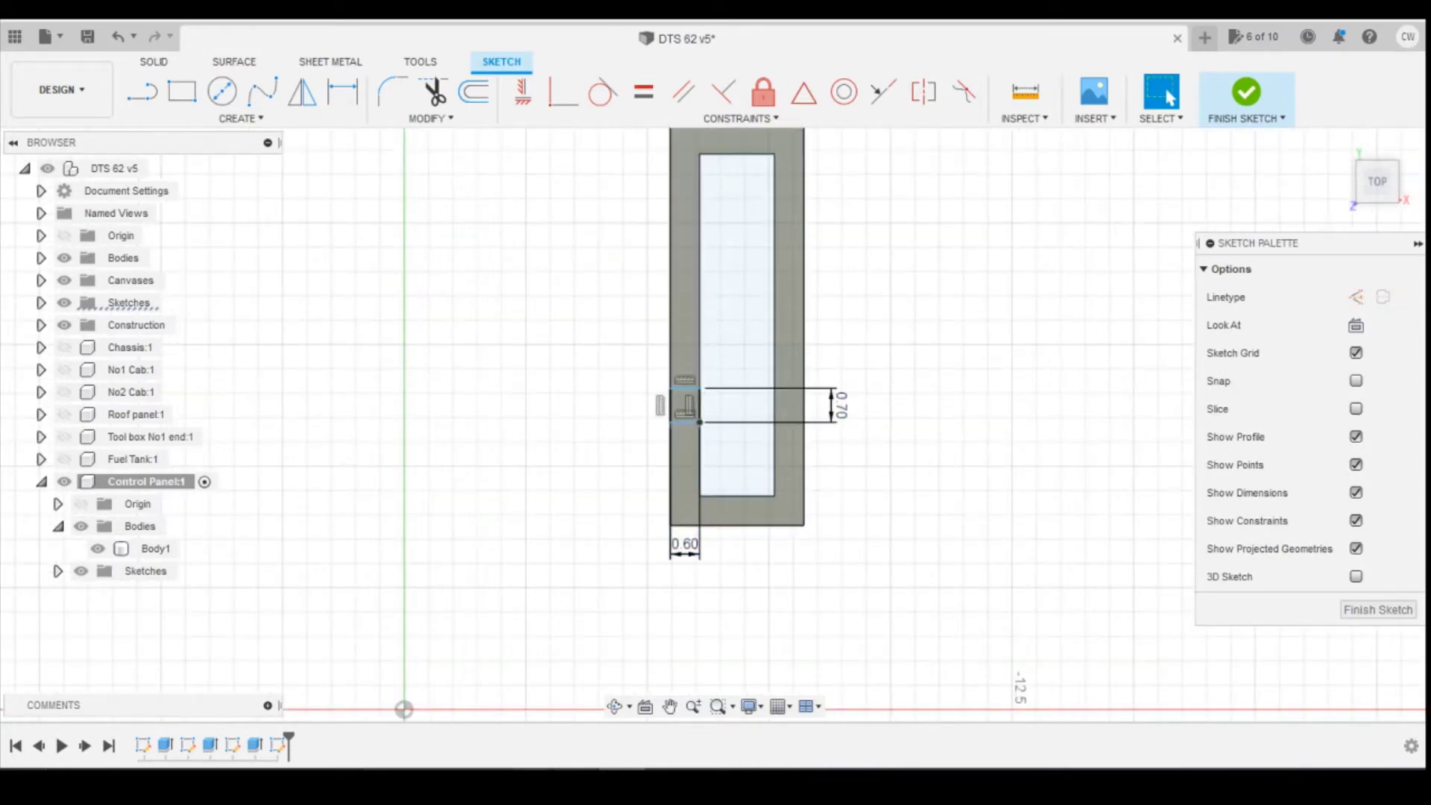
{"action": "mouse_move", "coordinate": [529, 782]}
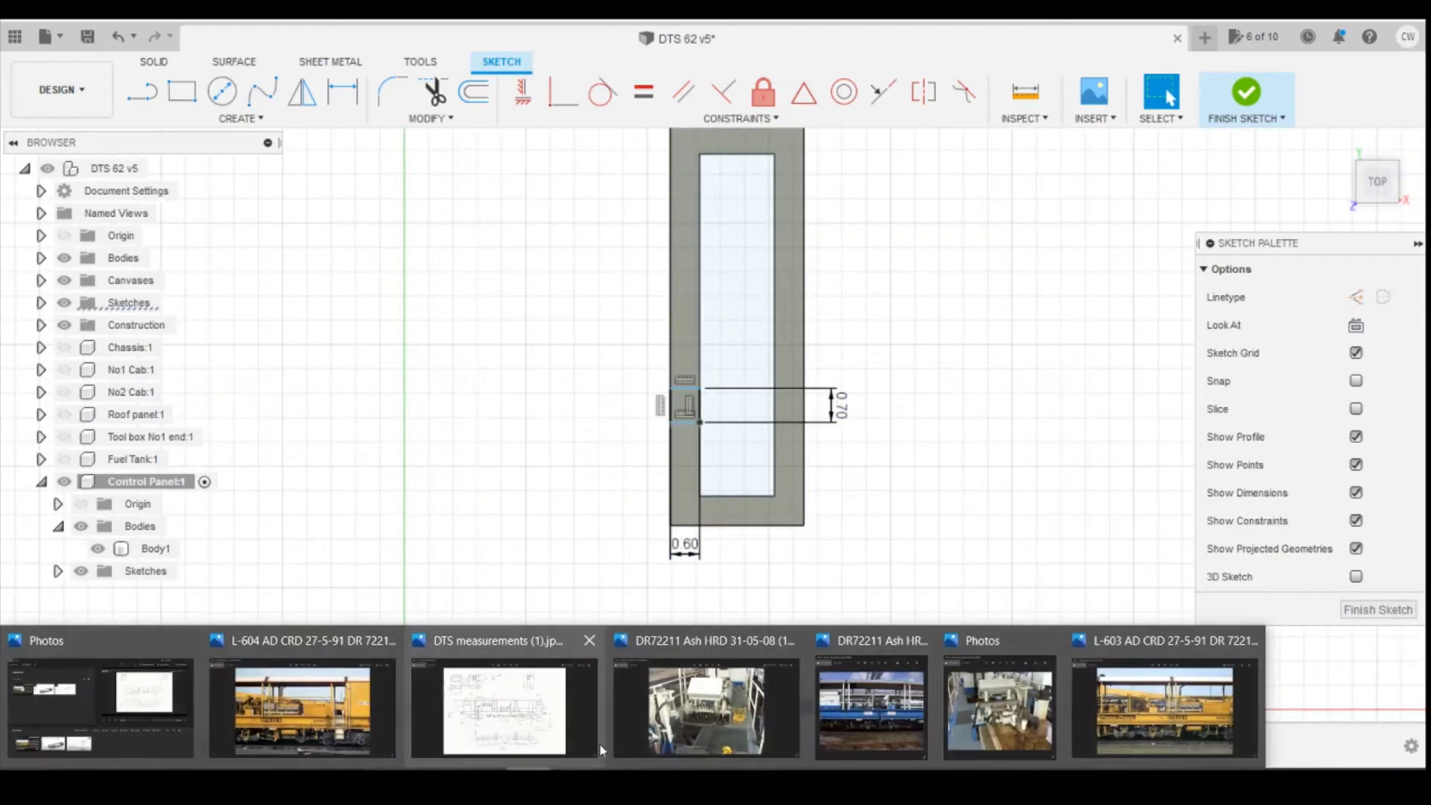
{"action": "left_click", "coordinate": [1001, 731]}
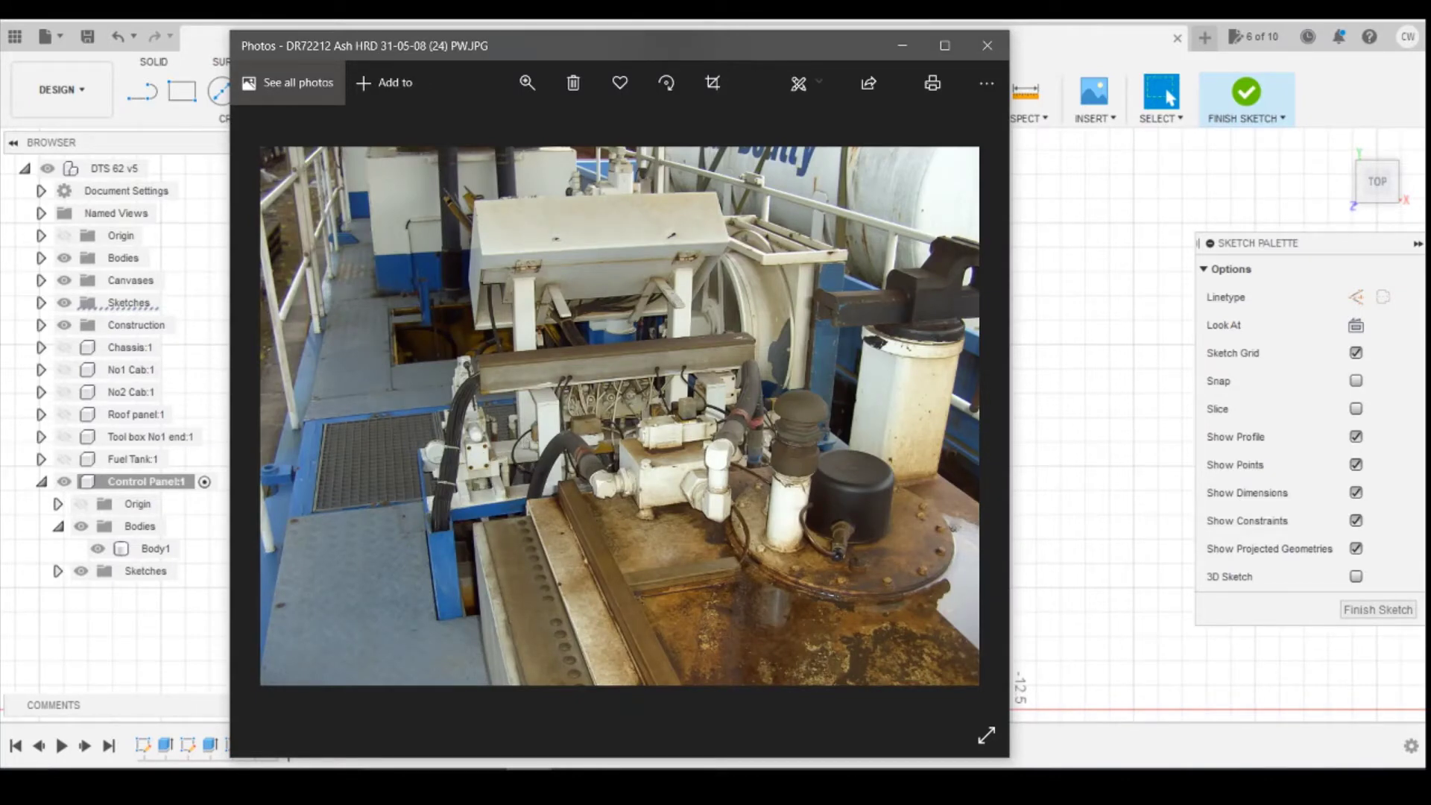
{"action": "key", "text": "alt+Tab"}
{"action": "key", "text": "d"}
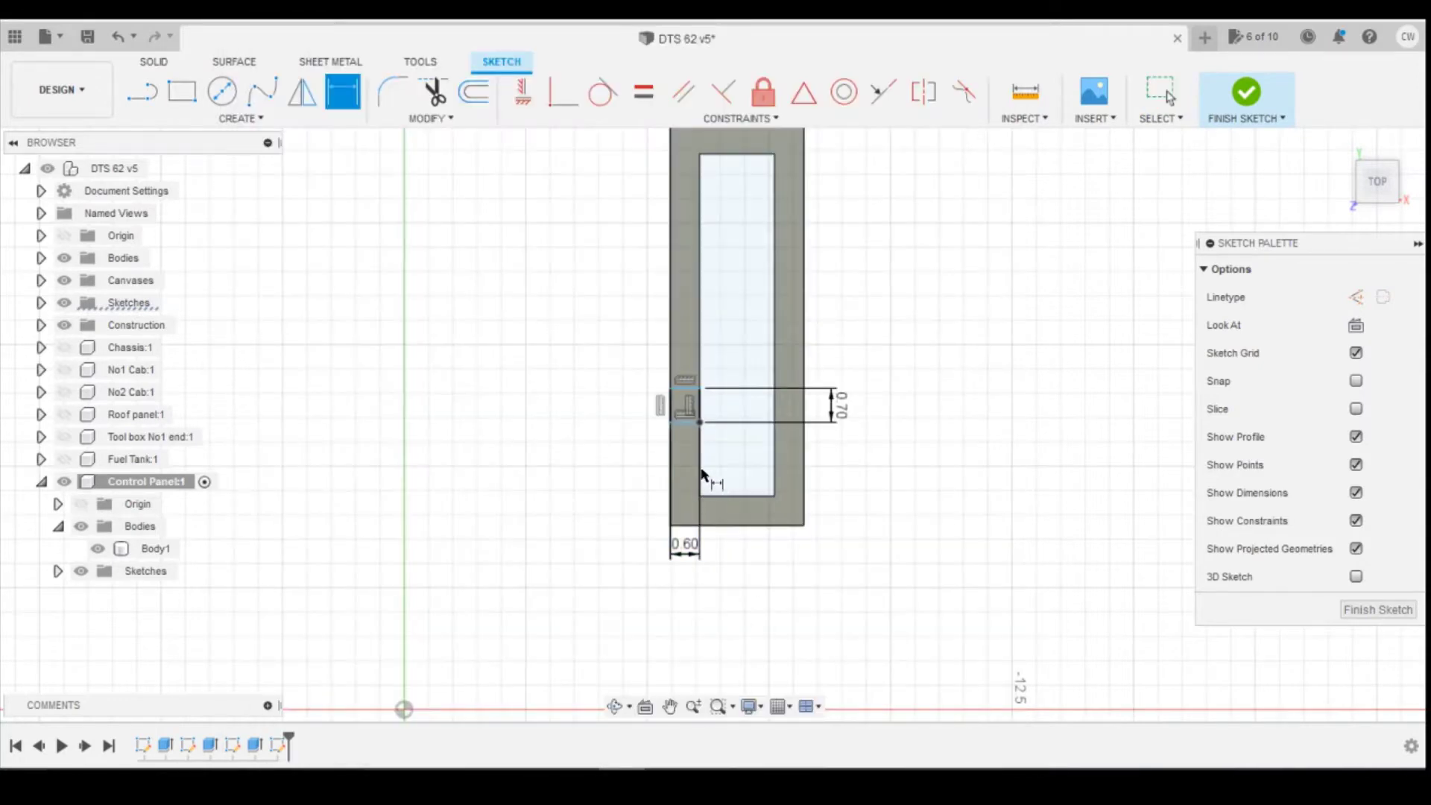
{"action": "left_click", "coordinate": [687, 423]}
{"action": "left_click", "coordinate": [681, 526]}
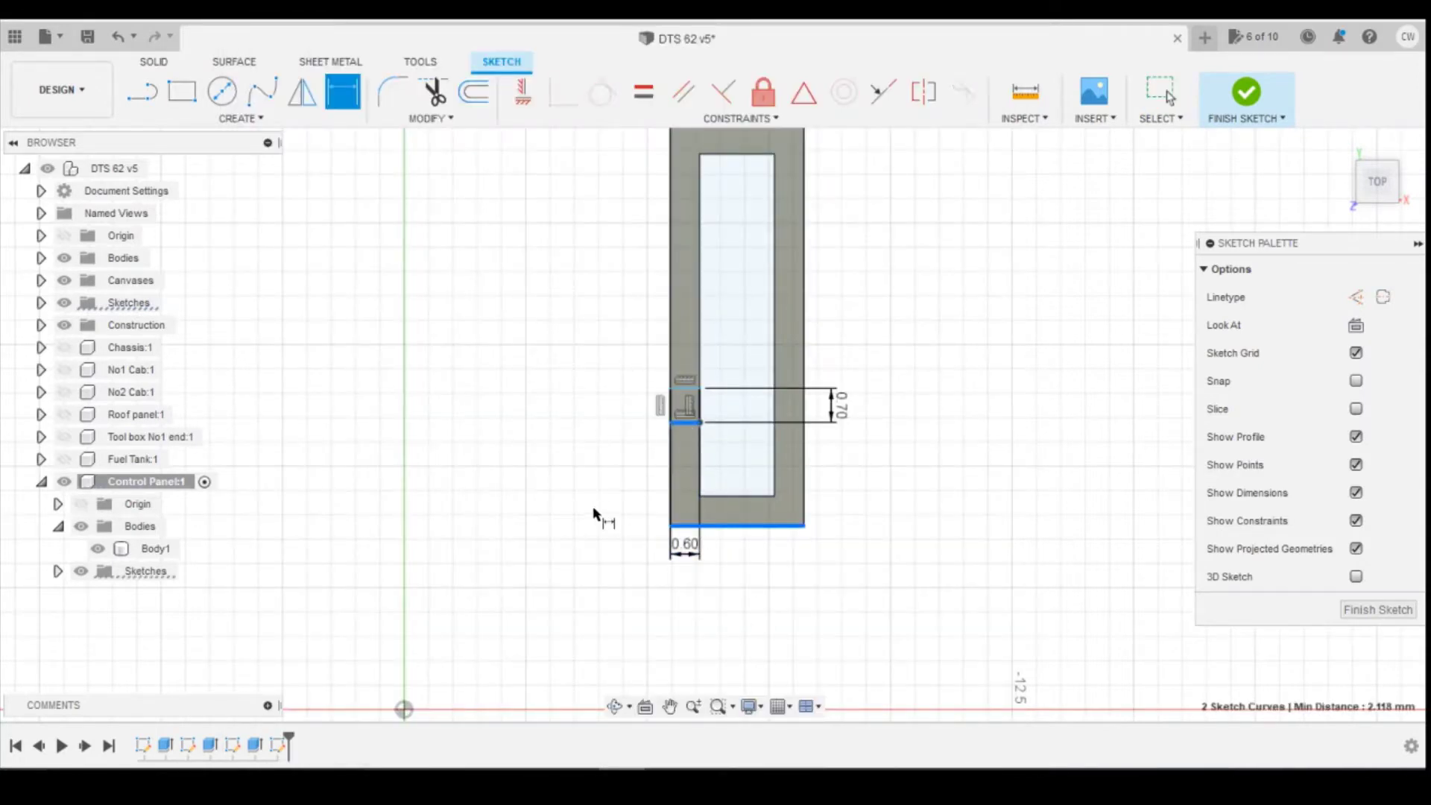
{"action": "left_click", "coordinate": [595, 512]}
{"action": "type", "text": "2"}
{"action": "key", "text": "Return"}
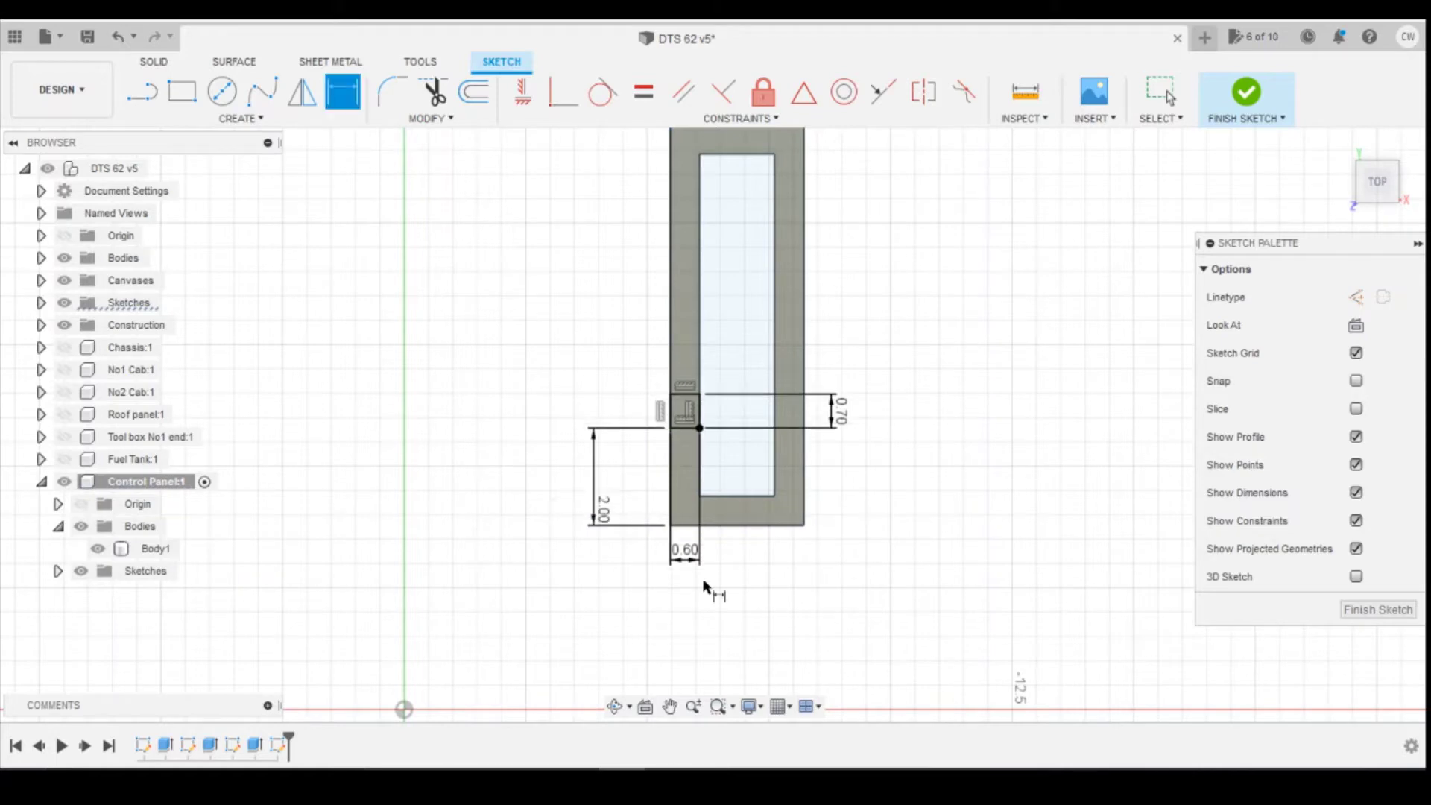
Consult the DTS measurement drawing in Photos and extrude the small rectangle upward from the block's top face to form a post
{"action": "left_click_drag", "start_coordinate": [1388, 181], "coordinate": [1388, 149]}
{"action": "key", "text": "Escape"}
{"action": "scroll", "coordinate": [697, 415], "scroll_direction": "up", "scroll_amount": 6}
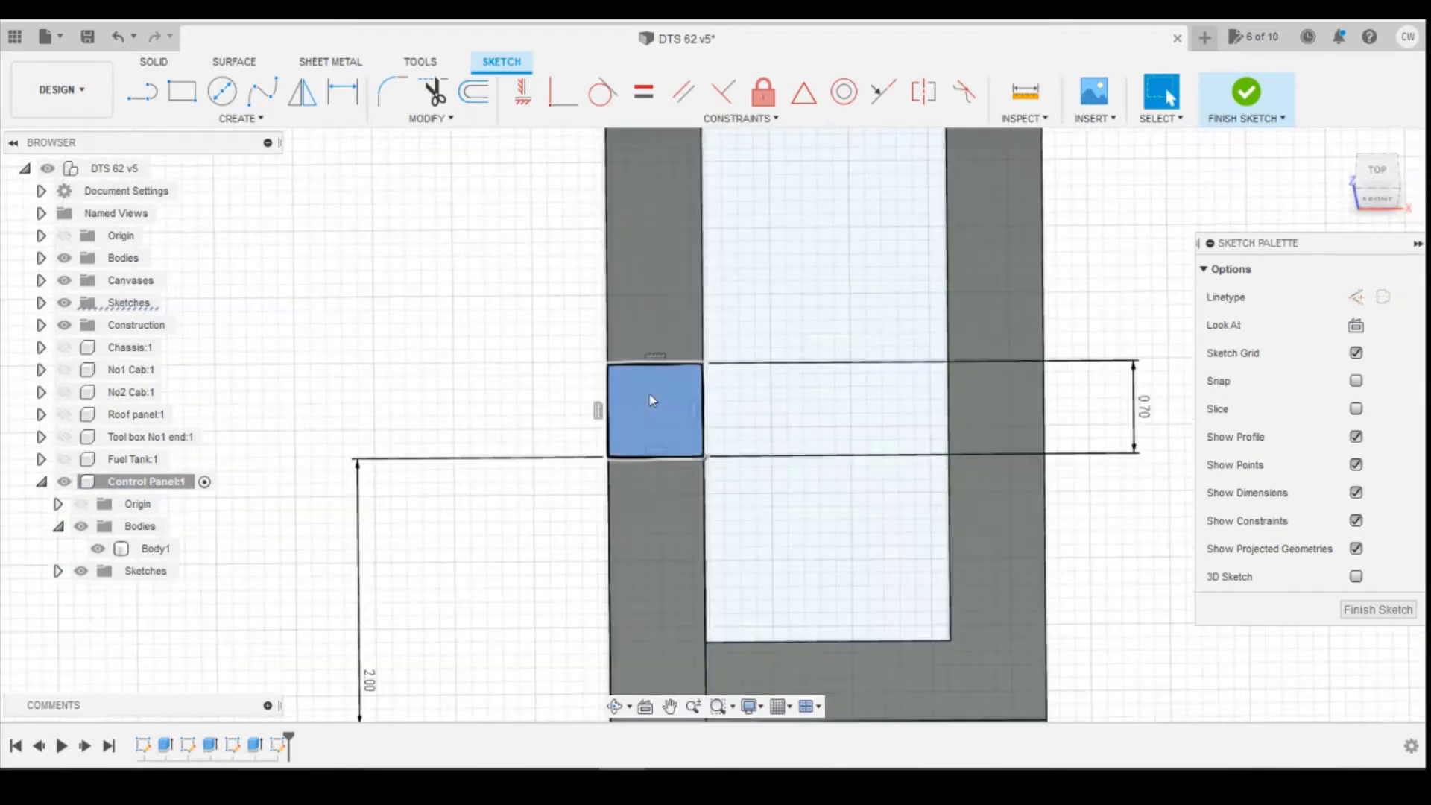
{"action": "left_click", "coordinate": [653, 422]}
{"action": "right_click", "coordinate": [647, 395]}
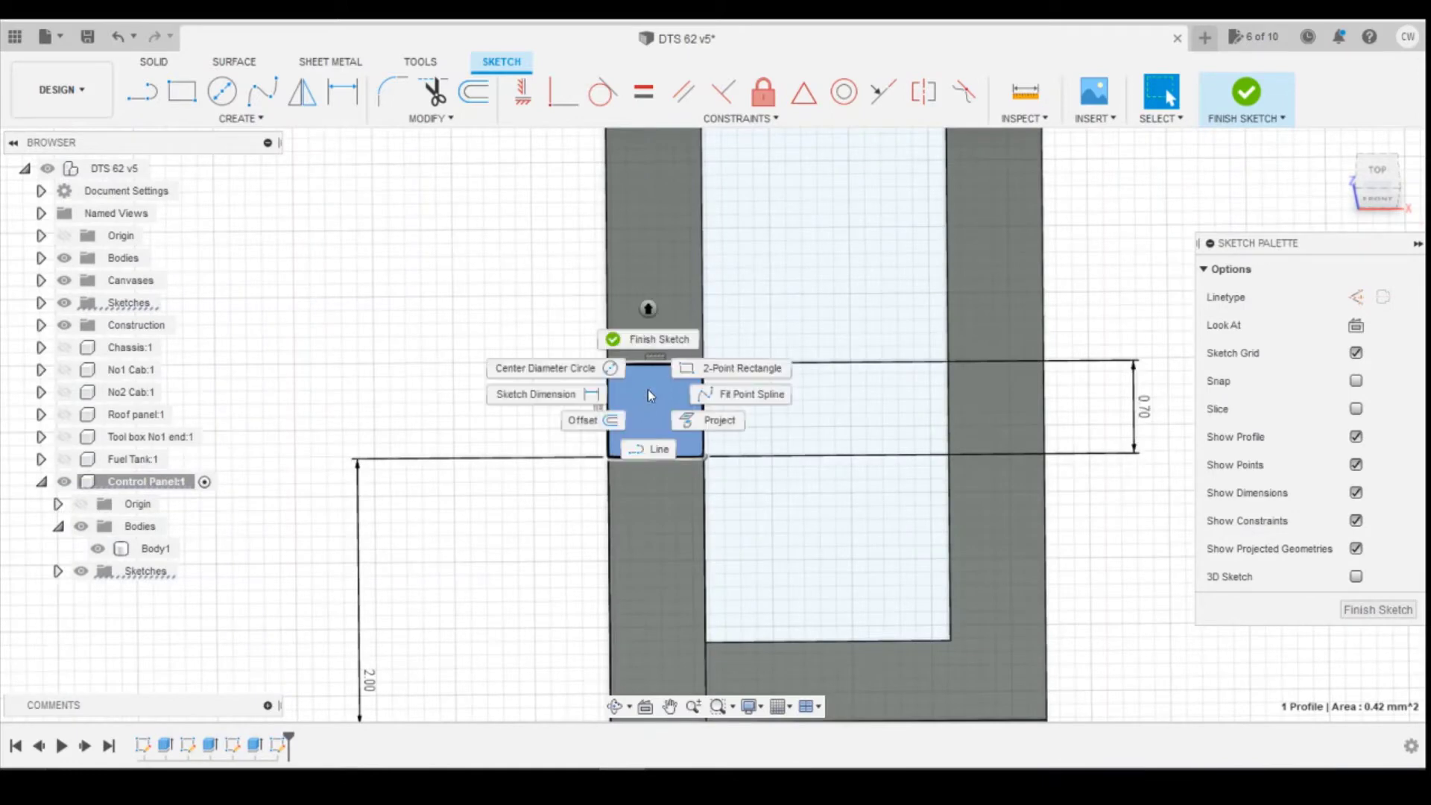
{"action": "left_click", "coordinate": [651, 314]}
{"action": "right_click", "coordinate": [641, 405]}
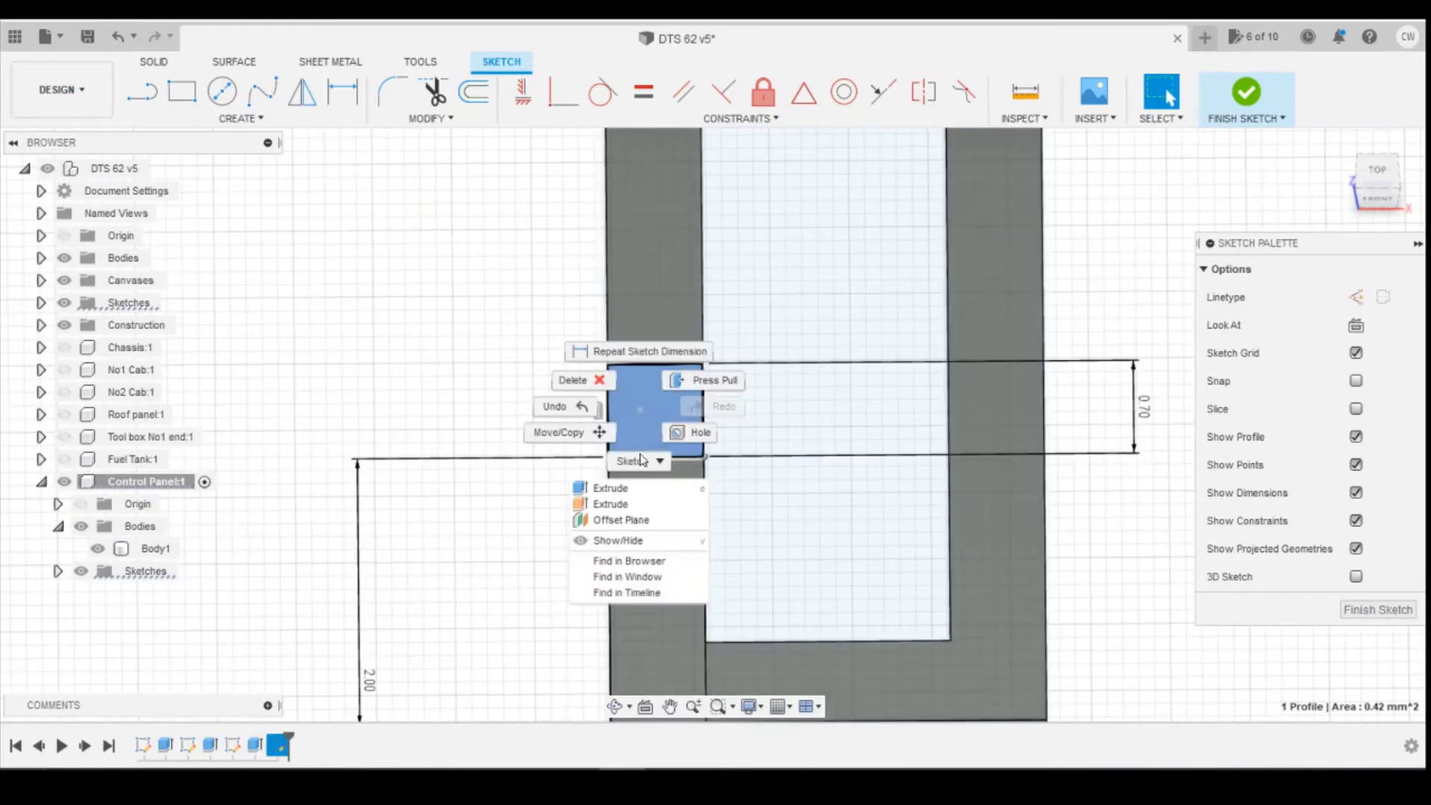
{"action": "left_click", "coordinate": [612, 485]}
{"action": "left_click", "coordinate": [1370, 200]}
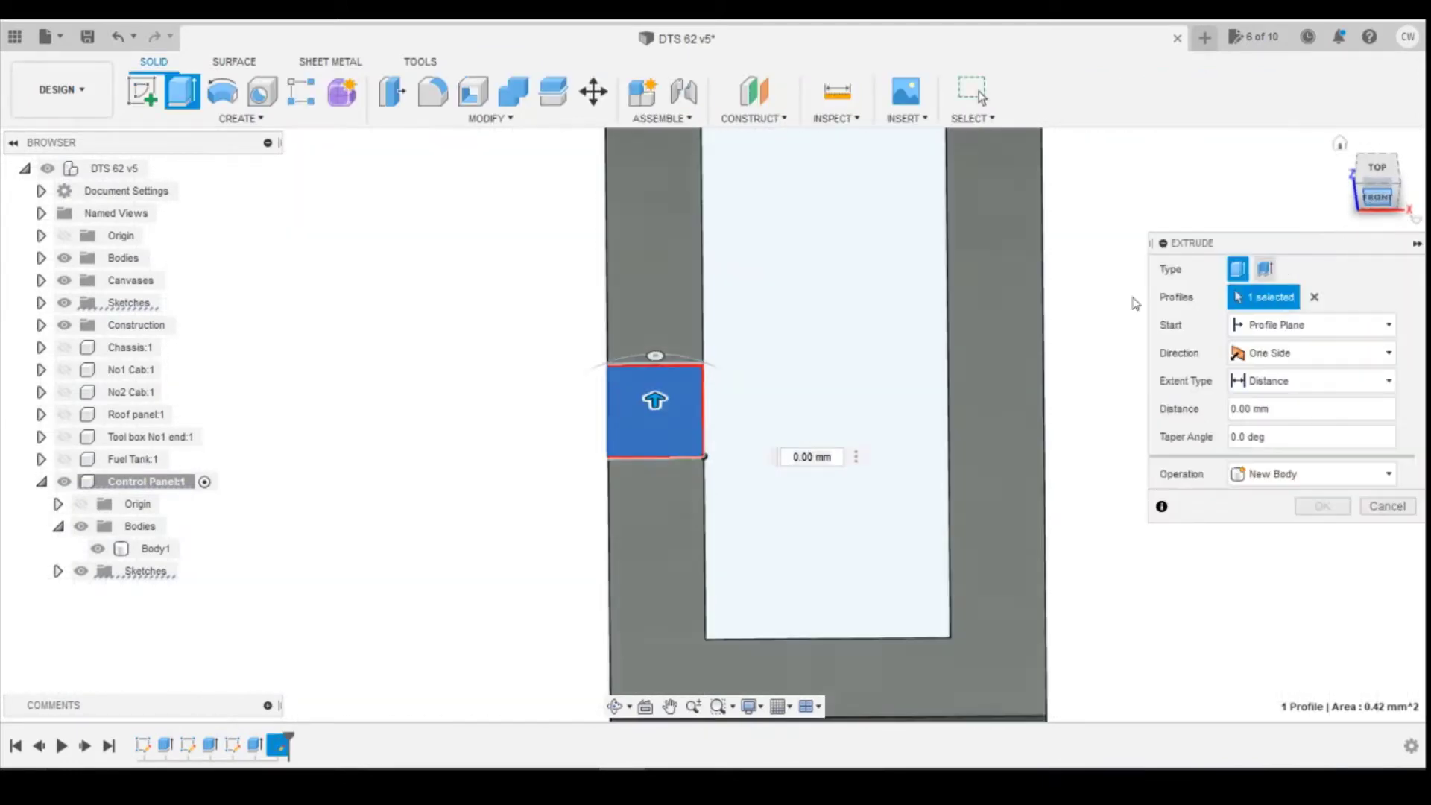
{"action": "scroll", "coordinate": [835, 492], "scroll_direction": "down", "scroll_amount": 4}
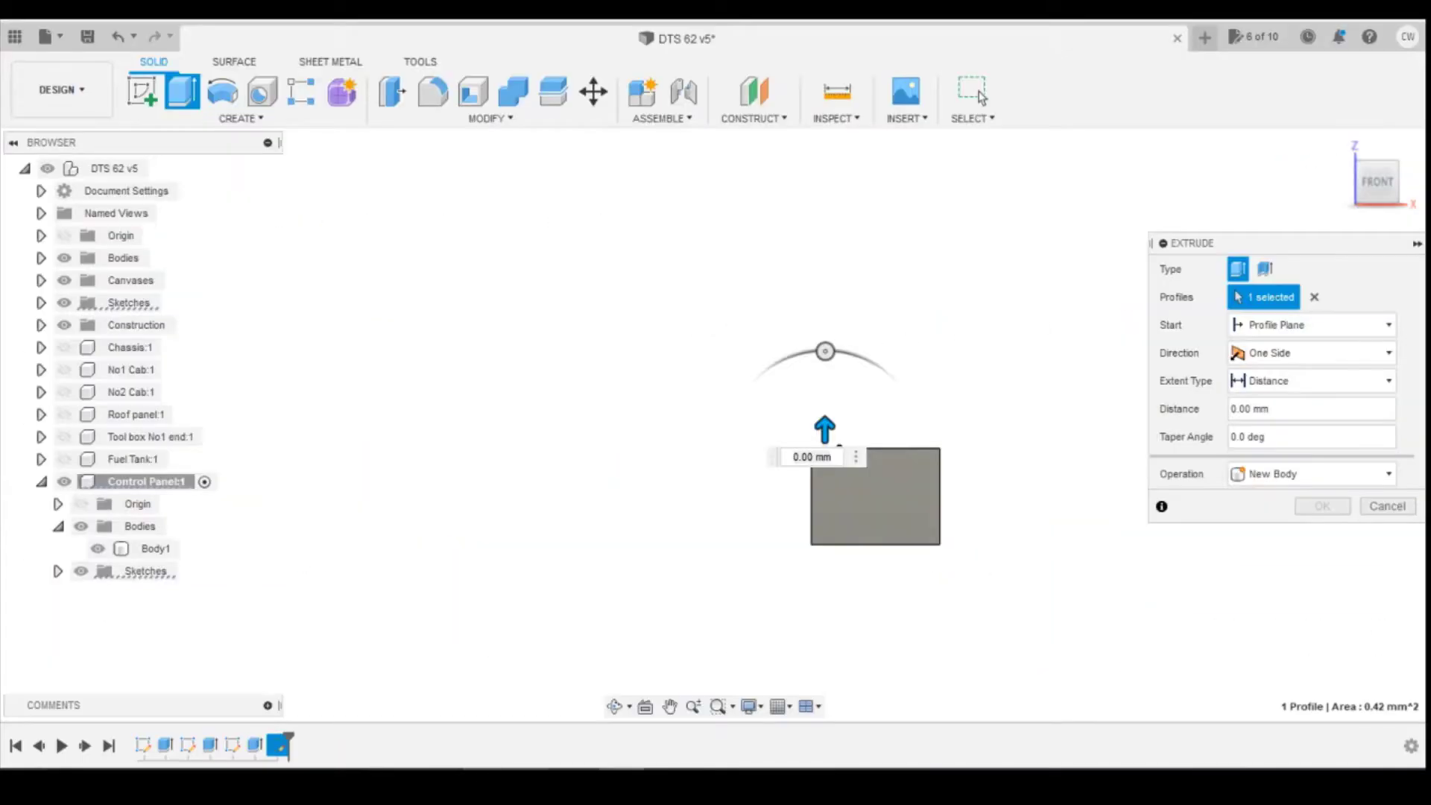
{"action": "left_click", "coordinate": [501, 716]}
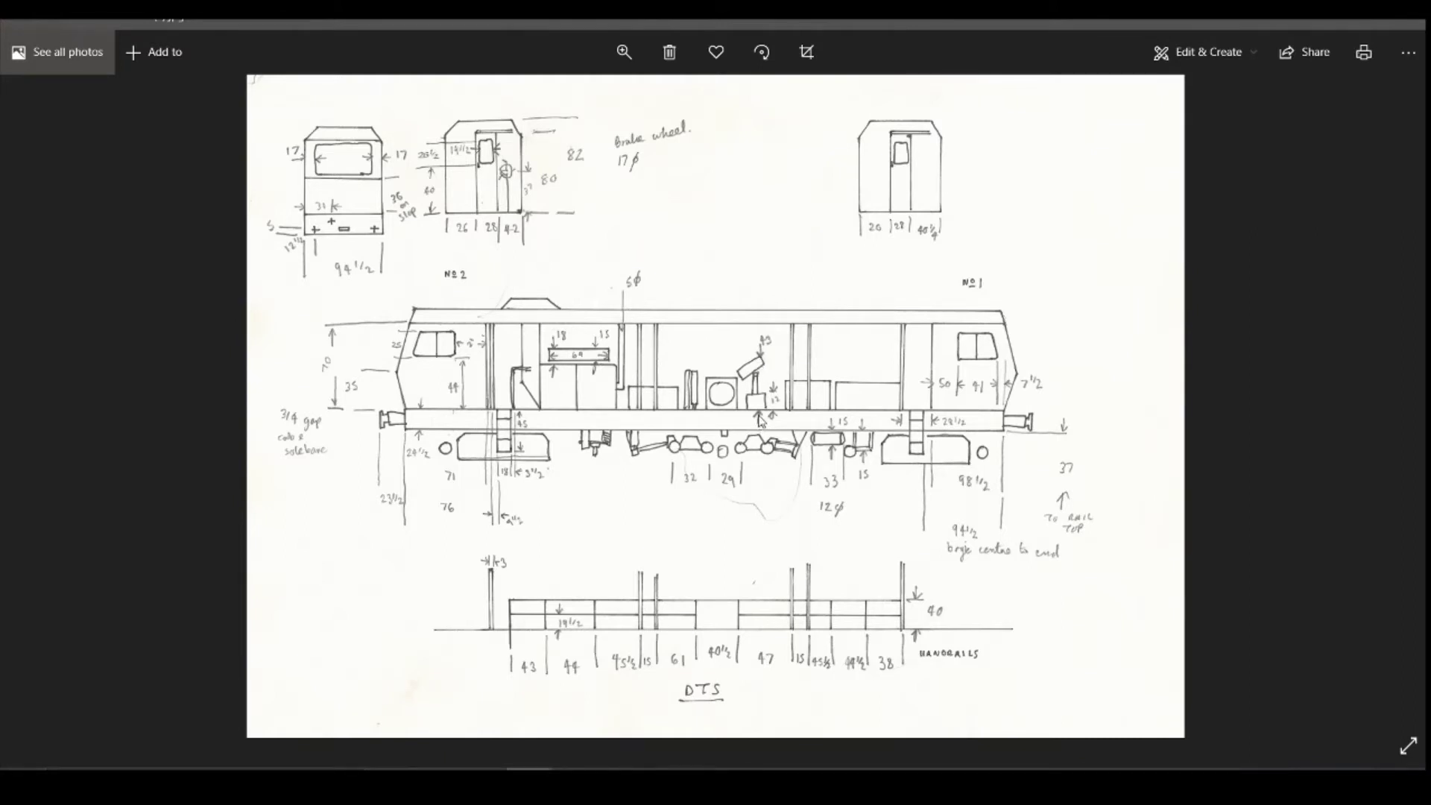
{"action": "left_click", "coordinate": [625, 782]}
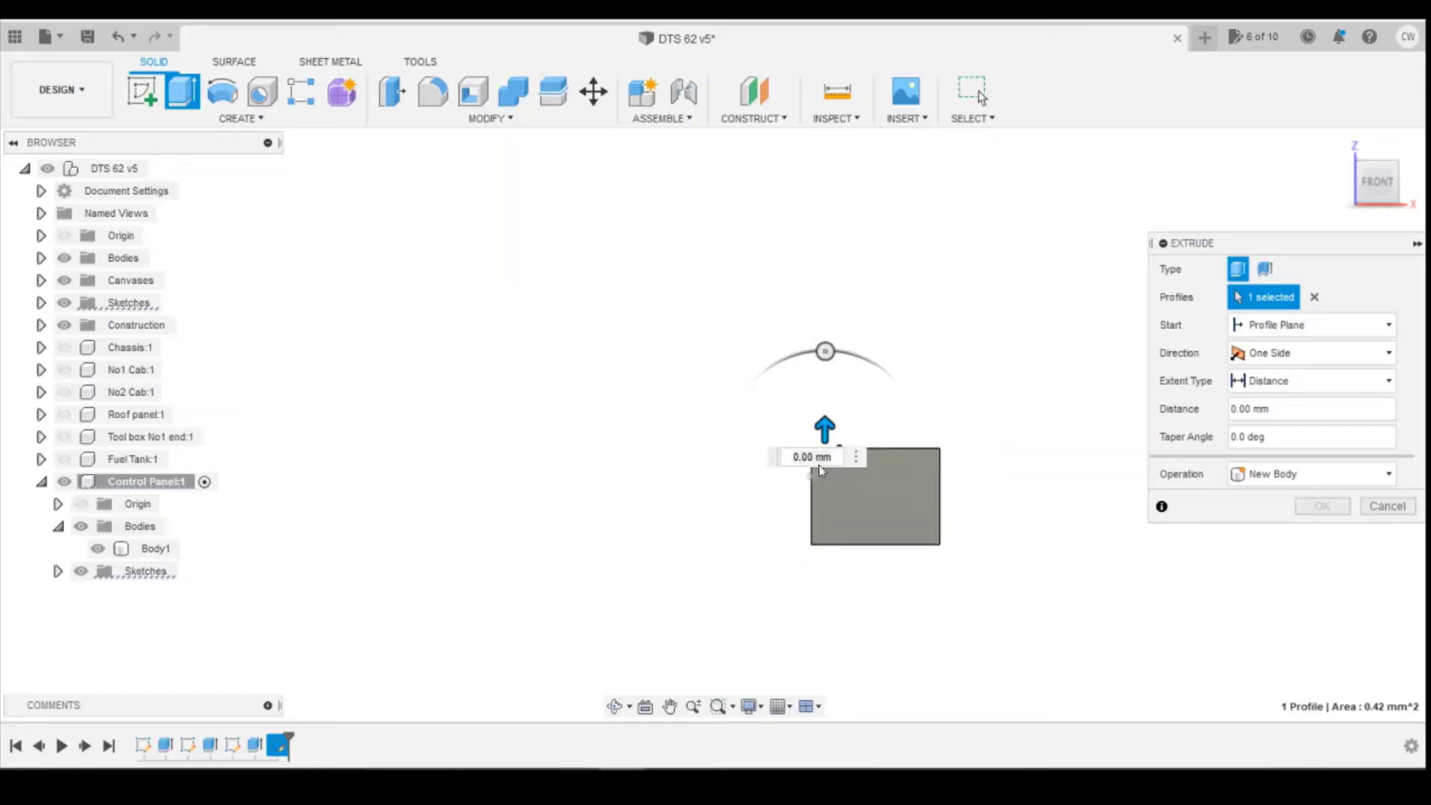
{"action": "left_click_drag", "start_coordinate": [829, 428], "coordinate": [832, 302]}
{"action": "left_click", "coordinate": [1321, 508]}
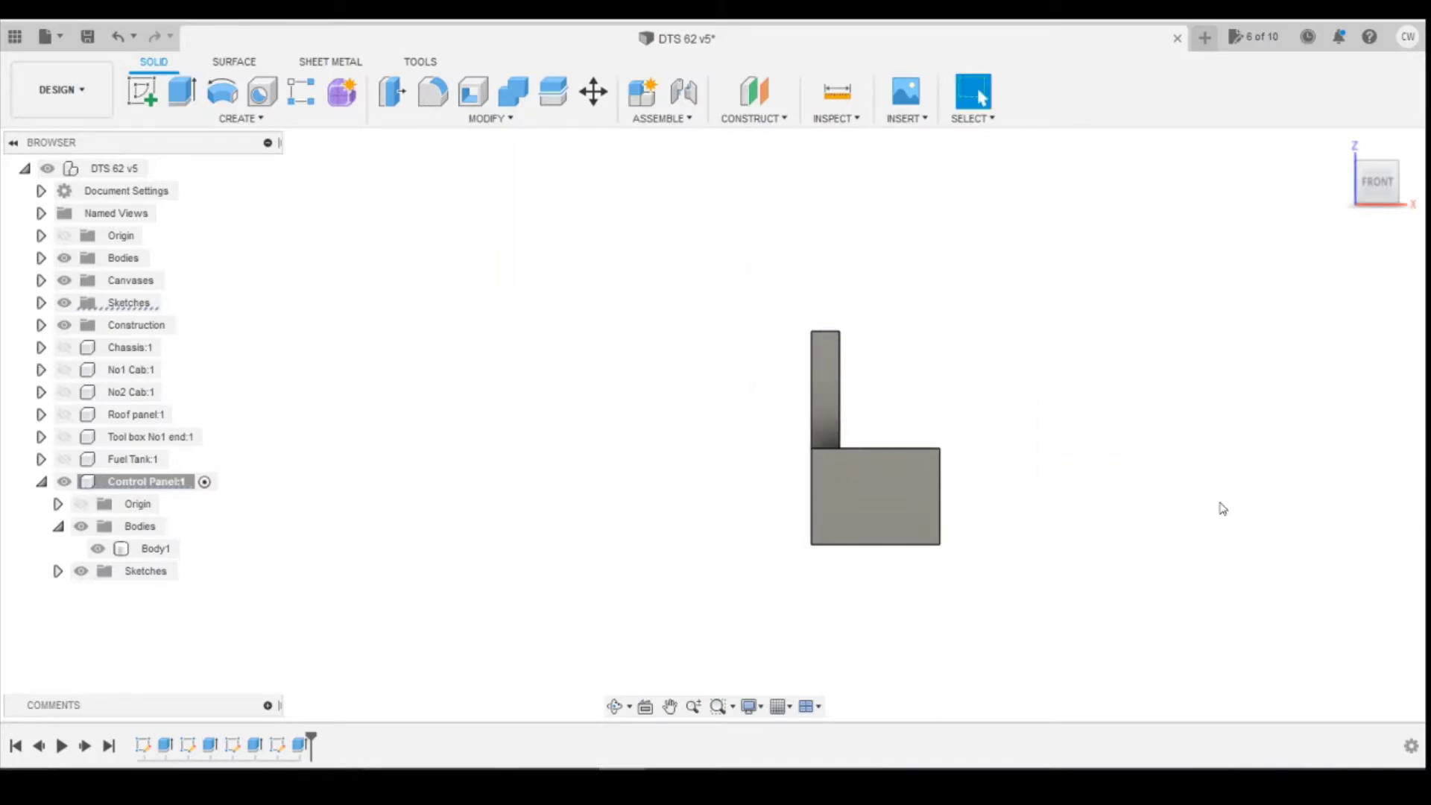
Create a construction plane at an angle of 35 degrees through the post's 0.7 mm top edge on the block's outer side
{"action": "mouse_move", "coordinate": [1385, 181]}
{"action": "left_mouse_down"}
{"action": "mouse_move", "coordinate": [1411, 196]}
{"action": "mouse_move", "coordinate": [1372, 172]}
{"action": "mouse_move", "coordinate": [1381, 186]}
{"action": "left_mouse_up"}
{"action": "left_click", "coordinate": [769, 121]}
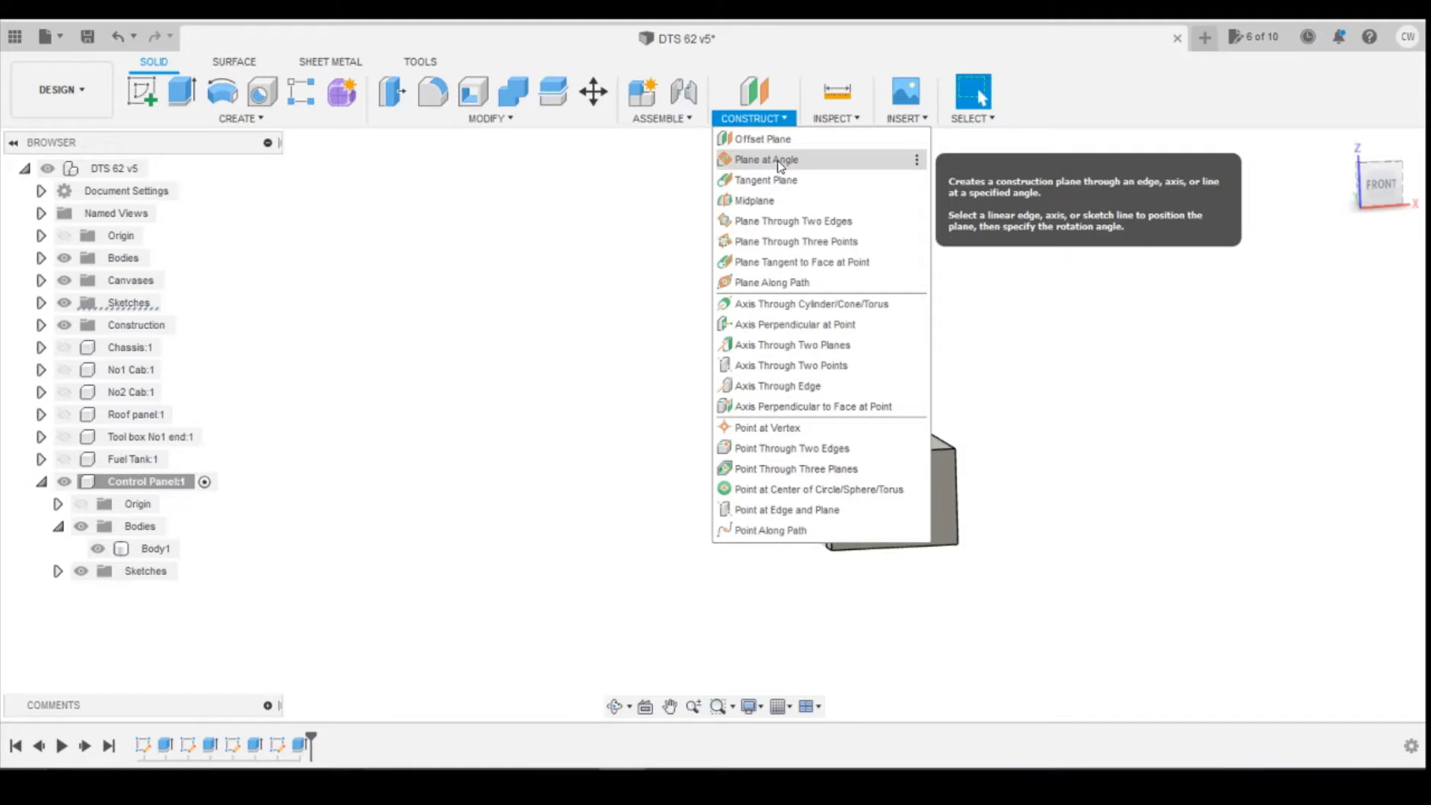
{"action": "left_click", "coordinate": [780, 161]}
{"action": "scroll", "coordinate": [813, 333], "scroll_direction": "up", "scroll_amount": 5}
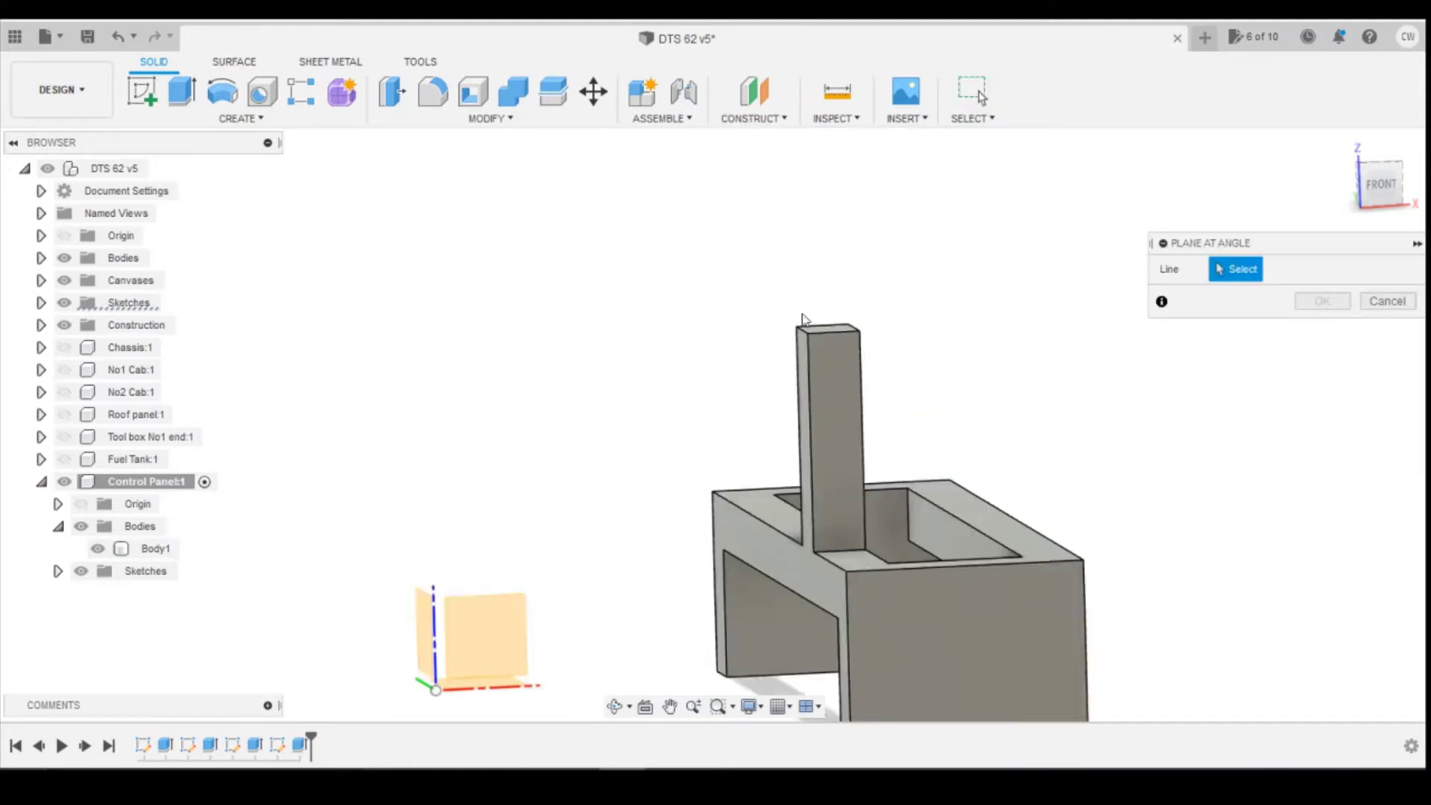
{"action": "left_click", "coordinate": [814, 340]}
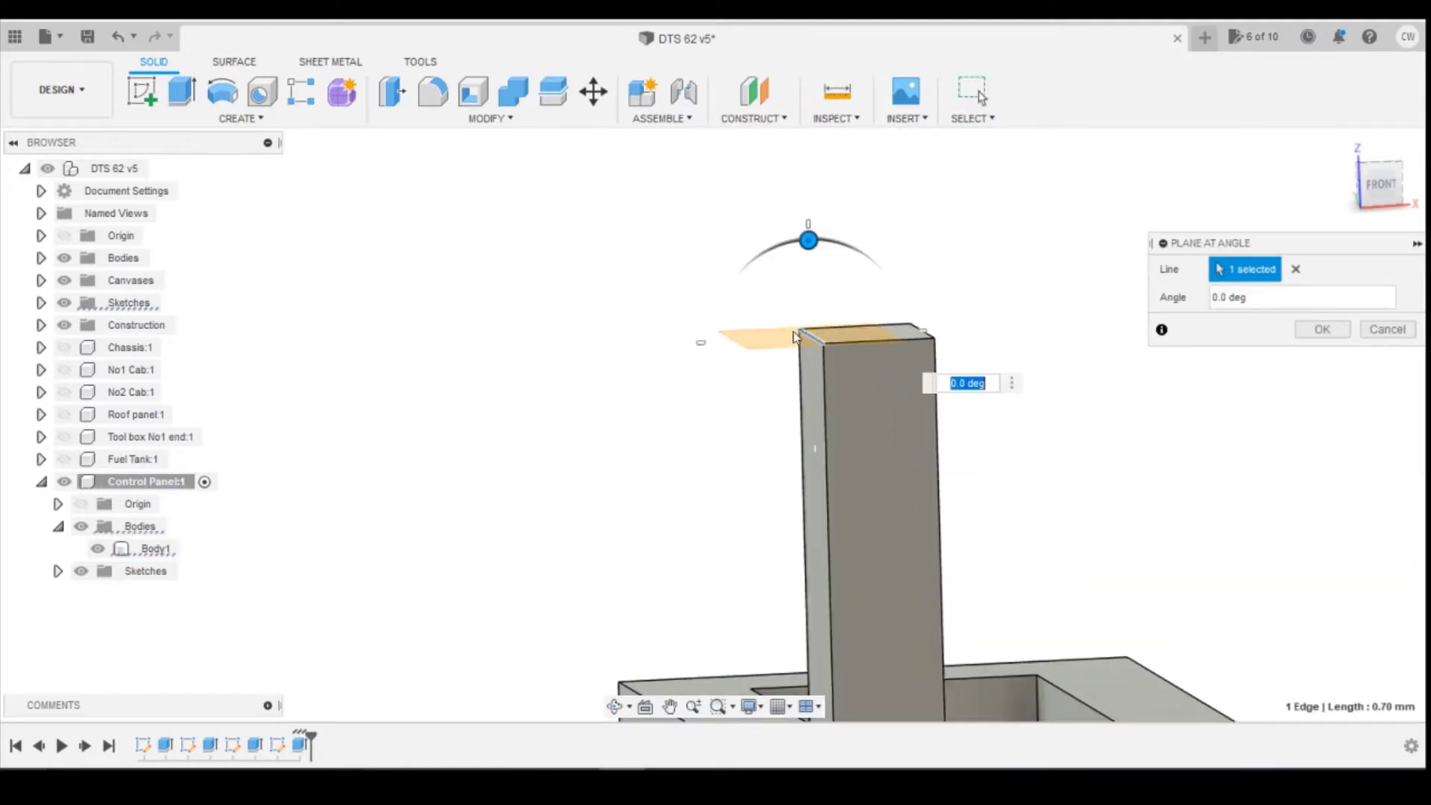
{"action": "left_click", "coordinate": [1393, 185]}
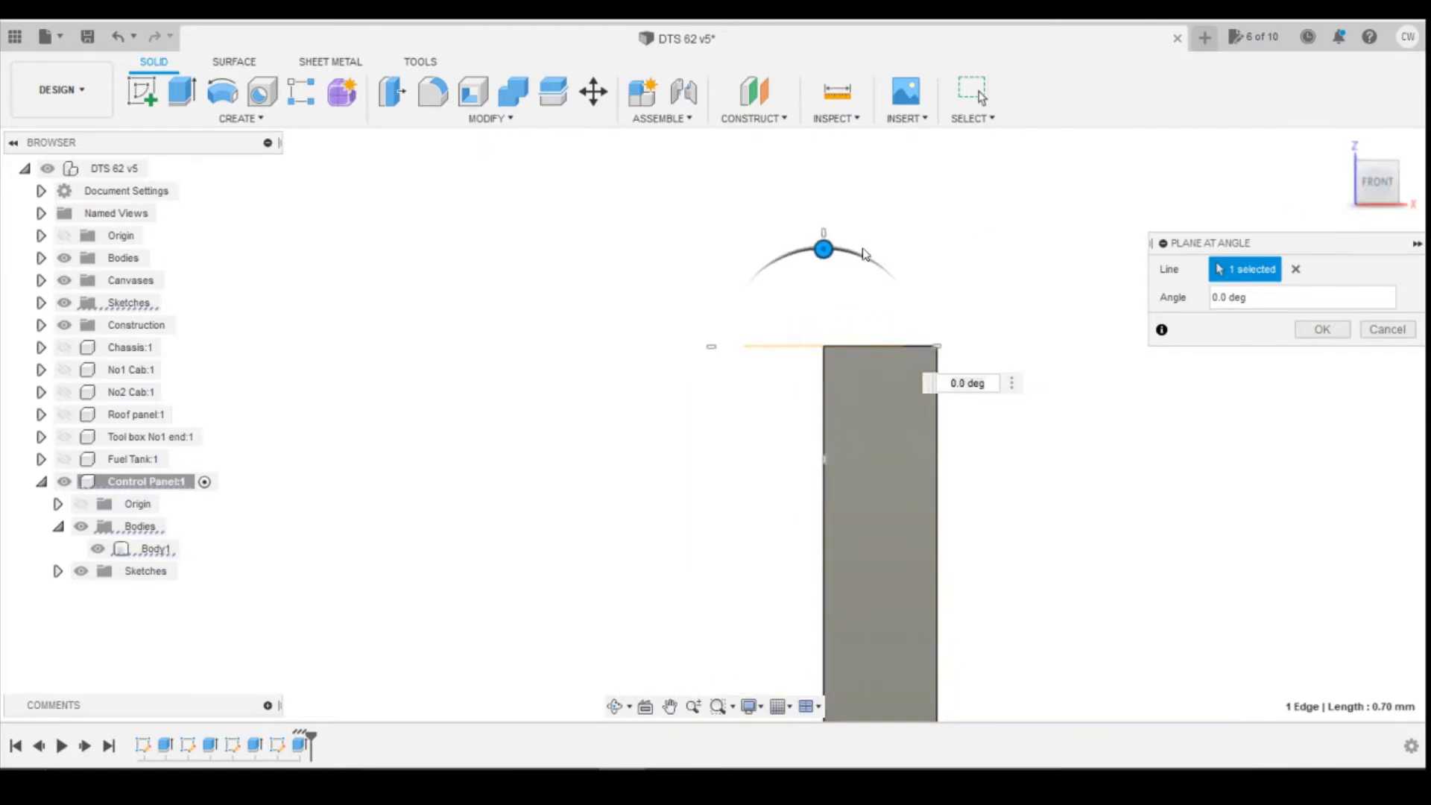
{"action": "left_click_drag", "start_coordinate": [824, 249], "coordinate": [765, 279]}
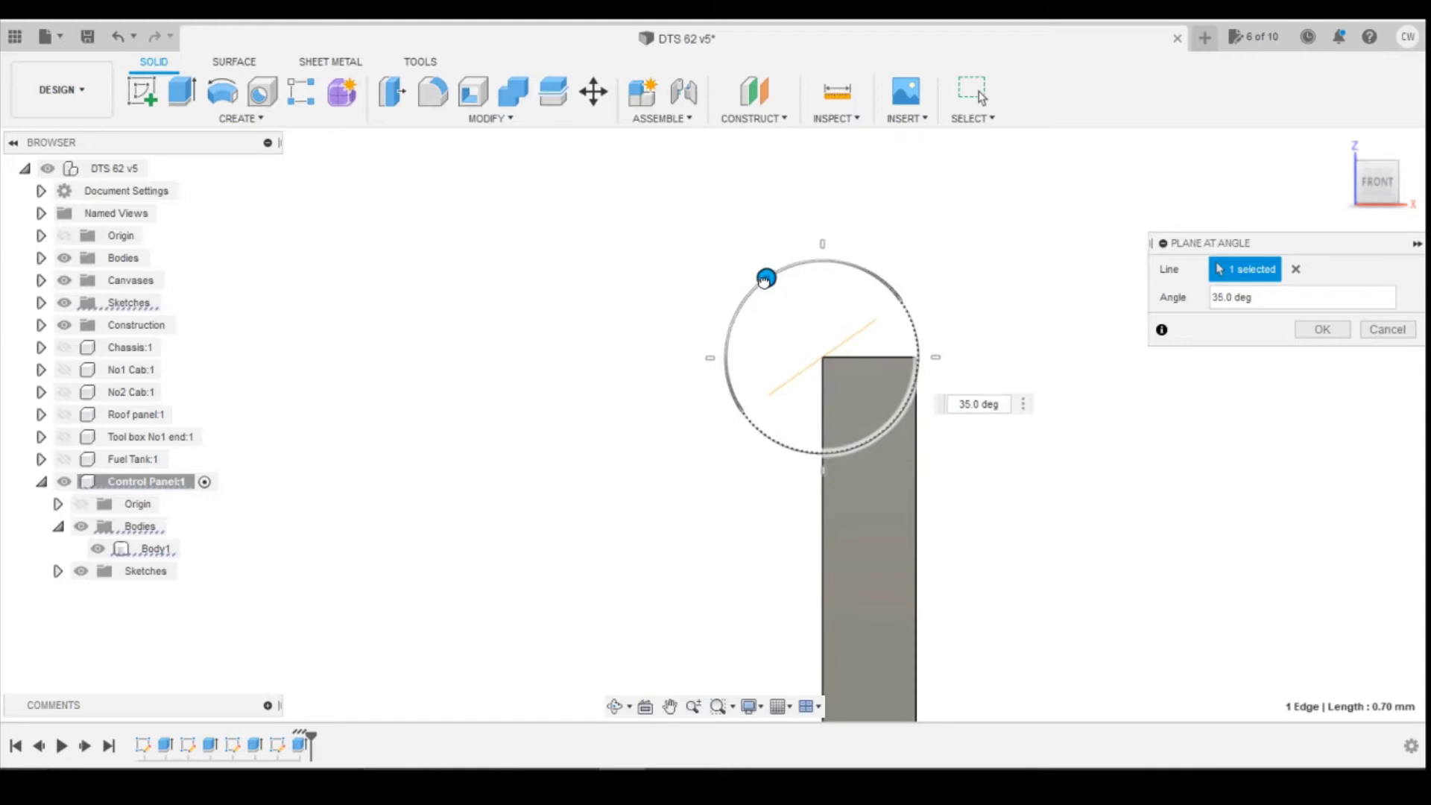
{"action": "scroll", "coordinate": [799, 415], "scroll_direction": "down", "scroll_amount": 3}
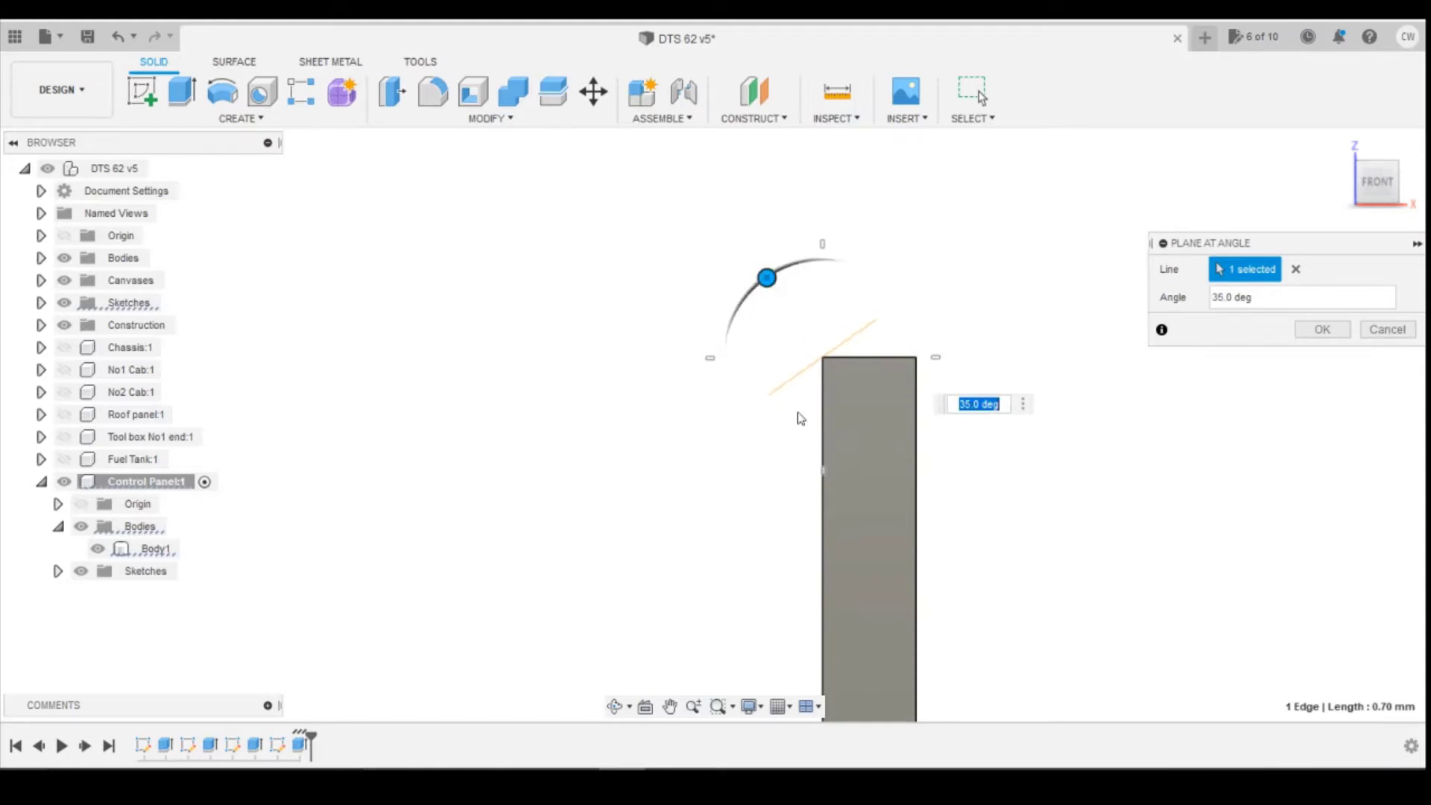
{"action": "scroll", "coordinate": [821, 473], "scroll_direction": "down", "scroll_amount": 2}
{"action": "left_click", "coordinate": [1322, 329]}
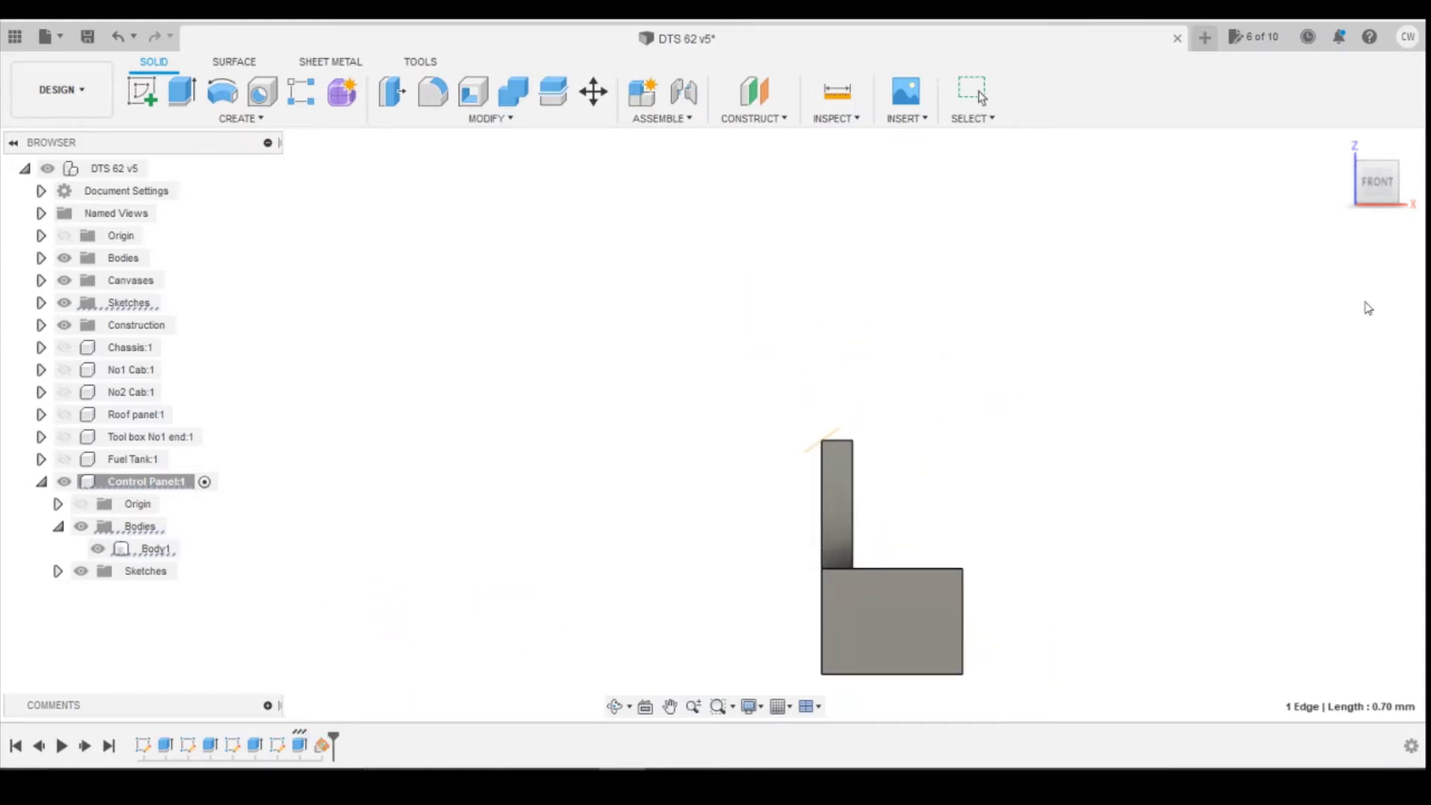
Start a sketch on the angled construction plane at the top of the post
{"action": "left_click_drag", "start_coordinate": [1374, 189], "coordinate": [1409, 223]}
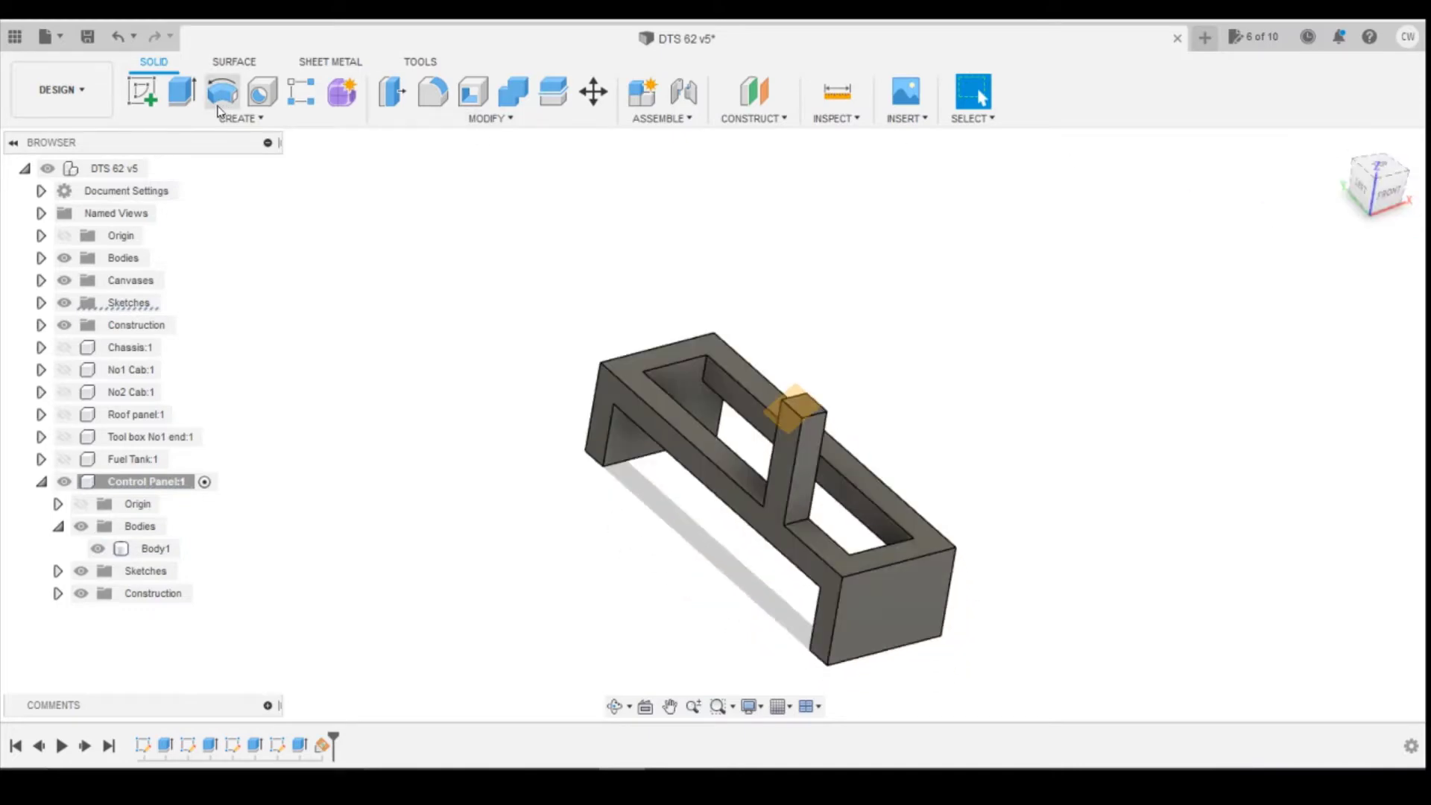
{"action": "left_click", "coordinate": [141, 107]}
{"action": "left_click", "coordinate": [811, 406]}
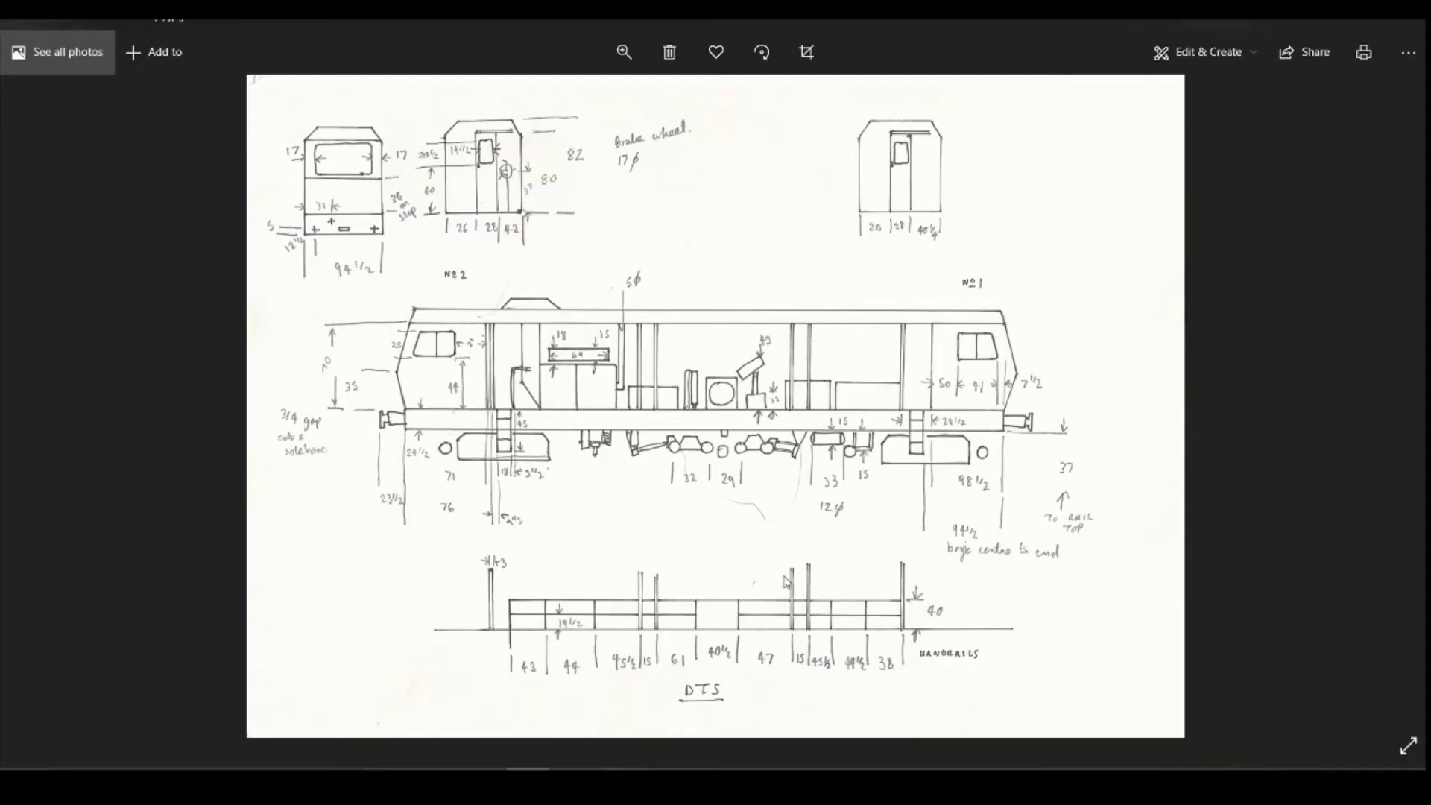
Examine the DTS measurement drawings and the DR72212 Ash HRD 31-05-08 (24) PW.JPG photo in Photos for the panel's size and position, and return to Fusion 360
{"action": "key", "text": "Right"}
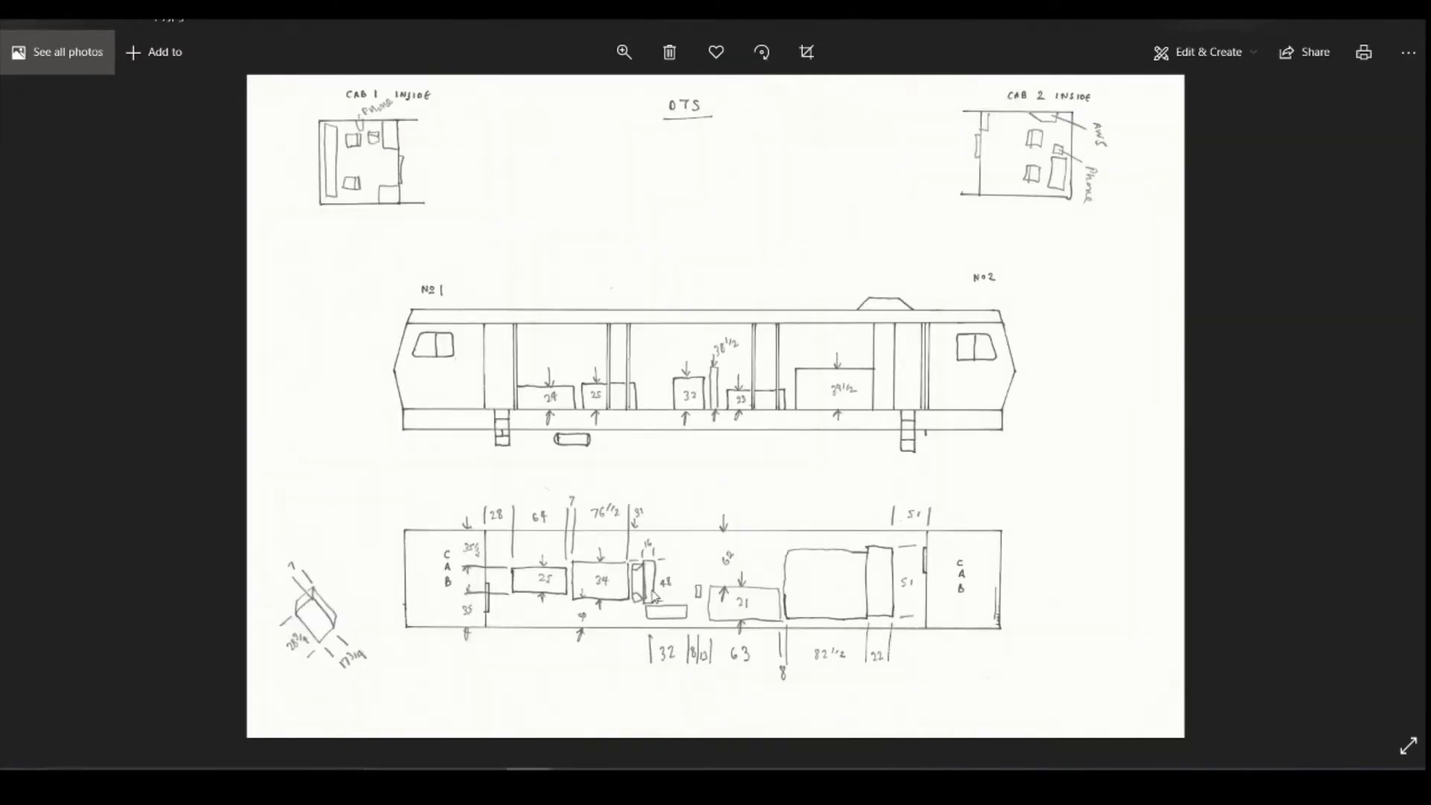
{"action": "key", "text": "Left"}
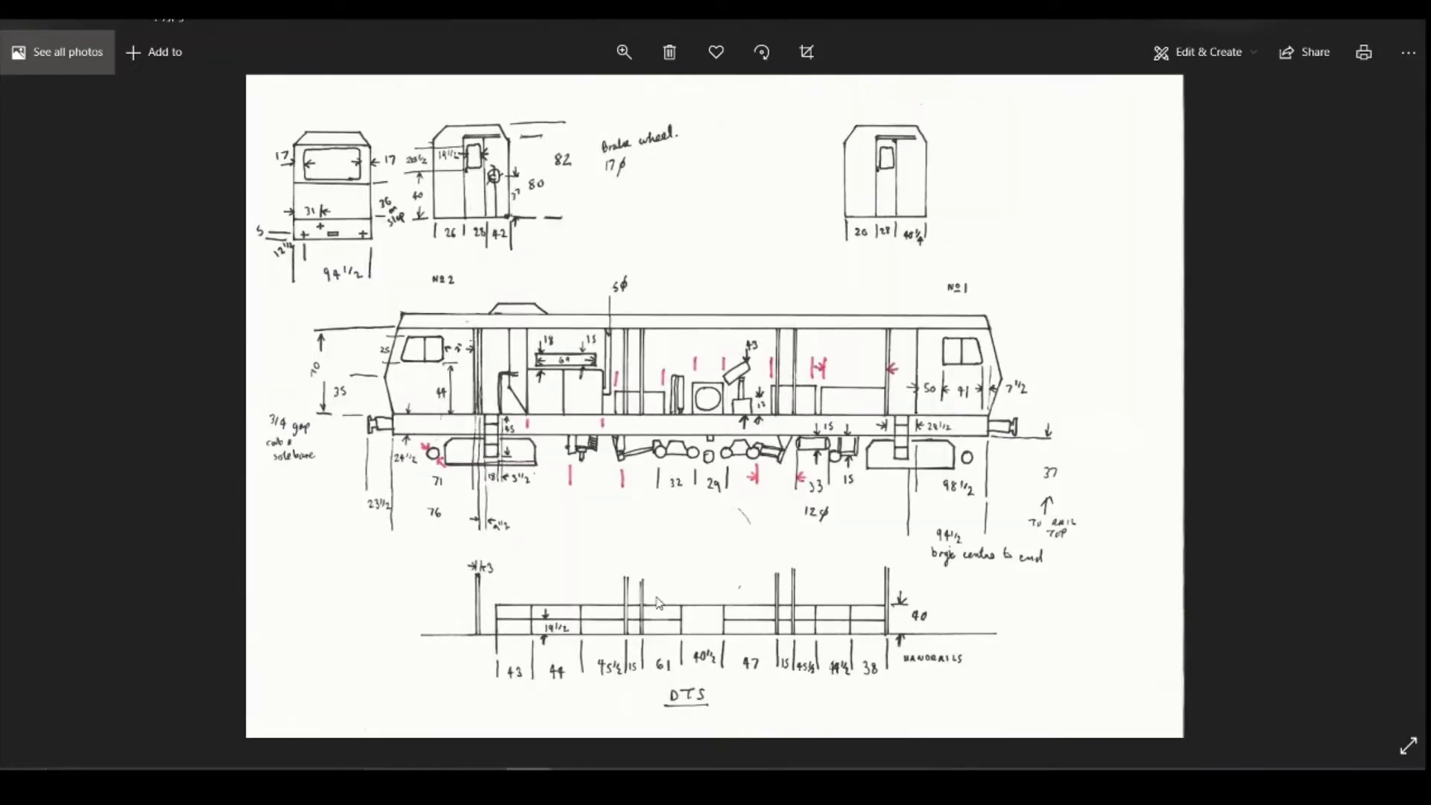
{"action": "key", "text": "Right"}
{"action": "key", "text": "Left"}
{"action": "key", "text": "Right"}
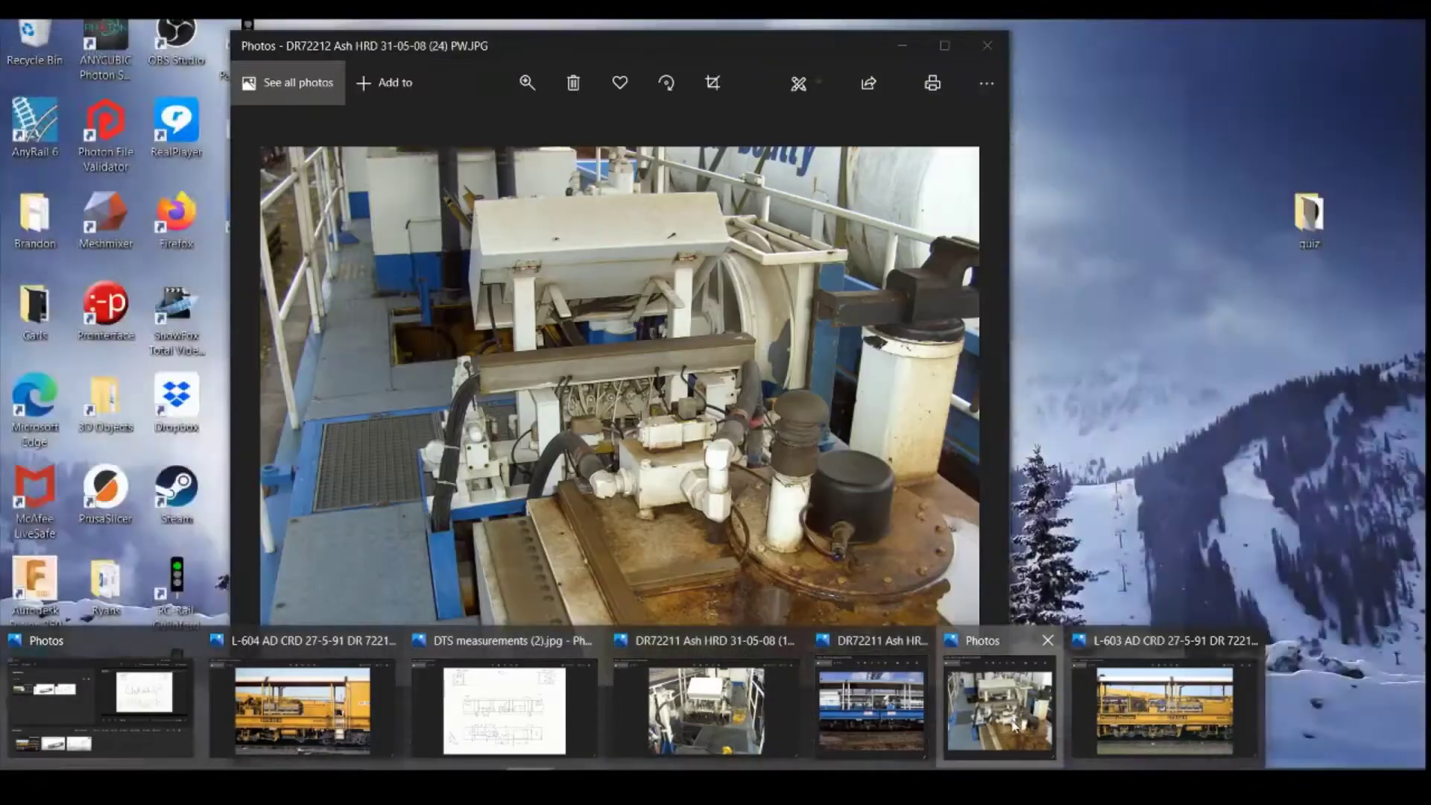
{"action": "left_click", "coordinate": [709, 708]}
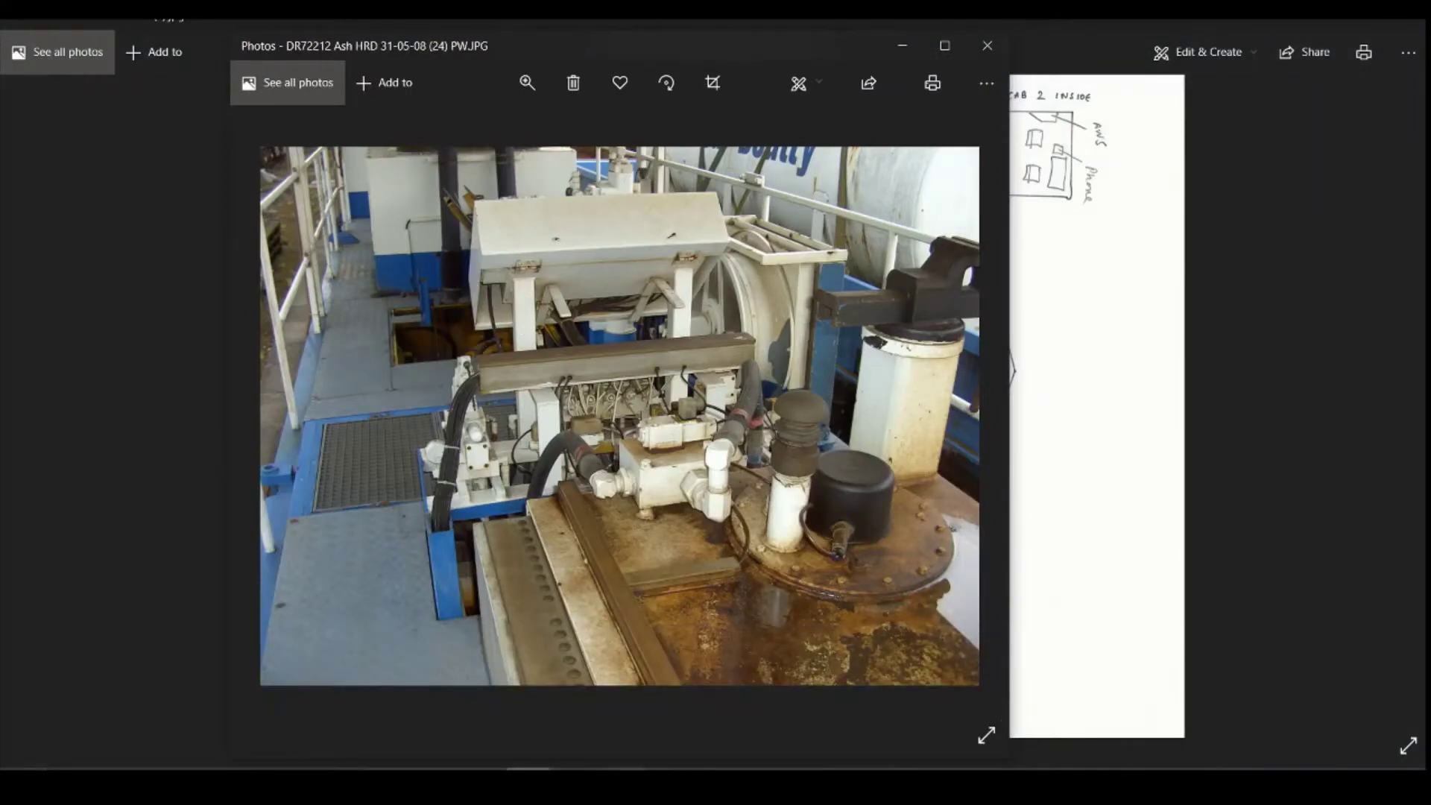
{"action": "mouse_move", "coordinate": [622, 783]}
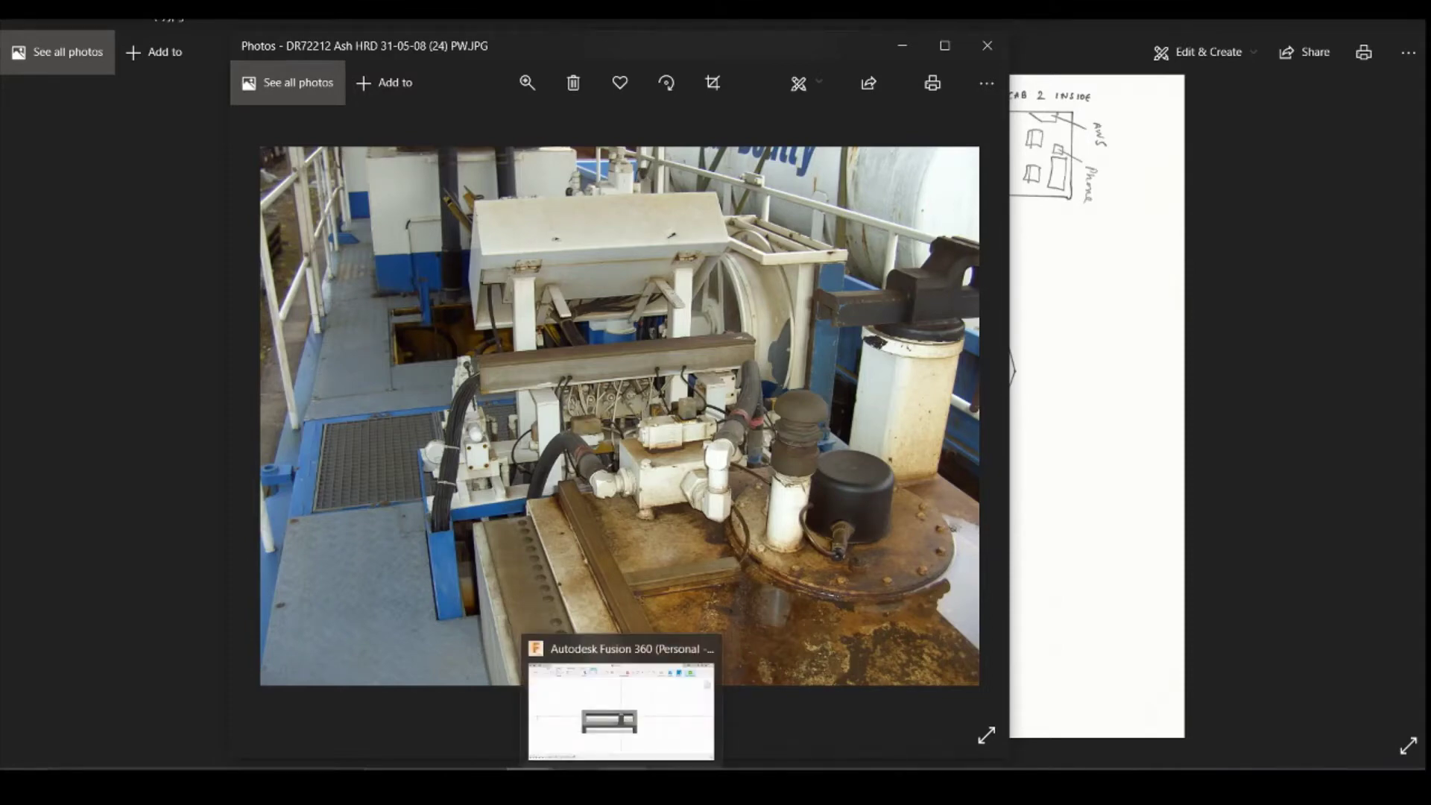
{"action": "left_click", "coordinate": [622, 712]}
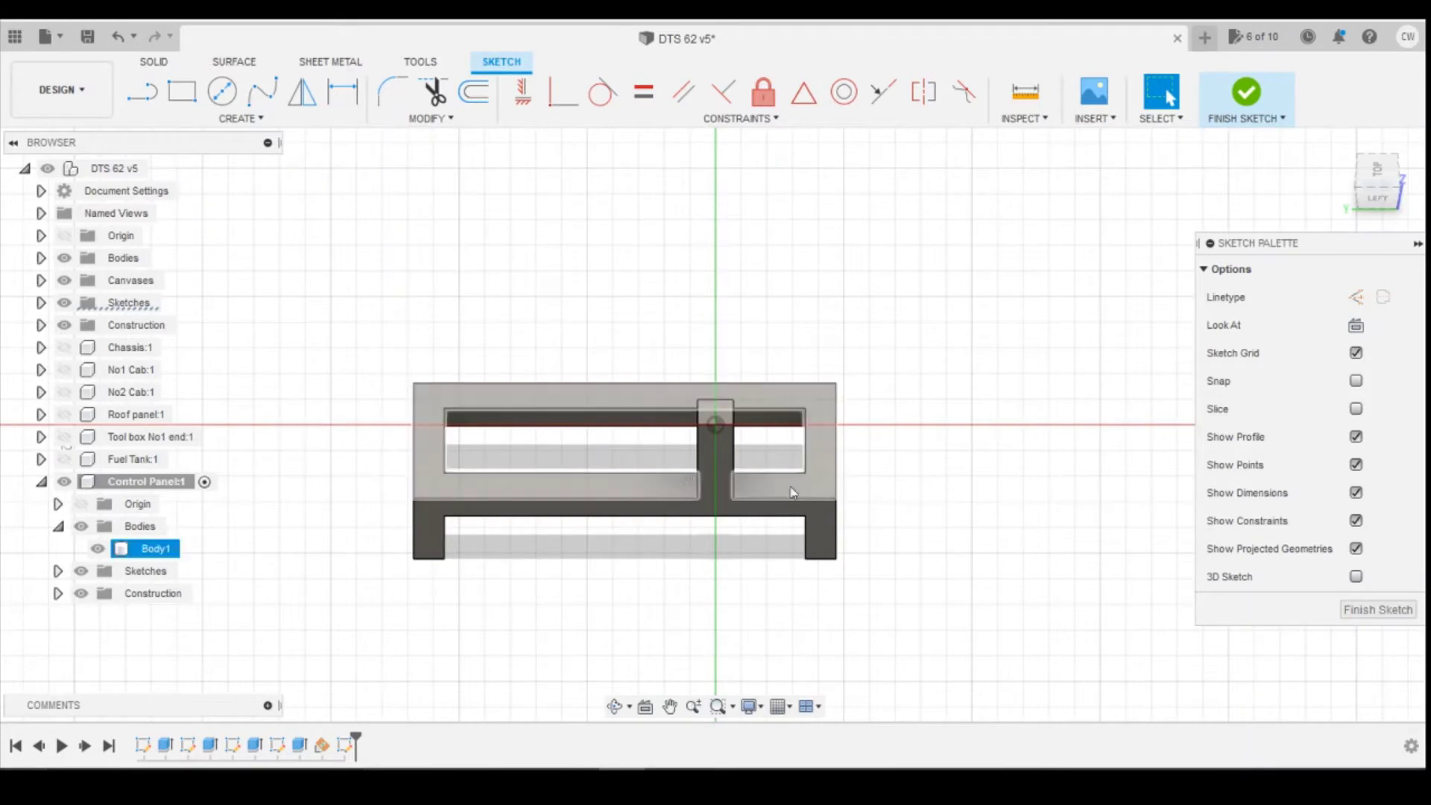
Sketch a rectangle about 6.5 mm long on the angled plane, extending past both sides of the post
{"action": "left_click", "coordinate": [182, 91]}
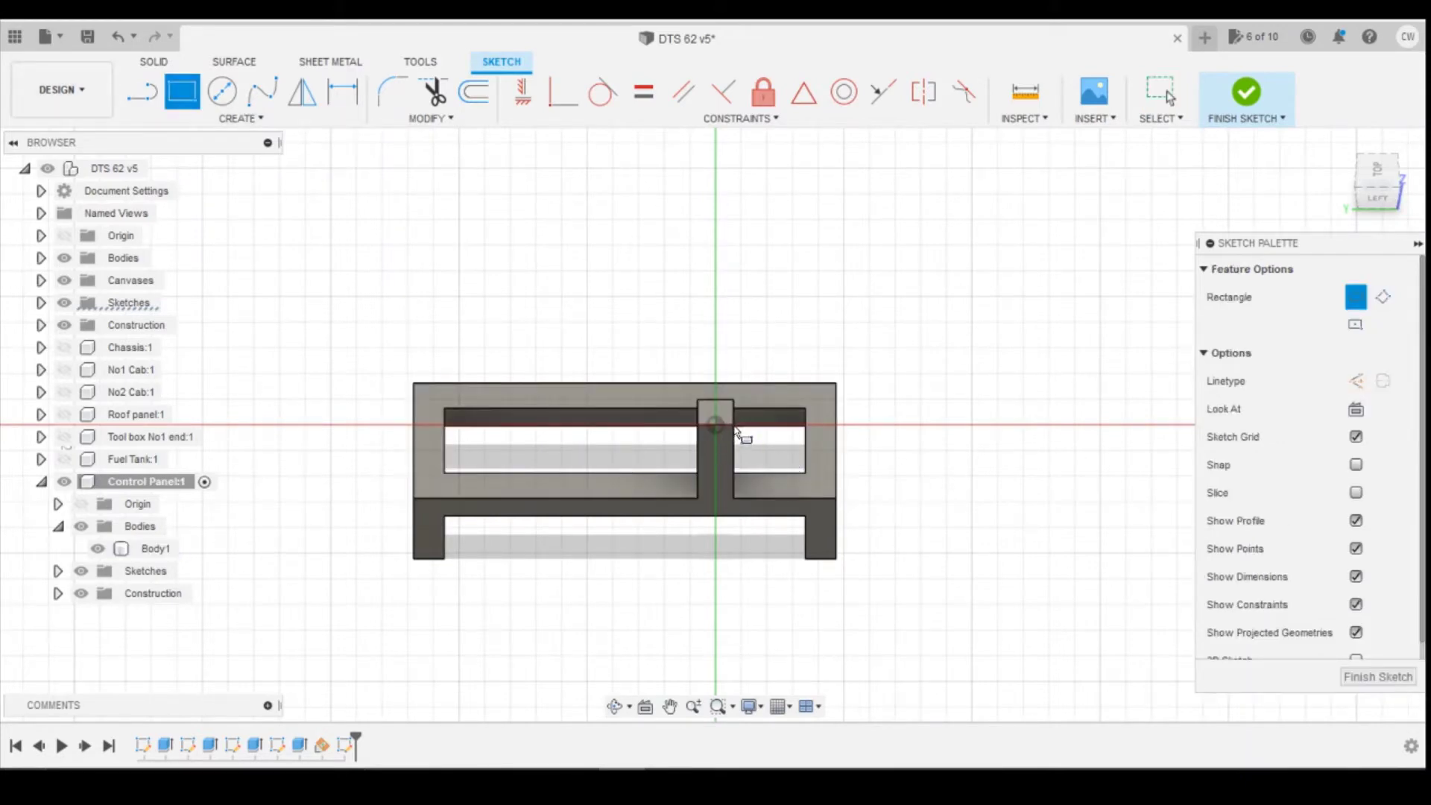
{"action": "left_click", "coordinate": [794, 475]}
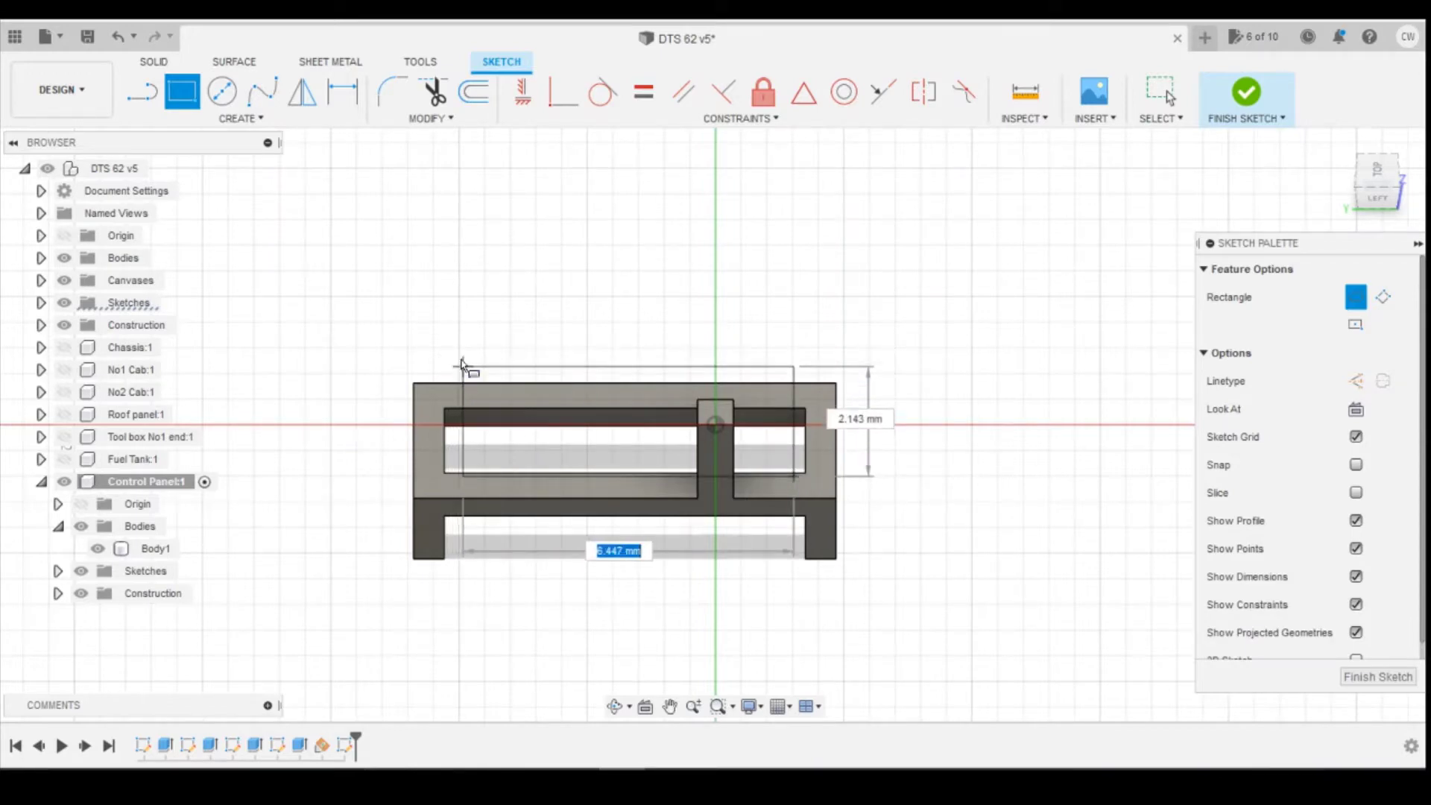
{"action": "left_click", "coordinate": [456, 344]}
Dimension the rectangle's short side nearer the post at 1 mm beyond the post's adjacent side
{"action": "key", "text": "d"}
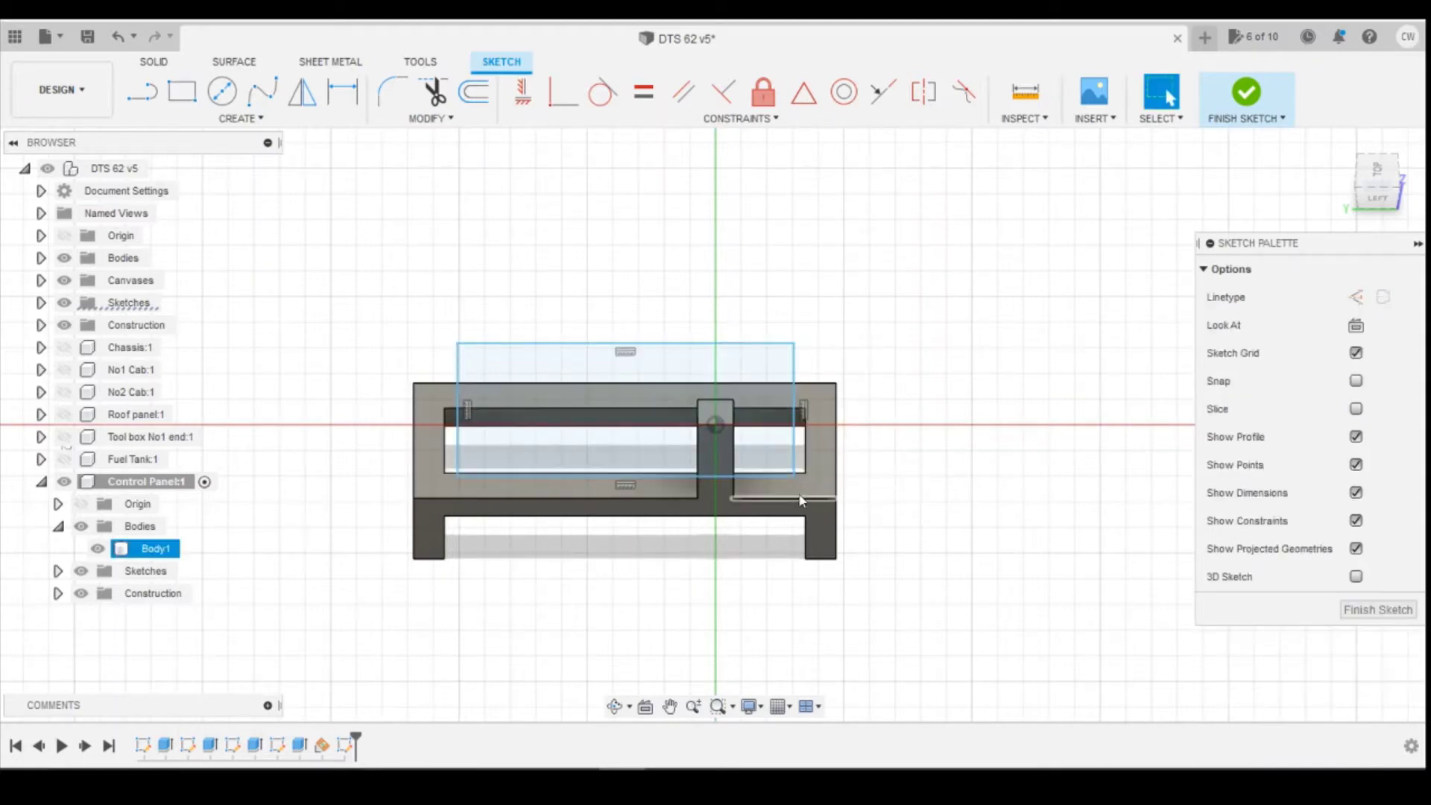
{"action": "left_click", "coordinate": [794, 476]}
{"action": "left_click", "coordinate": [733, 498]}
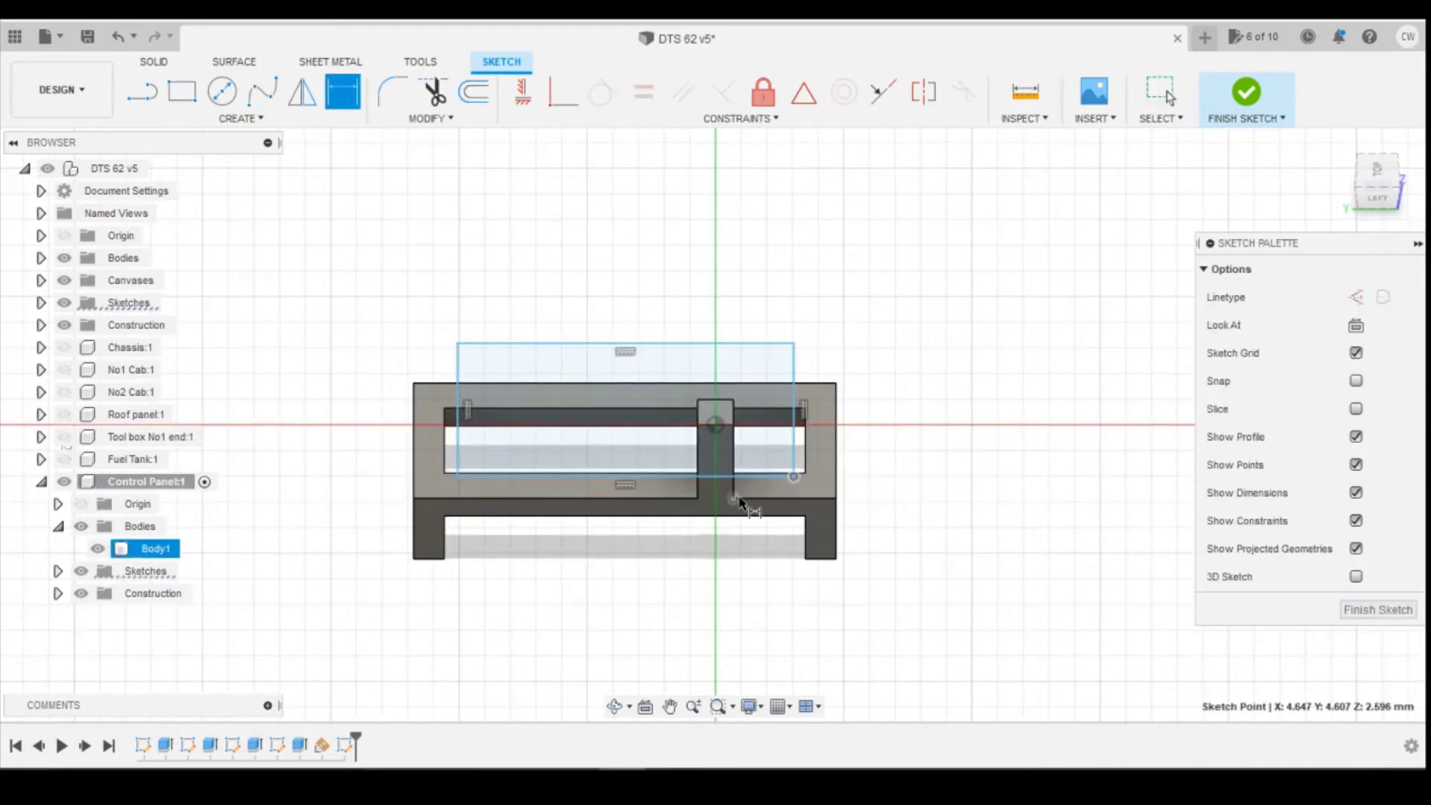
{"action": "left_click", "coordinate": [760, 557]}
{"action": "type", "text": "1"}
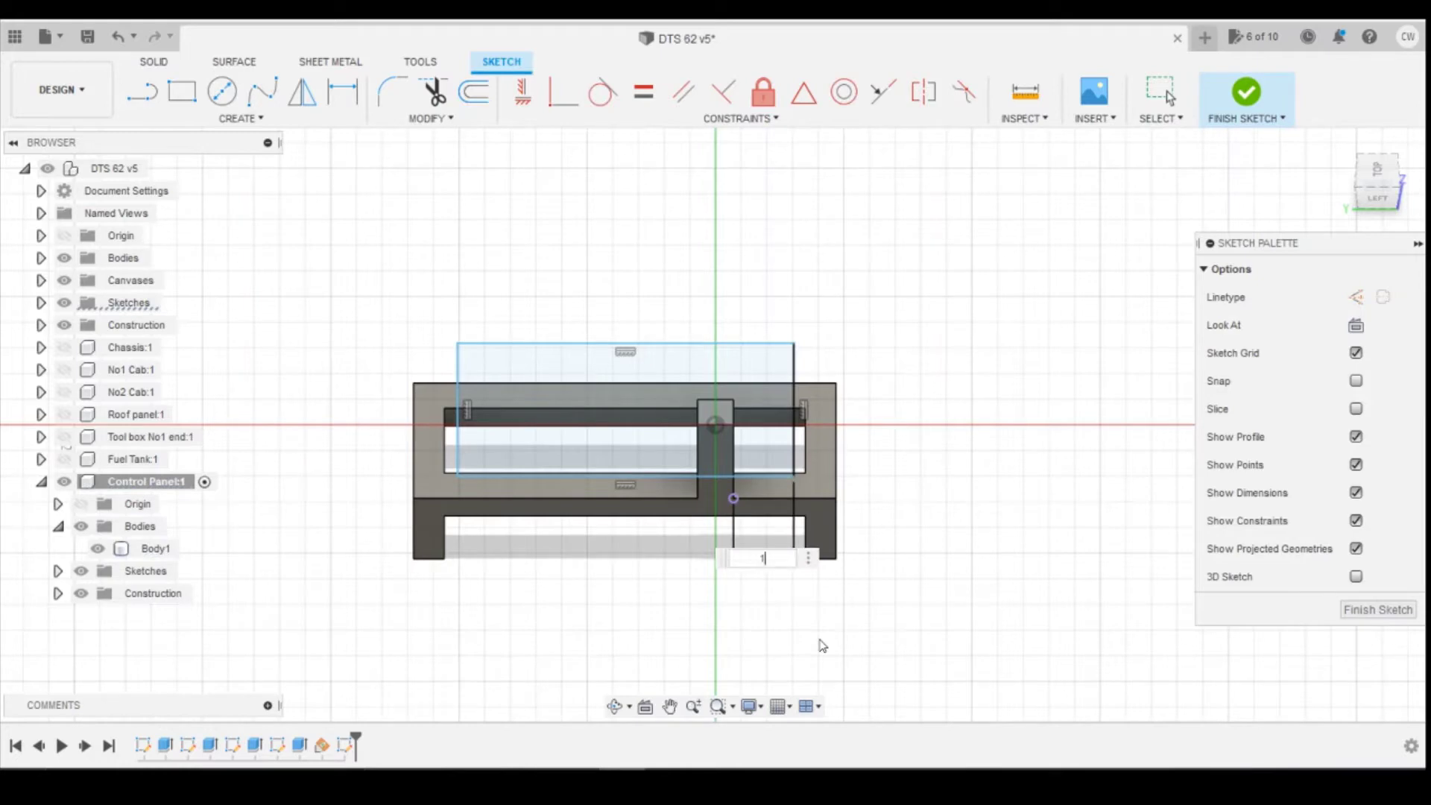
{"action": "key", "text": "Return"}
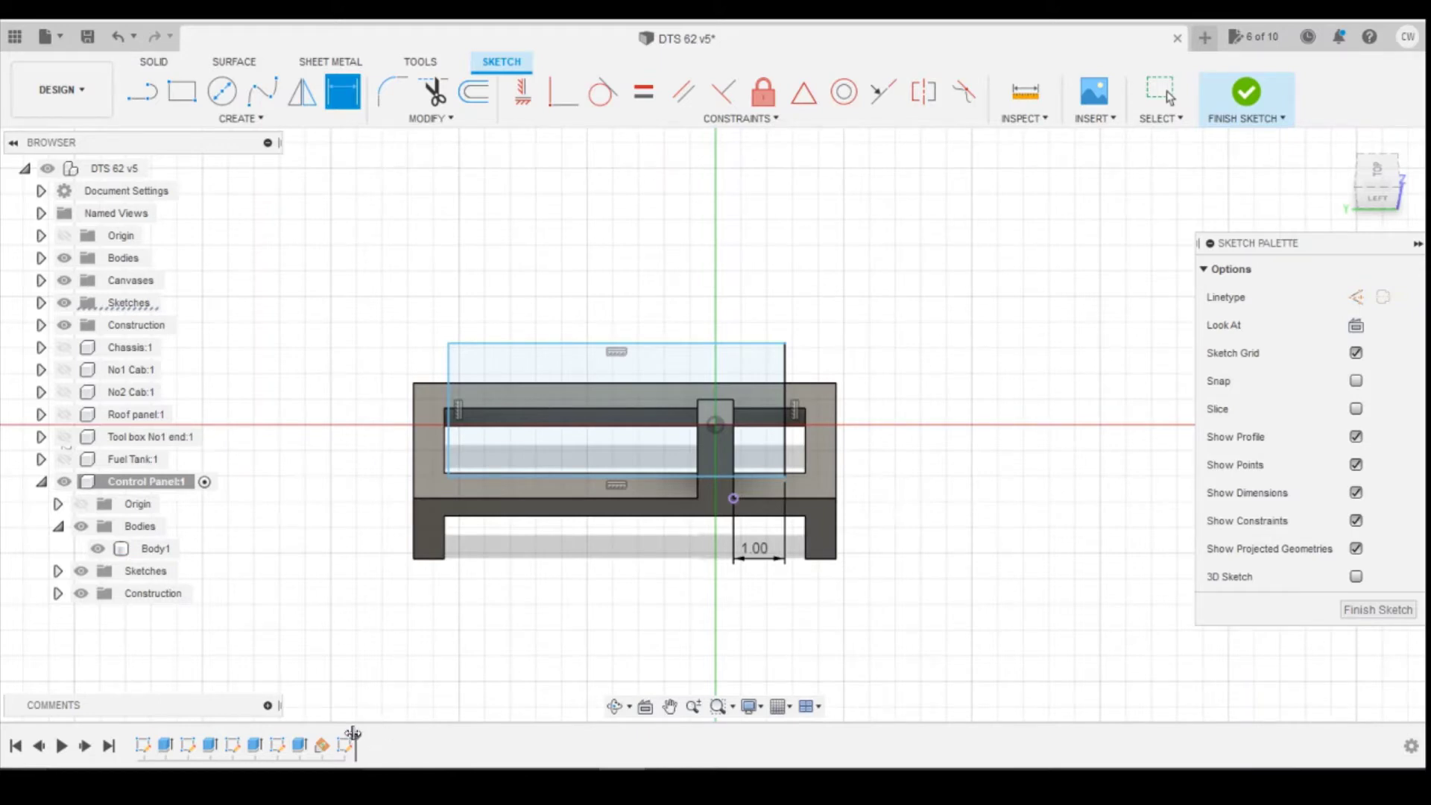
Roll the timeline back to before the angled plane and start a feature mirror with the post's extrusion as the object
{"action": "left_click_drag", "start_coordinate": [353, 734], "coordinate": [310, 736]}
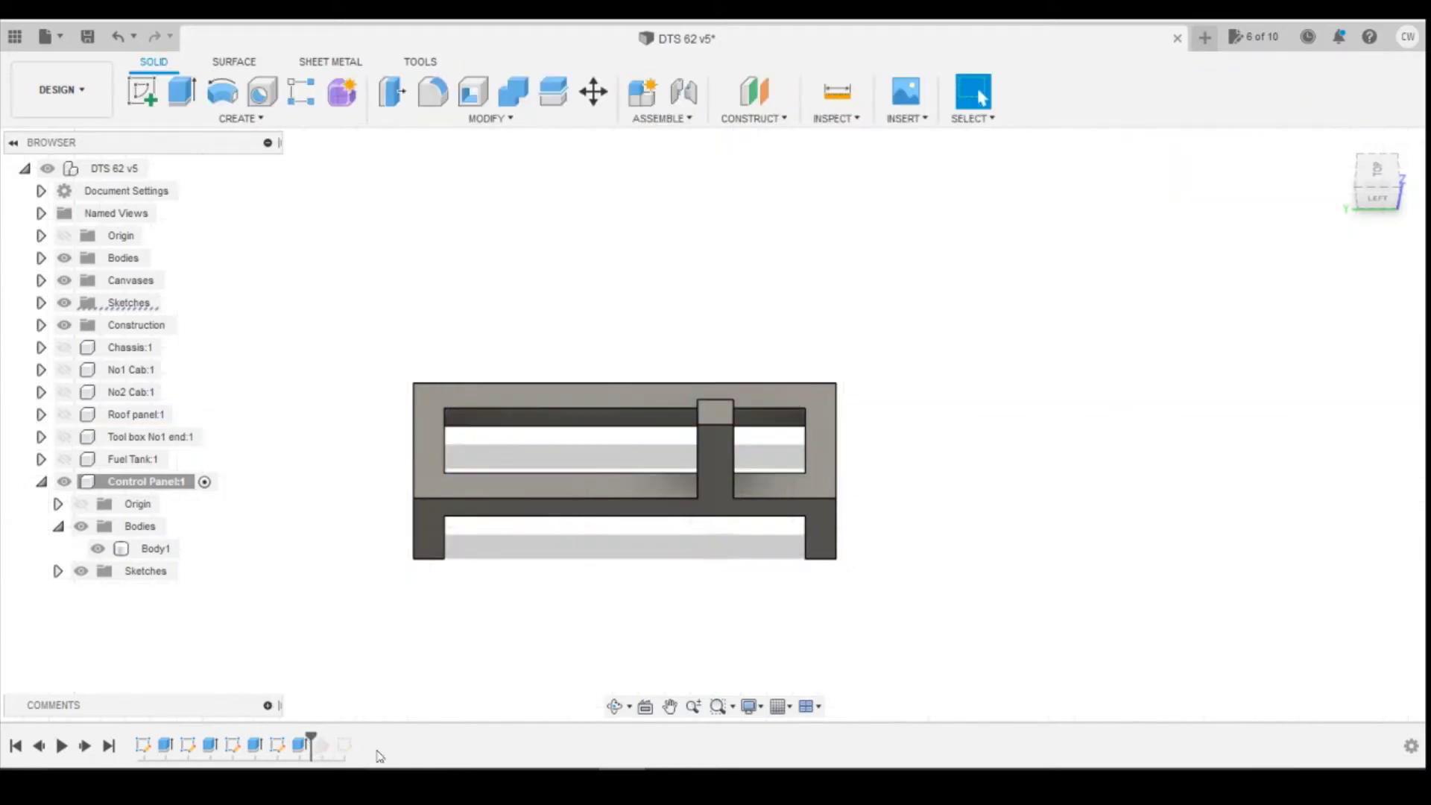
{"action": "left_click", "coordinate": [289, 123]}
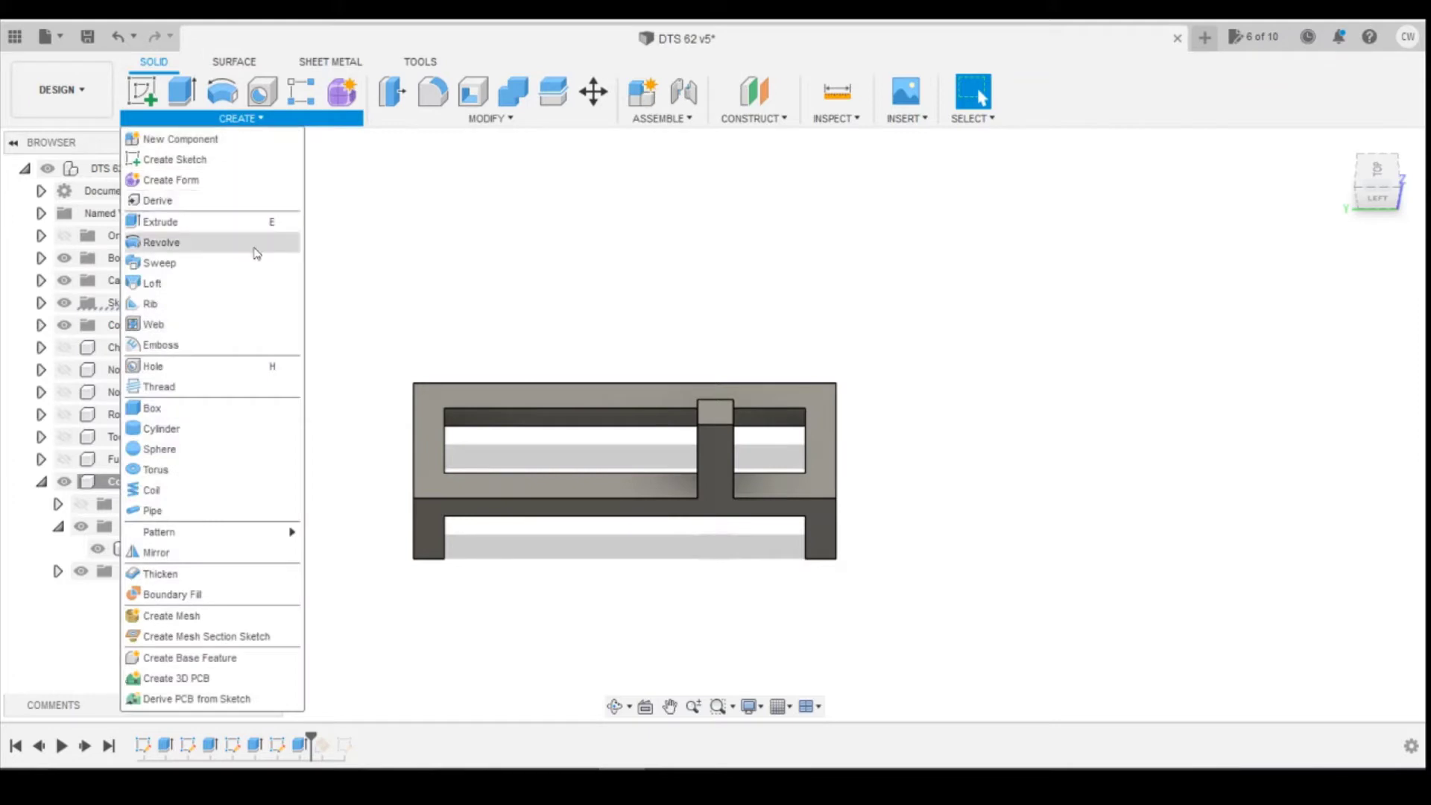
{"action": "left_click", "coordinate": [213, 560]}
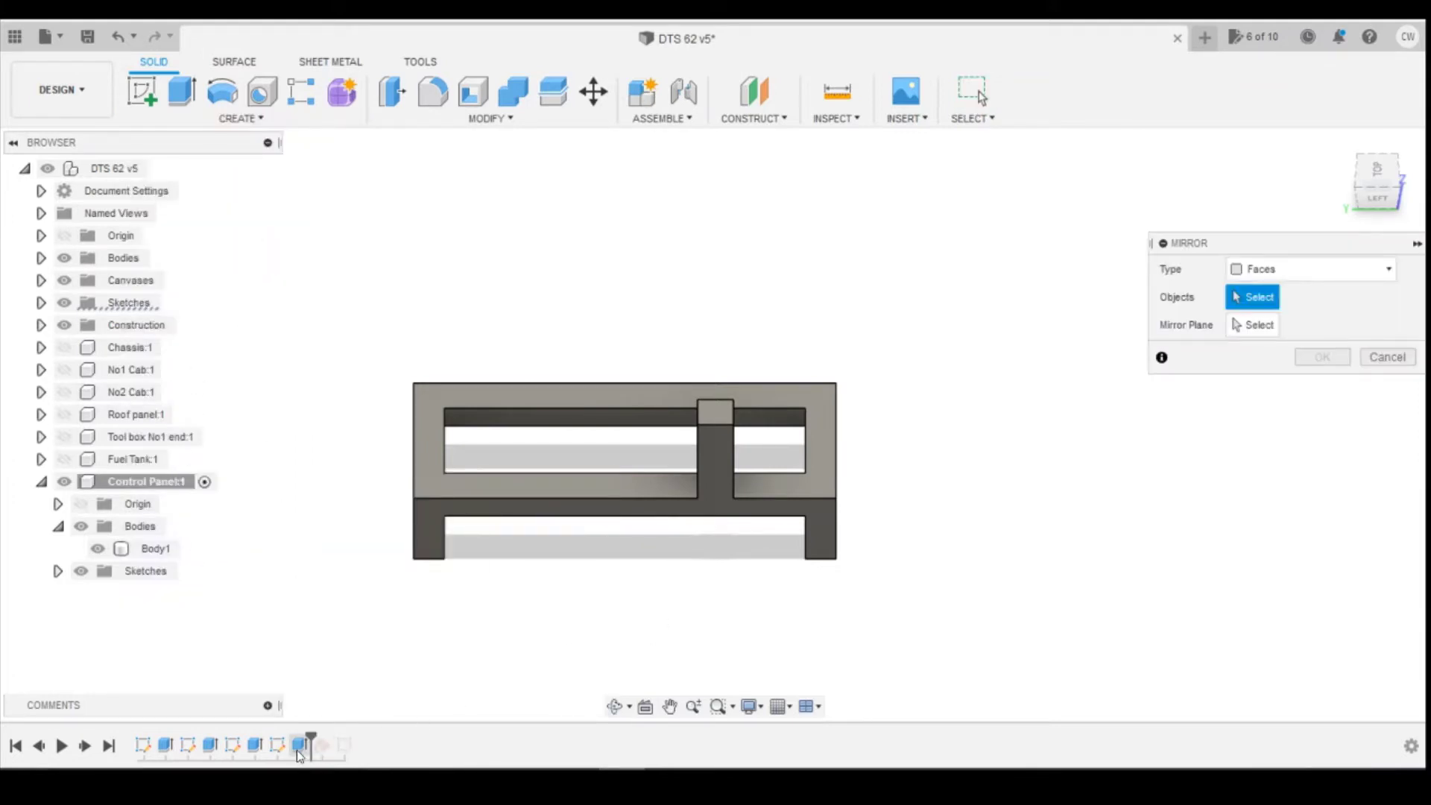
{"action": "left_click", "coordinate": [1312, 269]}
{"action": "left_click", "coordinate": [1277, 336]}
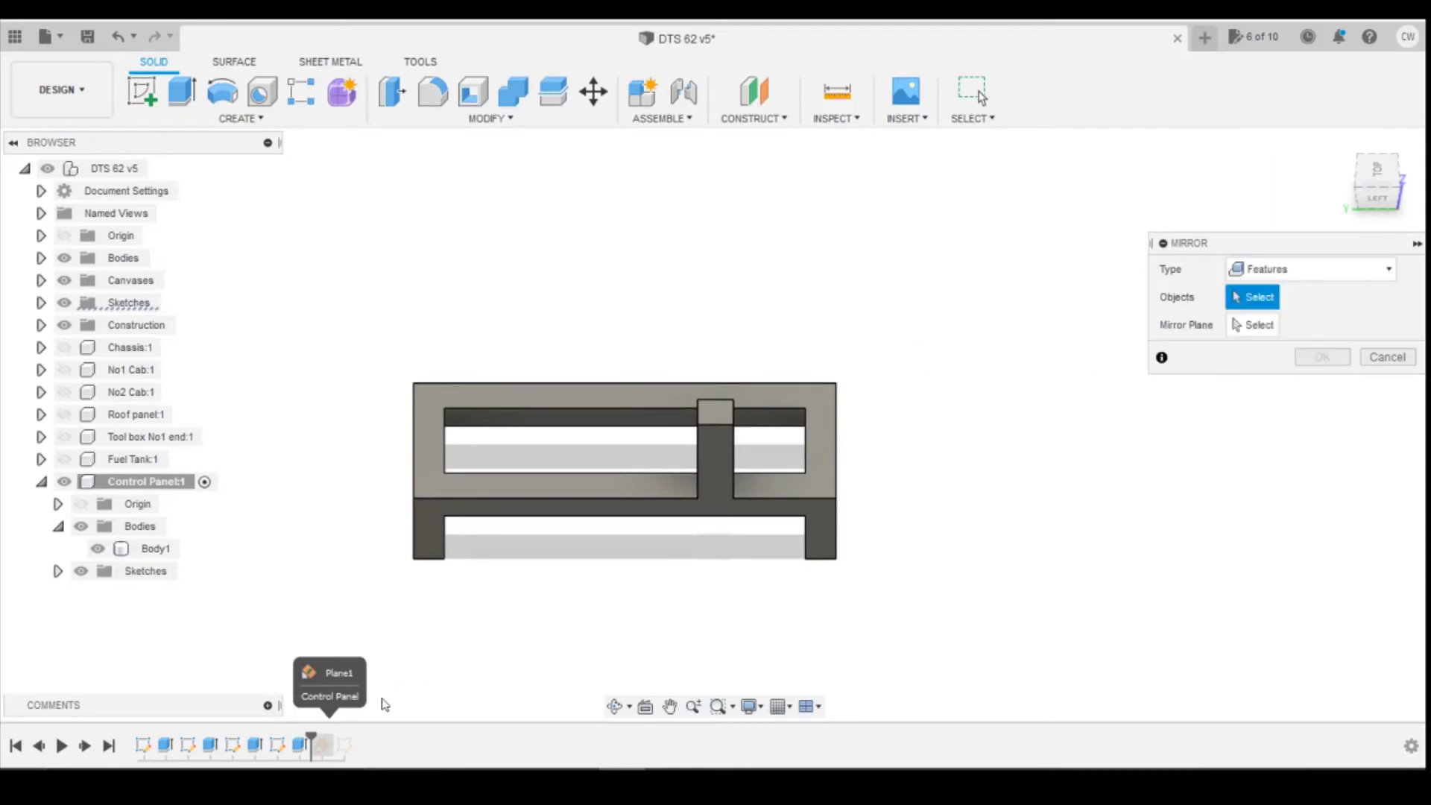
{"action": "left_click", "coordinate": [299, 744]}
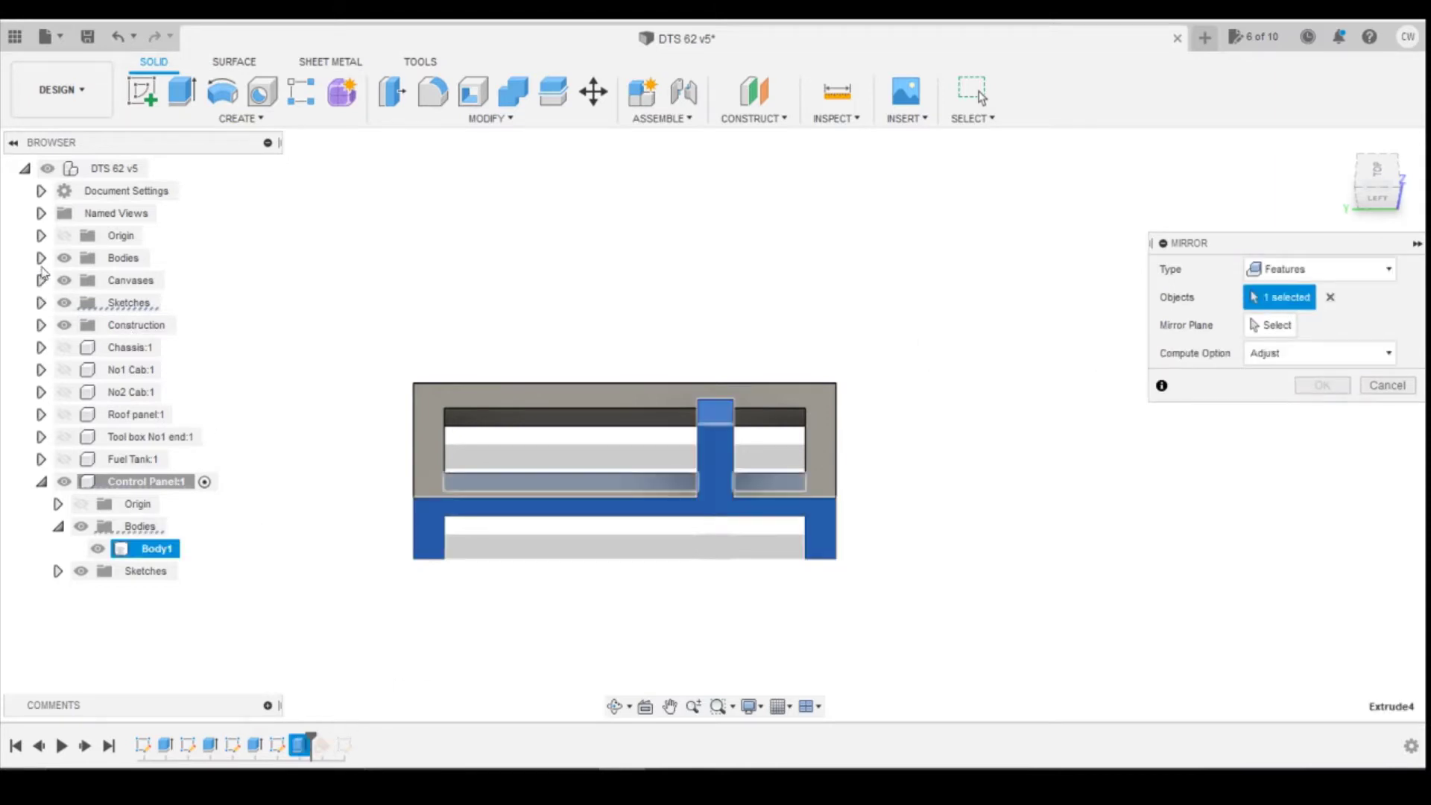
Show construction Plane1 and mirror the post's extrusion across it
{"action": "left_click", "coordinate": [41, 325]}
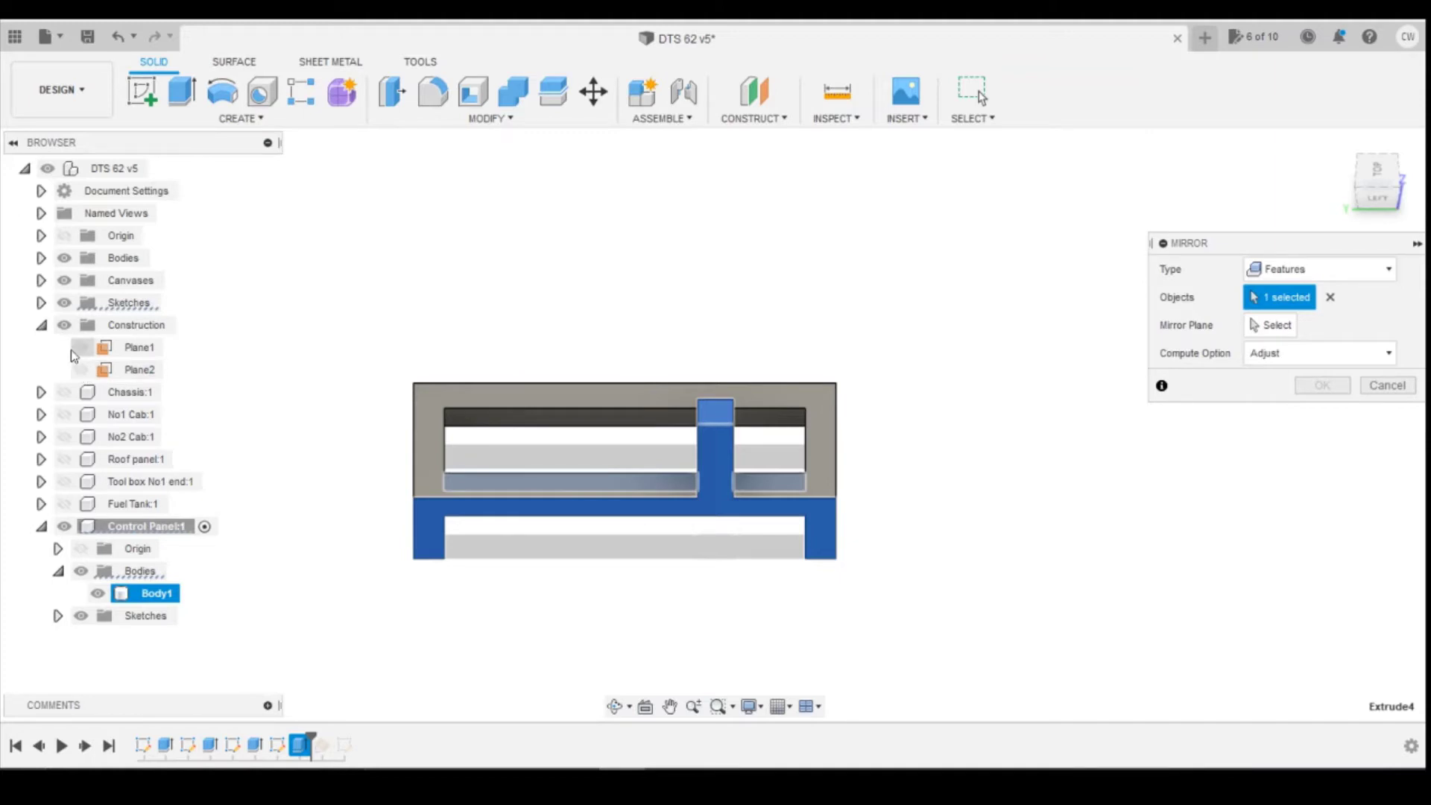
{"action": "left_click", "coordinate": [81, 370]}
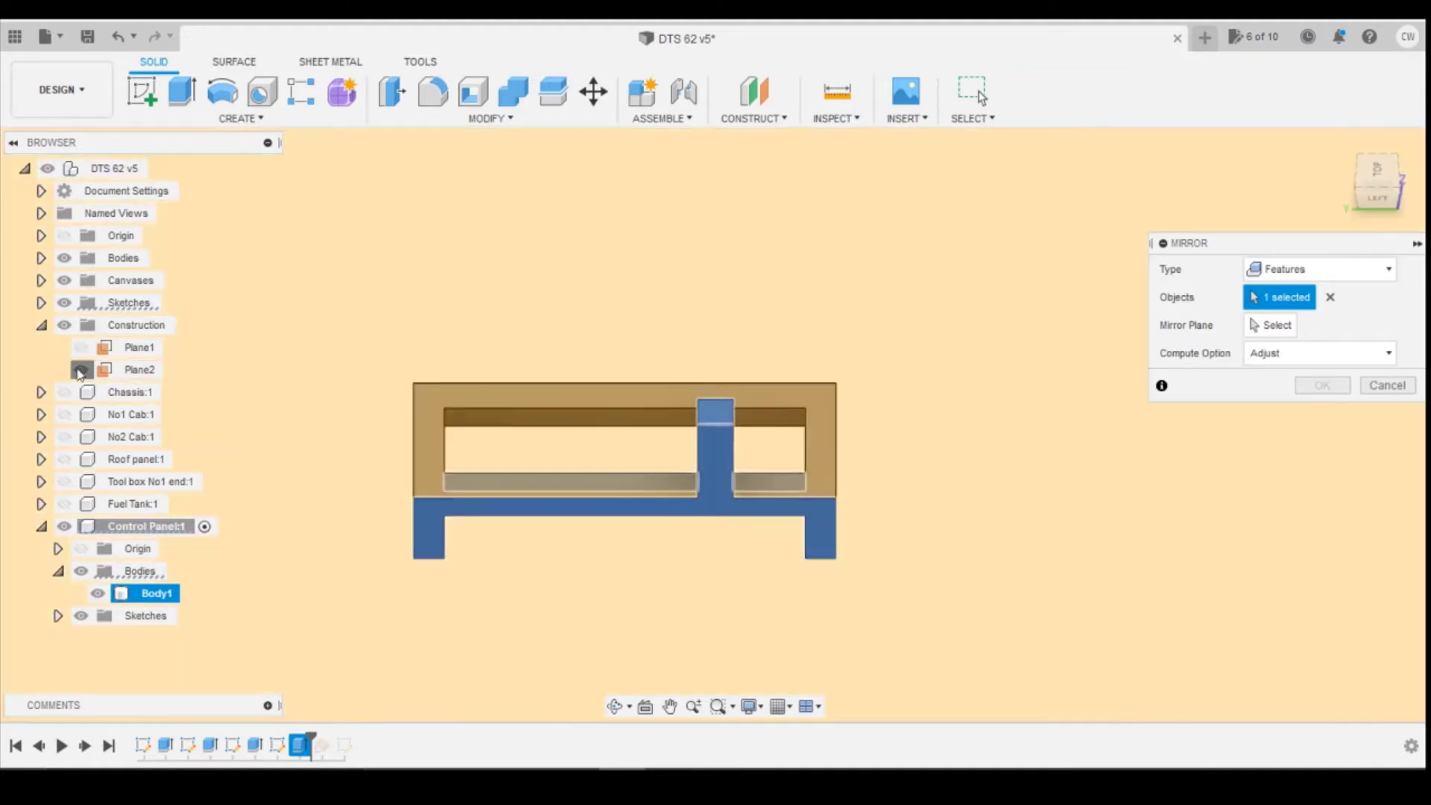
{"action": "left_click", "coordinate": [81, 370]}
{"action": "left_click", "coordinate": [81, 348]}
{"action": "scroll", "coordinate": [602, 190], "scroll_direction": "down", "scroll_amount": 8}
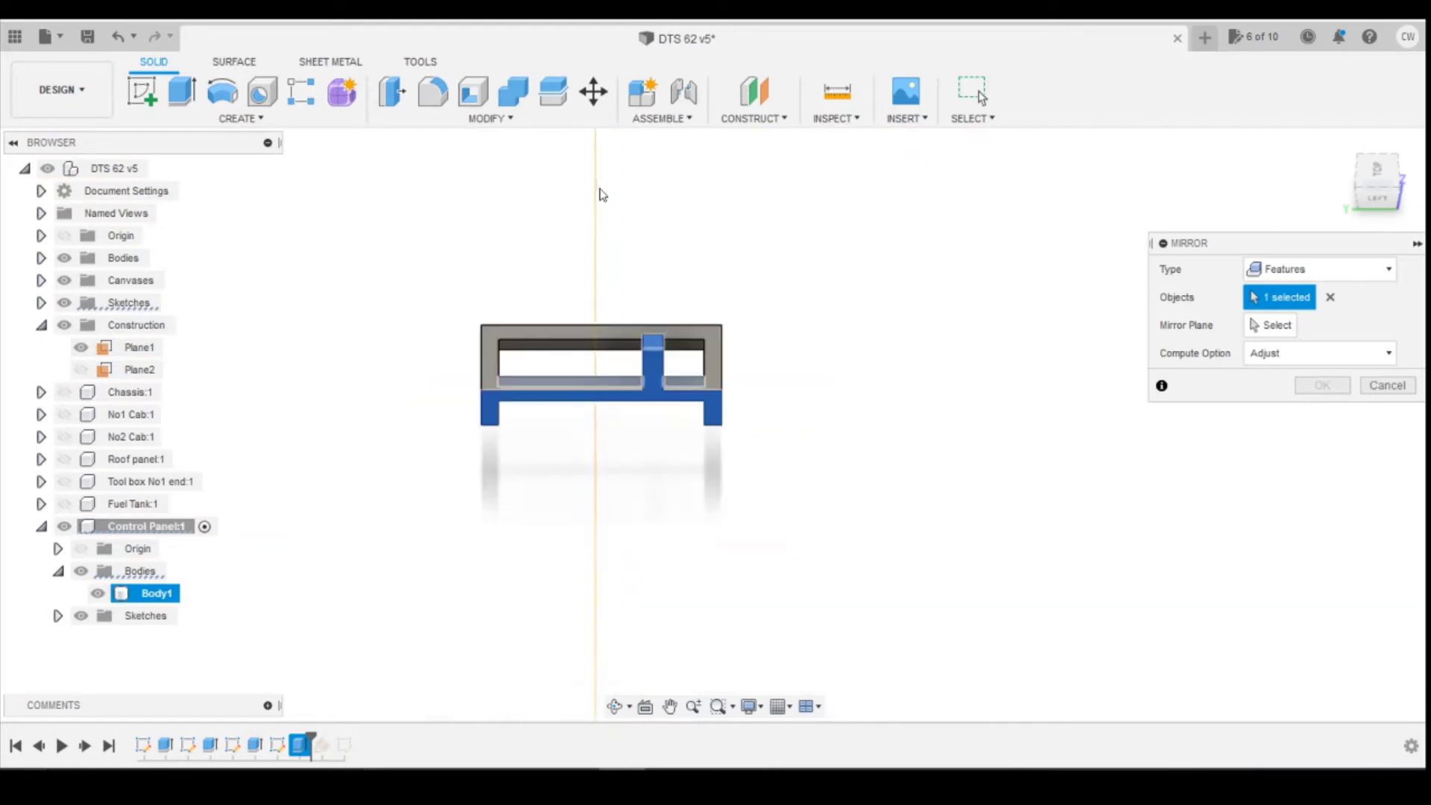
{"action": "left_click_drag", "start_coordinate": [1380, 200], "coordinate": [1329, 190]}
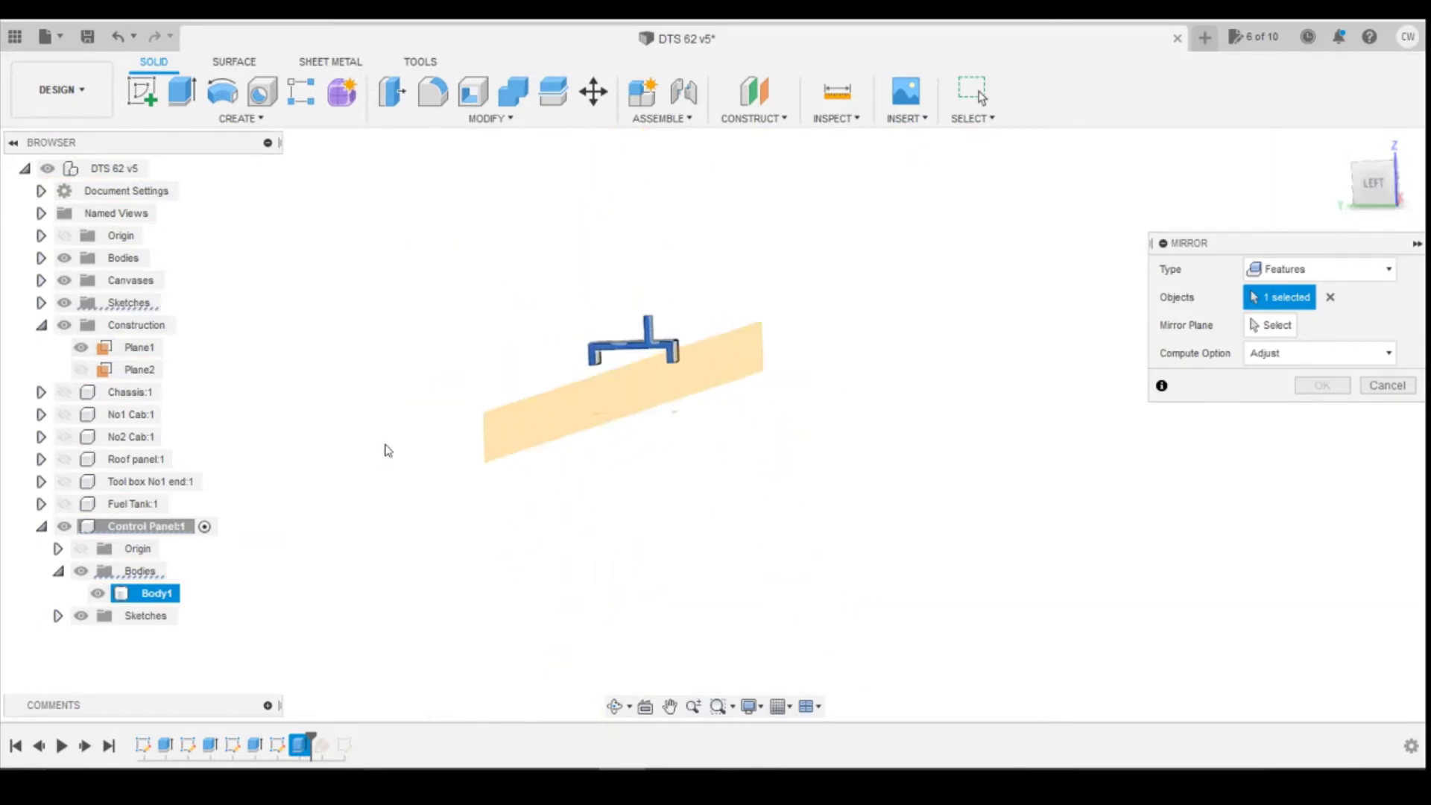
{"action": "left_click", "coordinate": [527, 436]}
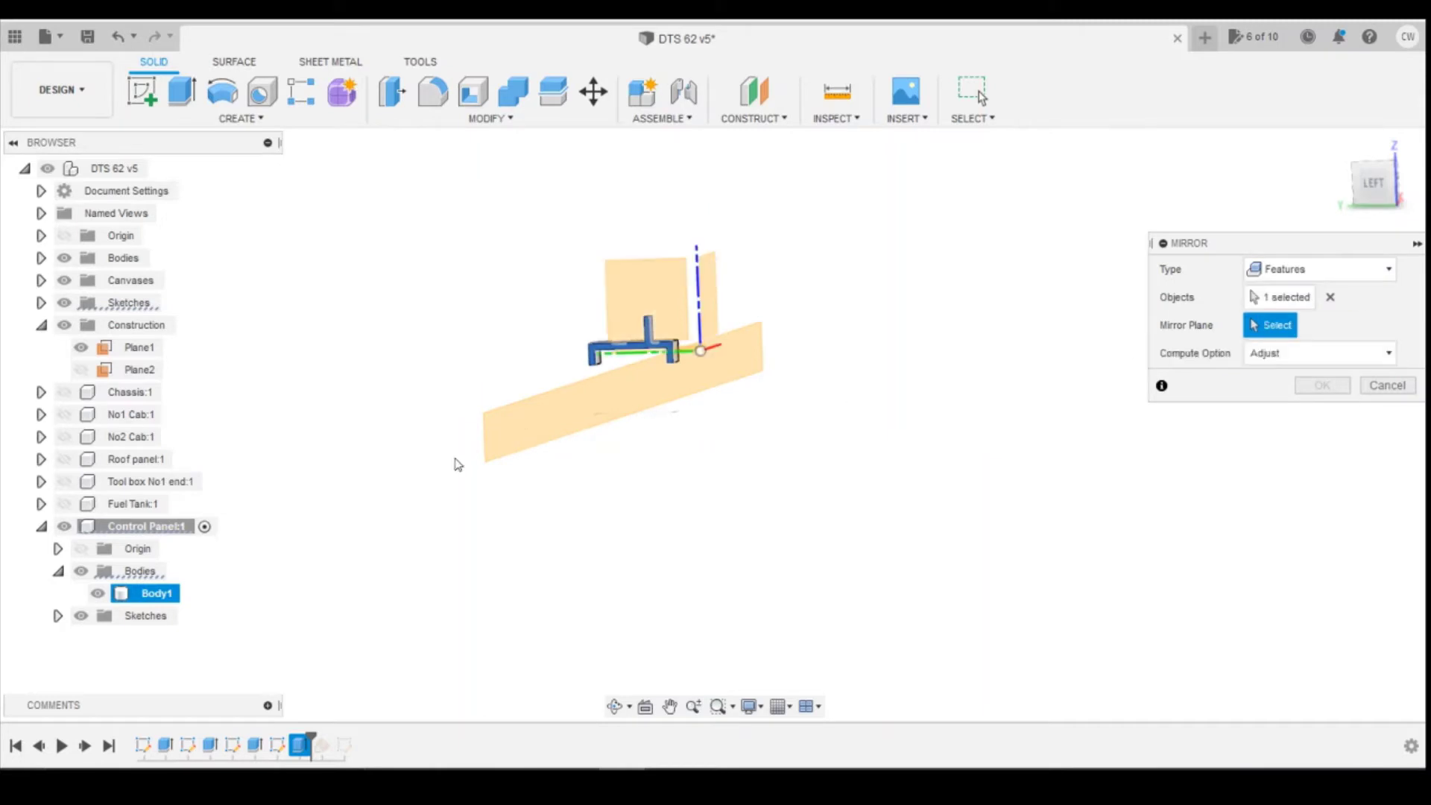
{"action": "left_click", "coordinate": [521, 439]}
{"action": "left_click", "coordinate": [1322, 385]}
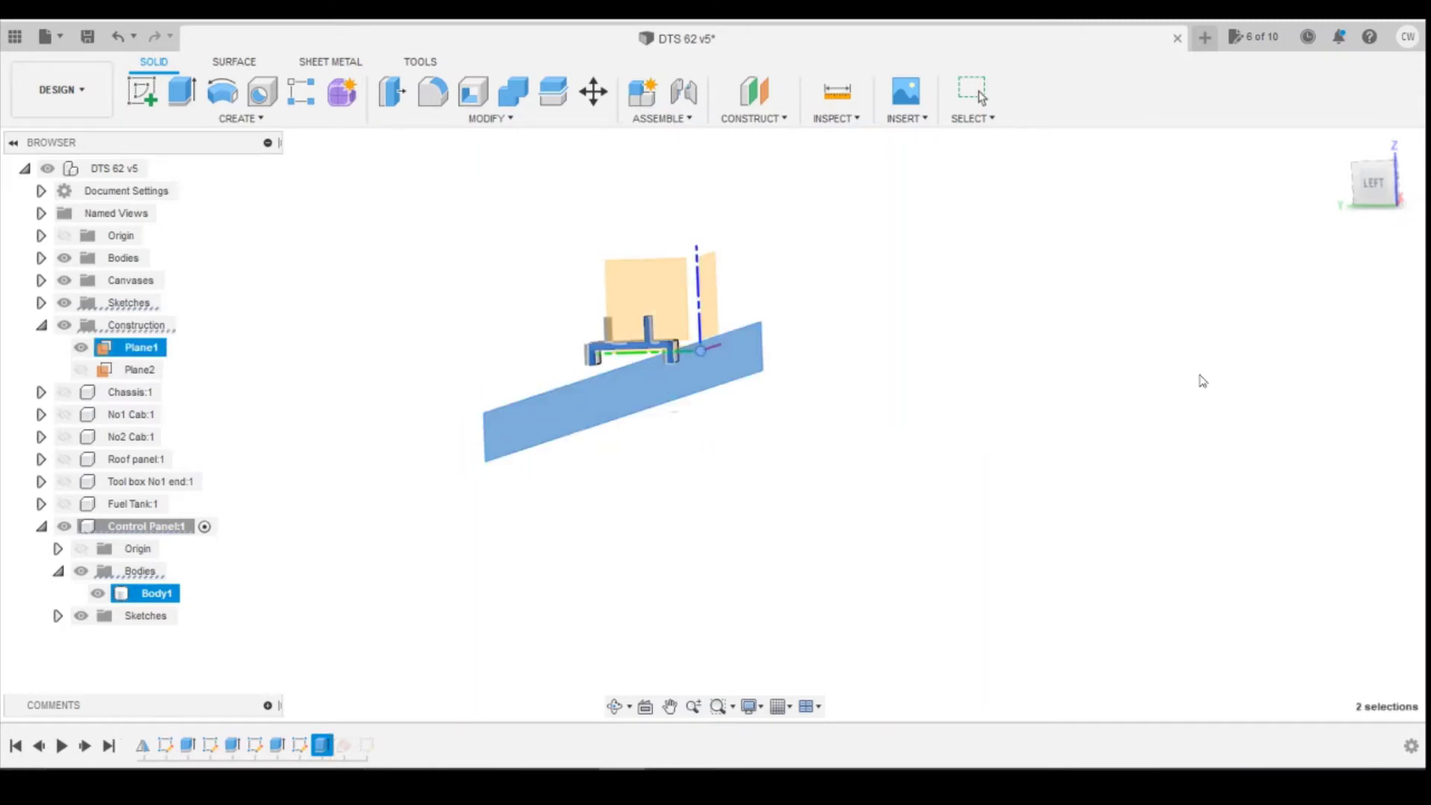
Examine the mirrored posts from the left and from above to check their position on the base relative to Plane1
{"action": "scroll", "coordinate": [674, 310], "scroll_direction": "up", "scroll_amount": 5}
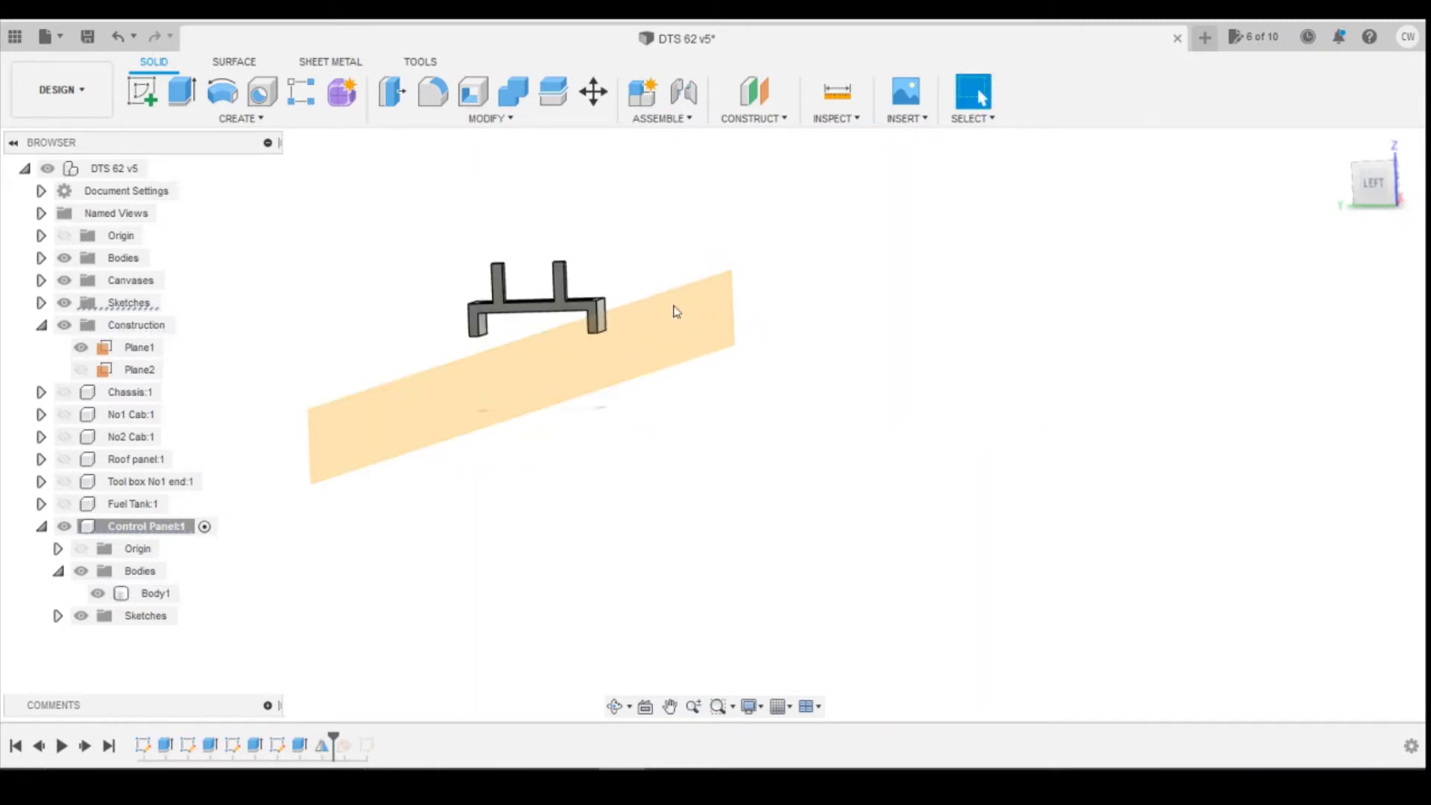
{"action": "left_click", "coordinate": [1377, 193]}
{"action": "left_click_drag", "start_coordinate": [1381, 200], "coordinate": [1380, 201]}
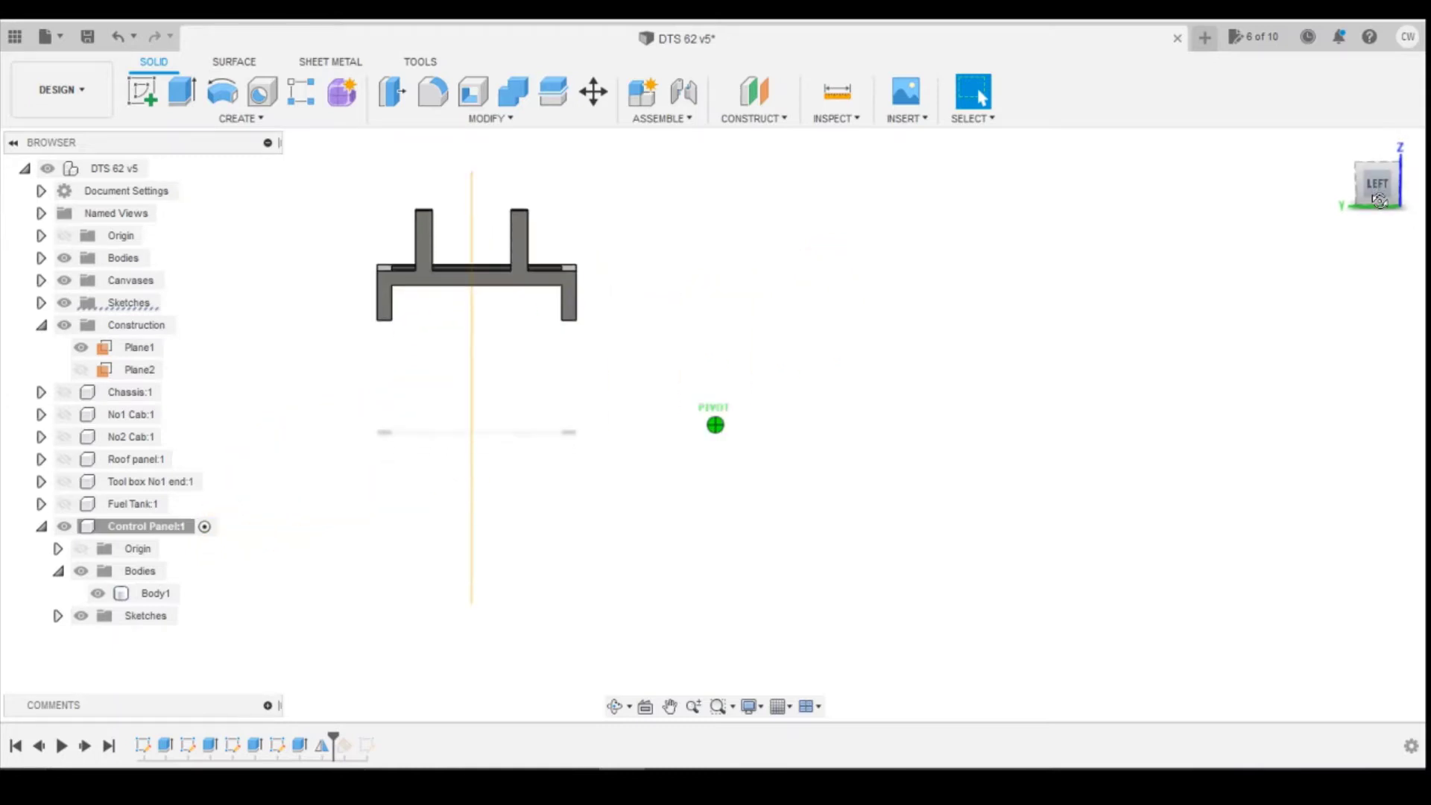
{"action": "scroll", "coordinate": [1051, 403], "scroll_direction": "down", "scroll_amount": 3}
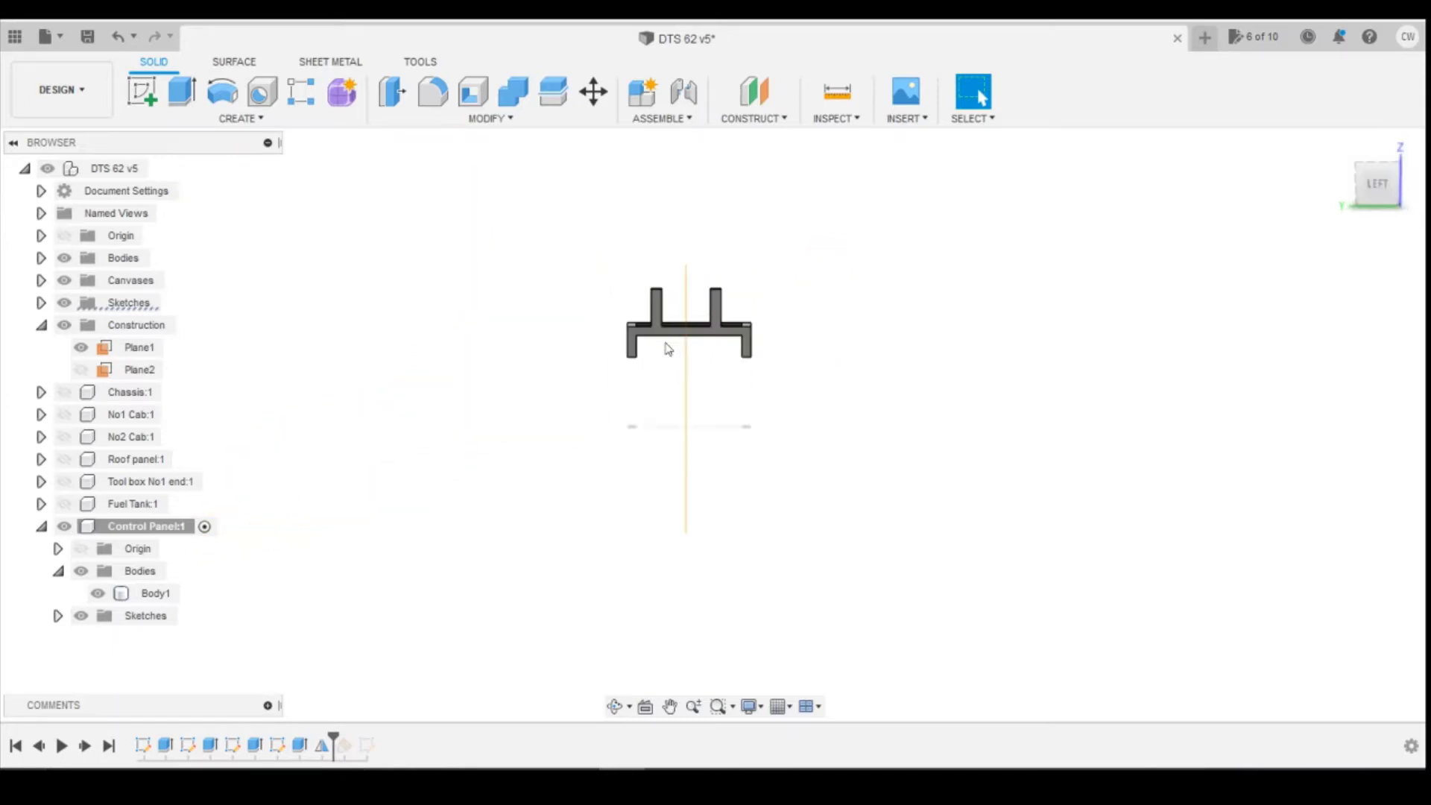
{"action": "scroll", "coordinate": [668, 350], "scroll_direction": "down", "scroll_amount": 2}
{"action": "middle_click_drag", "start_coordinate": [682, 374], "coordinate": [704, 285], "text": "shift"}
{"action": "left_click", "coordinate": [705, 281]}
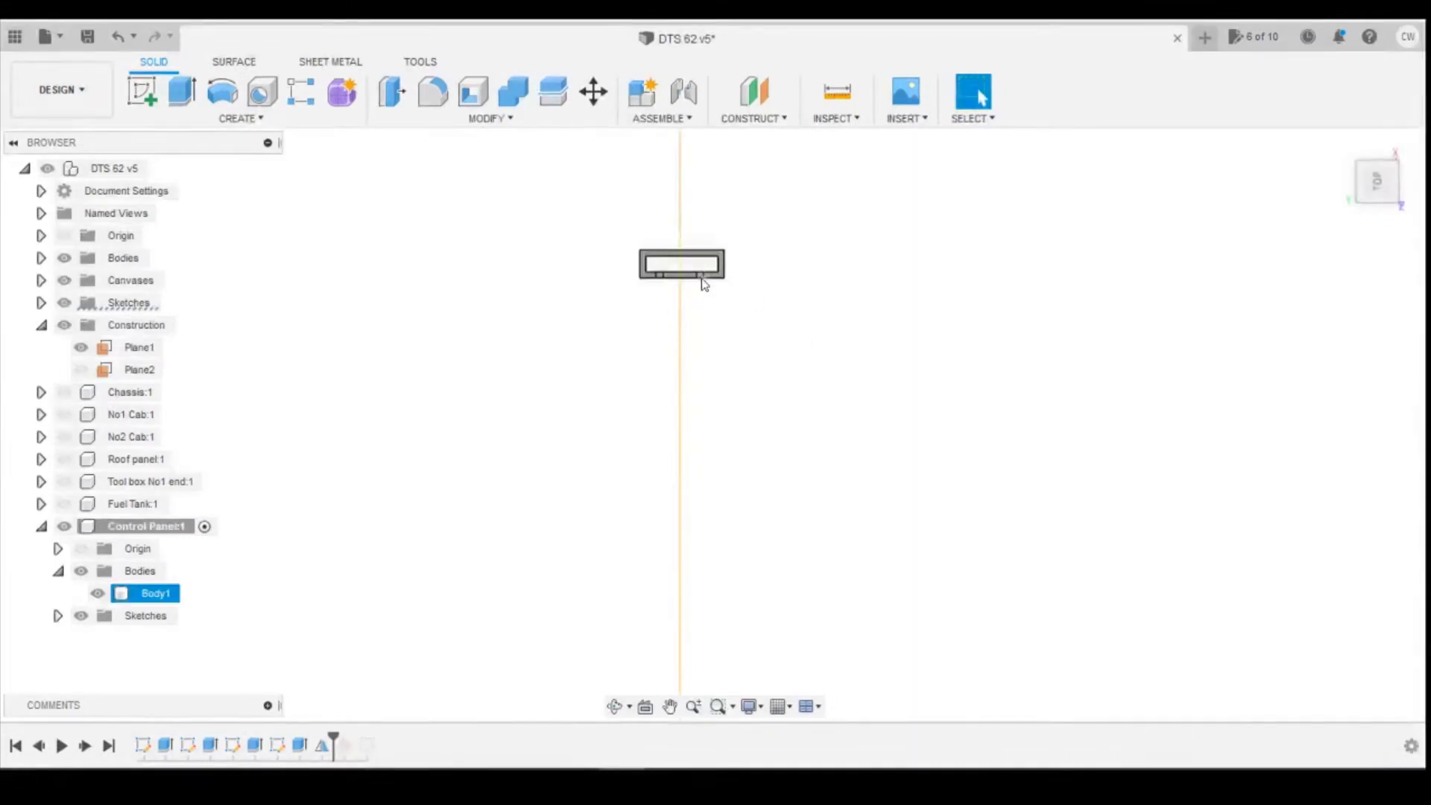
{"action": "left_click", "coordinate": [405, 636]}
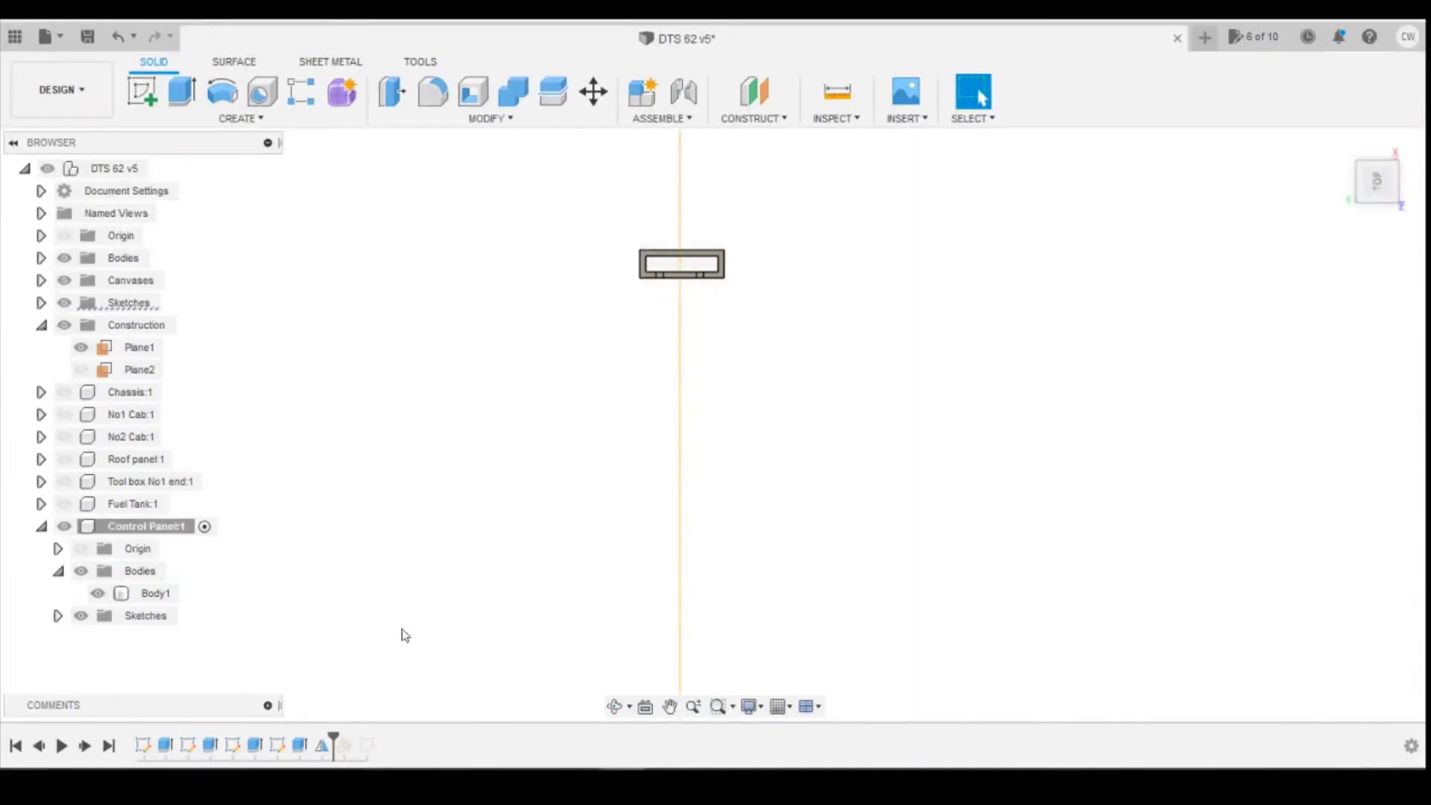
Edit the base's first sketch and draw a horizontal construction line about 8.9 mm long along Plane1, crossing the base rectangle, and finish the sketch
{"action": "right_click", "coordinate": [144, 746]}
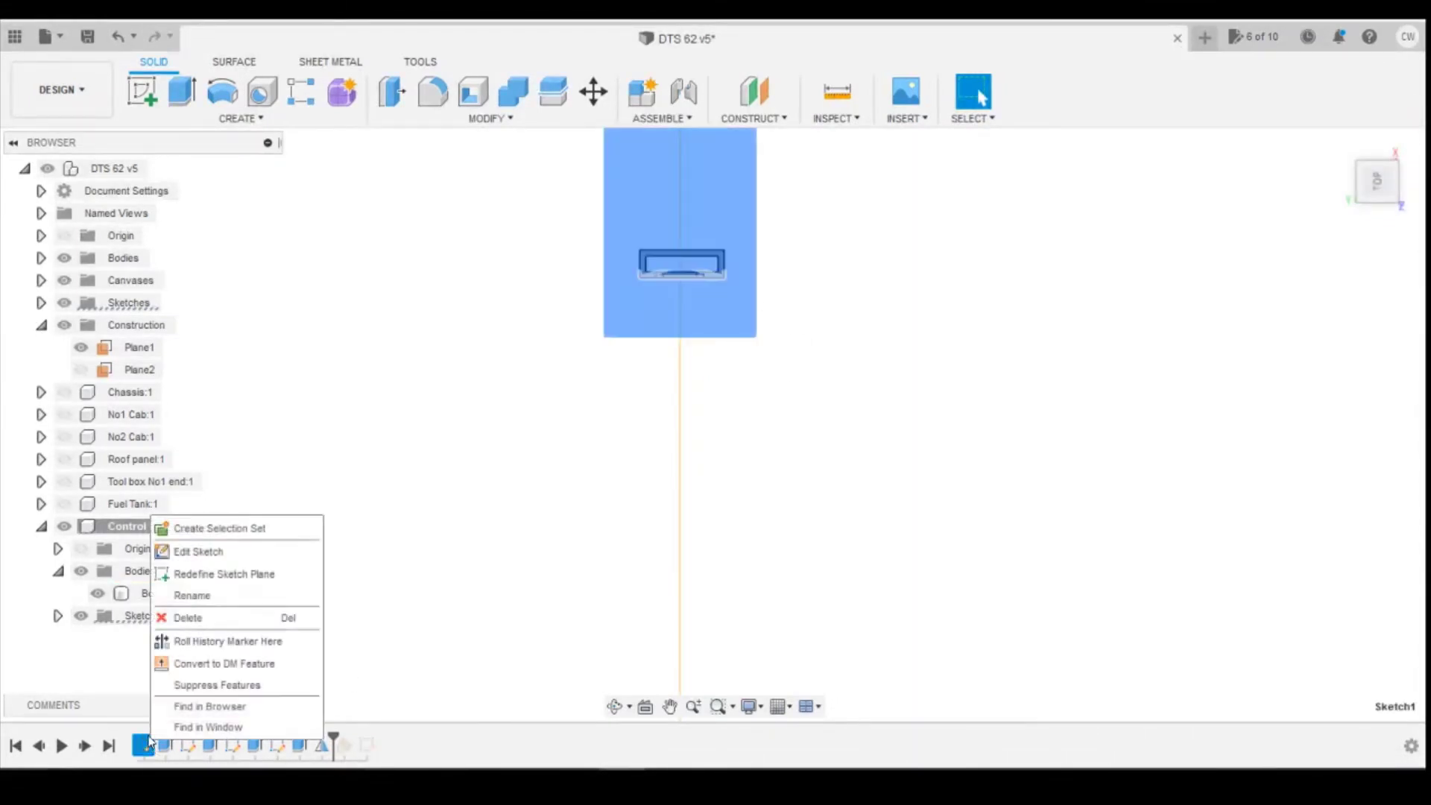
{"action": "left_click", "coordinate": [200, 551]}
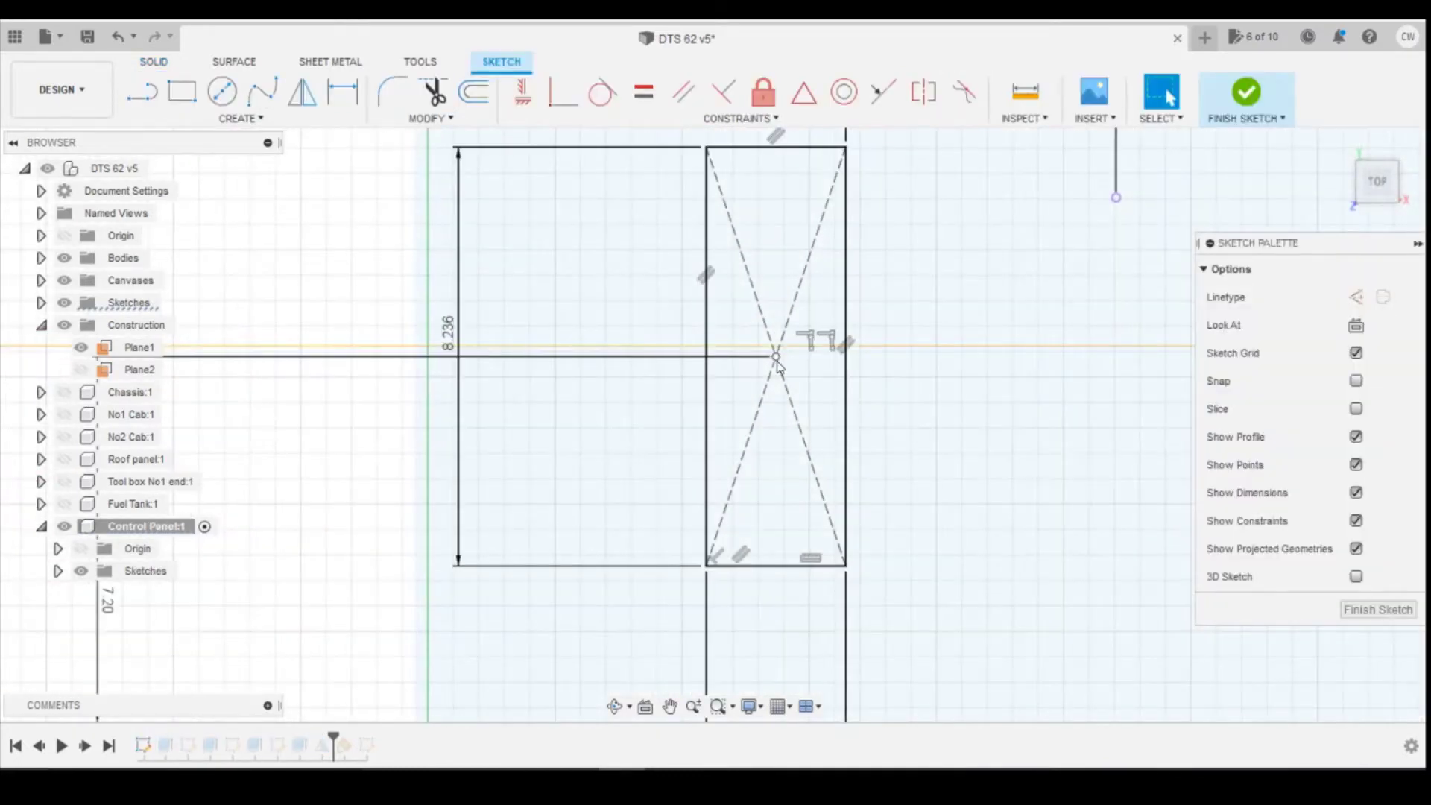
{"action": "scroll", "coordinate": [776, 362], "scroll_direction": "down", "scroll_amount": 5}
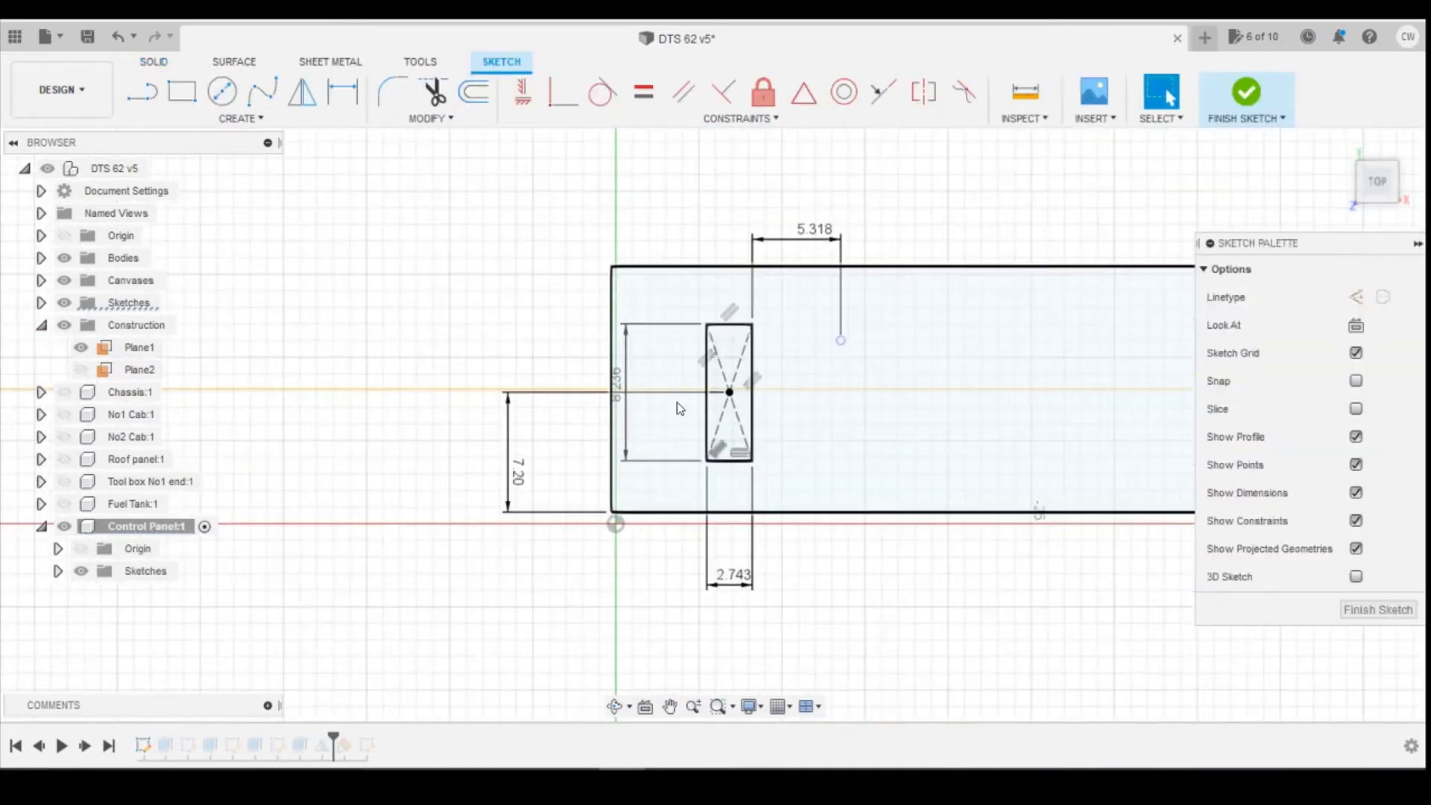
{"action": "left_click", "coordinate": [142, 91]}
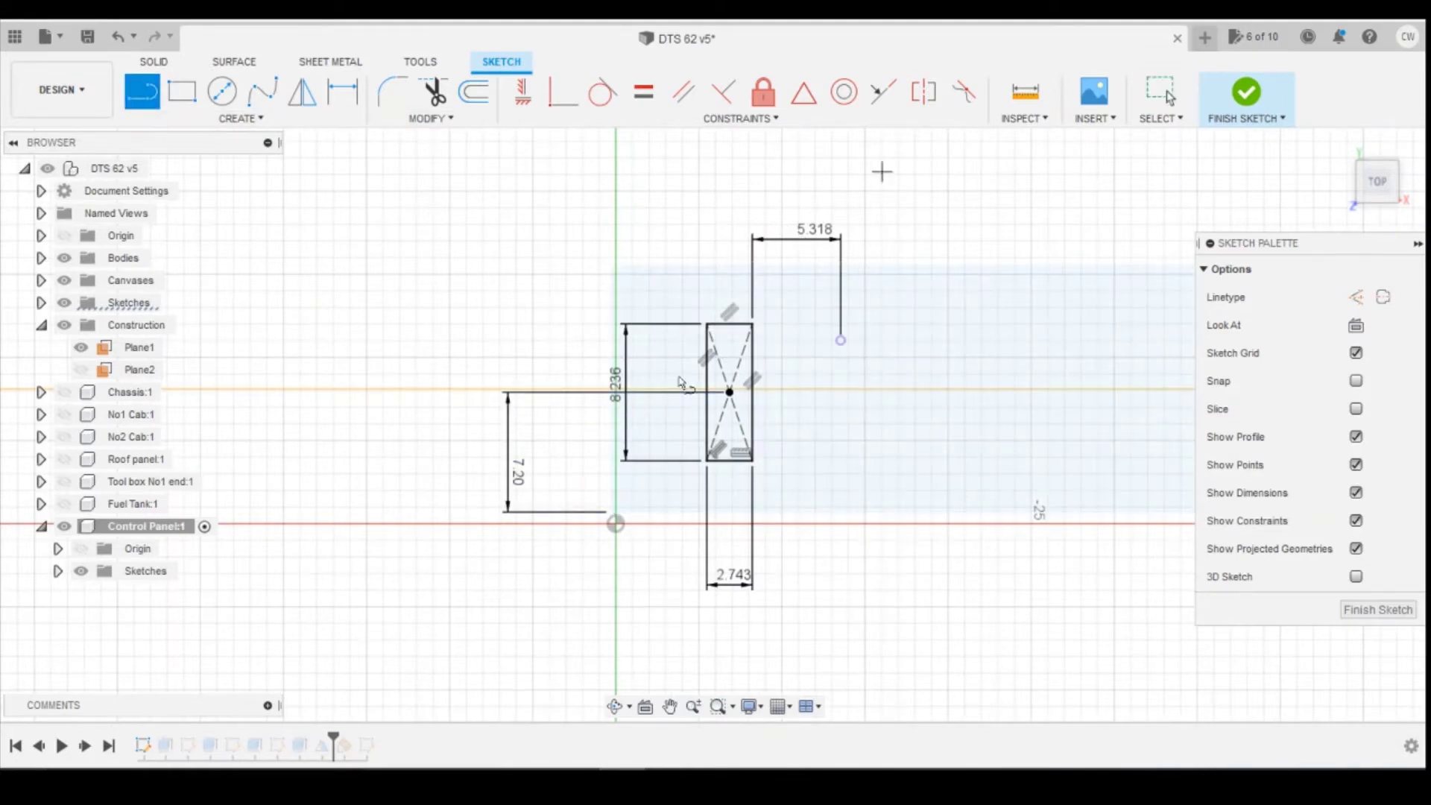
{"action": "left_click", "coordinate": [1356, 296]}
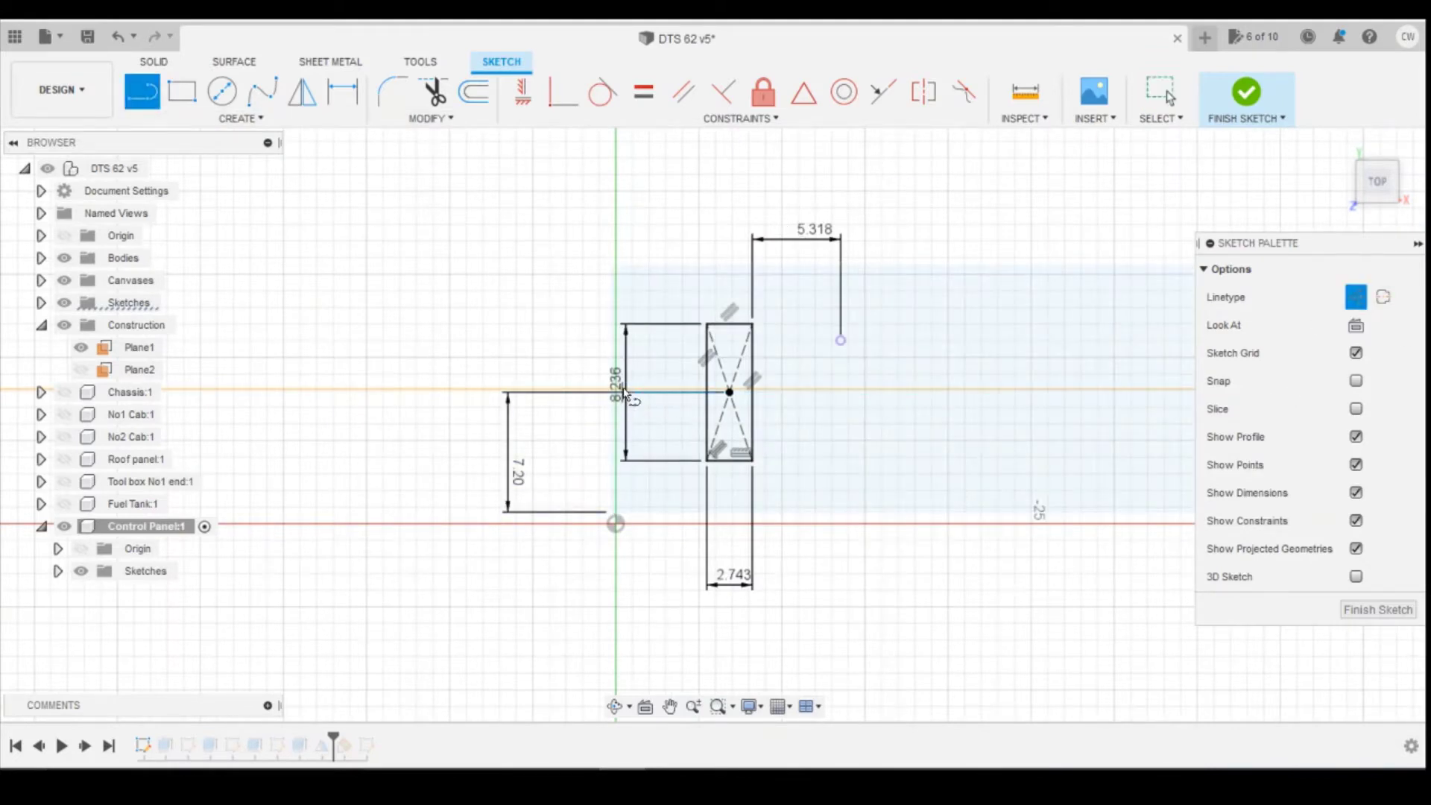
{"action": "scroll", "coordinate": [625, 393], "scroll_direction": "up", "scroll_amount": 5}
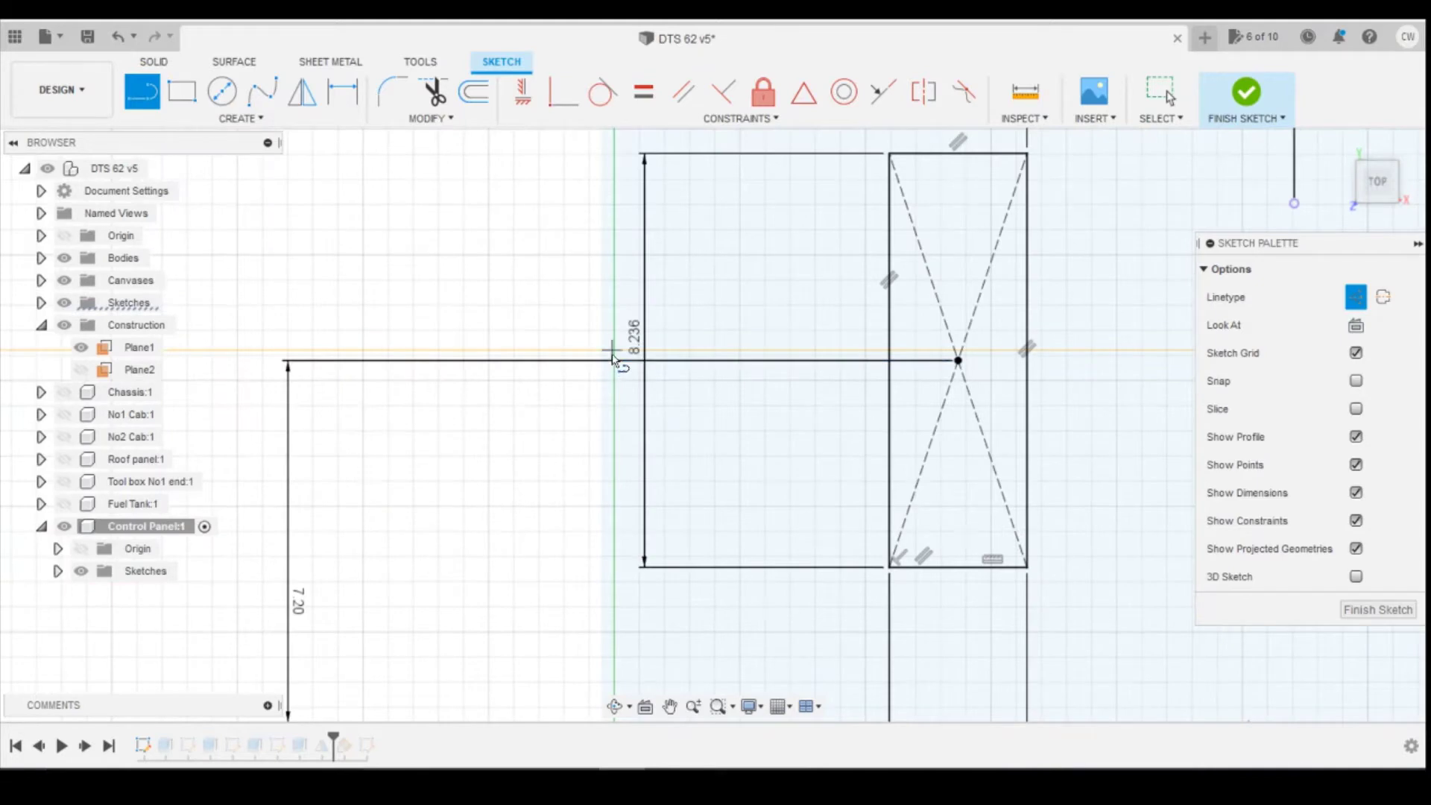
{"action": "left_click", "coordinate": [613, 349]}
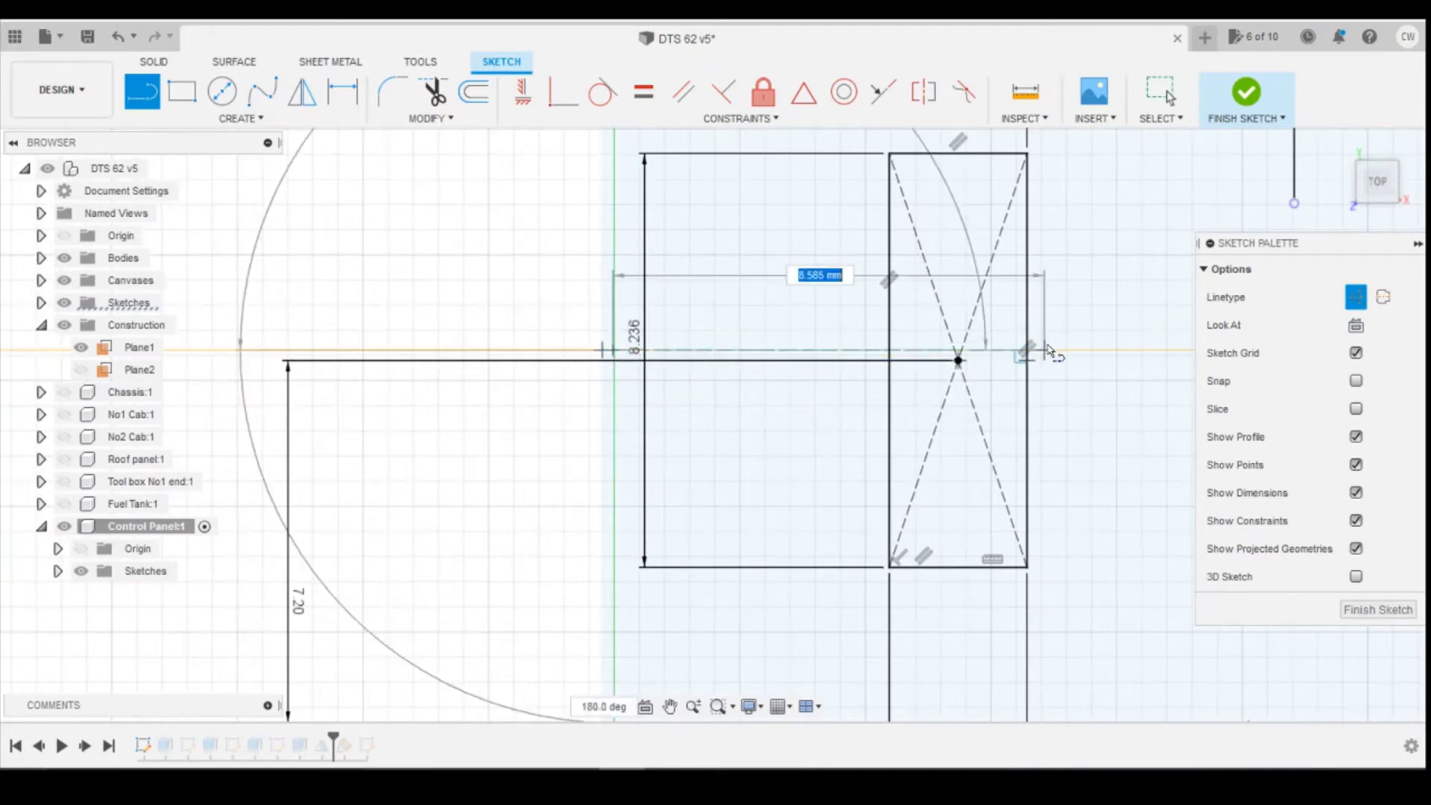
{"action": "left_click", "coordinate": [1060, 349]}
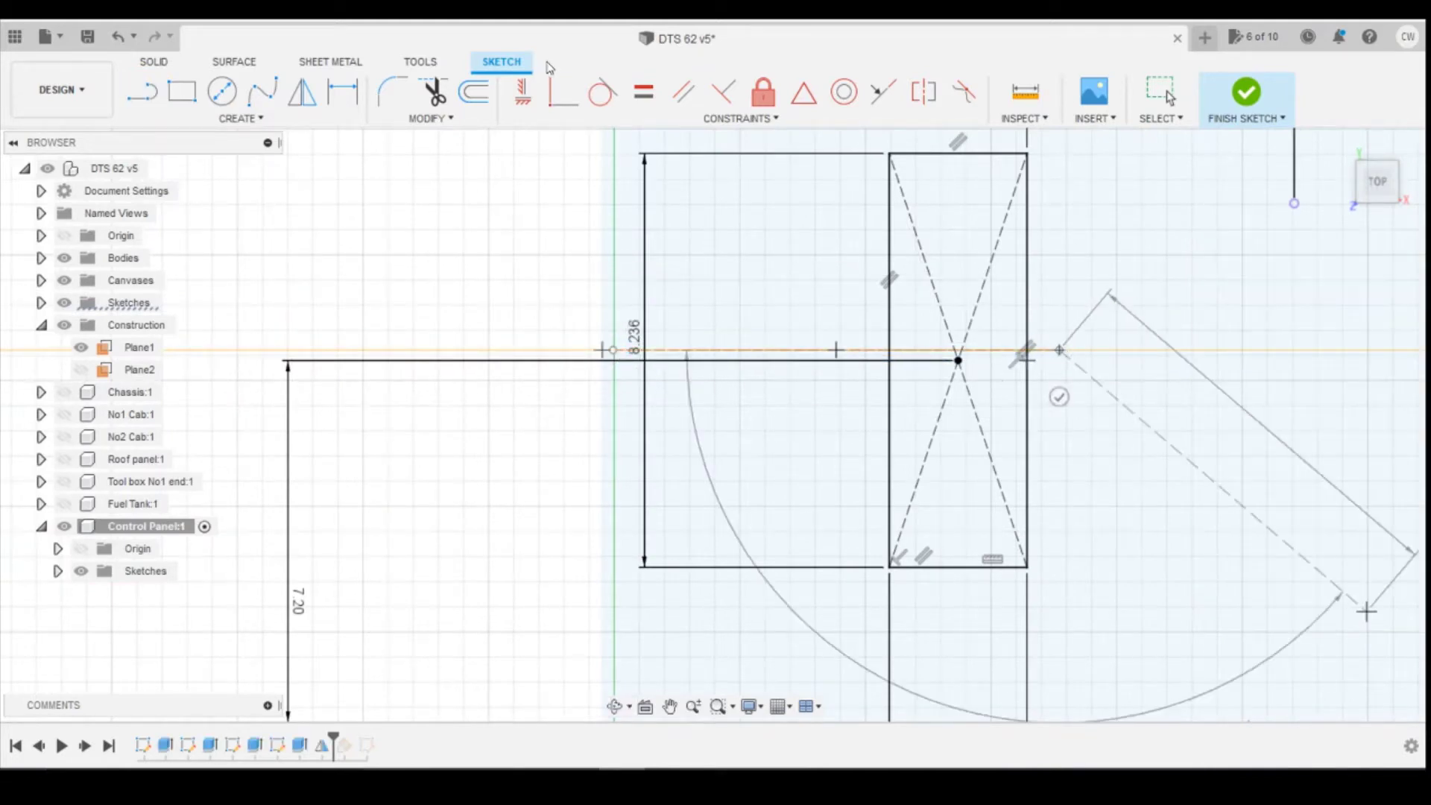
{"action": "left_click", "coordinate": [1369, 611]}
{"action": "scroll", "coordinate": [784, 285], "scroll_direction": "down", "scroll_amount": 2}
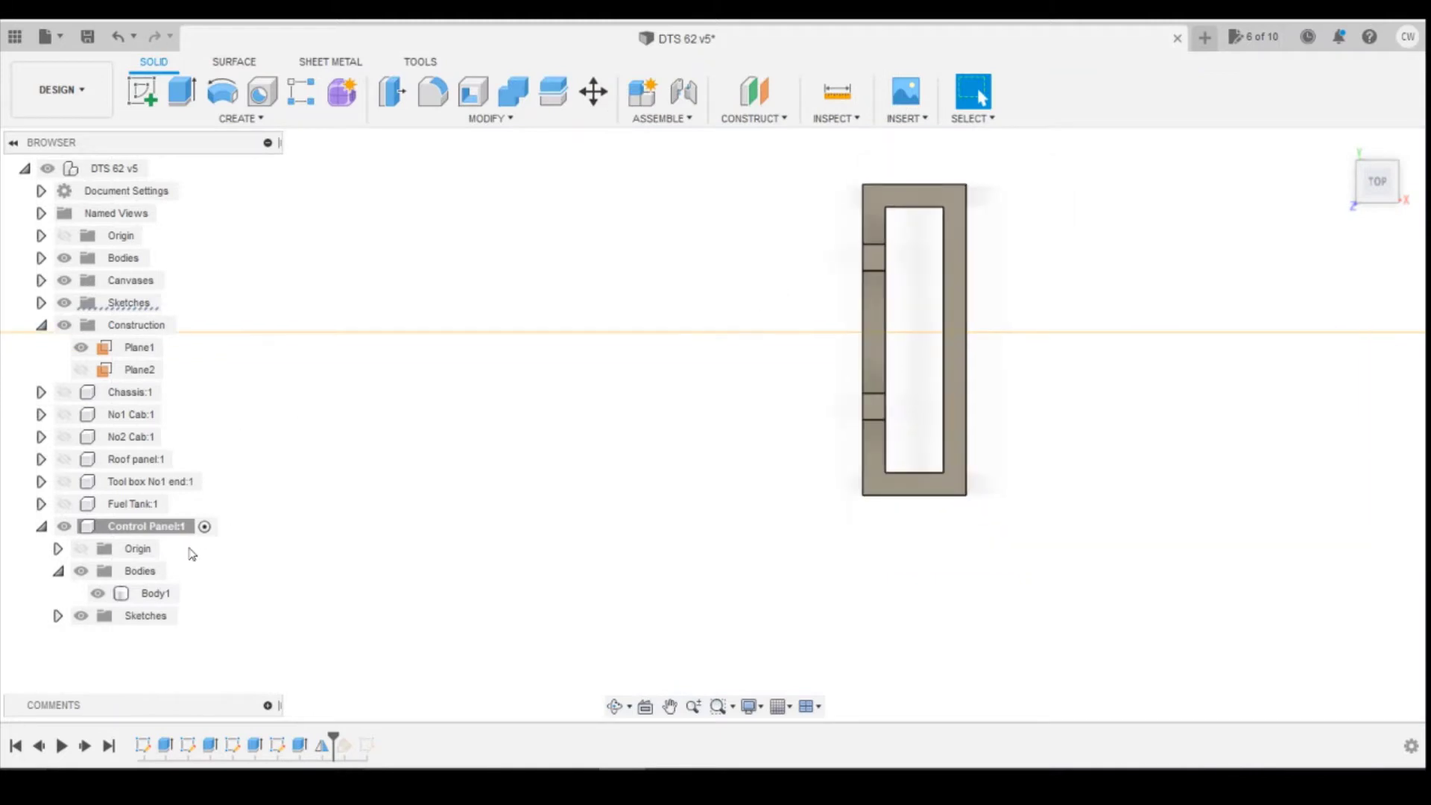
Show Sketch1 of the Control Panel component and reopen it for editing
{"action": "left_click", "coordinate": [59, 616]}
{"action": "left_click", "coordinate": [97, 594]}
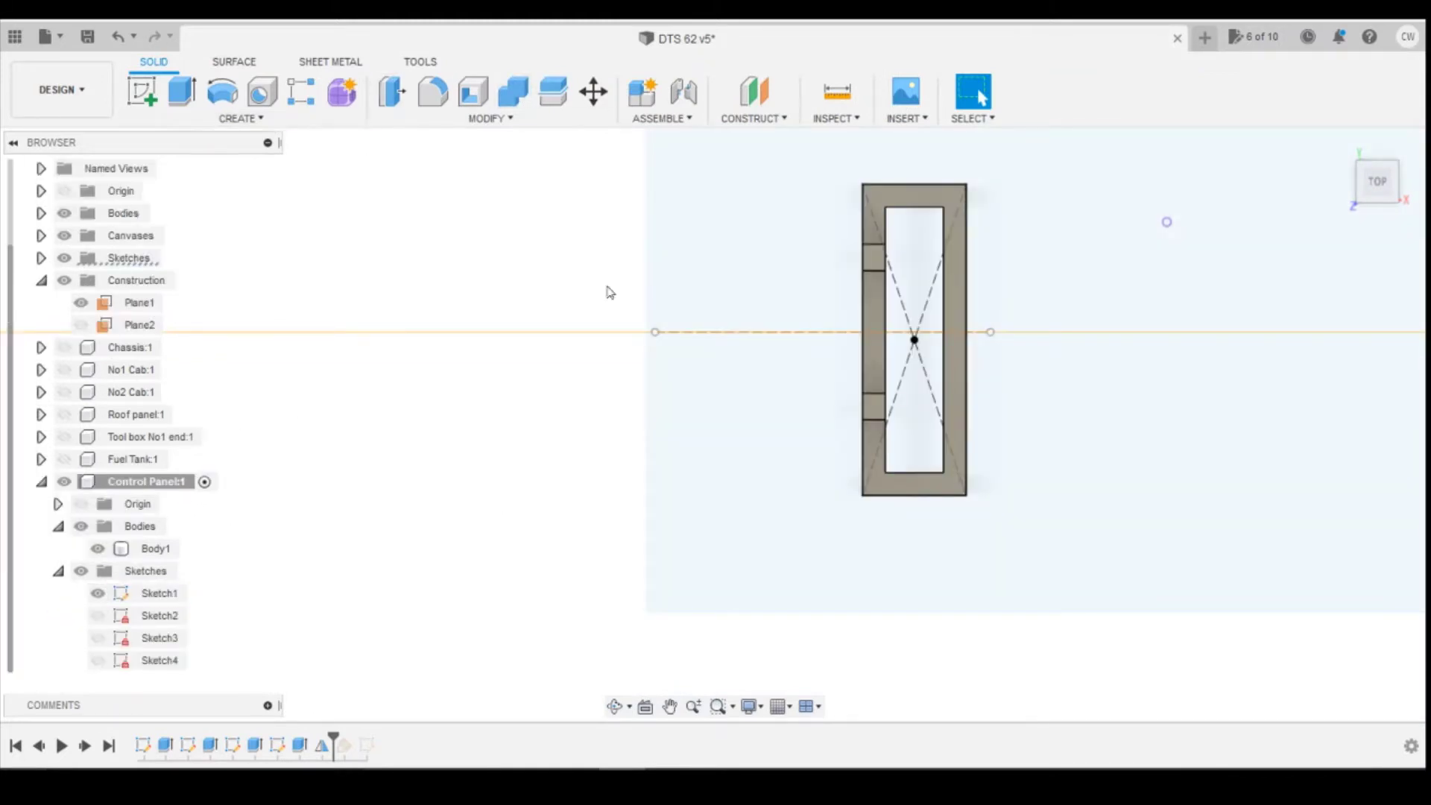
{"action": "left_click", "coordinate": [142, 746]}
{"action": "right_click", "coordinate": [143, 745]}
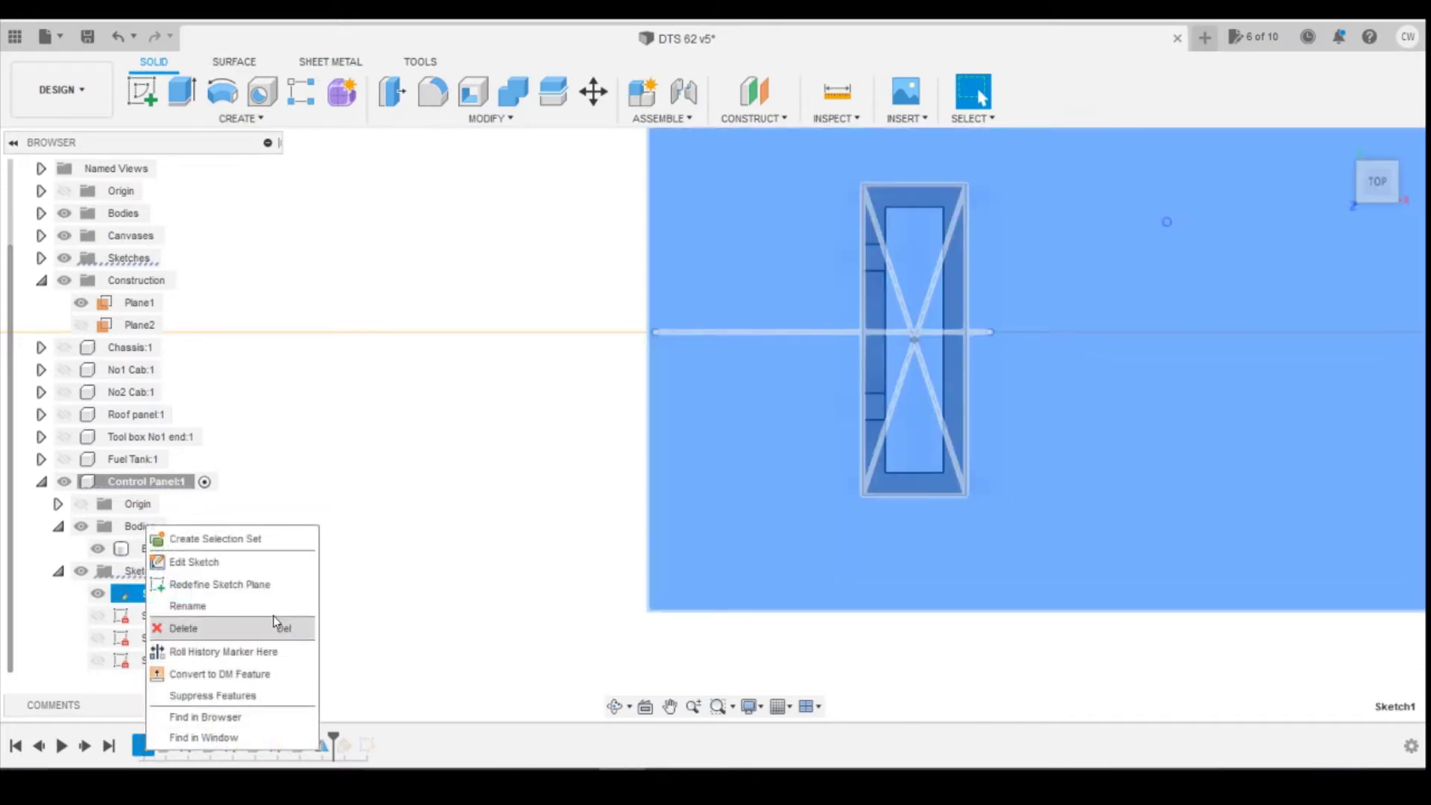
{"action": "left_click", "coordinate": [237, 564]}
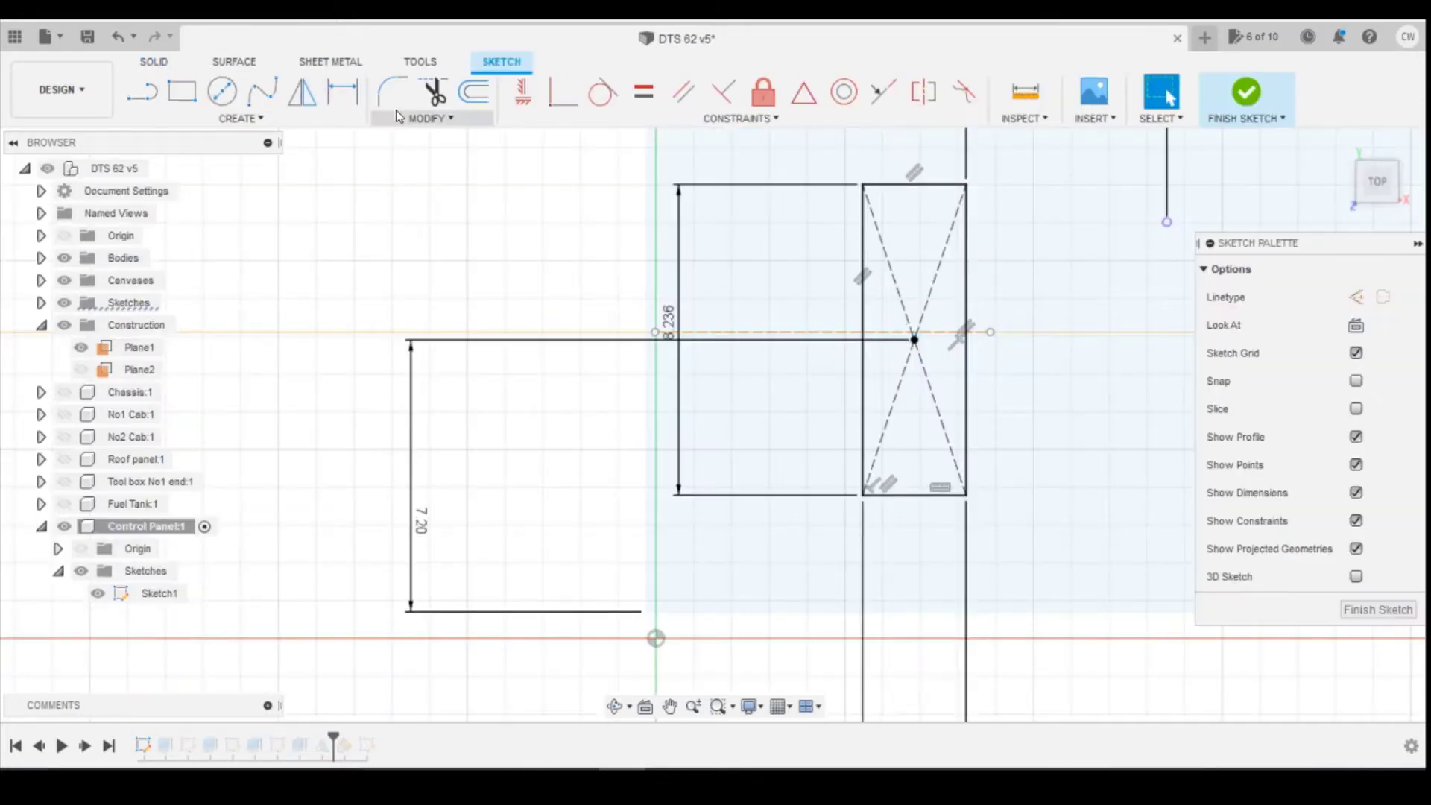
Try a coincident constraint between the construction line and the rectangle's centre point, and undo it
{"action": "left_click", "coordinate": [564, 93]}
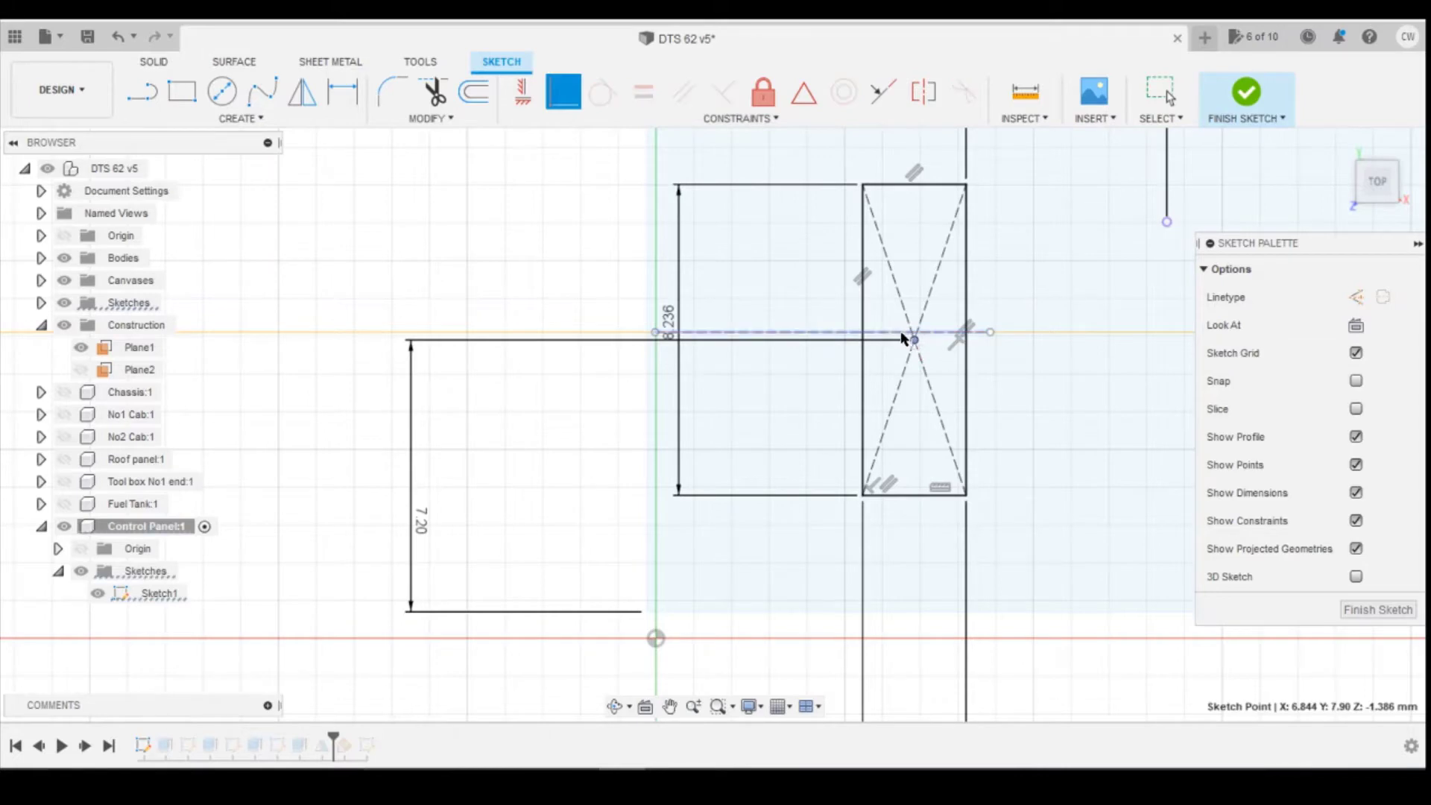
{"action": "left_click", "coordinate": [914, 340]}
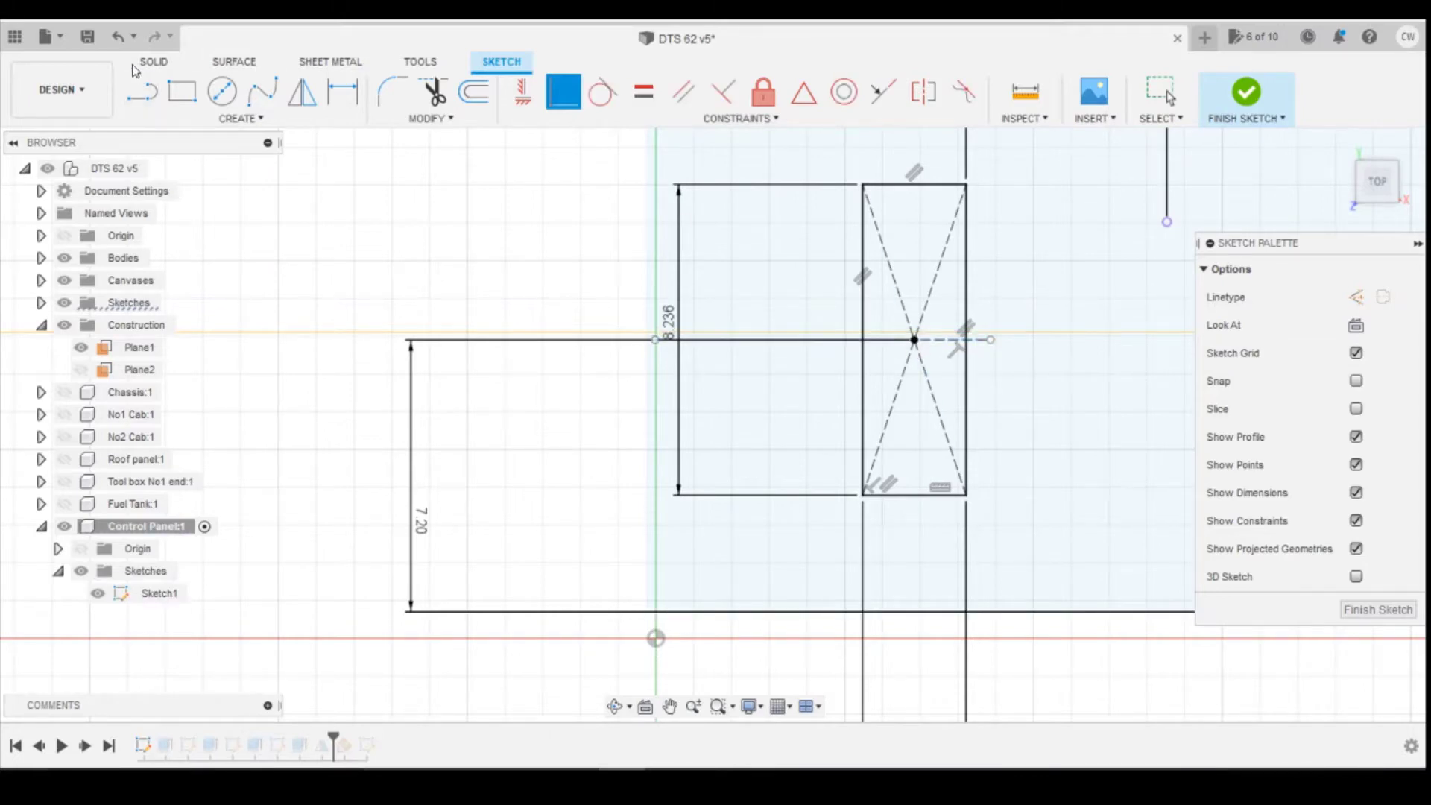
{"action": "left_click", "coordinate": [117, 37]}
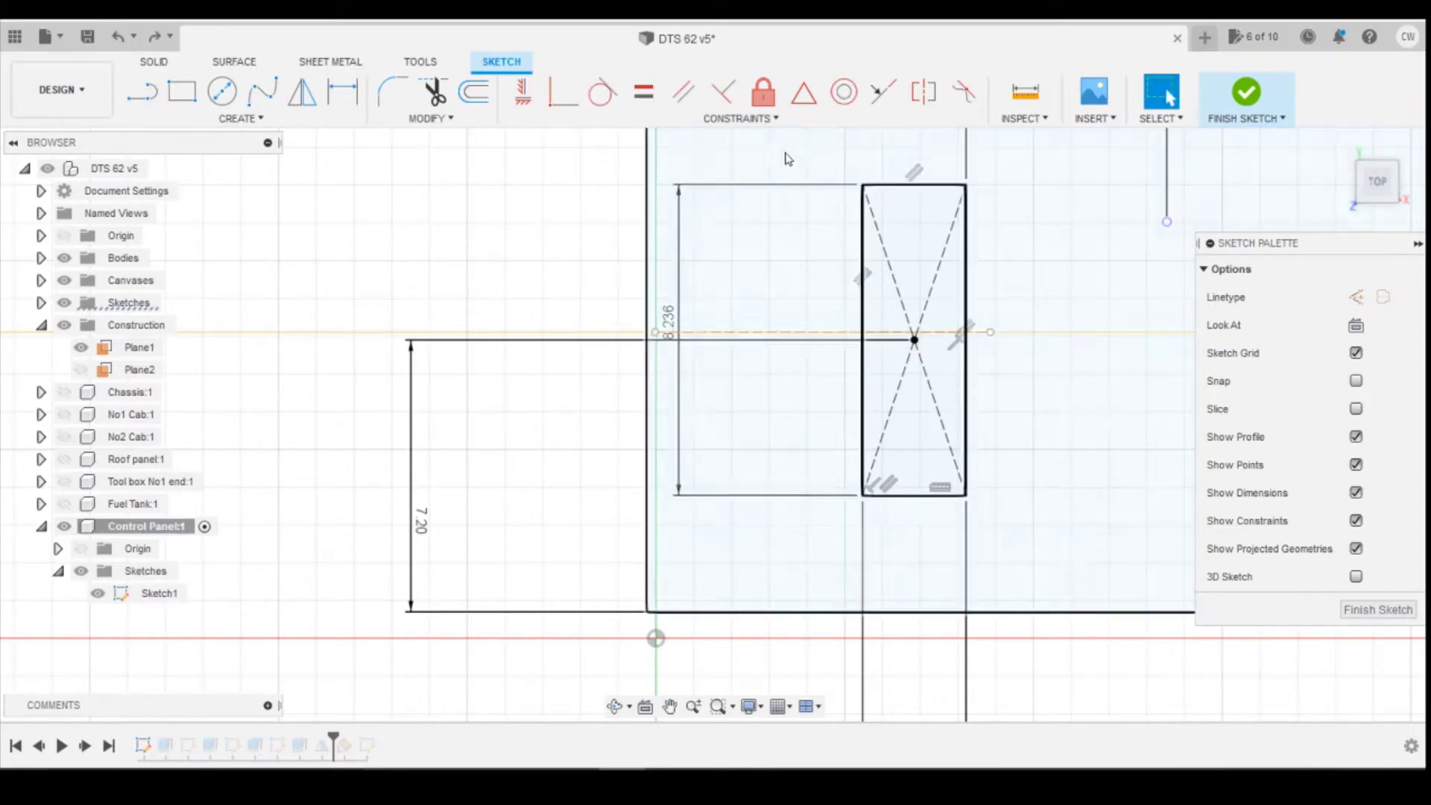
Fix the construction line in place and try to make the rectangle's centre point coincident with it
{"action": "left_click", "coordinate": [763, 92]}
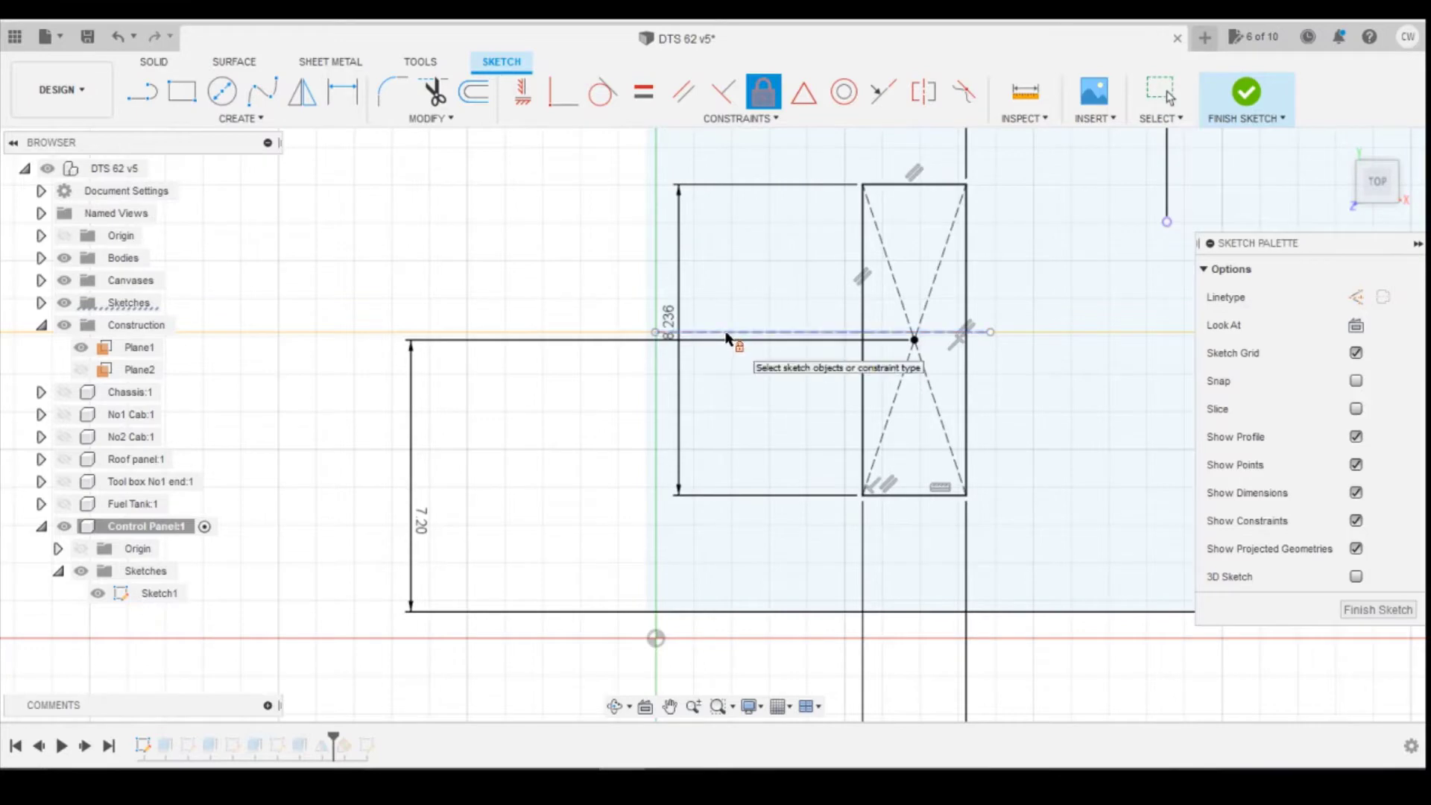
{"action": "left_click", "coordinate": [563, 93]}
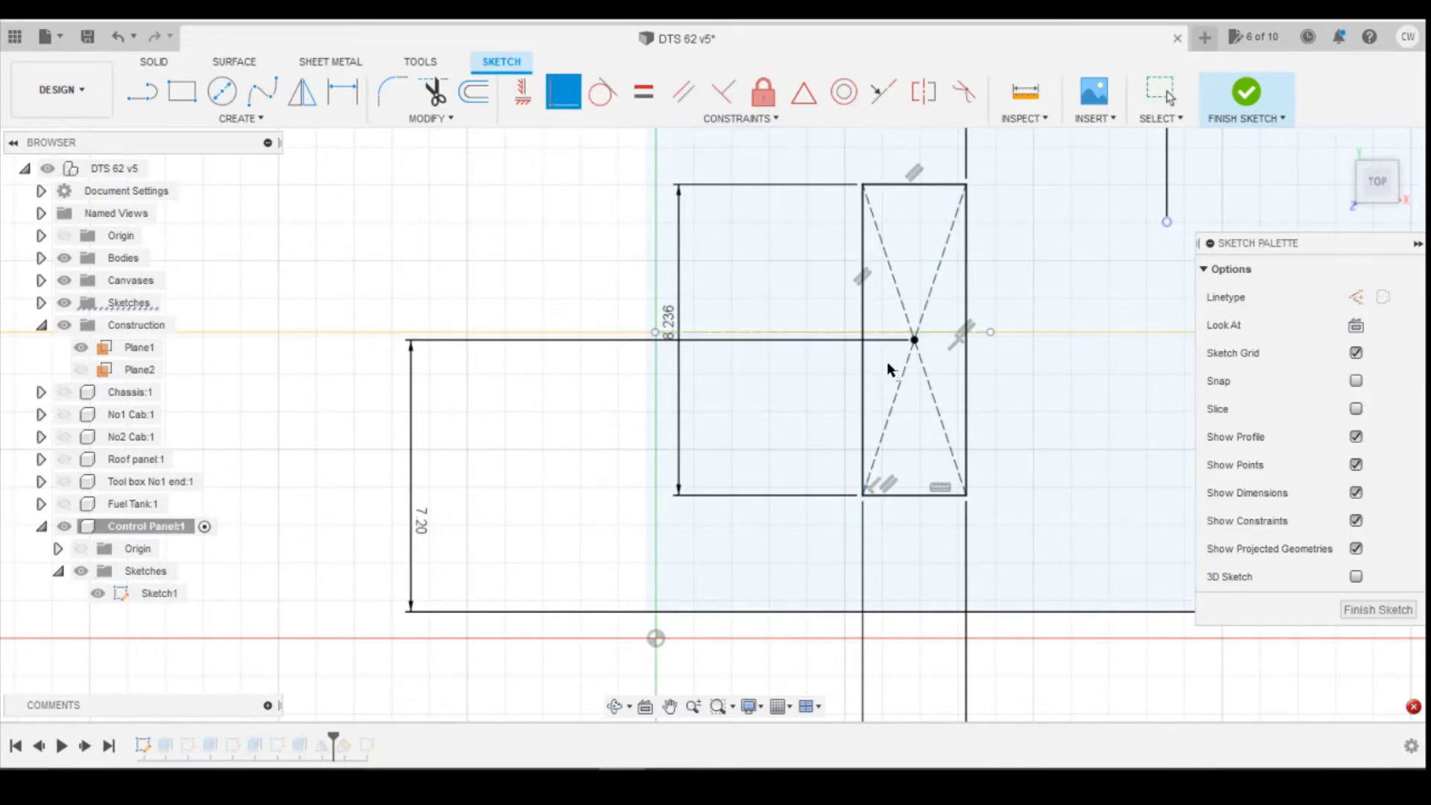
{"action": "left_click", "coordinate": [888, 334]}
{"action": "scroll", "coordinate": [757, 390], "scroll_direction": "down", "scroll_amount": 3}
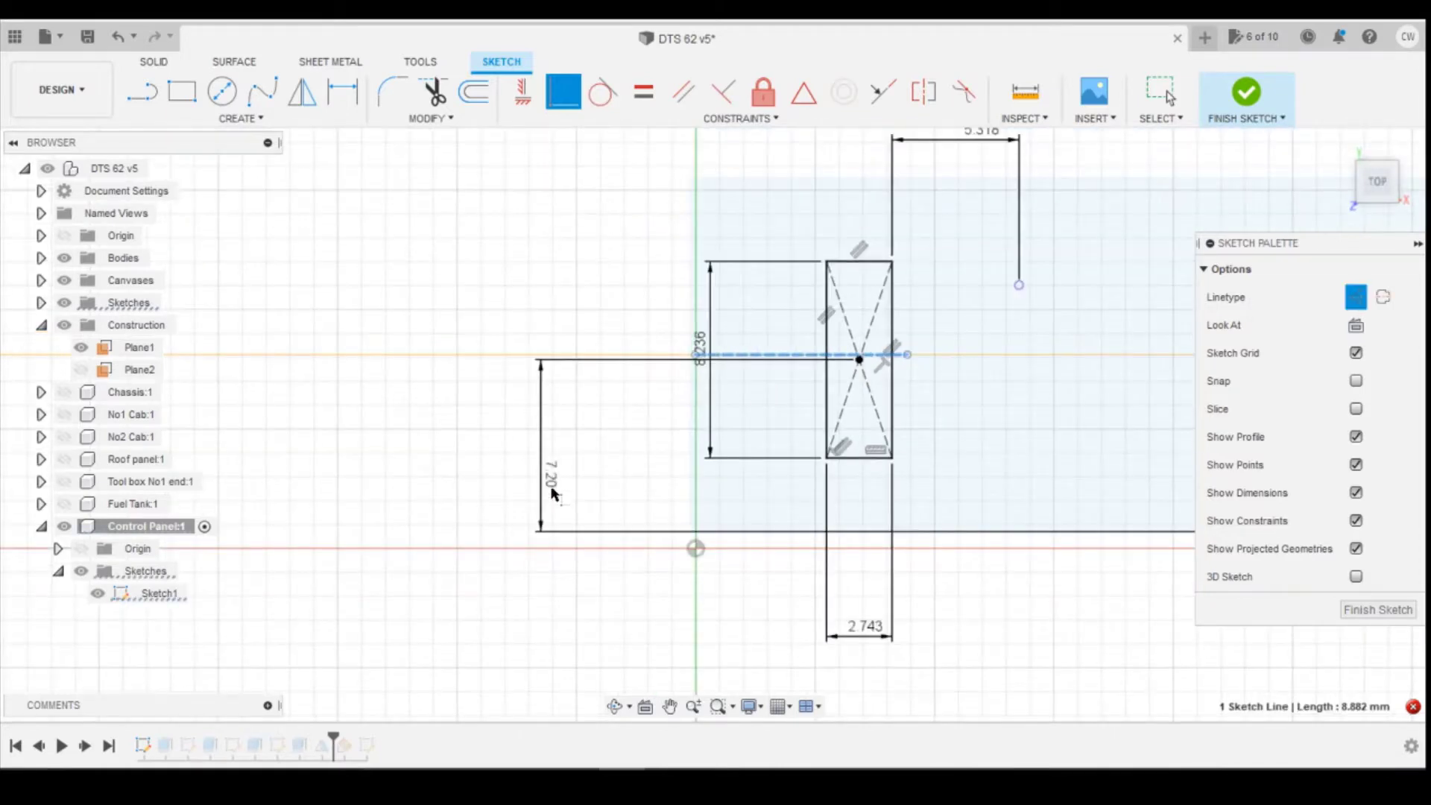
Delete the 7.20 mm dimension that locates the rectangle's centre
{"action": "key", "text": "Escape"}
{"action": "left_click", "coordinate": [553, 480]}
{"action": "key", "text": "Delete"}
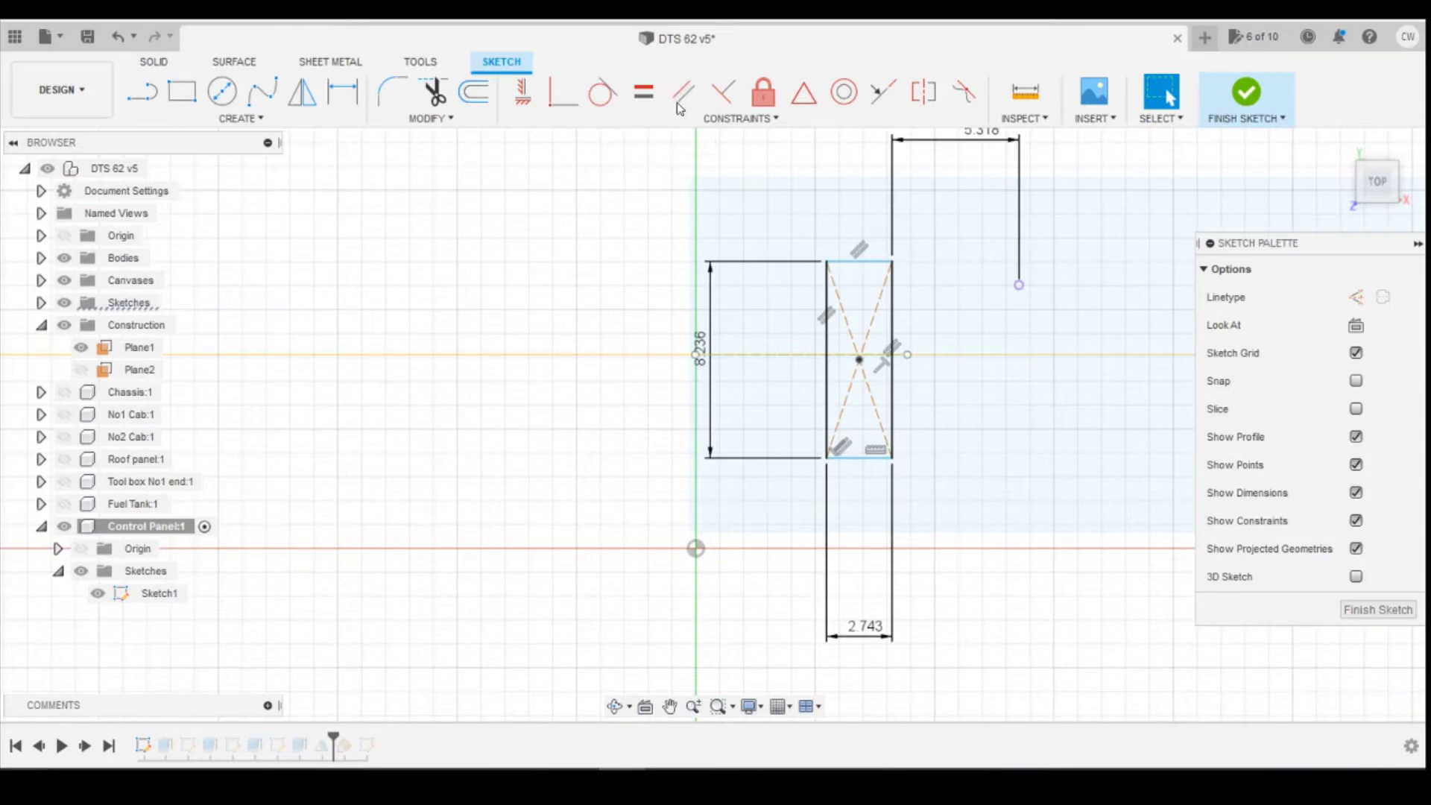
Make the base rectangle's centre point coincident with the horizontal construction line and finish the sketch
{"action": "left_click", "coordinate": [563, 92]}
{"action": "scroll", "coordinate": [850, 357], "scroll_direction": "up", "scroll_amount": 4}
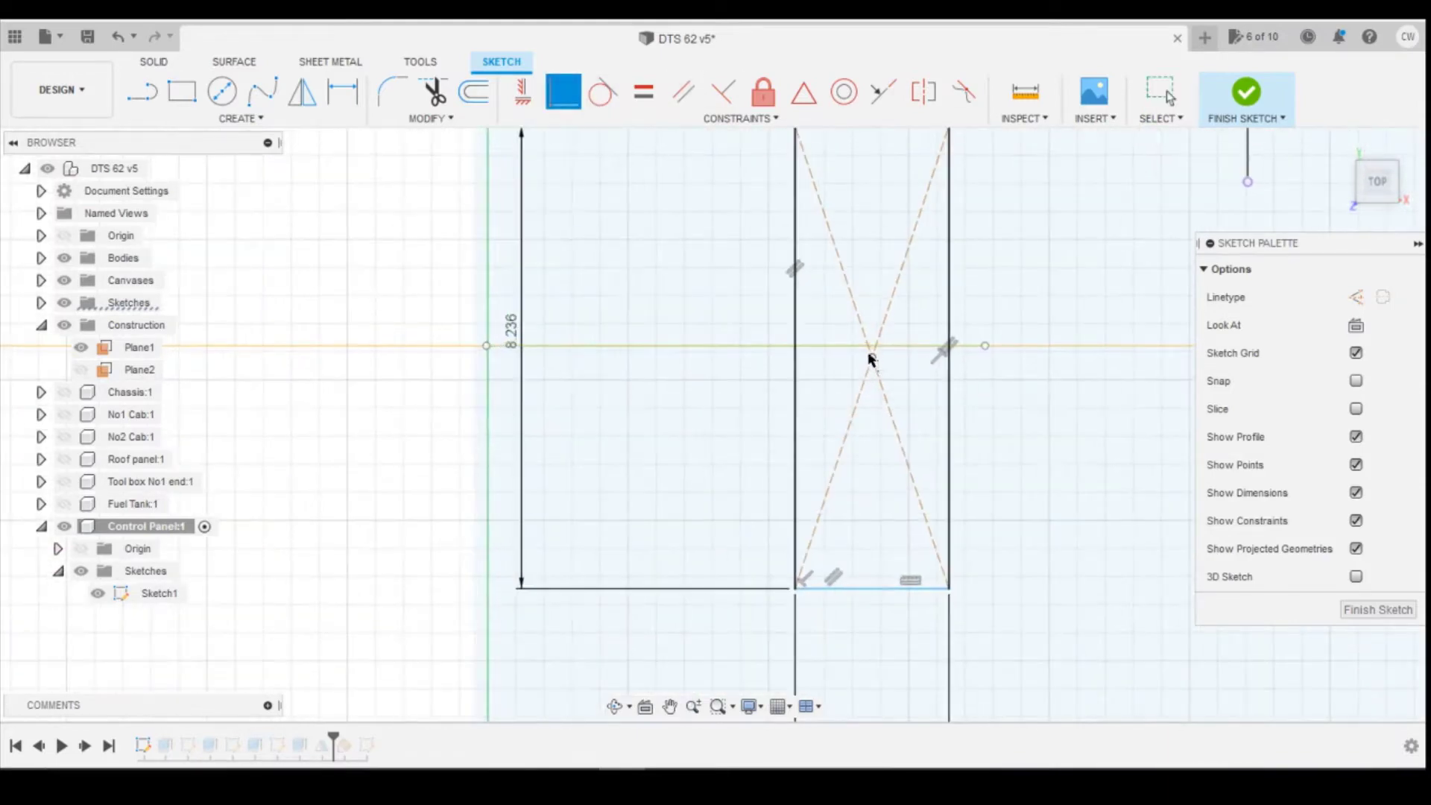
{"action": "left_click", "coordinate": [870, 358]}
{"action": "left_click", "coordinate": [848, 345]}
{"action": "scroll", "coordinate": [914, 402], "scroll_direction": "down", "scroll_amount": 4}
{"action": "left_click", "coordinate": [1245, 97]}
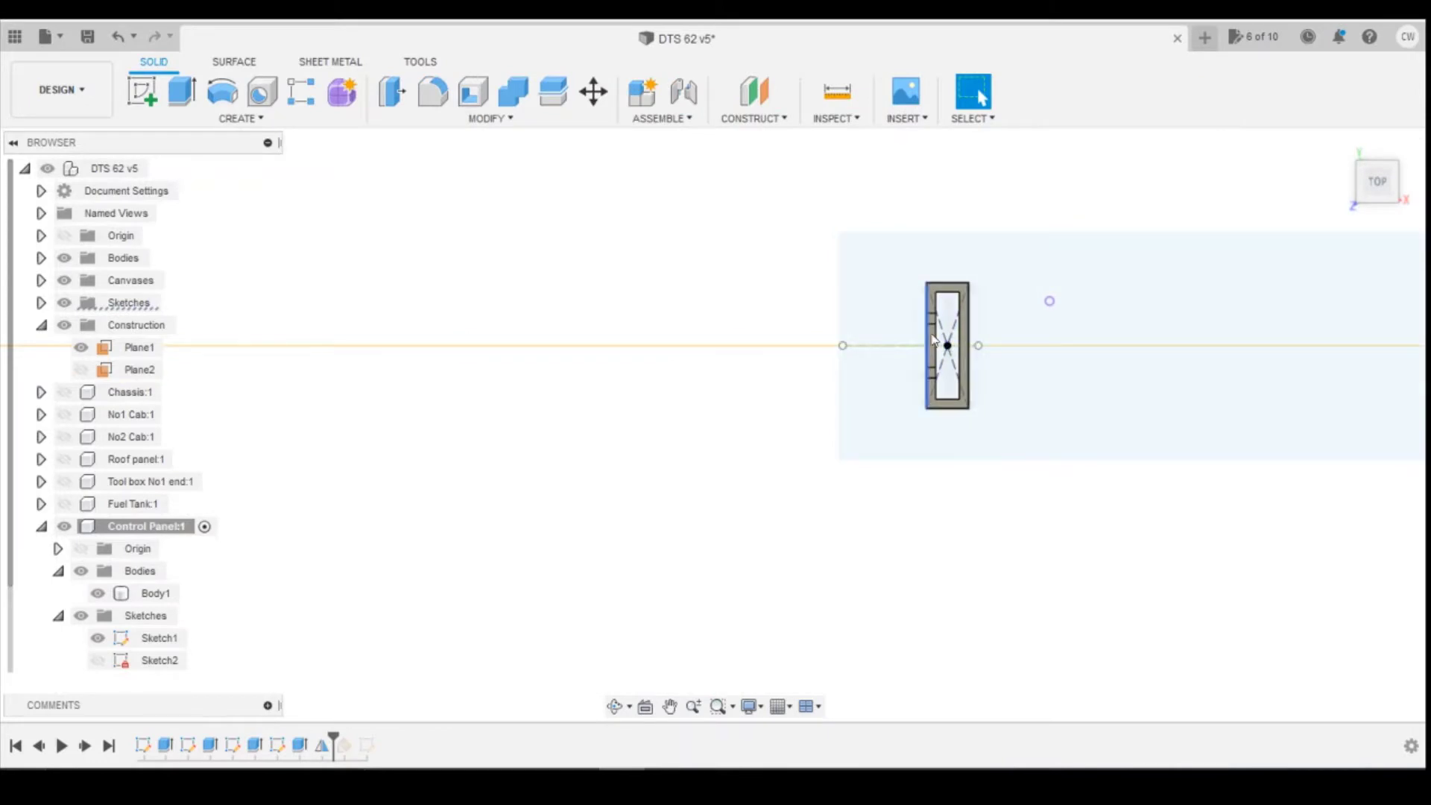
Roll the timeline forward to its end and reopen the angled panel's sketch for editing
{"action": "key", "text": "F6"}
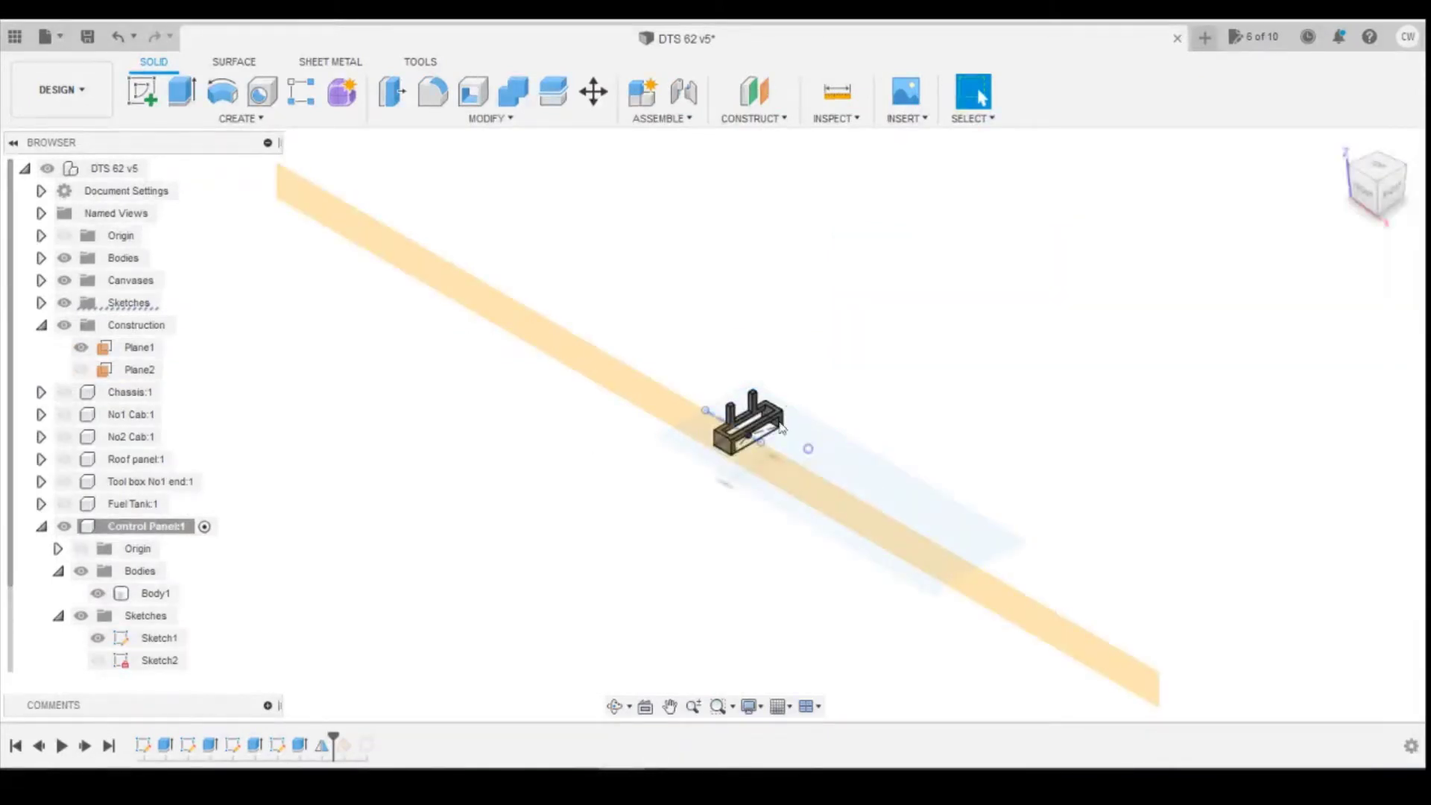
{"action": "left_click_drag", "start_coordinate": [334, 734], "coordinate": [442, 729]}
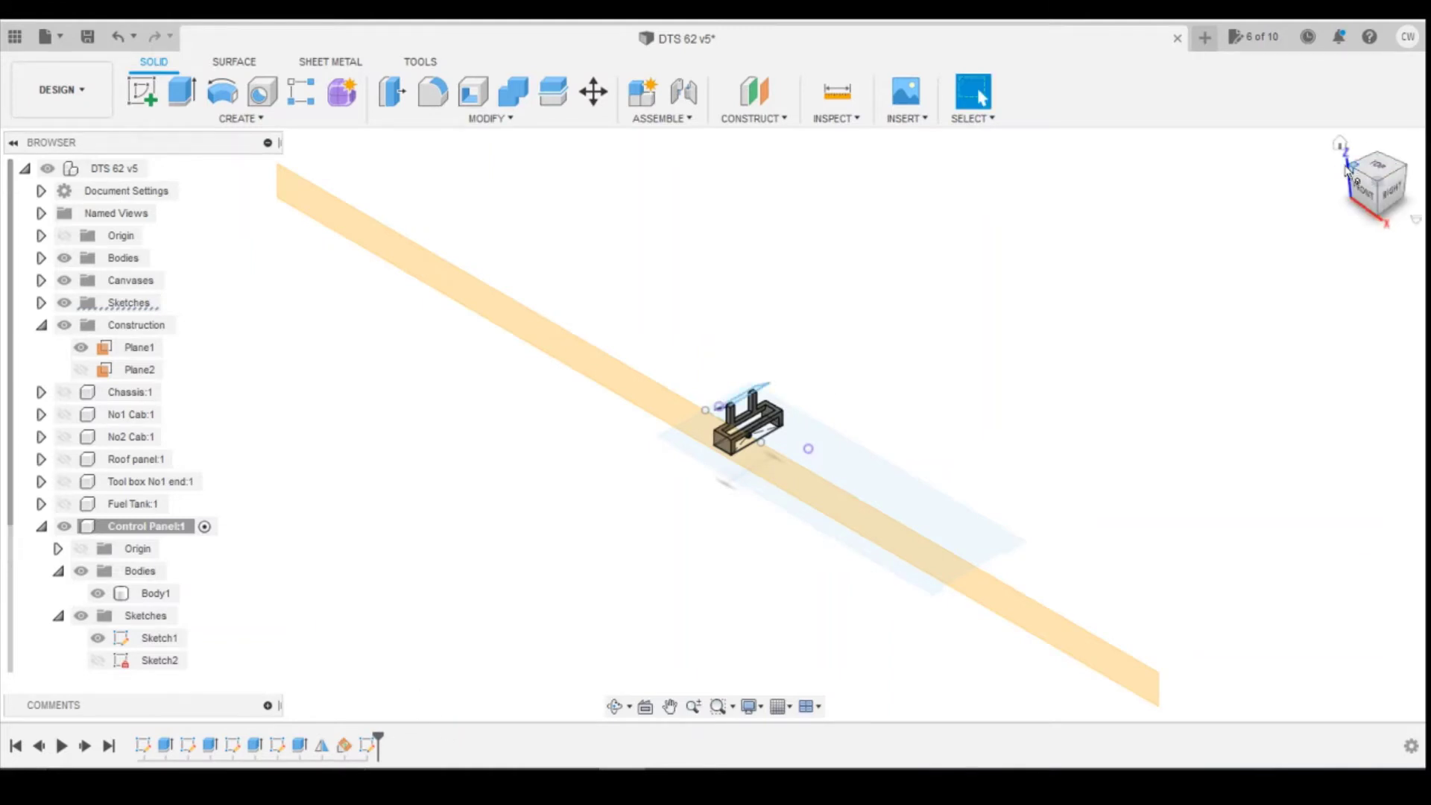
{"action": "left_click_drag", "start_coordinate": [1347, 170], "coordinate": [1369, 176]}
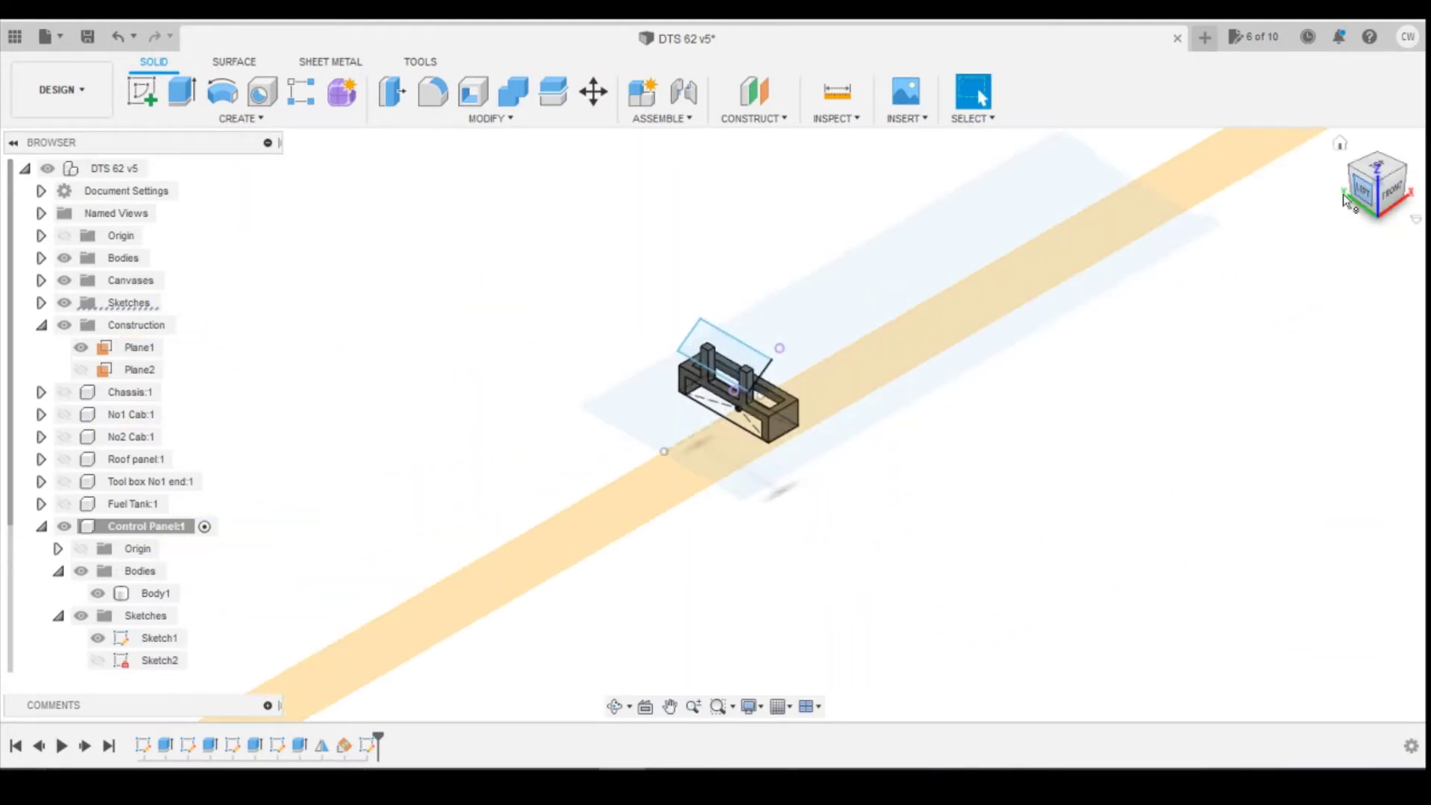
{"action": "left_click", "coordinate": [1363, 180]}
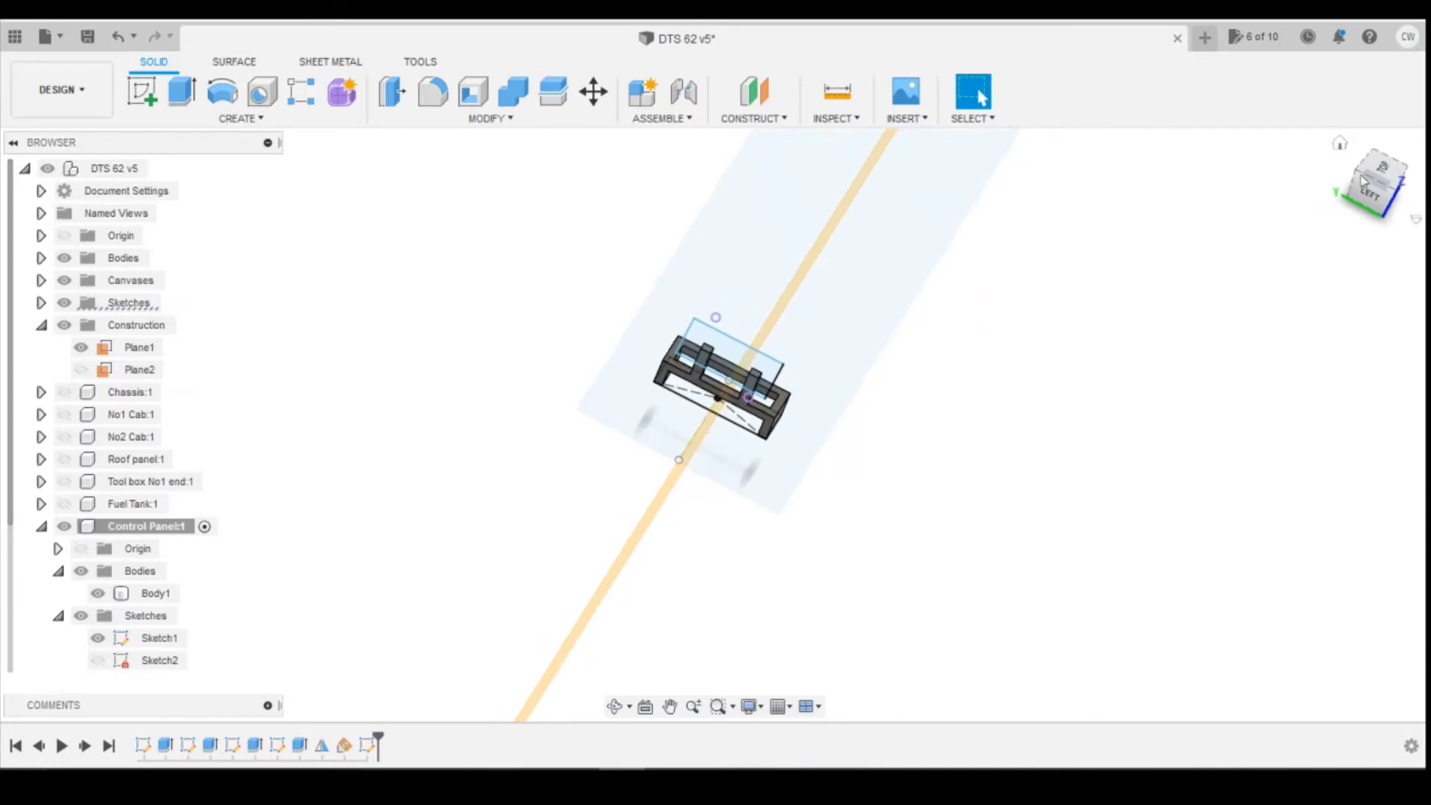
{"action": "left_click", "coordinate": [1375, 185]}
{"action": "scroll", "coordinate": [701, 356], "scroll_direction": "up", "scroll_amount": 5}
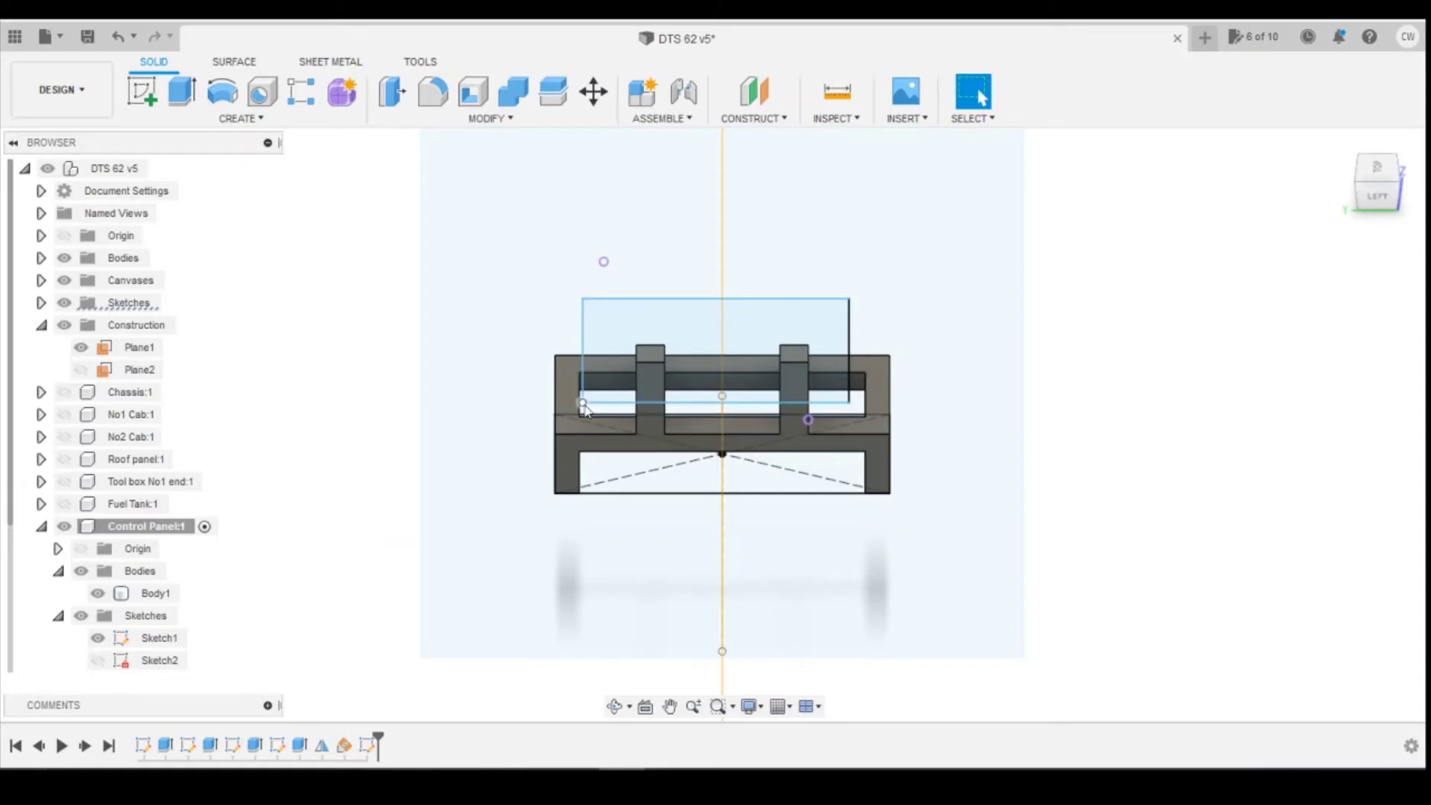
{"action": "right_click", "coordinate": [366, 746]}
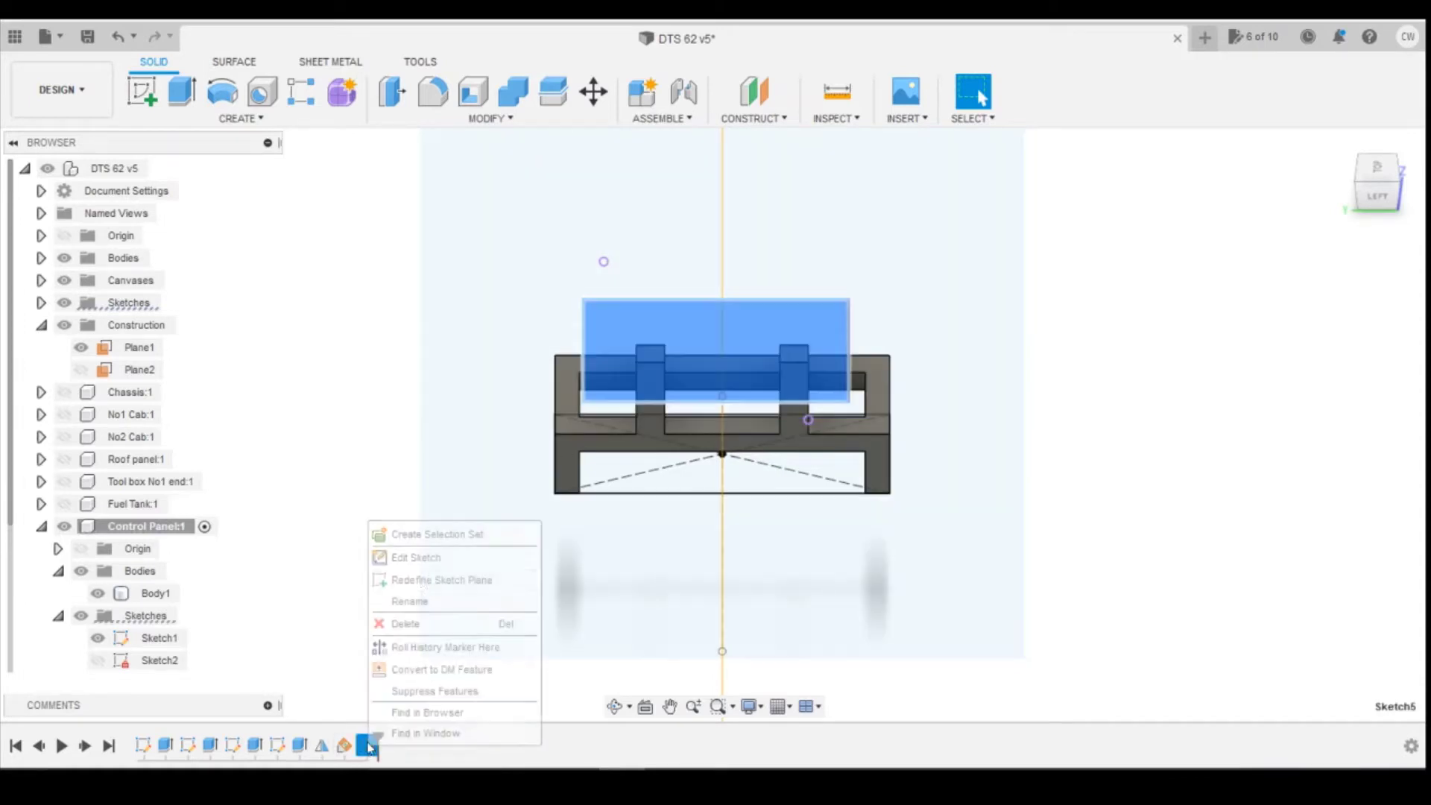
{"action": "left_click", "coordinate": [418, 554]}
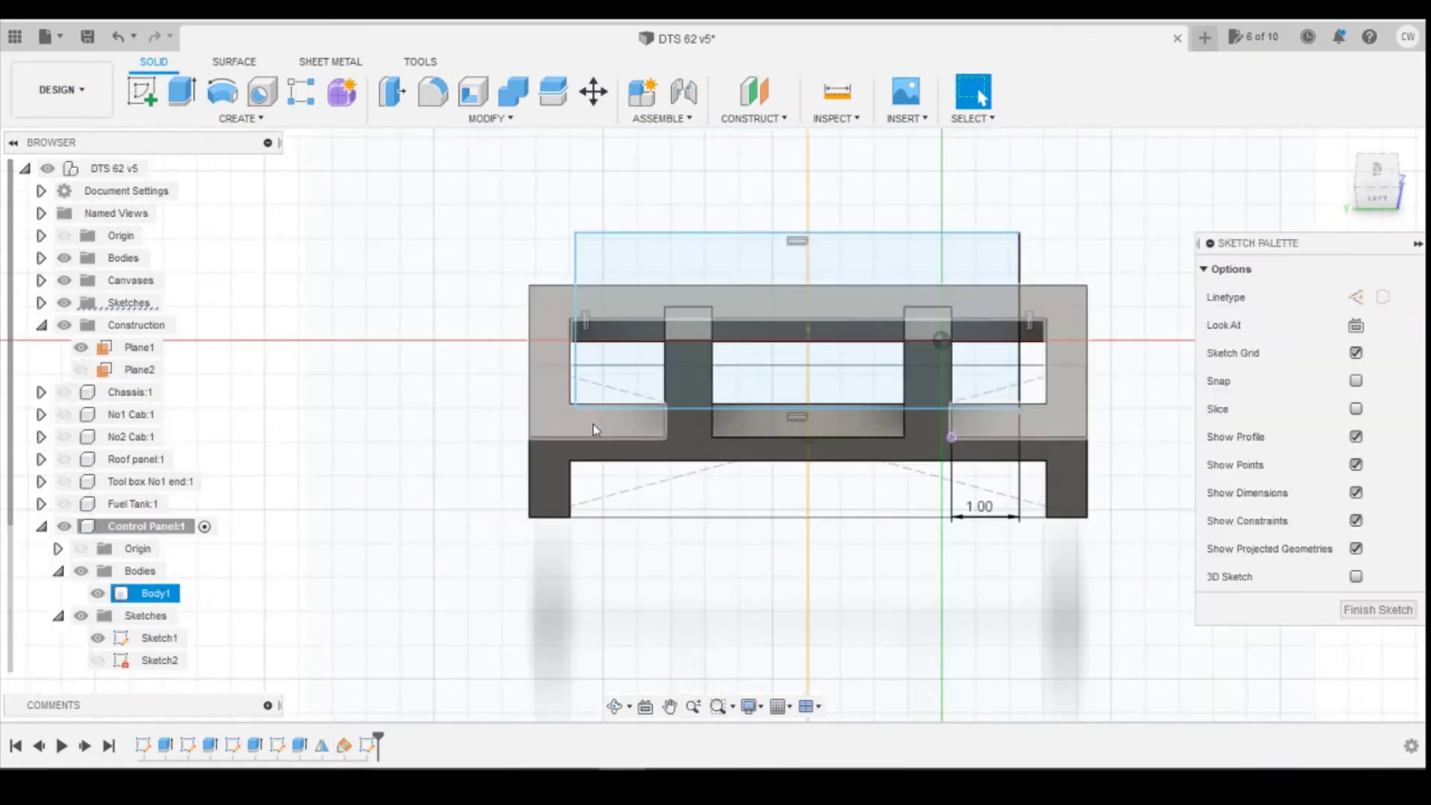
{"action": "left_click", "coordinate": [566, 401]}
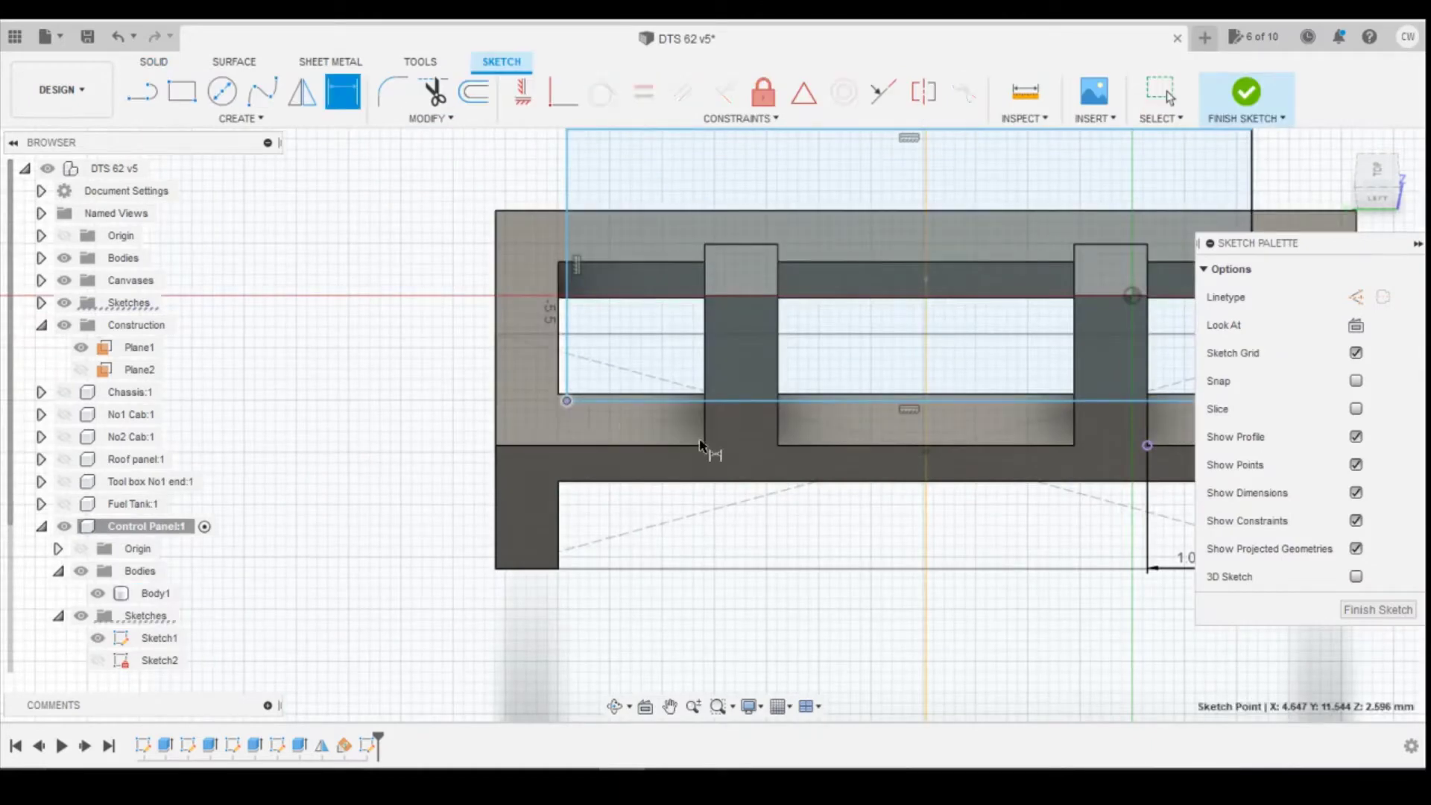
{"action": "left_click", "coordinate": [704, 446]}
{"action": "key", "text": "Escape"}
{"action": "left_click", "coordinate": [687, 515]}
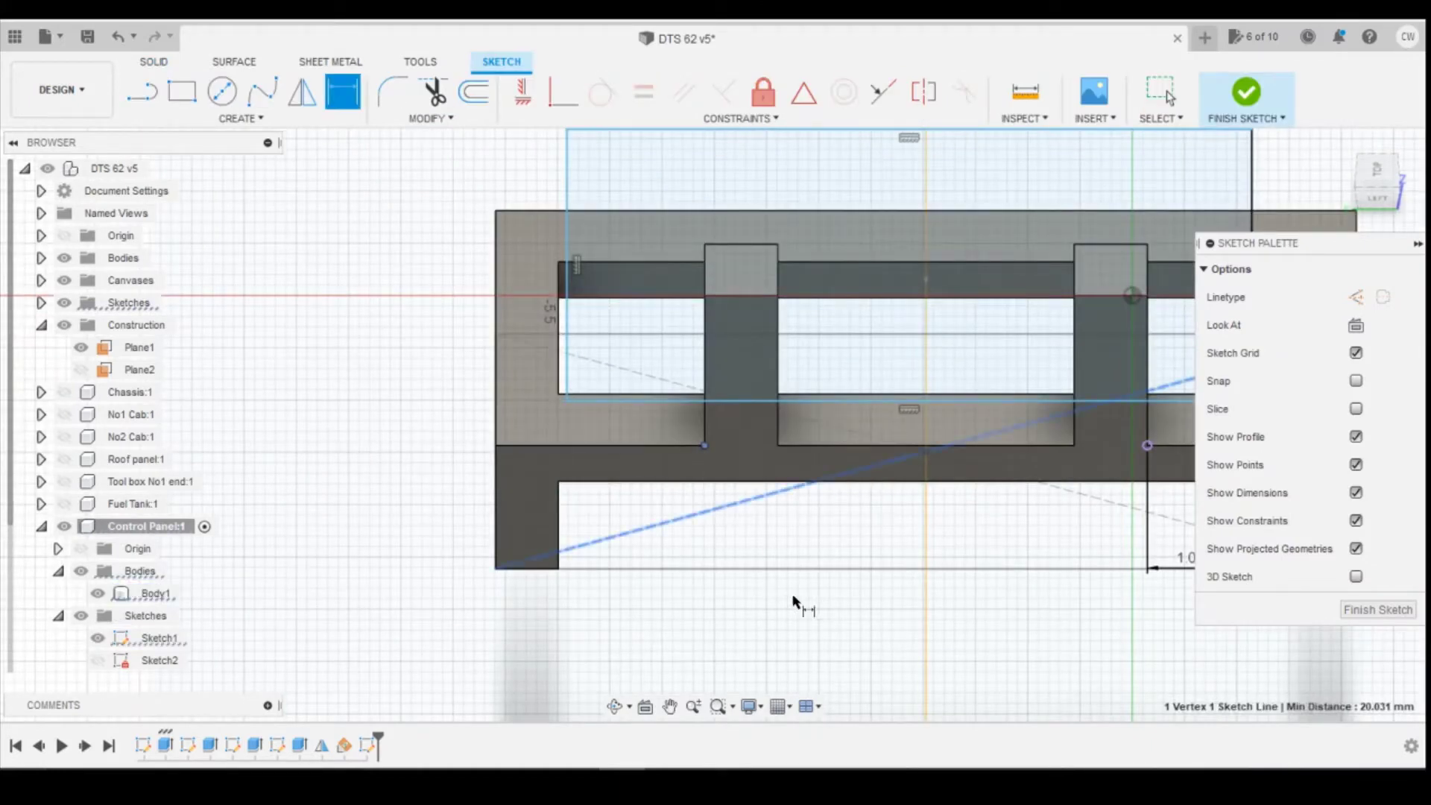
{"action": "left_click", "coordinate": [585, 401]}
{"action": "key", "text": "Escape"}
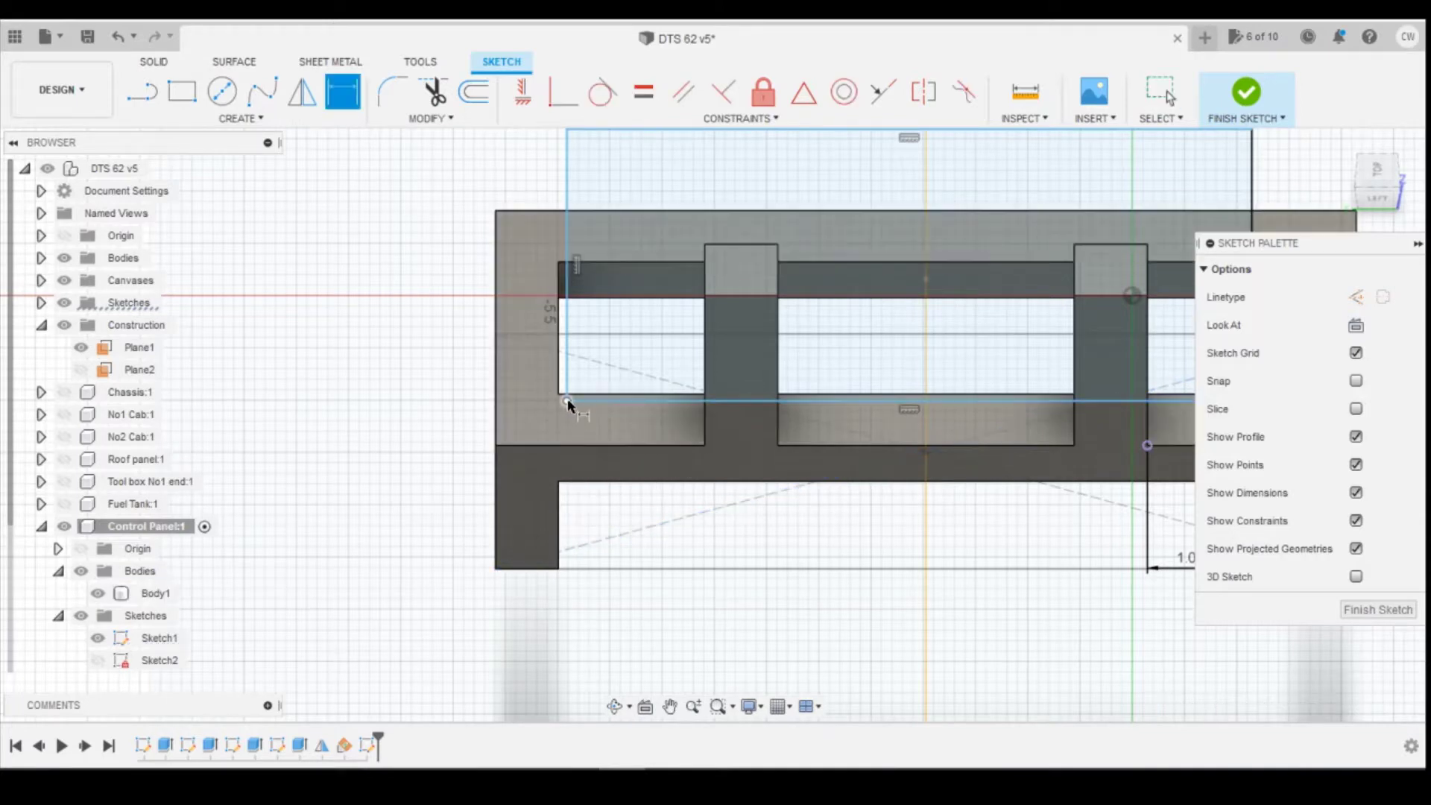
Dimension the horizontal distance between the angled rectangle's free lower corner and the adjacent post's outer lower corner as 1 mm
{"action": "left_click", "coordinate": [566, 400]}
{"action": "left_click", "coordinate": [704, 445], "text": "ctrl"}
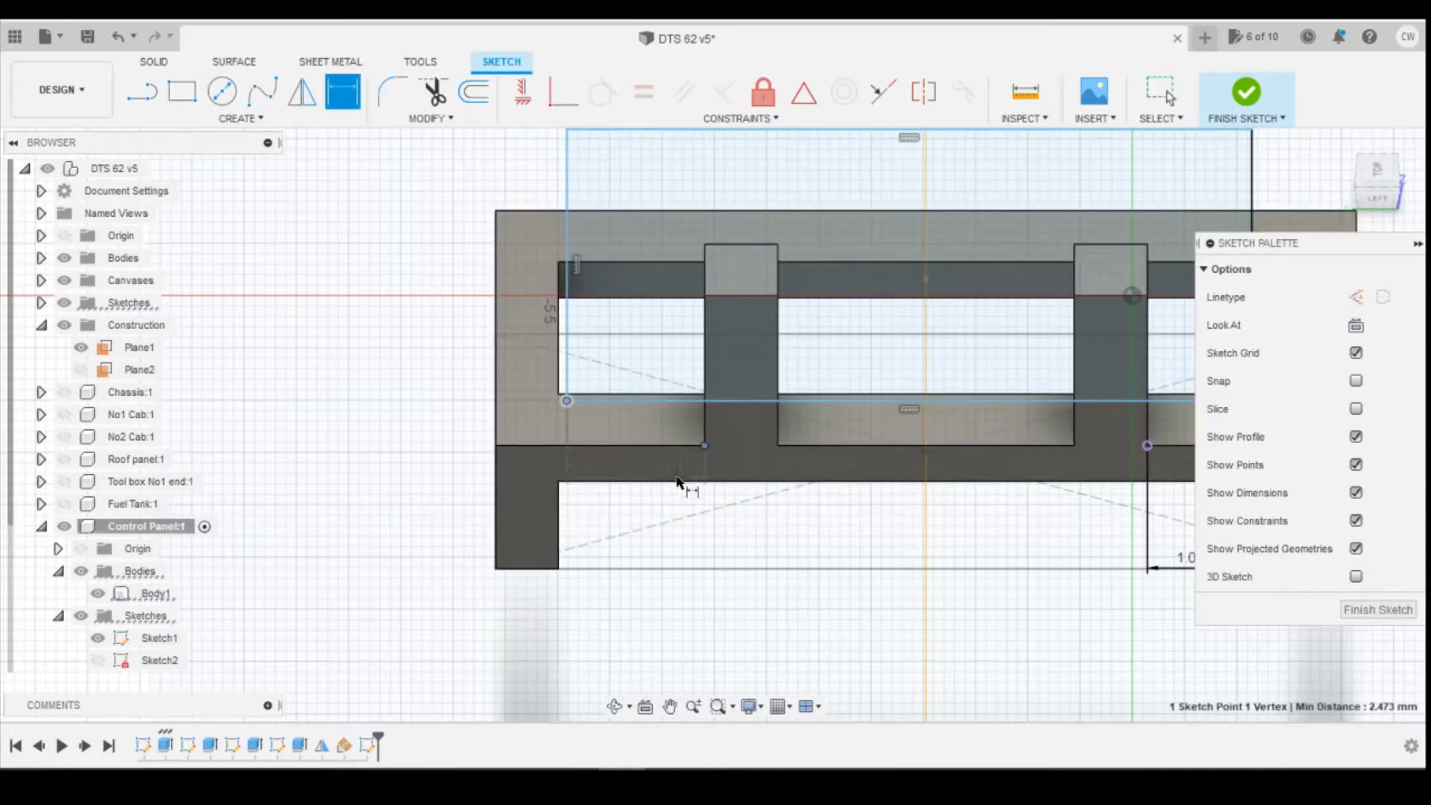
{"action": "left_click", "coordinate": [676, 474]}
{"action": "key", "text": "BackSpace"}
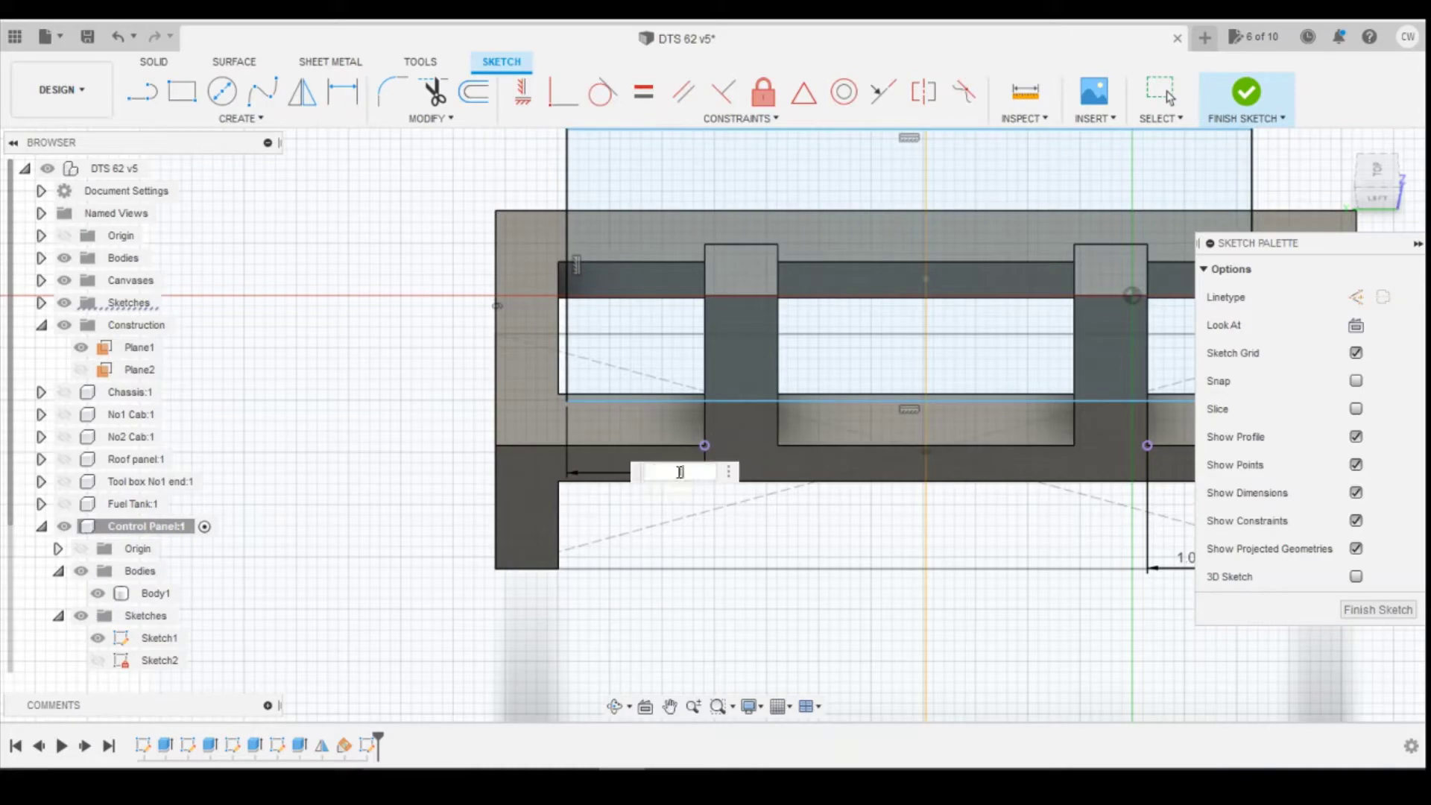
{"action": "type", "text": "1"}
{"action": "key", "text": "Return"}
{"action": "scroll", "coordinate": [589, 533], "scroll_direction": "down", "scroll_amount": 3}
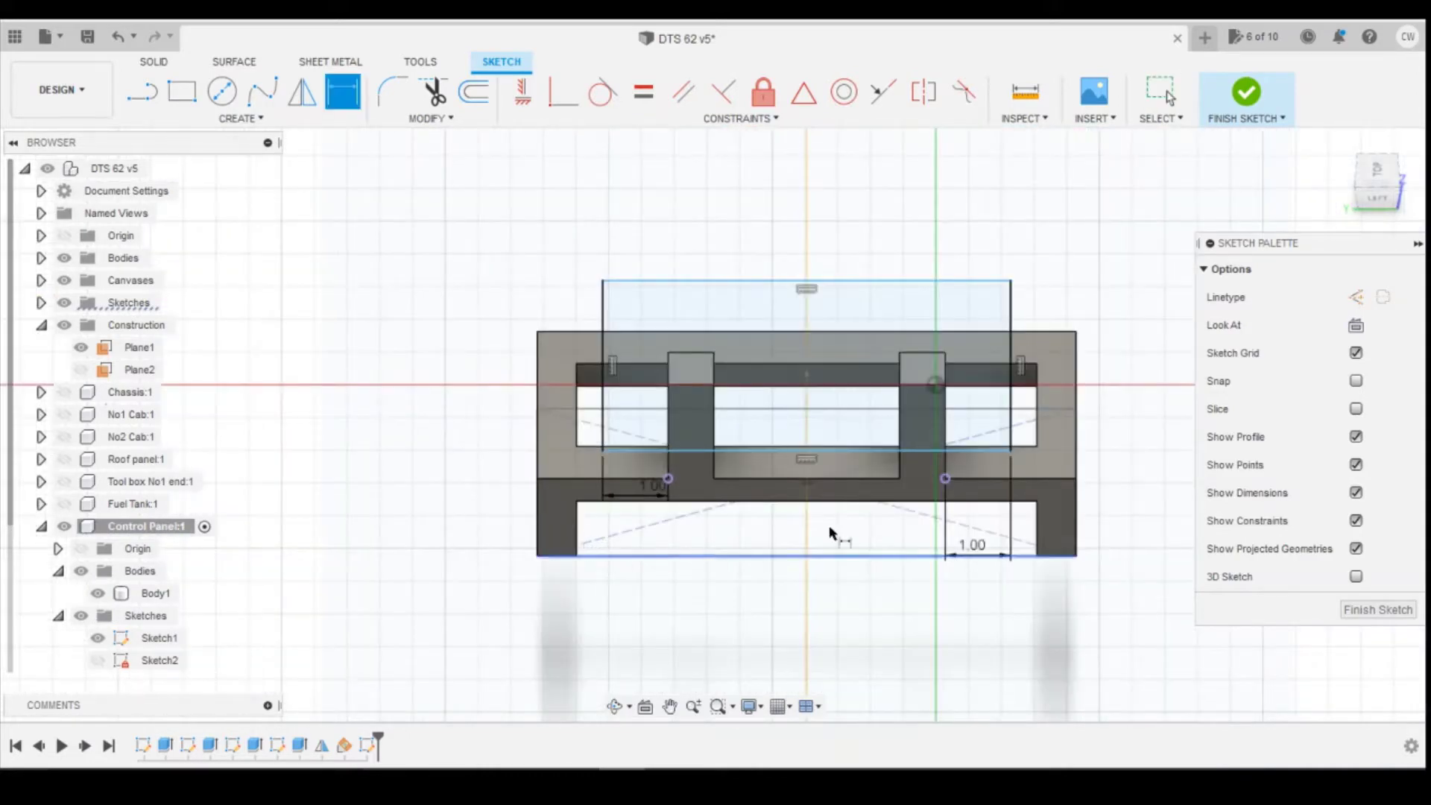
{"action": "scroll", "coordinate": [936, 418], "scroll_direction": "up", "scroll_amount": 4}
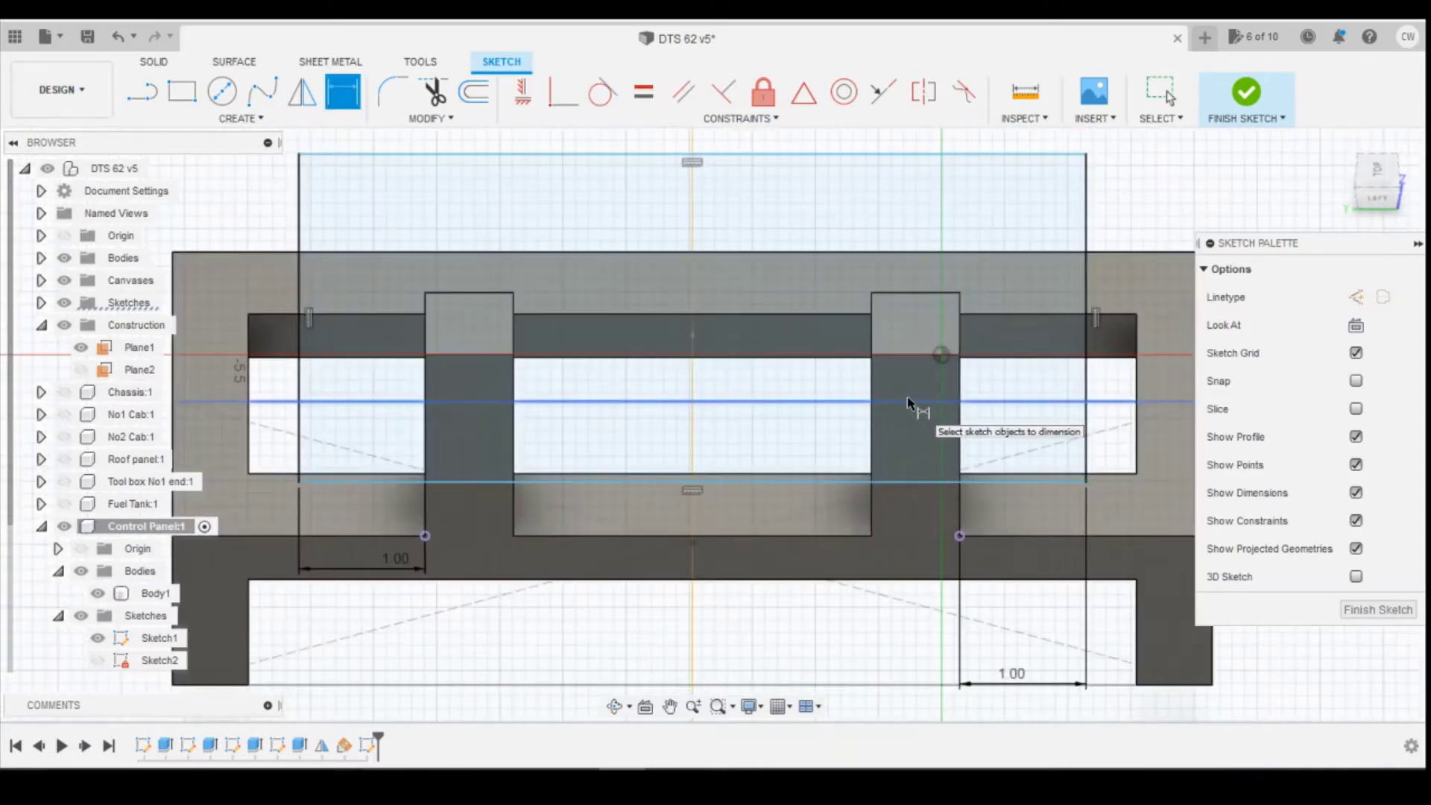
{"action": "scroll", "coordinate": [668, 478], "scroll_direction": "down", "scroll_amount": 3}
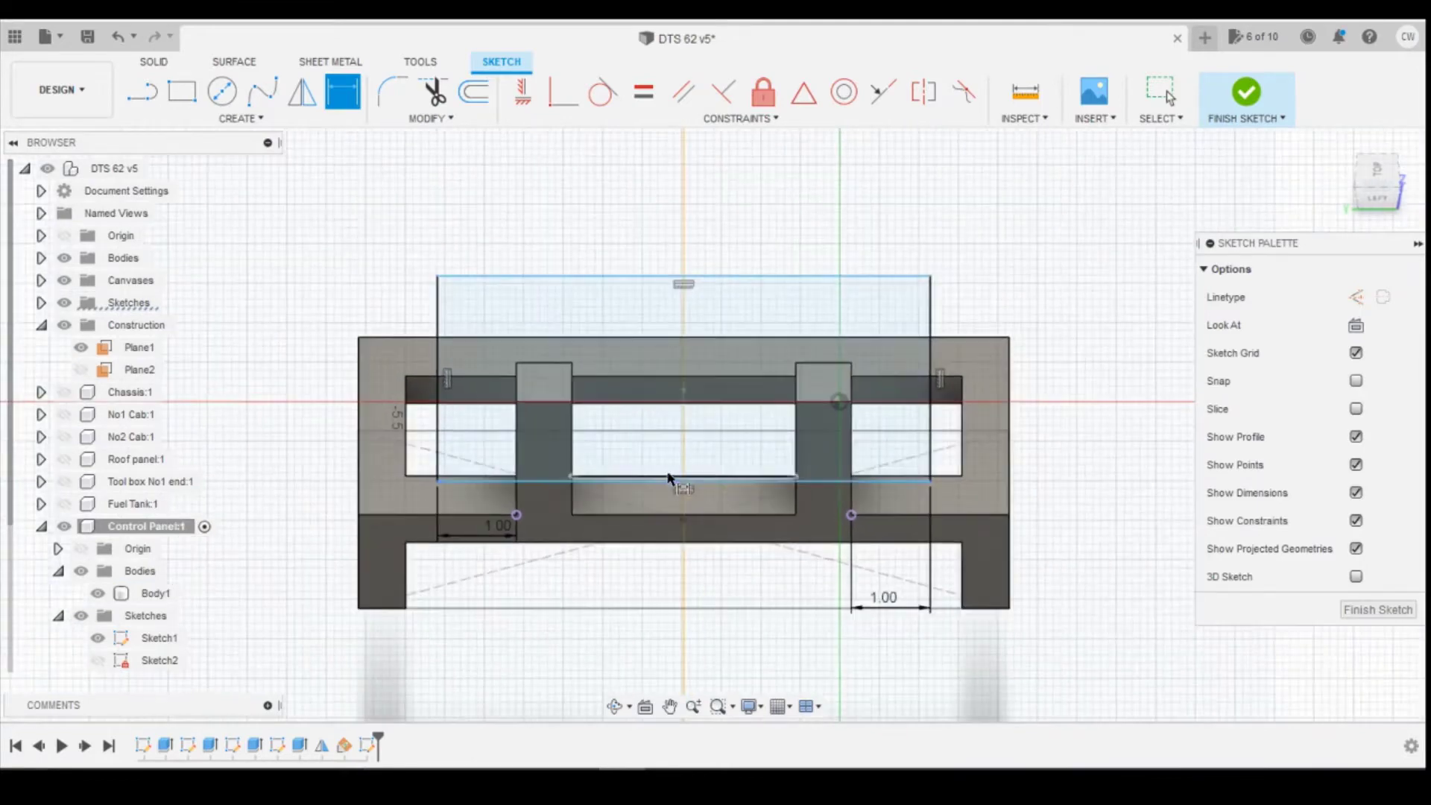
{"action": "key", "text": "Escape"}
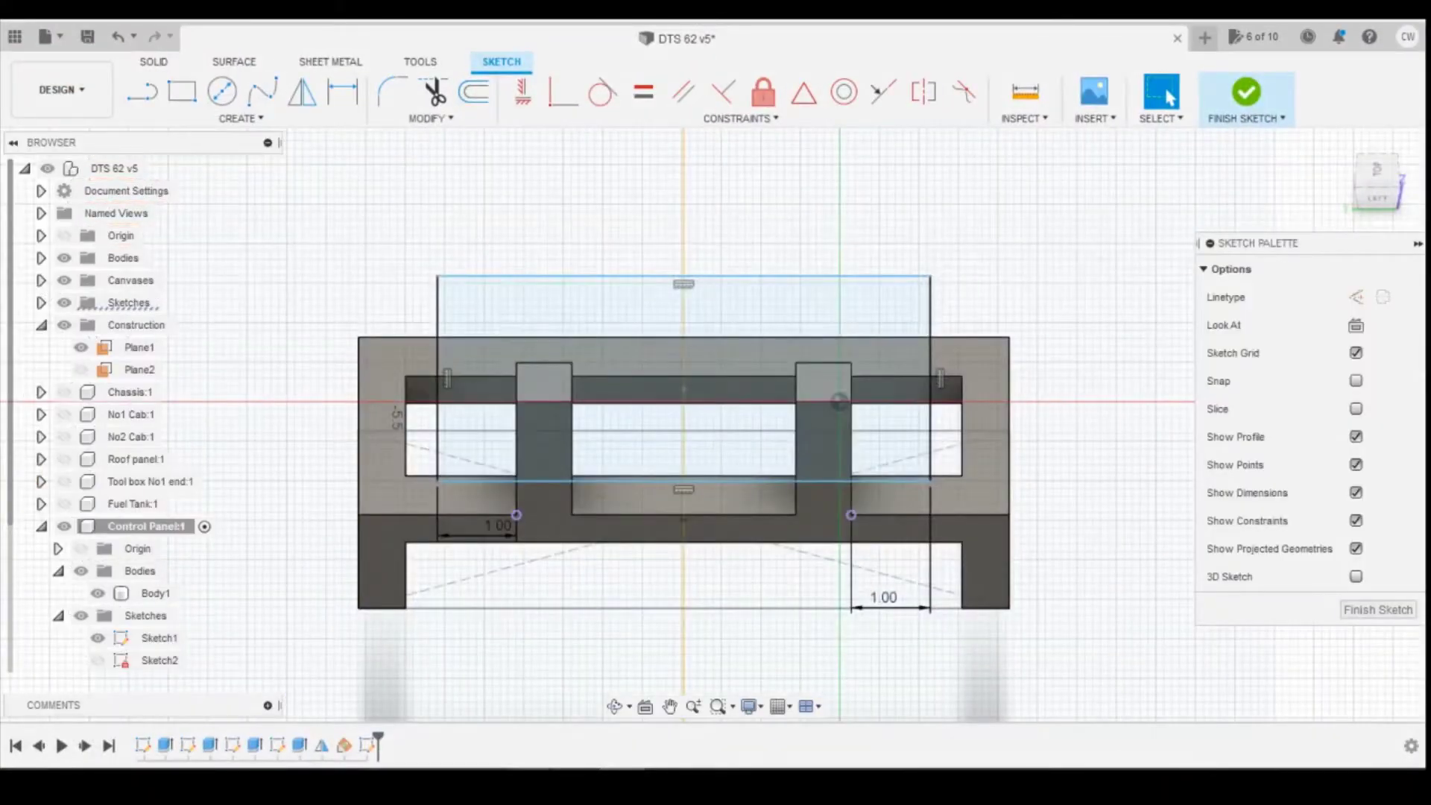
Switch to Photos and consult the DTS measurements drawing and the DR72211 reference photos of the control panel
{"action": "left_click", "coordinate": [524, 753]}
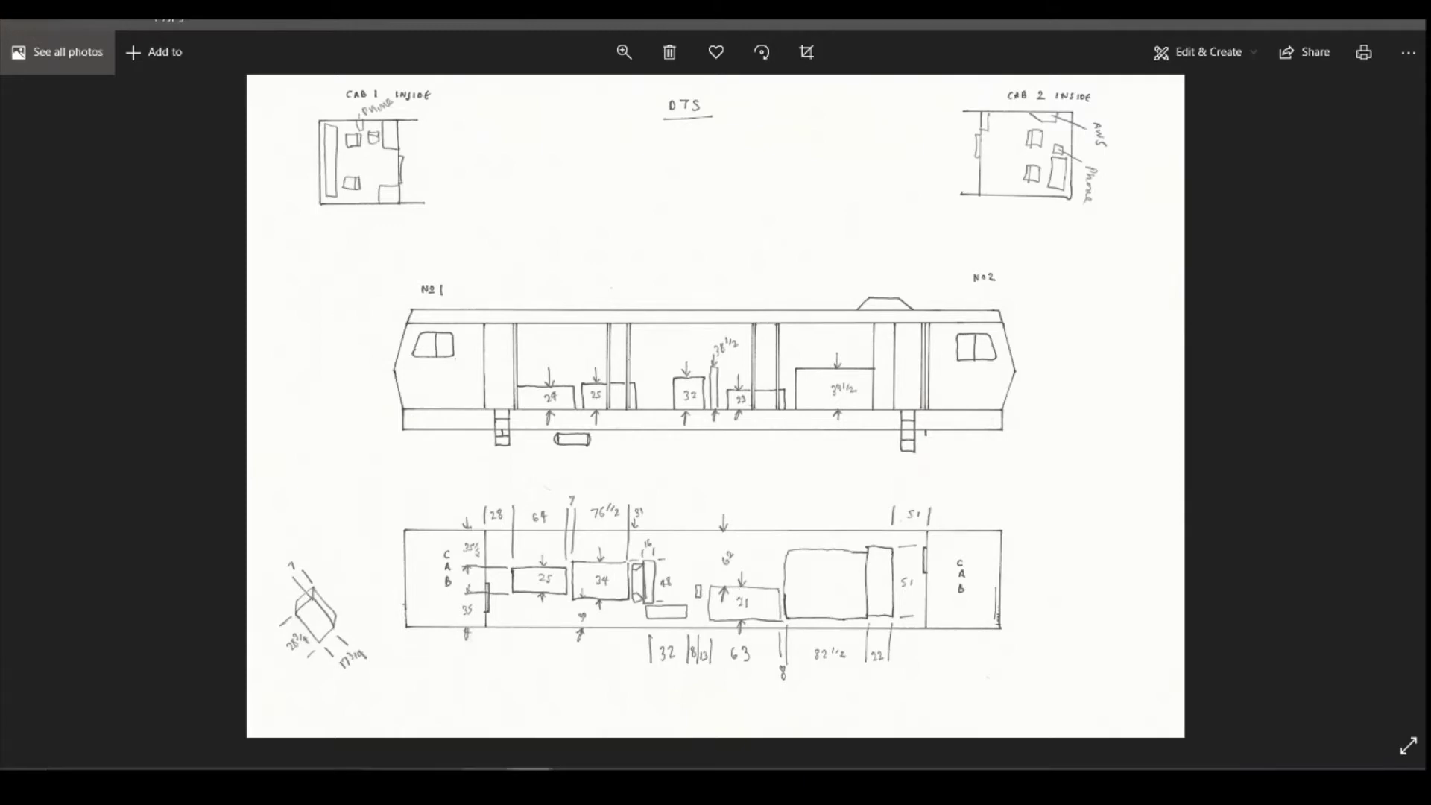
{"action": "left_click", "coordinate": [528, 782]}
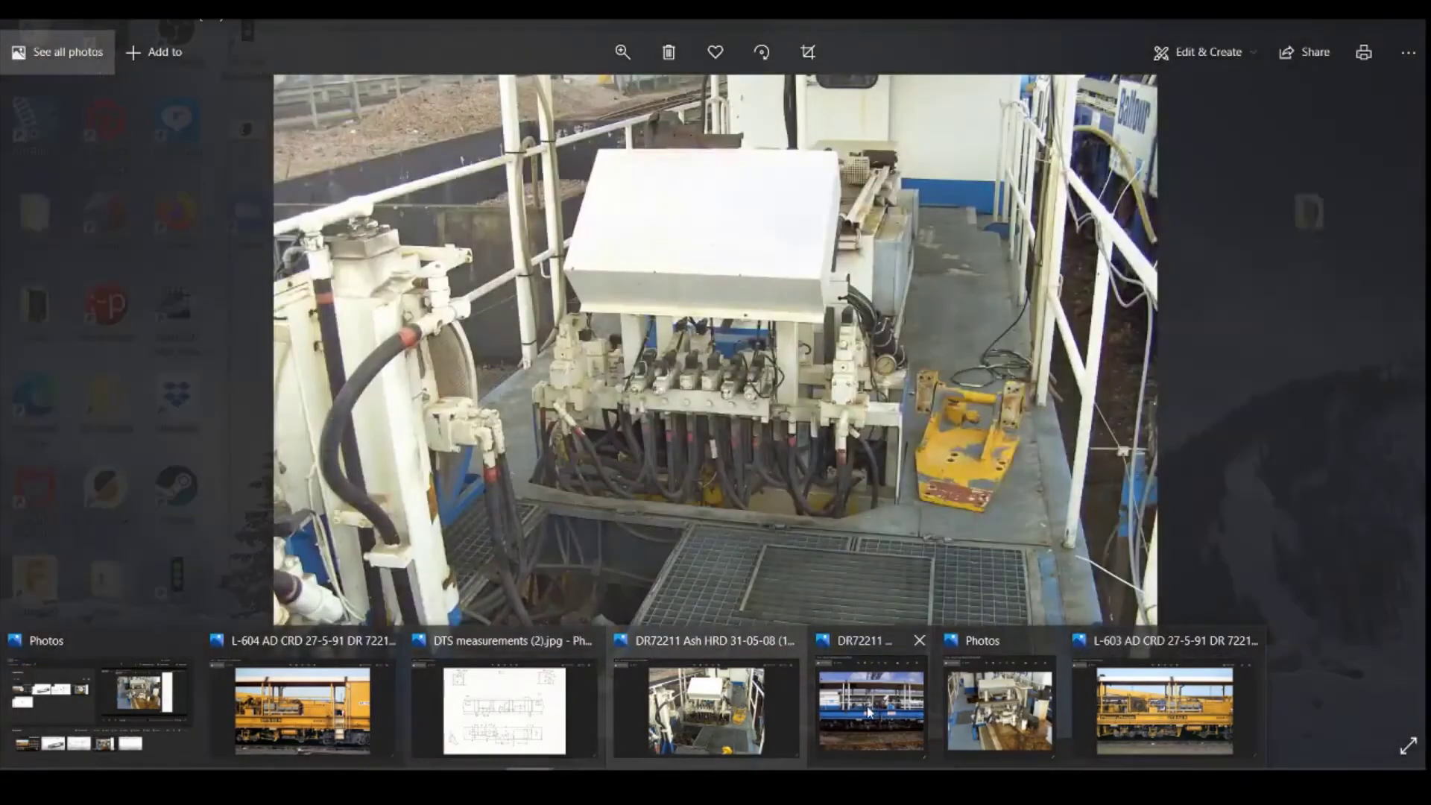
{"action": "left_click", "coordinate": [871, 708]}
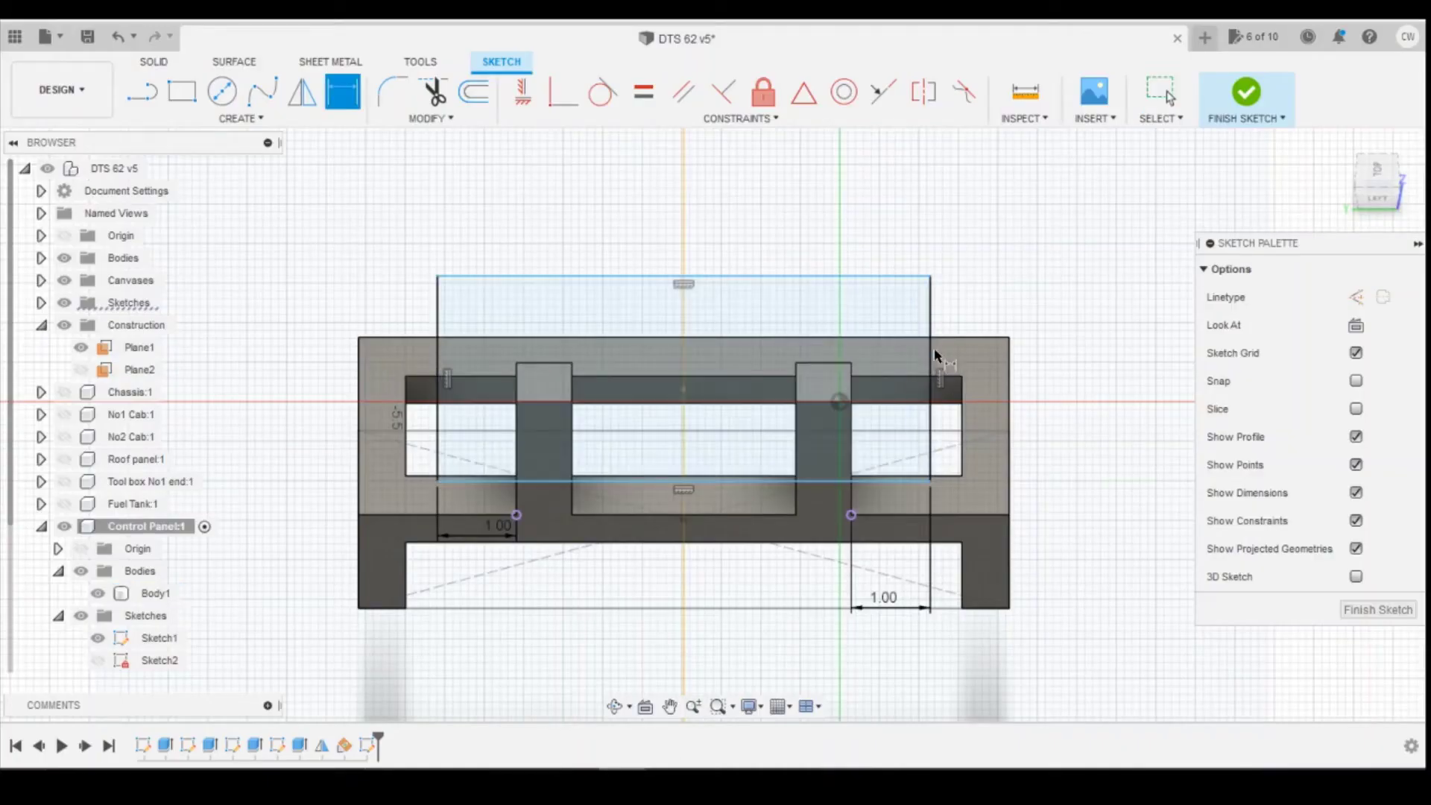
Dimension the height of the angled panel's rectangle as 2.8 mm
{"action": "left_click", "coordinate": [936, 355]}
{"action": "left_click", "coordinate": [1069, 350]}
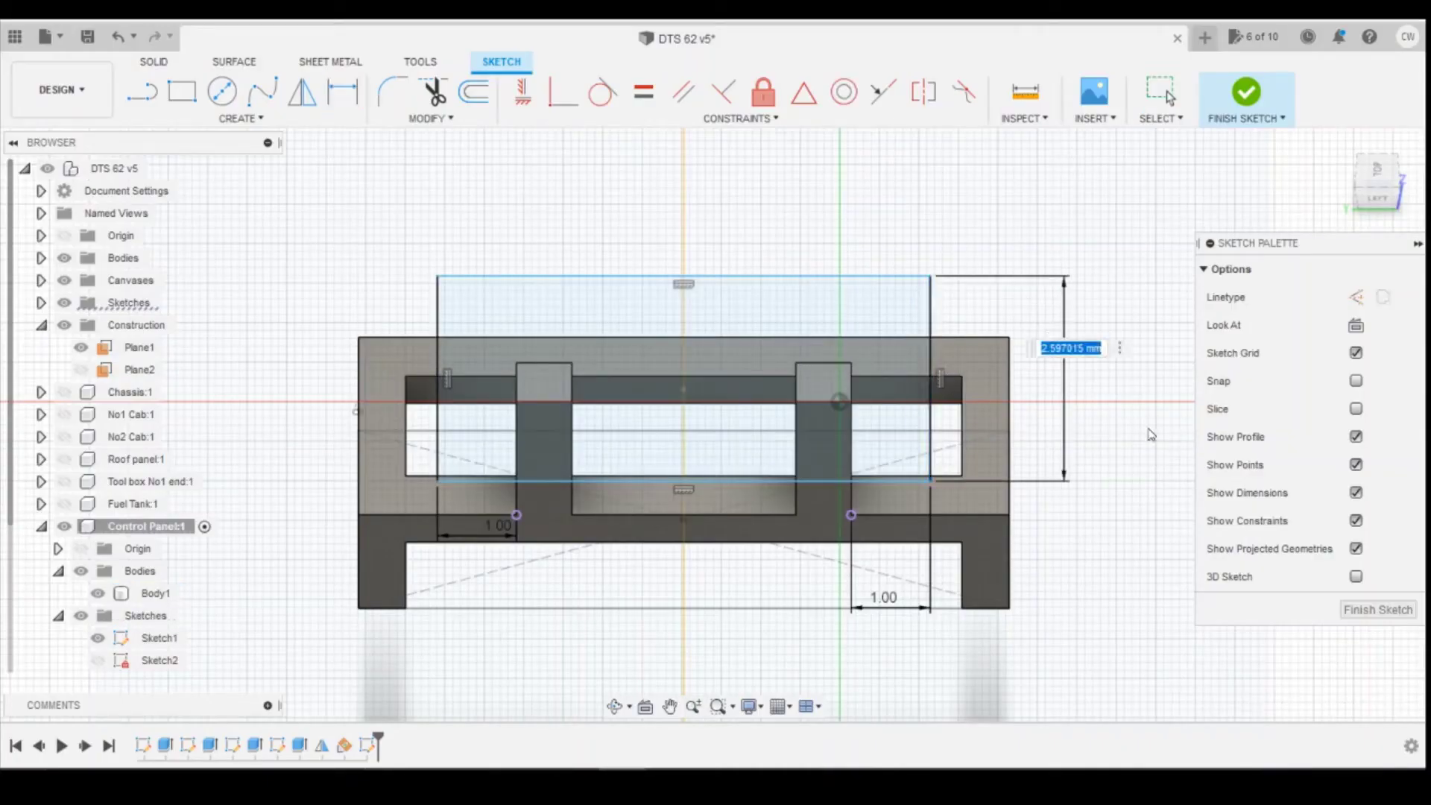
{"action": "type", "text": "2"}
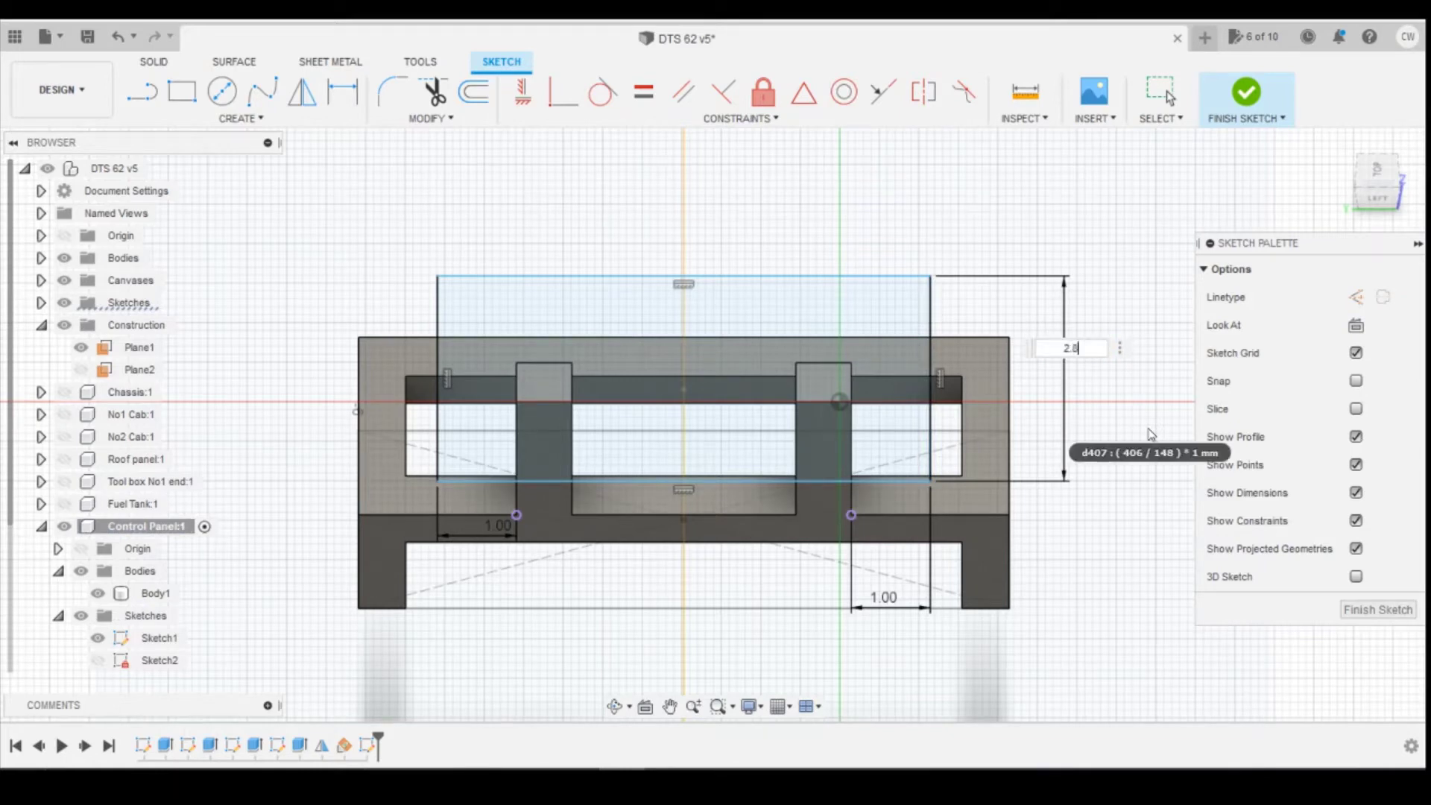
{"action": "type", "text": ".8"}
{"action": "key", "text": "Return"}
{"action": "key", "text": "Escape"}
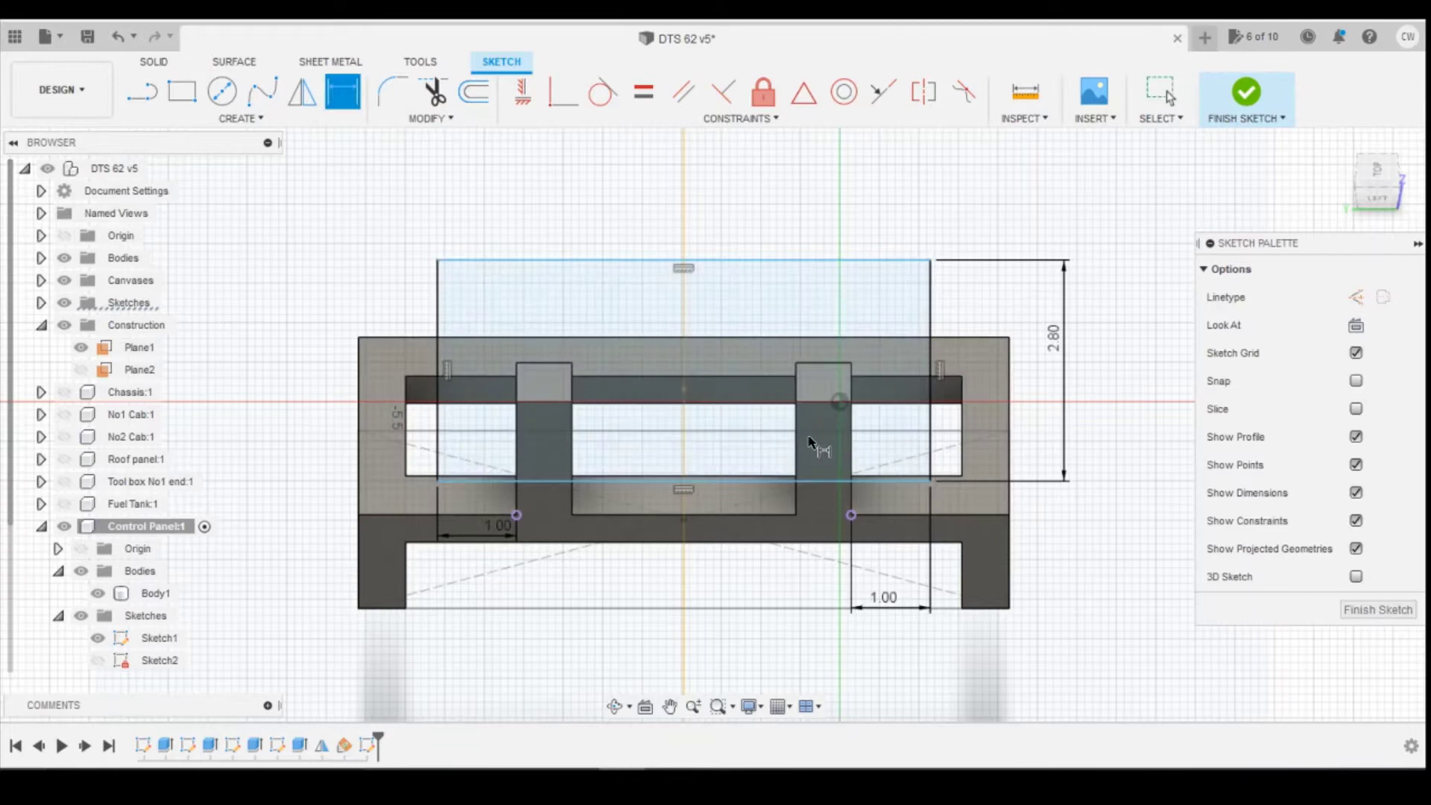
Dimension the offset between the post's outer upper corner and the rectangle's nearest lower corner as 1 mm
{"action": "left_click", "coordinate": [851, 401]}
{"action": "left_click", "coordinate": [930, 481]}
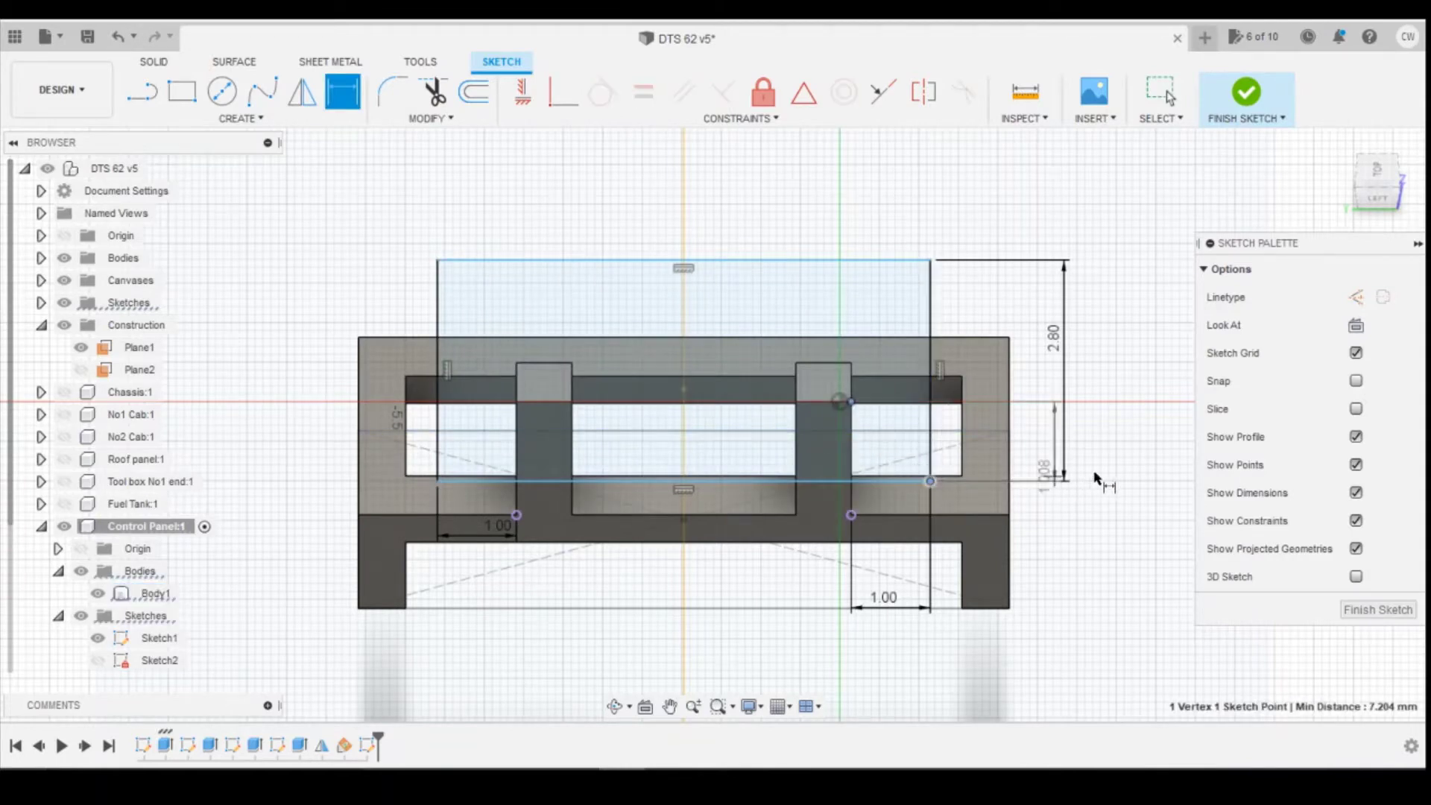
{"action": "left_click", "coordinate": [1103, 477]}
{"action": "type", "text": "1"}
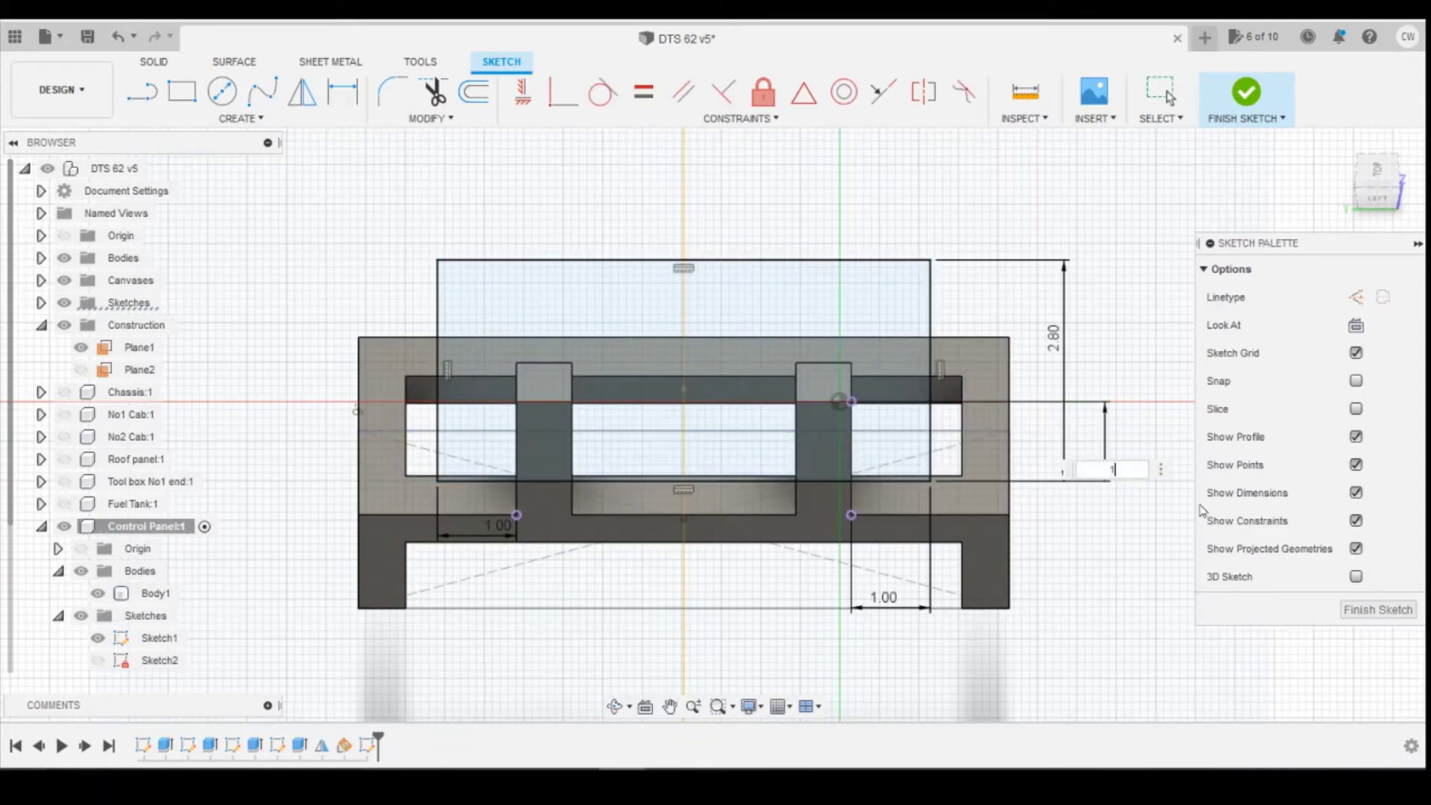
{"action": "key", "text": "Return"}
{"action": "key", "text": "Escape"}
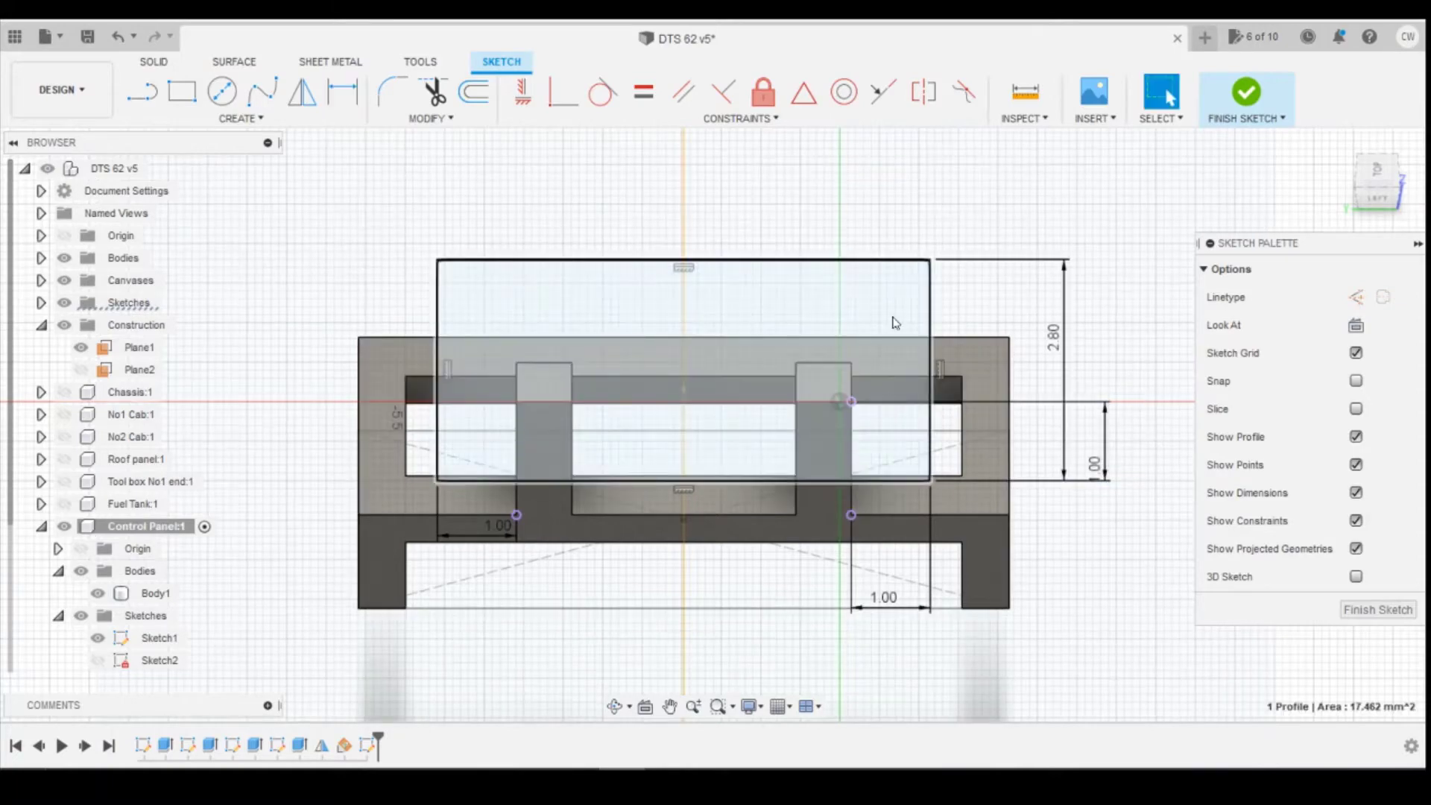
Extrude the angled rectangle -0.80 mm towards the posts, using the Join operation
{"action": "right_click", "coordinate": [894, 329]}
{"action": "left_click", "coordinate": [869, 410]}
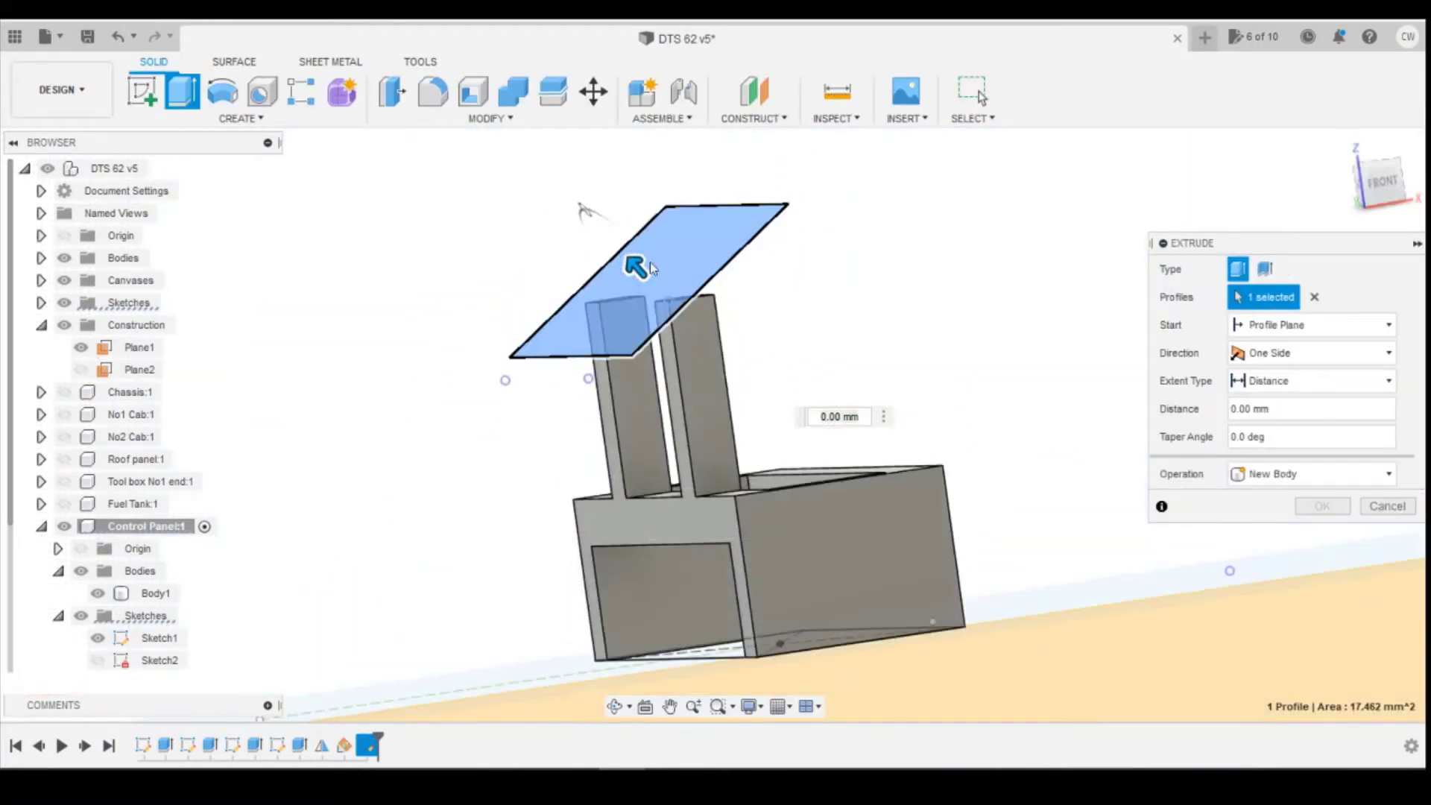
{"action": "left_click_drag", "start_coordinate": [637, 268], "coordinate": [675, 305]}
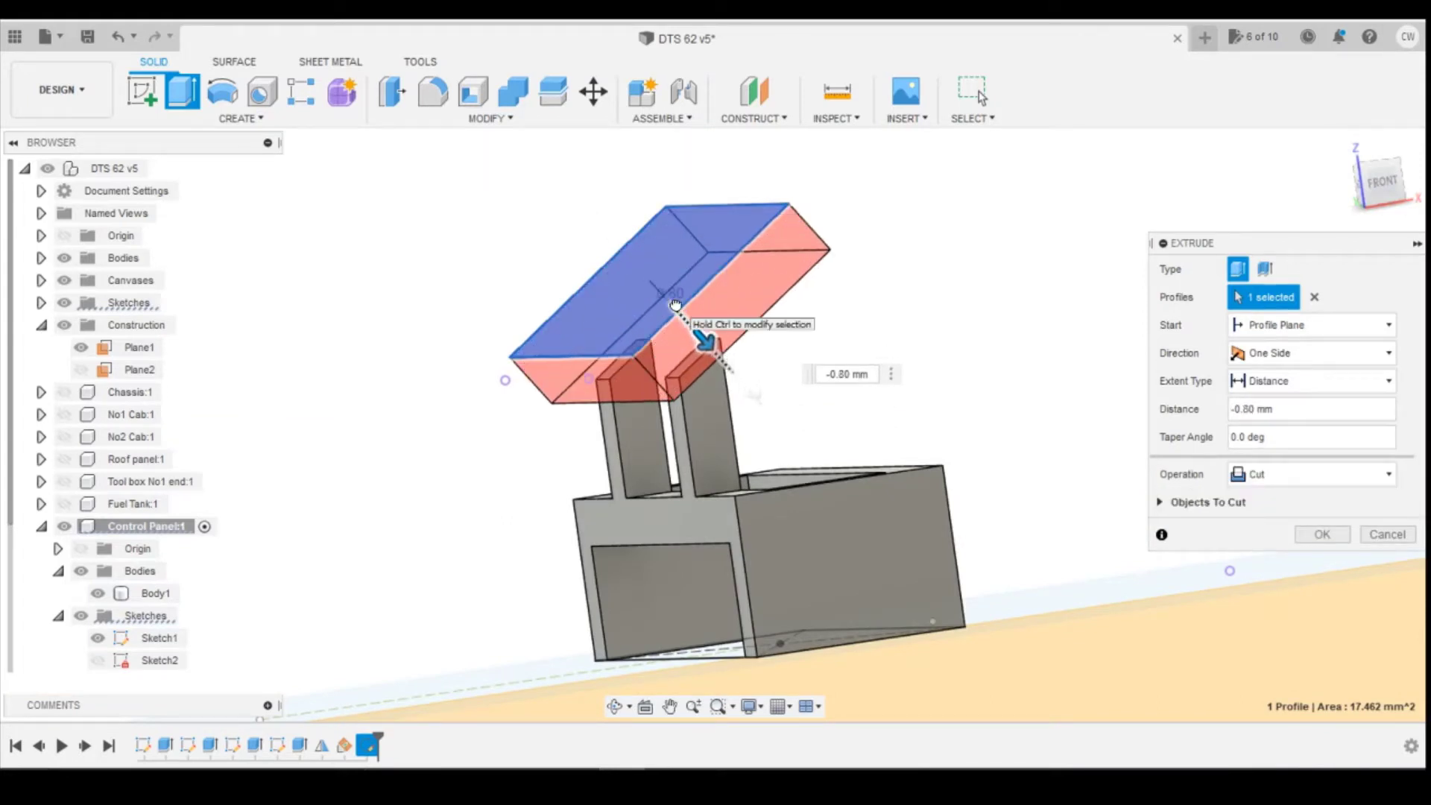
{"action": "left_click", "coordinate": [1297, 474]}
{"action": "left_click", "coordinate": [1293, 499]}
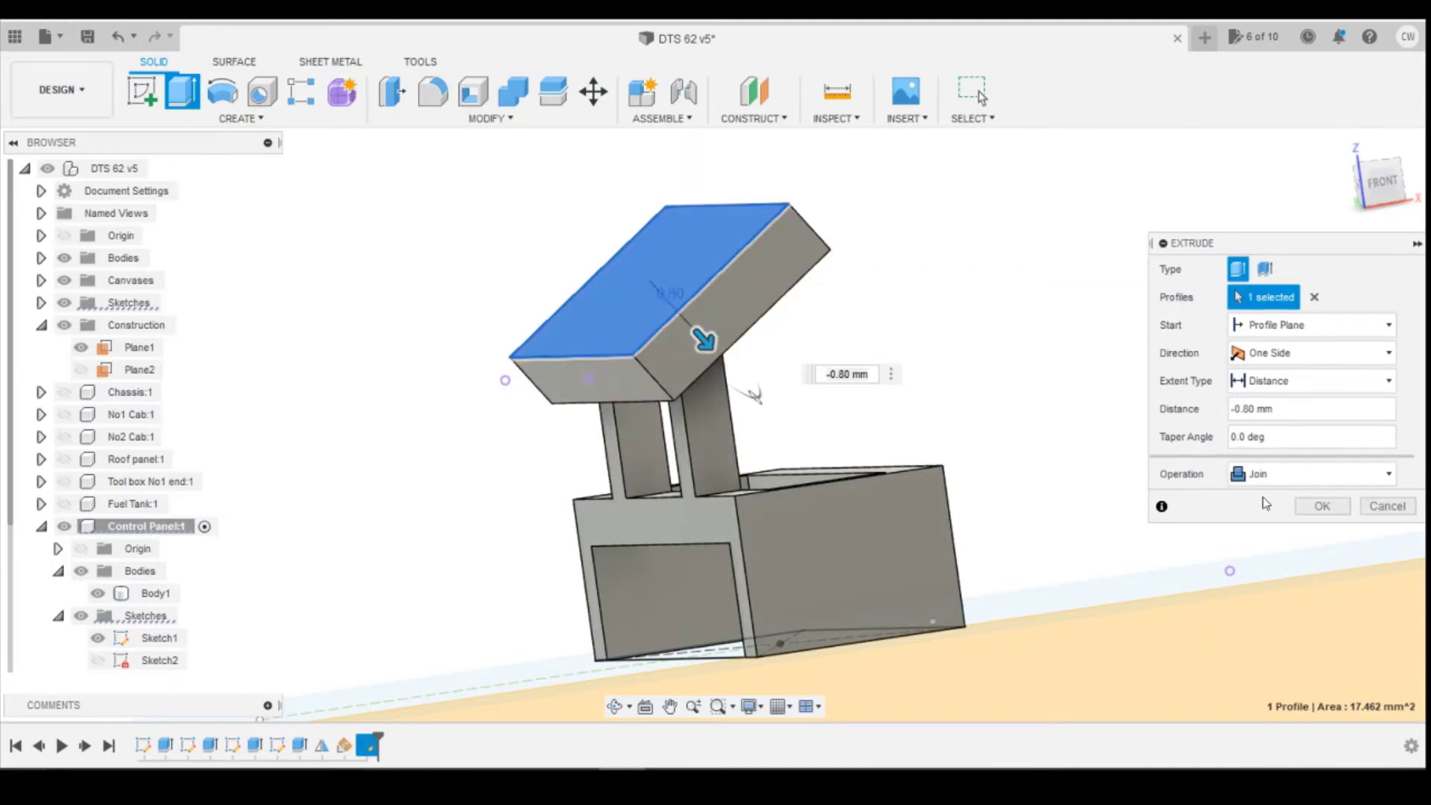
{"action": "left_click", "coordinate": [1322, 507]}
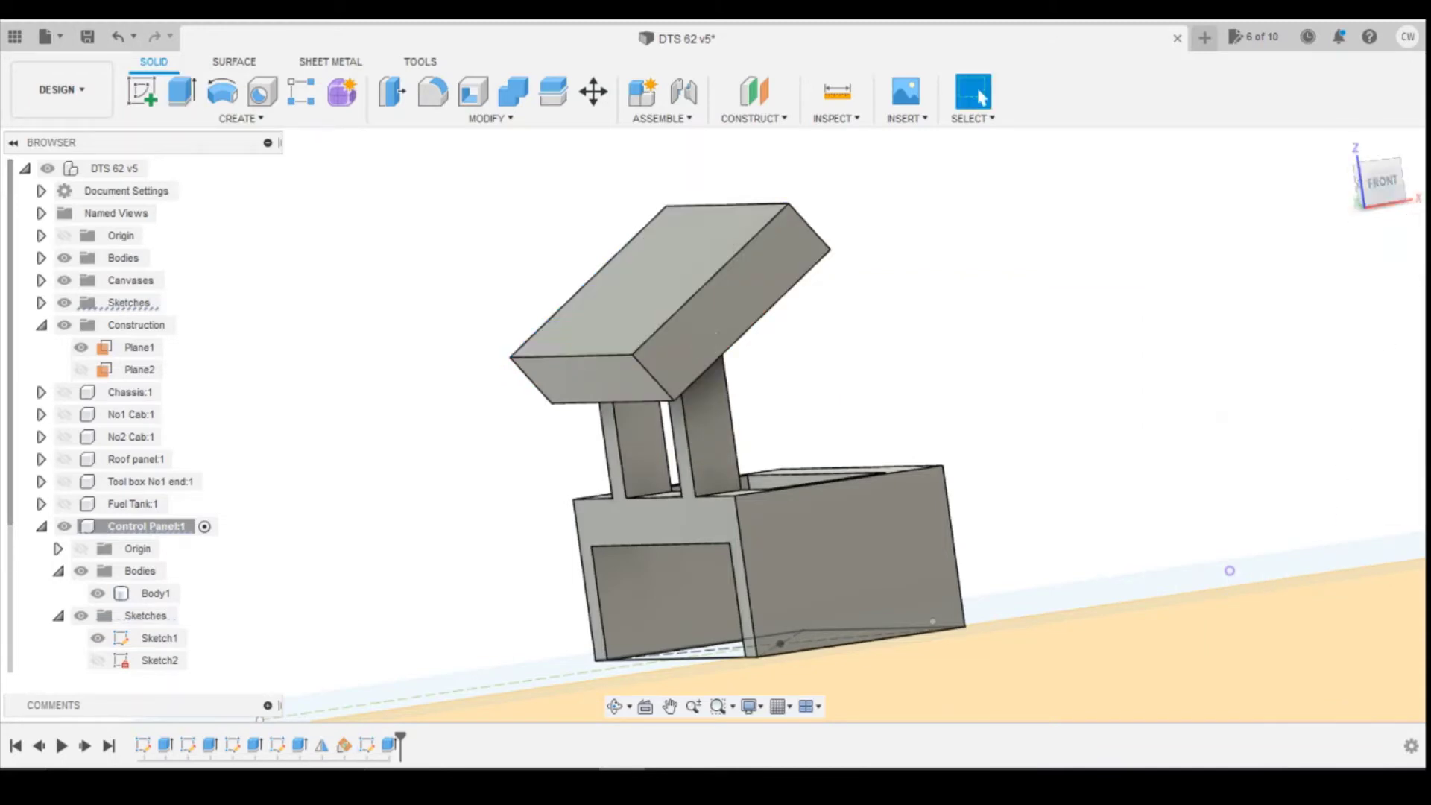
Measure the overall height from the angled panel's uppermost corner down to the base's bottom profile
{"action": "left_click", "coordinate": [1378, 182]}
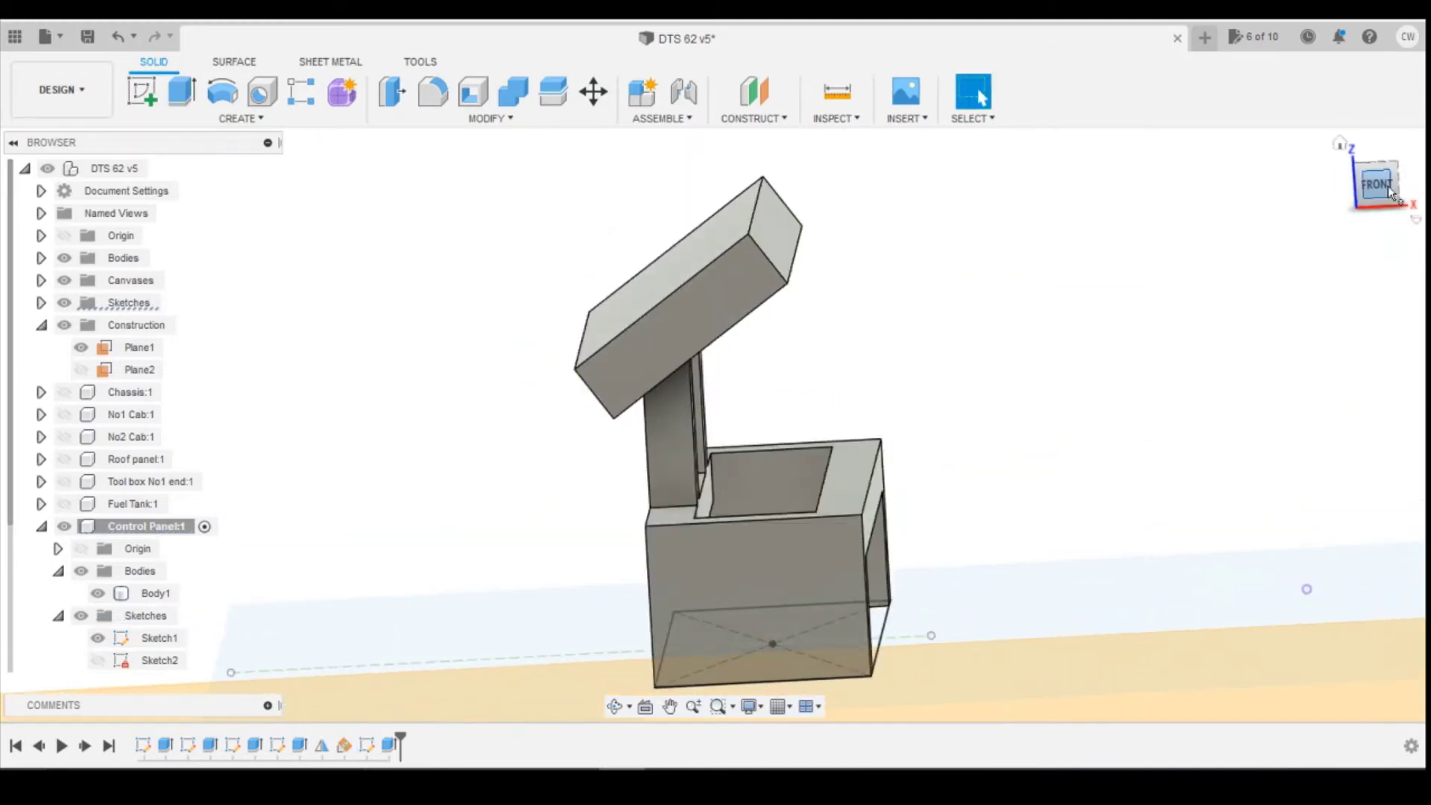
{"action": "left_click", "coordinate": [1385, 185]}
{"action": "left_click", "coordinate": [837, 91]}
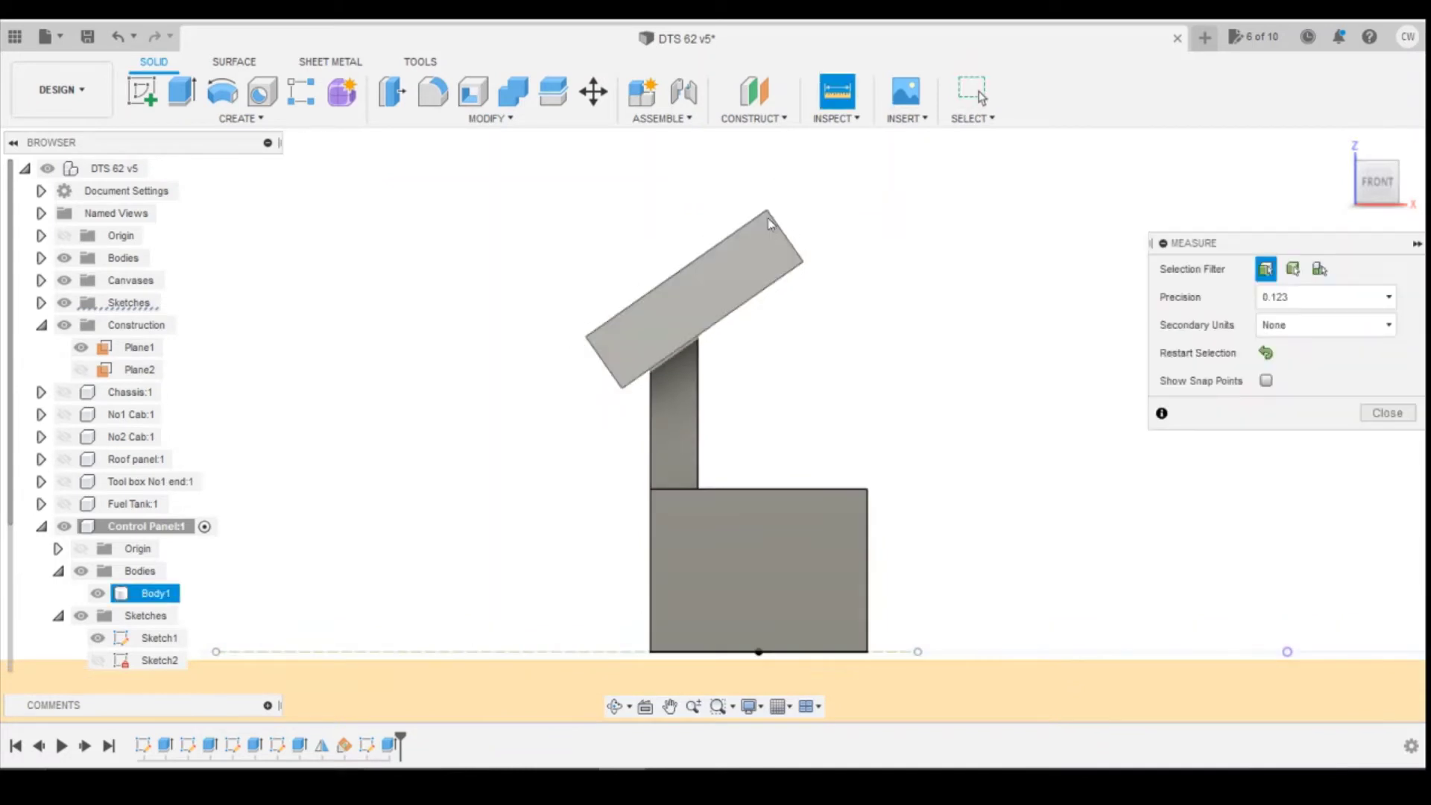
{"action": "left_click", "coordinate": [767, 210]}
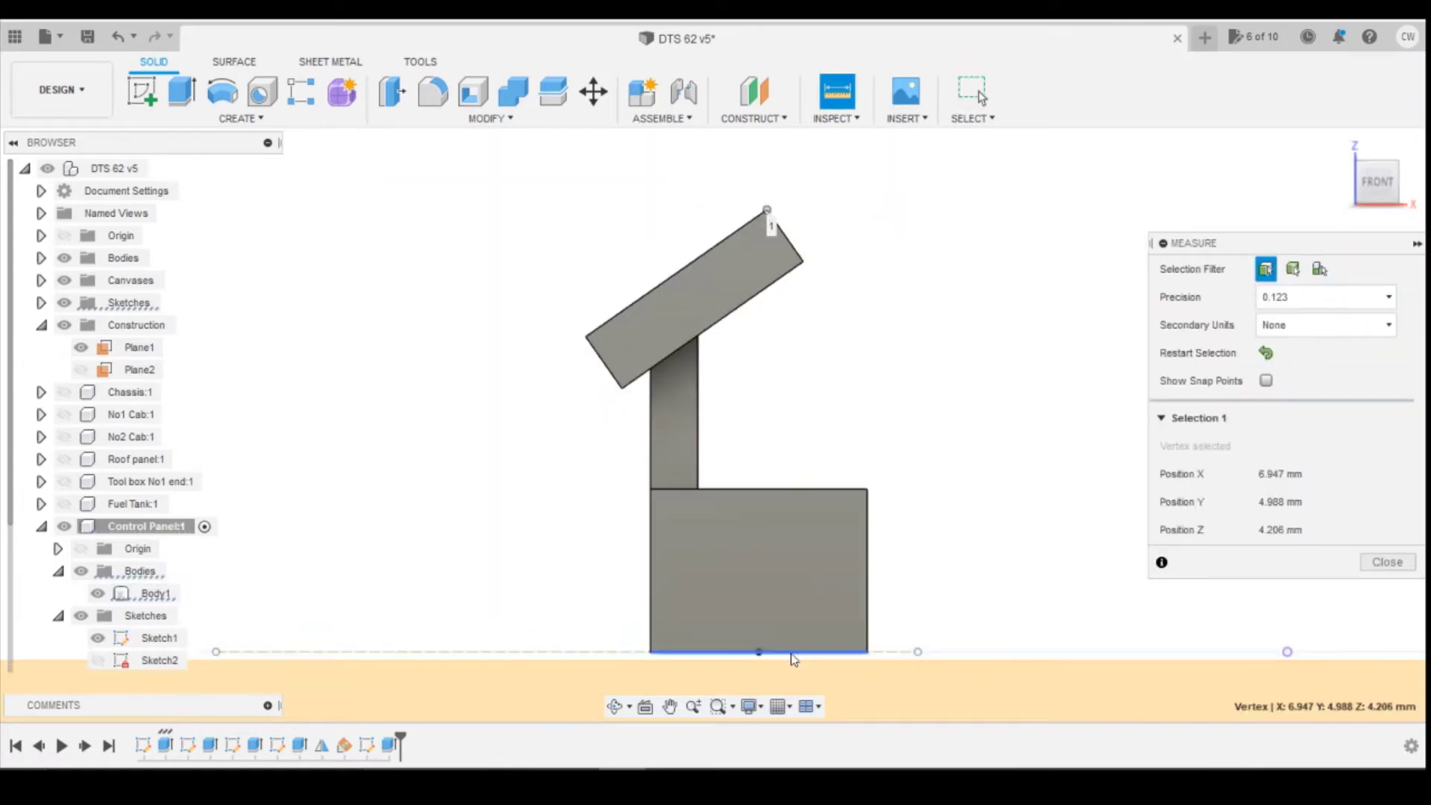
{"action": "left_click_drag", "start_coordinate": [1373, 190], "coordinate": [1366, 172]}
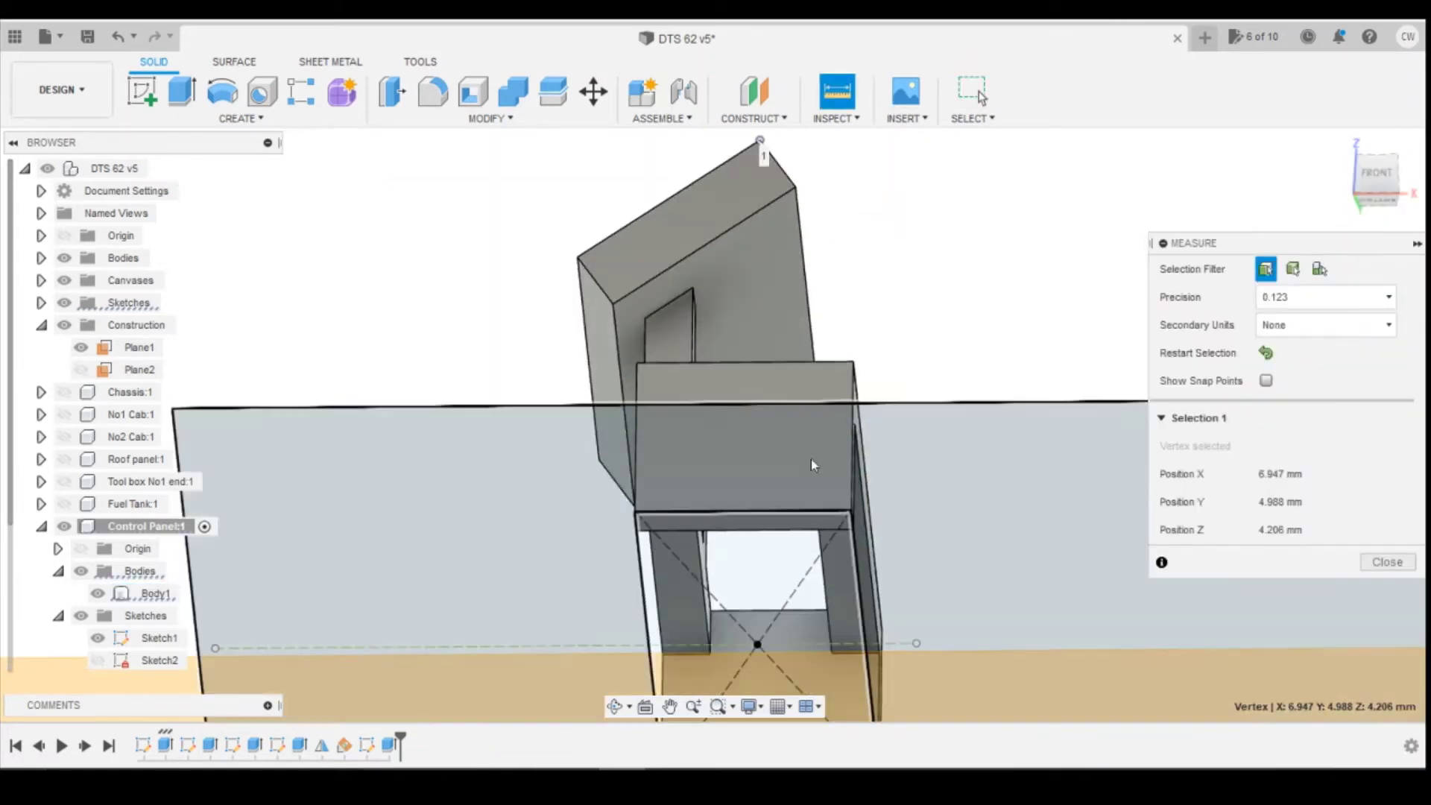
{"action": "left_click", "coordinate": [757, 644]}
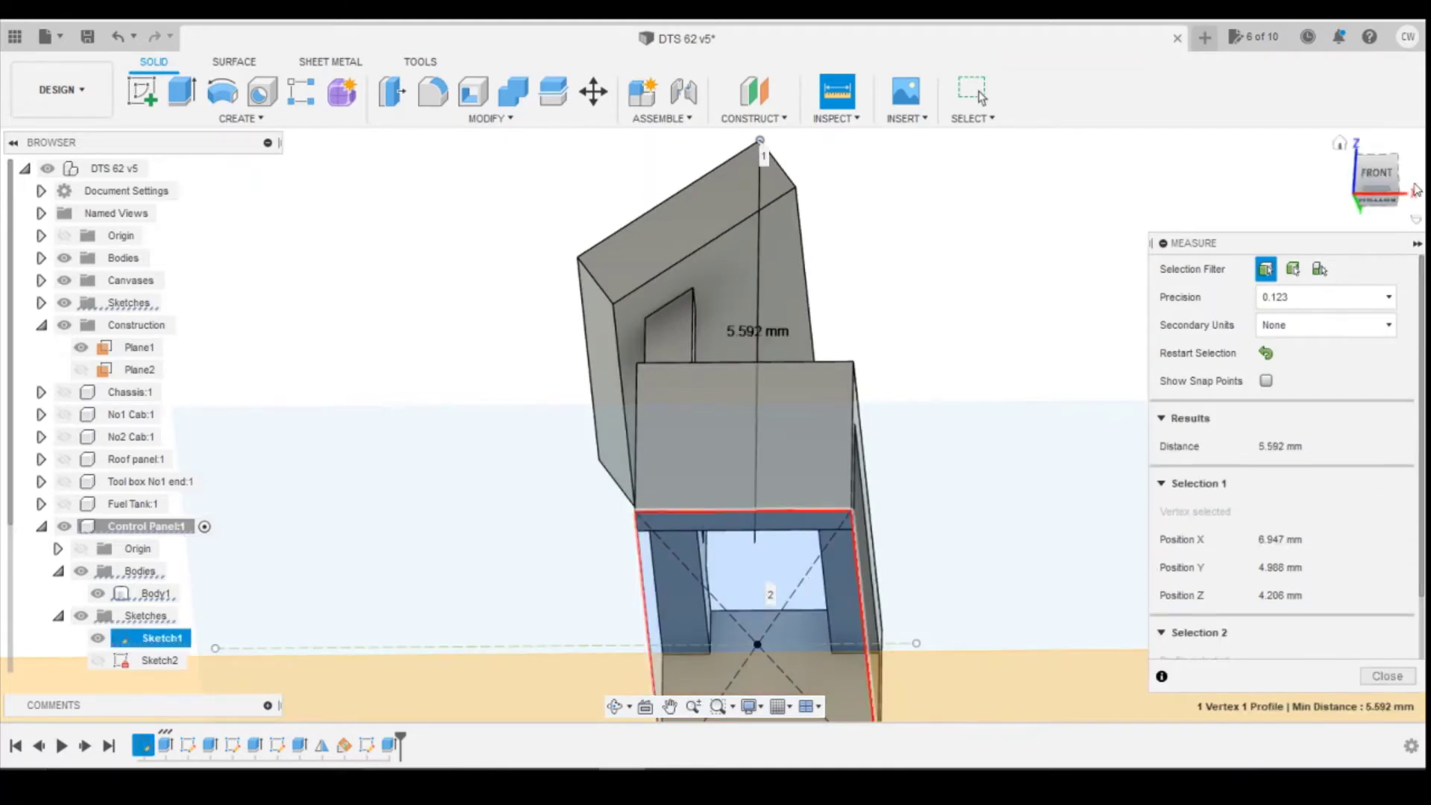
{"action": "left_click", "coordinate": [1376, 176]}
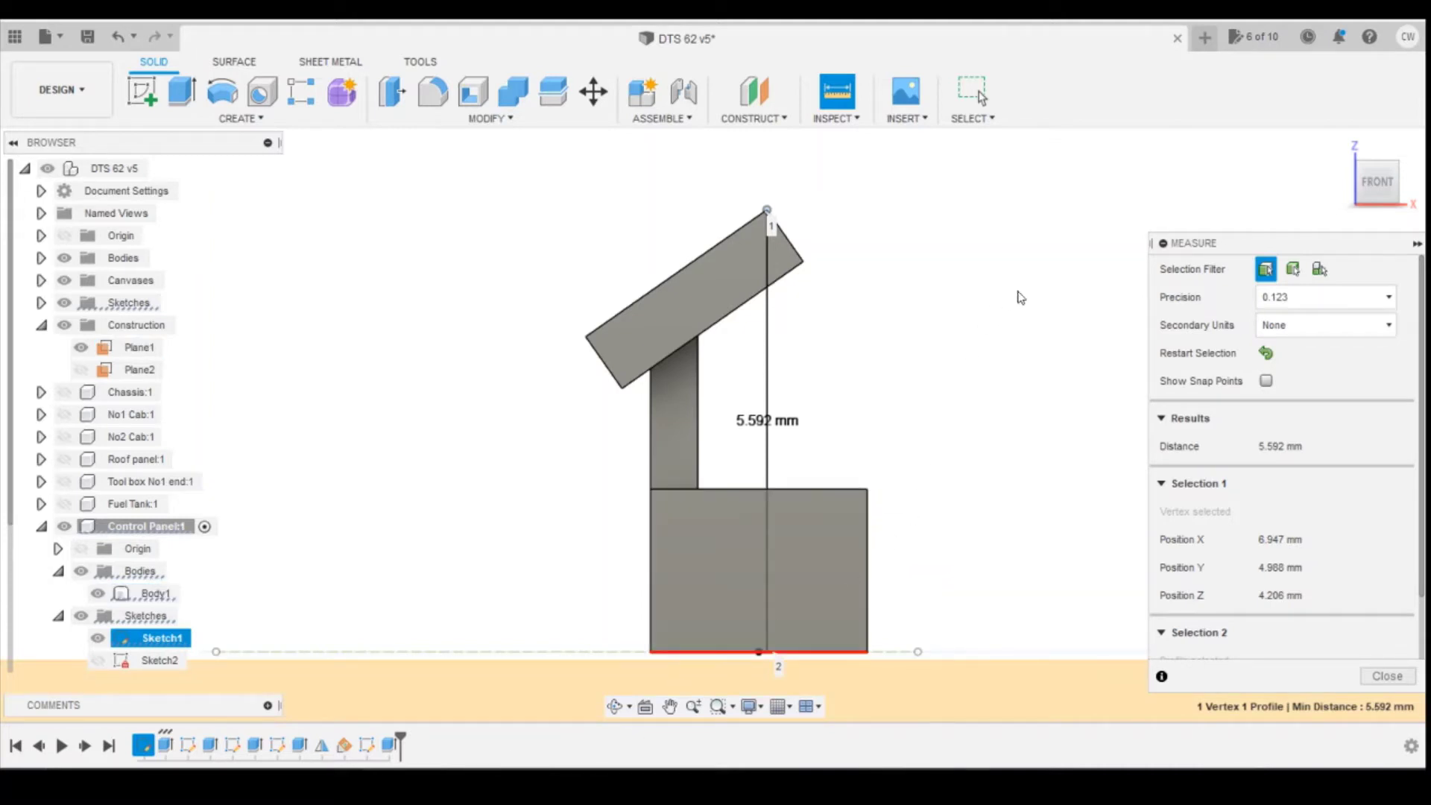
Switch to the Bing inches-to-millimetres converter in the browser and convert 43 inches
{"action": "key", "text": "alt+Tab"}
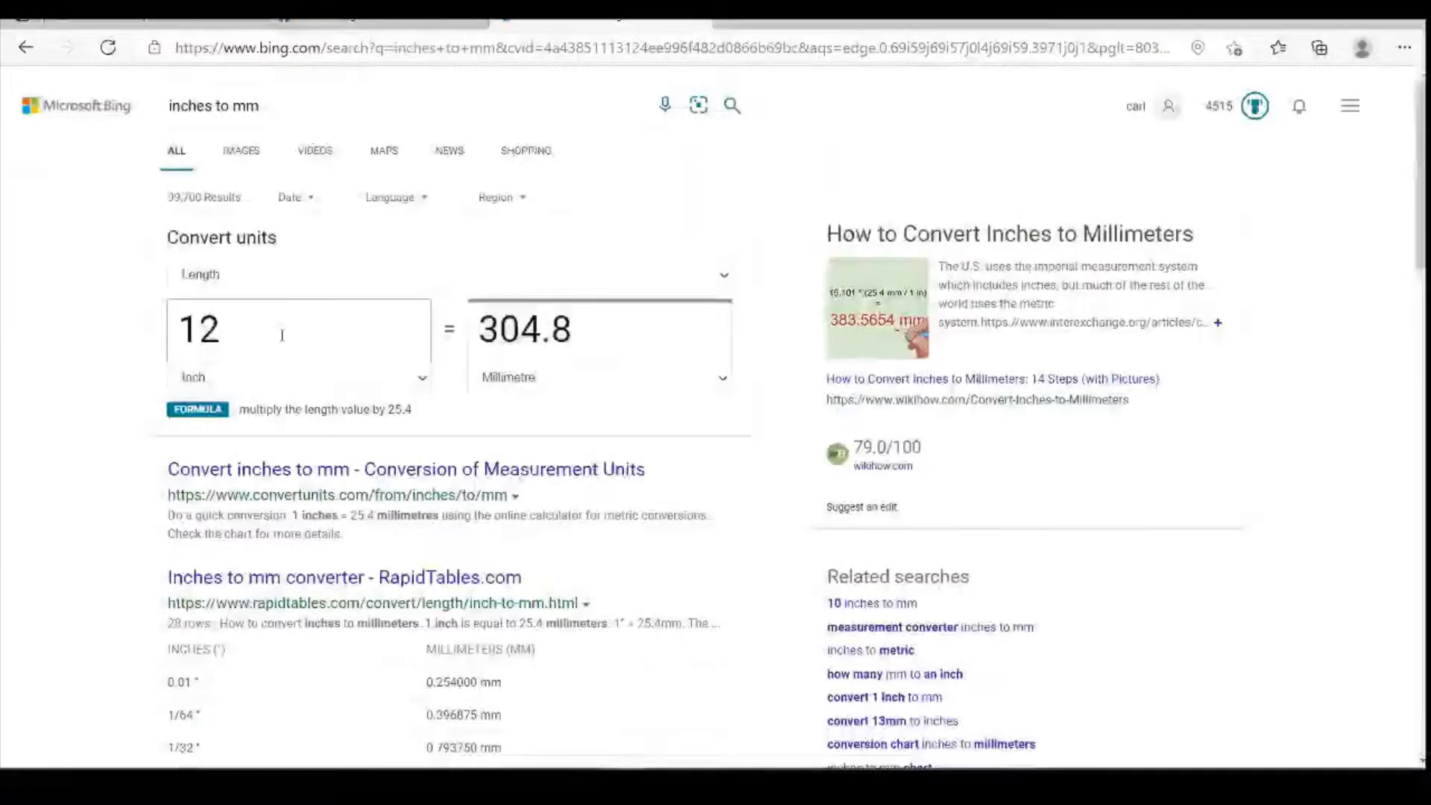
{"action": "left_click_drag", "start_coordinate": [278, 335], "coordinate": [123, 338]}
{"action": "type", "text": "43"}
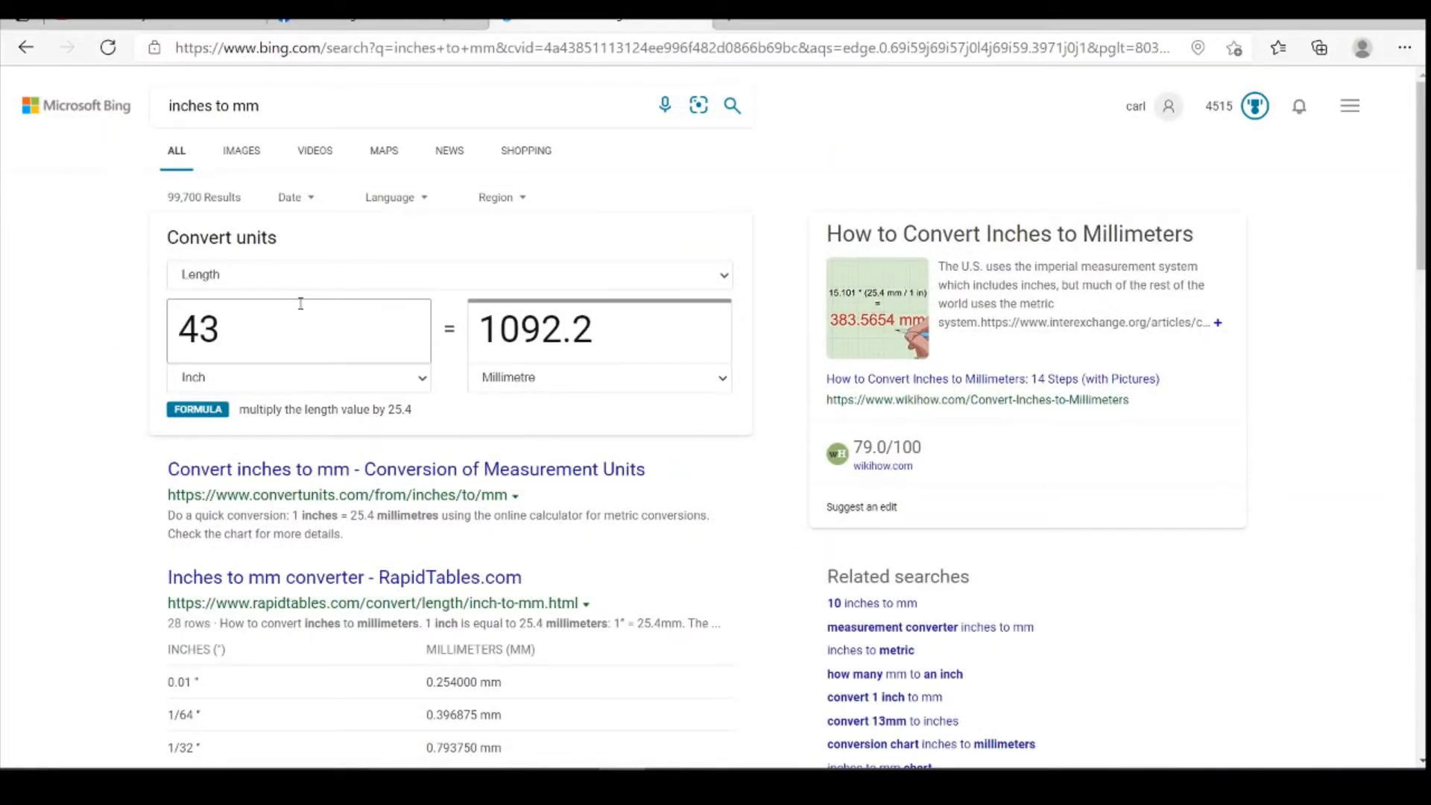
Switch to Calculator and divide 1092 by 148 to get the control panel's scale height
{"action": "left_click", "coordinate": [202, 788]}
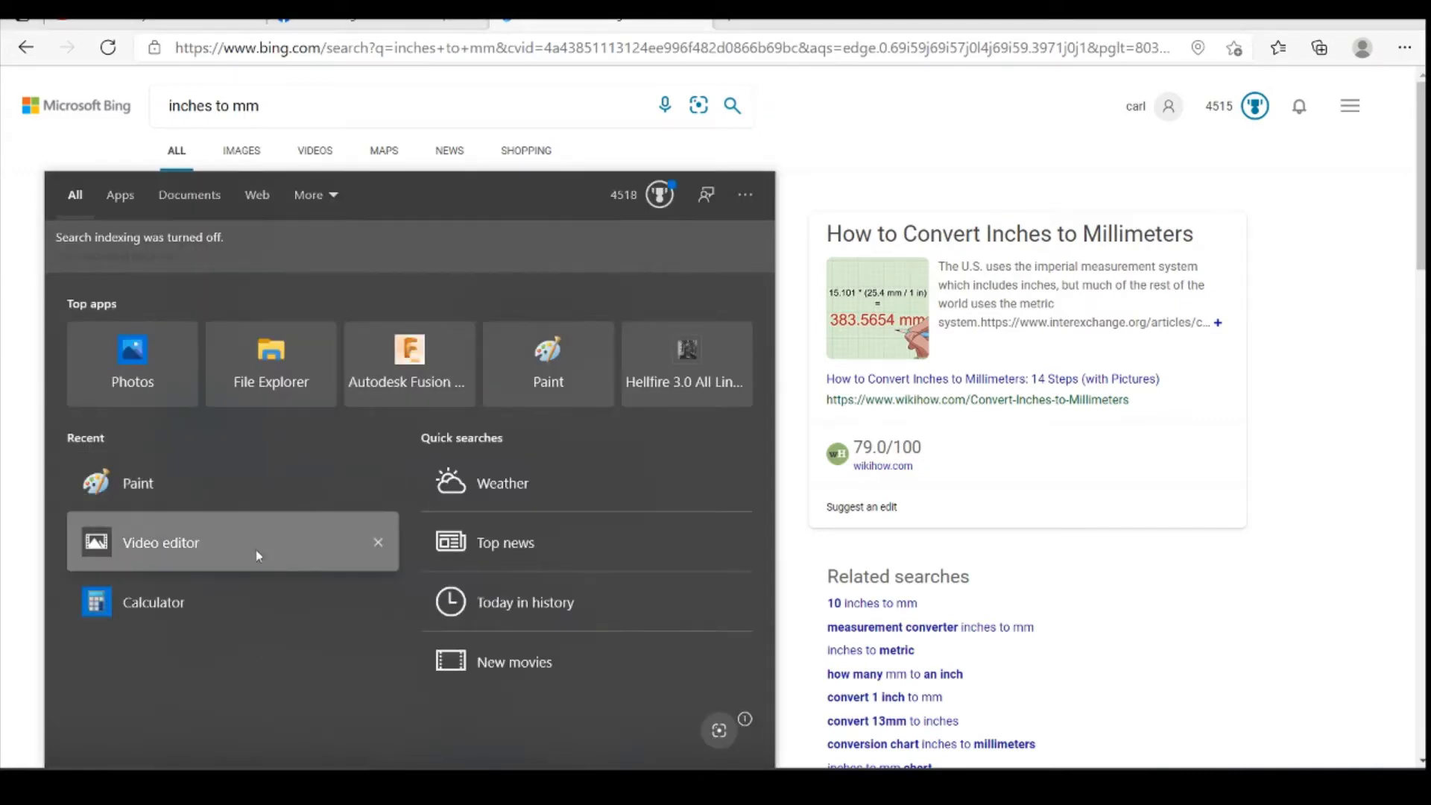
{"action": "left_click", "coordinate": [195, 601]}
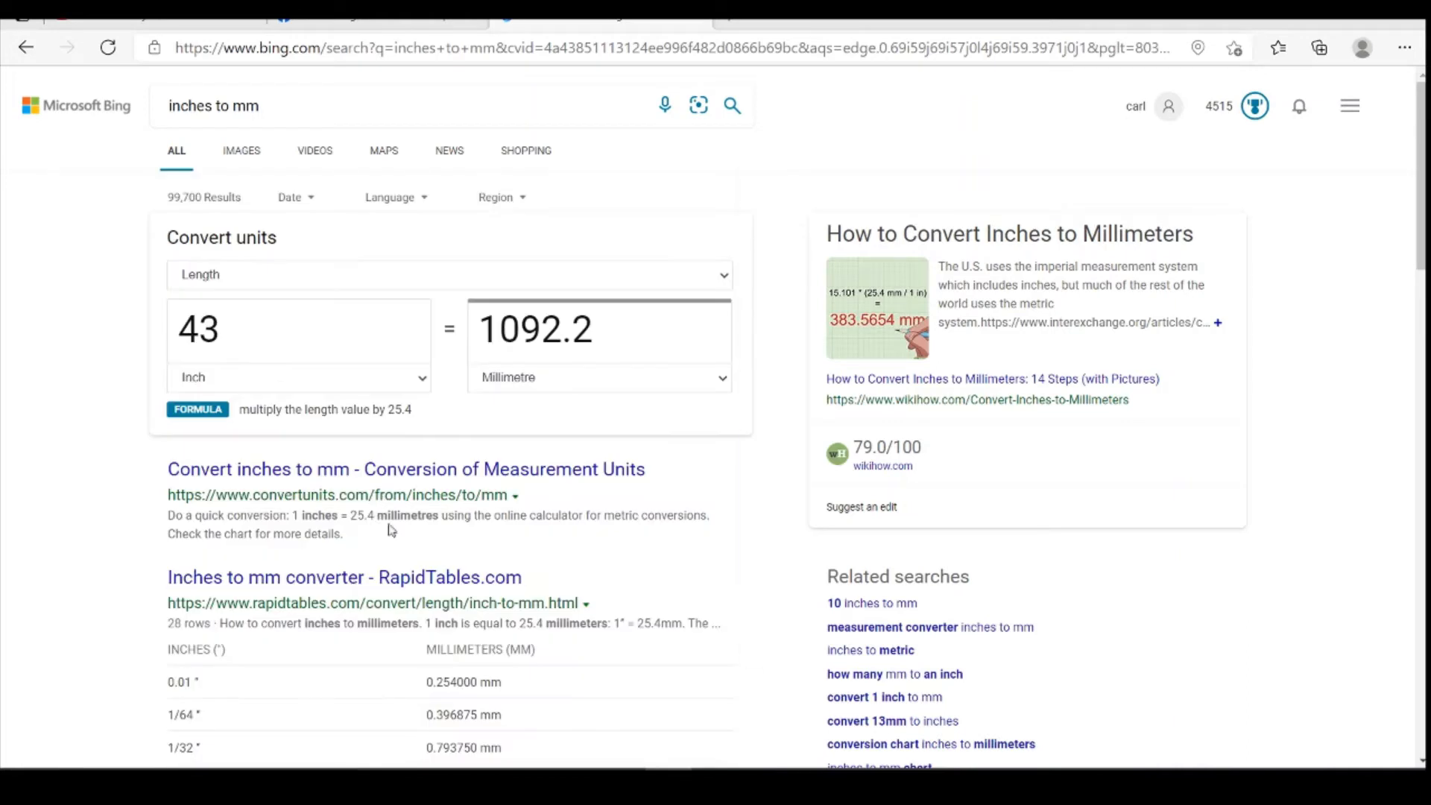
{"action": "left_click", "coordinate": [785, 532]}
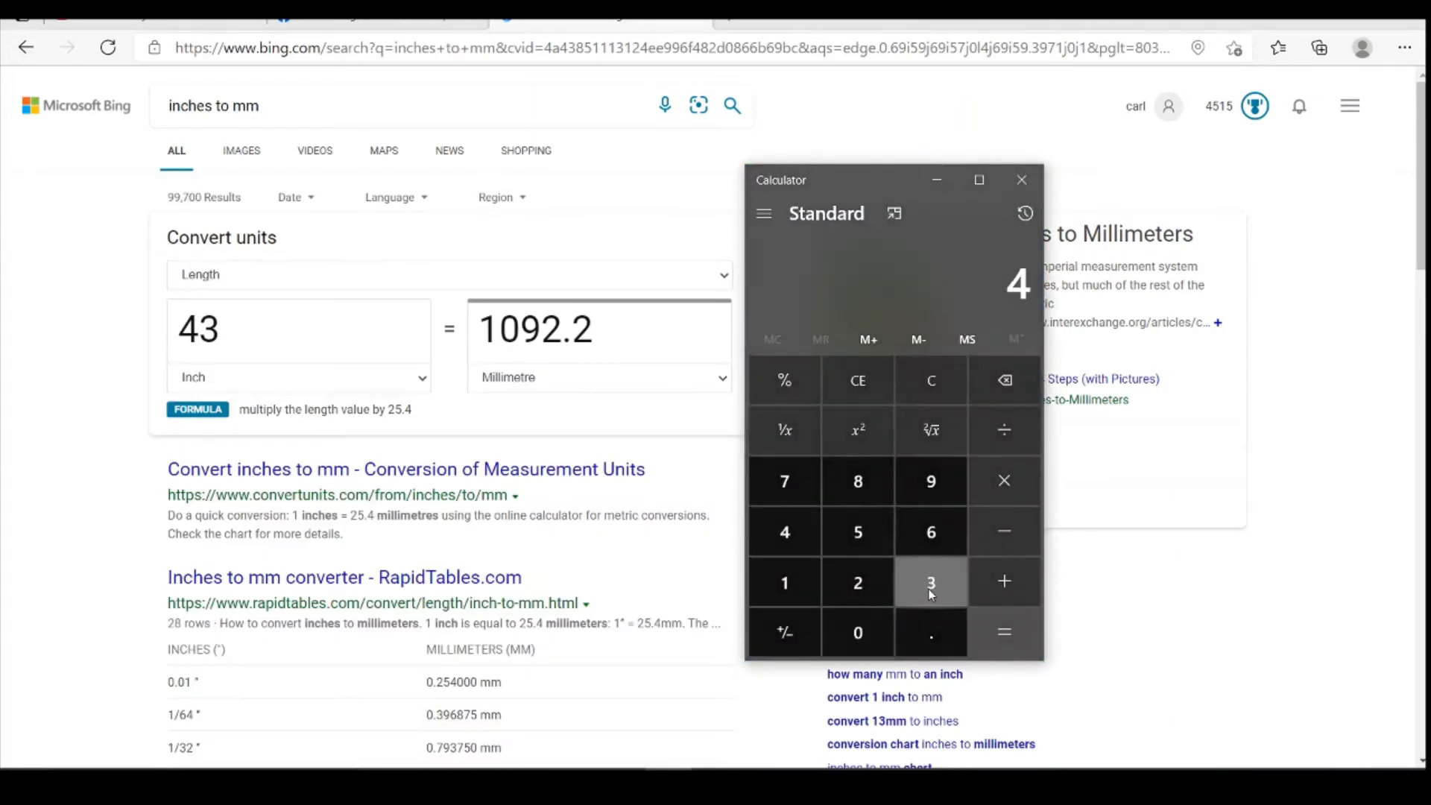
{"action": "left_click", "coordinate": [931, 583]}
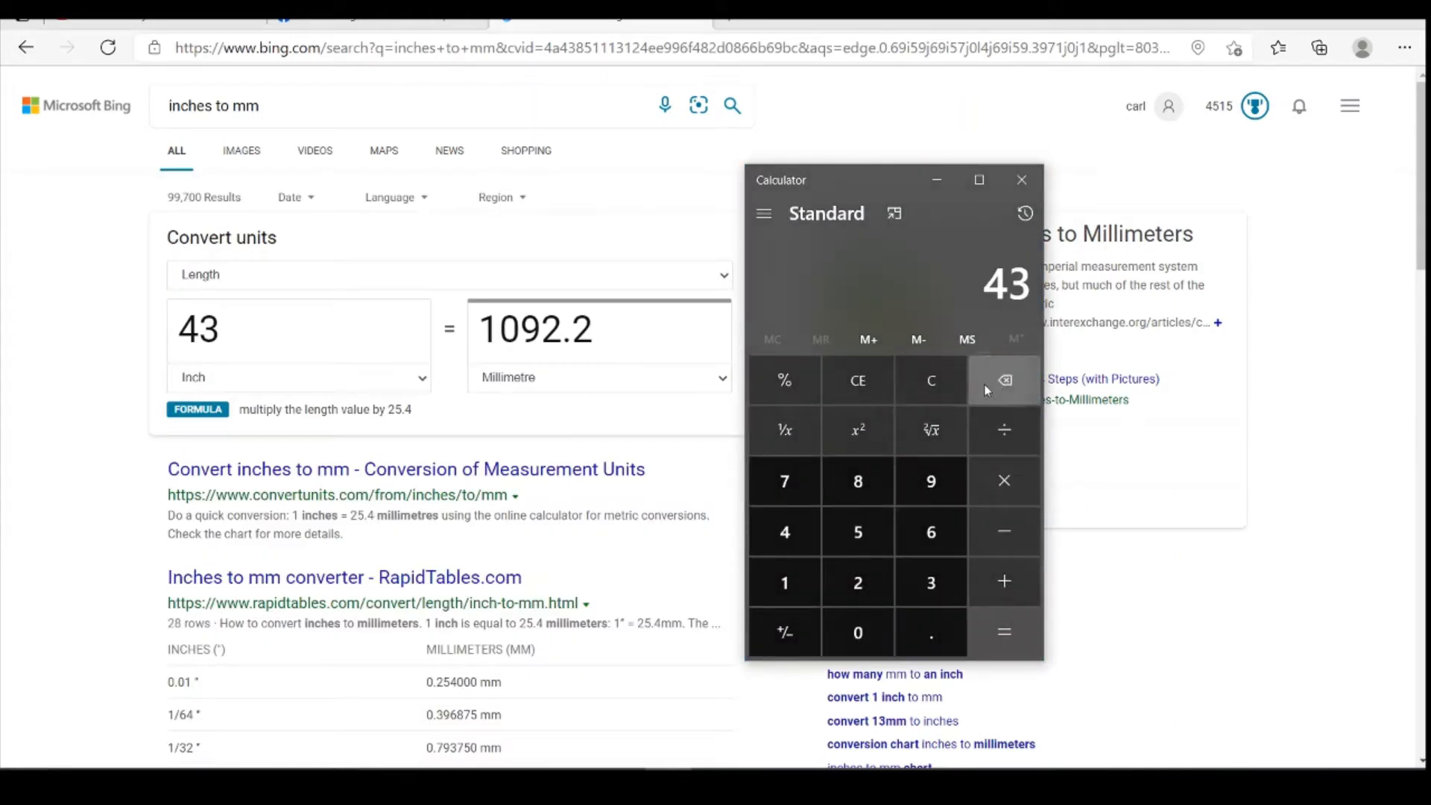
{"action": "left_click", "coordinate": [873, 399]}
{"action": "left_click", "coordinate": [785, 583]}
{"action": "left_click", "coordinate": [858, 632]}
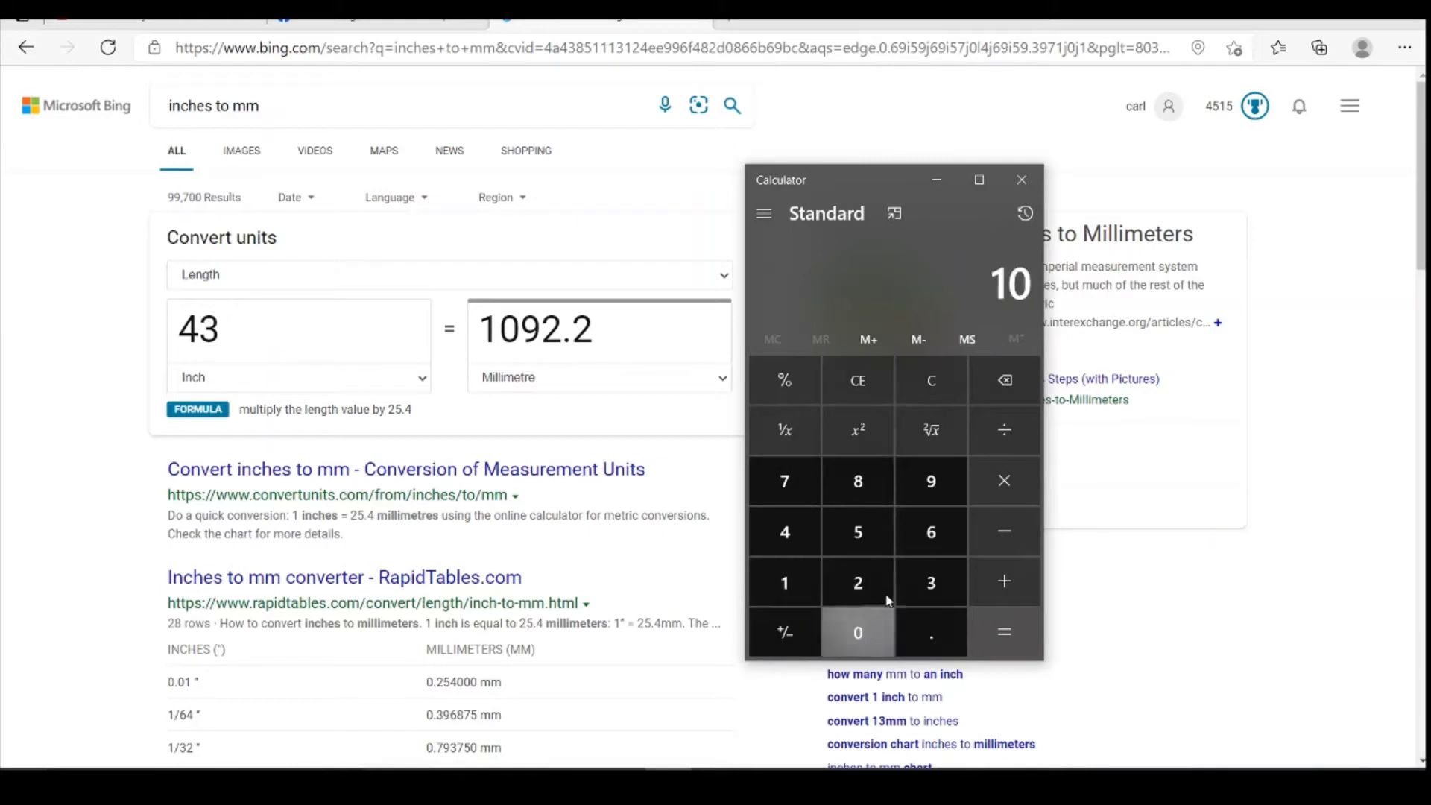
{"action": "left_click", "coordinate": [931, 481]}
{"action": "left_click", "coordinate": [880, 587]}
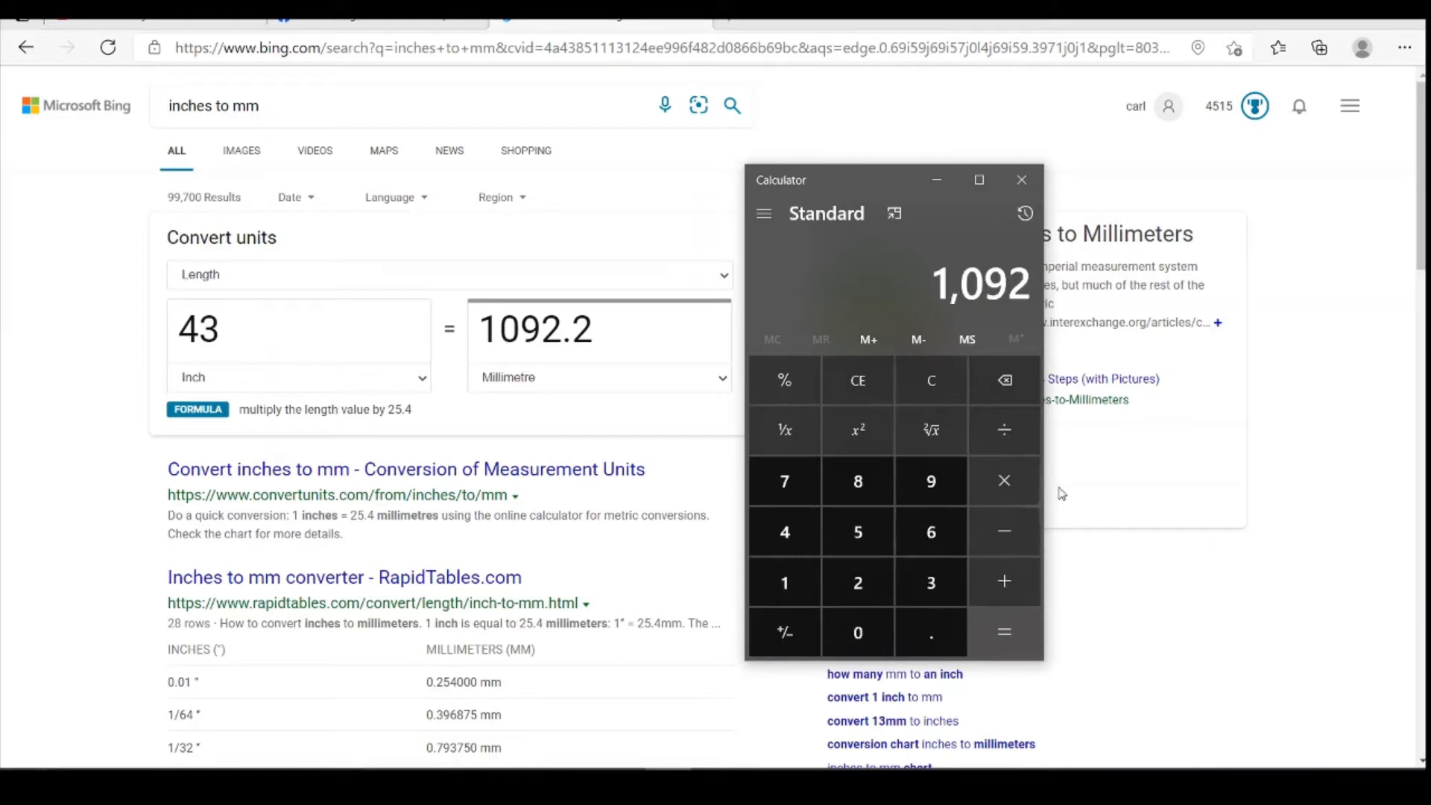
{"action": "left_click", "coordinate": [1004, 440]}
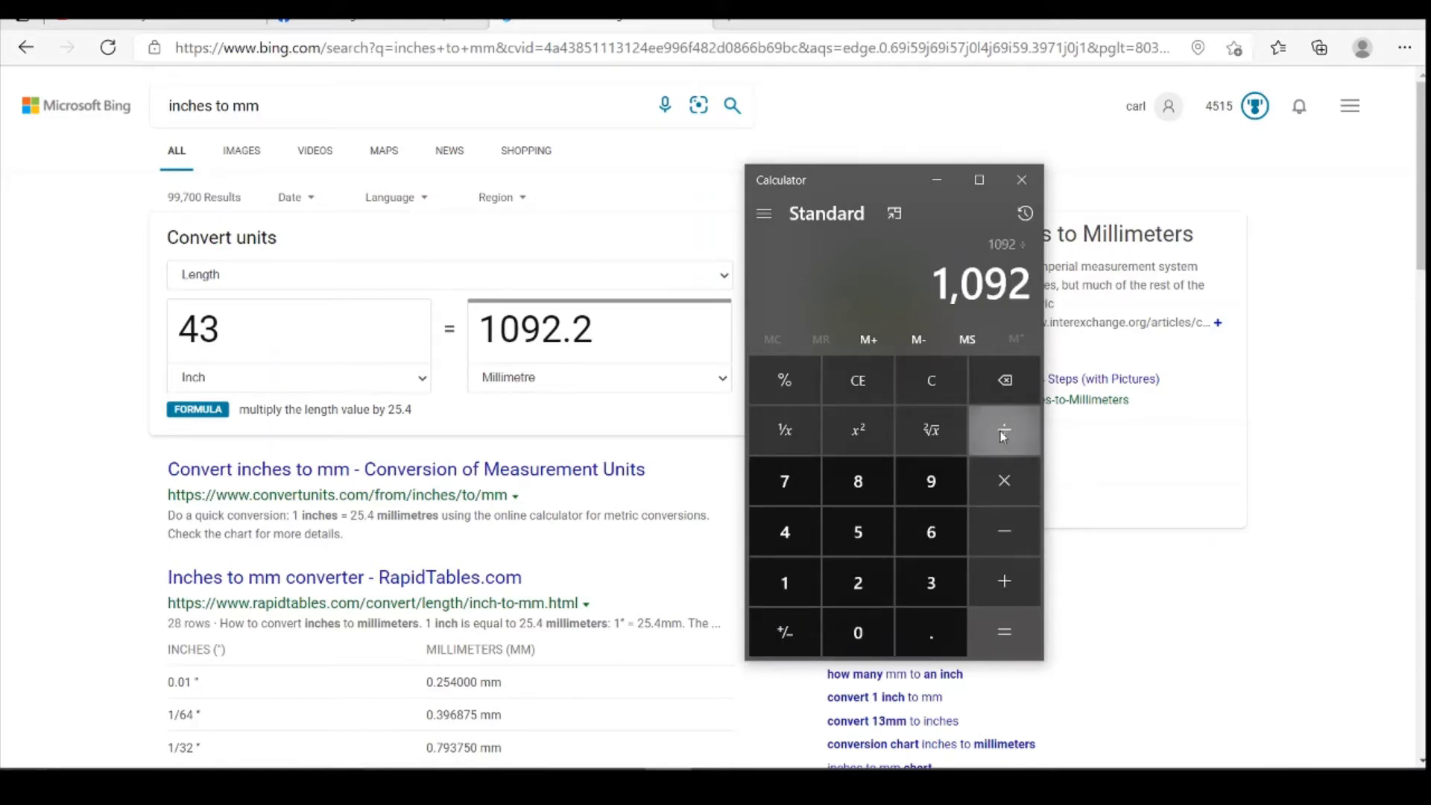
{"action": "left_click", "coordinate": [799, 589]}
{"action": "left_click", "coordinate": [793, 533]}
{"action": "left_click", "coordinate": [858, 481]}
{"action": "left_click", "coordinate": [1014, 643]}
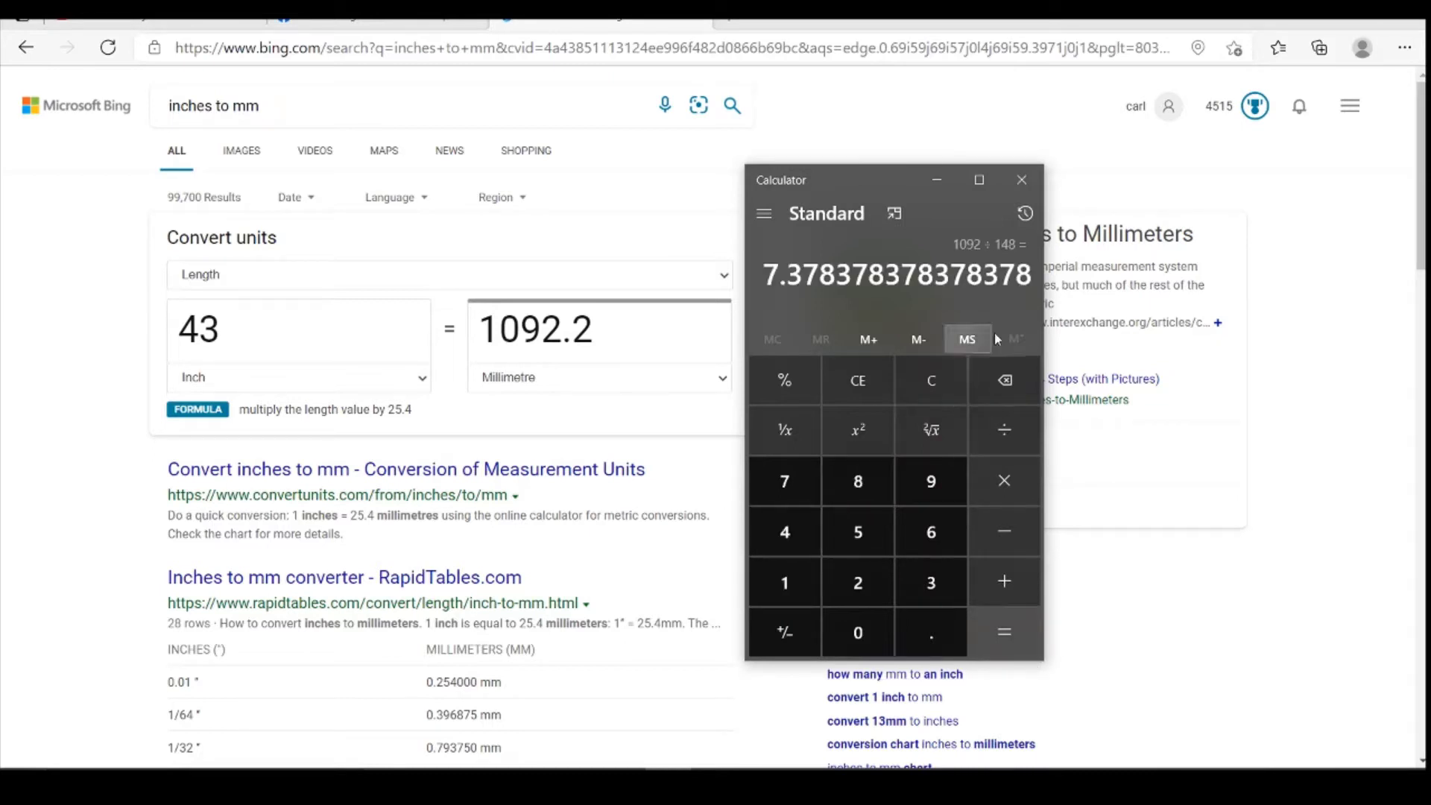
Switch back to Fusion 360 and place the Calculator clear of the height measurement to compare both values
{"action": "mouse_move", "coordinate": [668, 790]}
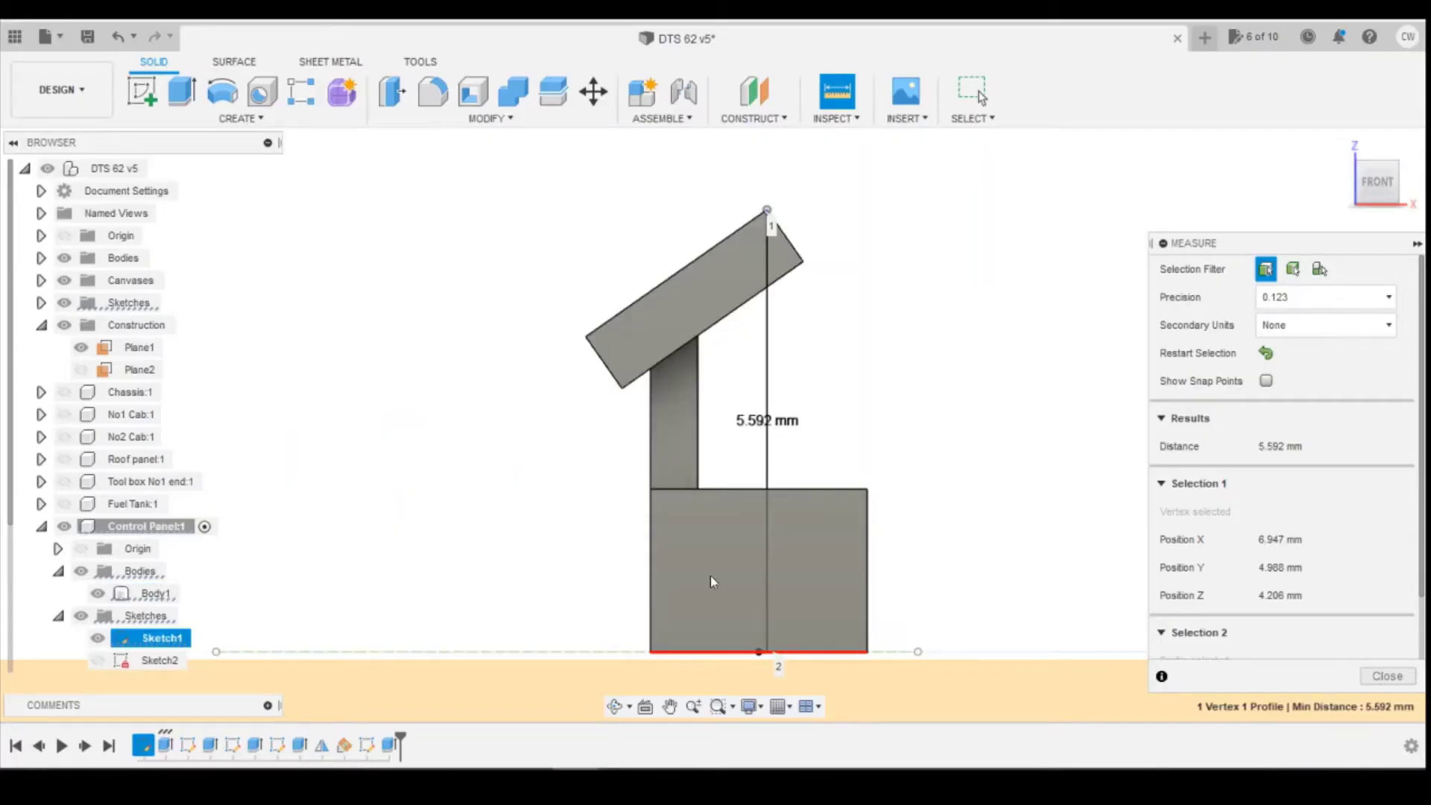
{"action": "left_click", "coordinate": [671, 788]}
{"action": "left_click_drag", "start_coordinate": [888, 186], "coordinate": [487, 177]}
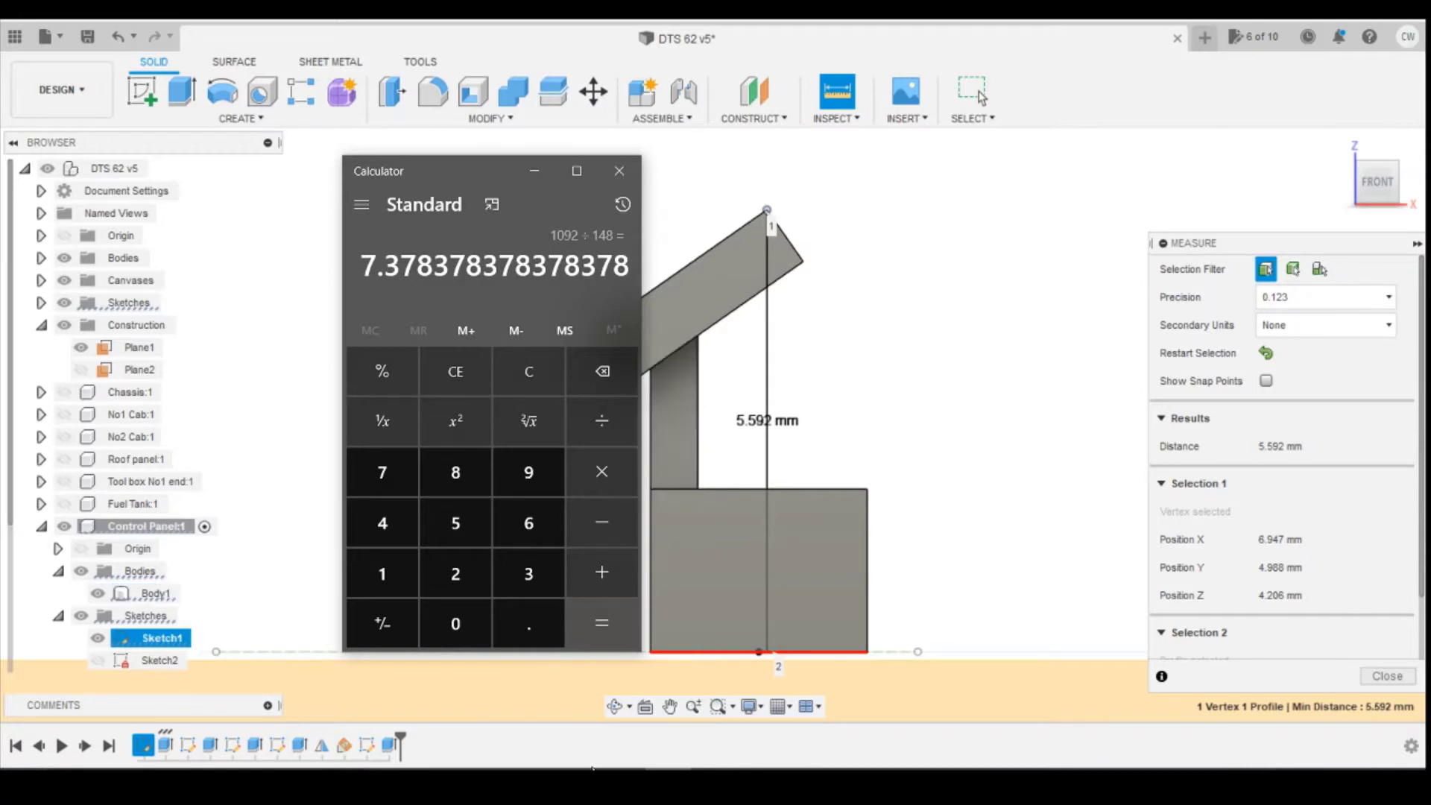
Edit the post's extrude feature and set its distance to 3.9 mm
{"action": "left_click", "coordinate": [299, 745]}
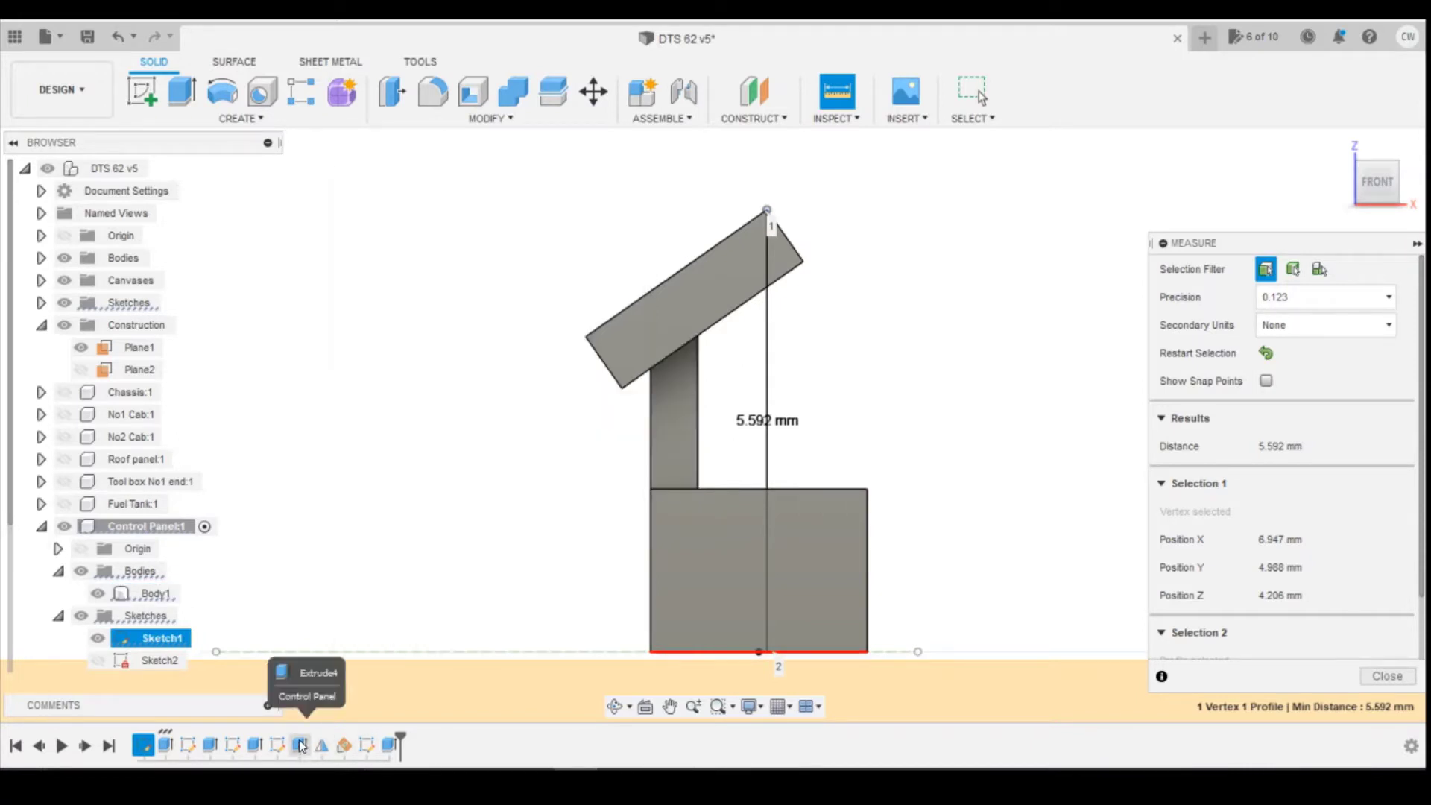
{"action": "left_click", "coordinate": [1405, 674]}
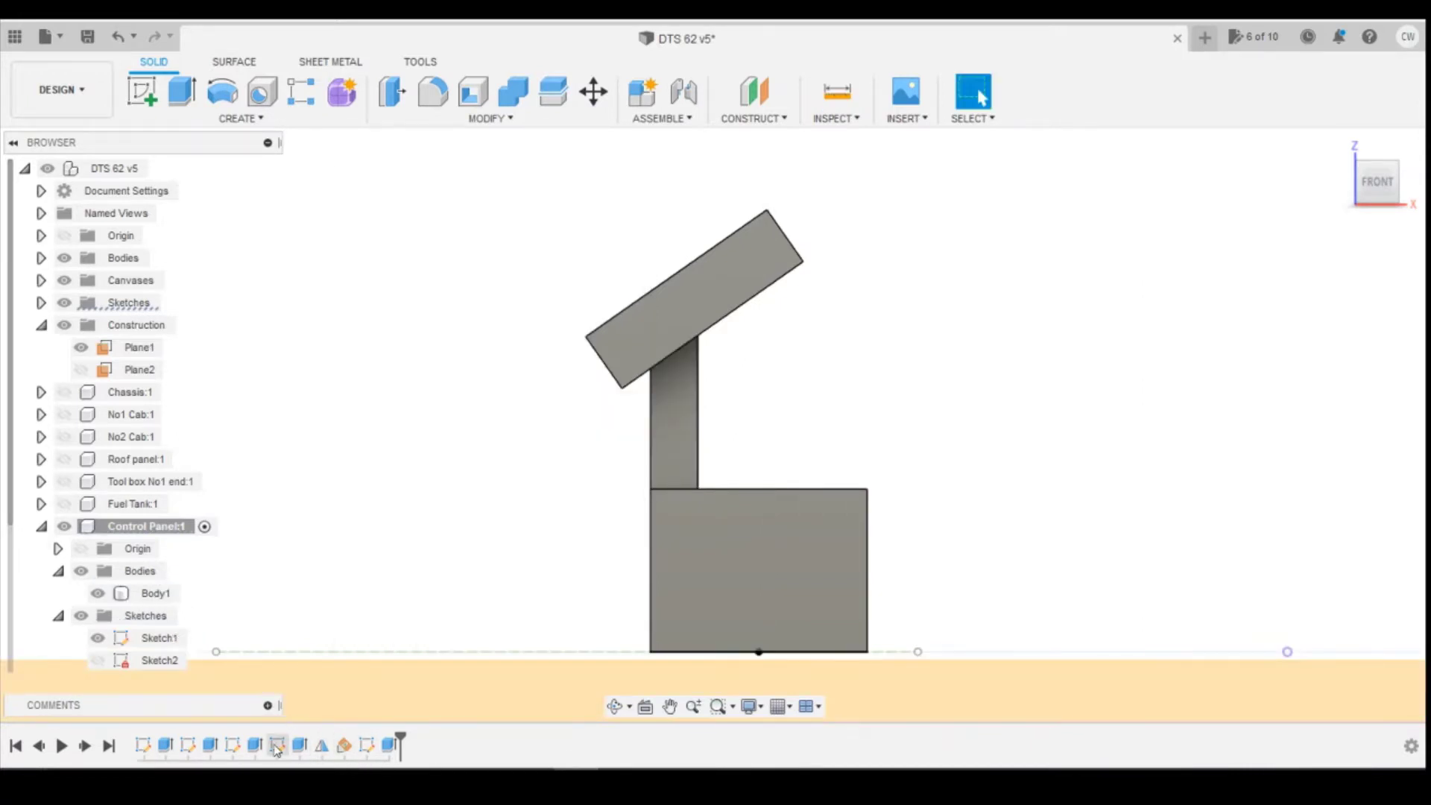
{"action": "left_click", "coordinate": [297, 745]}
{"action": "right_click", "coordinate": [298, 746]}
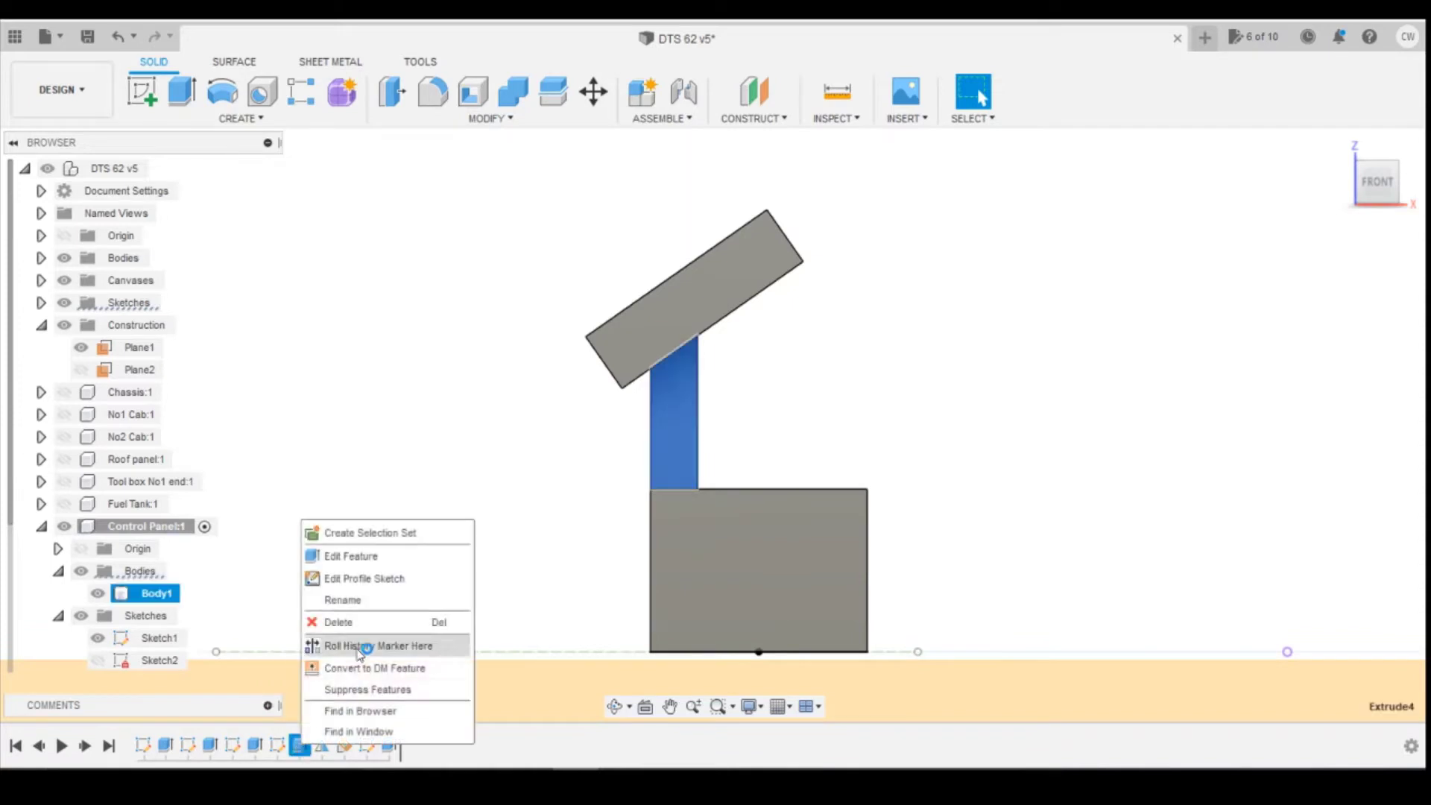
{"action": "left_click", "coordinate": [384, 558]}
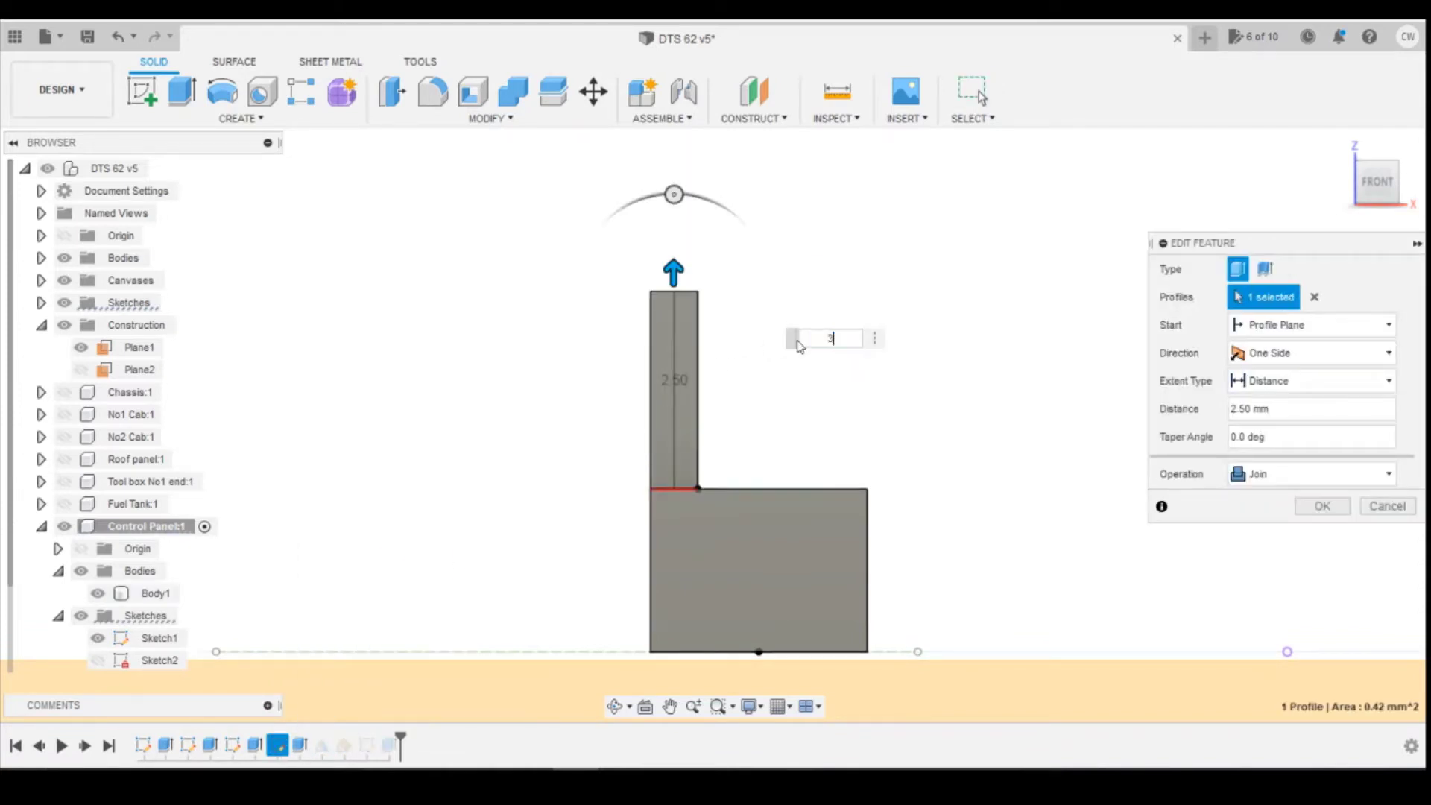
{"action": "type", "text": "3.9"}
{"action": "key", "text": "Return"}
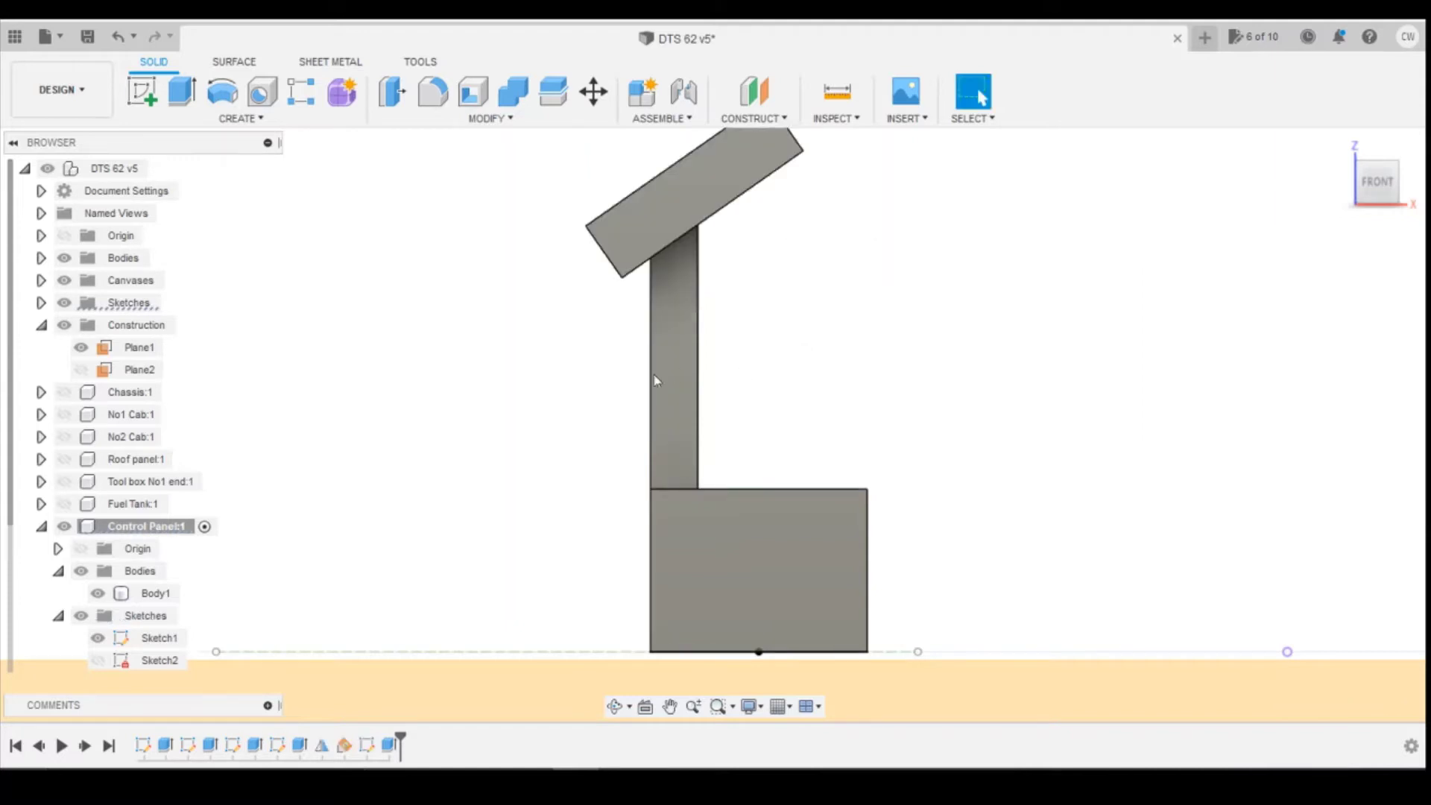
Measure the height again from the panel's top corner to the base's underside and compare it with the Calculator result
{"action": "scroll", "coordinate": [673, 421], "scroll_direction": "down", "scroll_amount": 2}
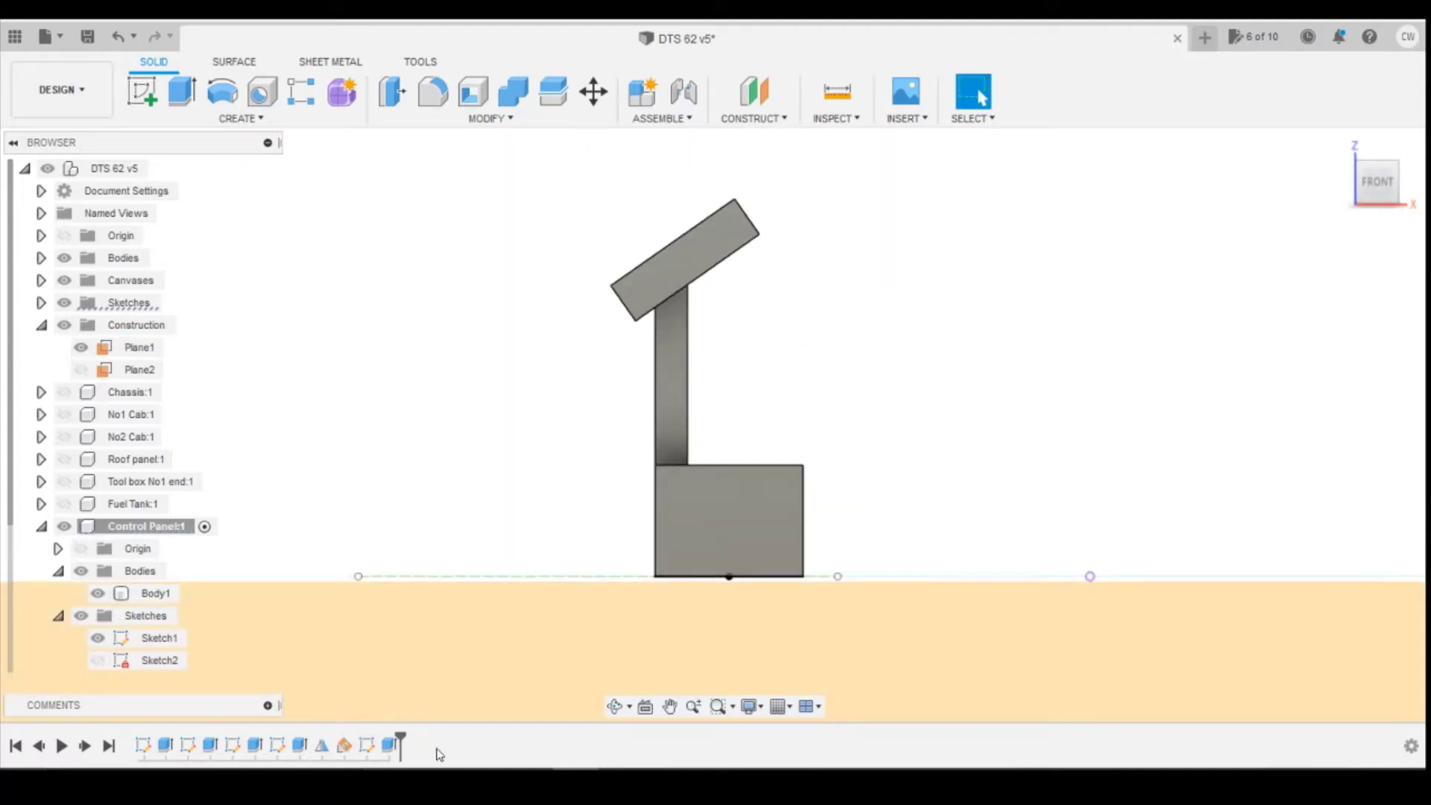
{"action": "left_click", "coordinate": [837, 91]}
{"action": "left_click", "coordinate": [734, 199]}
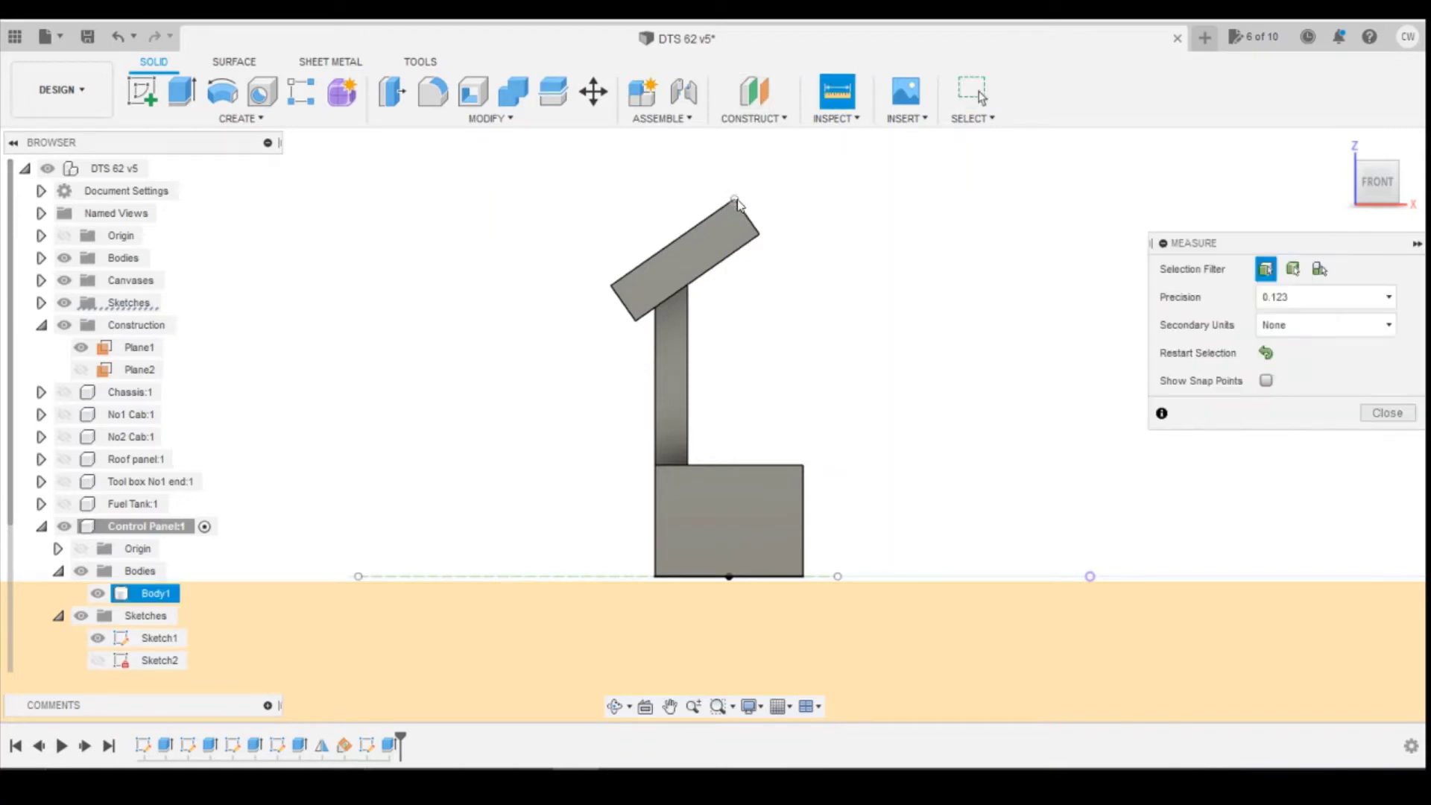
{"action": "left_click", "coordinate": [1378, 203]}
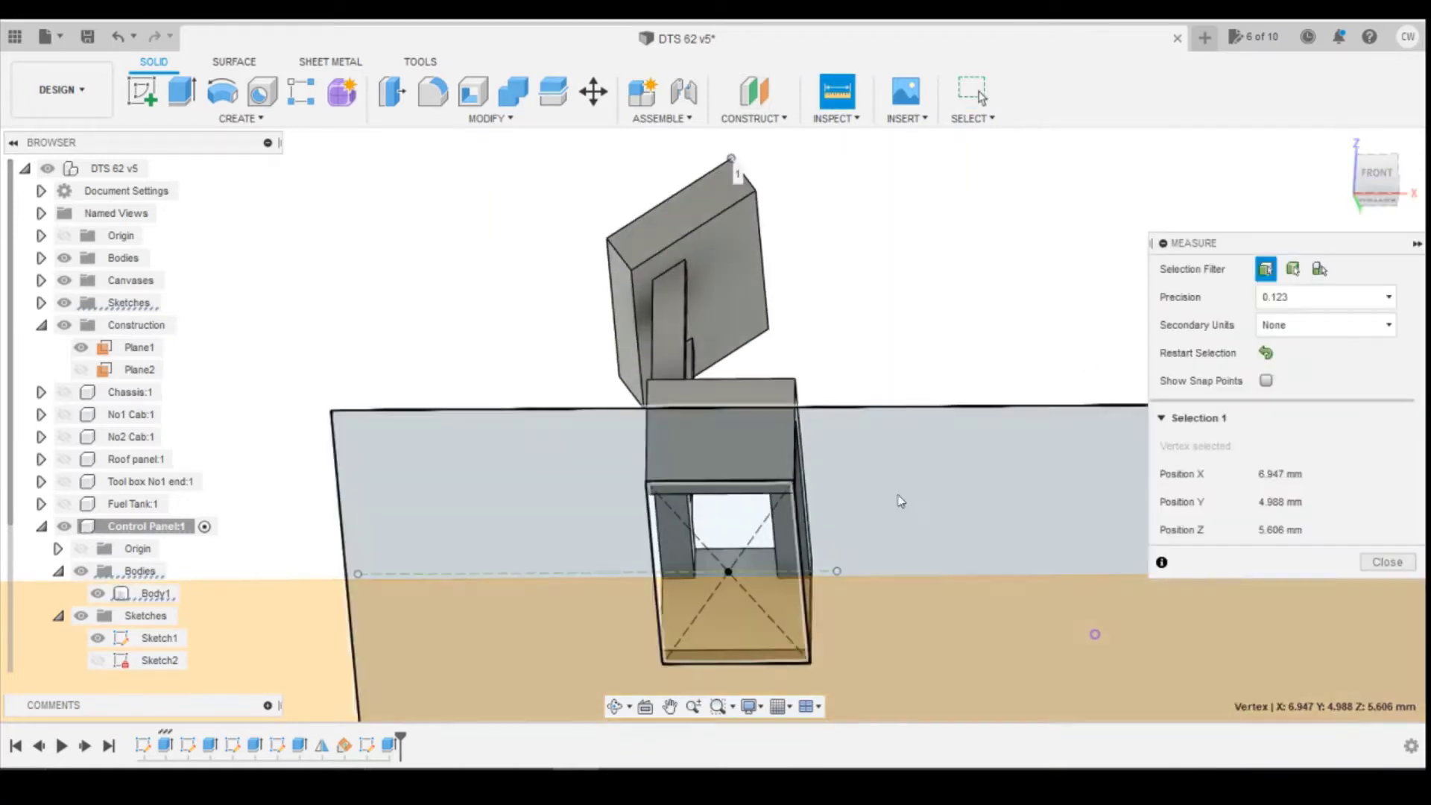
{"action": "left_click", "coordinate": [745, 532]}
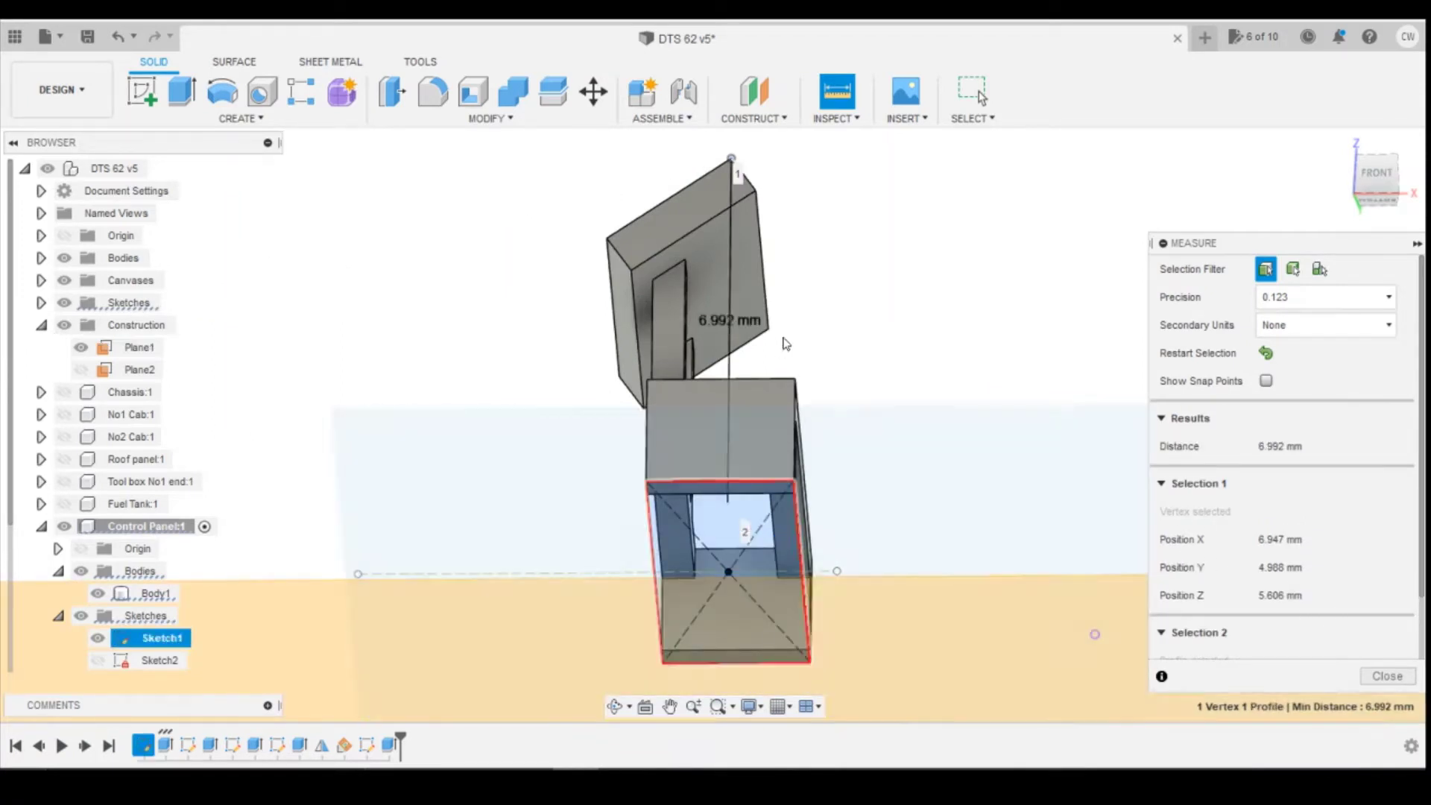
{"action": "left_click", "coordinate": [1377, 175]}
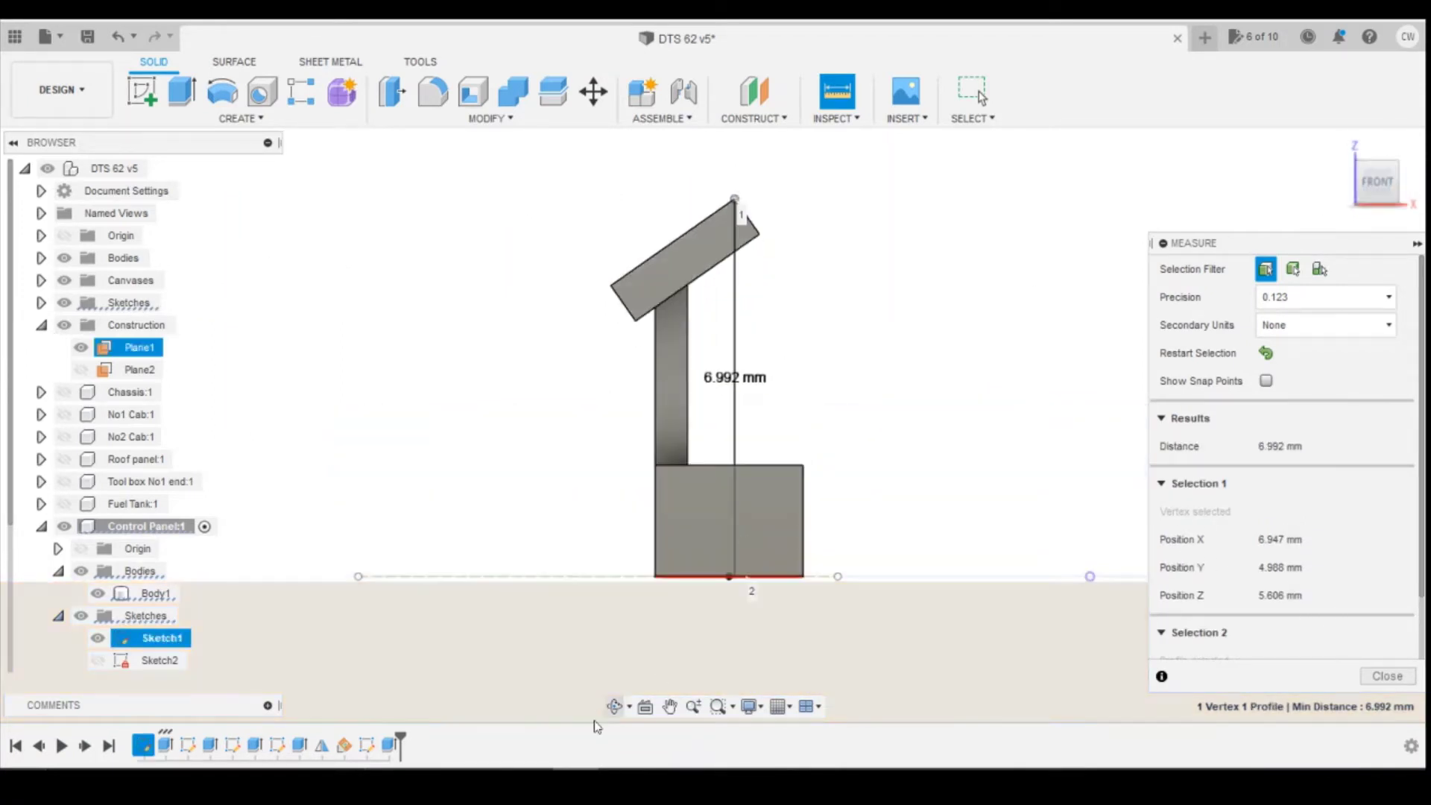
{"action": "key", "text": "alt+Tab"}
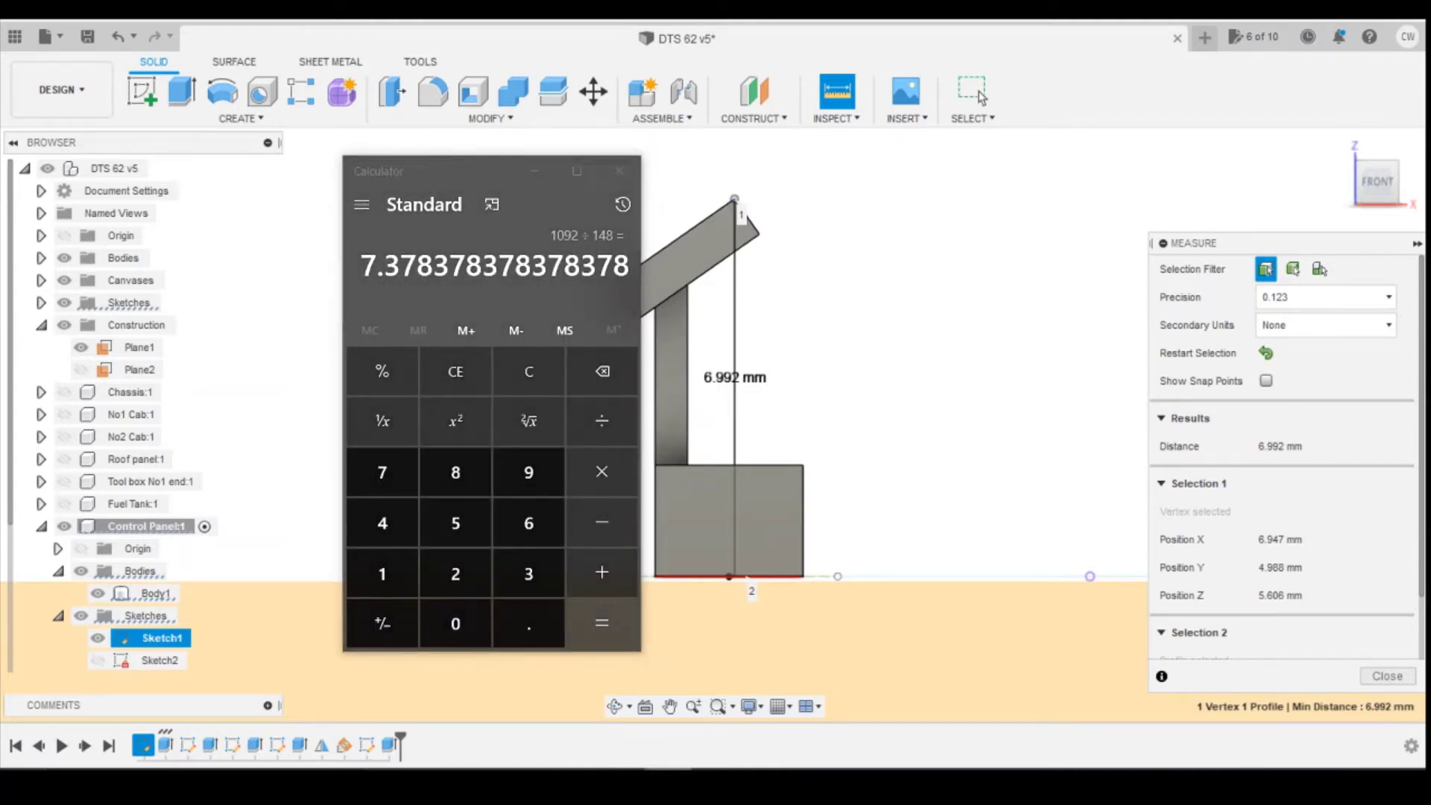
{"action": "key", "text": "alt+Tab"}
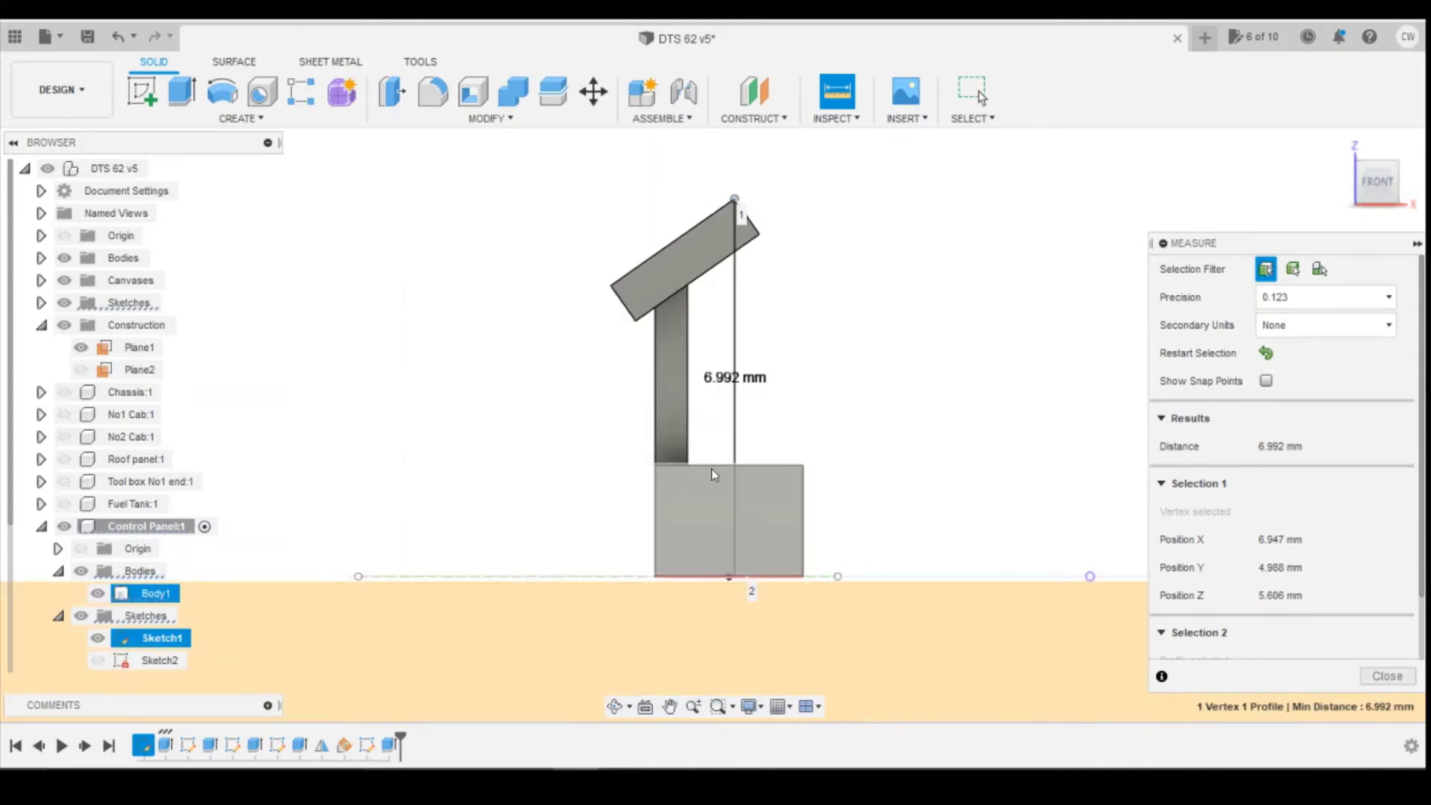
Inspect the panel's shape and check its proportions against the side-view photo DR72211 Ash HRD 03-04-10 (5) PW.JPG in Photos
{"action": "left_click", "coordinate": [1357, 161]}
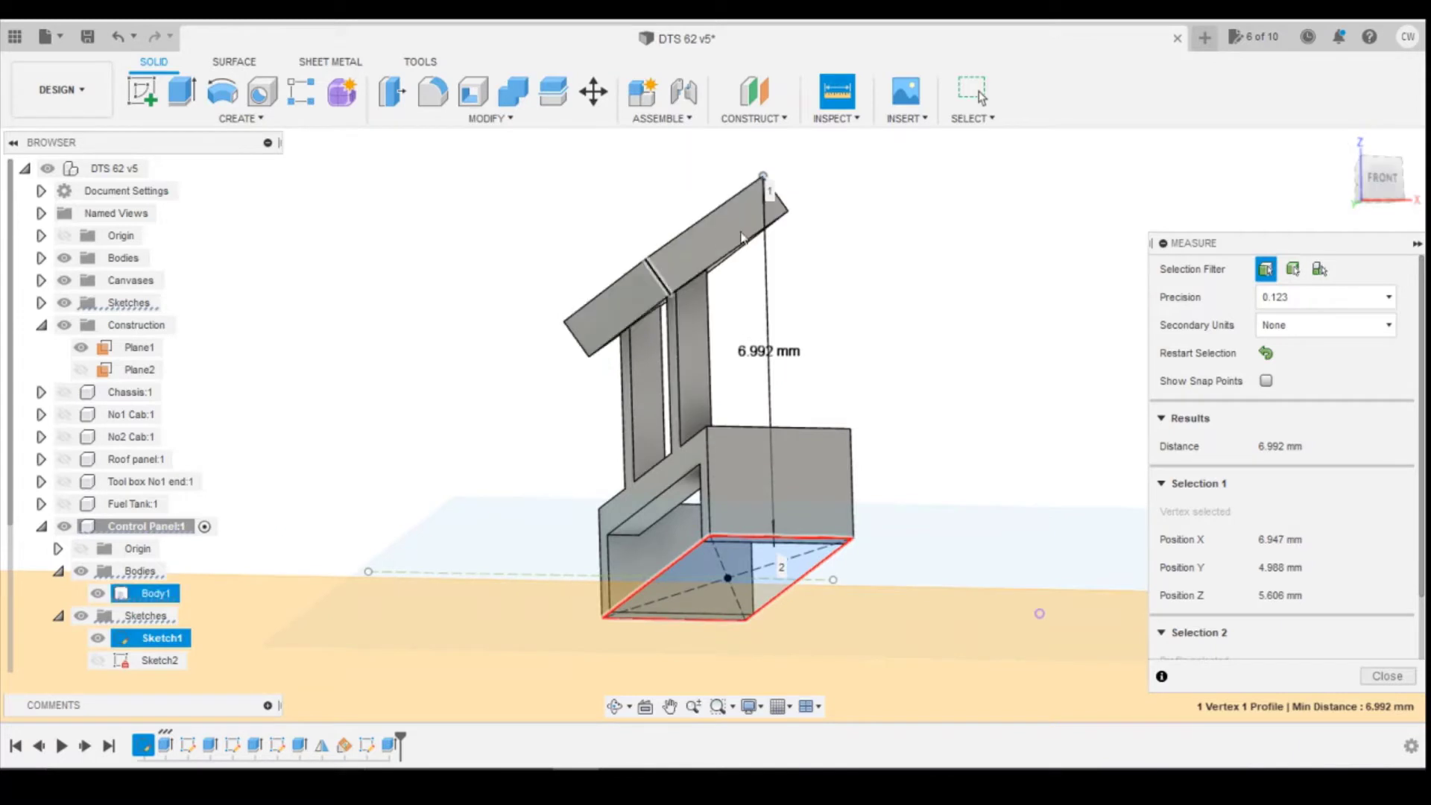
{"action": "left_click", "coordinate": [1358, 184]}
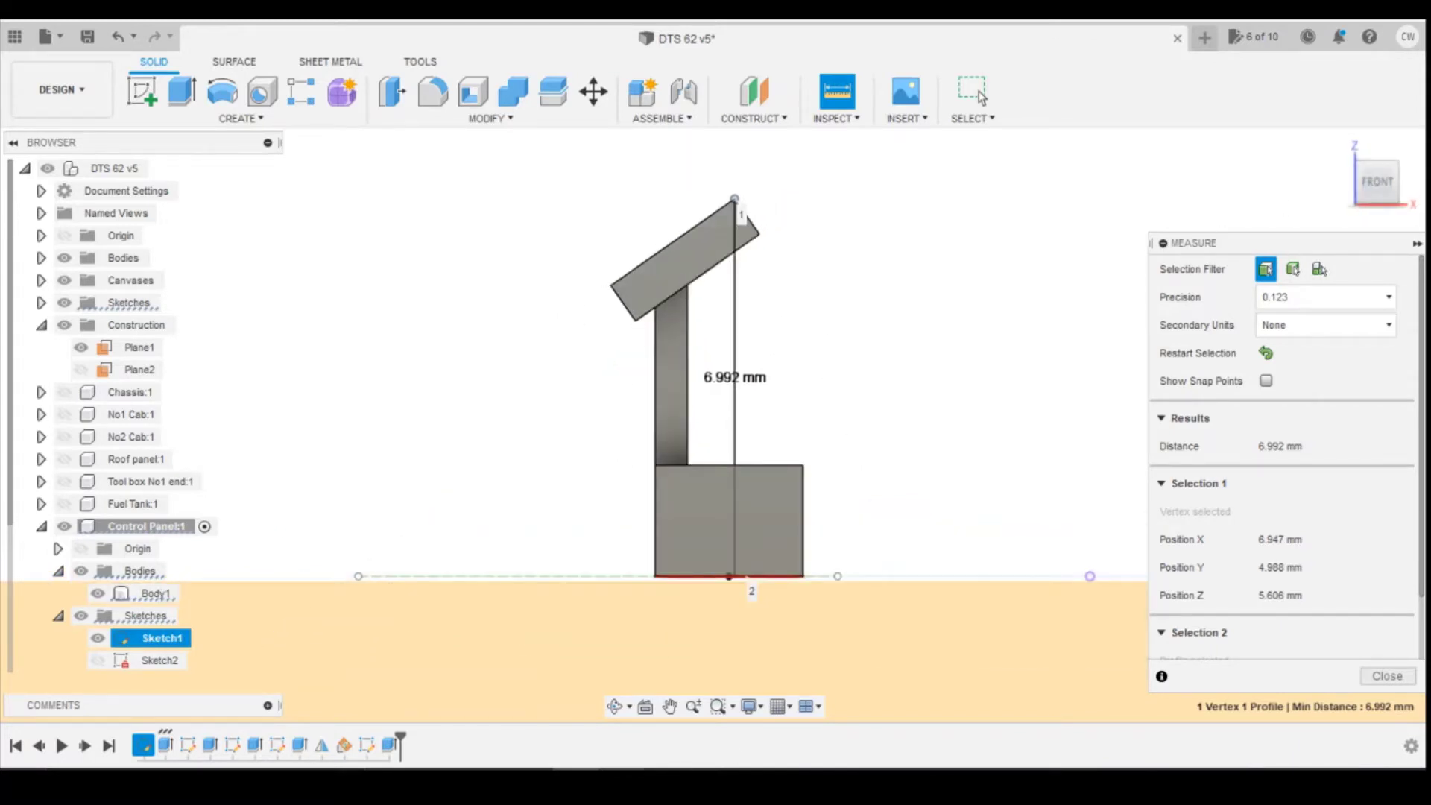
{"action": "mouse_move", "coordinate": [483, 783]}
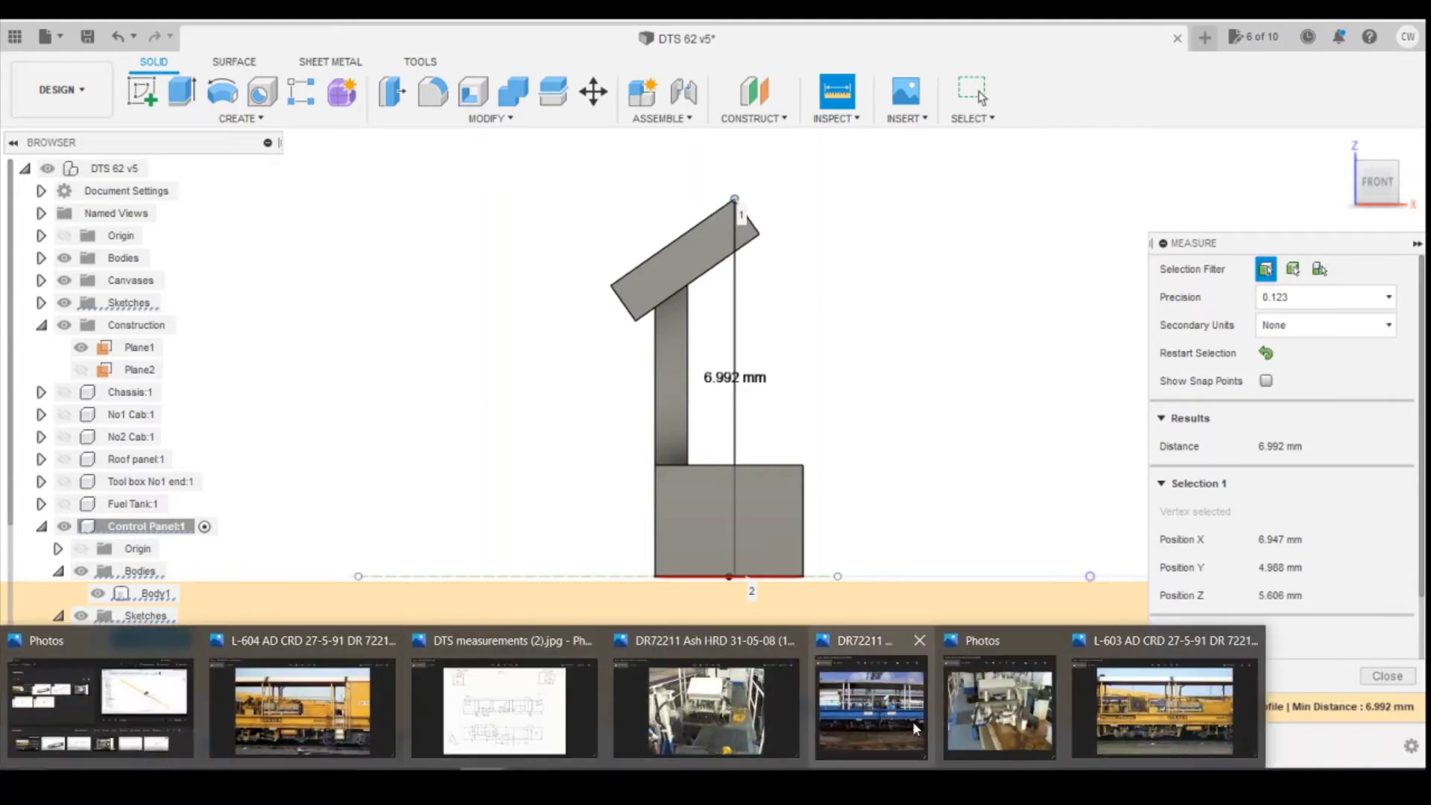
{"action": "left_click", "coordinate": [916, 728]}
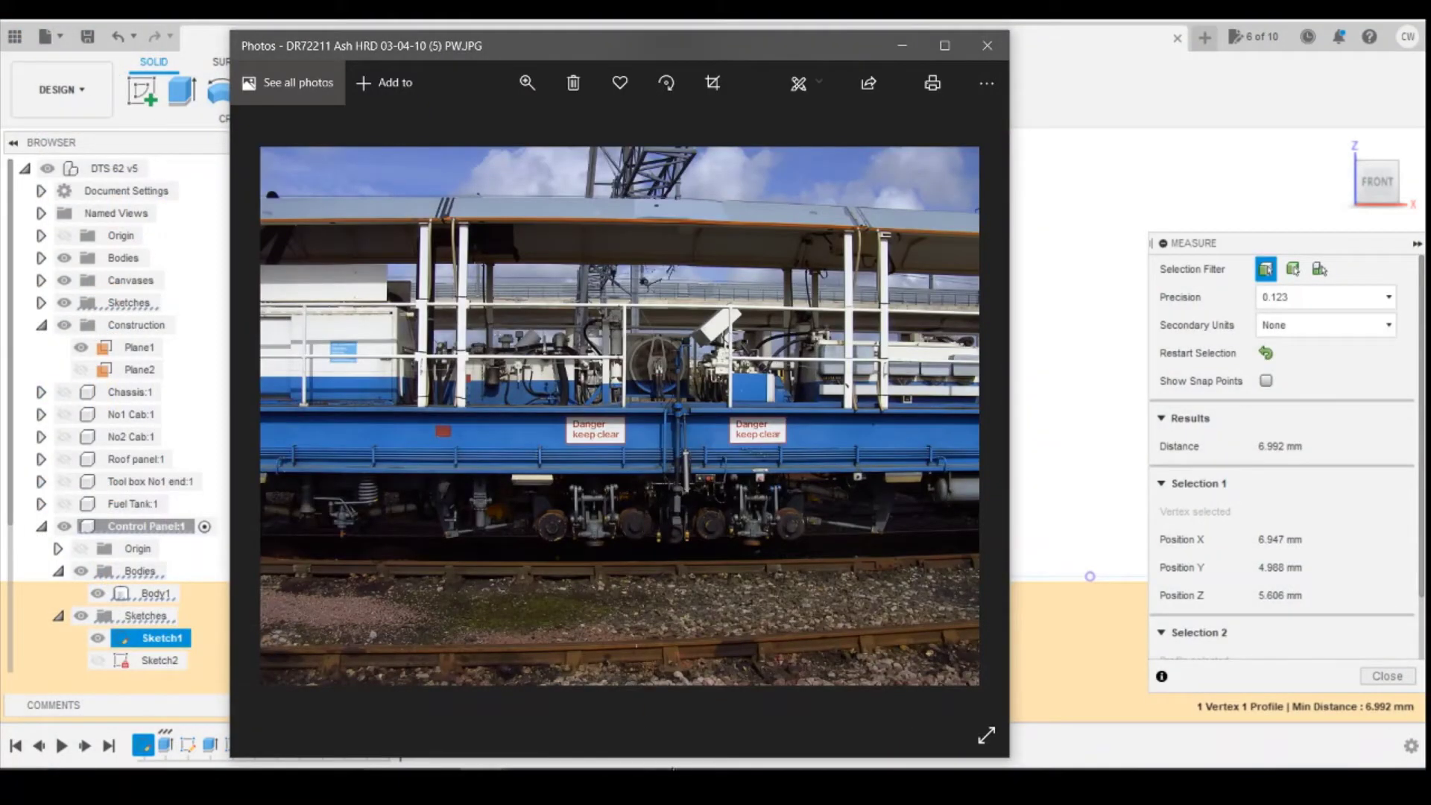
{"action": "left_click", "coordinate": [690, 669]}
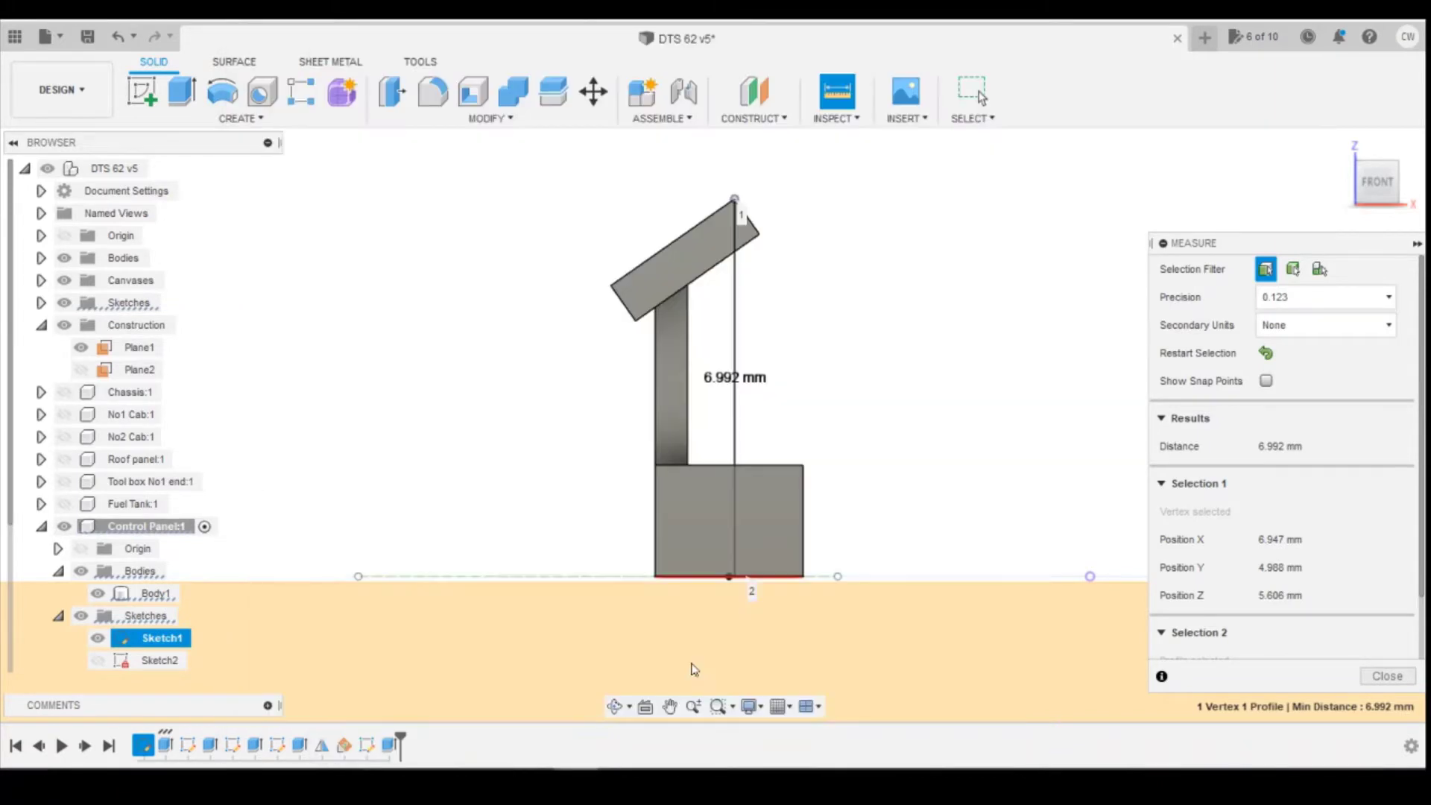
Close the measurement, edit the tilted panel's sketch and set the offset between the rectangle's lower edge and the post's reference point to 2 mm
{"action": "left_click", "coordinate": [1387, 676]}
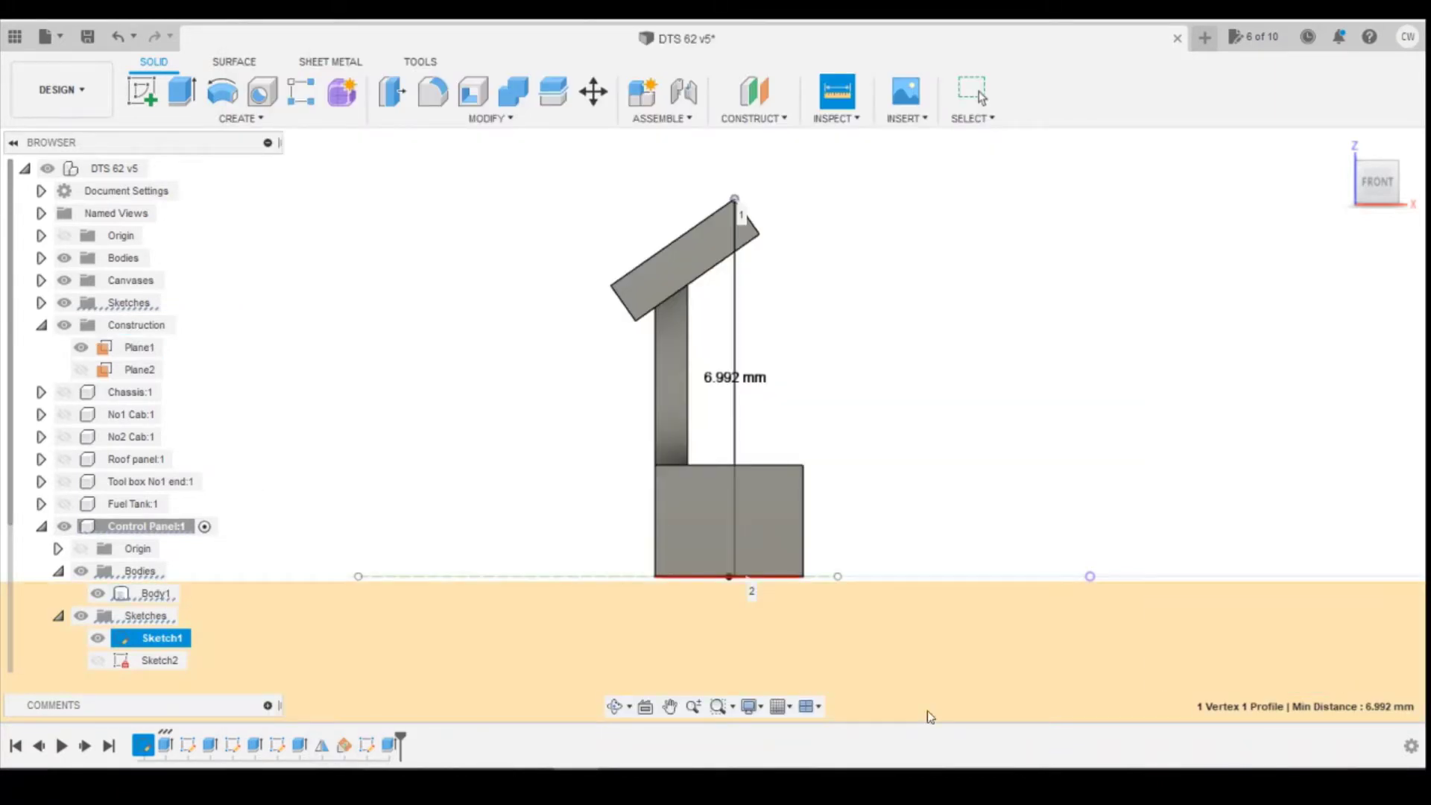
{"action": "left_click", "coordinate": [371, 748]}
{"action": "right_click", "coordinate": [371, 749]}
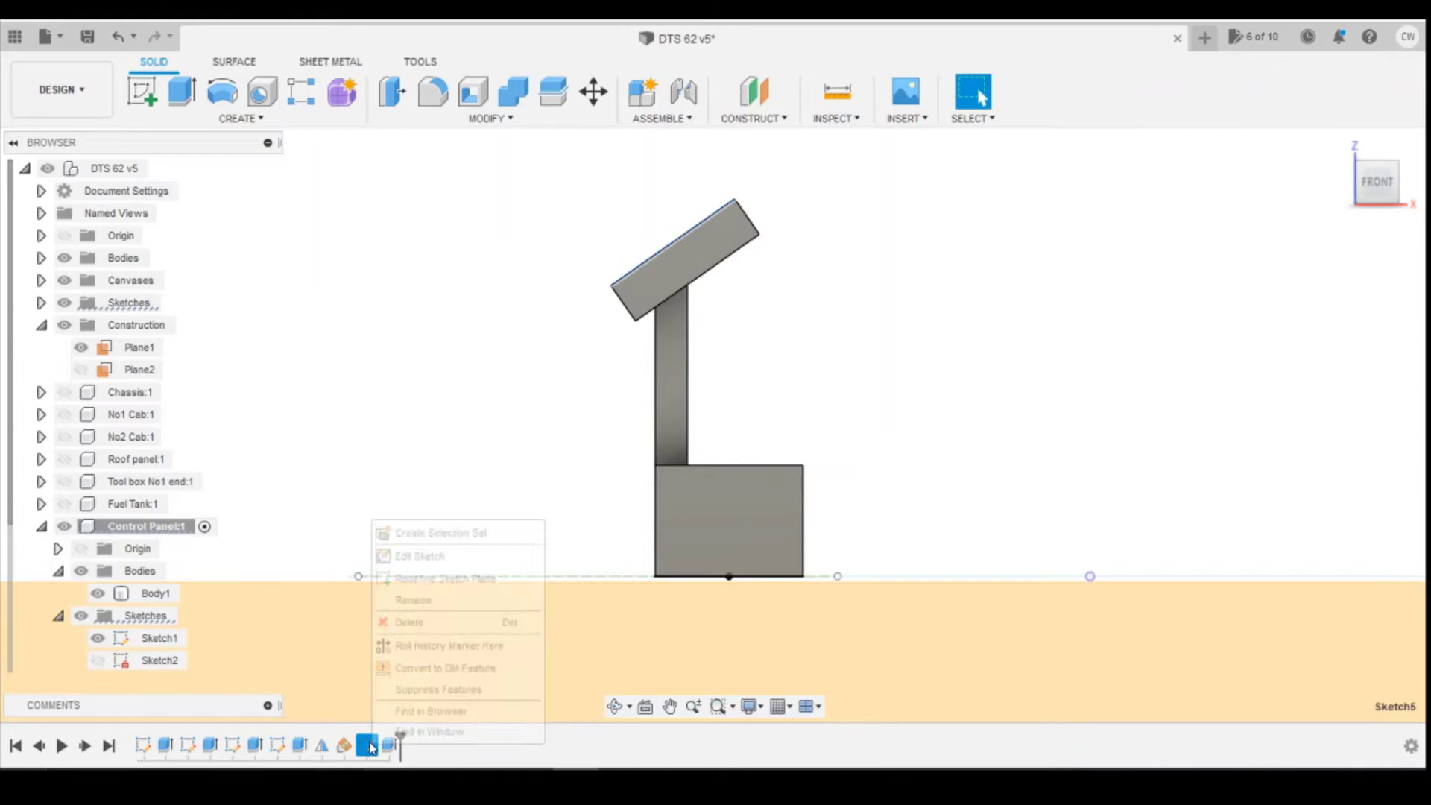
{"action": "left_click", "coordinate": [447, 574]}
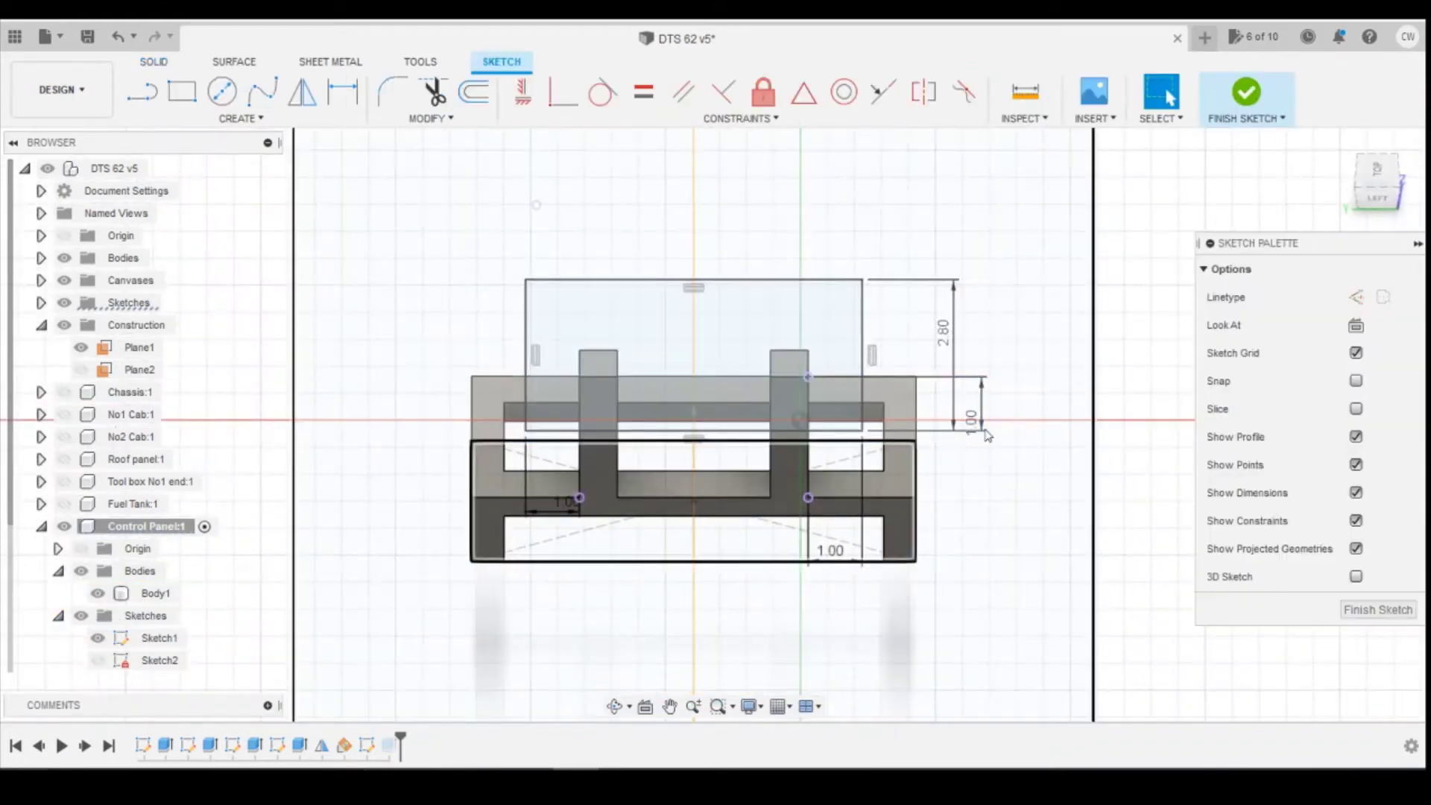
{"action": "double_click", "coordinate": [983, 423]}
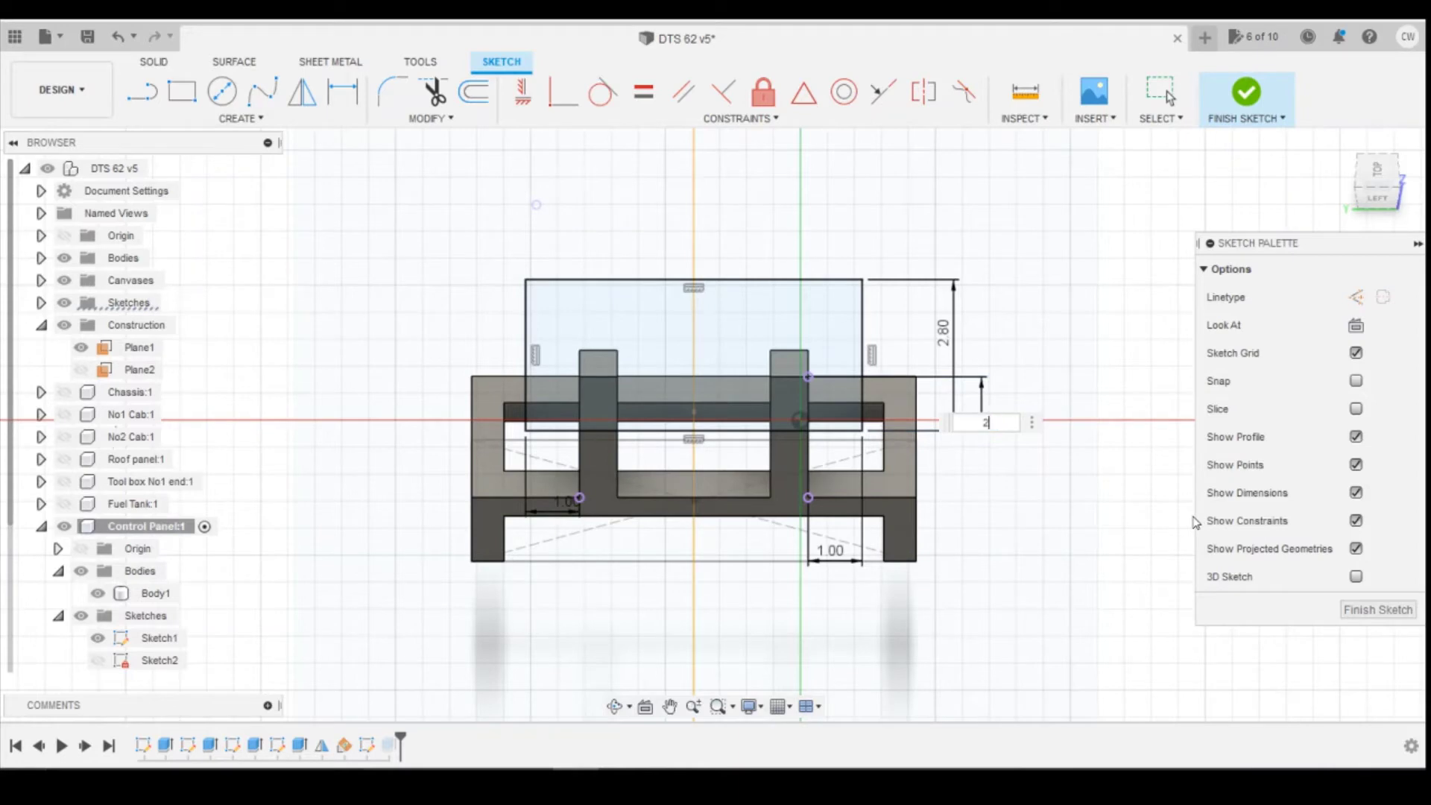
{"action": "type", "text": "2"}
{"action": "key", "text": "Return"}
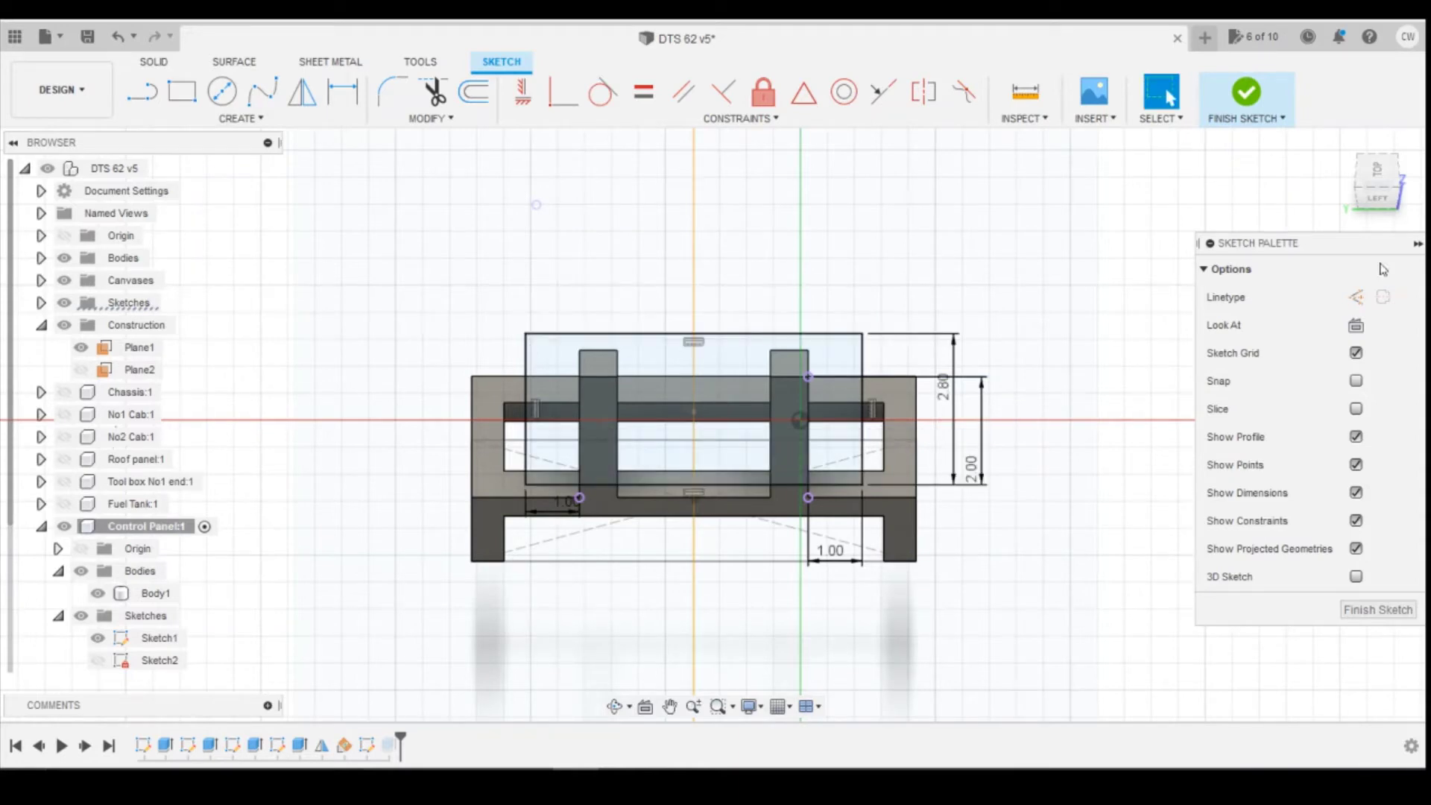
{"action": "left_click", "coordinate": [1246, 92]}
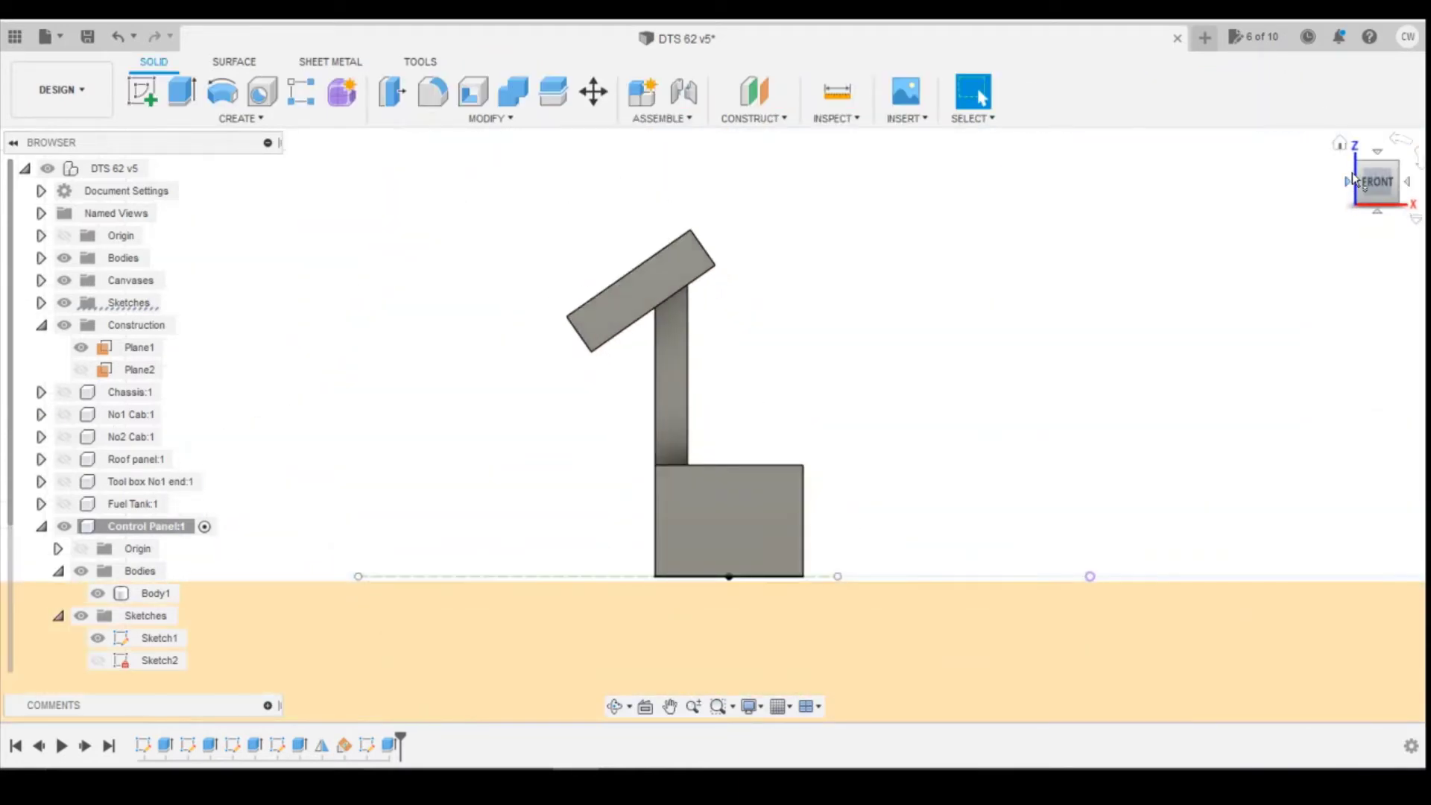
Compare the panel's position with the Photos images DR72211 Ash HRD 03-04-10 (5) PW.JPG and DR72212 Ash HRD 31-05-08 (24) PW.JPG
{"action": "mouse_move", "coordinate": [632, 777]}
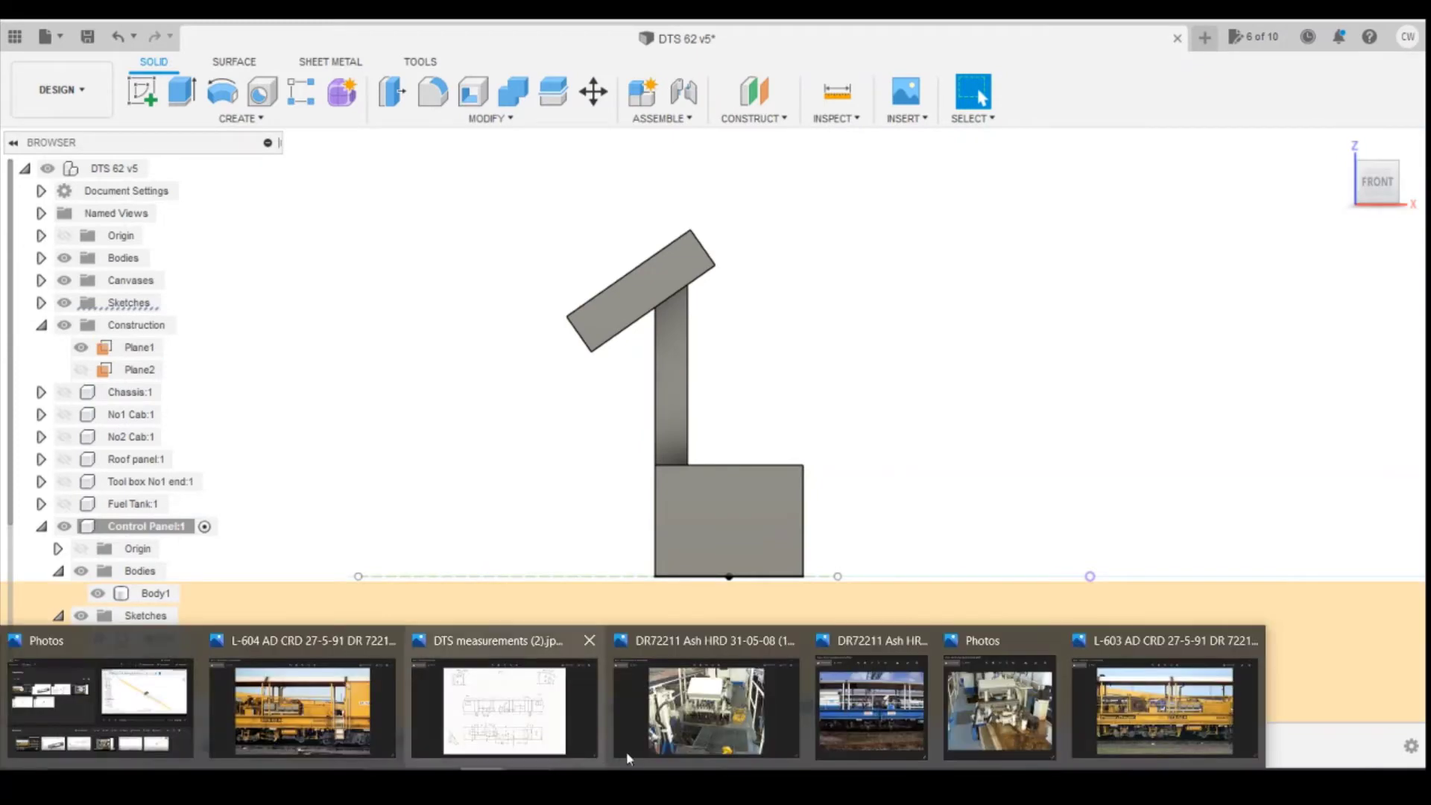
{"action": "left_click", "coordinate": [849, 718]}
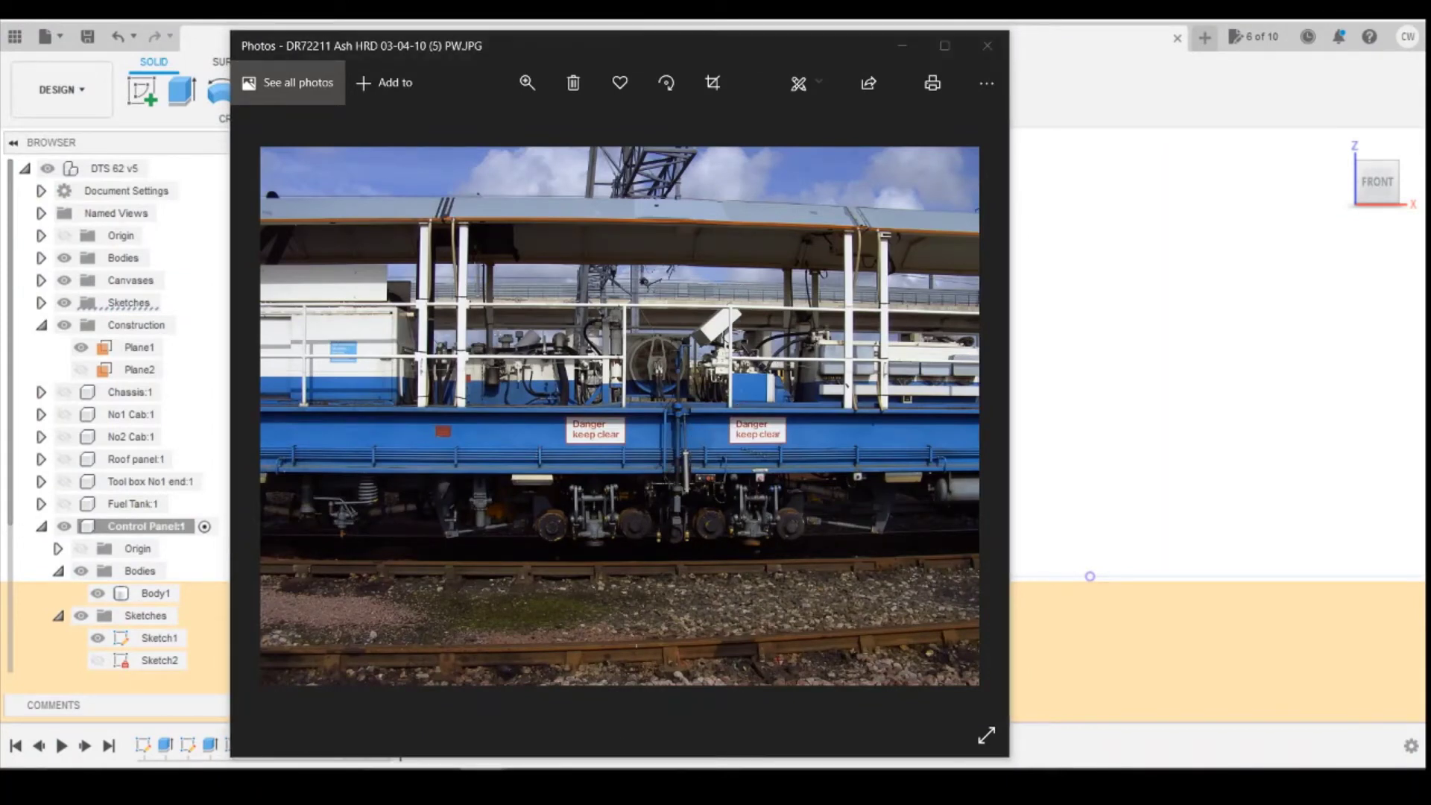
{"action": "mouse_move", "coordinate": [632, 777]}
{"action": "left_click", "coordinate": [992, 728]}
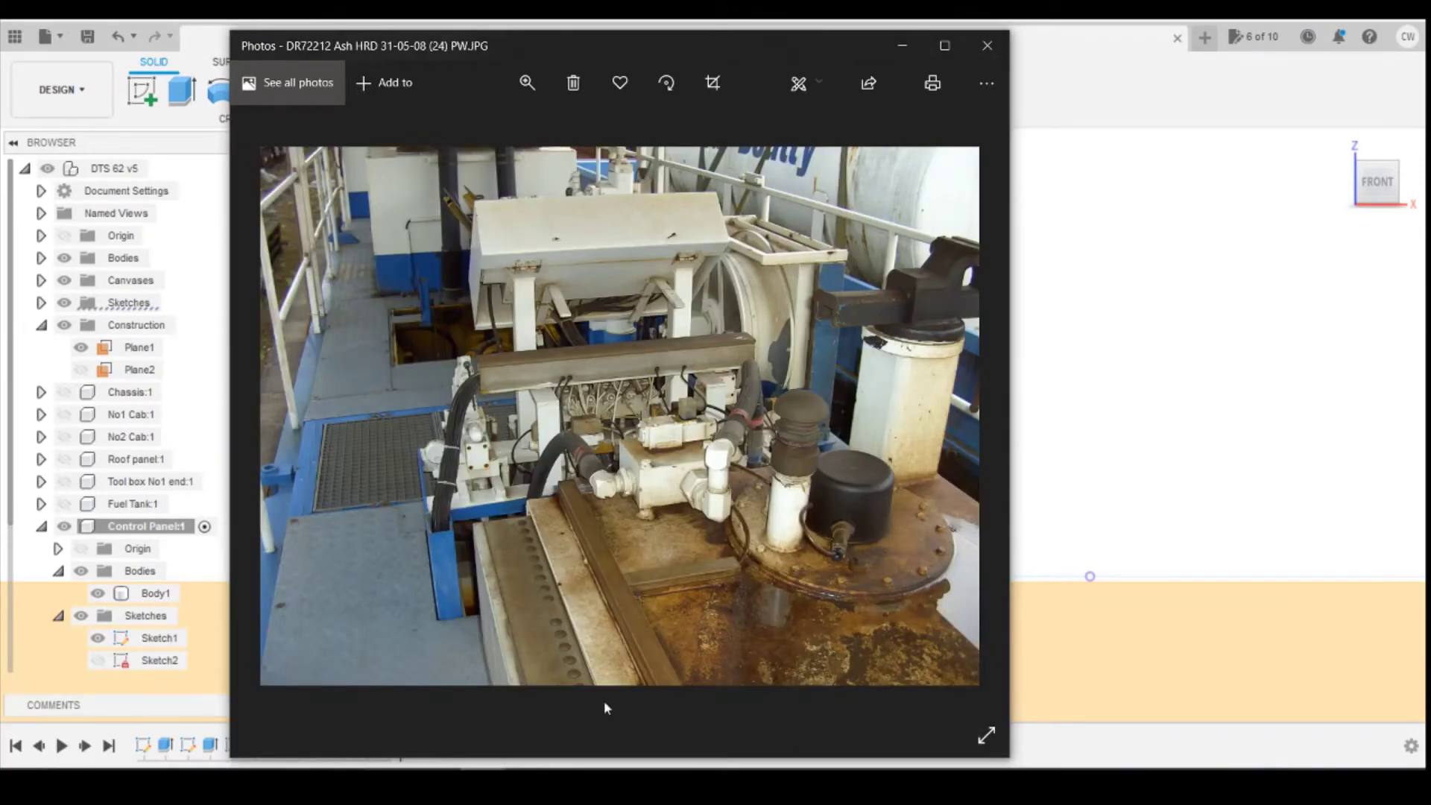
{"action": "left_click", "coordinate": [574, 779]}
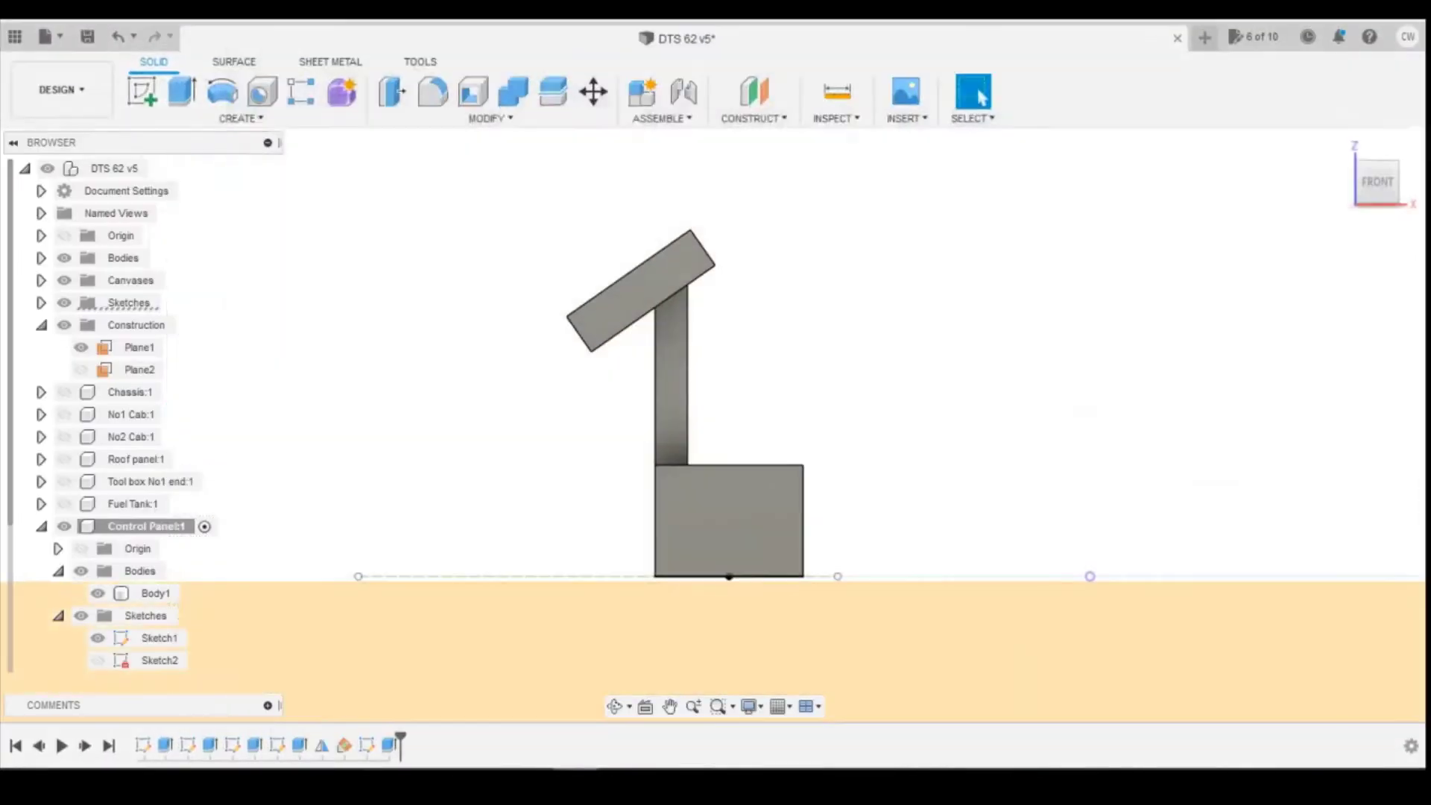
Edit the tilted panel's sketch, set the offset between its lower edge and the post's reference point to 1.8 mm, and inspect the panel's new position
{"action": "left_click", "coordinate": [375, 750]}
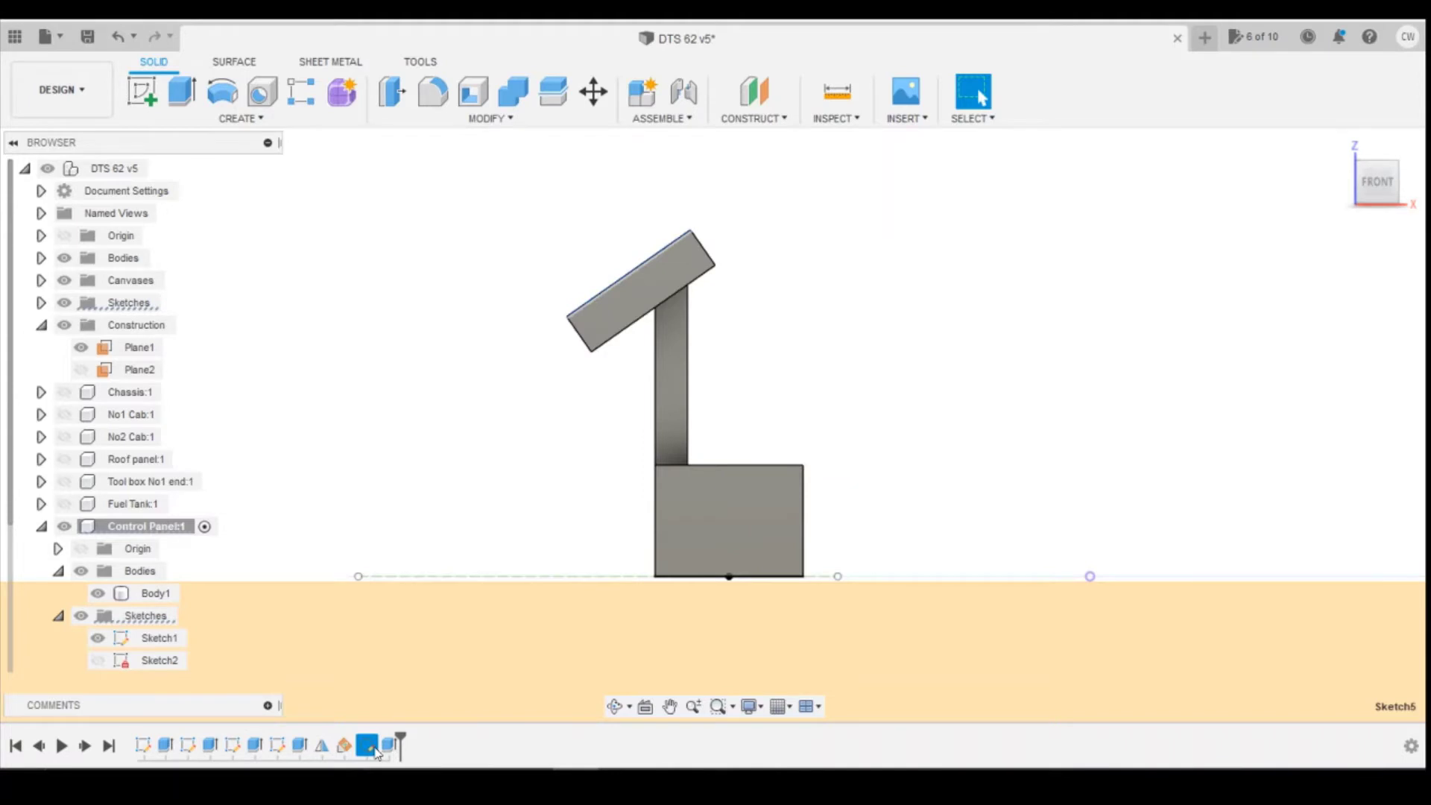
{"action": "right_click", "coordinate": [375, 750]}
{"action": "left_click", "coordinate": [454, 559]}
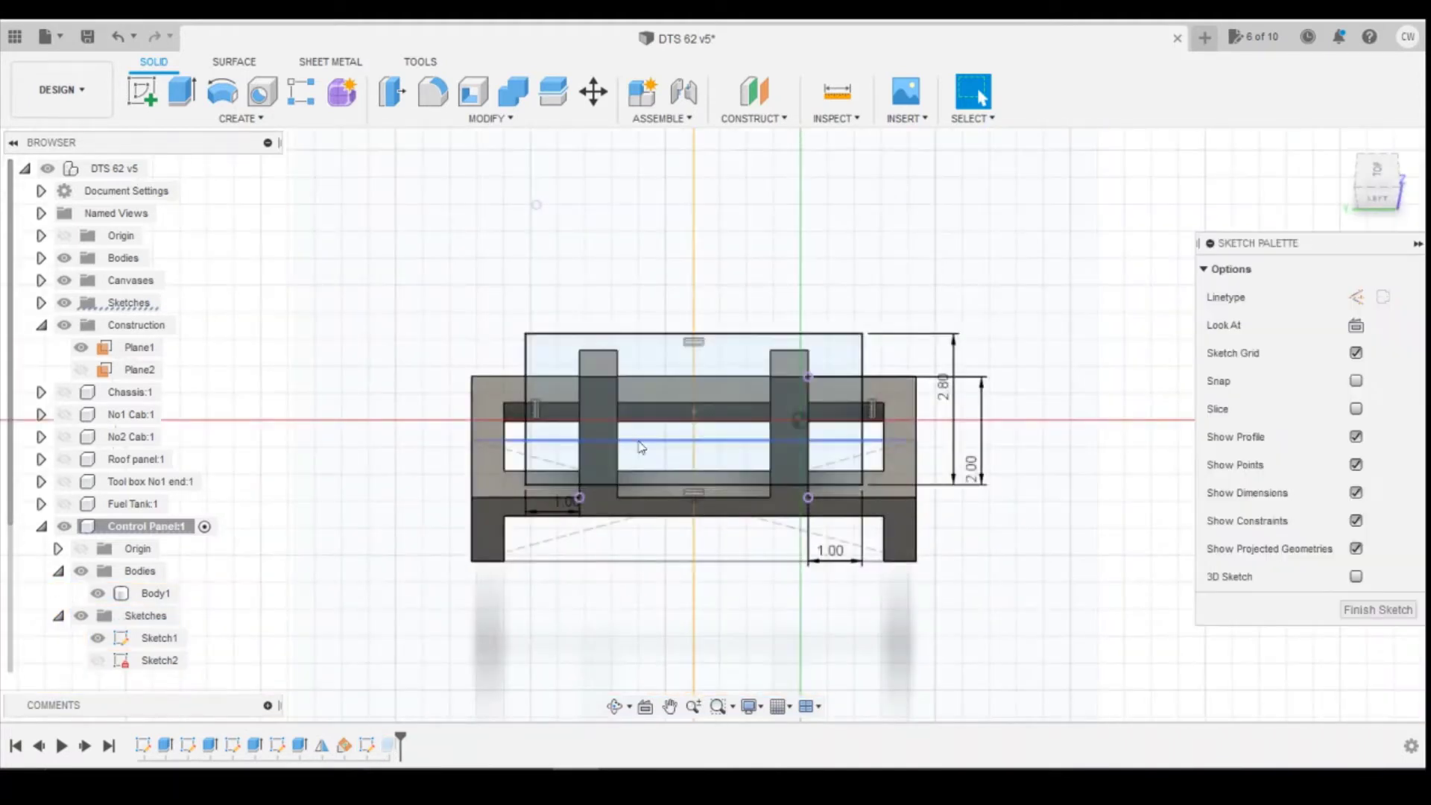
{"action": "double_click", "coordinate": [971, 470]}
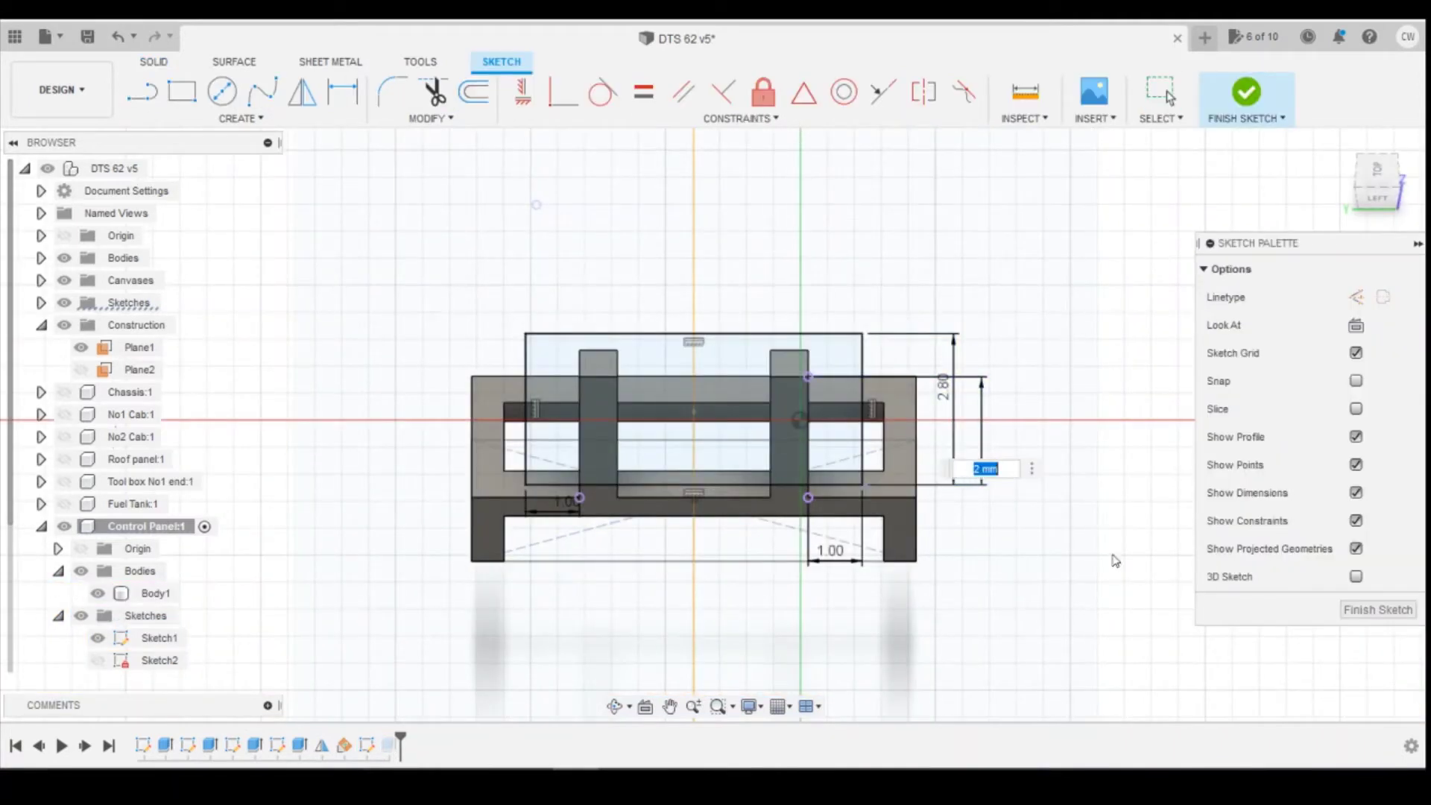
{"action": "key", "text": "Return"}
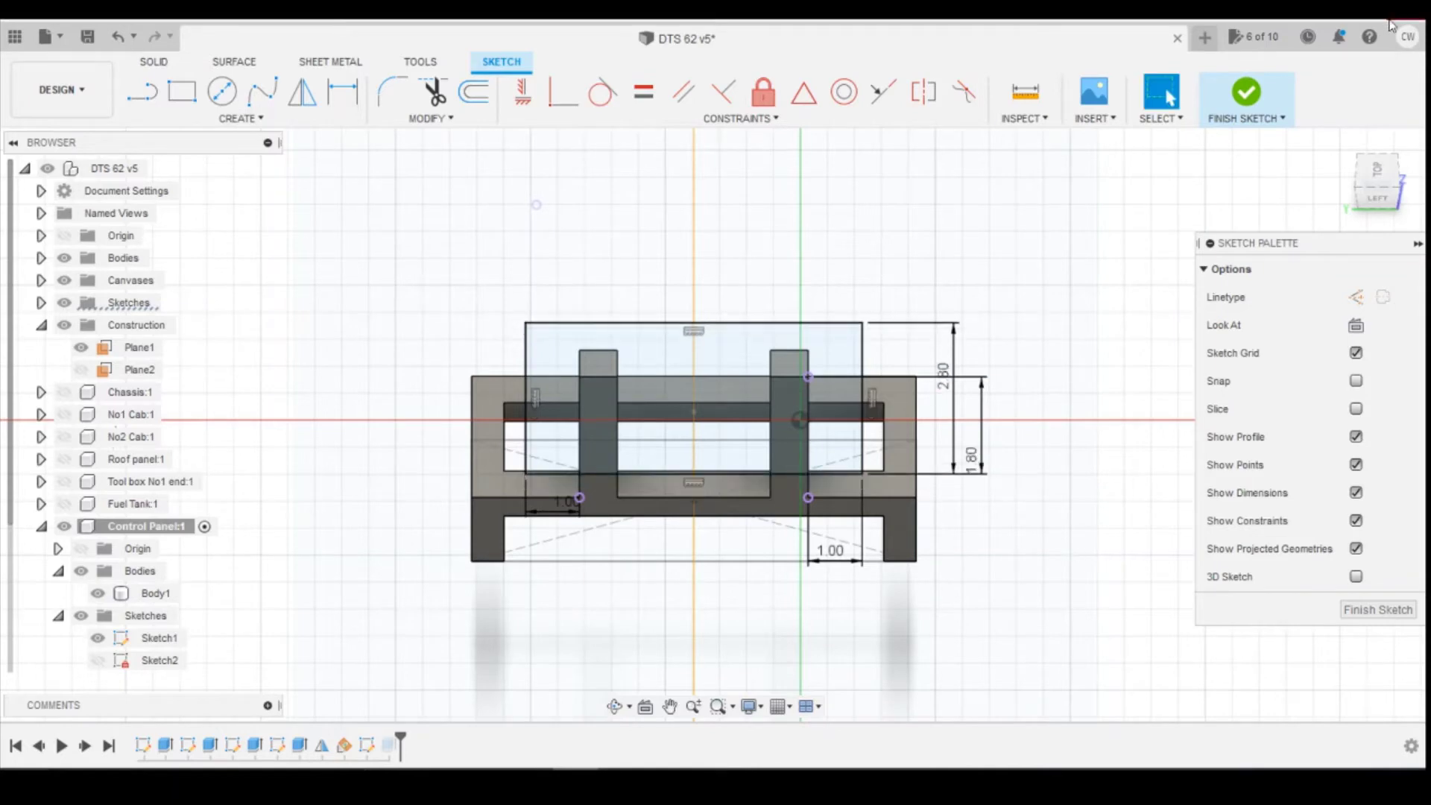
{"action": "left_click", "coordinate": [1246, 92]}
{"action": "left_click", "coordinate": [1378, 185]}
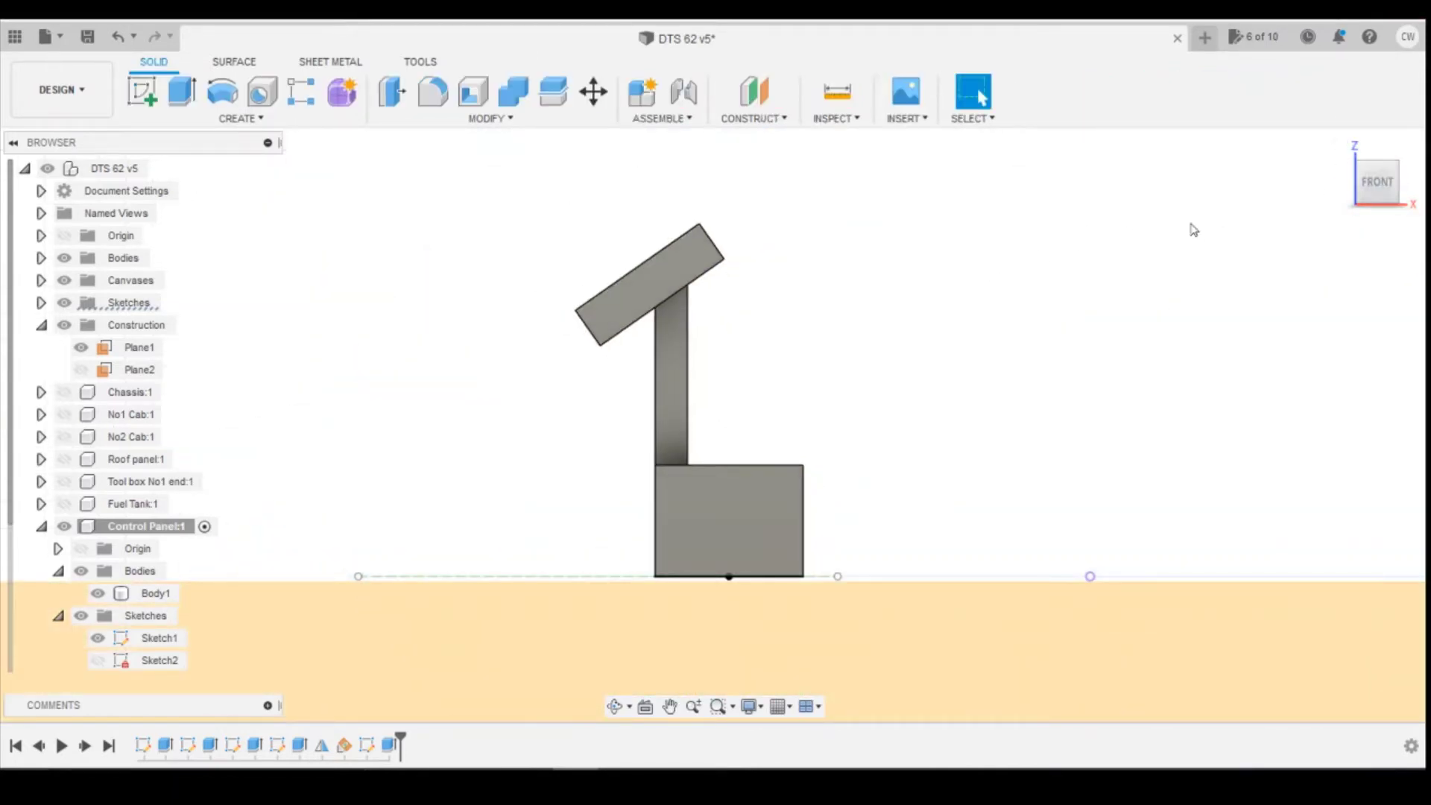
{"action": "mouse_move", "coordinate": [1383, 189]}
{"action": "left_mouse_down"}
{"action": "mouse_move", "coordinate": [1405, 154]}
{"action": "mouse_move", "coordinate": [1388, 147]}
{"action": "mouse_move", "coordinate": [1363, 179]}
{"action": "mouse_move", "coordinate": [1330, 174]}
{"action": "mouse_move", "coordinate": [1351, 201]}
{"action": "mouse_move", "coordinate": [1335, 200]}
{"action": "mouse_move", "coordinate": [1380, 178]}
{"action": "left_mouse_up"}
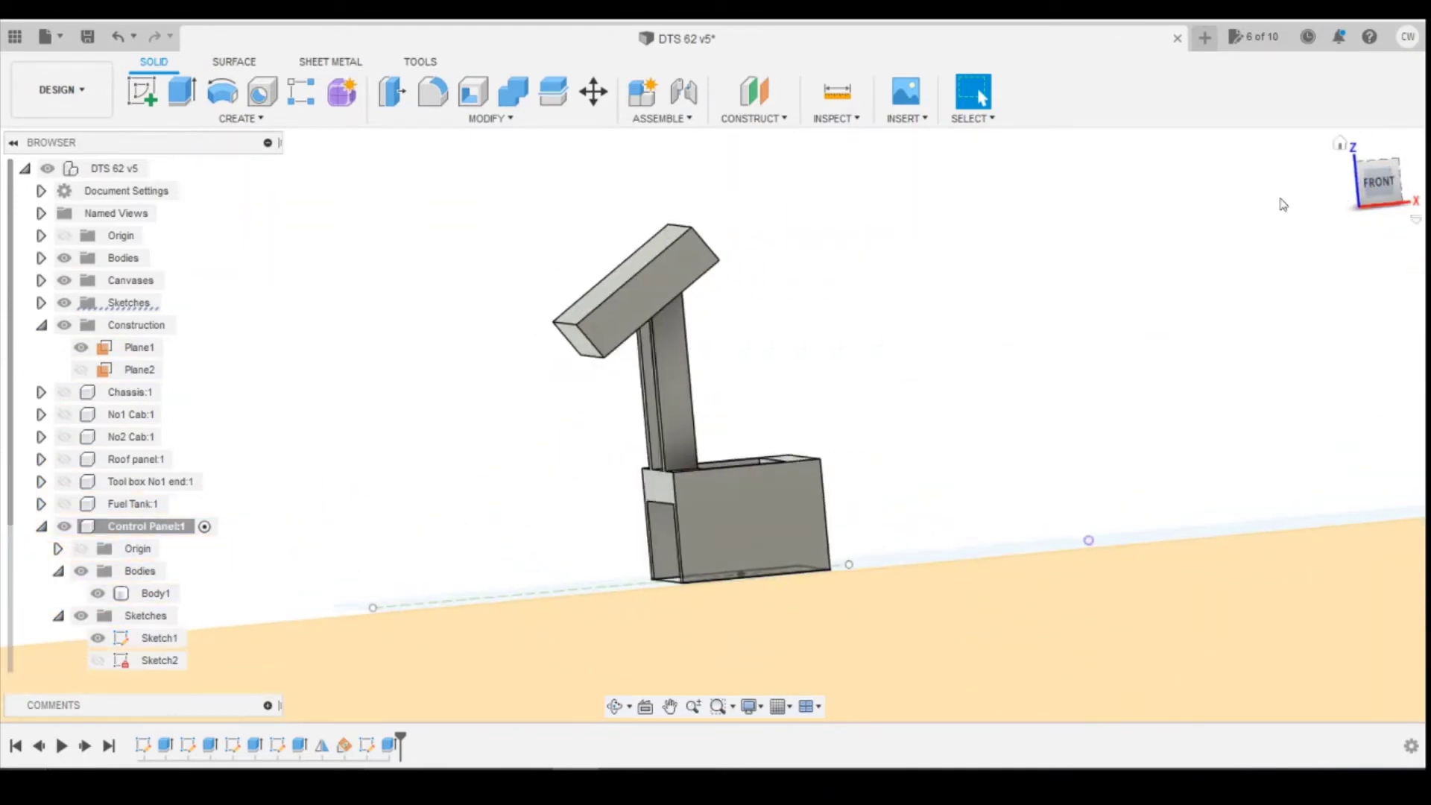
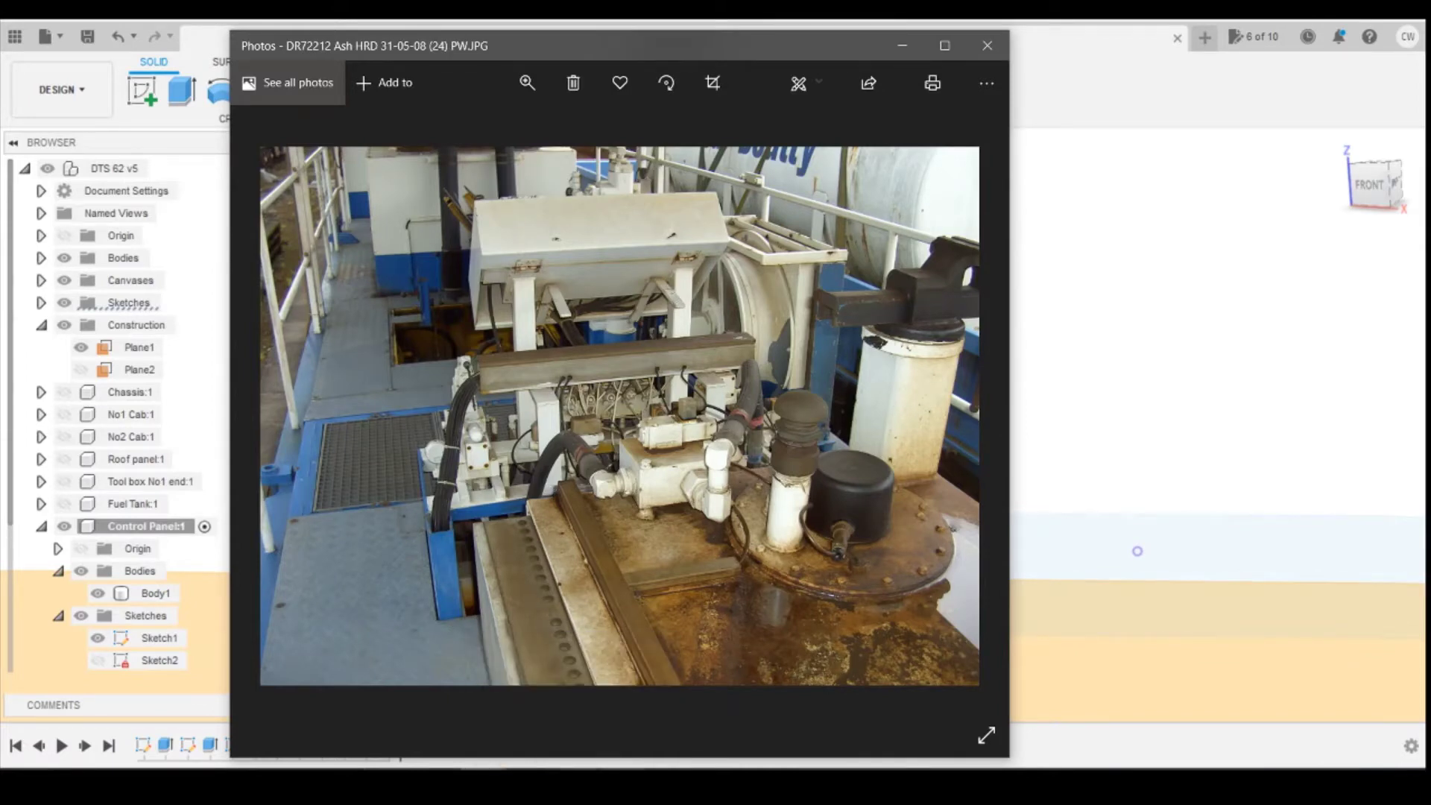
Switch back to Fusion 360 and start a sketch on the base frame's top face with Slice enabled
{"action": "left_click", "coordinate": [575, 779]}
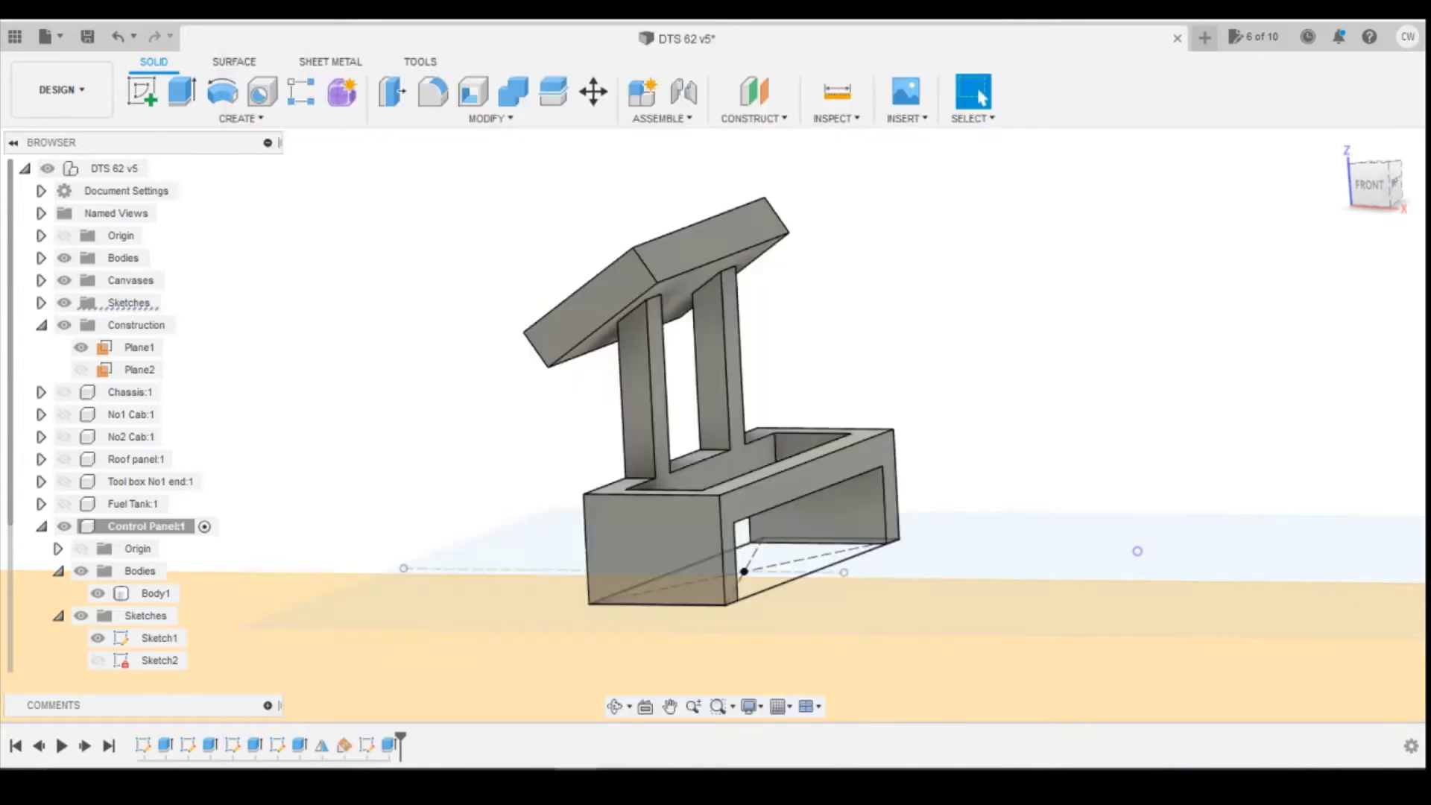
{"action": "left_click", "coordinate": [142, 92]}
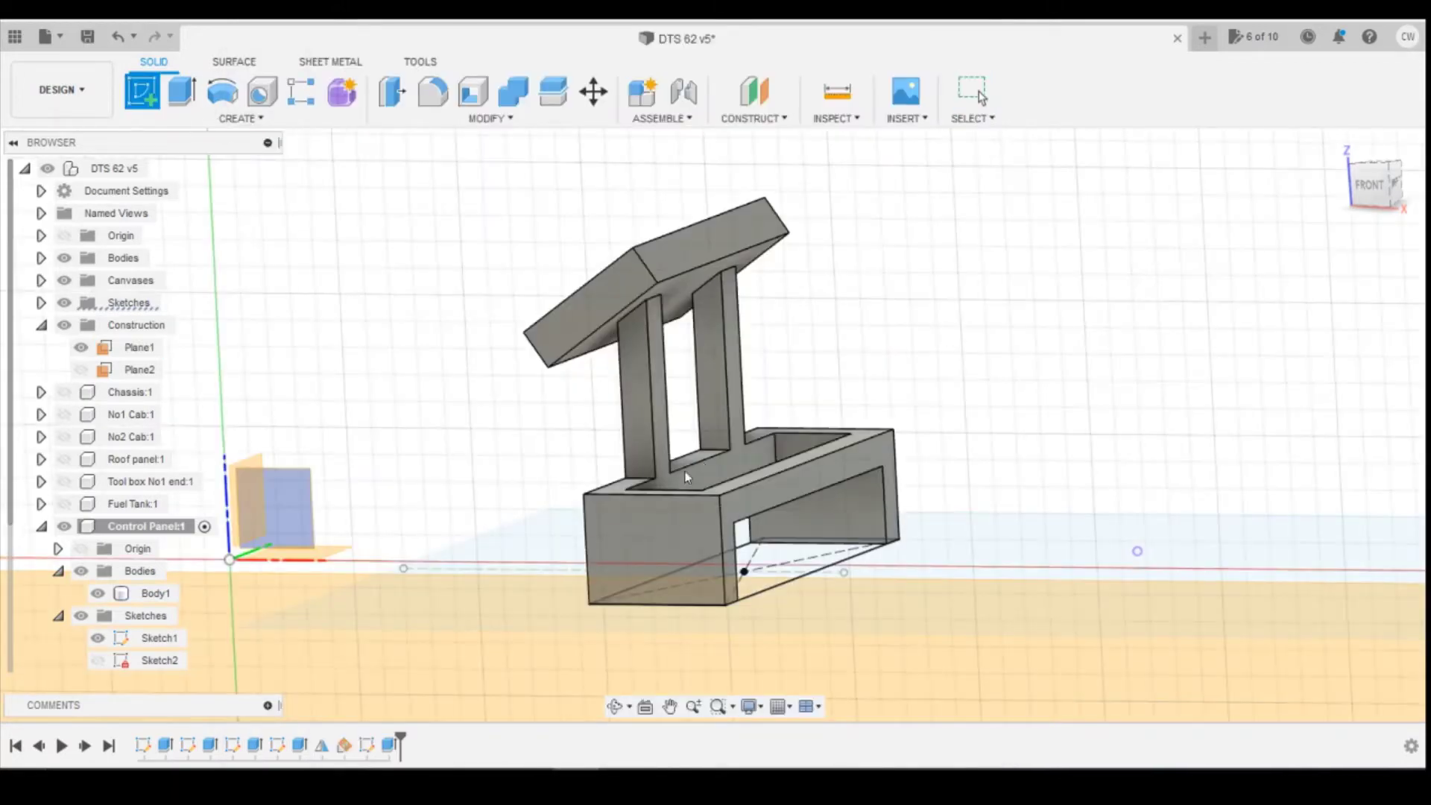
{"action": "left_click", "coordinate": [795, 493]}
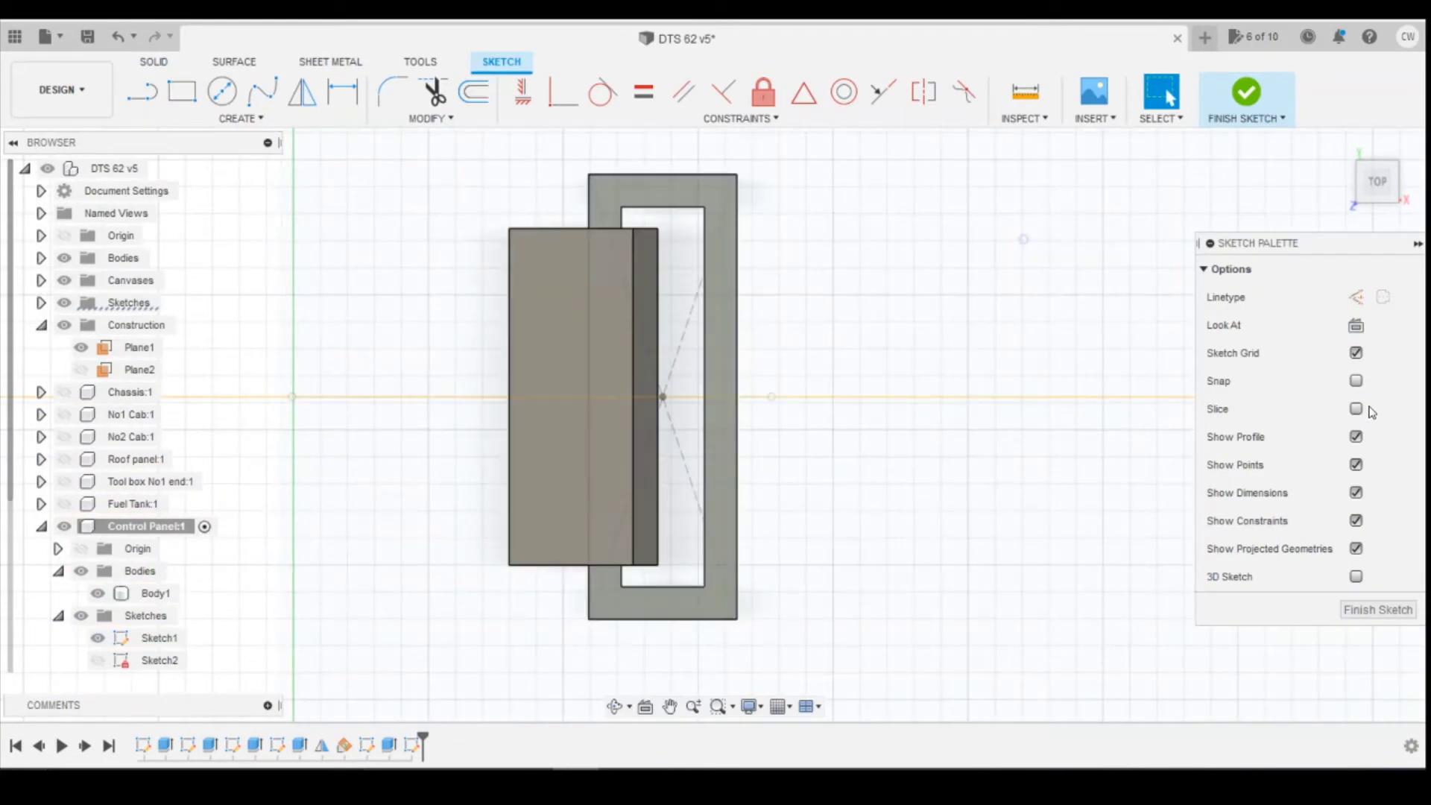
{"action": "left_click", "coordinate": [1357, 410]}
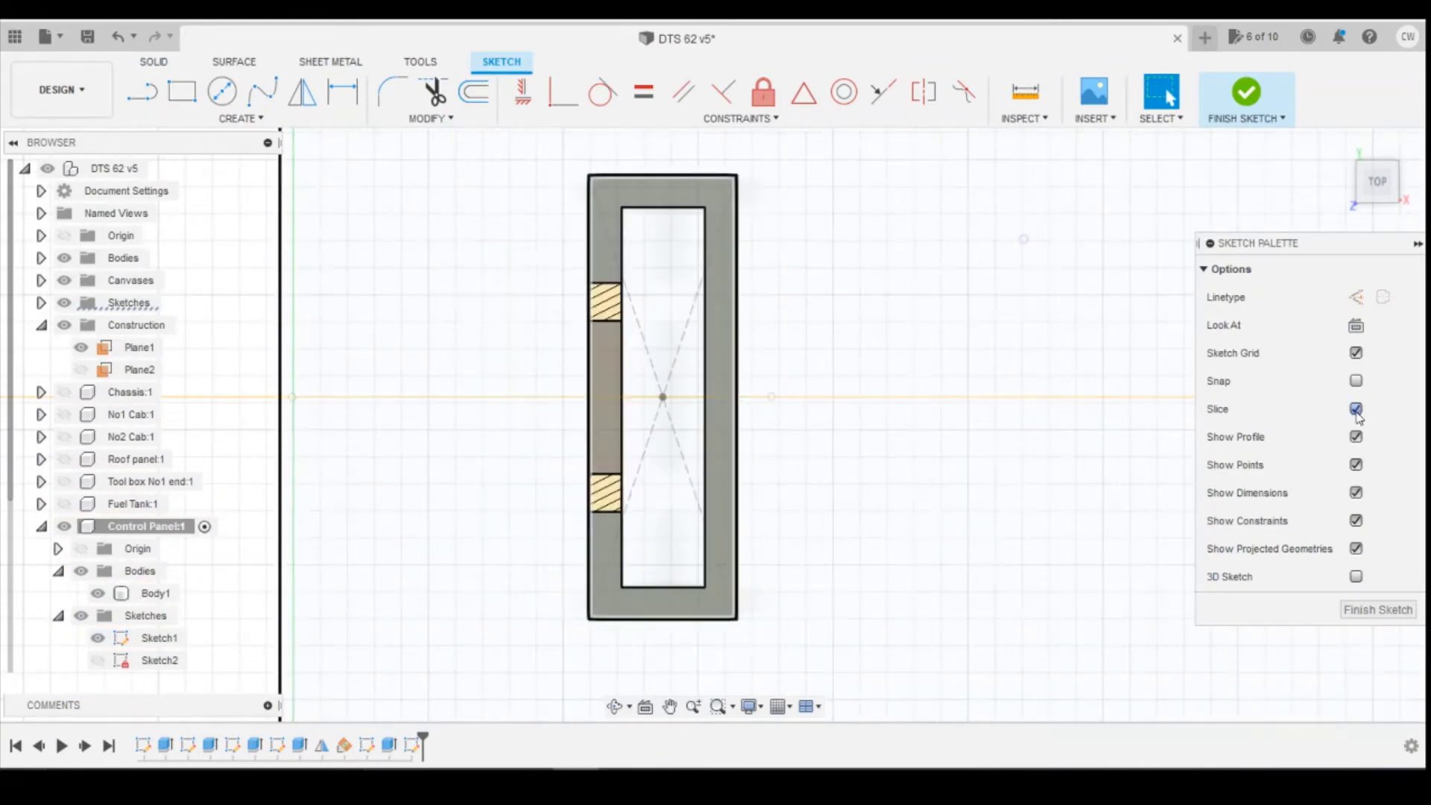
Sketch two rectangles across the width of the base's long rim opposite the posts, each roughly level with one post
{"action": "left_click", "coordinate": [181, 91]}
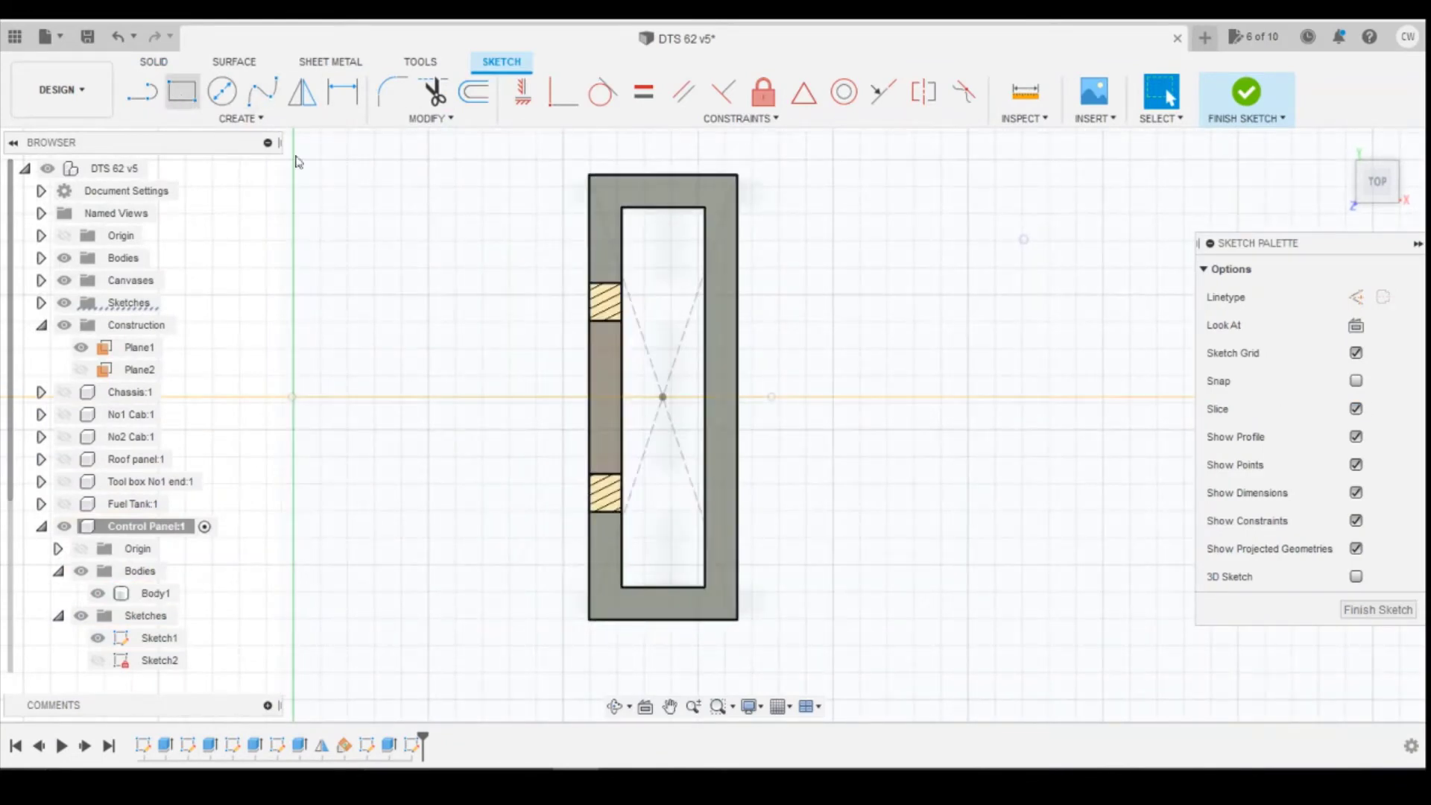
{"action": "left_click", "coordinate": [706, 323]}
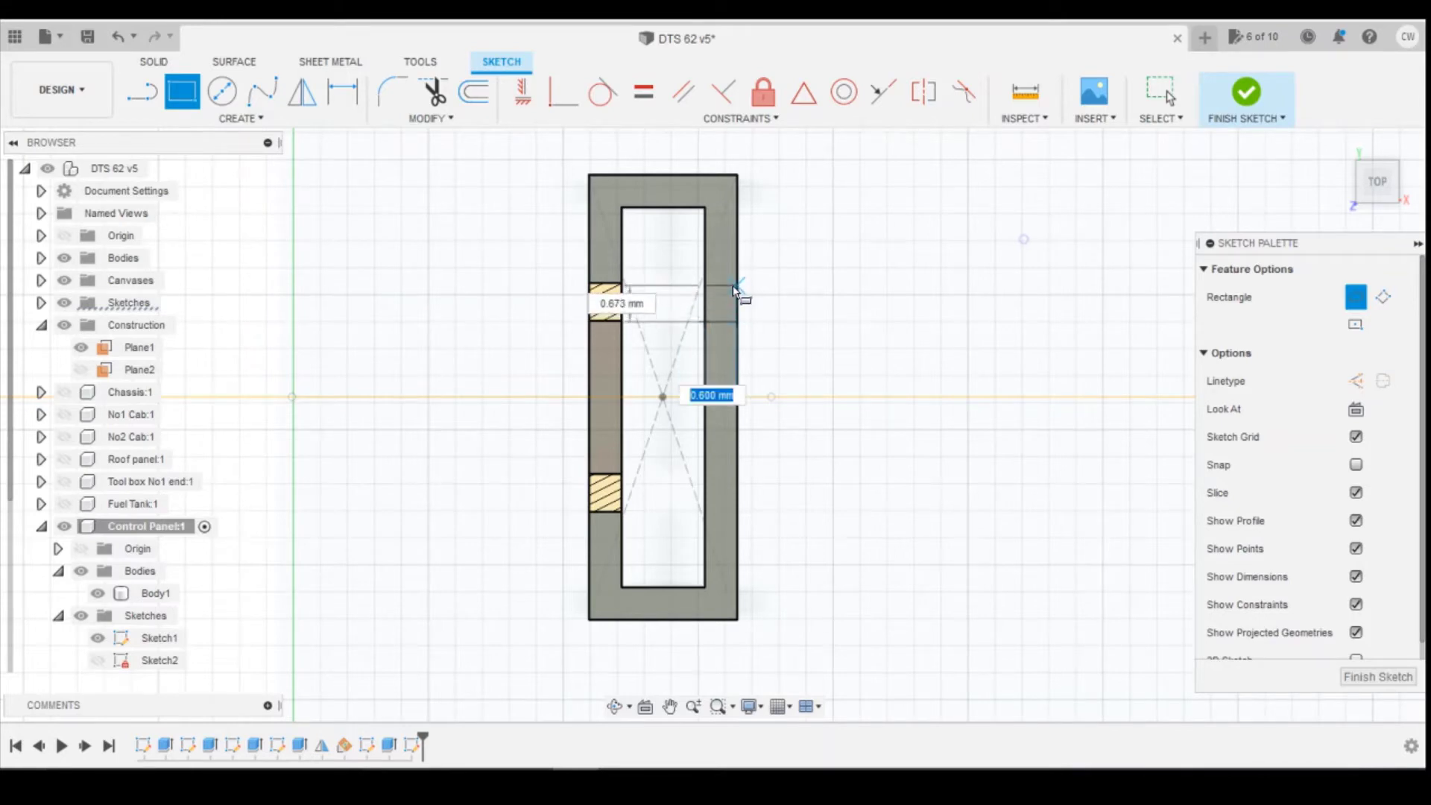
{"action": "left_click", "coordinate": [738, 286]}
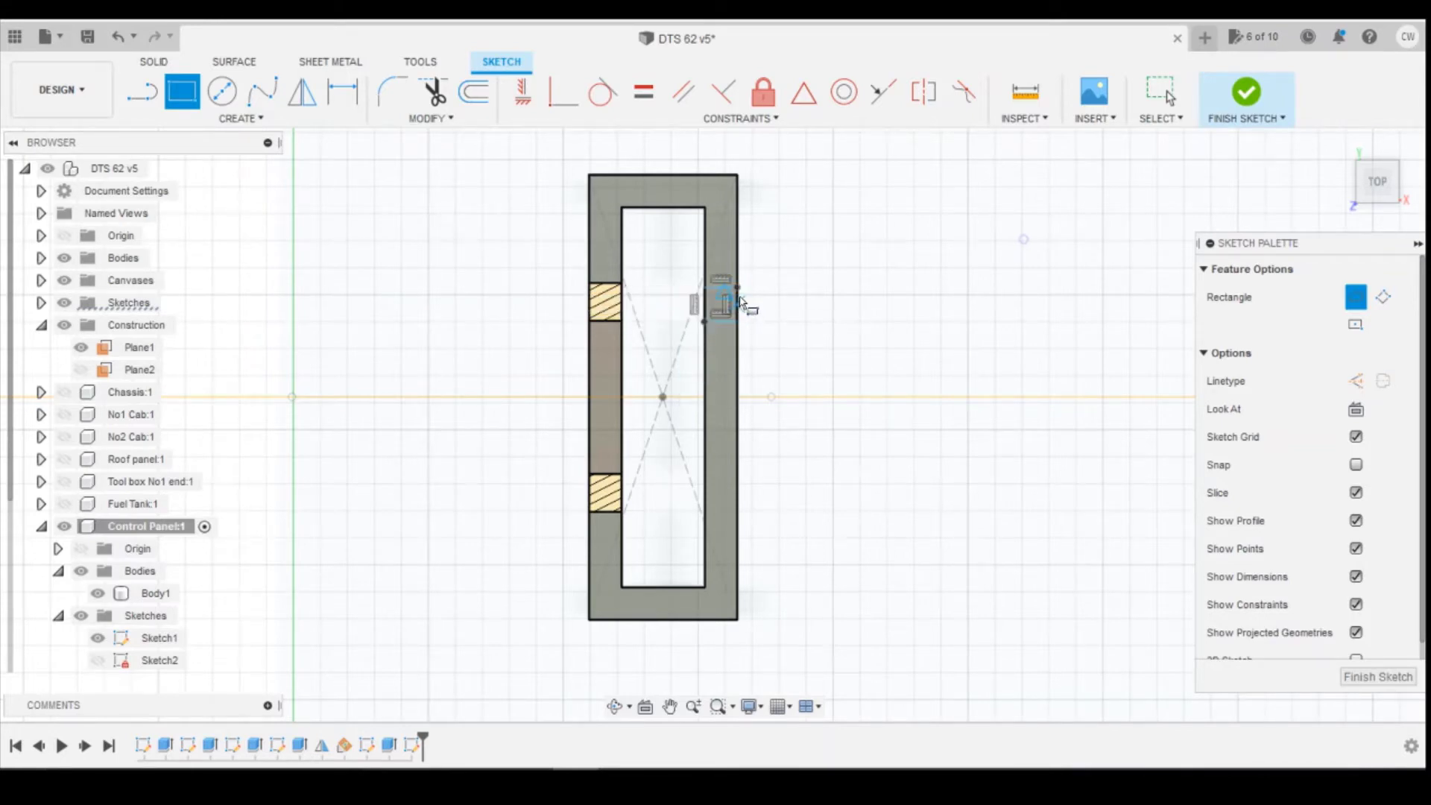
{"action": "left_click", "coordinate": [737, 520]}
{"action": "left_click", "coordinate": [705, 473]}
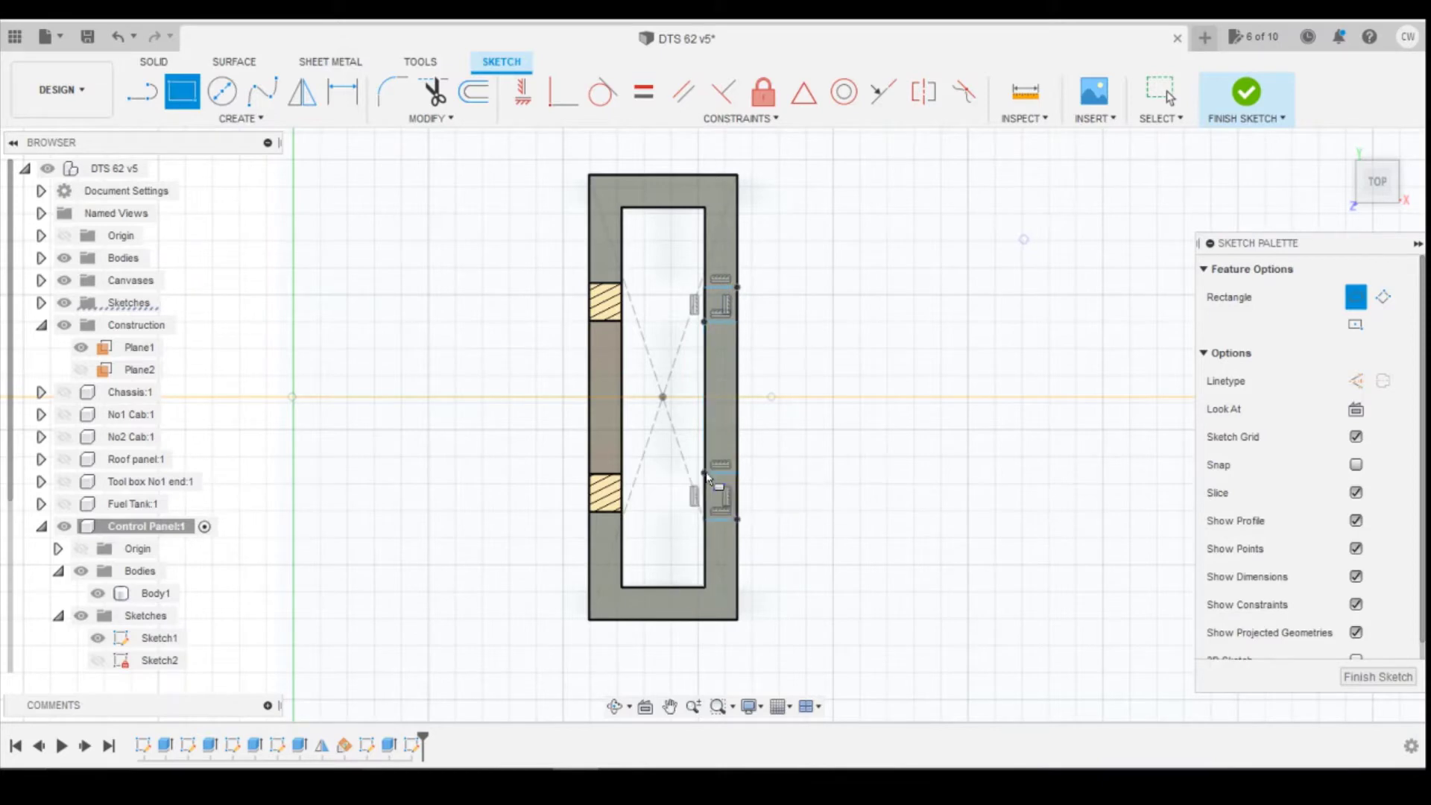
Constrain the lower rectangle's bottom corner horizontally to the adjacent post's bottom corner and try the same alignment for its upper corner
{"action": "left_click", "coordinate": [524, 92]}
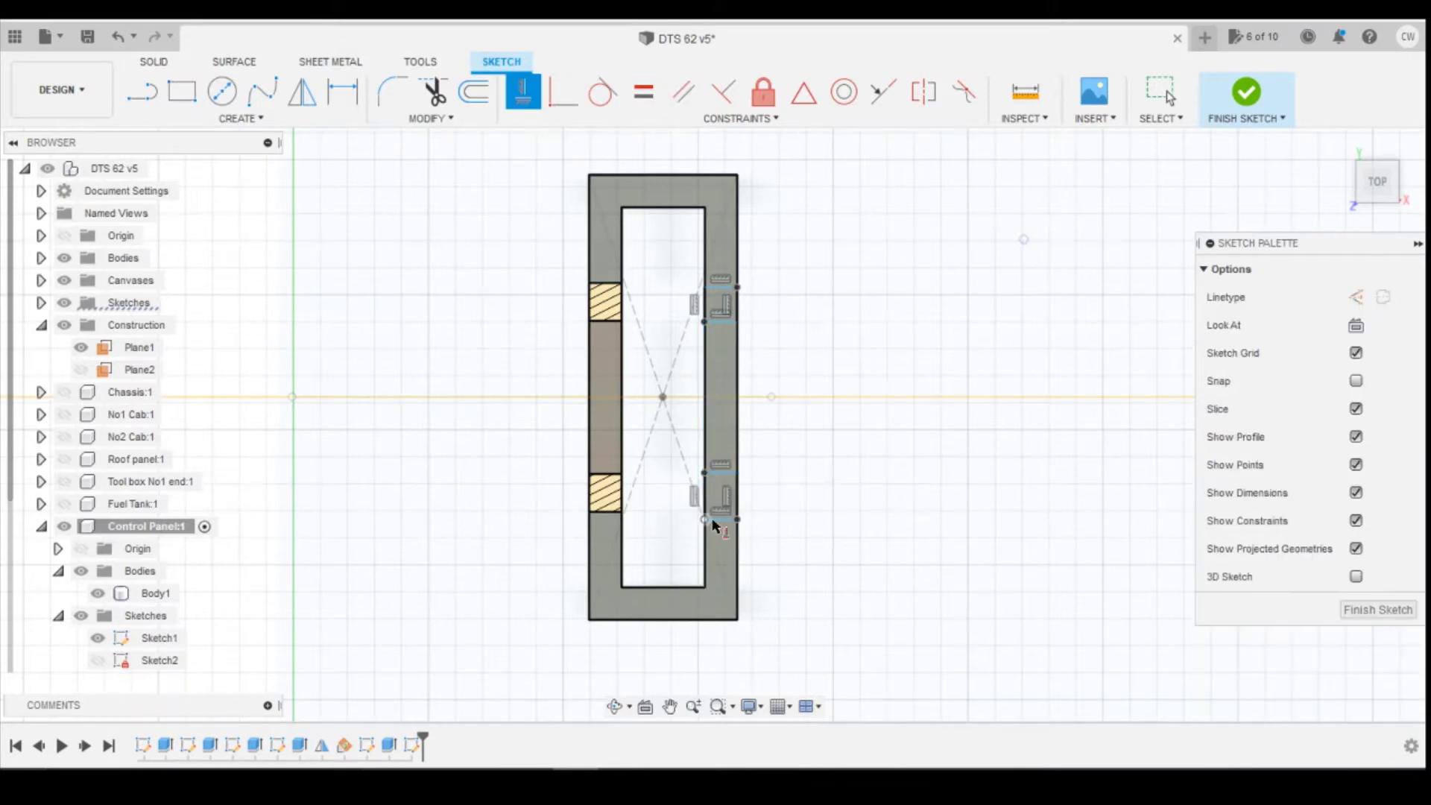
{"action": "left_click", "coordinate": [705, 520]}
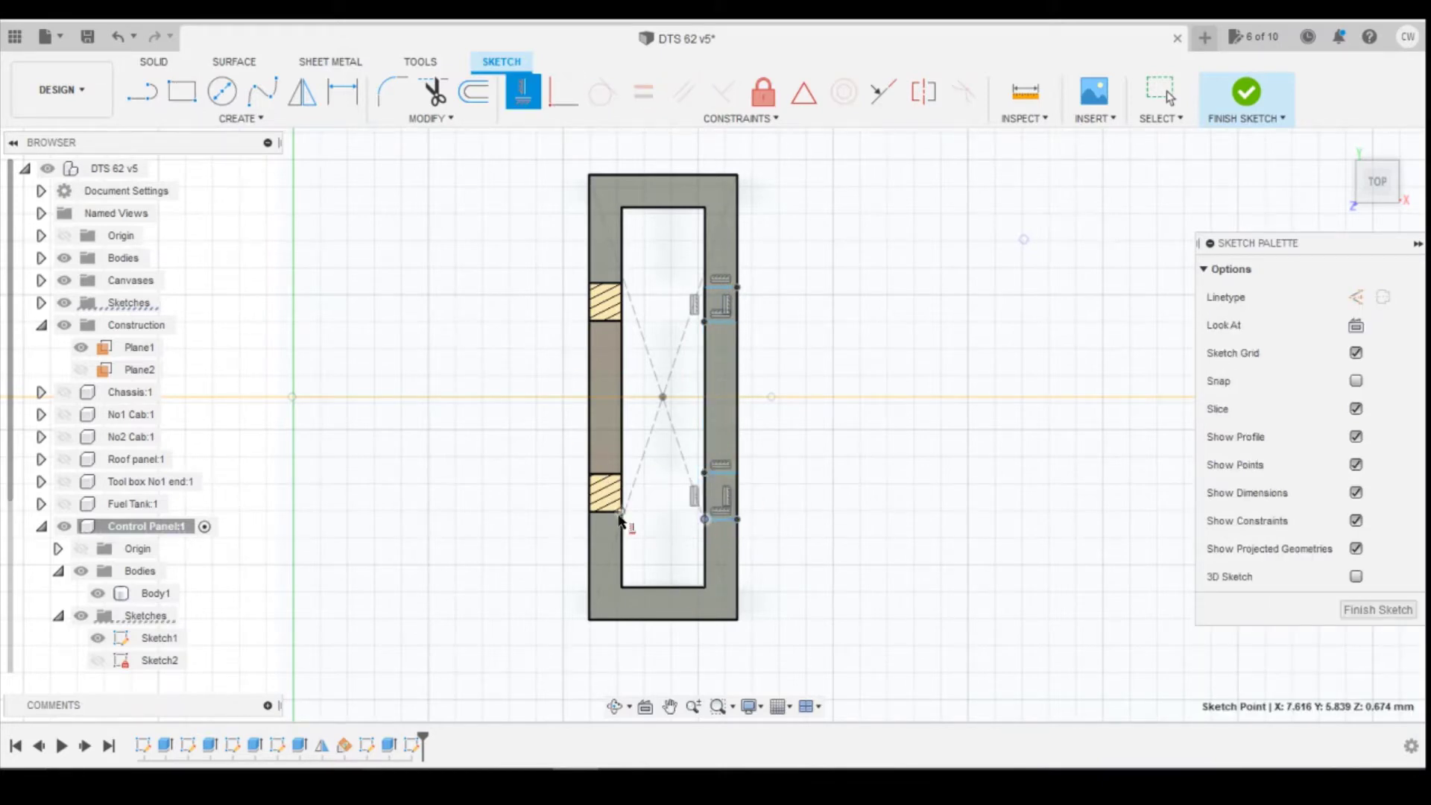
{"action": "left_click", "coordinate": [621, 513]}
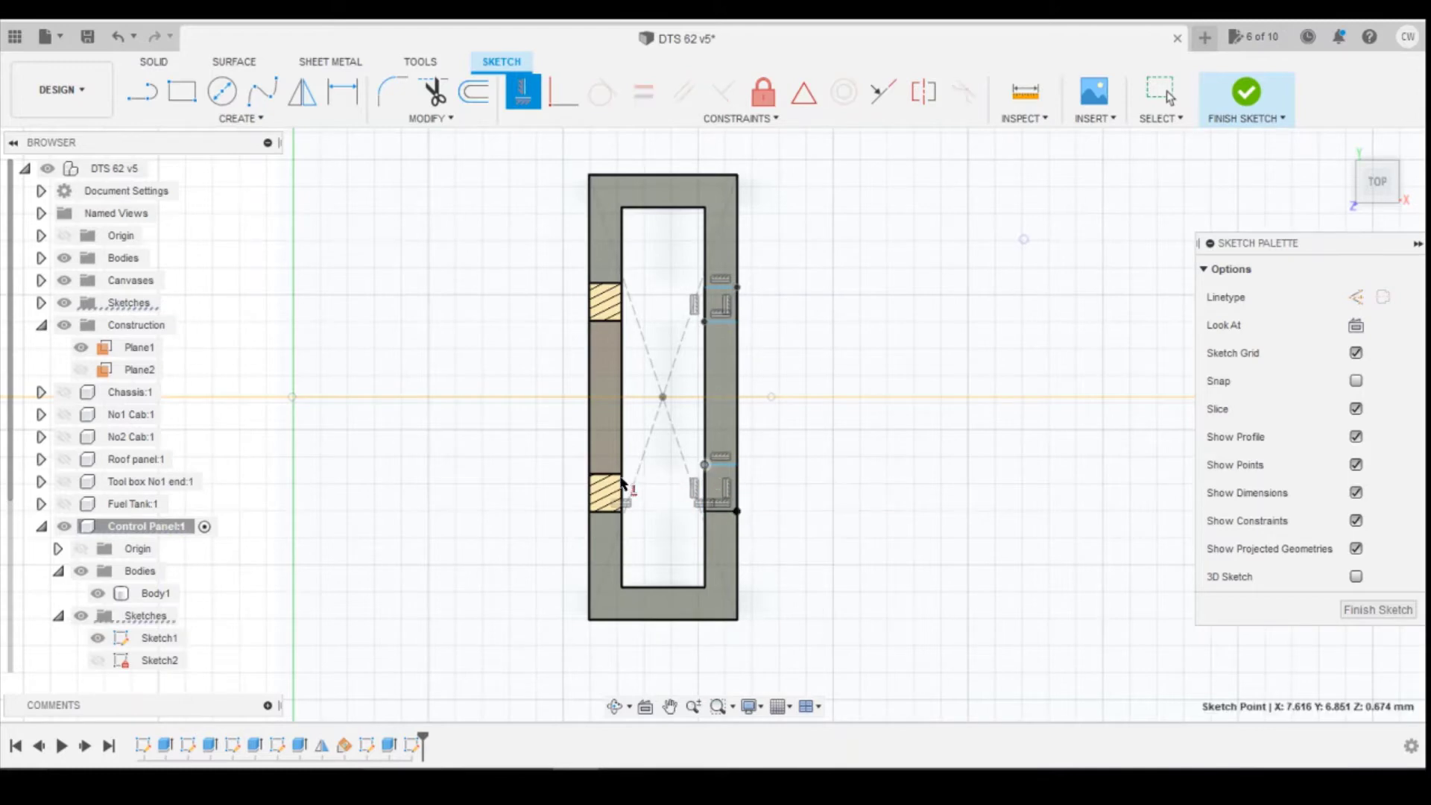
{"action": "scroll", "coordinate": [618, 475], "scroll_direction": "up", "scroll_amount": 6}
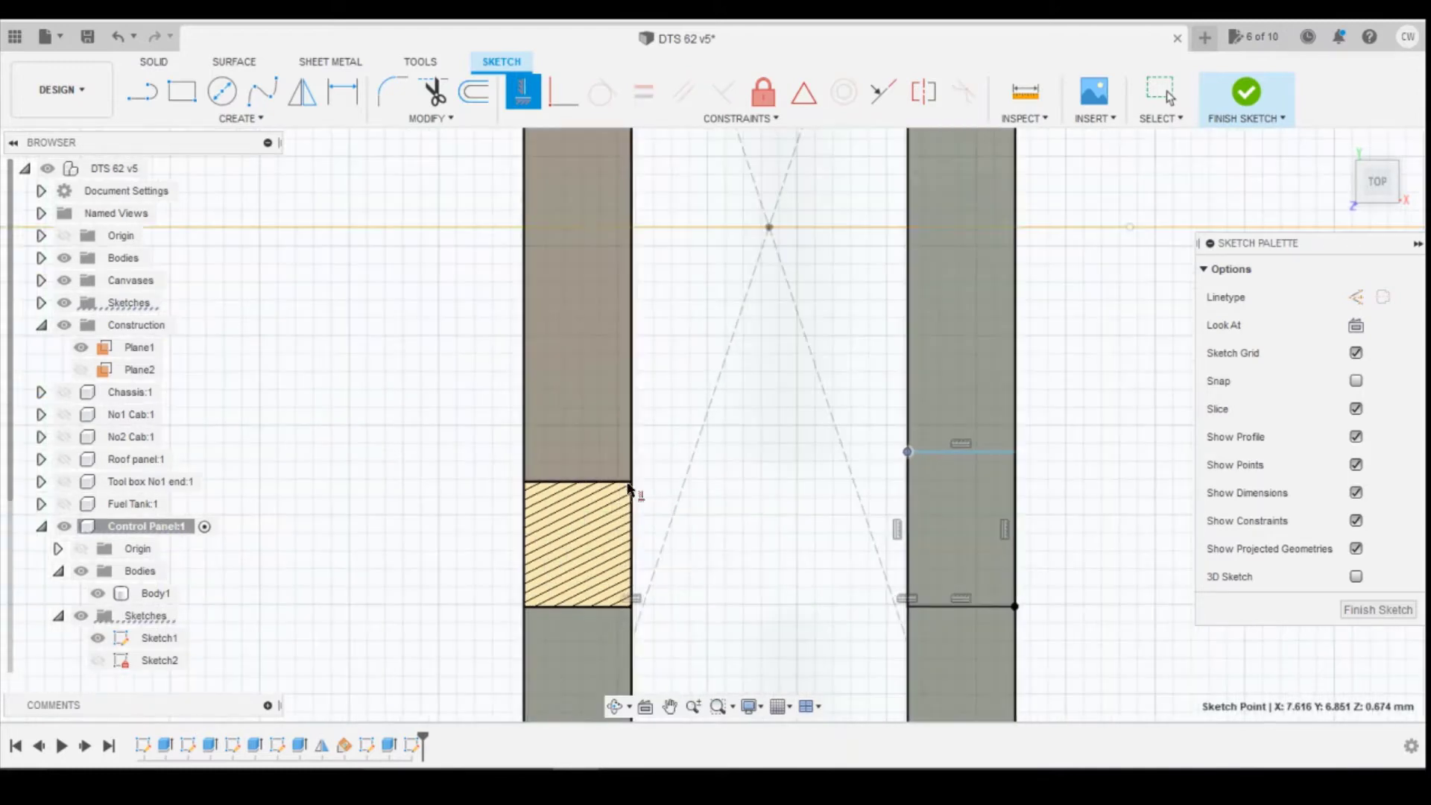
{"action": "left_click", "coordinate": [908, 453]}
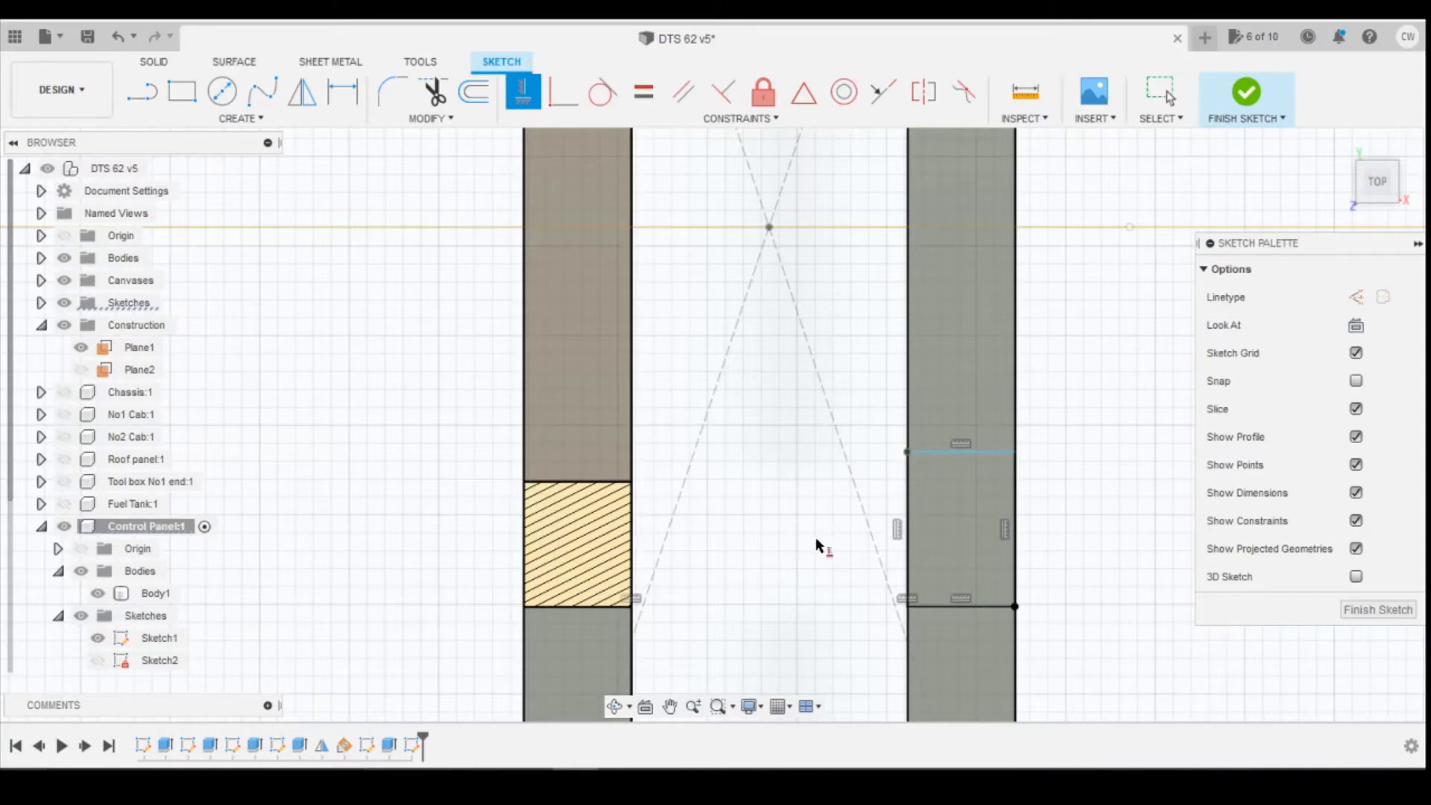
{"action": "left_click", "coordinate": [908, 452]}
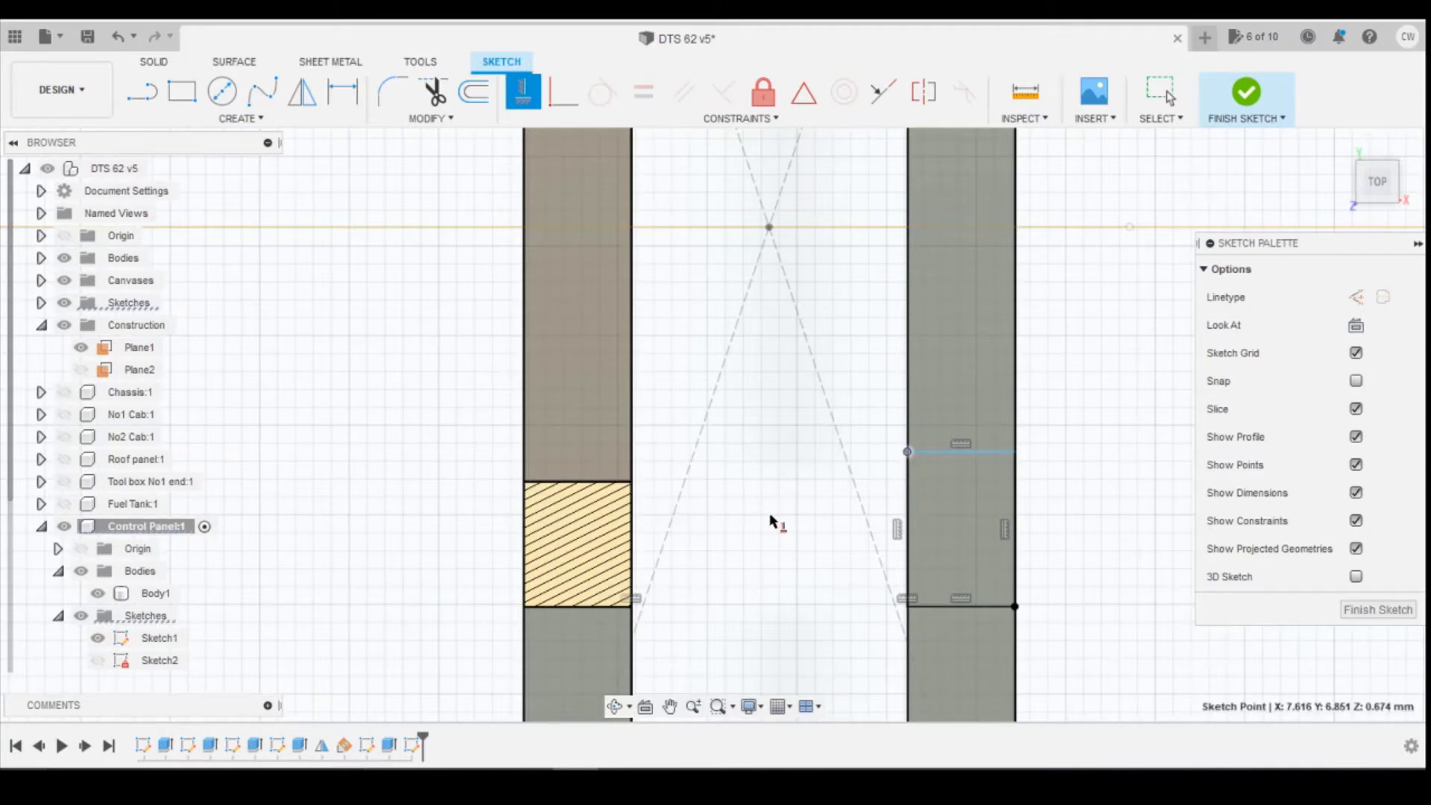
{"action": "scroll", "coordinate": [755, 494], "scroll_direction": "down", "scroll_amount": 5}
{"action": "key", "text": "Escape"}
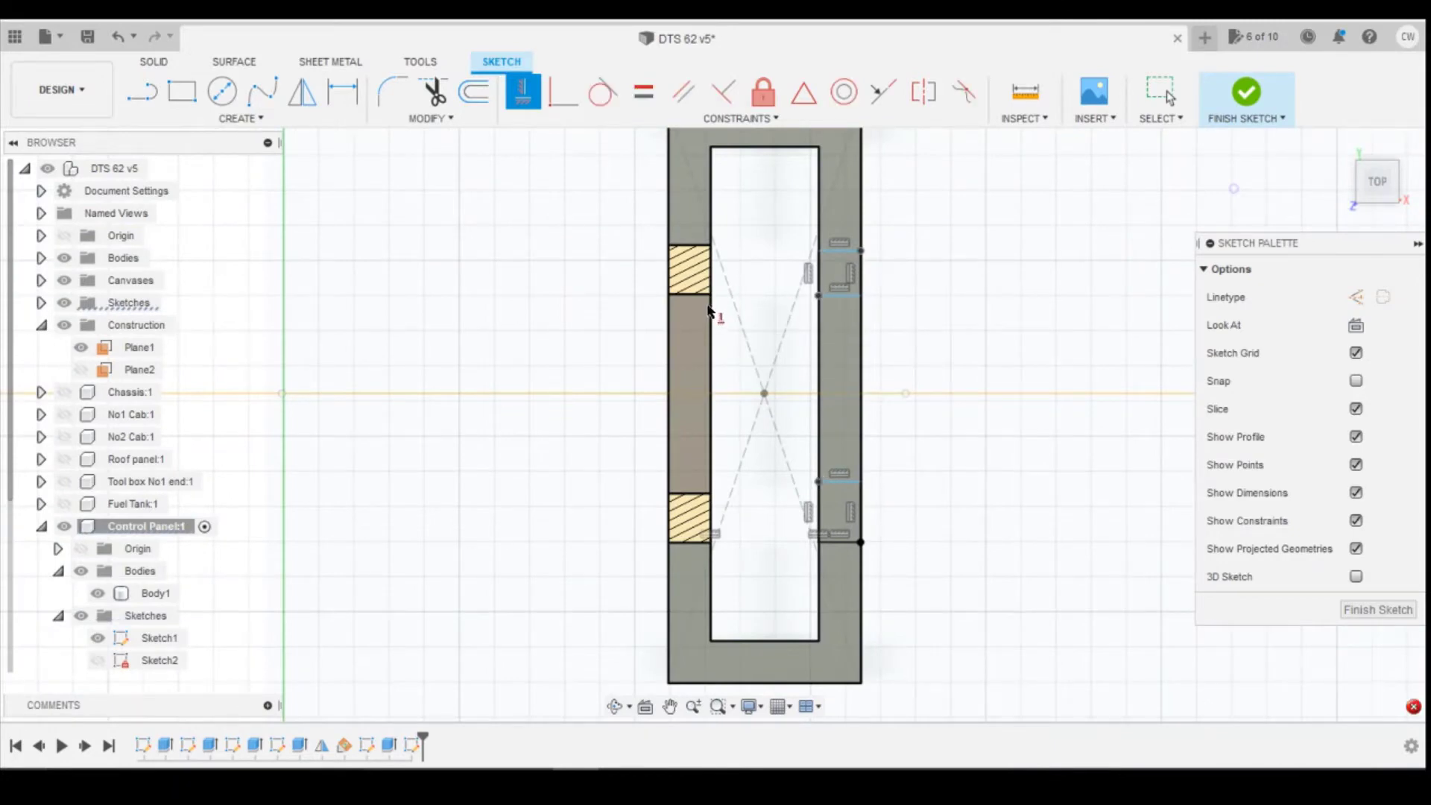
Project the inner face of the post-side rim into the sketch to get reference points at the post corners
{"action": "scroll", "coordinate": [709, 311], "scroll_direction": "up", "scroll_amount": 4}
{"action": "scroll", "coordinate": [712, 298], "scroll_direction": "down", "scroll_amount": 4}
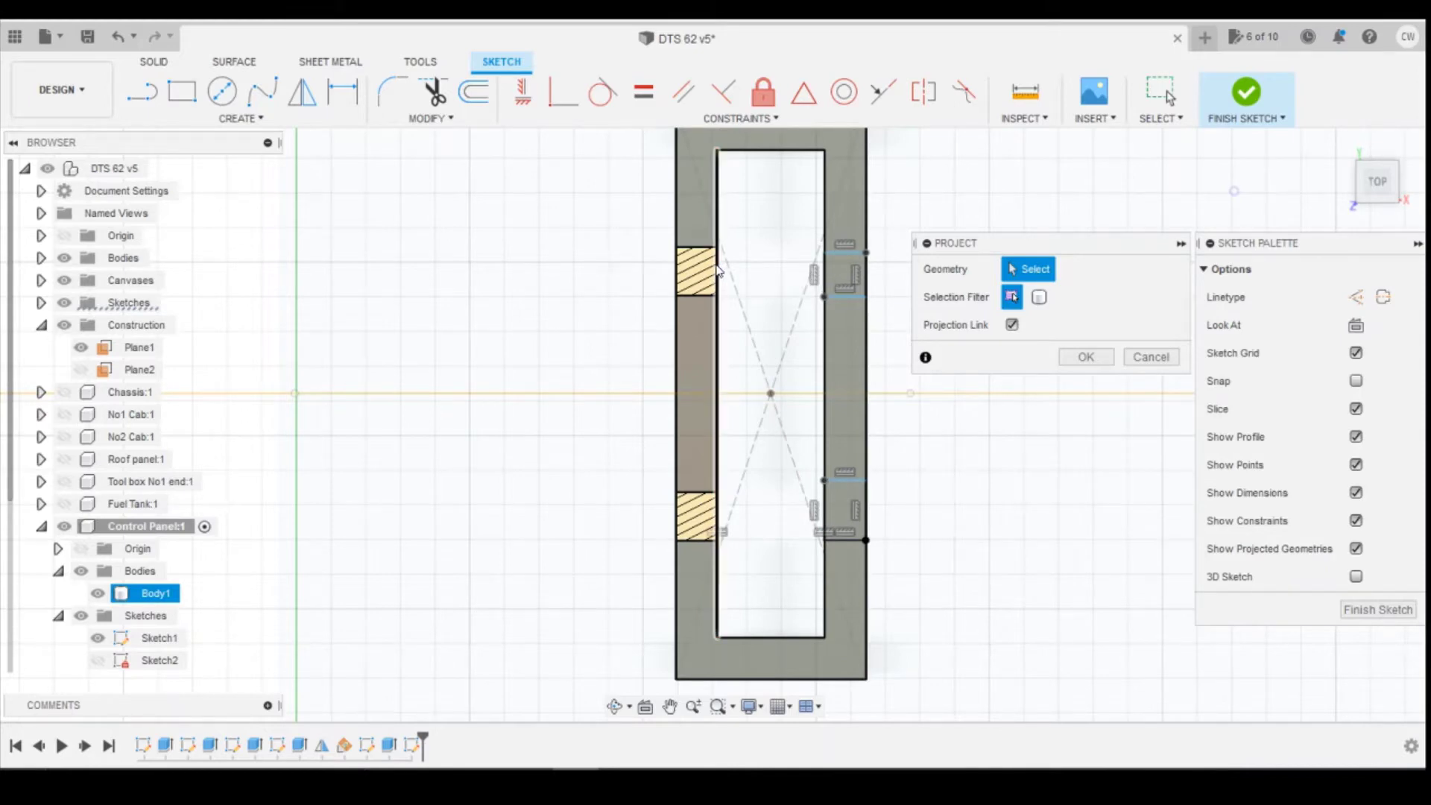
{"action": "left_click", "coordinate": [717, 522]}
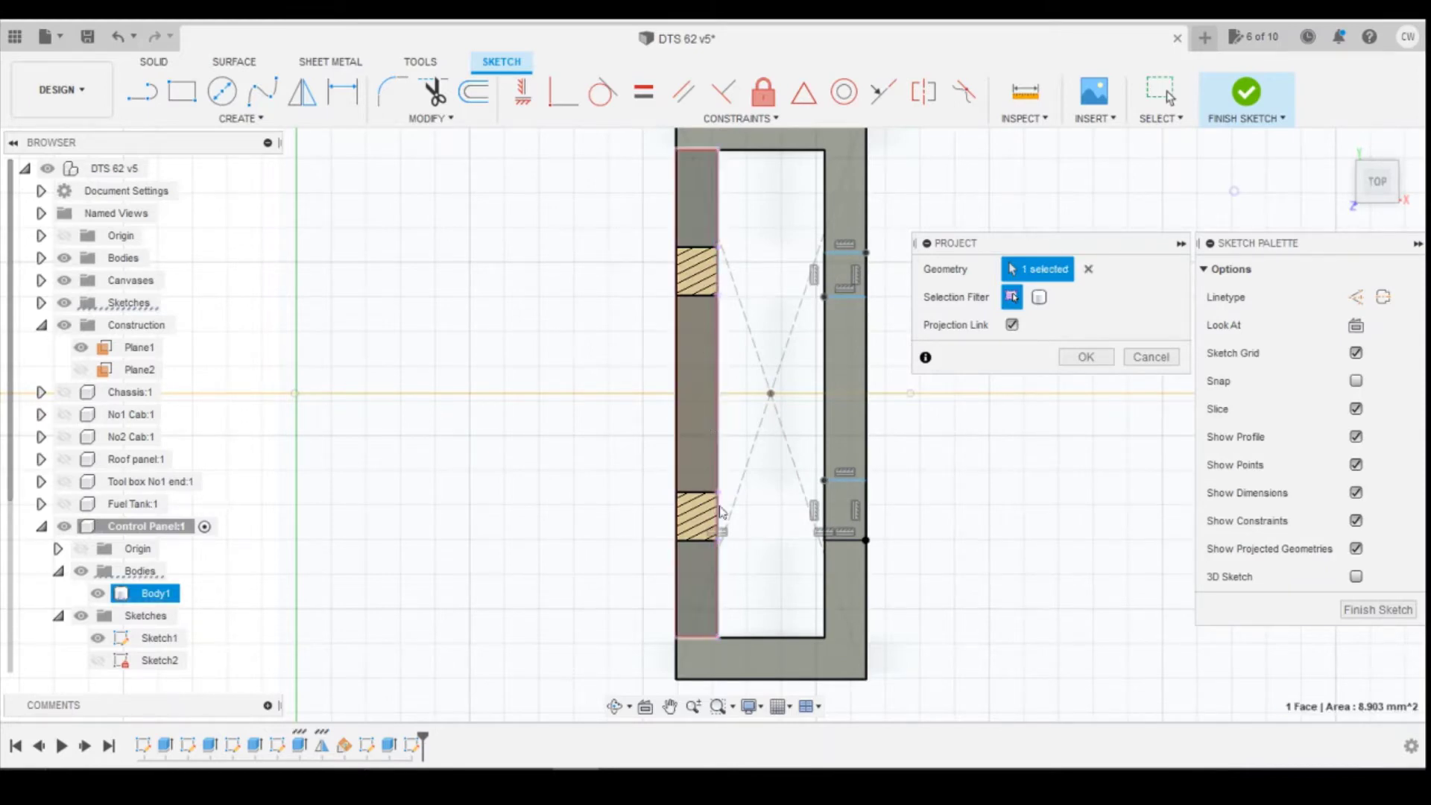
Constrain the remaining corners of both rim rectangles horizontally to the matching projected post corners and finish the sketch
{"action": "left_click", "coordinate": [523, 91]}
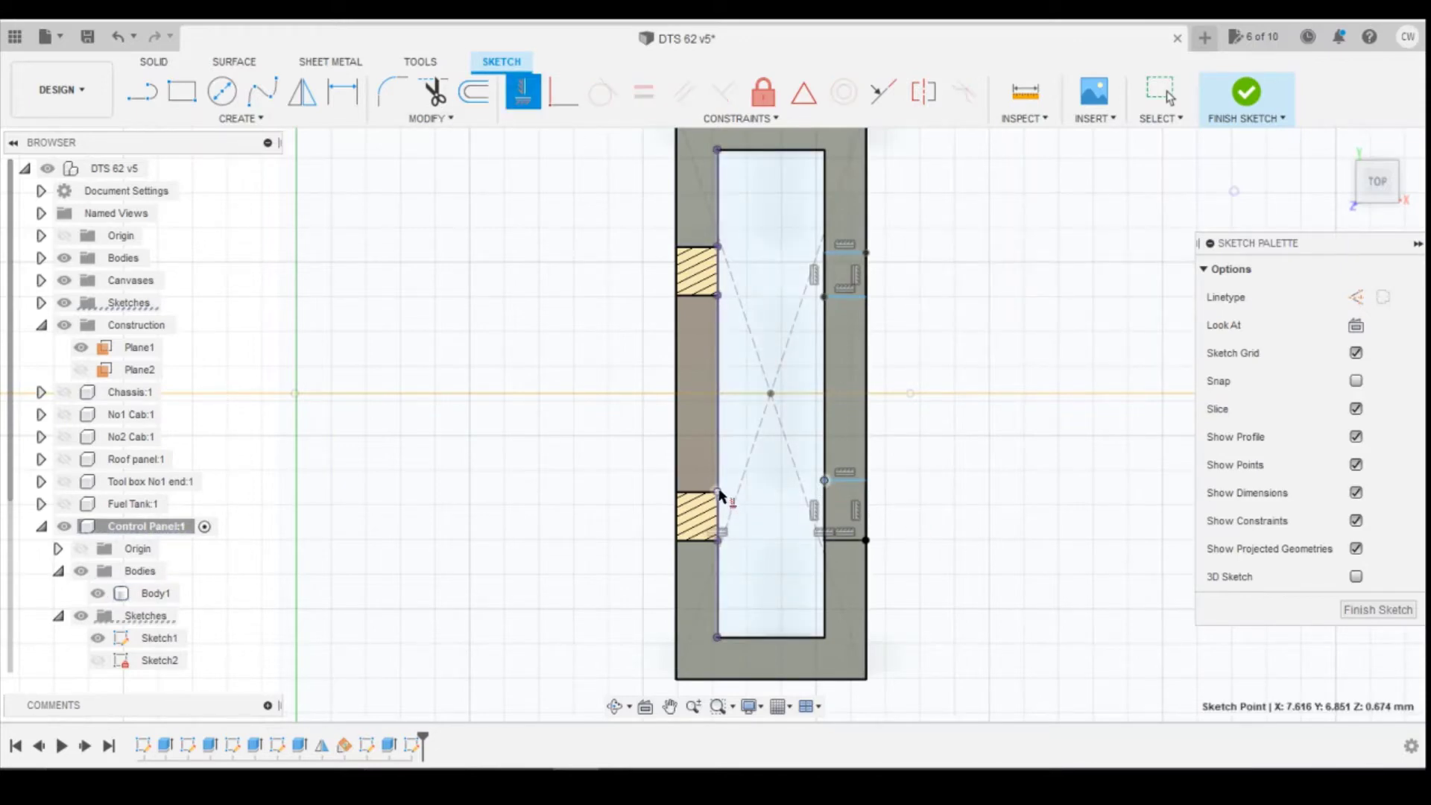
{"action": "left_click", "coordinate": [770, 509]}
{"action": "left_click", "coordinate": [823, 300]}
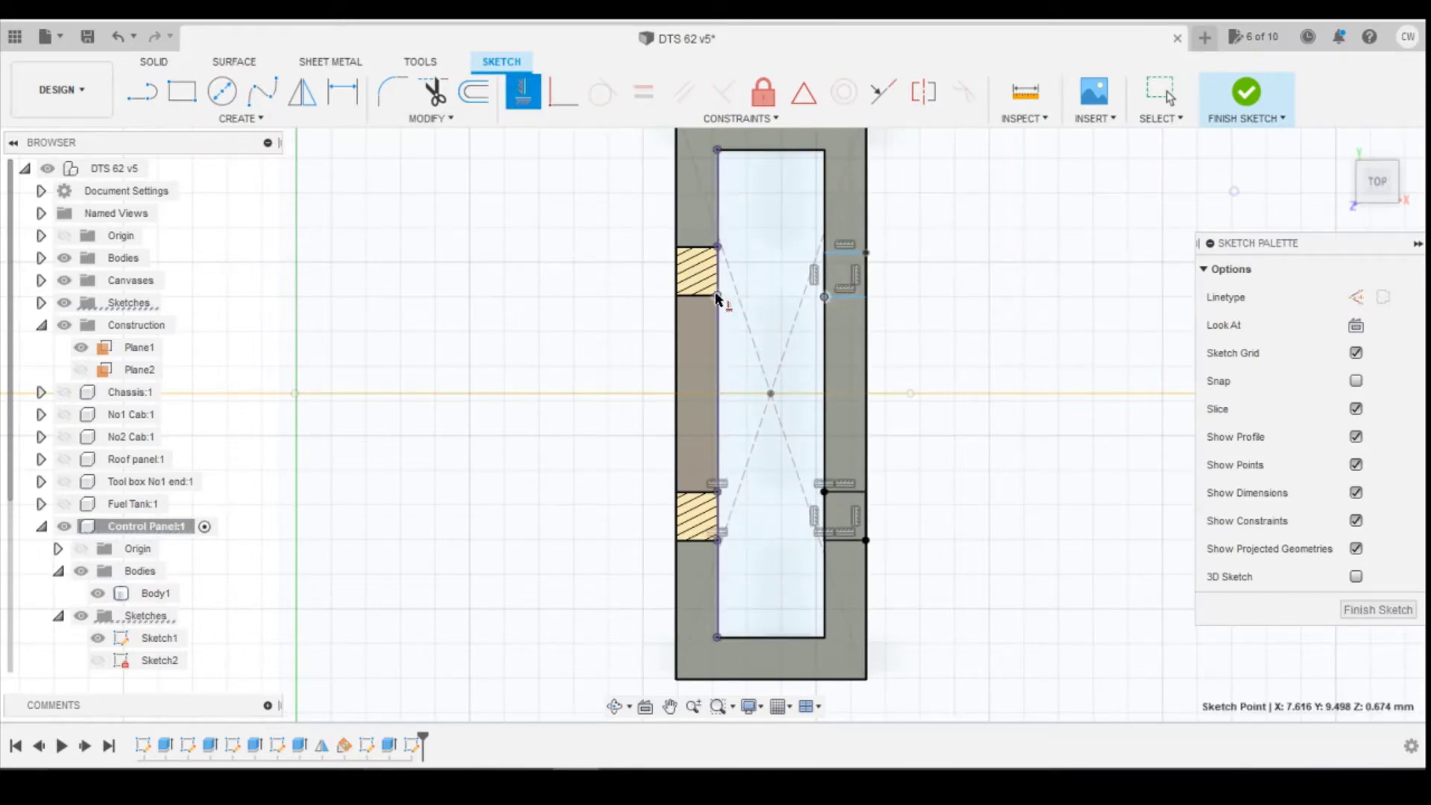
{"action": "left_click", "coordinate": [714, 292]}
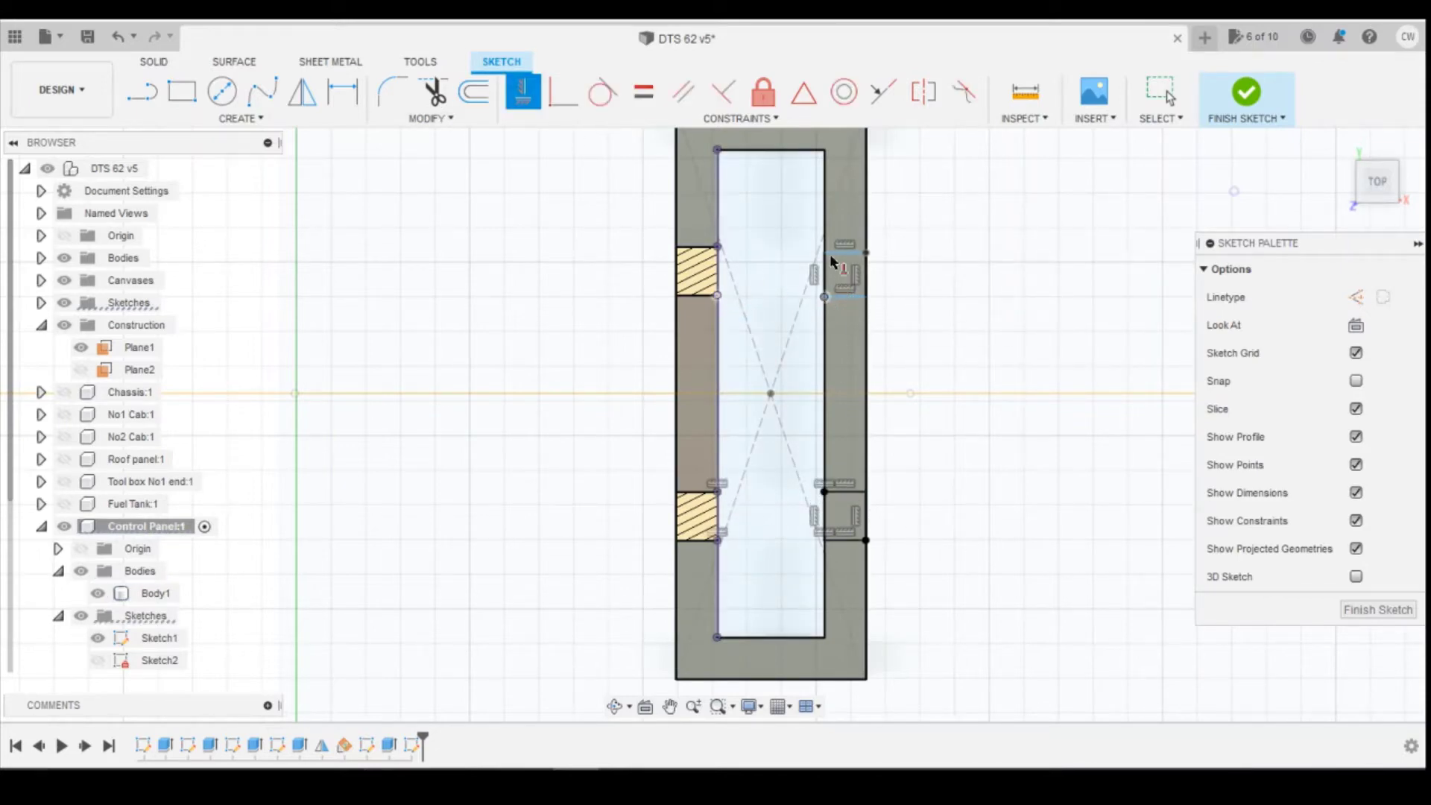
{"action": "left_click", "coordinate": [721, 250]}
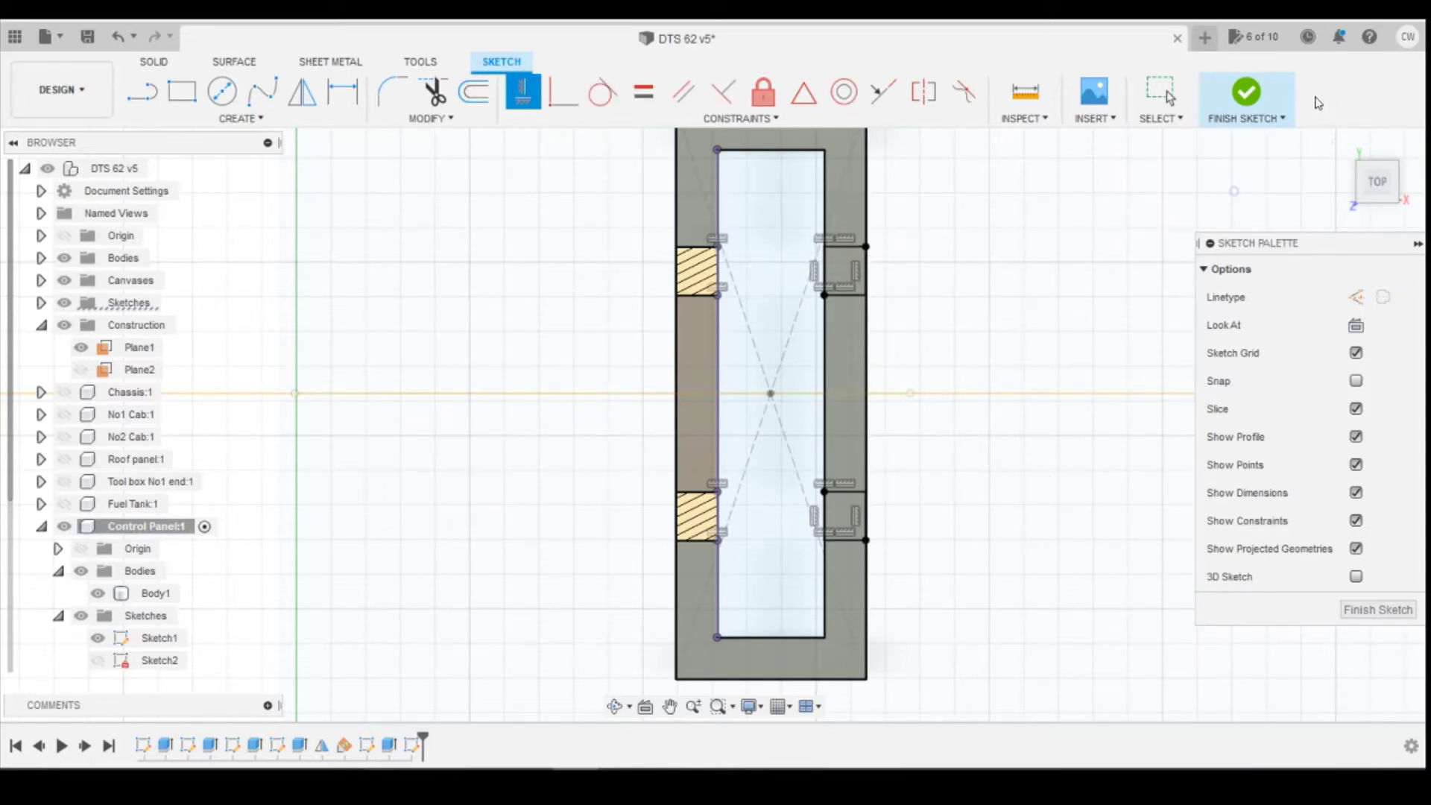
{"action": "left_click", "coordinate": [1252, 95]}
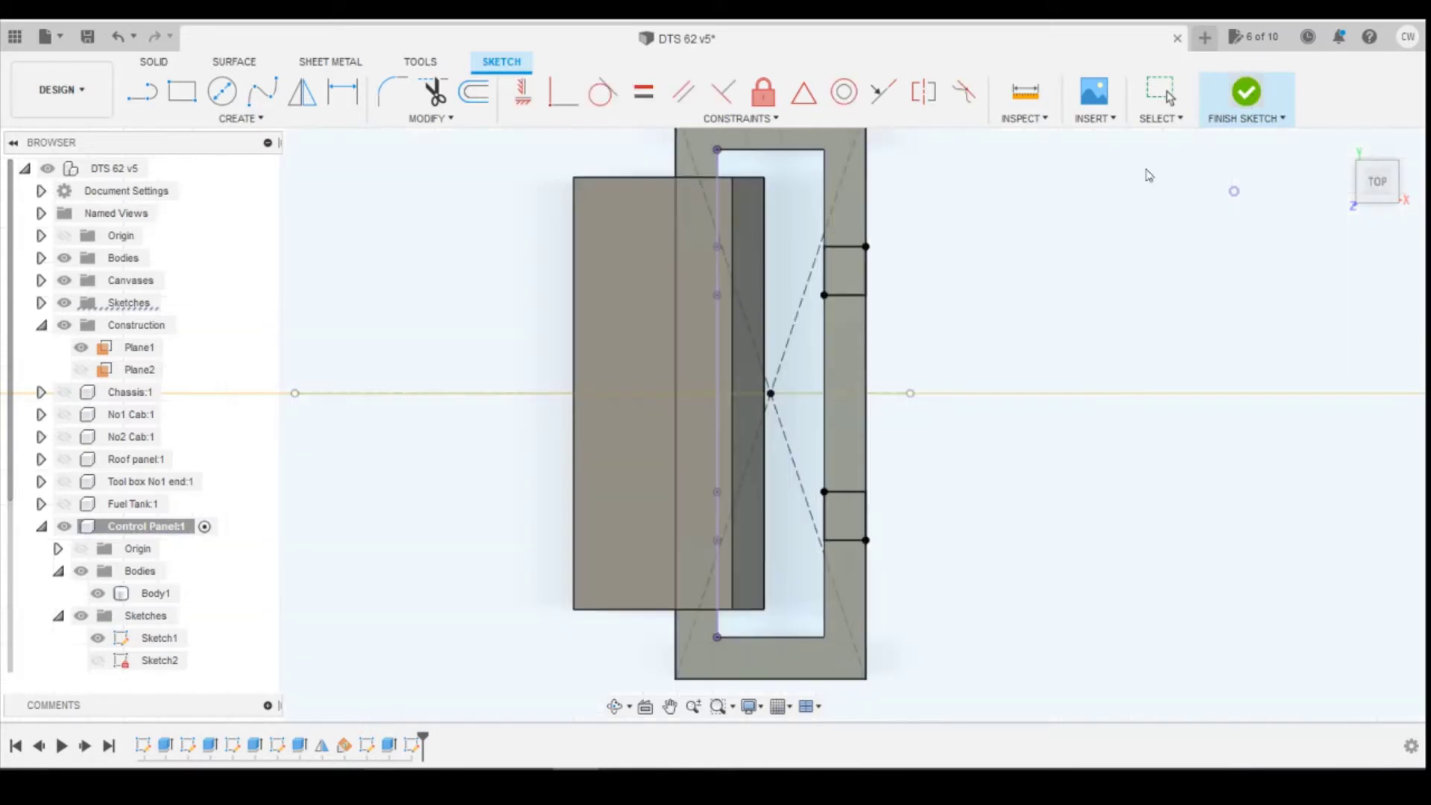
Extrude both rim rectangles 1.5 mm upward as a Join, checking the height against the DR72211 Ash HRD 03-04-10 side photo
{"action": "left_click", "coordinate": [845, 270]}
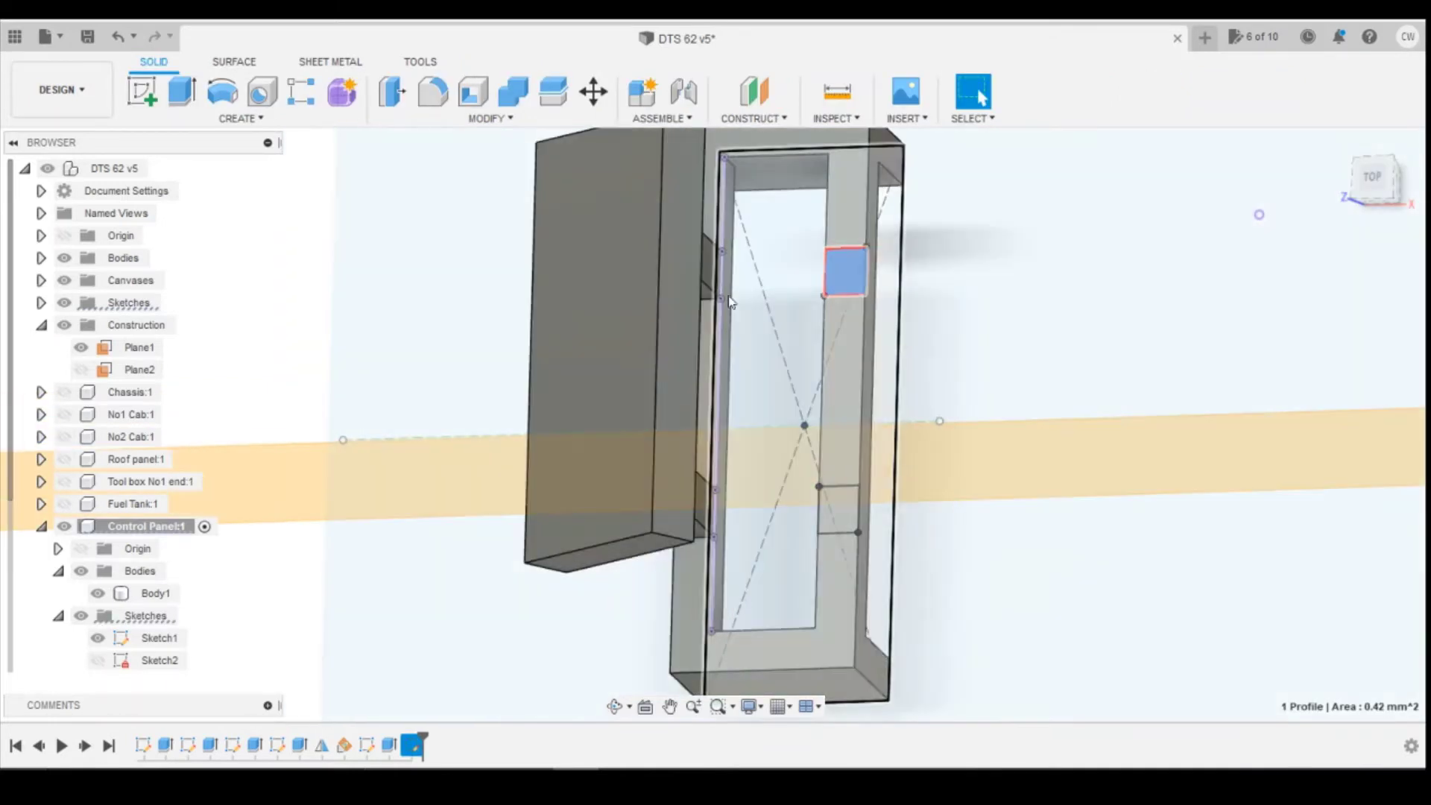
{"action": "left_click", "coordinate": [841, 510], "text": "ctrl"}
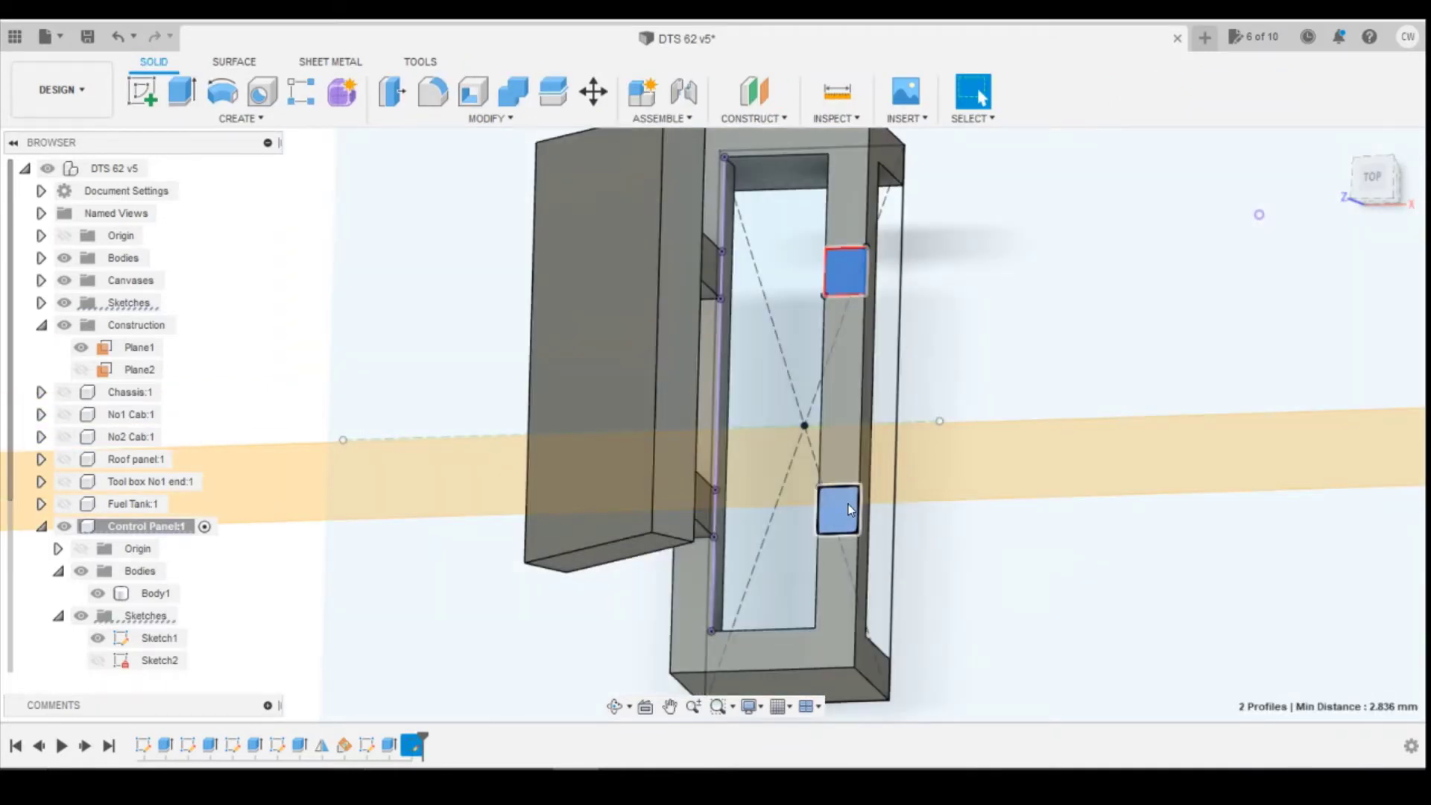
{"action": "right_click", "coordinate": [850, 509]}
{"action": "left_click", "coordinate": [819, 585]}
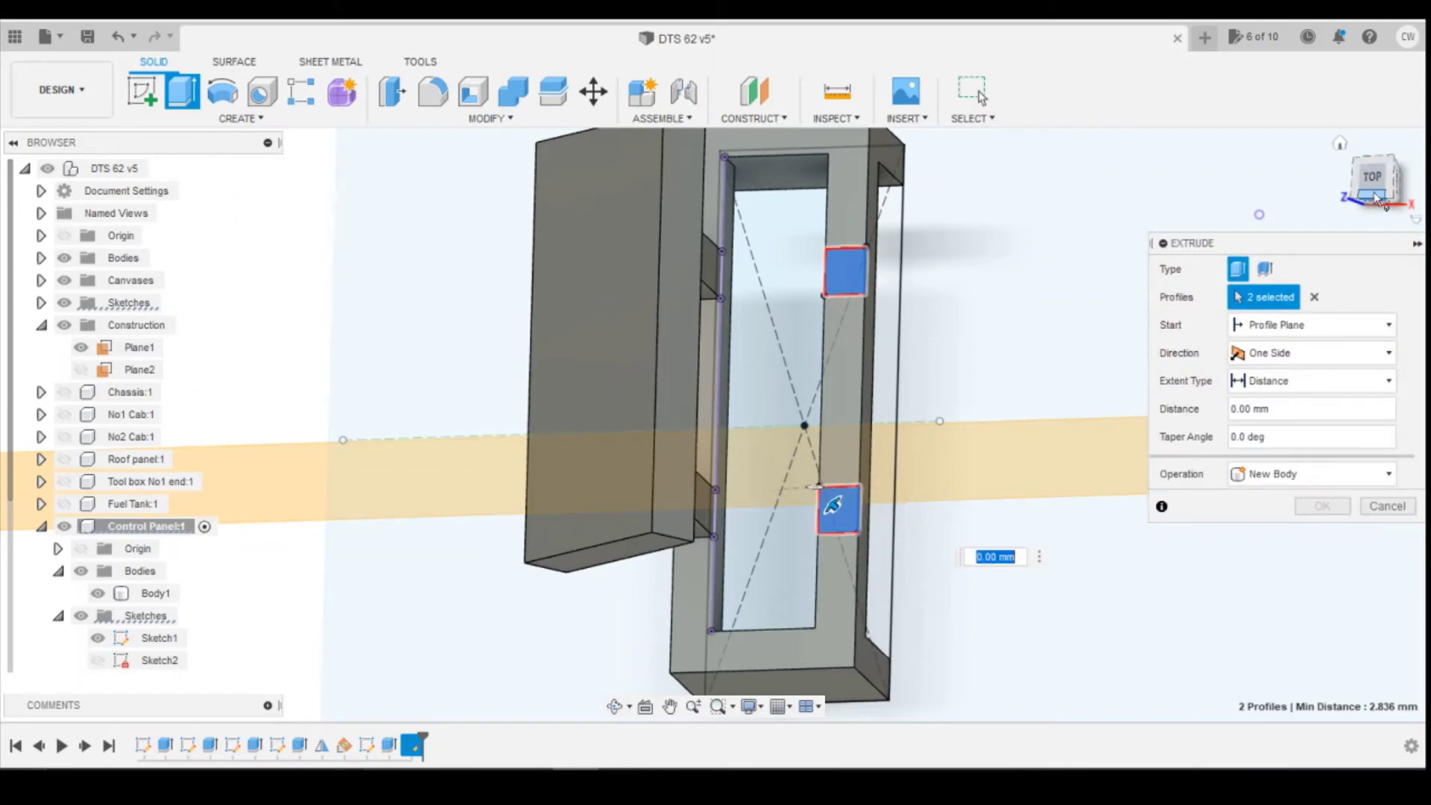
{"action": "left_click_drag", "start_coordinate": [1383, 151], "coordinate": [1378, 200]}
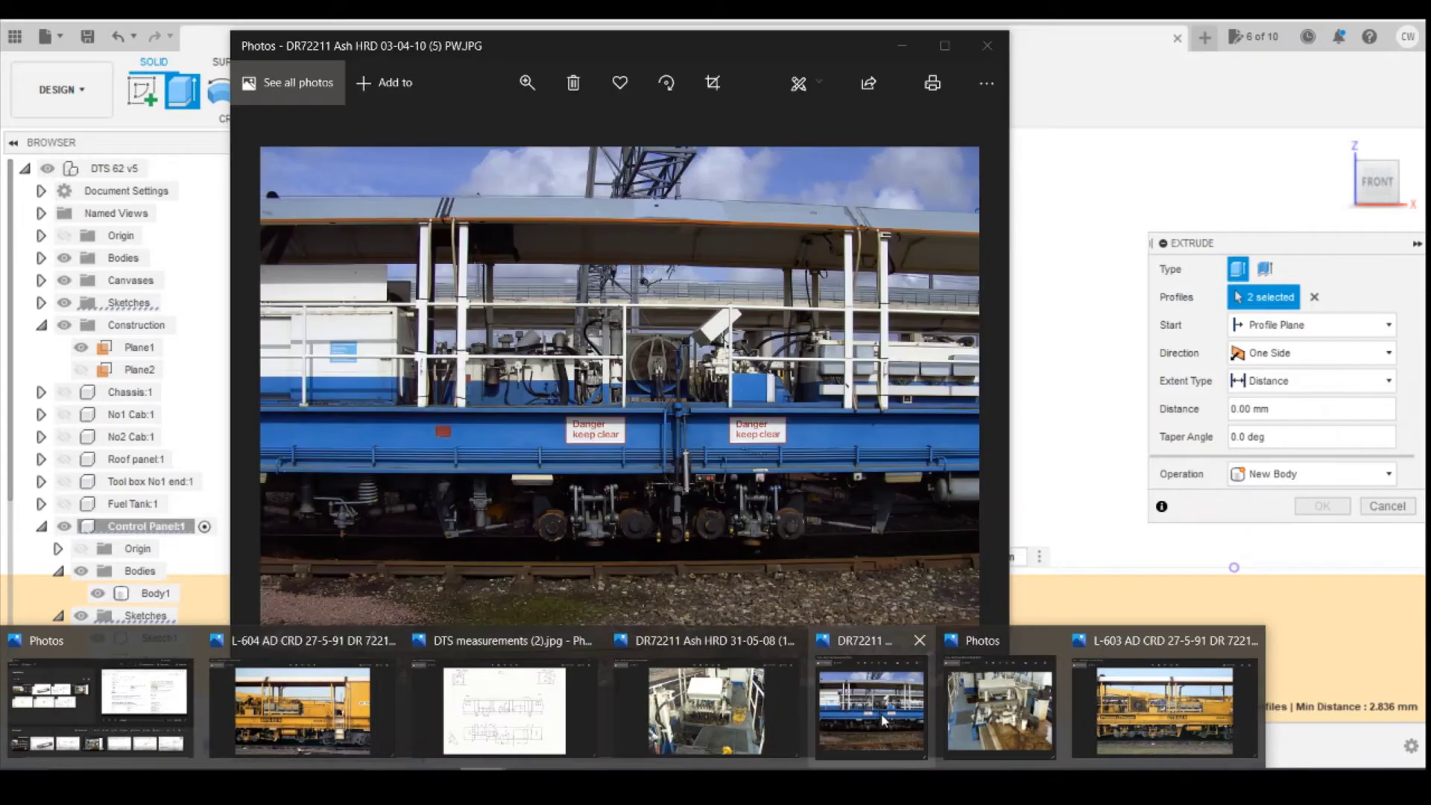
{"action": "left_click", "coordinate": [884, 719]}
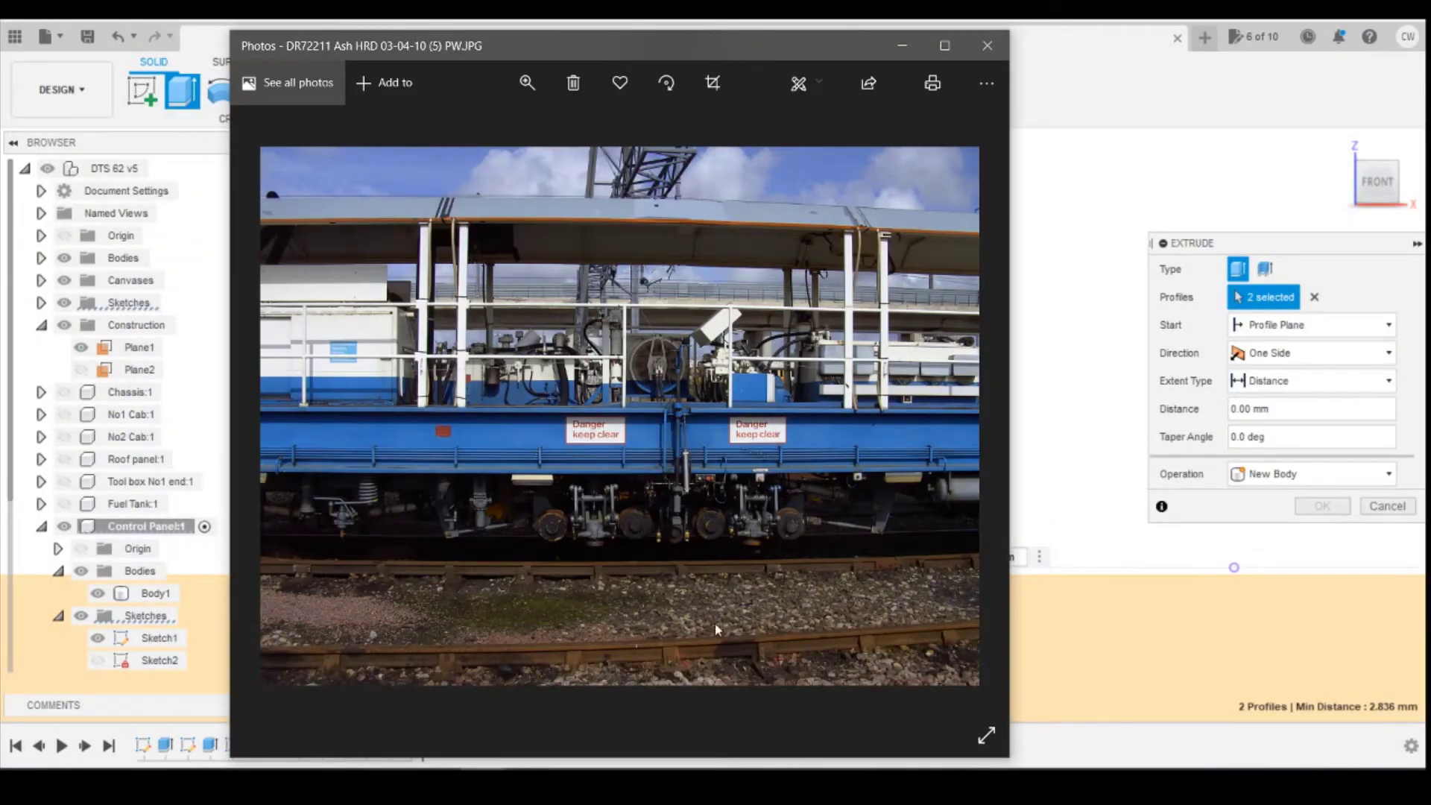
{"action": "key", "text": "alt+Tab"}
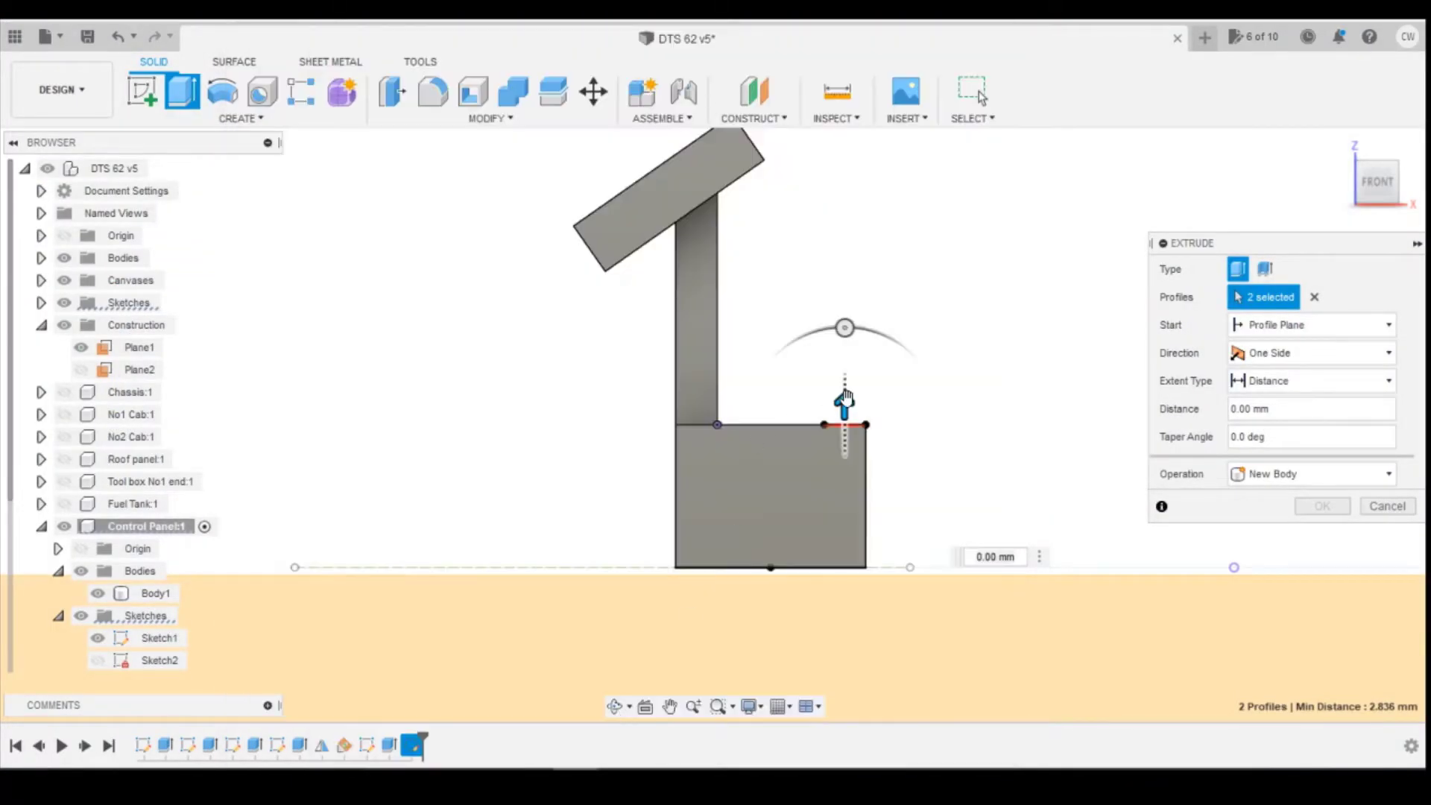
{"action": "left_click_drag", "start_coordinate": [845, 400], "coordinate": [866, 302]}
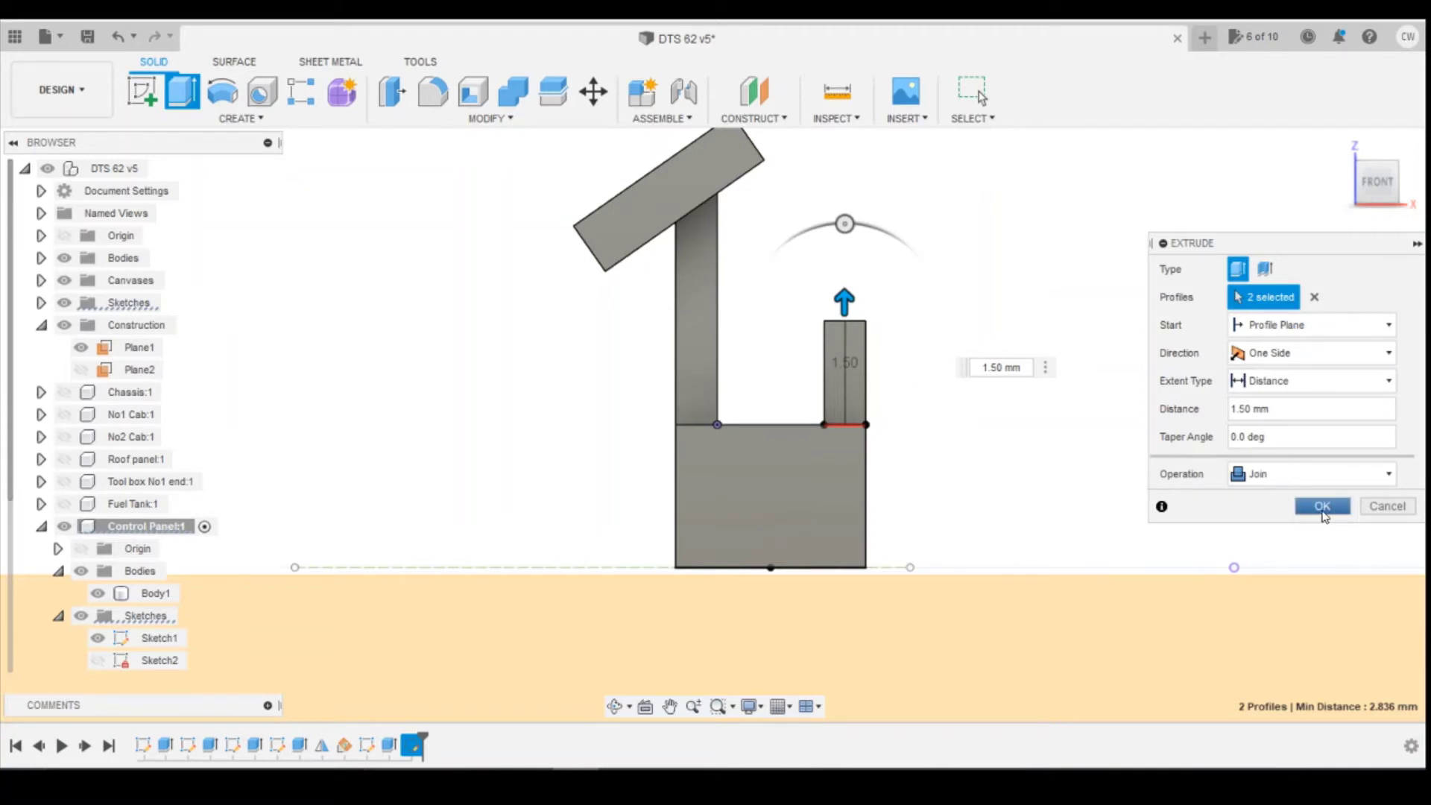
{"action": "left_click", "coordinate": [1324, 507]}
Start a sketch on the top face of the nearer short post and enable Slice
{"action": "left_click_drag", "start_coordinate": [1377, 185], "coordinate": [1385, 190]}
{"action": "mouse_move", "coordinate": [715, 424]}
{"action": "middle_mouse_down", "text": "shift"}
{"action": "mouse_move", "coordinate": [700, 477]}
{"action": "mouse_move", "coordinate": [678, 421]}
{"action": "mouse_move", "coordinate": [709, 432]}
{"action": "middle_mouse_up", "text": "shift"}
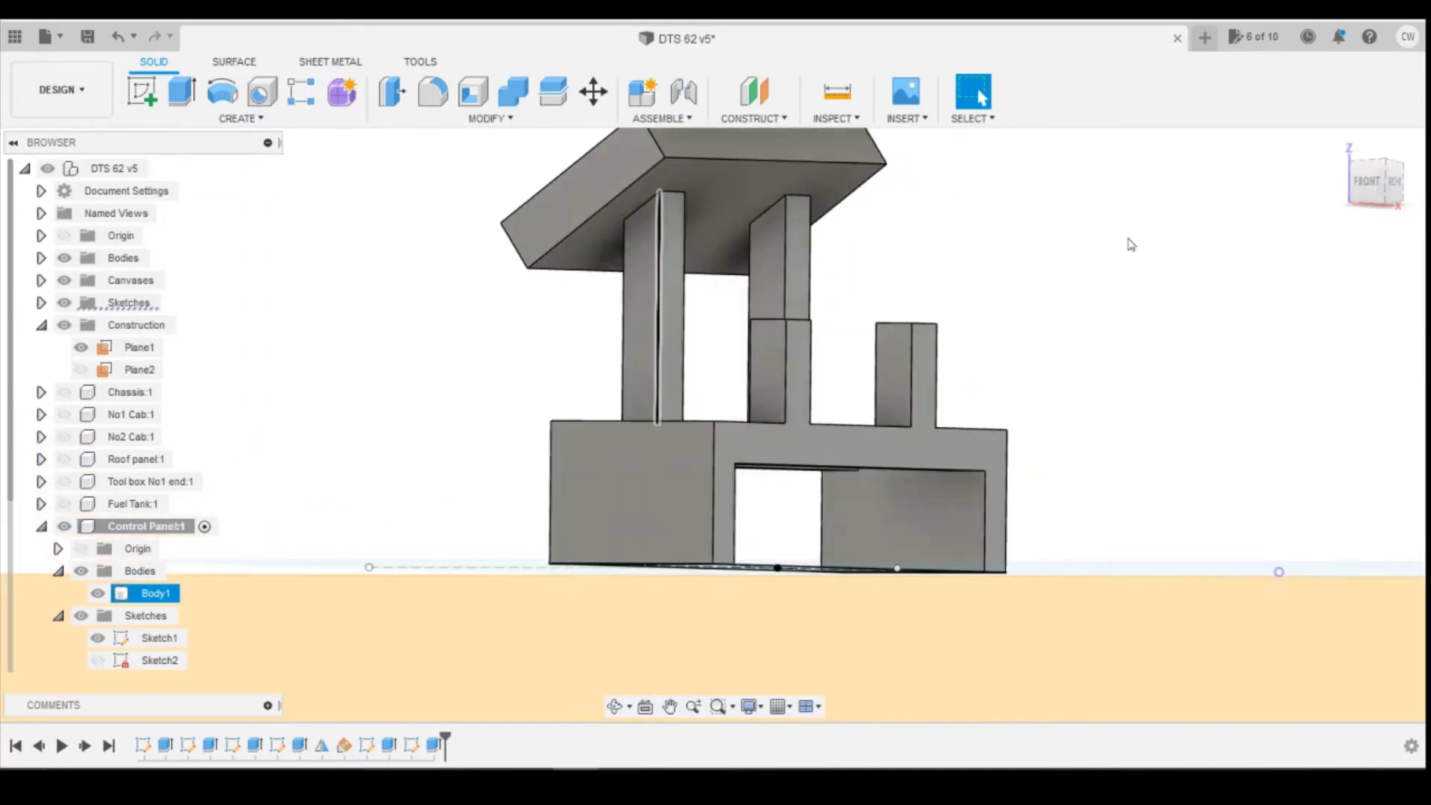
{"action": "left_click", "coordinate": [1386, 160]}
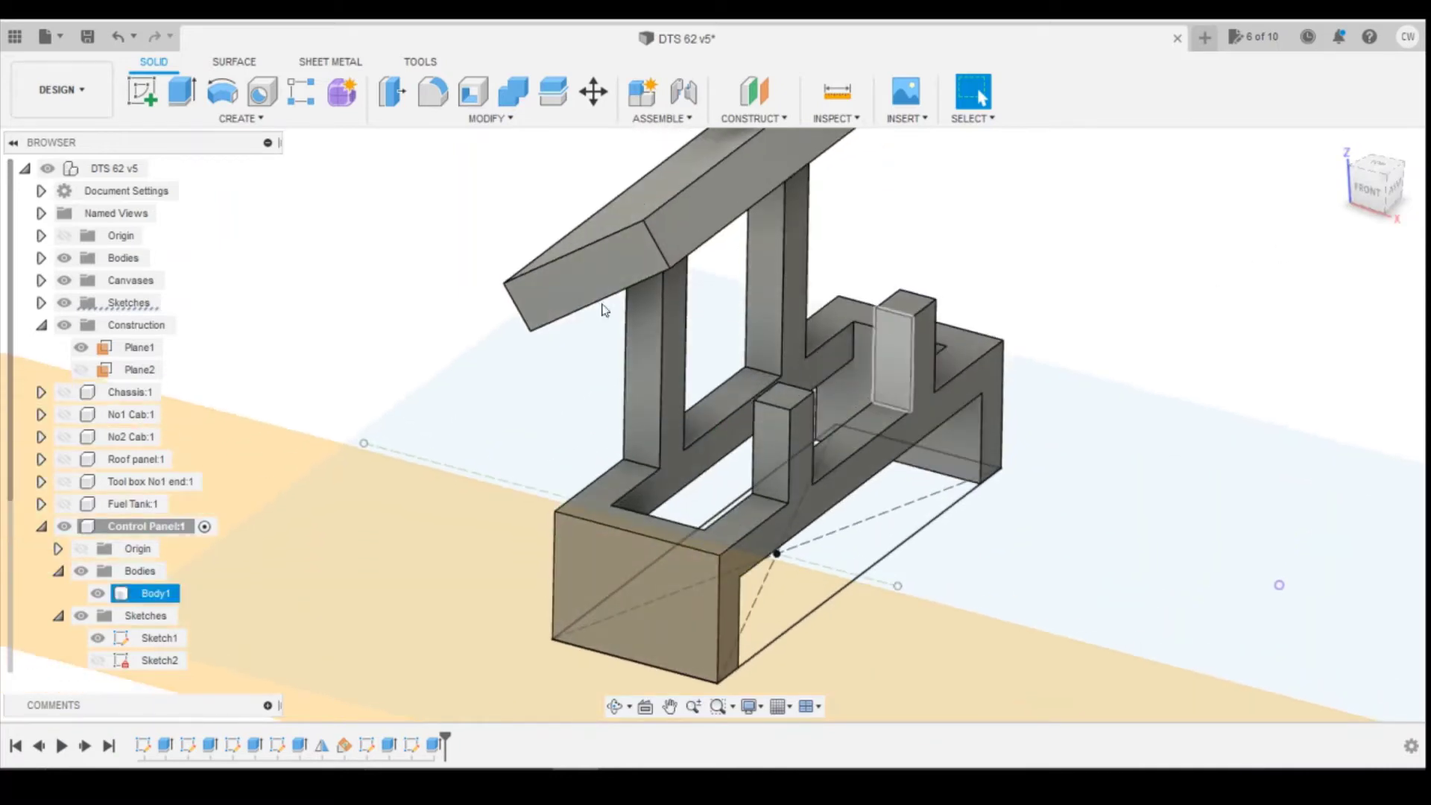
{"action": "left_click", "coordinate": [141, 91]}
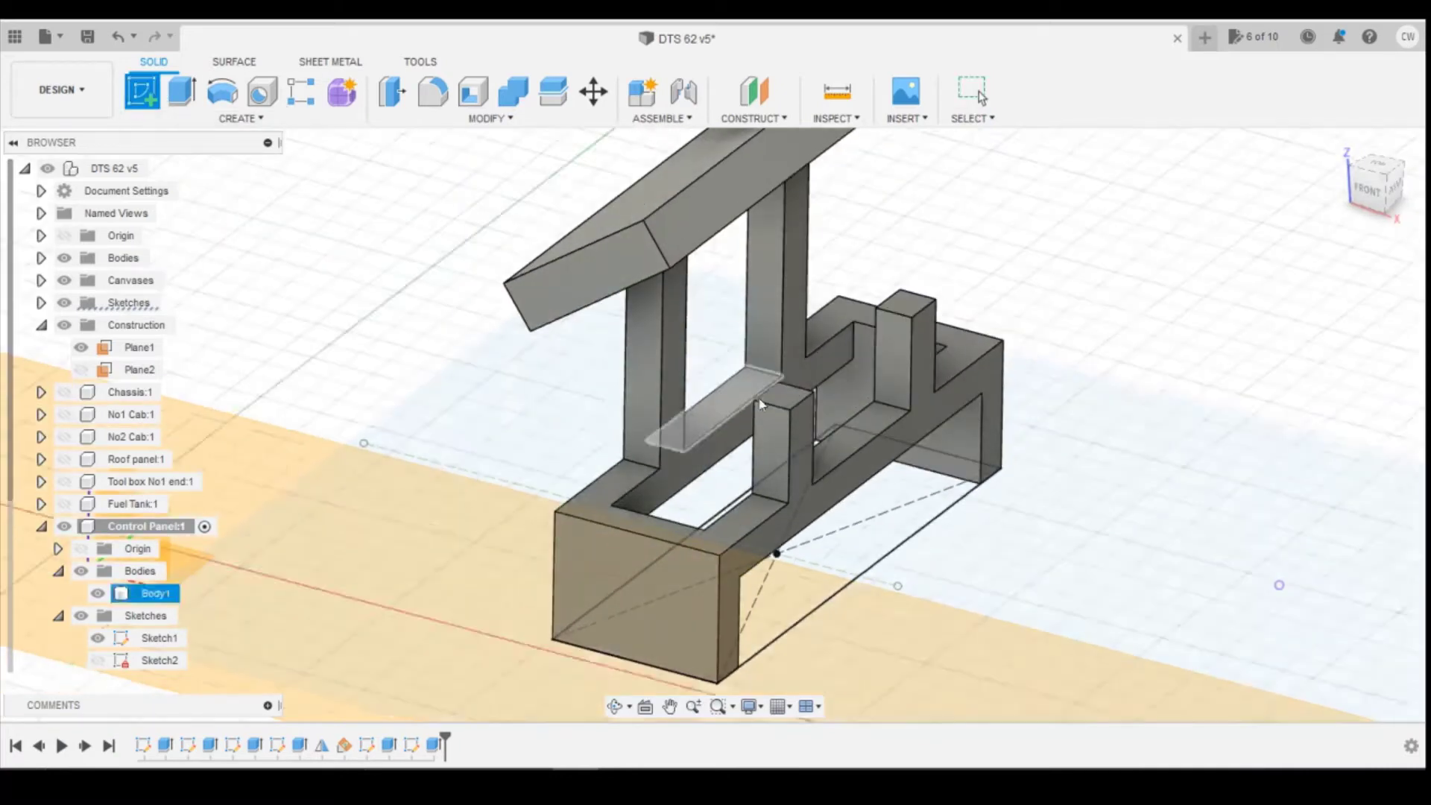
{"action": "left_click", "coordinate": [791, 408]}
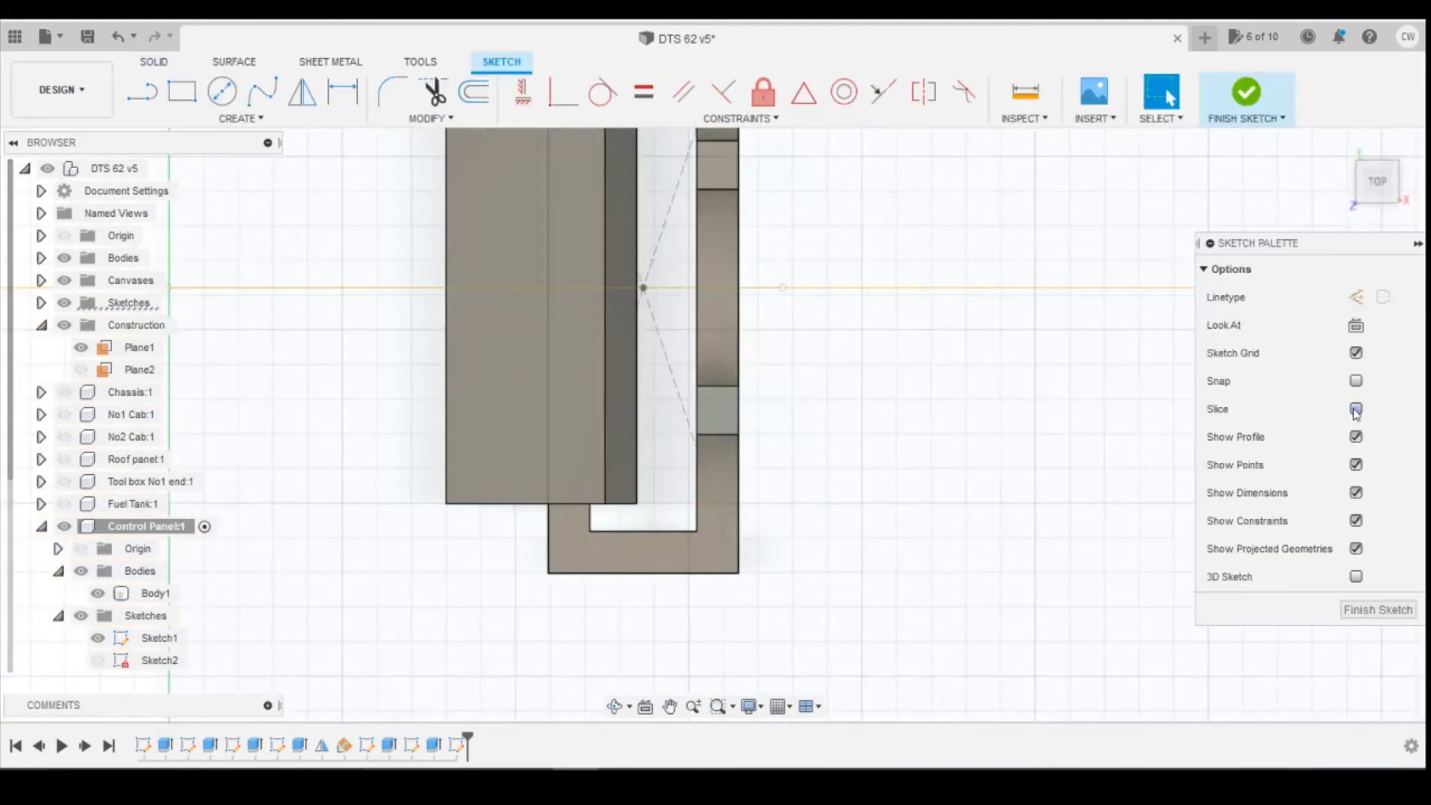
{"action": "left_click", "coordinate": [1356, 410]}
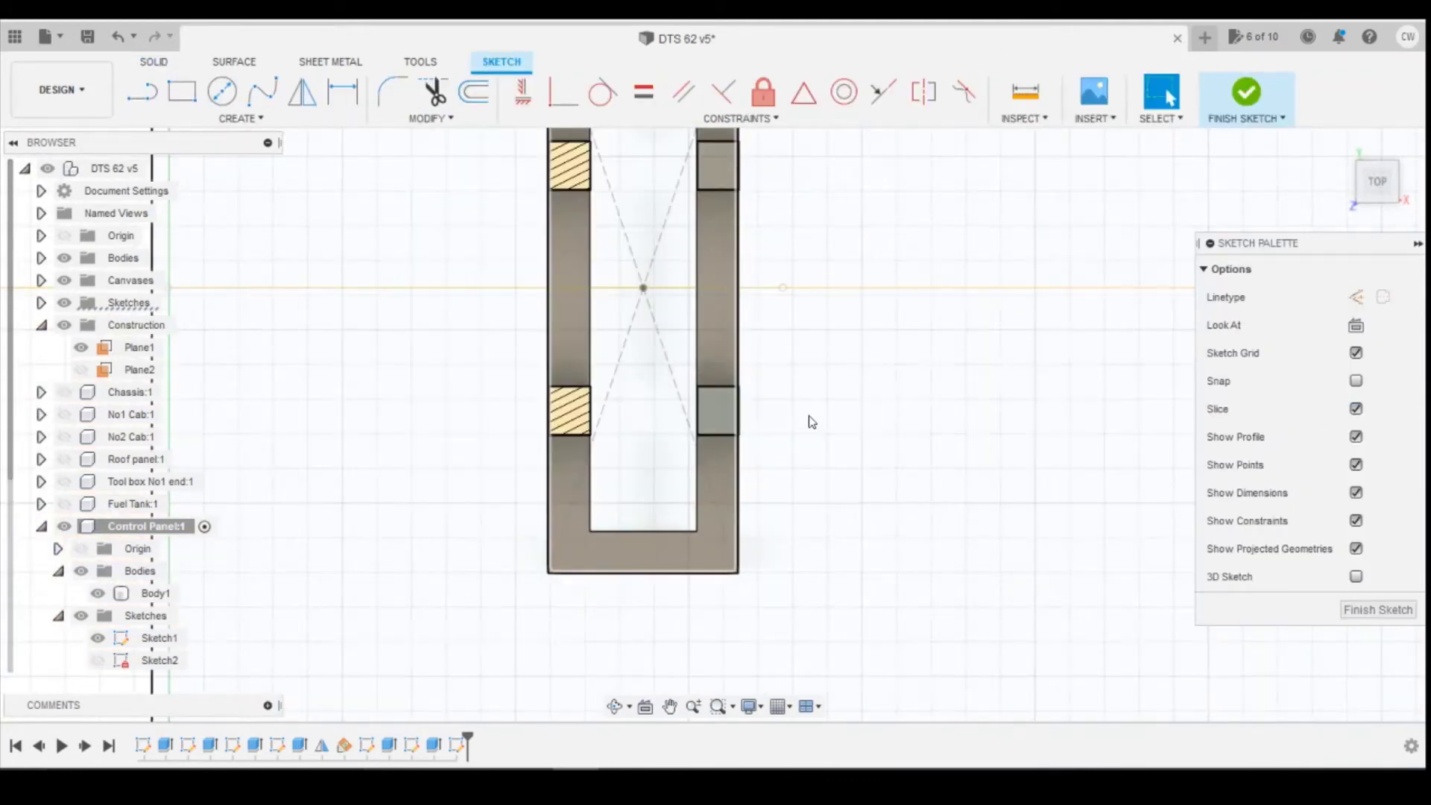
Project the inner faces of the short posts and the tall posts into the sketch
{"action": "key", "text": "p"}
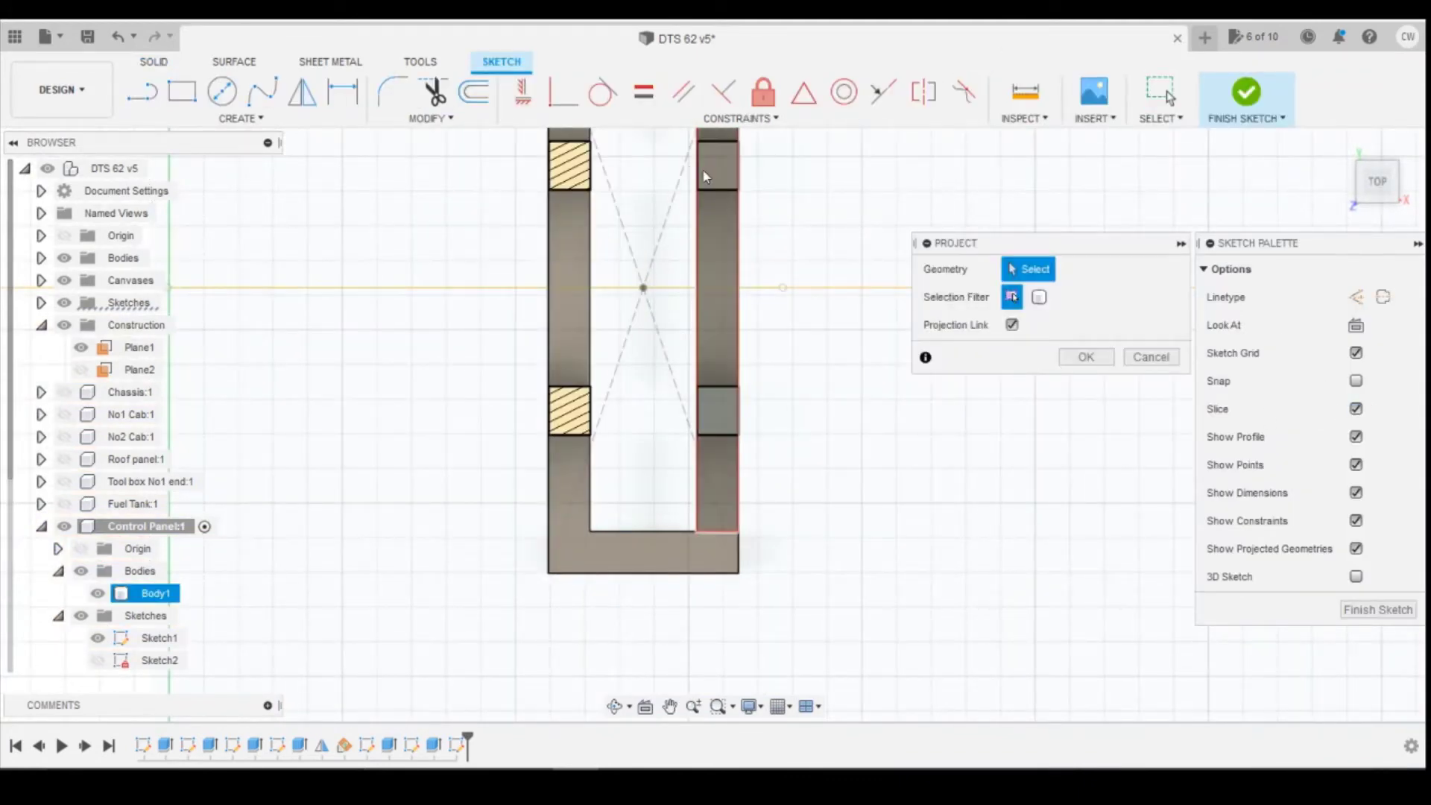
{"action": "left_click", "coordinate": [701, 175]}
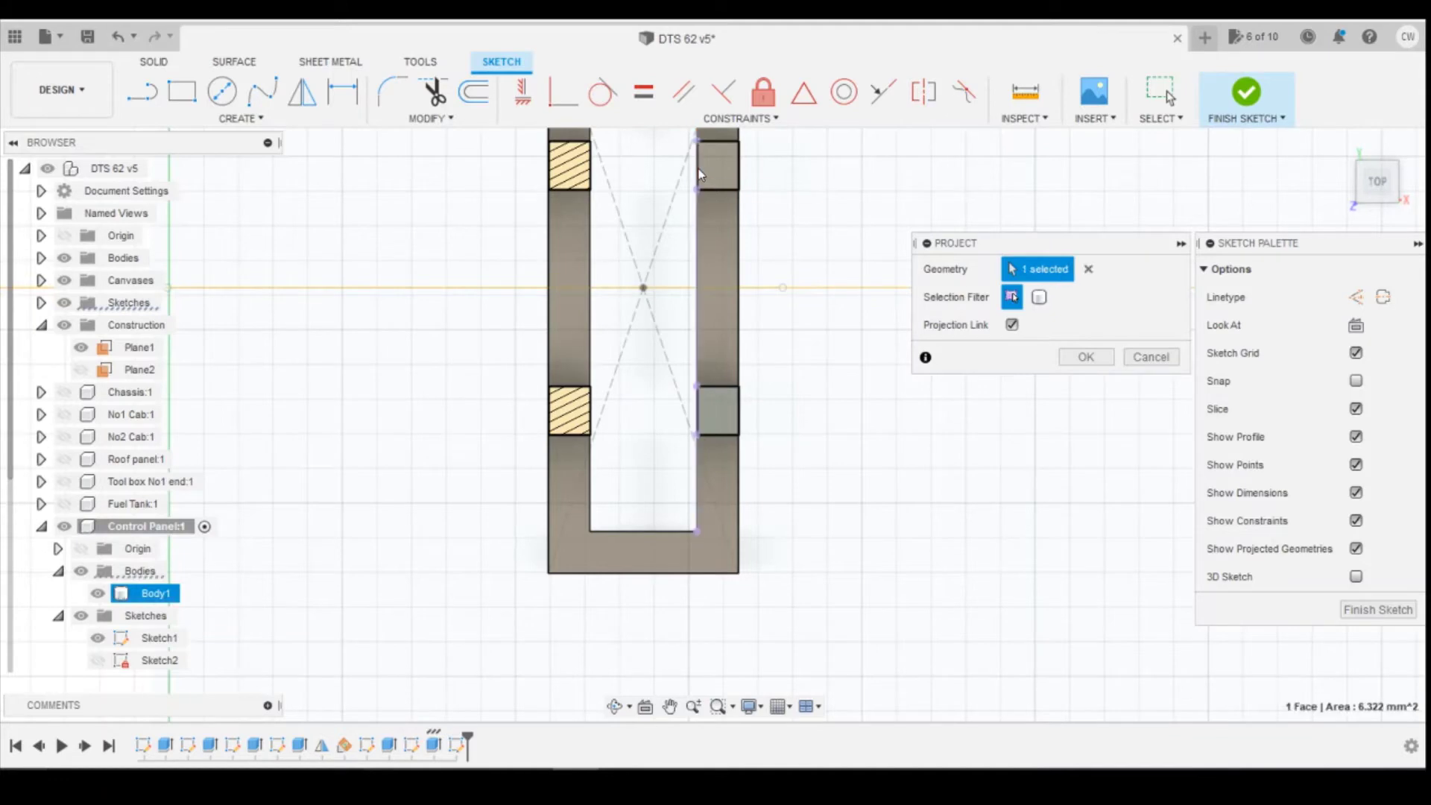
{"action": "left_click", "coordinate": [591, 168]}
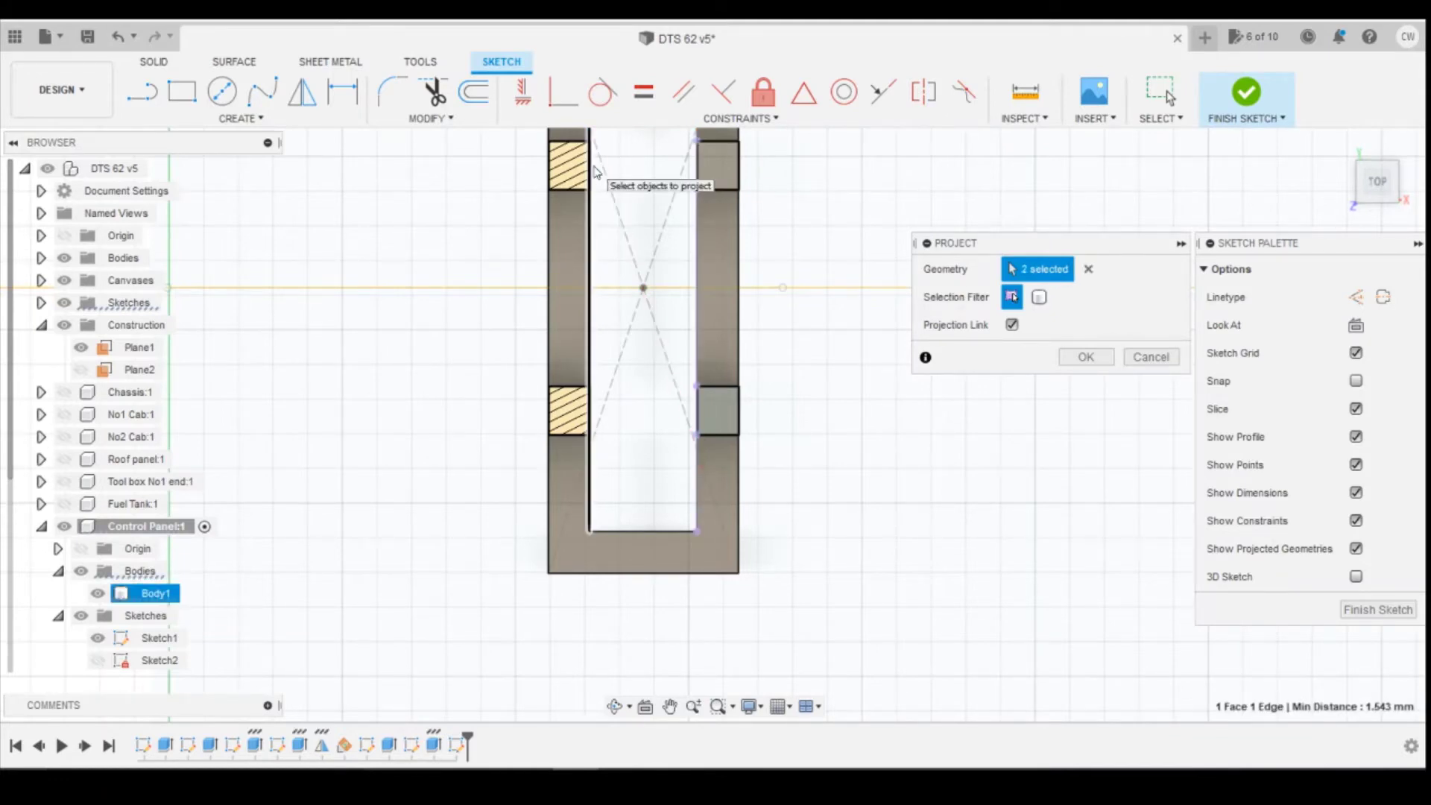
{"action": "left_click", "coordinate": [586, 170]}
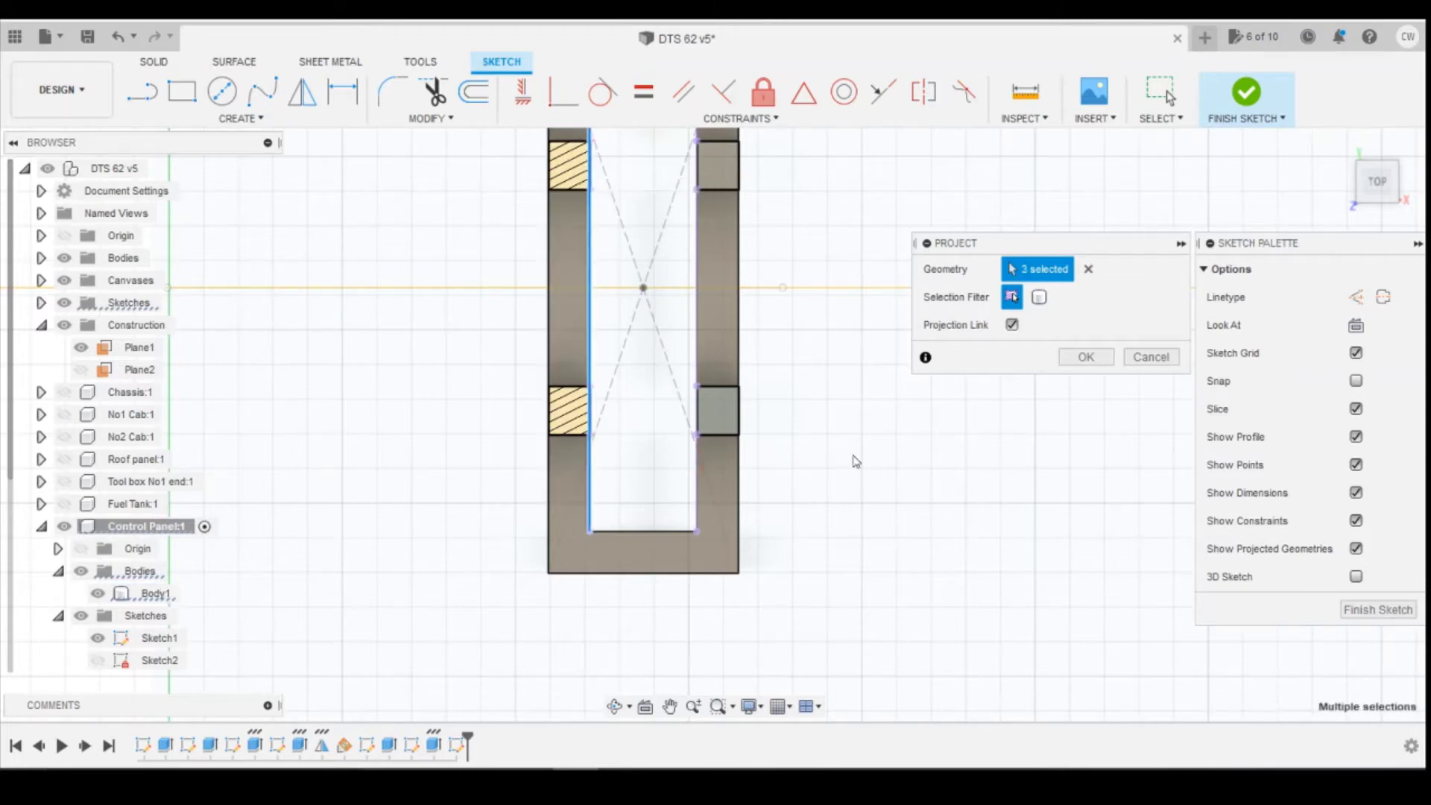
{"action": "left_click", "coordinate": [1086, 357]}
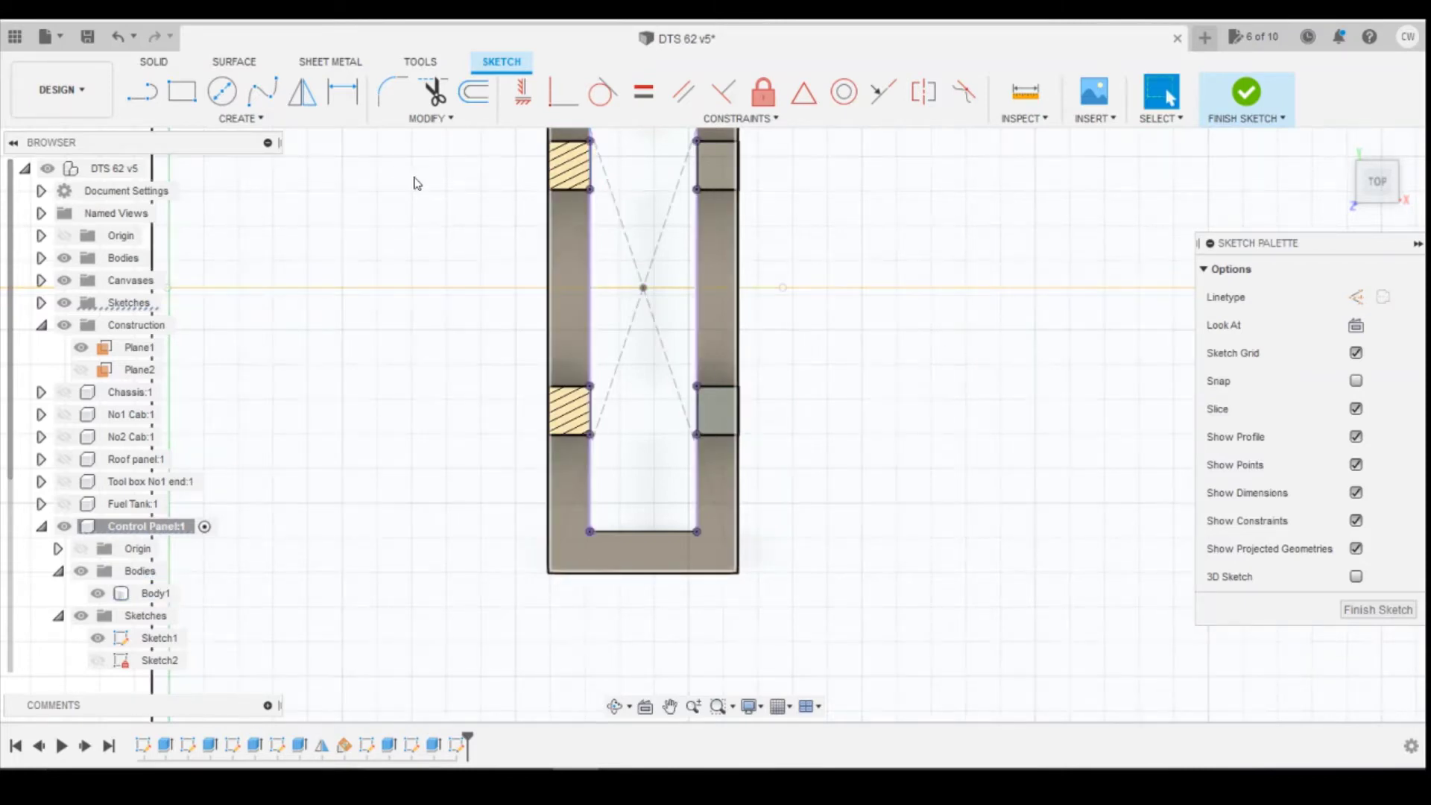
Draw two rectangles bridging the gap between each short post and the tall post opposite, using the projected corner points
{"action": "left_click", "coordinate": [182, 92]}
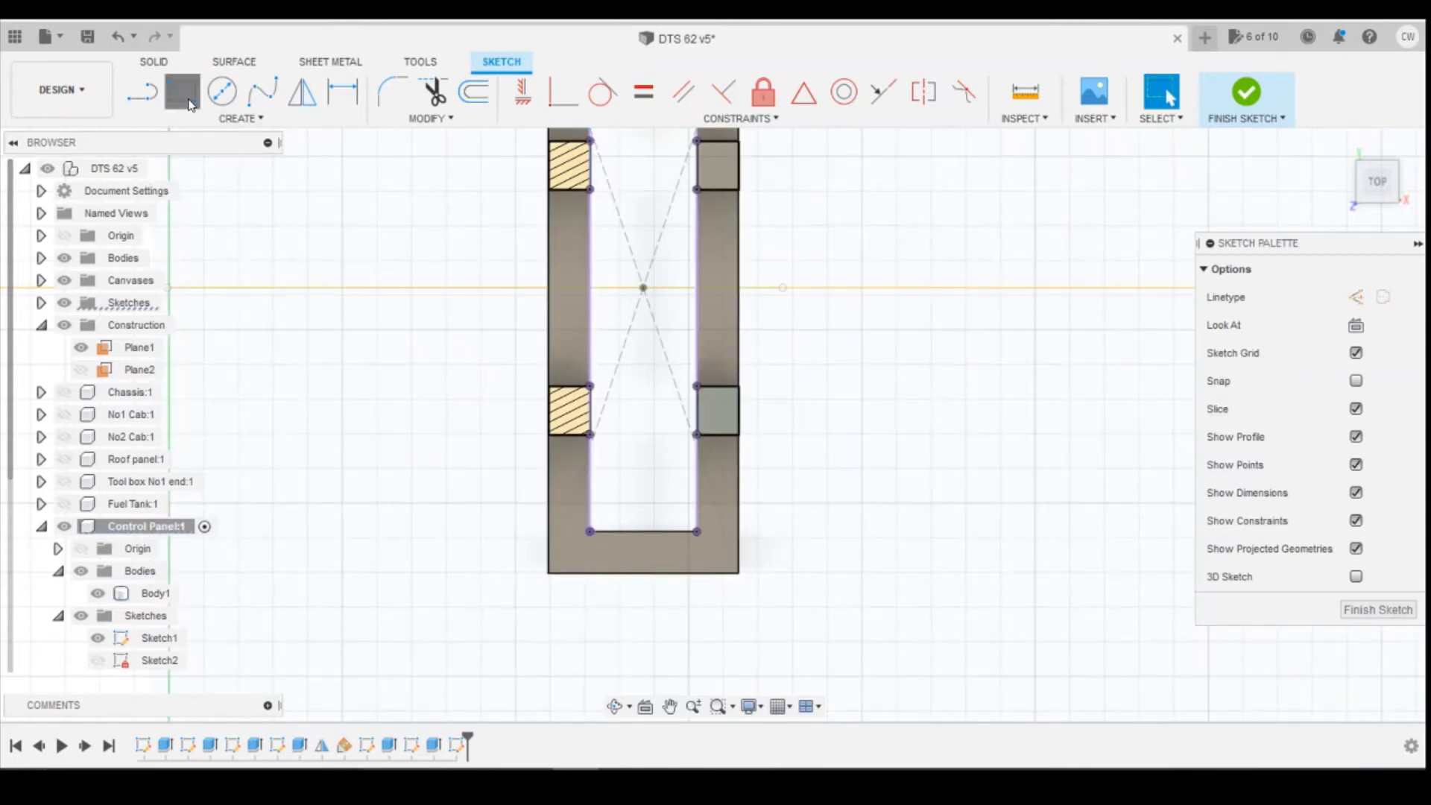
{"action": "left_click", "coordinate": [697, 141]}
{"action": "left_click", "coordinate": [589, 190]}
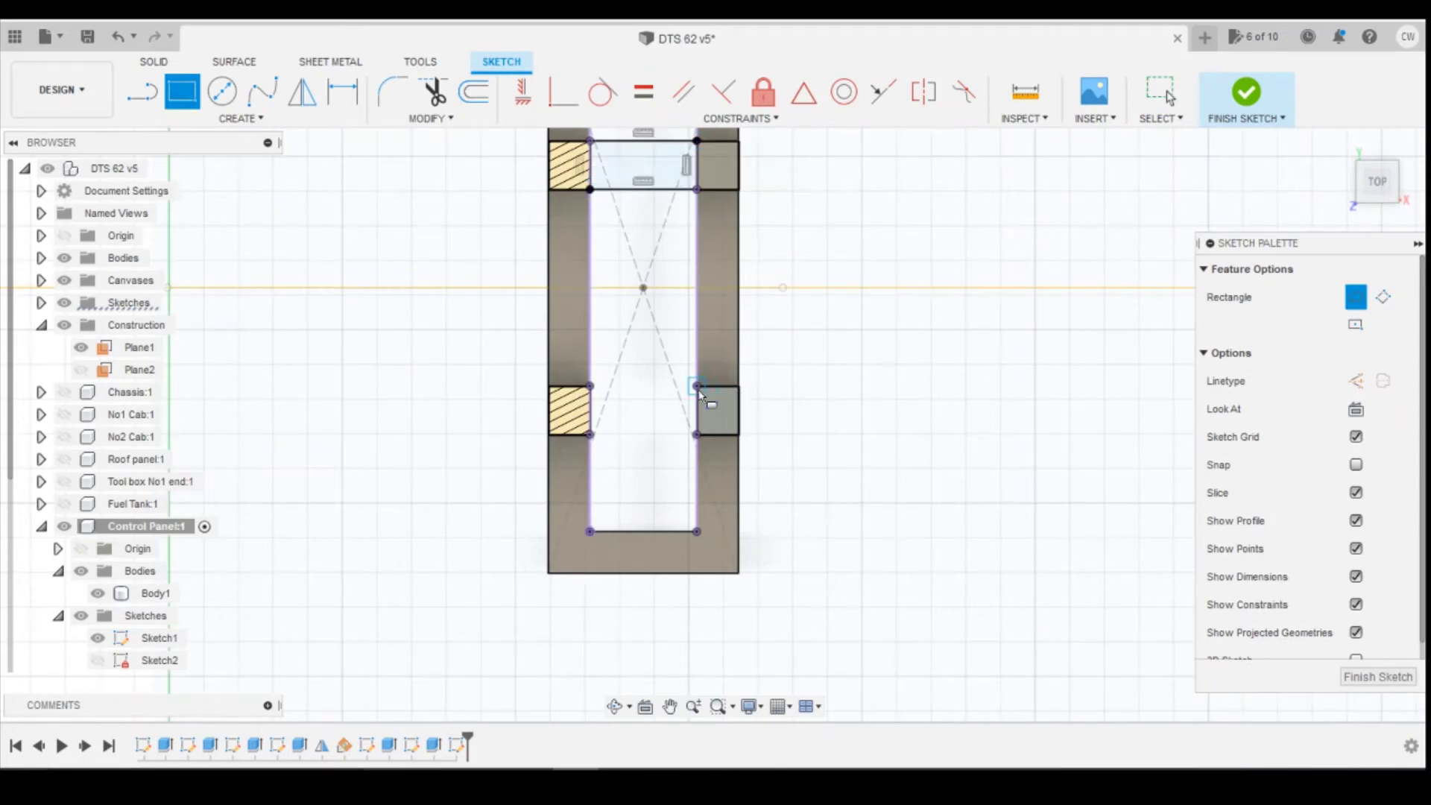
{"action": "left_click", "coordinate": [697, 387]}
{"action": "left_click", "coordinate": [589, 434]}
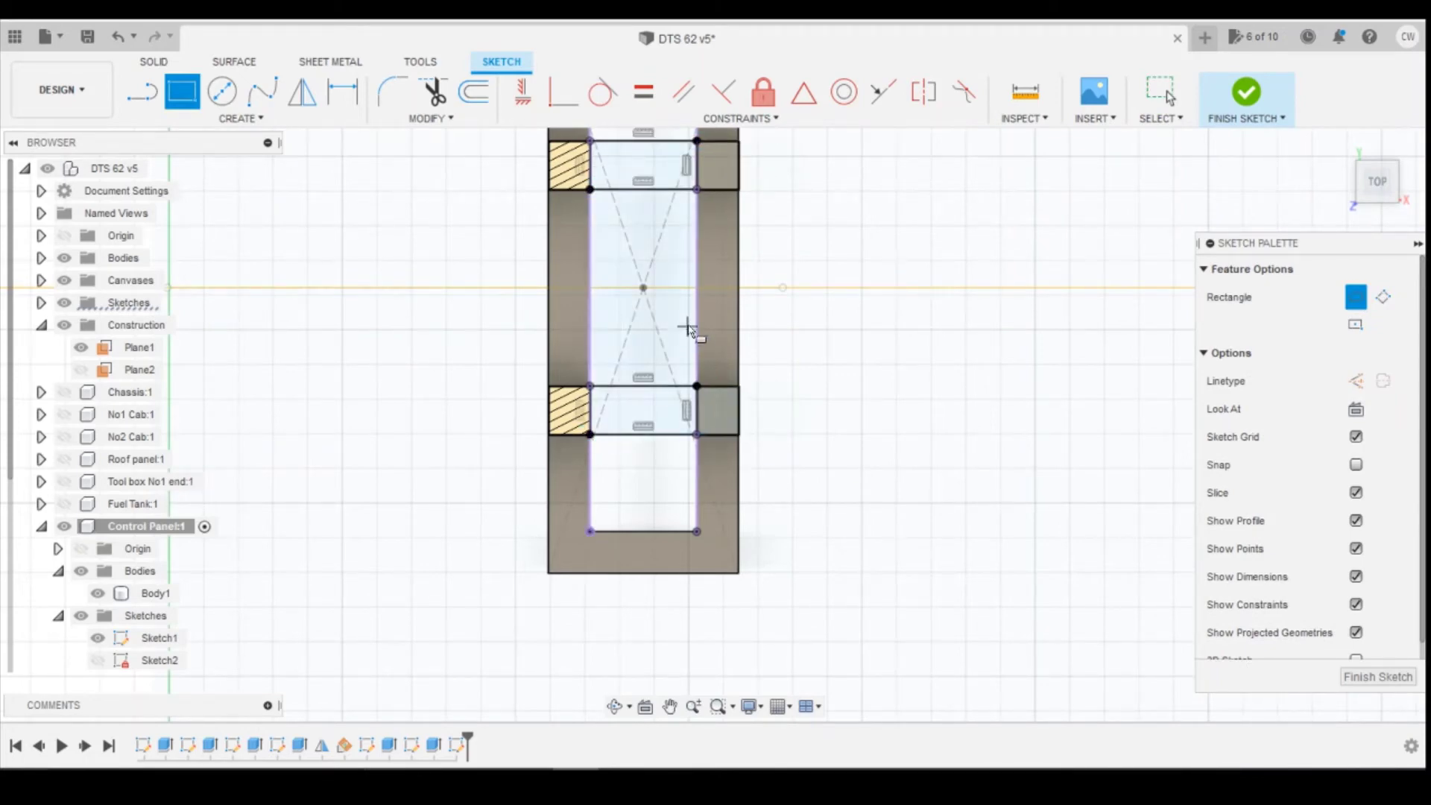
{"action": "key", "text": "Escape"}
Extrude both bridging rectangles -0.3 mm as a Join to form crossbars between the short and tall posts
{"action": "left_click", "coordinate": [669, 164]}
{"action": "left_click", "coordinate": [667, 408]}
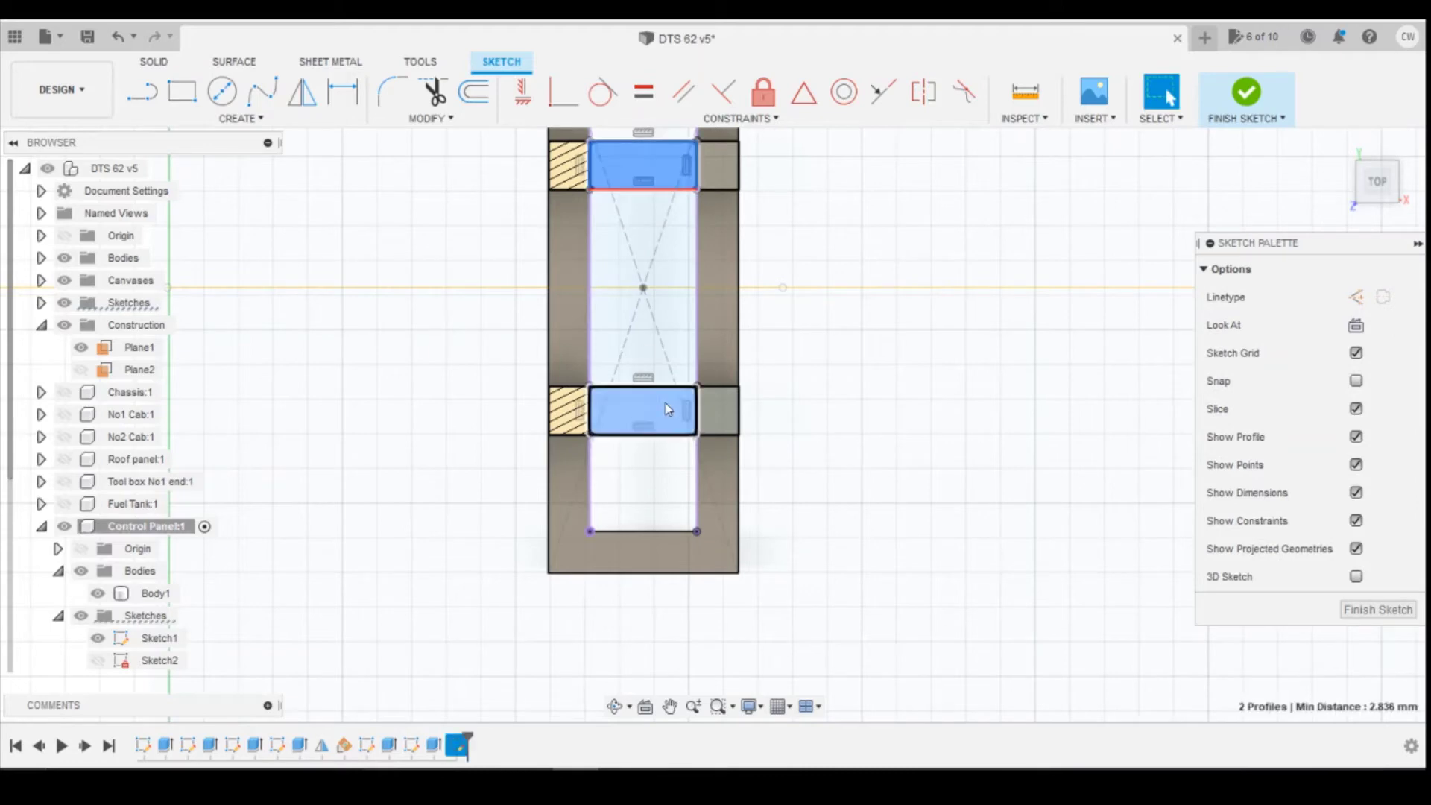
{"action": "right_click", "coordinate": [667, 408]}
{"action": "left_click", "coordinate": [639, 501]}
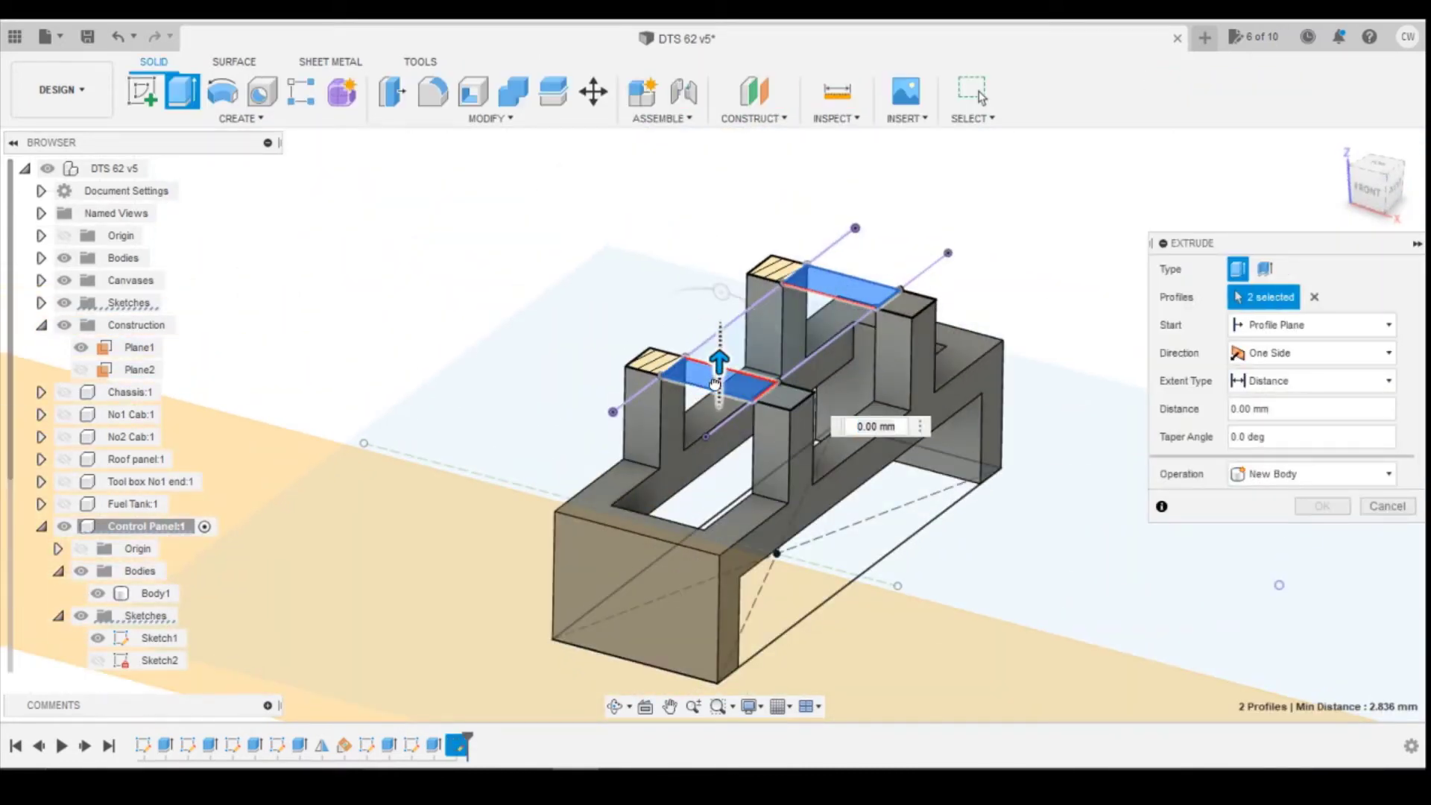
{"action": "left_click_drag", "start_coordinate": [714, 383], "coordinate": [718, 425]}
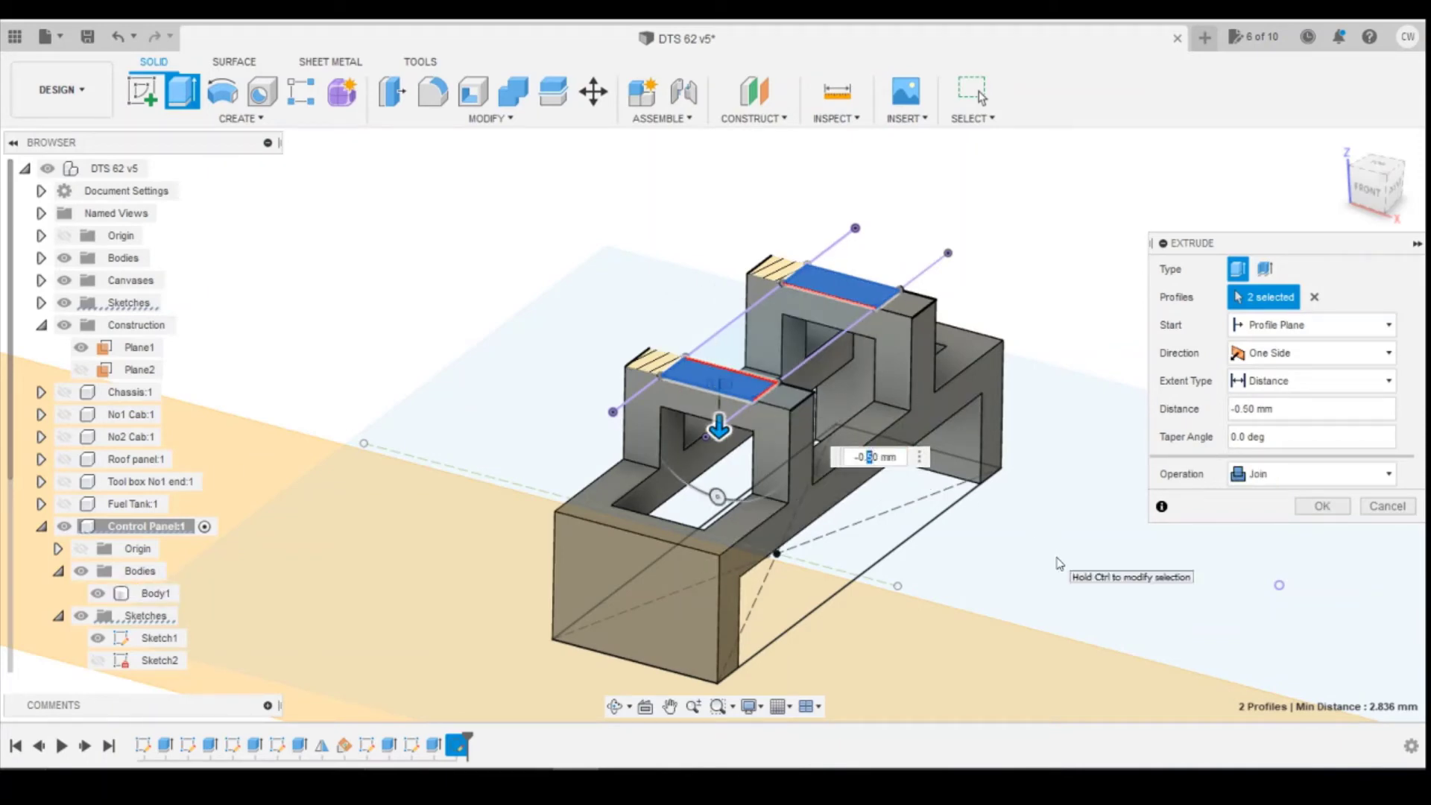
{"action": "type", "text": "3"}
{"action": "key", "text": "Return"}
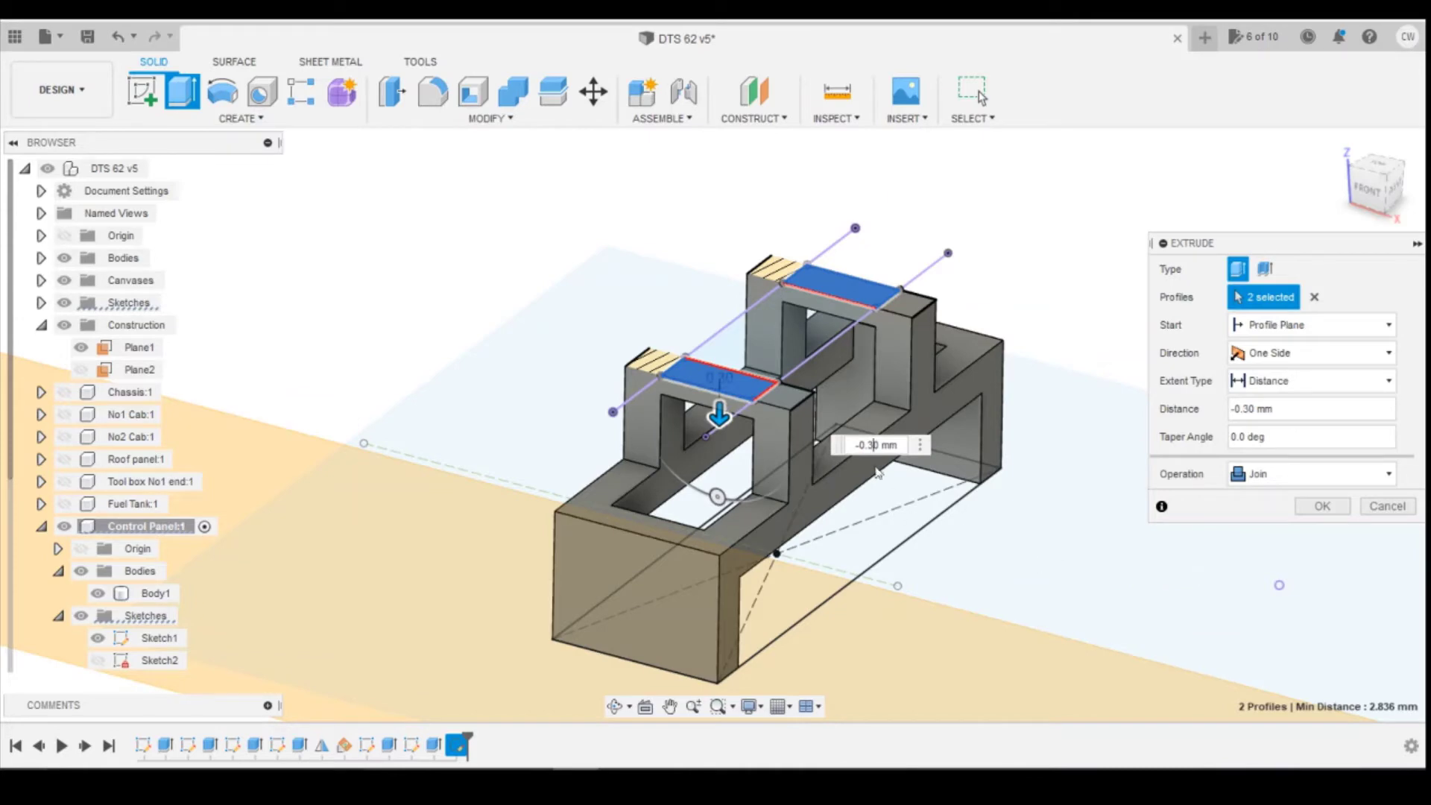
{"action": "key", "text": "Return"}
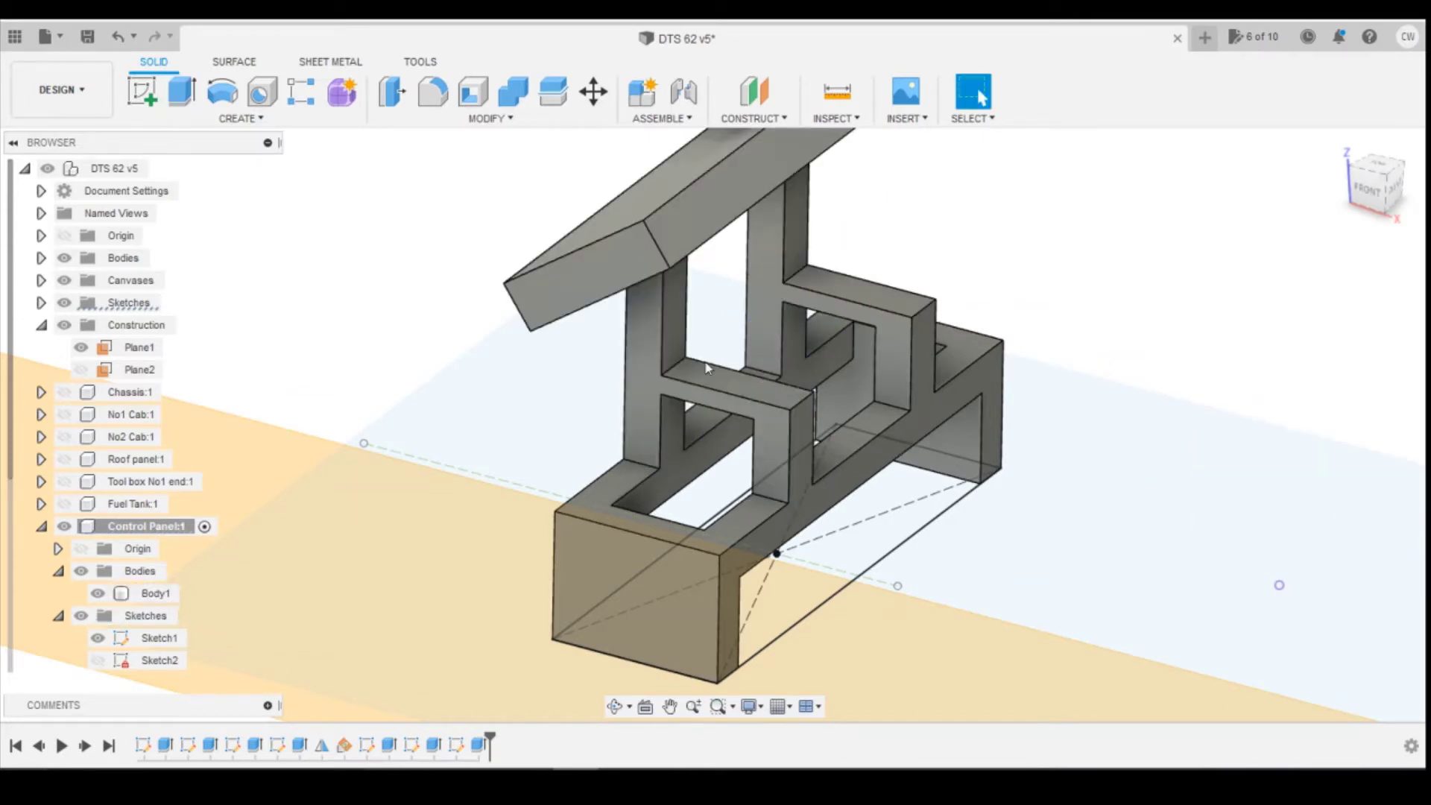
{"action": "key", "text": "Escape"}
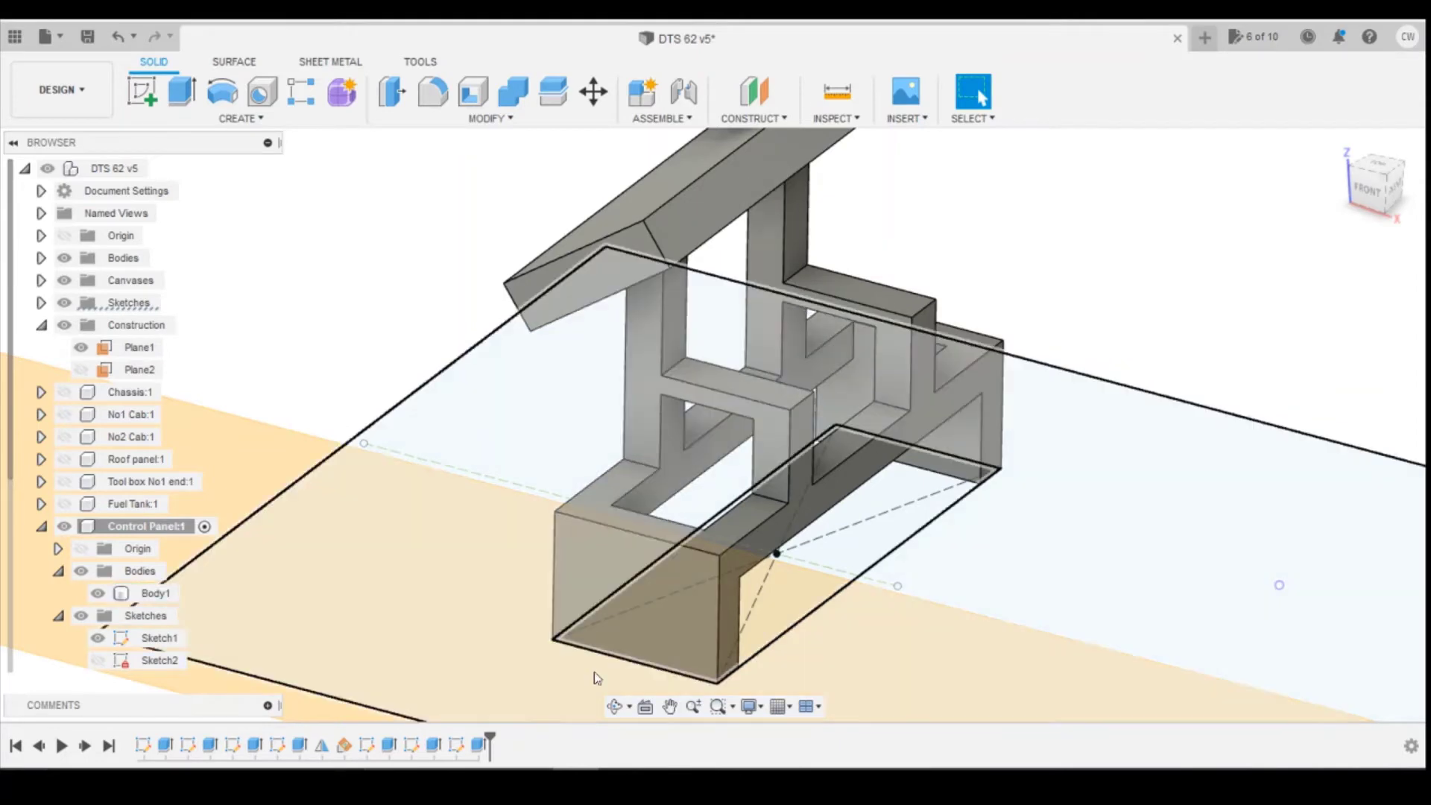
Switch to the Photos window with DR72212 Ash HRD 31-05-08 (24) and examine the control panel's frame and fittings
{"action": "mouse_move", "coordinate": [504, 776]}
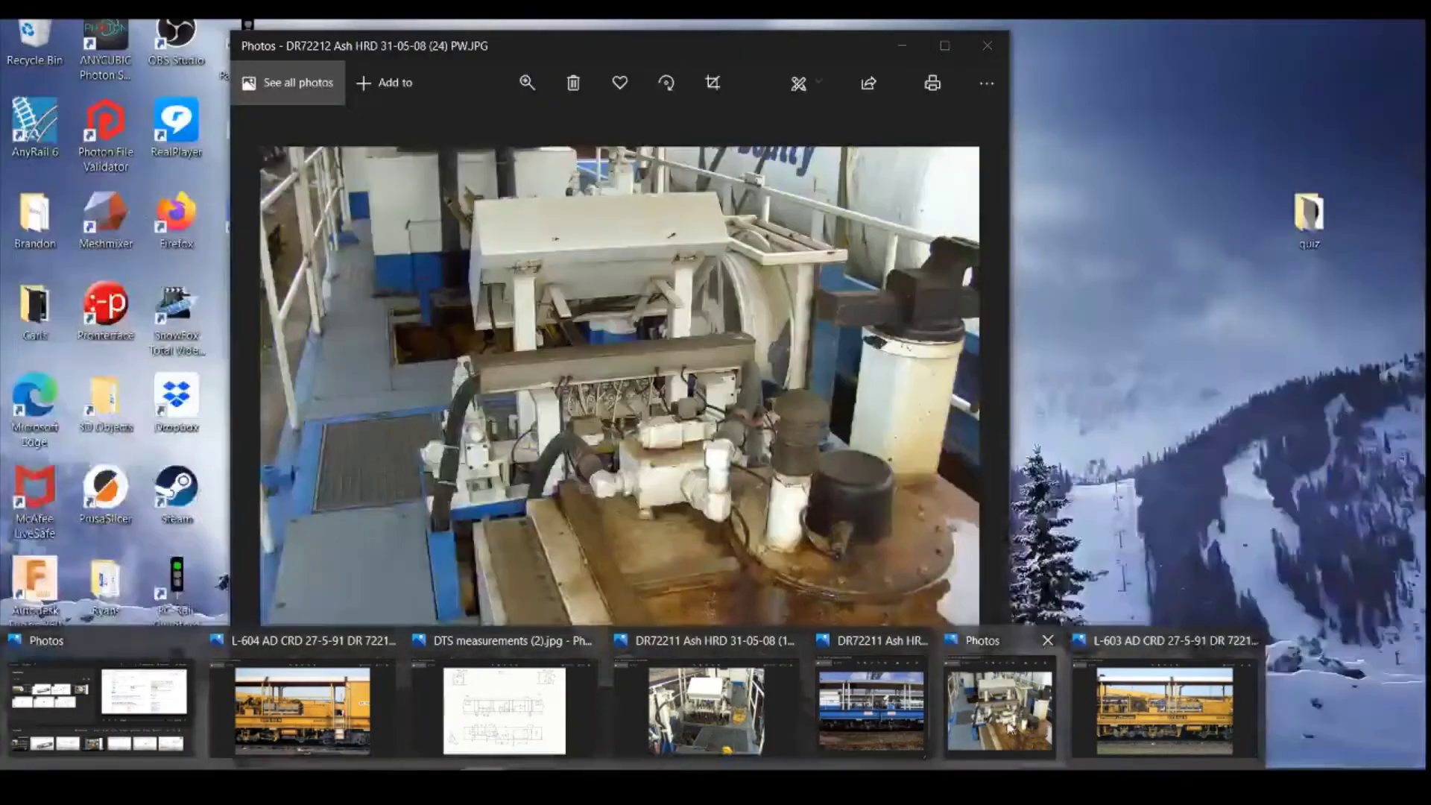
{"action": "left_click", "coordinate": [996, 704]}
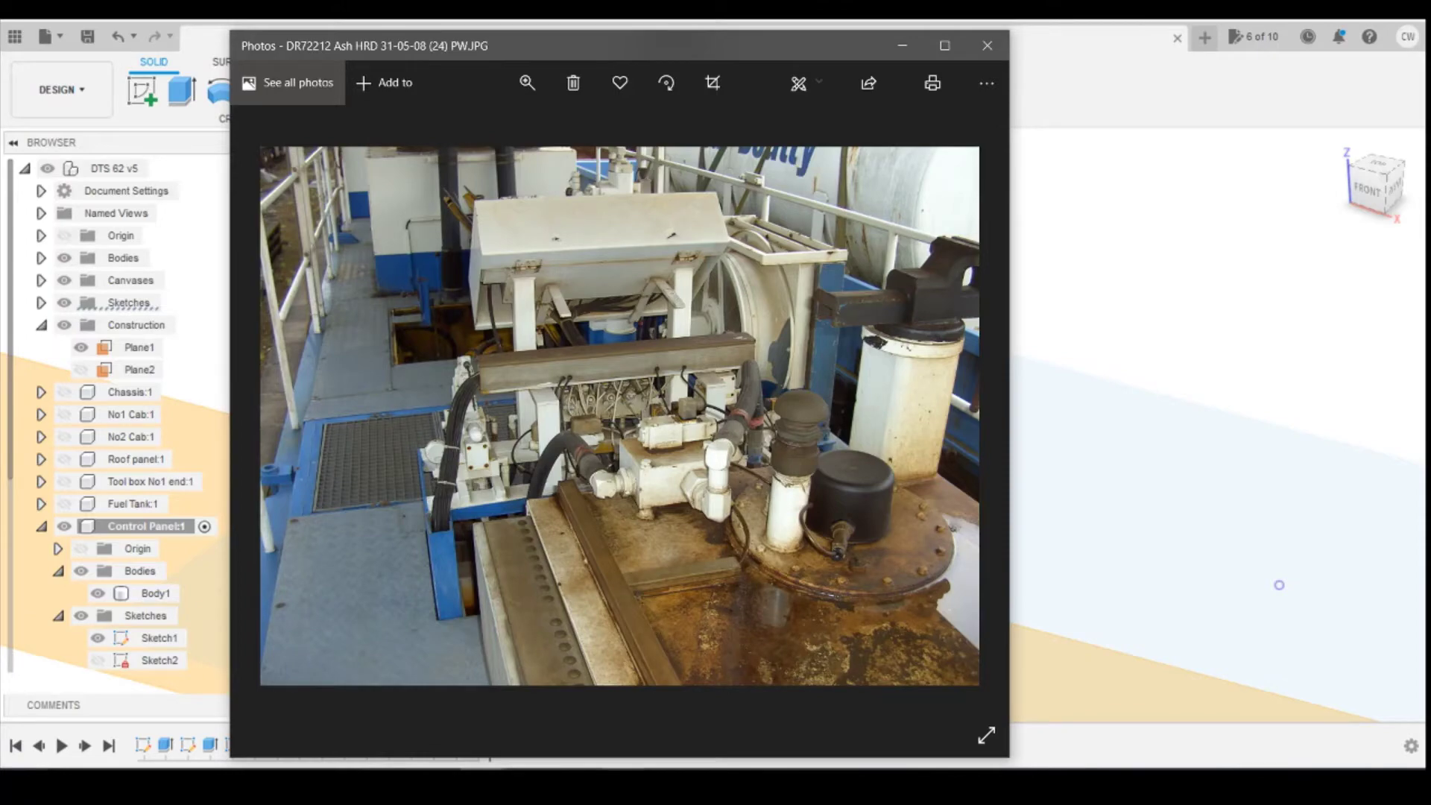
Compare the control panel area in the L-603 and DR72211 Ash HRD 03-04-10 (5) side-view photos and return to the Fusion 360 model
{"action": "mouse_move", "coordinate": [504, 779]}
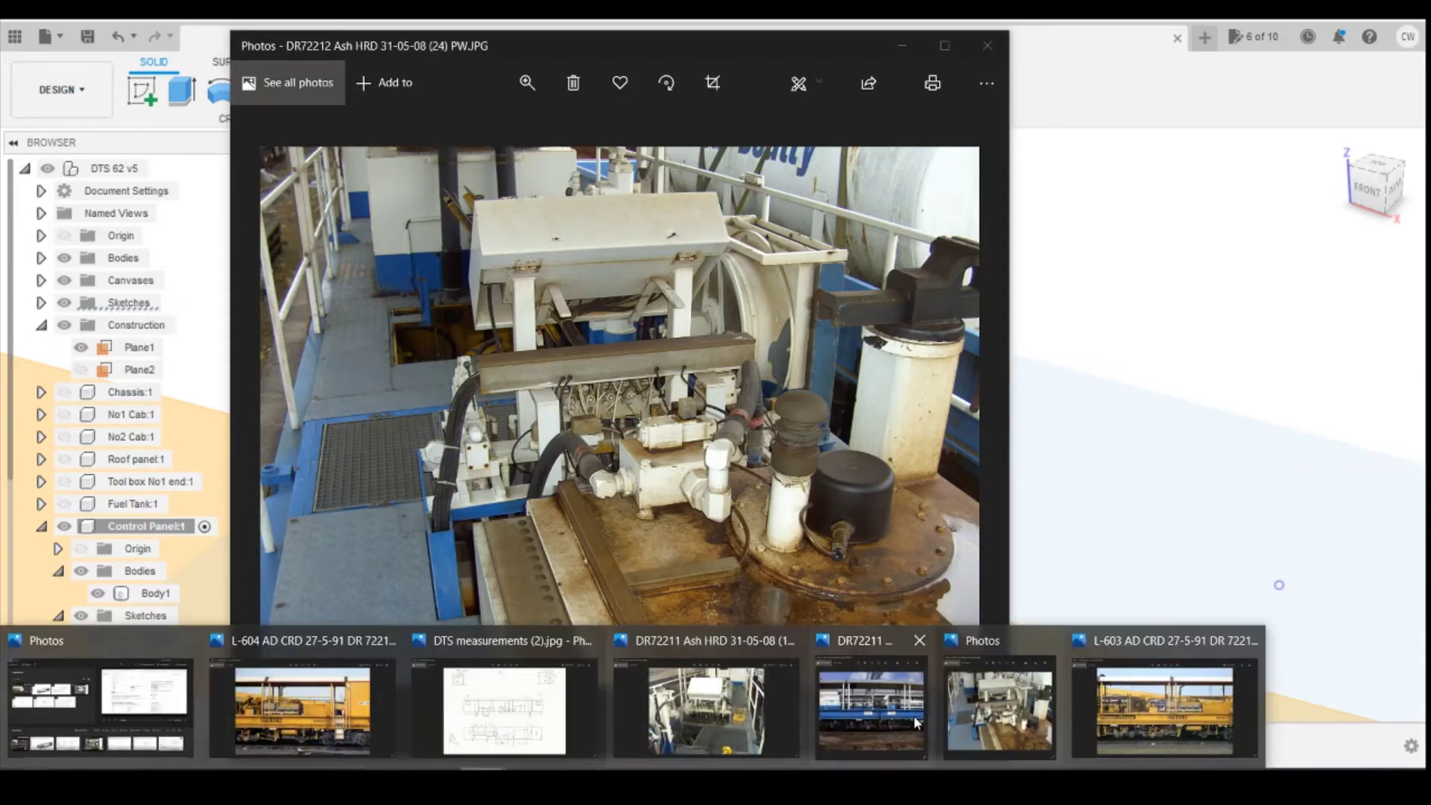
{"action": "left_click", "coordinate": [1130, 717]}
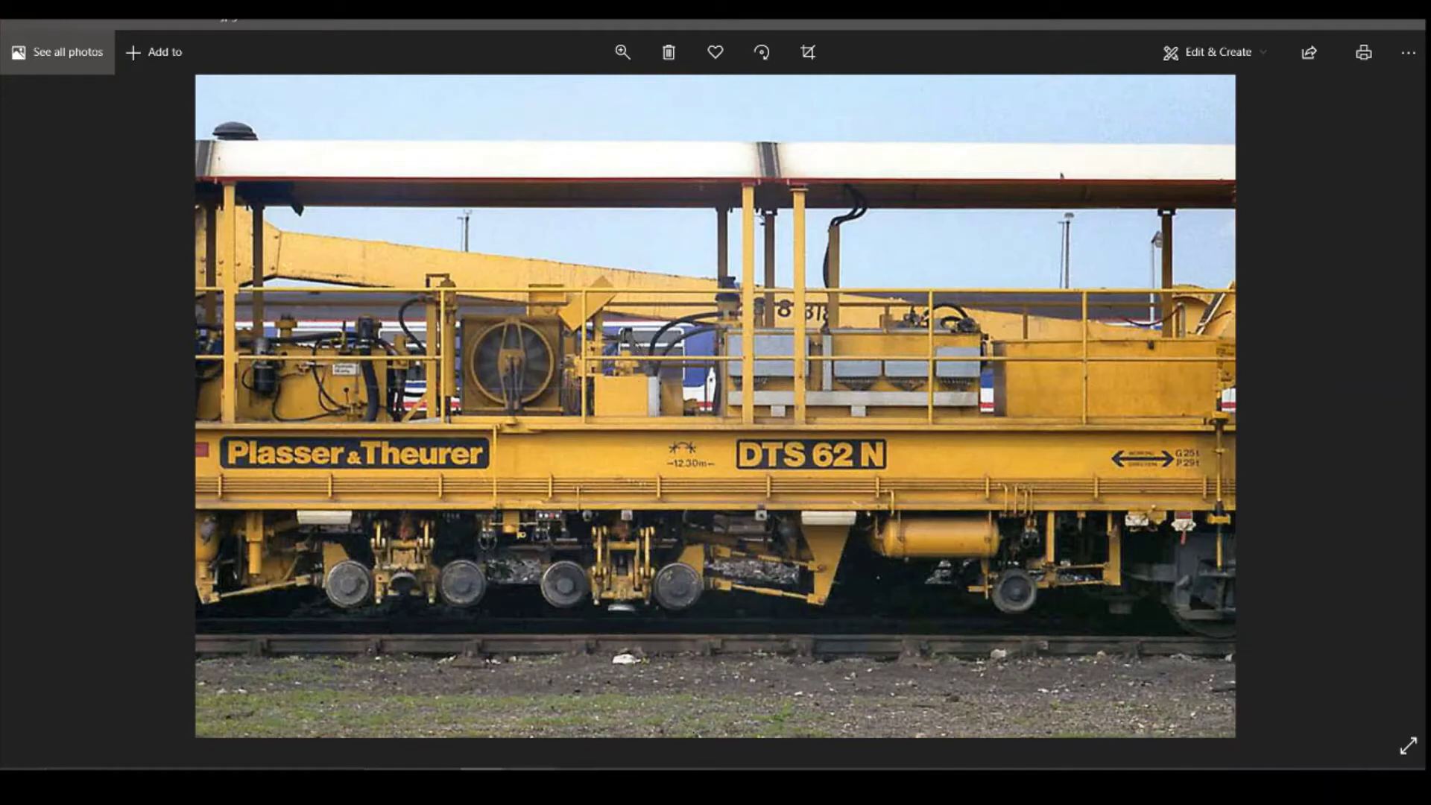
{"action": "left_click", "coordinate": [857, 738]}
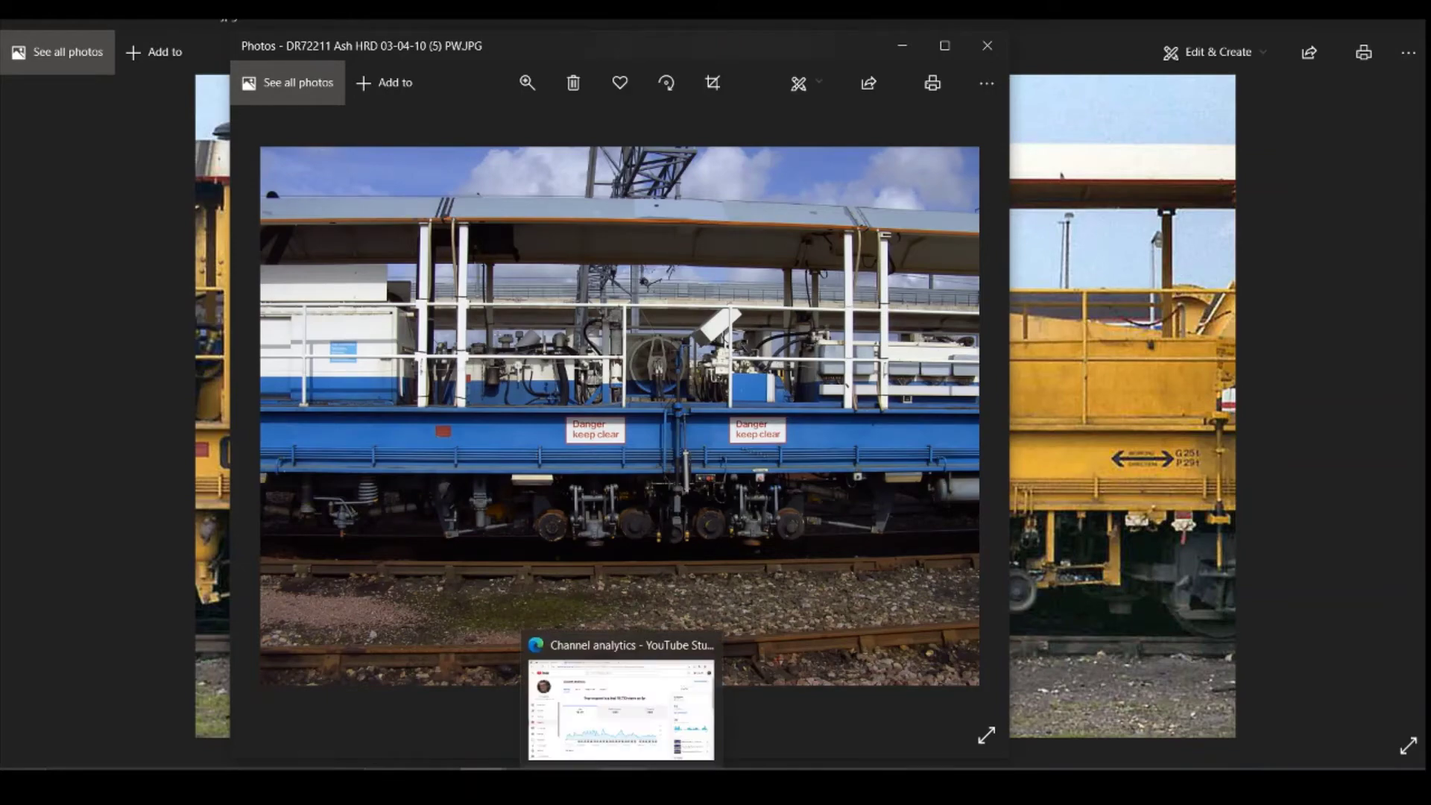
{"action": "left_click", "coordinate": [589, 697]}
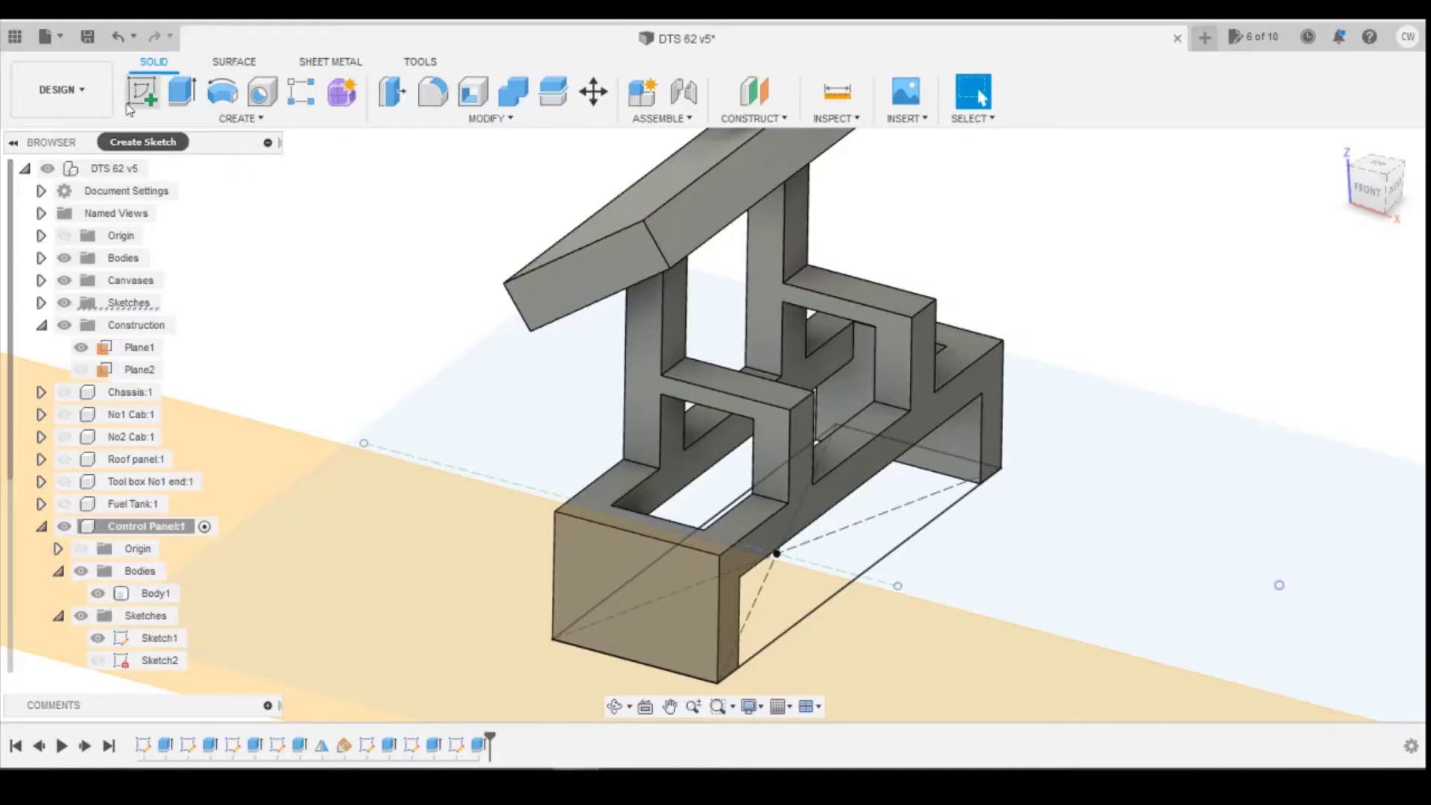
On the crossbars' top face, start a sliced sketch and draw a rectangle about 0.5 mm wide spanning past both crossbars
{"action": "left_click", "coordinate": [142, 91]}
{"action": "left_click", "coordinate": [779, 400]}
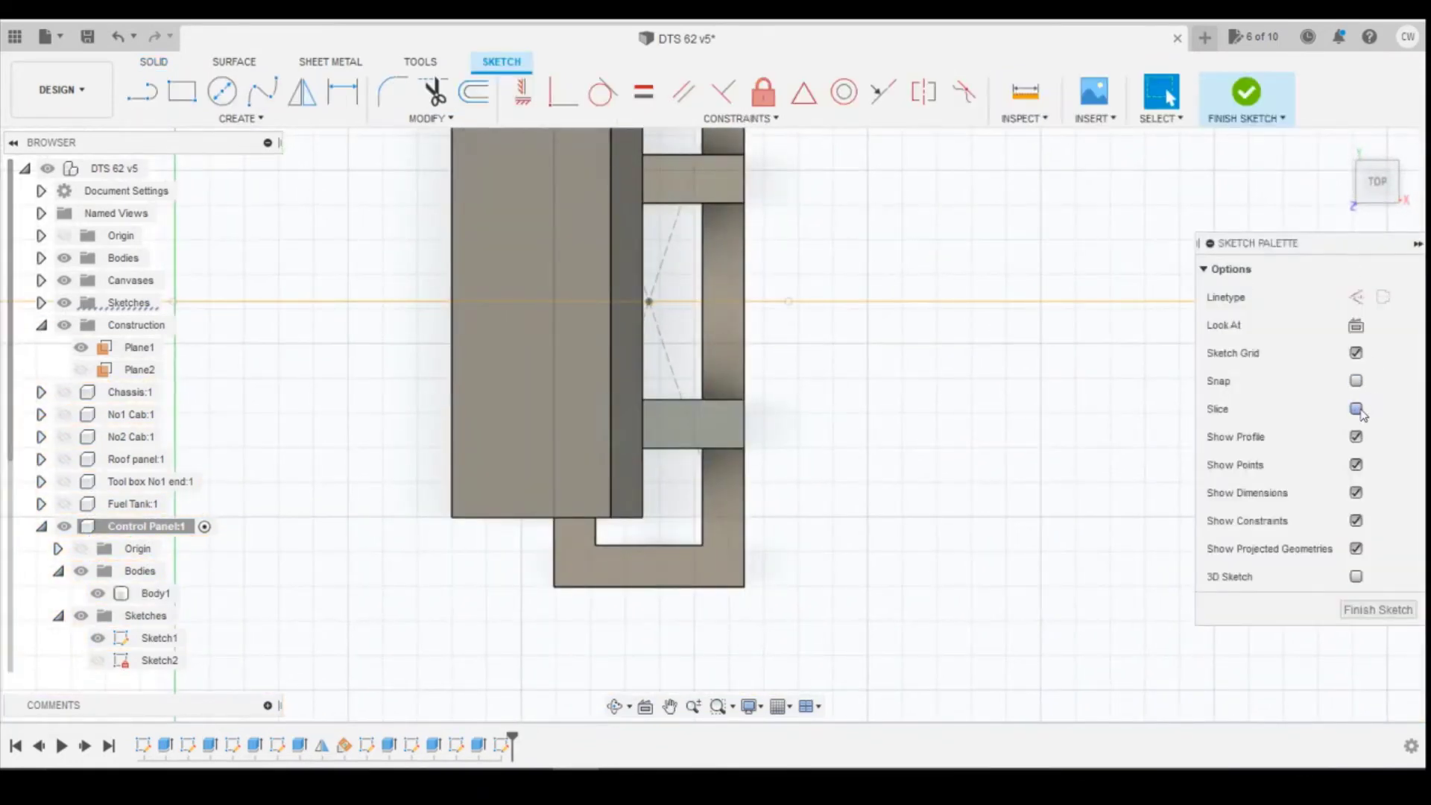
{"action": "left_click", "coordinate": [1357, 409]}
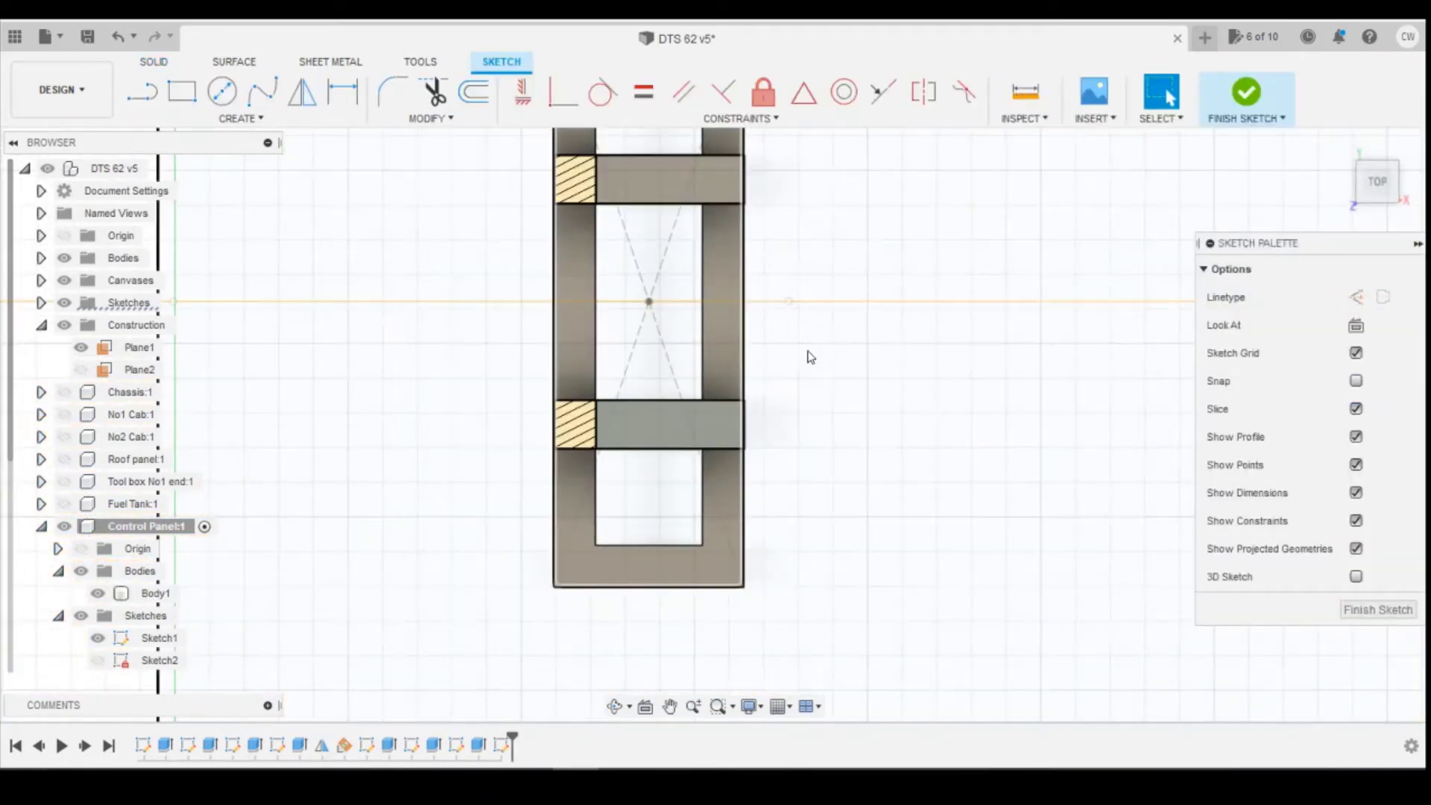
{"action": "left_click", "coordinate": [181, 94]}
{"action": "scroll", "coordinate": [592, 371], "scroll_direction": "down", "scroll_amount": 2}
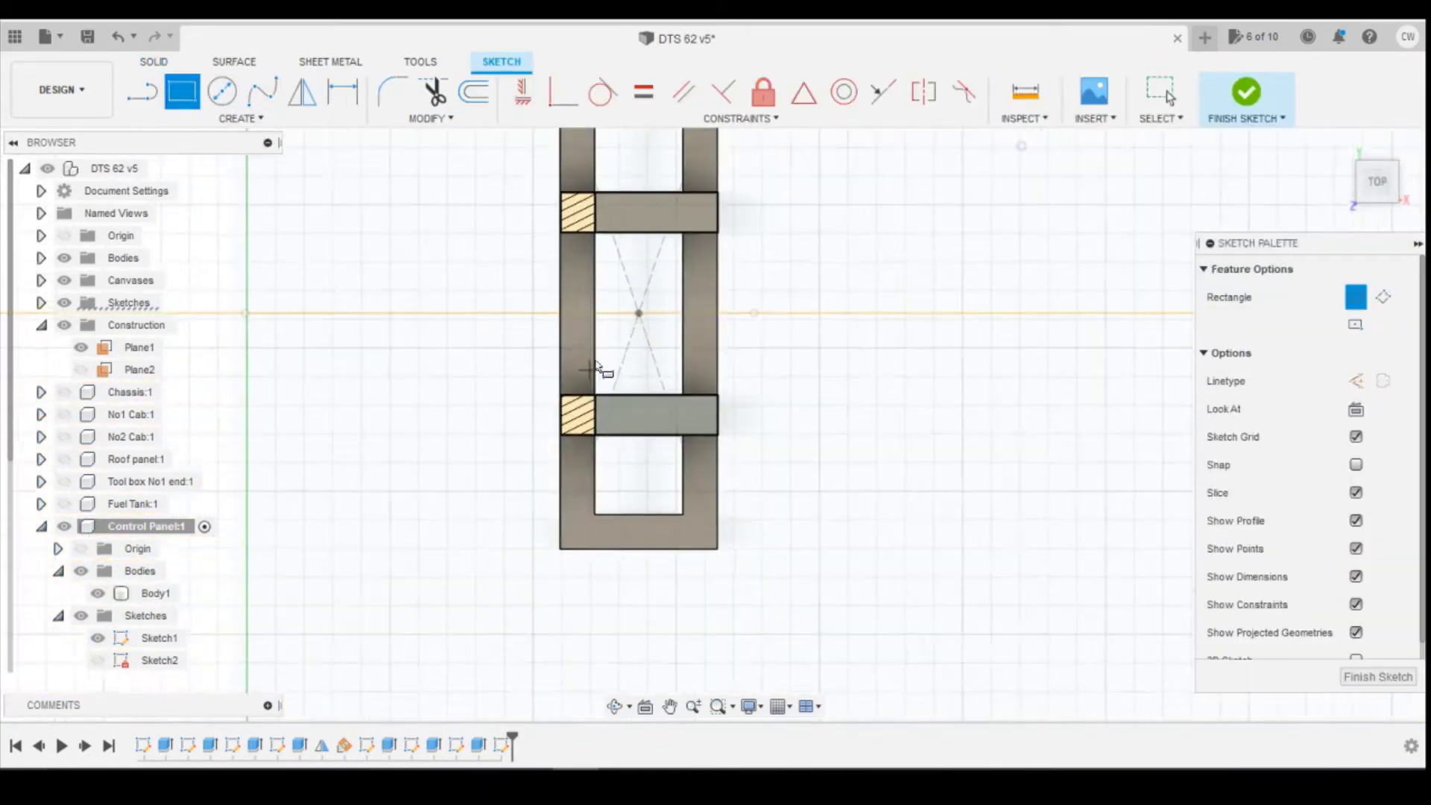
{"action": "left_click", "coordinate": [655, 443]}
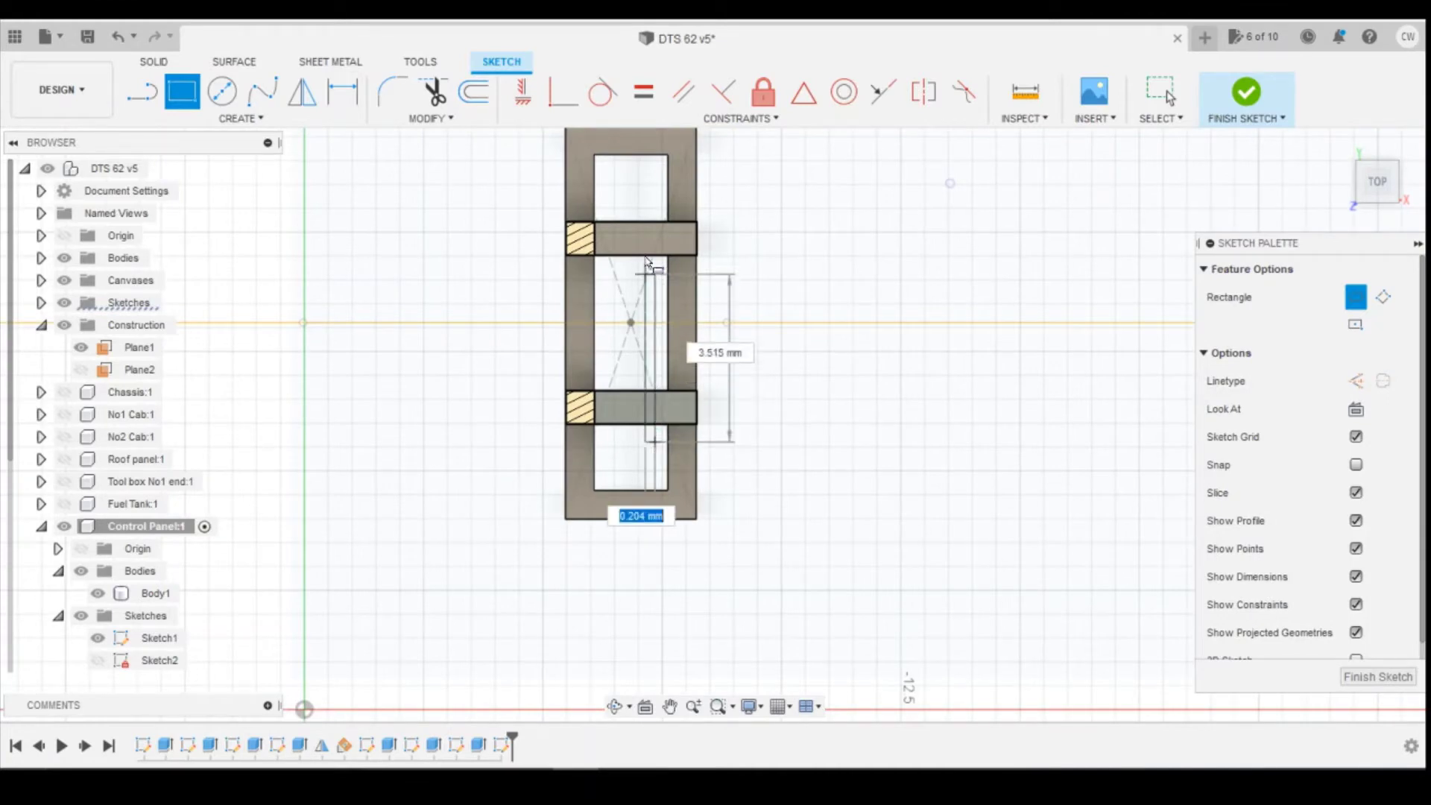
{"action": "left_click", "coordinate": [632, 196]}
{"action": "scroll", "coordinate": [657, 261], "scroll_direction": "up", "scroll_amount": 2}
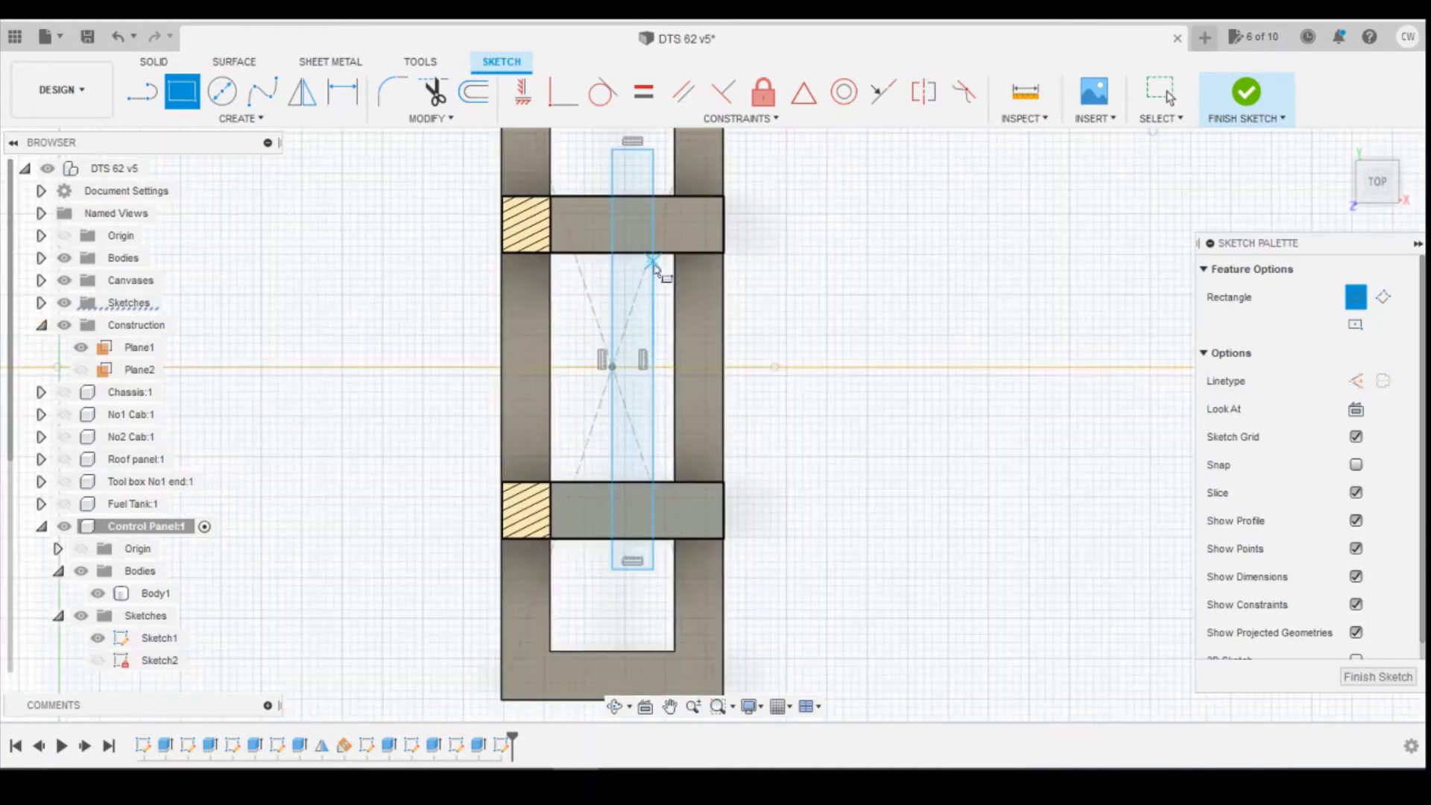
Dimension both ends of the rectangle to overhang the outer edges of the crossbars by 0.4 mm
{"action": "key", "text": "d"}
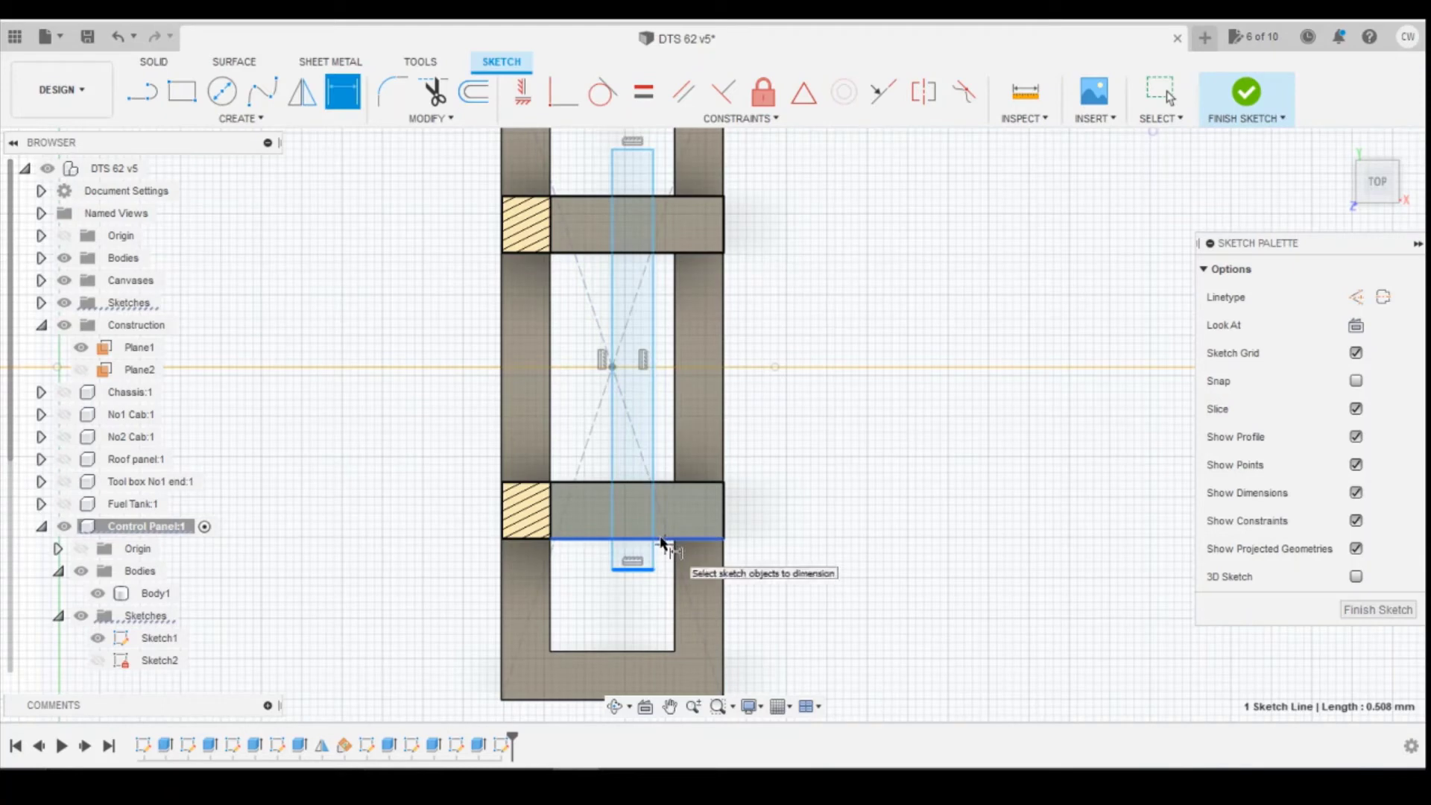
{"action": "left_click", "coordinate": [667, 539]}
{"action": "left_click", "coordinate": [805, 555]}
{"action": "type", "text": "0"}
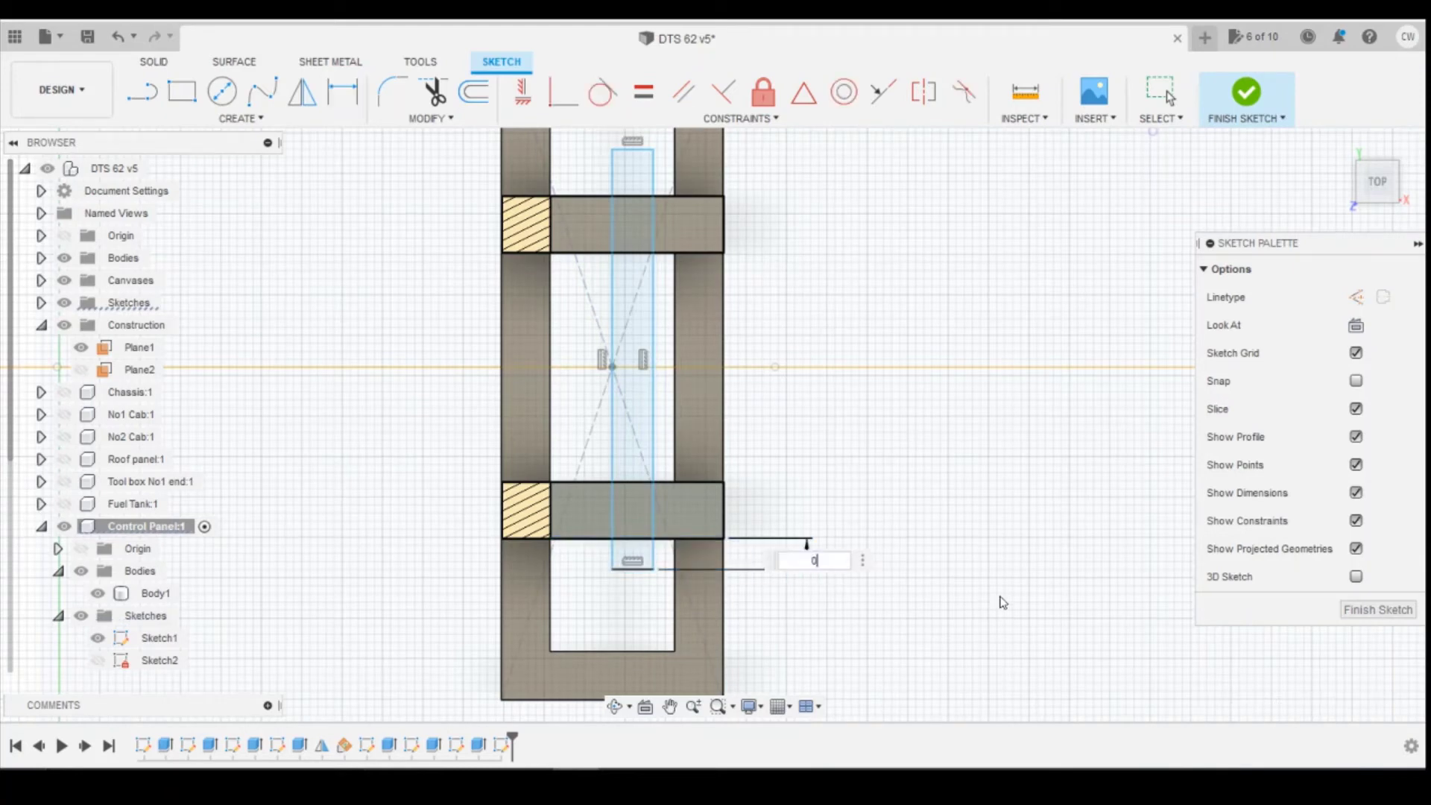
{"action": "type", "text": ".4"}
{"action": "key", "text": "Return"}
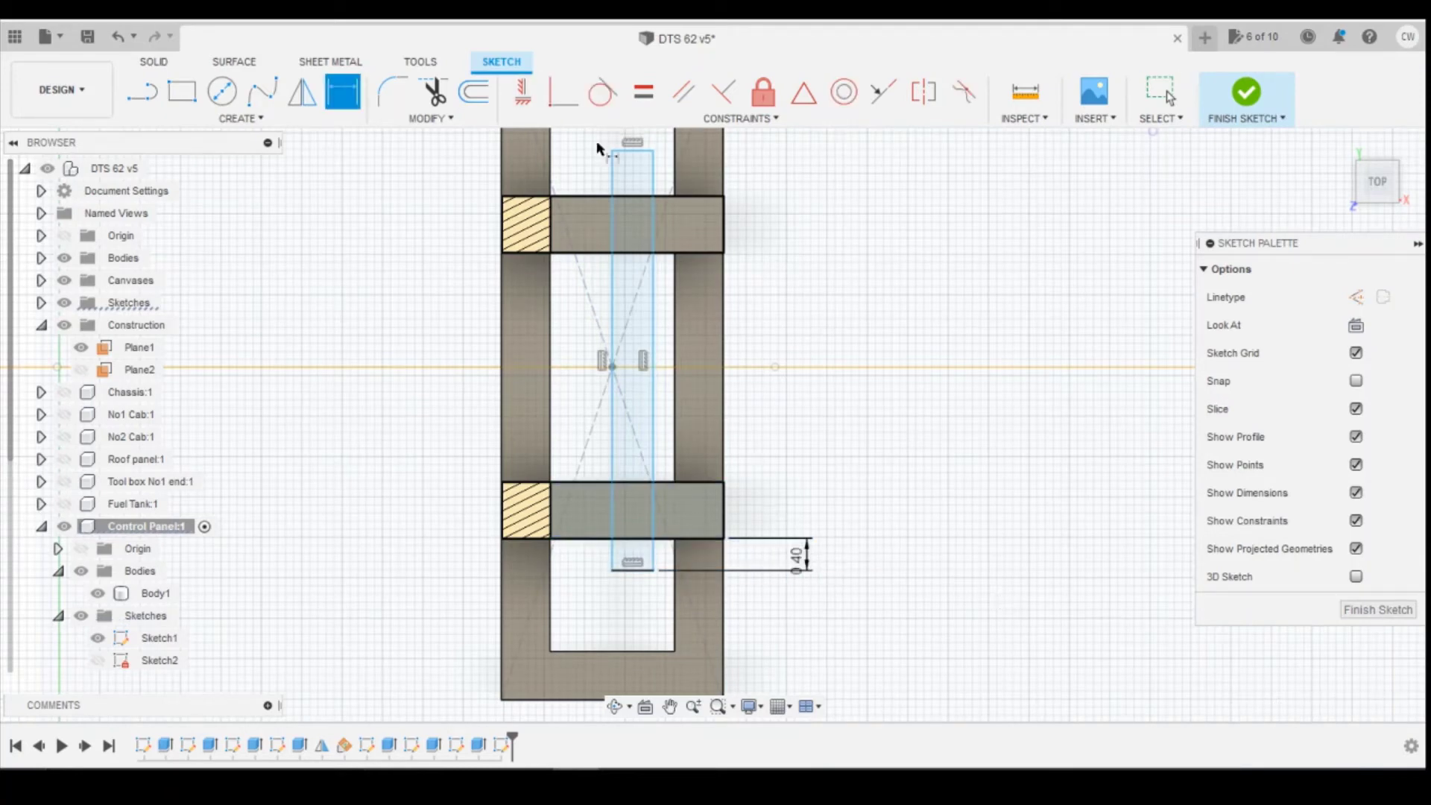
{"action": "left_click", "coordinate": [632, 153]}
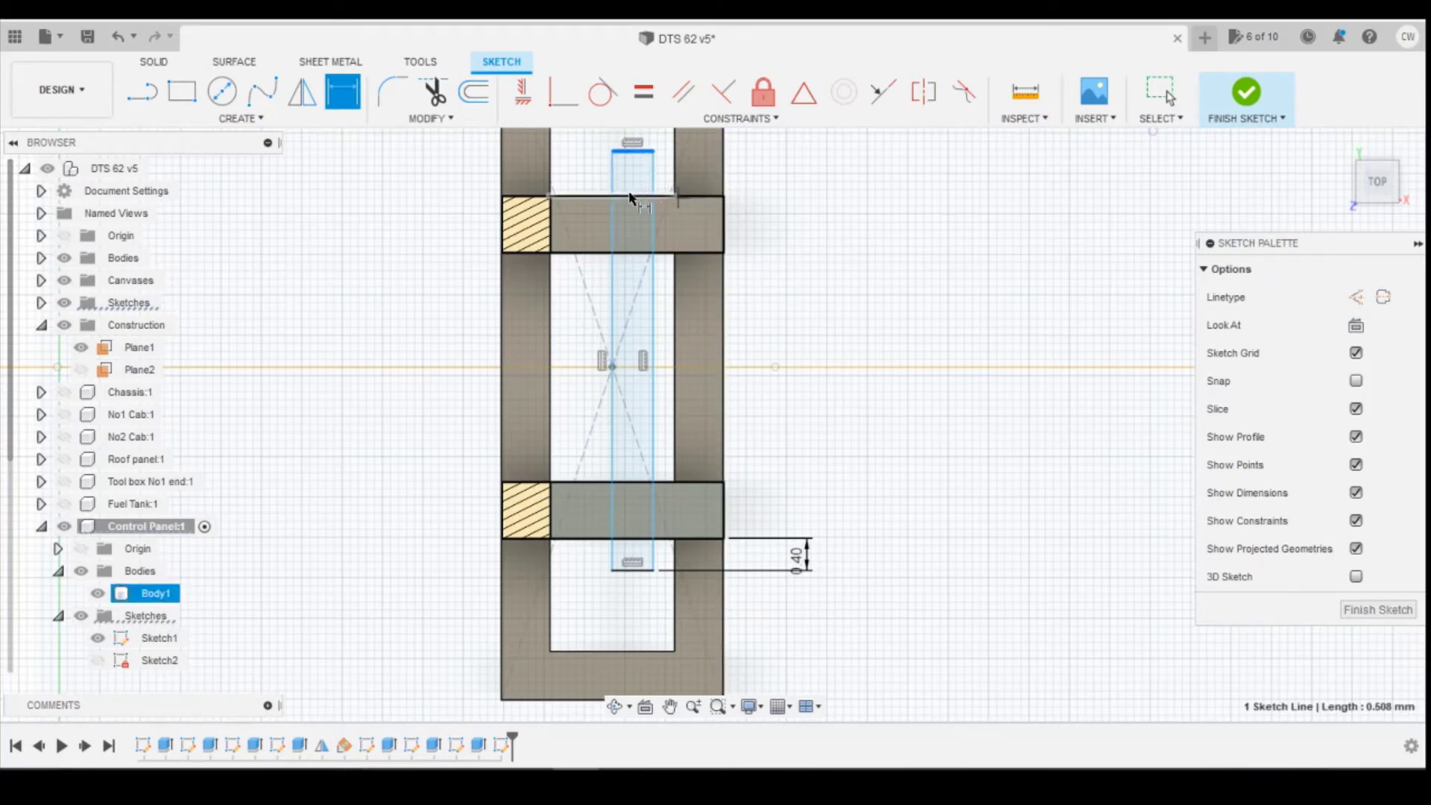
{"action": "left_click", "coordinate": [605, 196]}
{"action": "left_click", "coordinate": [889, 195]}
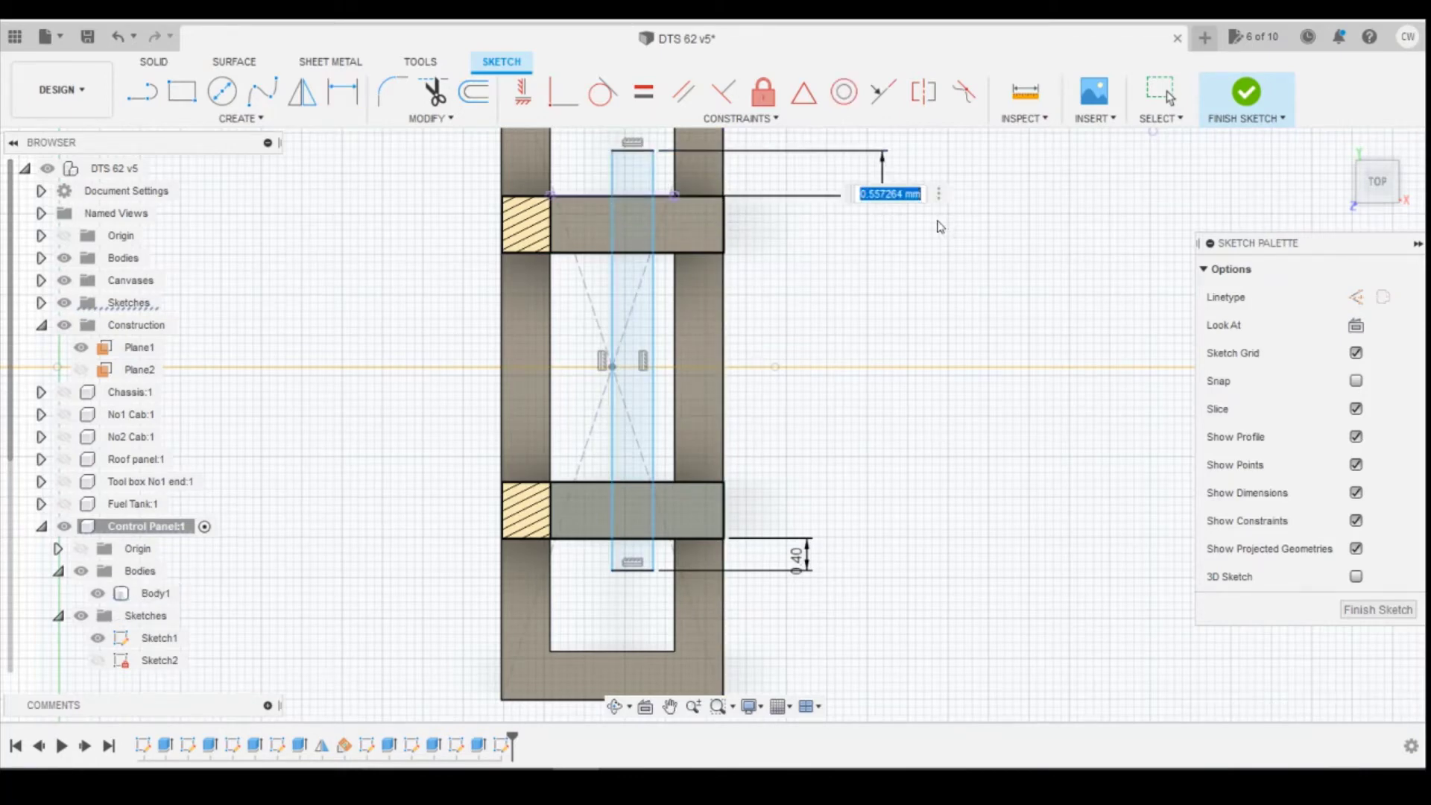
{"action": "type", "text": "0.4"}
{"action": "key", "text": "Return"}
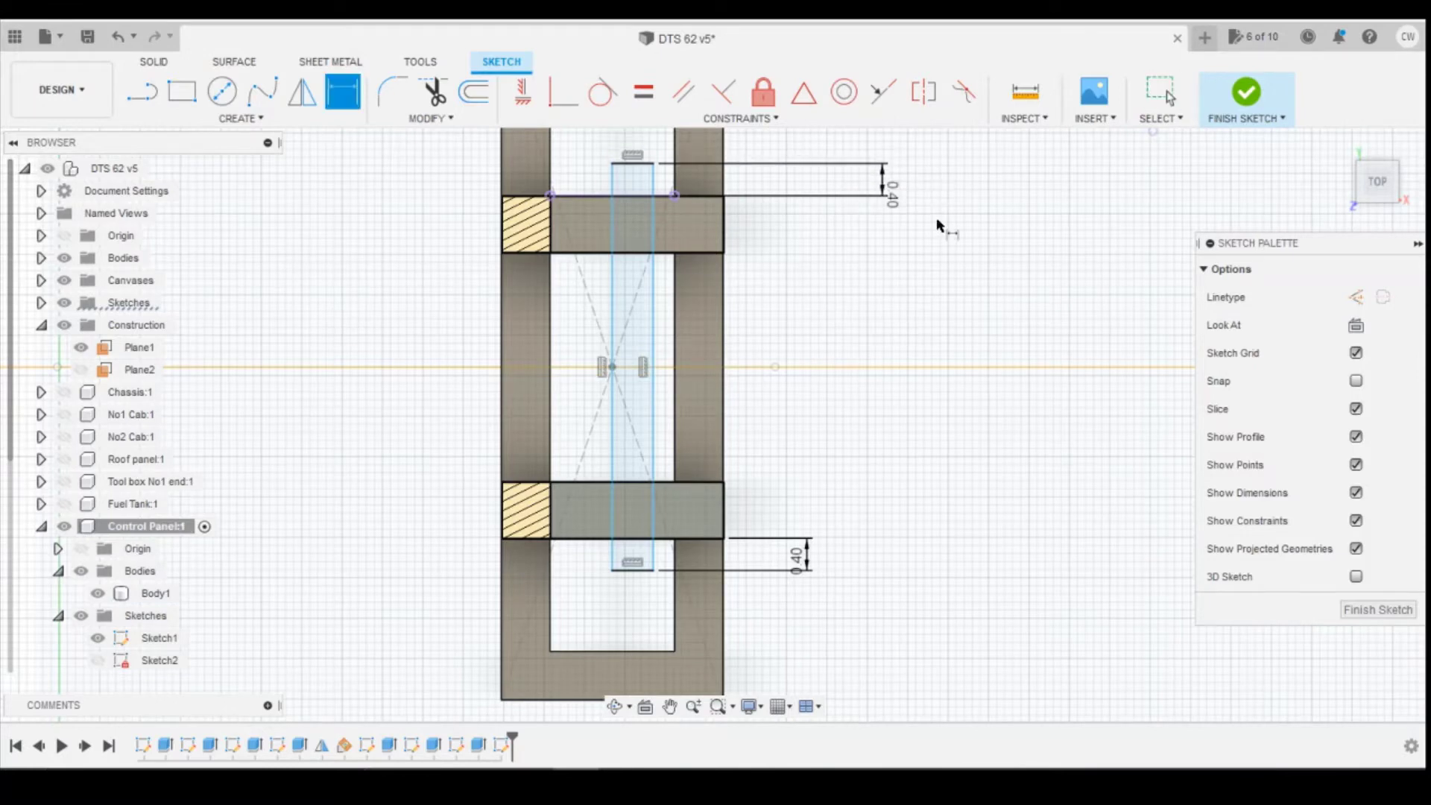
Set the rectangle's width to 0.5 mm and its offset from the short-post side's outer edge to 0.9 mm
{"action": "left_click", "coordinate": [638, 160]}
{"action": "left_click", "coordinate": [640, 144]}
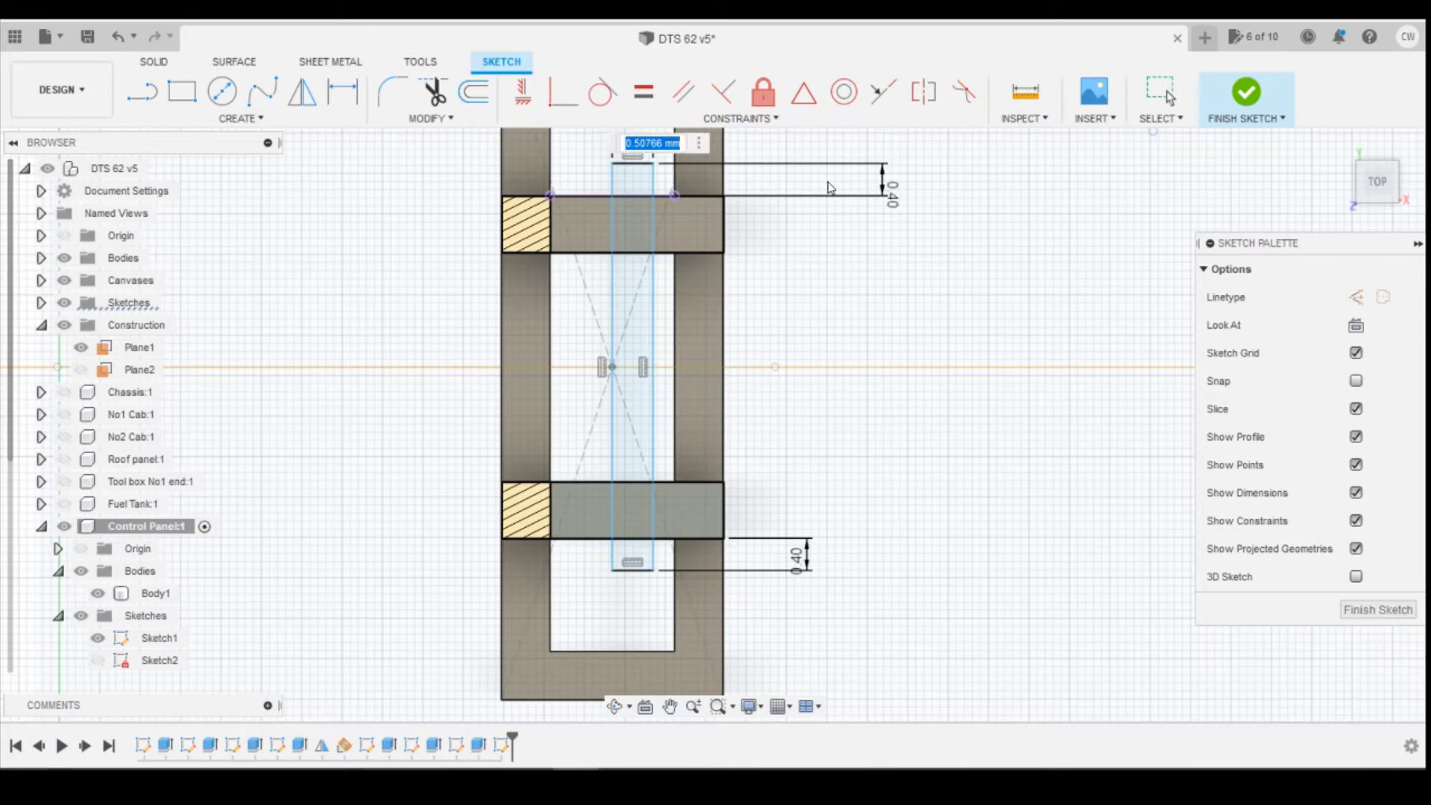
{"action": "type", "text": "0.5"}
{"action": "key", "text": "Return"}
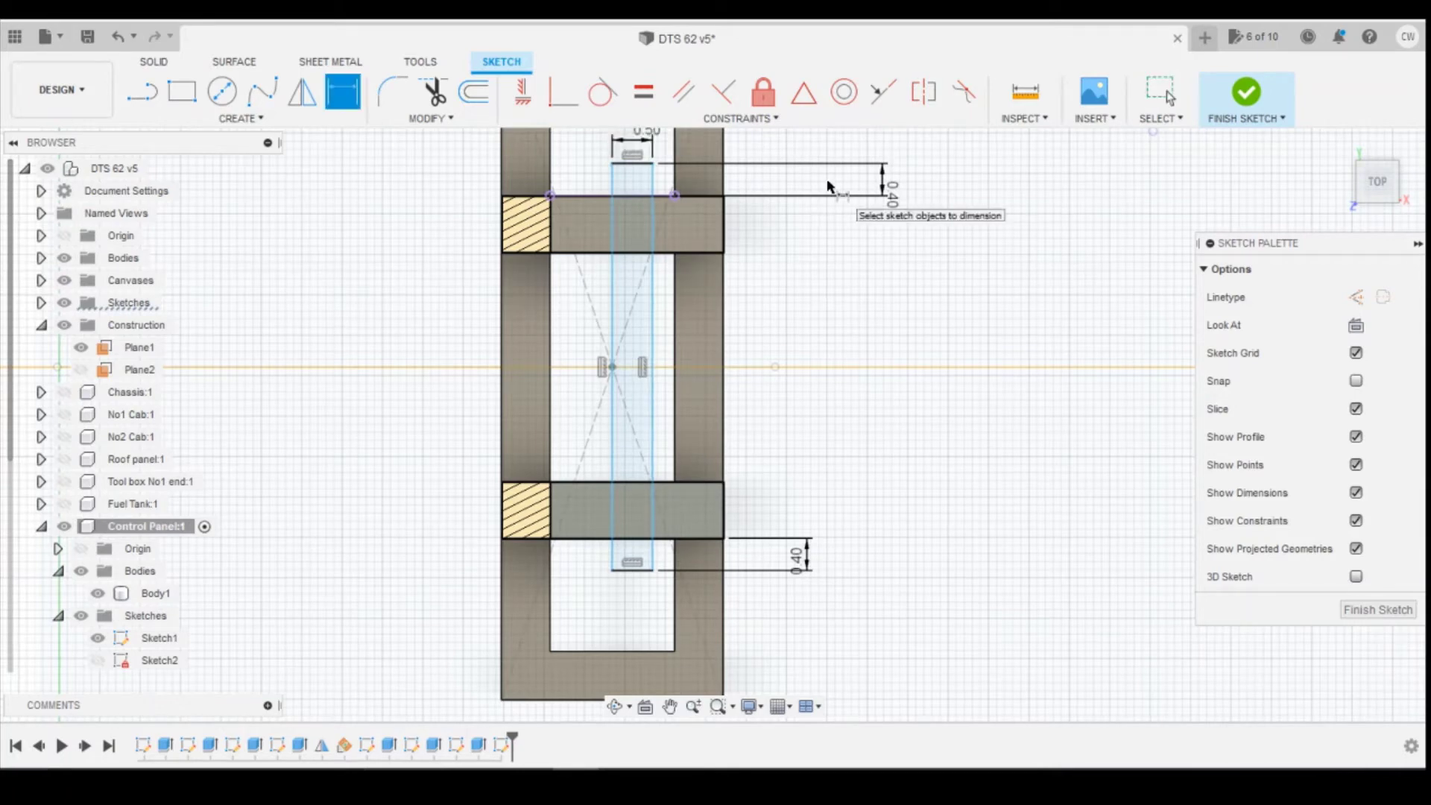
{"action": "left_click", "coordinate": [653, 214]}
{"action": "left_click", "coordinate": [723, 220]}
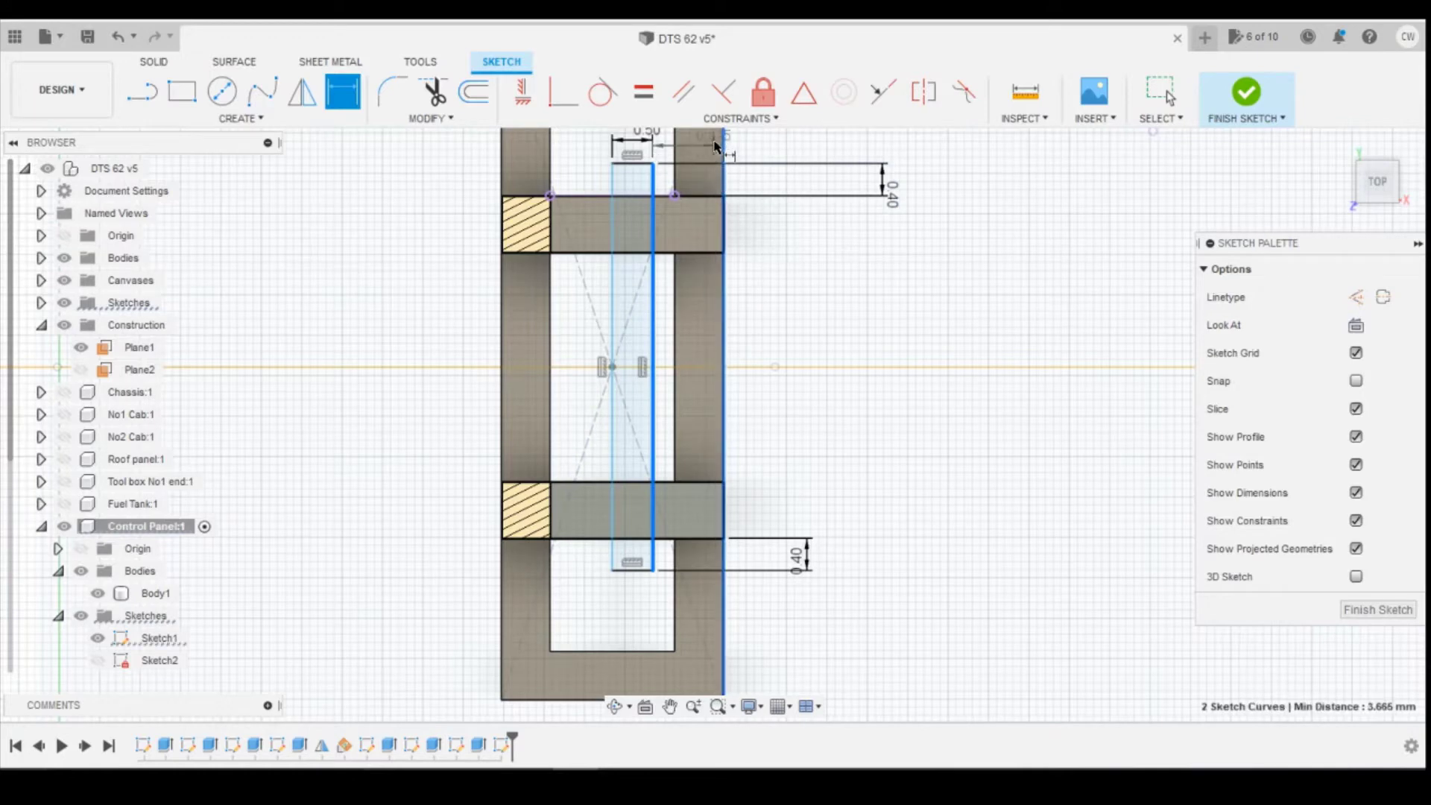
{"action": "left_click", "coordinate": [713, 152]}
{"action": "type", "text": "0."}
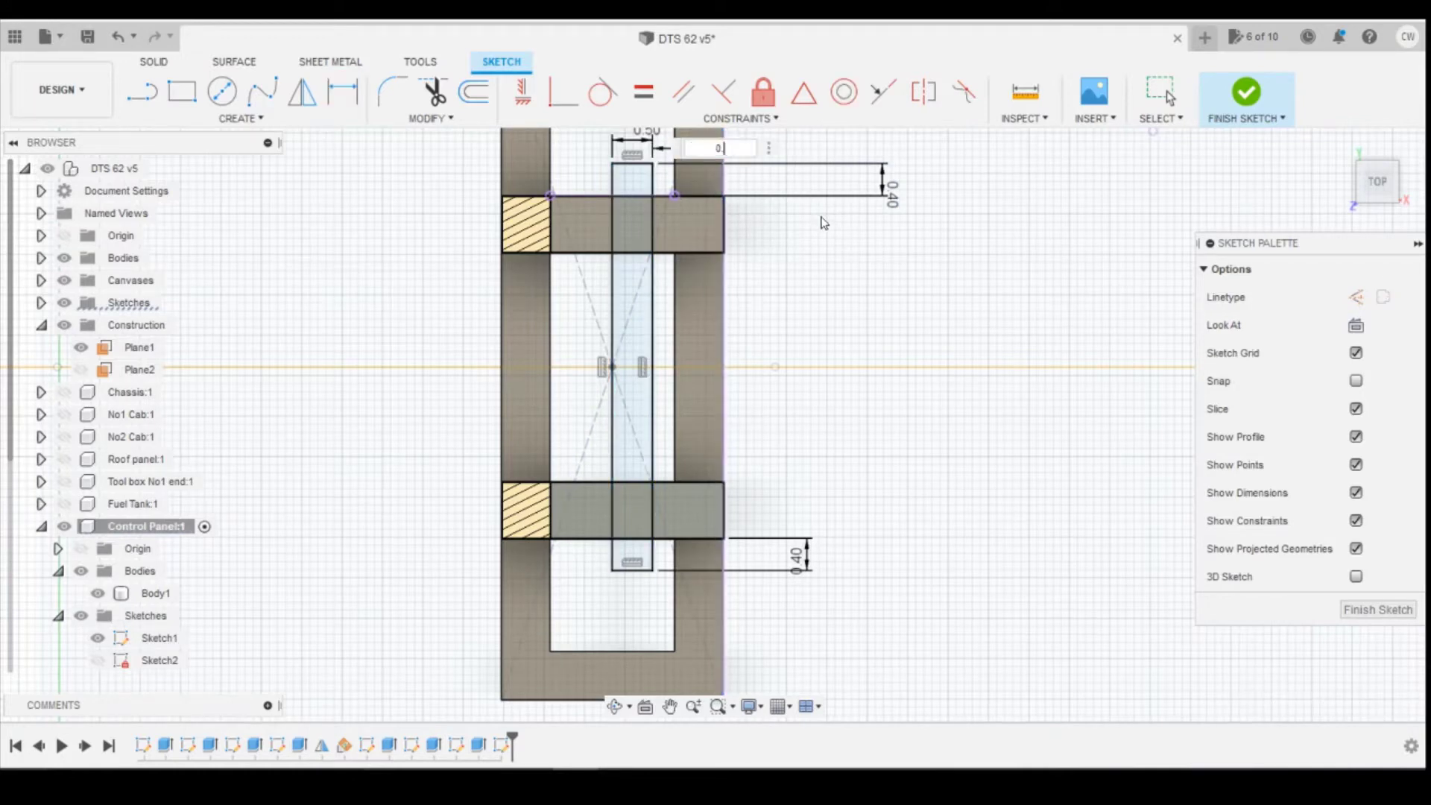
{"action": "type", "text": "9"}
{"action": "key", "text": "Return"}
{"action": "key", "text": "Escape"}
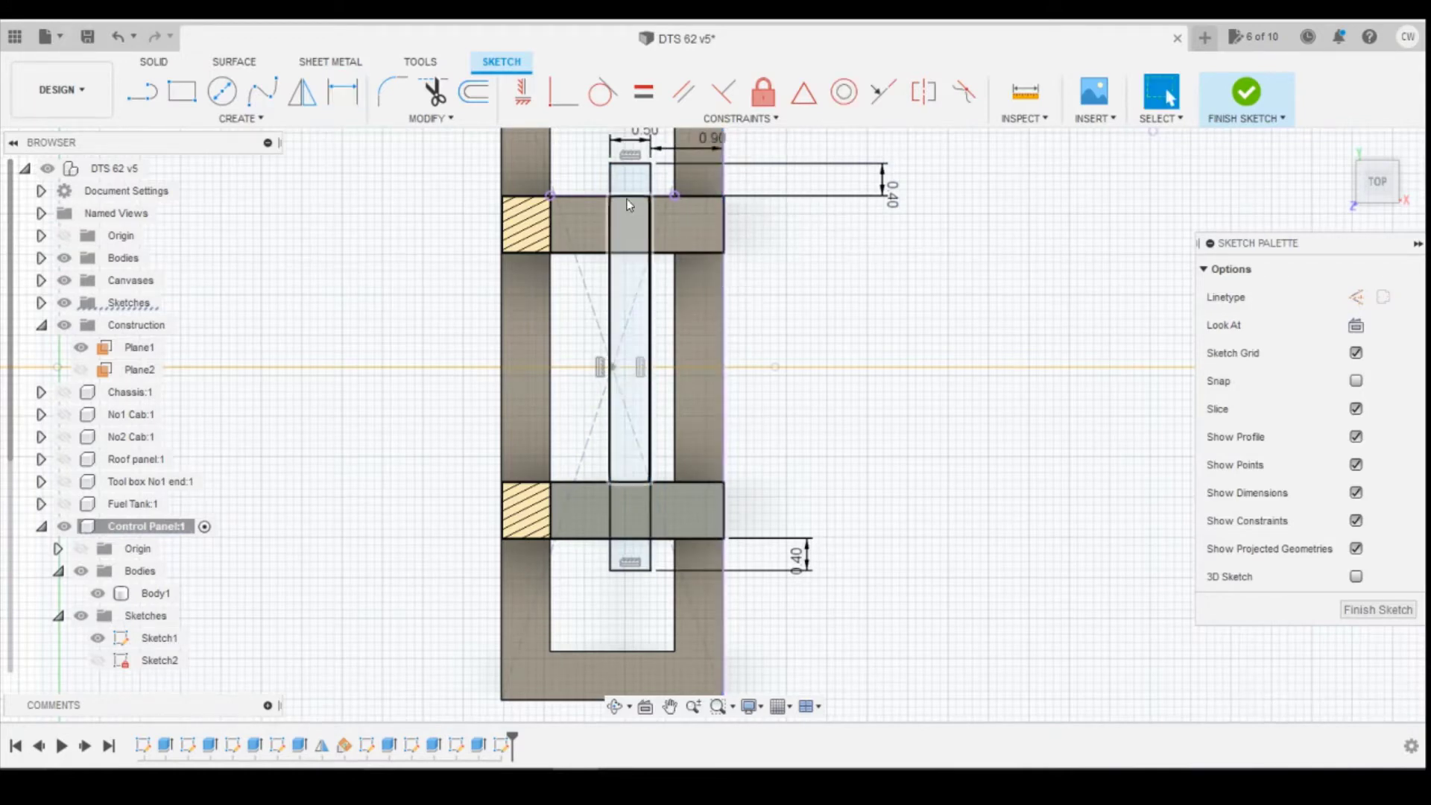
Extrude all four profiles of the long rectangle 0.5 mm upward as a Join to form a bar across the crossbars
{"action": "left_click", "coordinate": [632, 196]}
{"action": "left_click", "coordinate": [625, 279], "text": "ctrl"}
{"action": "left_click", "coordinate": [628, 509], "text": "ctrl"}
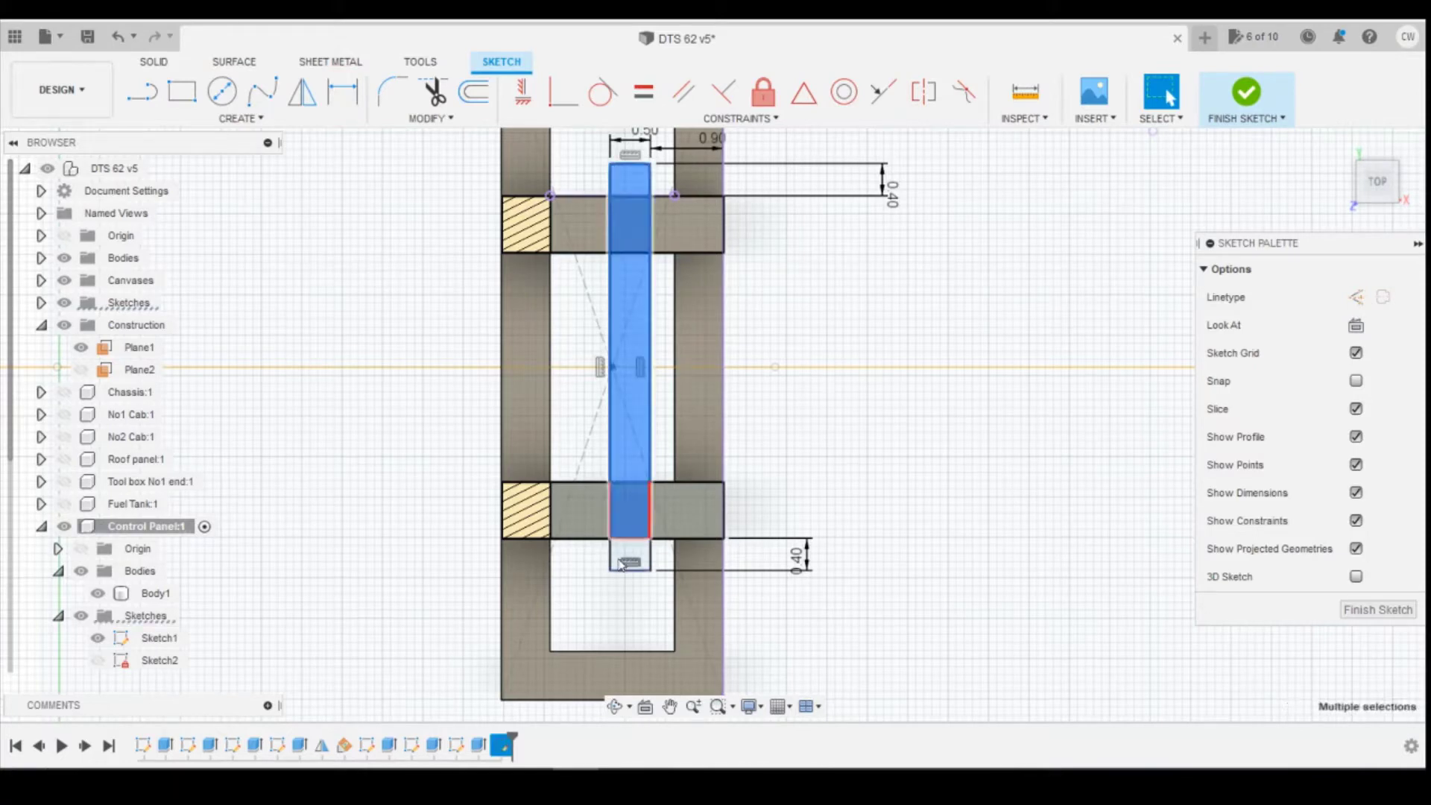
{"action": "left_click", "coordinate": [619, 559], "text": "ctrl"}
{"action": "right_click", "coordinate": [620, 557]}
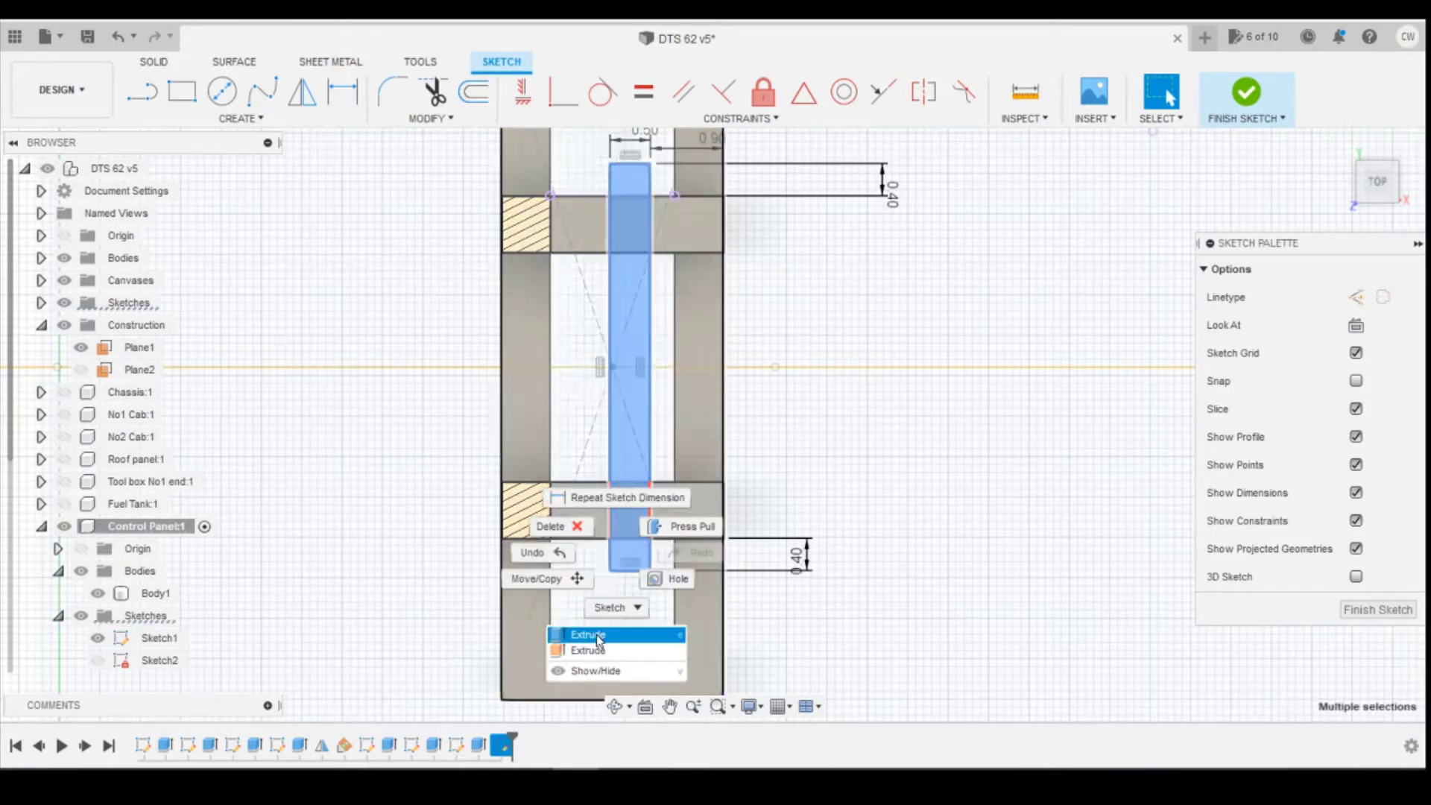
{"action": "left_click", "coordinate": [596, 632]}
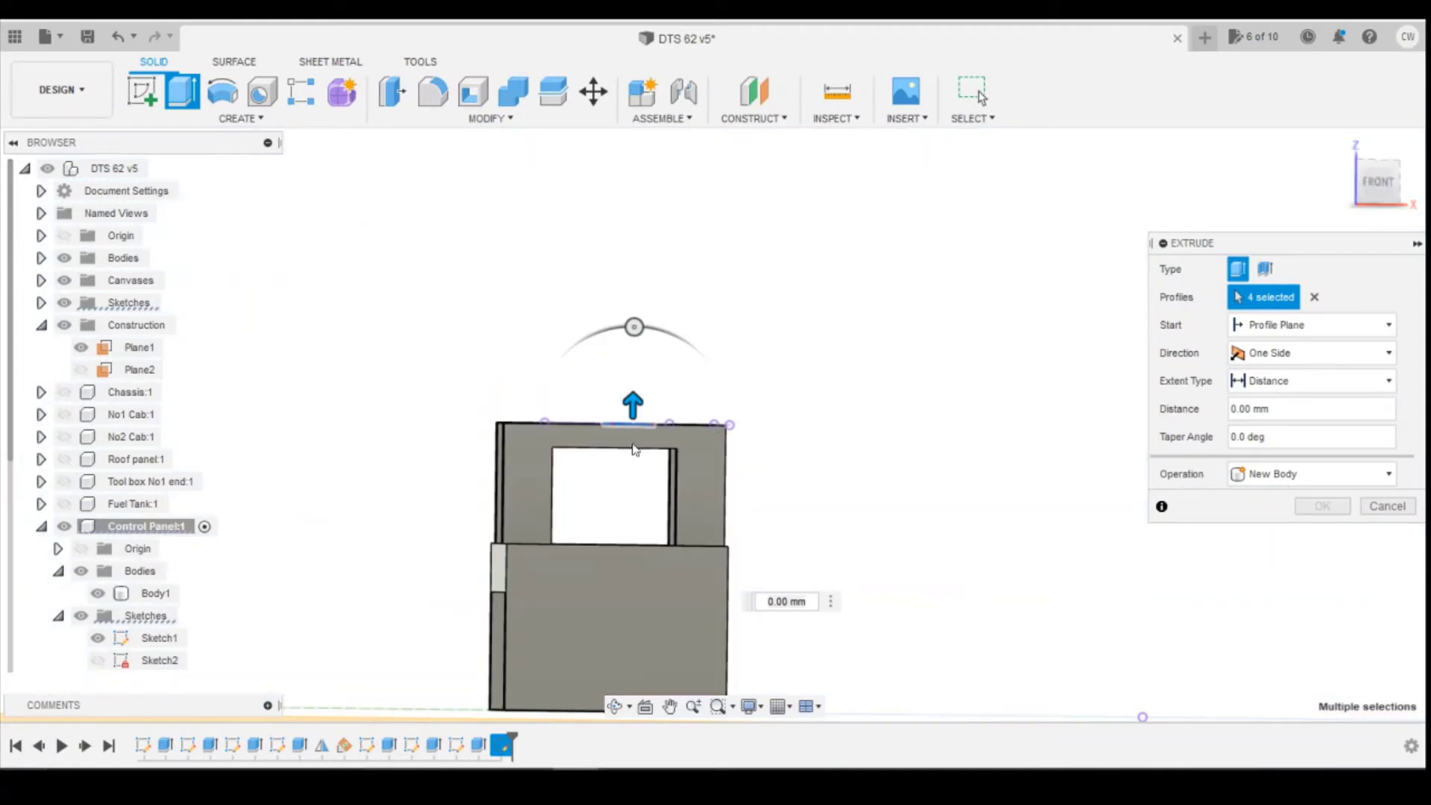
{"action": "left_click_drag", "start_coordinate": [633, 402], "coordinate": [634, 382]}
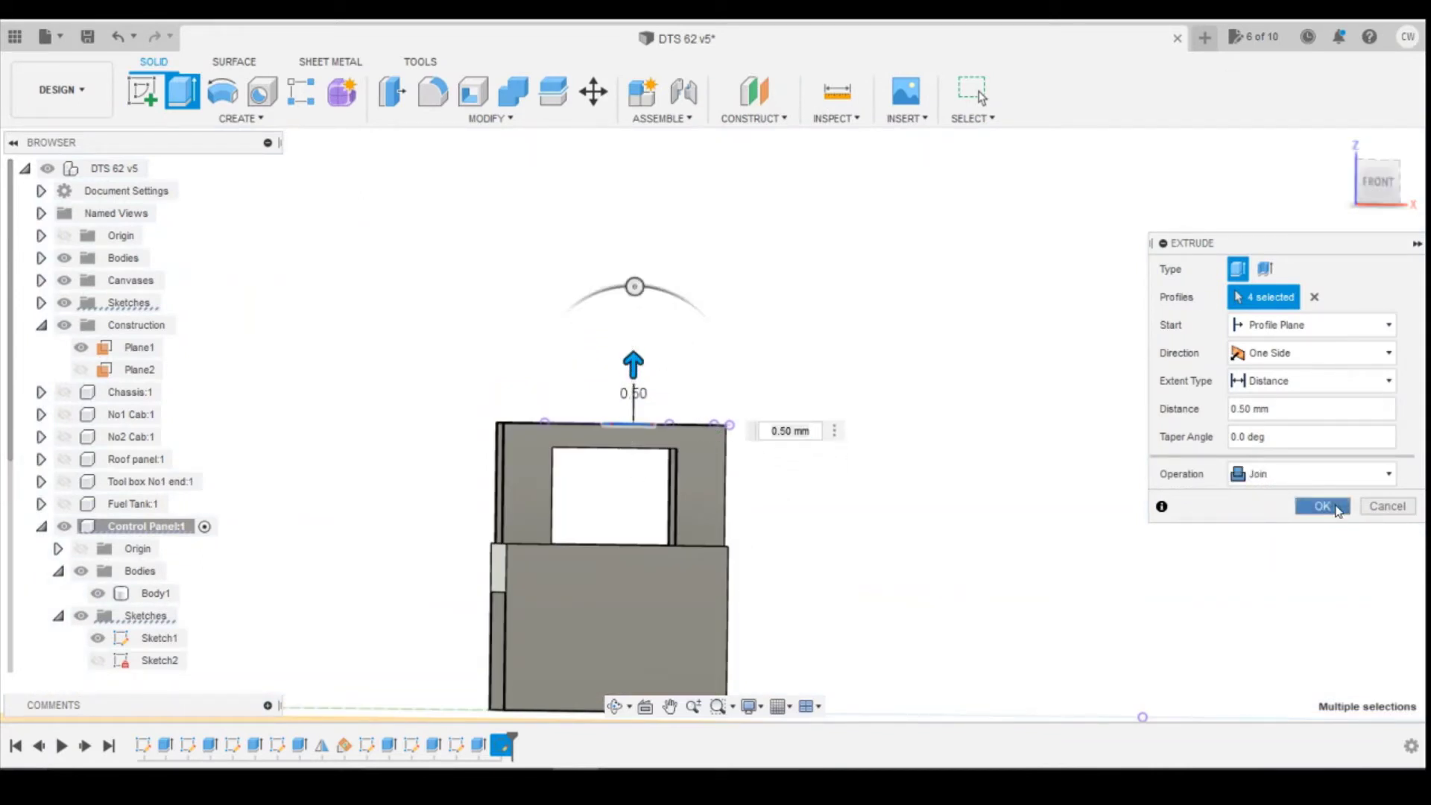
{"action": "left_click", "coordinate": [1323, 507]}
Examine the control panel's shape and placement on the full vehicle model from the front, back and left sides
{"action": "middle_click_drag", "start_coordinate": [969, 372], "coordinate": [820, 294], "text": "shift"}
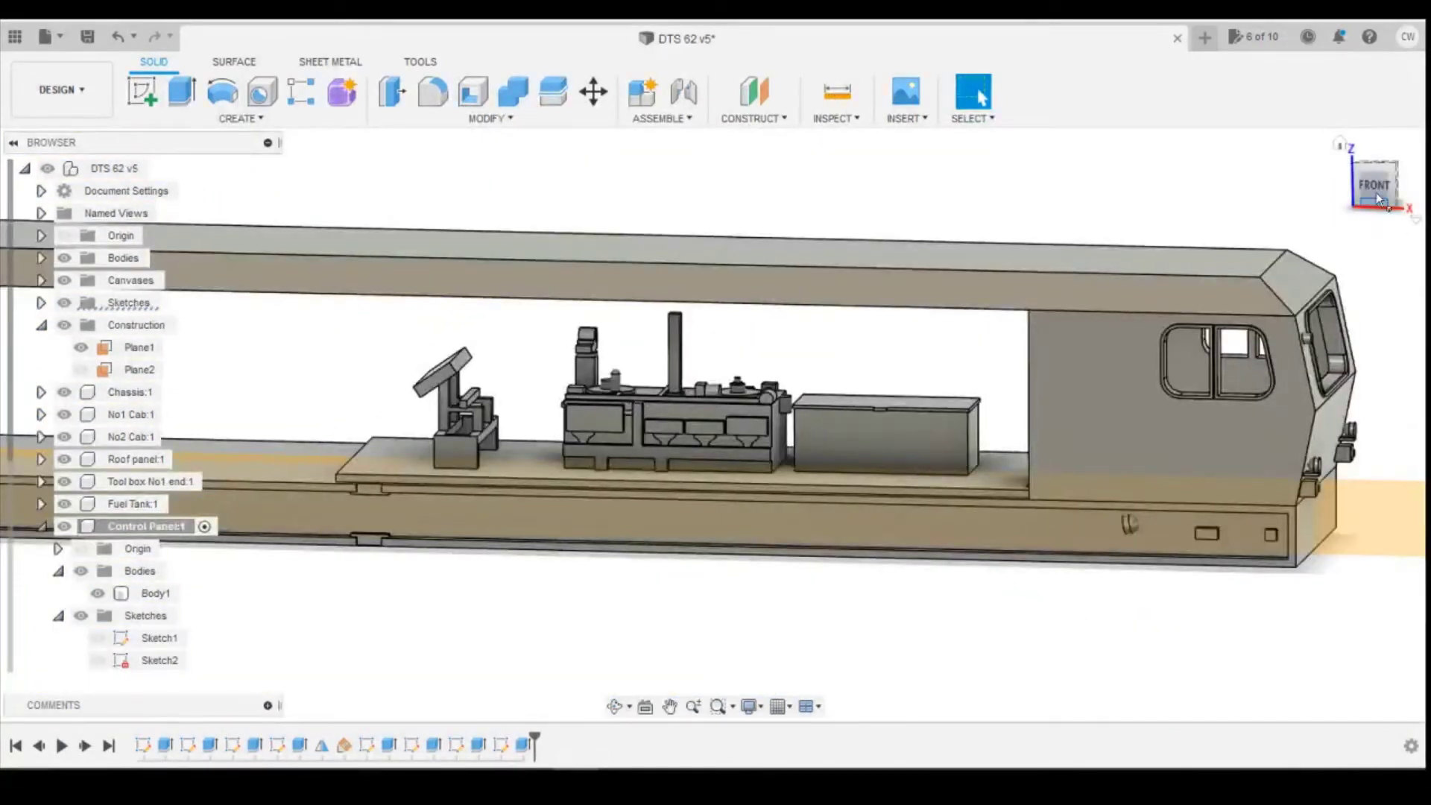
{"action": "left_click", "coordinate": [1376, 192]}
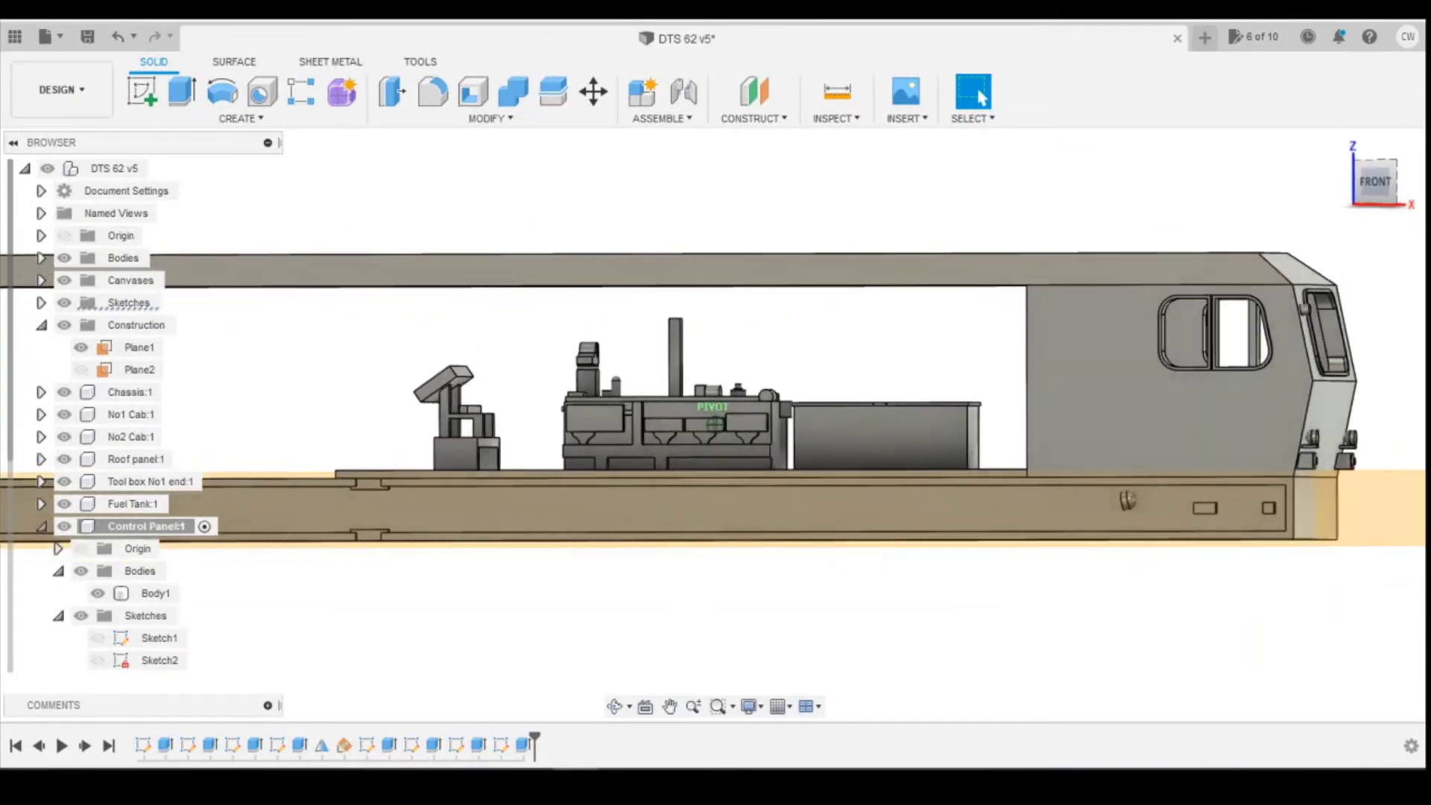
{"action": "middle_click_drag", "start_coordinate": [716, 432], "coordinate": [820, 358], "text": "shift"}
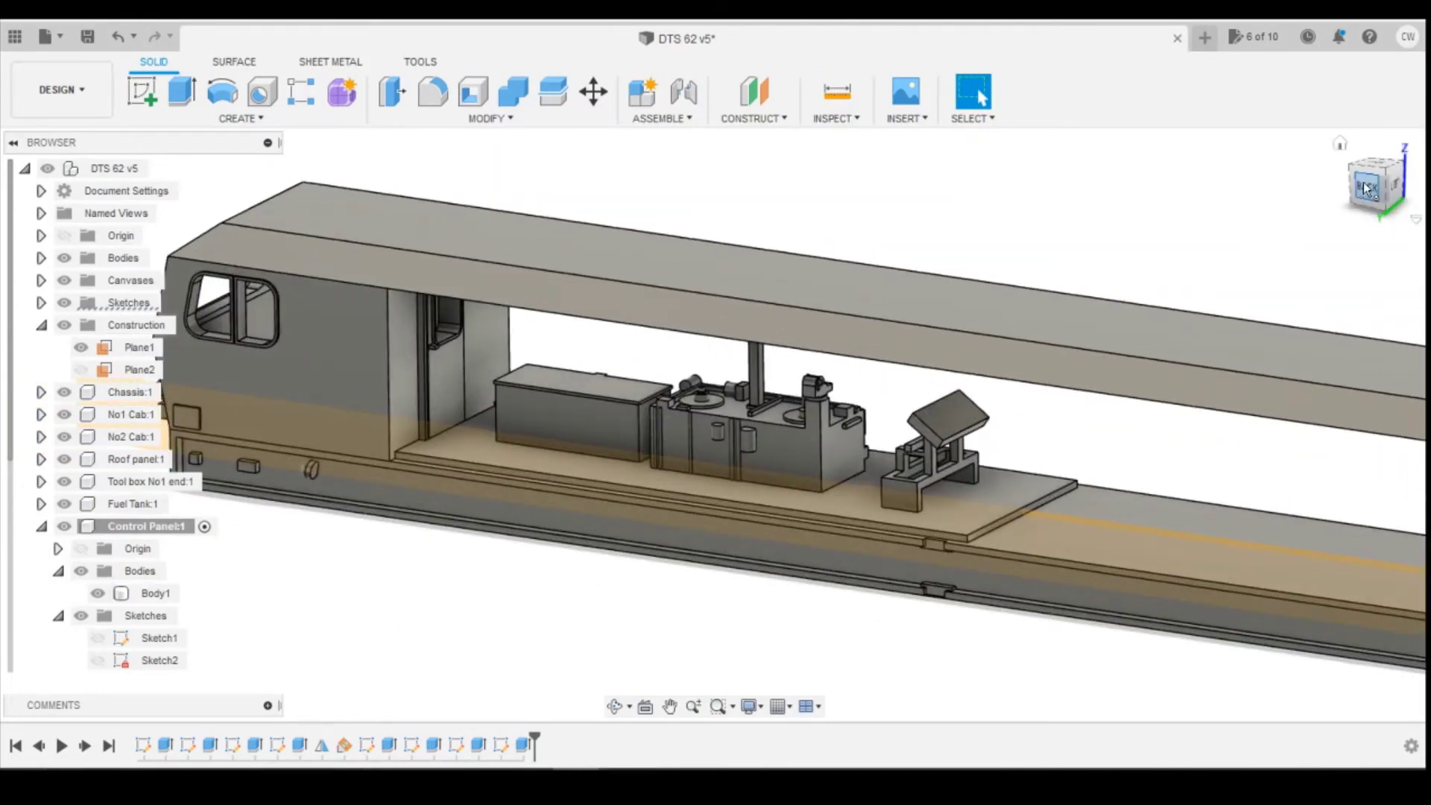
{"action": "left_click", "coordinate": [1391, 167]}
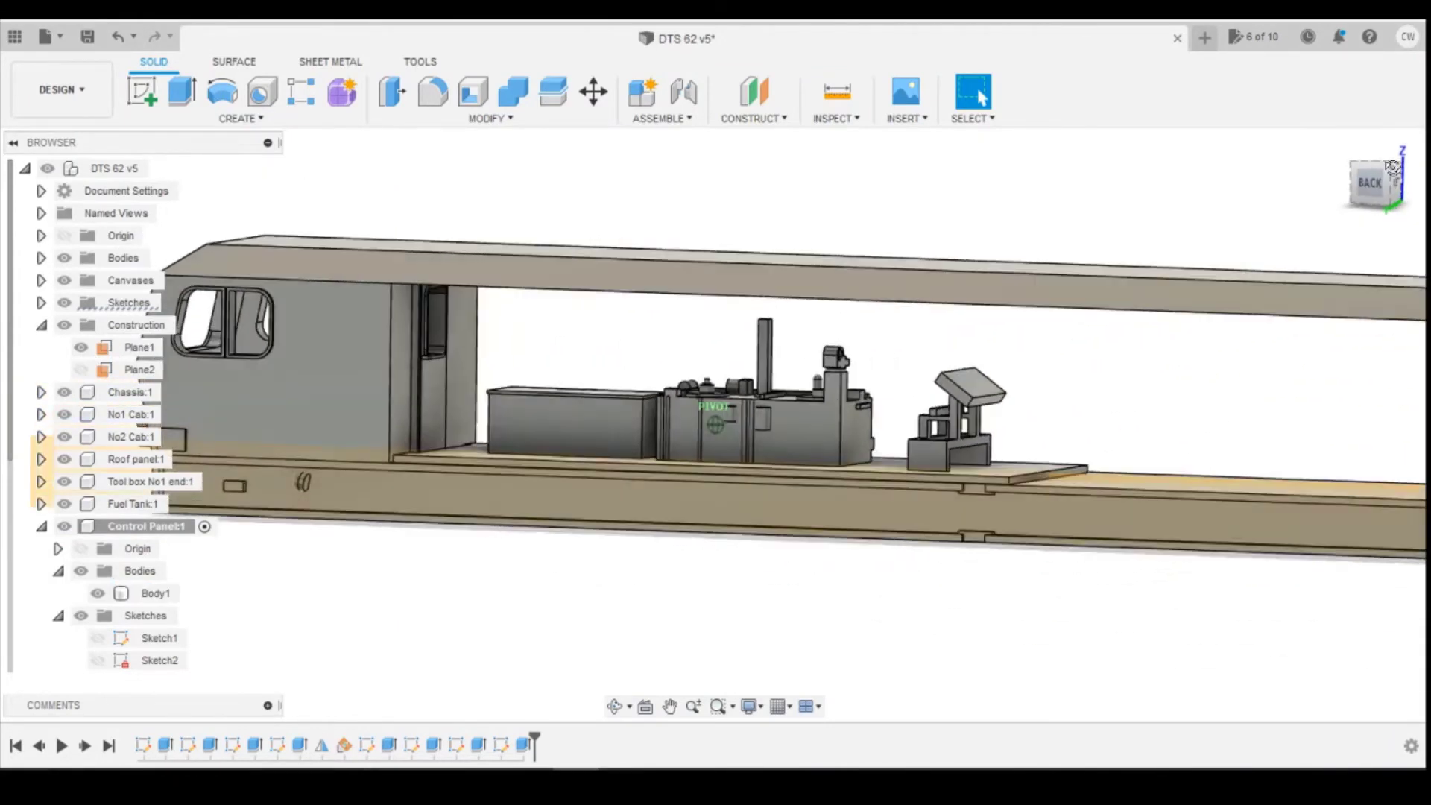
{"action": "mouse_move", "coordinate": [1391, 167]}
{"action": "left_mouse_down"}
{"action": "mouse_move", "coordinate": [1358, 188]}
{"action": "mouse_move", "coordinate": [1382, 179]}
{"action": "left_mouse_up"}
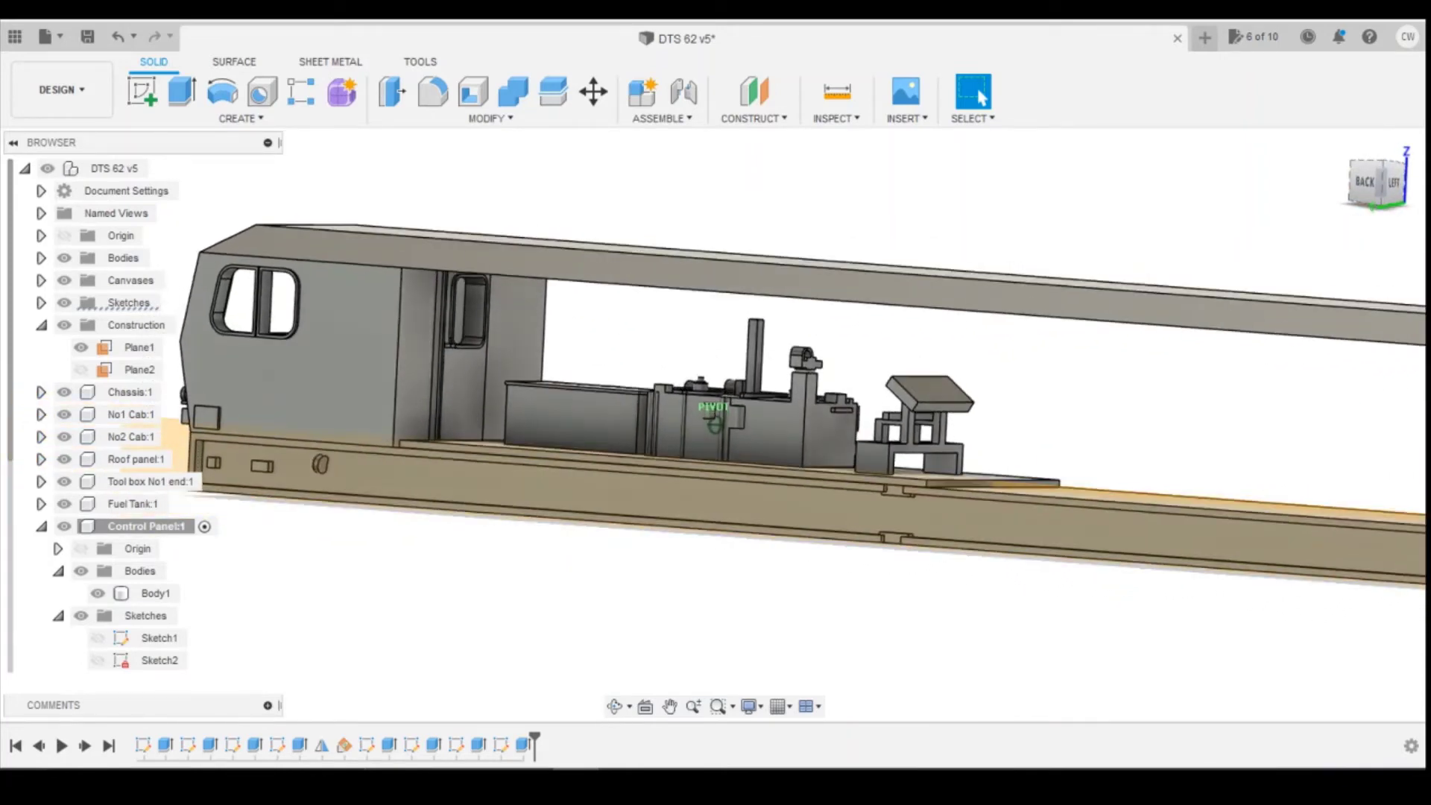
{"action": "middle_click_drag", "start_coordinate": [961, 515], "coordinate": [978, 528], "text": "shift"}
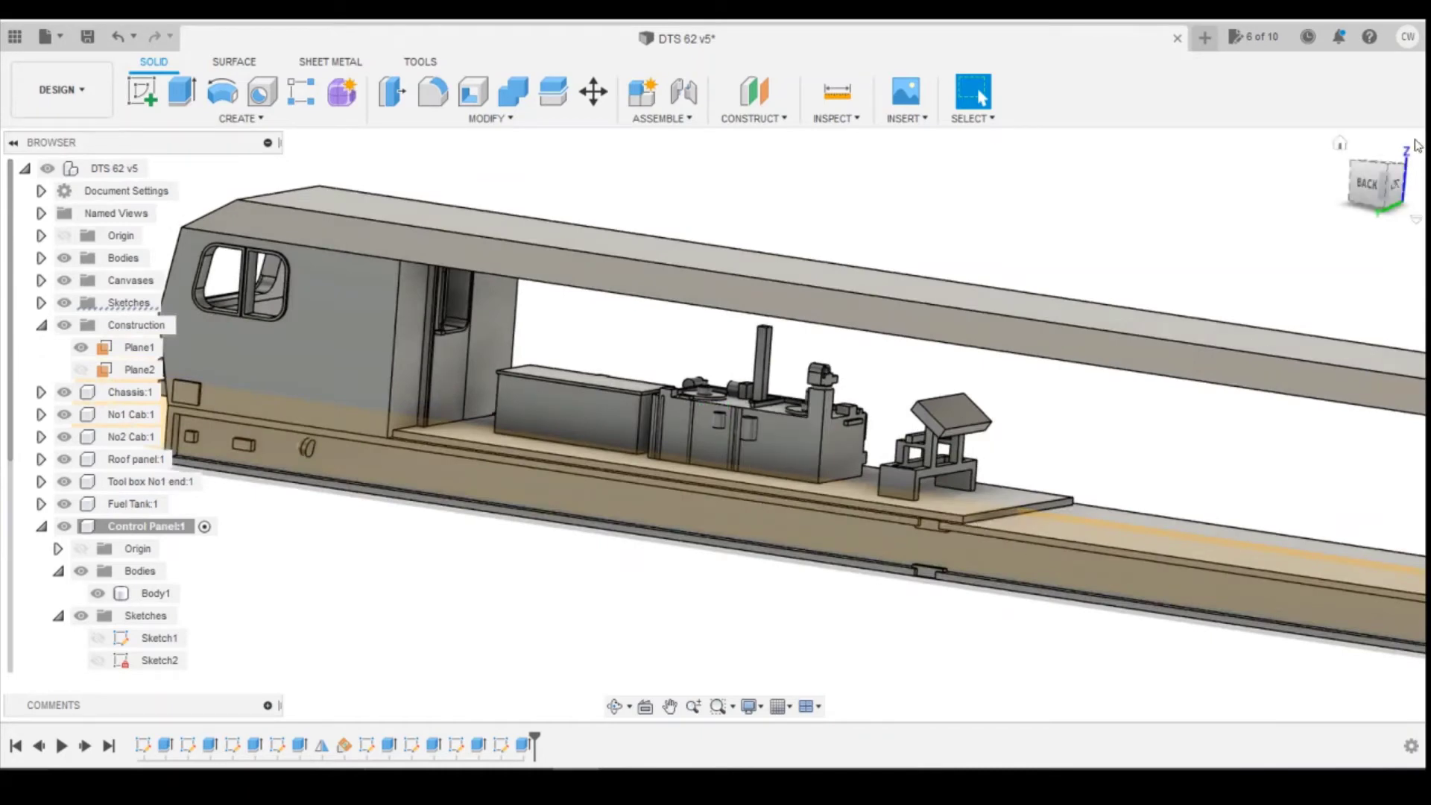
{"action": "left_click", "coordinate": [1402, 186]}
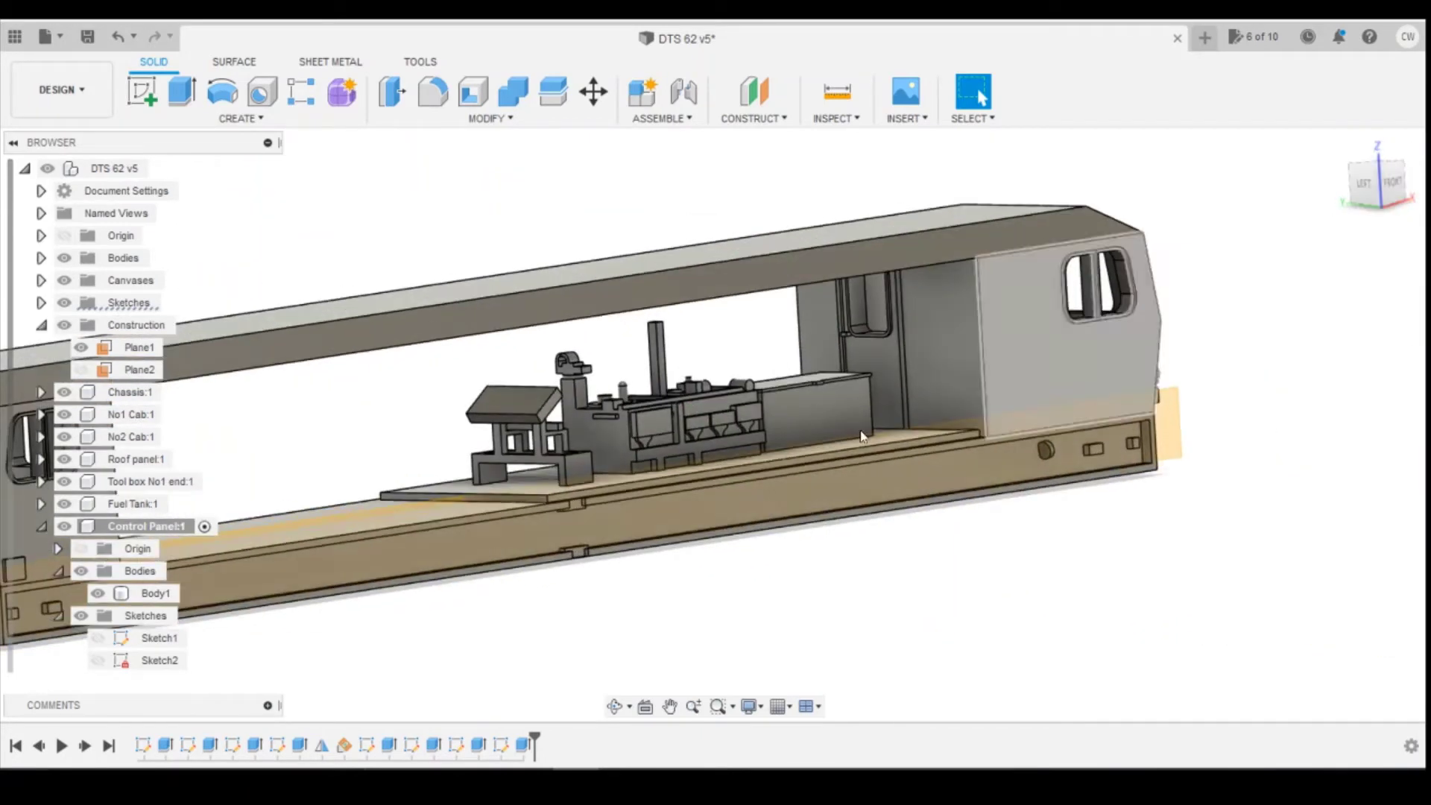
{"action": "scroll", "coordinate": [485, 470], "scroll_direction": "up", "scroll_amount": 5}
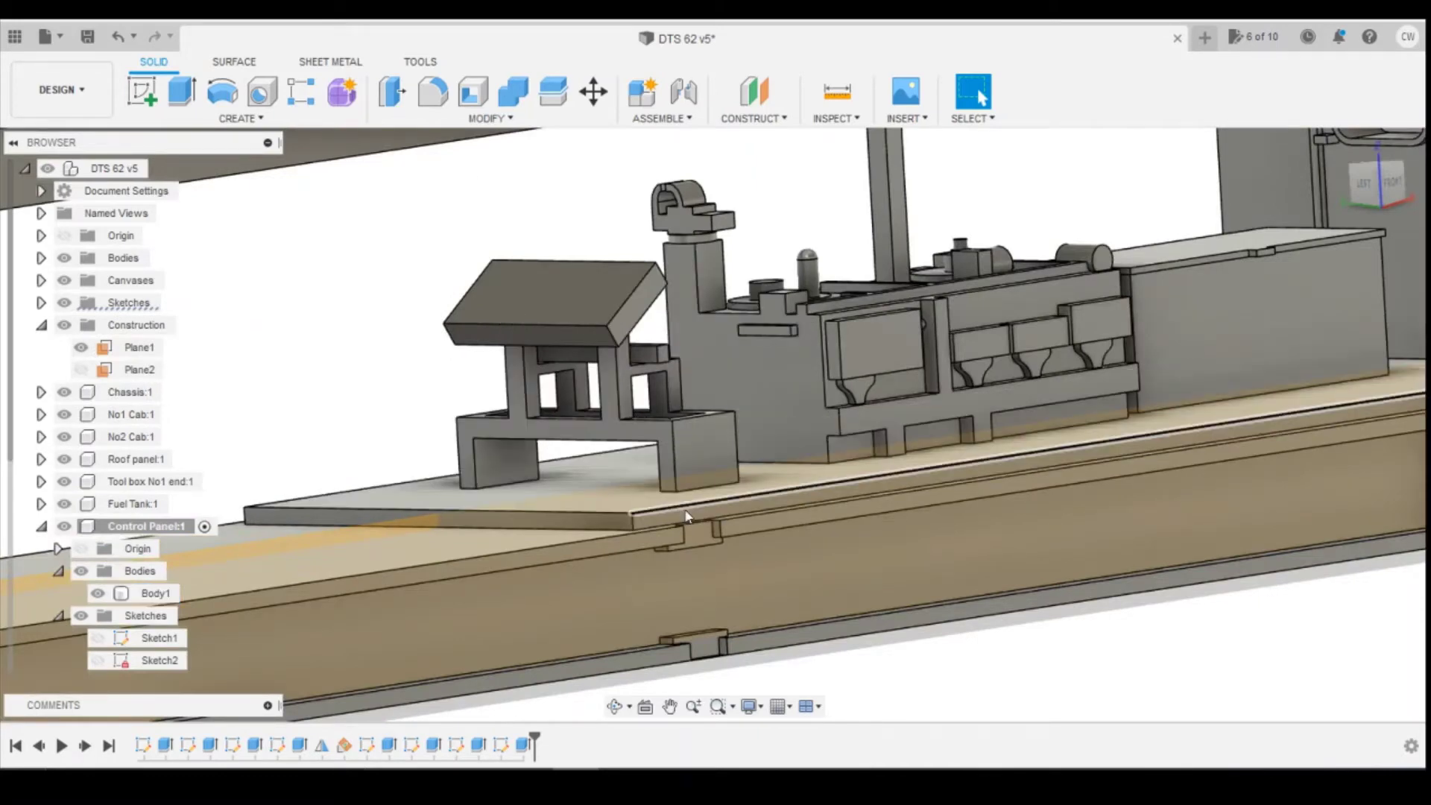
Check the reference photos of the control panel, then start a sketch on the top face of its base frame
{"action": "key", "text": "alt+Tab"}
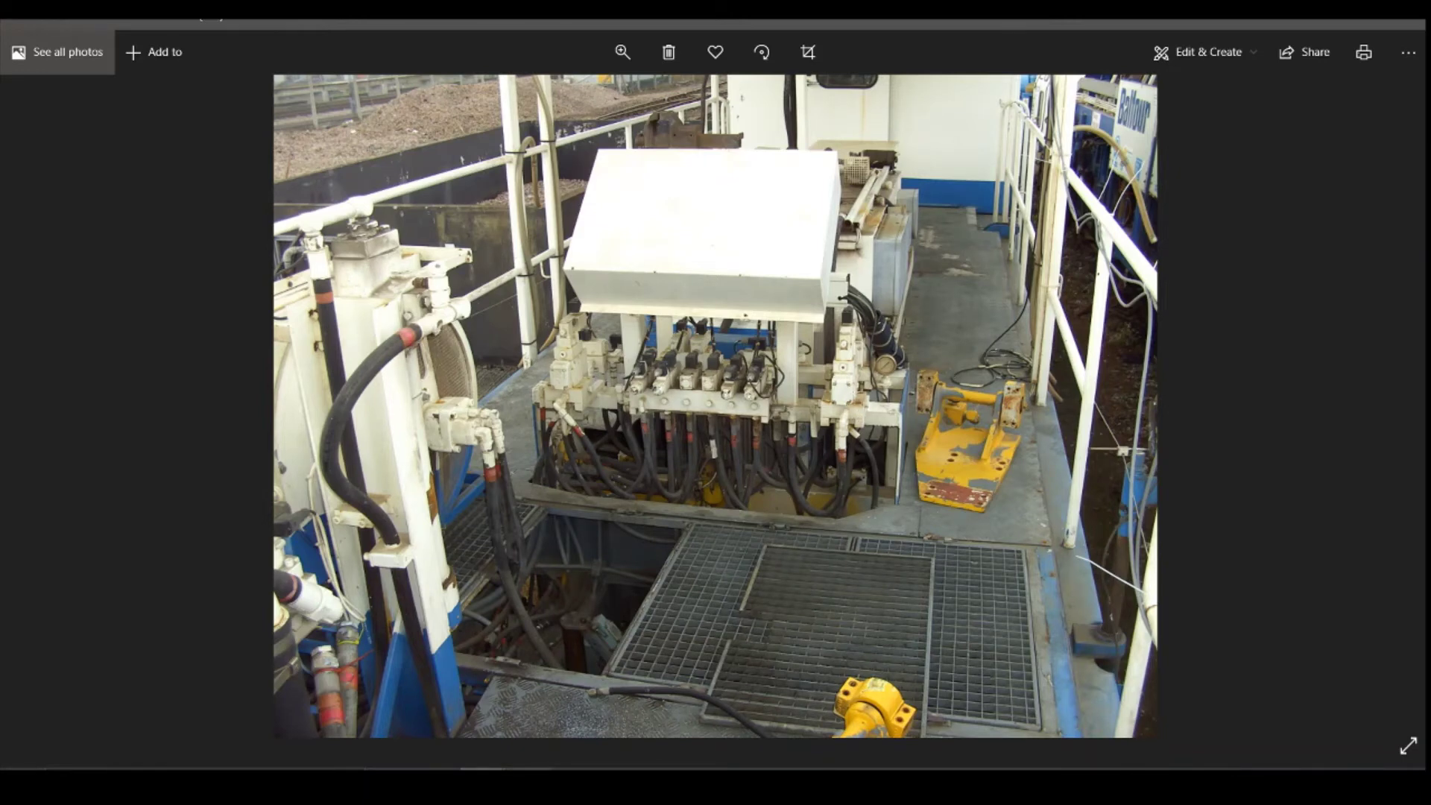
{"action": "mouse_move", "coordinate": [1022, 729]}
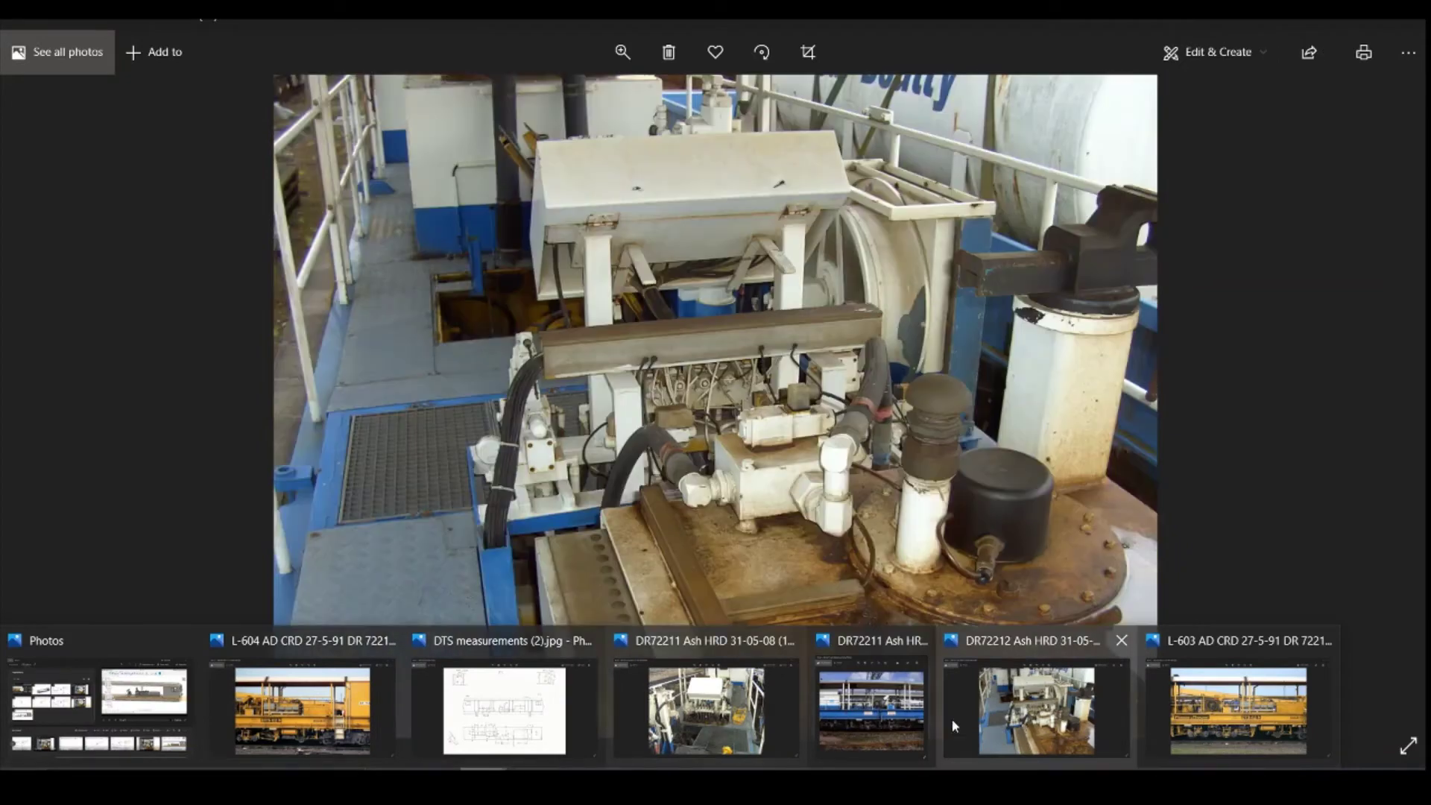
{"action": "mouse_move", "coordinate": [867, 724]}
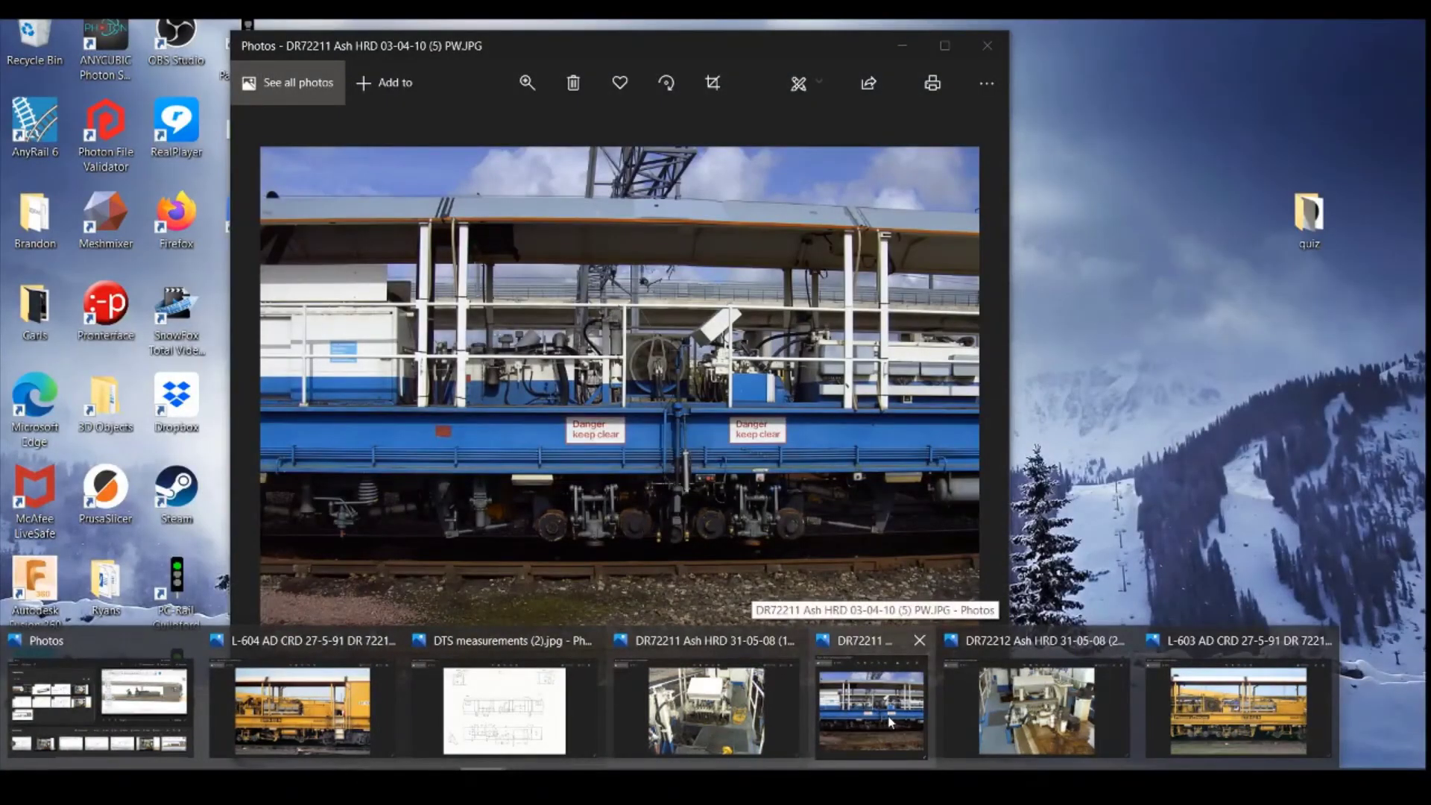
{"action": "mouse_move", "coordinate": [1160, 717]}
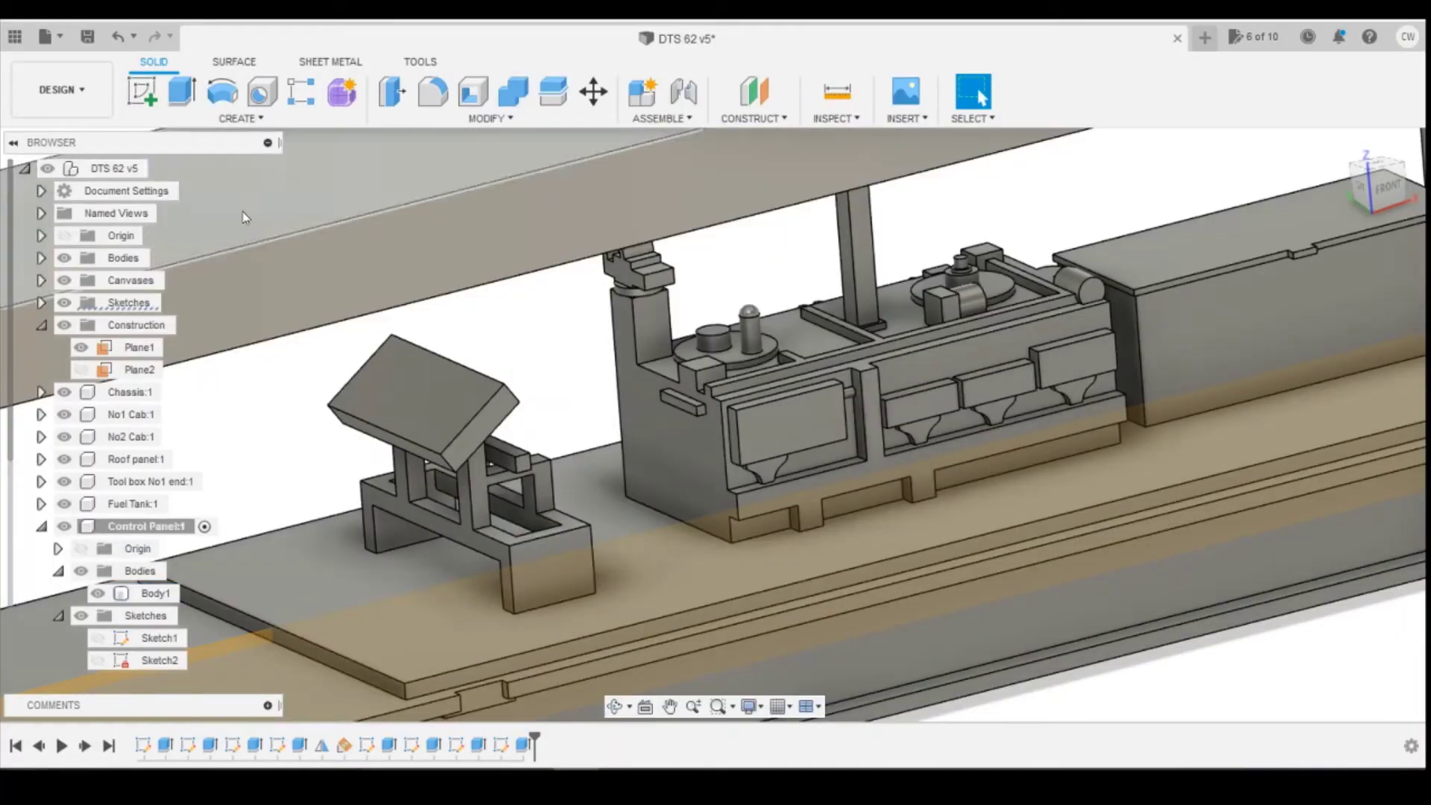
{"action": "left_click", "coordinate": [141, 91]}
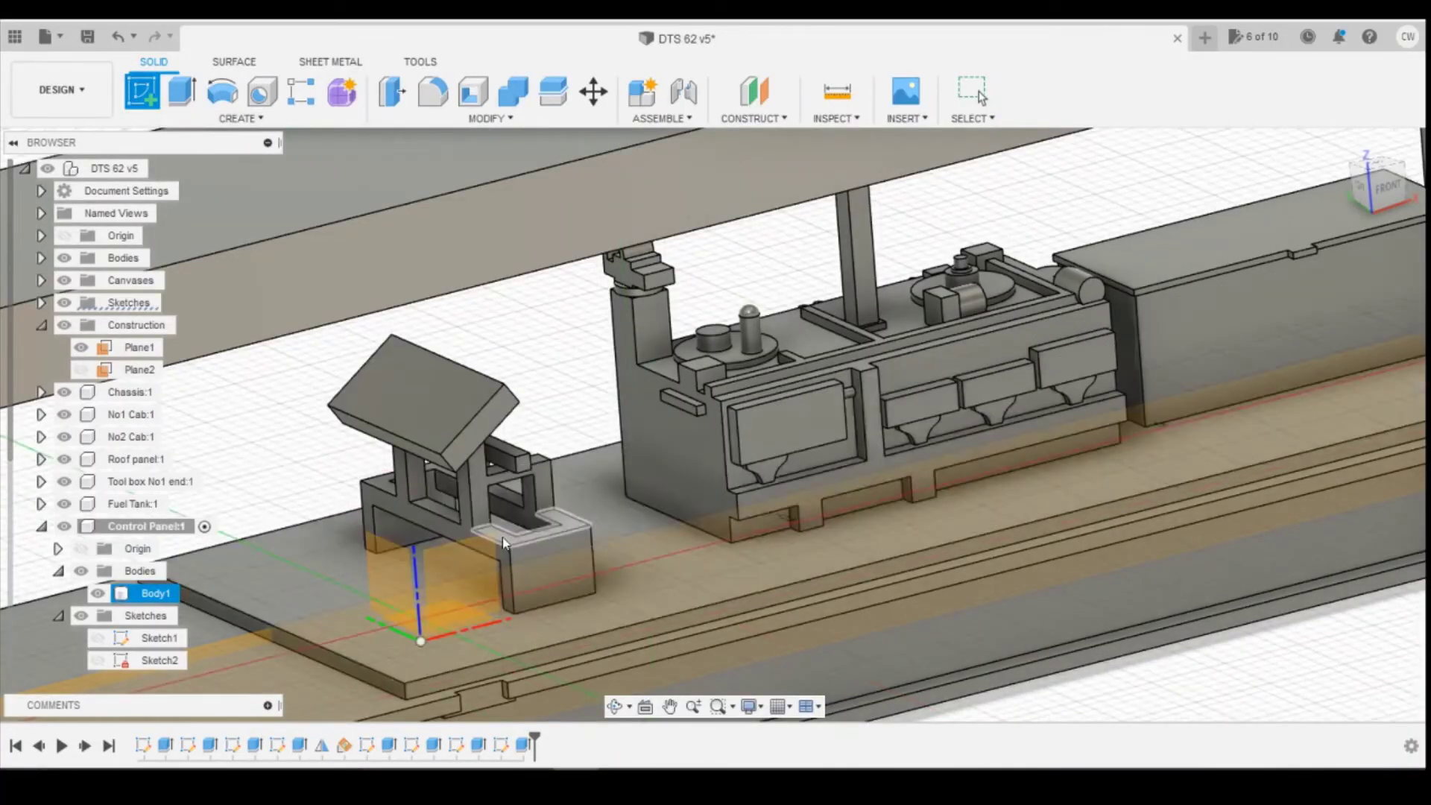
{"action": "left_click", "coordinate": [502, 538]}
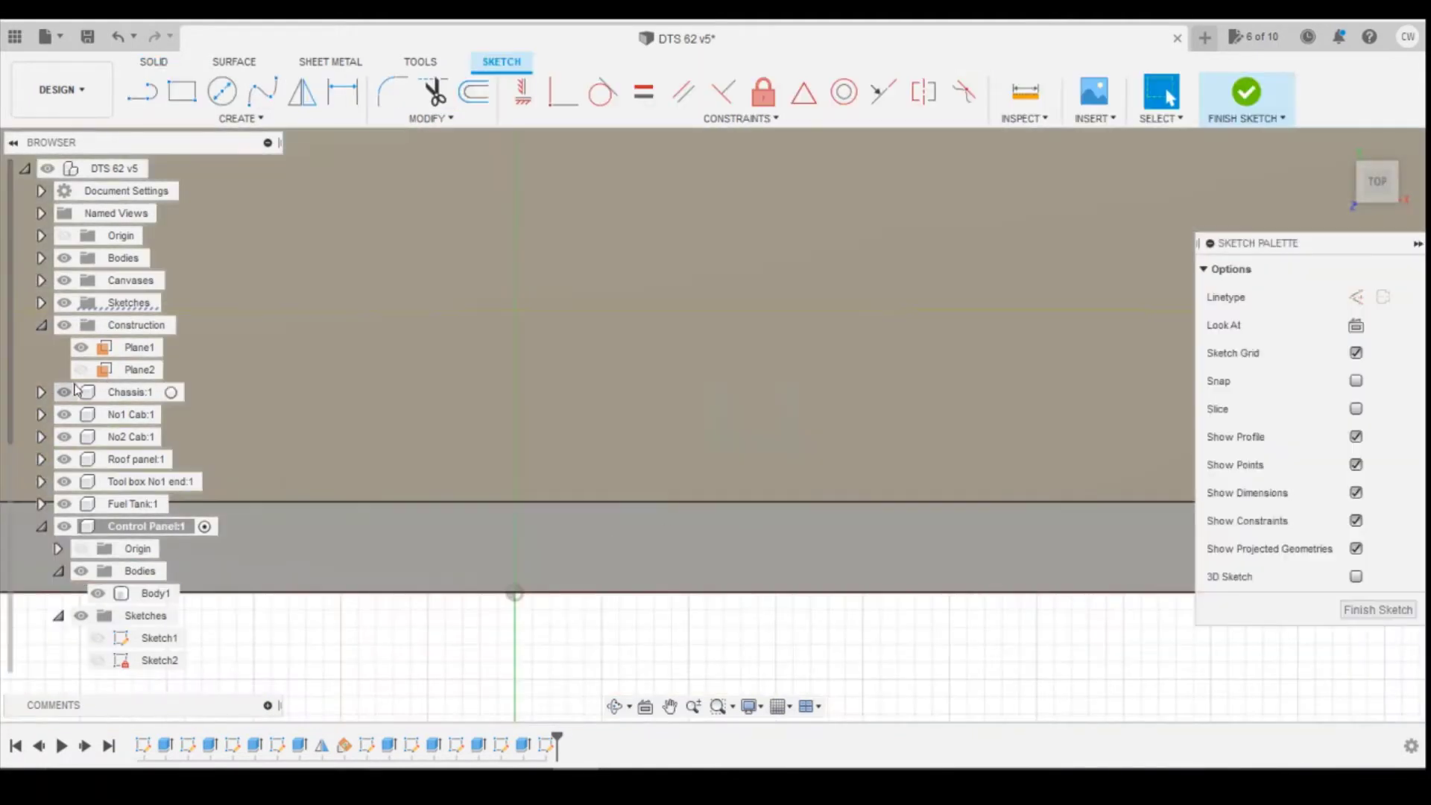
Hide the chassis, both cabs, roof panel, tool box and fuel tank so that only the control panel shows
{"action": "left_click", "coordinate": [64, 392]}
{"action": "left_click", "coordinate": [65, 415]}
{"action": "left_click", "coordinate": [64, 437]}
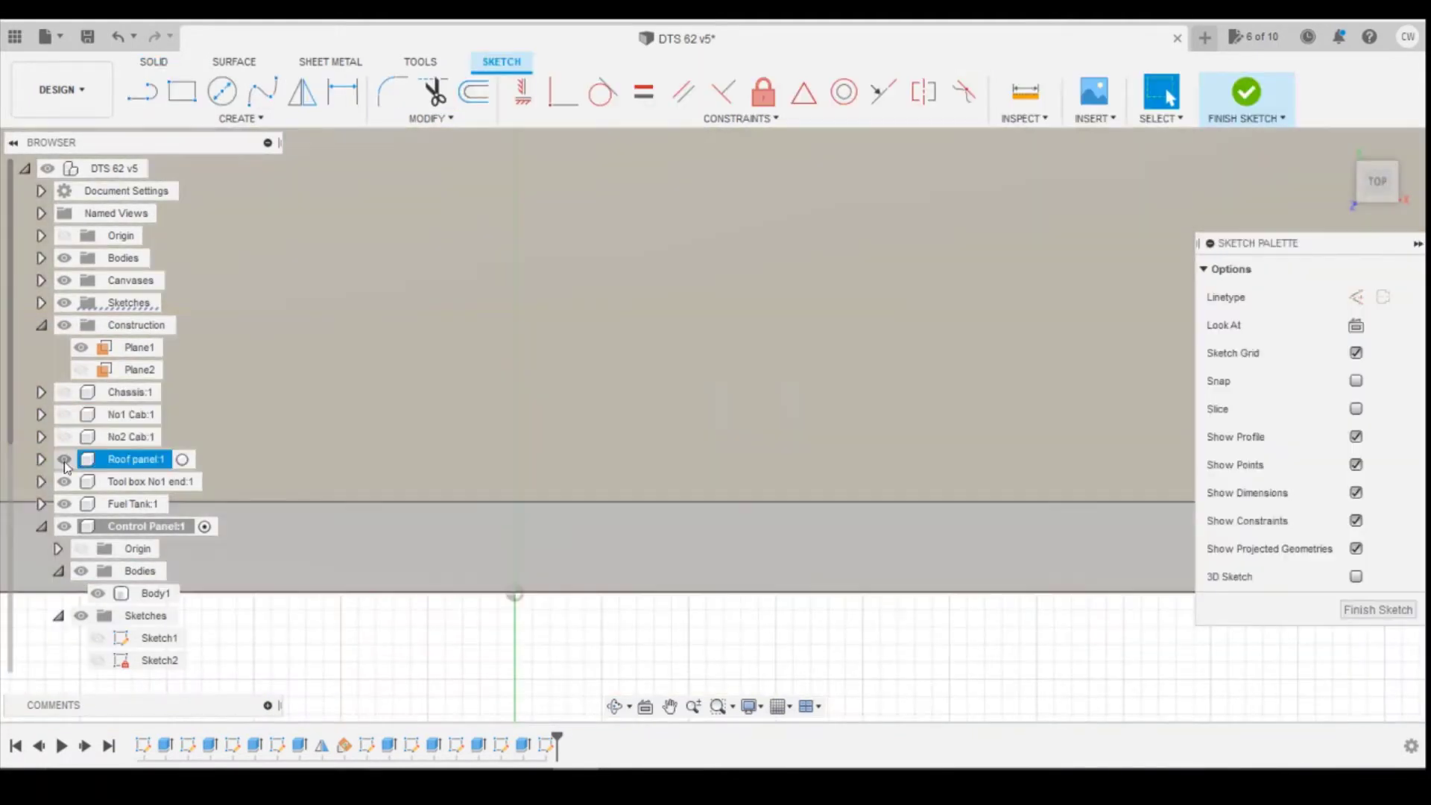
{"action": "left_click", "coordinate": [64, 460]}
{"action": "left_click", "coordinate": [64, 482]}
{"action": "left_click", "coordinate": [65, 504]}
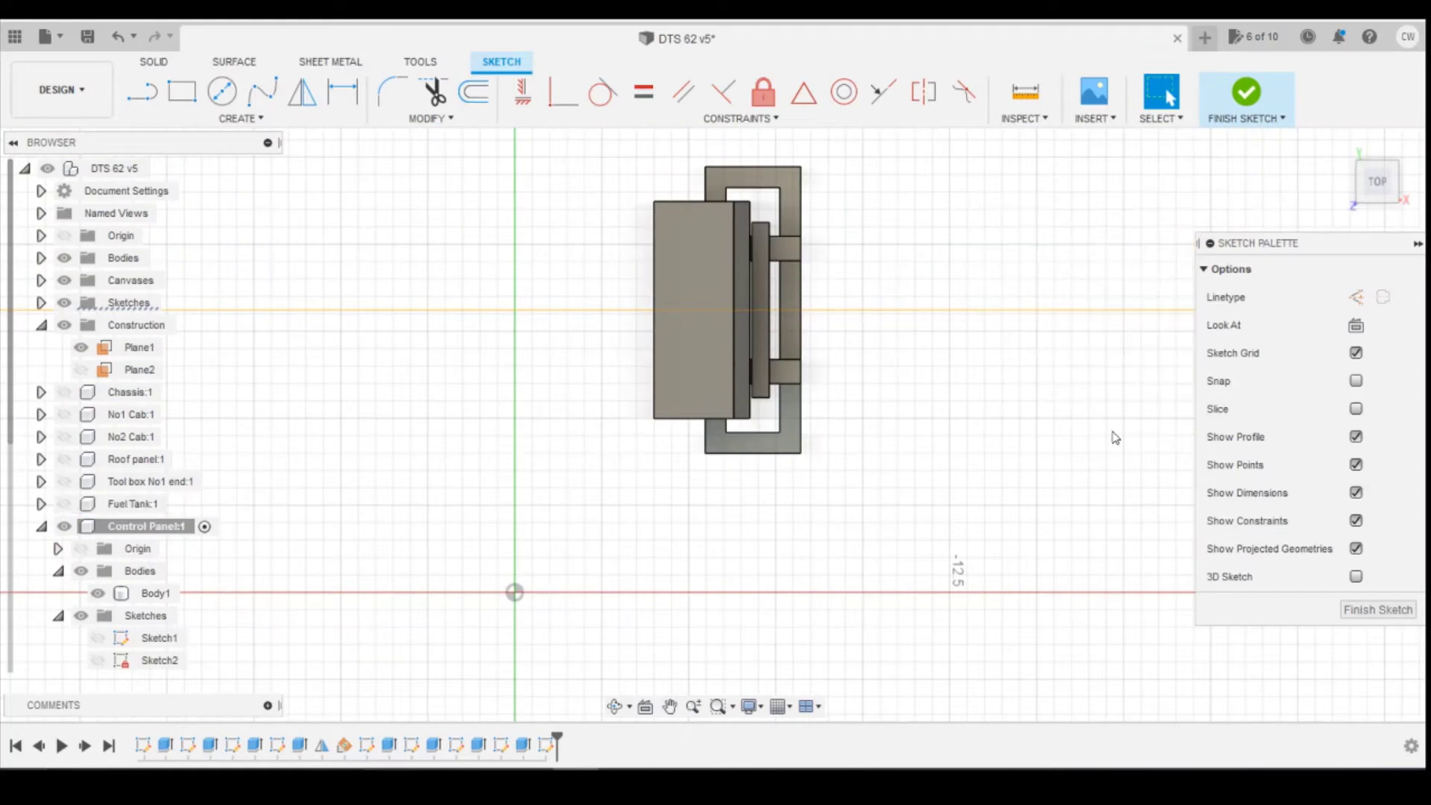
Compare the sloped box's width with the base frame in the DR72211 Ash HRD 31-05-08 reference photo
{"action": "scroll", "coordinate": [799, 495], "scroll_direction": "up", "scroll_amount": 2}
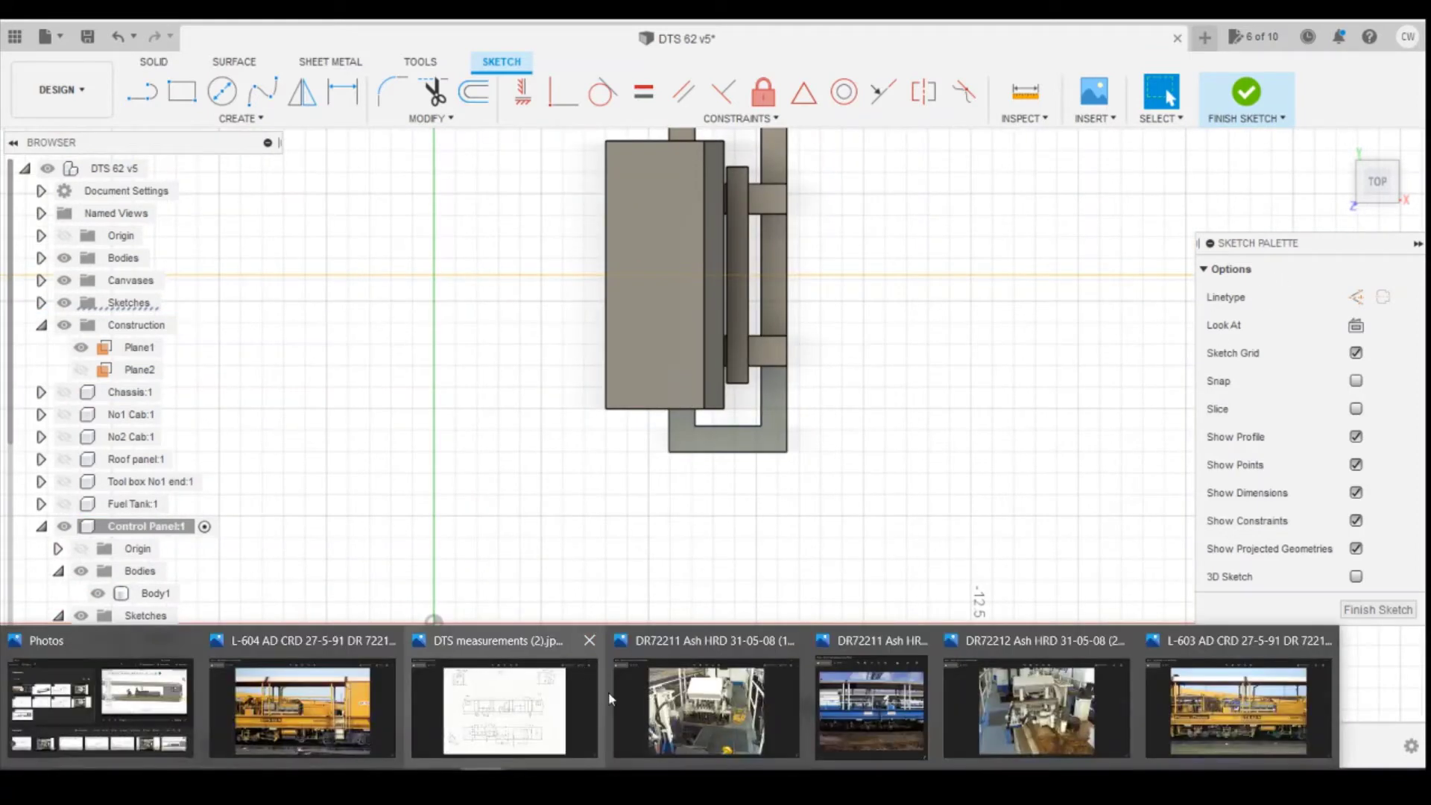
{"action": "left_click", "coordinate": [740, 710]}
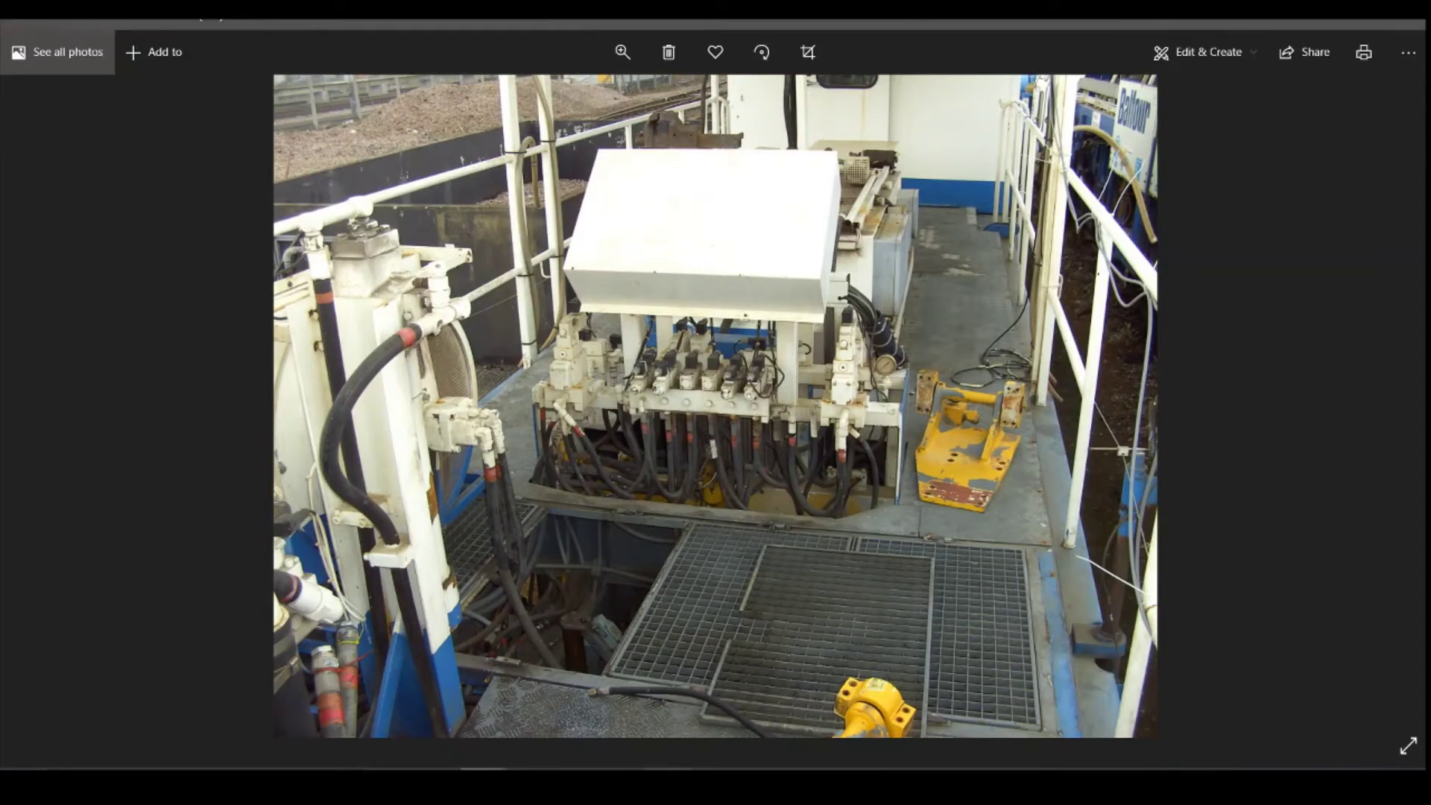
{"action": "key", "text": "alt+Tab"}
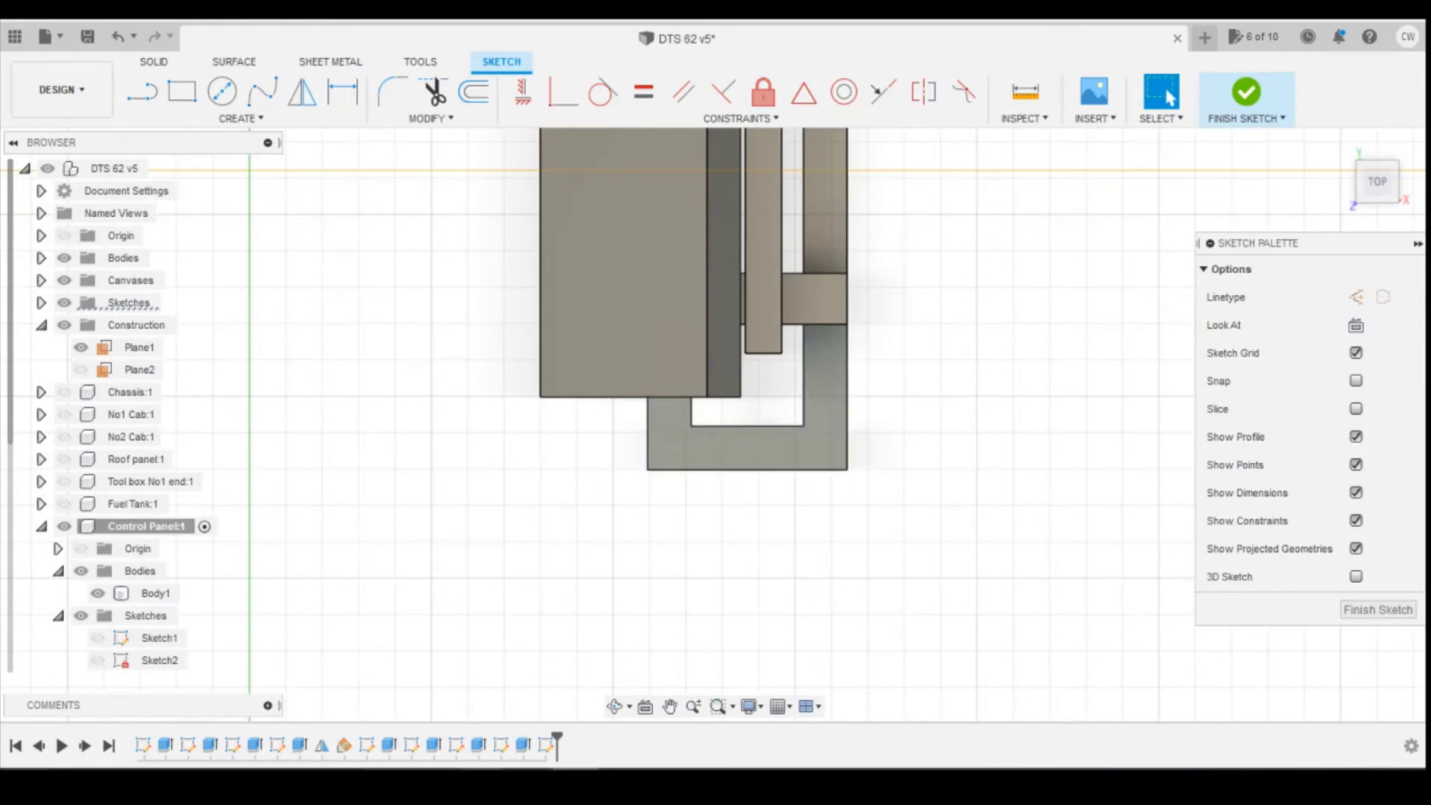
{"action": "left_click", "coordinate": [713, 737]}
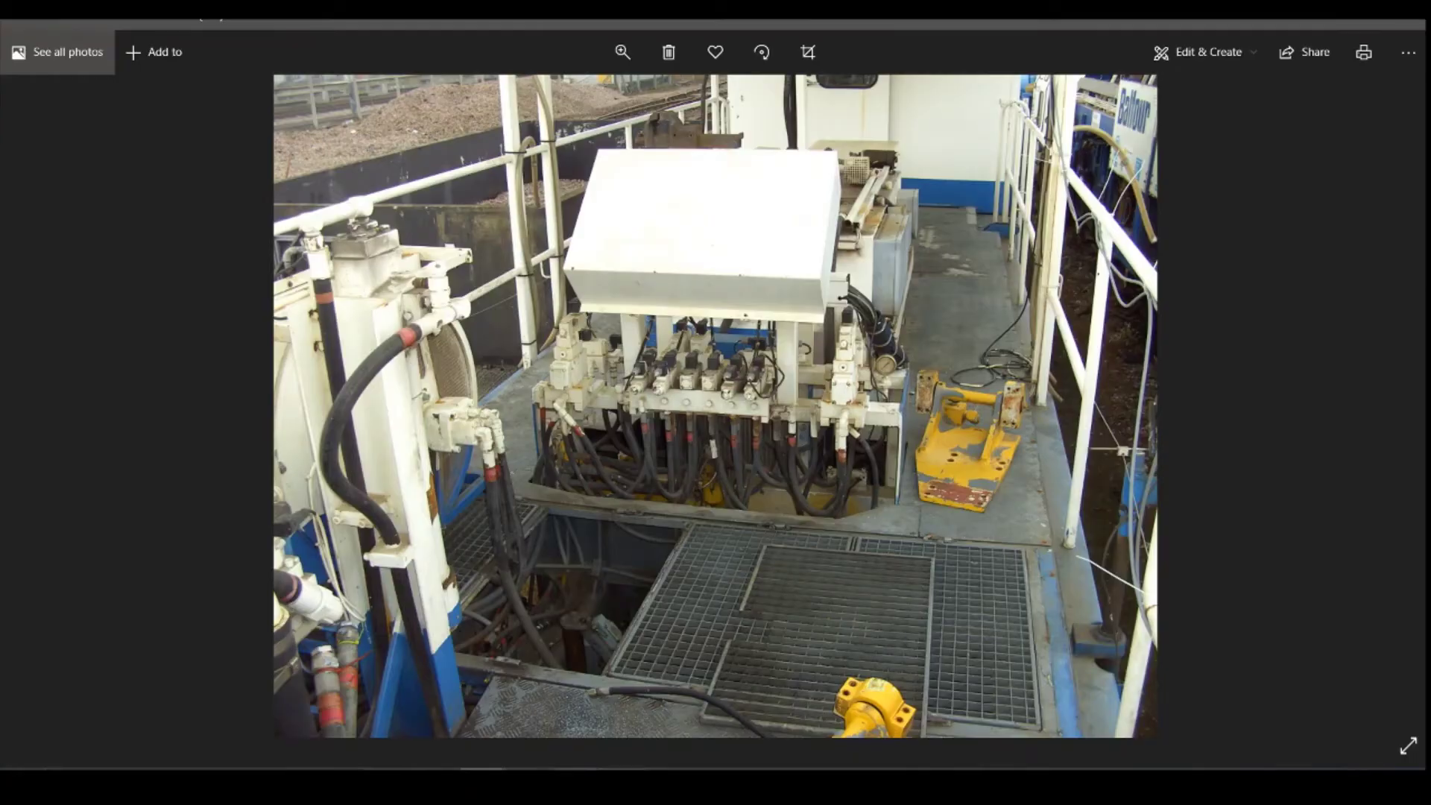
{"action": "key", "text": "alt+Tab"}
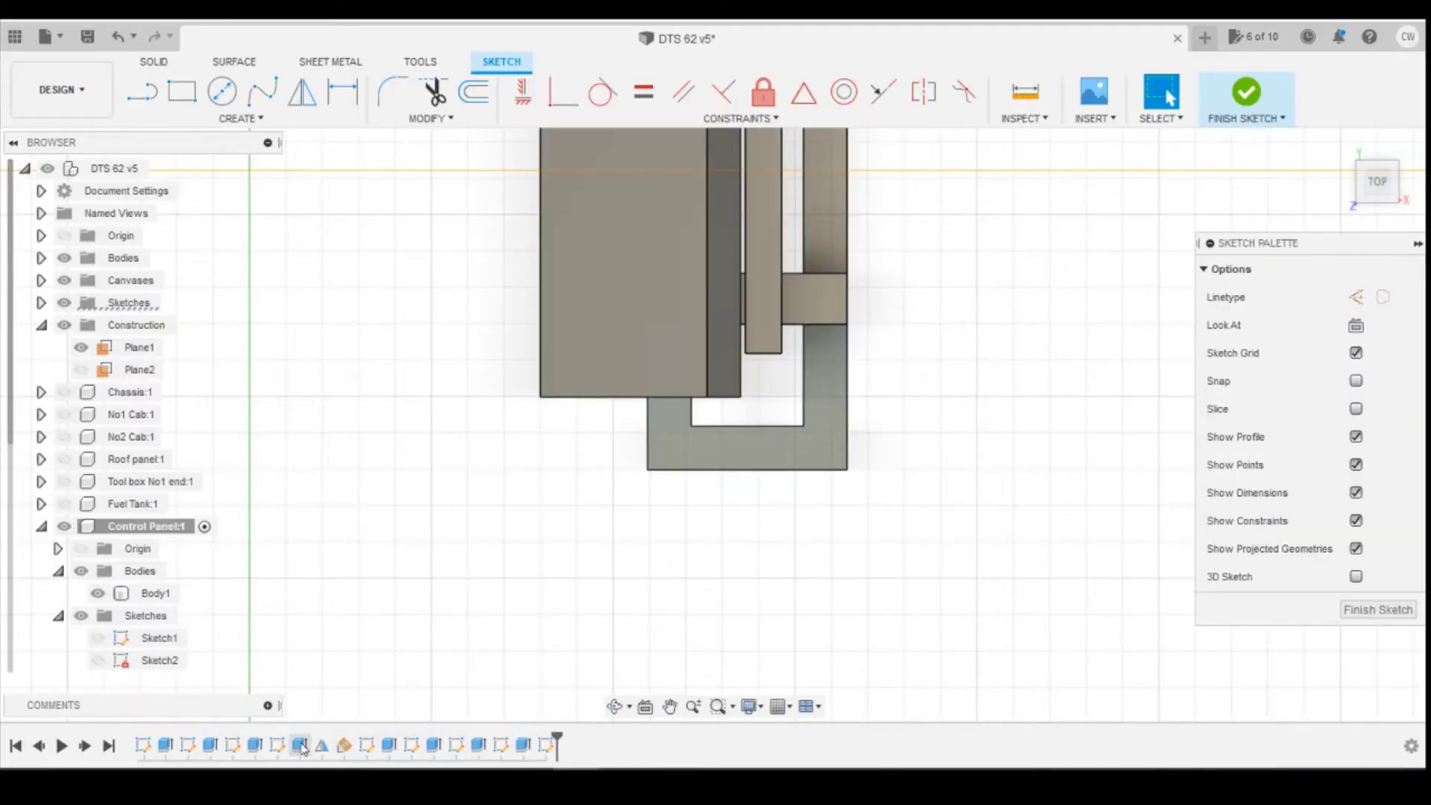
Reopen the sloped box's rectangle sketch and set its overhang beyond the post at the origin side to 0.8 mm
{"action": "left_click", "coordinate": [373, 749]}
{"action": "right_click", "coordinate": [374, 748]}
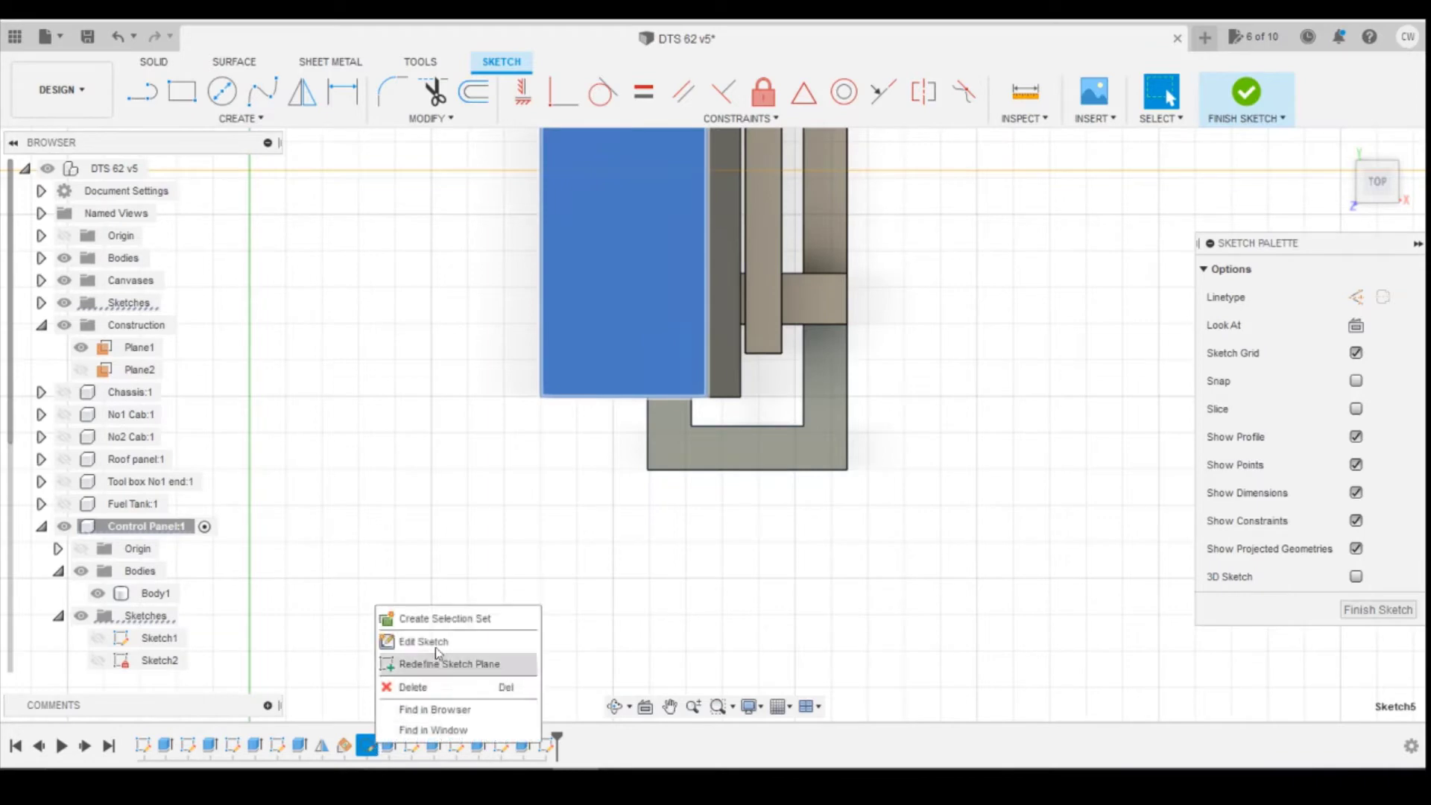
{"action": "left_click", "coordinate": [406, 639]}
{"action": "scroll", "coordinate": [801, 489], "scroll_direction": "down", "scroll_amount": 2}
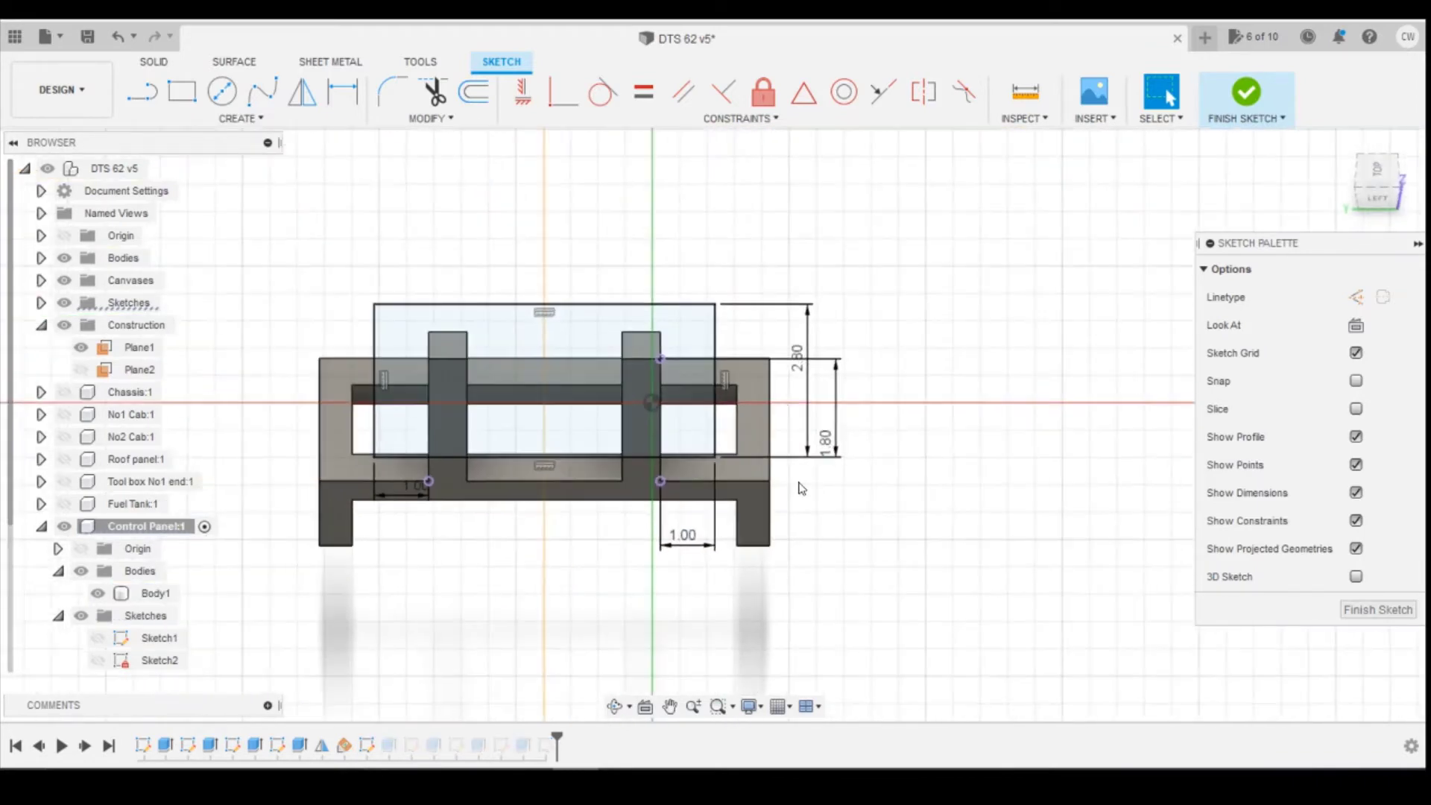
{"action": "scroll", "coordinate": [779, 367], "scroll_direction": "up", "scroll_amount": 1}
{"action": "double_click", "coordinate": [695, 565]}
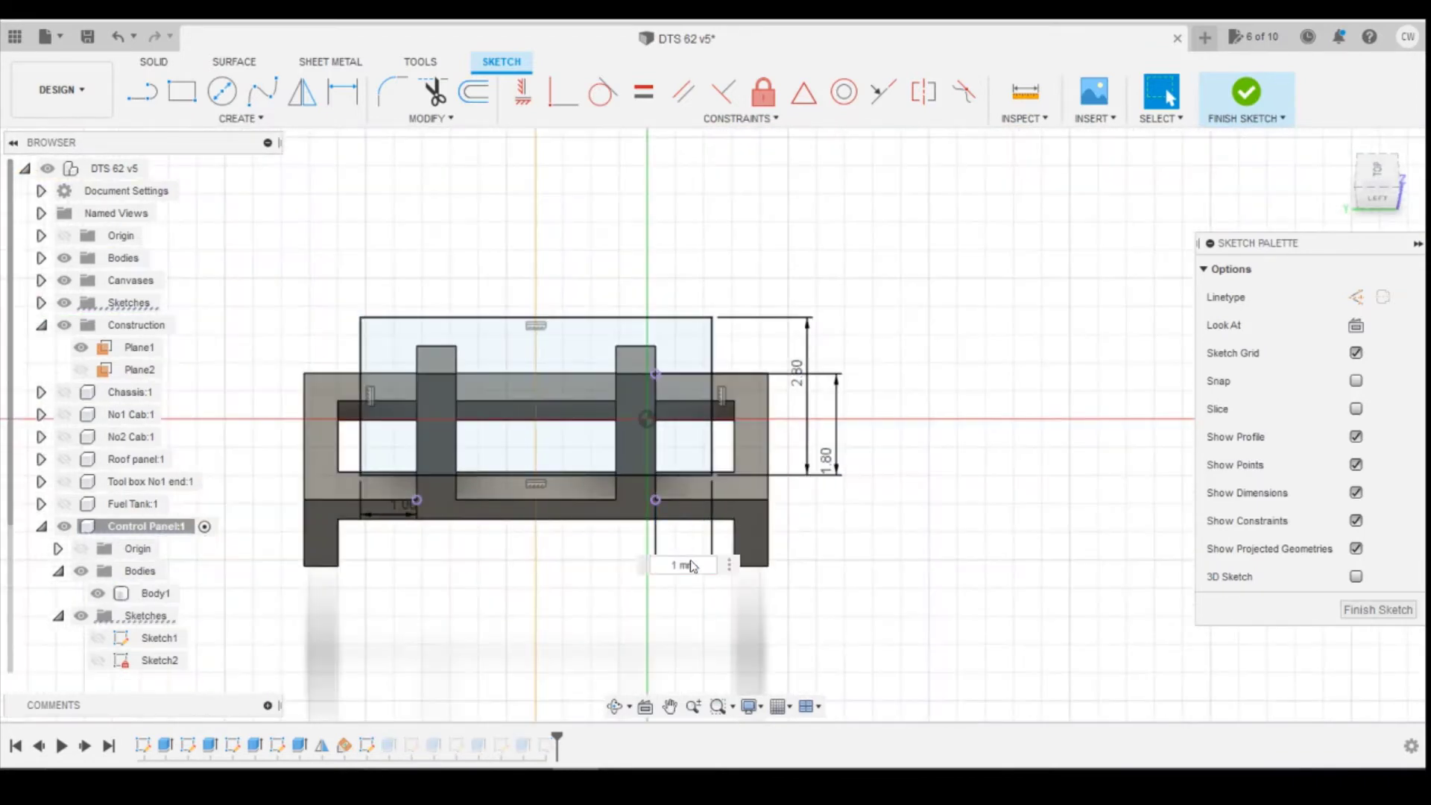
{"action": "type", "text": "0.8"}
{"action": "key", "text": "Return"}
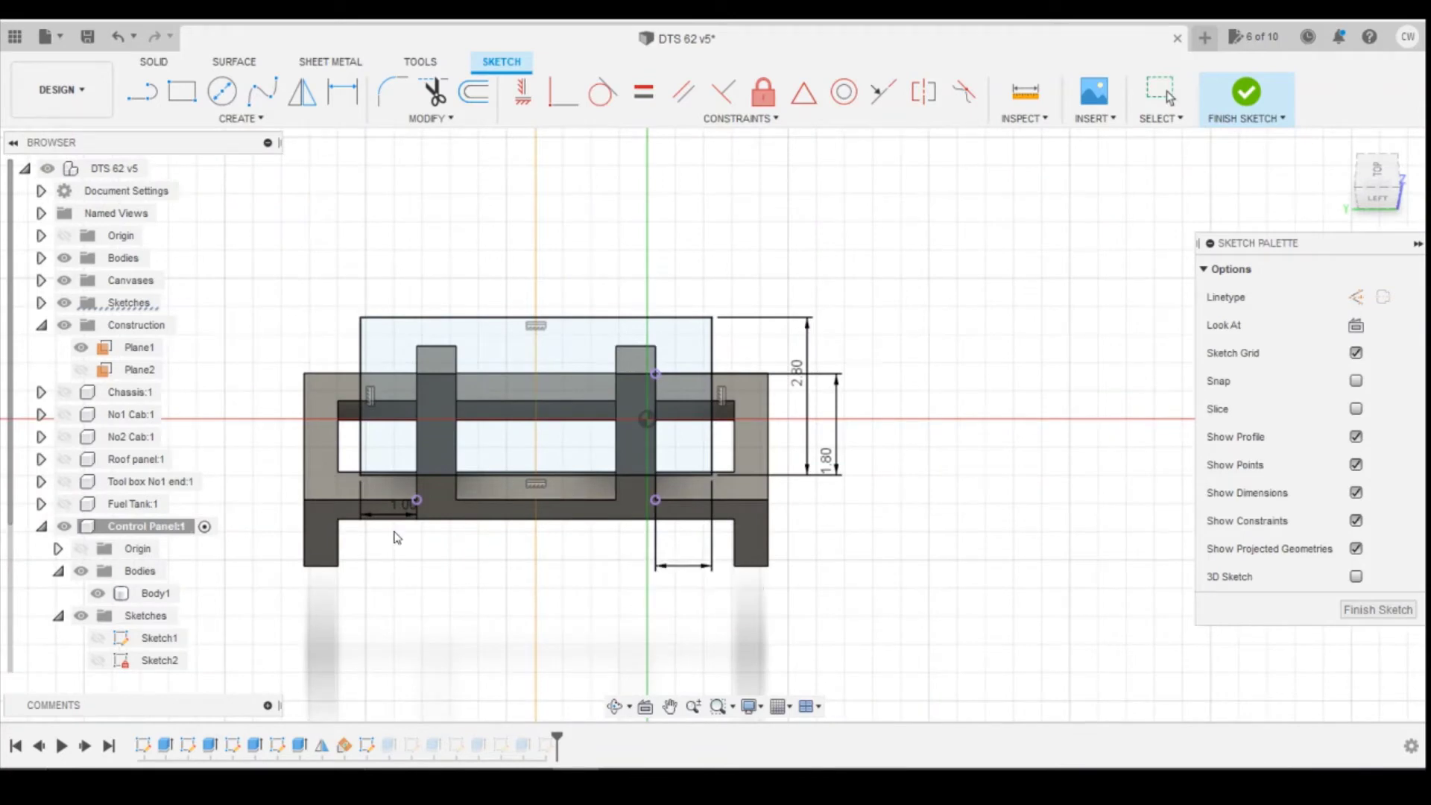
Set the sloped box's overhang beyond the opposite post to 0.8 mm as well and finish the sketch
{"action": "key", "text": "d"}
{"action": "left_click", "coordinate": [406, 515]}
{"action": "type", "text": "0.8"}
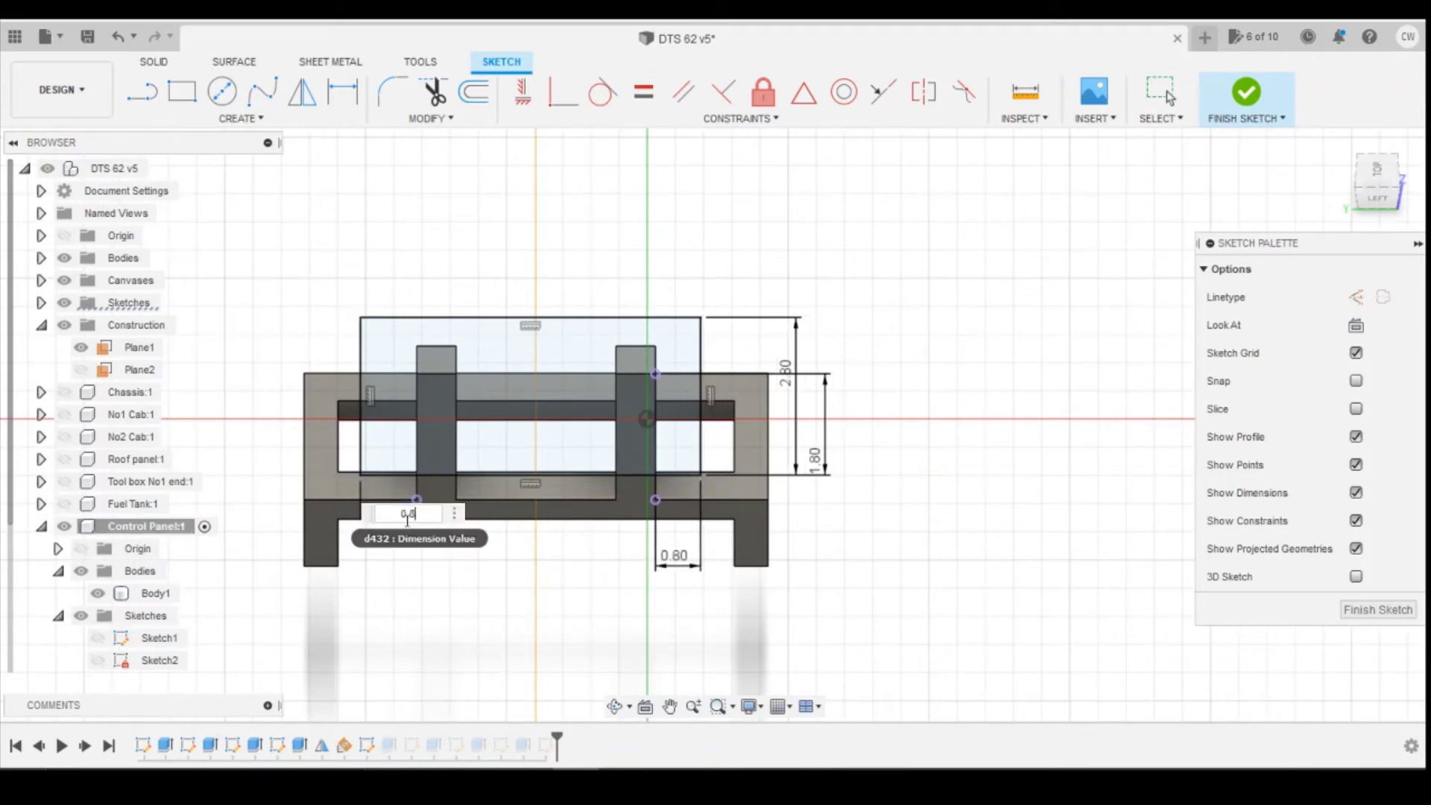
{"action": "key", "text": "Return"}
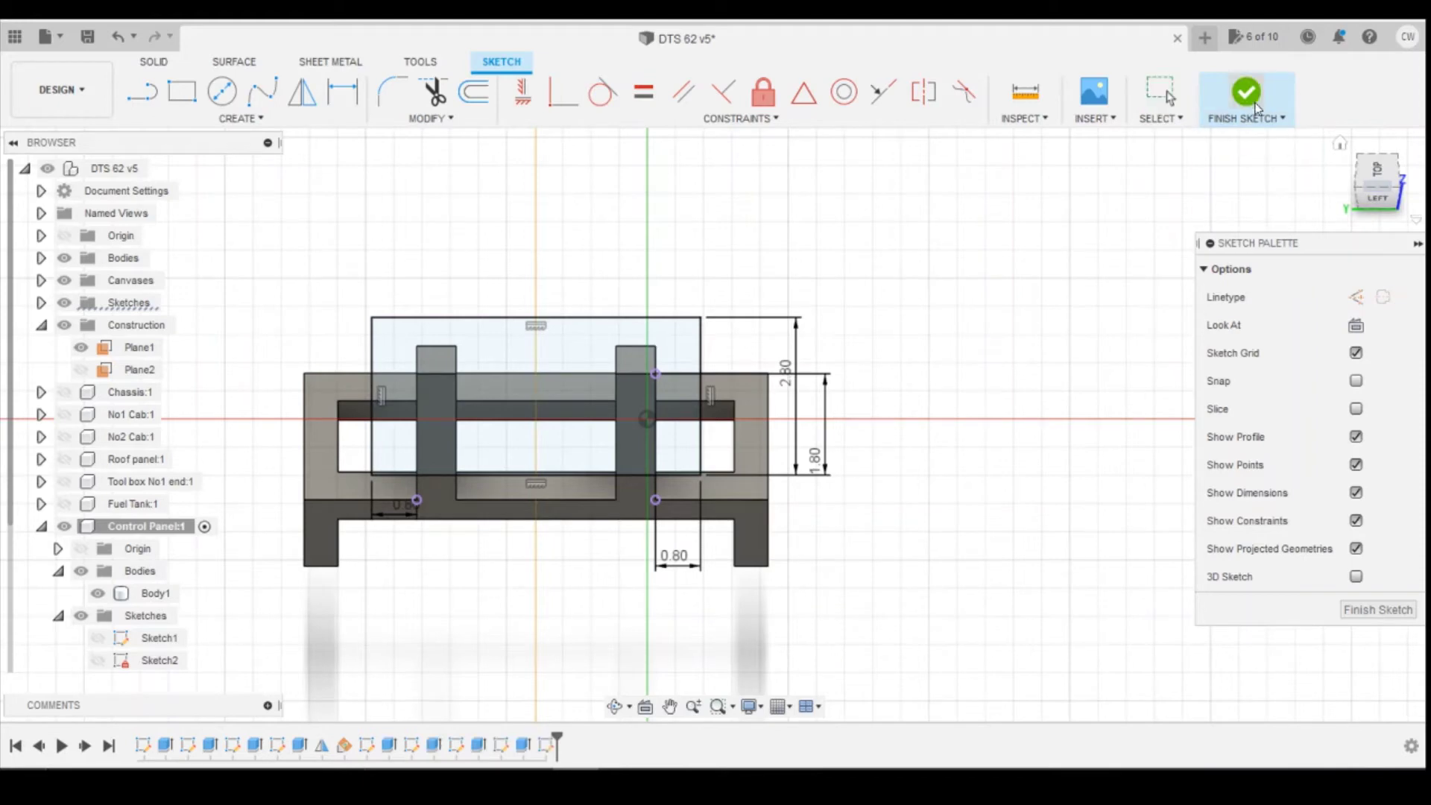
{"action": "left_click", "coordinate": [1251, 101]}
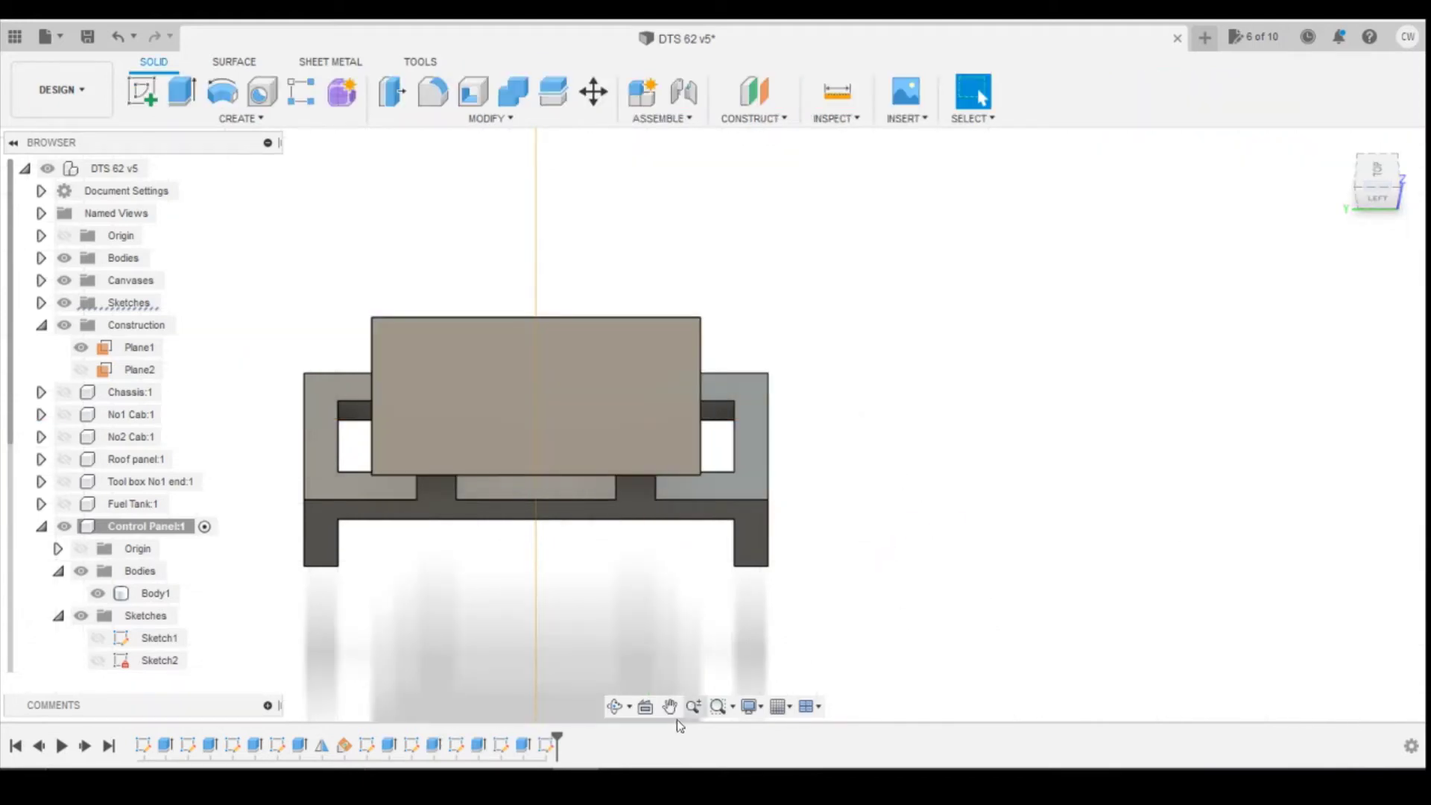
Reopen the base frame's top-face sketch and draw a 1 mm by 0.5 mm rectangle from the opening's inner corner, extending past the frame's outer edge
{"action": "right_click", "coordinate": [544, 746]}
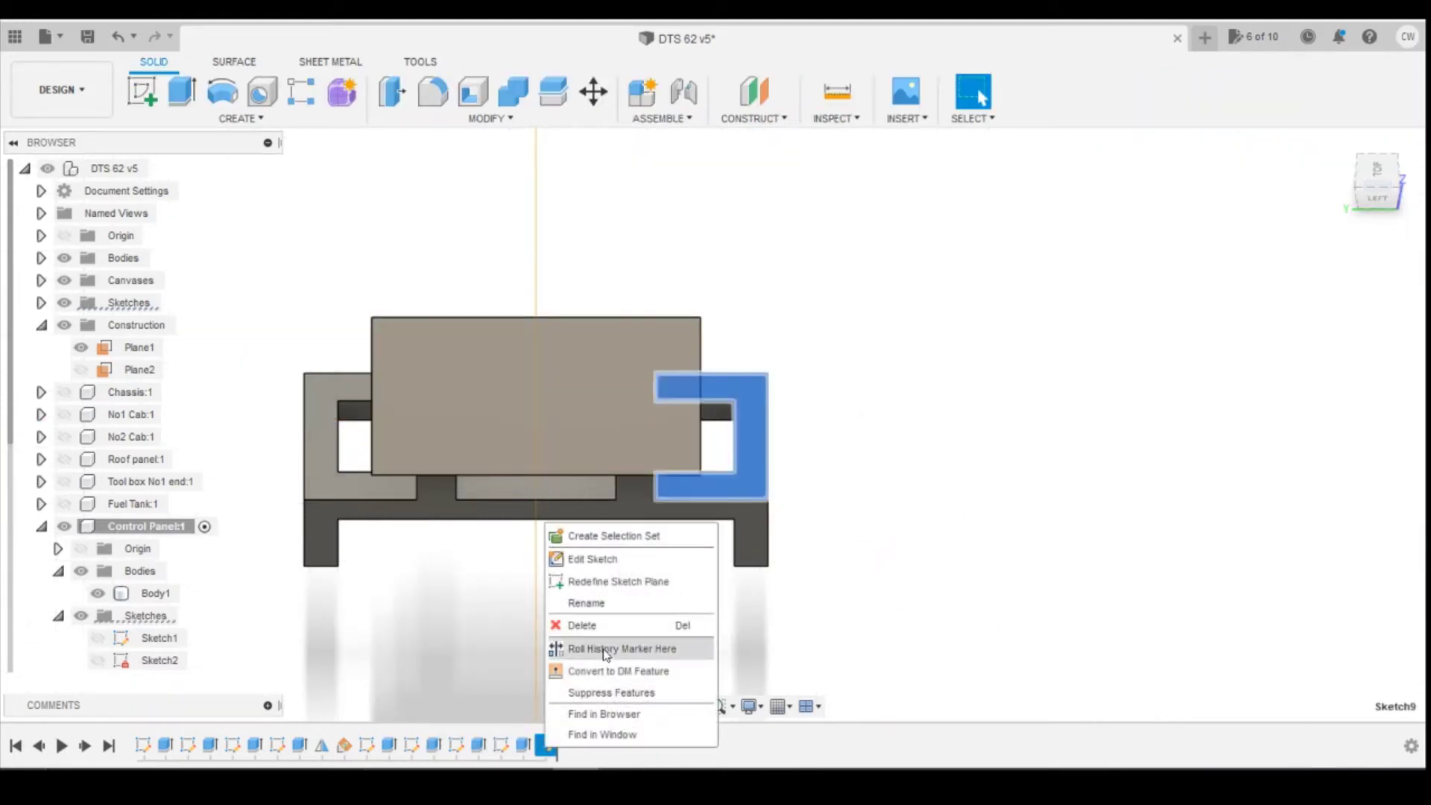
{"action": "left_click", "coordinate": [632, 560]}
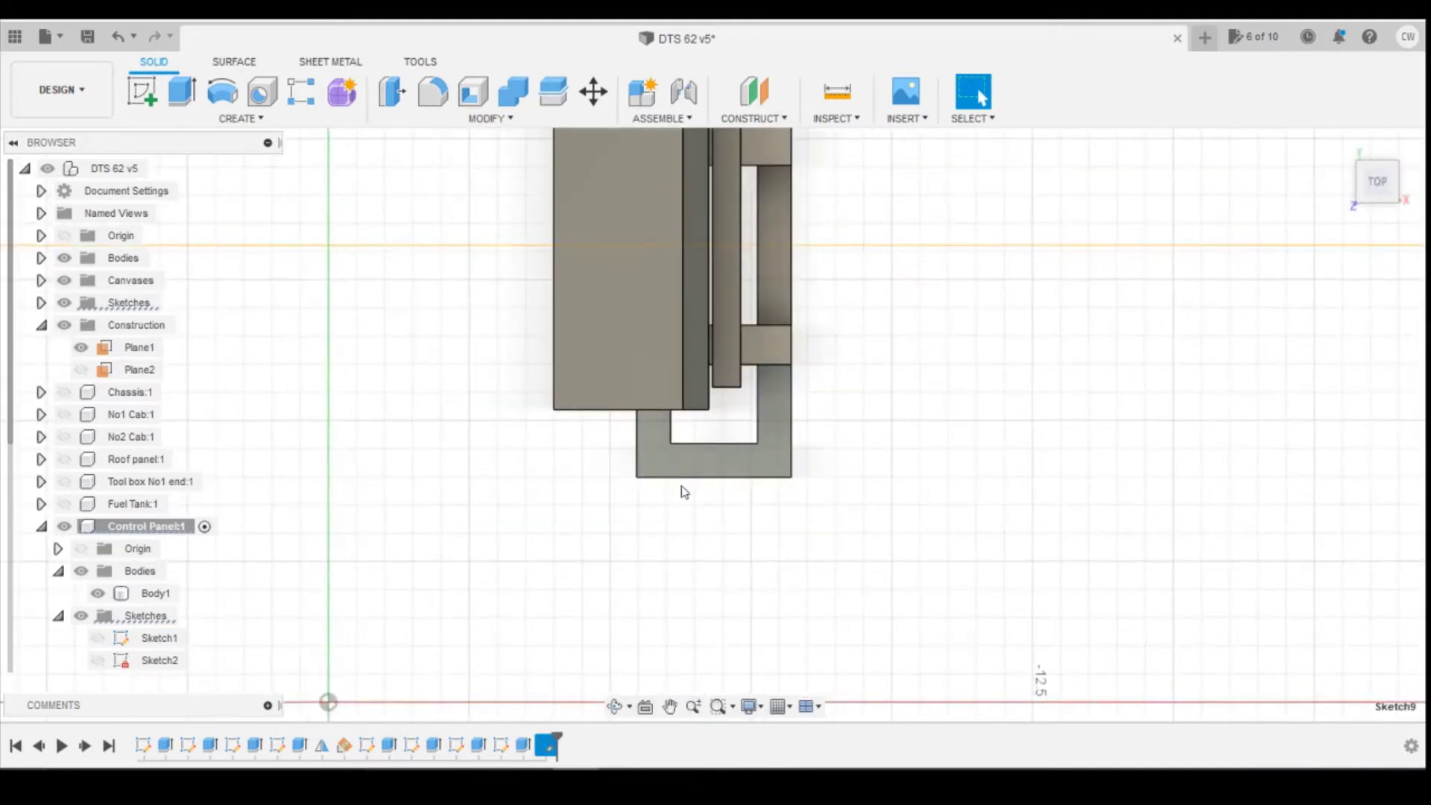
{"action": "key", "text": "r"}
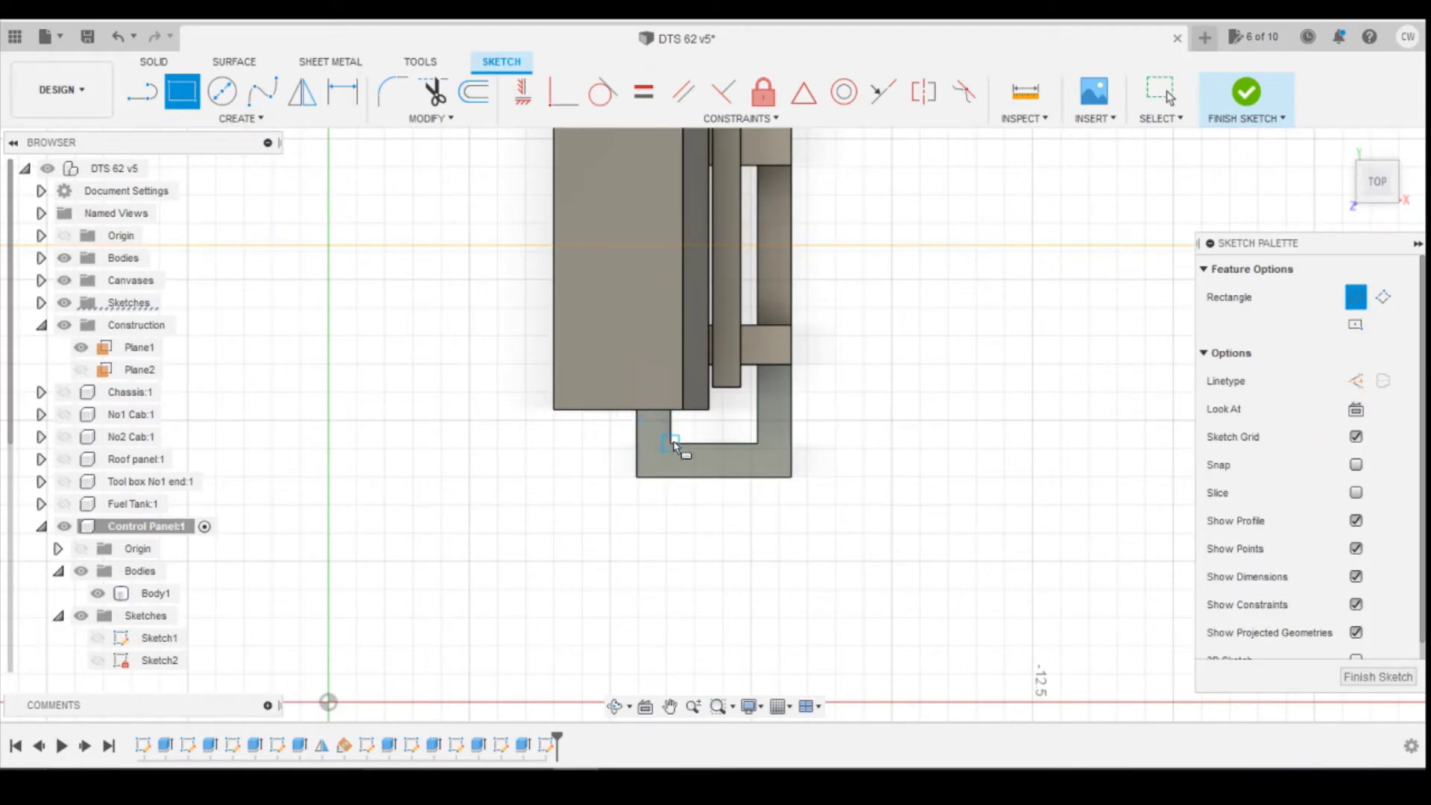
{"action": "left_click", "coordinate": [670, 442]}
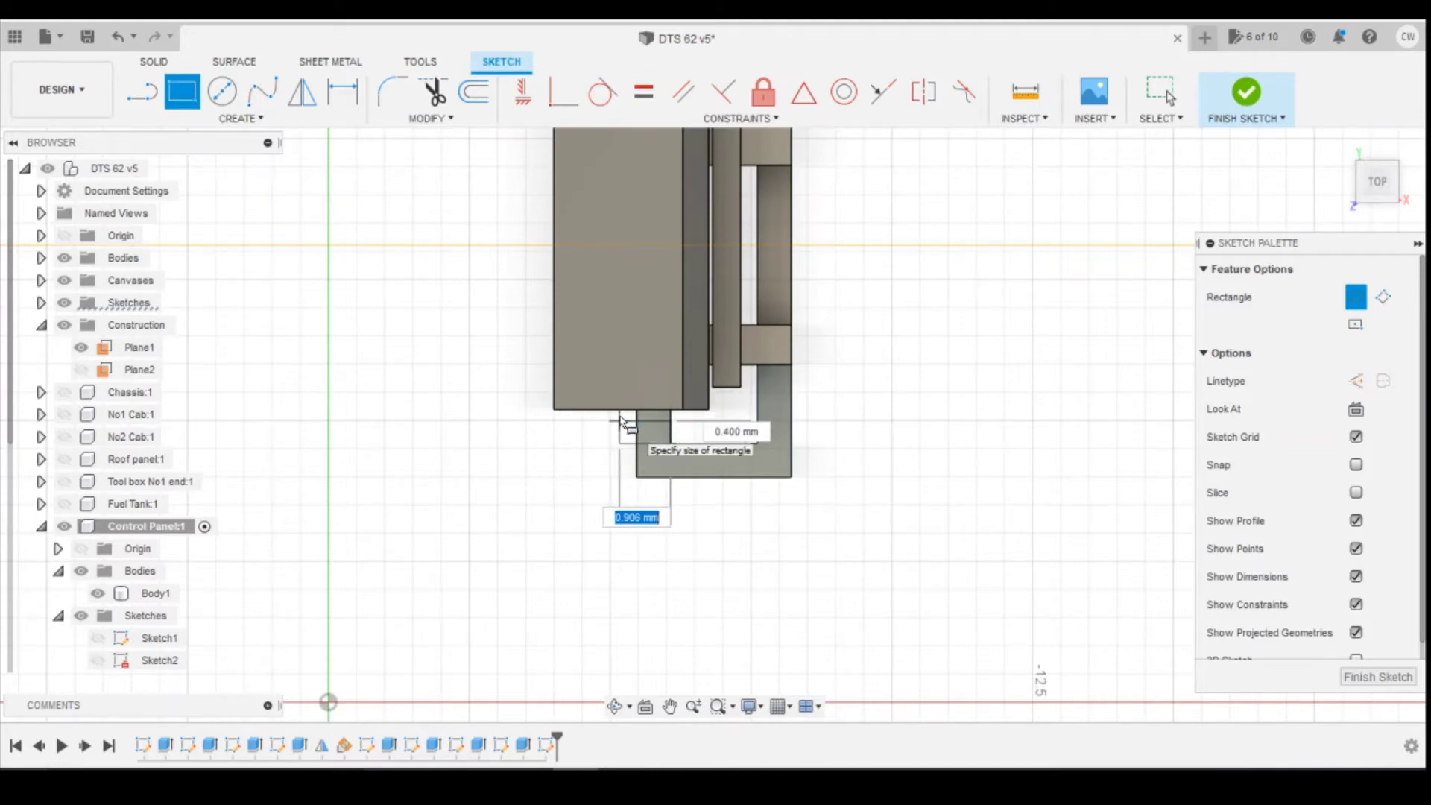
{"action": "type", "text": "1"}
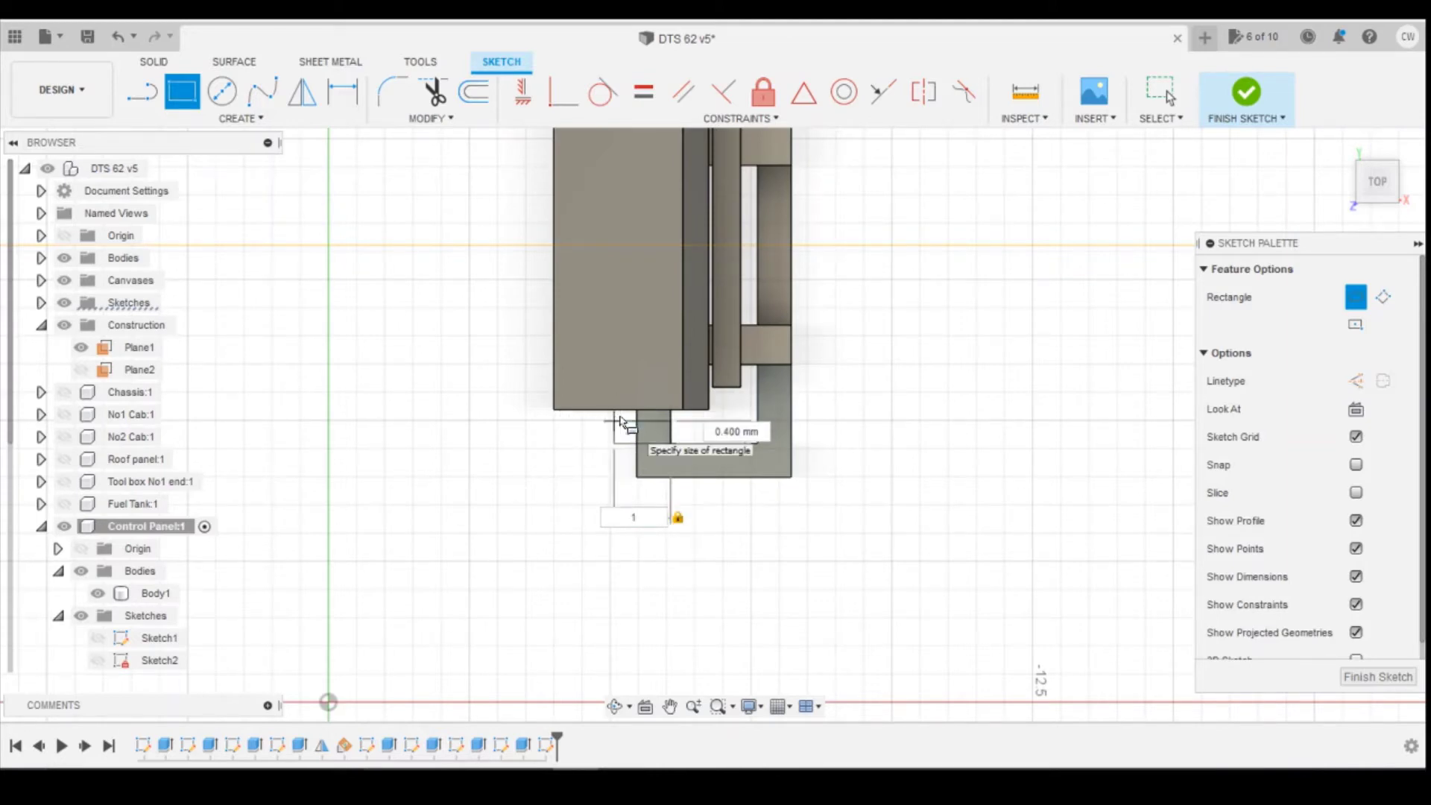
{"action": "key", "text": "Tab"}
{"action": "type", "text": "0"}
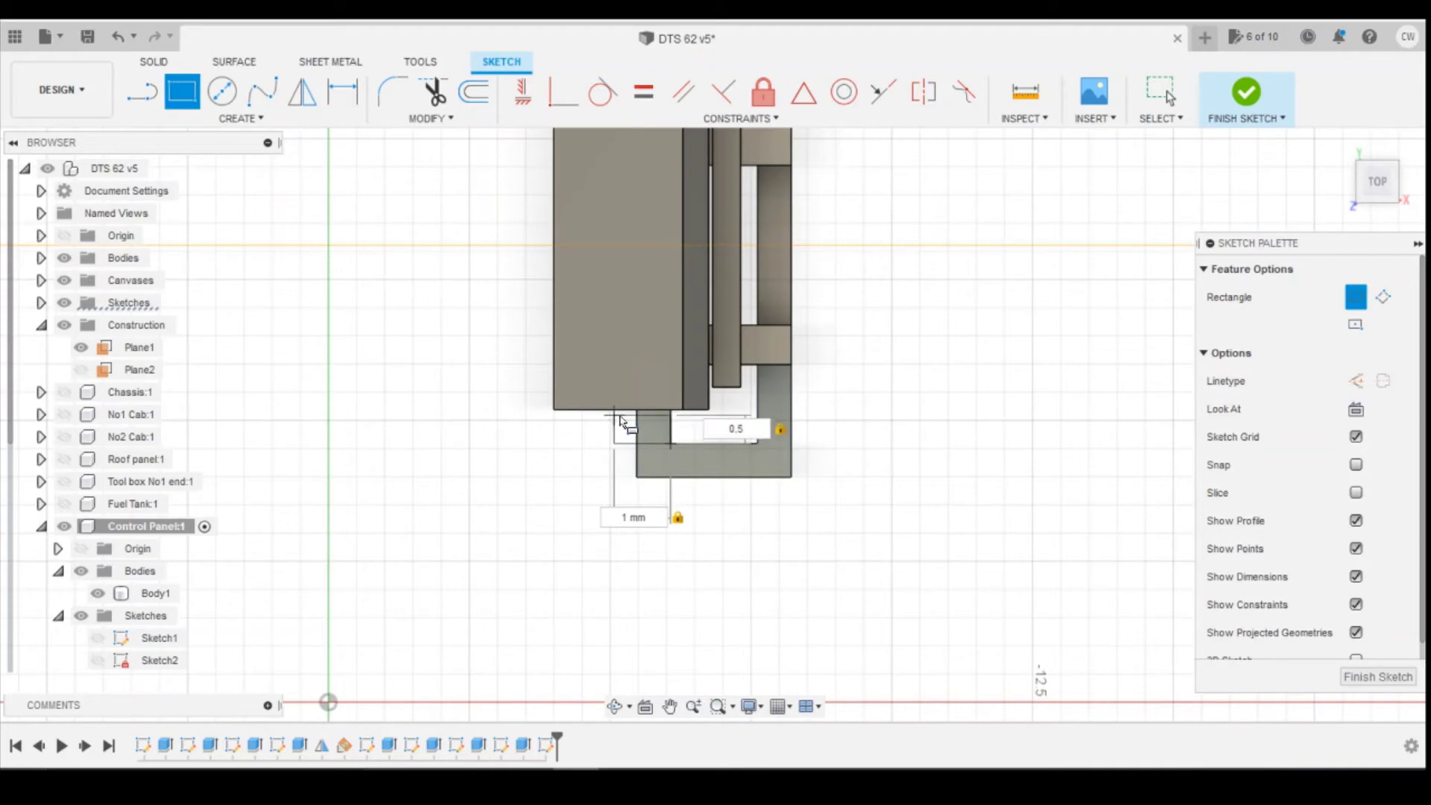
{"action": "key", "text": "Return"}
{"action": "key", "text": "Escape"}
{"action": "scroll", "coordinate": [643, 438], "scroll_direction": "up", "scroll_amount": 2}
{"action": "scroll", "coordinate": [648, 431], "scroll_direction": "up", "scroll_amount": 1}
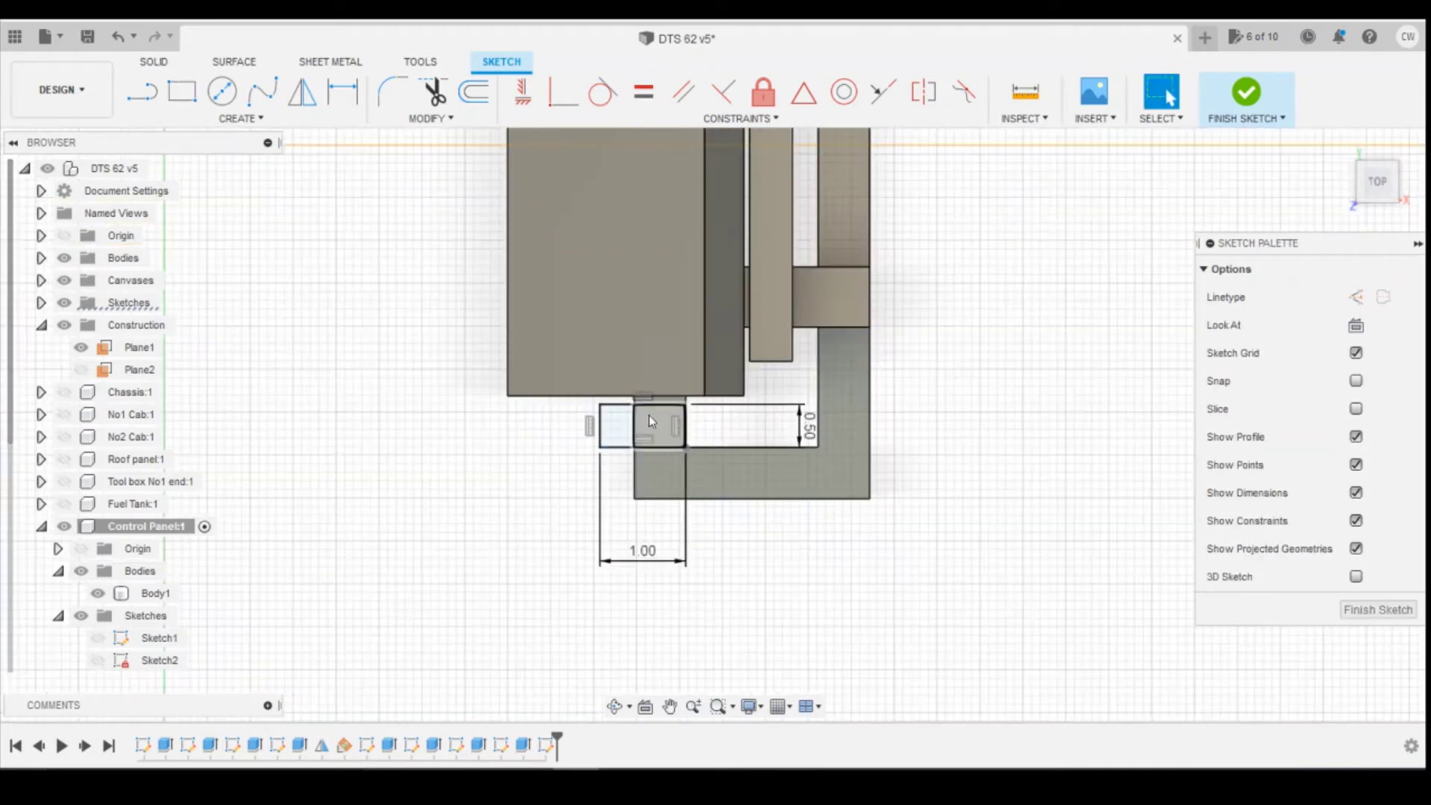
Extrude the two adjoining rectangle profiles beside the frame 0.40 mm, joined to the body, checking the DR72211 reference photo in Photos
{"action": "left_click", "coordinate": [651, 421]}
{"action": "left_click", "coordinate": [611, 423], "text": "shift"}
{"action": "right_click", "coordinate": [611, 422]}
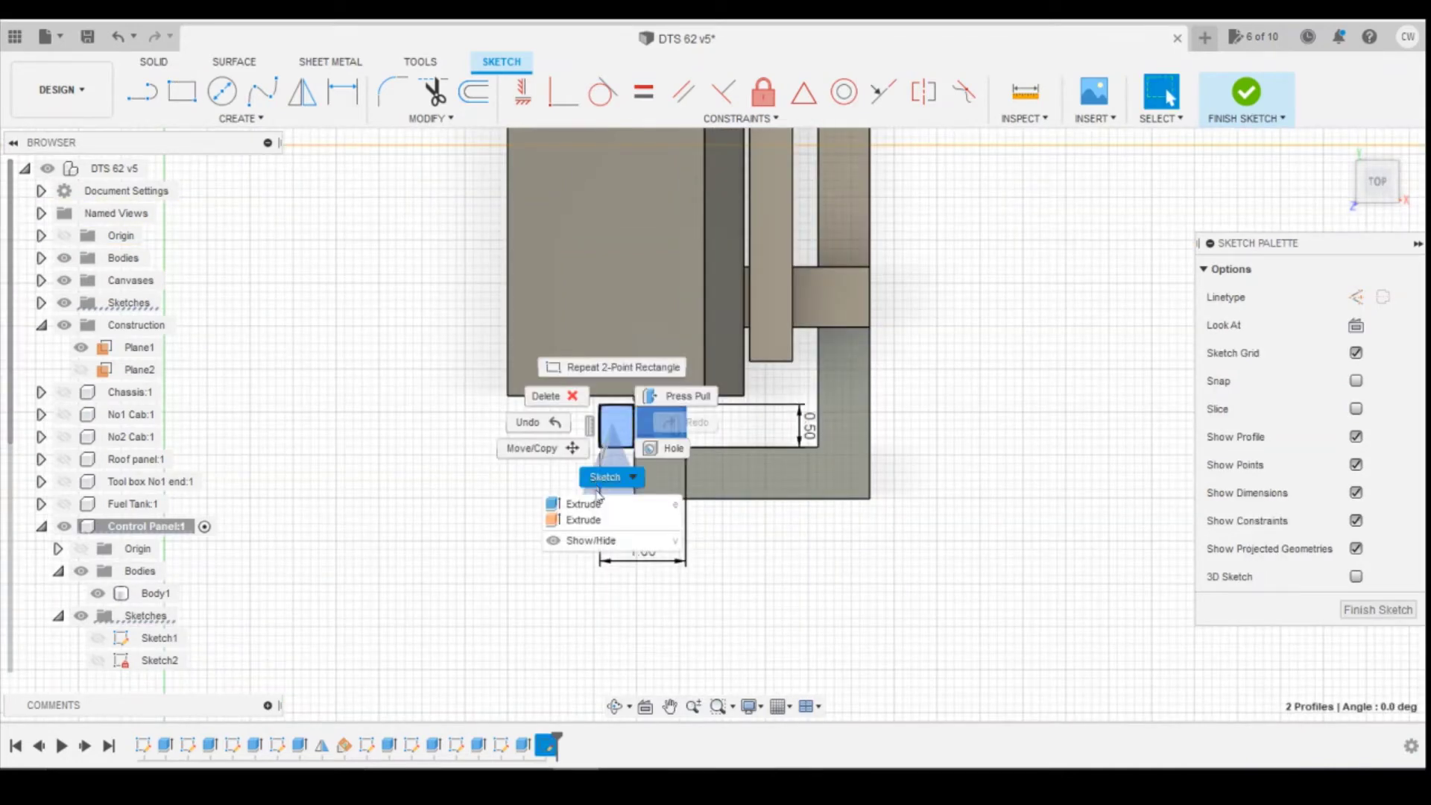
{"action": "left_click", "coordinate": [889, 372]}
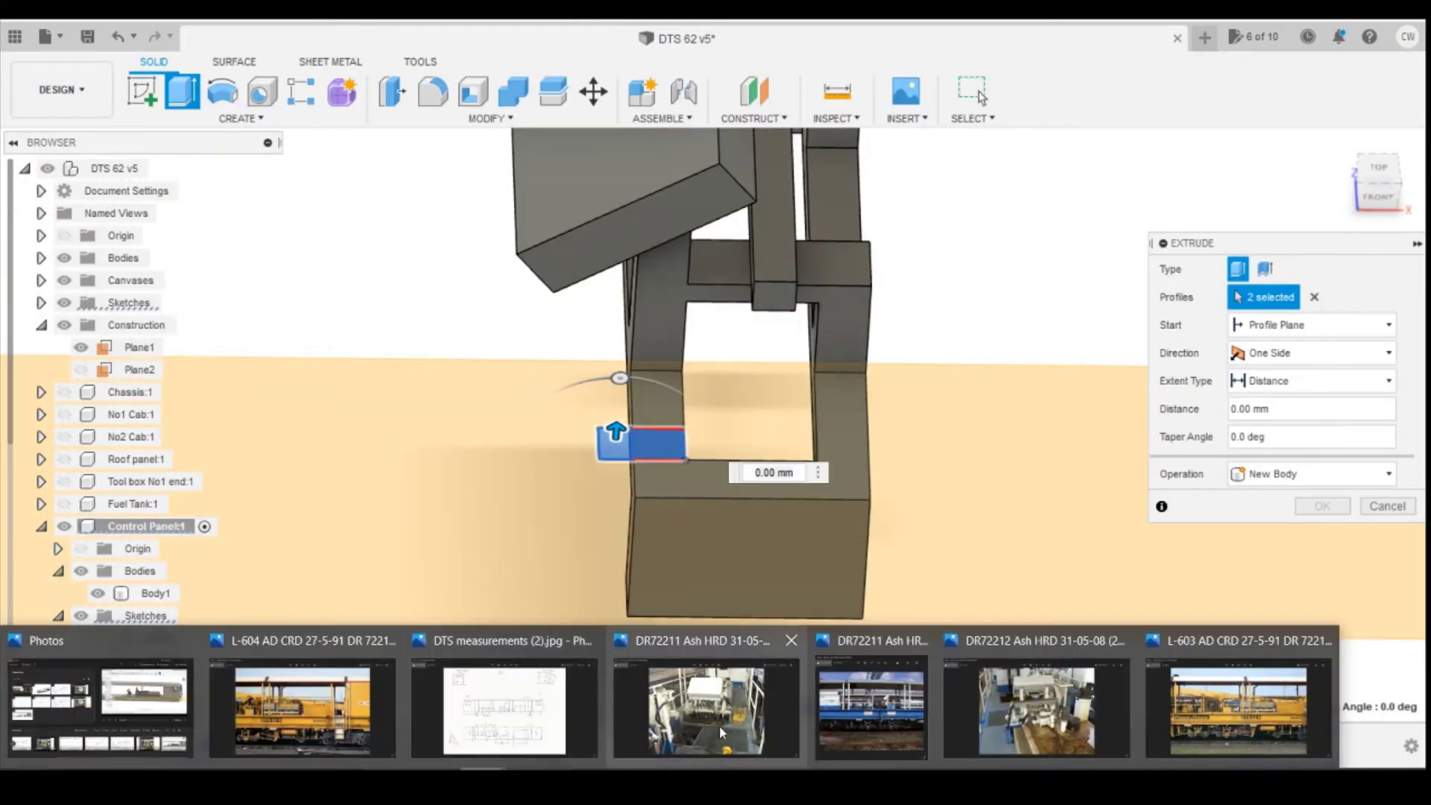
{"action": "left_click", "coordinate": [722, 734]}
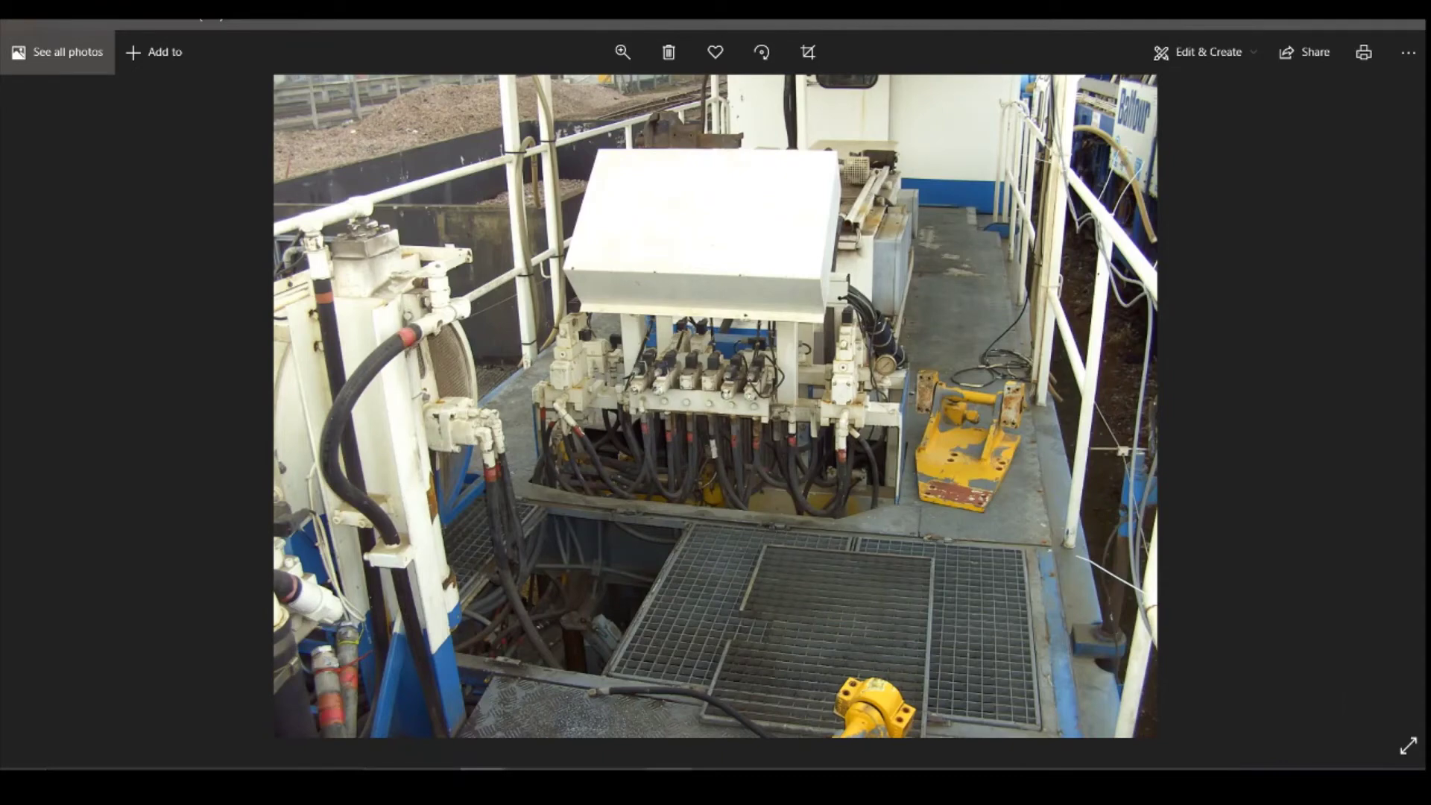
{"action": "left_click", "coordinate": [669, 783]}
{"action": "left_click", "coordinate": [669, 783]}
{"action": "left_click", "coordinate": [577, 783]}
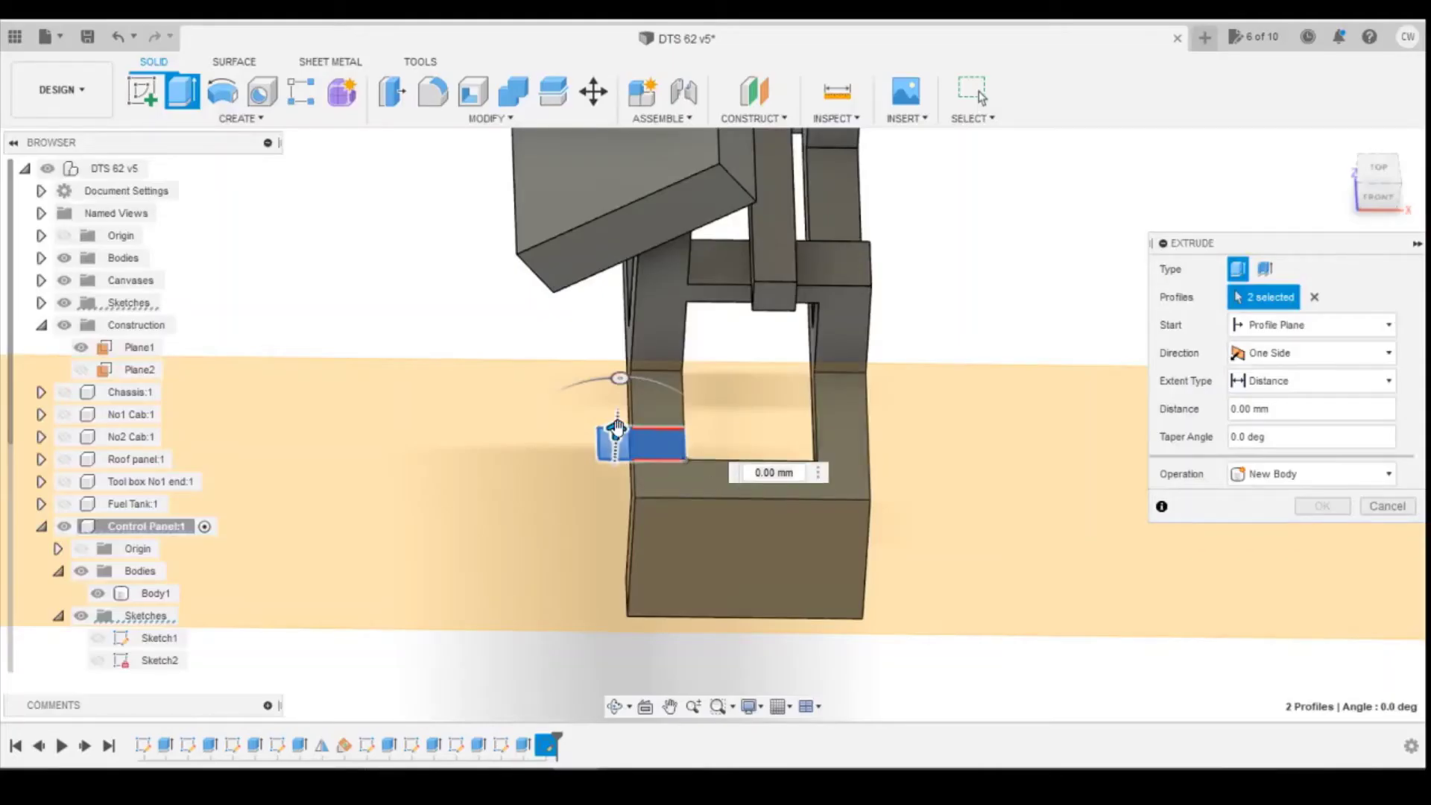
{"action": "left_click_drag", "start_coordinate": [616, 426], "coordinate": [616, 406]}
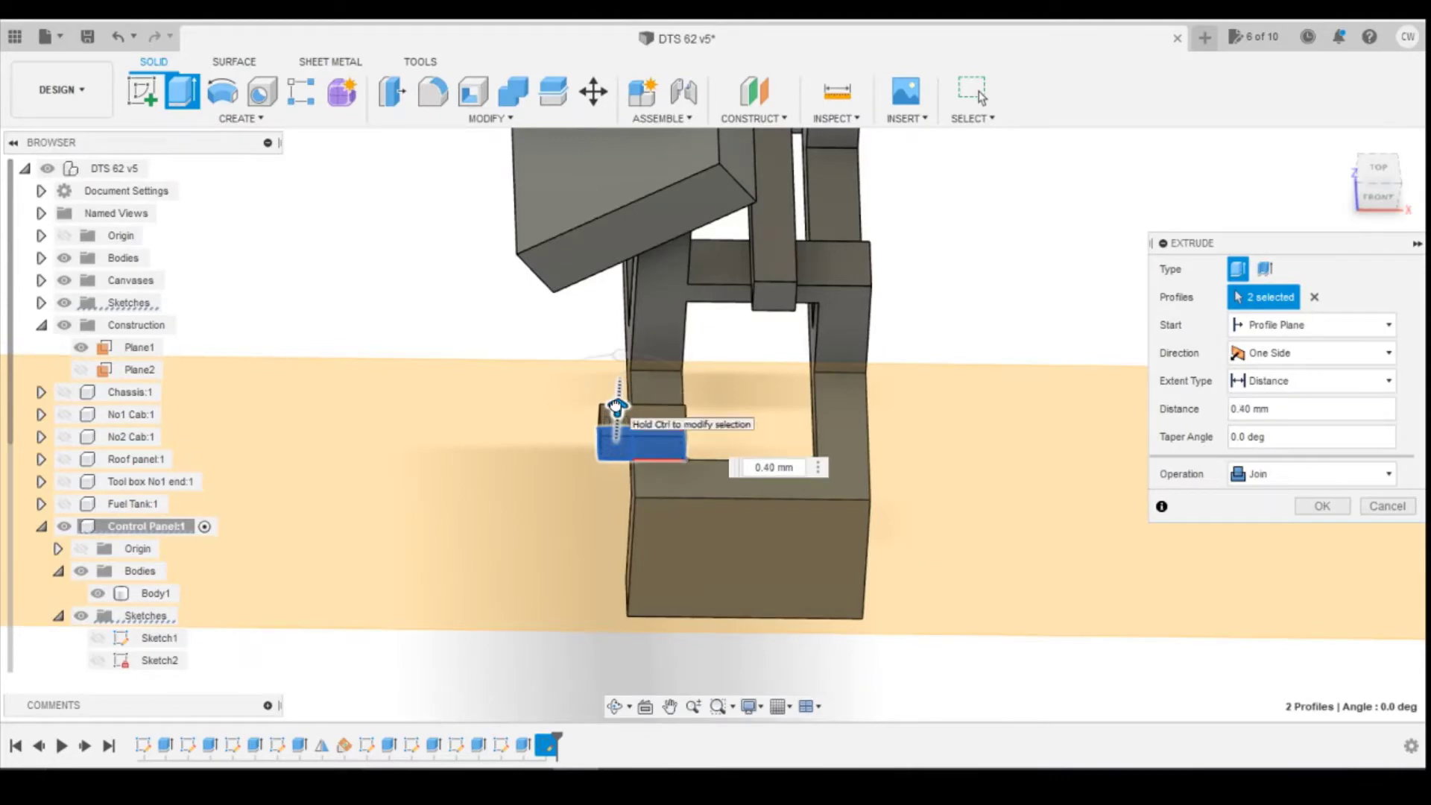
{"action": "left_click", "coordinate": [1322, 506]}
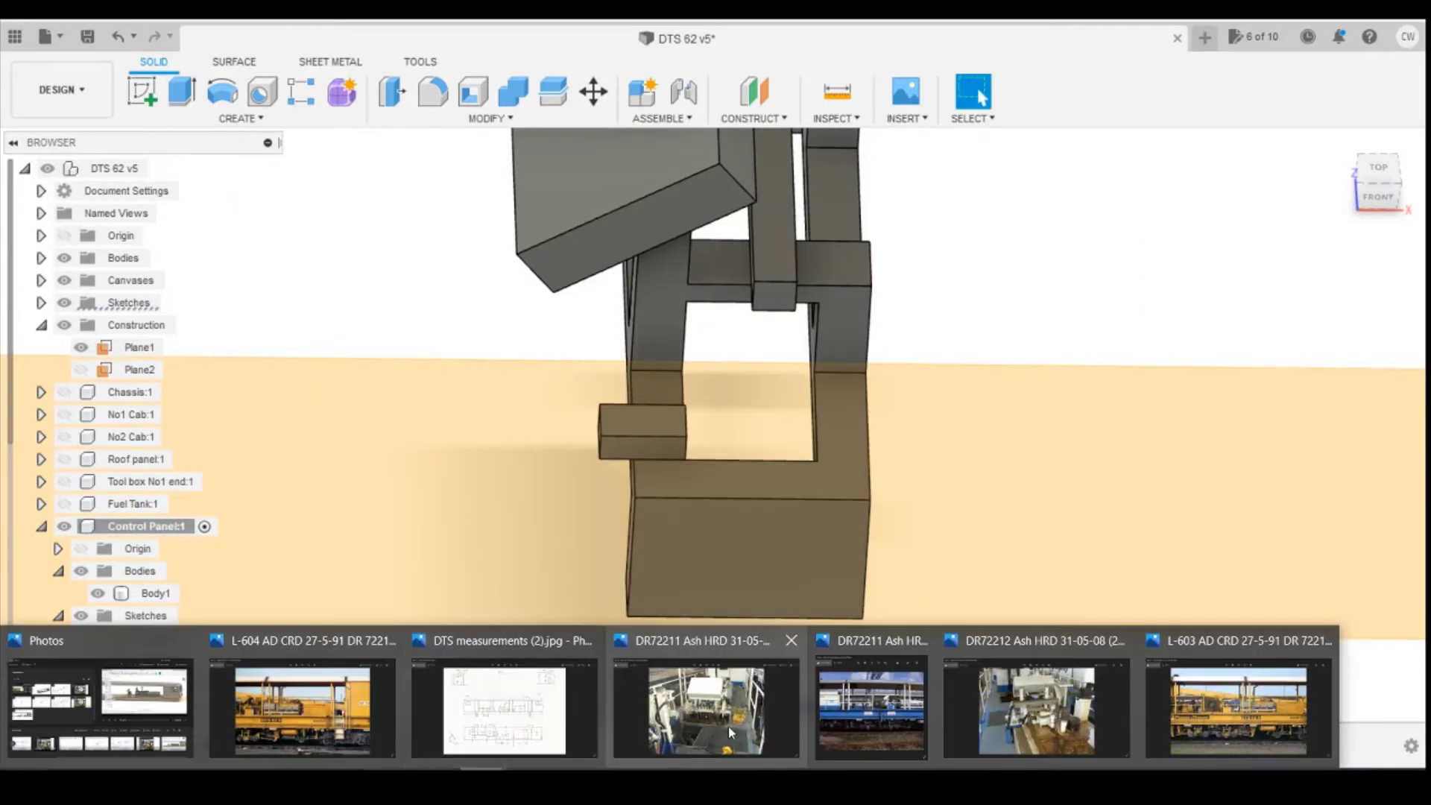
Consult the DR72211 photo in Photos and sketch a rectangle about 0.66 by 0.33 mm on the new block's upper face
{"action": "left_click", "coordinate": [728, 726]}
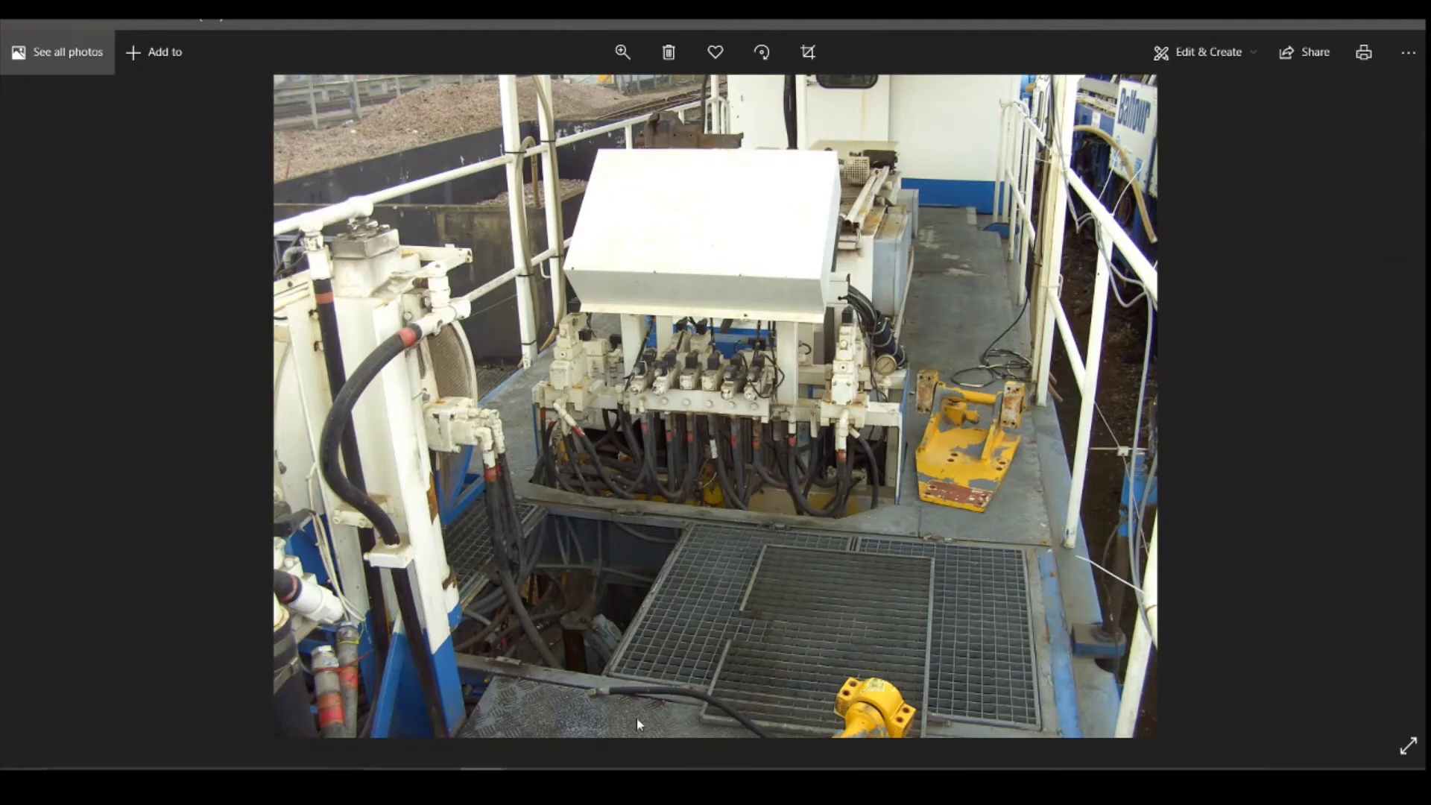
{"action": "left_click", "coordinate": [481, 771]}
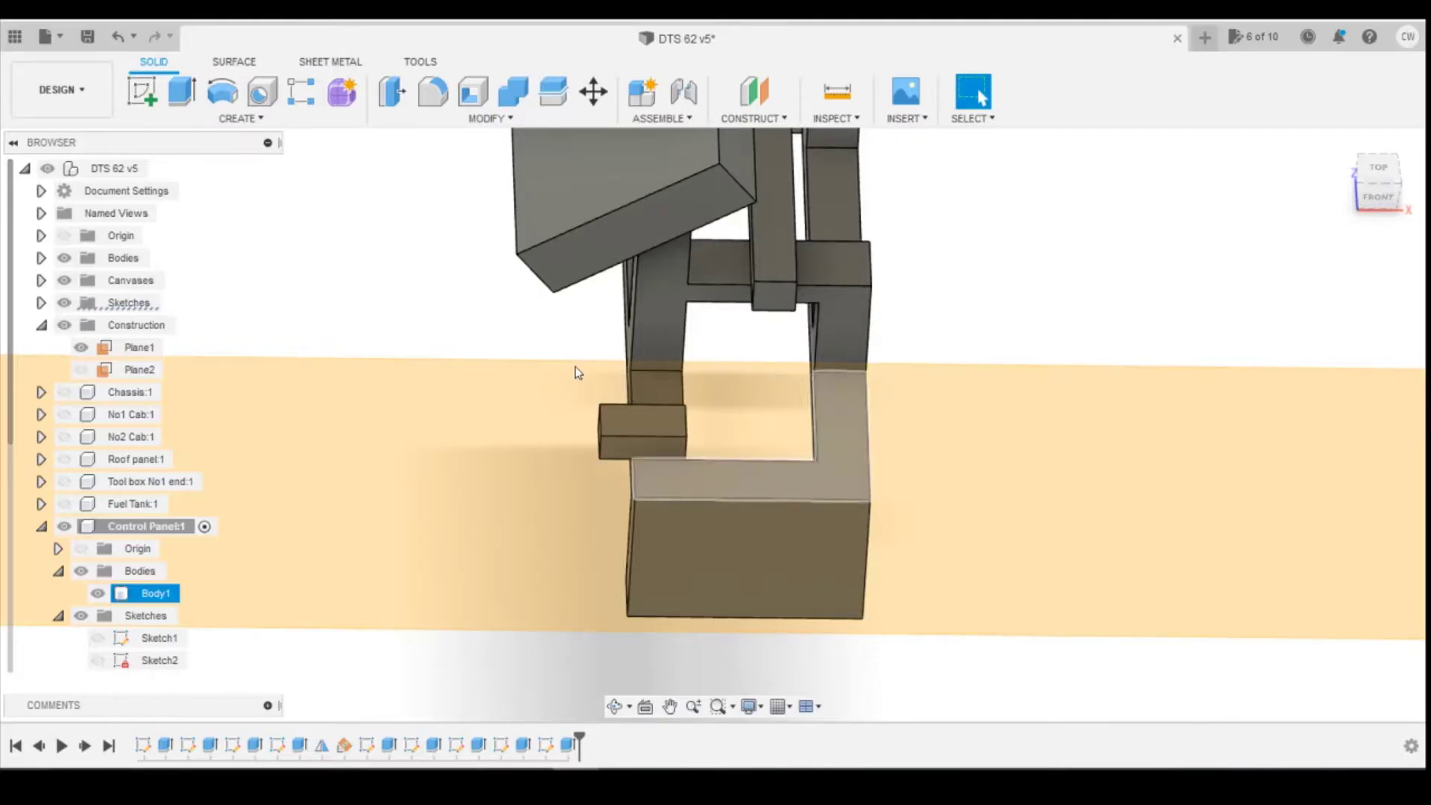
{"action": "left_click", "coordinate": [141, 91]}
{"action": "left_click", "coordinate": [627, 416]}
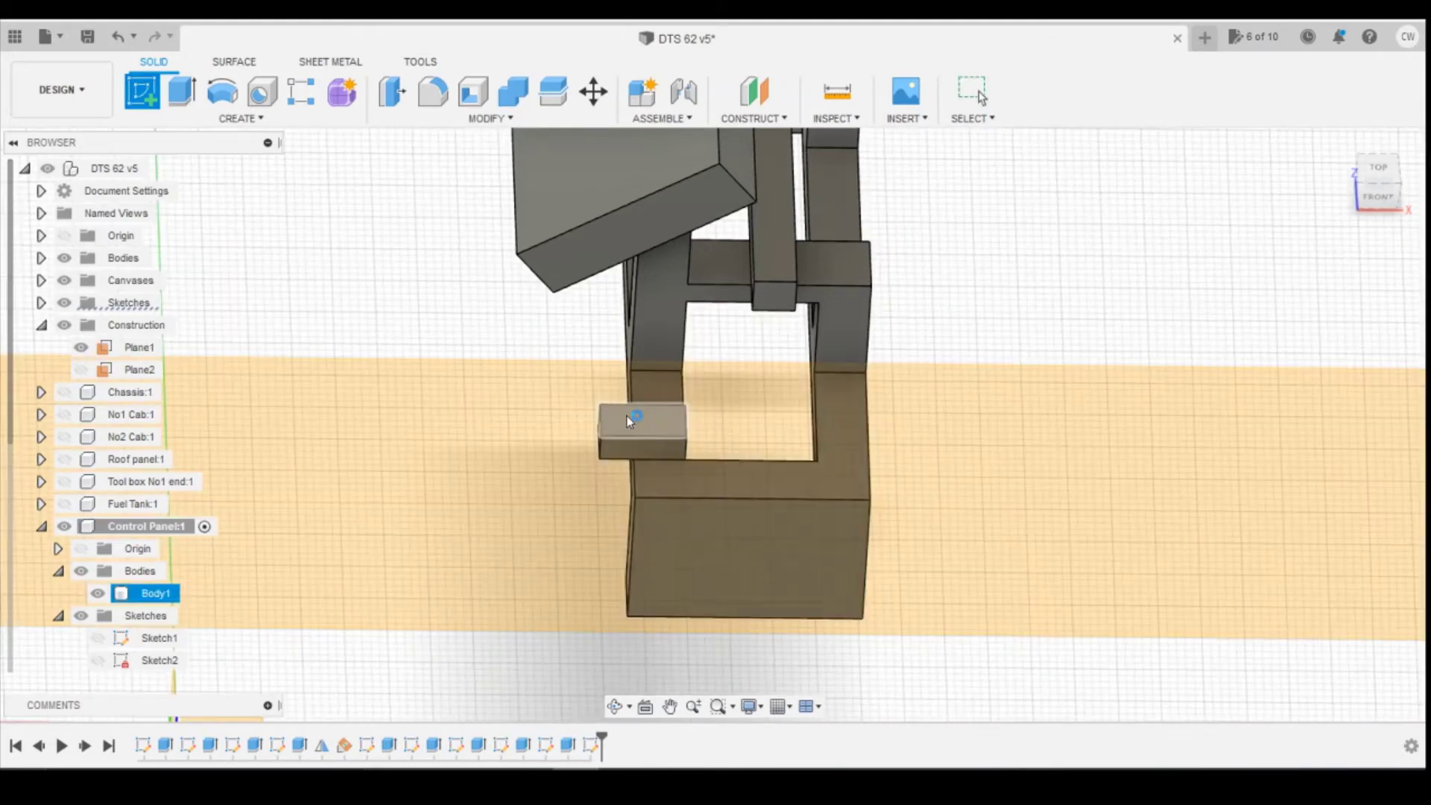
{"action": "left_click", "coordinate": [170, 96]}
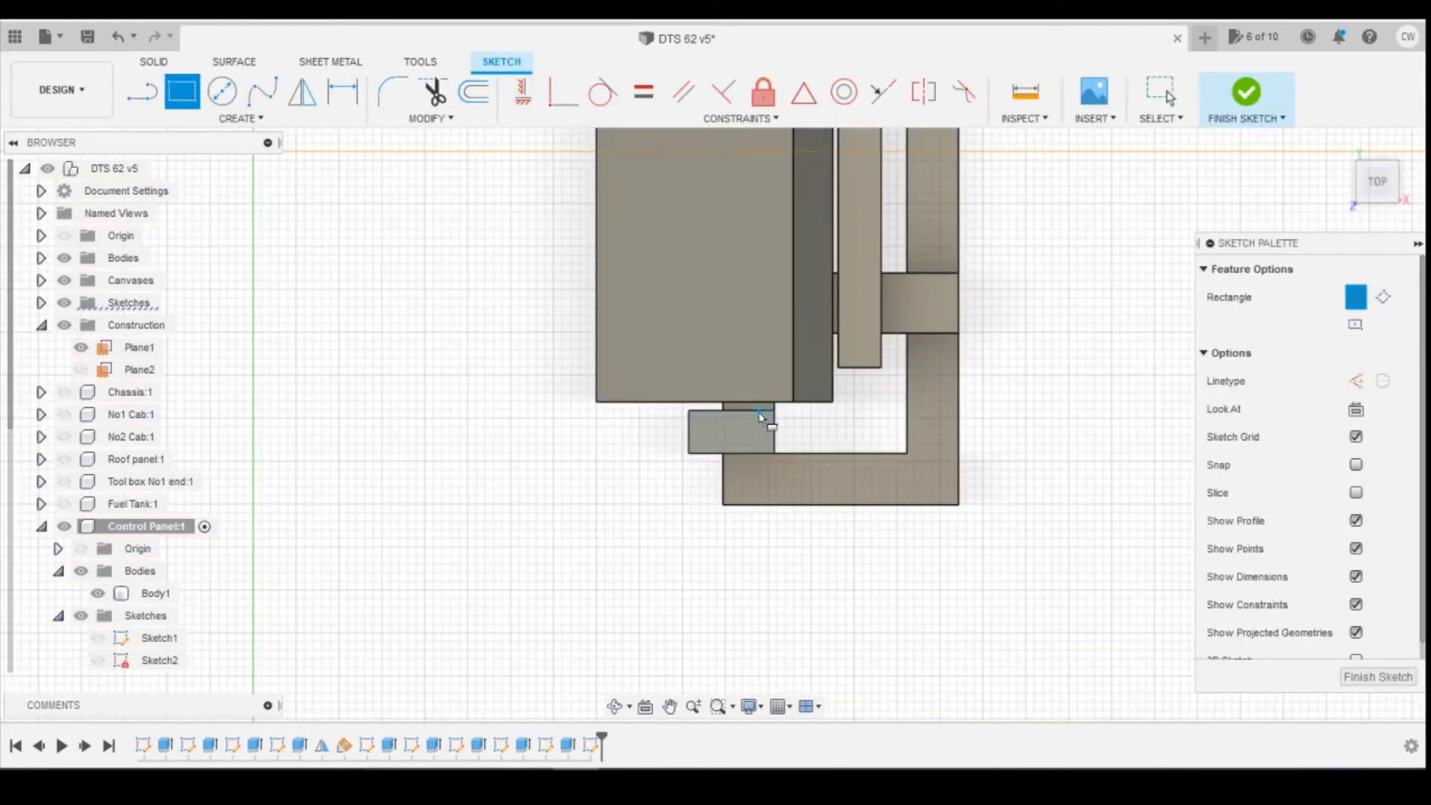
{"action": "scroll", "coordinate": [759, 415], "scroll_direction": "up", "scroll_amount": 3}
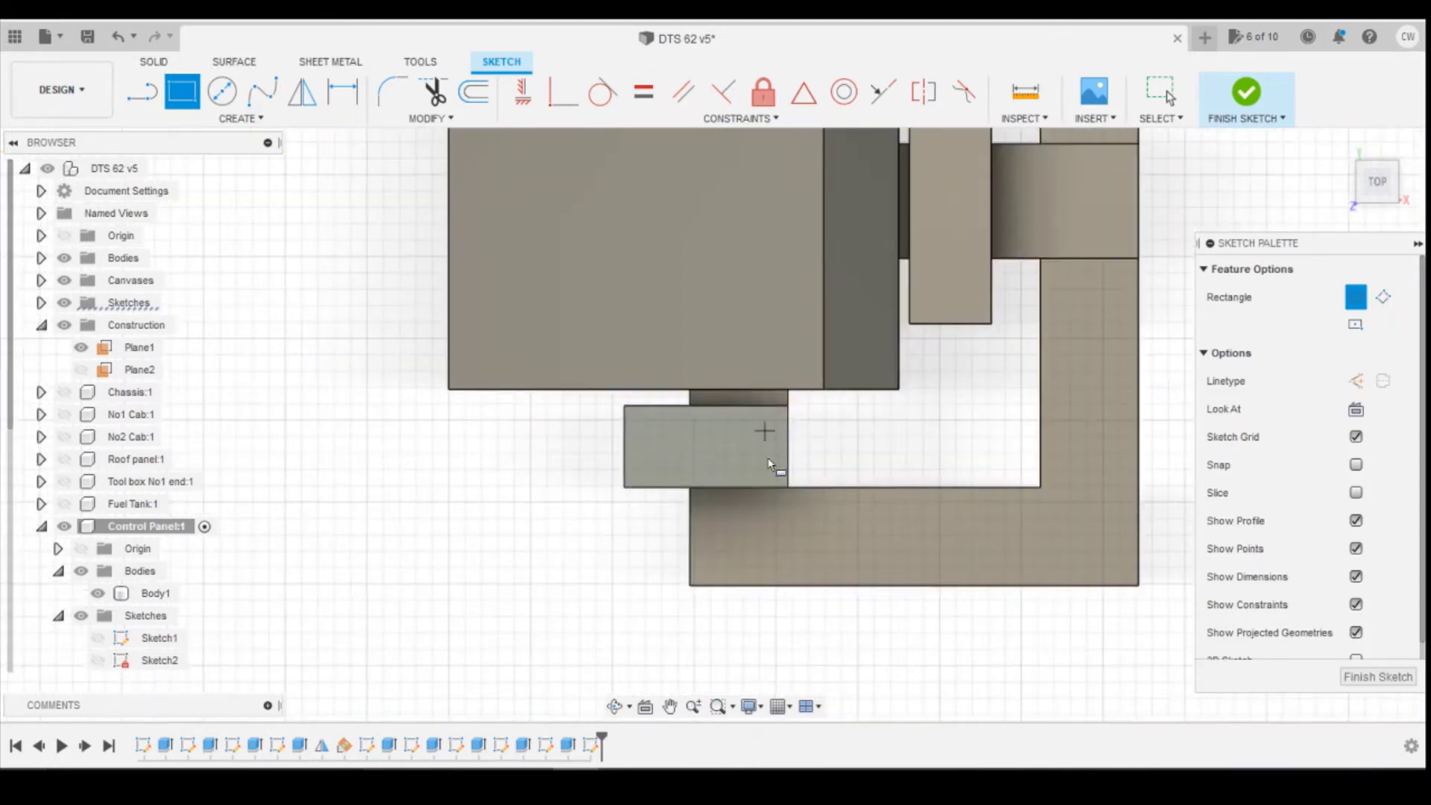
{"action": "left_click", "coordinate": [769, 475]}
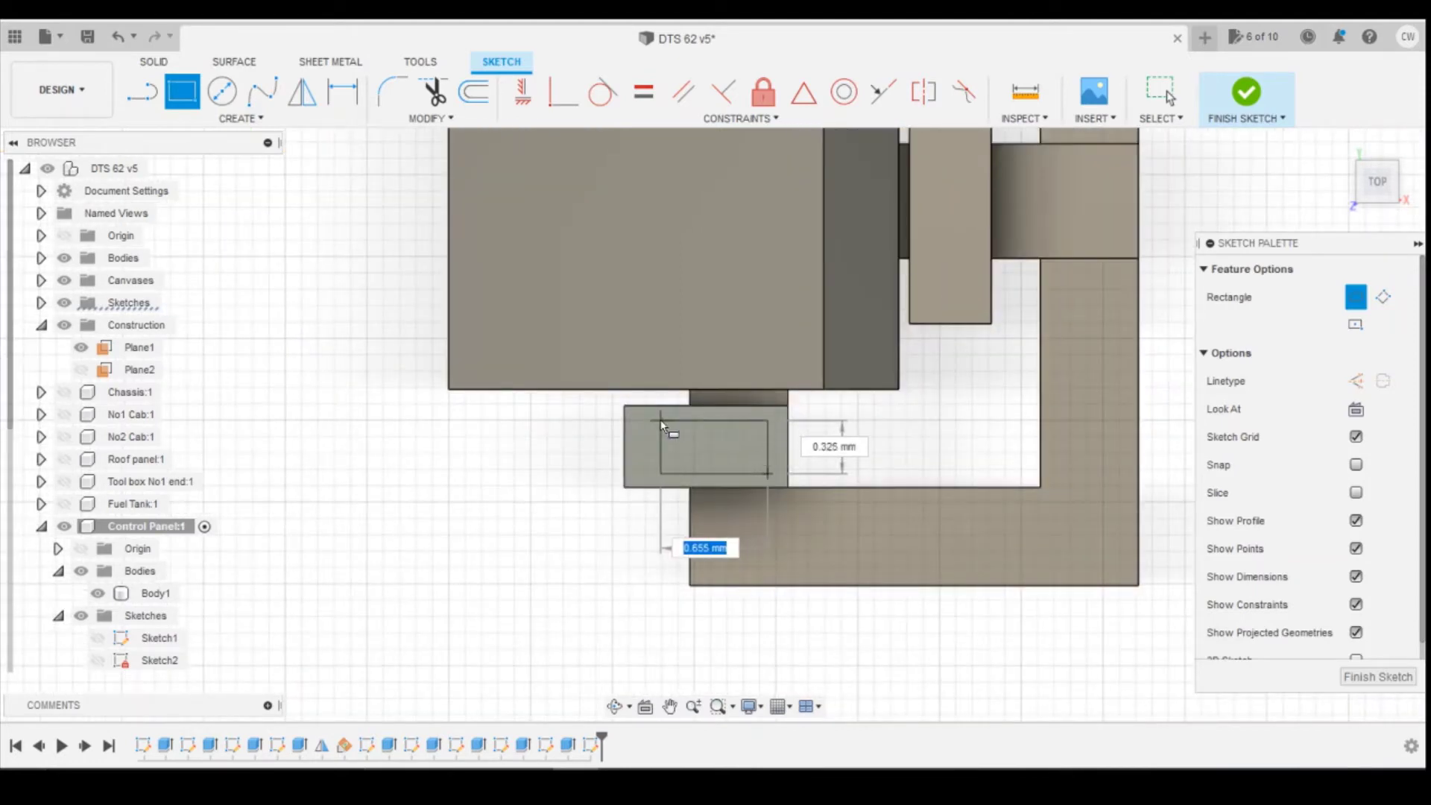
{"action": "left_click", "coordinate": [661, 424]}
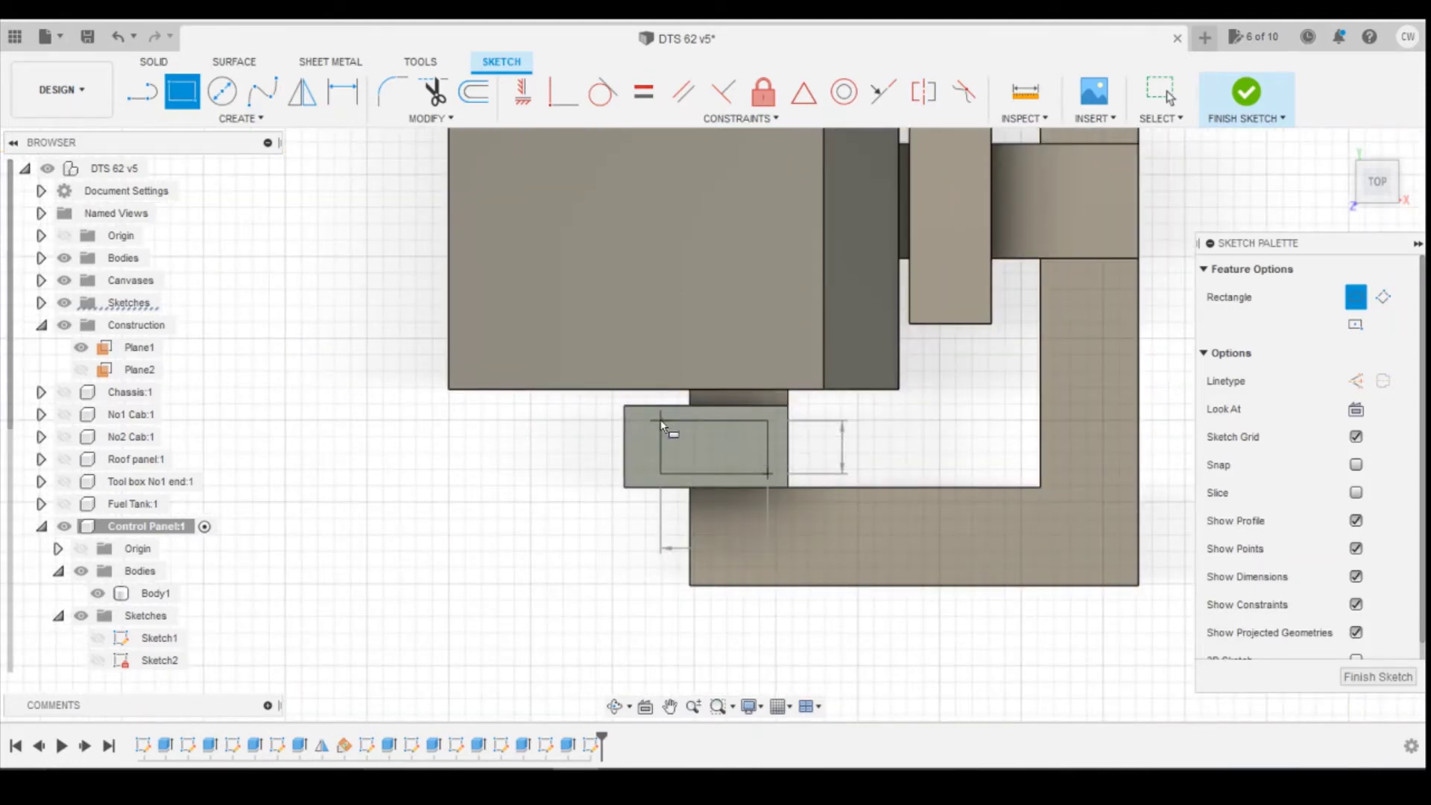
Dimension both long sides of the inner rectangle 0.1 mm from the block's long edges
{"action": "key", "text": "d"}
{"action": "left_click", "coordinate": [741, 473]}
{"action": "left_click", "coordinate": [750, 489]}
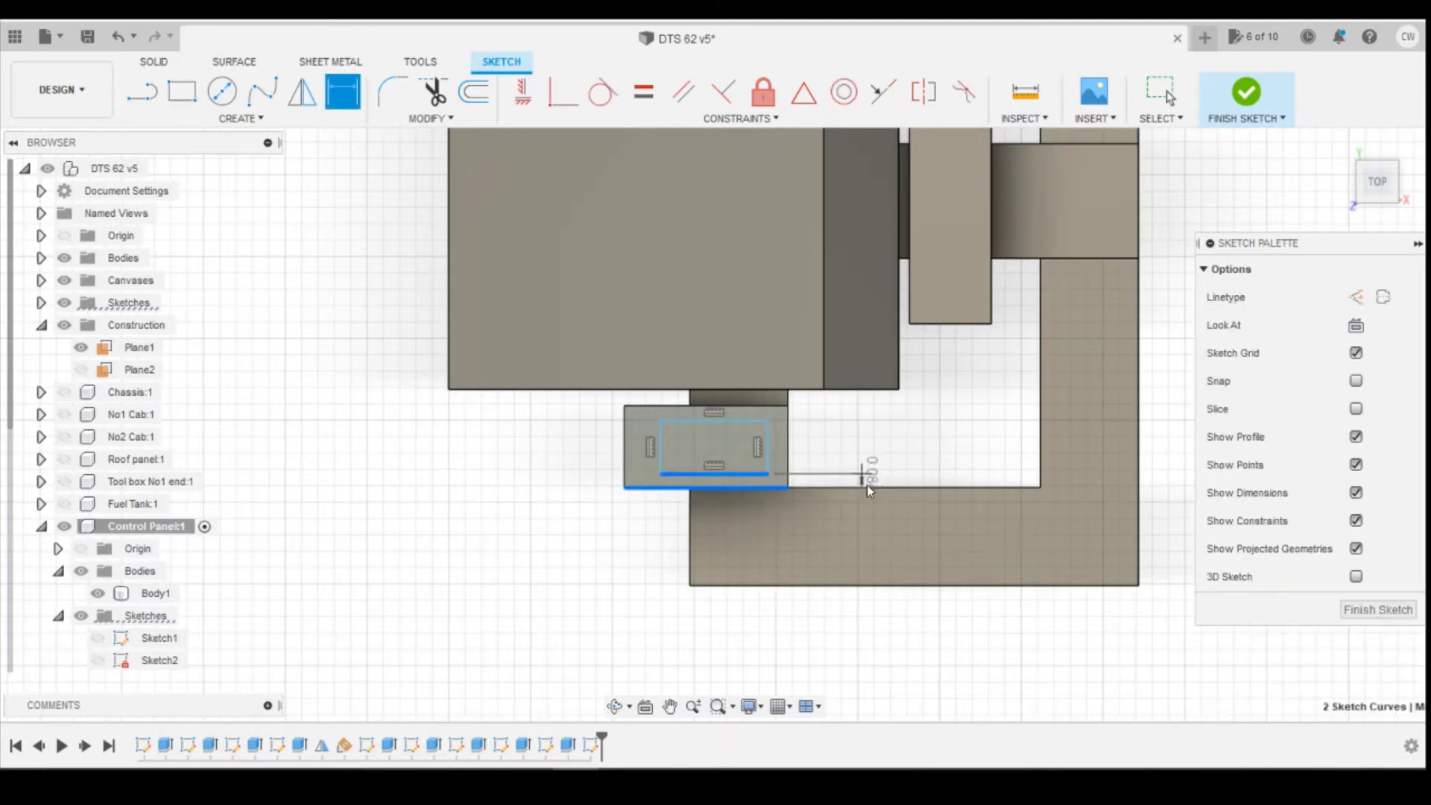
{"action": "left_click", "coordinate": [867, 485]}
{"action": "type", "text": "0.1"}
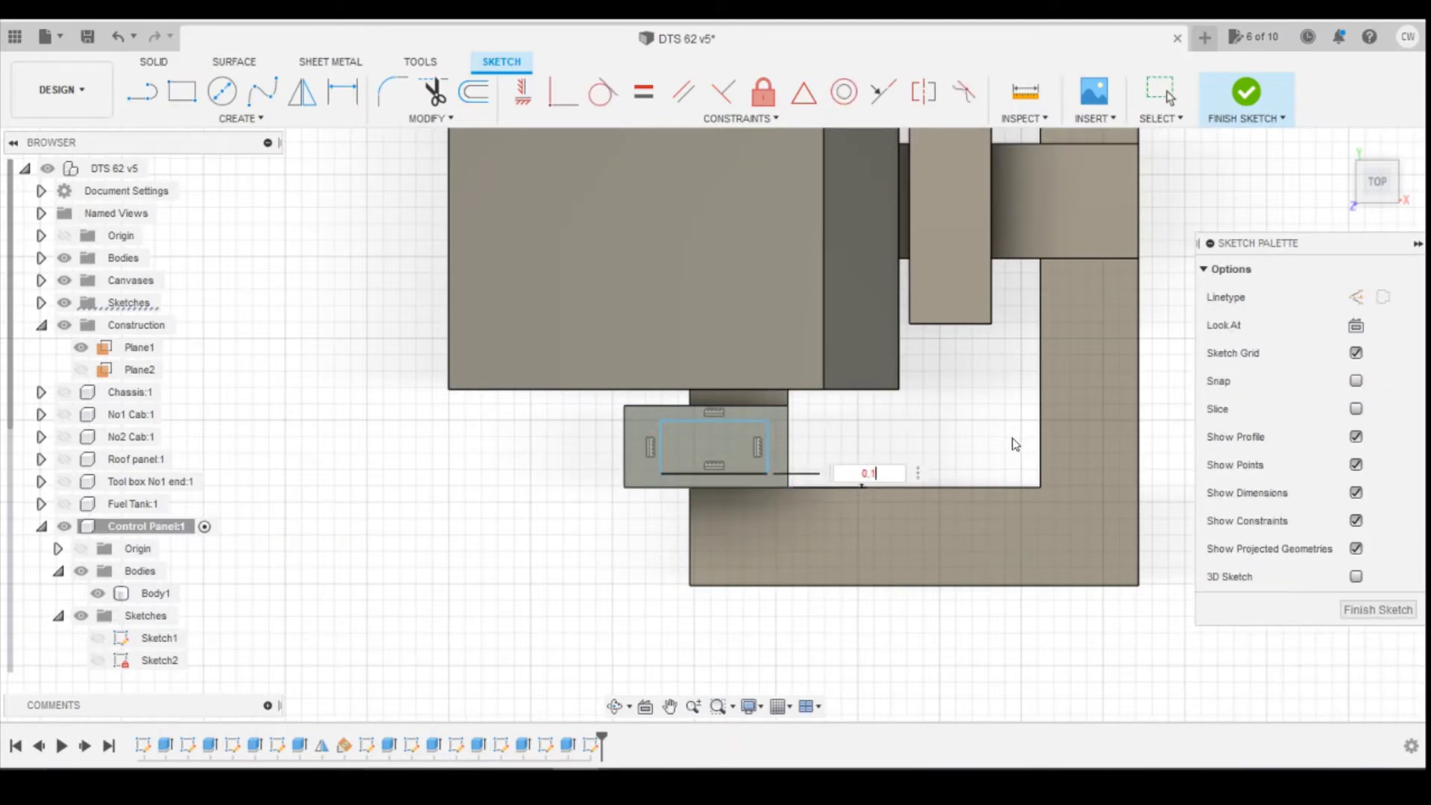
{"action": "key", "text": "Return"}
{"action": "key", "text": "d"}
{"action": "left_click", "coordinate": [754, 419]}
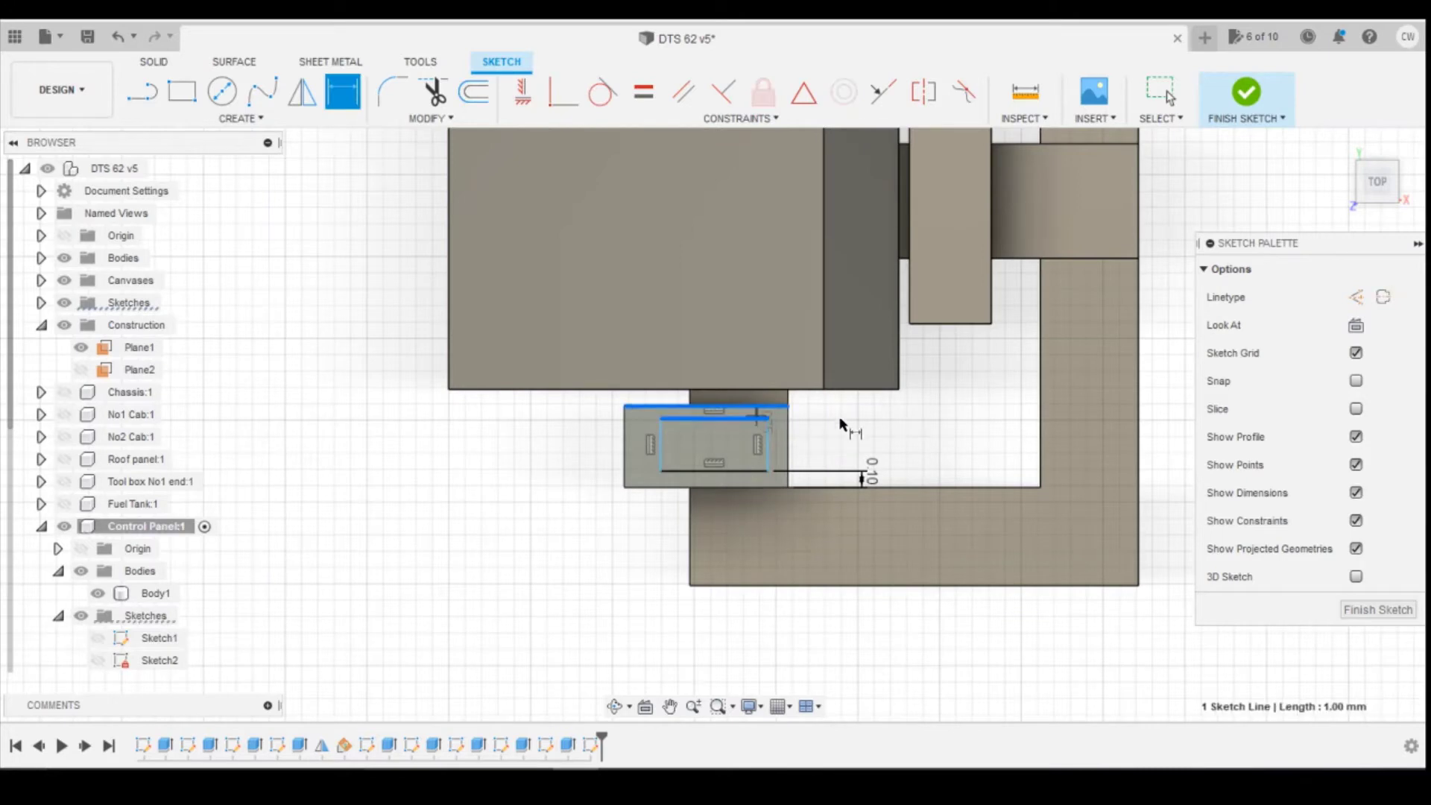
{"action": "left_click", "coordinate": [866, 429]}
{"action": "type", "text": "0.1"}
{"action": "key", "text": "Return"}
Dimension the inner rectangle's short sides 0.15 mm from the block's right end and 0.2 mm from its left end
{"action": "key", "text": "d"}
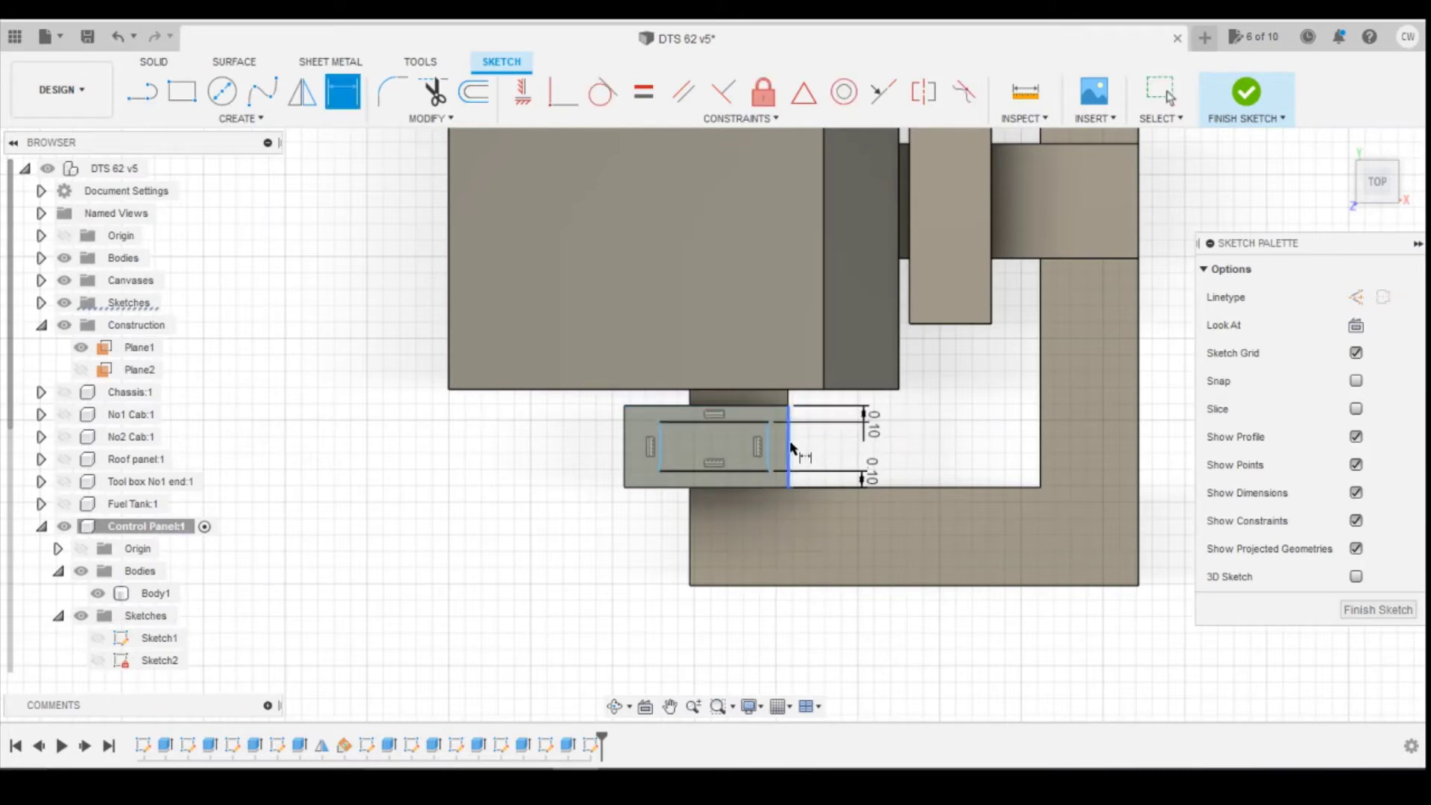
{"action": "left_click", "coordinate": [771, 441]}
{"action": "left_click", "coordinate": [789, 466]}
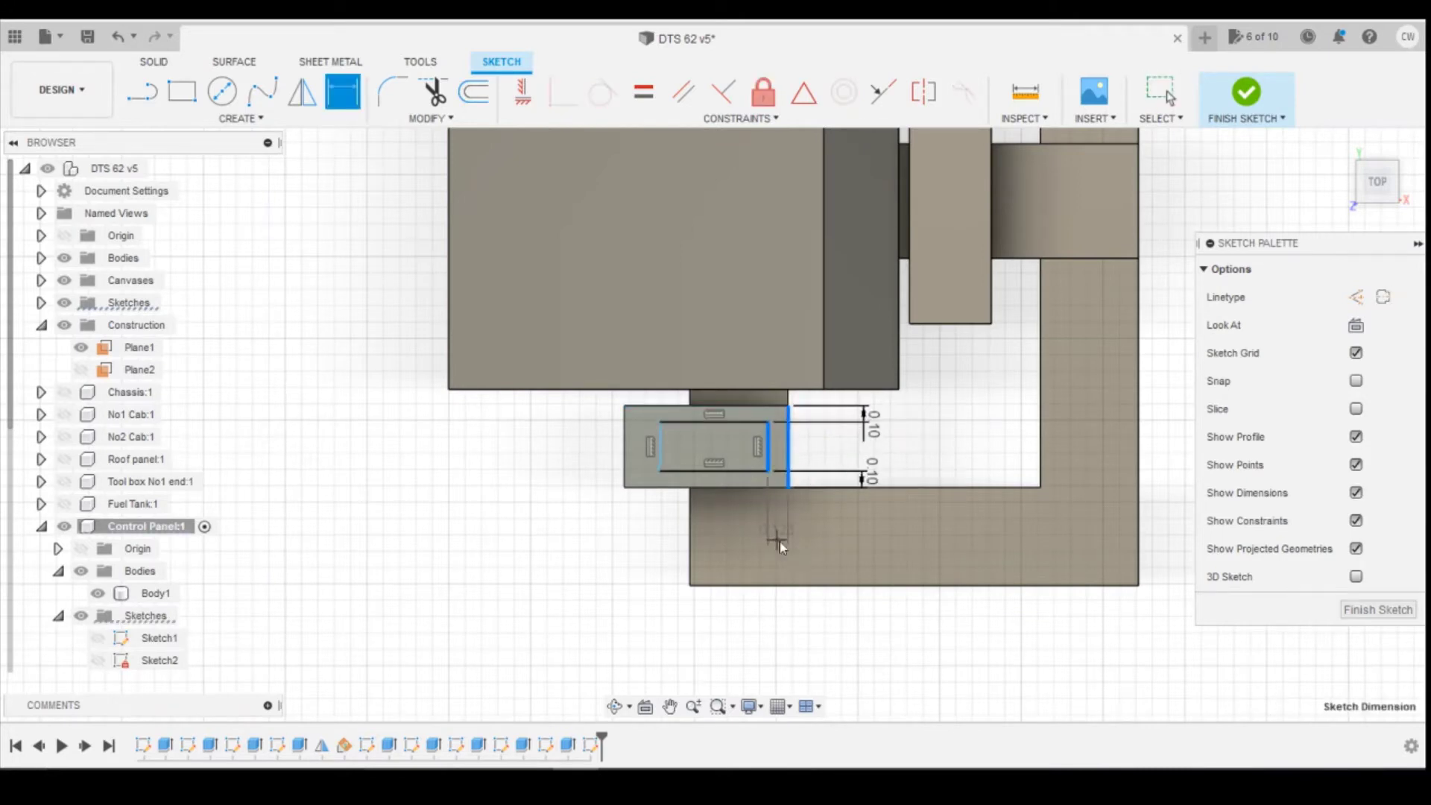
{"action": "left_click", "coordinate": [779, 541]}
{"action": "type", "text": "0.15"}
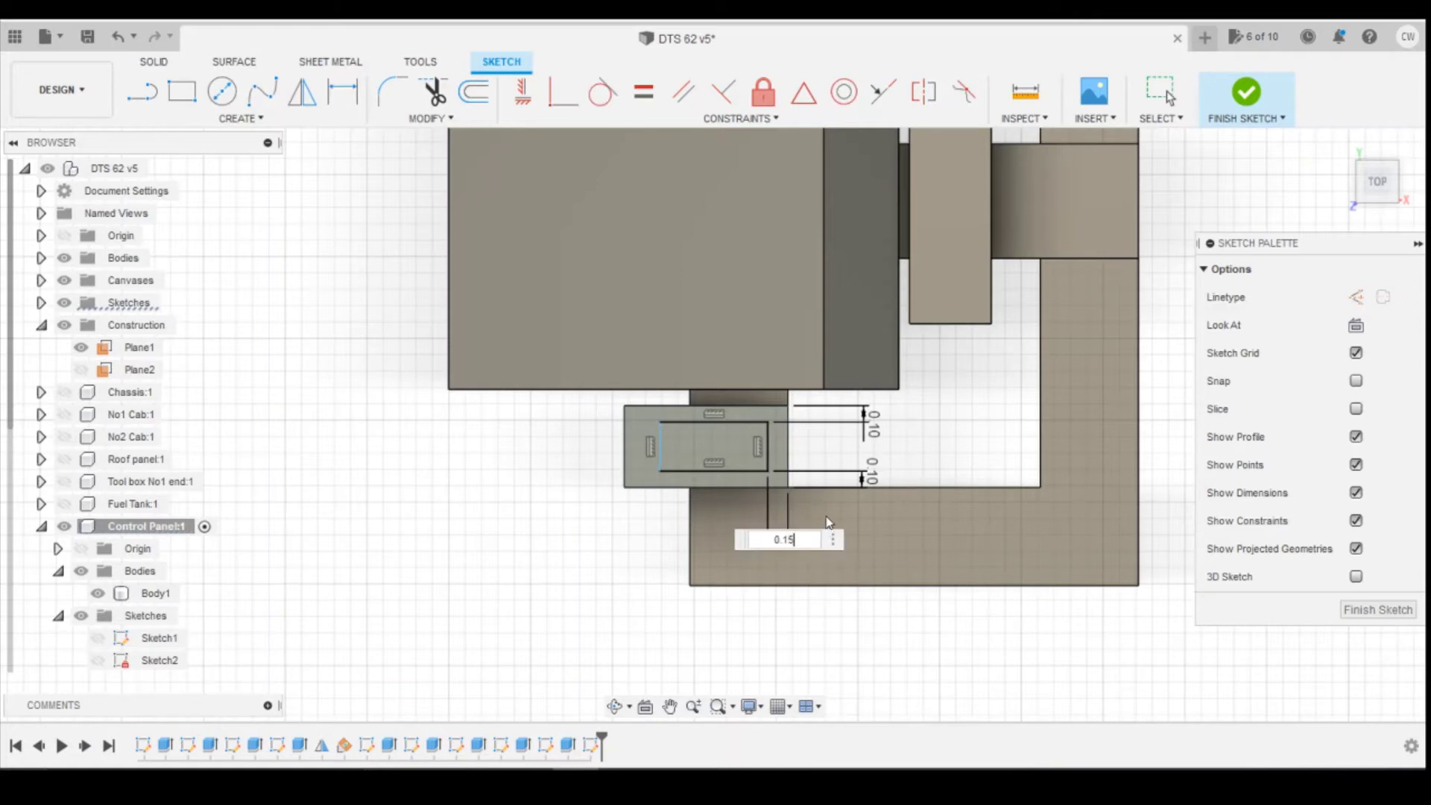
{"action": "key", "text": "Return"}
{"action": "key", "text": "d"}
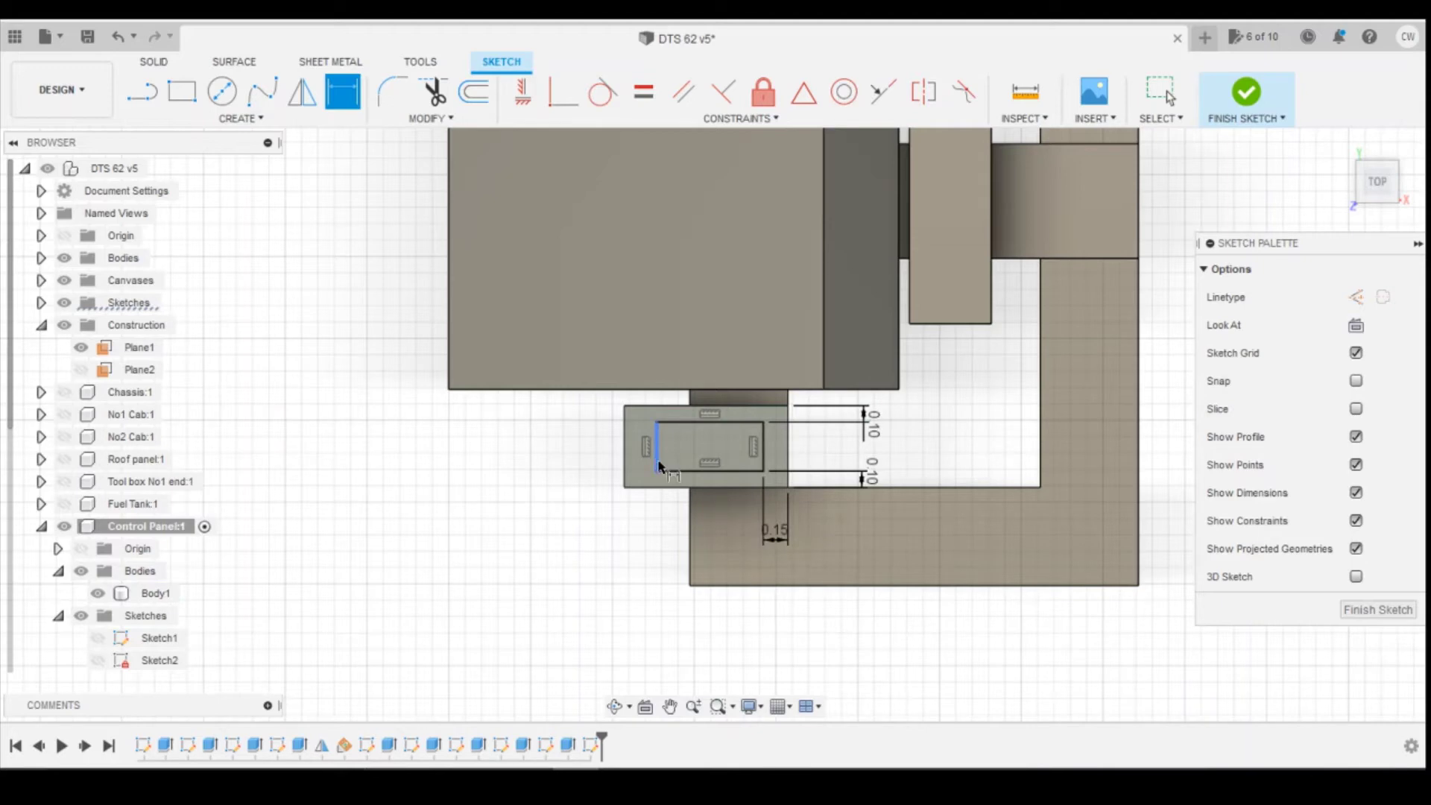
{"action": "left_click", "coordinate": [659, 464]}
{"action": "left_click", "coordinate": [625, 487]}
{"action": "left_click", "coordinate": [656, 534]}
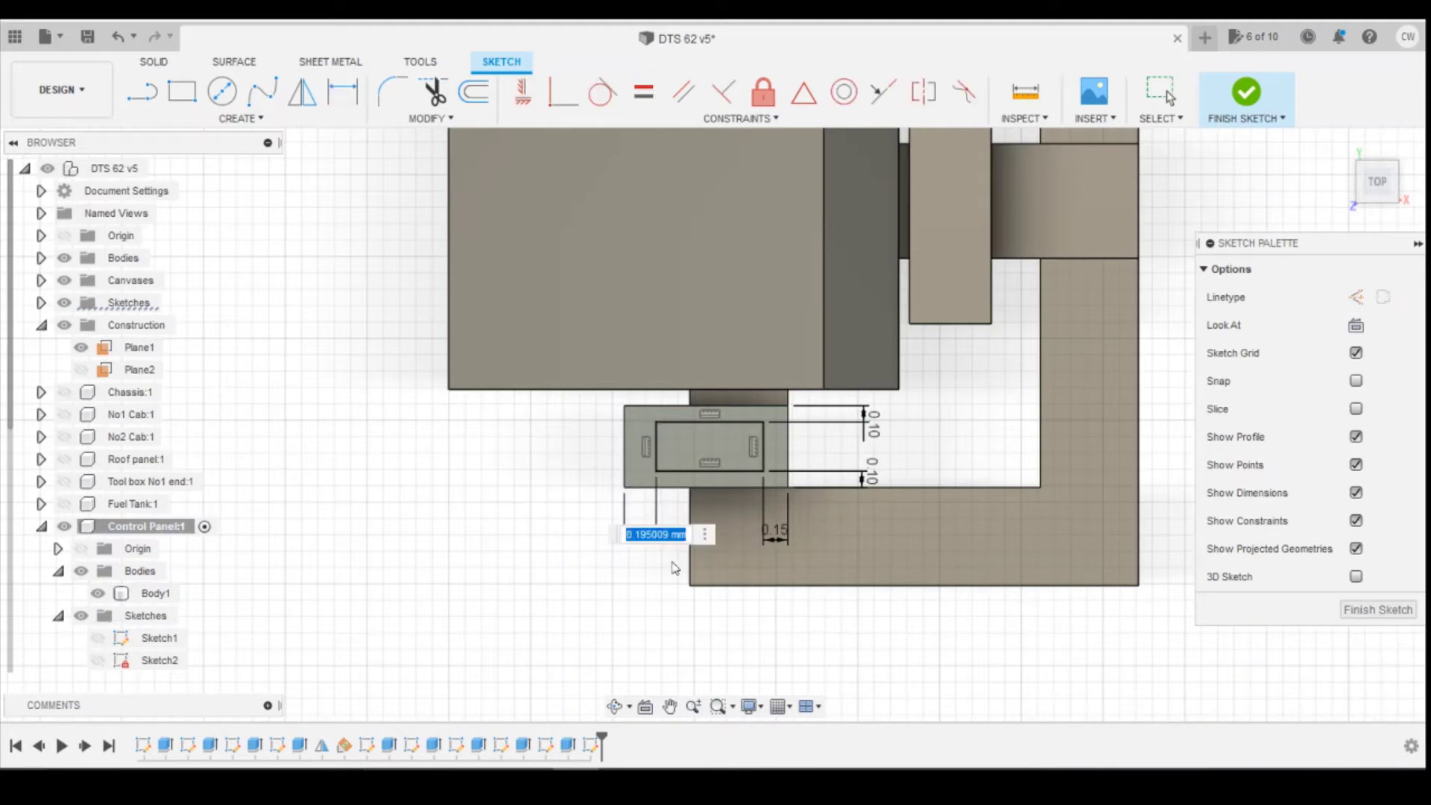
{"action": "type", "text": "0.2"}
{"action": "key", "text": "Return"}
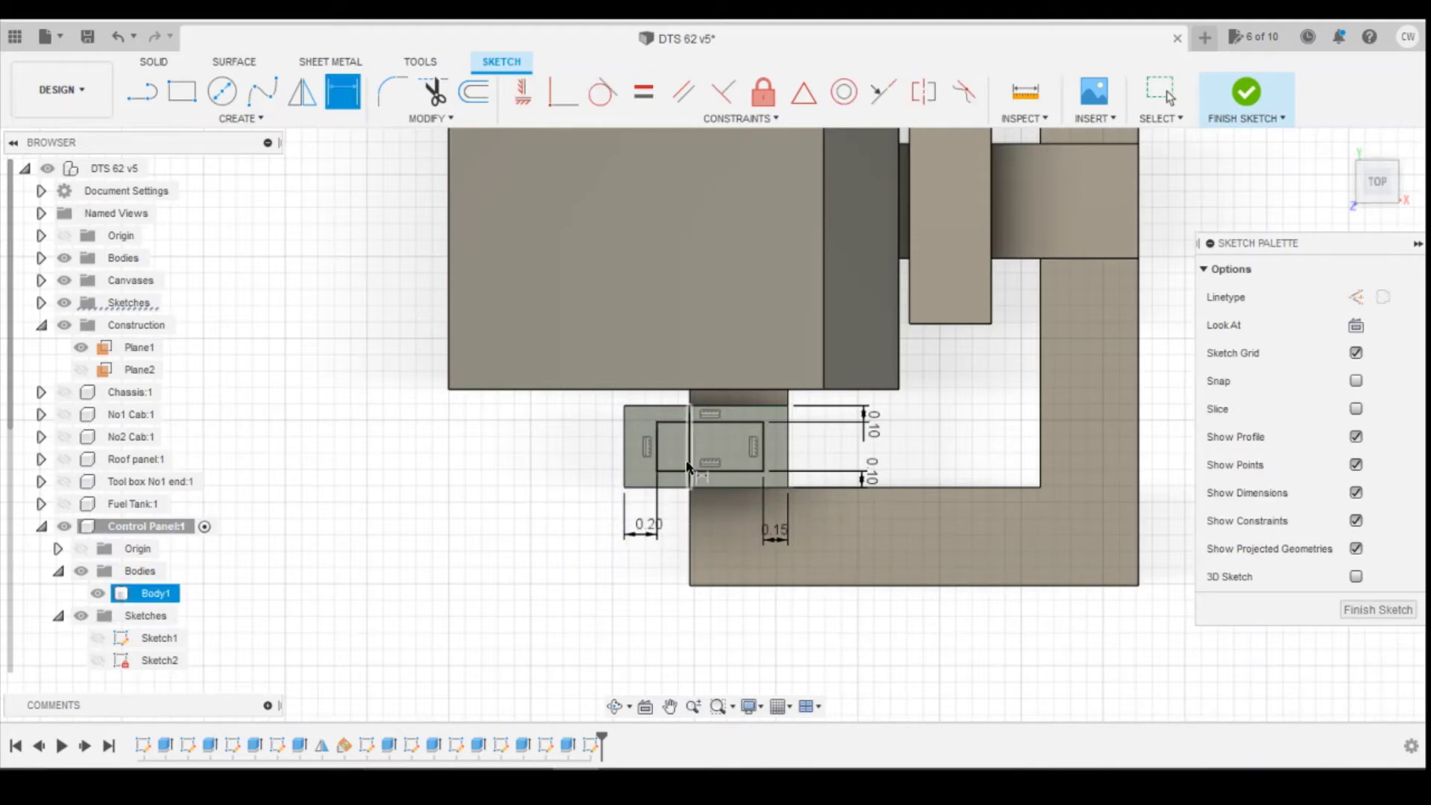
Extrude the inner rectangle 0.50 mm upward from the block, joined to the existing body
{"action": "key", "text": "Escape"}
{"action": "left_click", "coordinate": [683, 449]}
{"action": "right_click", "coordinate": [683, 449]}
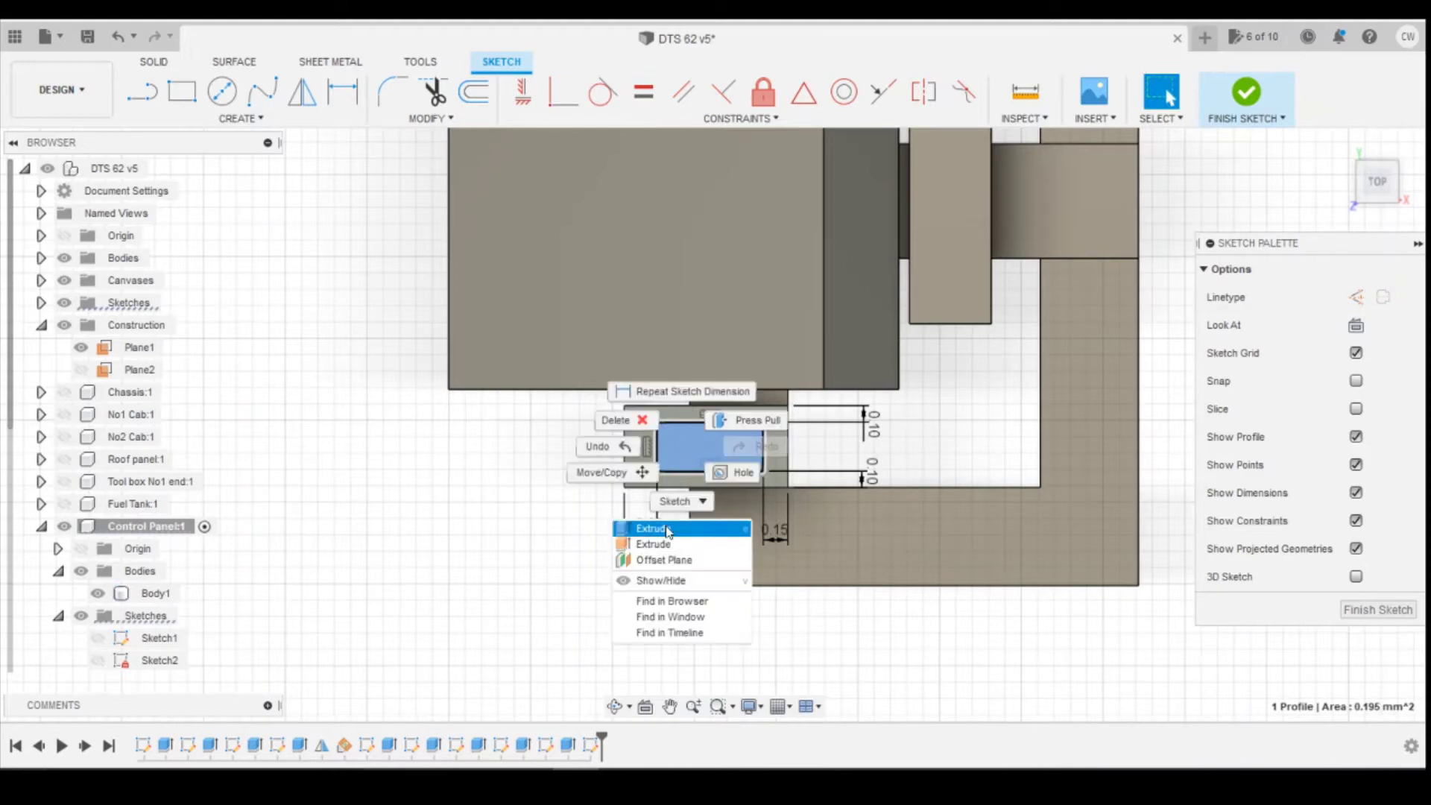
{"action": "left_click", "coordinate": [668, 531]}
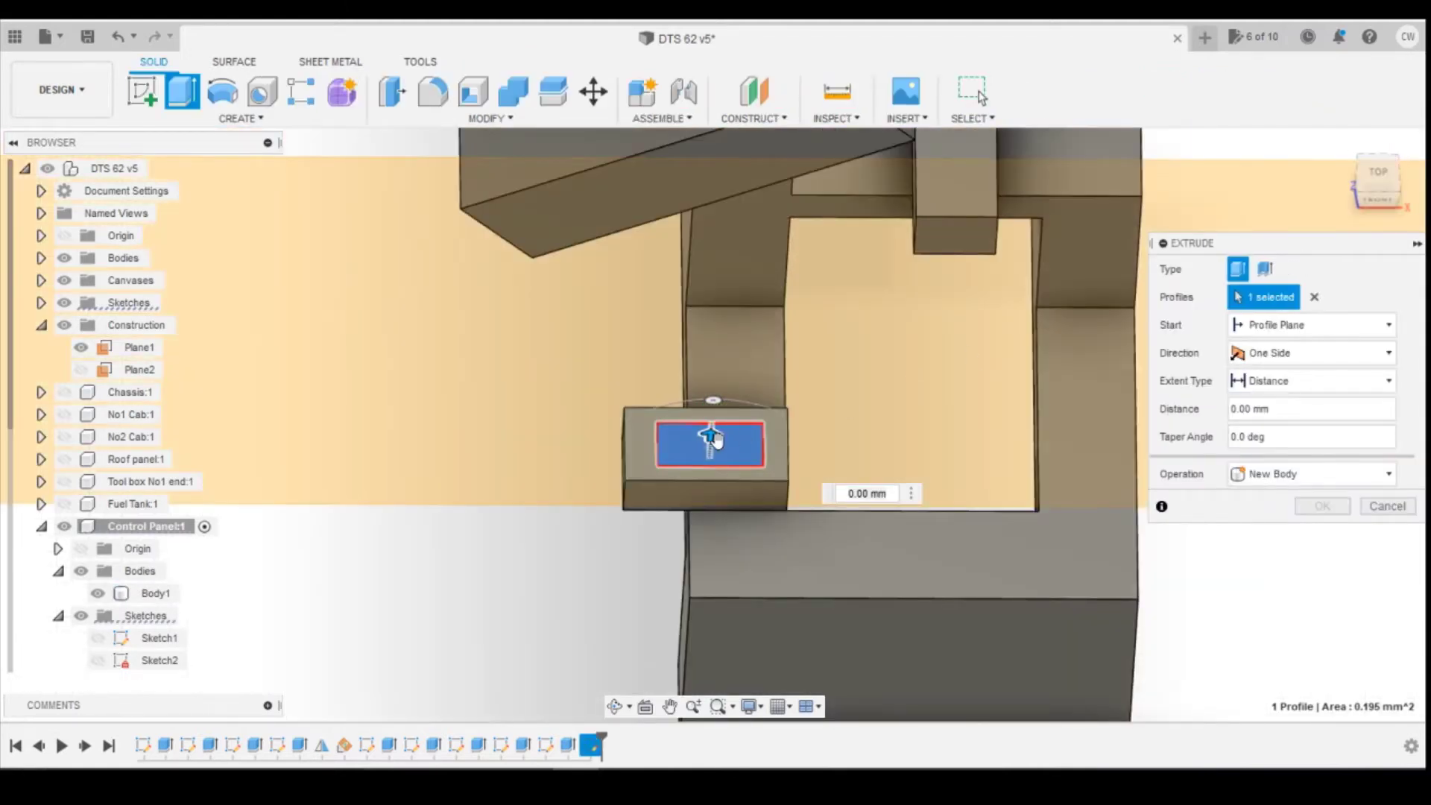
{"action": "left_click_drag", "start_coordinate": [710, 434], "coordinate": [722, 400]}
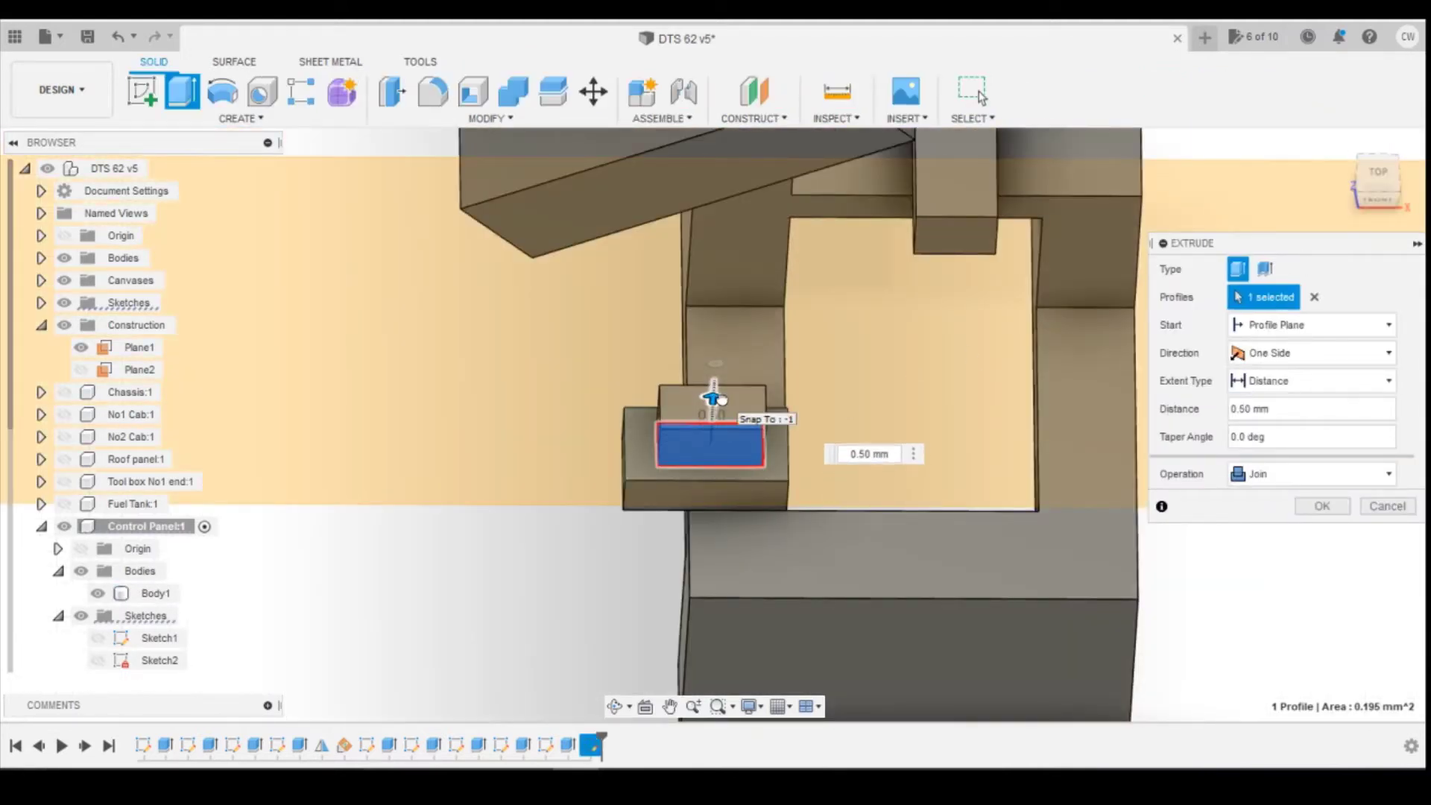
{"action": "left_click", "coordinate": [1299, 507]}
Sketch a smaller rectangle about 0.17 mm deep on the raised block's upper face, checking the reference photo in Photos
{"action": "left_click", "coordinate": [142, 91]}
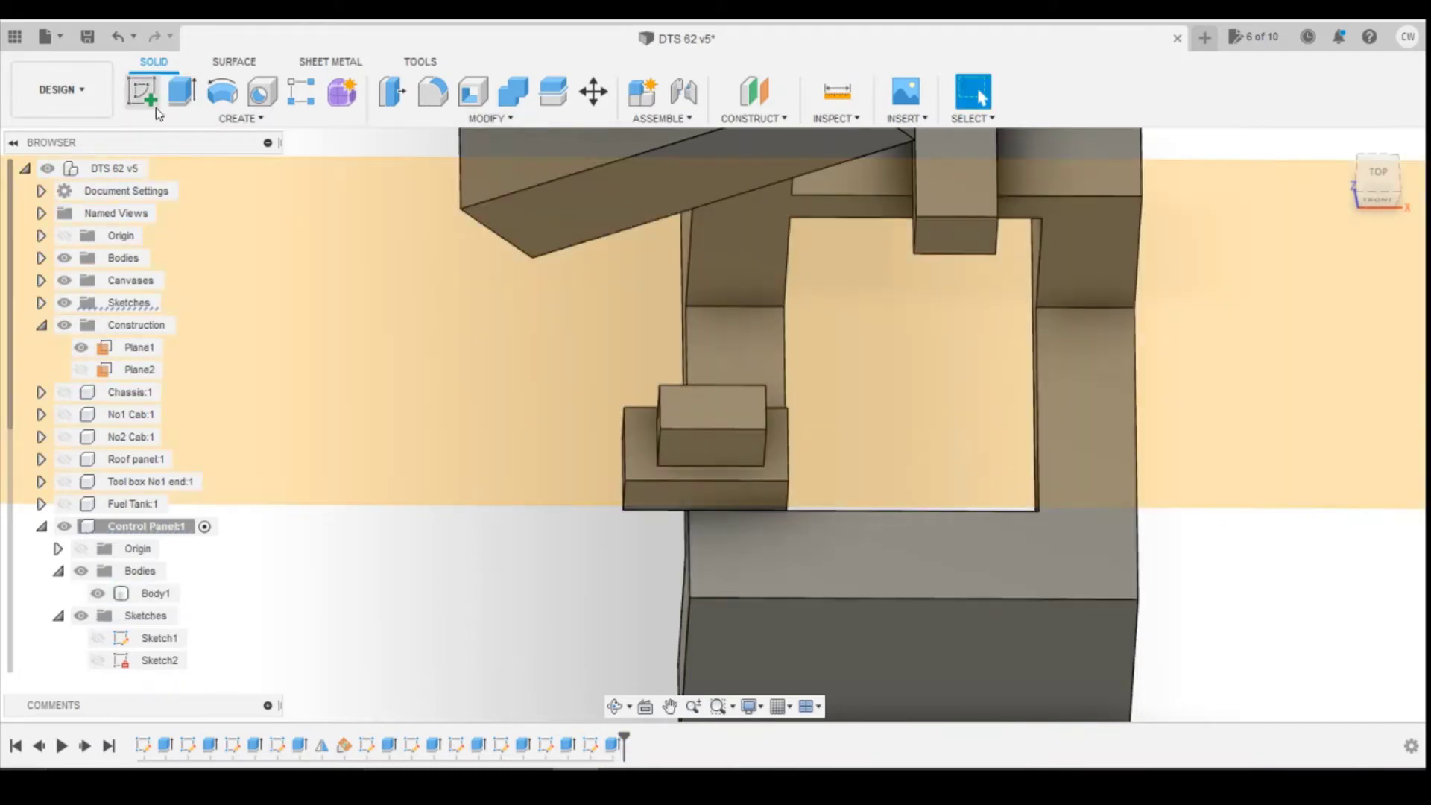
{"action": "left_click", "coordinate": [717, 410]}
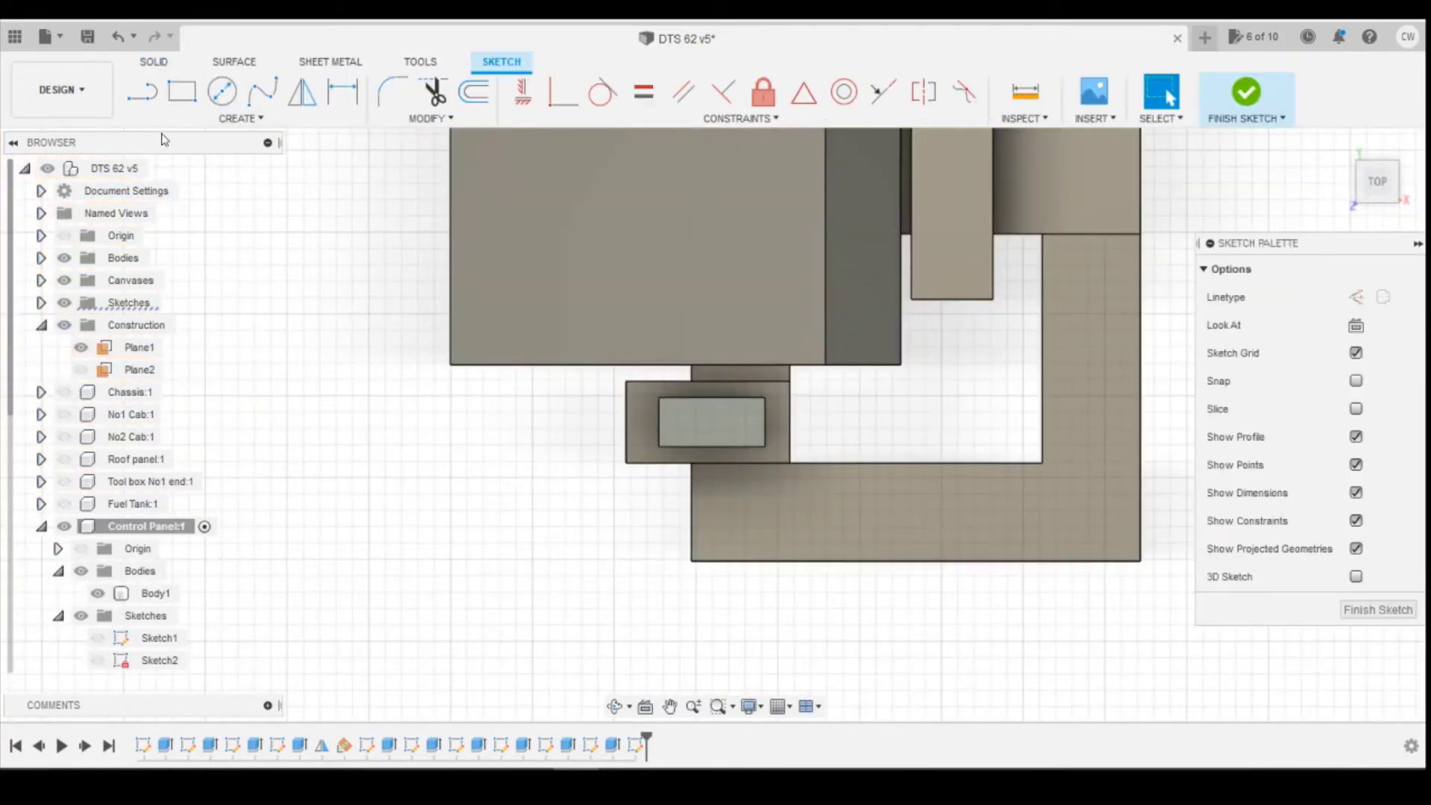
{"action": "left_click", "coordinate": [182, 91]}
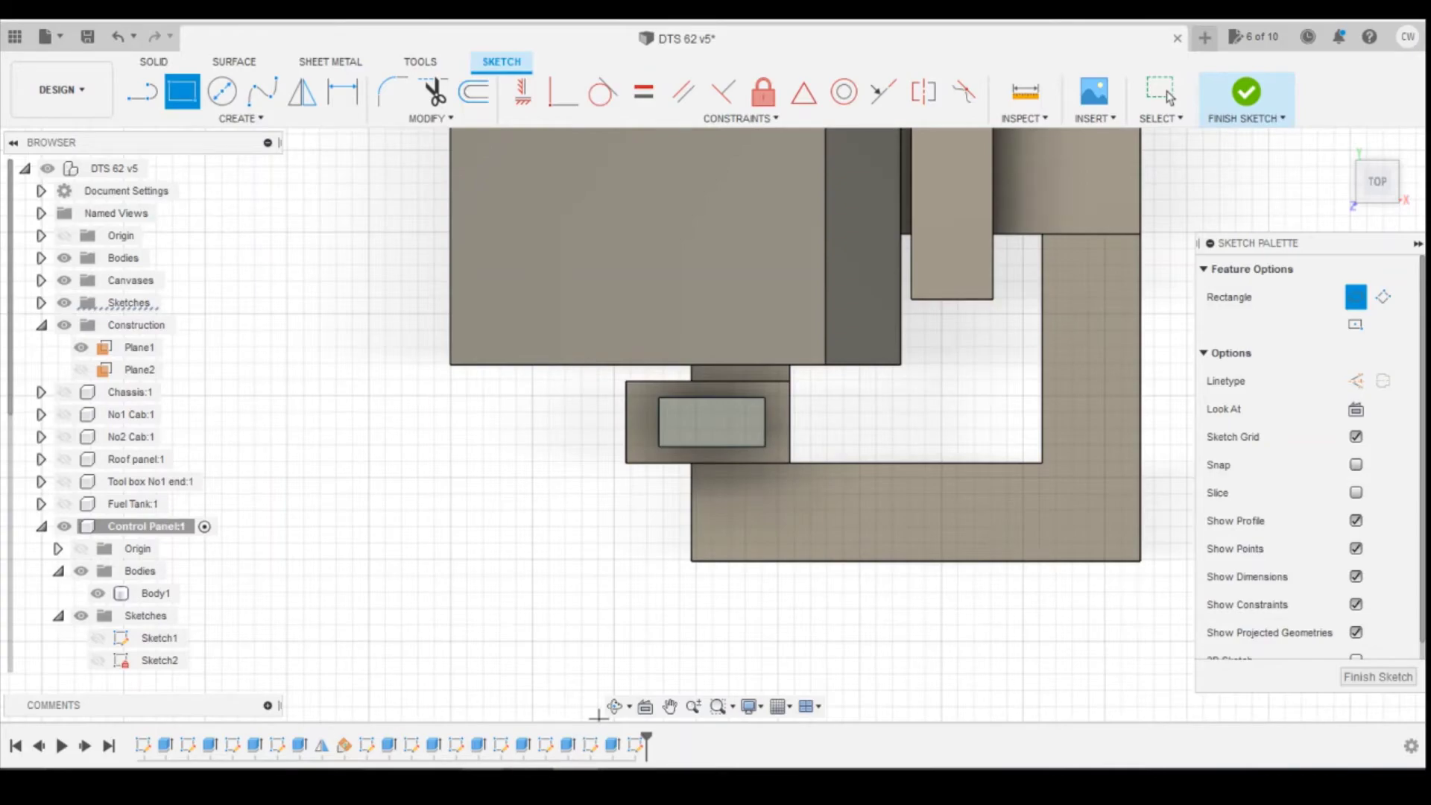
{"action": "left_click", "coordinate": [753, 734]}
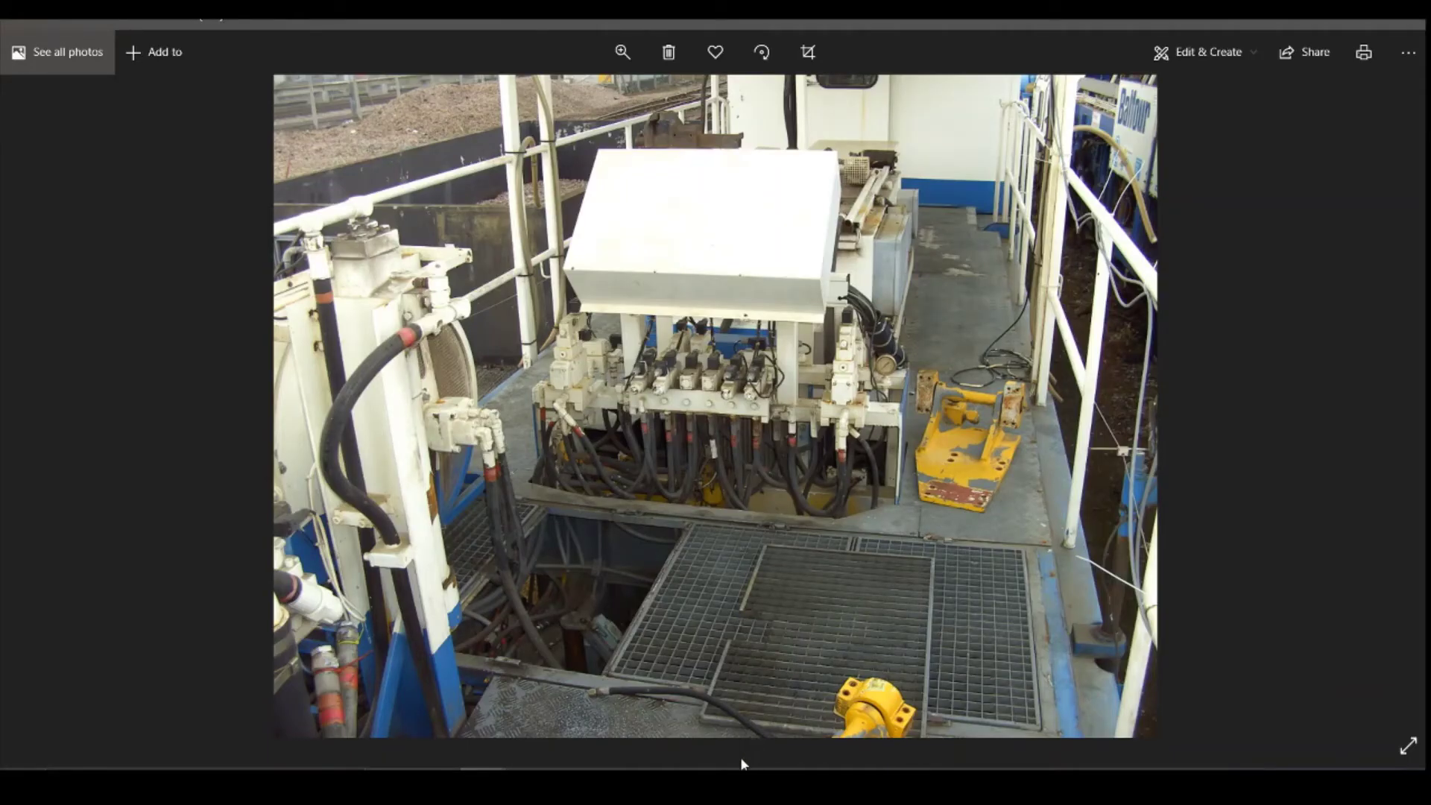
{"action": "key", "text": "alt+Tab"}
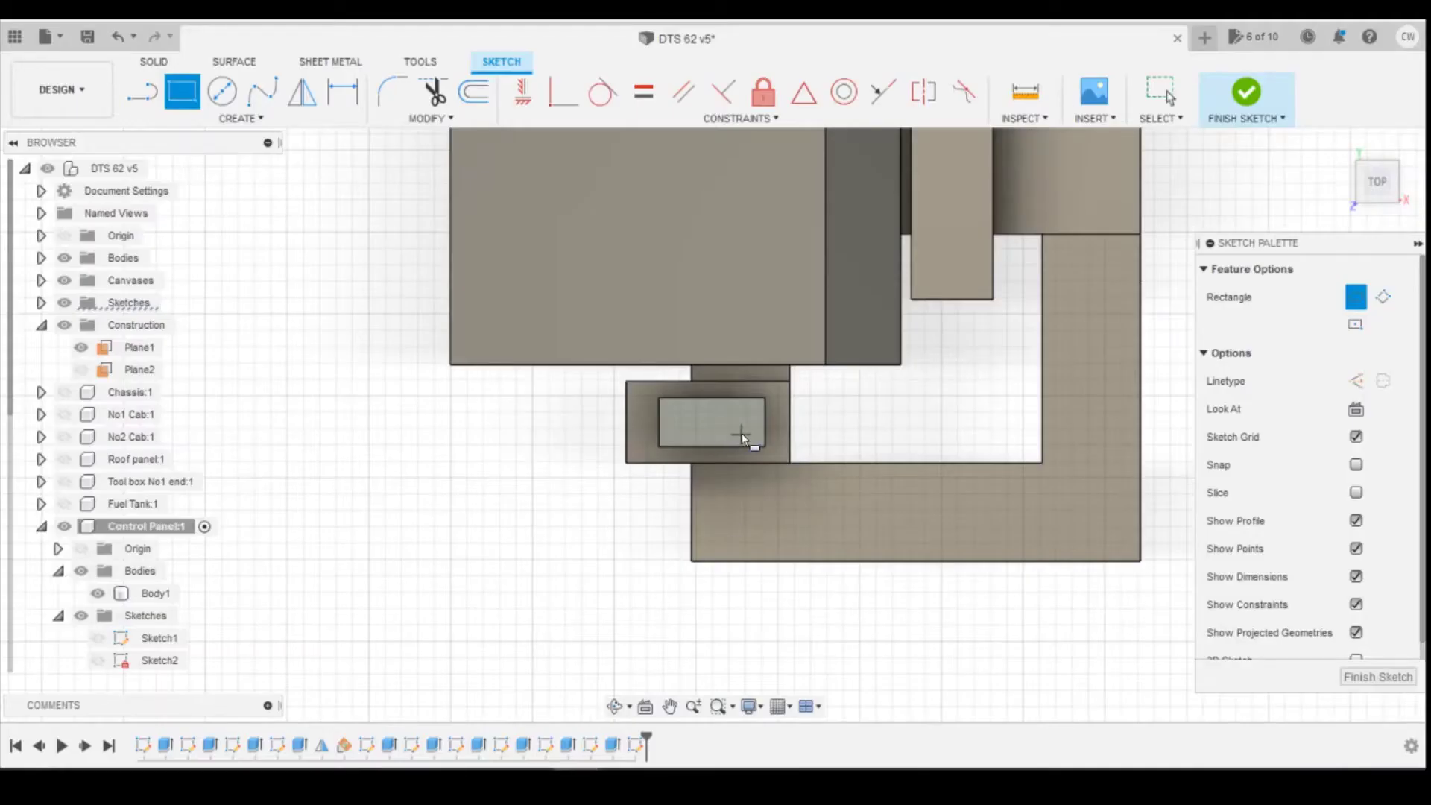
{"action": "left_click", "coordinate": [743, 439]}
{"action": "left_click", "coordinate": [682, 410]}
{"action": "key", "text": "Escape"}
Dimension both short sides of the smaller rectangle 0.1 mm from the raised block's ends
{"action": "key", "text": "d"}
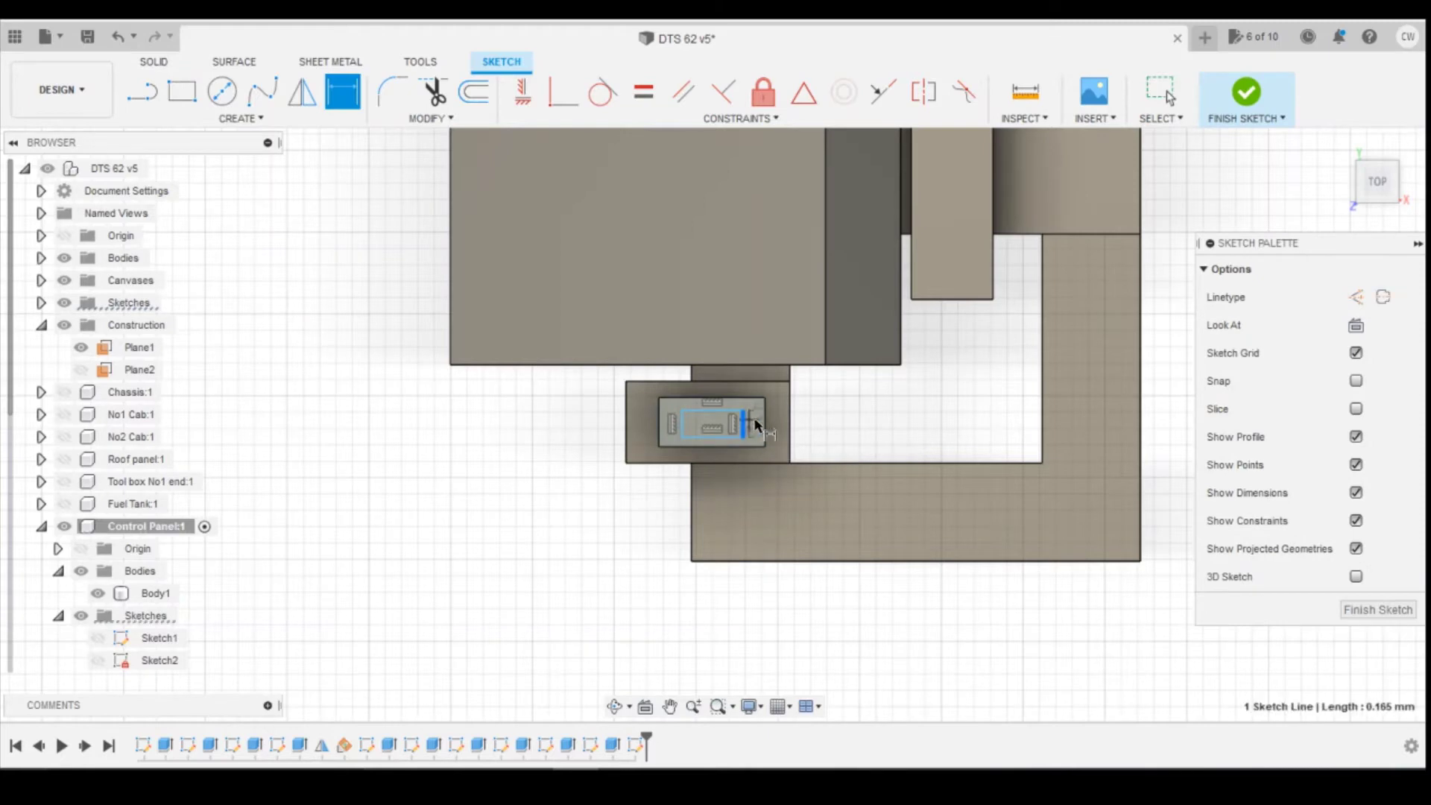
{"action": "left_click", "coordinate": [764, 427]}
{"action": "left_click", "coordinate": [793, 577]}
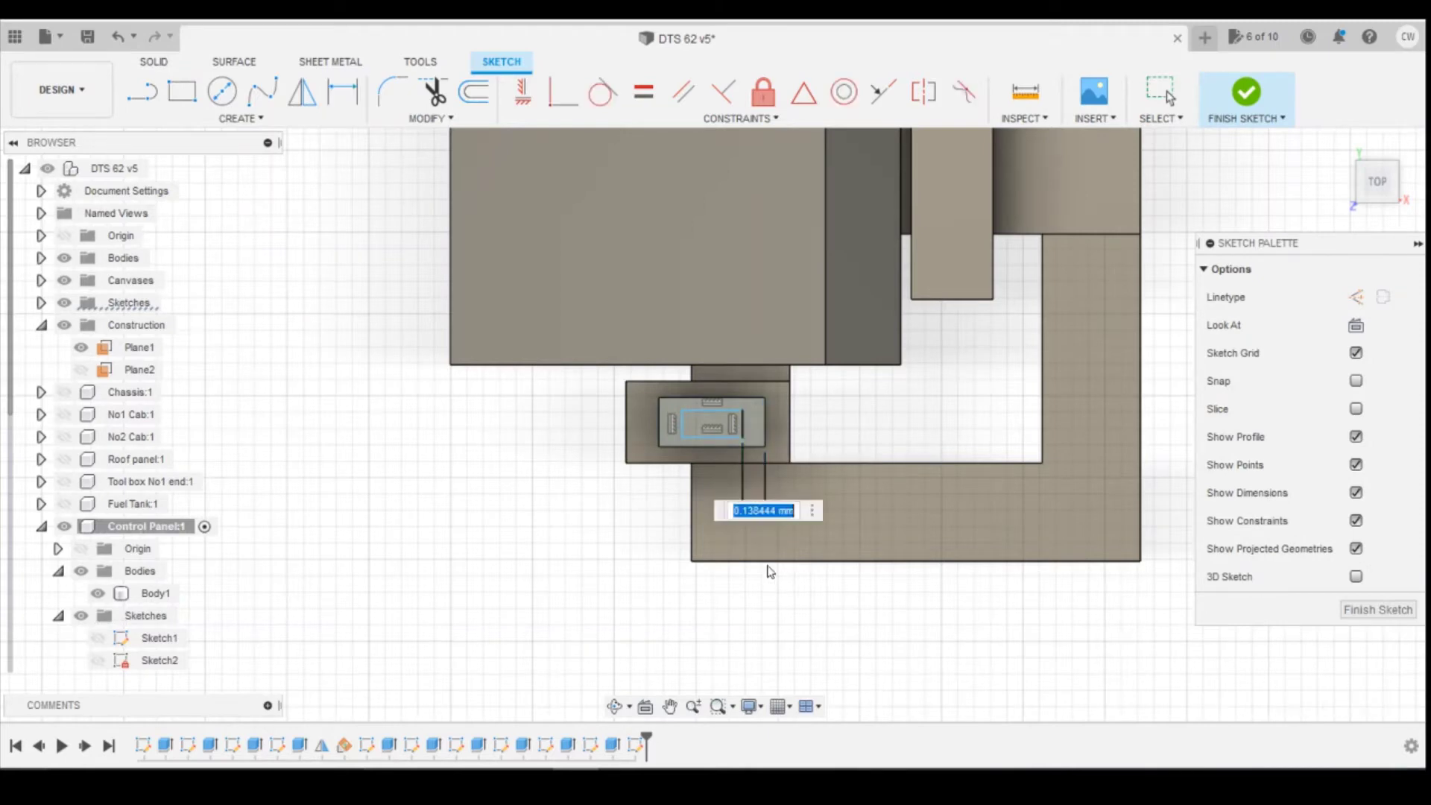
{"action": "type", "text": "0.1"}
{"action": "key", "text": "Return"}
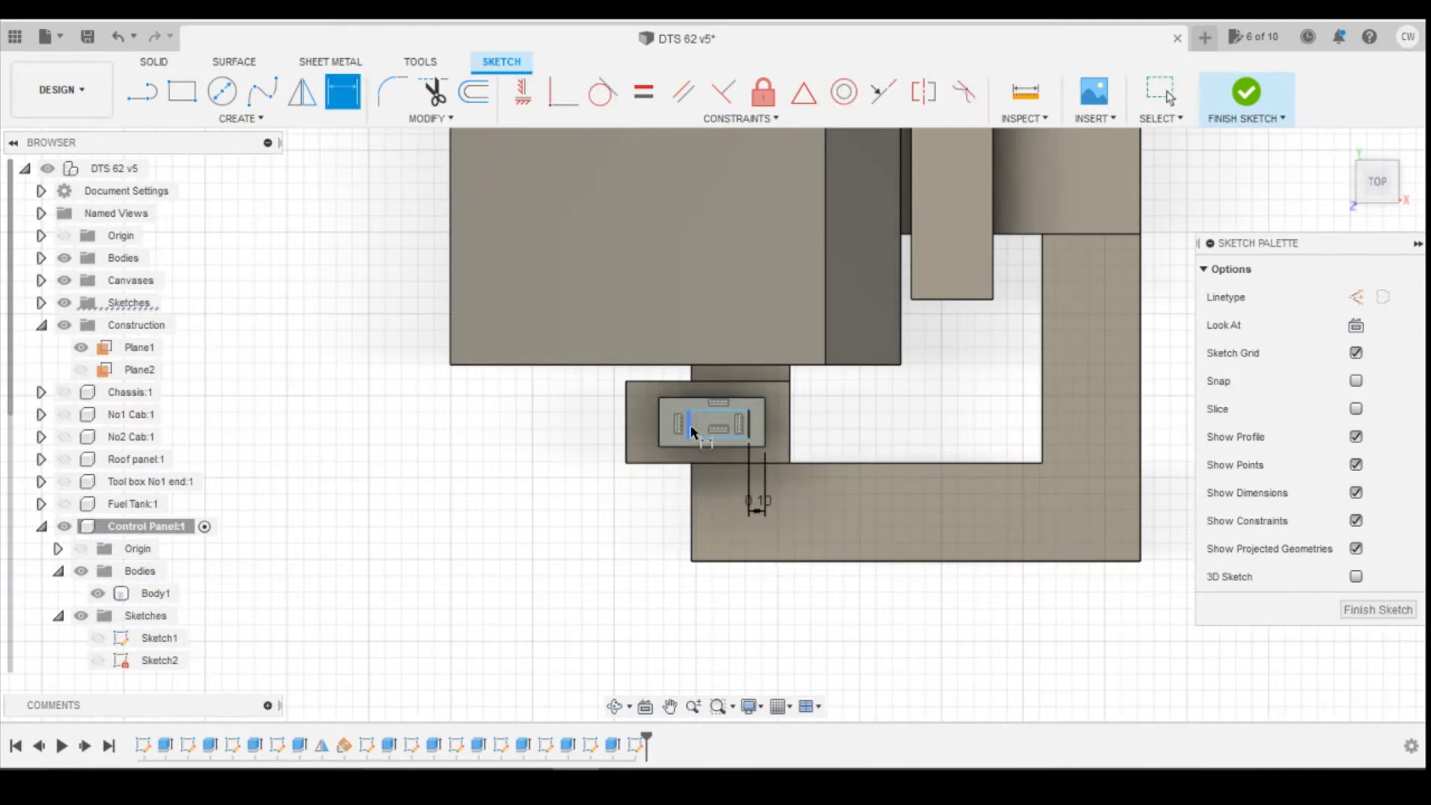
{"action": "left_click", "coordinate": [689, 423]}
{"action": "left_click", "coordinate": [659, 431]}
{"action": "left_click", "coordinate": [671, 481]}
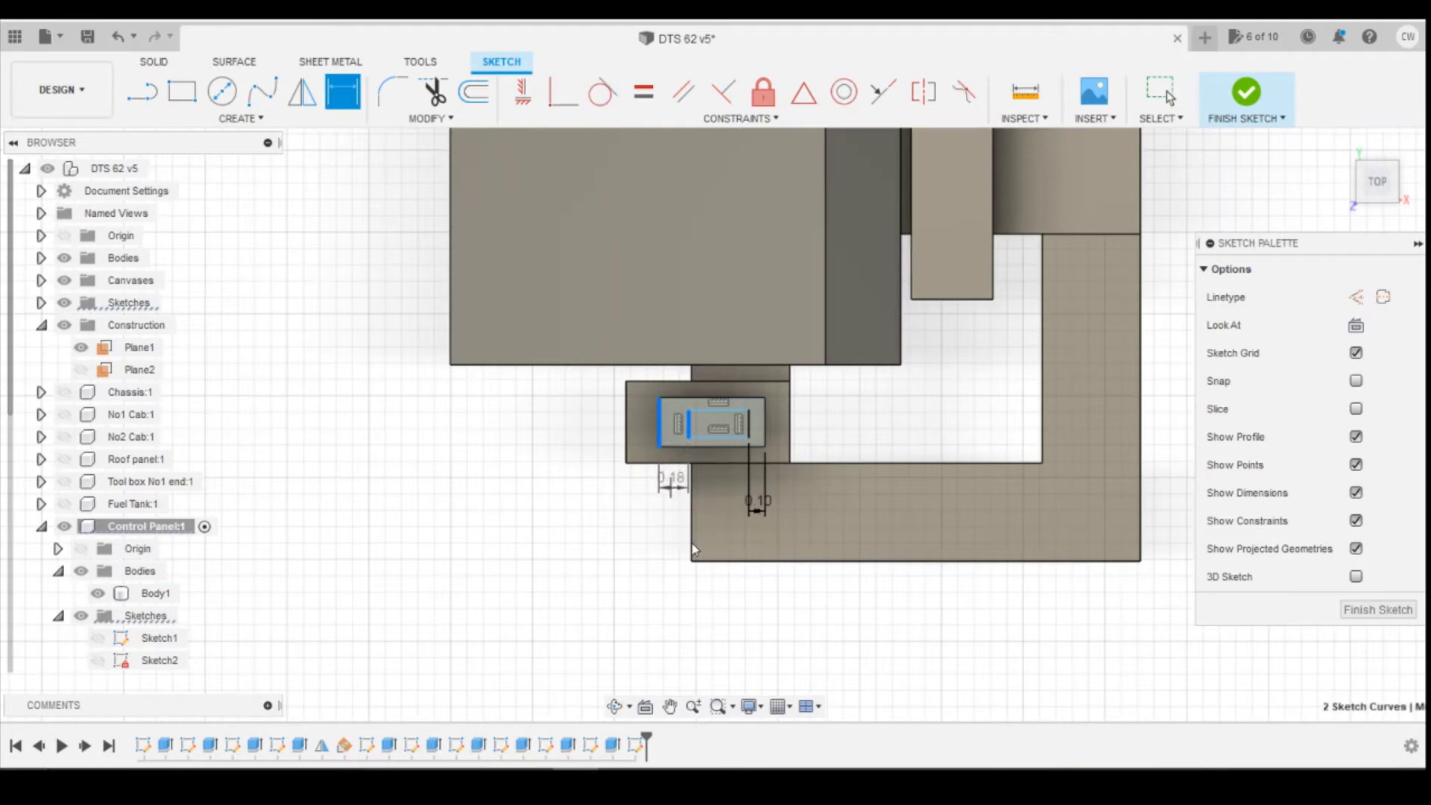
{"action": "type", "text": "0.1"}
{"action": "key", "text": "Return"}
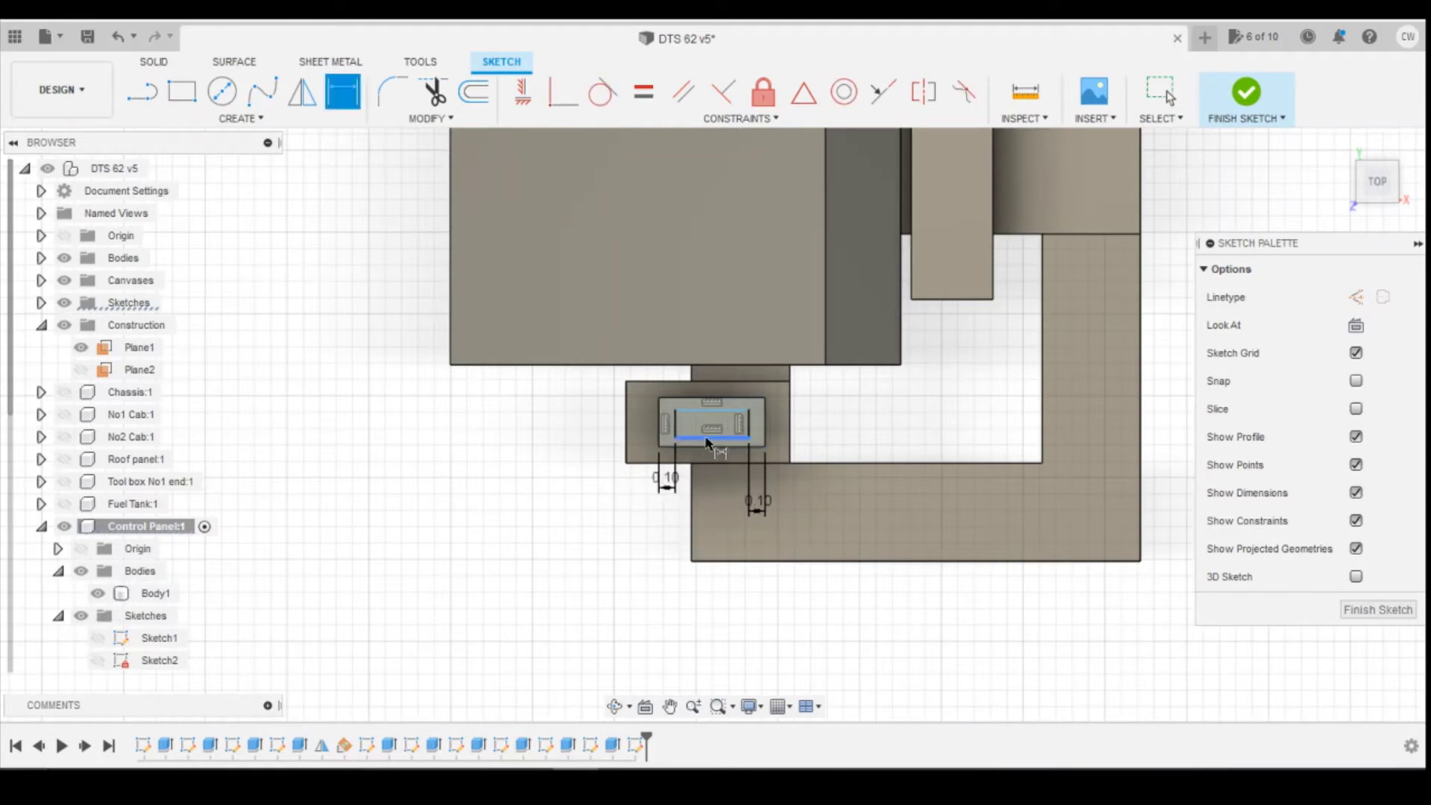
Dimension both long sides of the smaller rectangle 0.05 mm from the raised block's long edges
{"action": "left_click", "coordinate": [716, 439]}
{"action": "left_click", "coordinate": [708, 447]}
{"action": "left_click", "coordinate": [602, 444]}
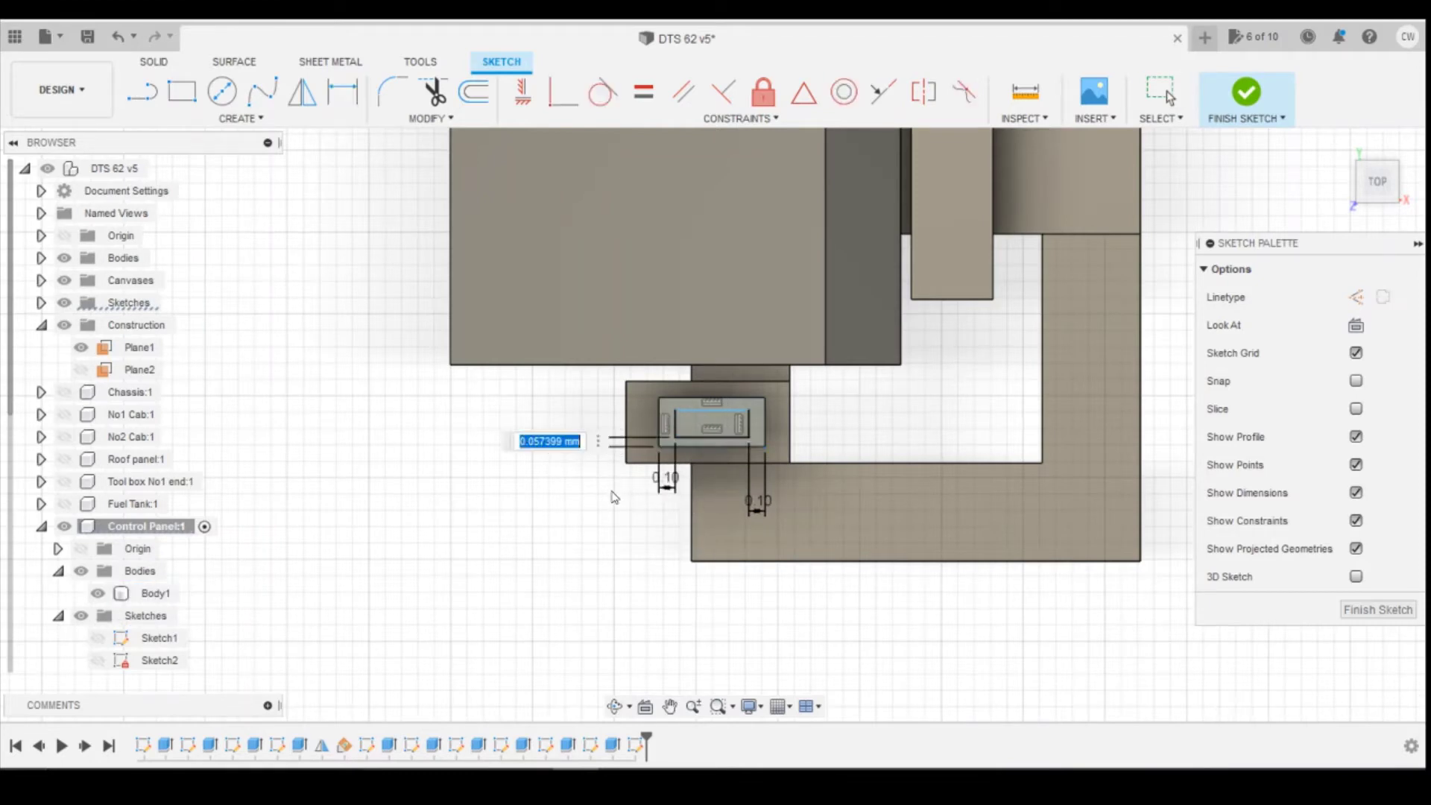
{"action": "type", "text": "0.05"}
{"action": "key", "text": "Return"}
{"action": "key", "text": "d"}
{"action": "left_click", "coordinate": [692, 398]}
{"action": "left_click", "coordinate": [686, 412]}
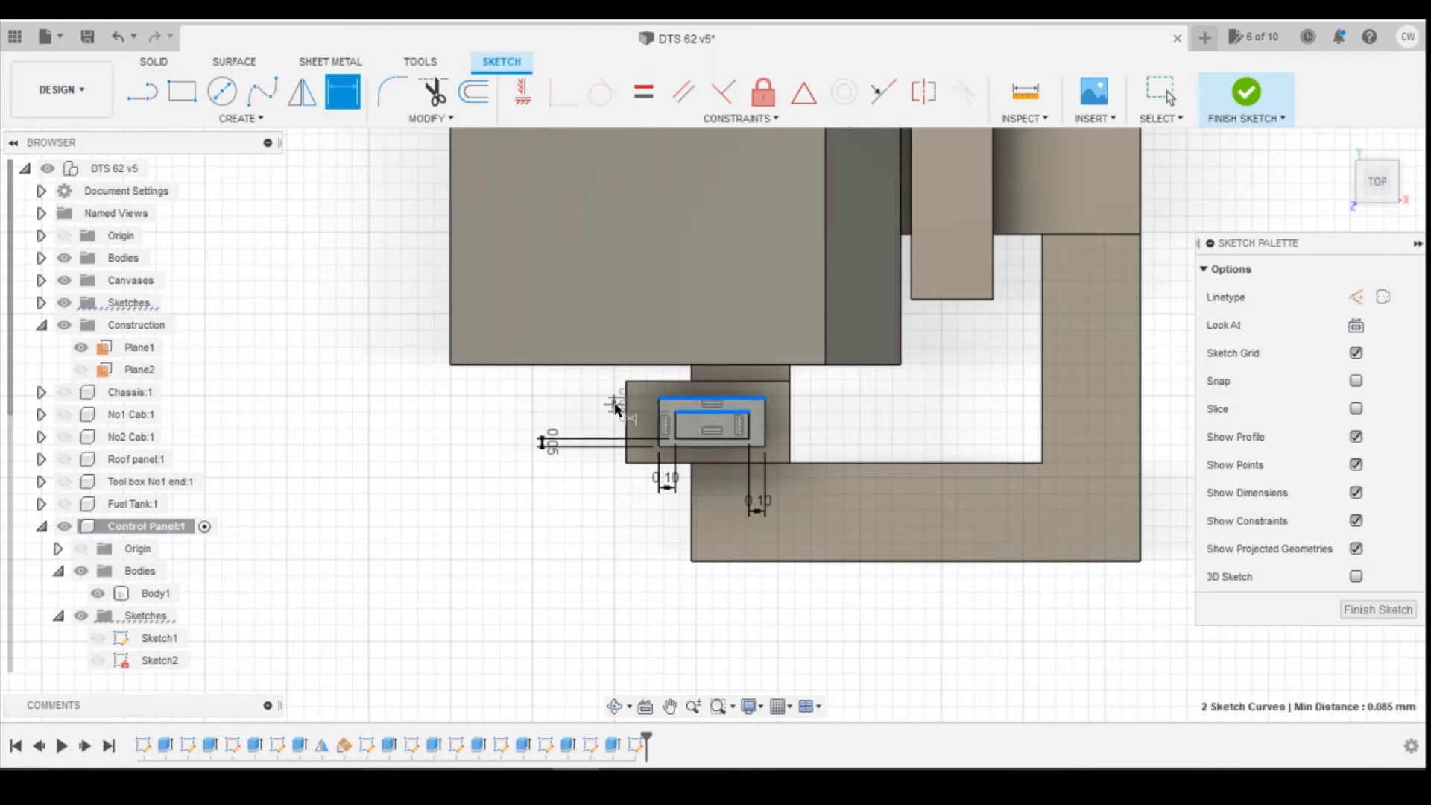
{"action": "left_click", "coordinate": [615, 406]}
{"action": "type", "text": "0.0"}
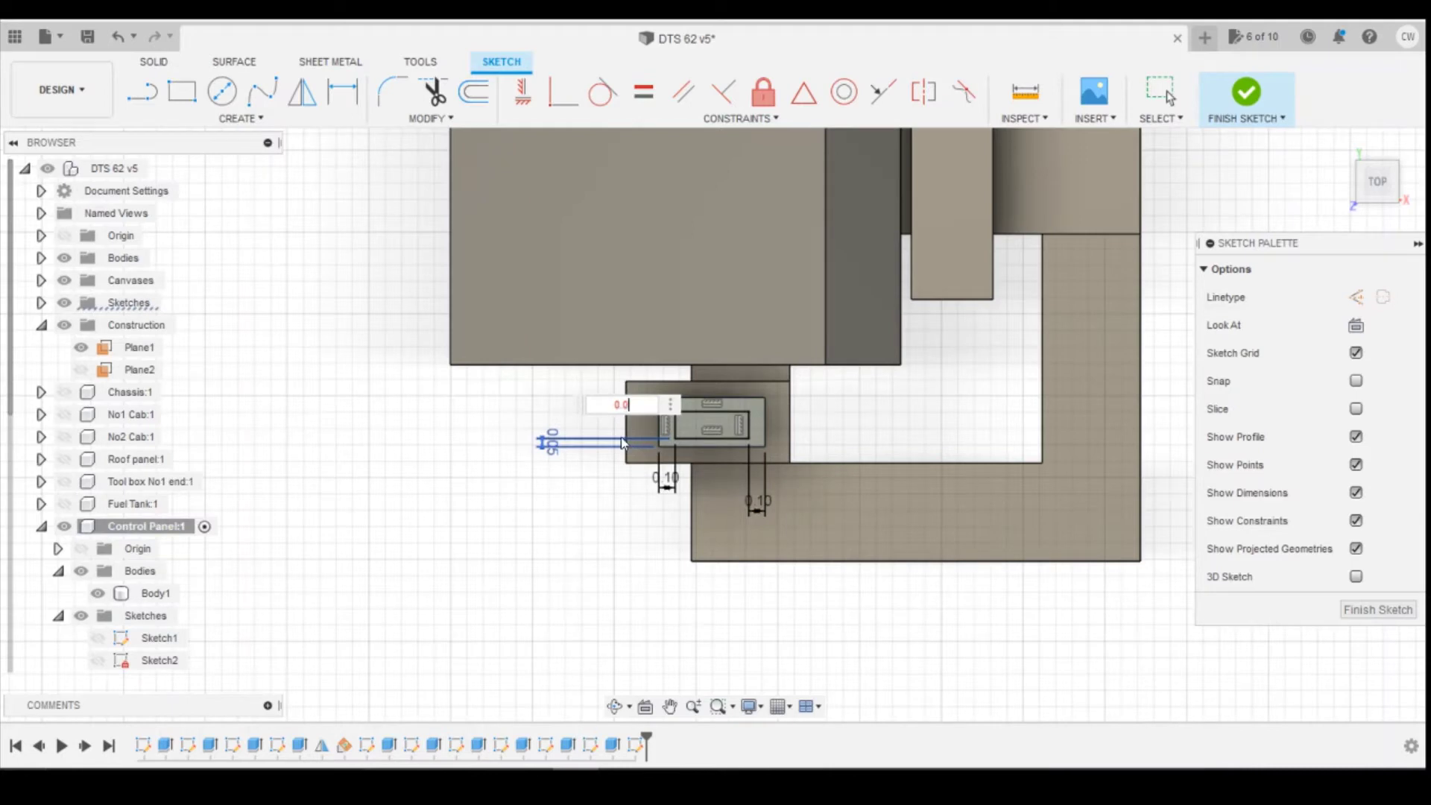
{"action": "type", "text": "5"}
{"action": "key", "text": "Return"}
{"action": "key", "text": "Escape"}
Extrude the smaller rectangle 0.30 mm upward, joined to the existing body, and check the reference photo in Photos
{"action": "scroll", "coordinate": [692, 417], "scroll_direction": "up", "scroll_amount": 2}
{"action": "left_click", "coordinate": [692, 415]}
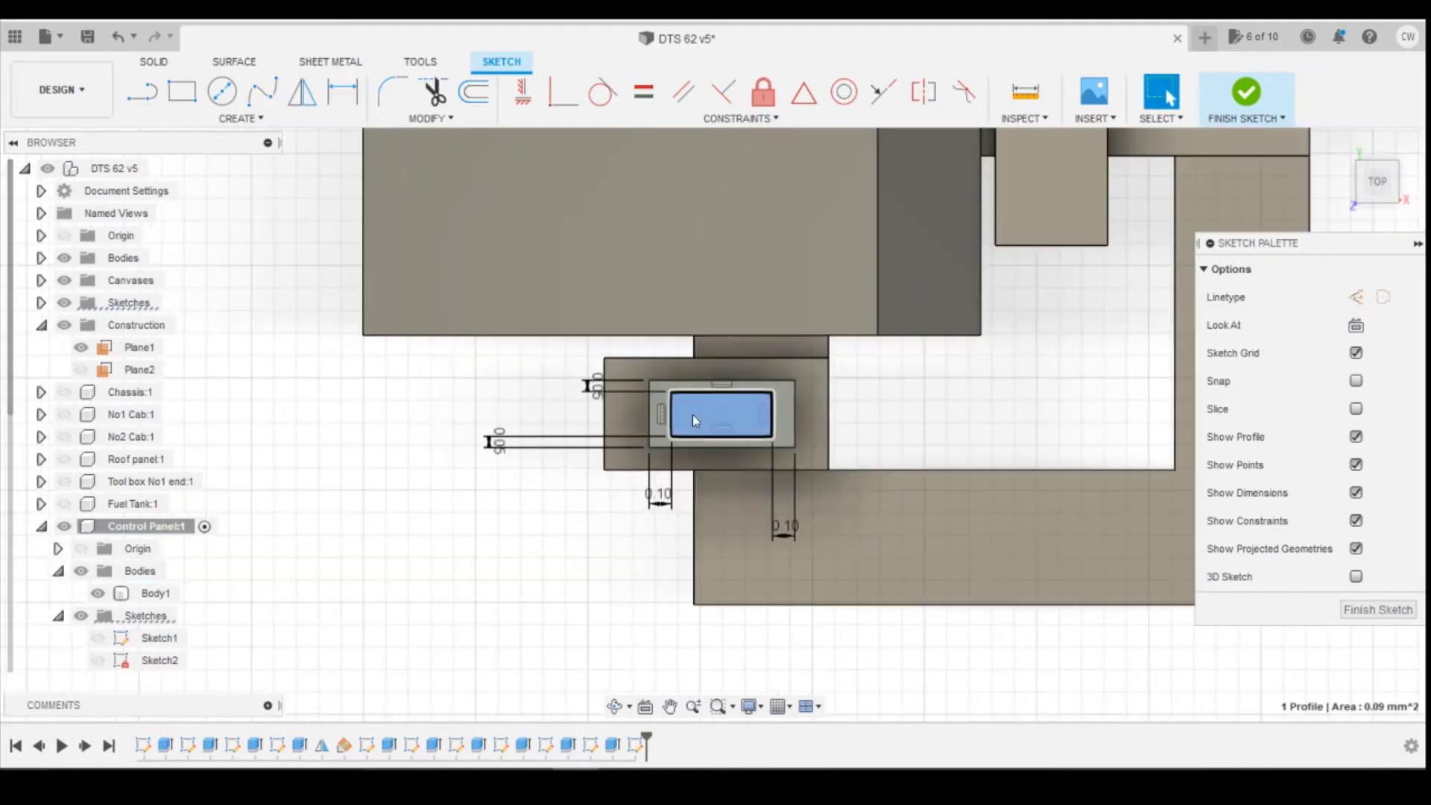
{"action": "right_click", "coordinate": [692, 414]}
{"action": "left_click", "coordinate": [664, 496]}
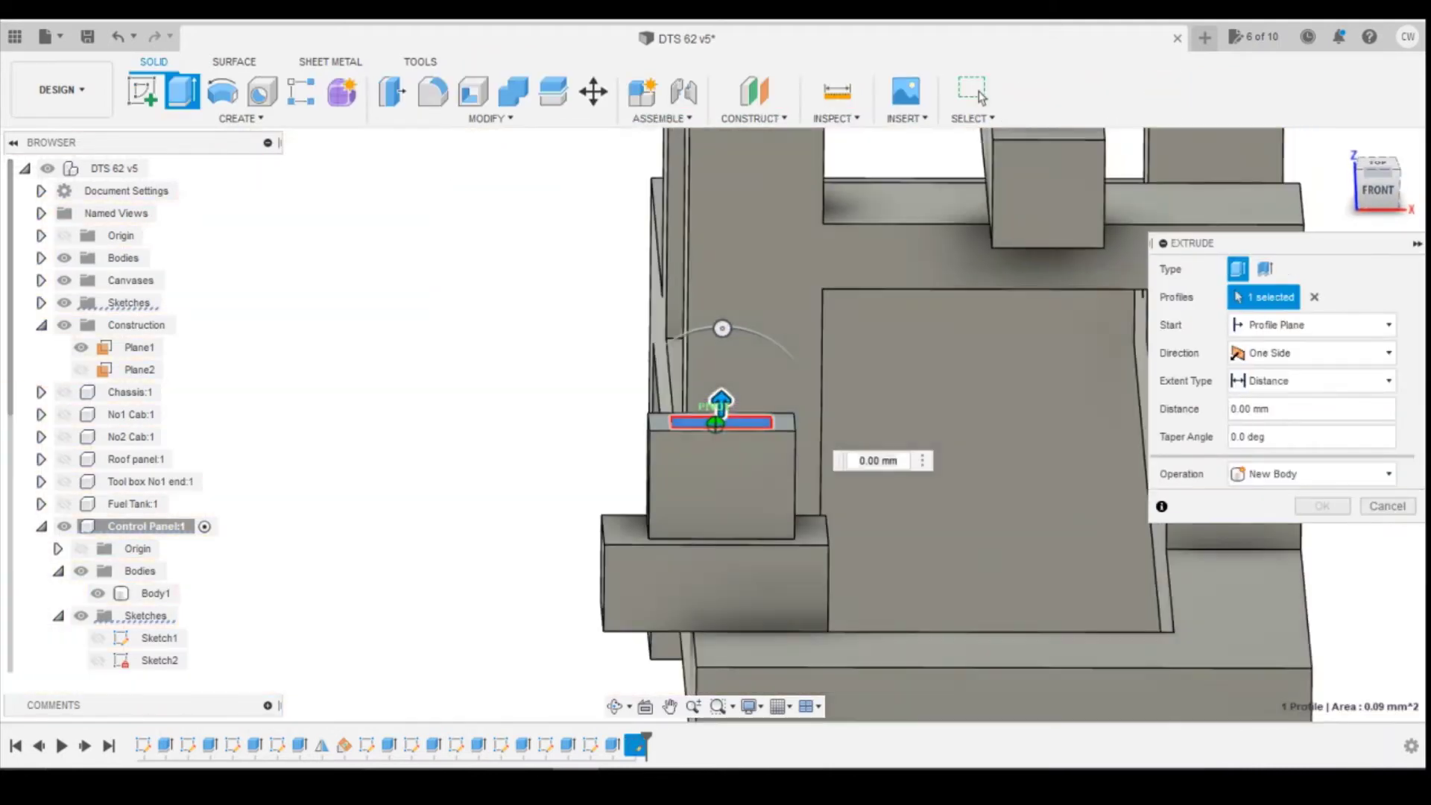
{"action": "left_click_drag", "start_coordinate": [721, 403], "coordinate": [721, 340]}
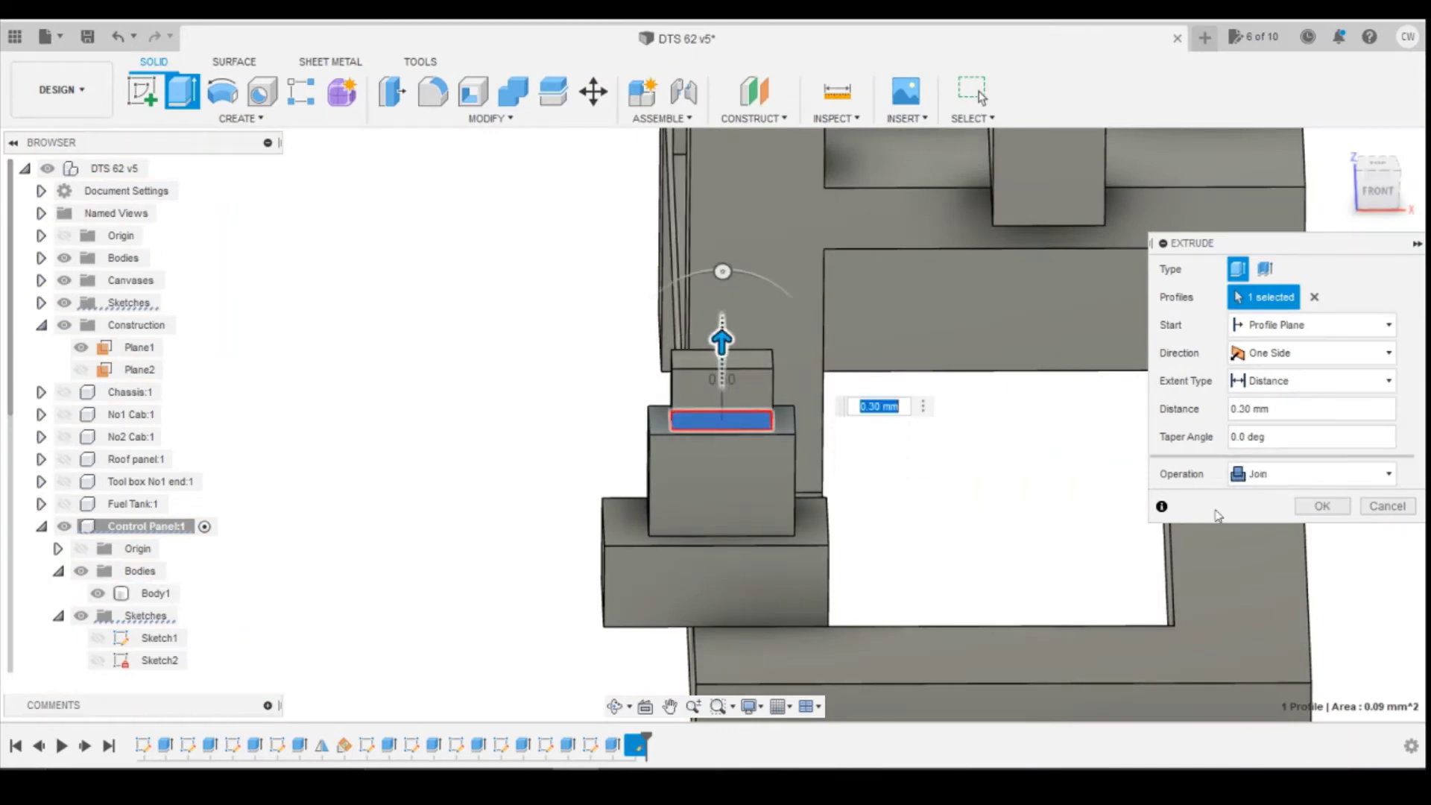
{"action": "left_click", "coordinate": [1298, 513]}
{"action": "left_click", "coordinate": [1379, 205]}
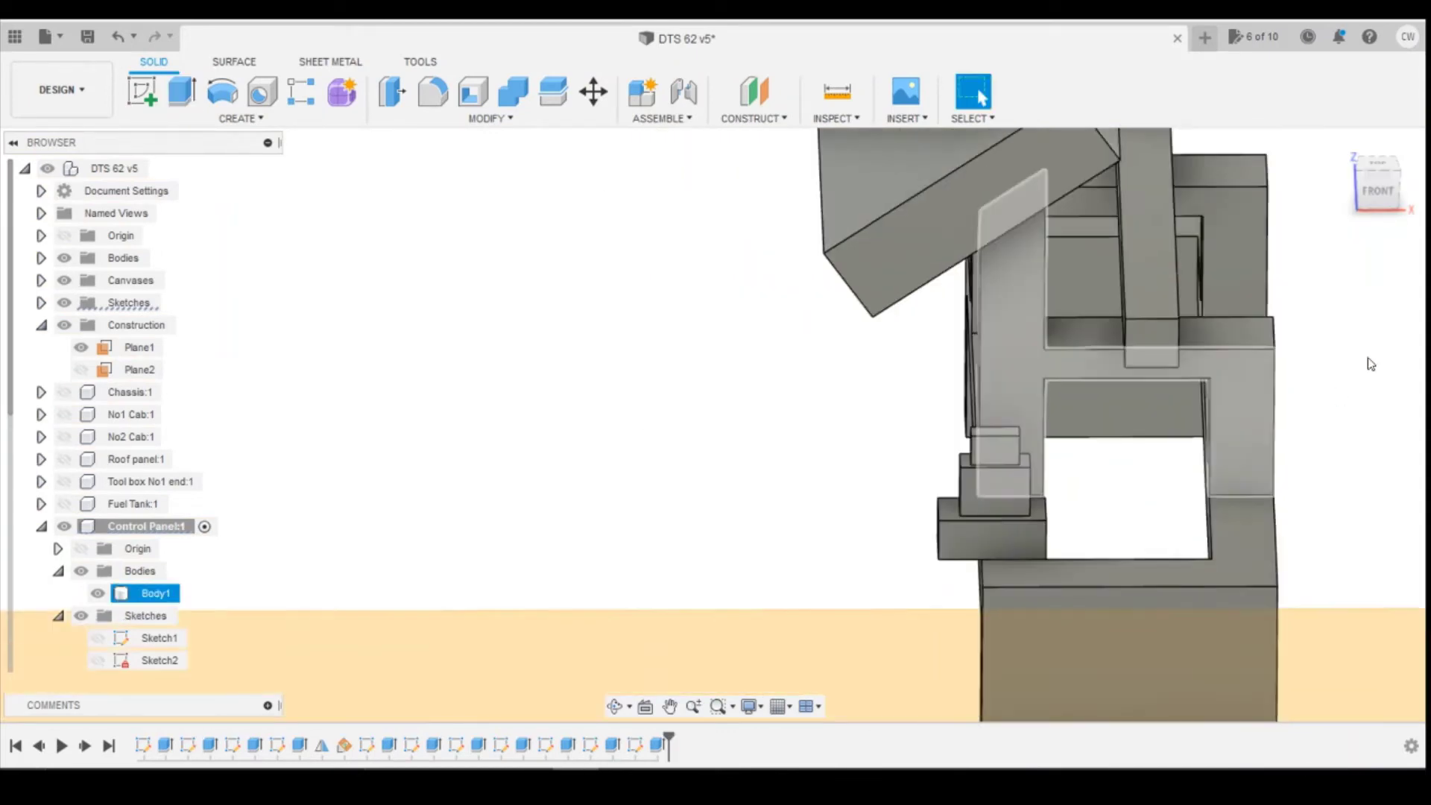
{"action": "middle_click_drag", "start_coordinate": [715, 423], "coordinate": [697, 469], "text": "shift"}
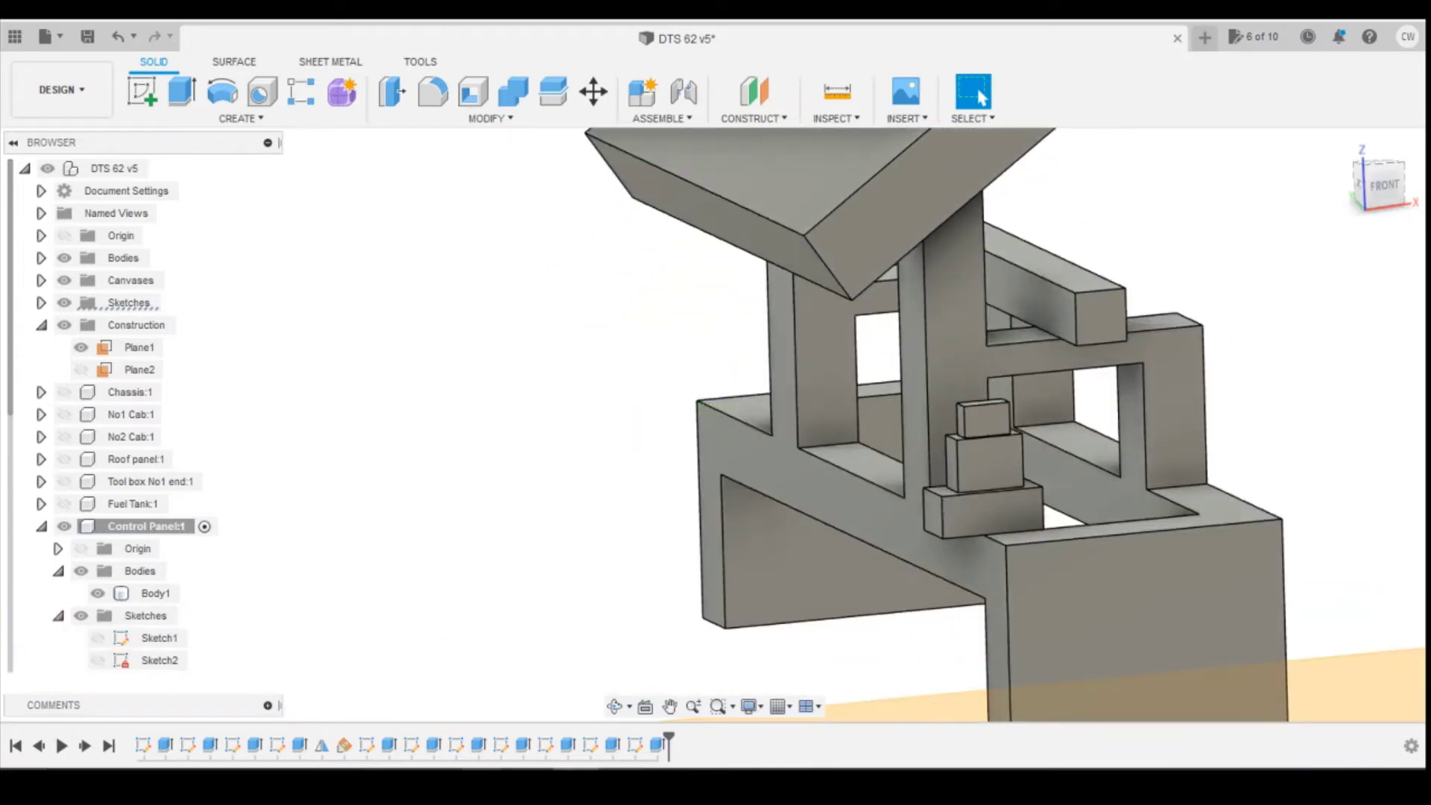
{"action": "left_click", "coordinate": [773, 719]}
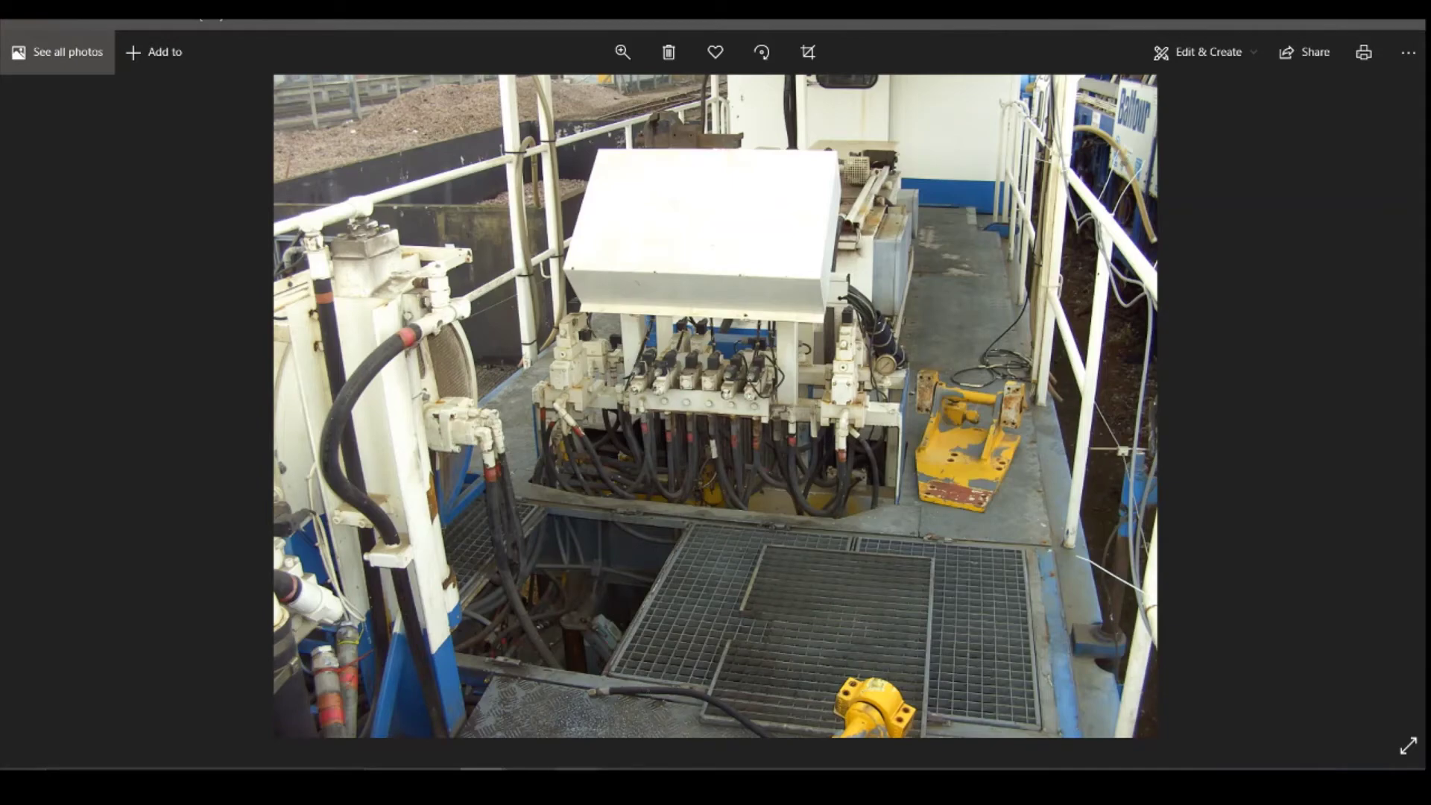
{"action": "left_click", "coordinate": [574, 697]}
{"action": "left_click", "coordinate": [930, 511]}
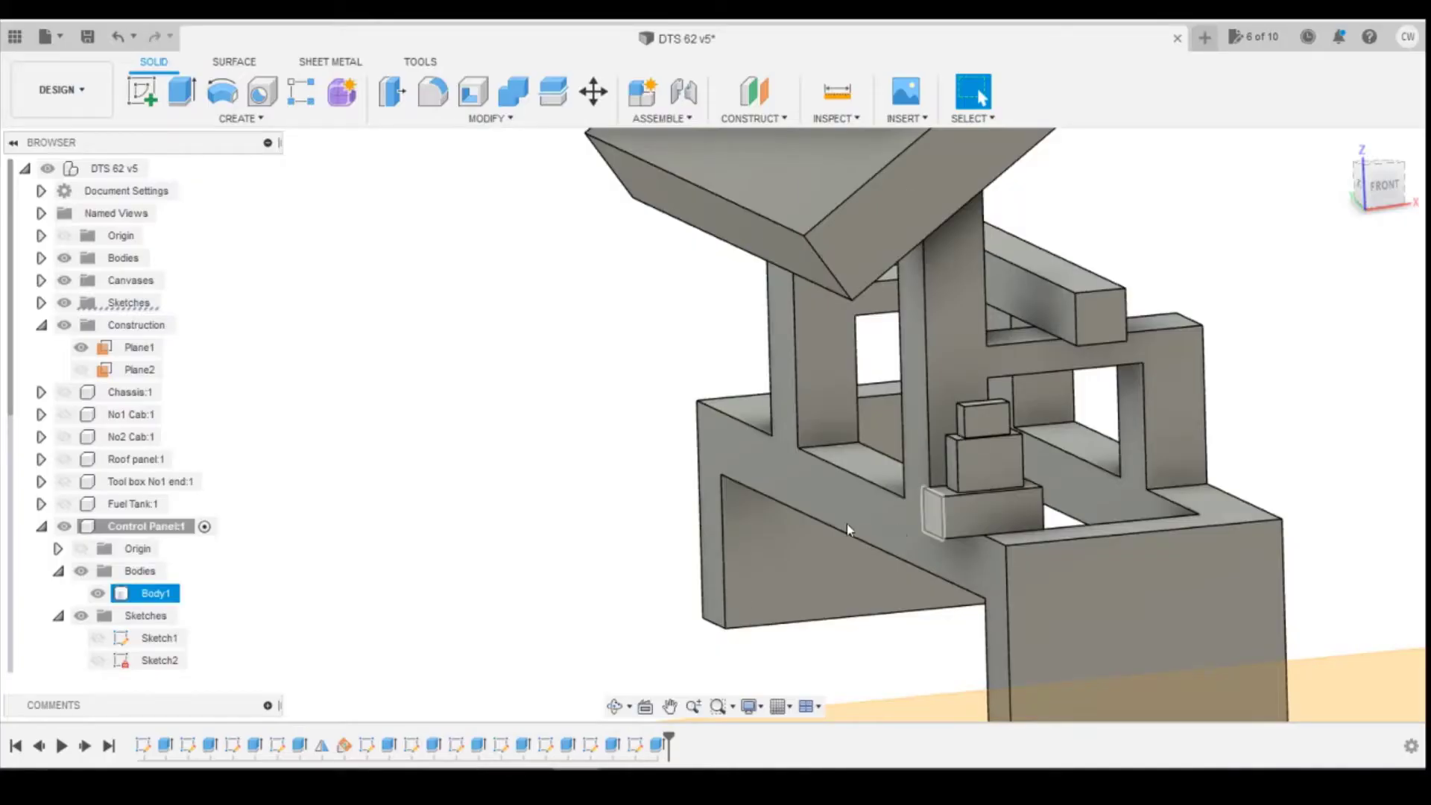
{"action": "left_click", "coordinate": [254, 118]}
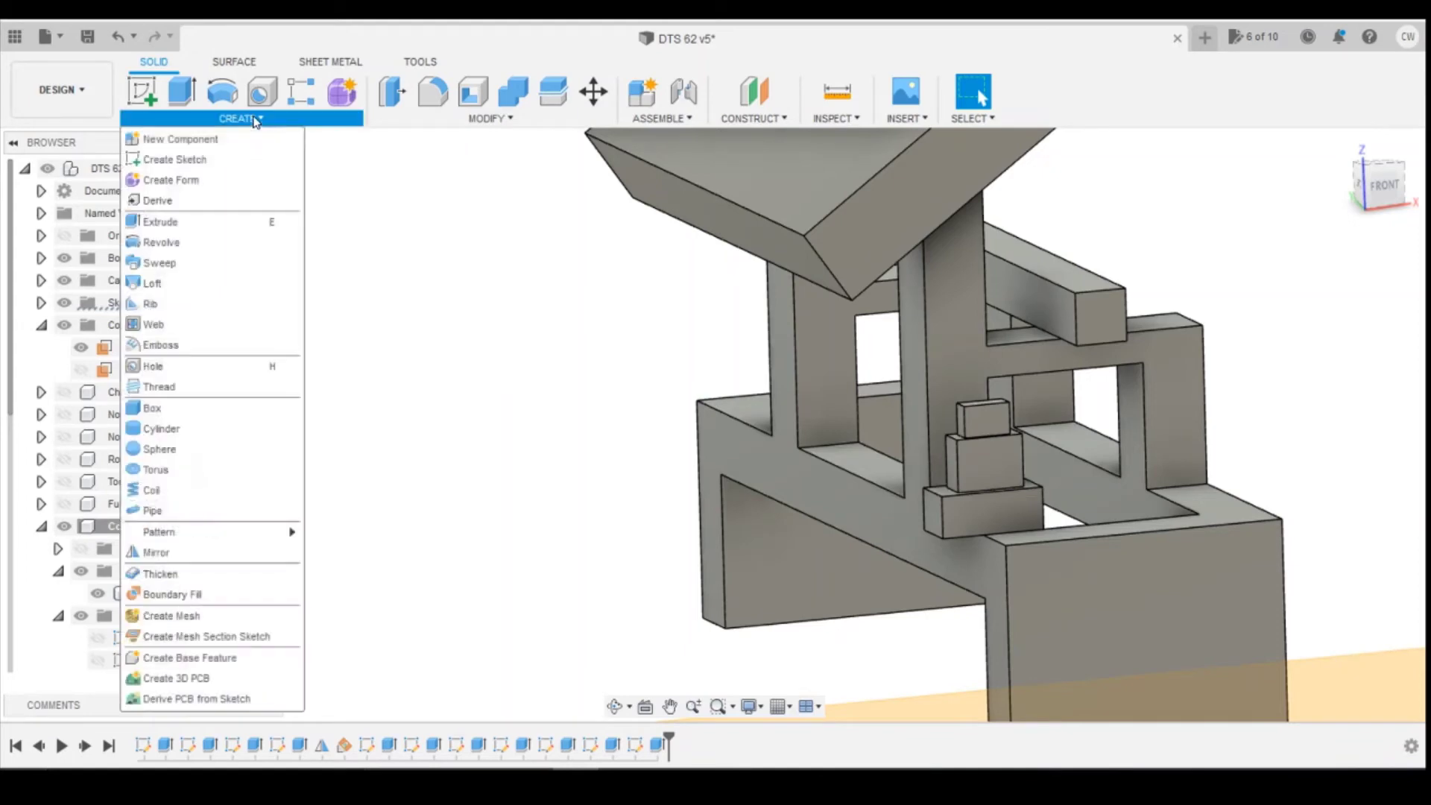
{"action": "left_click", "coordinate": [230, 552]}
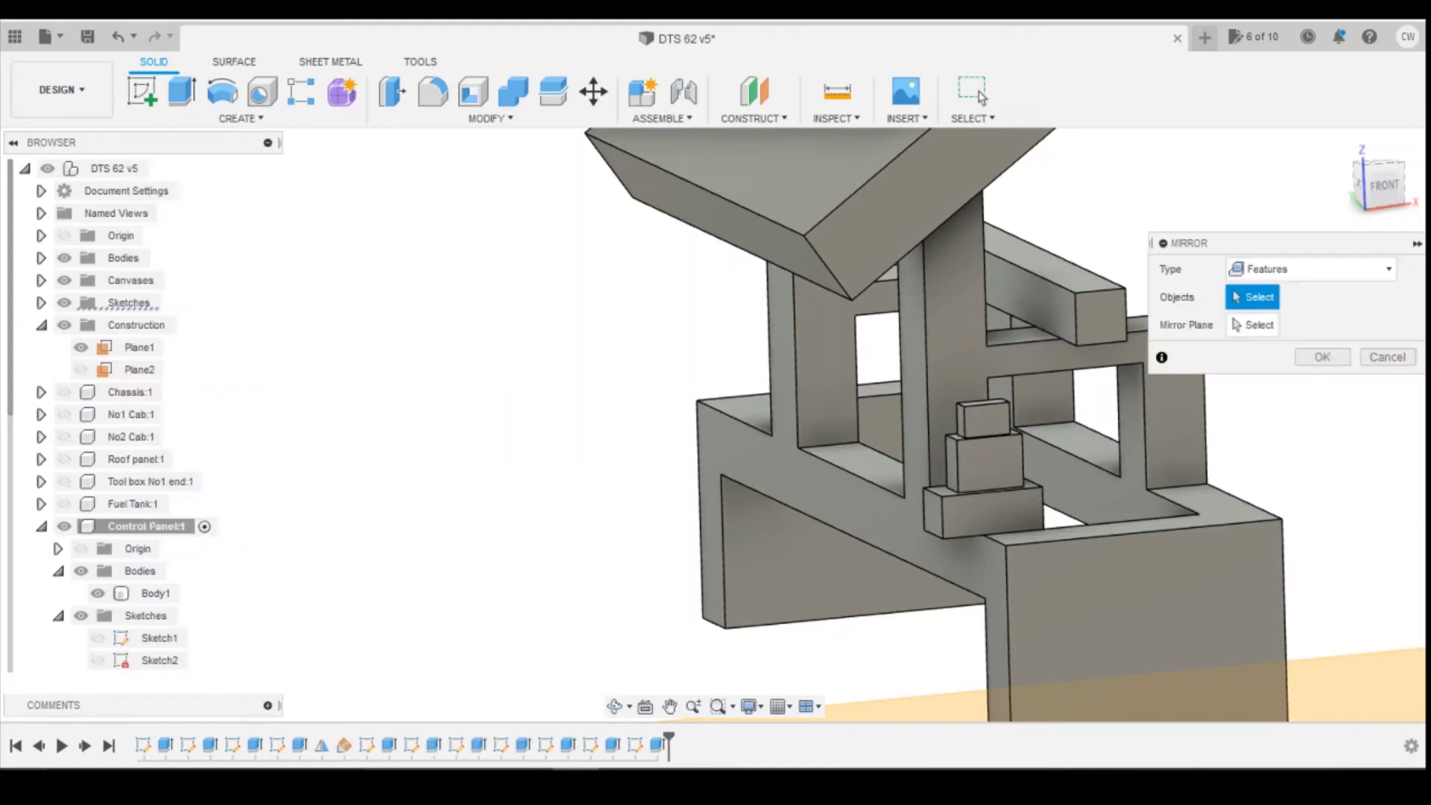
{"action": "left_click", "coordinate": [657, 748]}
{"action": "left_click", "coordinate": [568, 746], "text": "shift"}
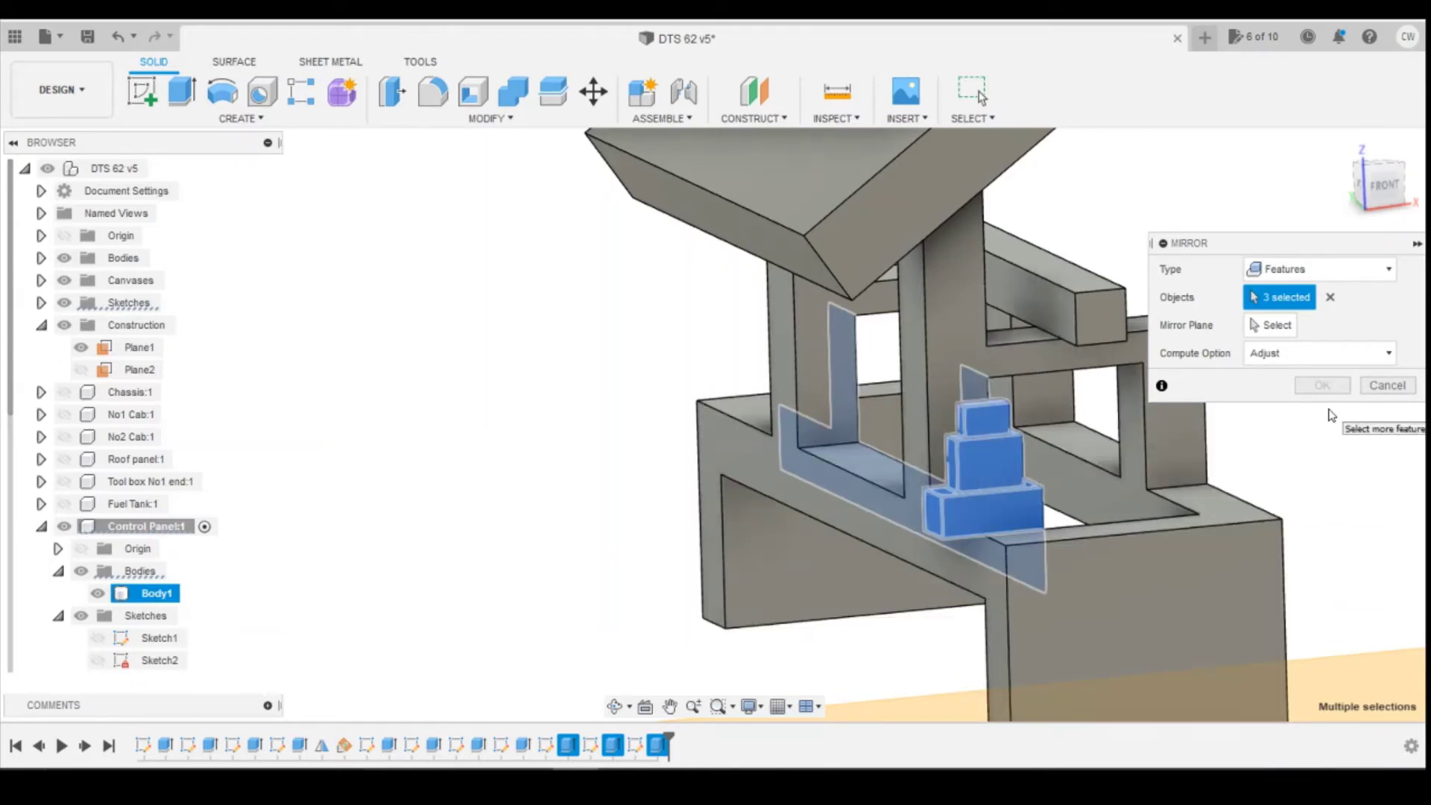
{"action": "left_click", "coordinate": [1387, 386]}
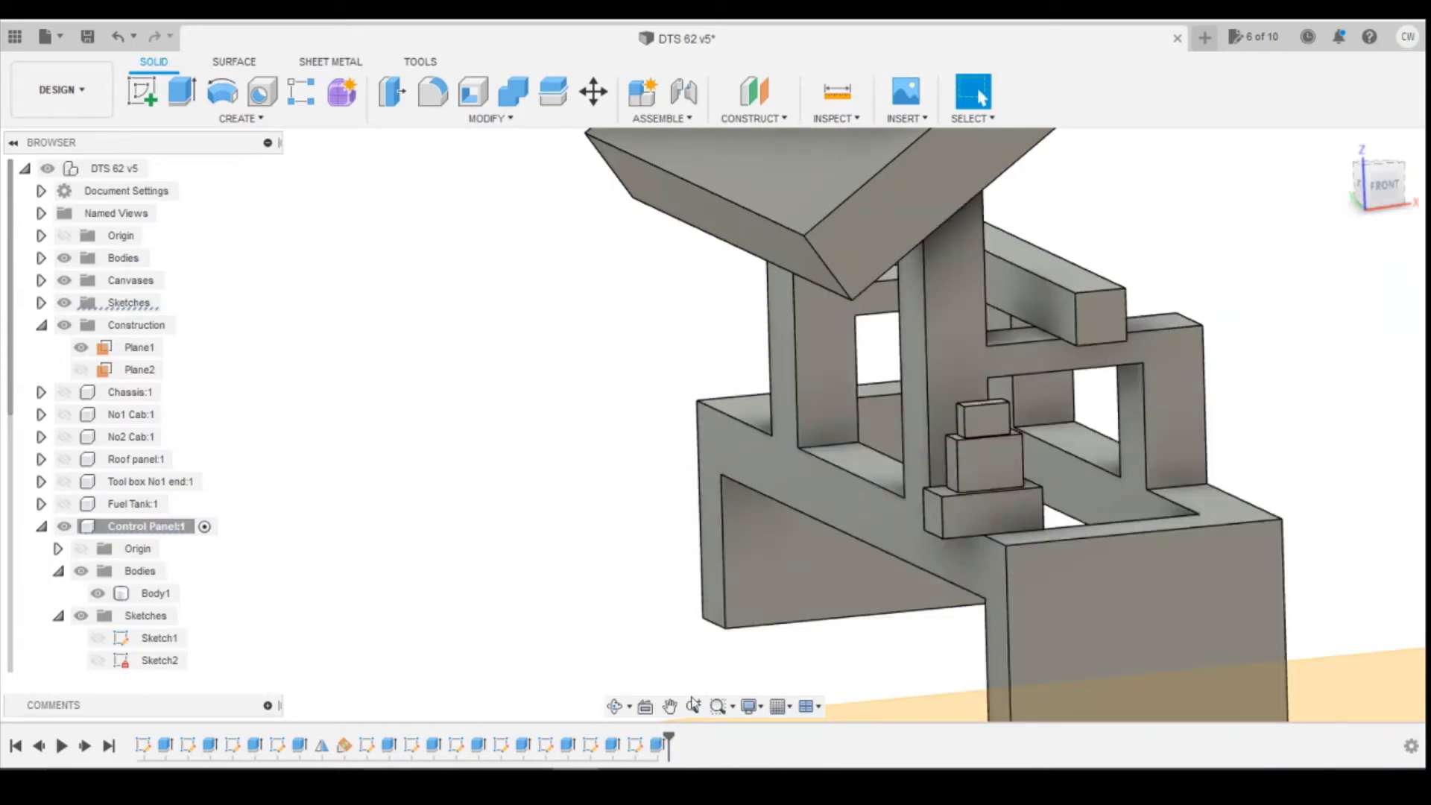
Roll the history marker back to just after the extrusion of the lowest valve block
{"action": "left_click", "coordinate": [568, 746]}
{"action": "right_click", "coordinate": [568, 747]}
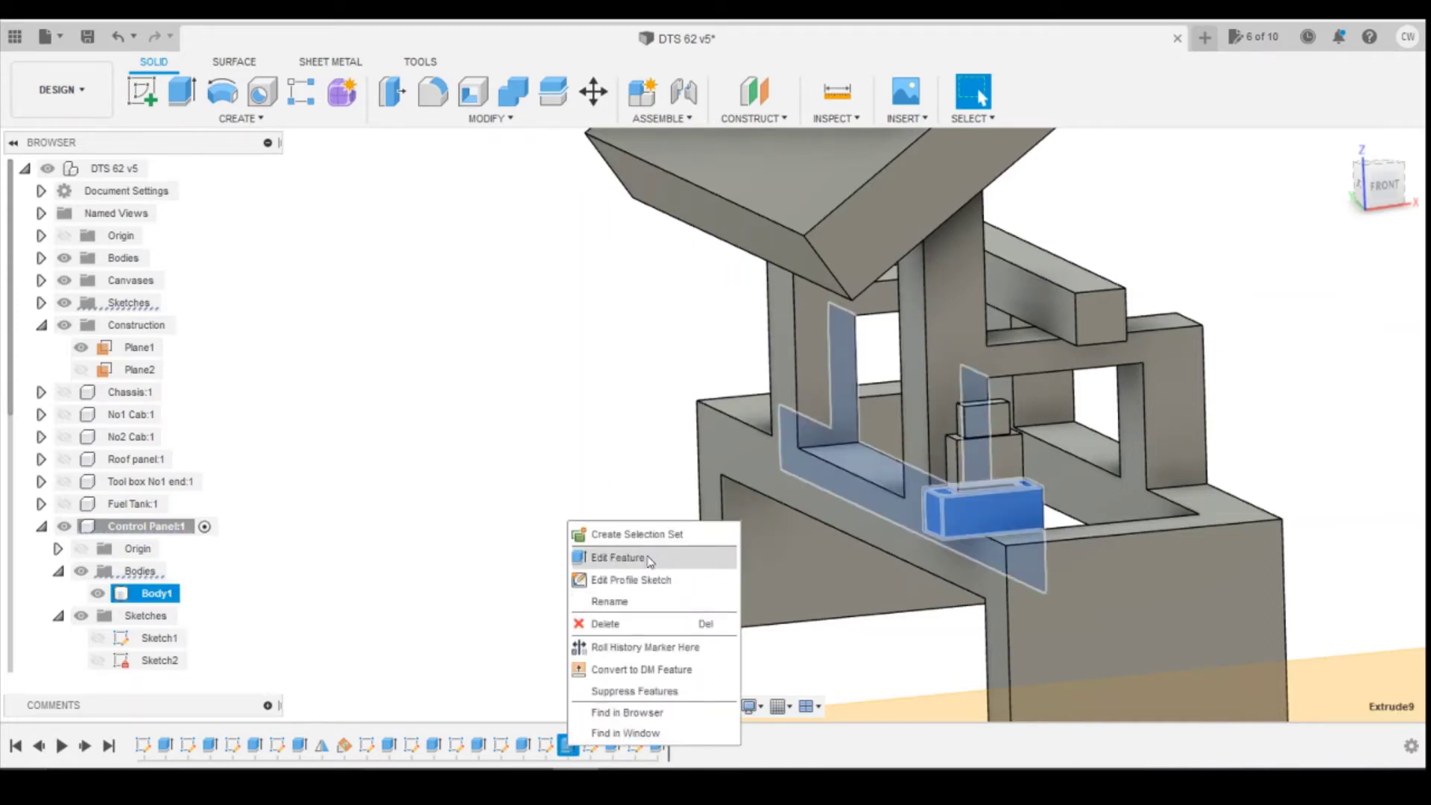
{"action": "left_click", "coordinate": [1382, 195]}
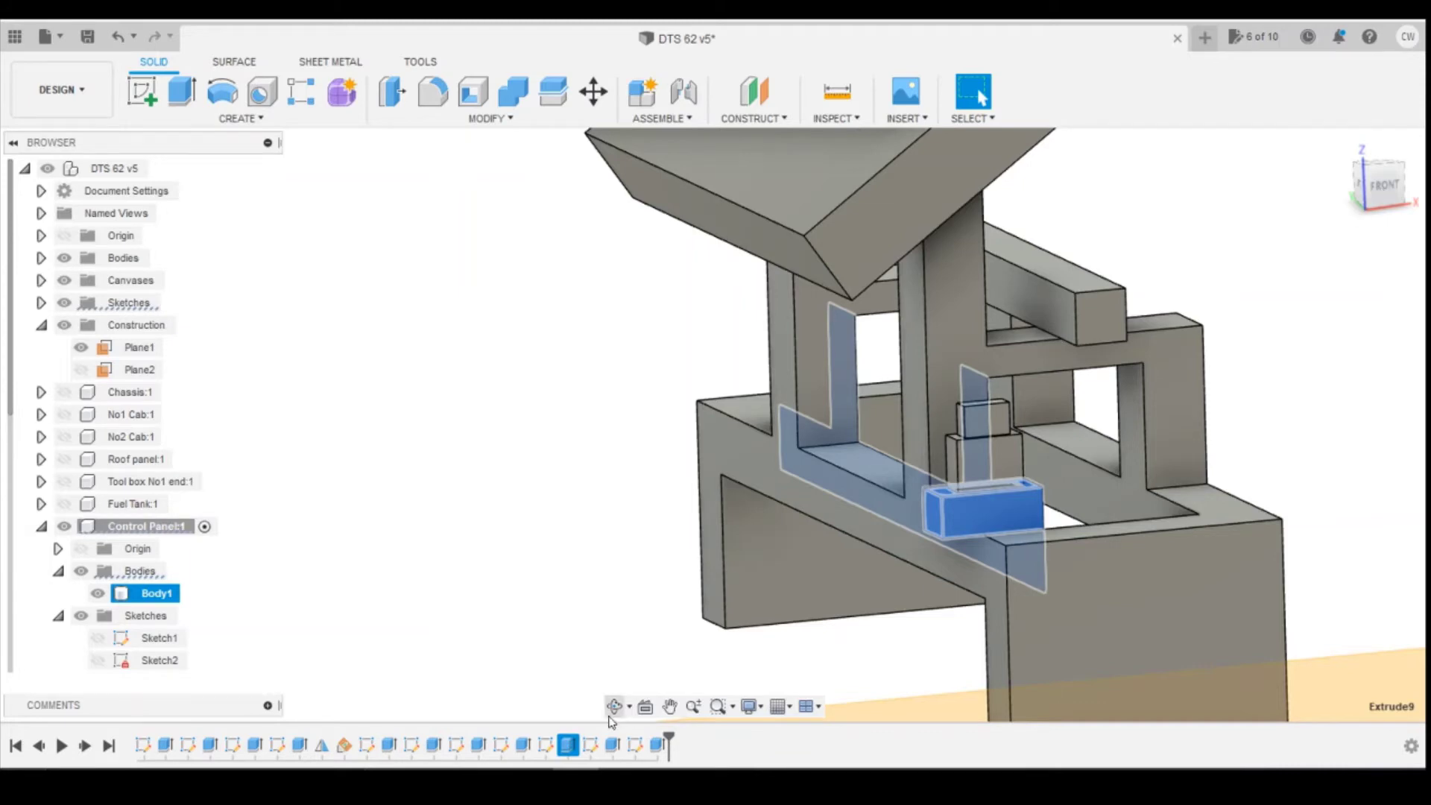
{"action": "left_click_drag", "start_coordinate": [669, 741], "coordinate": [579, 742]}
Sketch a 0.500 mm line along the base of the lowest block's end face, flush with the frame, to close its profile
{"action": "middle_click_drag", "start_coordinate": [716, 425], "coordinate": [745, 433], "text": "shift"}
{"action": "scroll", "coordinate": [941, 477], "scroll_direction": "up", "scroll_amount": 6}
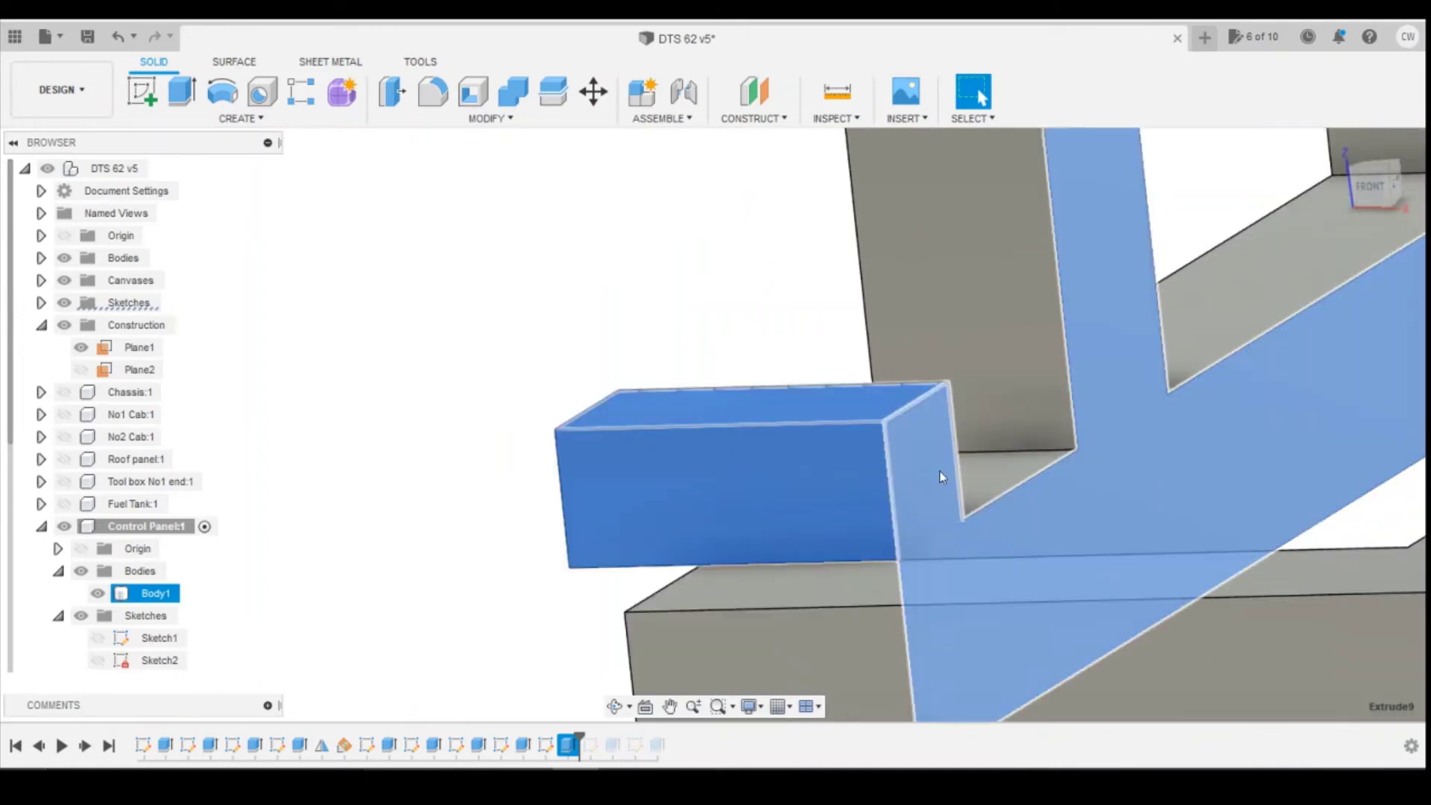
{"action": "left_click", "coordinate": [930, 494]}
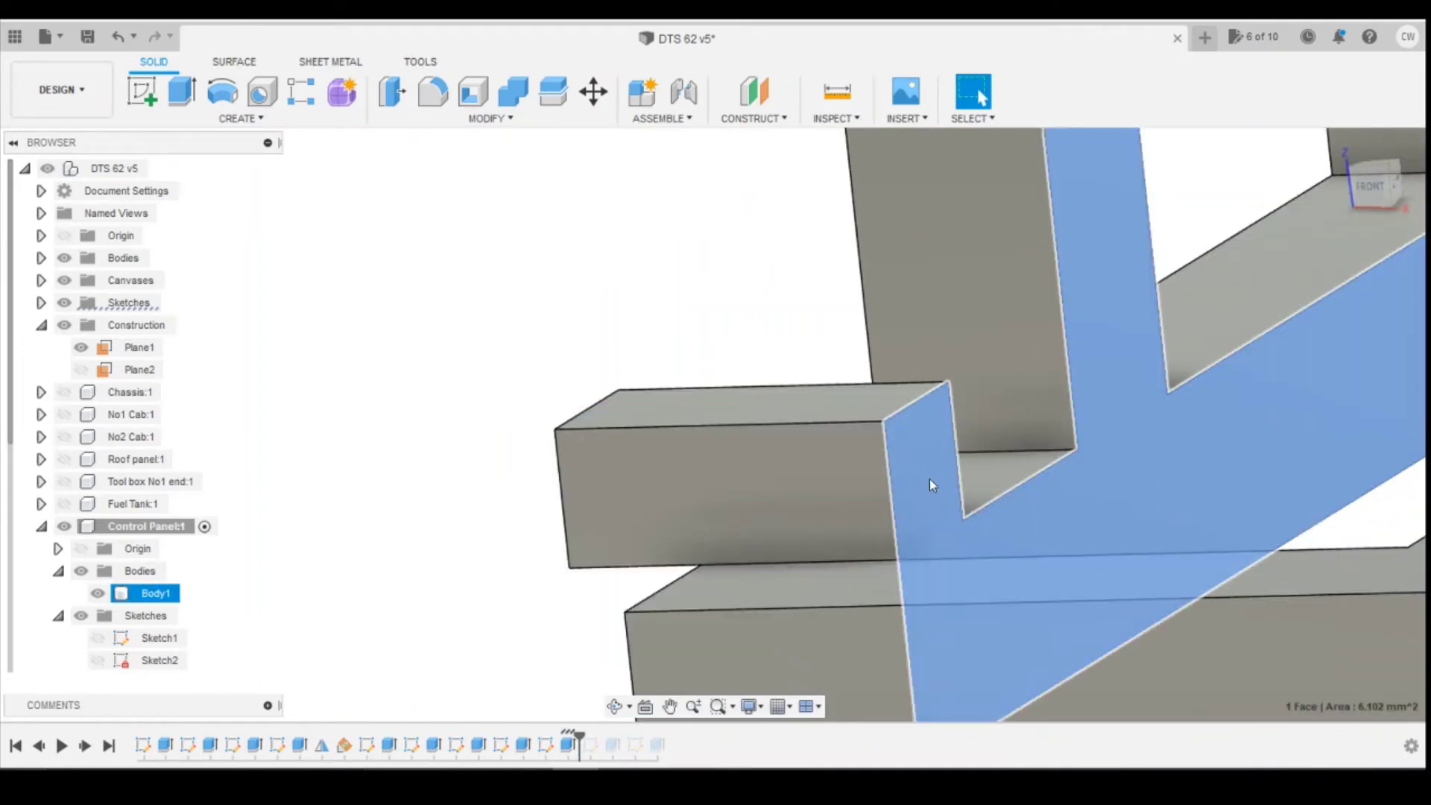
{"action": "left_click", "coordinate": [133, 80]}
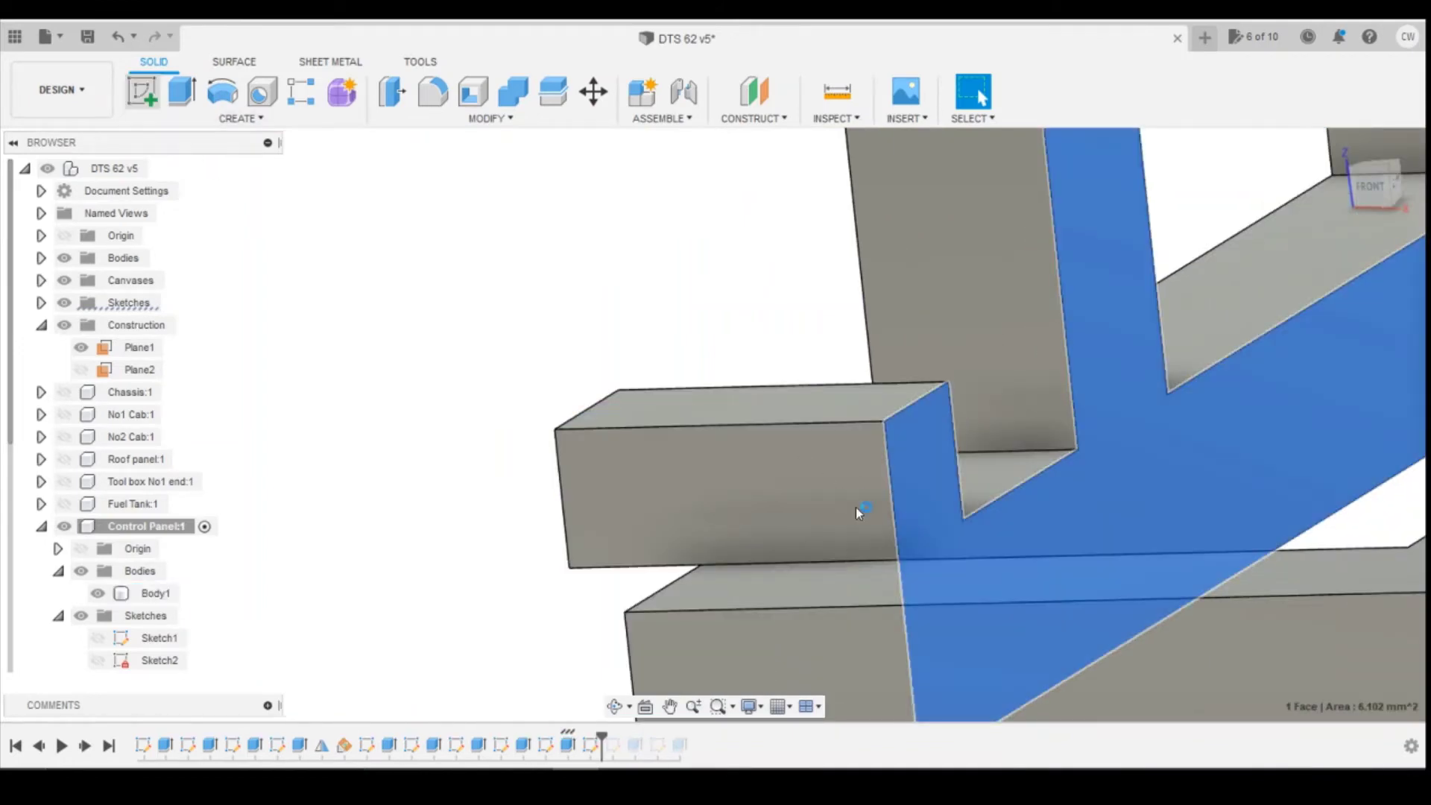
{"action": "key", "text": "l"}
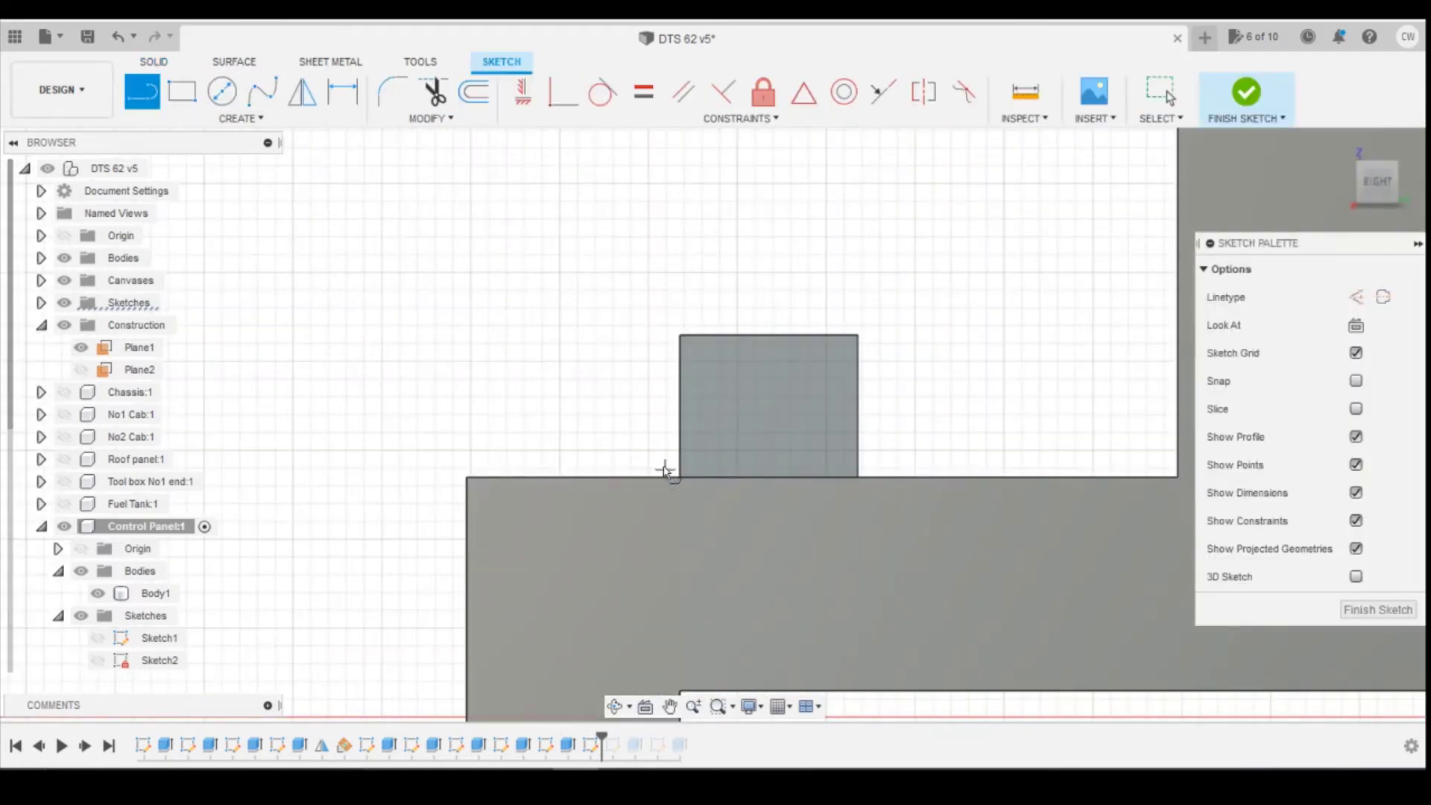
{"action": "left_click", "coordinate": [680, 478]}
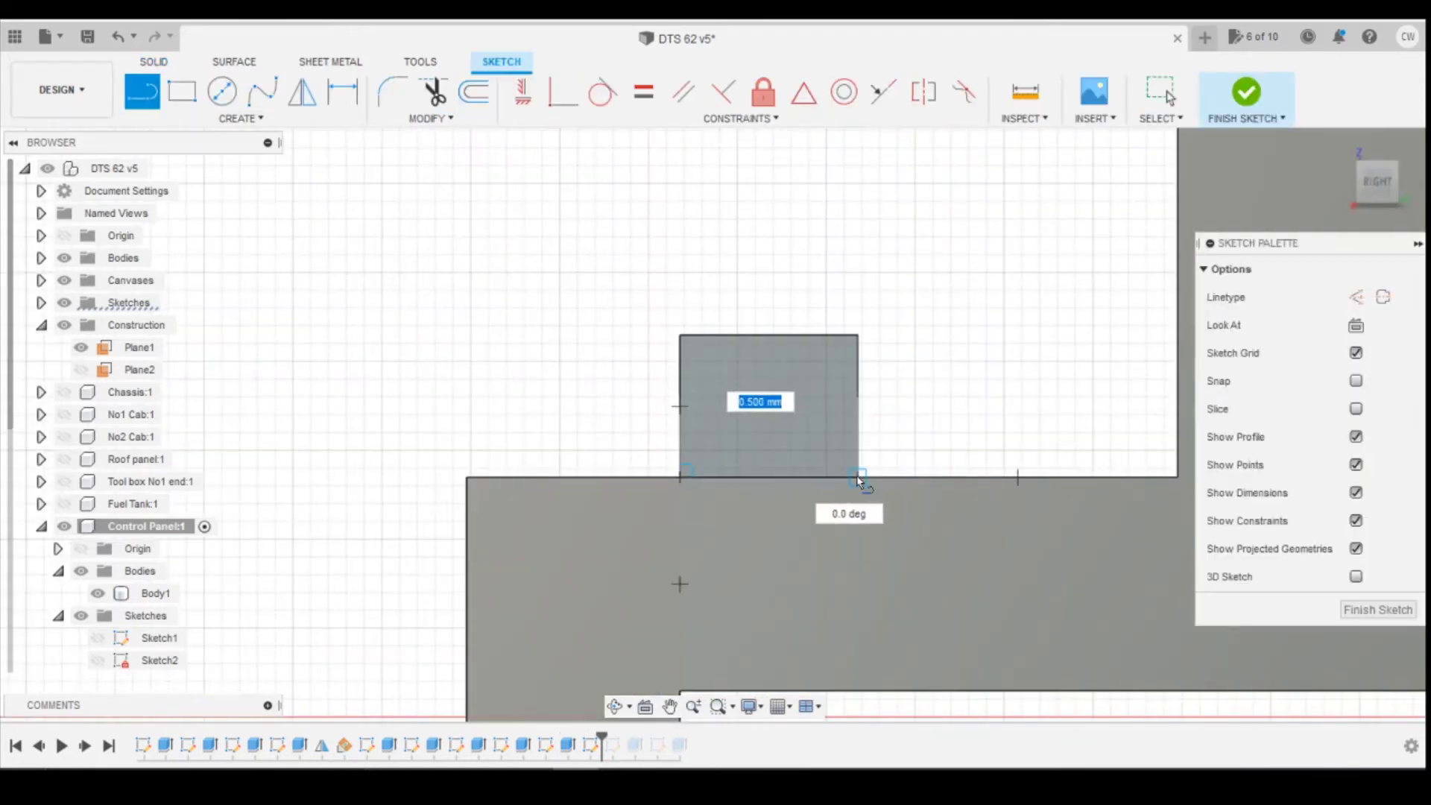
{"action": "left_click", "coordinate": [858, 476]}
{"action": "key", "text": "Escape"}
Cut the end-face profile 0.05 mm into the lowest block and roll the history marker forward to the end
{"action": "left_click", "coordinate": [772, 385]}
{"action": "right_click", "coordinate": [772, 385]}
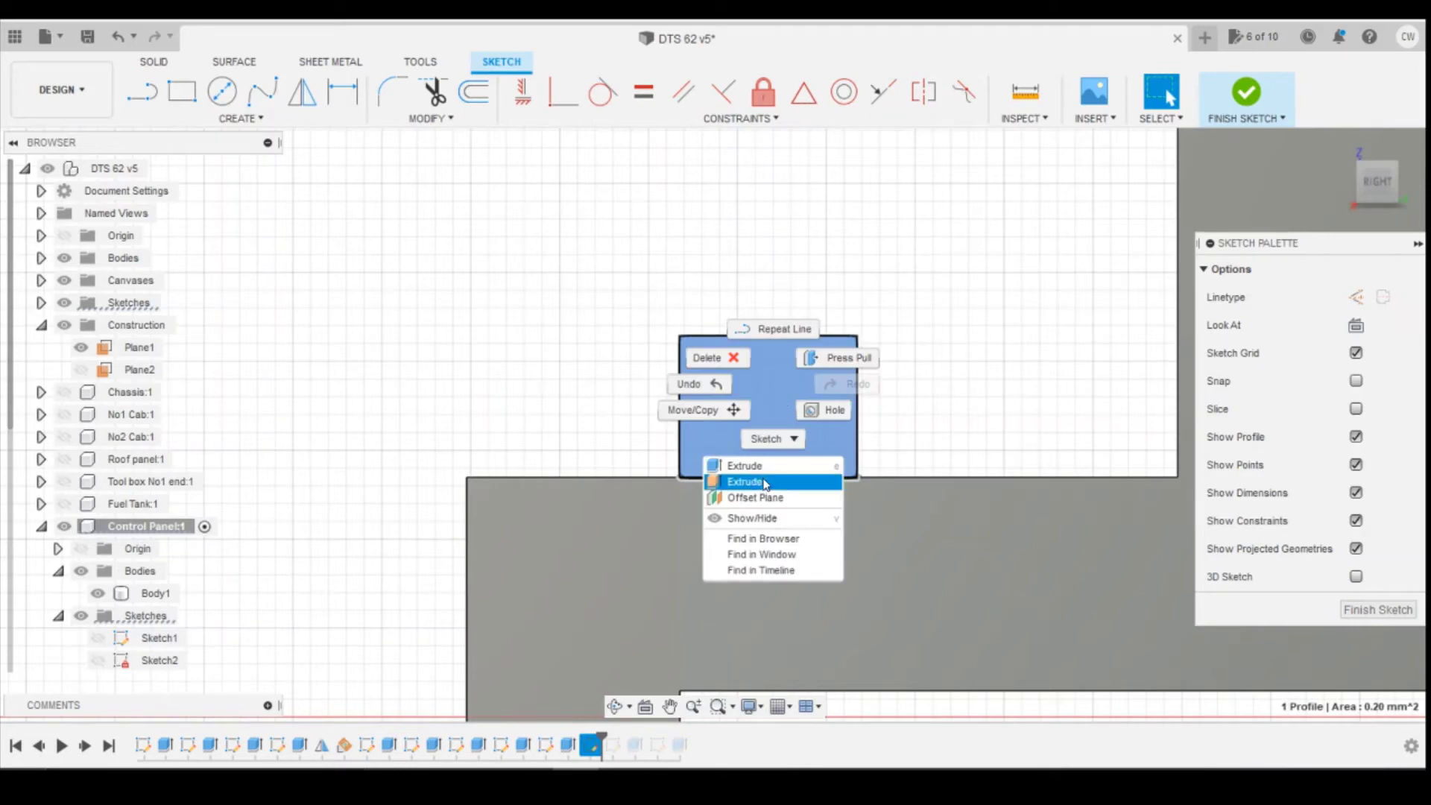
{"action": "left_click", "coordinate": [764, 467]}
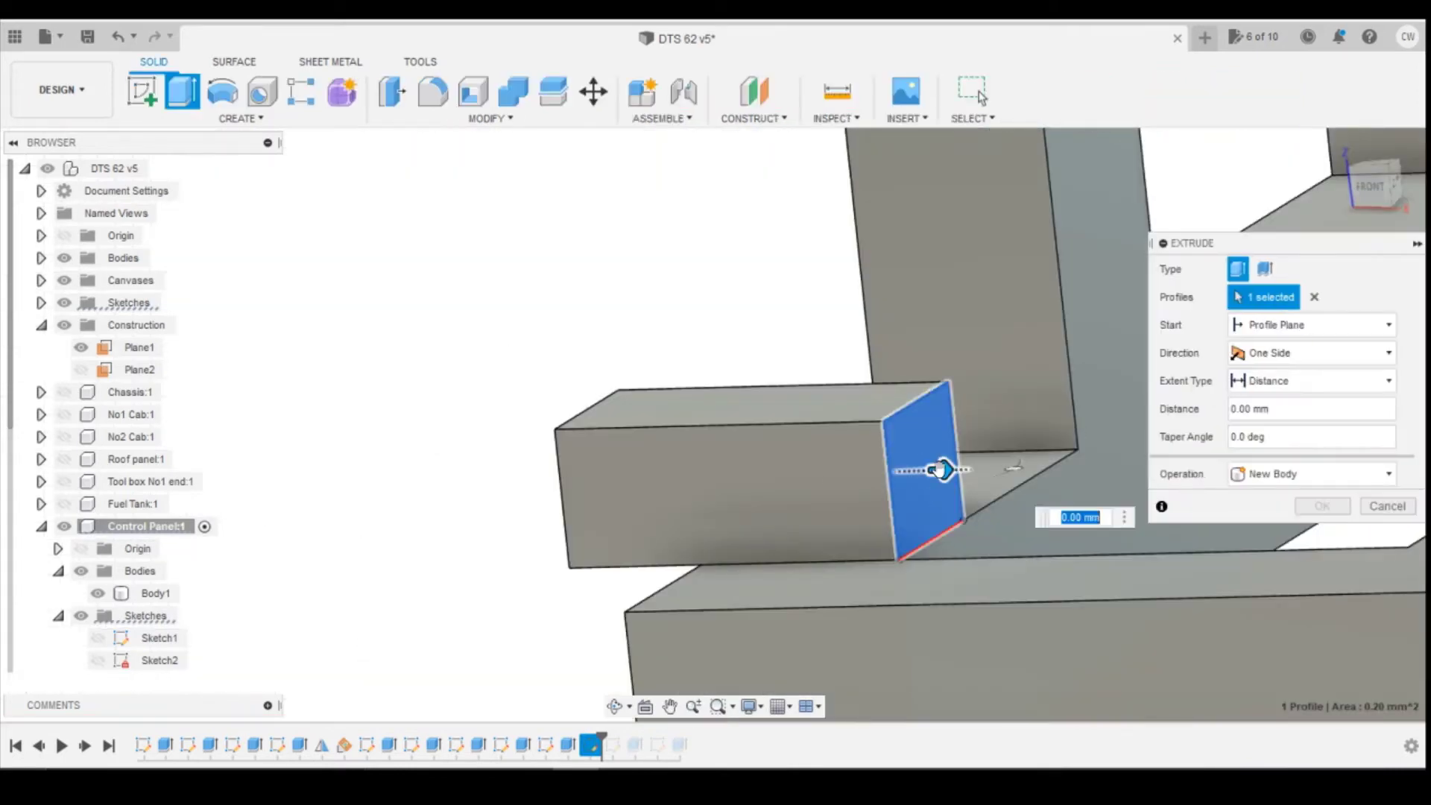
{"action": "left_click_drag", "start_coordinate": [930, 472], "coordinate": [895, 473]}
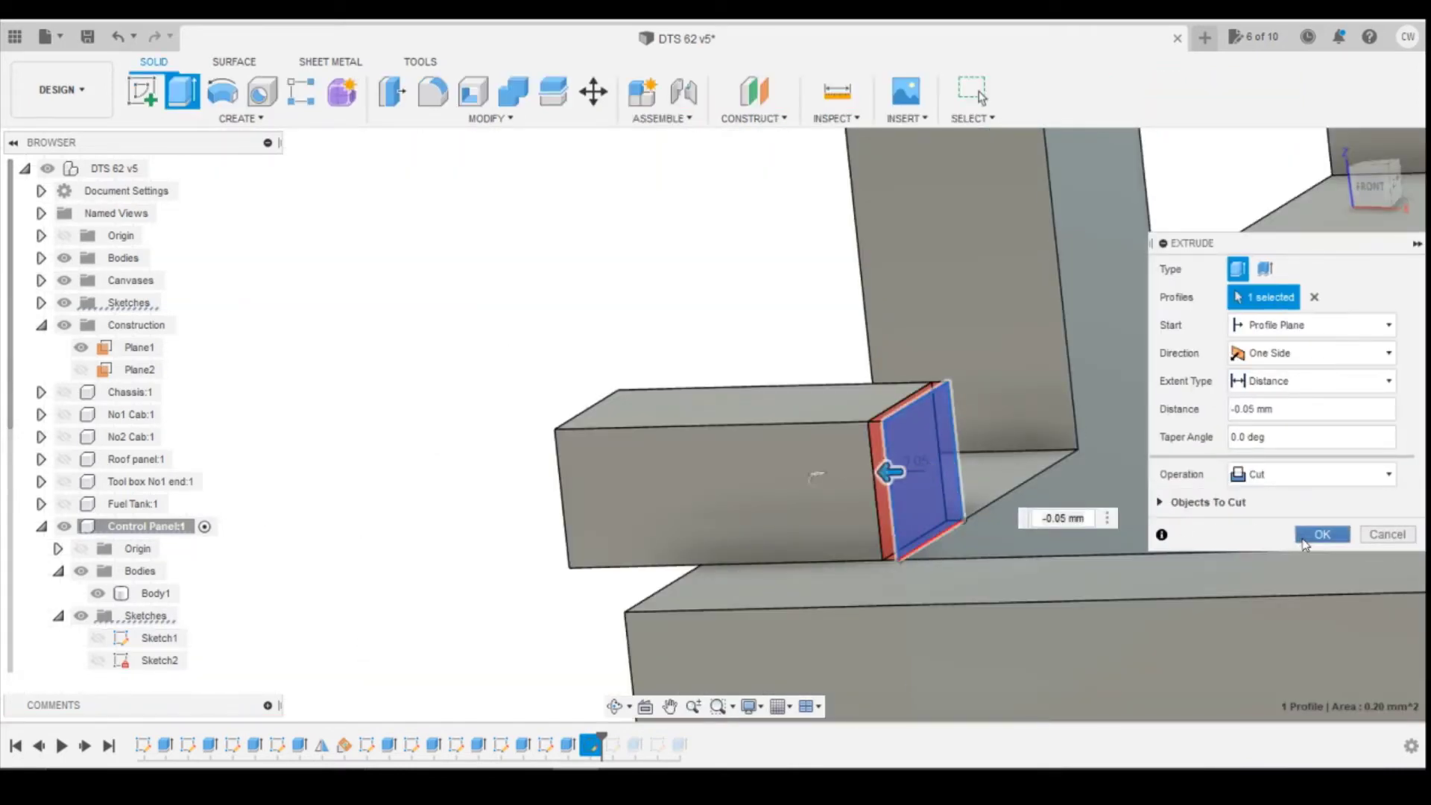
{"action": "left_click", "coordinate": [1321, 506]}
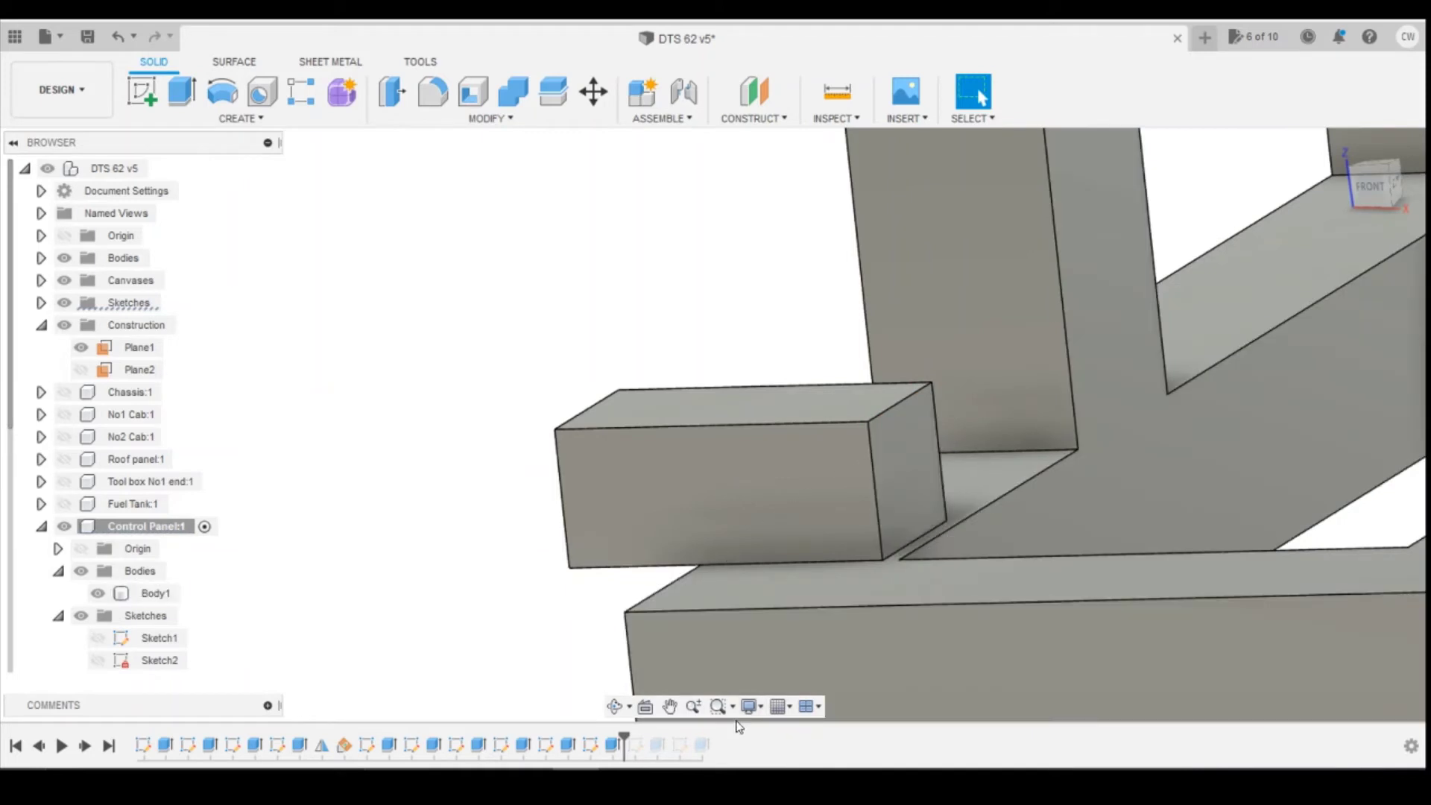
{"action": "left_click_drag", "start_coordinate": [623, 736], "coordinate": [712, 742]}
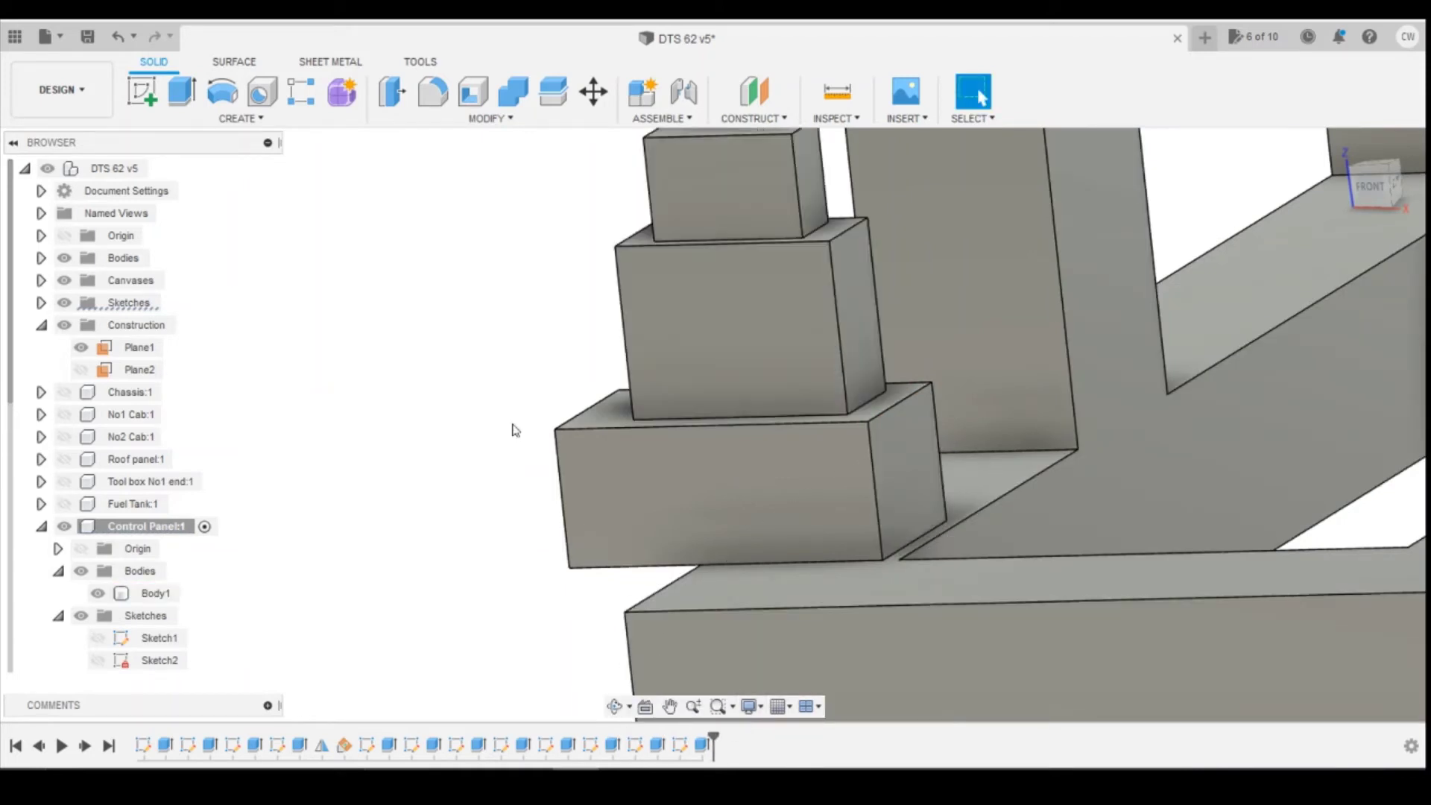
{"action": "left_click", "coordinate": [240, 118]}
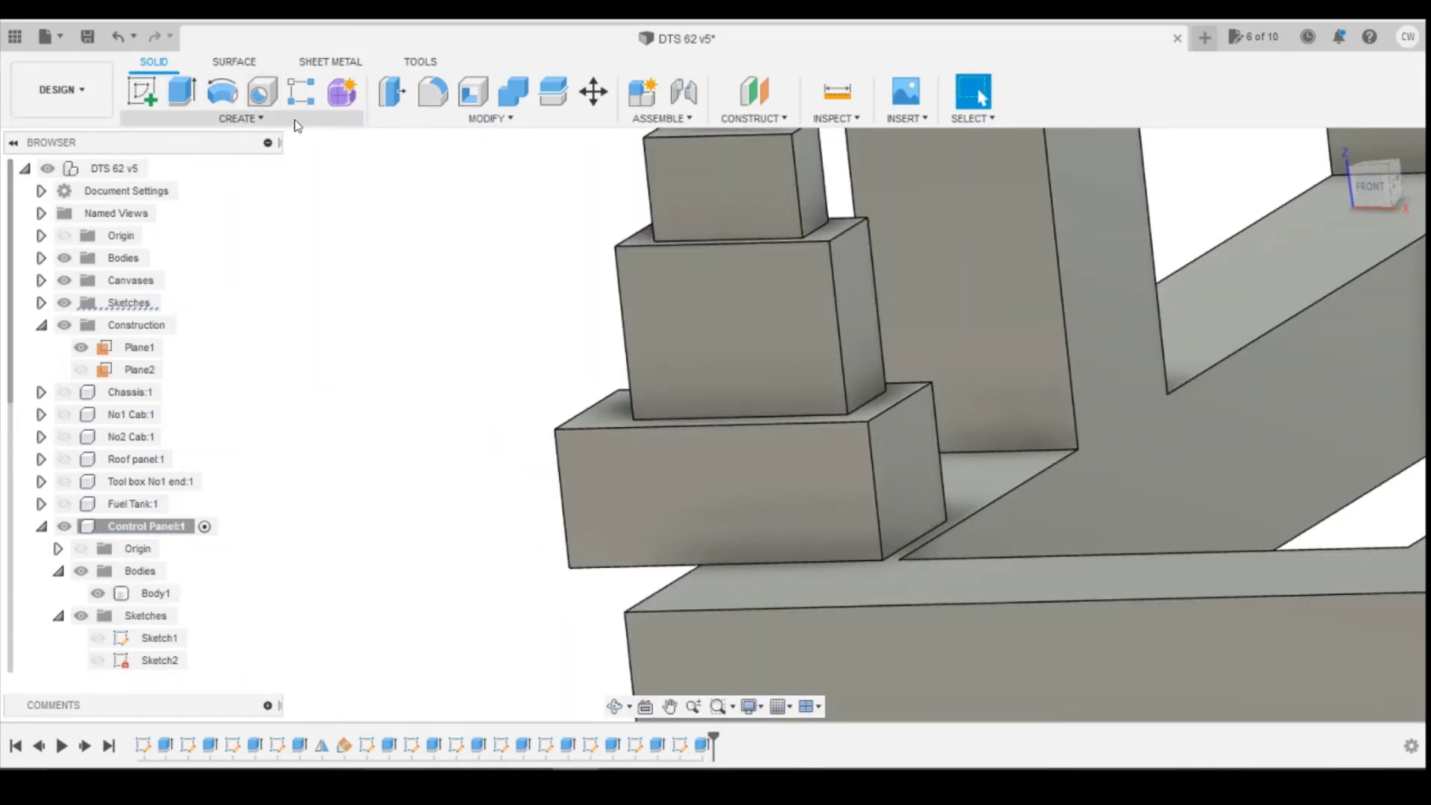
{"action": "left_click", "coordinate": [187, 553]}
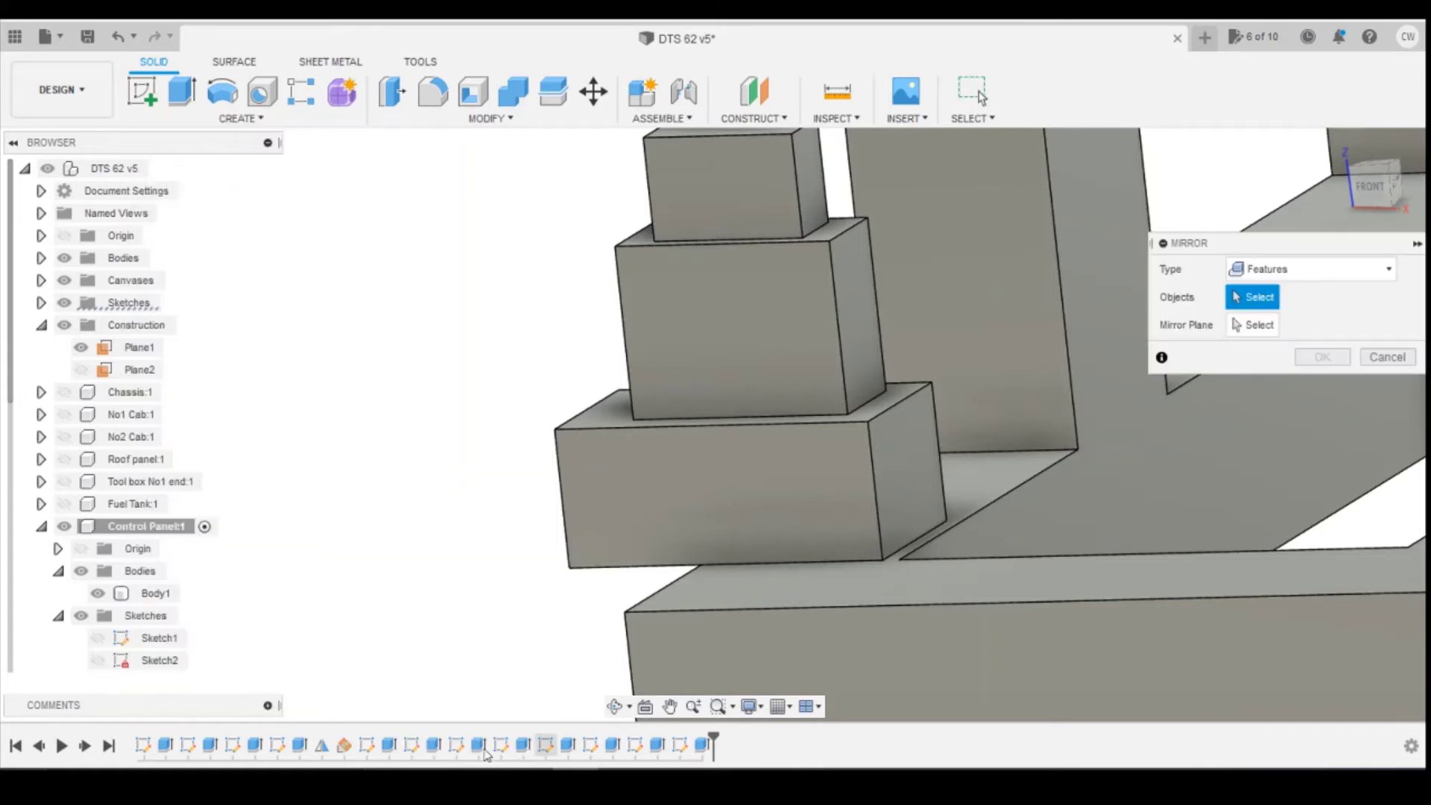
{"action": "left_click", "coordinate": [654, 746]}
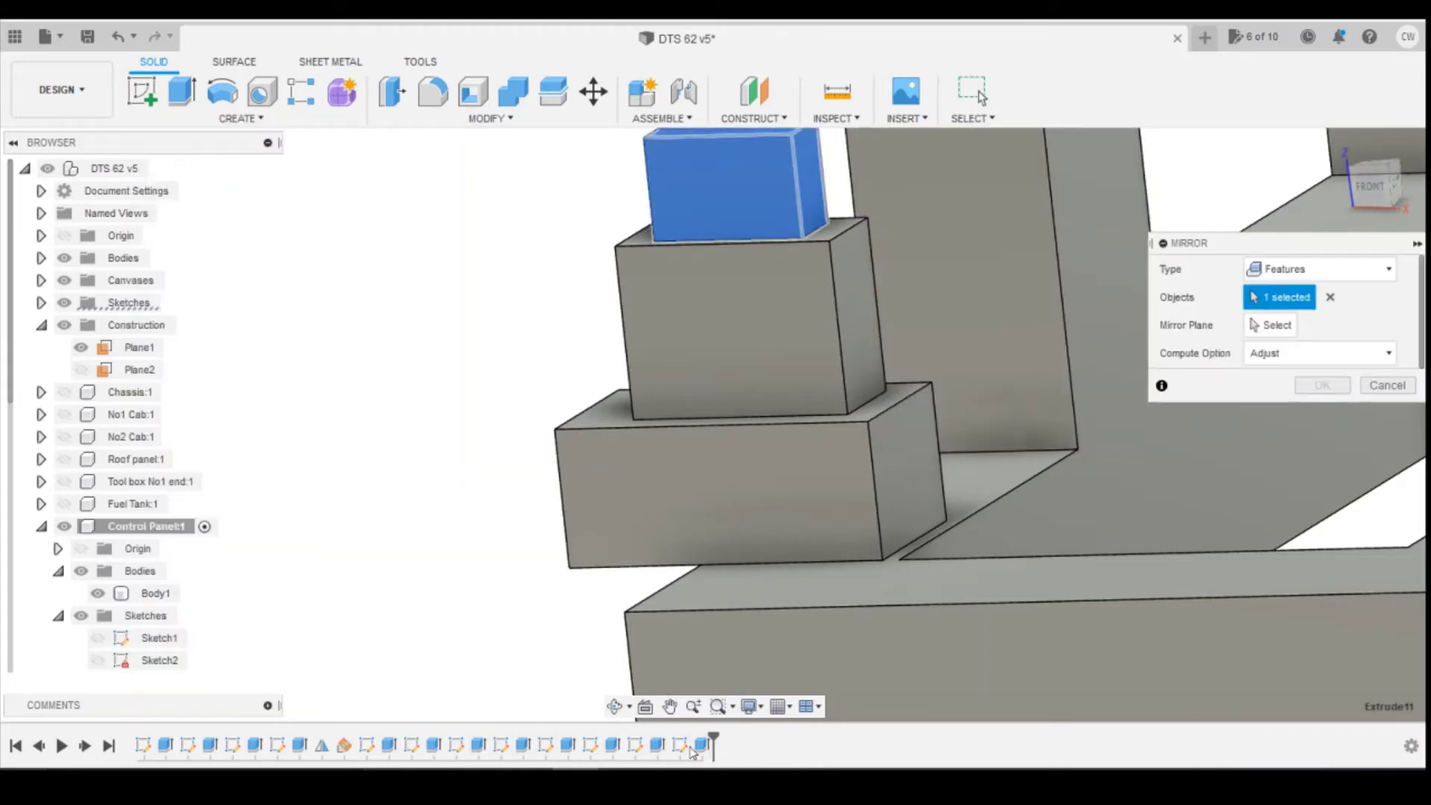
{"action": "left_click", "coordinate": [656, 746]}
{"action": "left_click", "coordinate": [613, 745]}
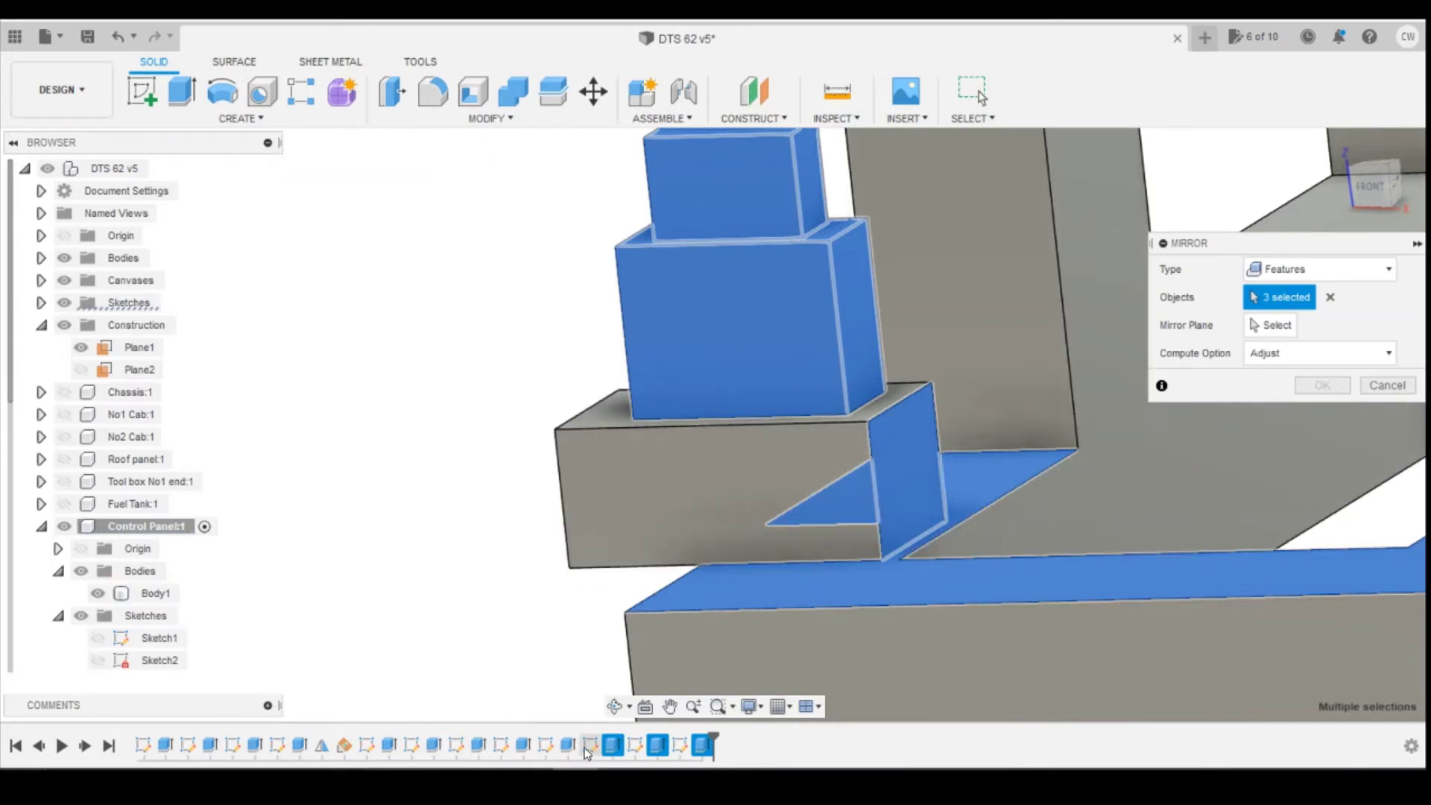
{"action": "left_click", "coordinate": [569, 745]}
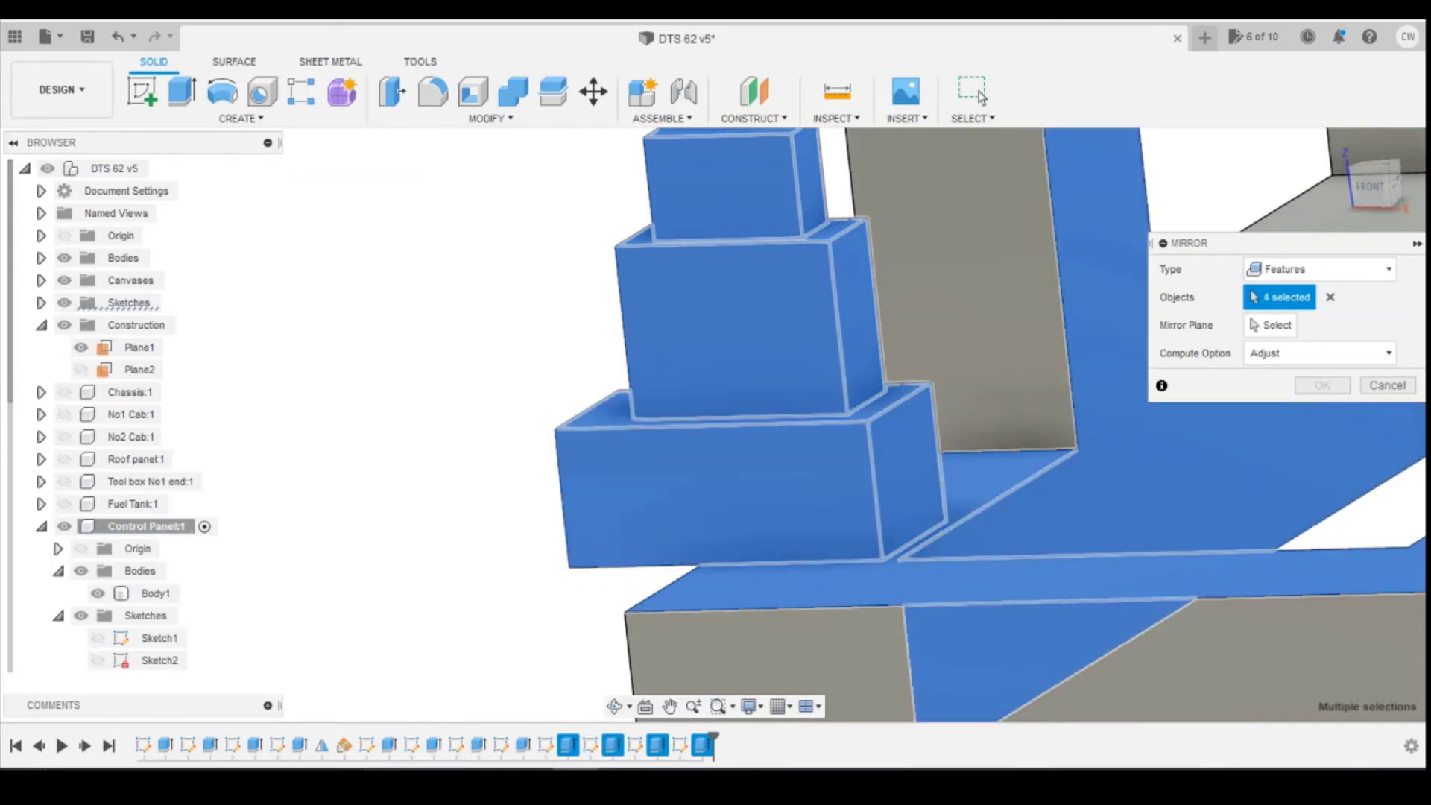
{"action": "left_click", "coordinate": [1387, 386]}
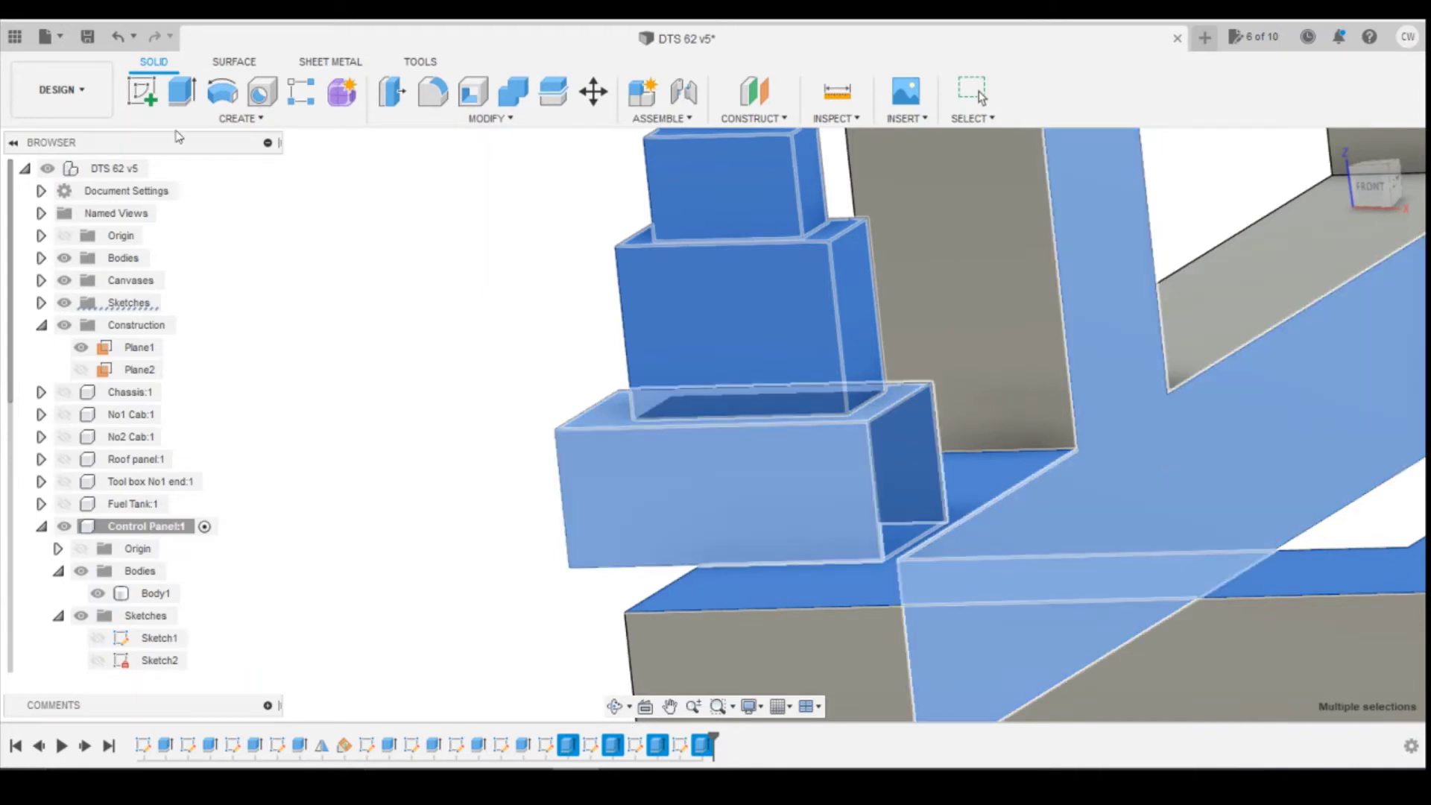
Undo the history roll-forward along with the lowest block's end-face cut and its sketch
{"action": "left_click", "coordinate": [118, 37]}
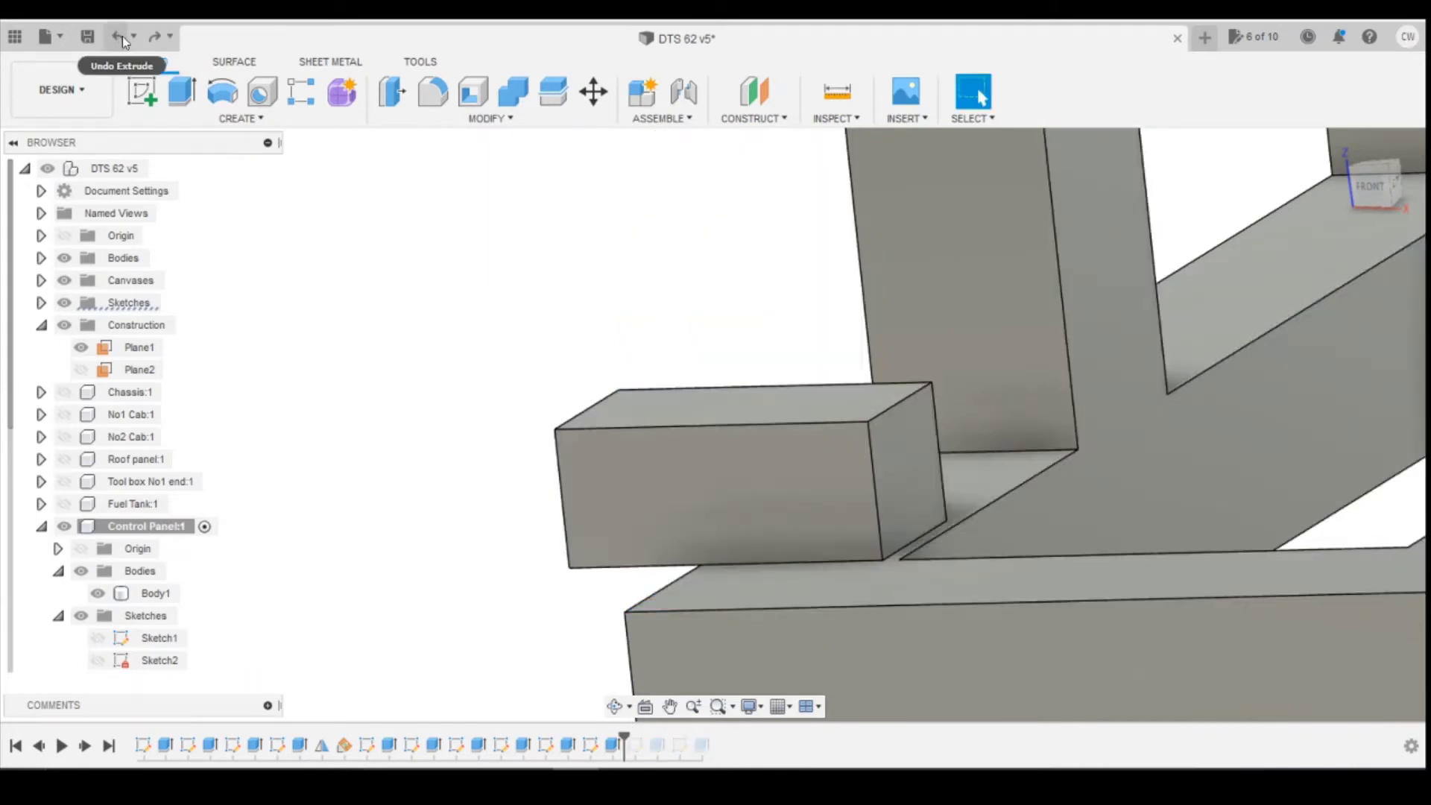
{"action": "left_click", "coordinate": [119, 37]}
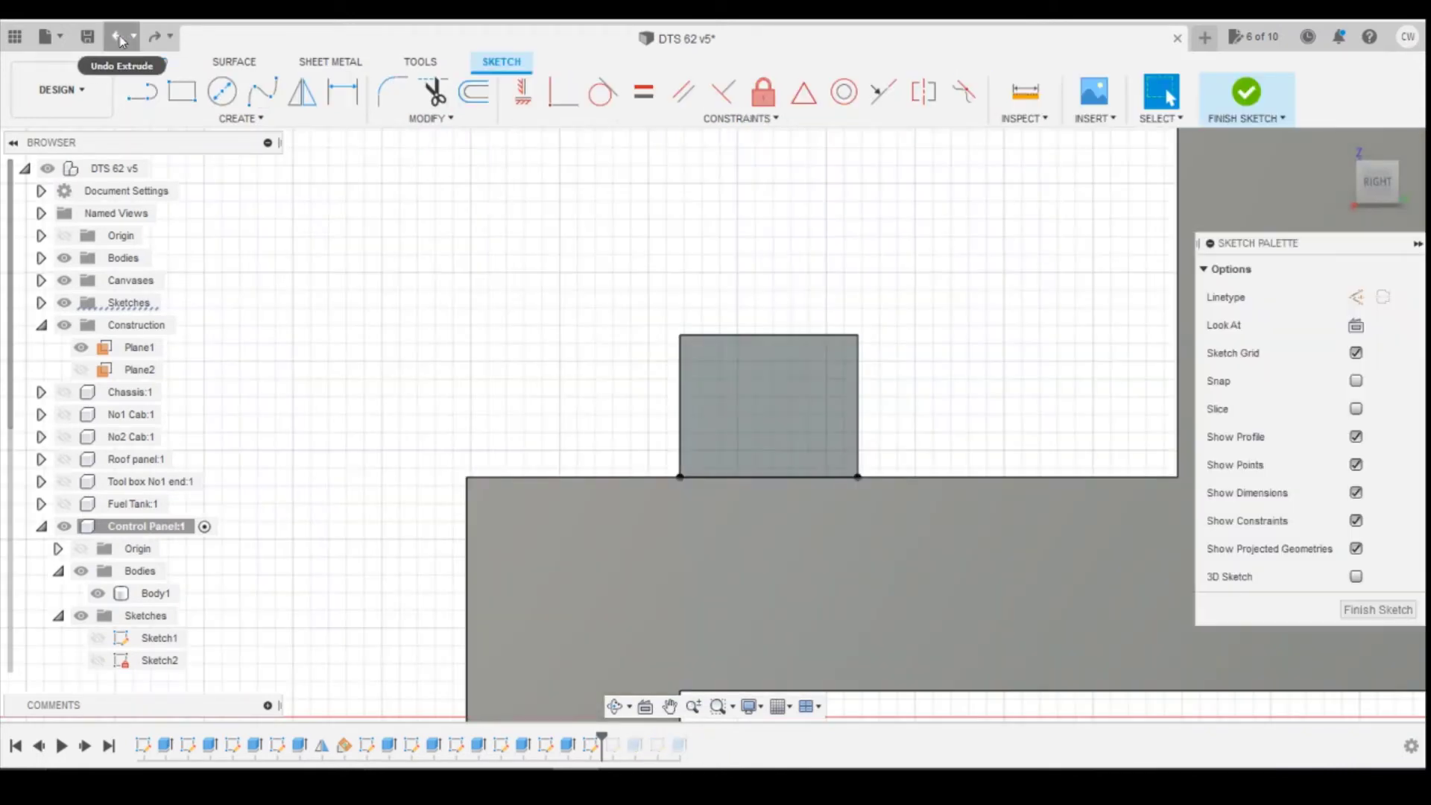
{"action": "left_click", "coordinate": [118, 37]}
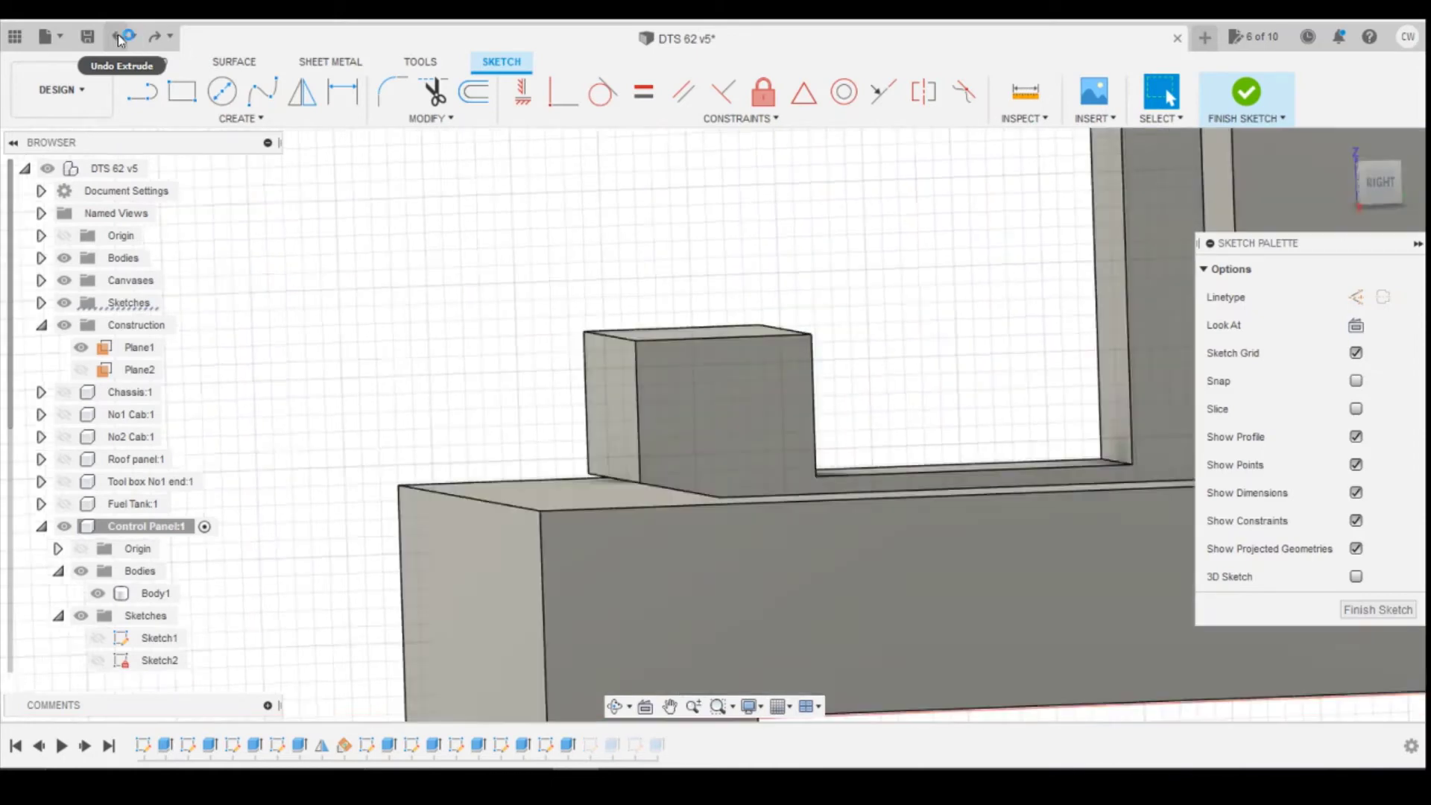
Change the lowest valve block's extrusion operation to New Body and roll the history marker forward to the end
{"action": "right_click", "coordinate": [569, 745]}
{"action": "left_click", "coordinate": [611, 552]}
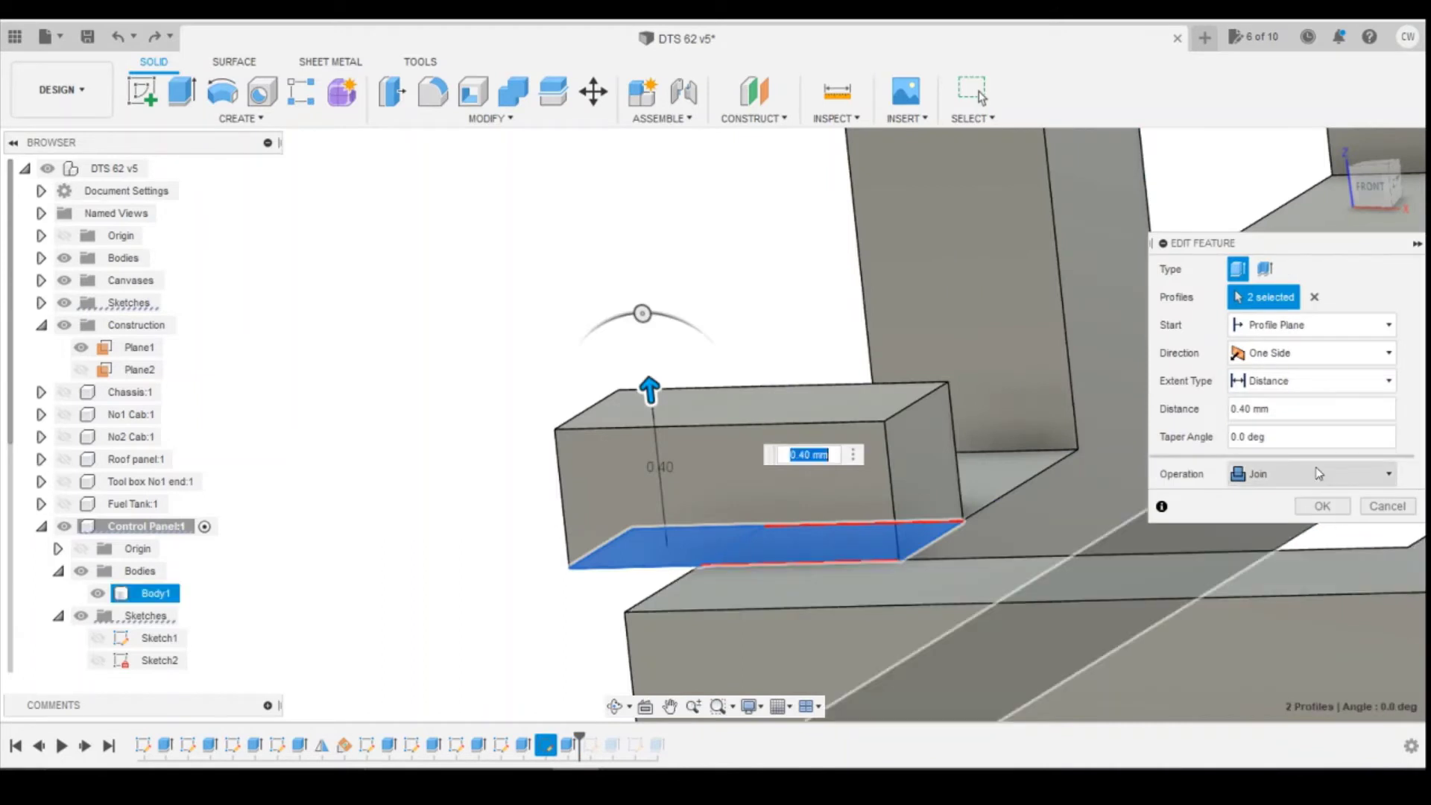
{"action": "left_click", "coordinate": [1312, 474]}
{"action": "left_click", "coordinate": [1273, 564]}
{"action": "left_click", "coordinate": [1319, 507]}
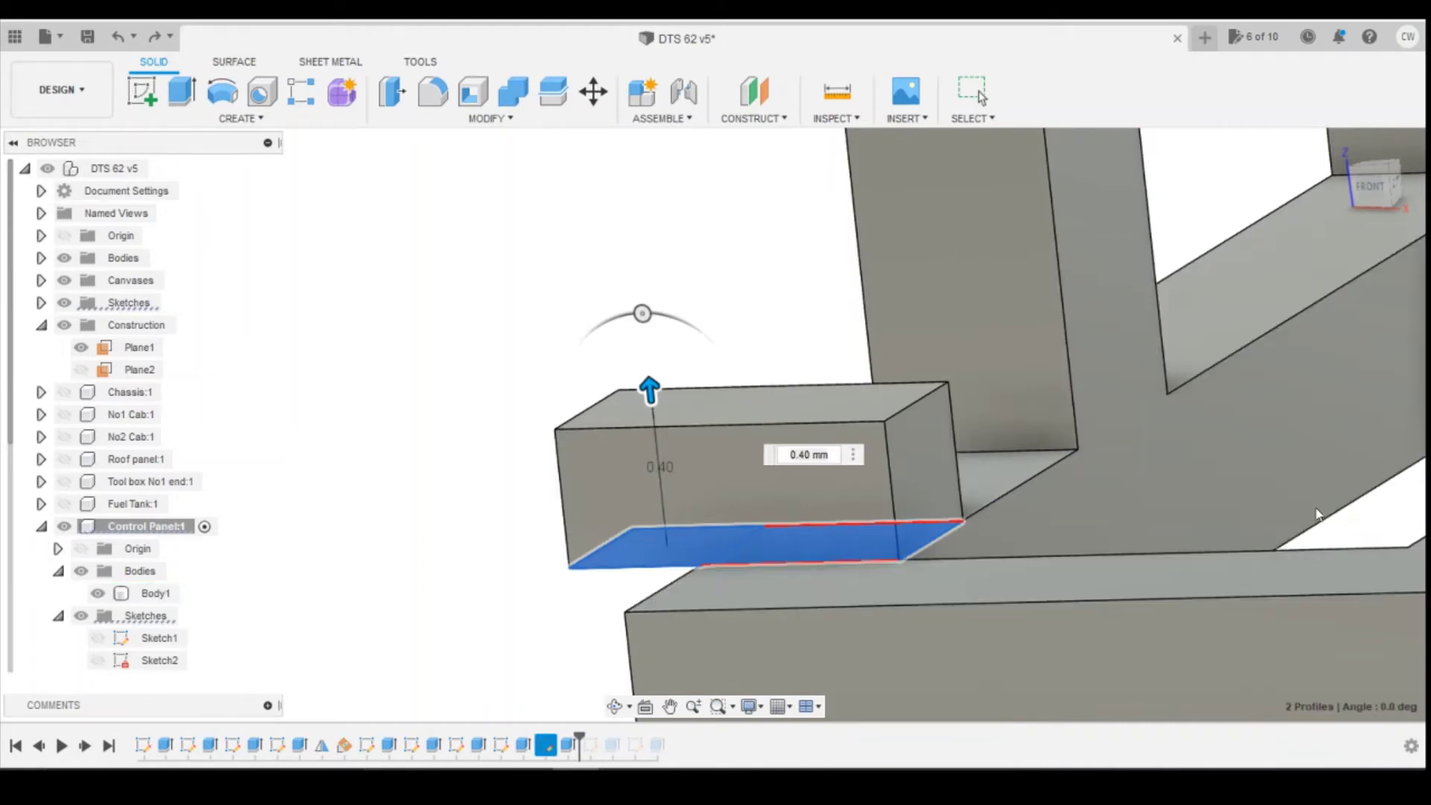
{"action": "left_click", "coordinate": [109, 745]}
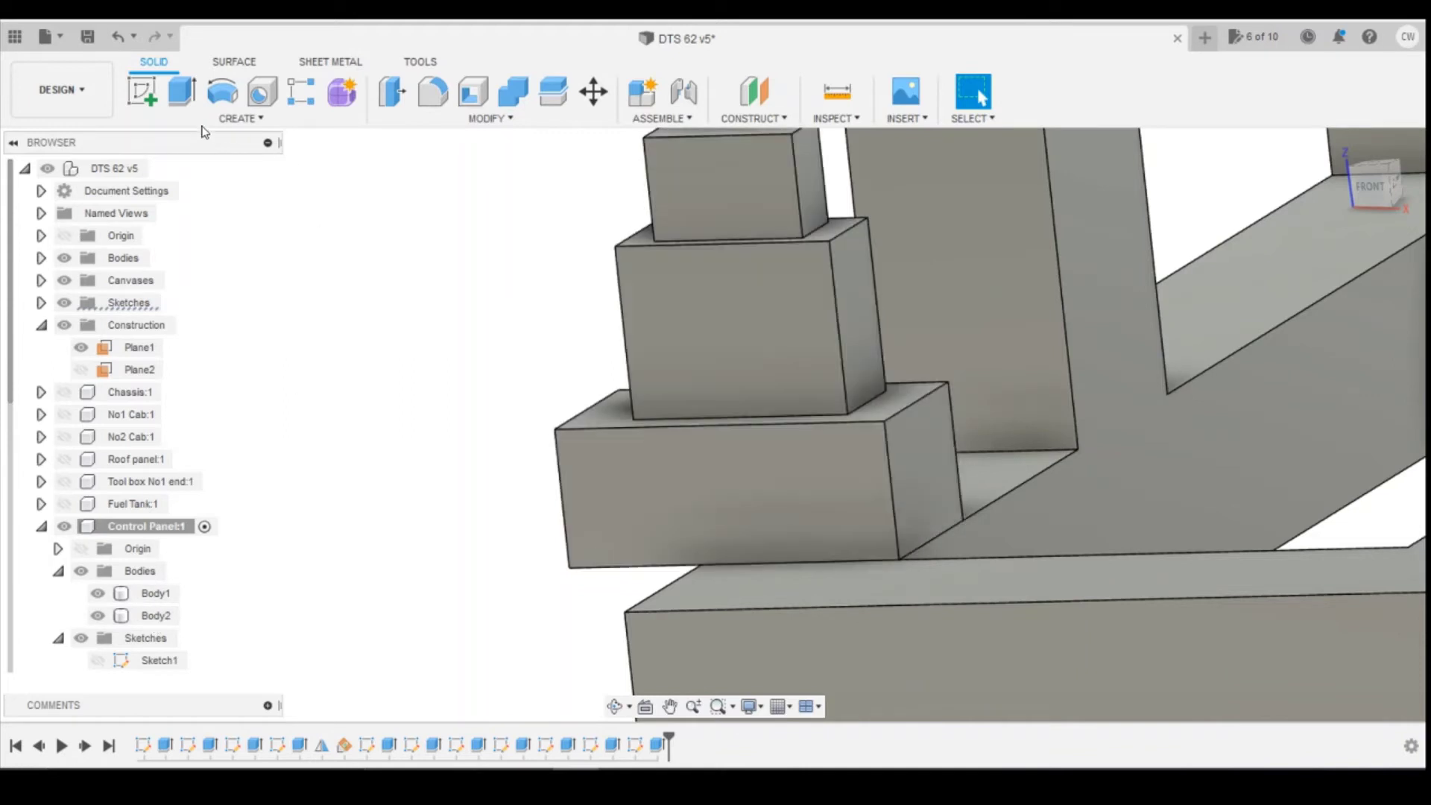
Mirror the stepped valve block body across Plane1 as a new body on the opposite side of the frame
{"action": "left_click", "coordinate": [238, 118]}
{"action": "left_click", "coordinate": [170, 554]}
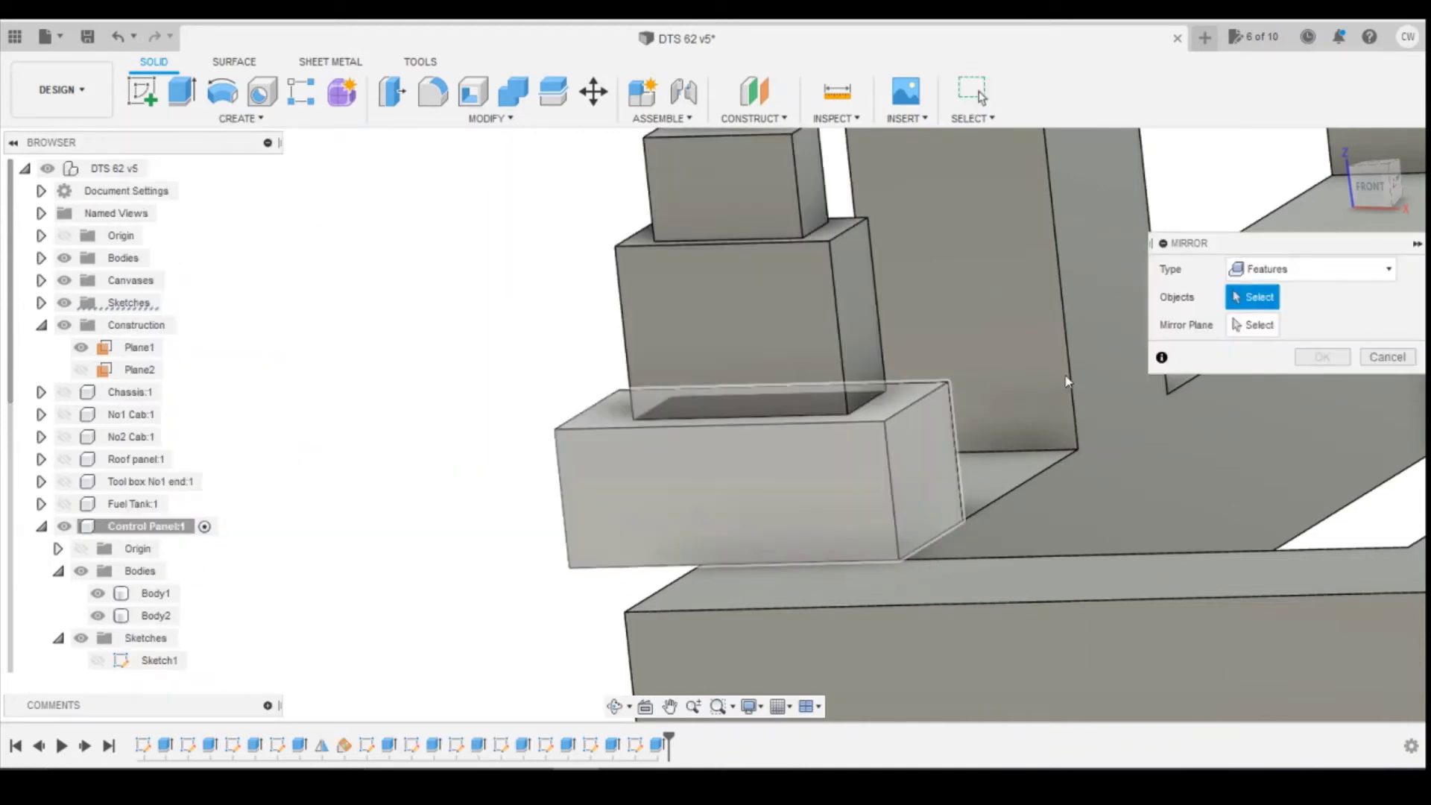
{"action": "left_click", "coordinate": [1312, 269]}
{"action": "left_click", "coordinate": [1266, 315]}
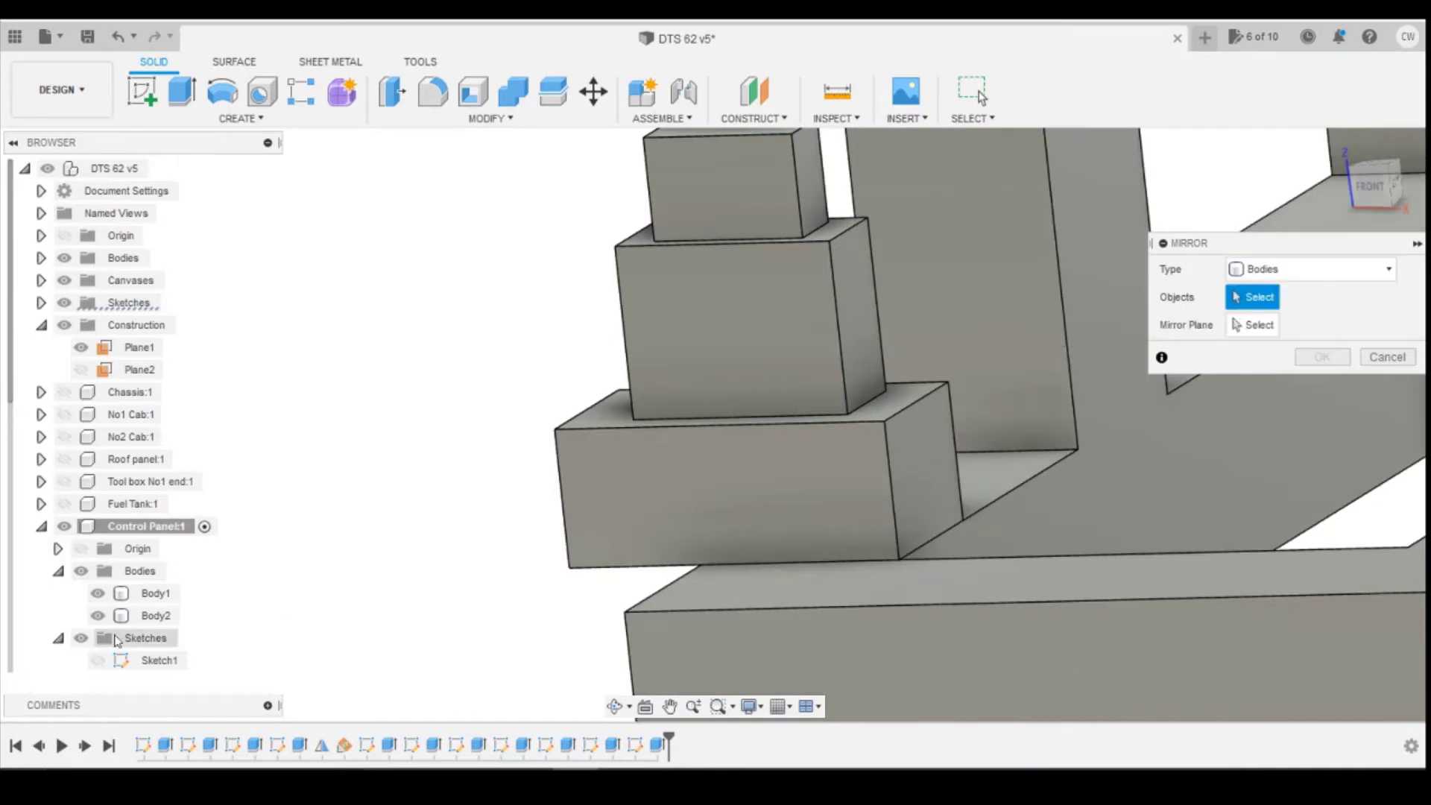
{"action": "left_click", "coordinate": [137, 618]}
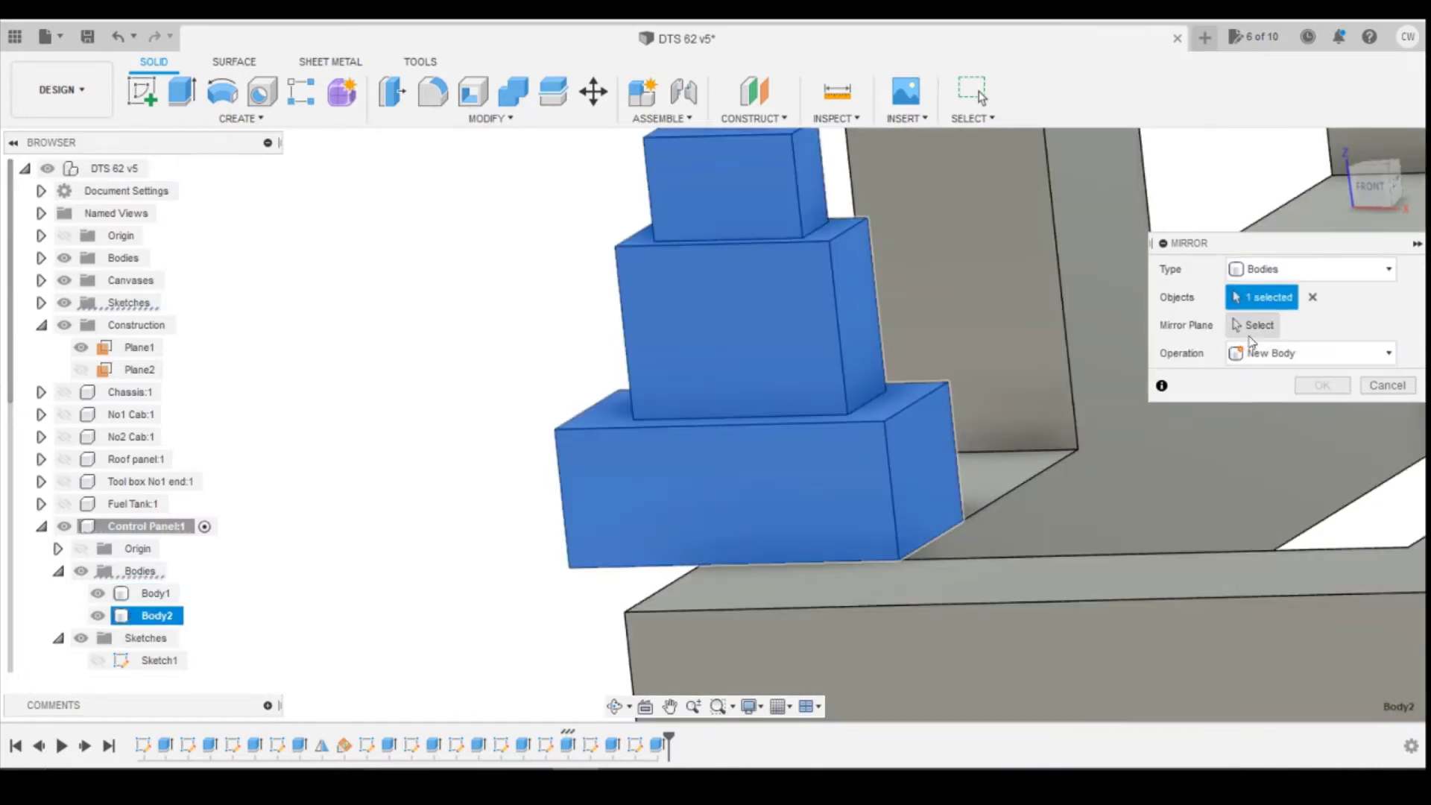
{"action": "scroll", "coordinate": [419, 428], "scroll_direction": "down", "scroll_amount": 3}
{"action": "scroll", "coordinate": [339, 407], "scroll_direction": "down", "scroll_amount": 2}
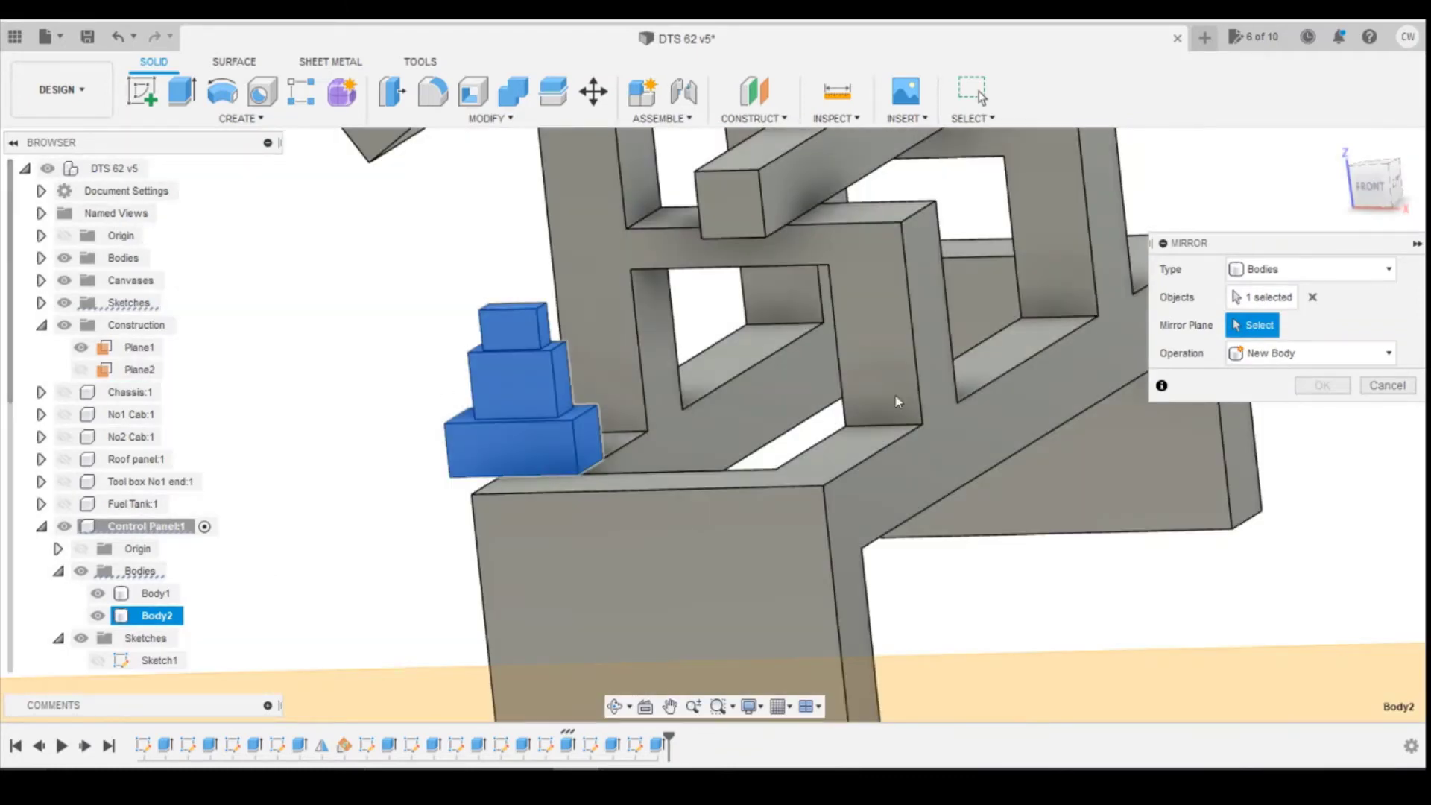
{"action": "scroll", "coordinate": [898, 402], "scroll_direction": "down", "scroll_amount": 3}
{"action": "left_click", "coordinate": [1096, 632]}
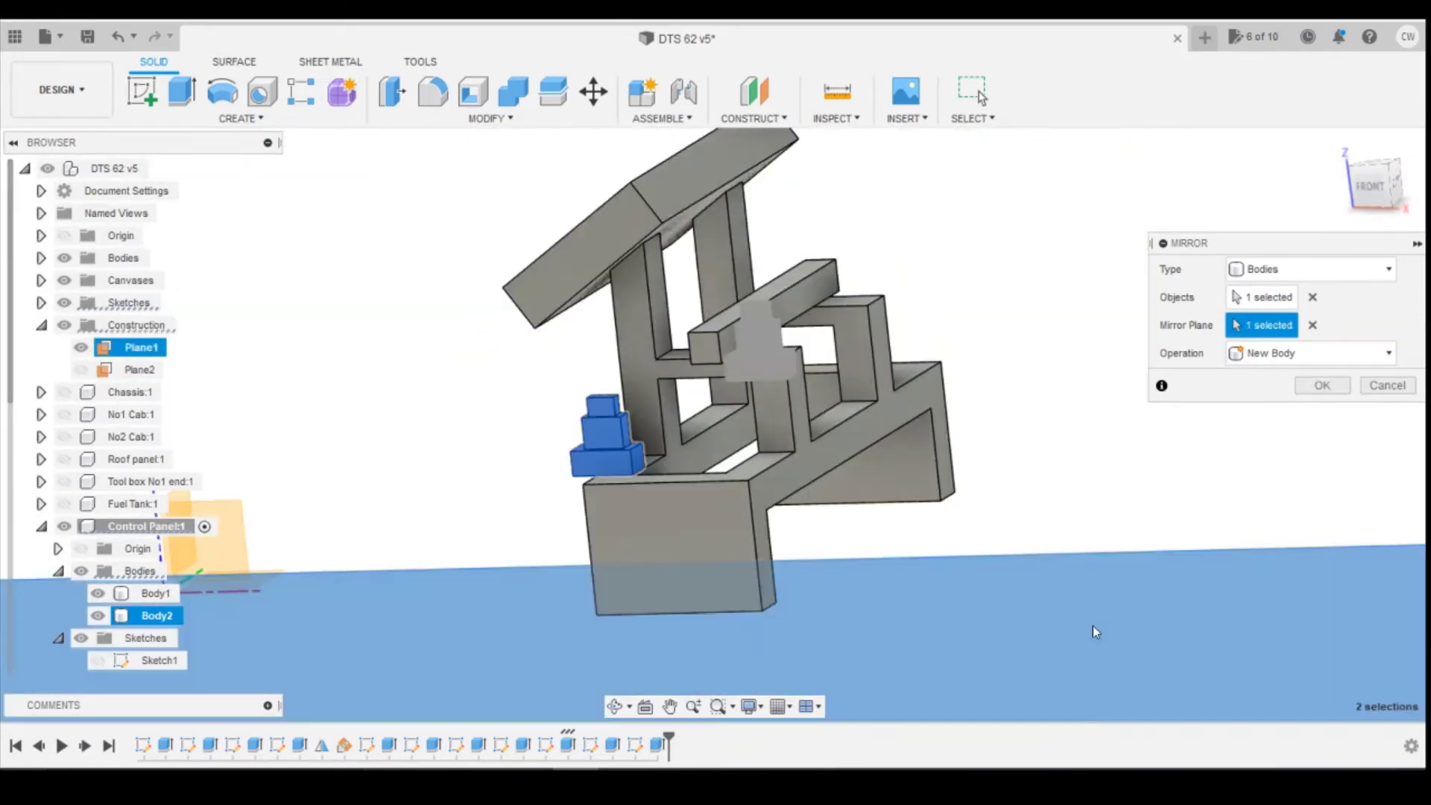
{"action": "left_click", "coordinate": [1323, 385]}
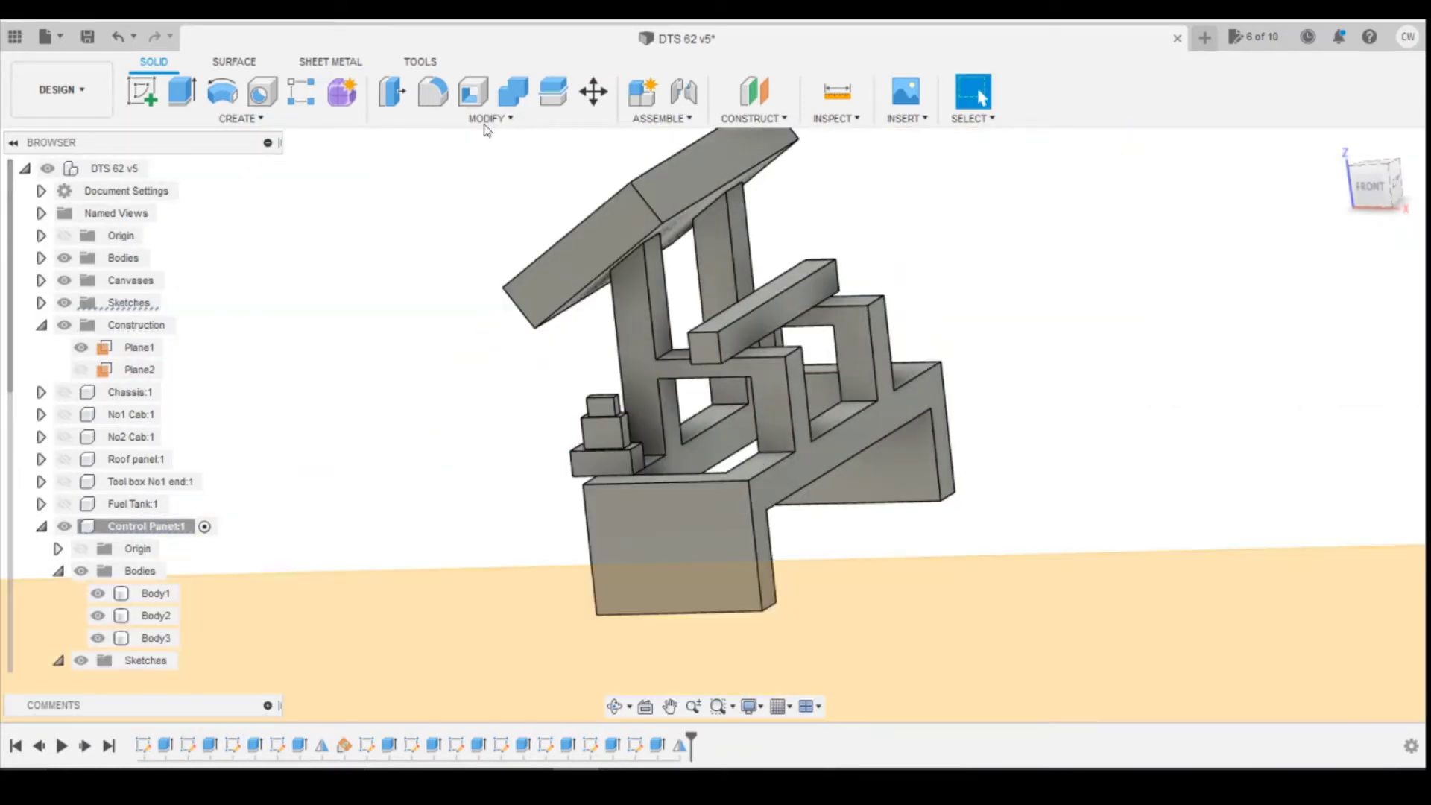
Combine the control panel frame with both valve block bodies using the Join operation
{"action": "left_click", "coordinate": [513, 91]}
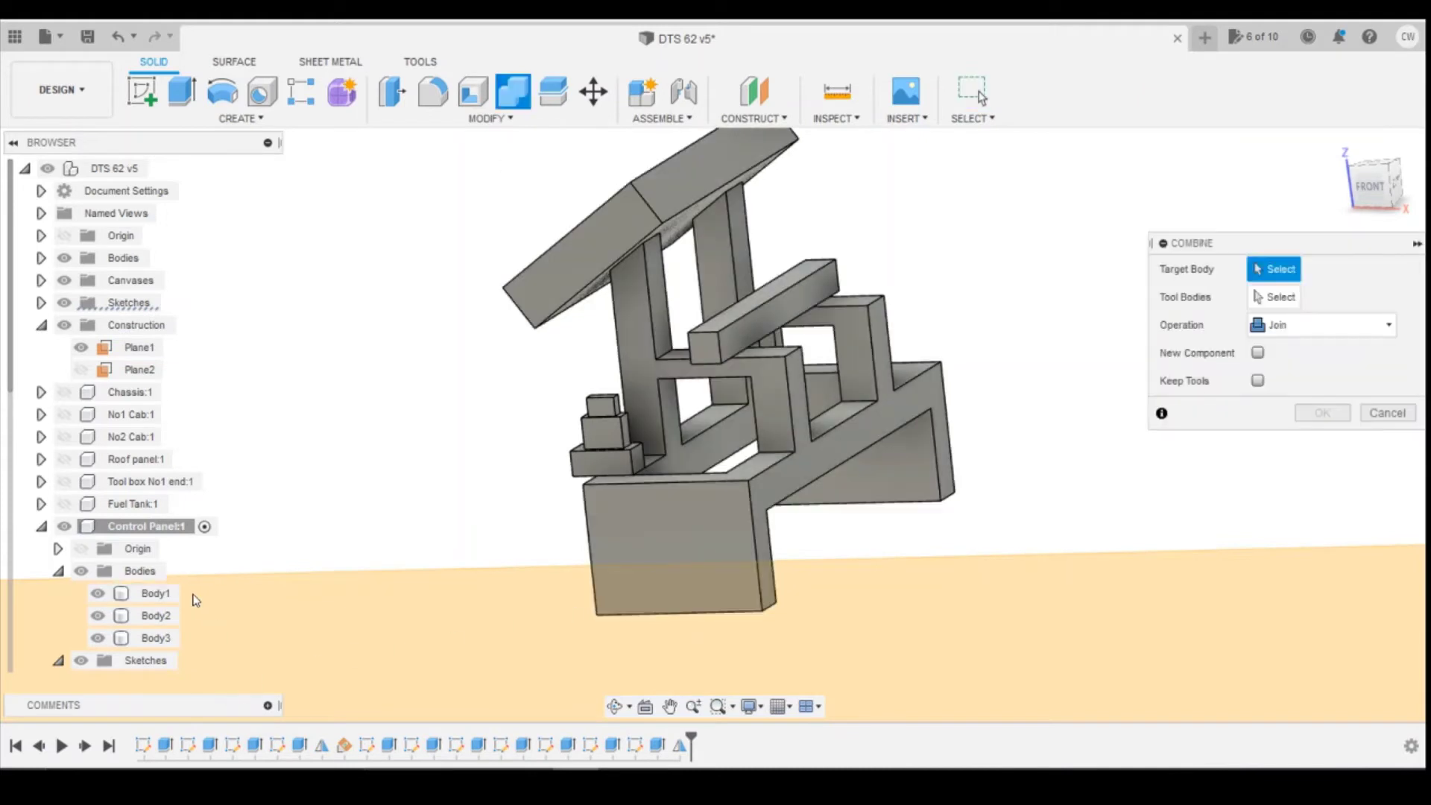
{"action": "left_click", "coordinate": [171, 596]}
{"action": "left_click", "coordinate": [157, 615]}
{"action": "left_click", "coordinate": [156, 639]}
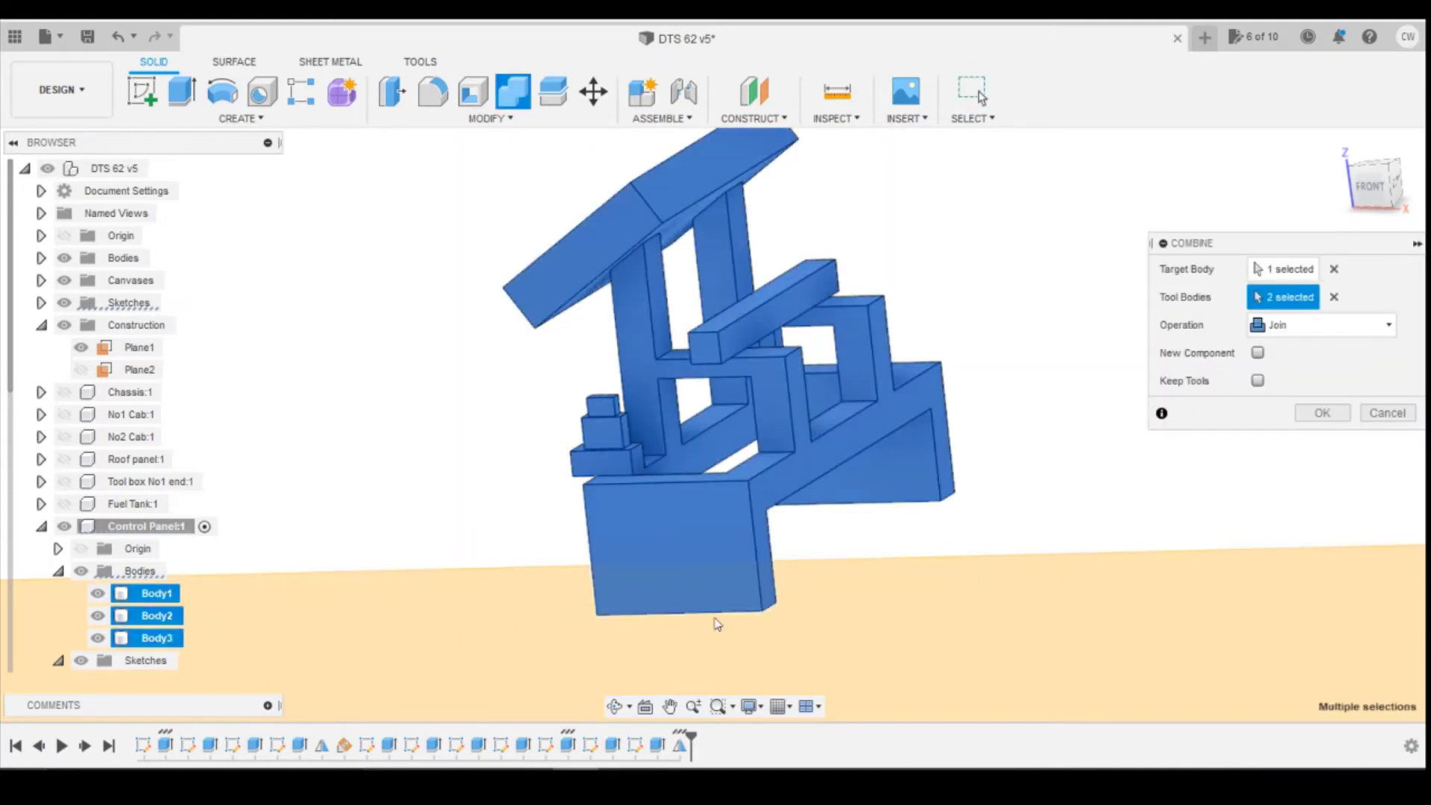
{"action": "left_click", "coordinate": [1322, 413]}
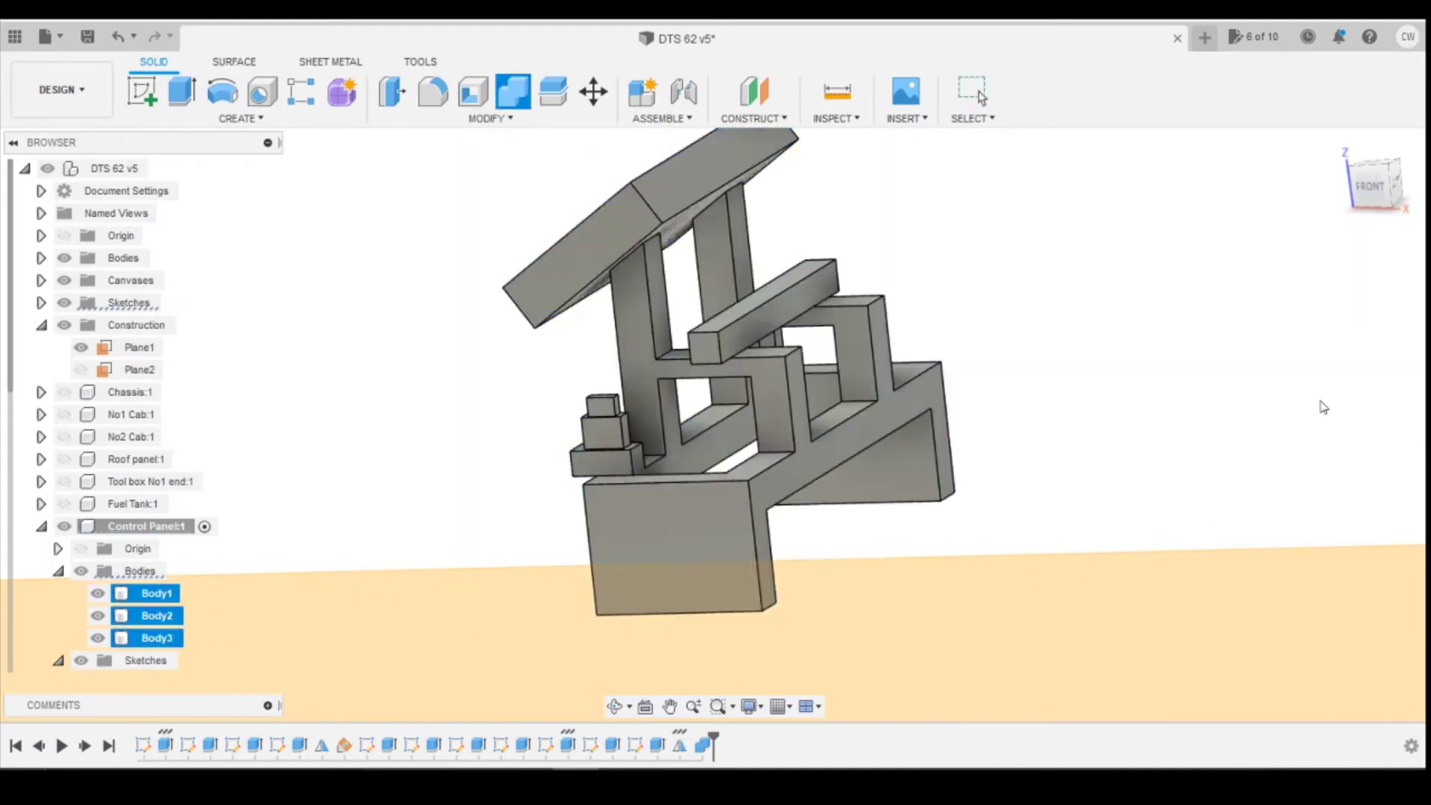
Inspect the control panel with its two valve blocks from several angles and compare it with the DR72211 reference photo
{"action": "left_click_drag", "start_coordinate": [1385, 191], "coordinate": [1423, 194]}
{"action": "mouse_move", "coordinate": [1066, 448]}
{"action": "middle_mouse_down", "text": "shift"}
{"action": "mouse_move", "coordinate": [1096, 442]}
{"action": "mouse_move", "coordinate": [968, 506]}
{"action": "middle_mouse_up", "text": "shift"}
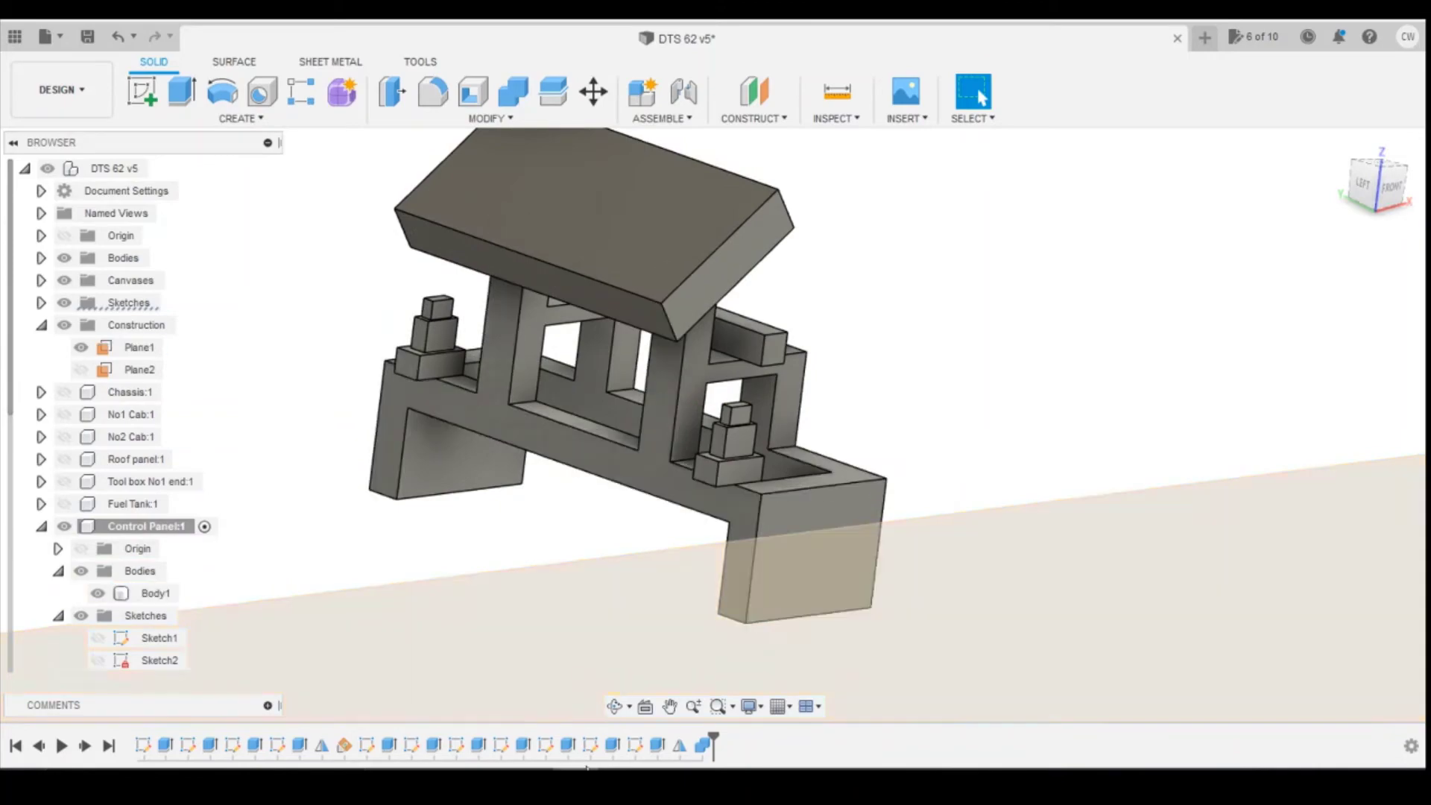
{"action": "mouse_move", "coordinate": [482, 786]}
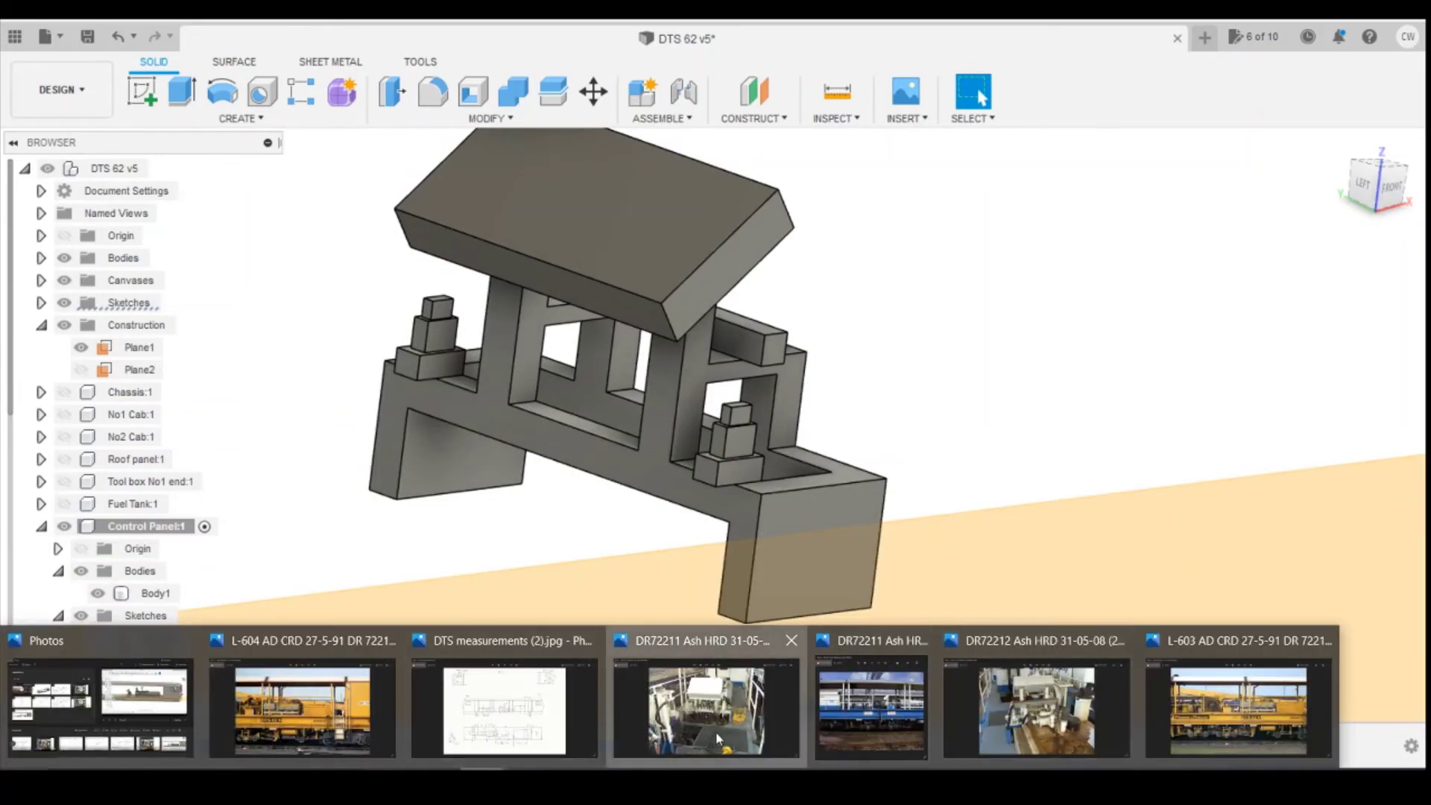
{"action": "left_click", "coordinate": [706, 720]}
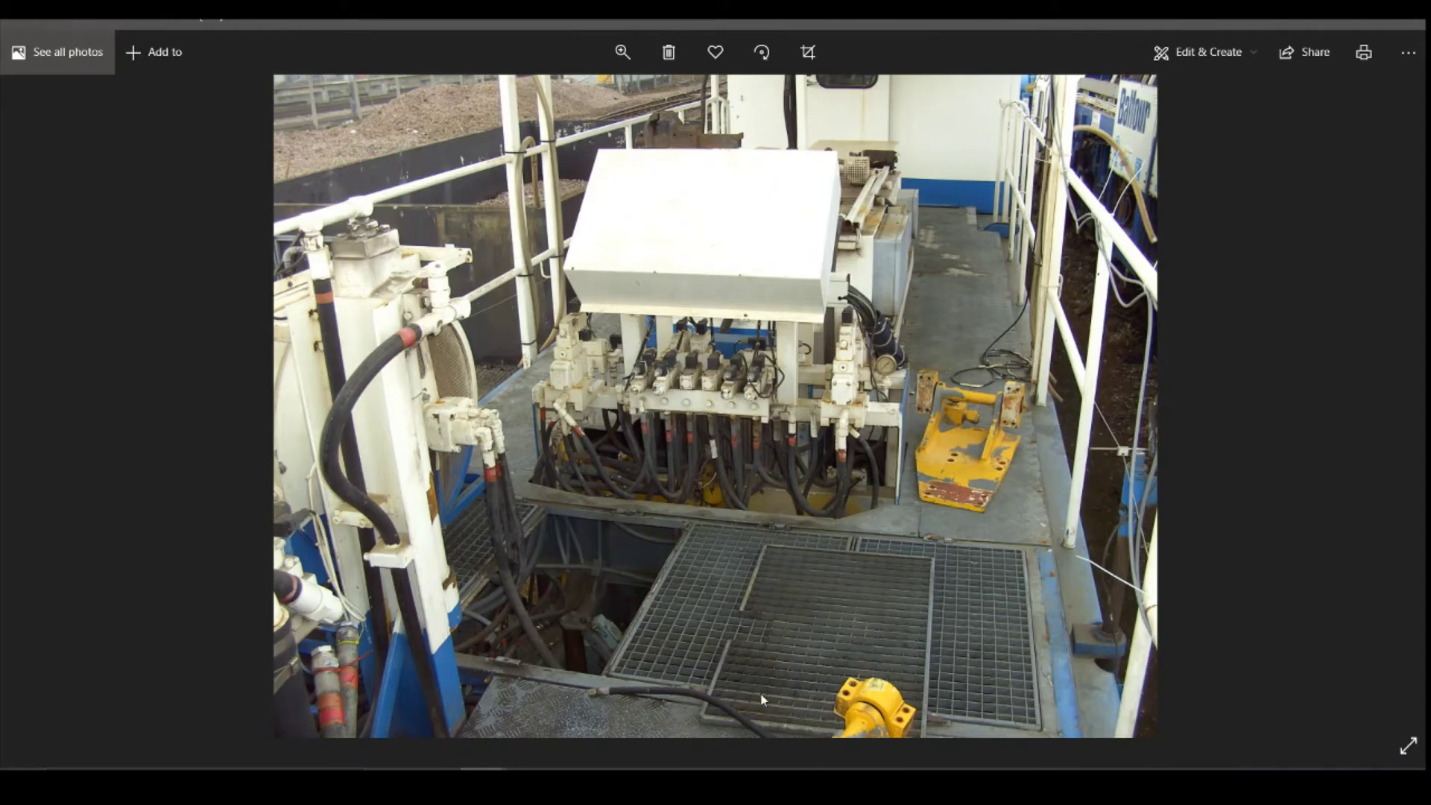
{"action": "left_click", "coordinate": [579, 775]}
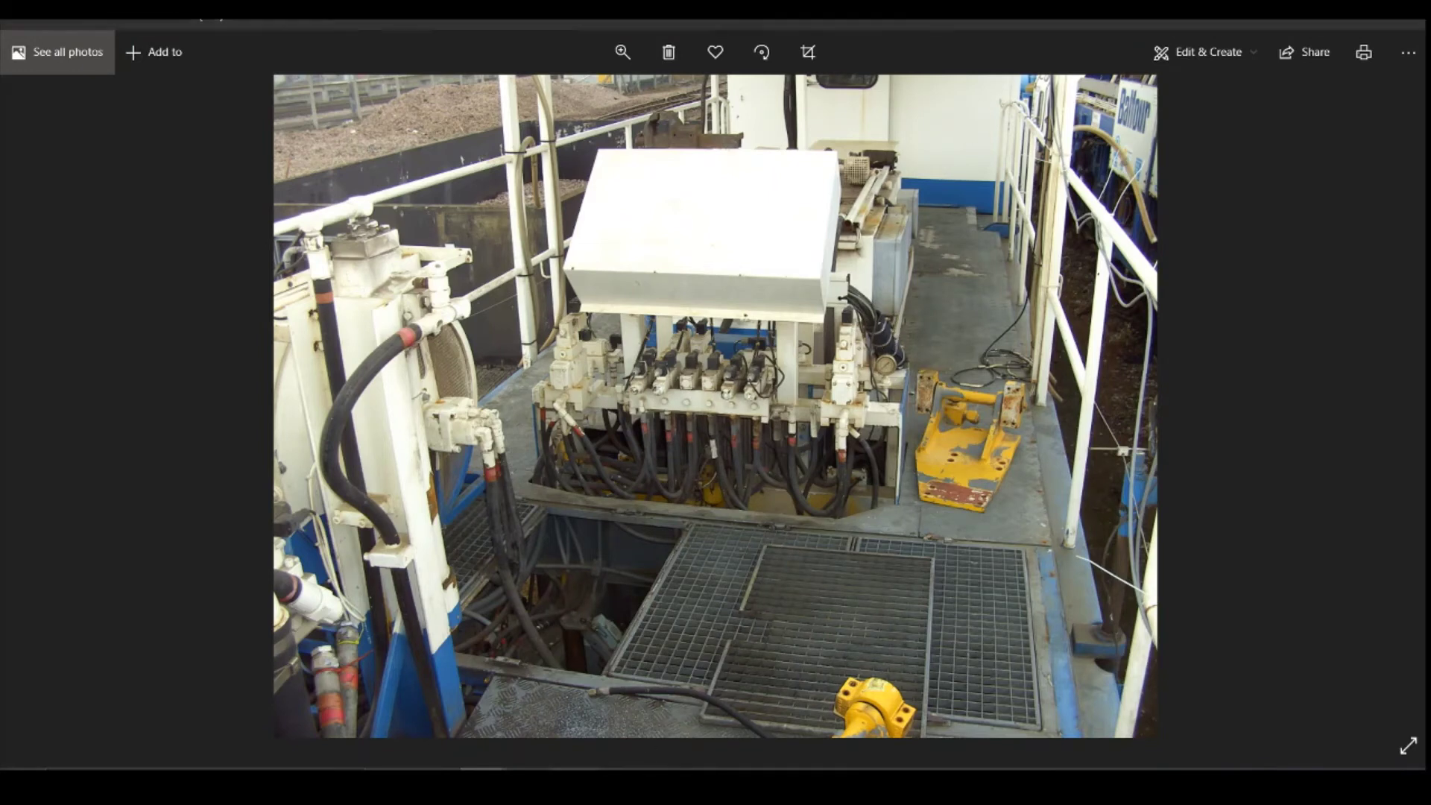
{"action": "mouse_move", "coordinate": [1389, 186]}
{"action": "left_mouse_down"}
{"action": "mouse_move", "coordinate": [1353, 180]}
{"action": "mouse_move", "coordinate": [795, 525]}
{"action": "left_mouse_up"}
{"action": "left_click", "coordinate": [826, 591]}
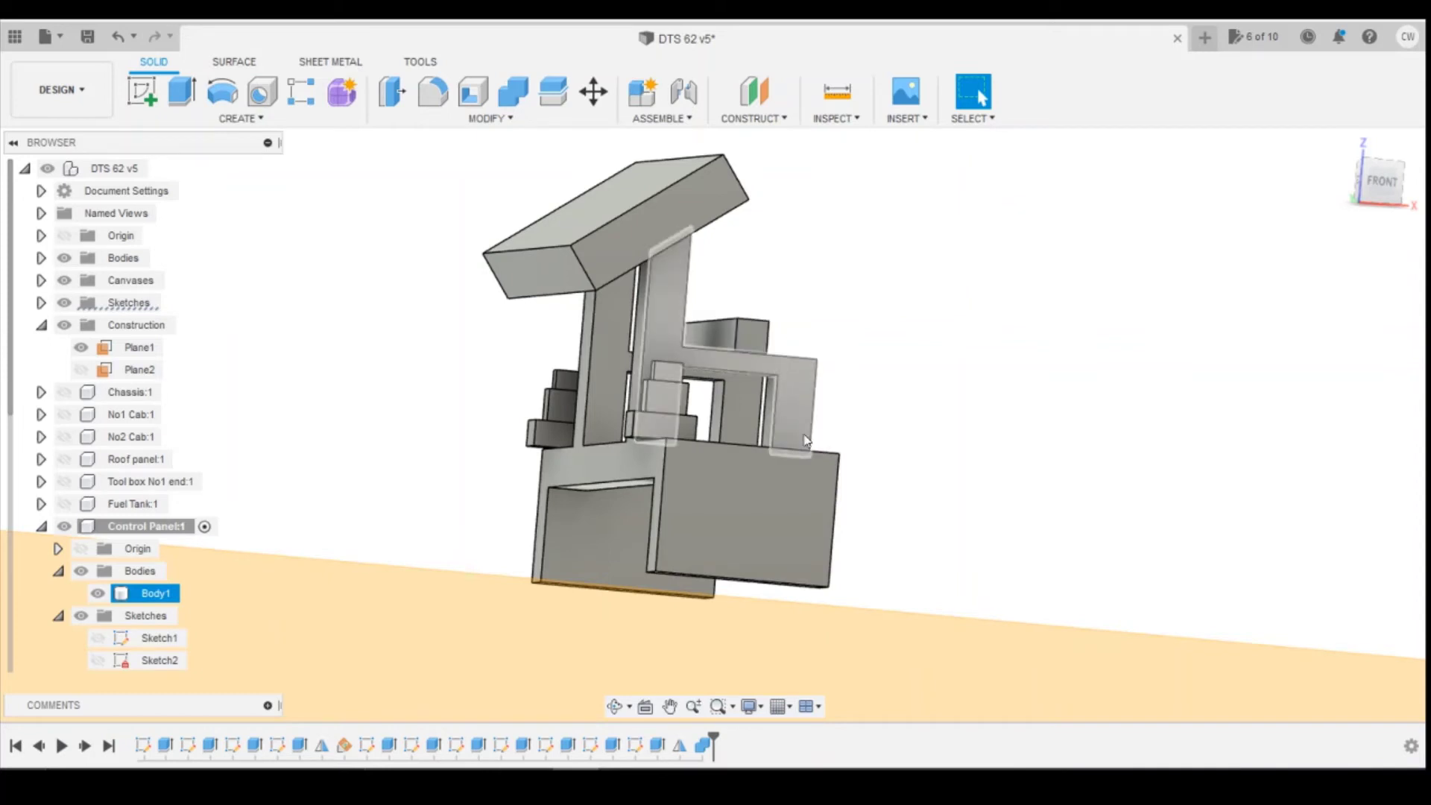
{"action": "mouse_move", "coordinate": [1388, 184]}
{"action": "left_mouse_down"}
{"action": "mouse_move", "coordinate": [1342, 196]}
{"action": "mouse_move", "coordinate": [1370, 187]}
{"action": "left_mouse_up"}
{"action": "middle_click_drag", "start_coordinate": [1356, 201], "coordinate": [1371, 190], "text": "shift"}
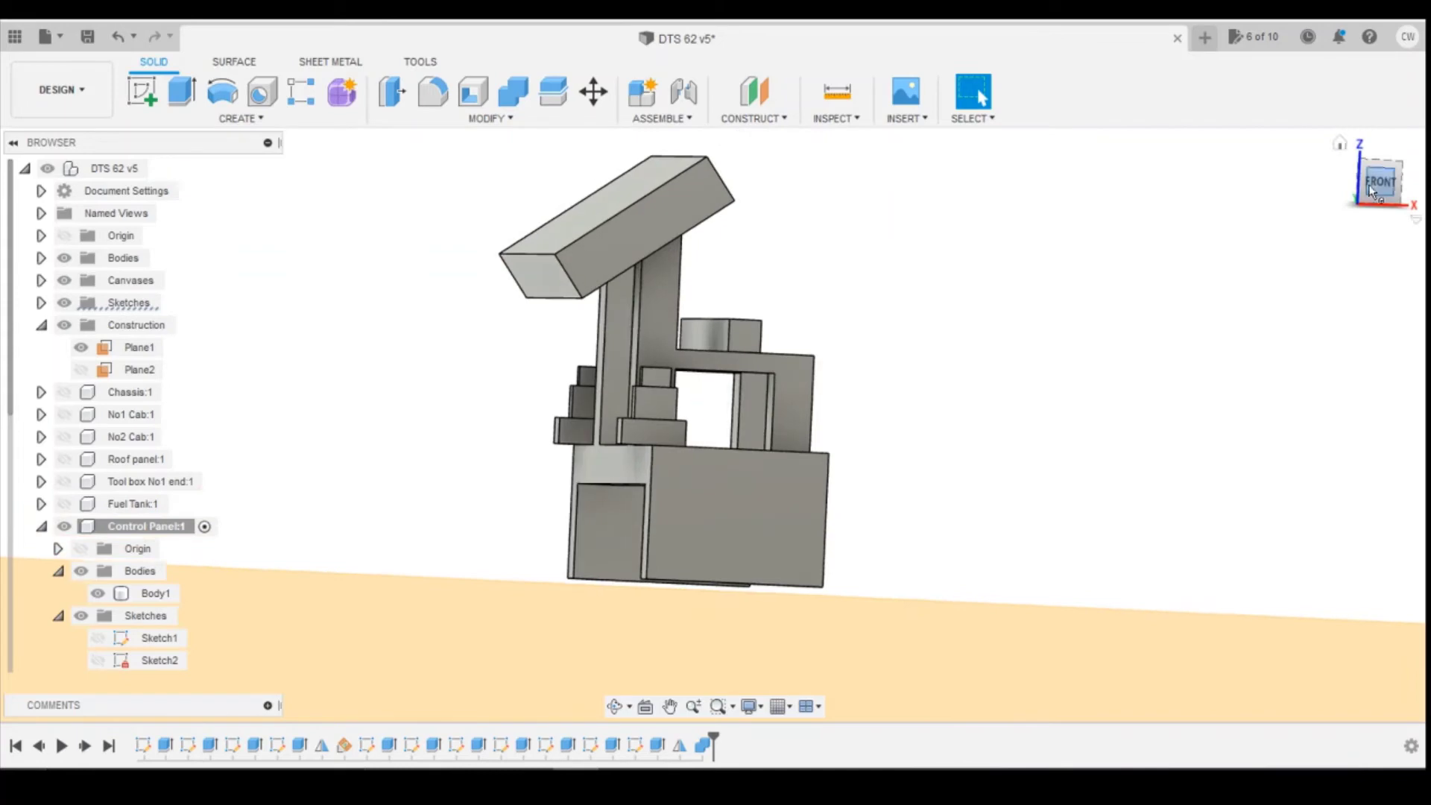
Sketch a point at the centre of the horizontal bar's square end face and finish the sketch
{"action": "left_click", "coordinate": [159, 87]}
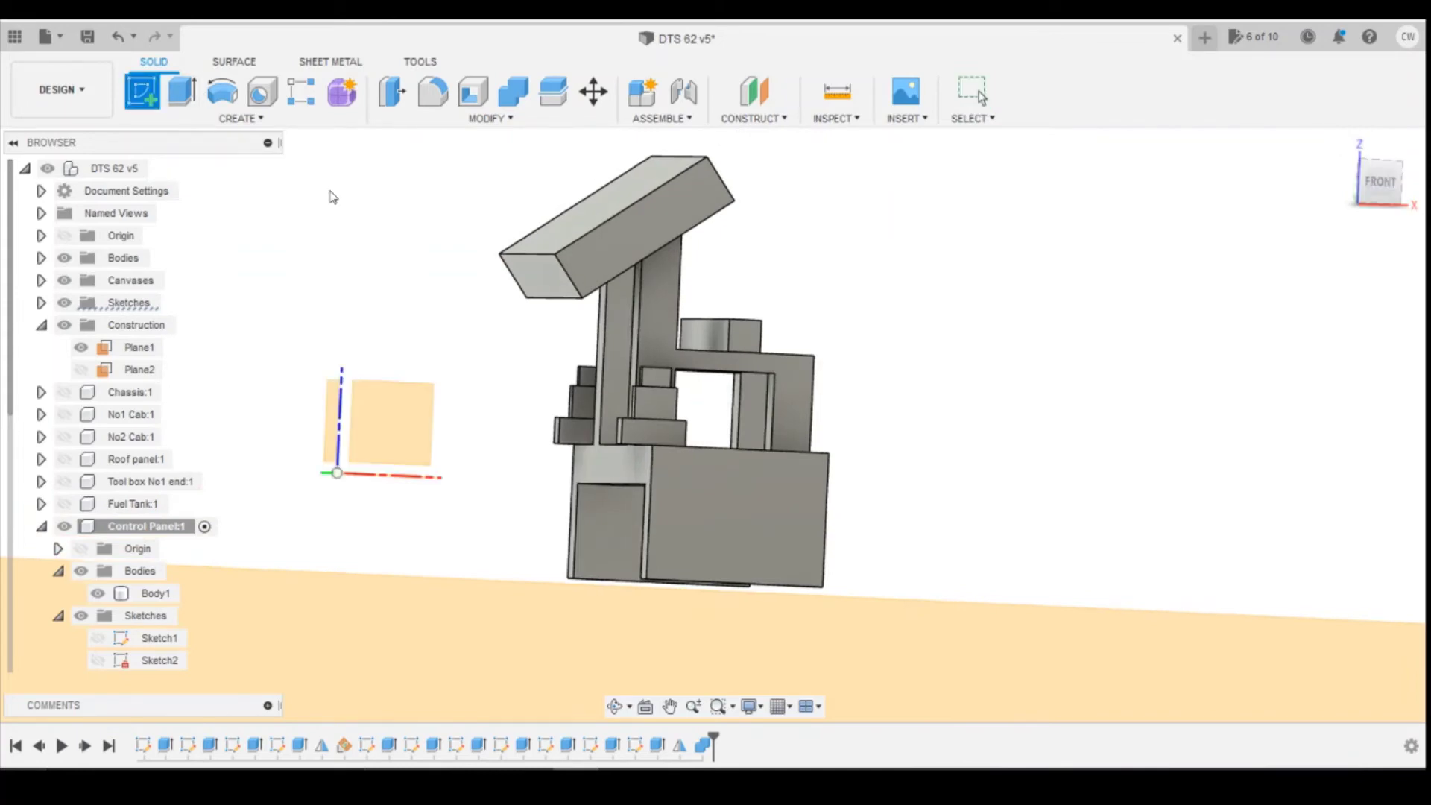
{"action": "left_click", "coordinate": [745, 339]}
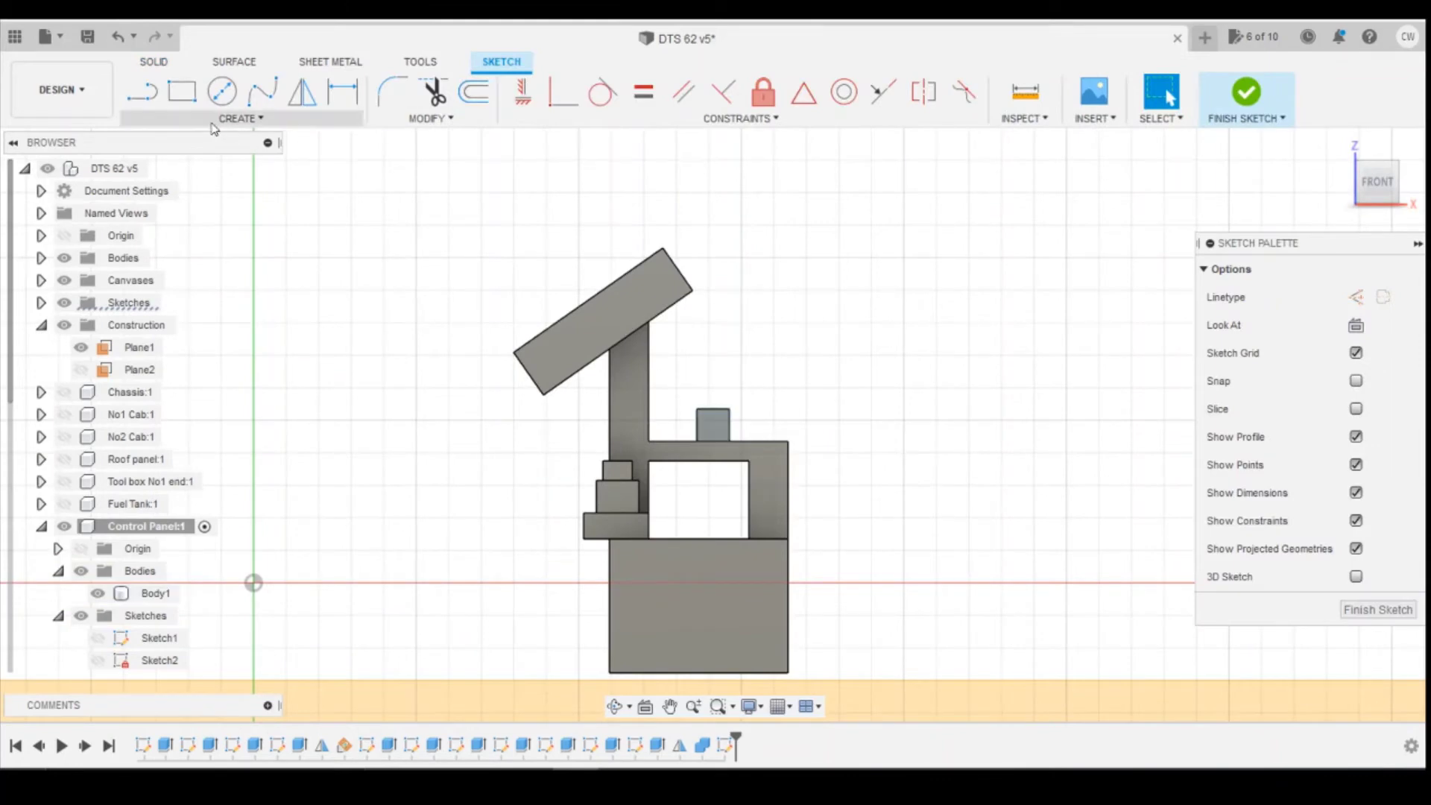
{"action": "left_click", "coordinate": [237, 119]}
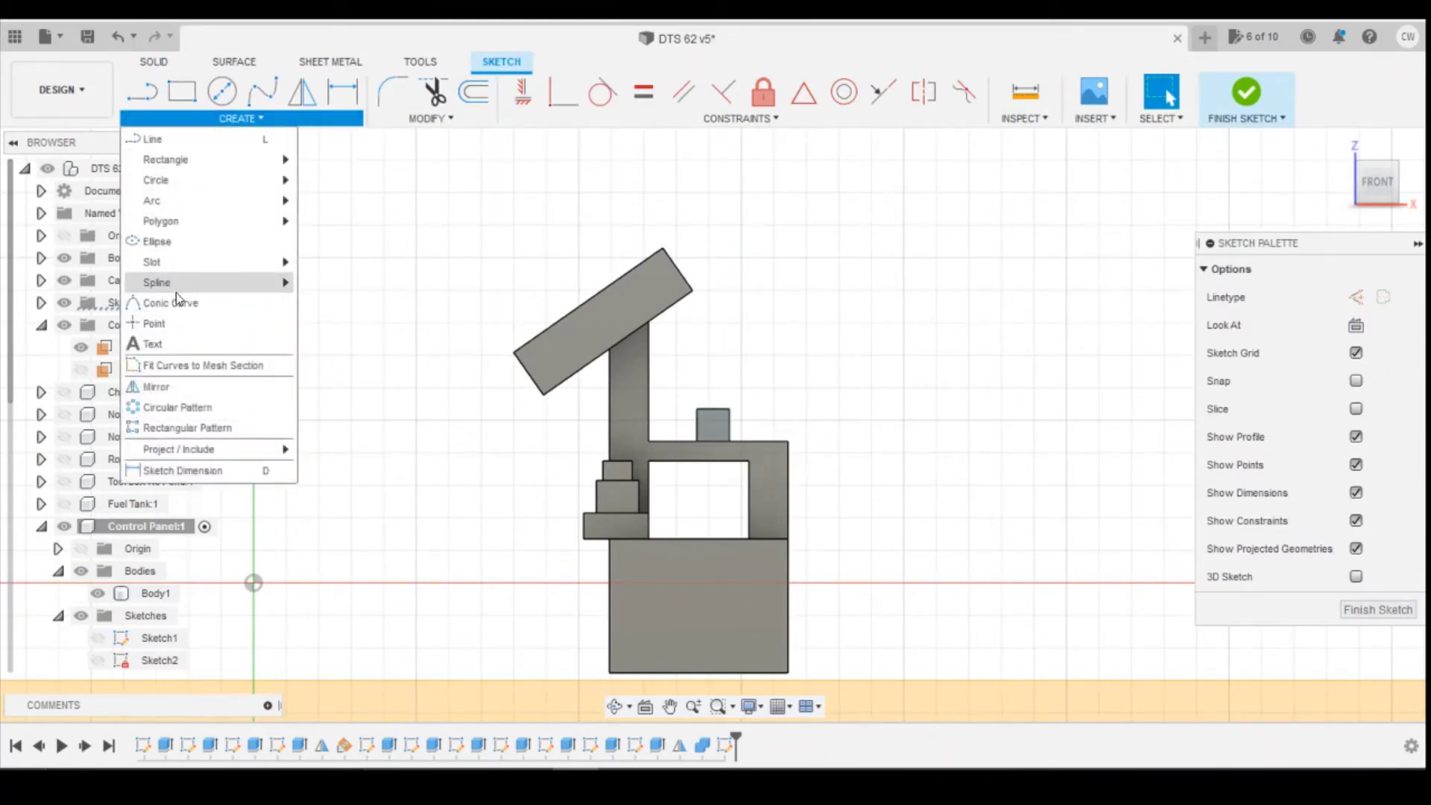
{"action": "left_click", "coordinate": [164, 326]}
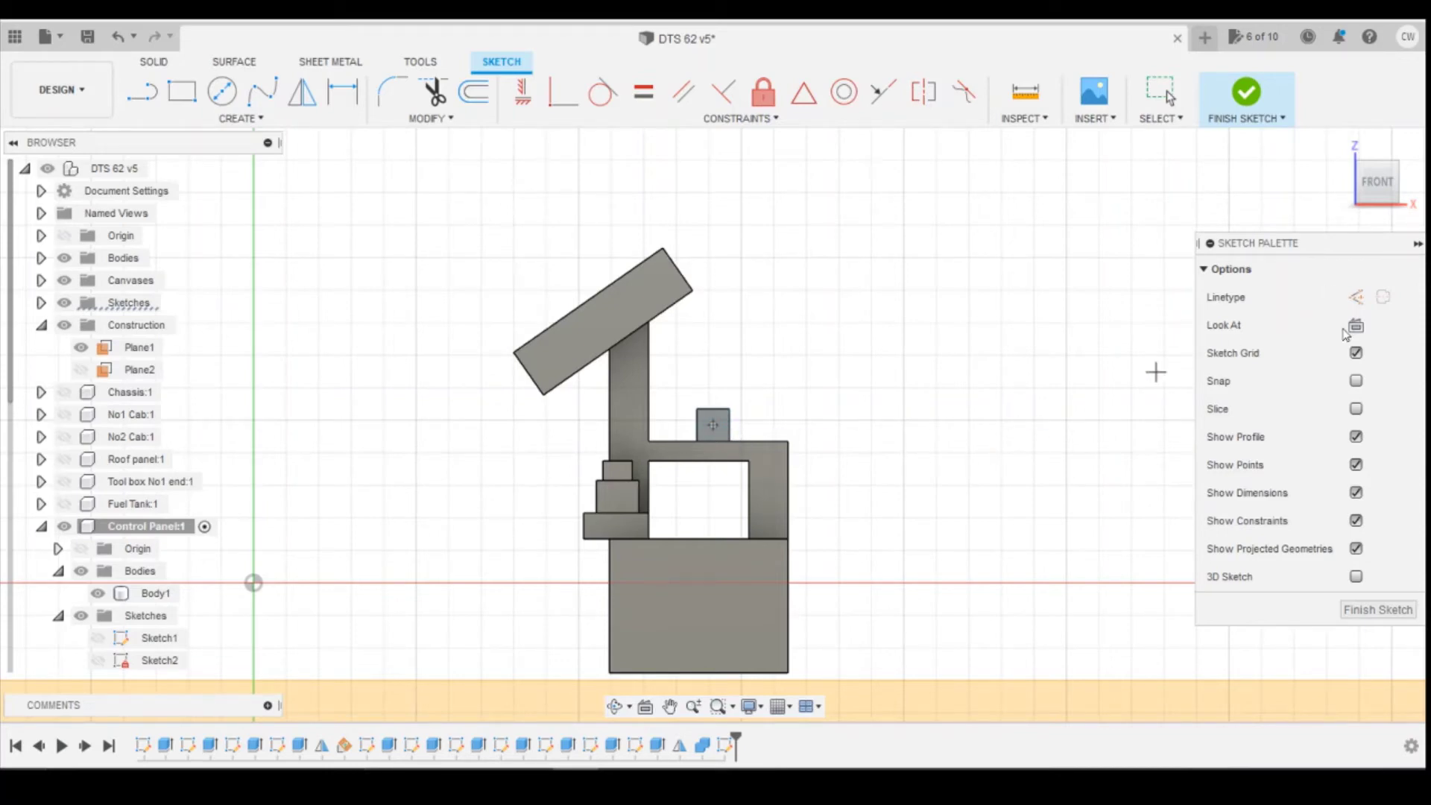
{"action": "left_click", "coordinate": [1379, 610]}
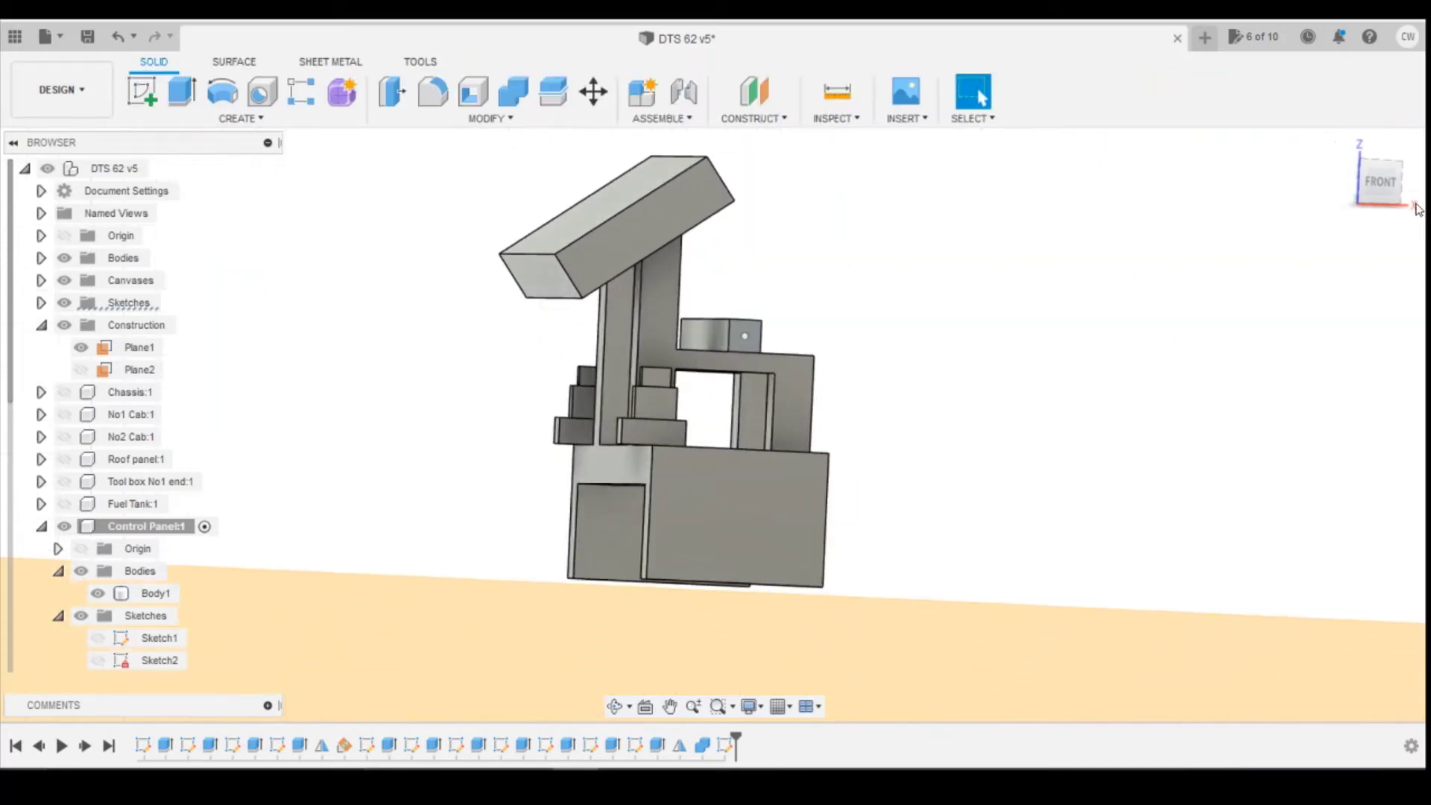
Sketch a point near the outer corner of the base frame's L-shaped top face and finish the sketch
{"action": "left_click_drag", "start_coordinate": [1375, 185], "coordinate": [1355, 226]}
{"action": "left_click", "coordinate": [141, 91]}
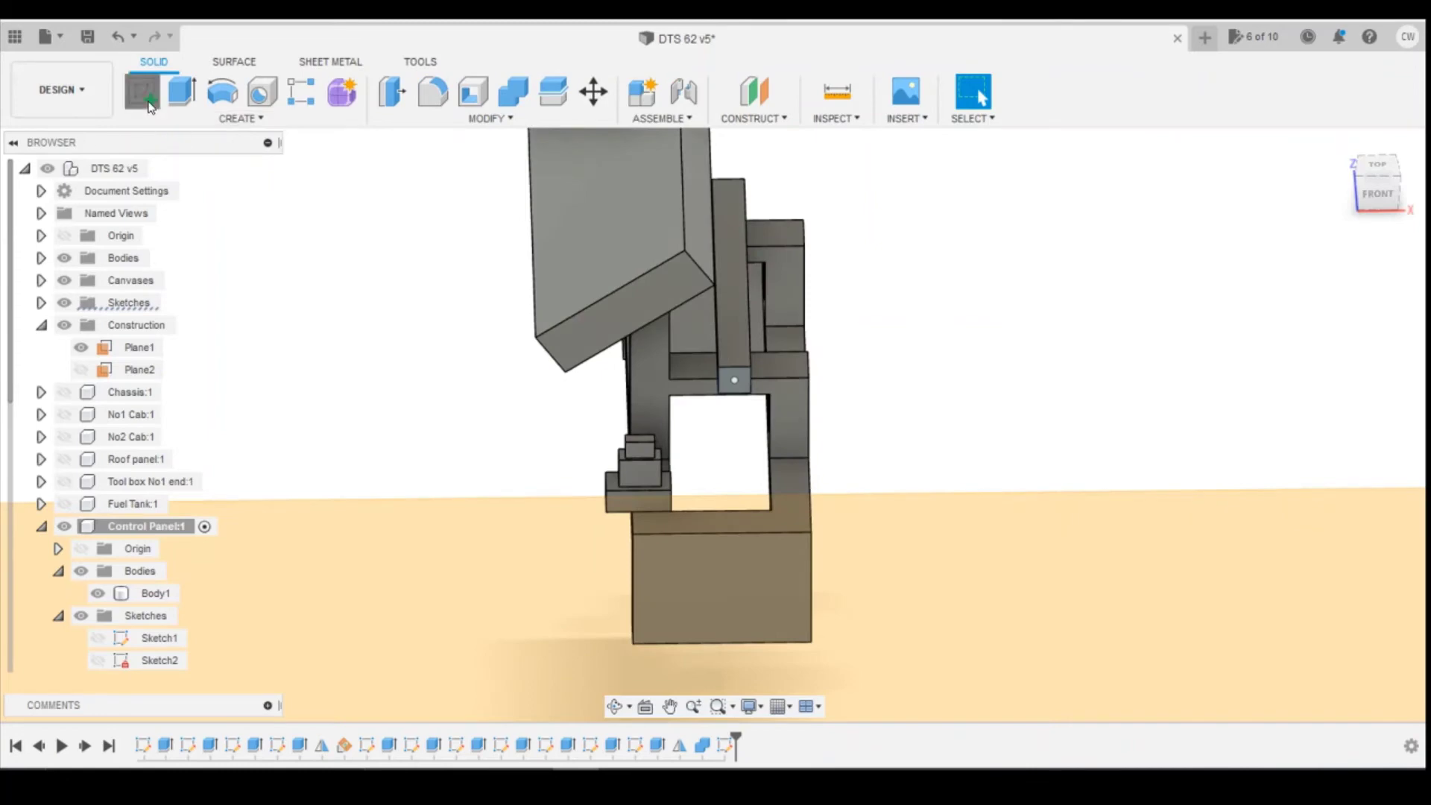
{"action": "left_click", "coordinate": [792, 528]}
{"action": "left_click", "coordinate": [791, 530]}
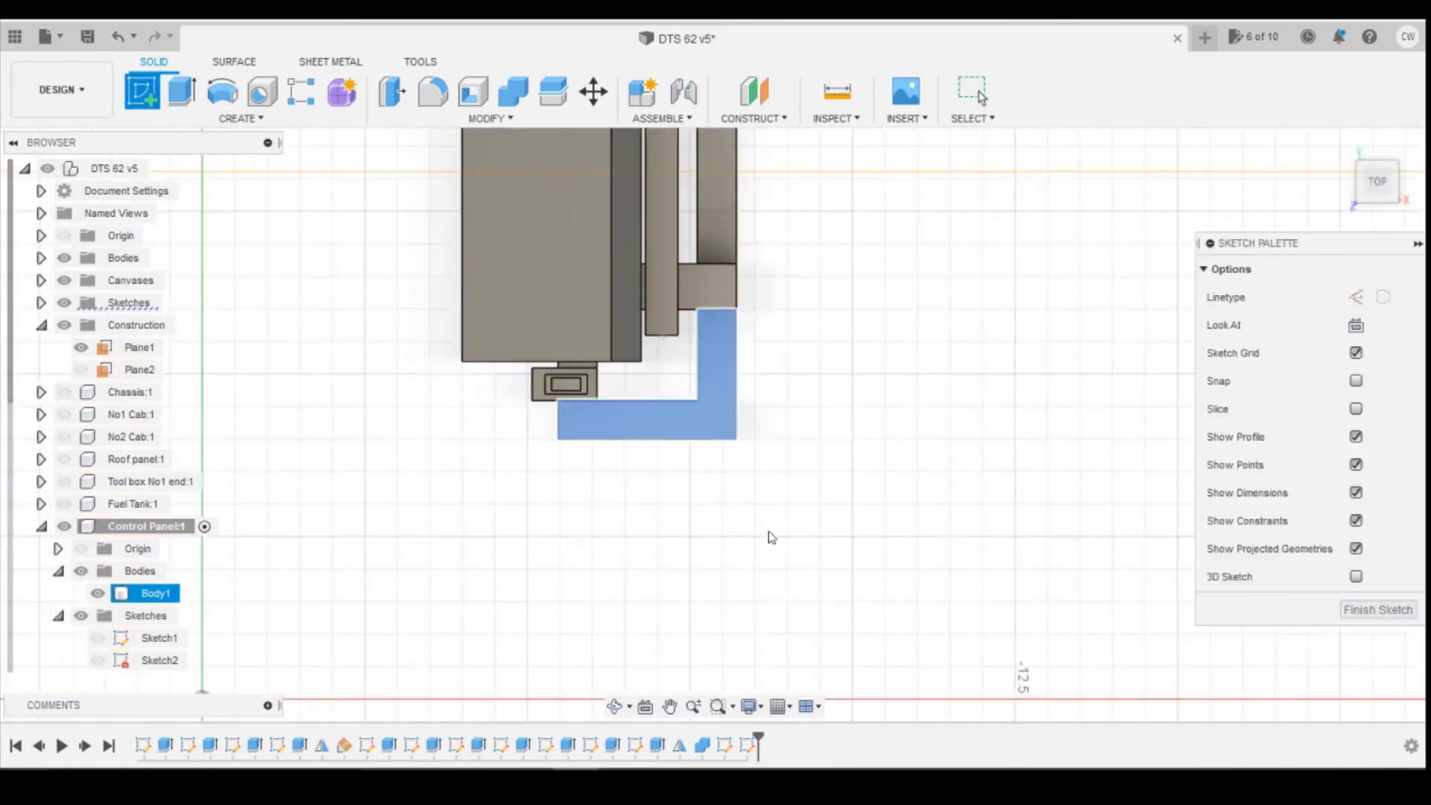
{"action": "left_click", "coordinate": [156, 100]}
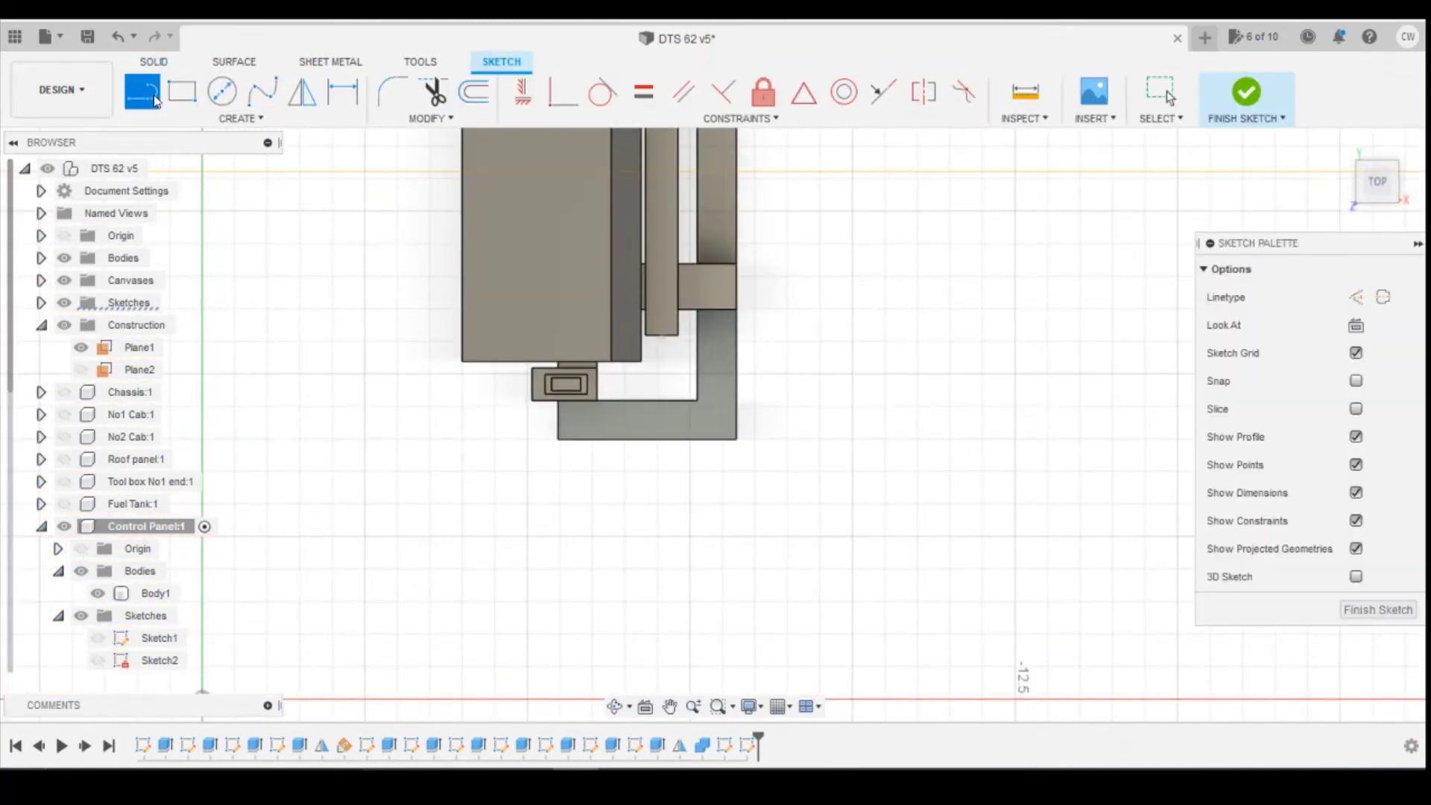
{"action": "left_click", "coordinate": [238, 118]}
{"action": "left_click", "coordinate": [192, 322]}
{"action": "scroll", "coordinate": [722, 436], "scroll_direction": "down", "scroll_amount": 5}
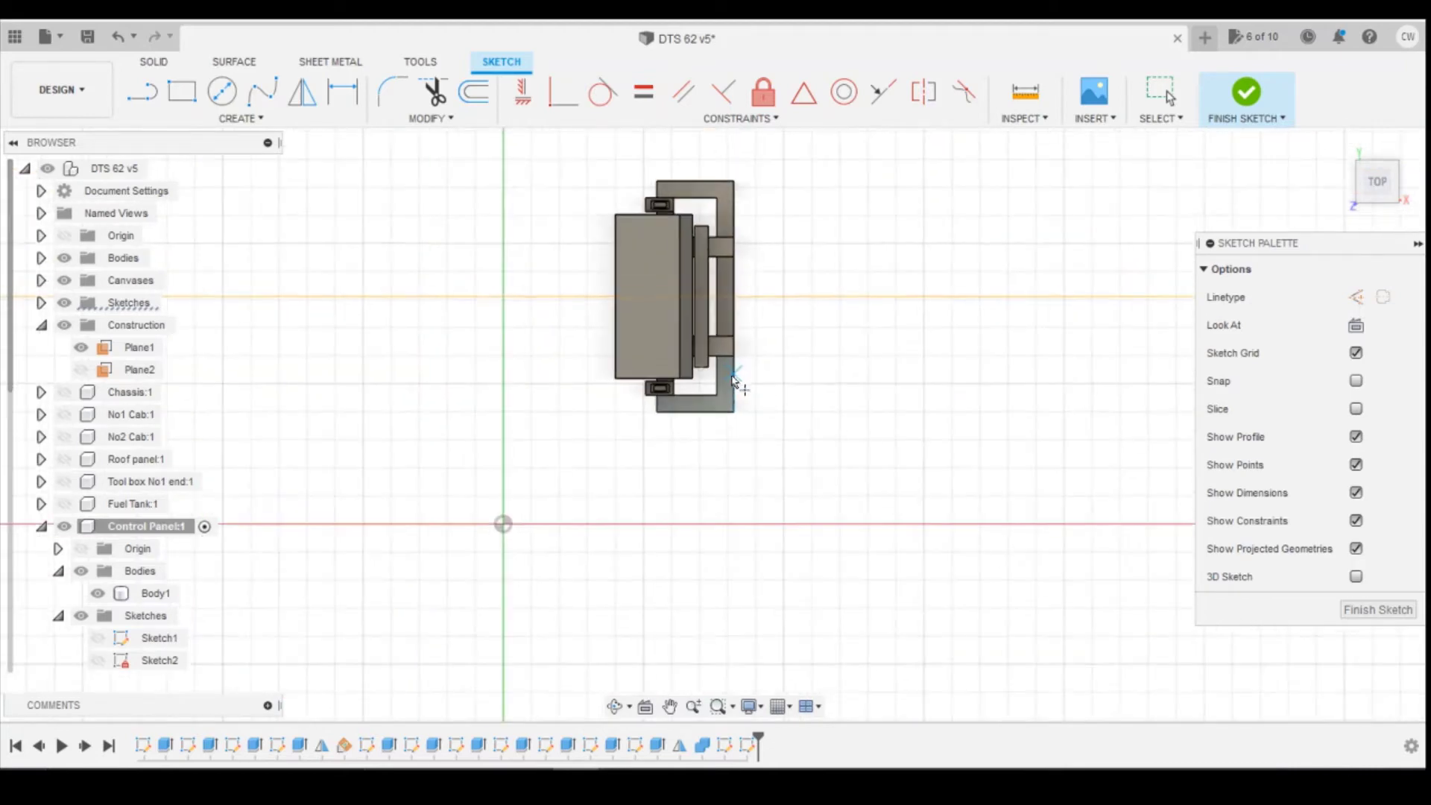
{"action": "scroll", "coordinate": [730, 440], "scroll_direction": "up", "scroll_amount": 5}
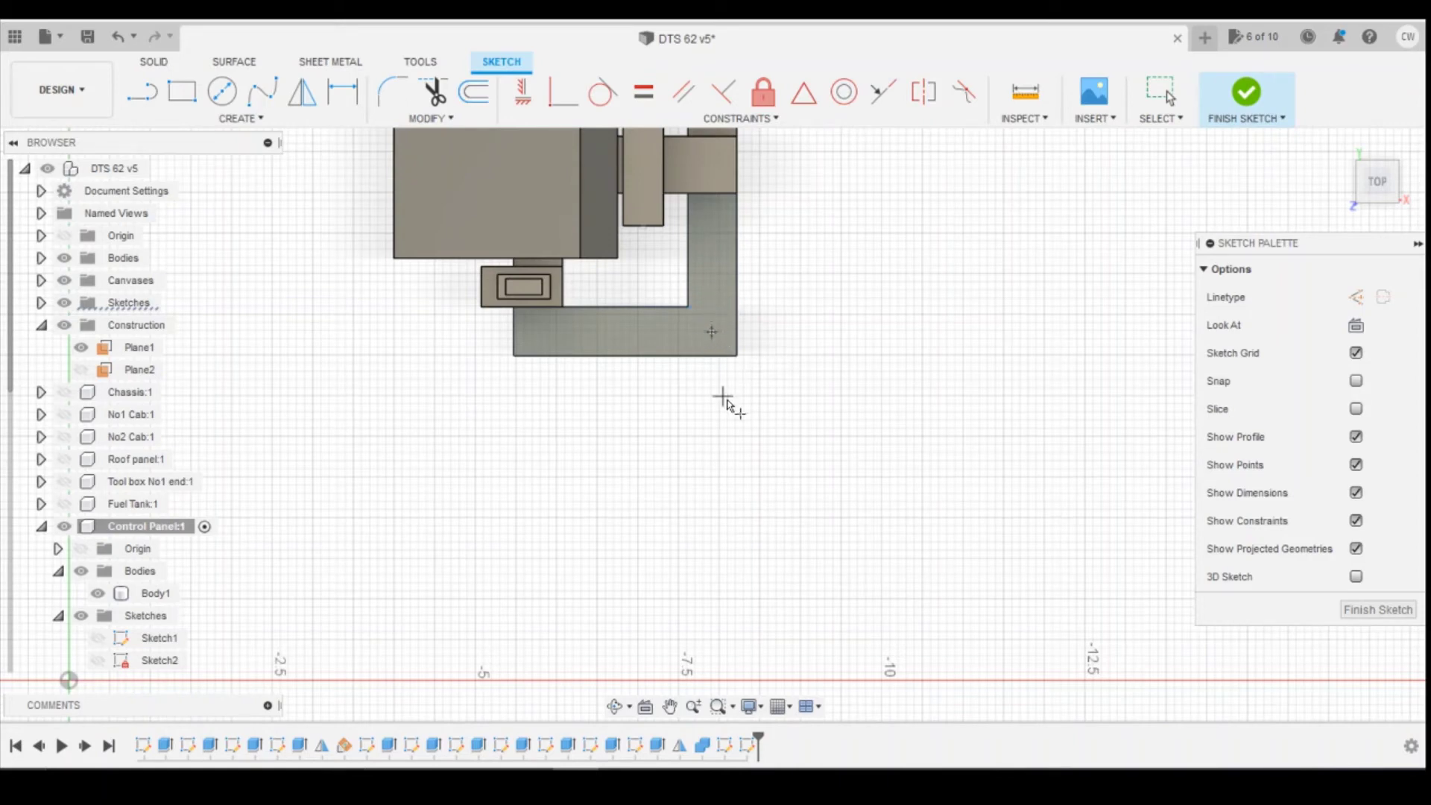
{"action": "left_click", "coordinate": [1378, 610]}
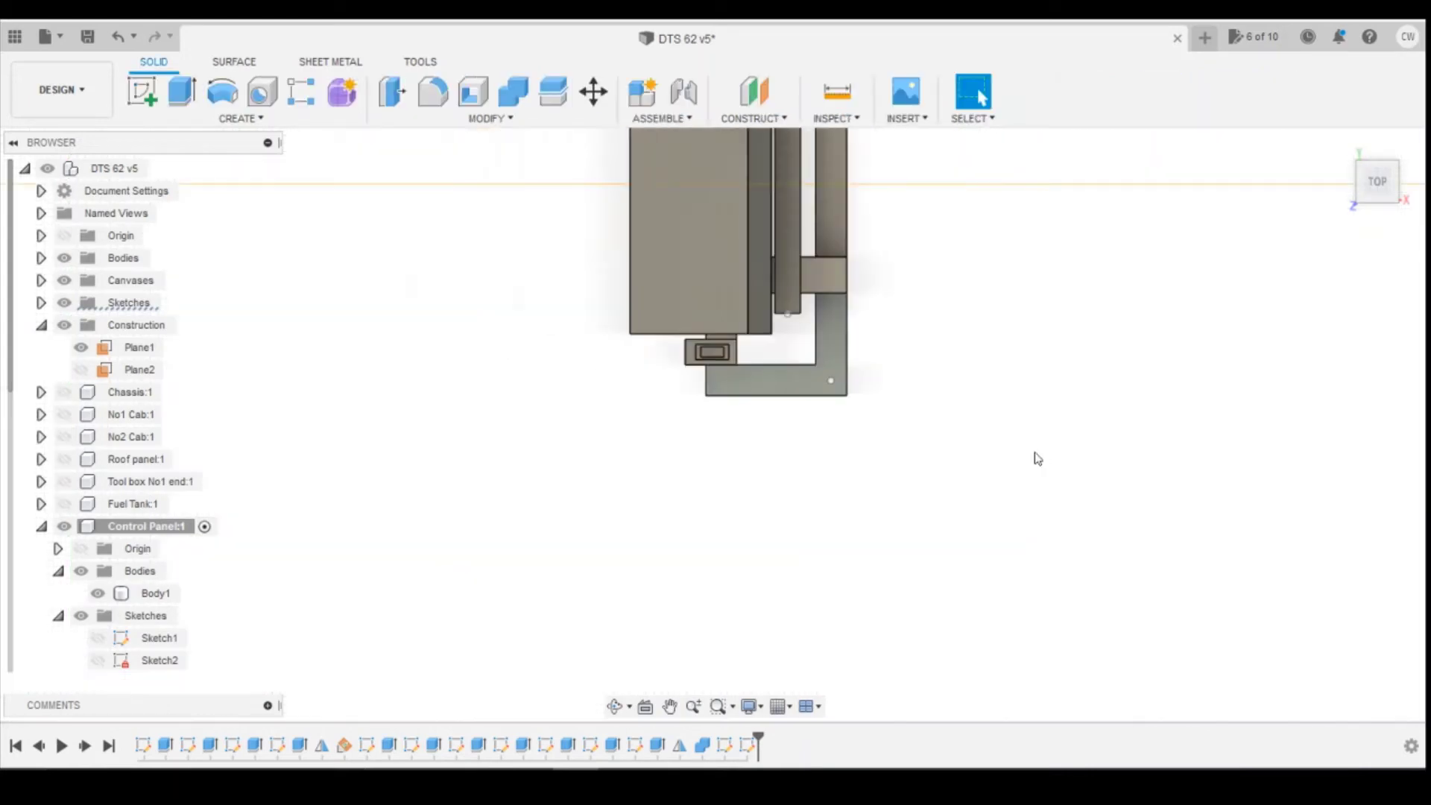
Sketch a fit point spline on the horizontal bar's square end face, running from the face centre down to the base frame's top
{"action": "left_click", "coordinate": [1383, 195]}
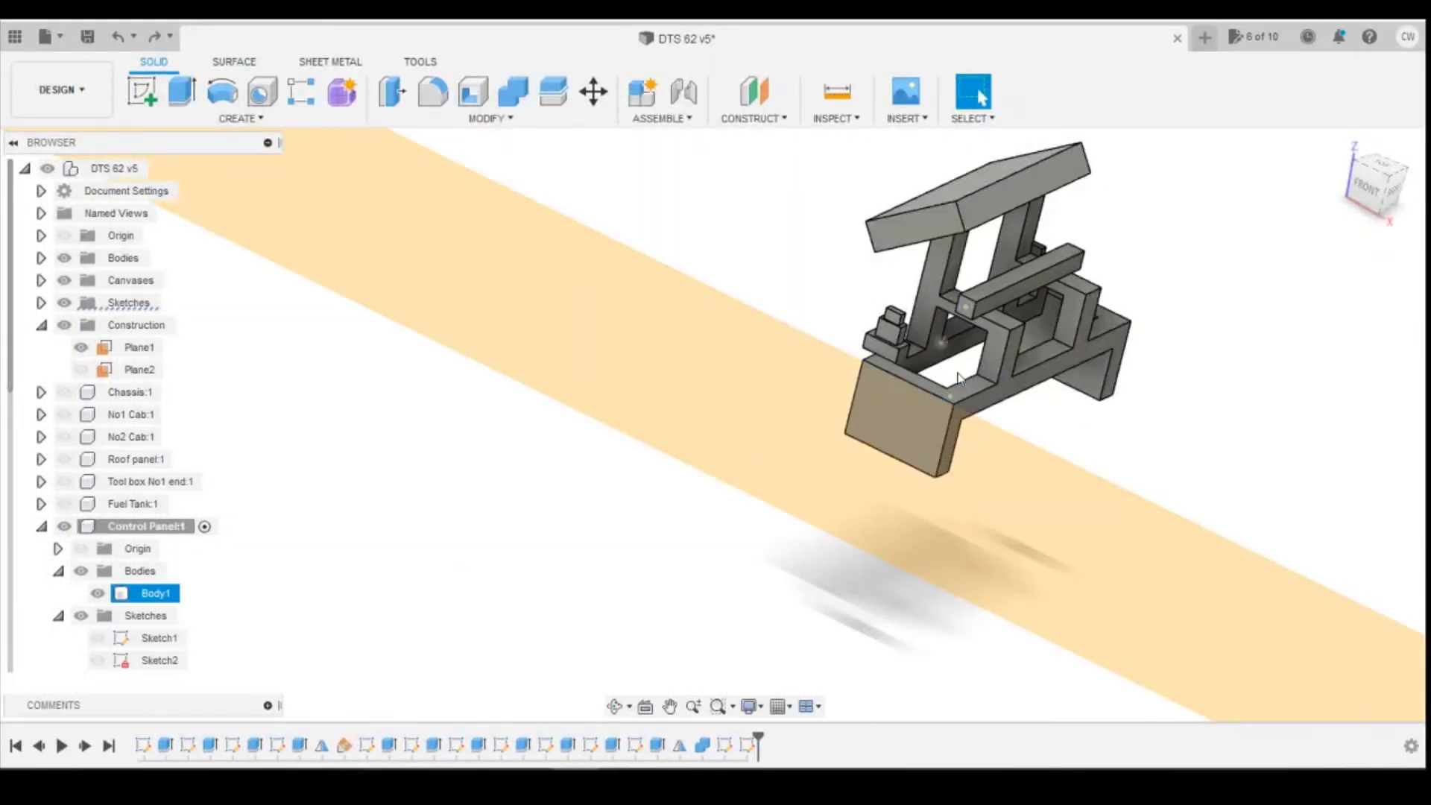
{"action": "left_click", "coordinate": [144, 103]}
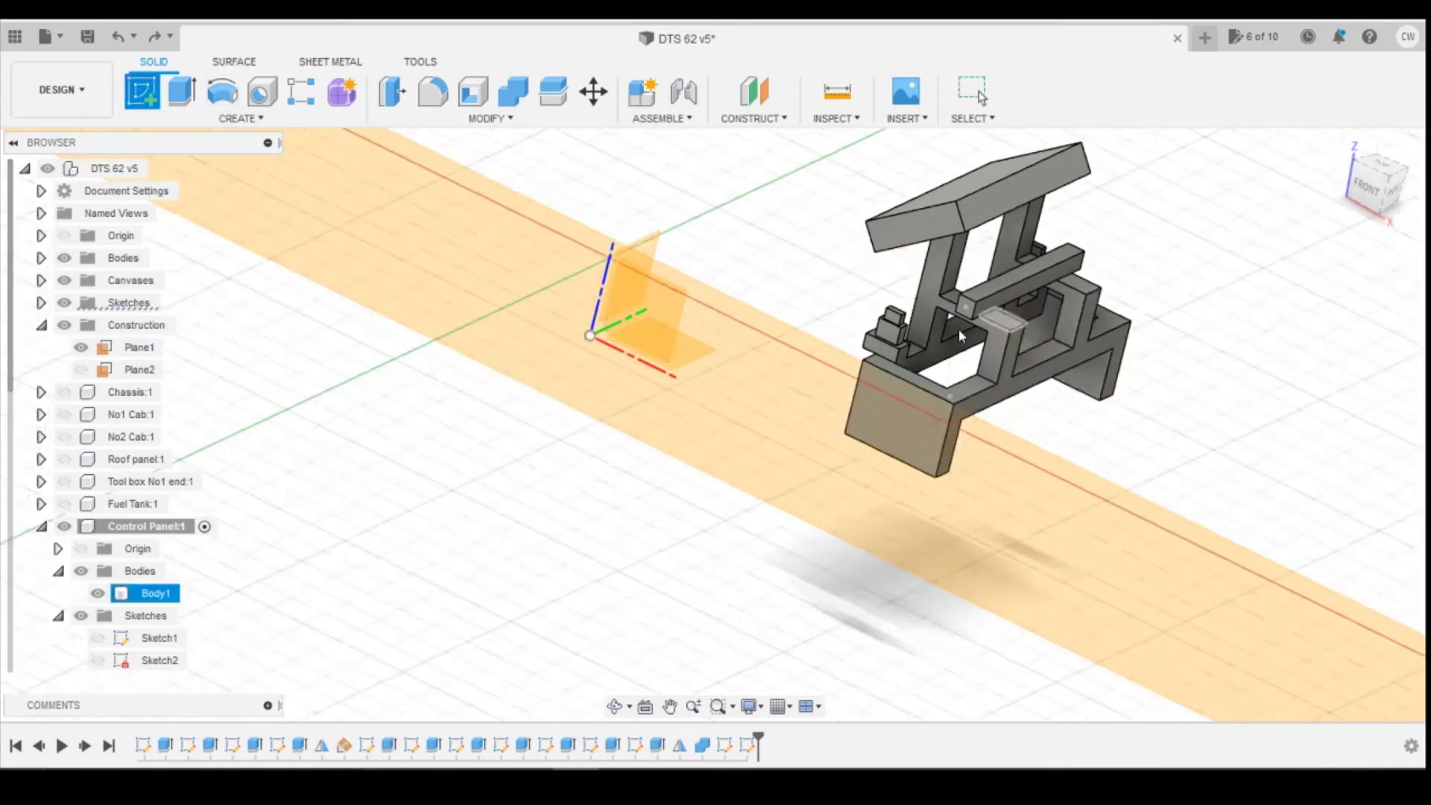
{"action": "scroll", "coordinate": [962, 321], "scroll_direction": "up", "scroll_amount": 5}
{"action": "left_click", "coordinate": [981, 271]}
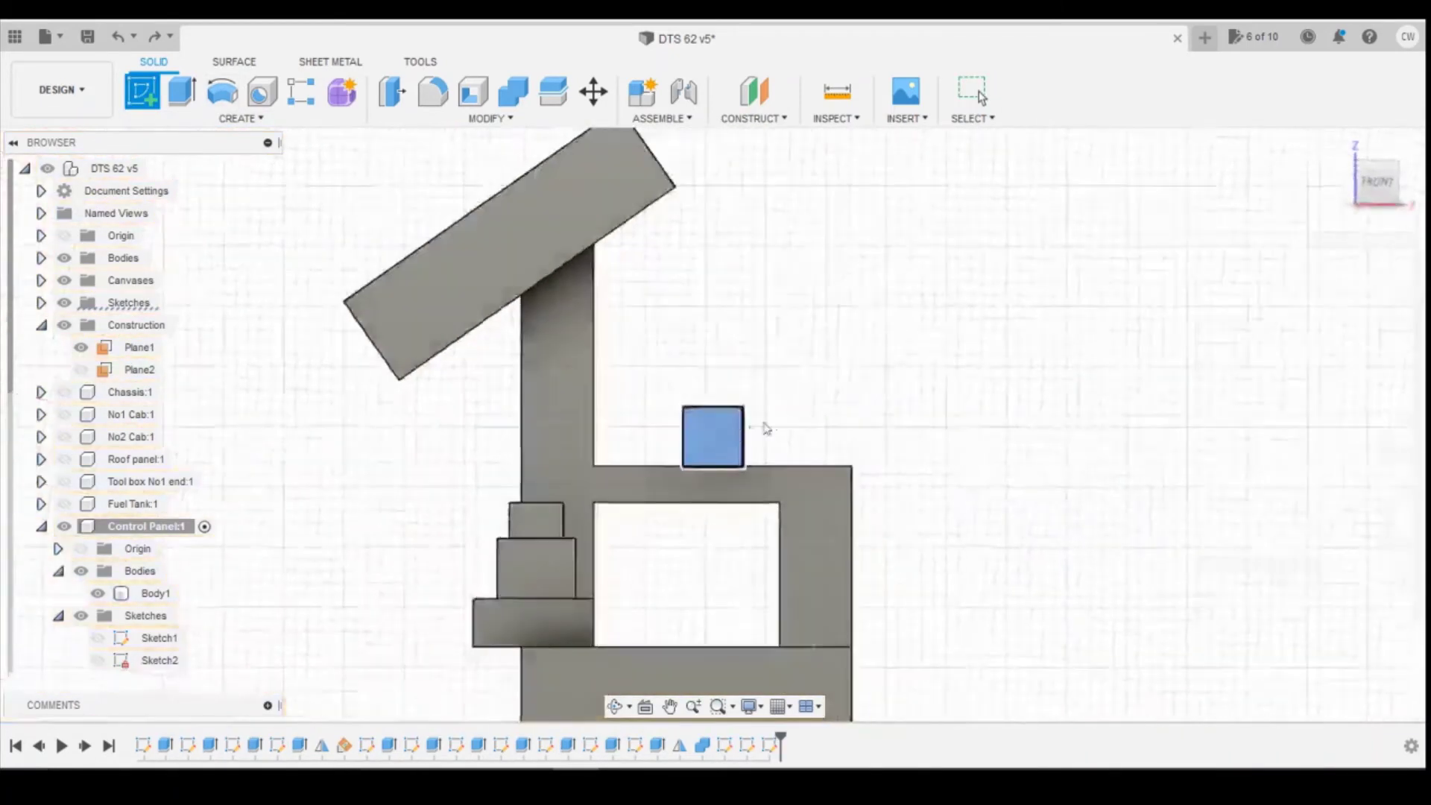
{"action": "left_click", "coordinate": [263, 90]}
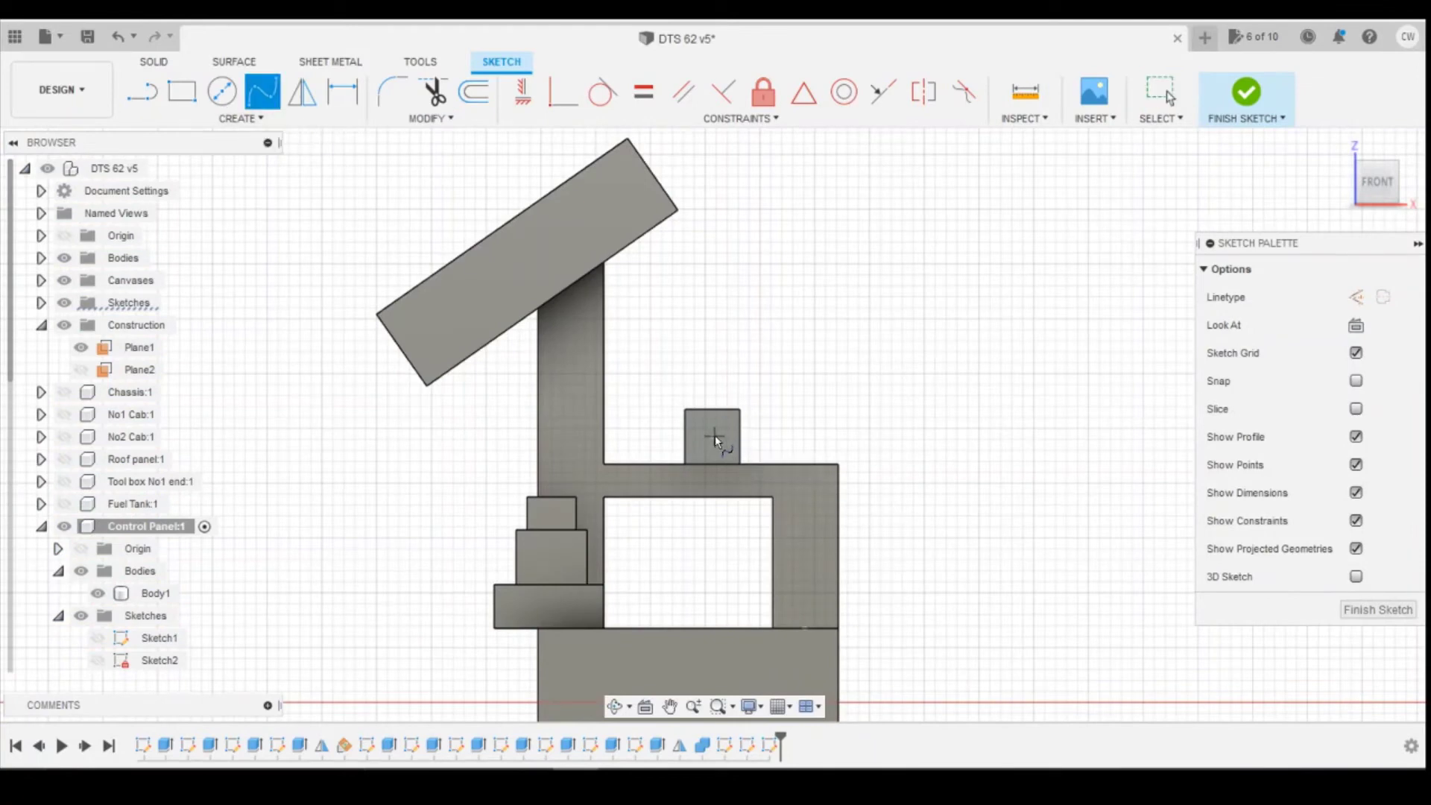
{"action": "left_click", "coordinate": [787, 450]}
{"action": "left_click", "coordinate": [800, 497]}
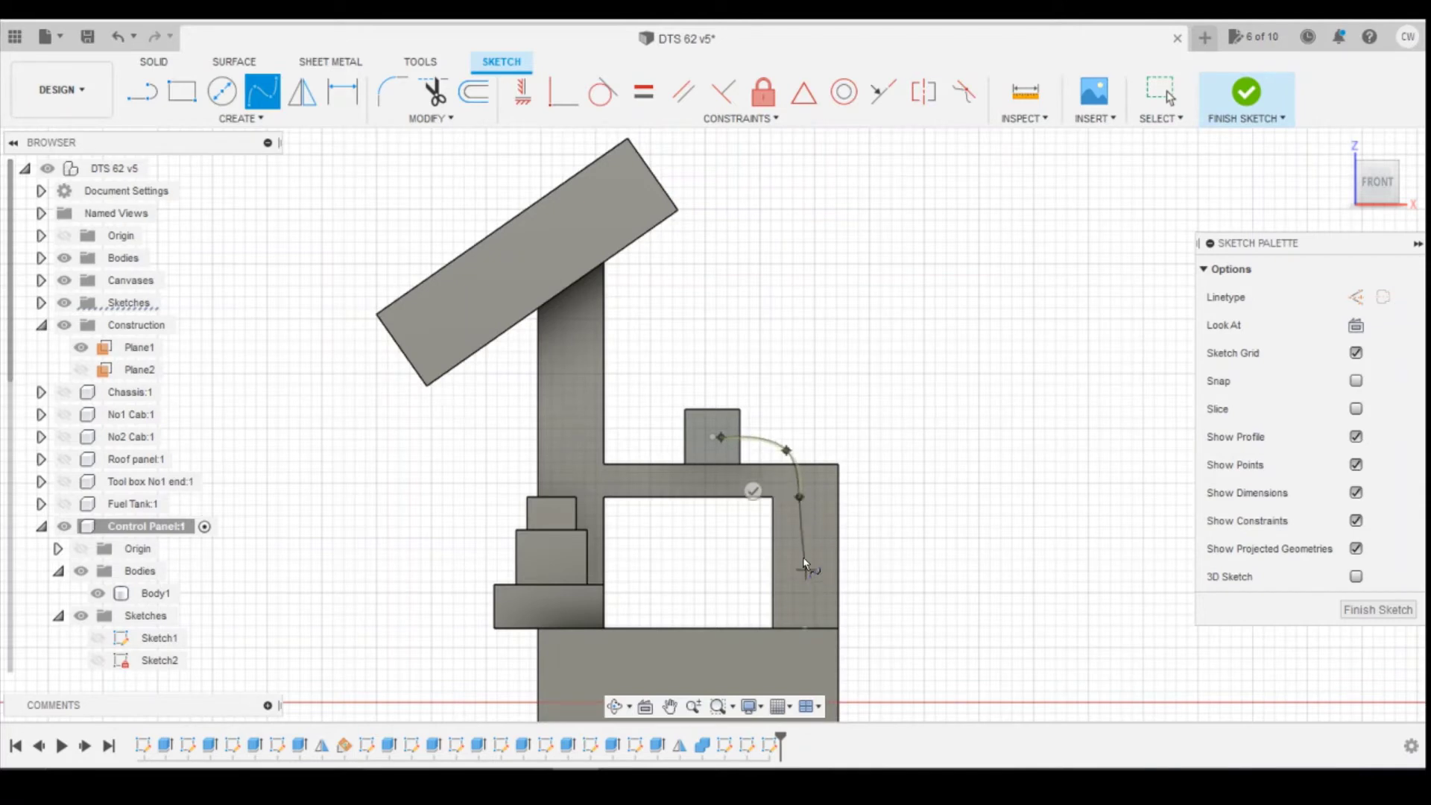
{"action": "left_click", "coordinate": [812, 589]}
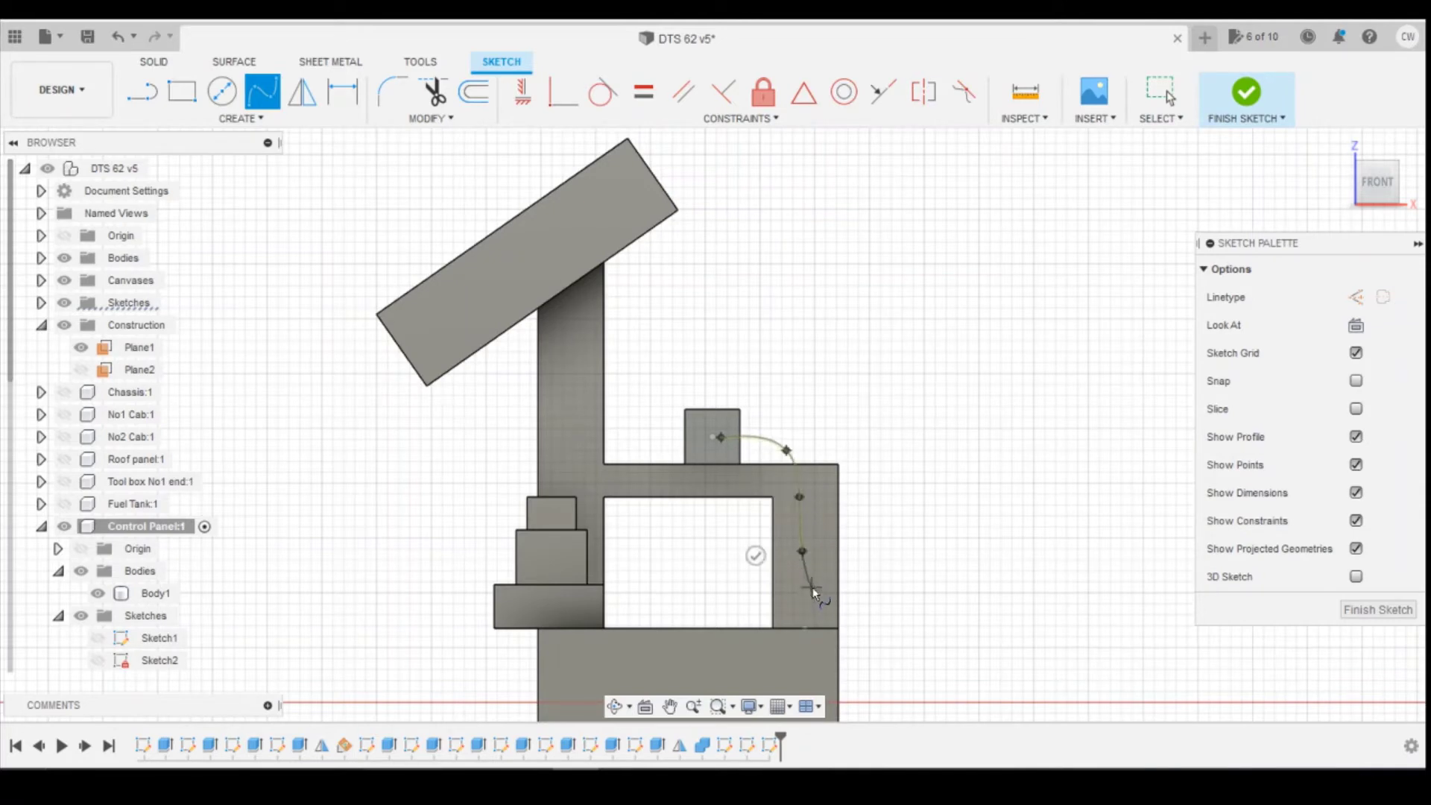
{"action": "double_click", "coordinate": [812, 627]}
{"action": "left_click", "coordinate": [774, 438]}
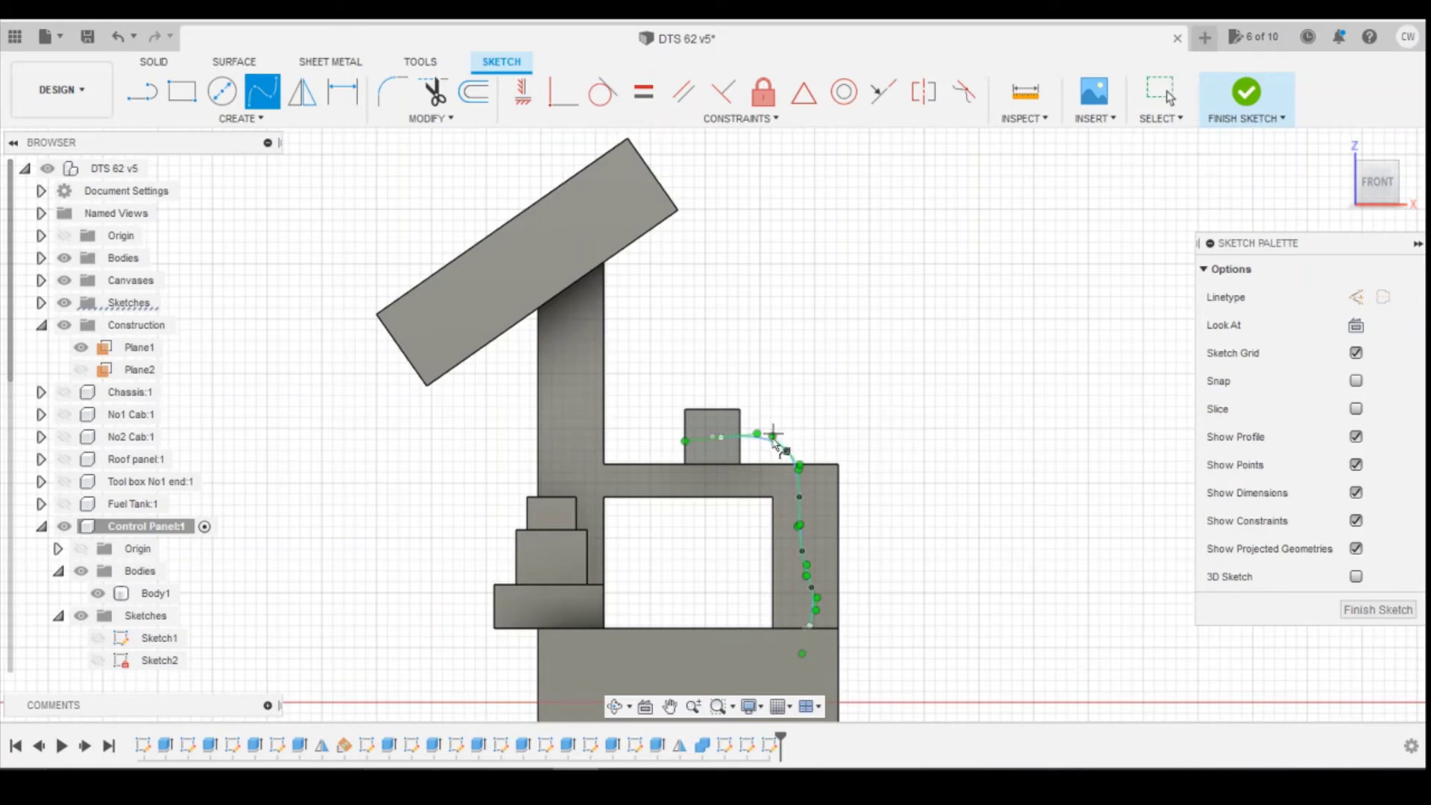
Make the spline's upper end coincident with the sketch point at the bar end's centre and finish the sketch
{"action": "left_click", "coordinate": [563, 92]}
{"action": "left_click", "coordinate": [720, 440]}
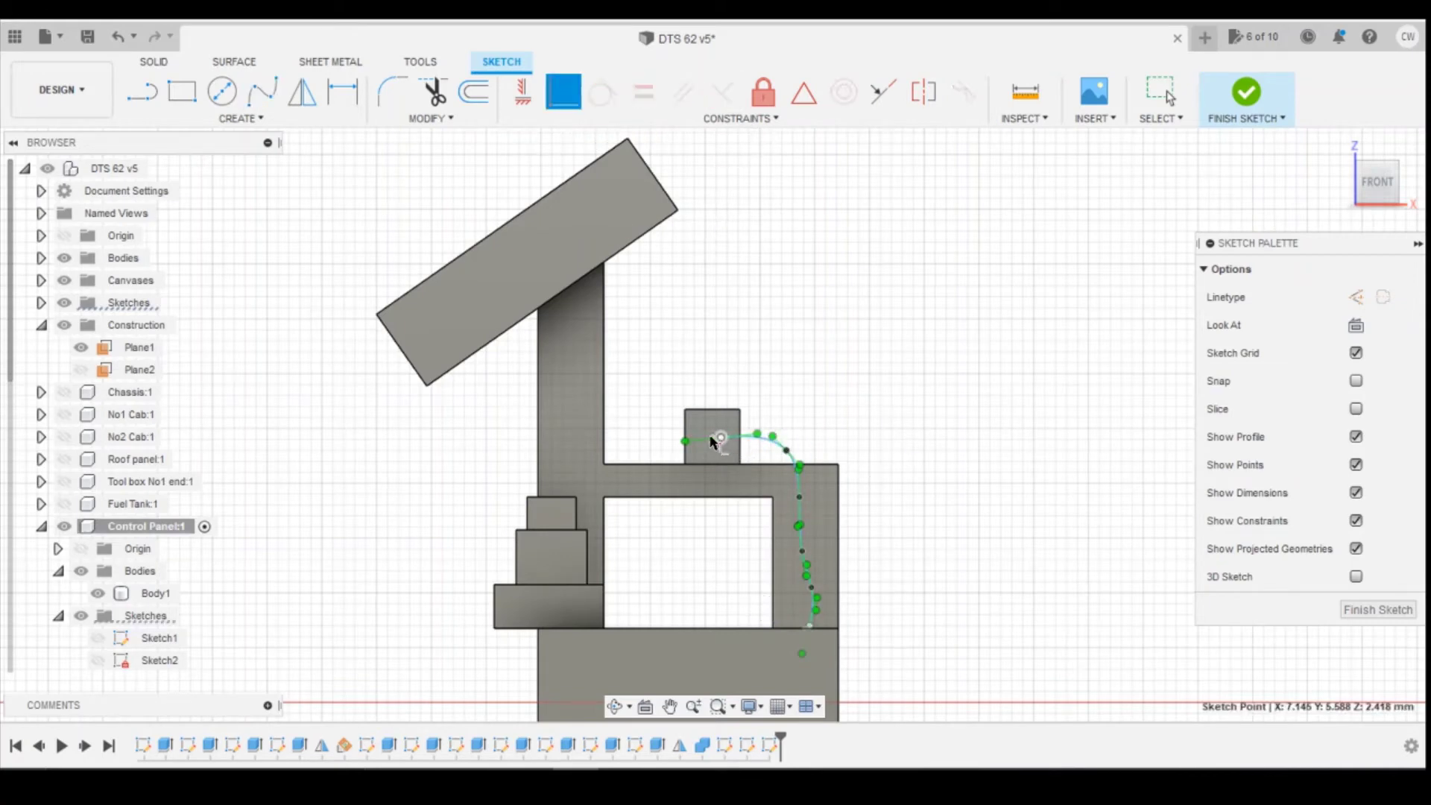
{"action": "left_click", "coordinate": [712, 439]}
{"action": "scroll", "coordinate": [1023, 453], "scroll_direction": "down", "scroll_amount": 2}
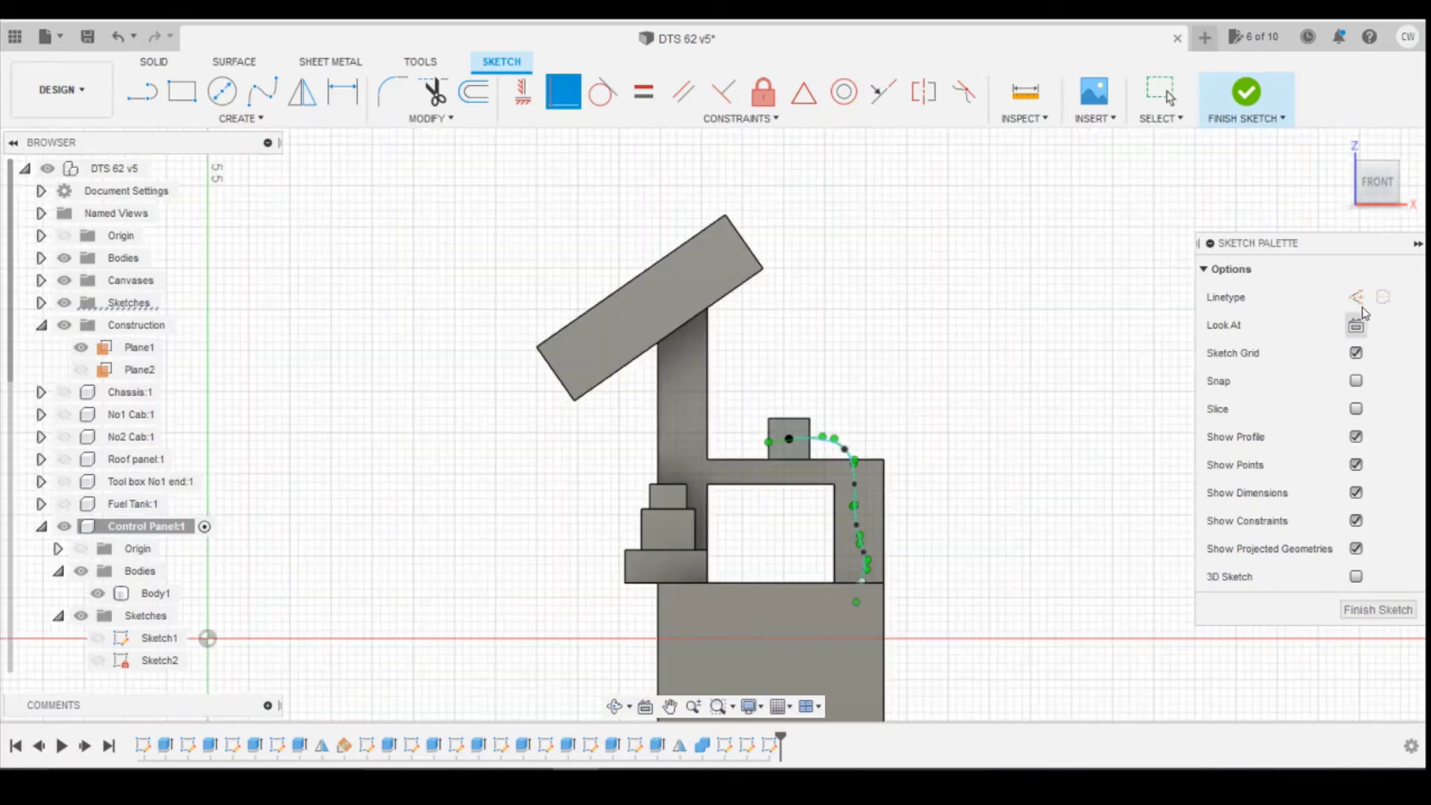
{"action": "mouse_move", "coordinate": [1380, 188]}
{"action": "left_mouse_down"}
{"action": "mouse_move", "coordinate": [1400, 188]}
{"action": "mouse_move", "coordinate": [1374, 203]}
{"action": "left_mouse_up"}
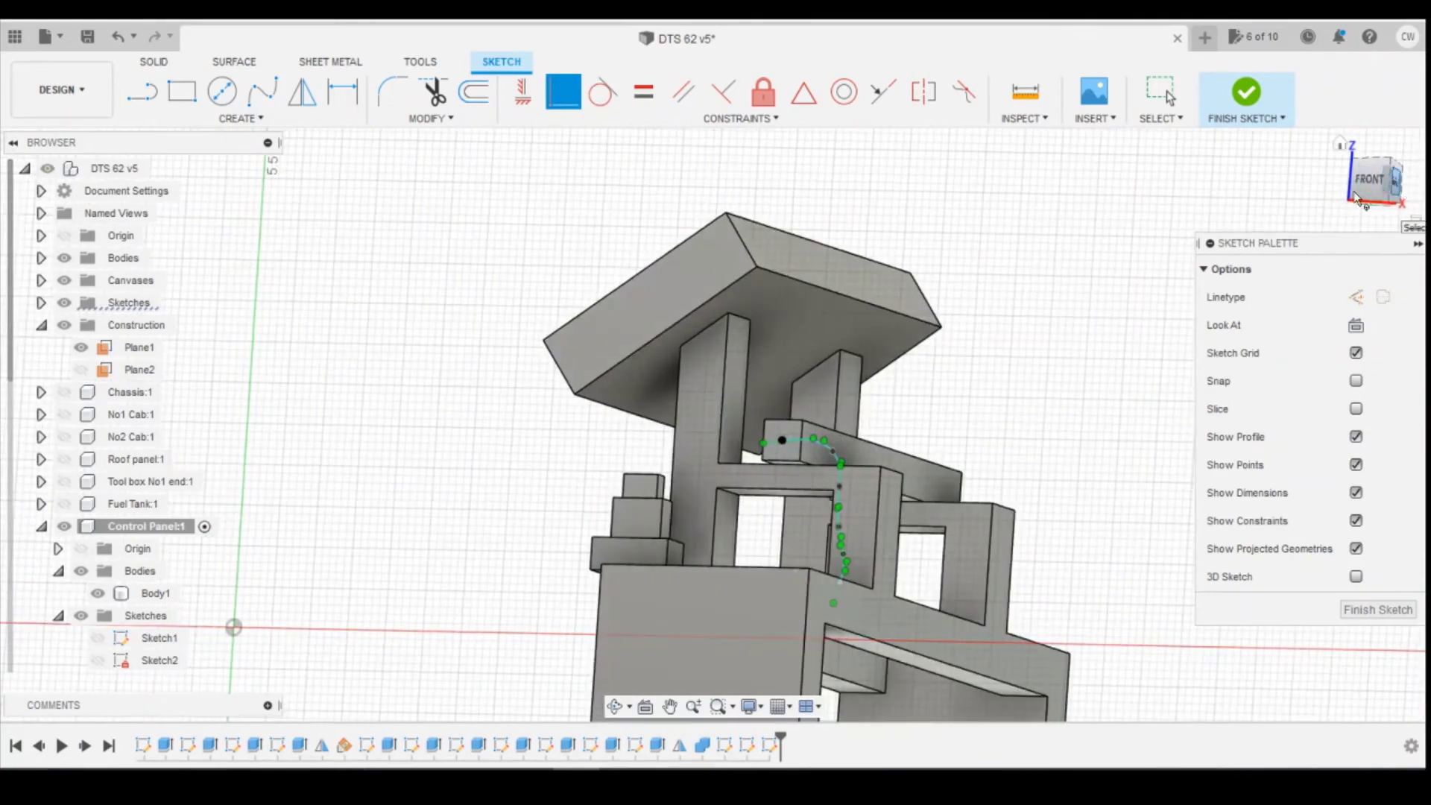
{"action": "left_click", "coordinate": [1358, 198]}
{"action": "scroll", "coordinate": [712, 574], "scroll_direction": "up", "scroll_amount": 5}
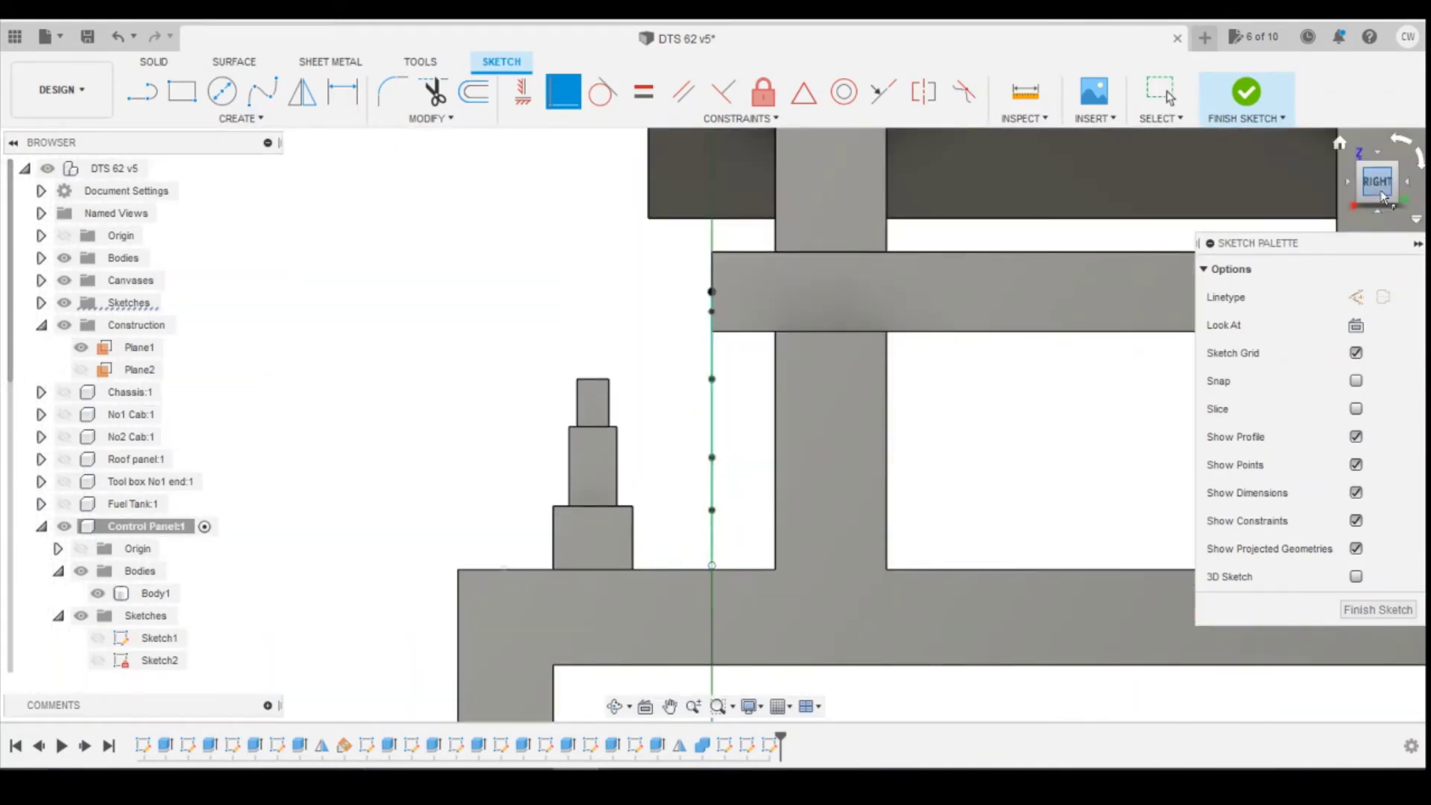
{"action": "left_click_drag", "start_coordinate": [1383, 197], "coordinate": [1376, 203]}
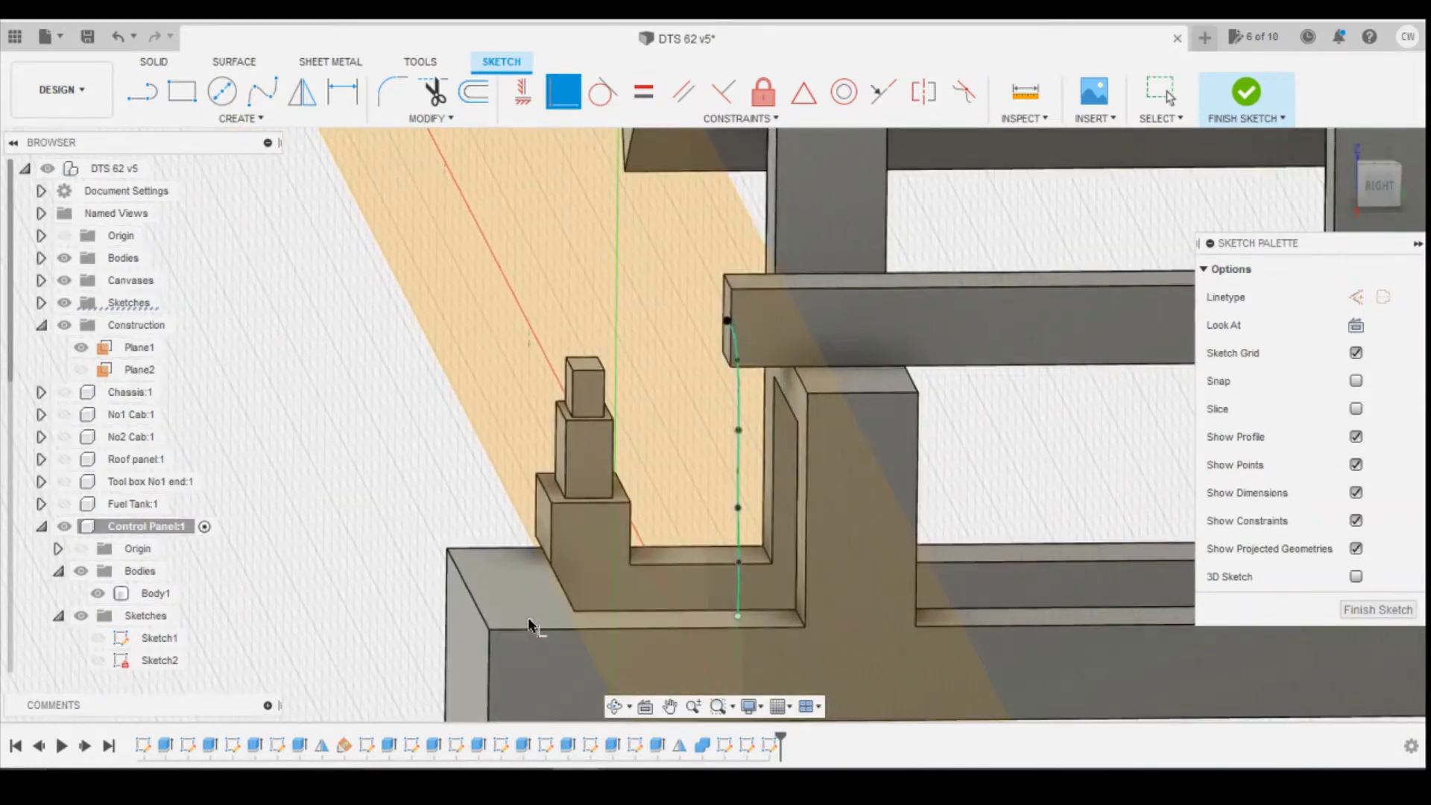
{"action": "left_click", "coordinate": [1378, 610]}
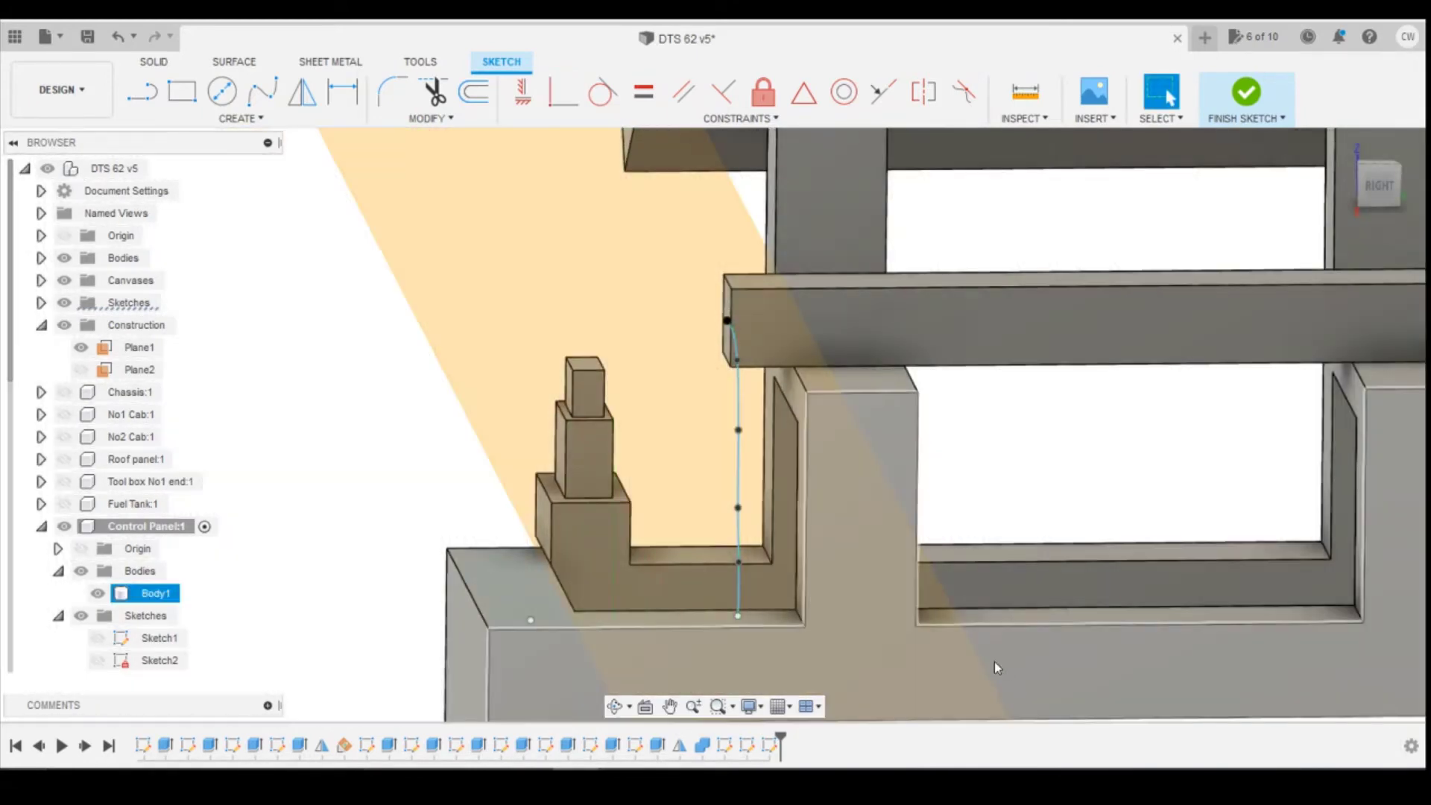
Move the spline's lower endpoint 1.30 mm outward towards the base frame's outer corner, and shift the fit point above it outward too
{"action": "right_click", "coordinate": [735, 617]}
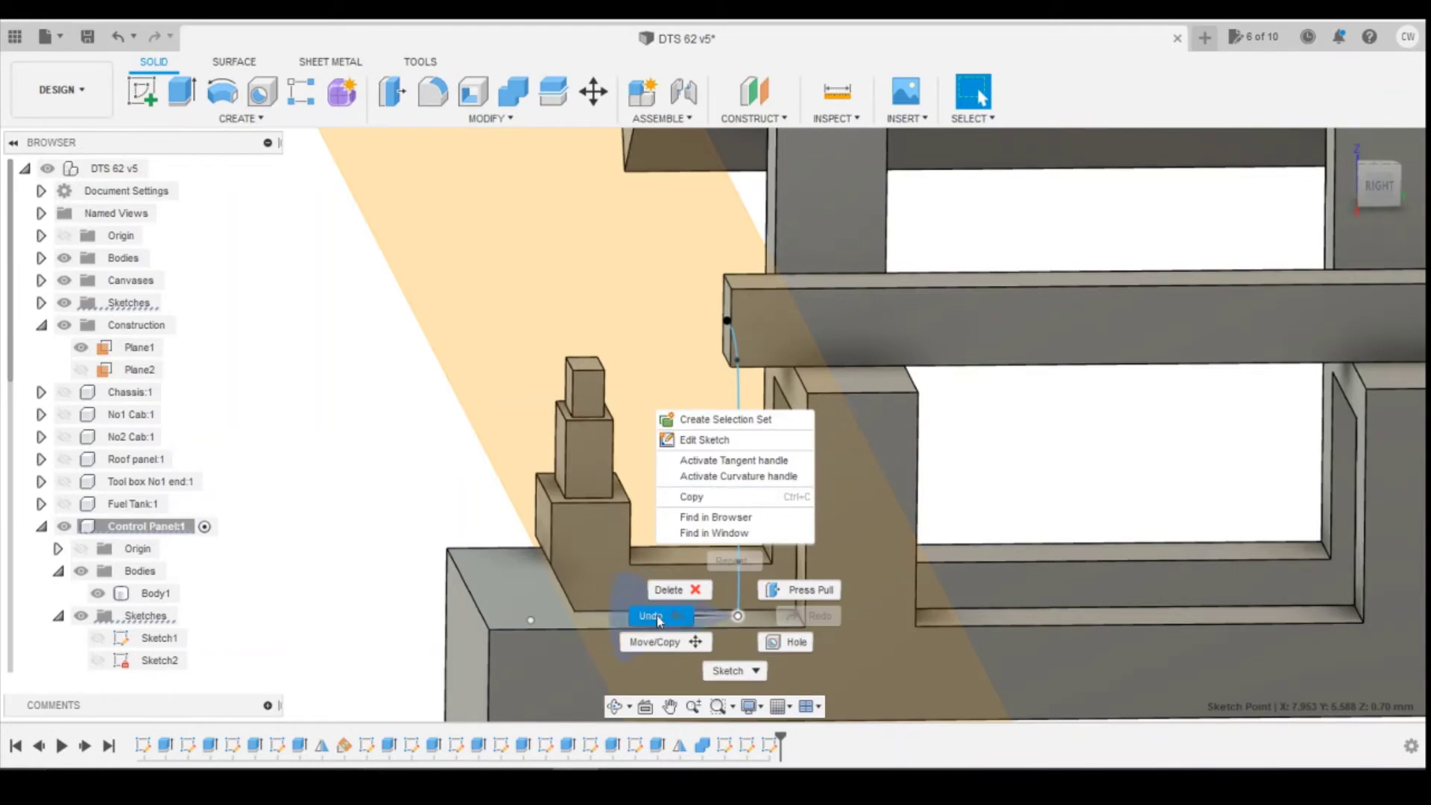
{"action": "left_click", "coordinate": [656, 639]}
{"action": "left_click", "coordinate": [1379, 187]}
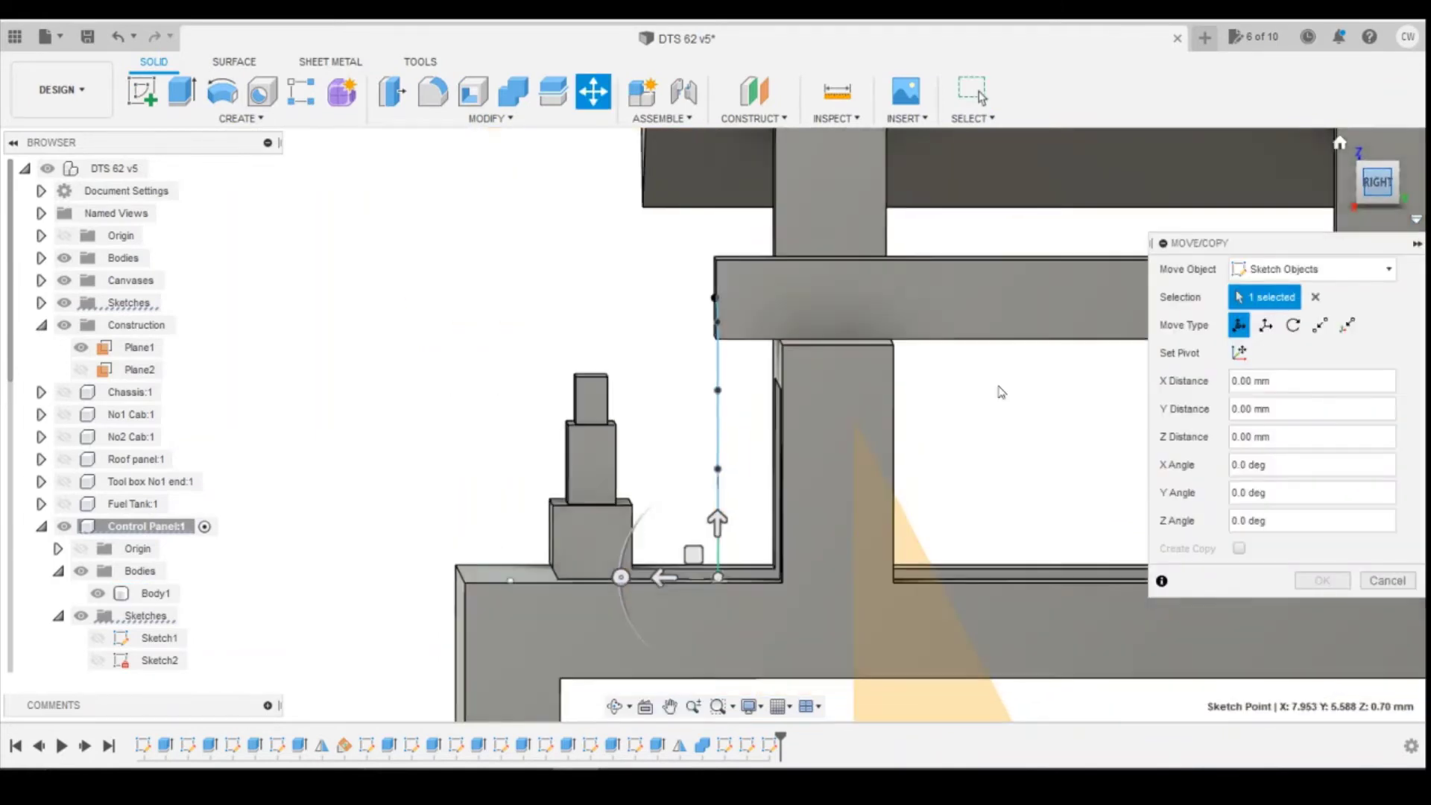
{"action": "left_click_drag", "start_coordinate": [648, 569], "coordinate": [450, 567]}
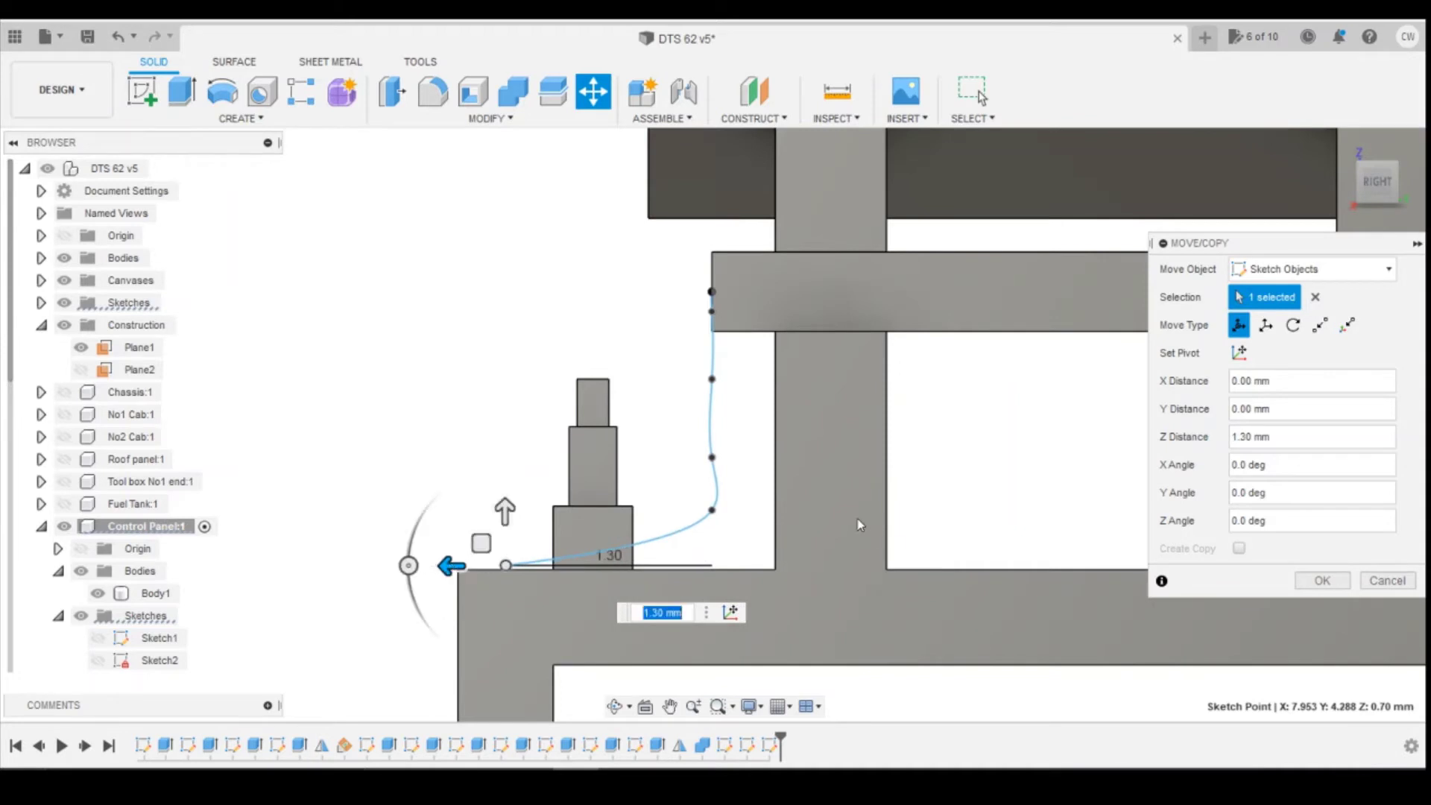
{"action": "left_click", "coordinate": [714, 513]}
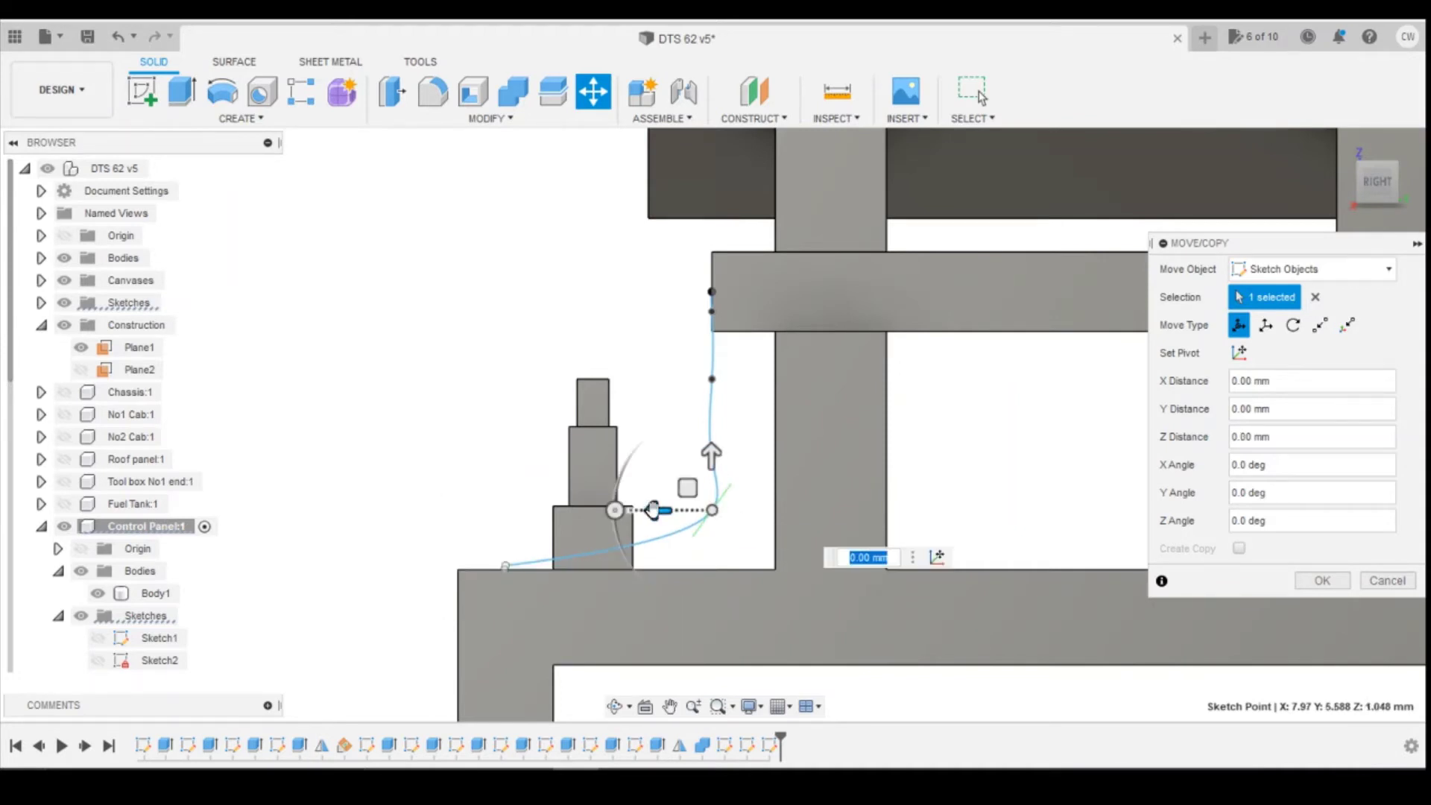
{"action": "mouse_move", "coordinate": [653, 510]}
{"action": "left_mouse_down"}
{"action": "mouse_move", "coordinate": [498, 507]}
{"action": "mouse_move", "coordinate": [518, 480]}
{"action": "mouse_move", "coordinate": [451, 478]}
{"action": "mouse_move", "coordinate": [472, 478]}
{"action": "left_mouse_up"}
Move the next two fit points up the spline outward, the lower one by 0.80 mm and the upper one by 0.40 mm
{"action": "left_click", "coordinate": [712, 459]}
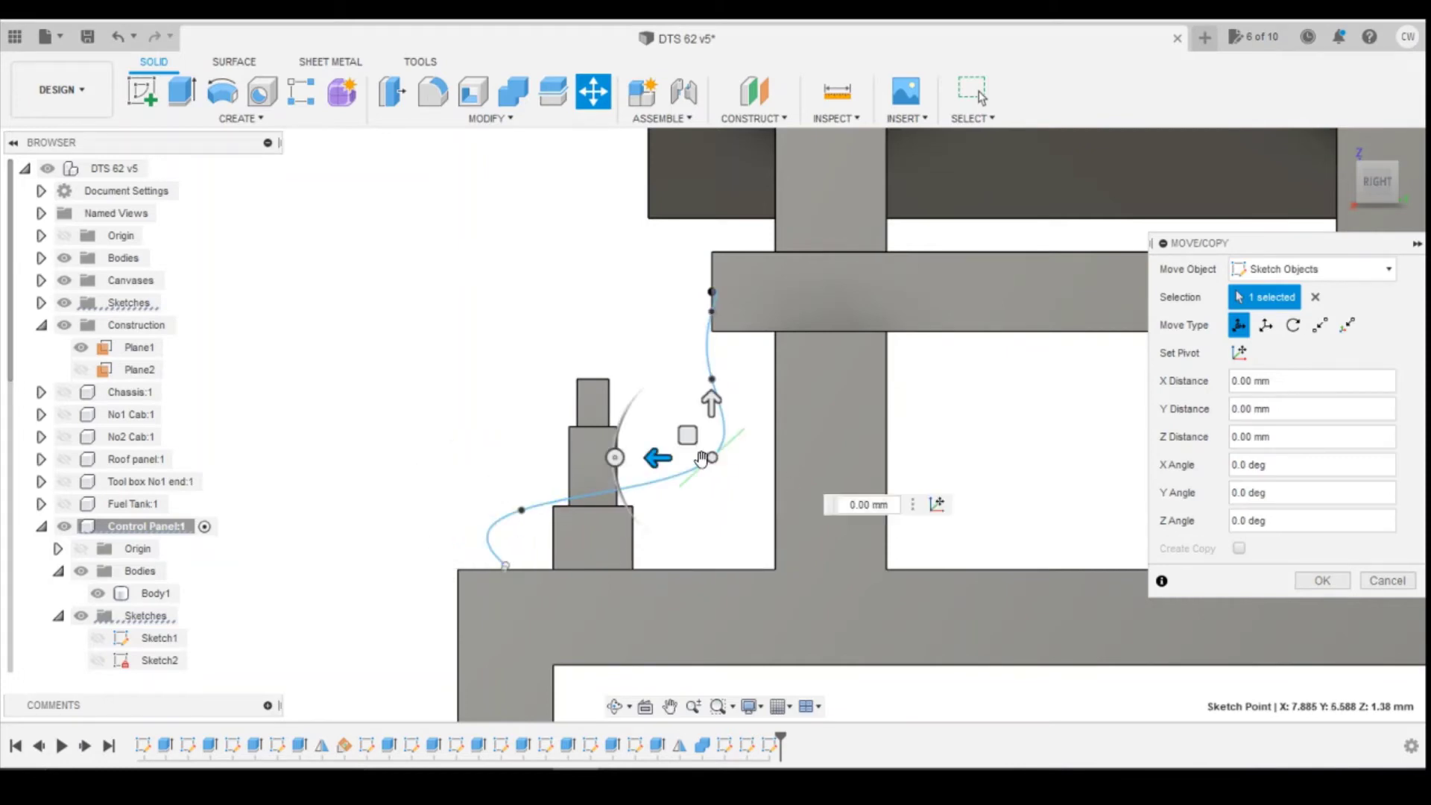
{"action": "left_click_drag", "start_coordinate": [656, 447], "coordinate": [530, 446]}
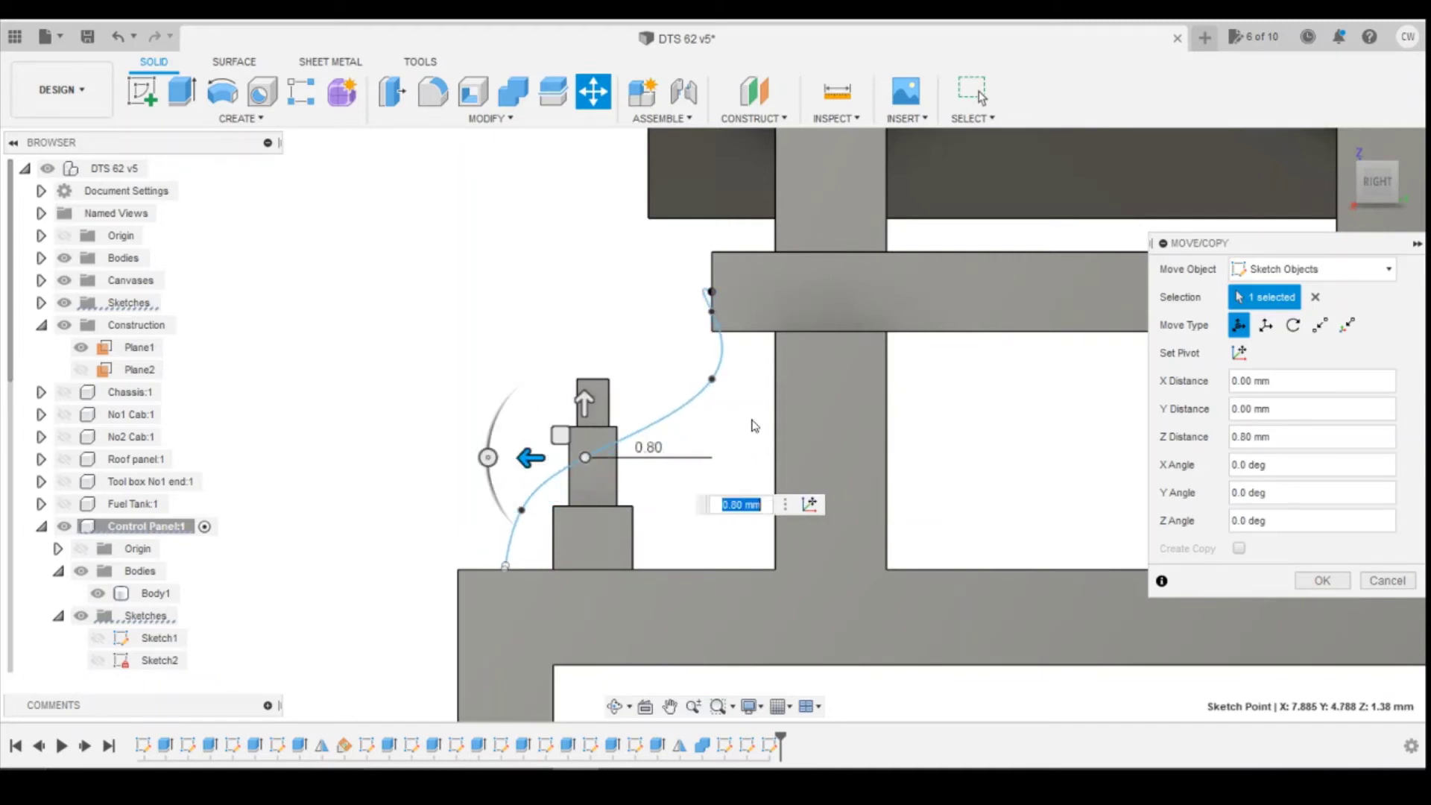
{"action": "left_click", "coordinate": [710, 382]}
{"action": "left_click_drag", "start_coordinate": [658, 381], "coordinate": [590, 374]}
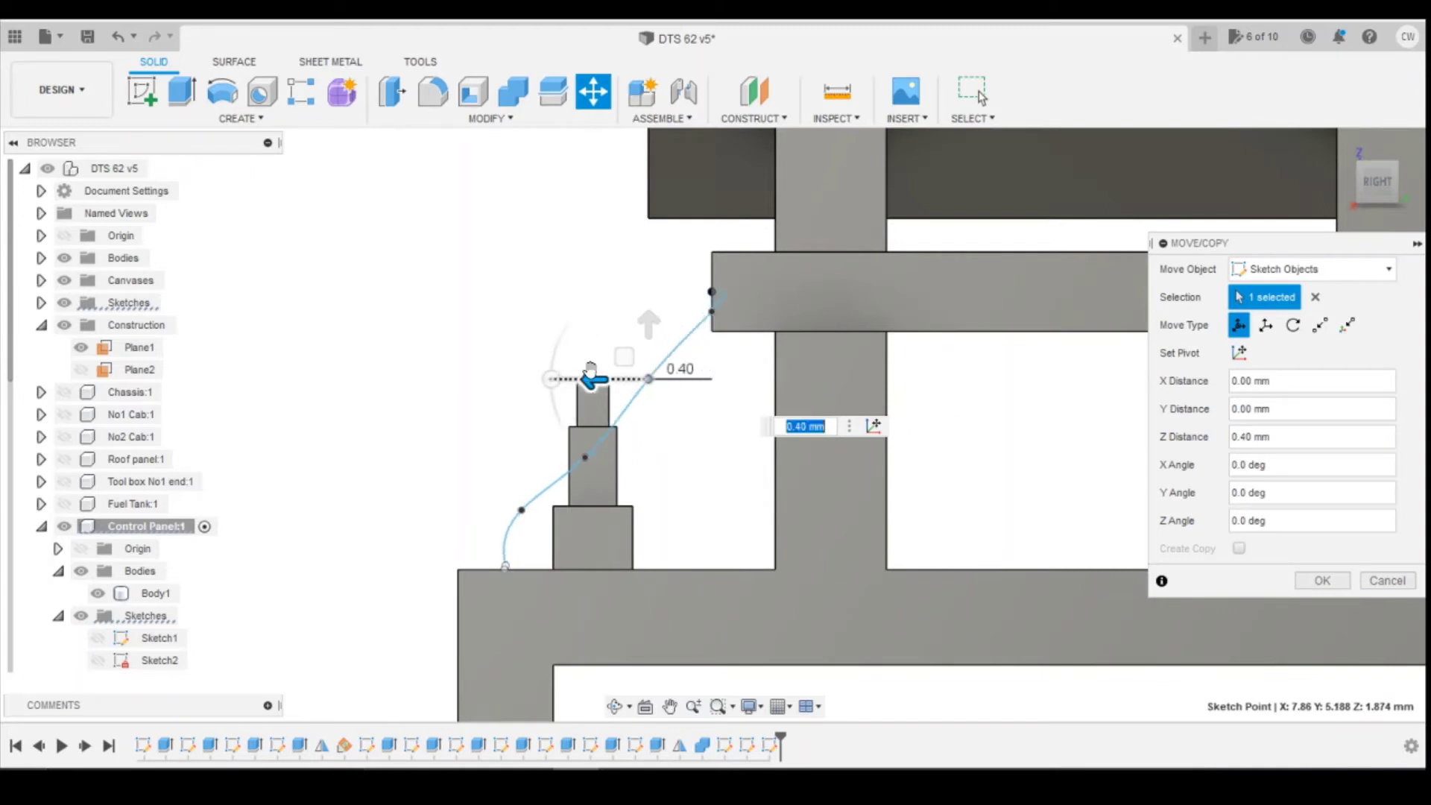
Shift the same two middle fit points of the spline a further 0.20 mm outward each
{"action": "left_click", "coordinate": [585, 456]}
{"action": "left_click_drag", "start_coordinate": [528, 457], "coordinate": [495, 457]}
{"action": "left_click", "coordinate": [649, 379]}
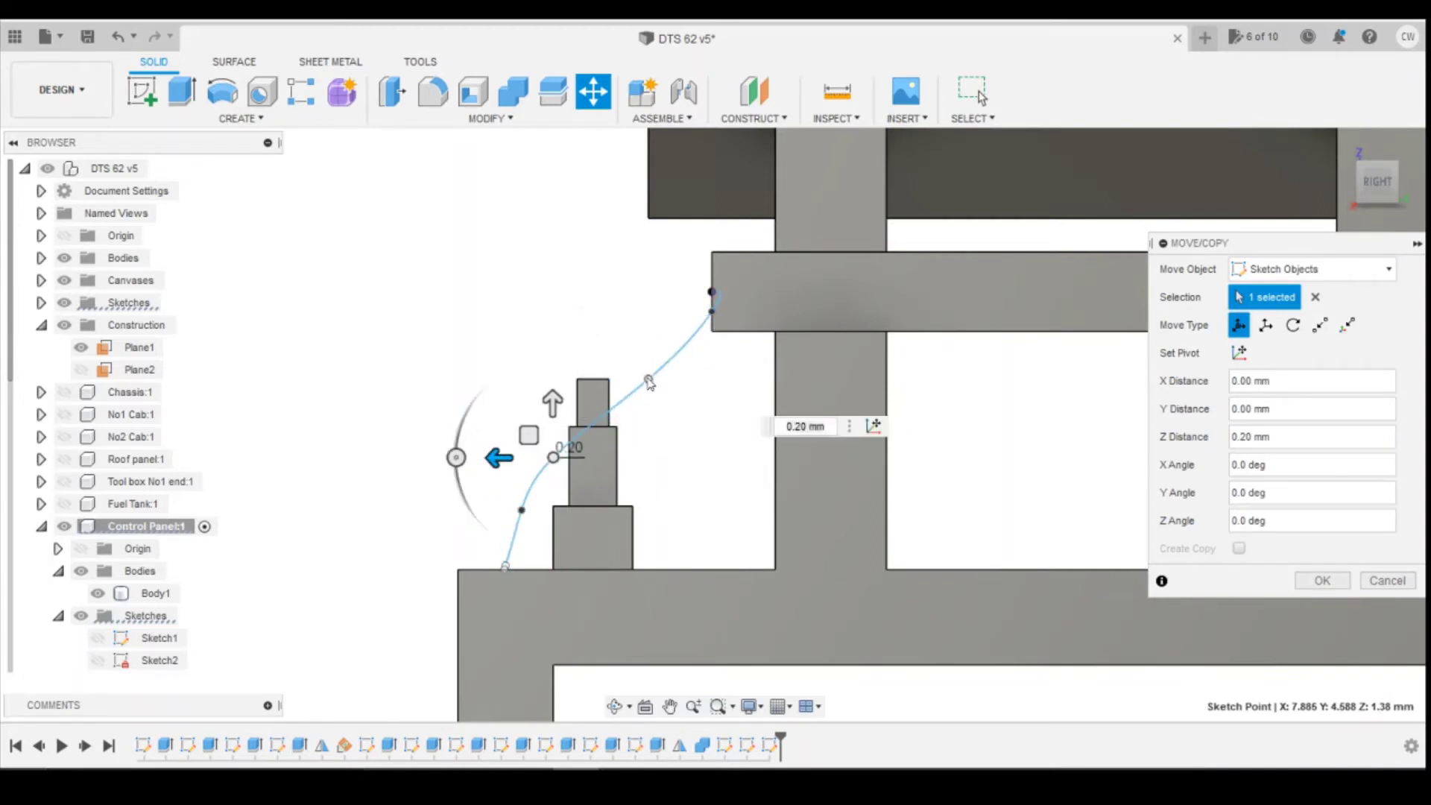
{"action": "left_click_drag", "start_coordinate": [591, 379], "coordinate": [559, 374]}
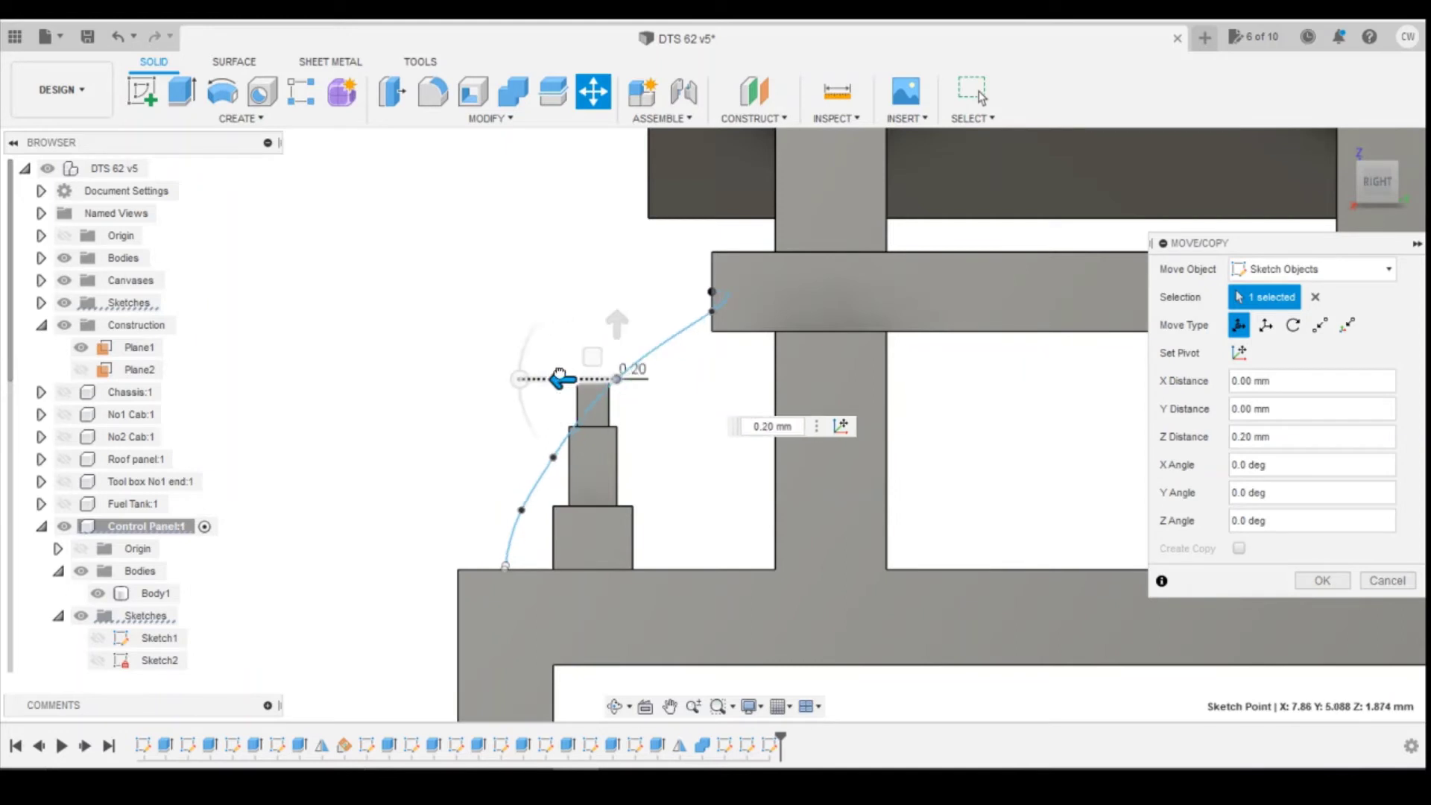
Move the fit point nearest the bar 0.40 mm outward and the one below it another 0.10 mm
{"action": "left_click", "coordinate": [713, 312]}
{"action": "left_click_drag", "start_coordinate": [649, 314], "coordinate": [601, 312]}
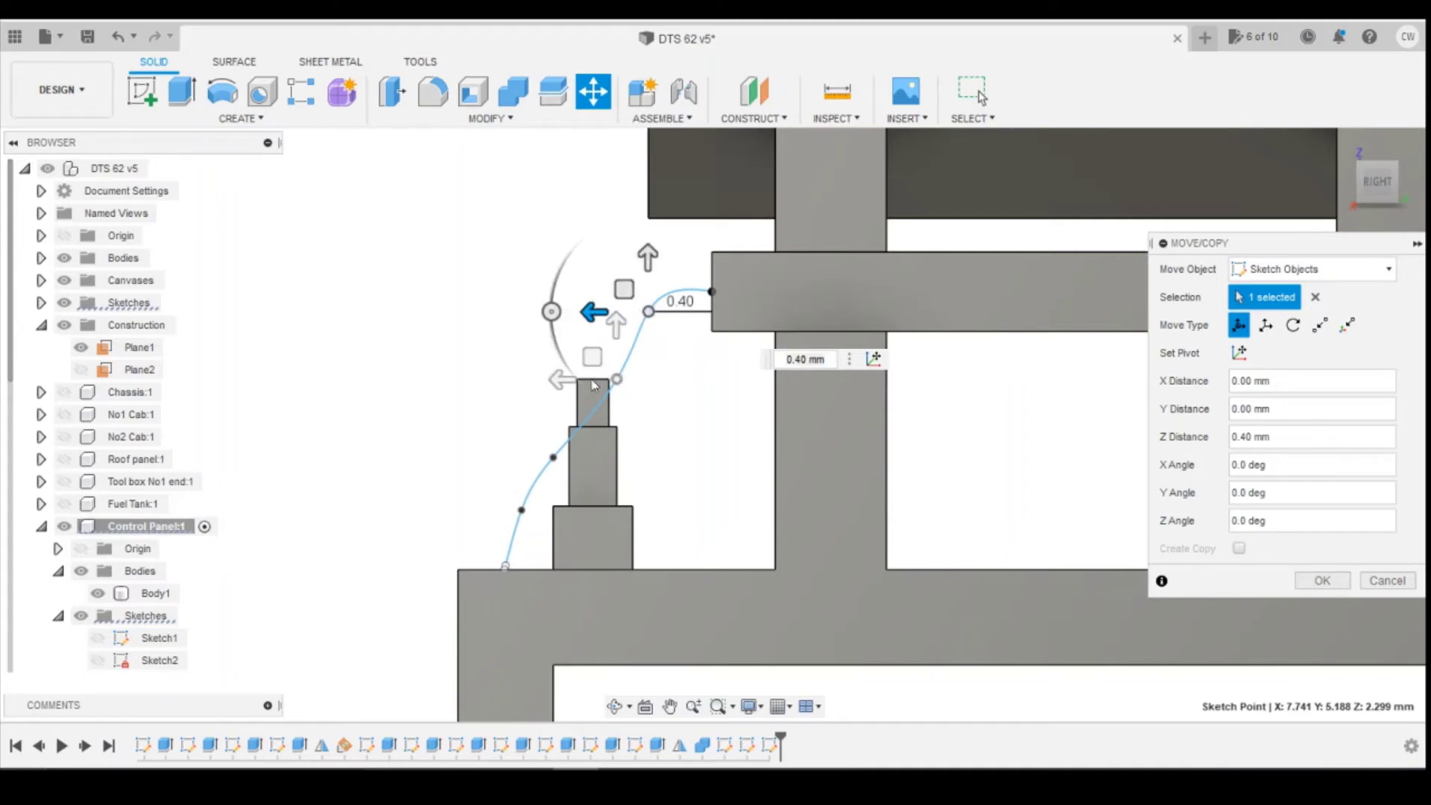
{"action": "left_click", "coordinate": [564, 382]}
{"action": "left_click_drag", "start_coordinate": [561, 382], "coordinate": [548, 382]}
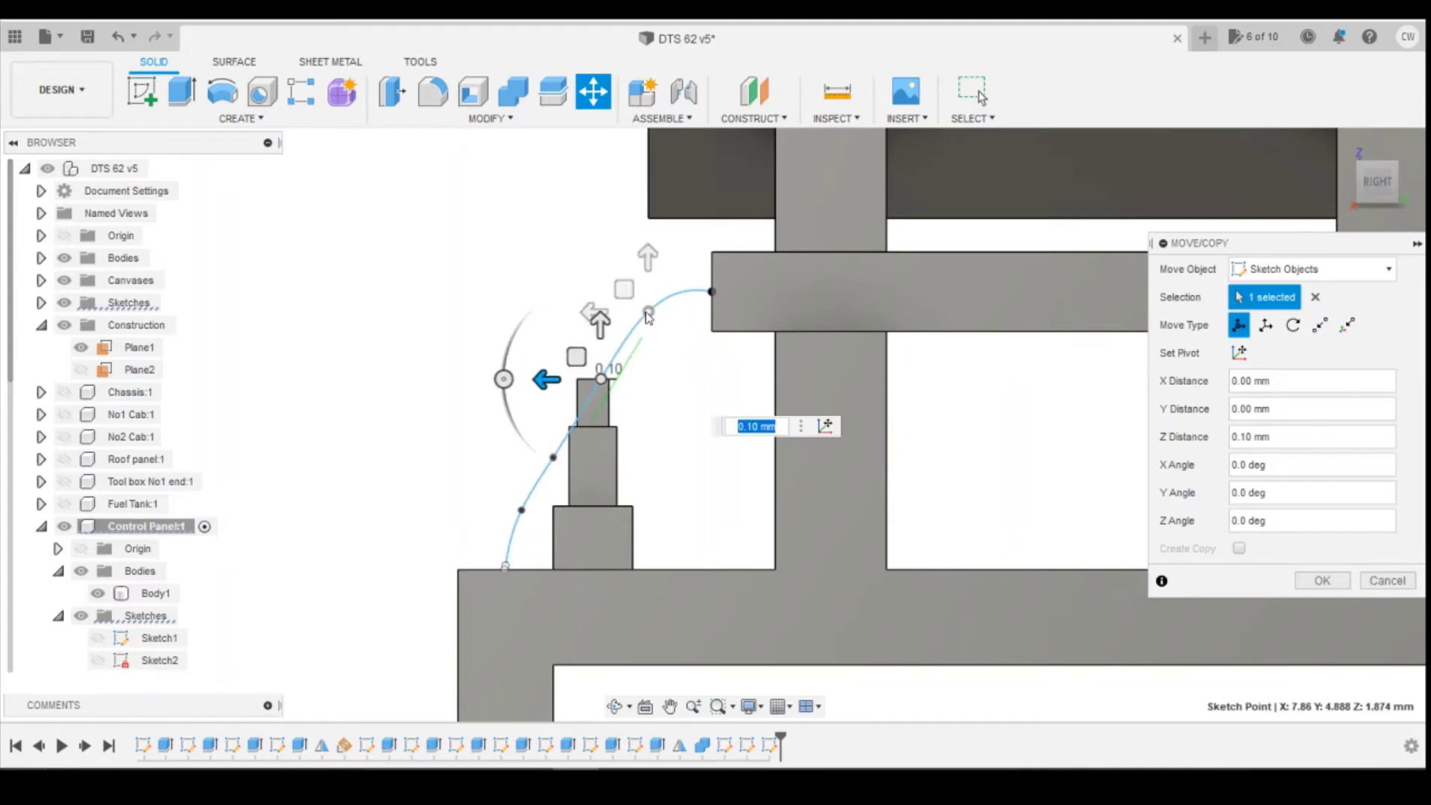
Smooth the hose curve by shifting the spline's two fit points nearest the bar another 0.10 mm outward each
{"action": "left_click", "coordinate": [649, 313]}
{"action": "left_click_drag", "start_coordinate": [594, 311], "coordinate": [578, 312]}
{"action": "left_click", "coordinate": [602, 379]}
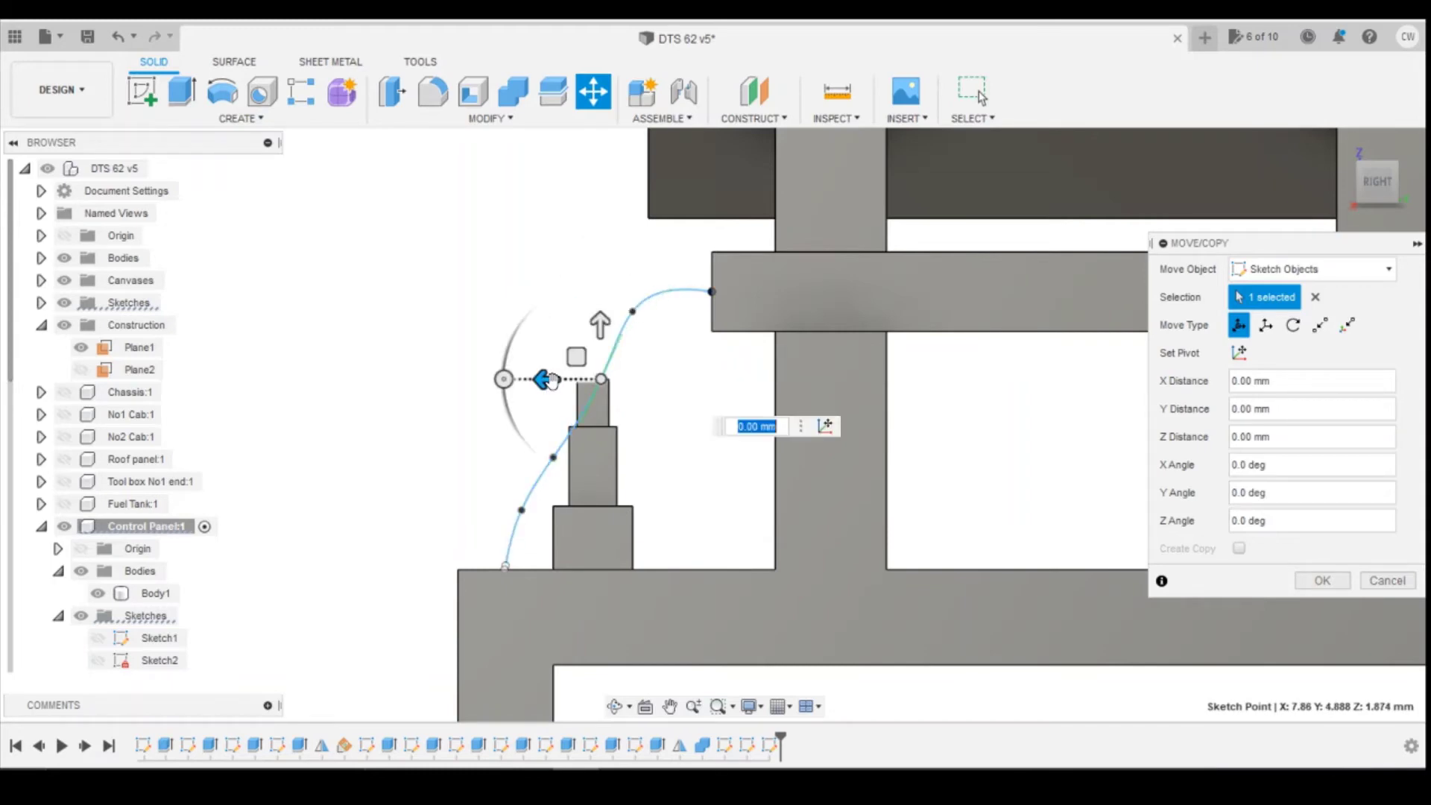
{"action": "left_click_drag", "start_coordinate": [559, 382], "coordinate": [544, 382]}
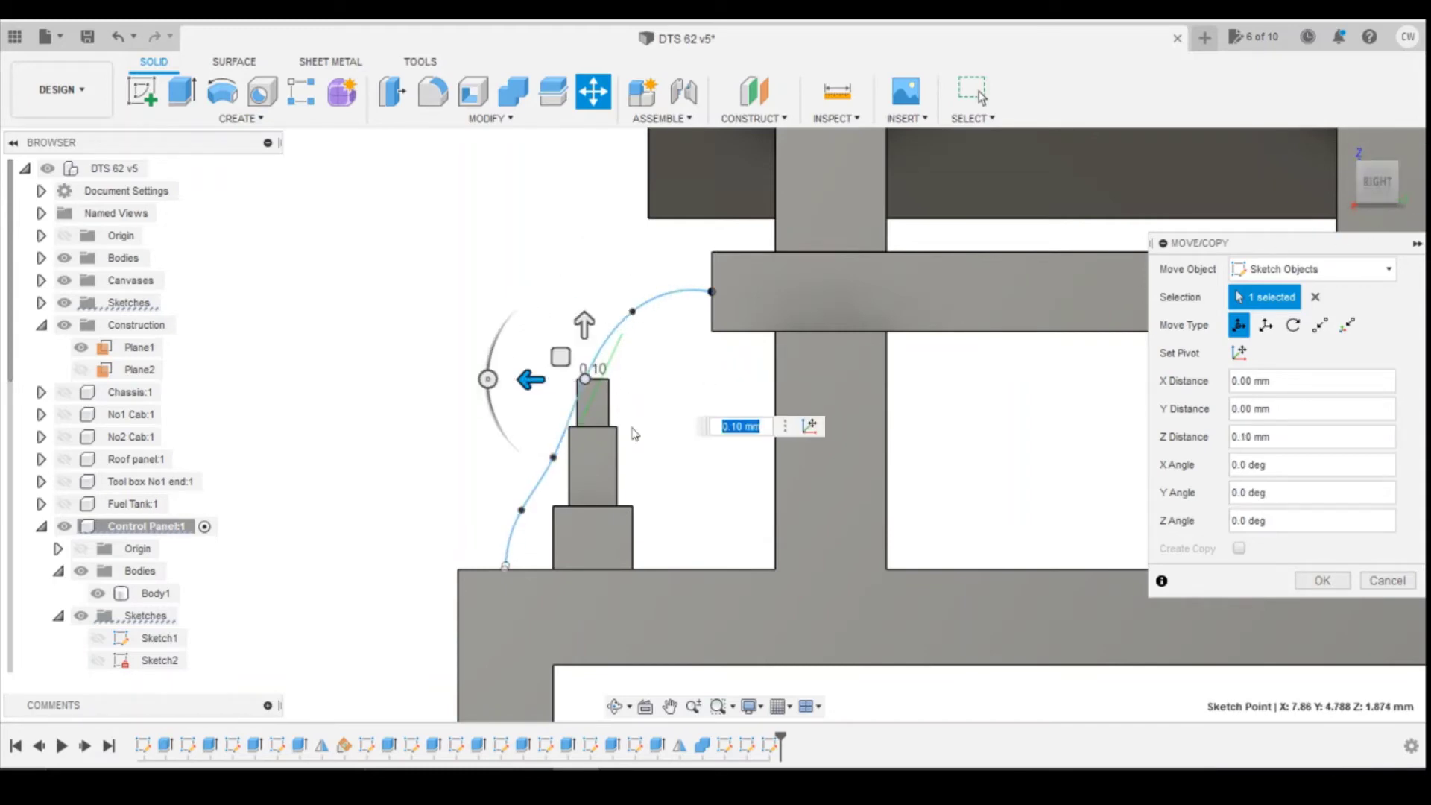
In the front view, move the fit point nearest the bar -0.60 mm in X and the next one down -0.30 mm
{"action": "left_click", "coordinate": [1349, 184]}
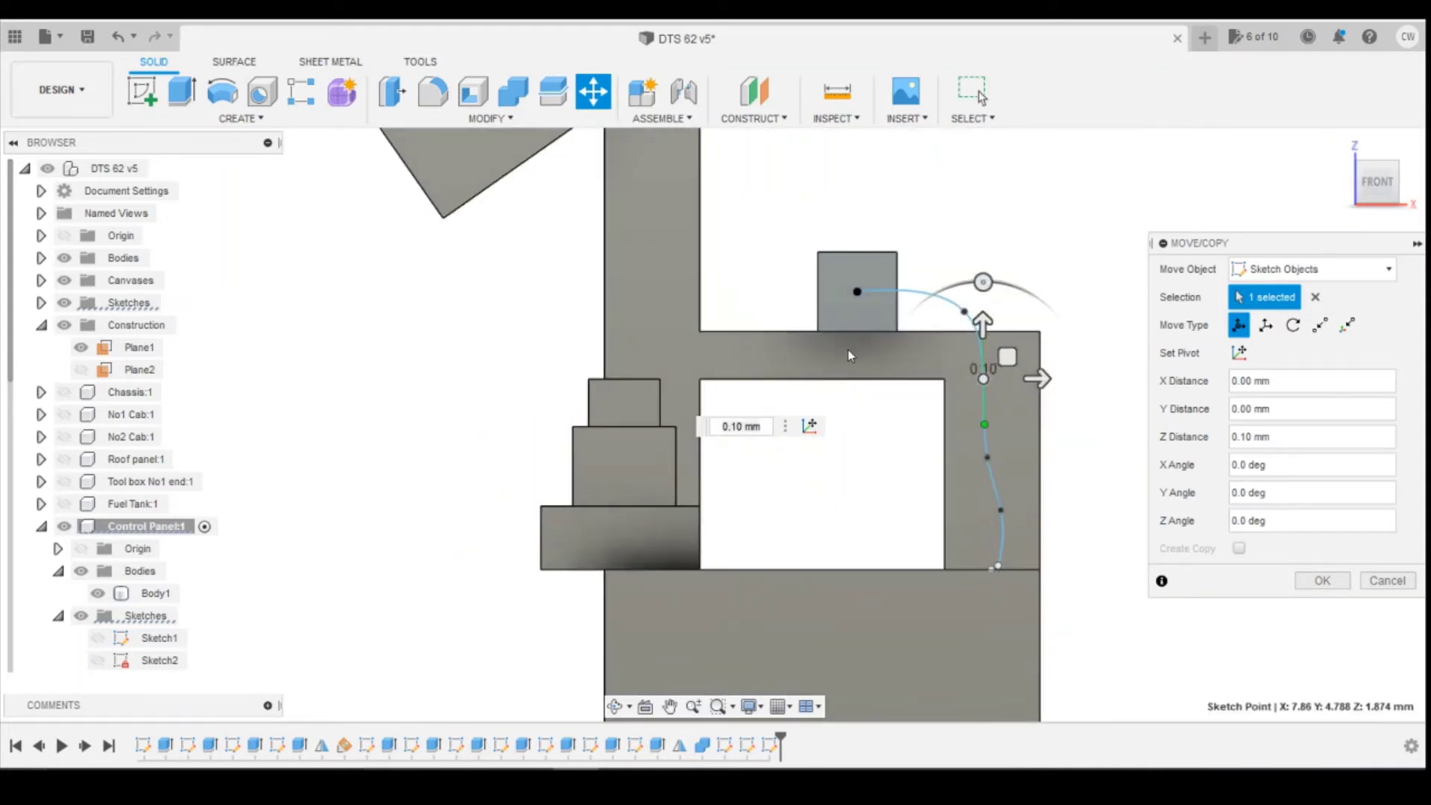
{"action": "left_click", "coordinate": [964, 311]}
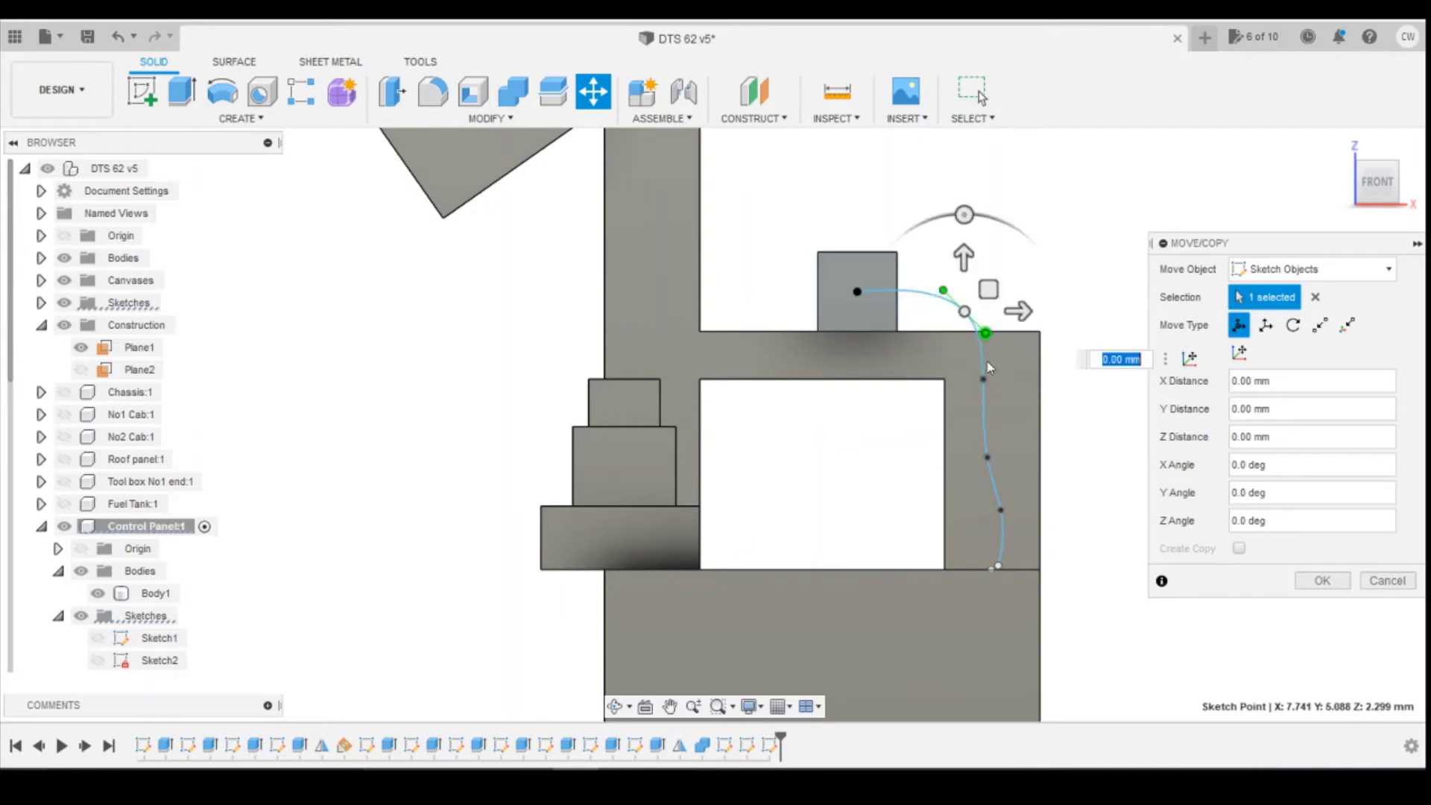
{"action": "left_click_drag", "start_coordinate": [1020, 311], "coordinate": [919, 313]}
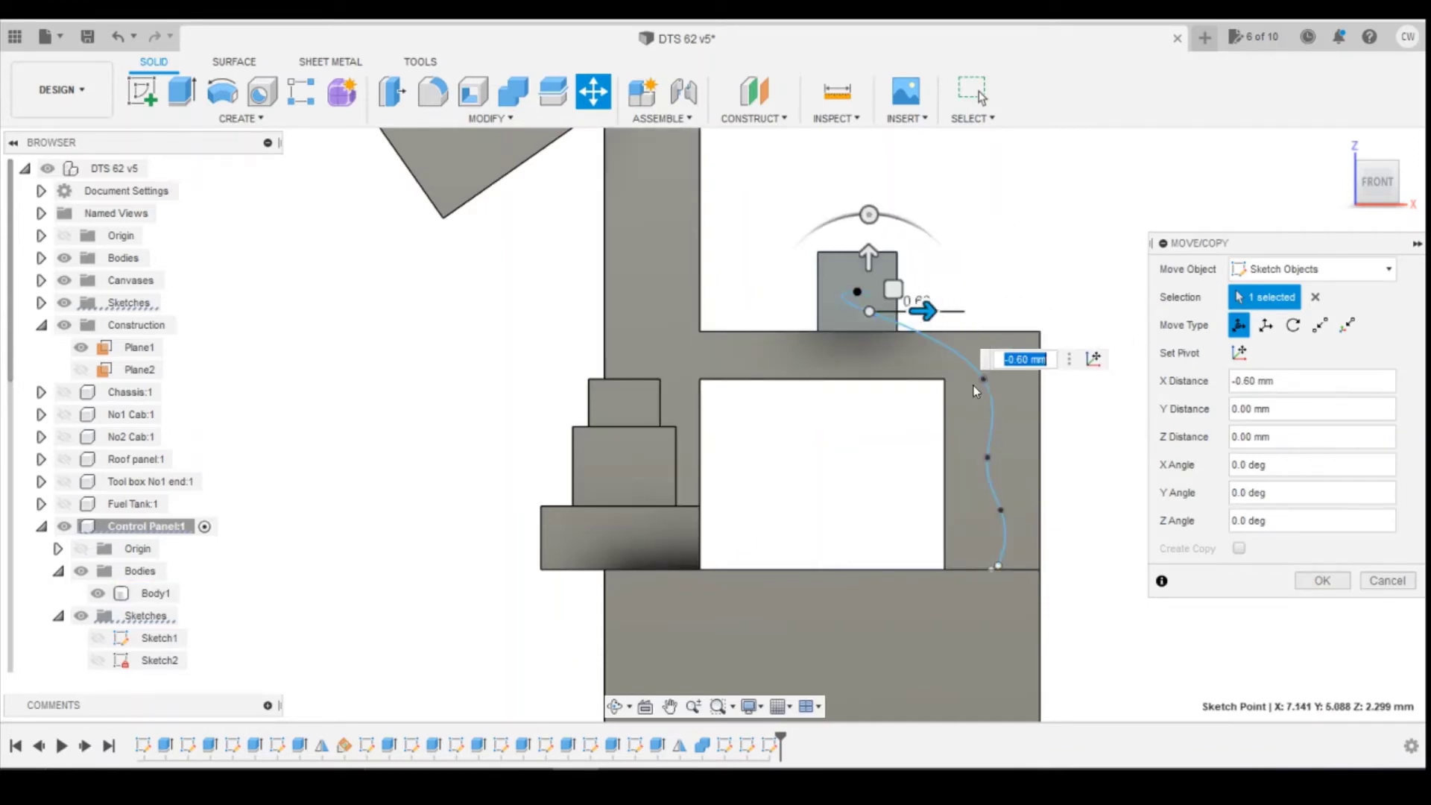
{"action": "left_click", "coordinate": [984, 380]}
{"action": "left_click_drag", "start_coordinate": [1040, 379], "coordinate": [985, 378]}
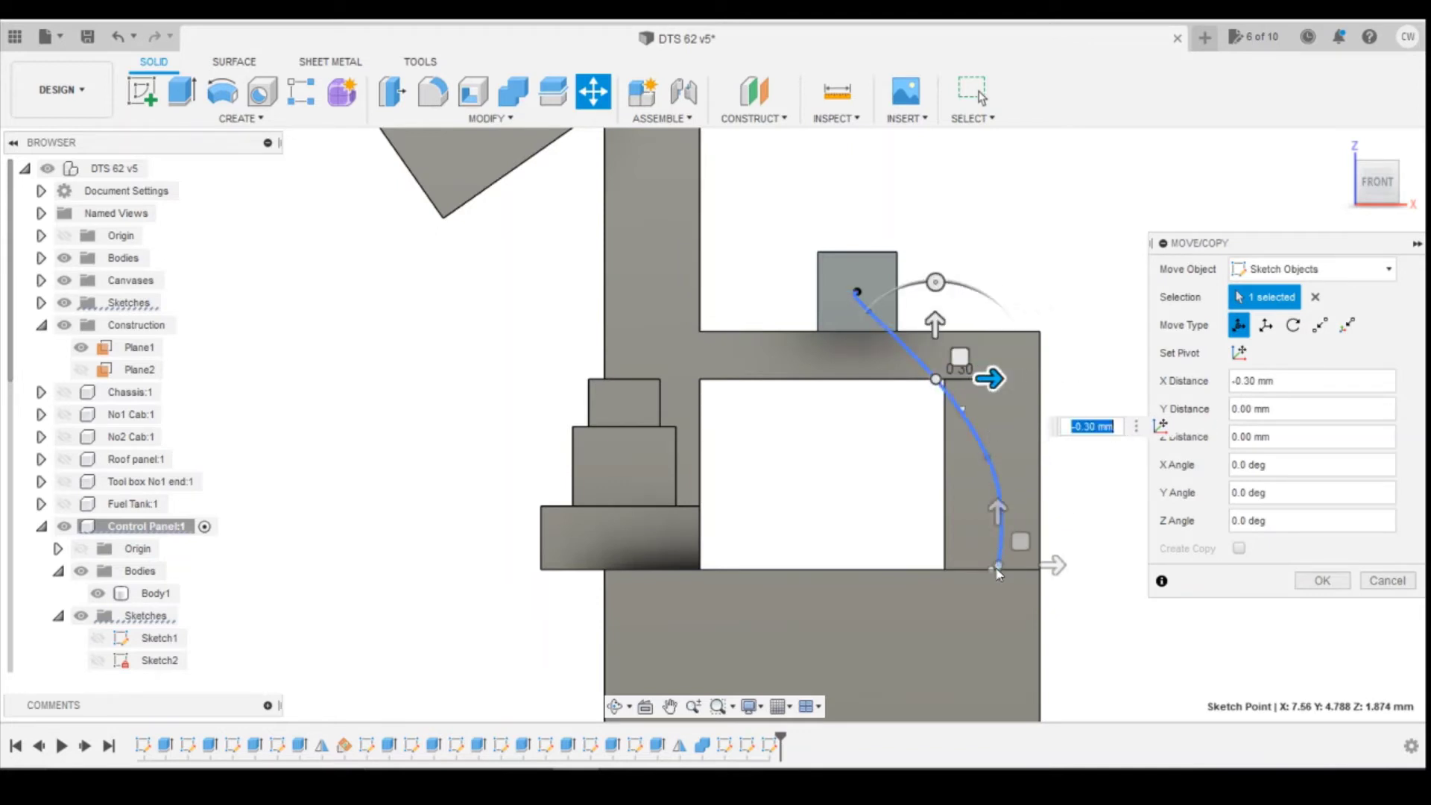
Lower the spline's bottom endpoint with a Y distance of -0.04 mm to meet the base frame, and check the curve from the side
{"action": "scroll", "coordinate": [1006, 514], "scroll_direction": "up", "scroll_amount": 6}
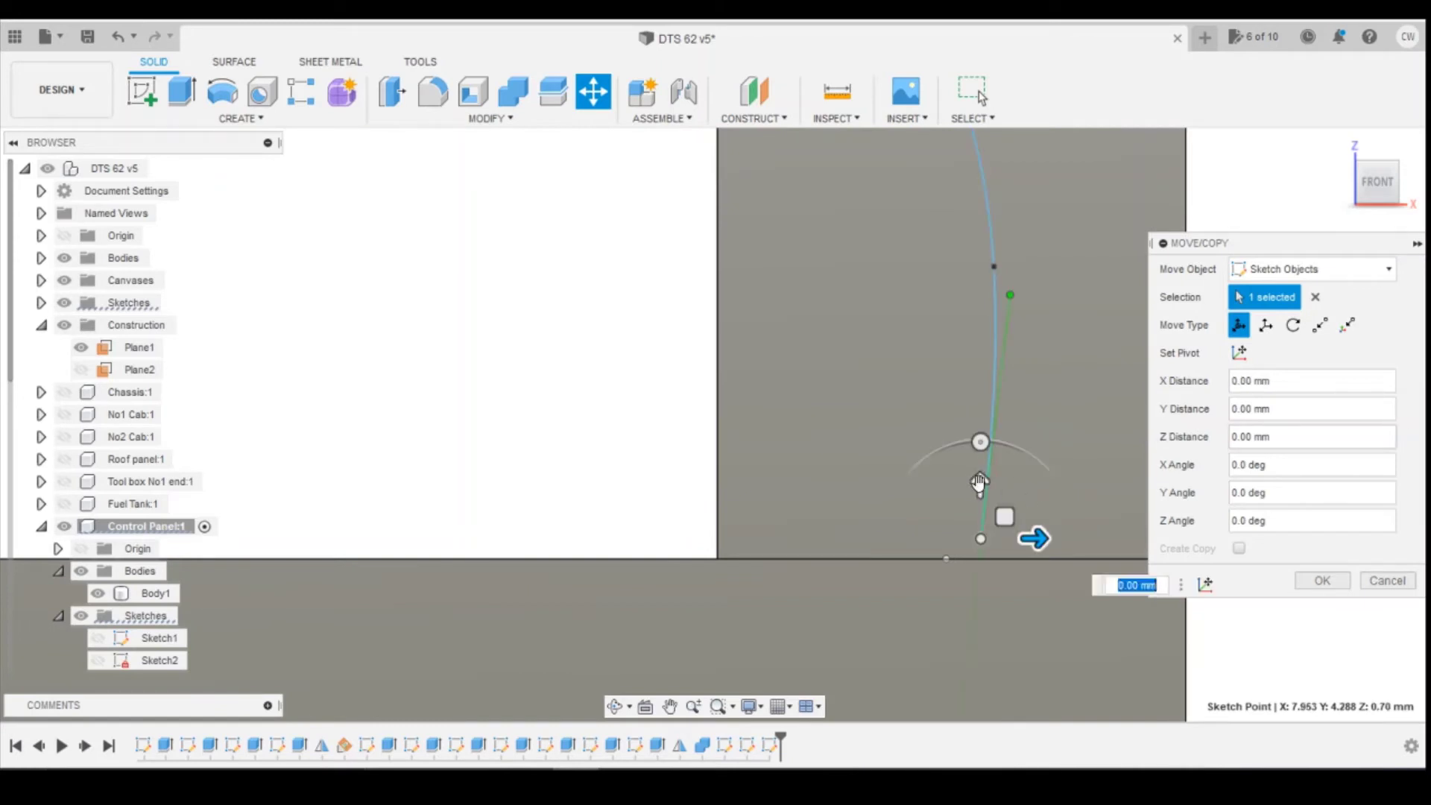
{"action": "left_click_drag", "start_coordinate": [981, 485], "coordinate": [982, 513]}
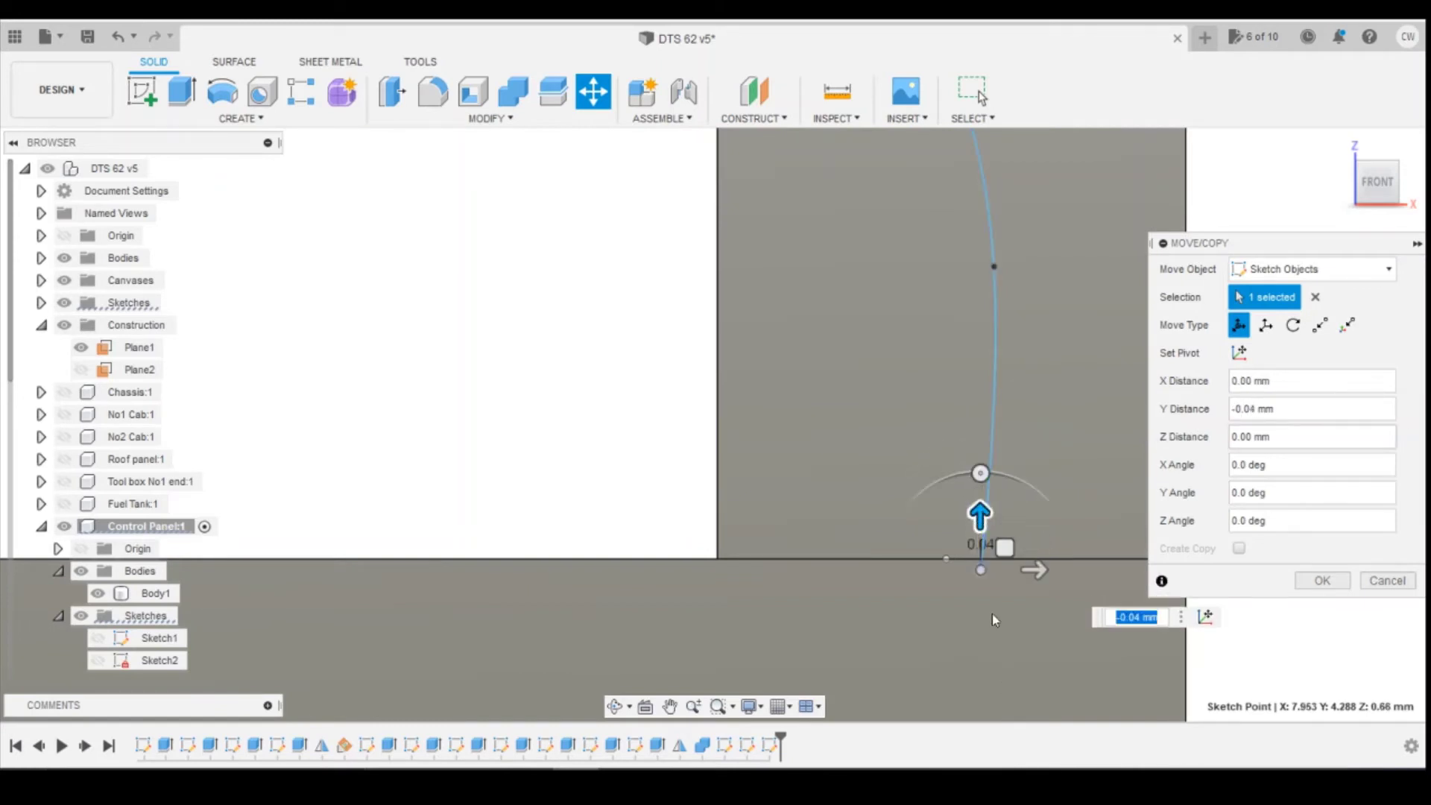
{"action": "scroll", "coordinate": [1036, 522], "scroll_direction": "down", "scroll_amount": 5}
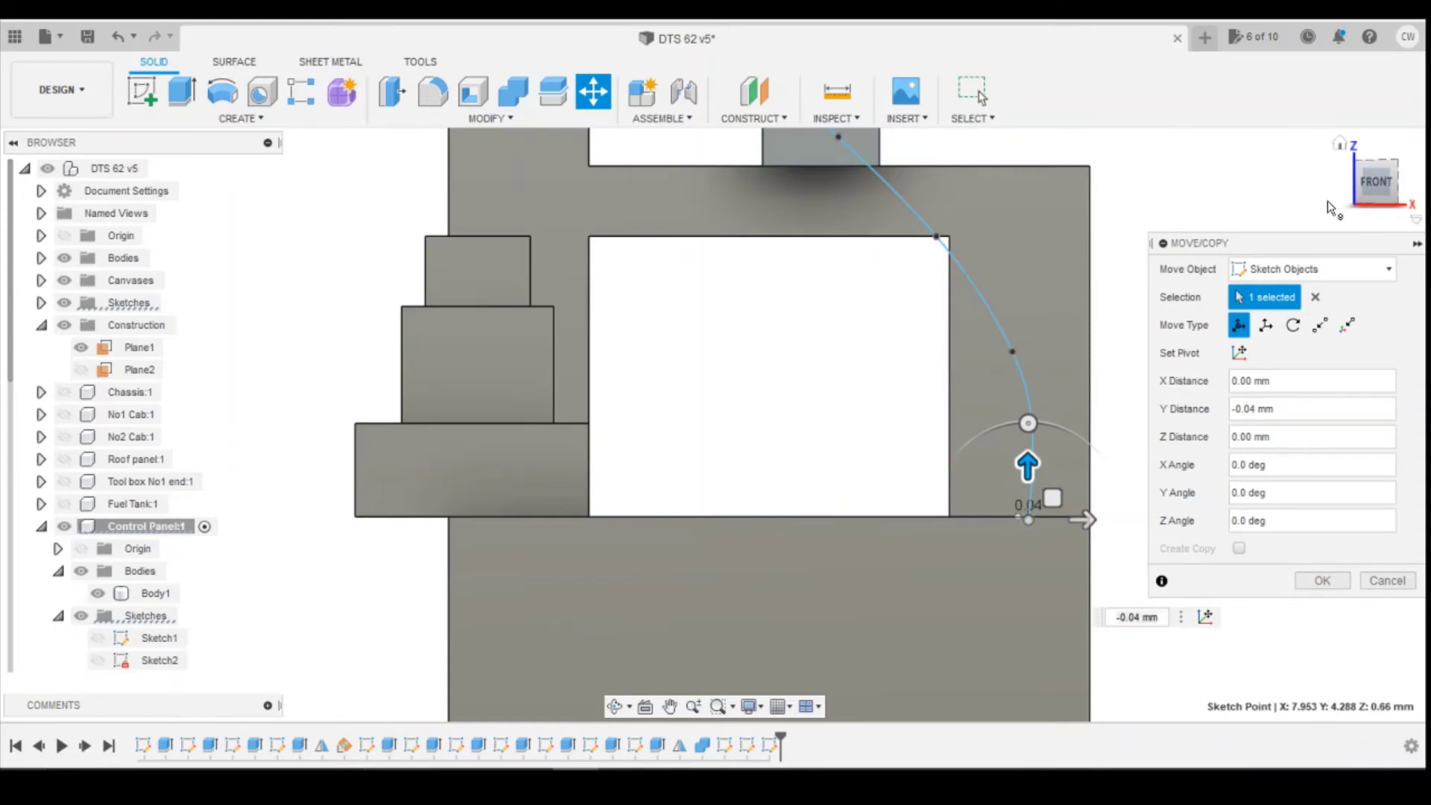
{"action": "left_click", "coordinate": [1406, 185]}
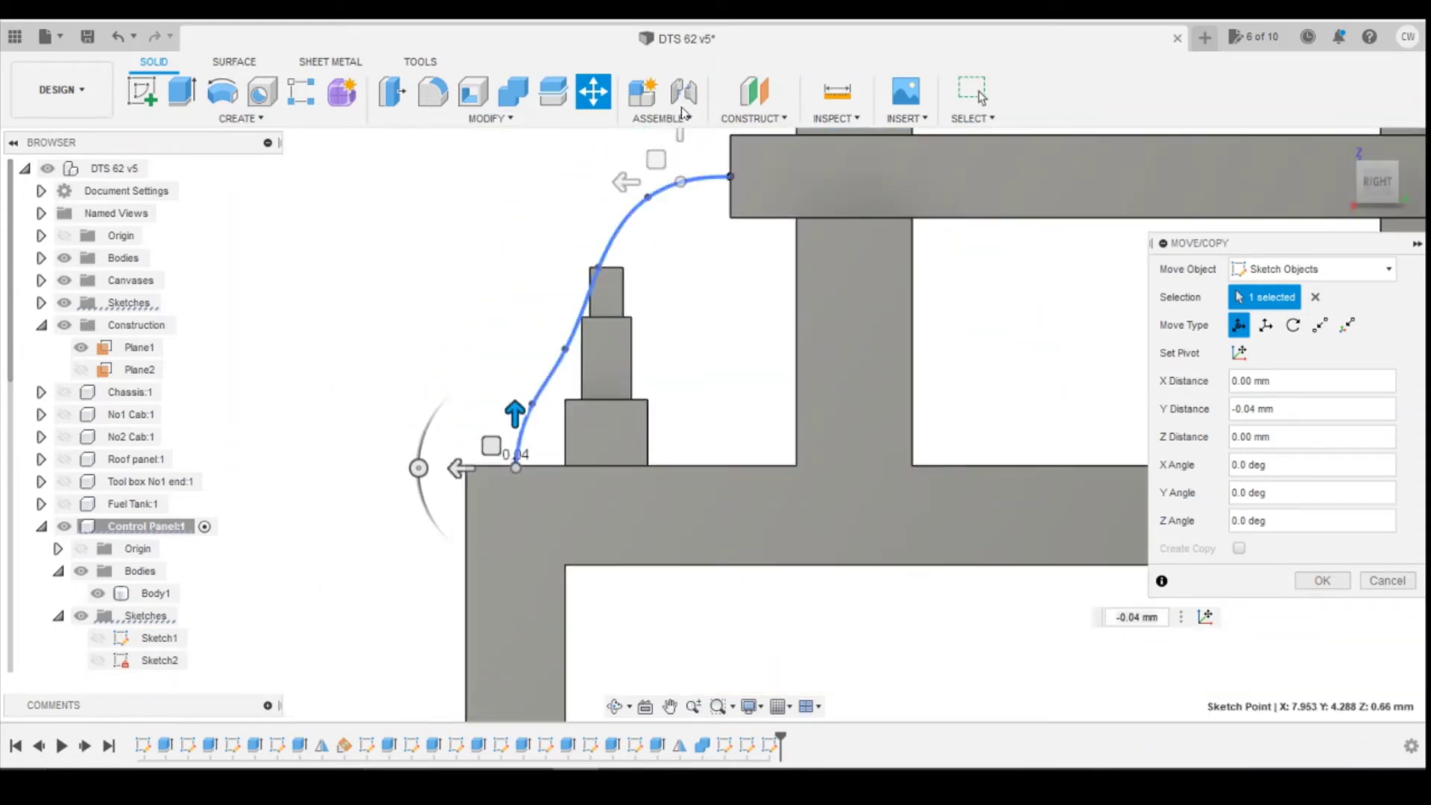
{"action": "scroll", "coordinate": [731, 343], "scroll_direction": "down", "scroll_amount": 3}
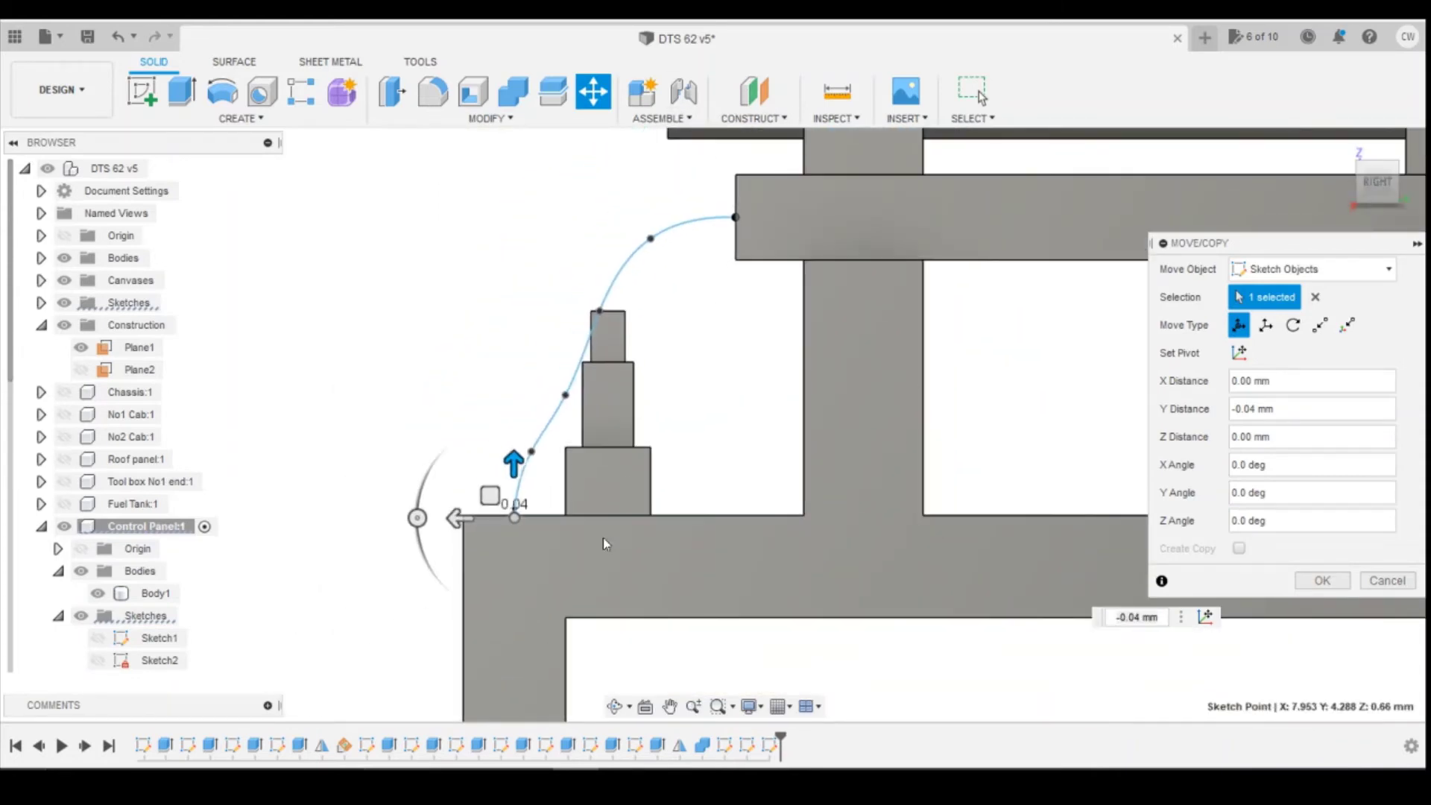
Apply the -0.04 mm Y move of the spline's bottom endpoint after checking the curve from an angled view
{"action": "left_click", "coordinate": [1395, 207]}
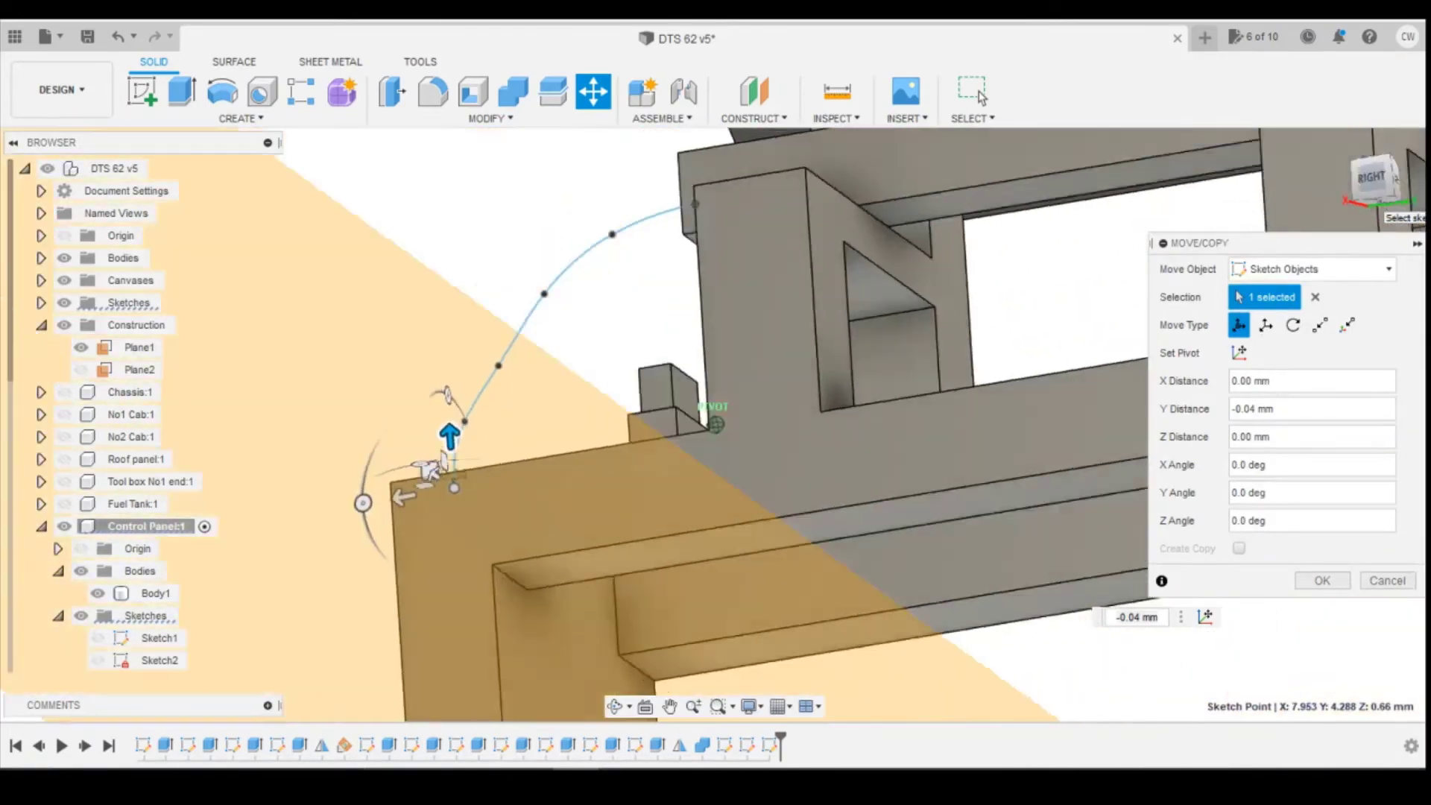
{"action": "left_click_drag", "start_coordinate": [1373, 201], "coordinate": [1390, 225]}
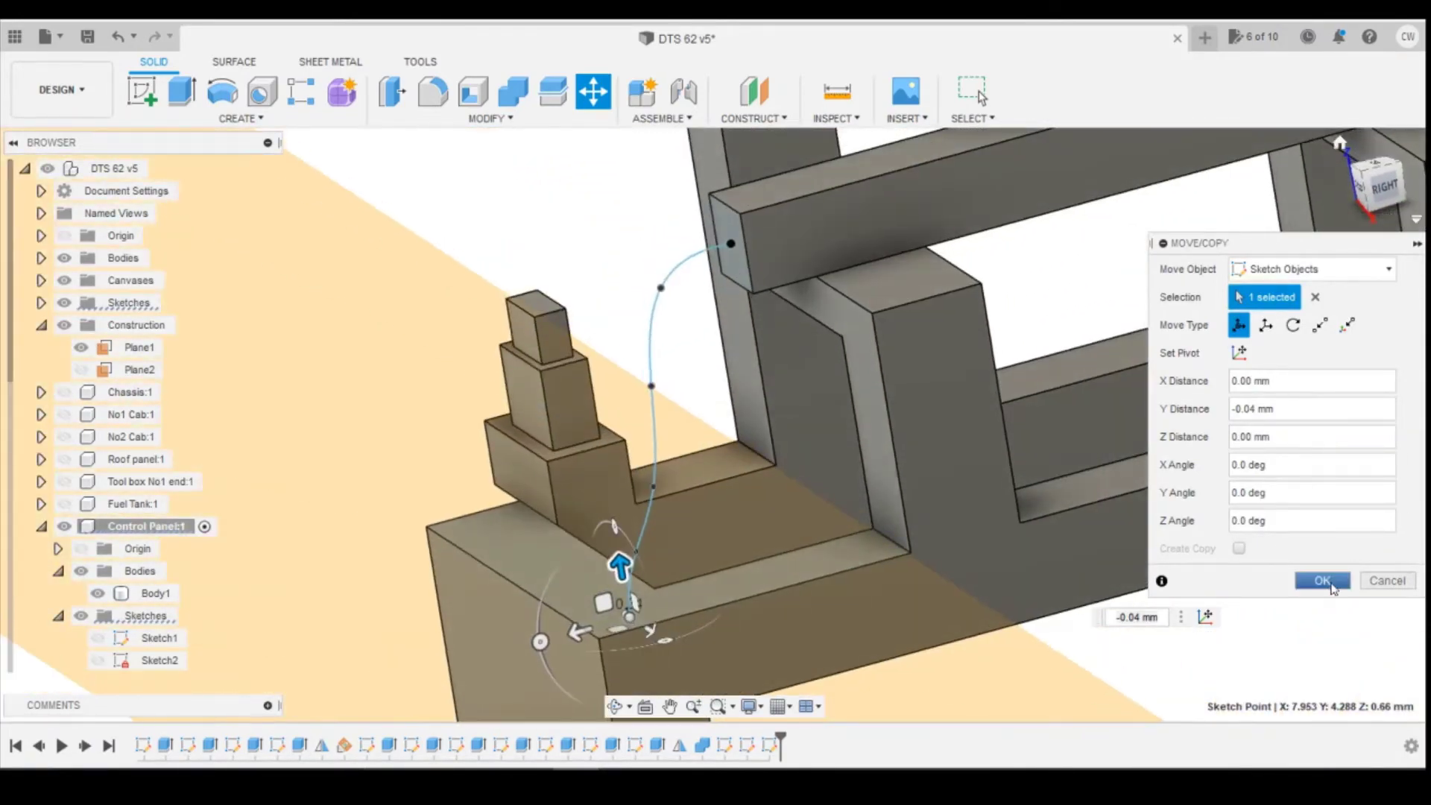
{"action": "left_click", "coordinate": [1323, 581]}
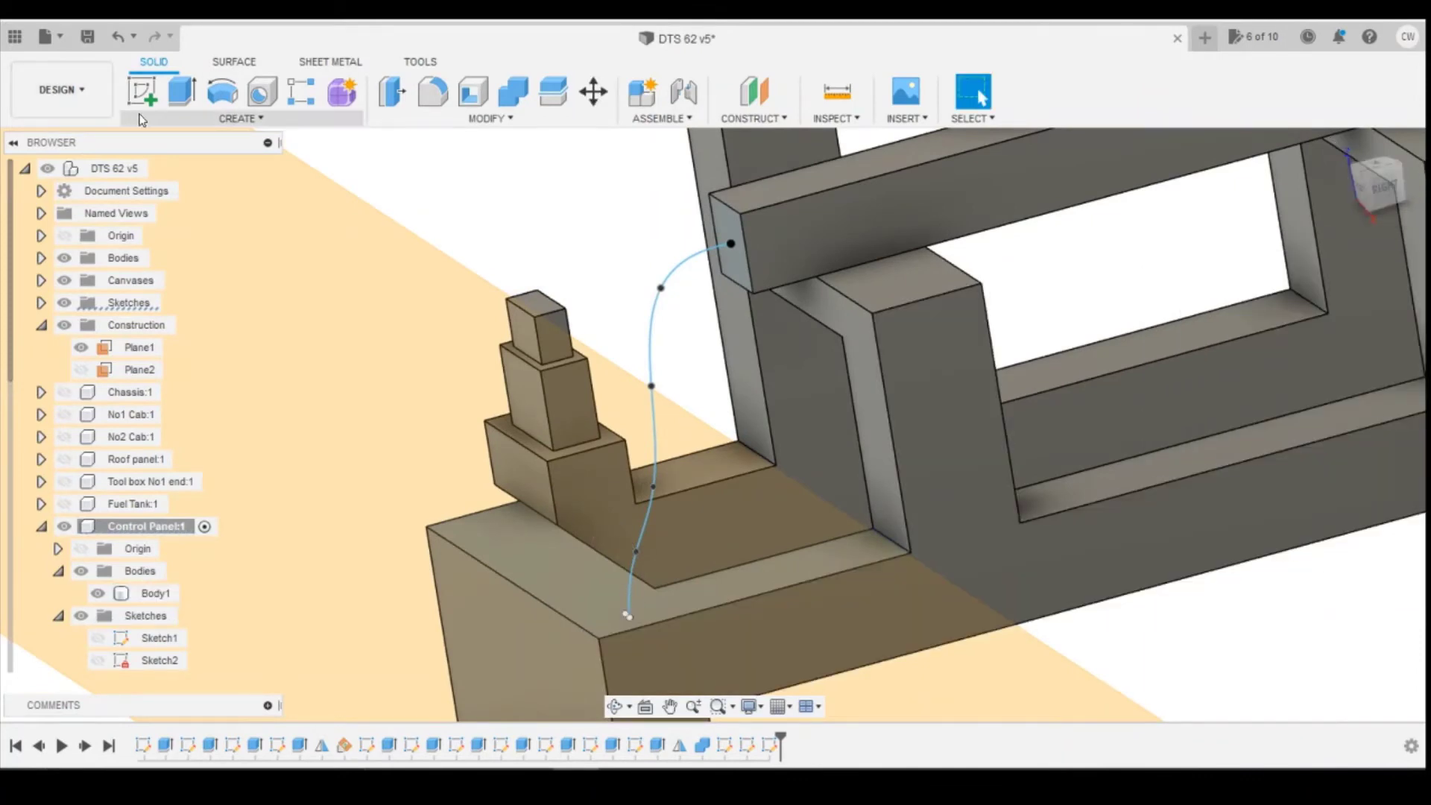
Create a circular pipe along the hose spline with a 0.40 mm section size, joined to the control panel body
{"action": "left_click", "coordinate": [240, 117]}
{"action": "left_click", "coordinate": [152, 511]}
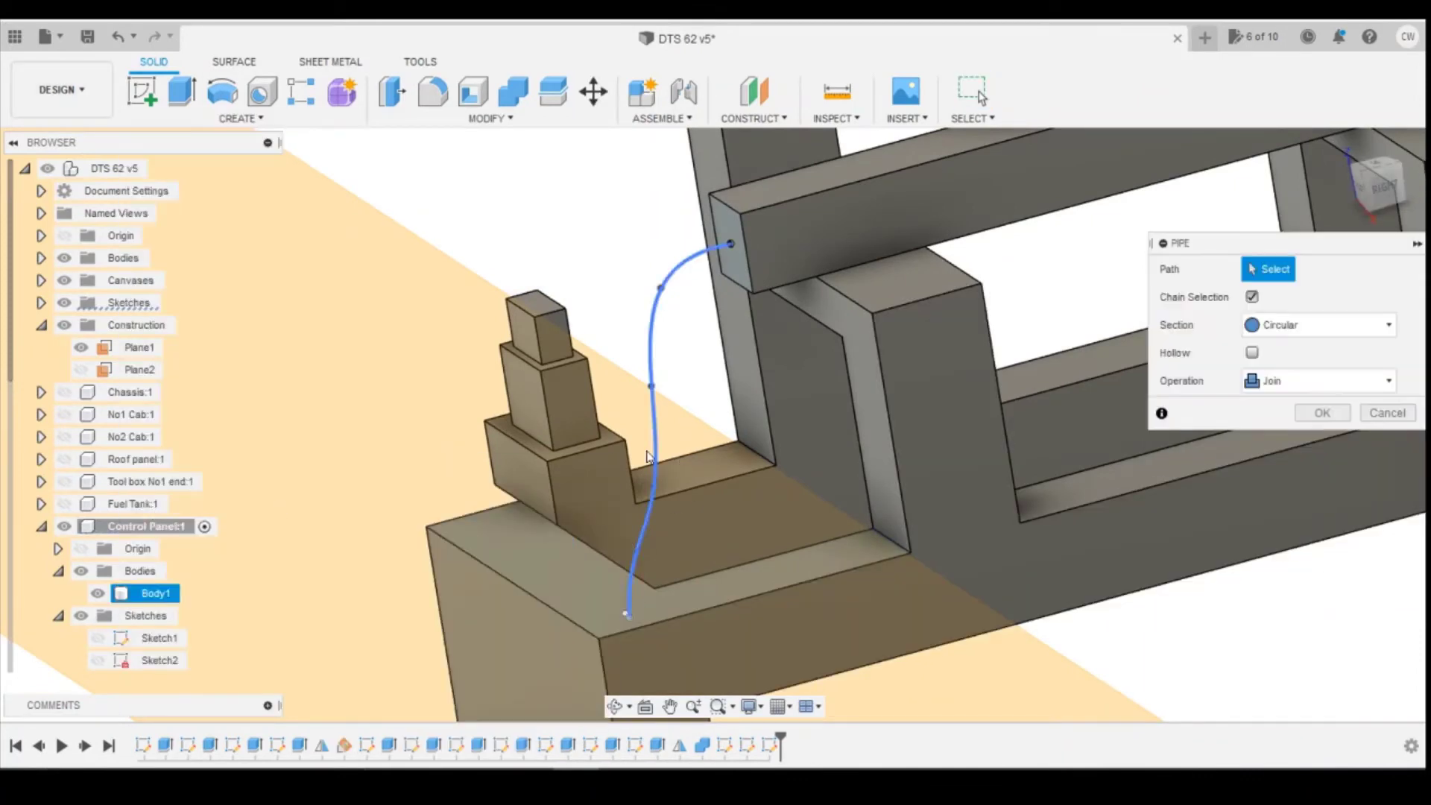
{"action": "left_click", "coordinate": [652, 349]}
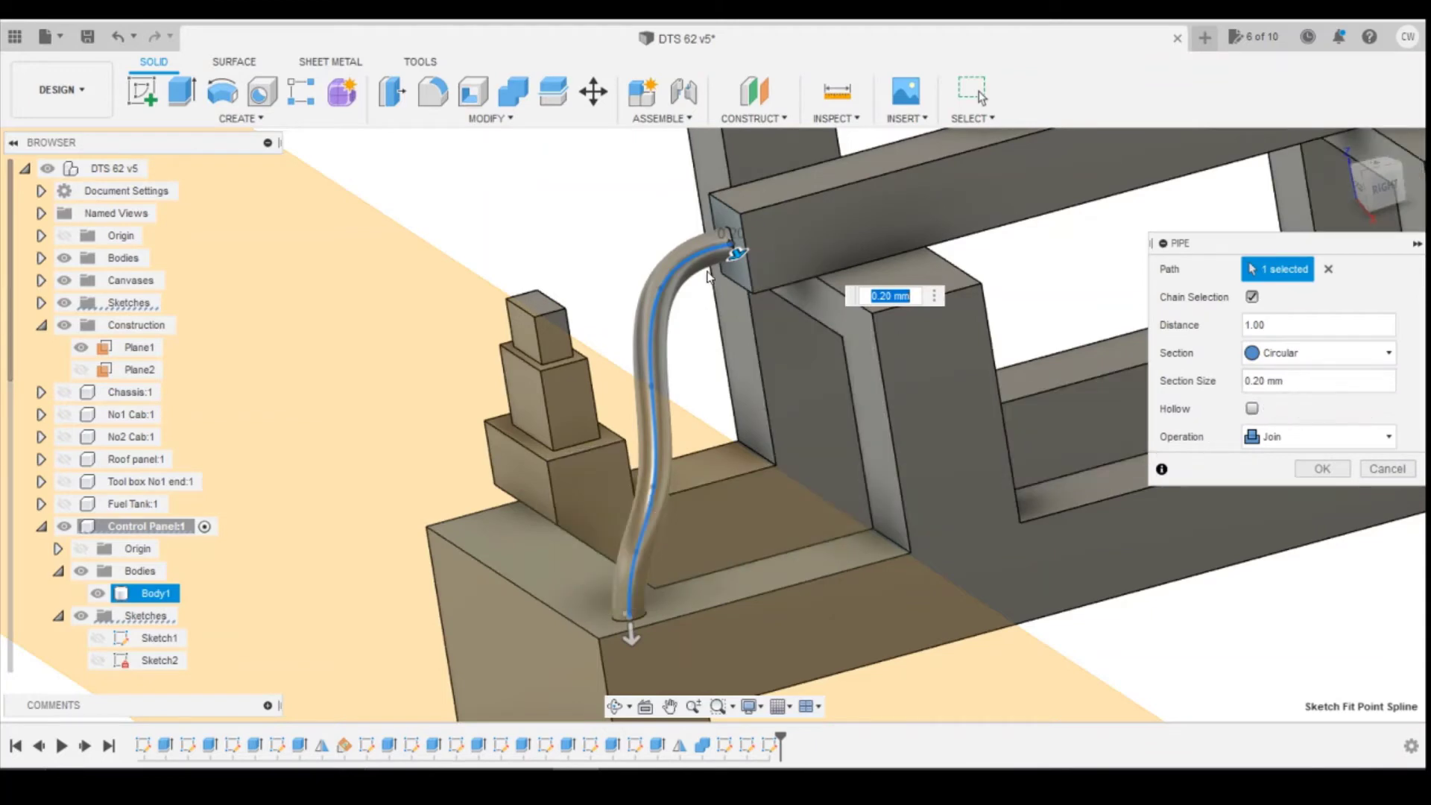
{"action": "mouse_move", "coordinate": [737, 253]}
{"action": "left_mouse_down"}
{"action": "mouse_move", "coordinate": [750, 273]}
{"action": "mouse_move", "coordinate": [743, 260]}
{"action": "left_mouse_up"}
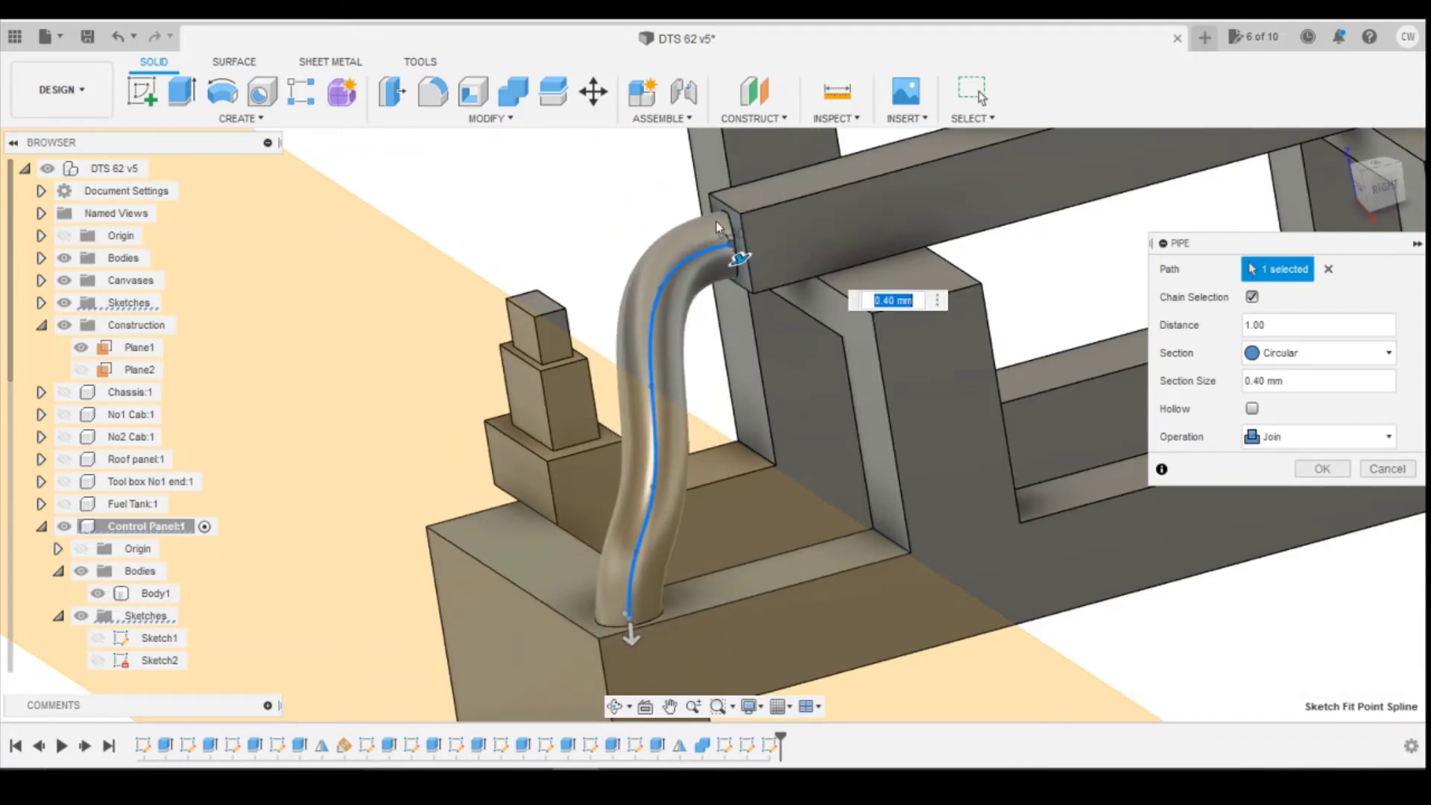
{"action": "left_click", "coordinate": [1366, 196]}
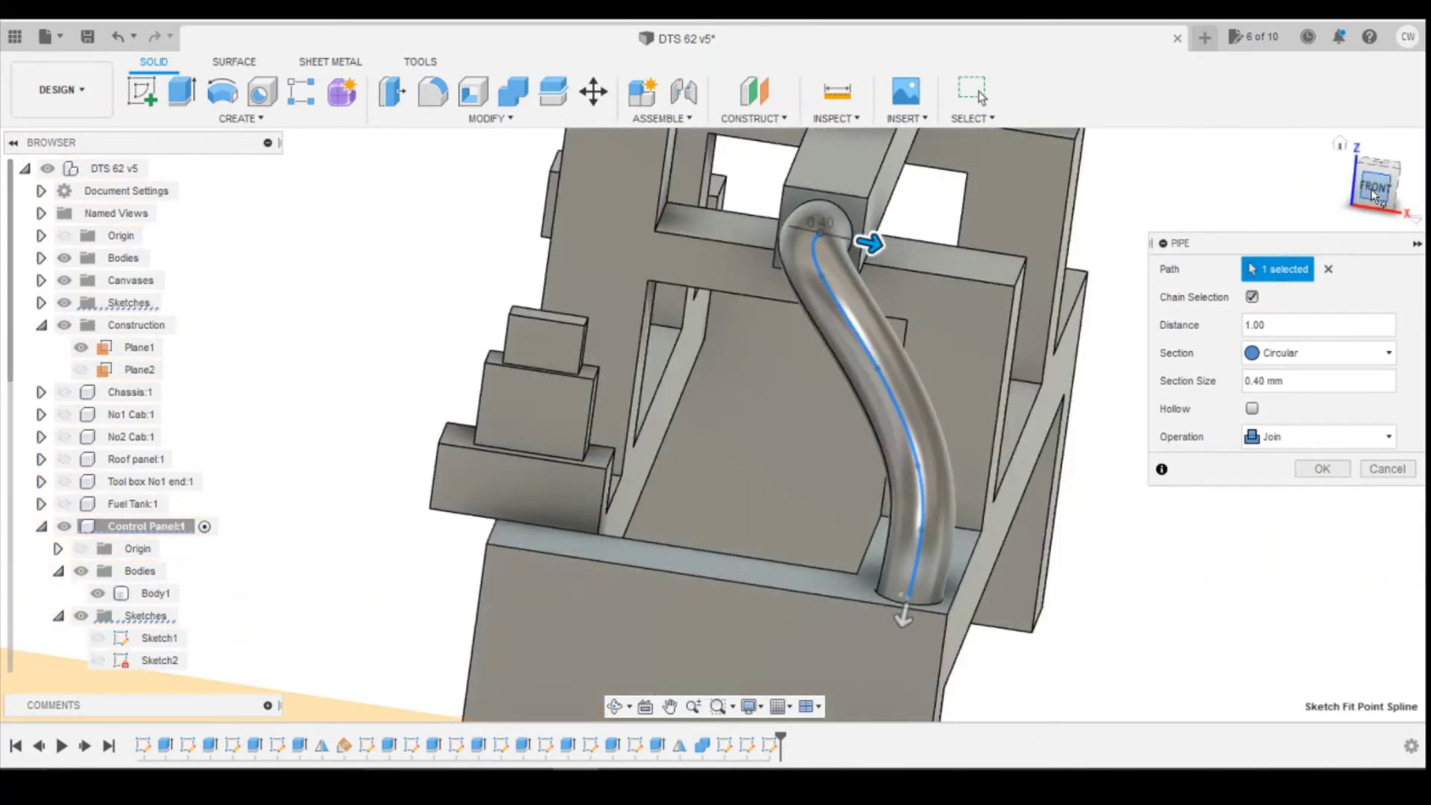
{"action": "mouse_move", "coordinate": [1374, 196]}
{"action": "left_mouse_down"}
{"action": "mouse_move", "coordinate": [1304, 195]}
{"action": "mouse_move", "coordinate": [1188, 235]}
{"action": "mouse_move", "coordinate": [1373, 212]}
{"action": "mouse_move", "coordinate": [1374, 302]}
{"action": "left_mouse_up"}
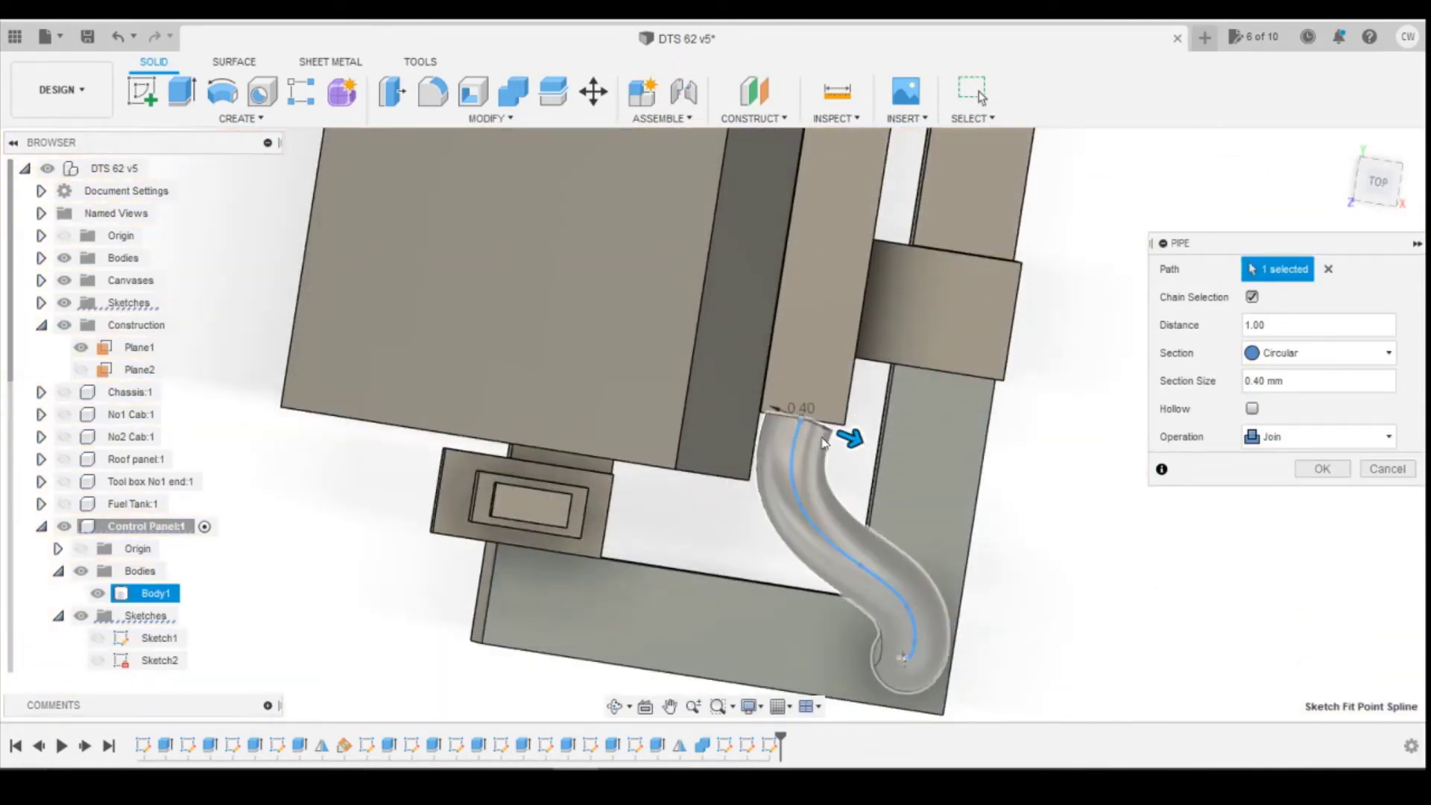
{"action": "scroll", "coordinate": [820, 421], "scroll_direction": "up", "scroll_amount": 3}
{"action": "scroll", "coordinate": [820, 422], "scroll_direction": "up", "scroll_amount": 5}
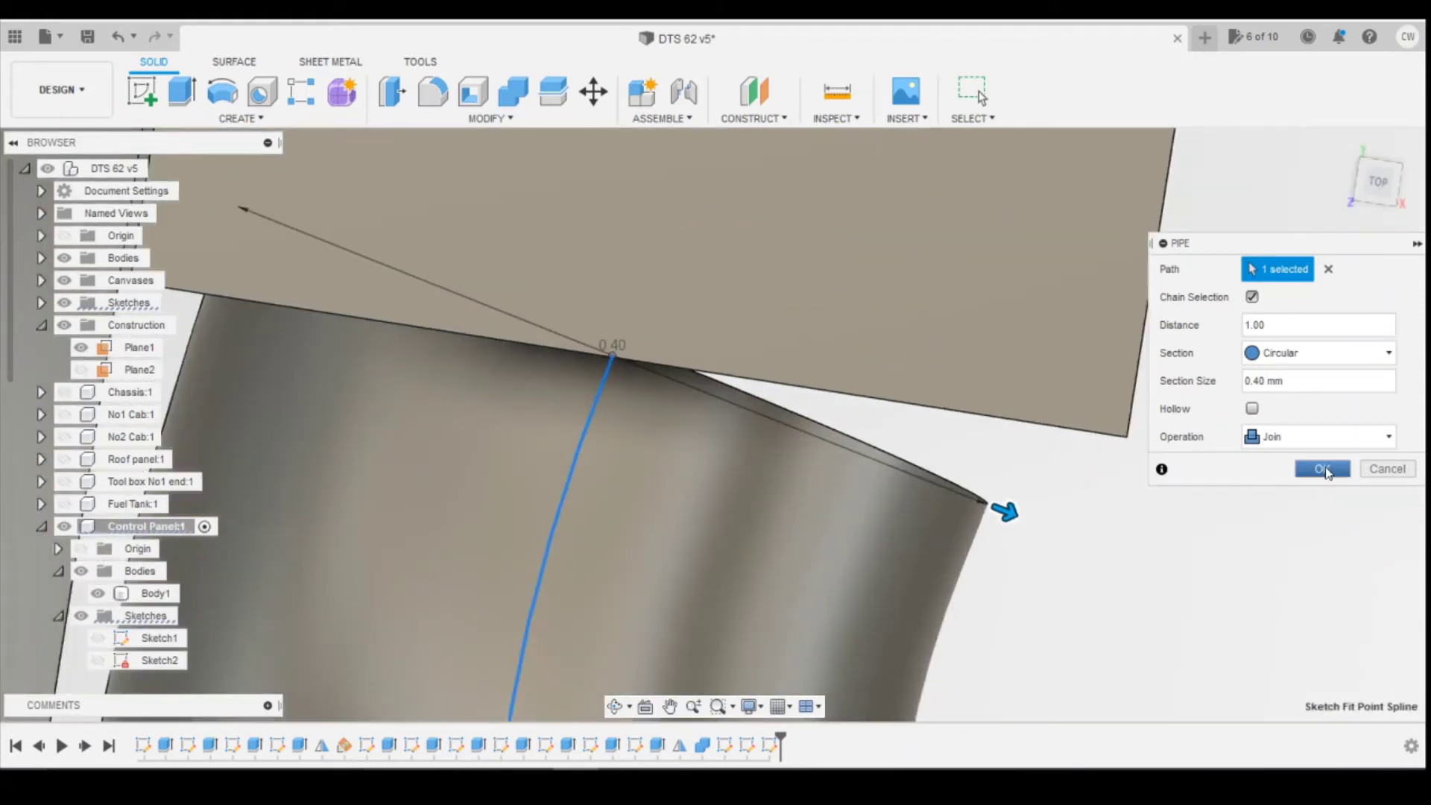
{"action": "left_click", "coordinate": [1323, 469]}
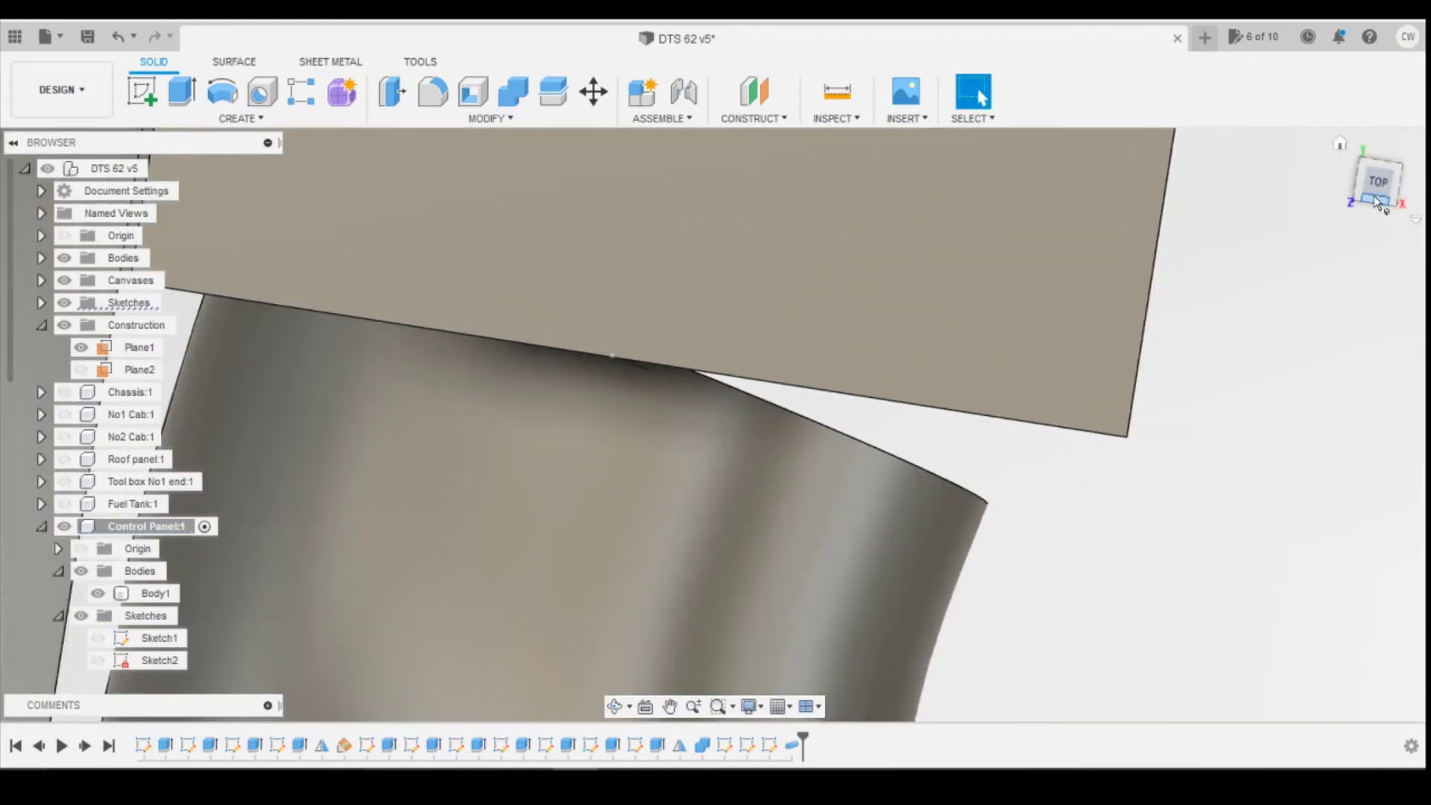
Extrude the exposed end face of the hose 0.12 mm into the bar with the Join operation to close the gap
{"action": "middle_click_drag", "start_coordinate": [714, 424], "coordinate": [753, 417], "text": "shift"}
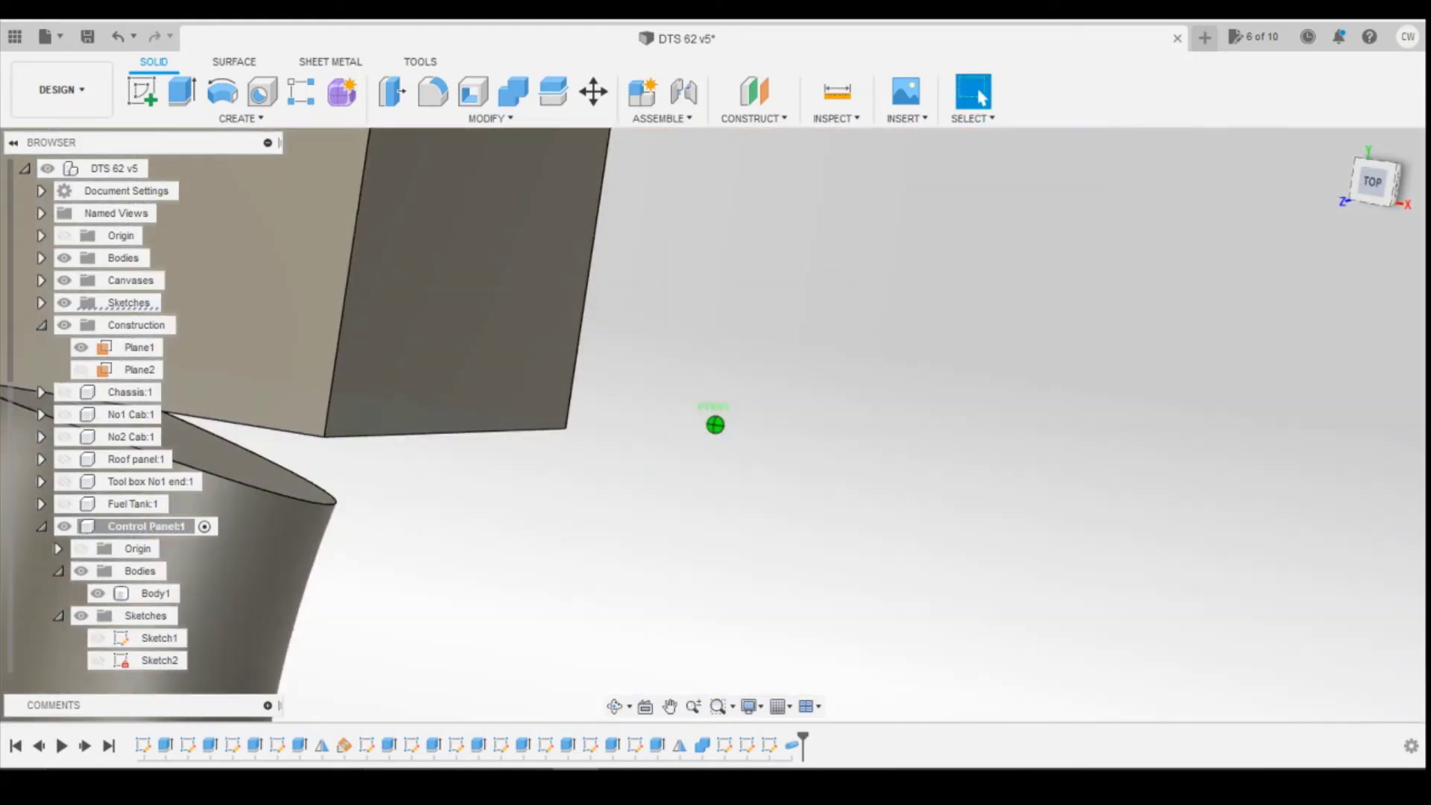
{"action": "left_click", "coordinate": [270, 475]}
{"action": "right_click", "coordinate": [270, 475]}
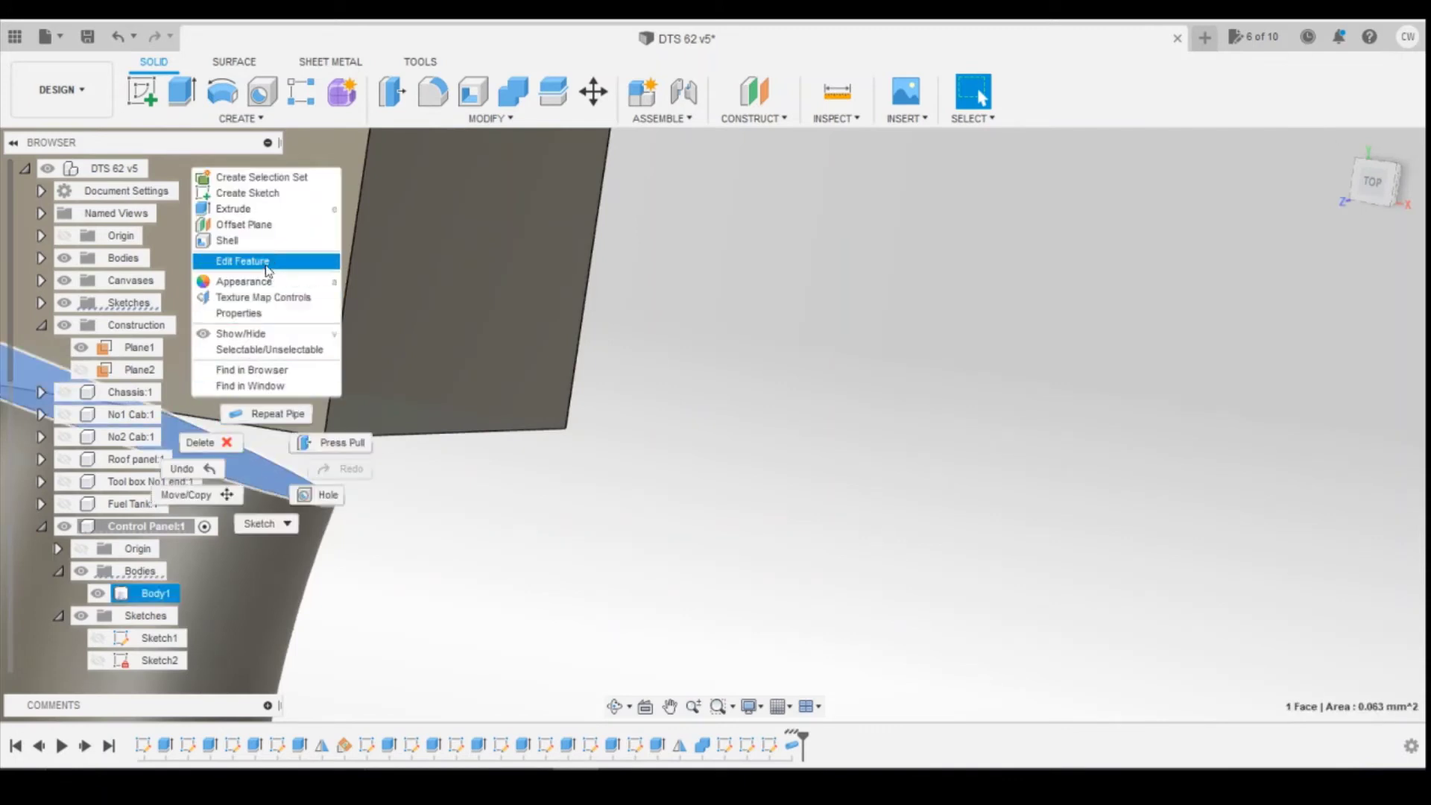
{"action": "left_click", "coordinate": [237, 209]}
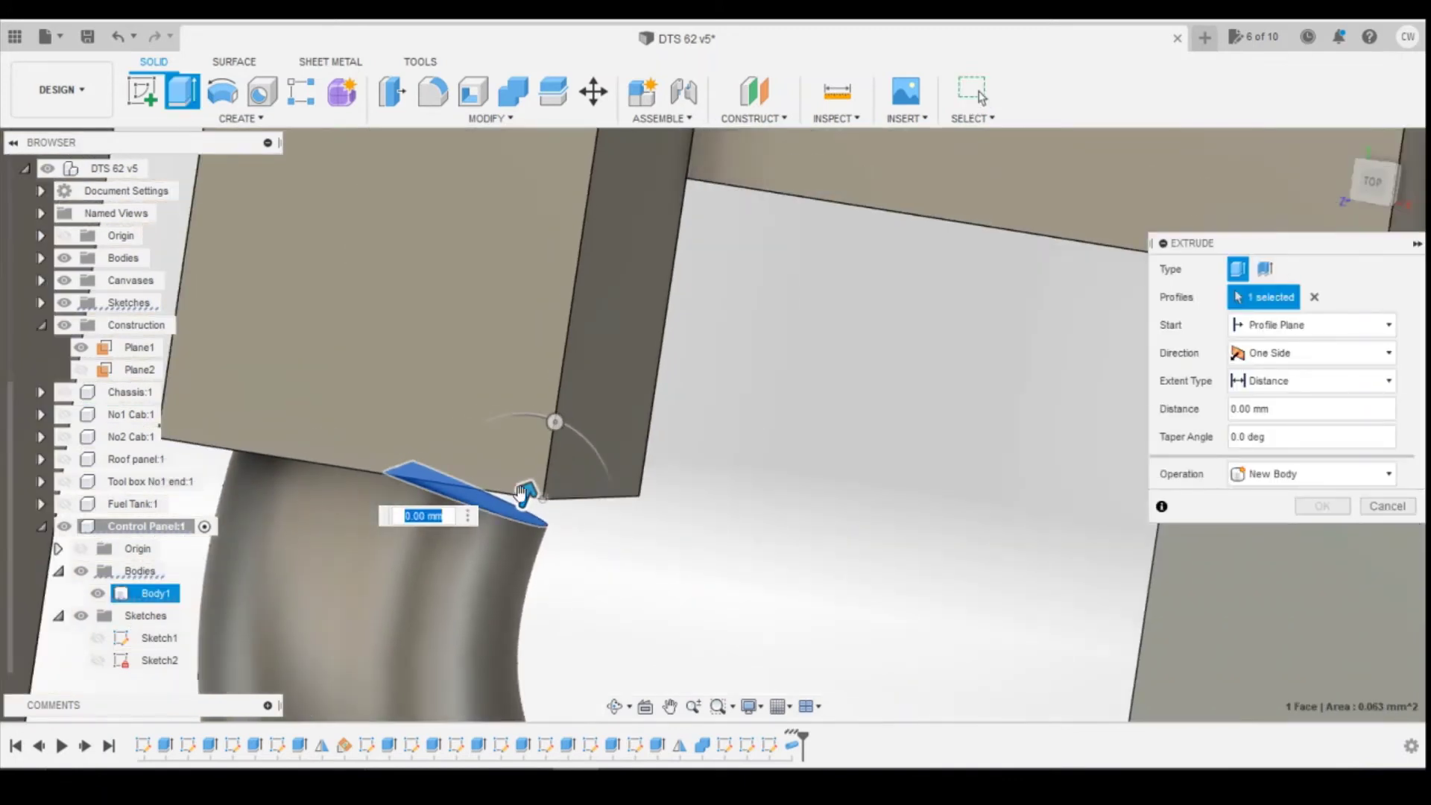
{"action": "left_click_drag", "start_coordinate": [525, 488], "coordinate": [565, 401]}
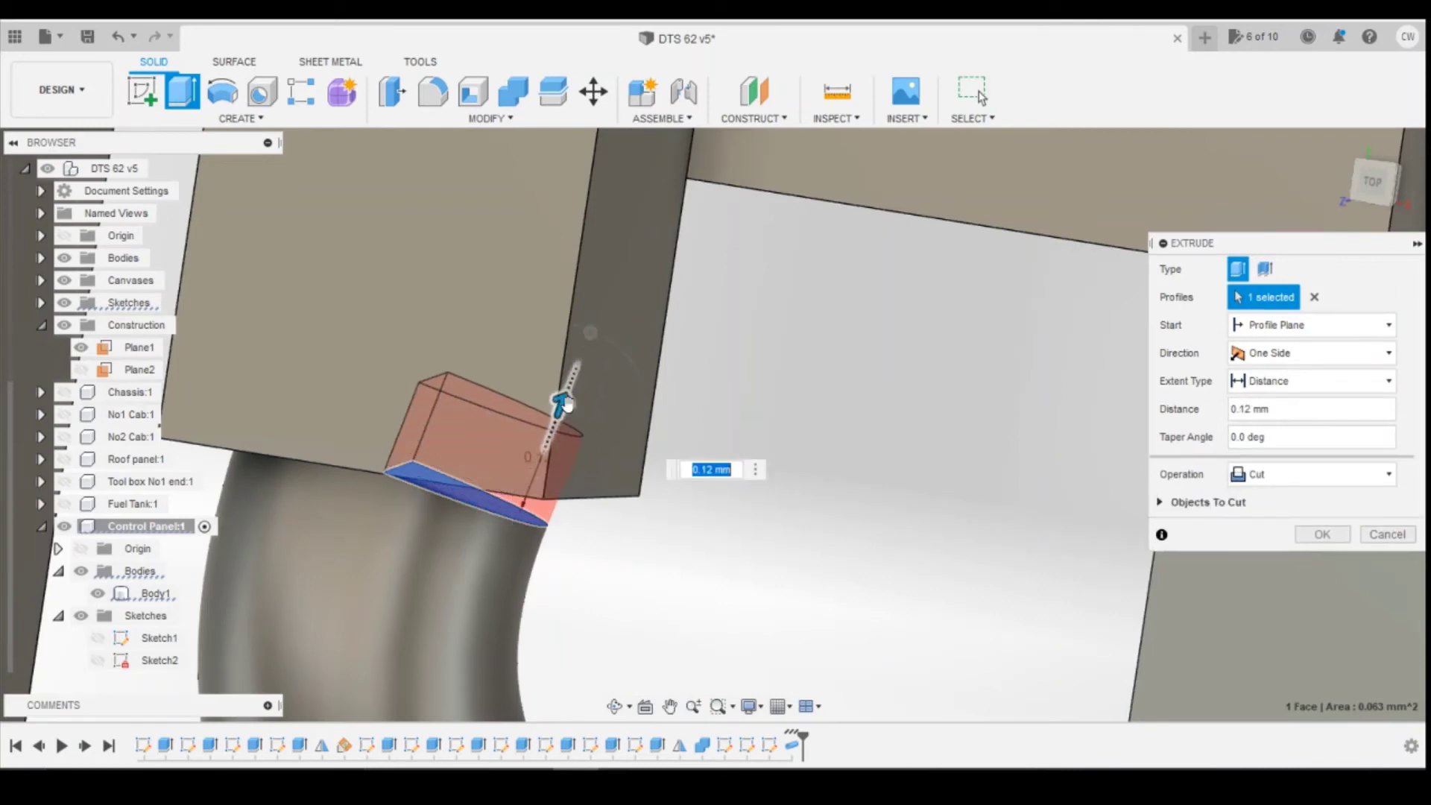
{"action": "left_click", "coordinate": [1271, 475]}
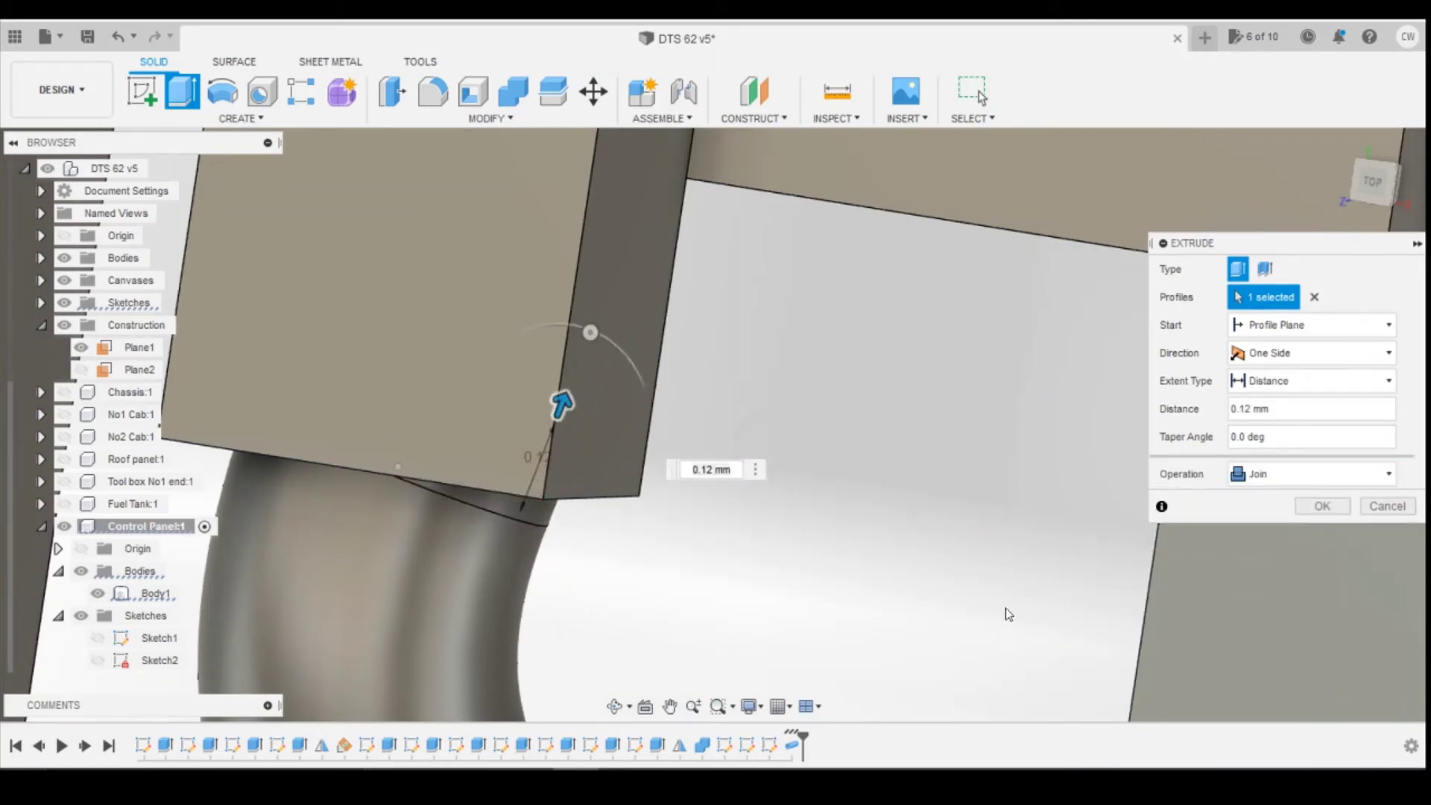
{"action": "left_click", "coordinate": [1323, 506]}
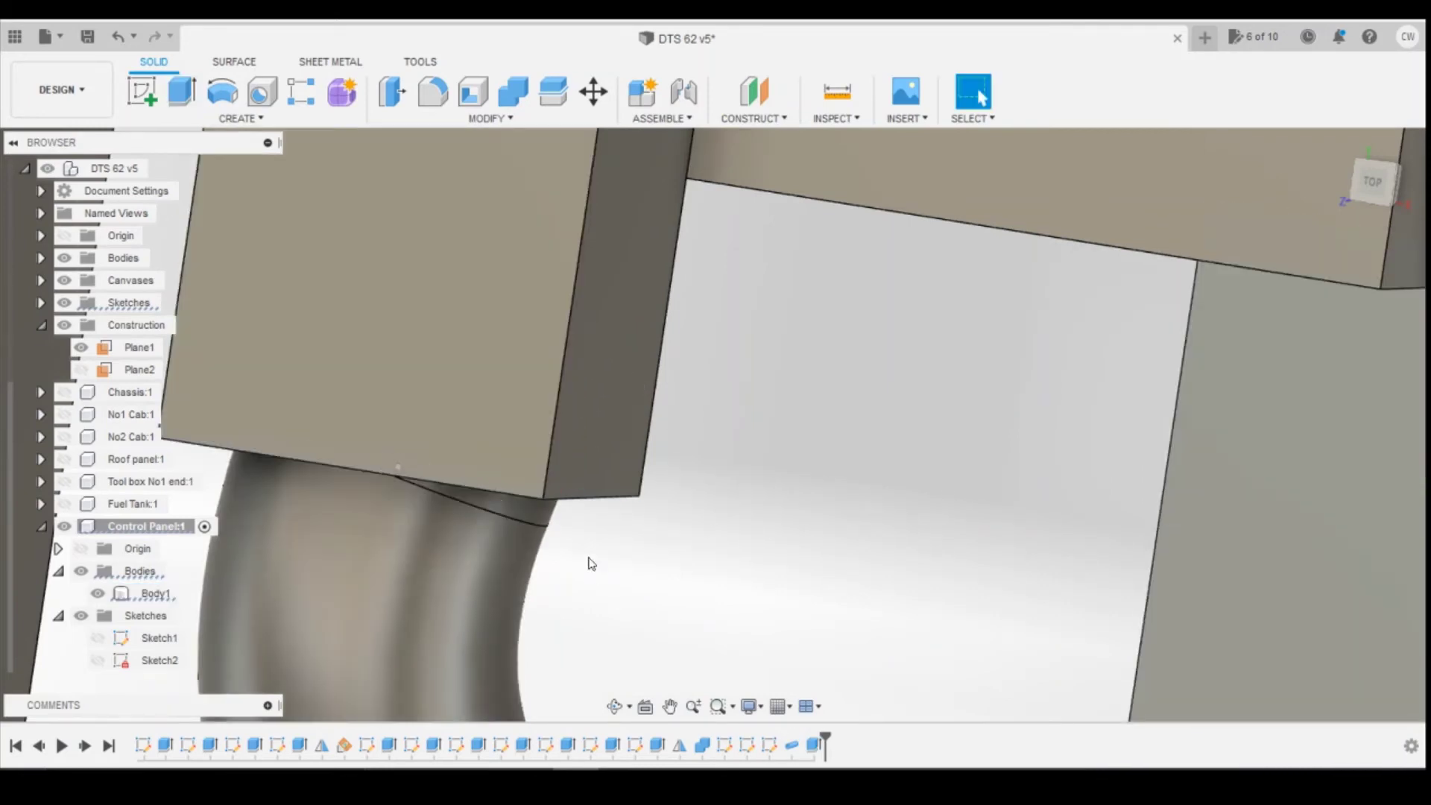
Try to close the gap below the hose's lower end by extruding its end face 0.03 mm into the base frame as a Join
{"action": "scroll", "coordinate": [591, 562], "scroll_direction": "down", "scroll_amount": 4}
{"action": "mouse_move", "coordinate": [1373, 191]}
{"action": "left_mouse_down"}
{"action": "mouse_move", "coordinate": [1337, 128]}
{"action": "mouse_move", "coordinate": [1267, 197]}
{"action": "left_mouse_up"}
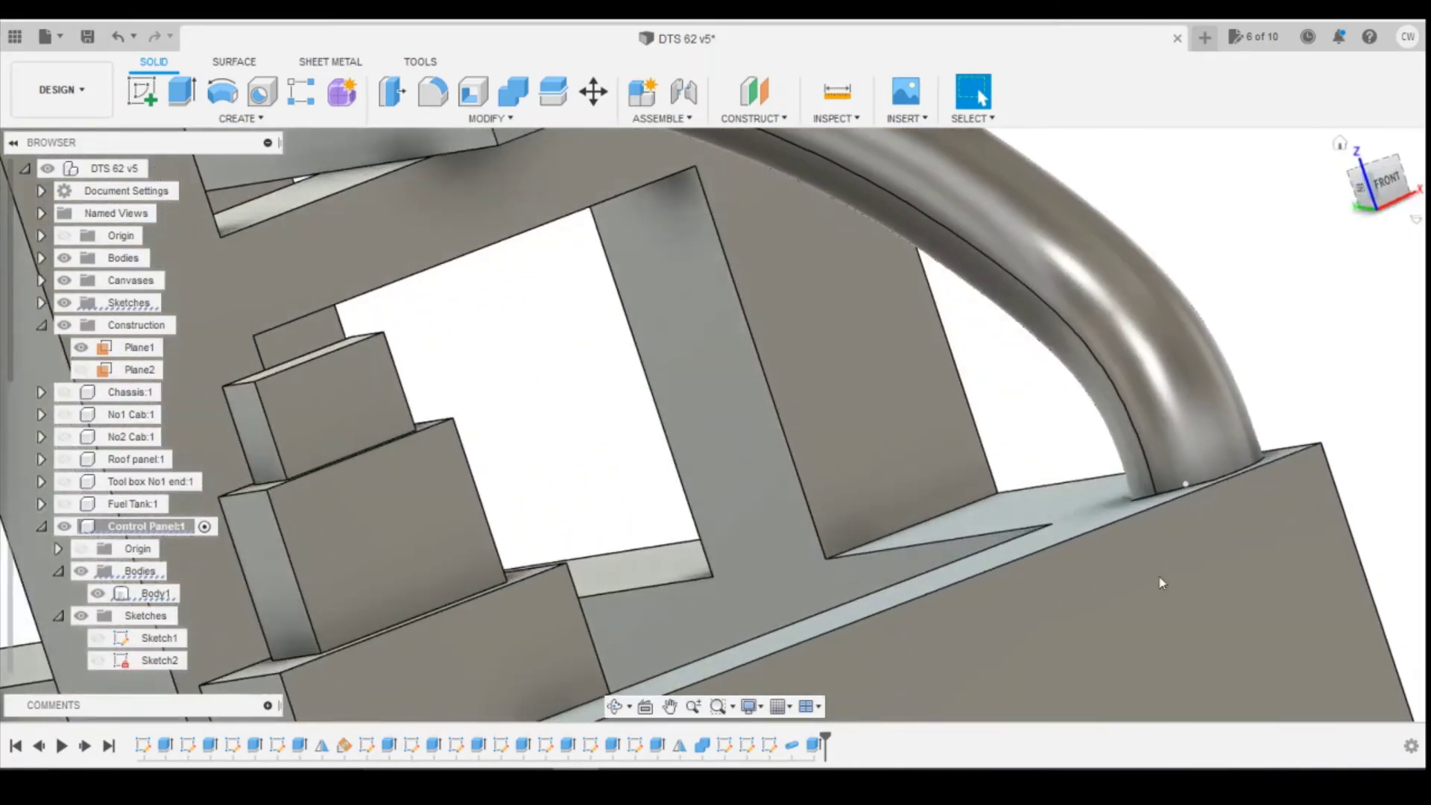
{"action": "scroll", "coordinate": [1162, 440], "scroll_direction": "up", "scroll_amount": 10}
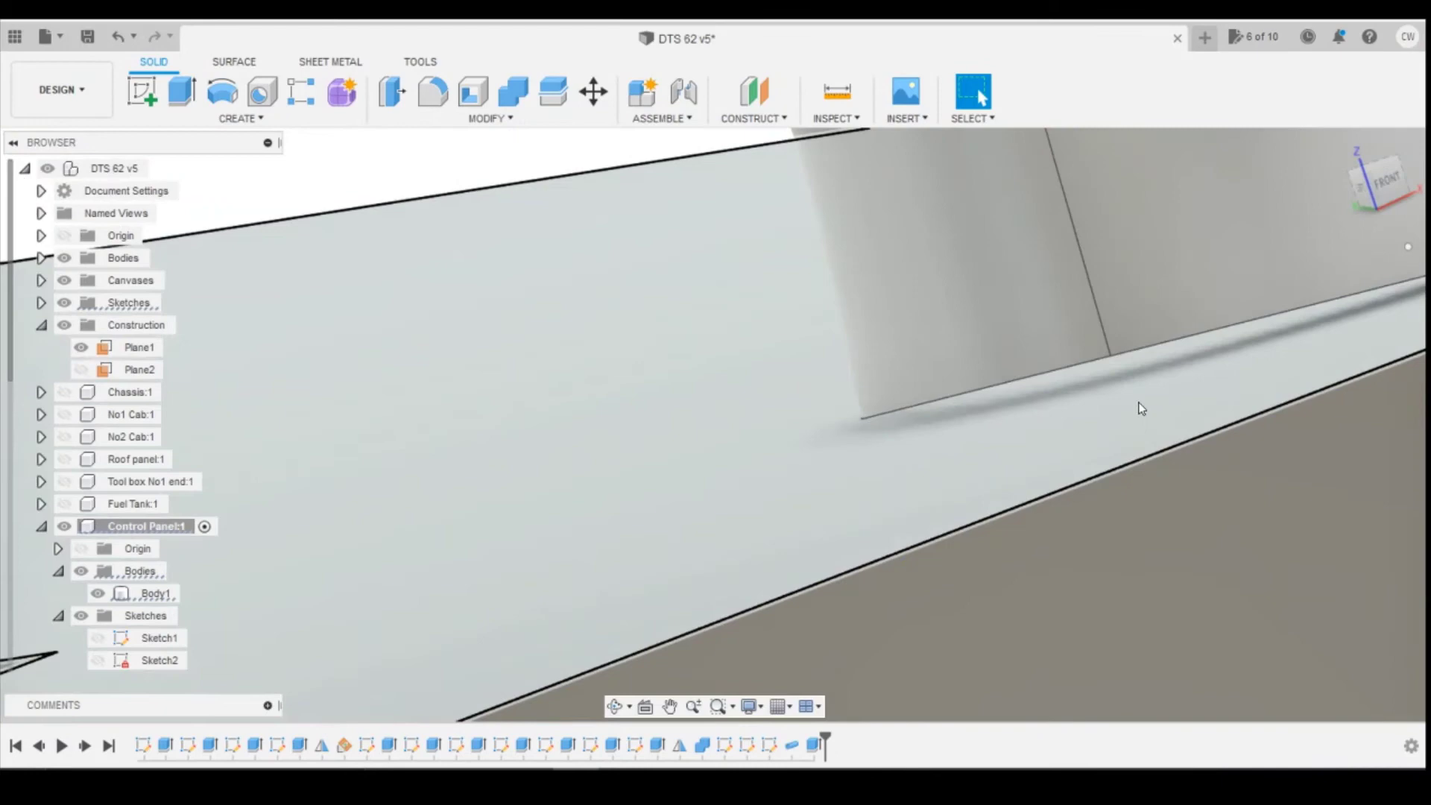
{"action": "left_click", "coordinate": [1138, 409]}
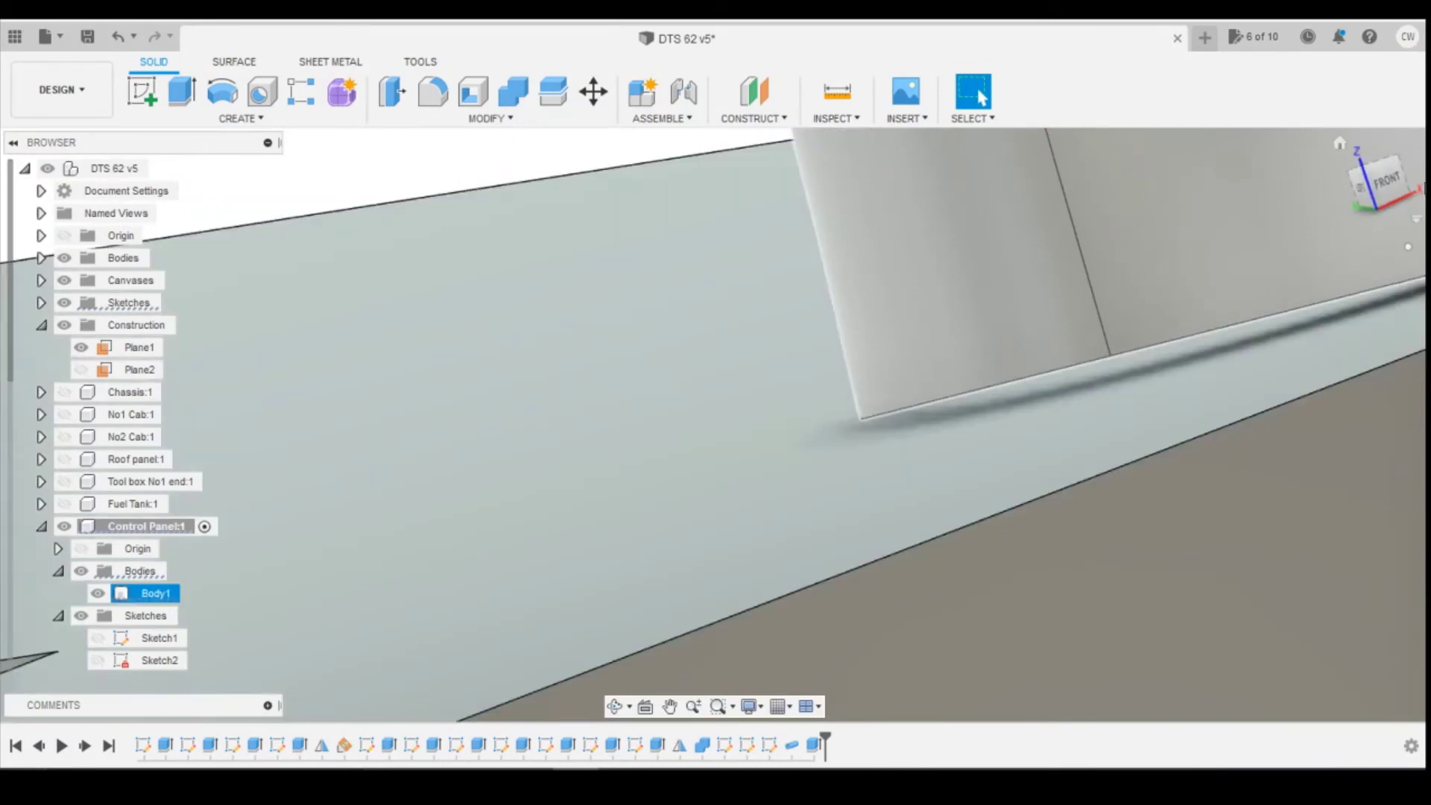
{"action": "left_click", "coordinate": [1409, 167]}
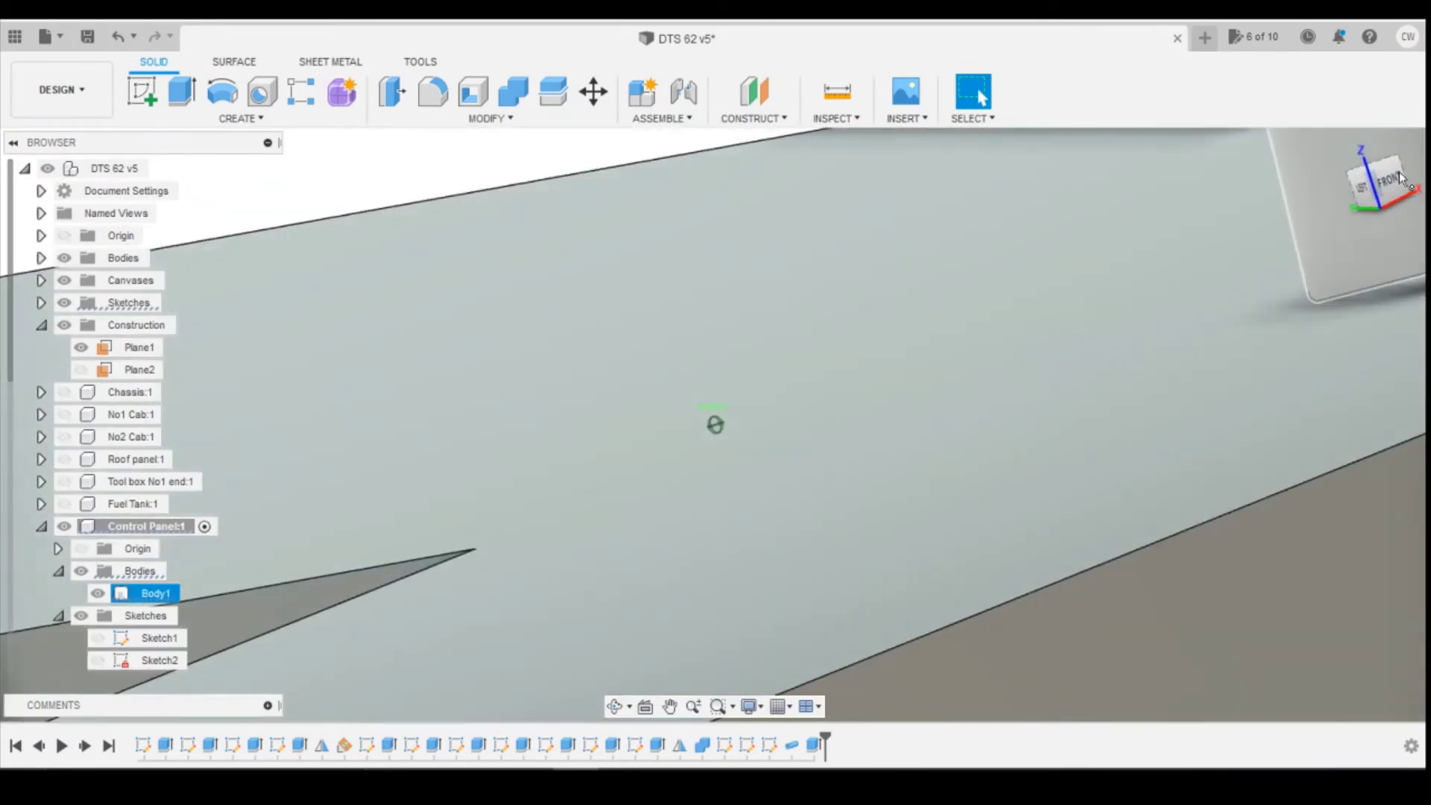
{"action": "left_click_drag", "start_coordinate": [1409, 167], "coordinate": [1332, 264]}
{"action": "left_click", "coordinate": [1332, 264]}
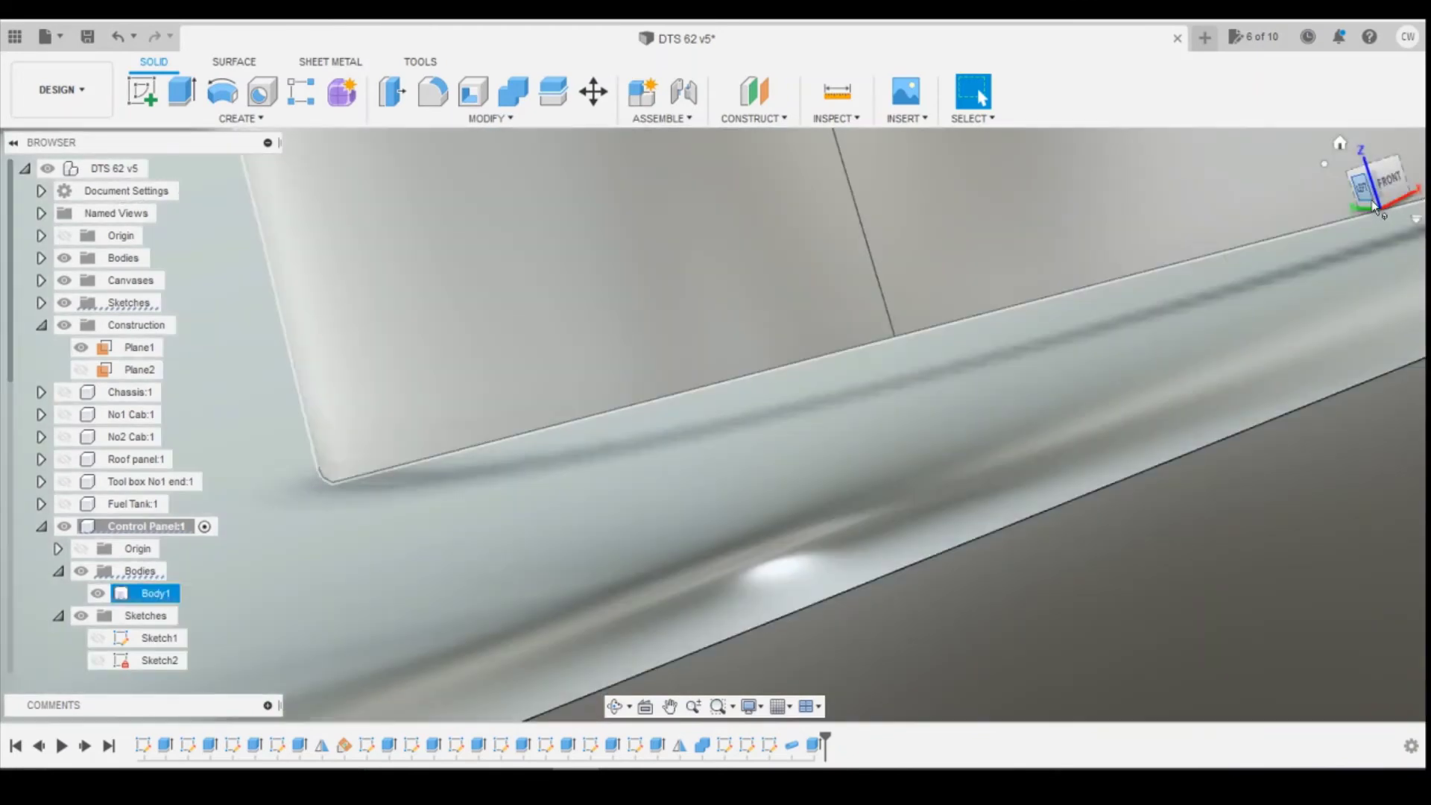
{"action": "mouse_move", "coordinate": [1383, 201]}
{"action": "left_mouse_down"}
{"action": "mouse_move", "coordinate": [1307, 537]}
{"action": "mouse_move", "coordinate": [974, 249]}
{"action": "mouse_move", "coordinate": [1102, 239]}
{"action": "left_mouse_up"}
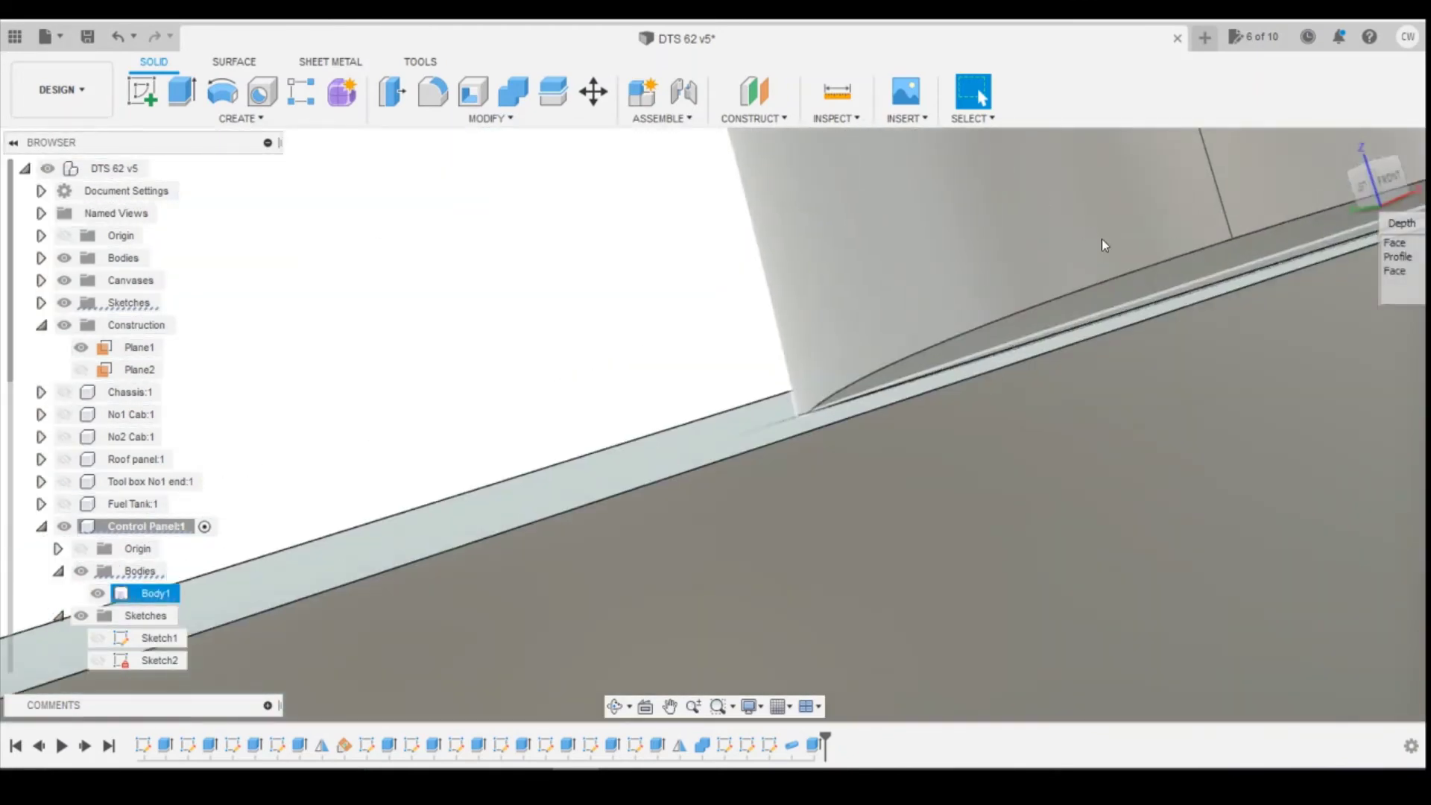
{"action": "left_click", "coordinate": [1161, 277]}
{"action": "left_click", "coordinate": [1163, 290]}
{"action": "right_click", "coordinate": [1163, 291]}
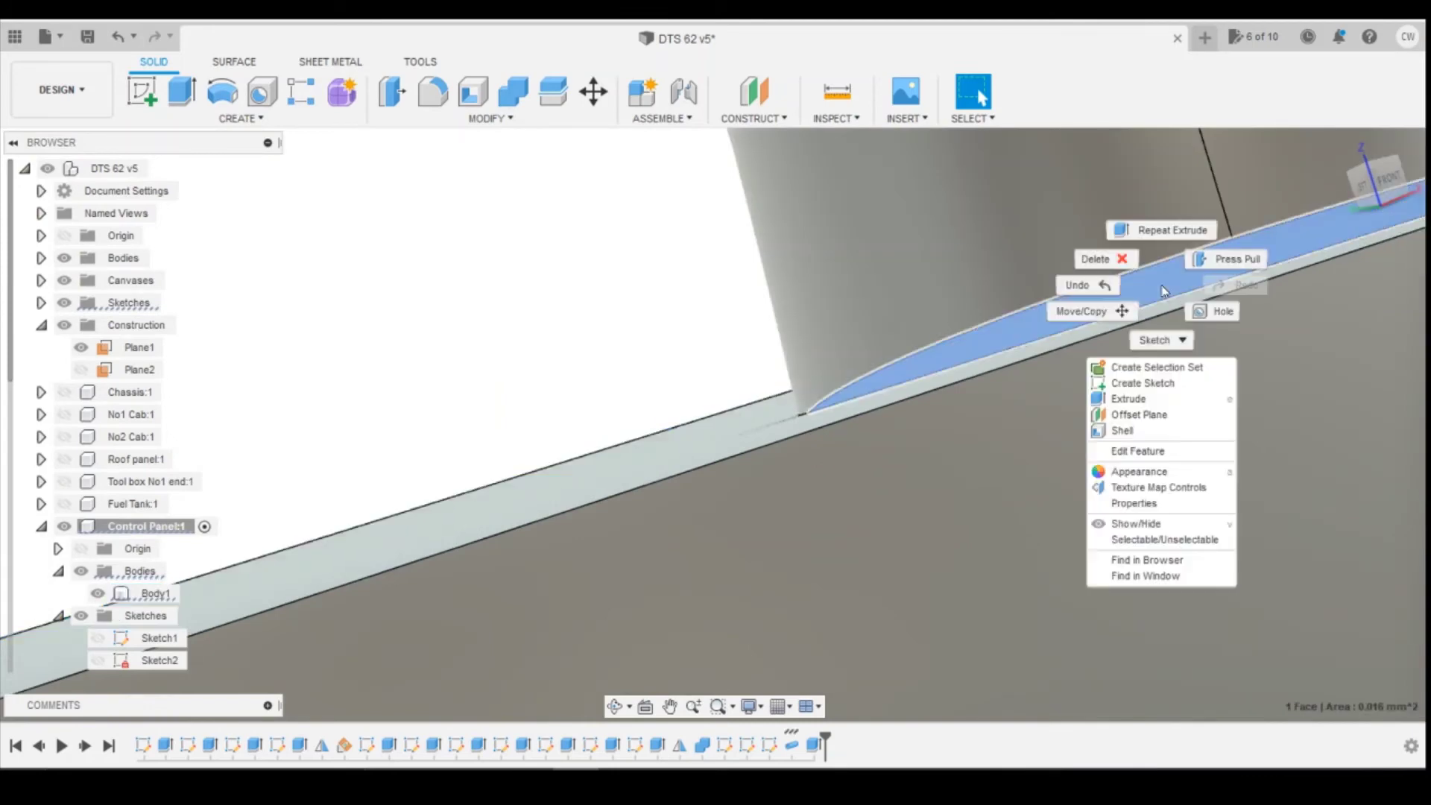
{"action": "left_click", "coordinate": [1155, 399]}
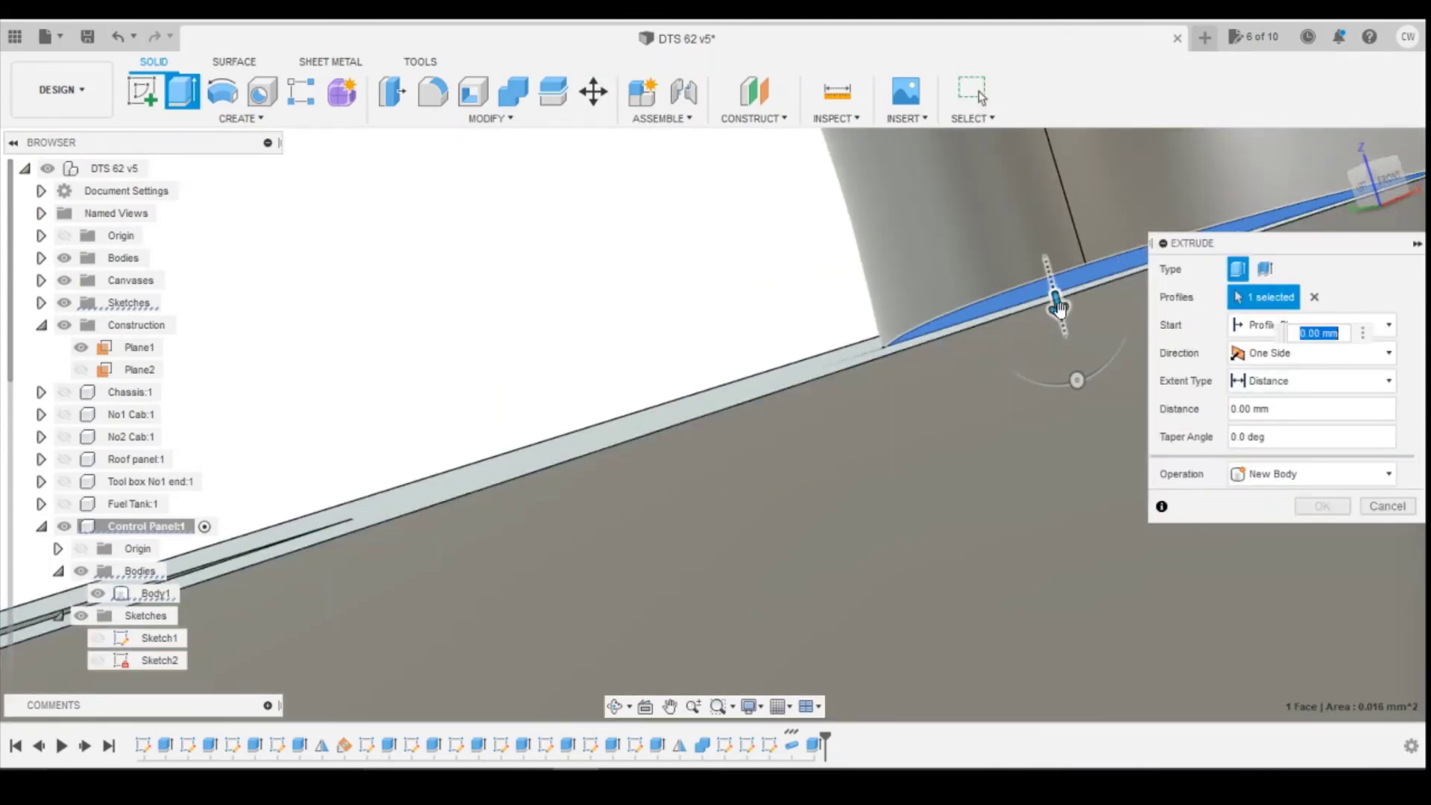
{"action": "left_click_drag", "start_coordinate": [1059, 306], "coordinate": [1076, 369]}
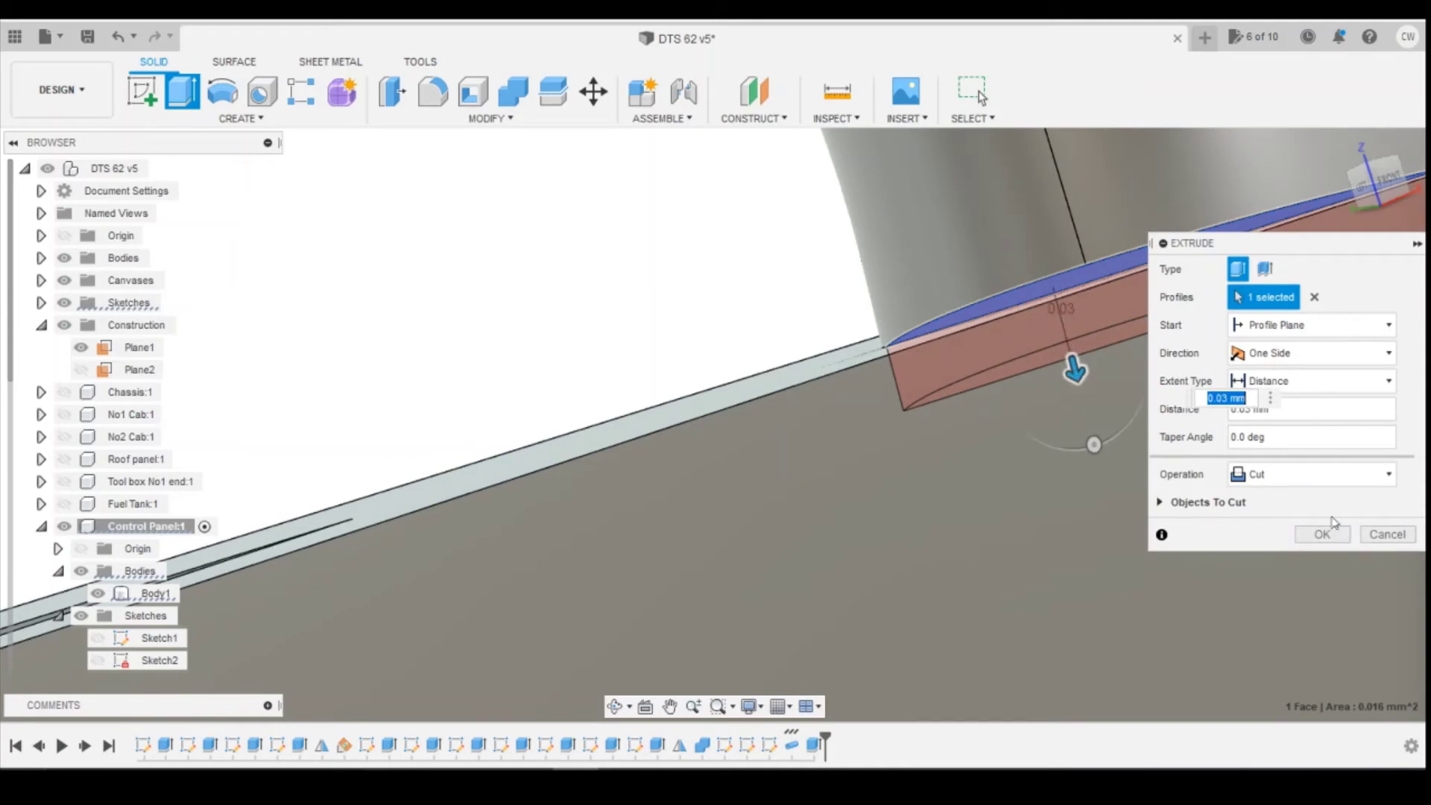
{"action": "left_click", "coordinate": [1335, 474]}
{"action": "left_click", "coordinate": [1267, 498]}
{"action": "middle_click_drag", "start_coordinate": [714, 425], "coordinate": [835, 417], "text": "shift"}
{"action": "scroll", "coordinate": [1379, 187], "scroll_direction": "down", "scroll_amount": 6}
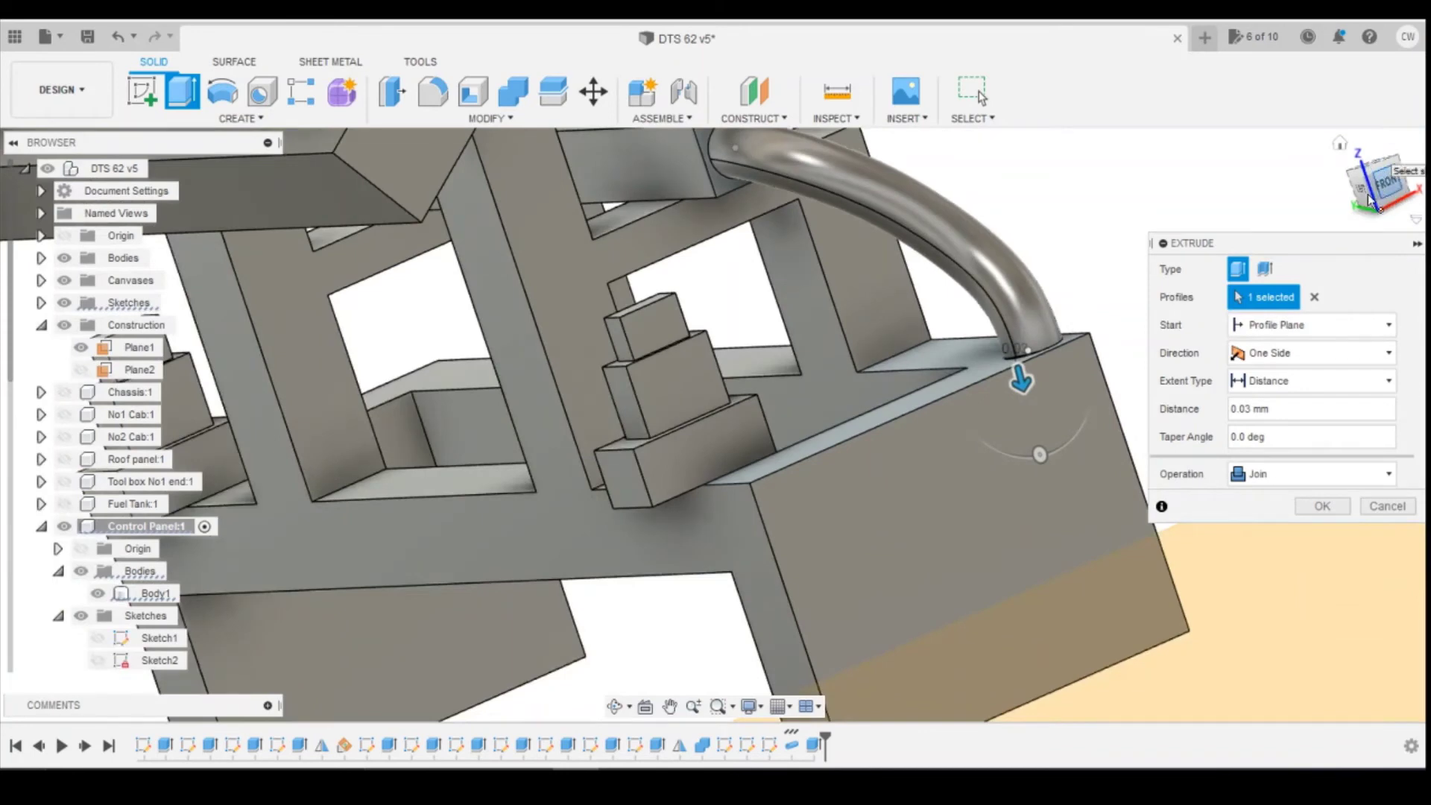
{"action": "left_click", "coordinate": [1386, 183]}
{"action": "mouse_move", "coordinate": [716, 422]}
{"action": "middle_mouse_down", "text": "shift"}
{"action": "mouse_move", "coordinate": [790, 413]}
{"action": "mouse_move", "coordinate": [70, 224]}
{"action": "middle_mouse_up", "text": "shift"}
{"action": "left_click", "coordinate": [1322, 507]}
{"action": "left_click", "coordinate": [1048, 291]}
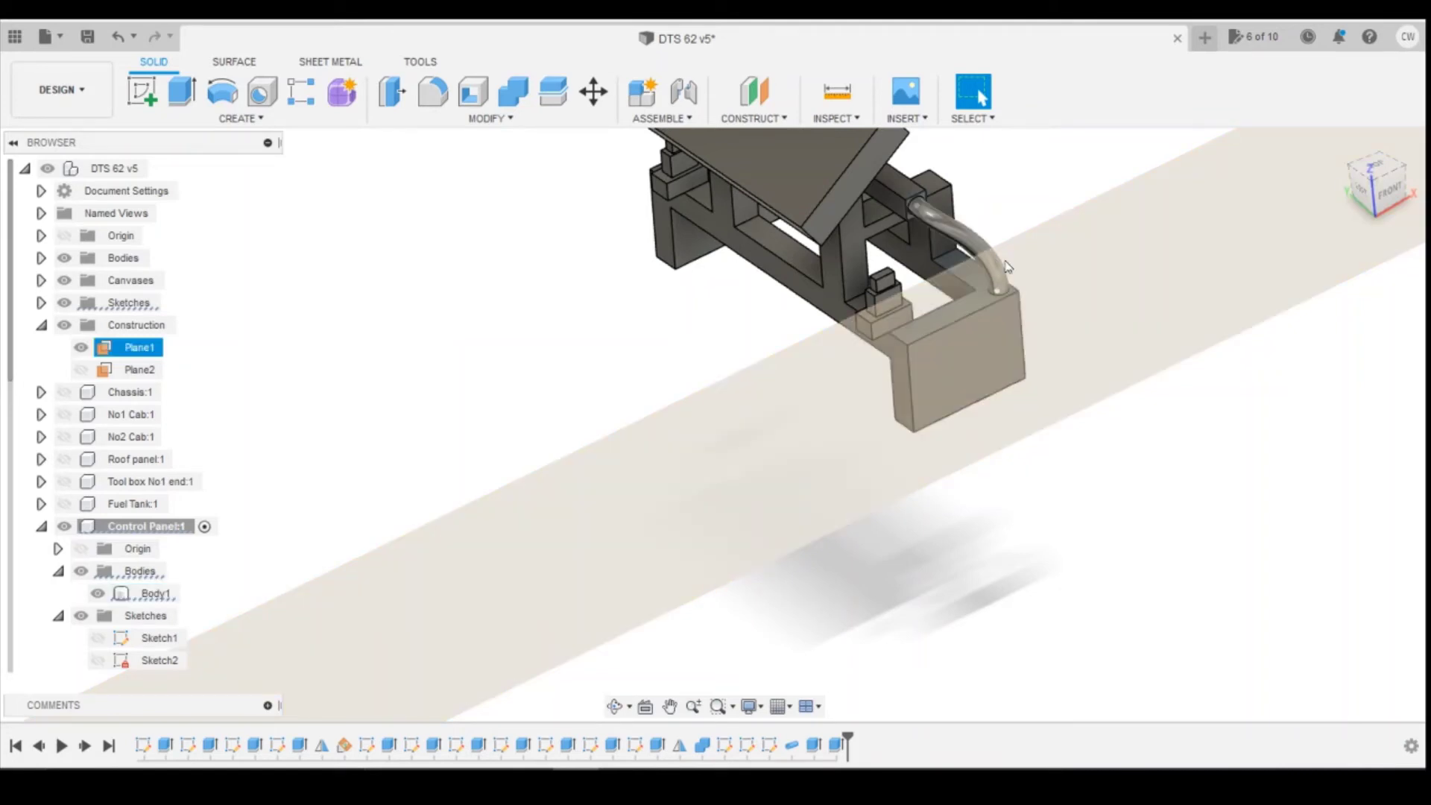
{"action": "key", "text": "Escape"}
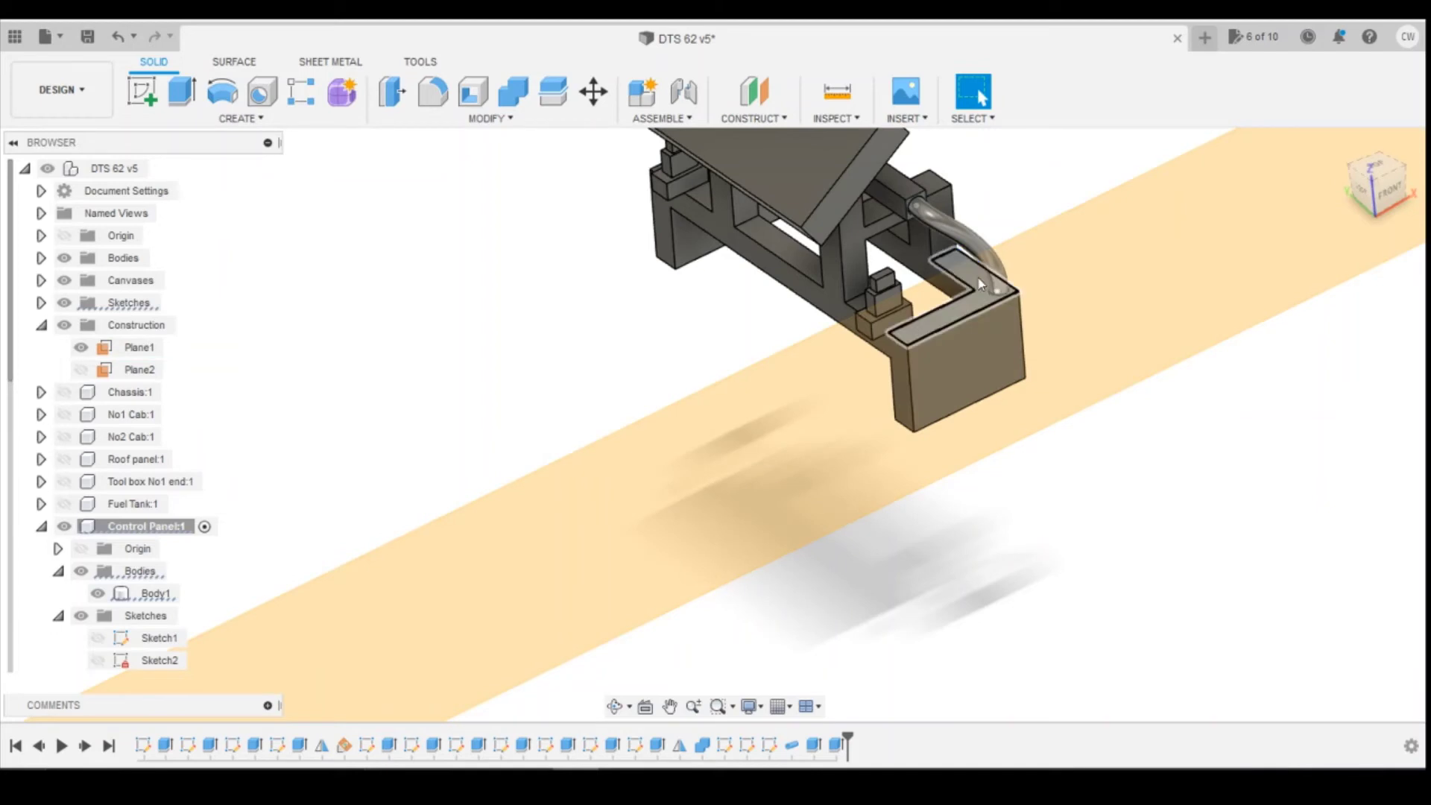
{"action": "left_click", "coordinate": [1057, 244]}
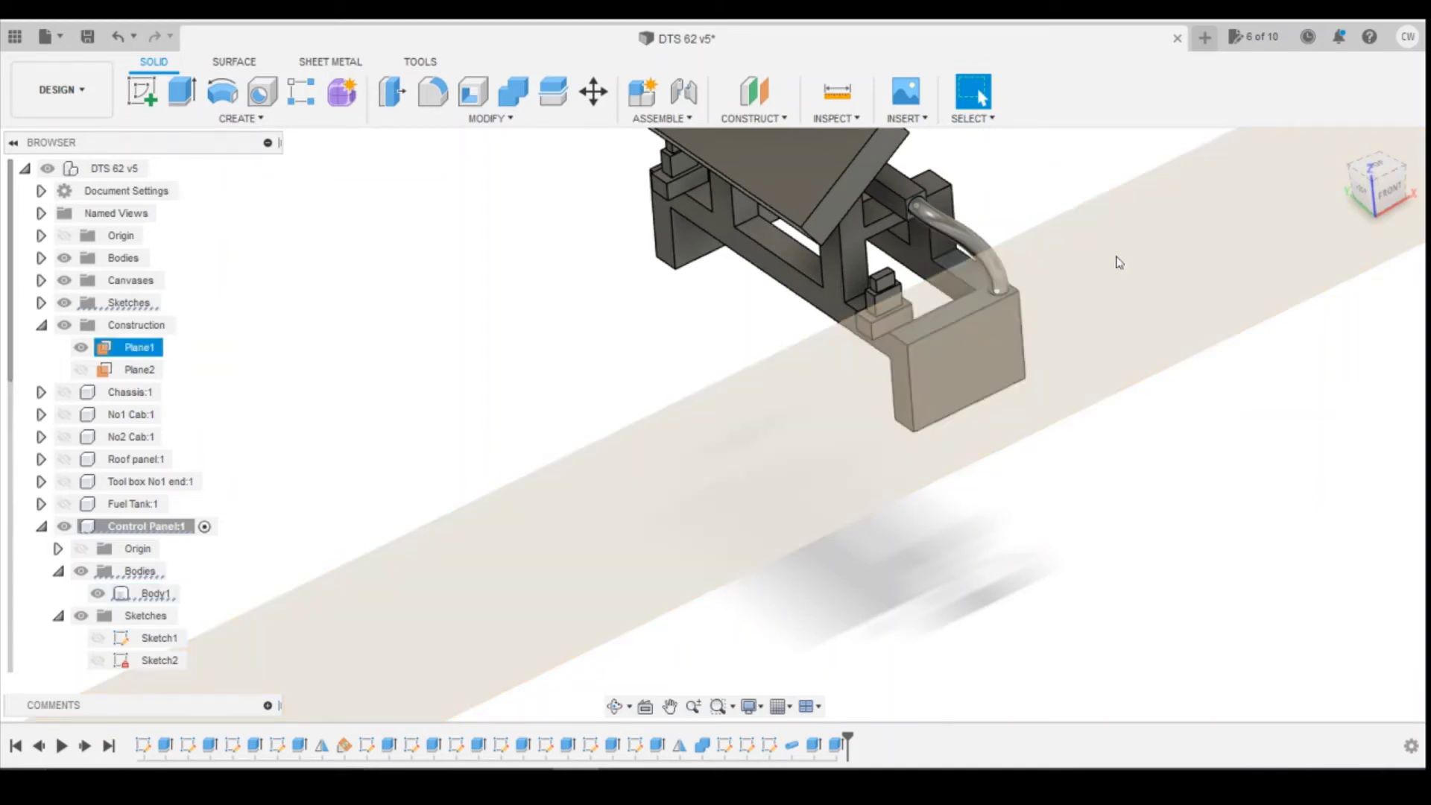
{"action": "key", "text": "Escape"}
Switch to the reference photo in the photo viewer, dismiss the mail notification and examine how the hoses run below the valve blocks
{"action": "middle_click_drag", "start_coordinate": [745, 417], "coordinate": [788, 356], "text": "shift"}
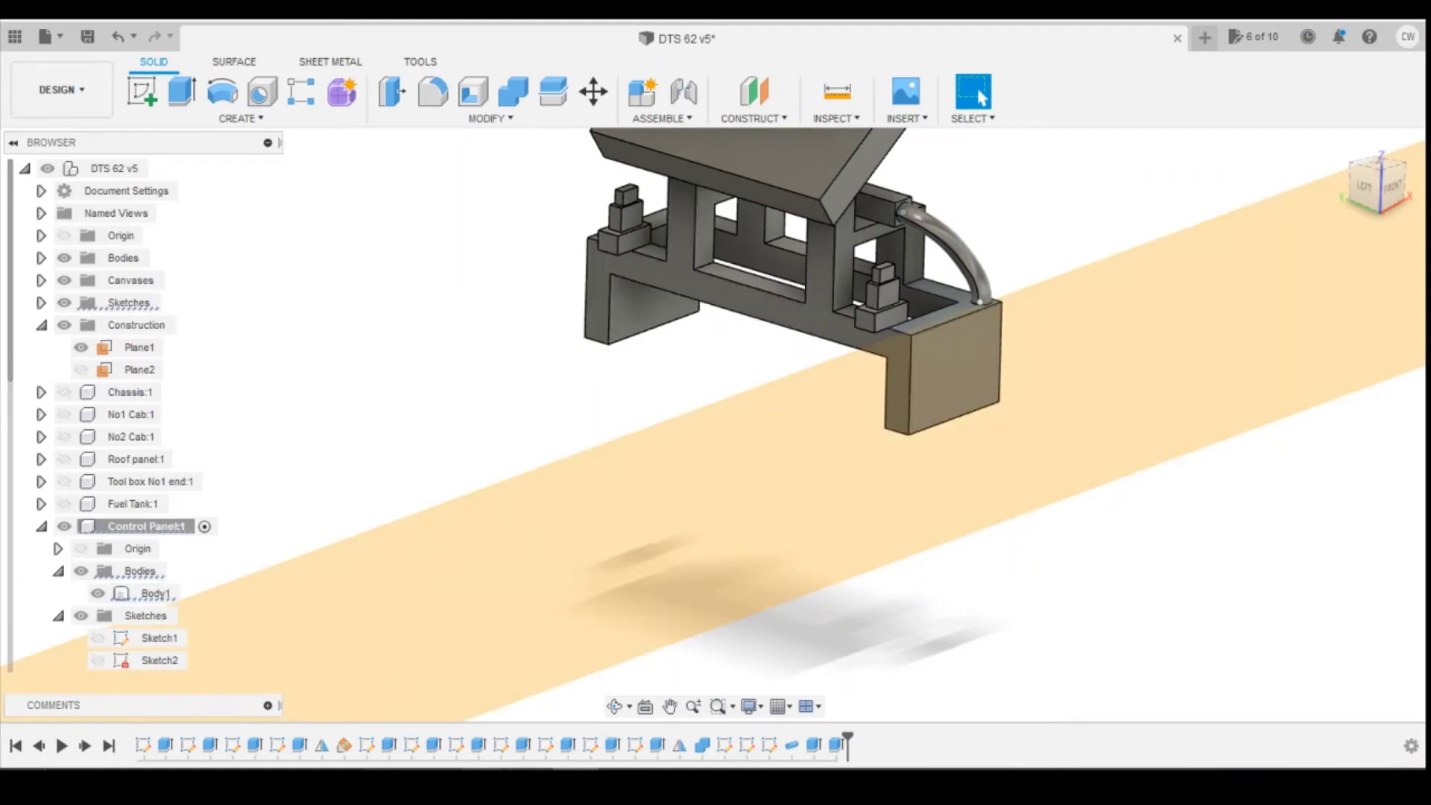
{"action": "left_click", "coordinate": [693, 726]}
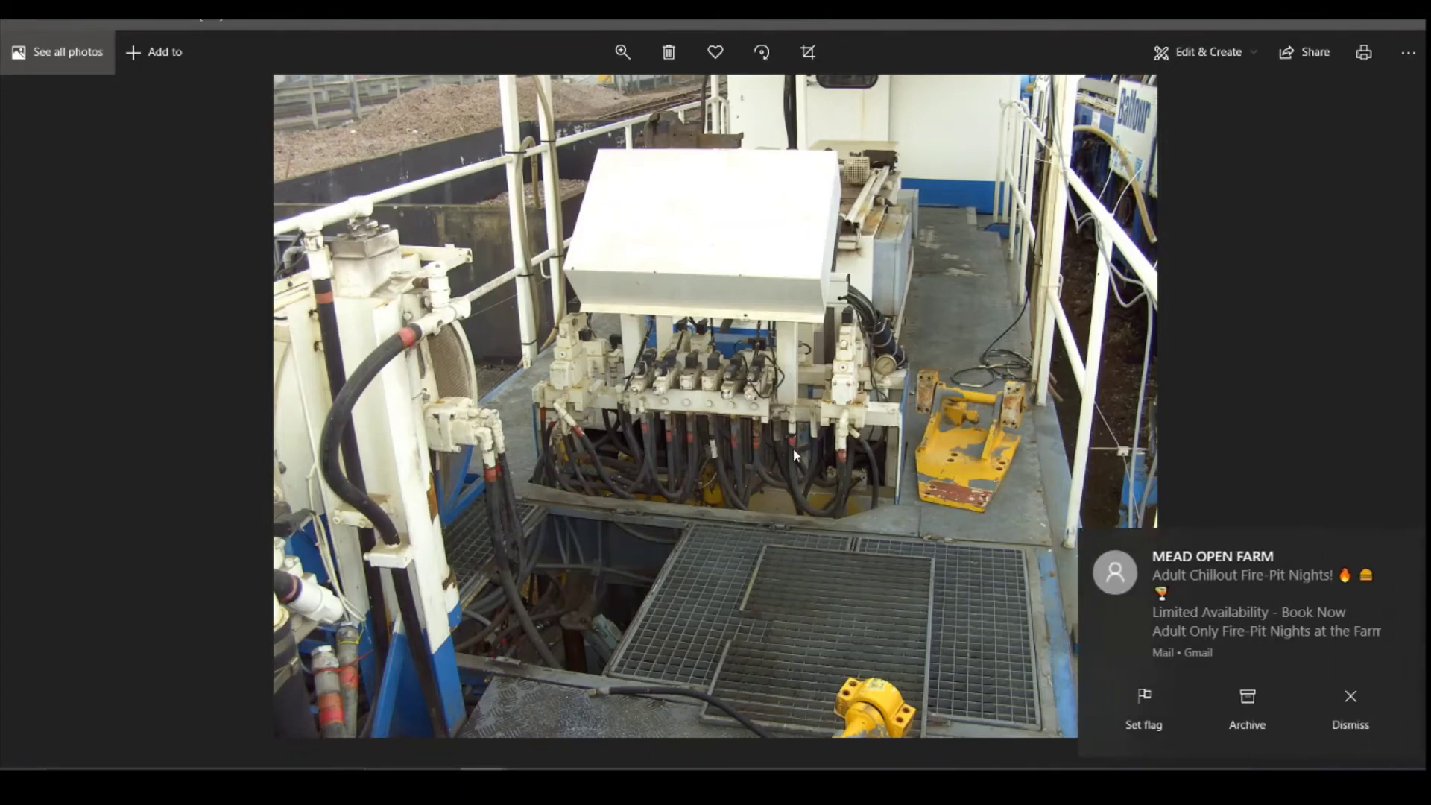
{"action": "left_click", "coordinate": [1352, 704]}
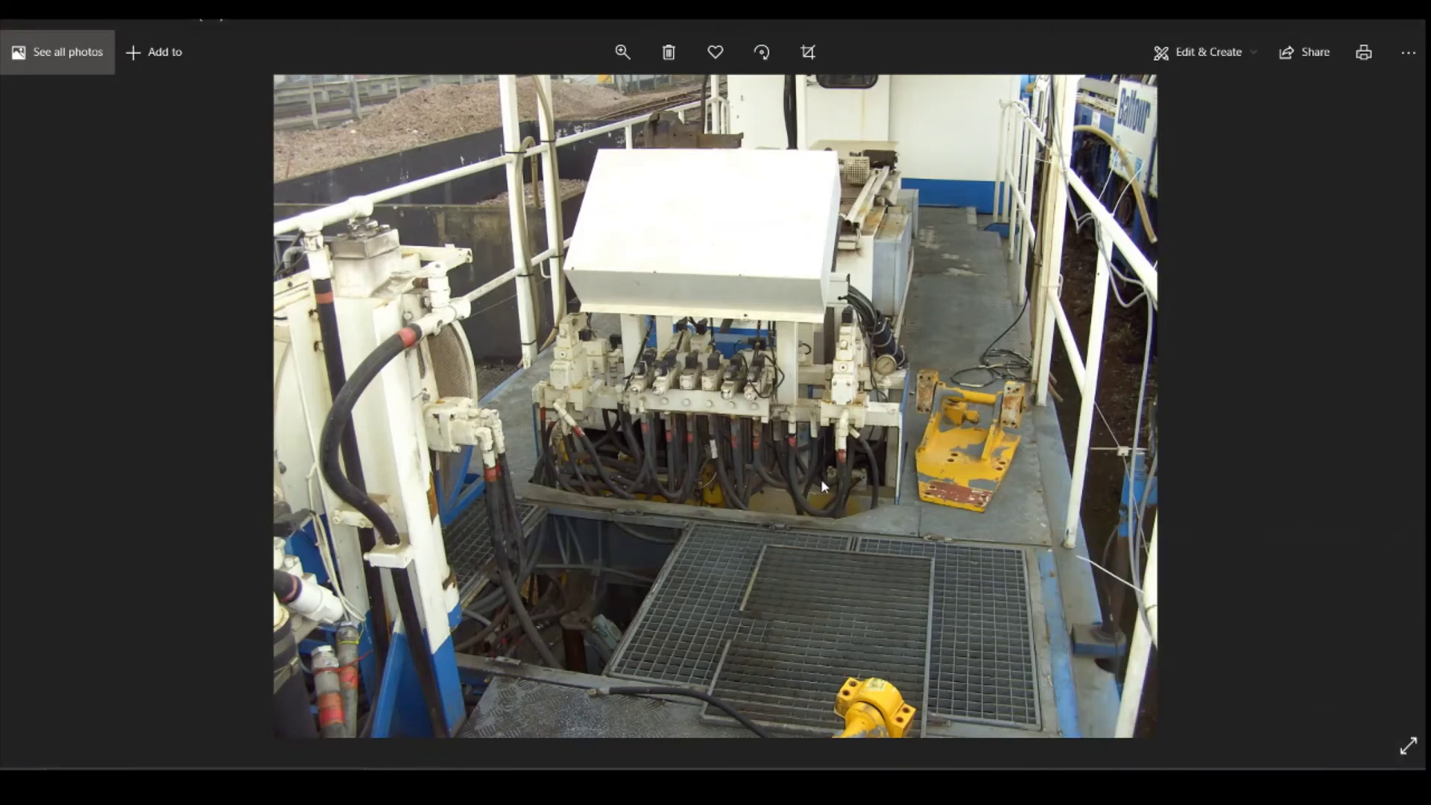
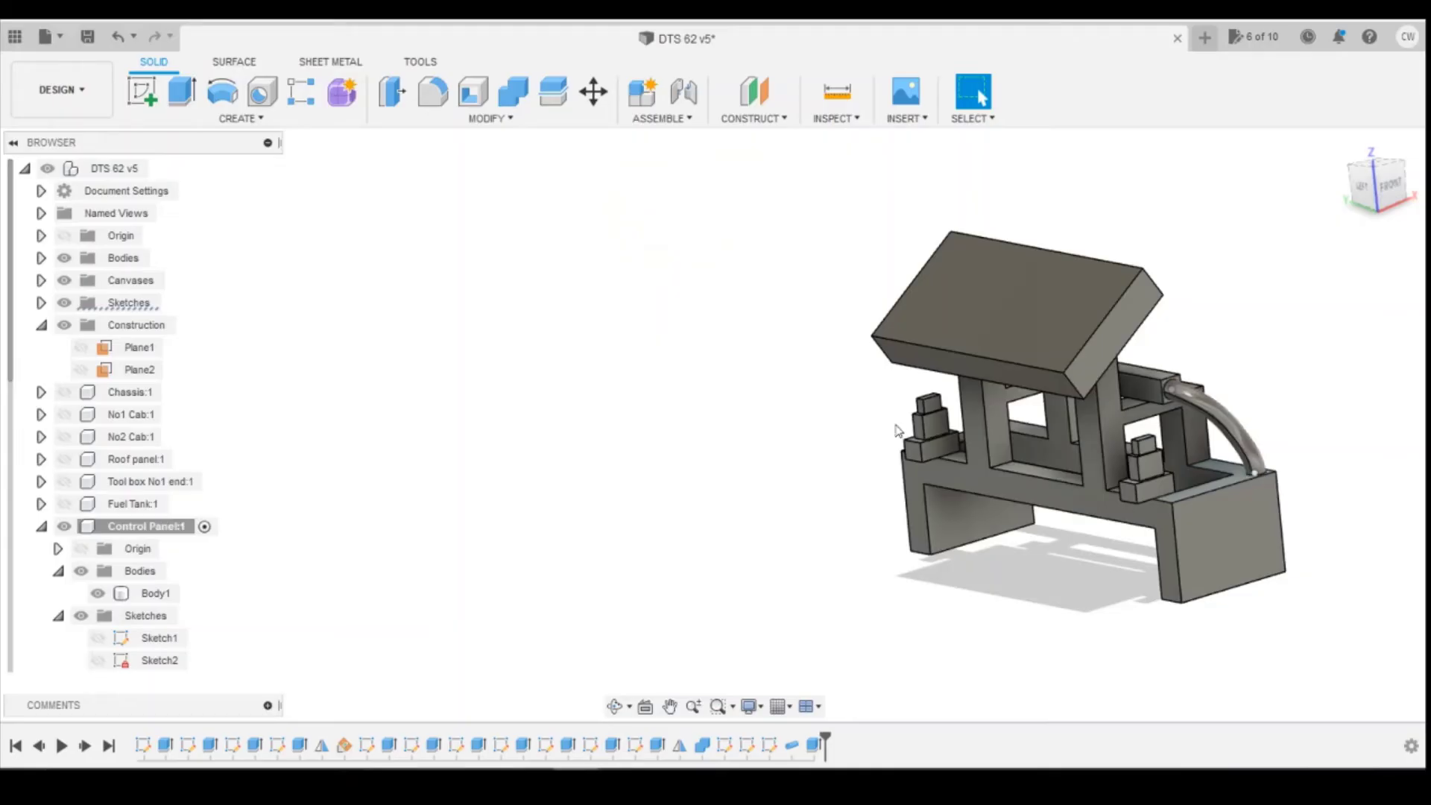
Sketch a 1.2 mm wide rectangle in sliced view on the frame beam's upper face, spanning the gap between the two uprights
{"action": "left_click", "coordinate": [142, 91]}
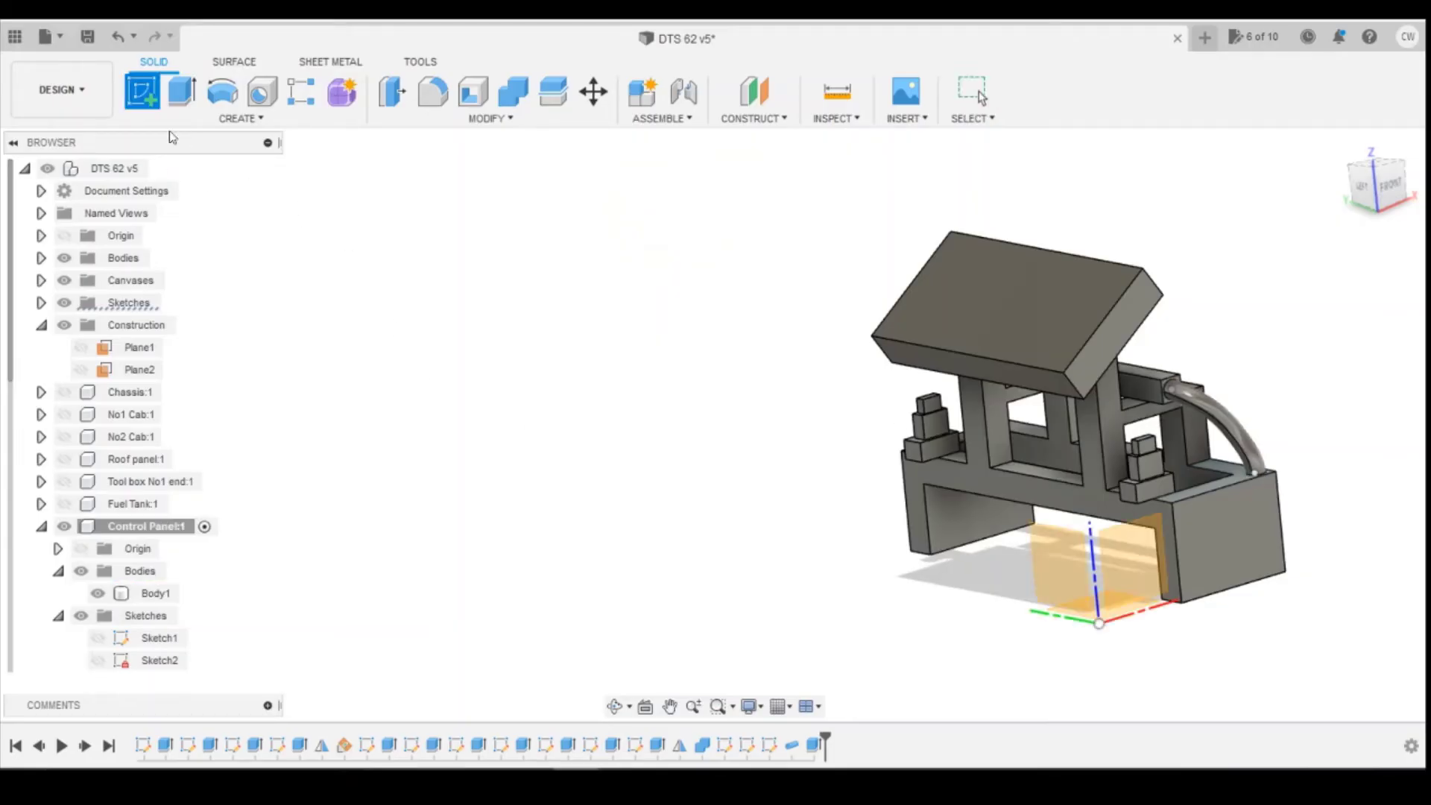
{"action": "left_click", "coordinate": [1031, 478]}
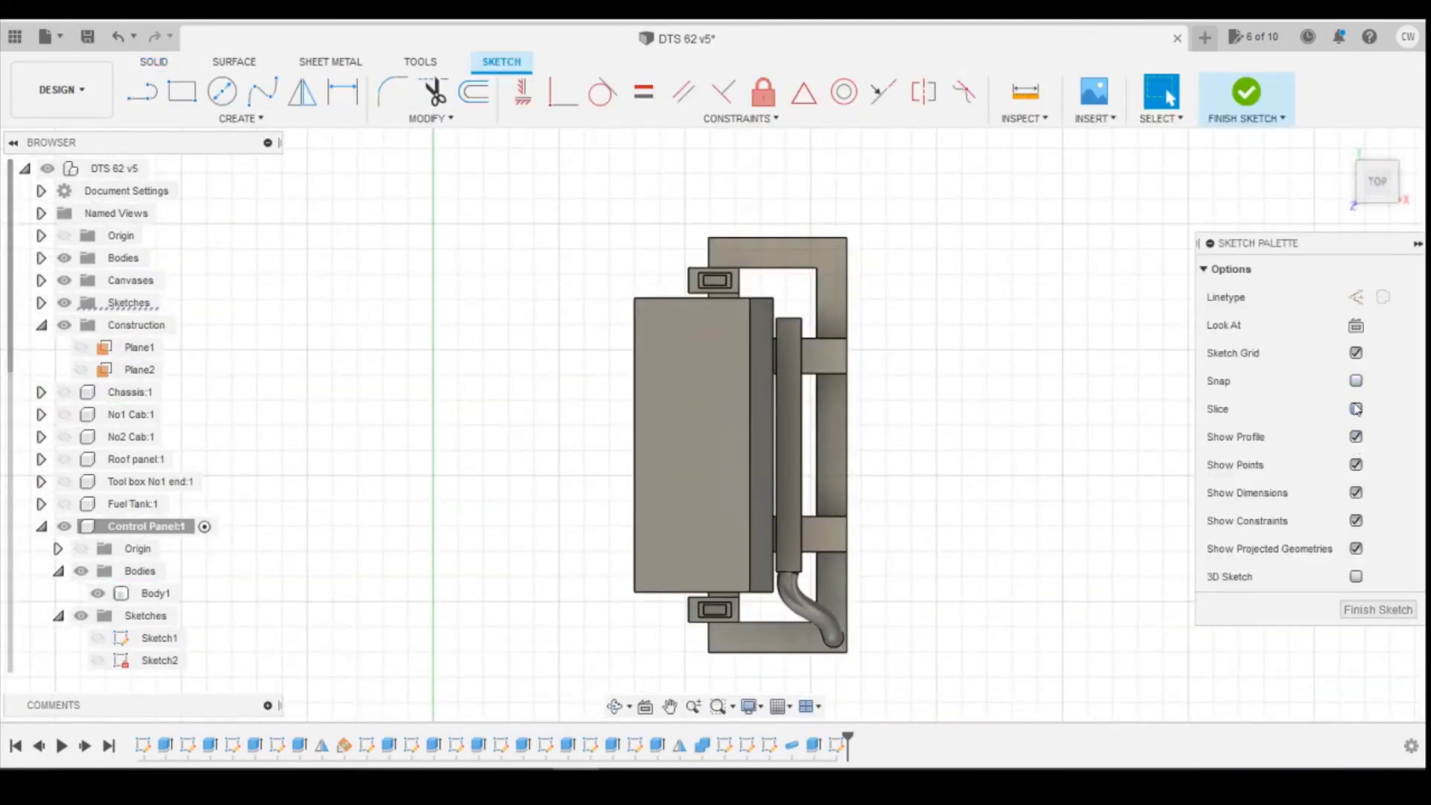
{"action": "left_click", "coordinate": [1357, 410]}
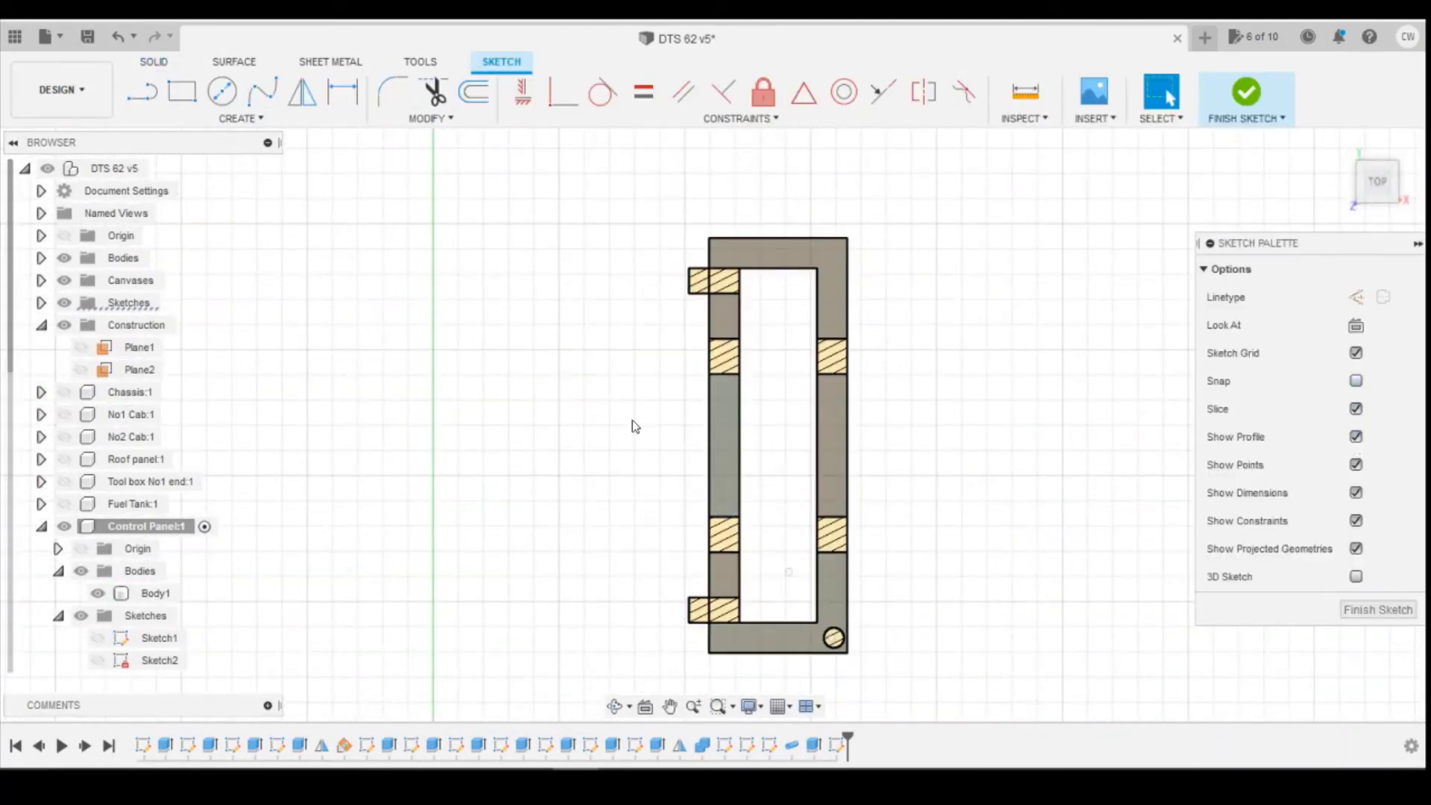
{"action": "key", "text": "r"}
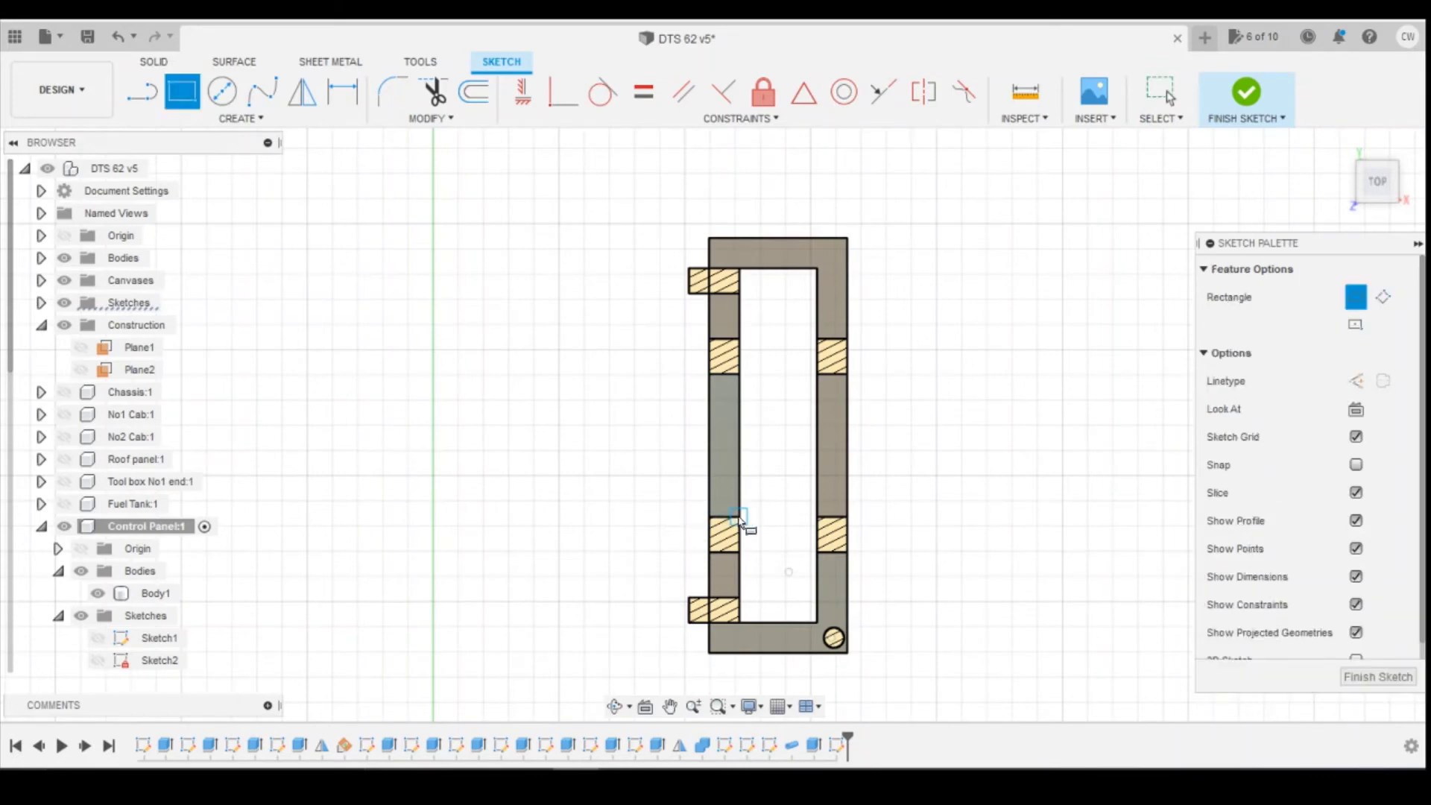
{"action": "left_click", "coordinate": [738, 516]}
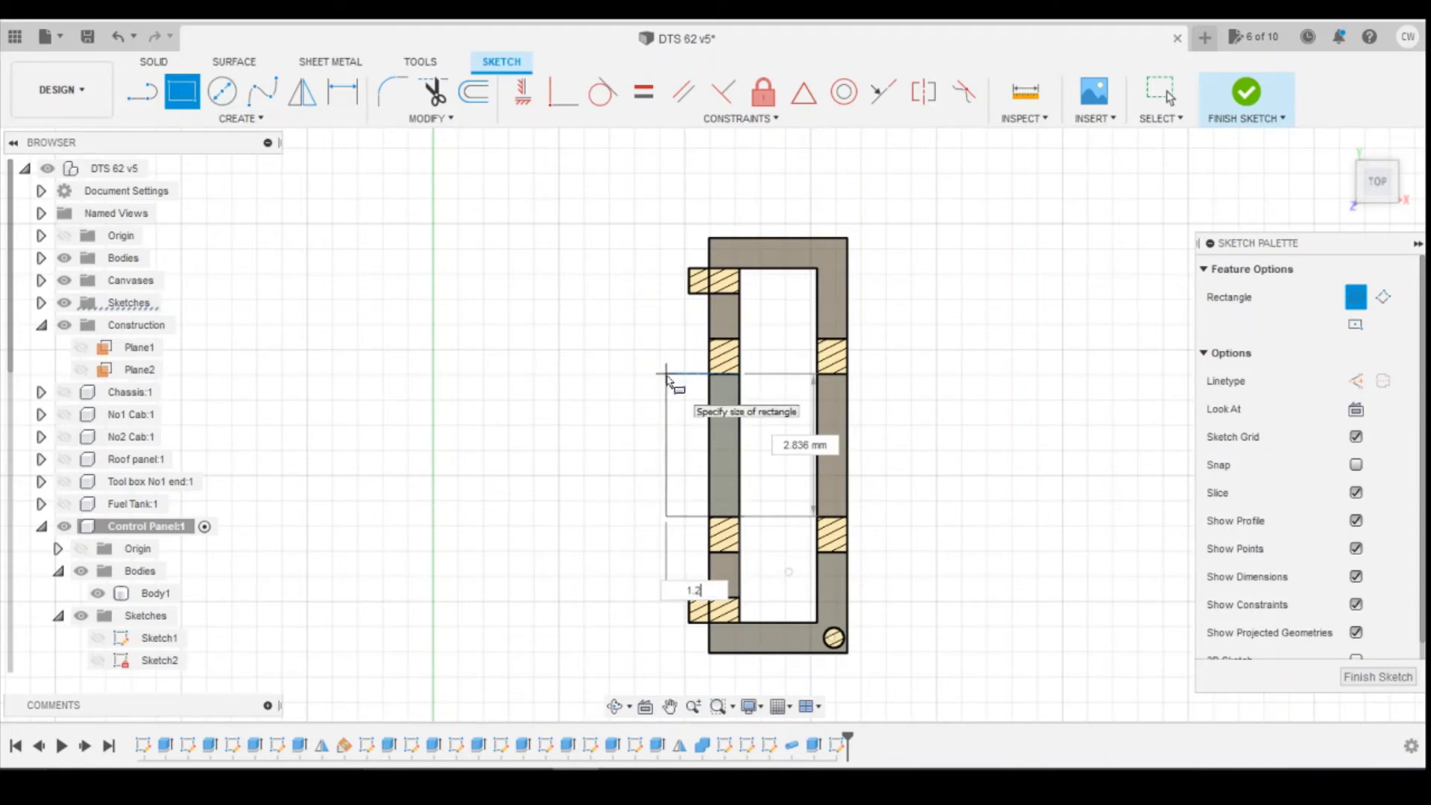
{"action": "type", "text": "1.2"}
{"action": "key", "text": "Return"}
{"action": "key", "text": "Escape"}
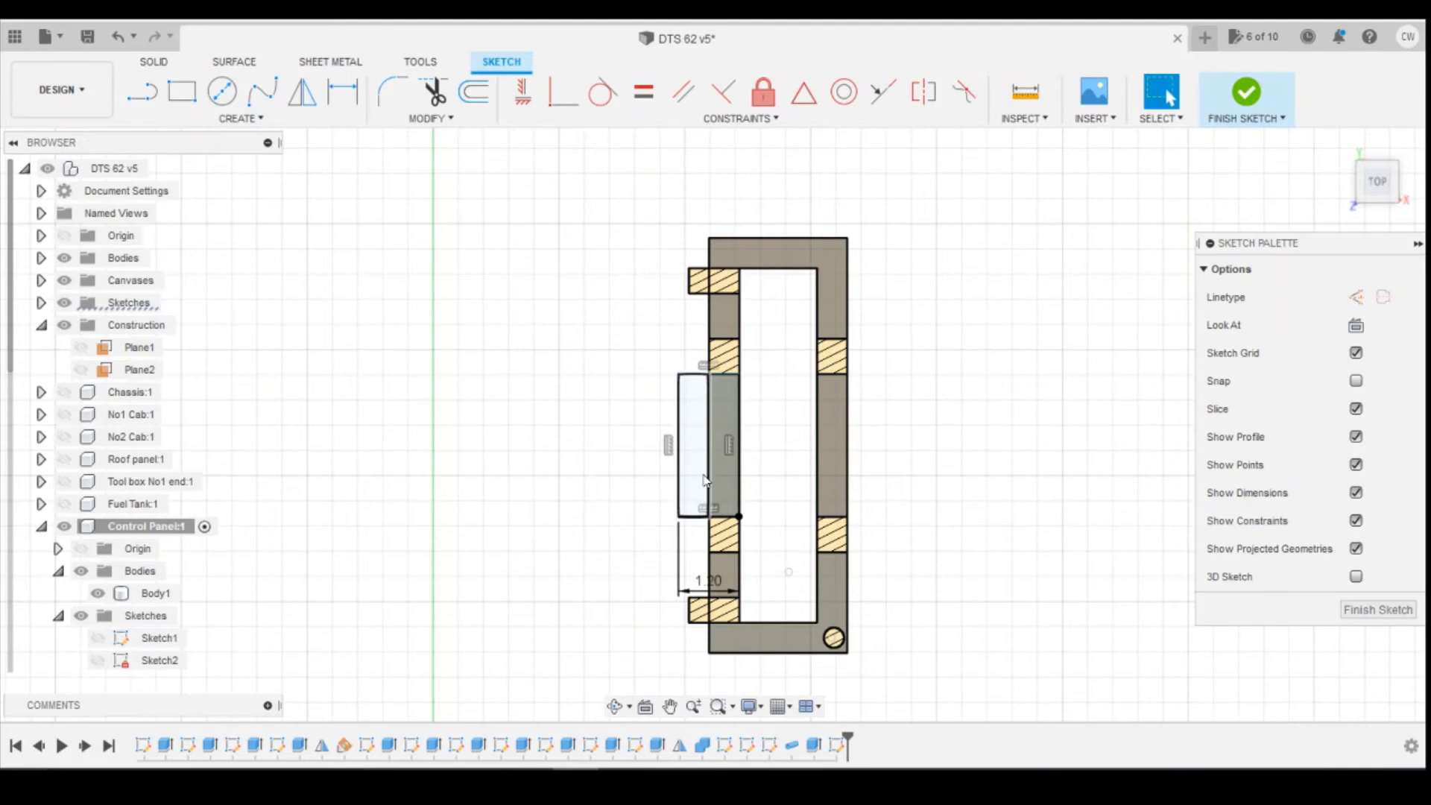
Extrude both rectangle profiles between the uprights 0.50 mm upward with the Join operation to form a block
{"action": "left_click", "coordinate": [698, 443]}
{"action": "mouse_move", "coordinate": [715, 425]}
{"action": "middle_mouse_down", "text": "shift"}
{"action": "mouse_move", "coordinate": [761, 403]}
{"action": "mouse_move", "coordinate": [607, 505]}
{"action": "middle_mouse_up", "text": "shift"}
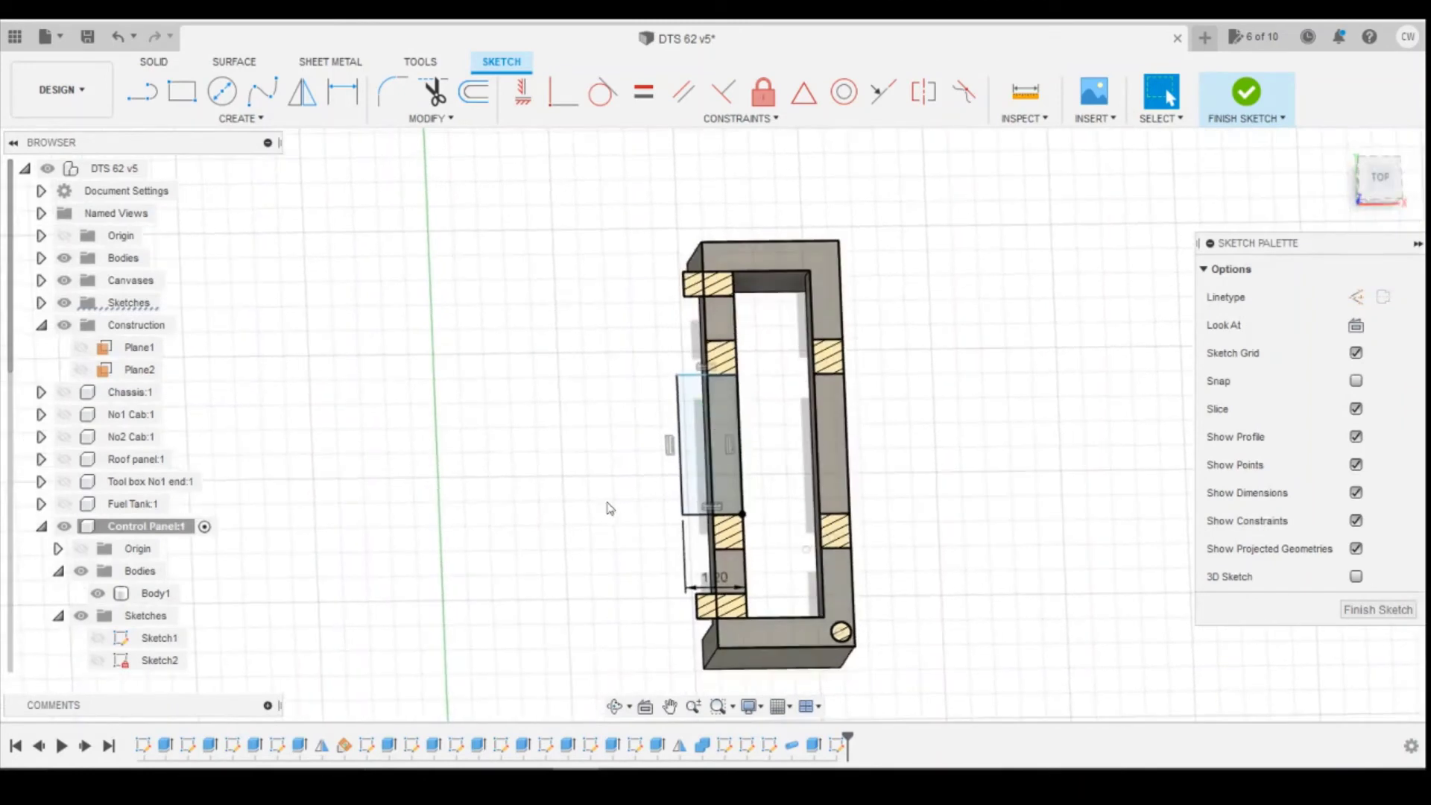
{"action": "left_click", "coordinate": [691, 476]}
{"action": "left_click", "coordinate": [728, 480]}
{"action": "right_click", "coordinate": [726, 492]}
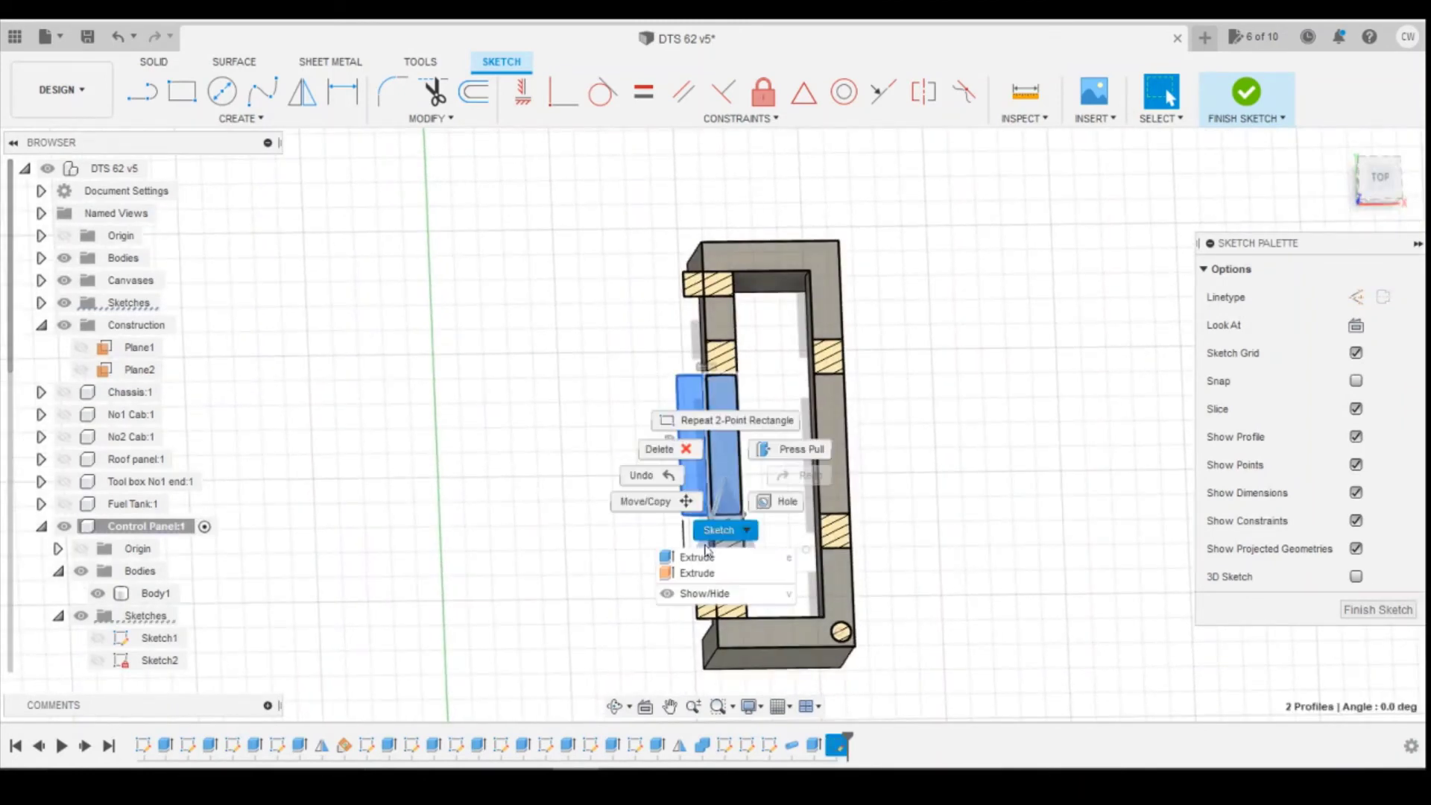
{"action": "left_click", "coordinate": [693, 553]}
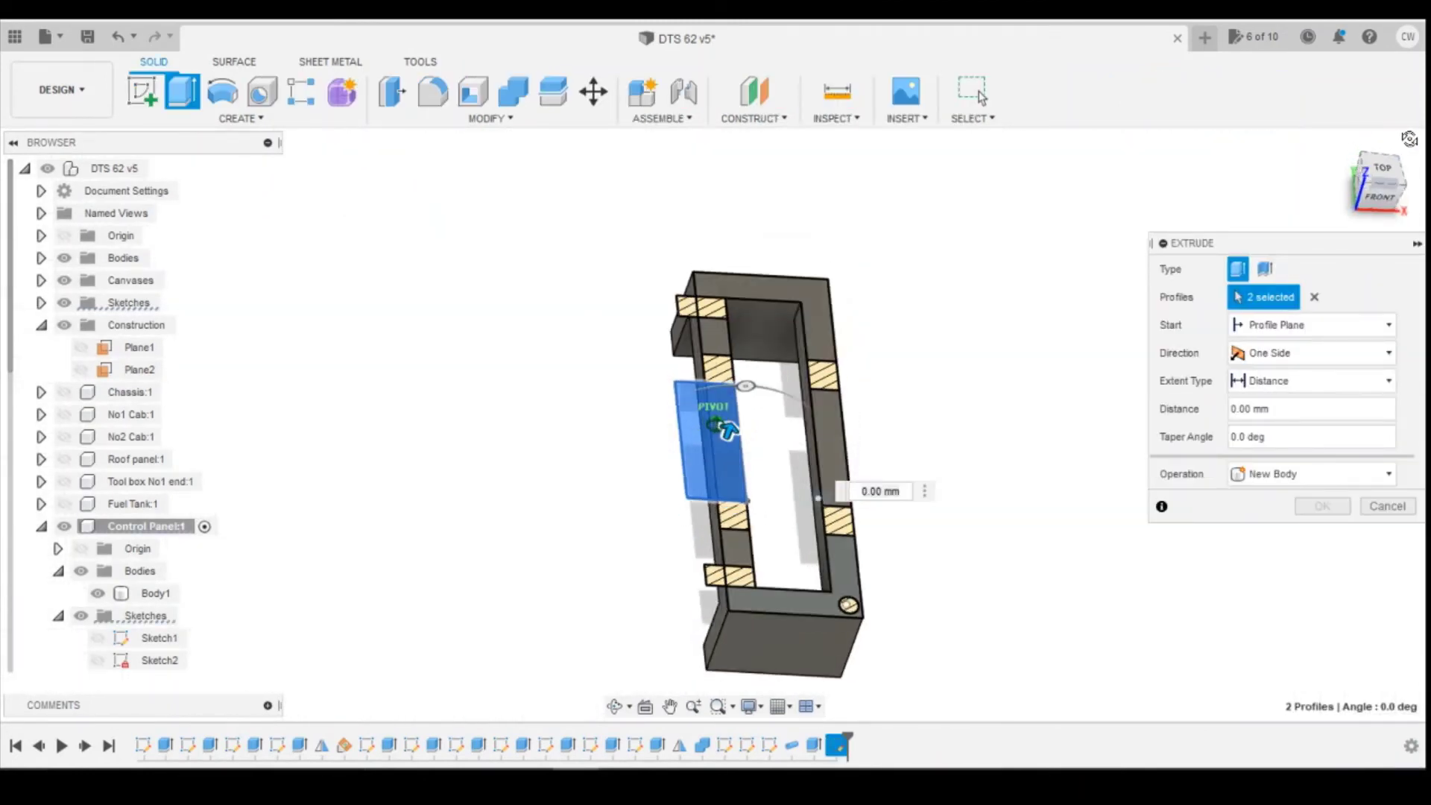
{"action": "left_click_drag", "start_coordinate": [731, 429], "coordinate": [735, 418]}
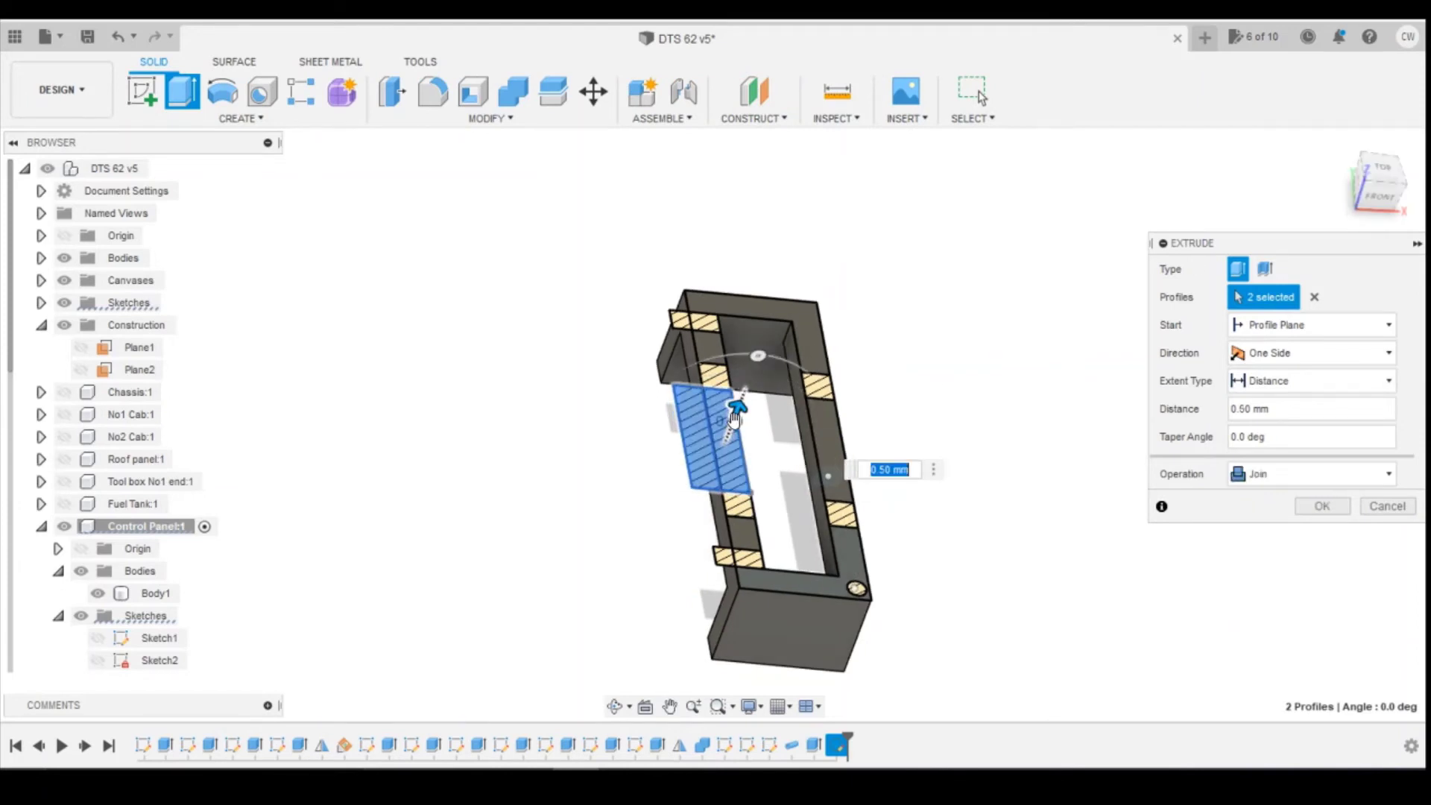
{"action": "left_click", "coordinate": [1322, 506]}
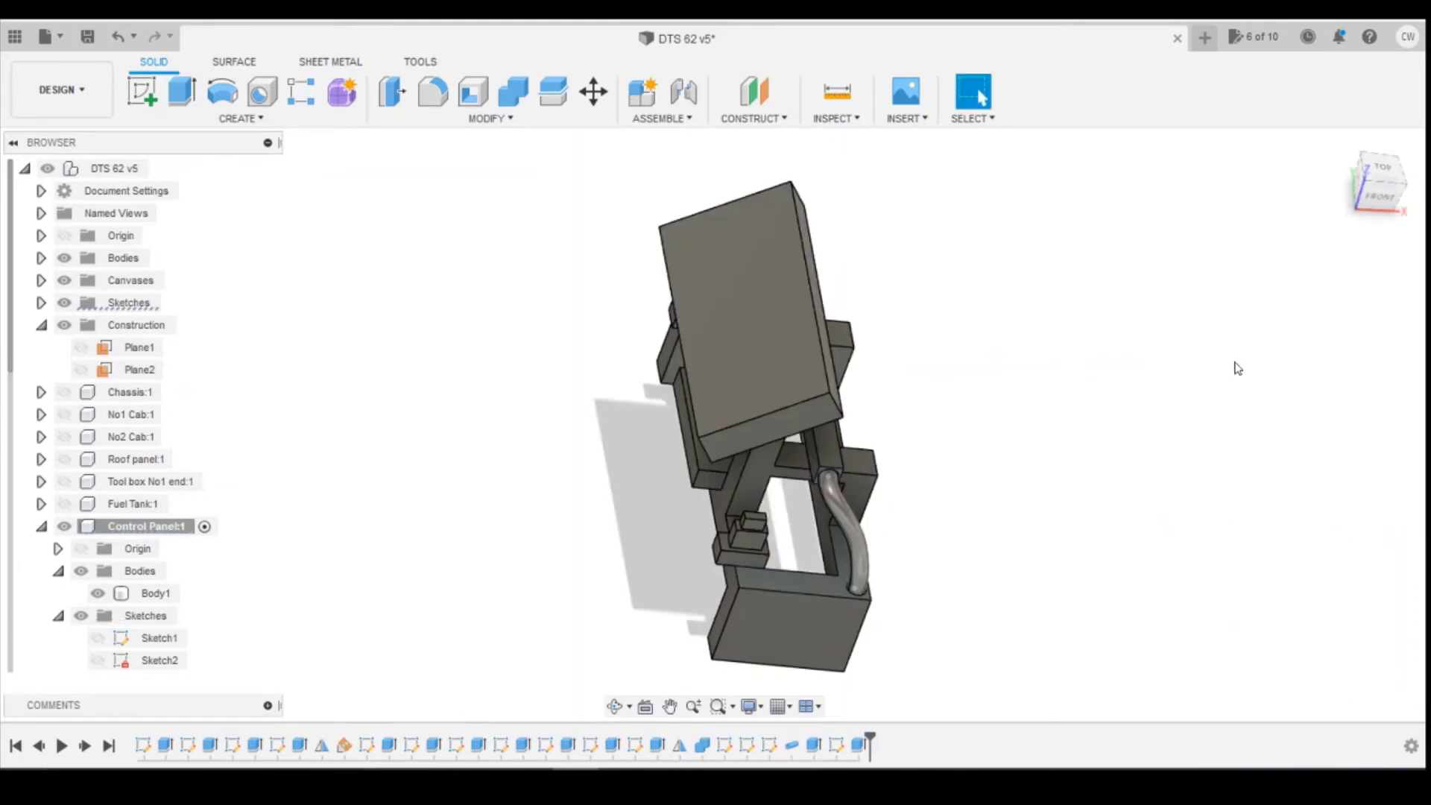
Sketch a 0.3 mm deep rectangle across the full width of the new block's upper face, near one end, in sliced view
{"action": "left_click_drag", "start_coordinate": [1385, 205], "coordinate": [1364, 227]}
{"action": "middle_click_drag", "start_coordinate": [559, 495], "coordinate": [669, 395], "text": "shift"}
{"action": "scroll", "coordinate": [671, 388], "scroll_direction": "up", "scroll_amount": 6}
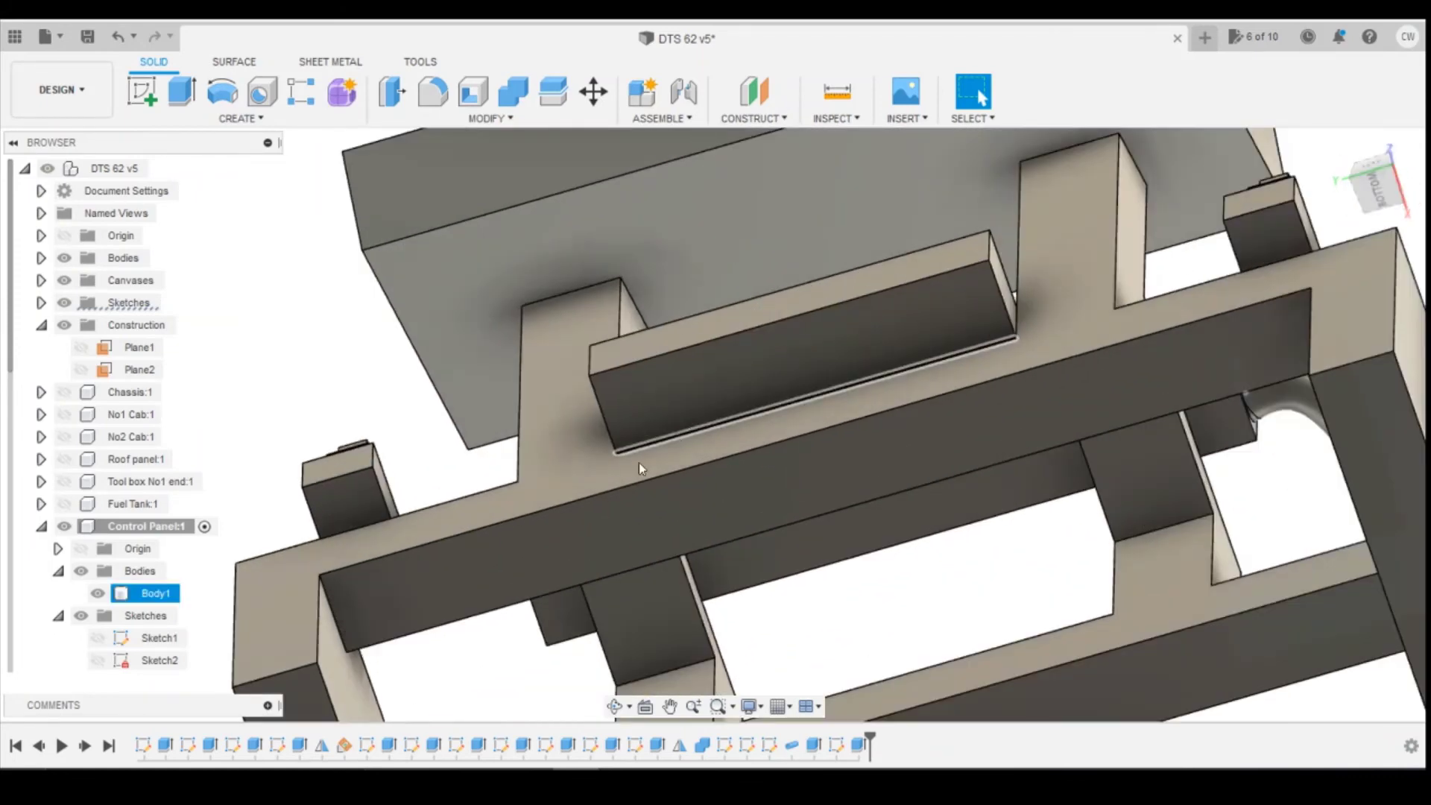
{"action": "scroll", "coordinate": [663, 402], "scroll_direction": "up", "scroll_amount": 2}
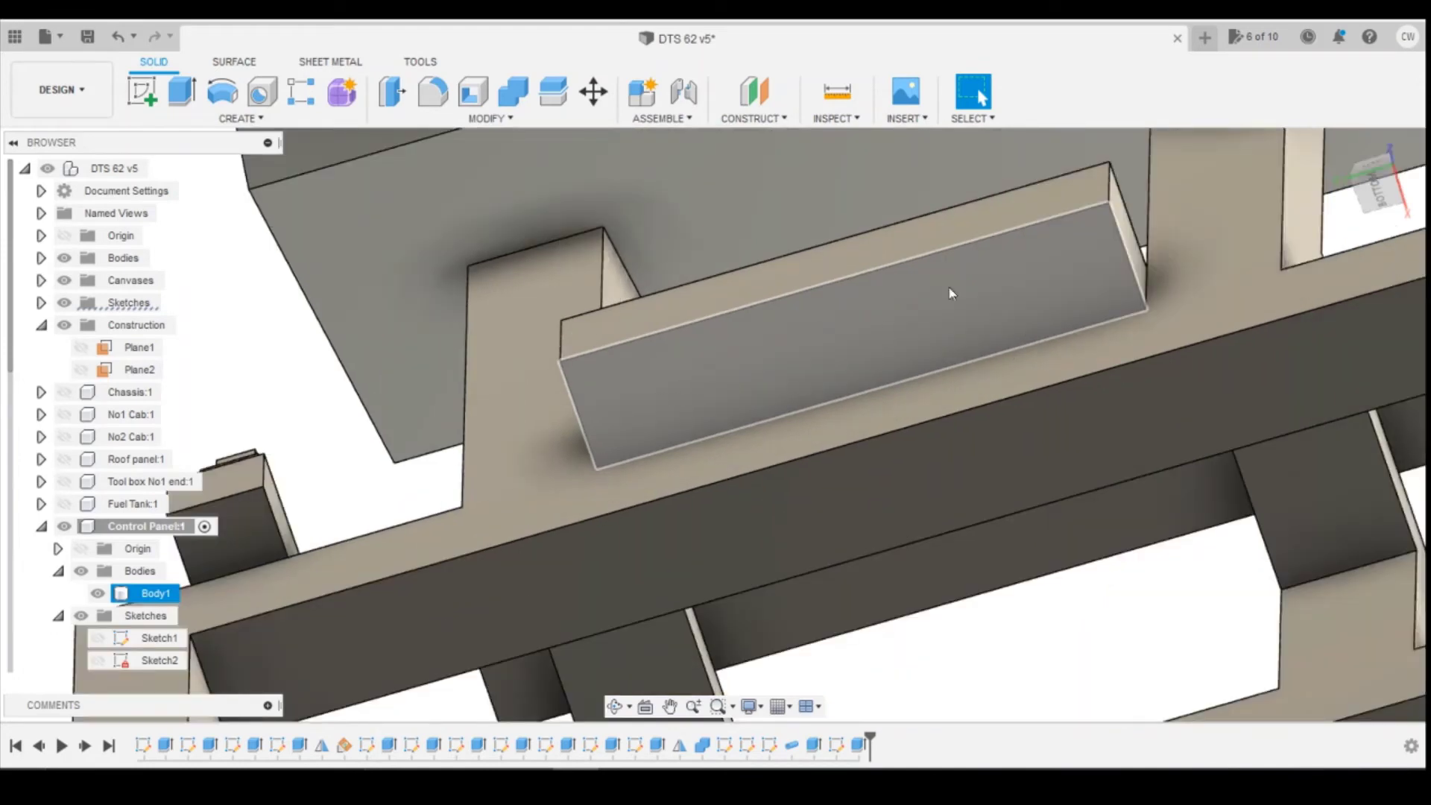
{"action": "scroll", "coordinate": [970, 297], "scroll_direction": "down", "scroll_amount": 6}
{"action": "middle_click_drag", "start_coordinate": [1366, 175], "coordinate": [1081, 346], "text": "shift"}
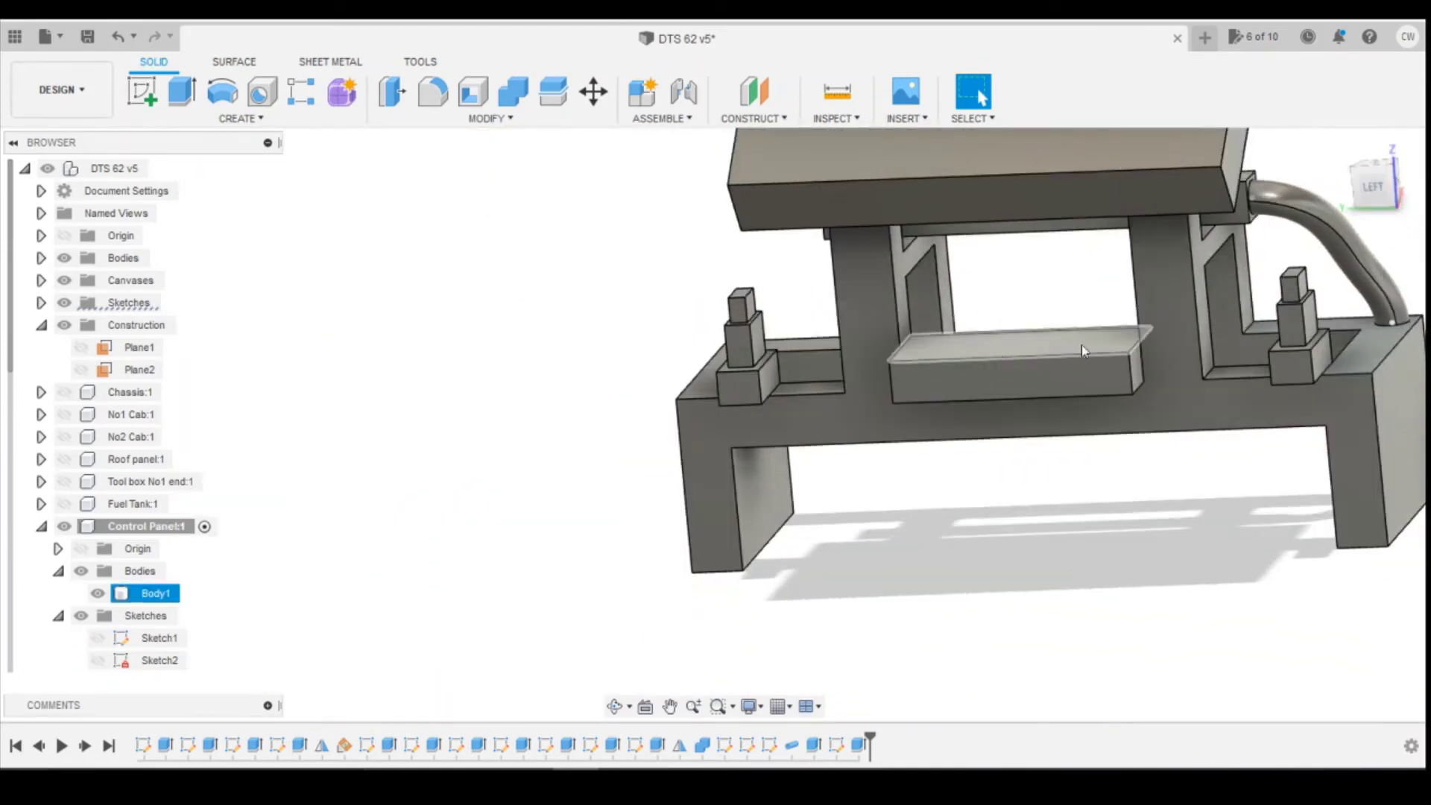
{"action": "left_click", "coordinate": [142, 91]}
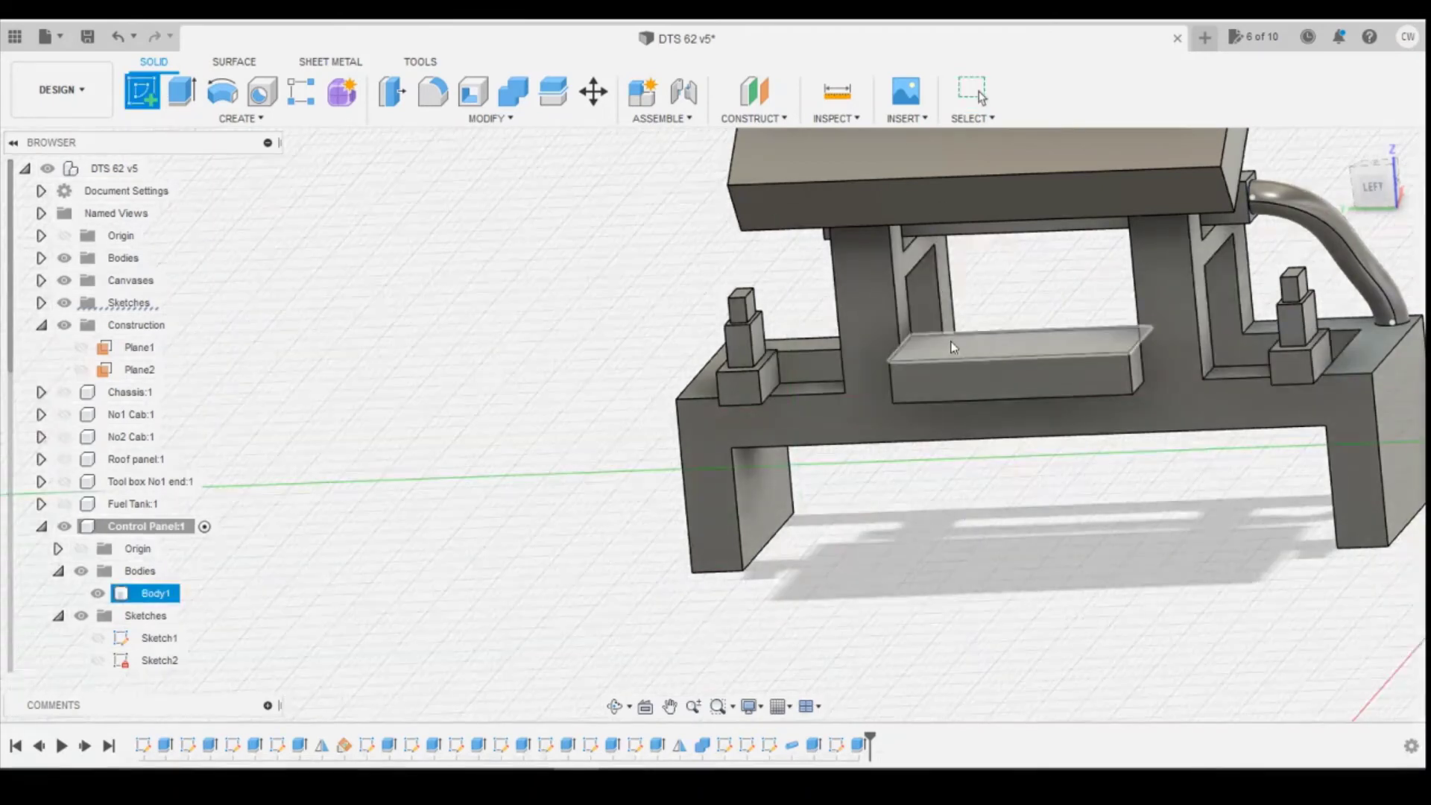
{"action": "left_click", "coordinate": [953, 347]}
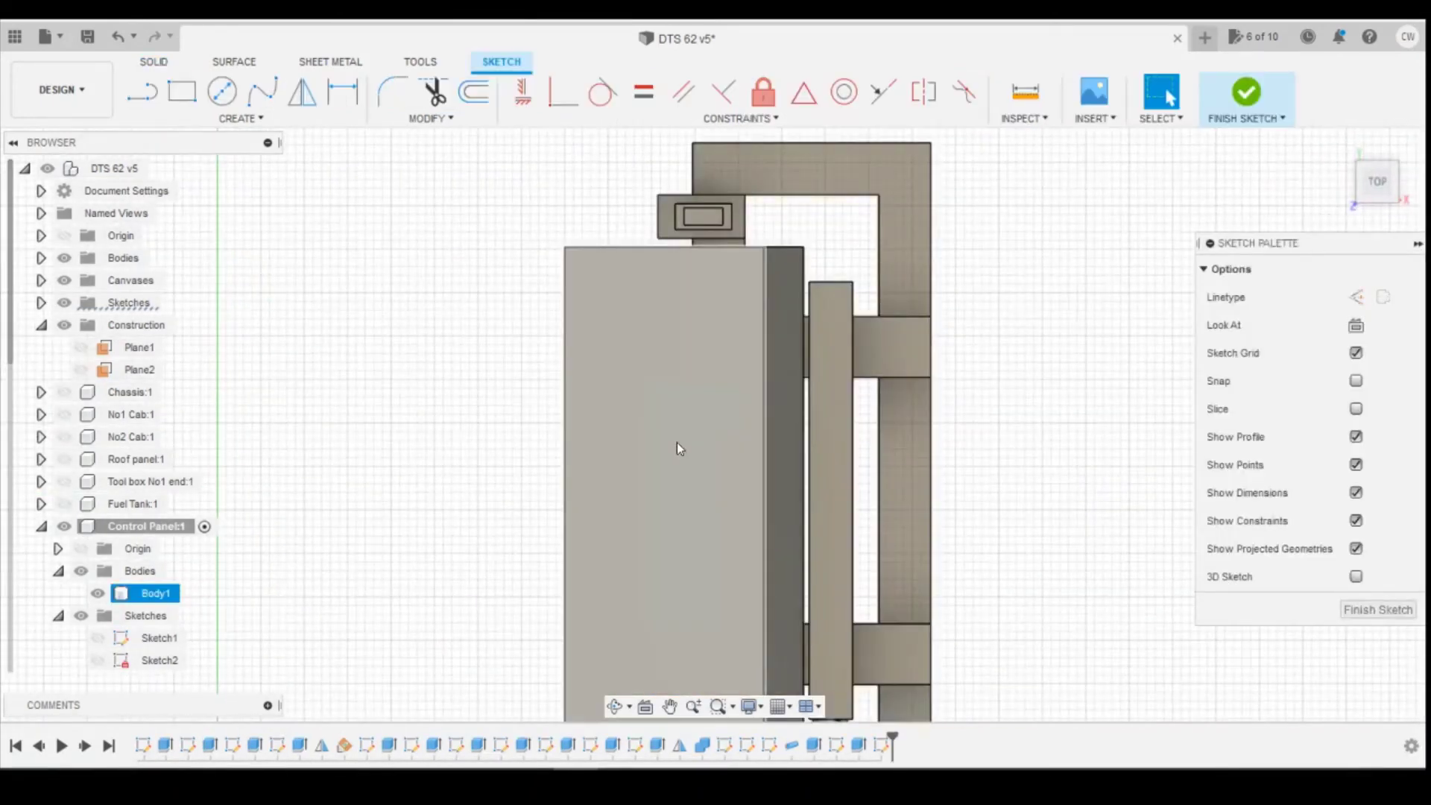
{"action": "left_click", "coordinate": [1357, 409]}
{"action": "scroll", "coordinate": [607, 336], "scroll_direction": "up", "scroll_amount": 3}
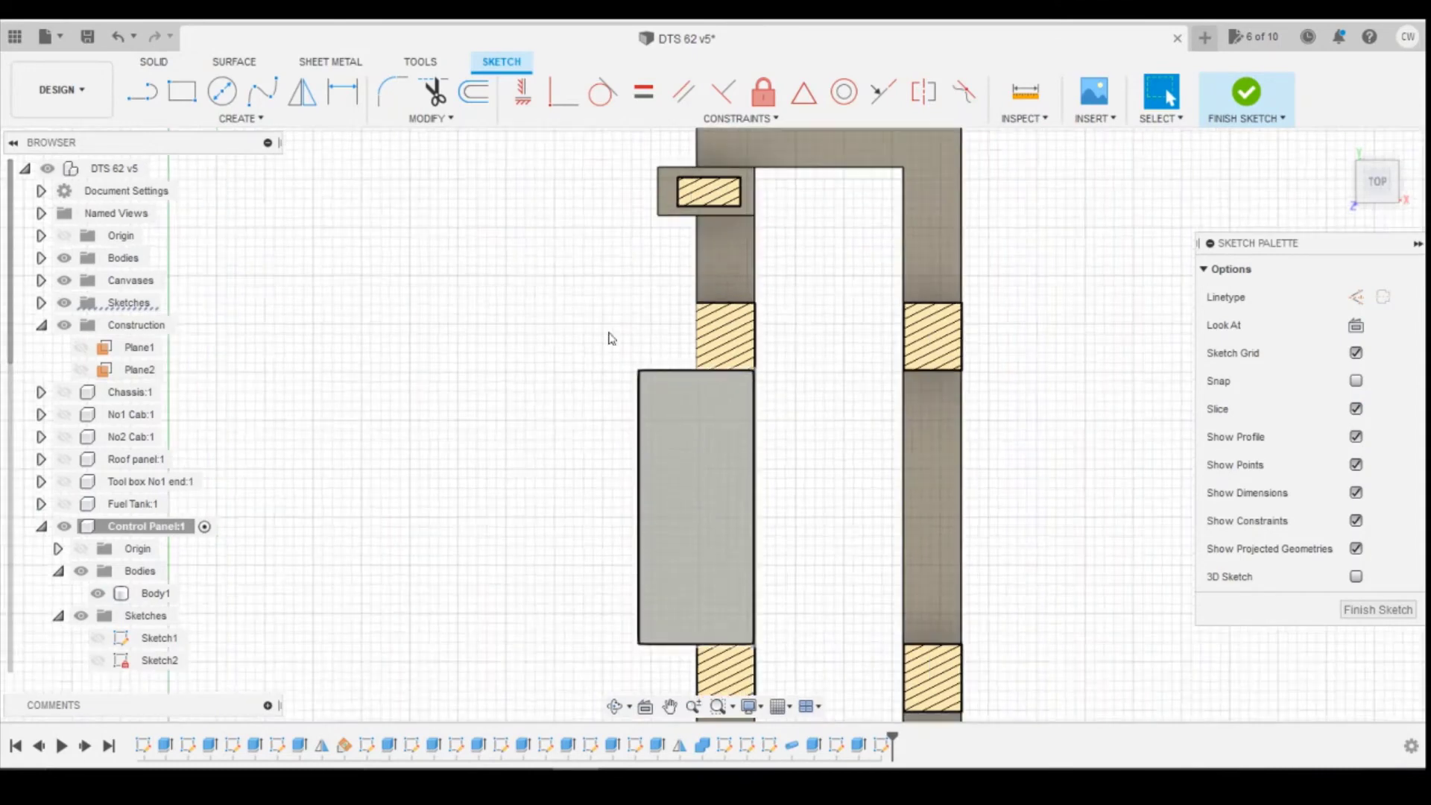
{"action": "key", "text": "r"}
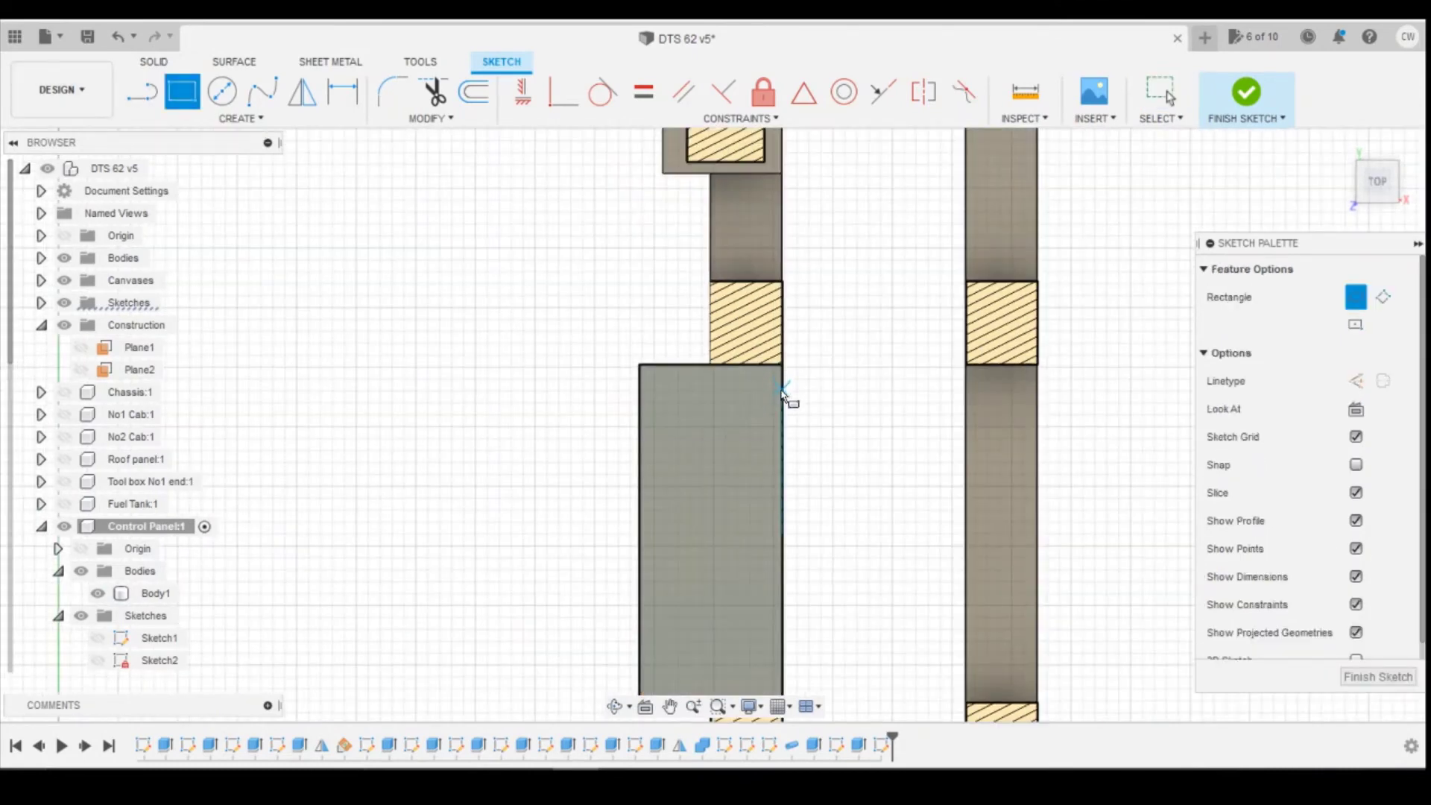
{"action": "left_click", "coordinate": [783, 389]}
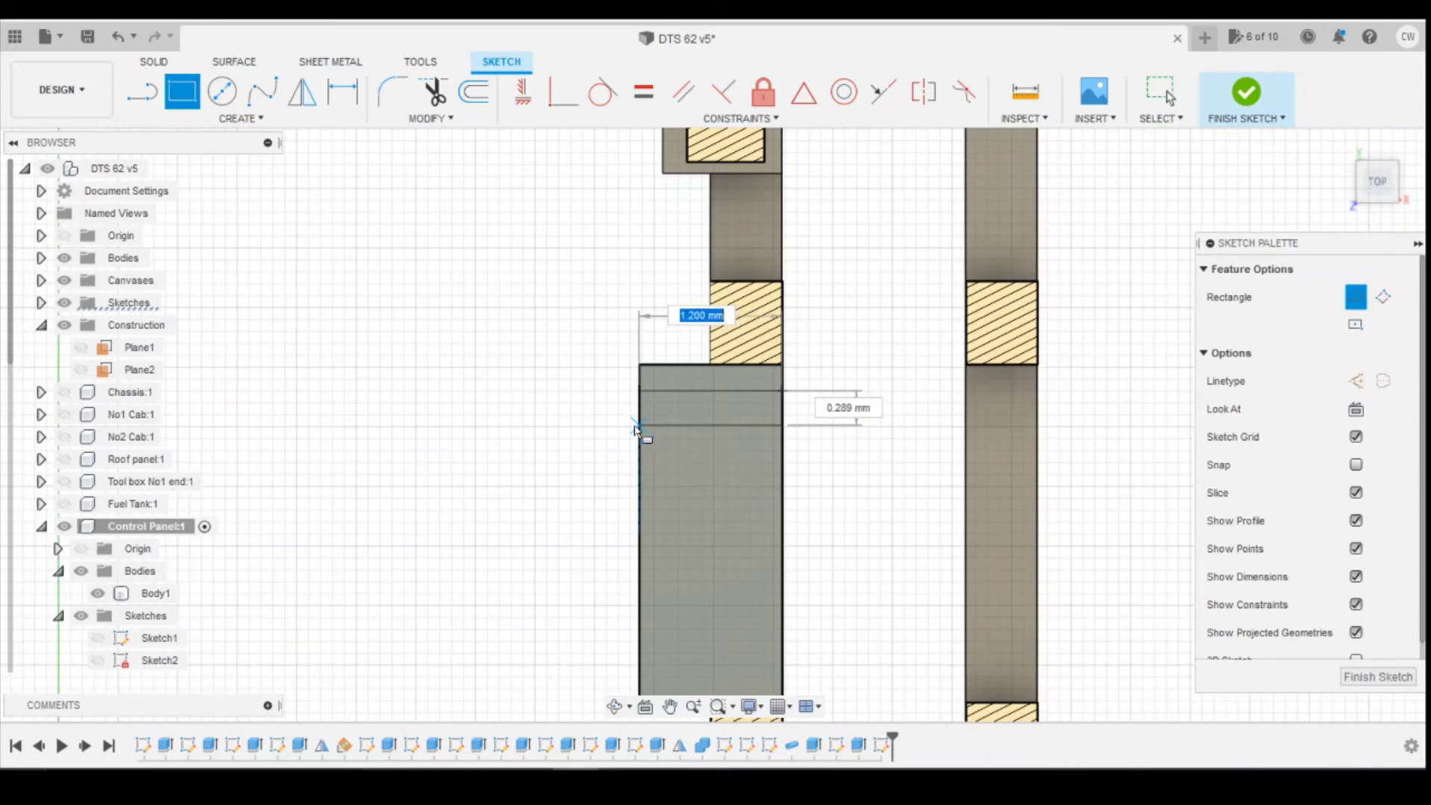
{"action": "key", "text": "Tab"}
{"action": "type", "text": "0.3"}
{"action": "key", "text": "Return"}
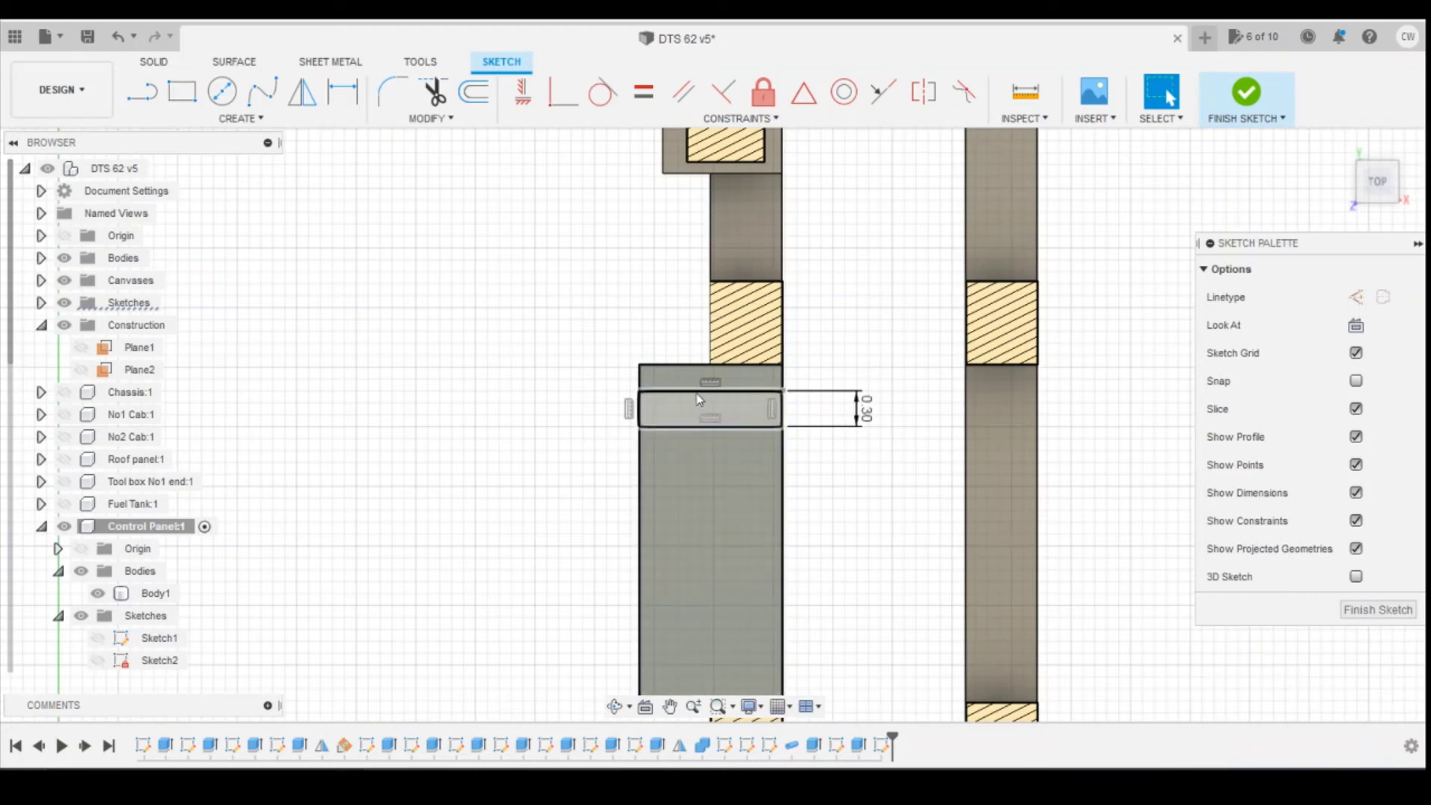
Dimension the narrow rectangle 0.2 mm from the block's nearby end edge
{"action": "type", "text": "sd"}
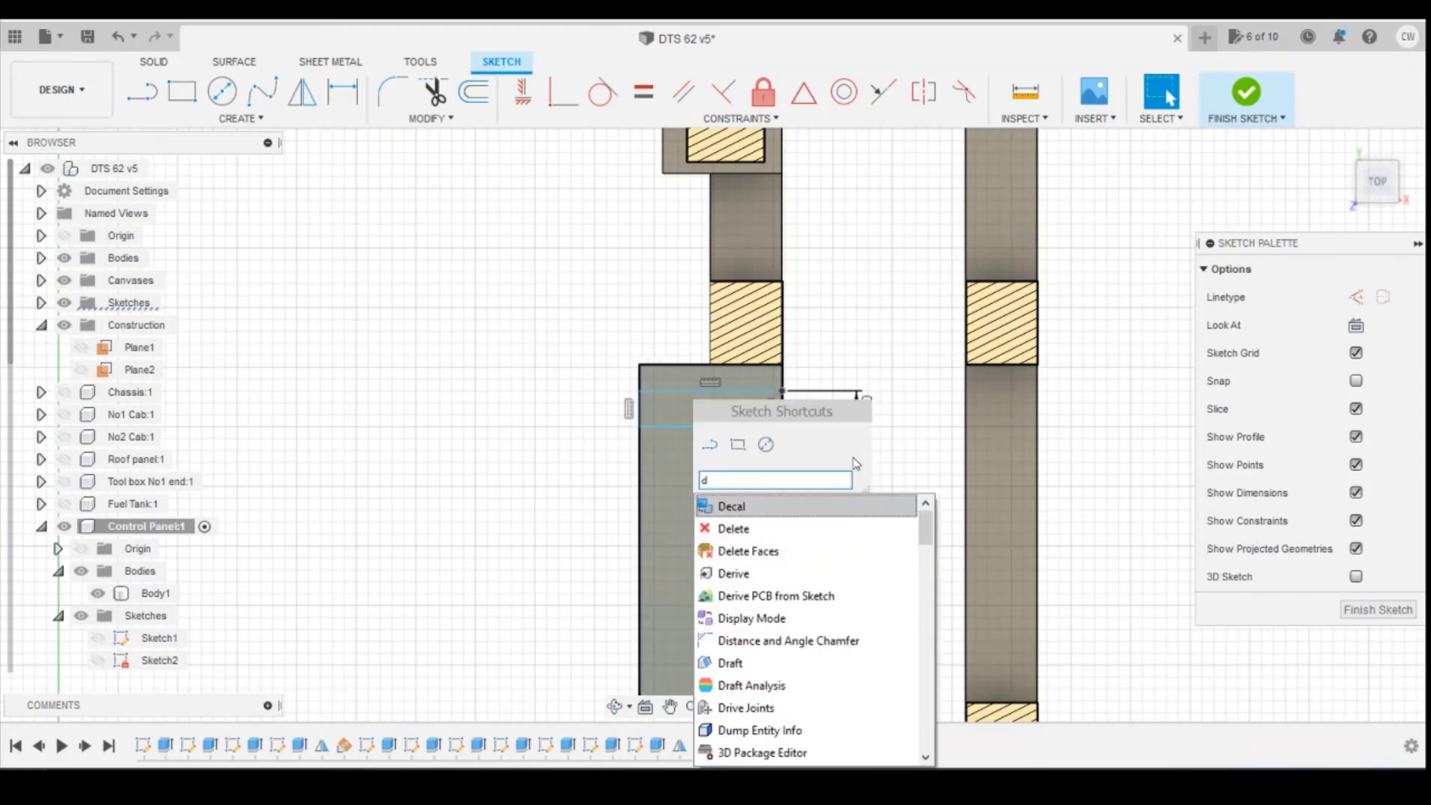
{"action": "key", "text": "Escape"}
{"action": "key", "text": "Escape"}
{"action": "key", "text": "d"}
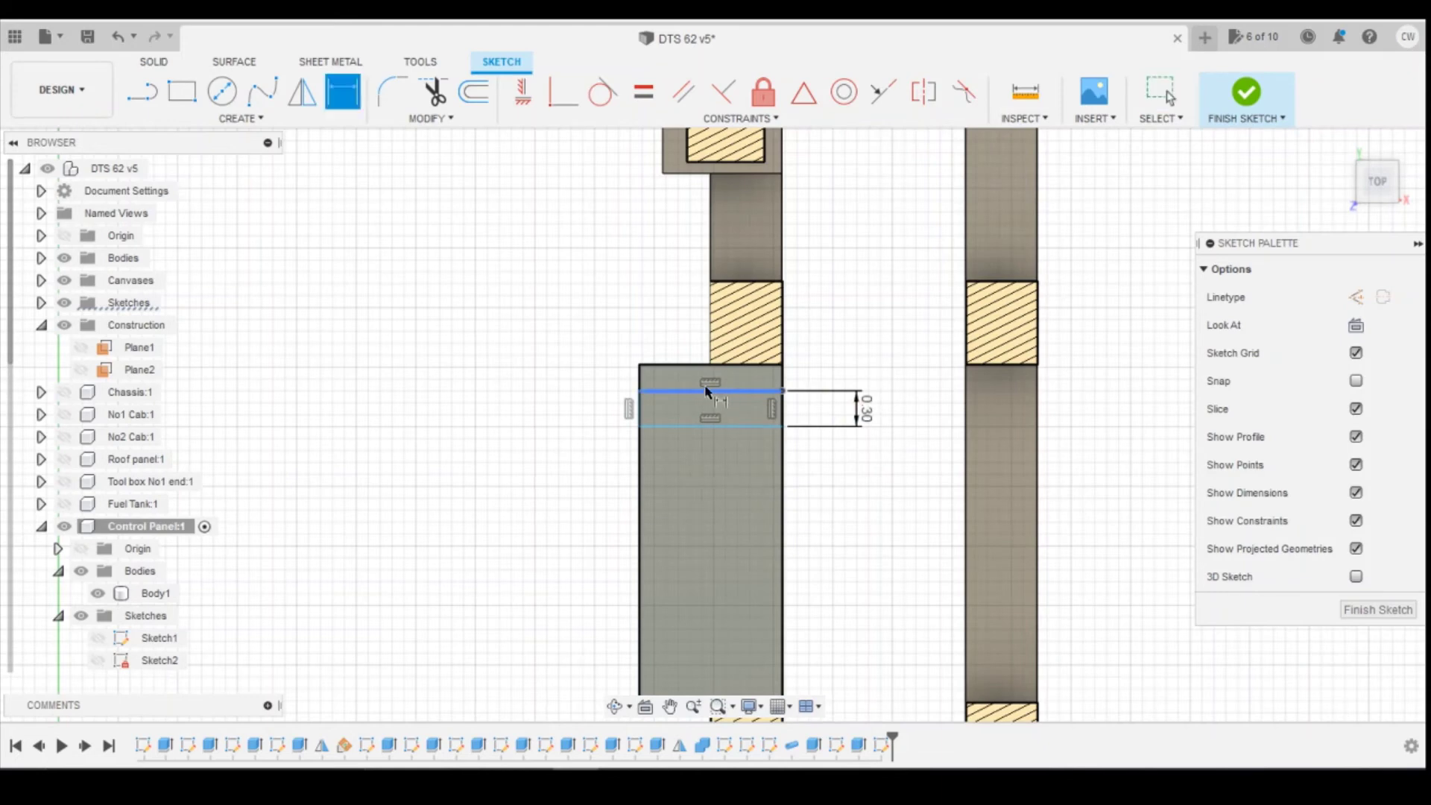
{"action": "left_click", "coordinate": [650, 366]}
{"action": "left_click", "coordinate": [601, 384]}
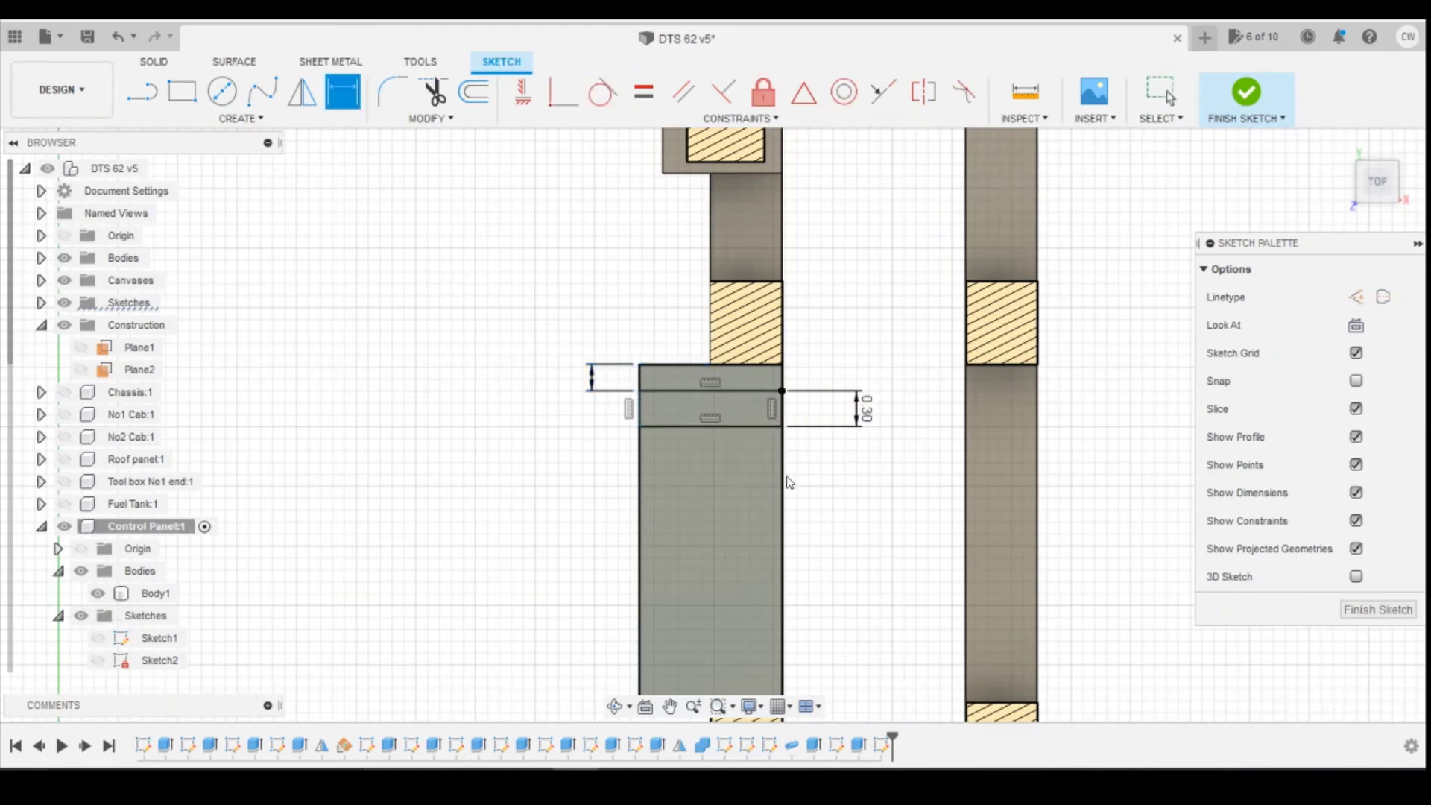
{"action": "type", "text": "0.2"}
{"action": "key", "text": "Return"}
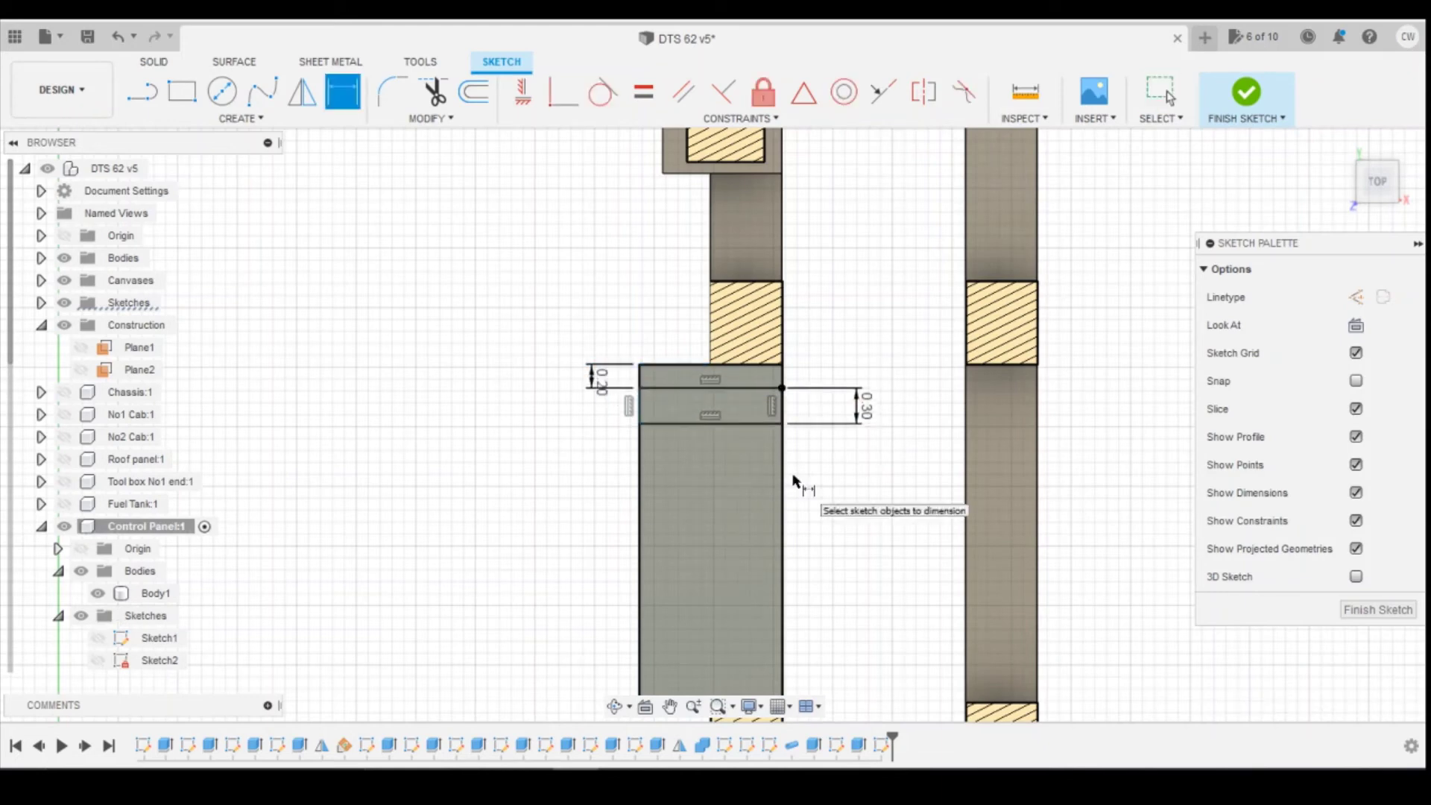
Check the control panel reference photo and extrude the narrow rectangle upward from the block, joined to the control panel body
{"action": "mouse_move", "coordinate": [482, 783]}
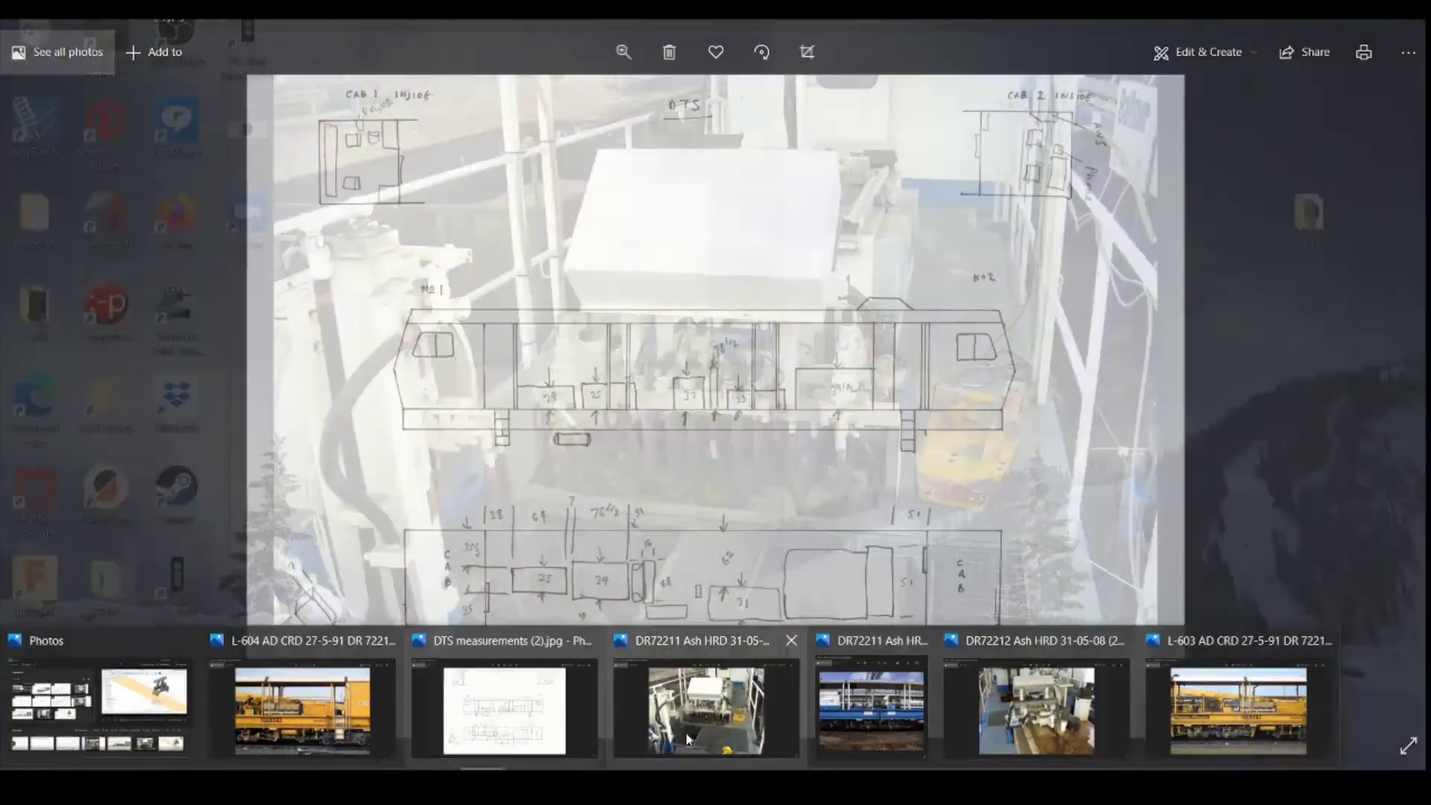
{"action": "left_click", "coordinate": [686, 708]}
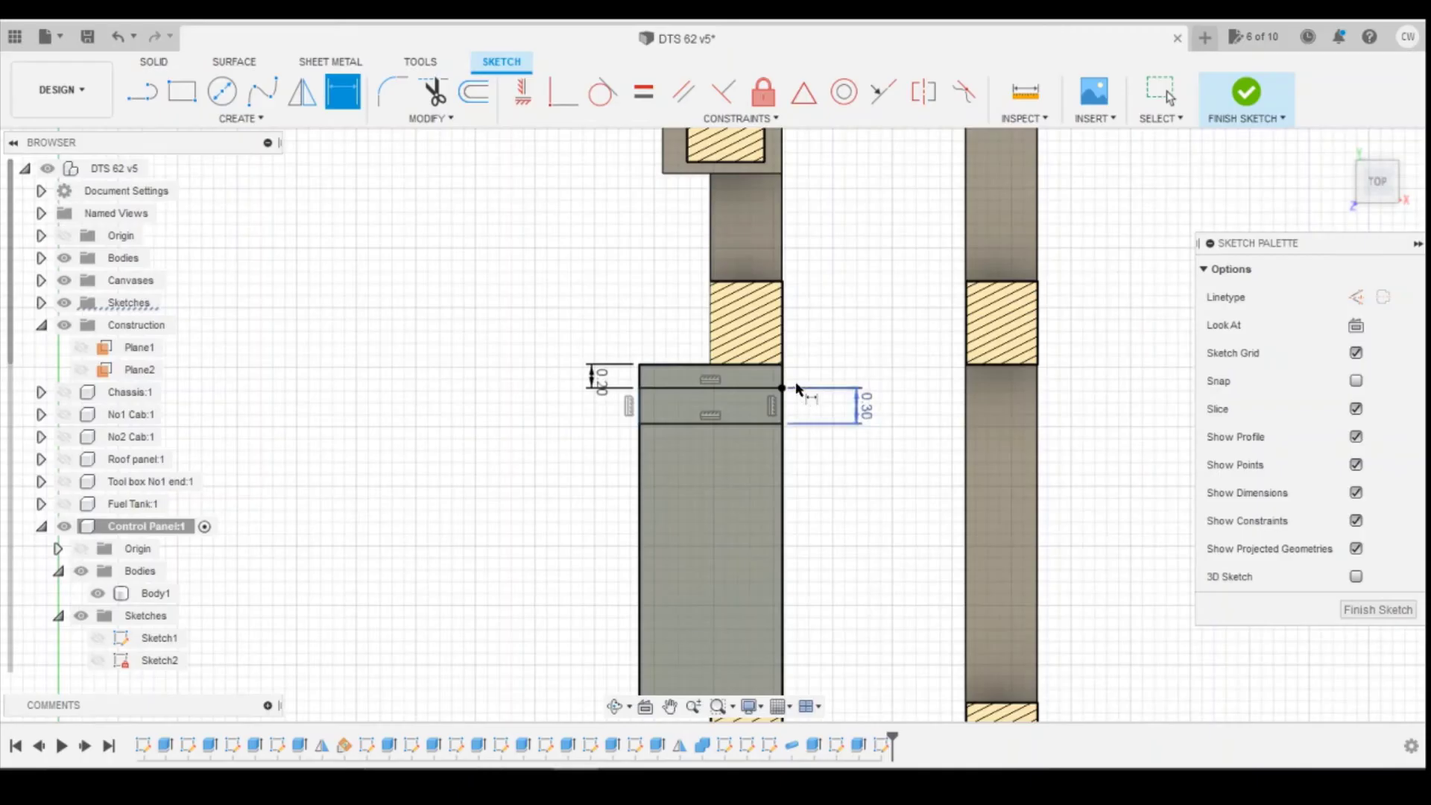
{"action": "key", "text": "Escape"}
{"action": "left_click", "coordinate": [674, 414]}
{"action": "right_click", "coordinate": [673, 411]}
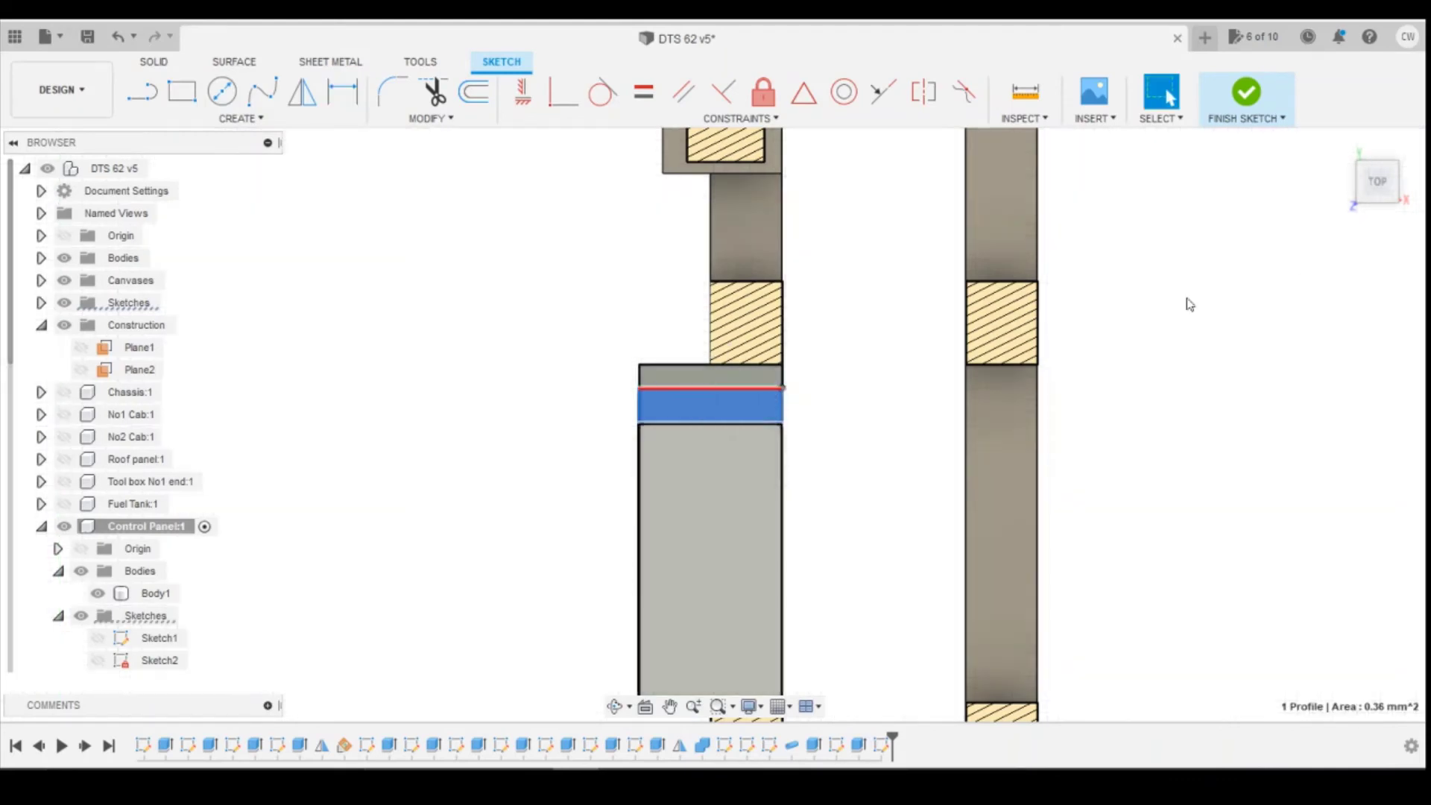
{"action": "key", "text": "e"}
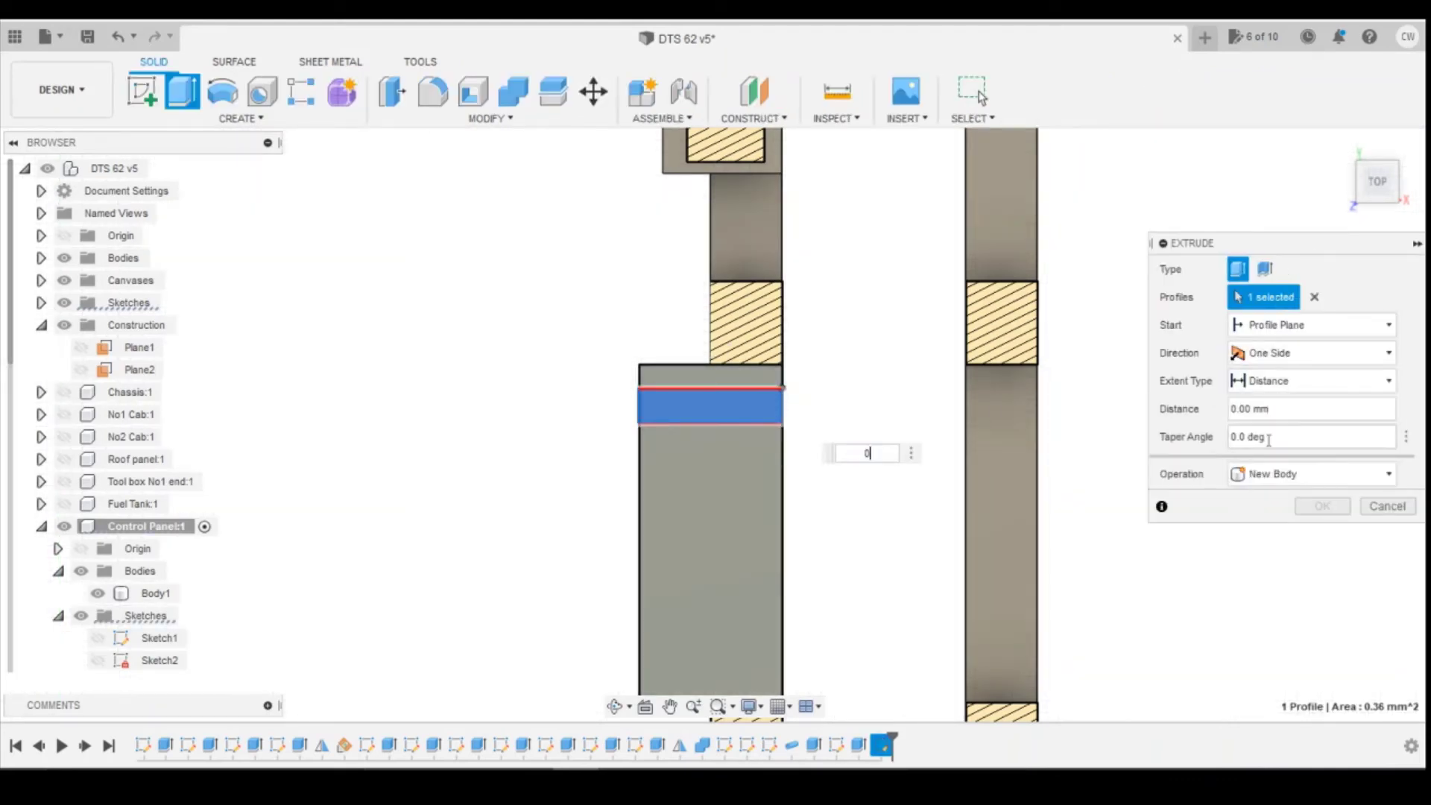
{"action": "key", "text": "Return"}
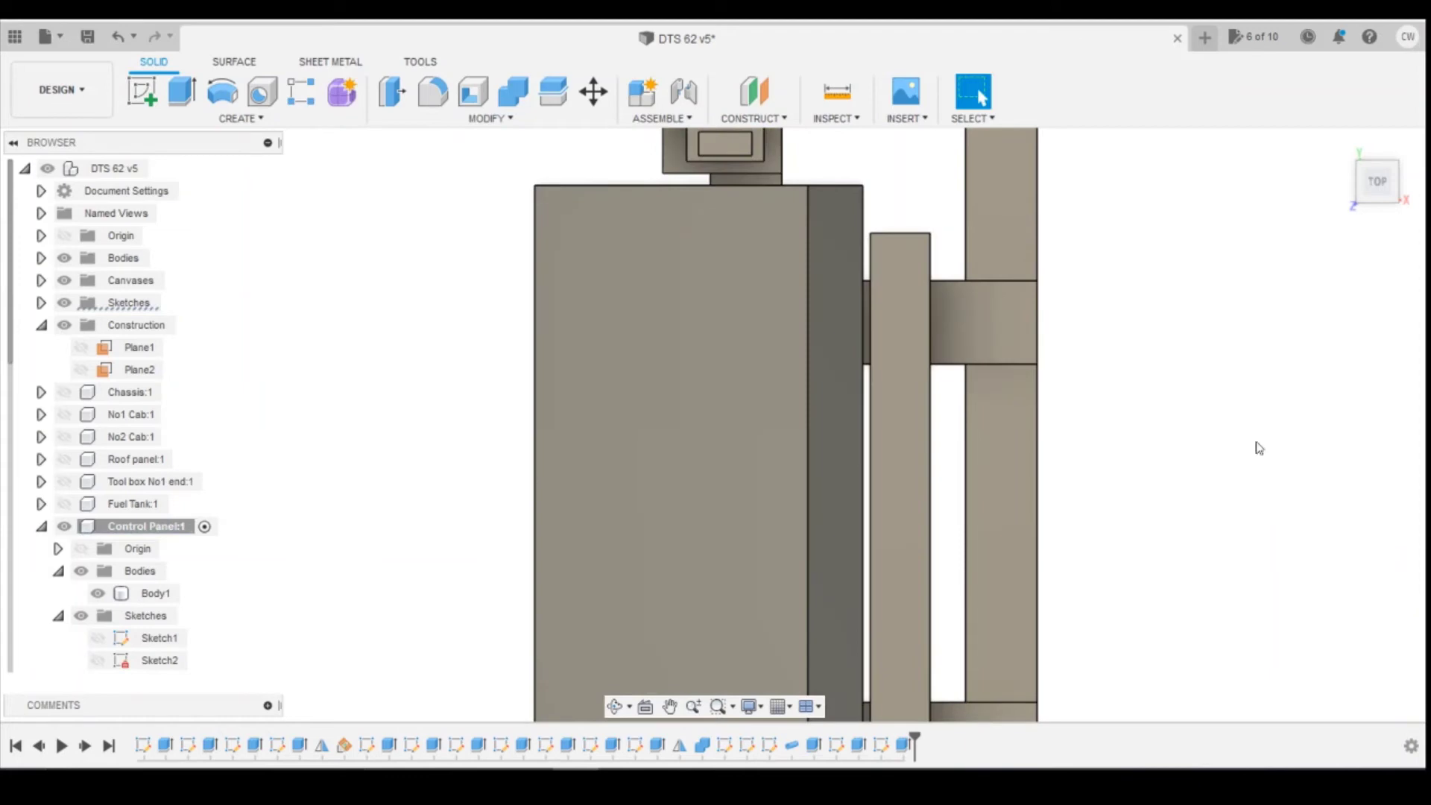
{"action": "mouse_move", "coordinate": [1382, 183]}
{"action": "left_mouse_down"}
{"action": "mouse_move", "coordinate": [1193, 216]}
{"action": "mouse_move", "coordinate": [686, 206]}
{"action": "left_mouse_up"}
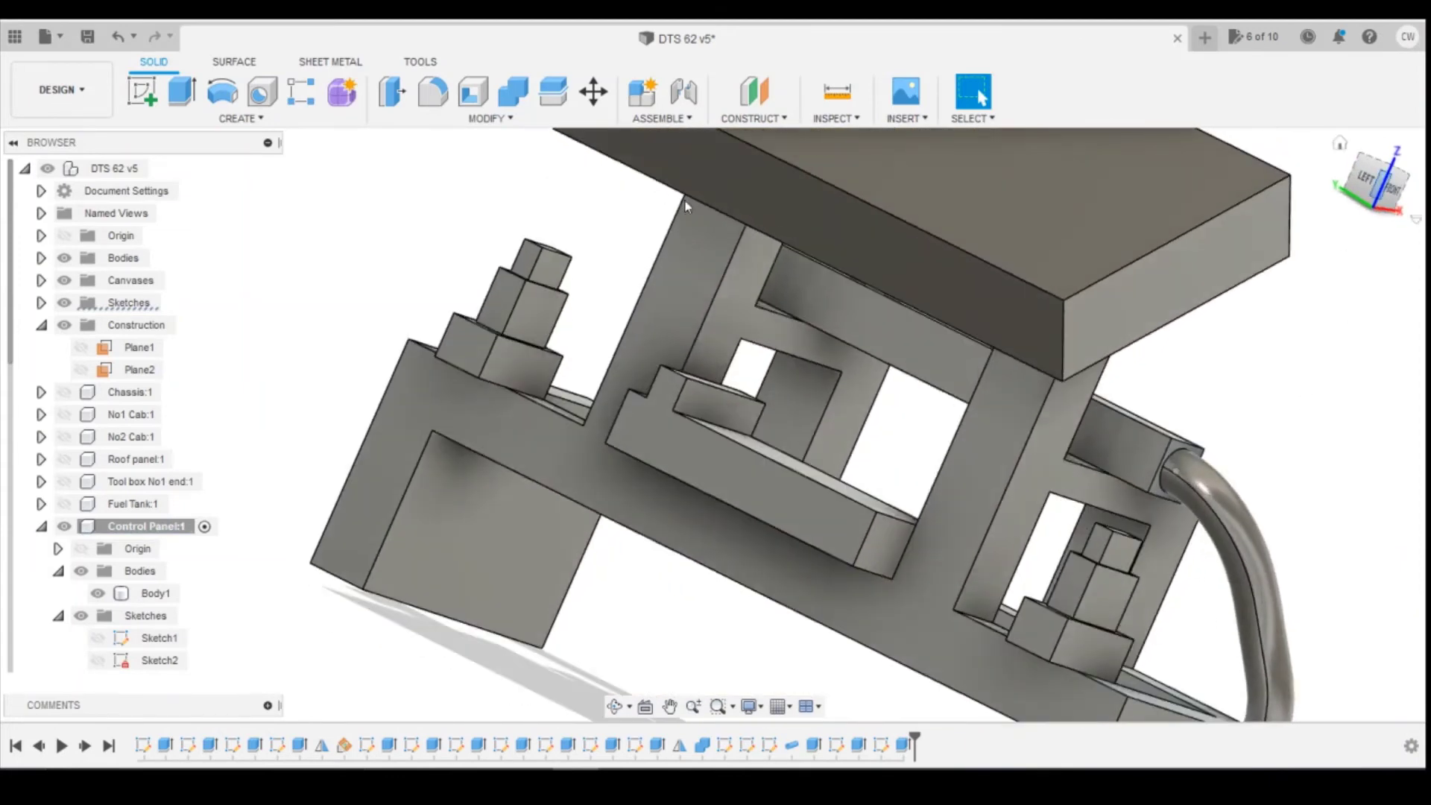
{"action": "left_click", "coordinate": [169, 122]}
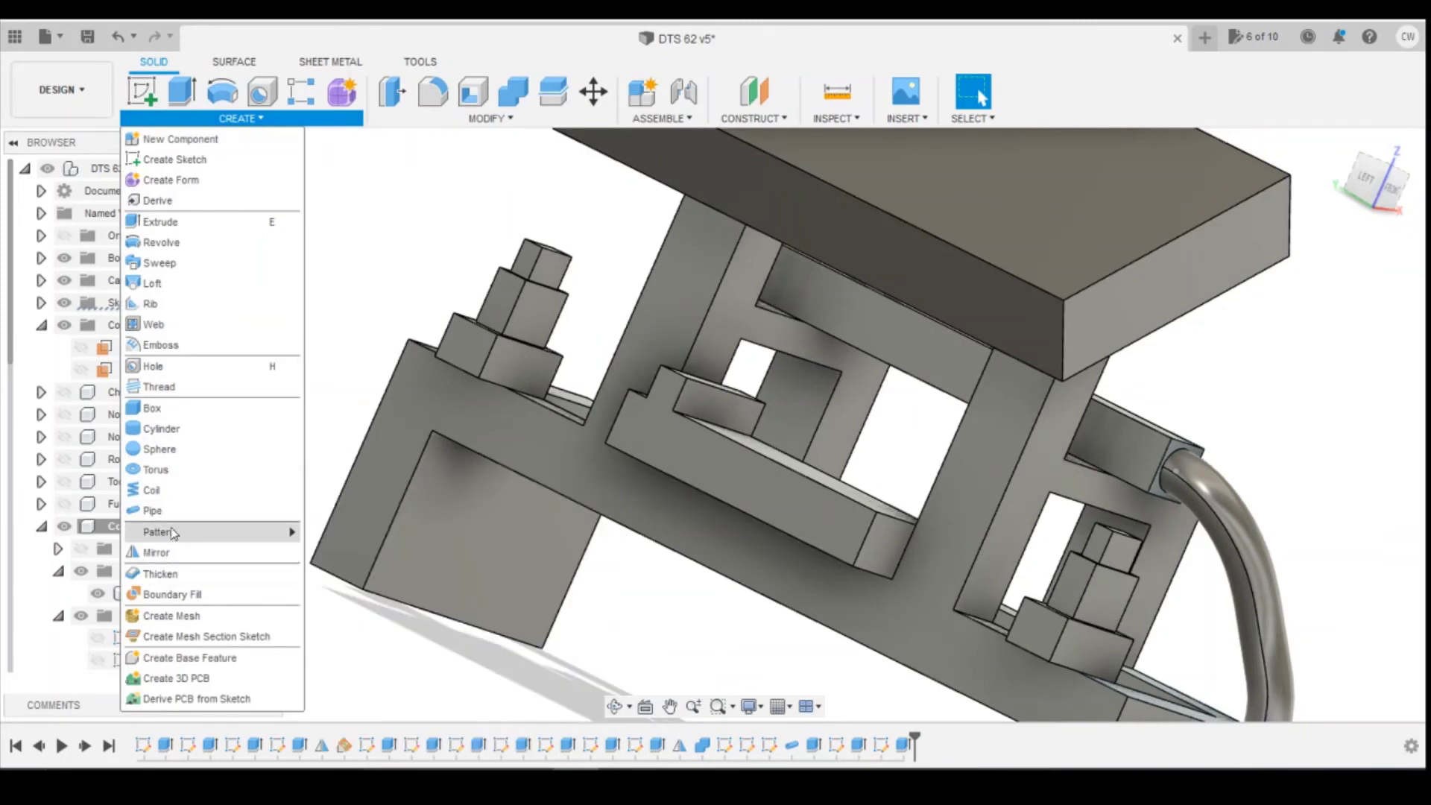
{"action": "mouse_move", "coordinate": [172, 533]}
{"action": "left_click", "coordinate": [358, 530]}
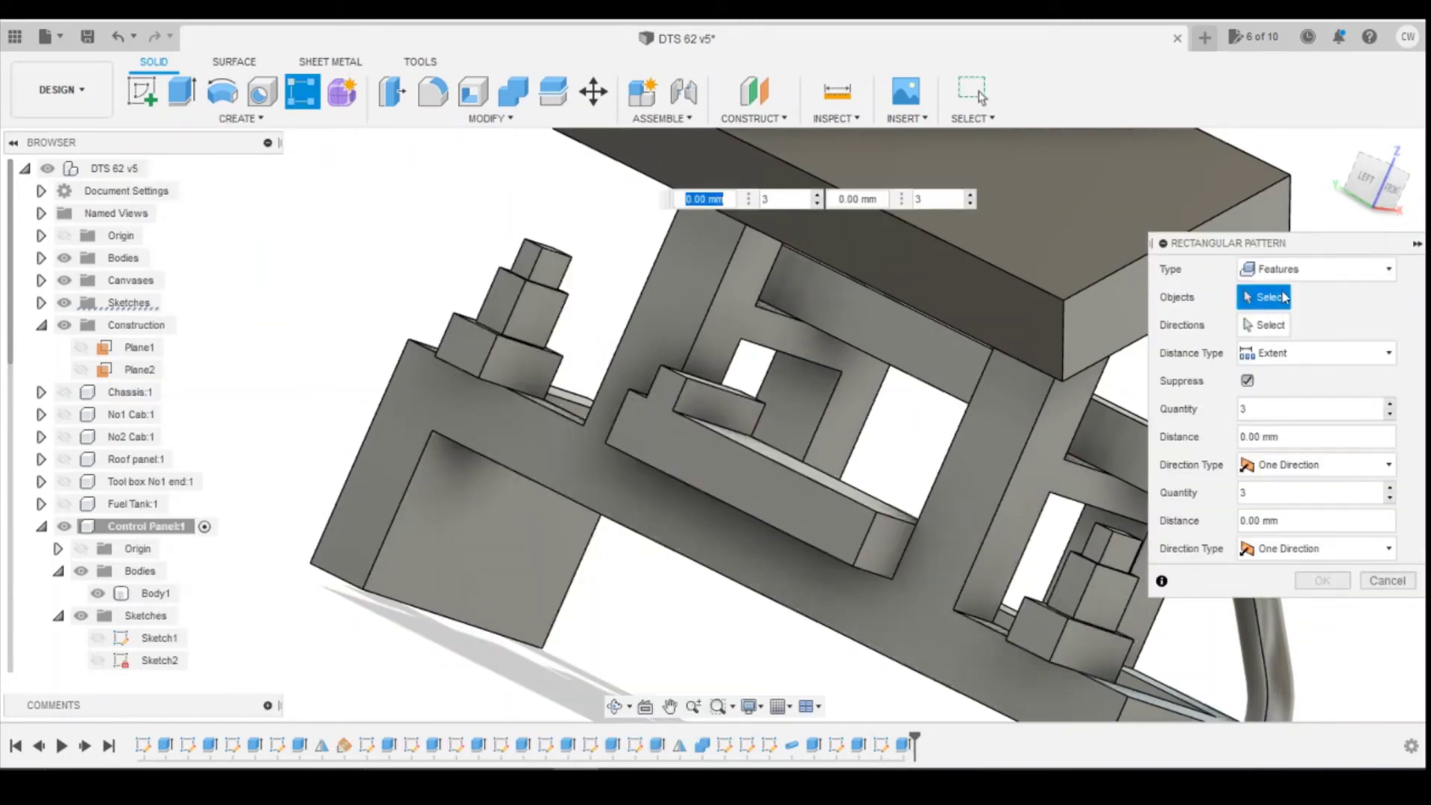
{"action": "left_click", "coordinate": [911, 749]}
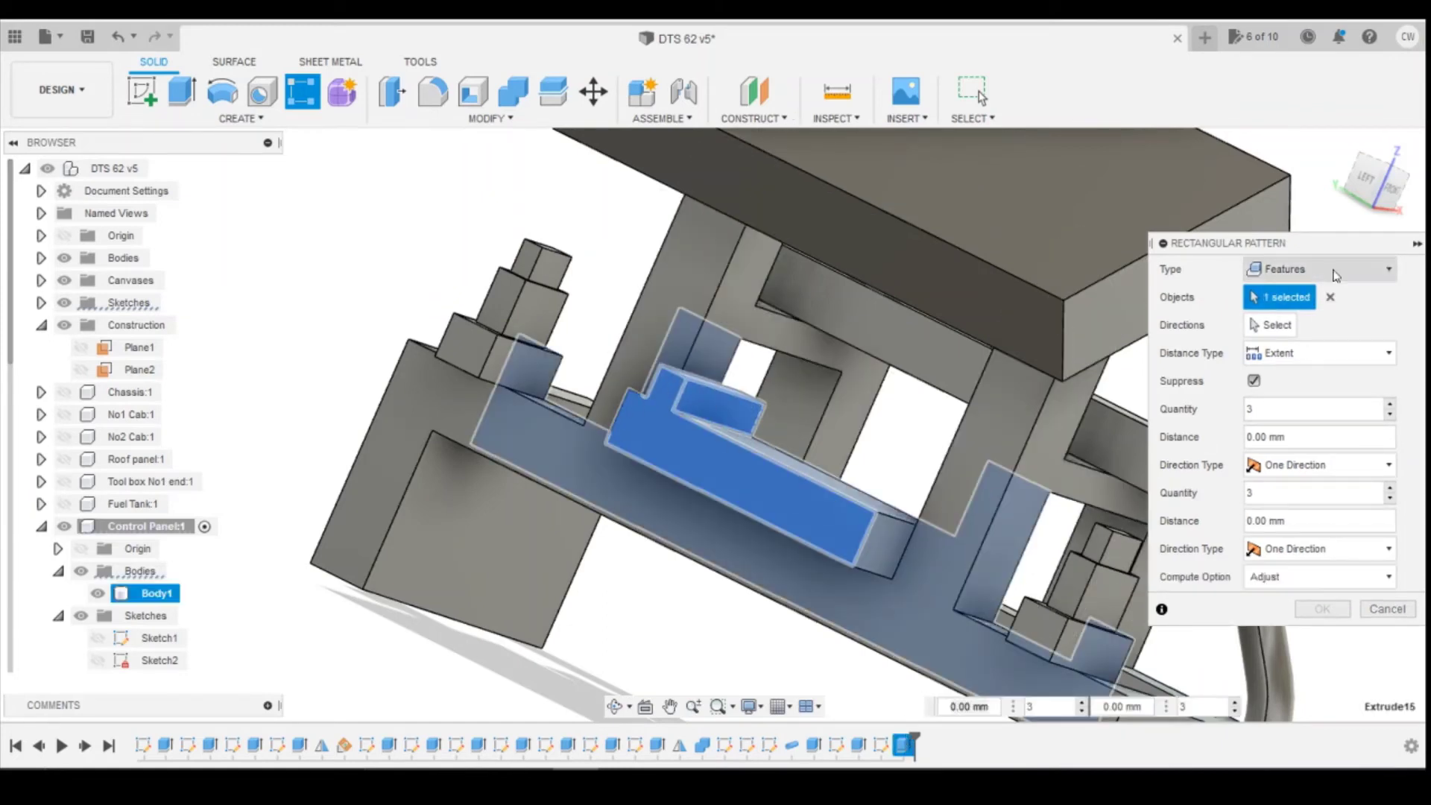
{"action": "left_click_drag", "start_coordinate": [1377, 179], "coordinate": [1364, 197]}
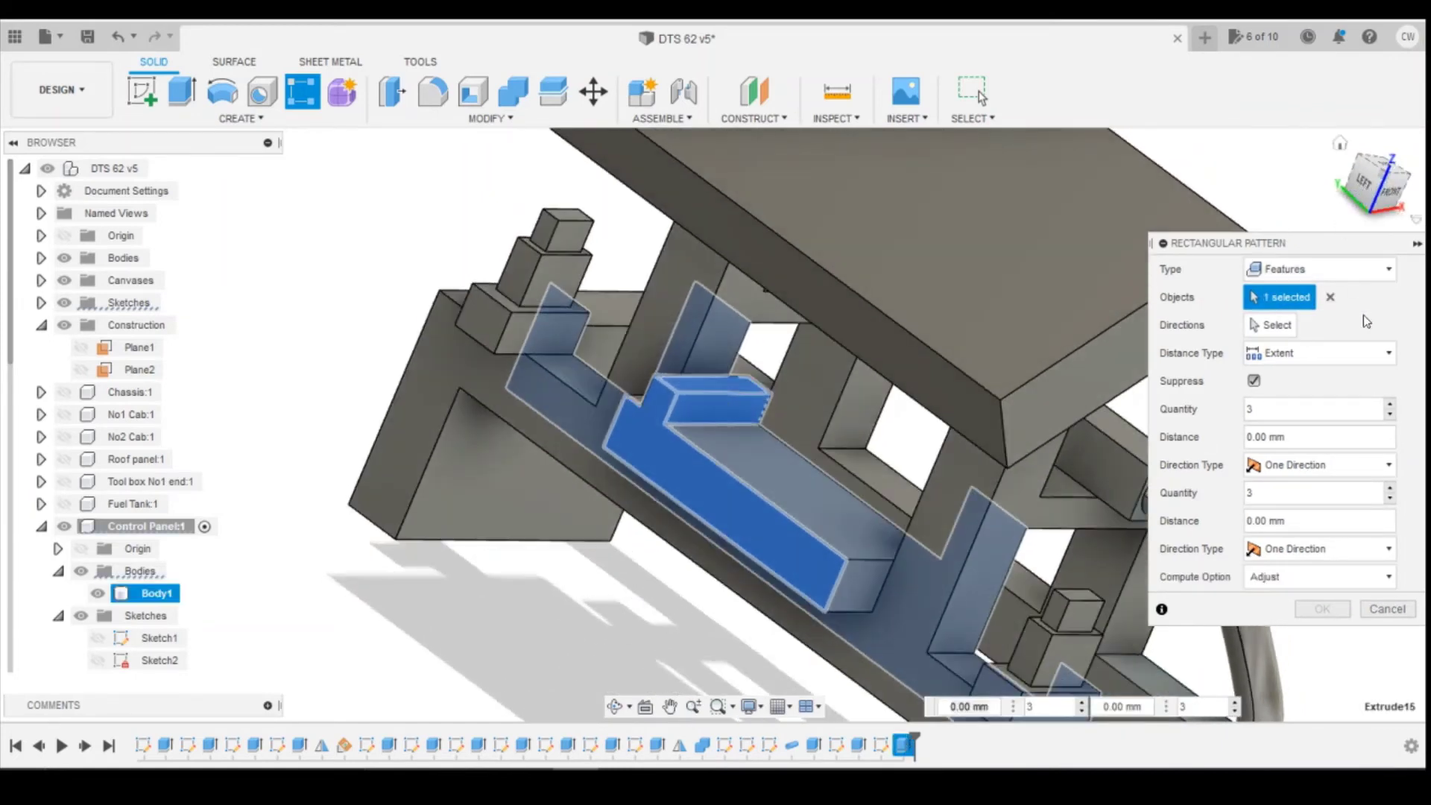
{"action": "left_click", "coordinate": [1271, 325]}
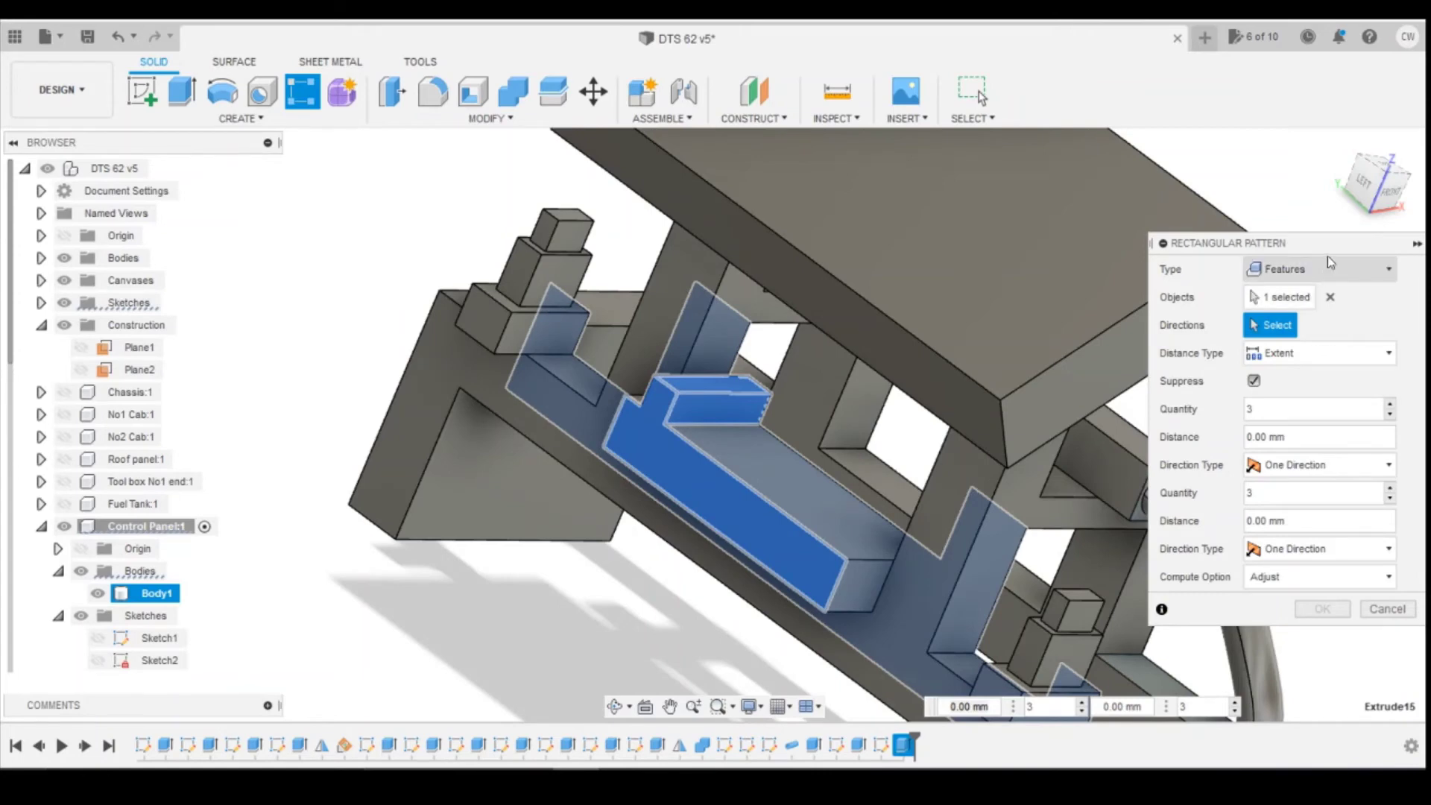
{"action": "left_click", "coordinate": [1390, 270]}
{"action": "left_click", "coordinate": [1271, 291]}
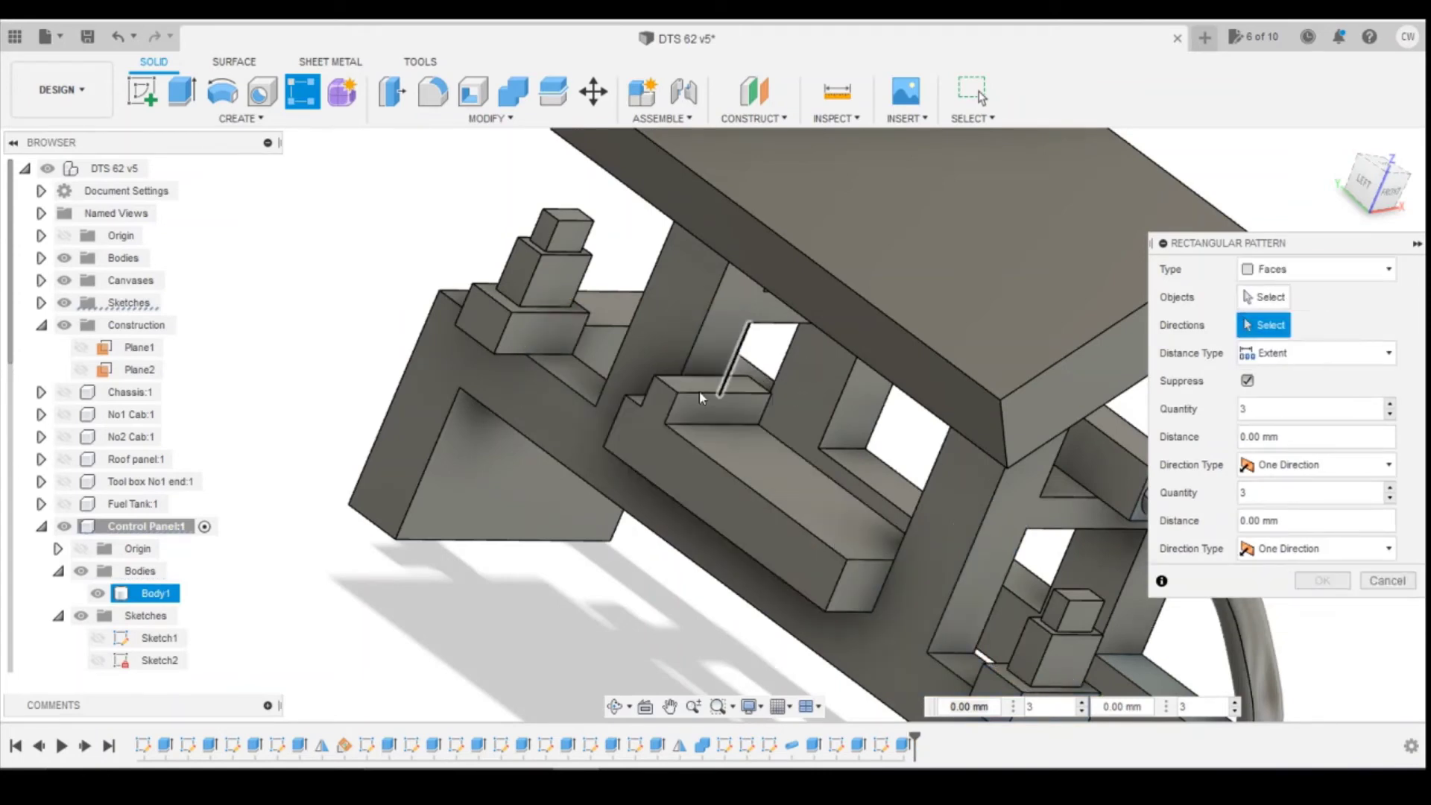
{"action": "left_click", "coordinate": [703, 409]}
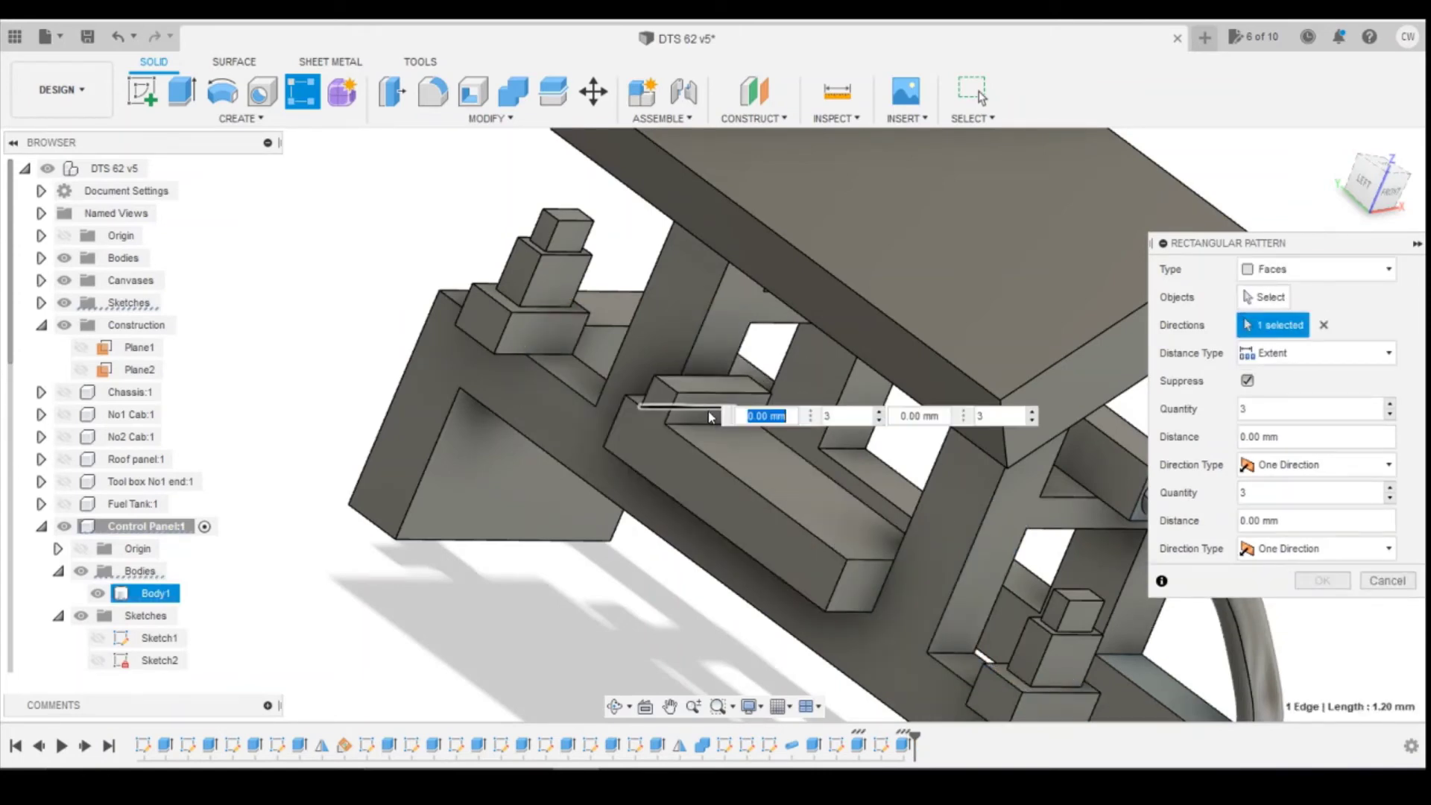
{"action": "left_click", "coordinate": [1324, 325]}
{"action": "scroll", "coordinate": [705, 409], "scroll_direction": "up", "scroll_amount": 5}
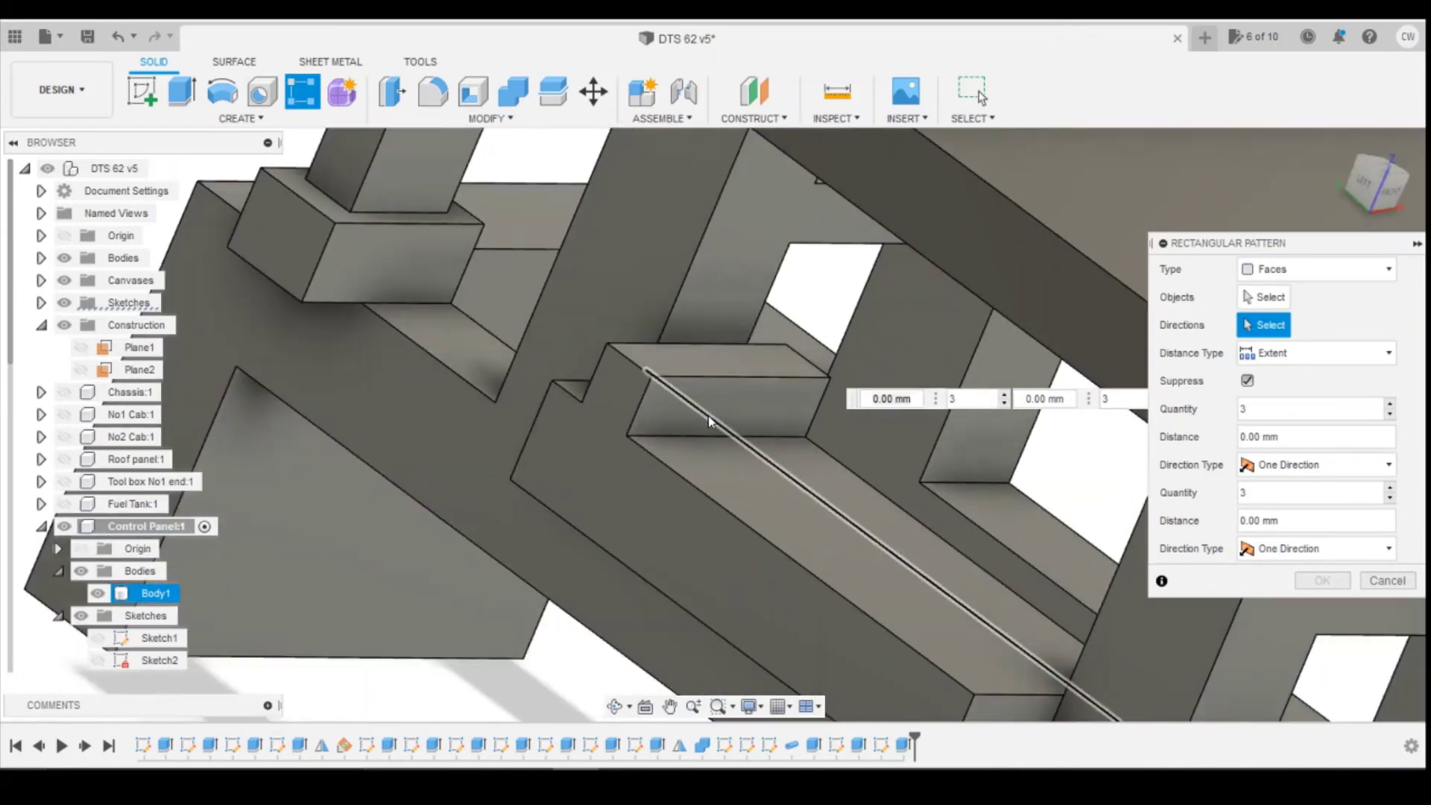
{"action": "scroll", "coordinate": [708, 415], "scroll_direction": "up", "scroll_amount": 3}
{"action": "key", "text": "Escape"}
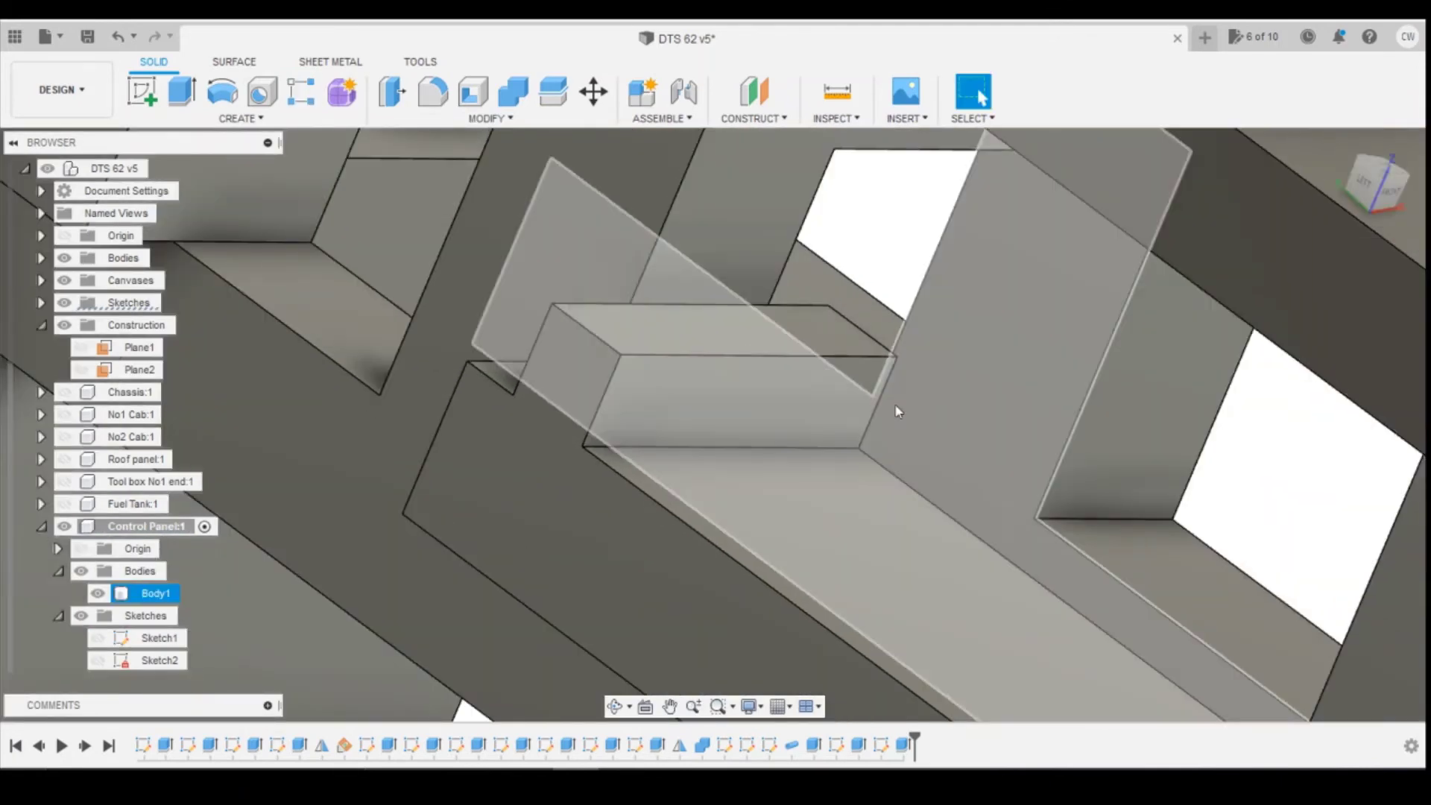
Start a rectangular pattern of type Faces and select the raised strip's upper face and both long side faces
{"action": "left_click", "coordinate": [301, 92]}
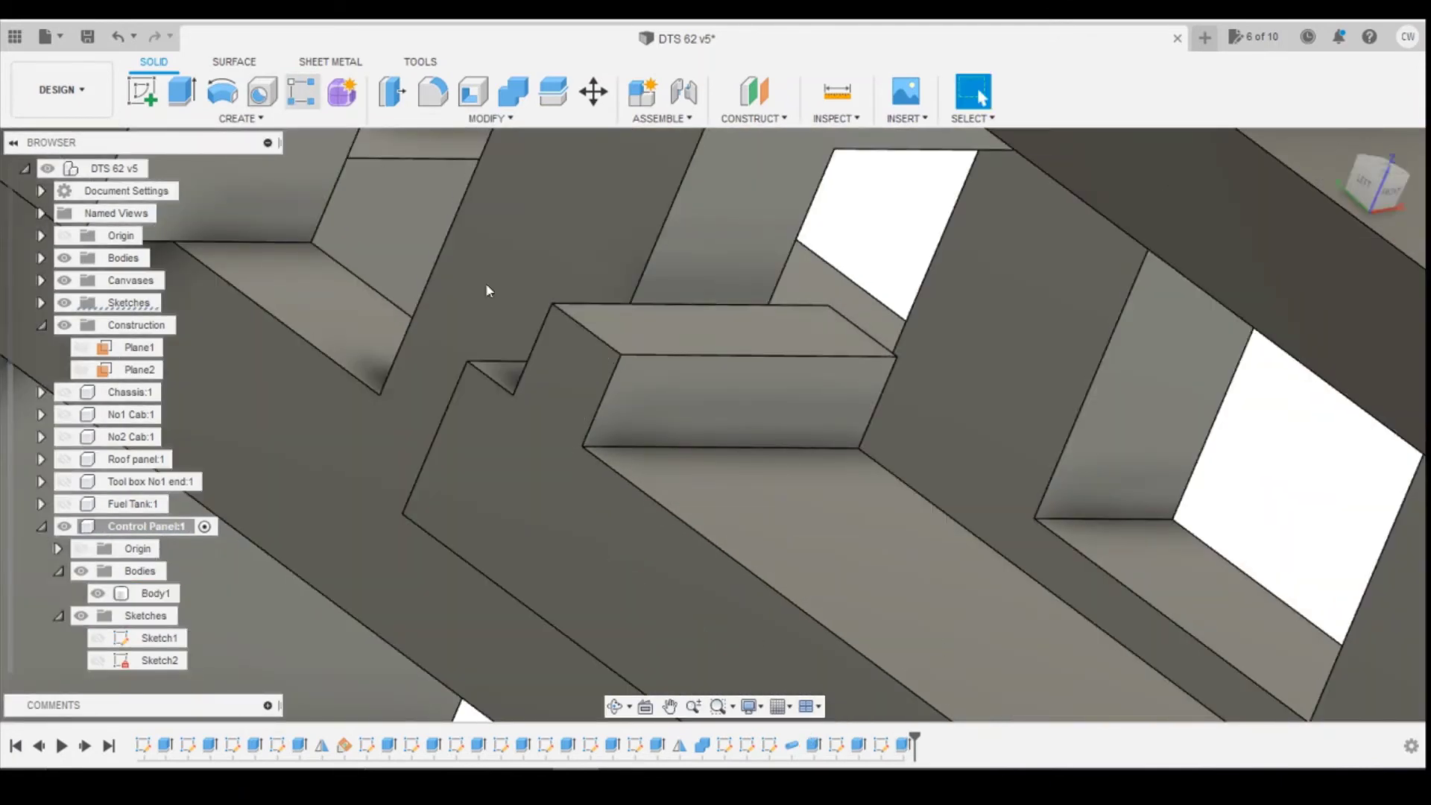
{"action": "left_click", "coordinate": [1301, 270]}
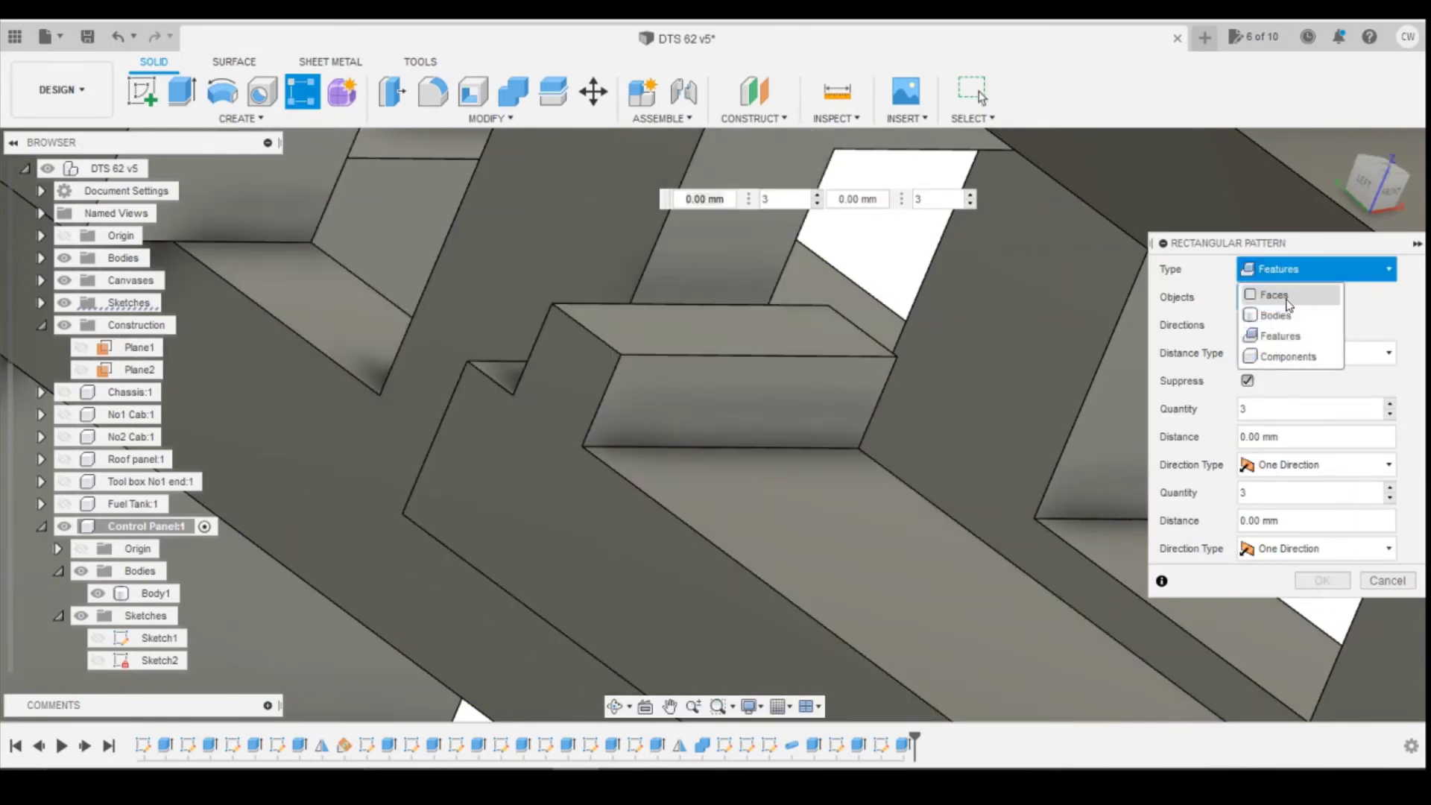
{"action": "left_click", "coordinate": [1277, 295]}
{"action": "left_click", "coordinate": [767, 400]}
{"action": "left_click", "coordinate": [761, 338]}
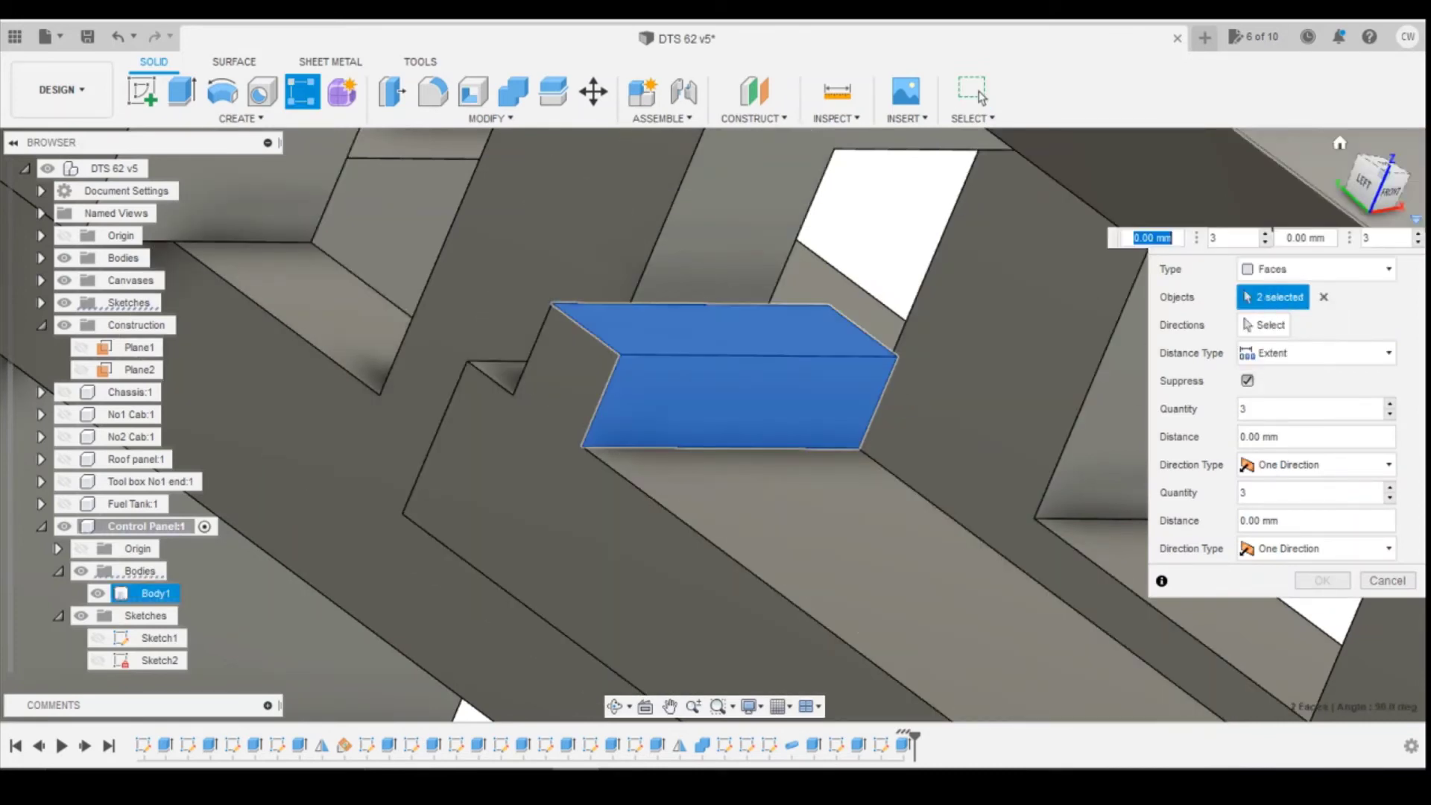
{"action": "middle_click_drag", "start_coordinate": [715, 403], "coordinate": [682, 377], "text": "shift"}
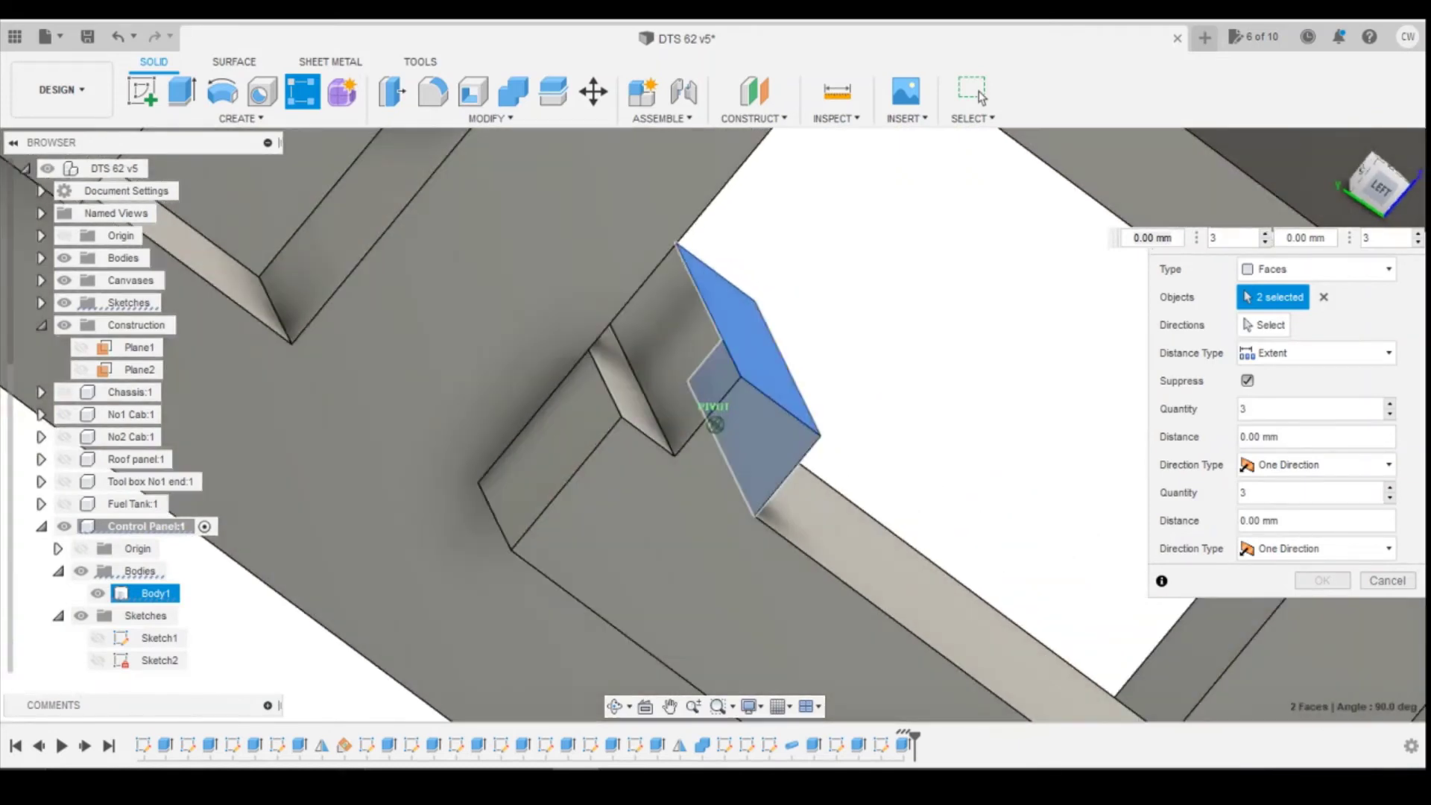
{"action": "left_click", "coordinate": [683, 377]}
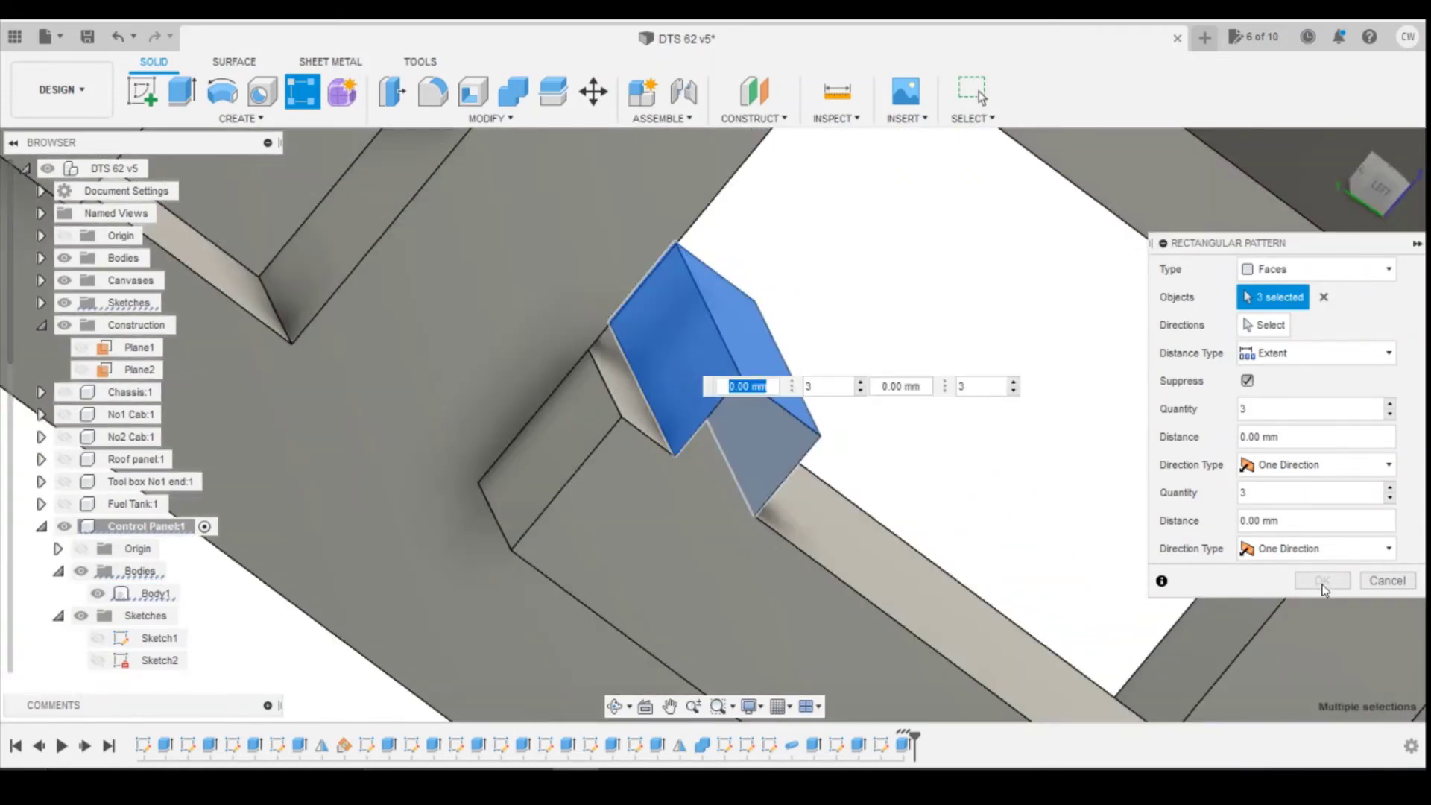
Pattern the strip's faces along the block's long upper edge with quantity 6 over an extent of -2.20 mm
{"action": "left_click", "coordinate": [1260, 322]}
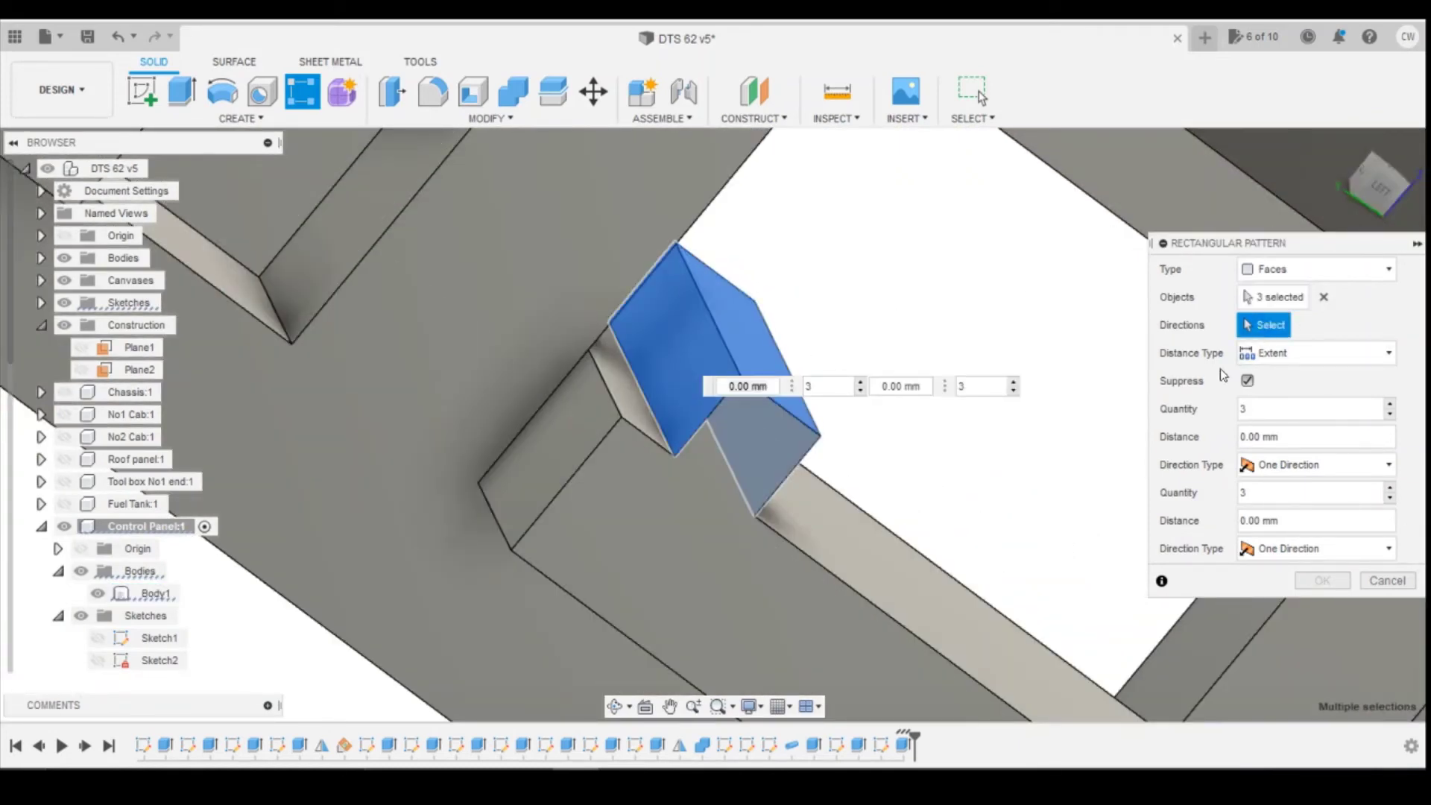
{"action": "left_click", "coordinate": [862, 596]}
{"action": "left_click", "coordinate": [1396, 179]}
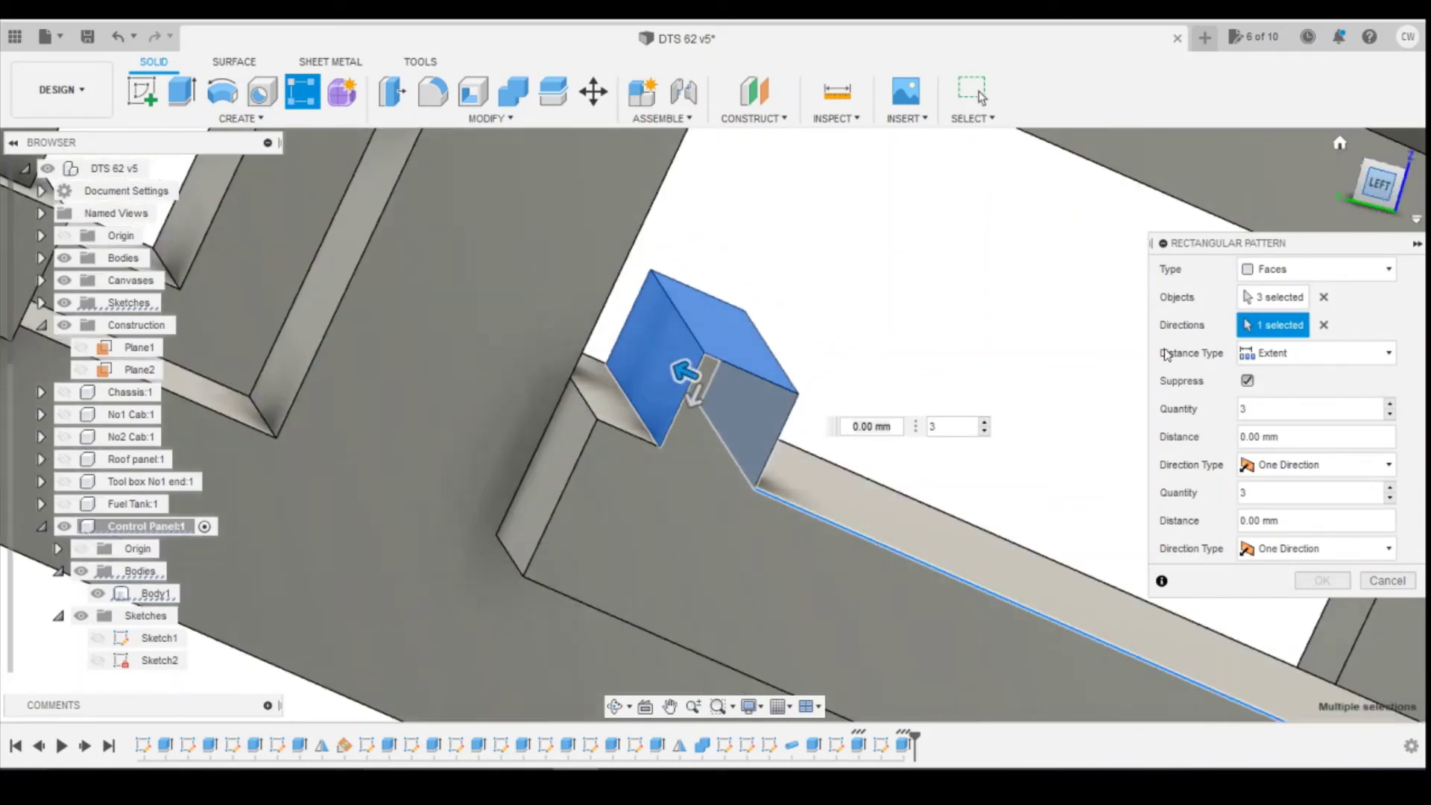
{"action": "scroll", "coordinate": [552, 489], "scroll_direction": "down", "scroll_amount": 5}
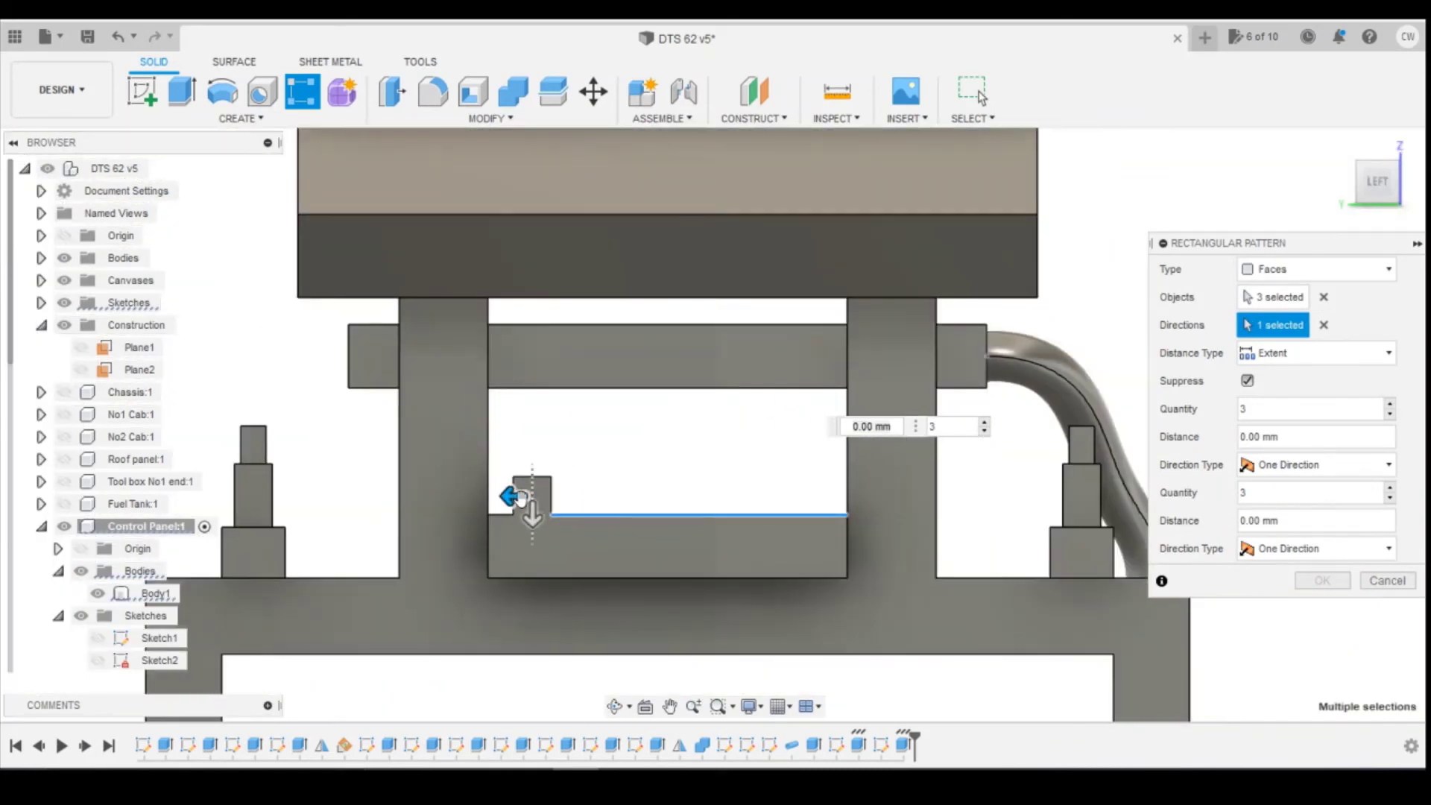
{"action": "left_click_drag", "start_coordinate": [530, 494], "coordinate": [826, 495]}
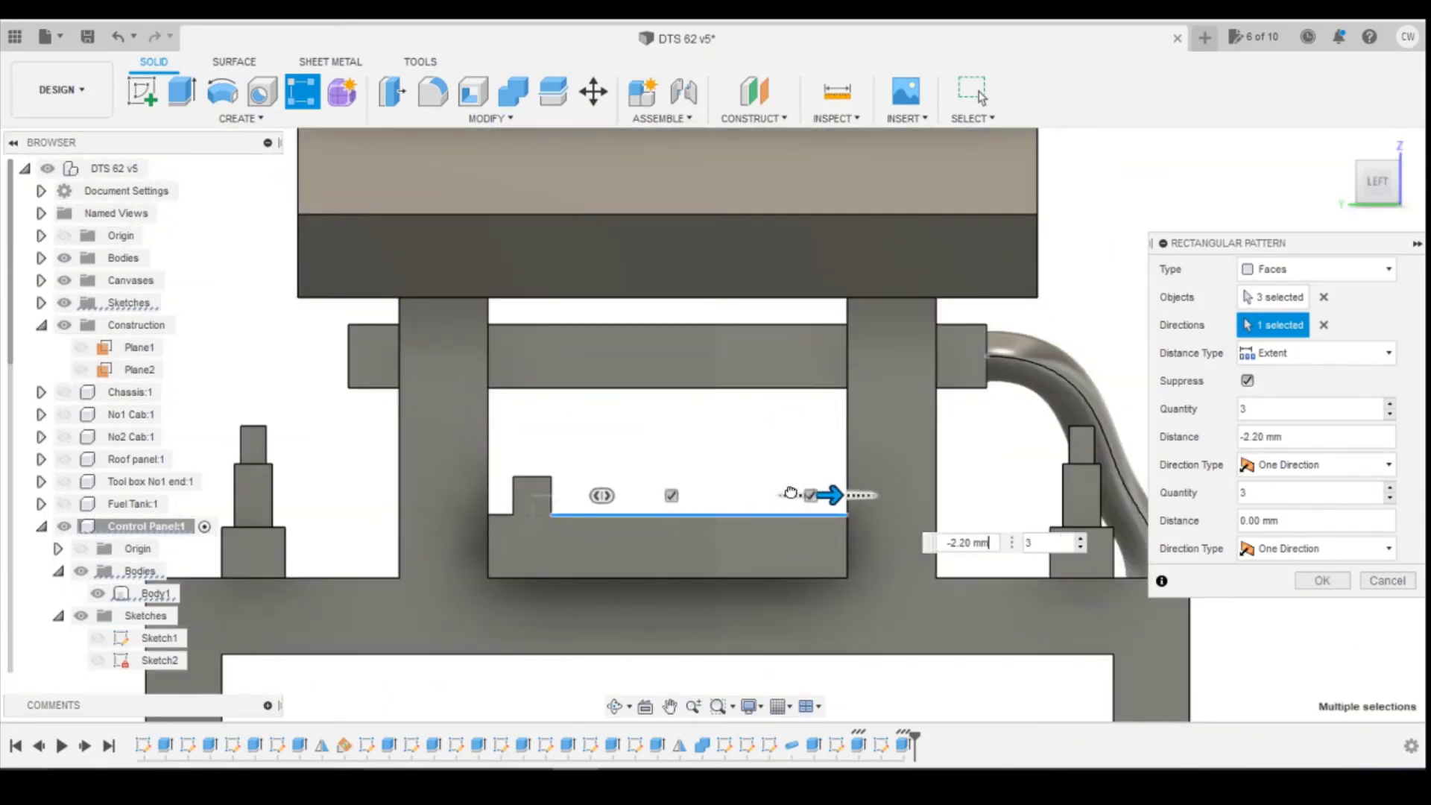
{"action": "left_click", "coordinate": [1080, 540]}
{"action": "left_click", "coordinate": [1081, 540]}
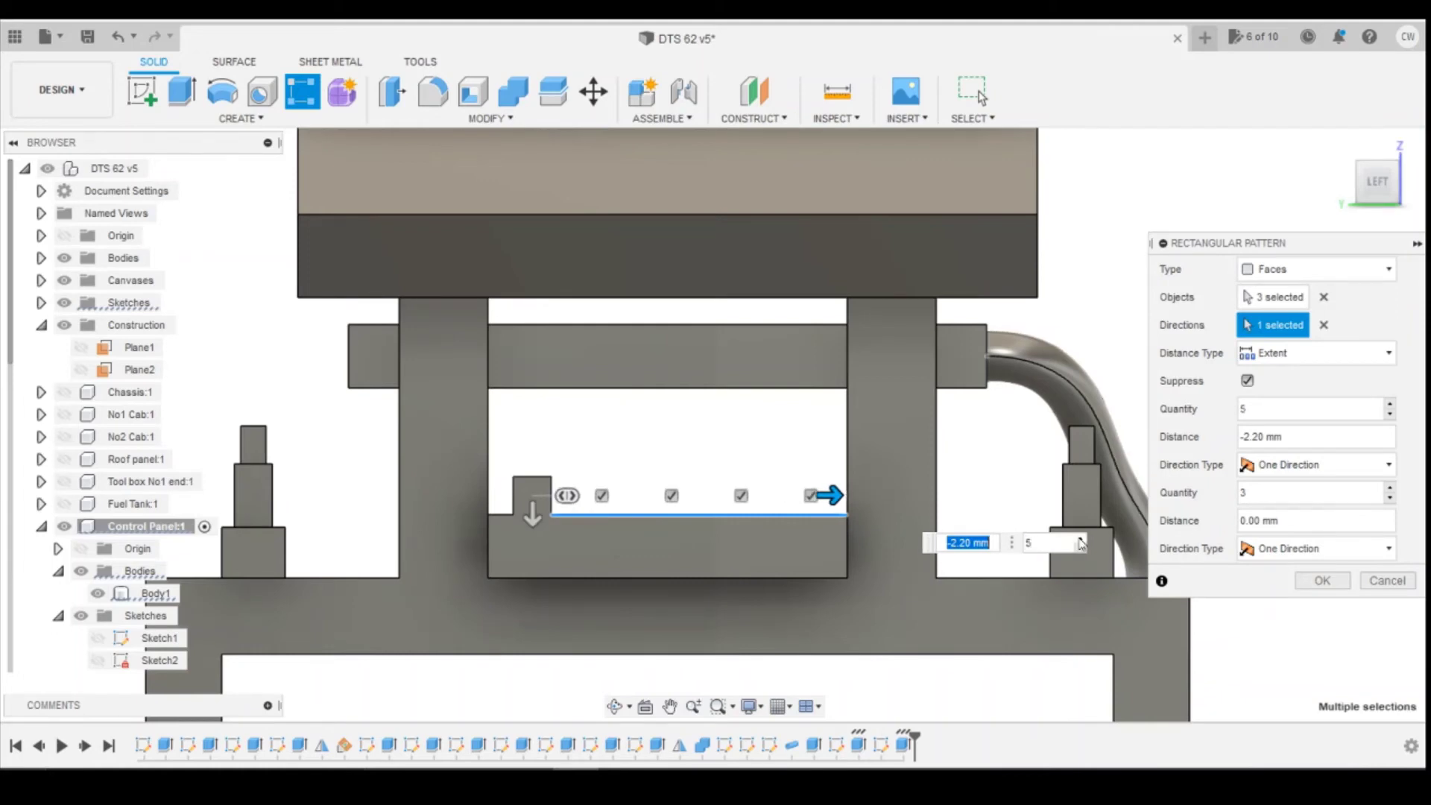
{"action": "left_click", "coordinate": [1080, 540]}
{"action": "left_click", "coordinate": [1331, 585]}
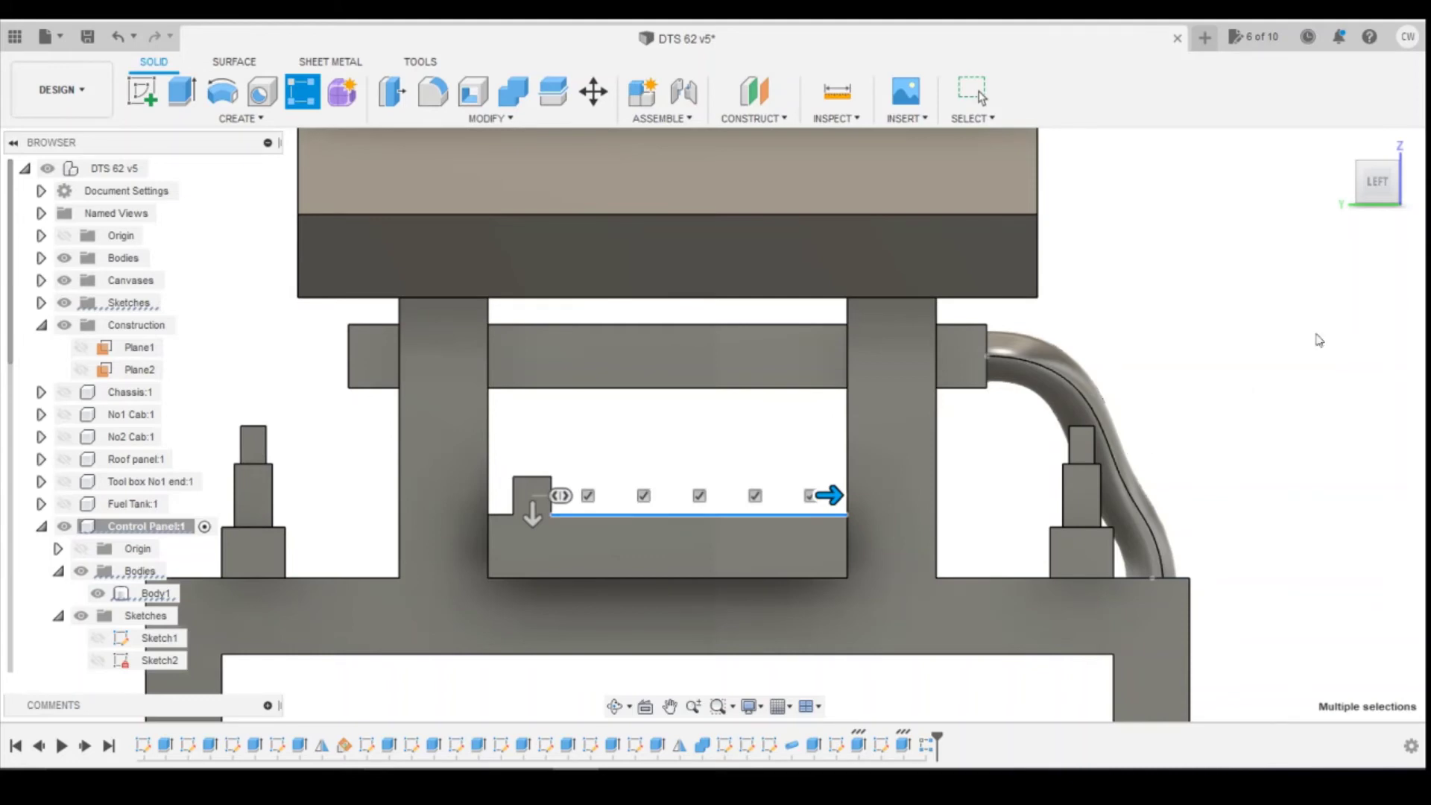
Edit the first strip's sketch and set its distance from the block's end edge to 0.1 mm
{"action": "left_click_drag", "start_coordinate": [1374, 188], "coordinate": [1370, 208]}
{"action": "left_click", "coordinate": [915, 630]}
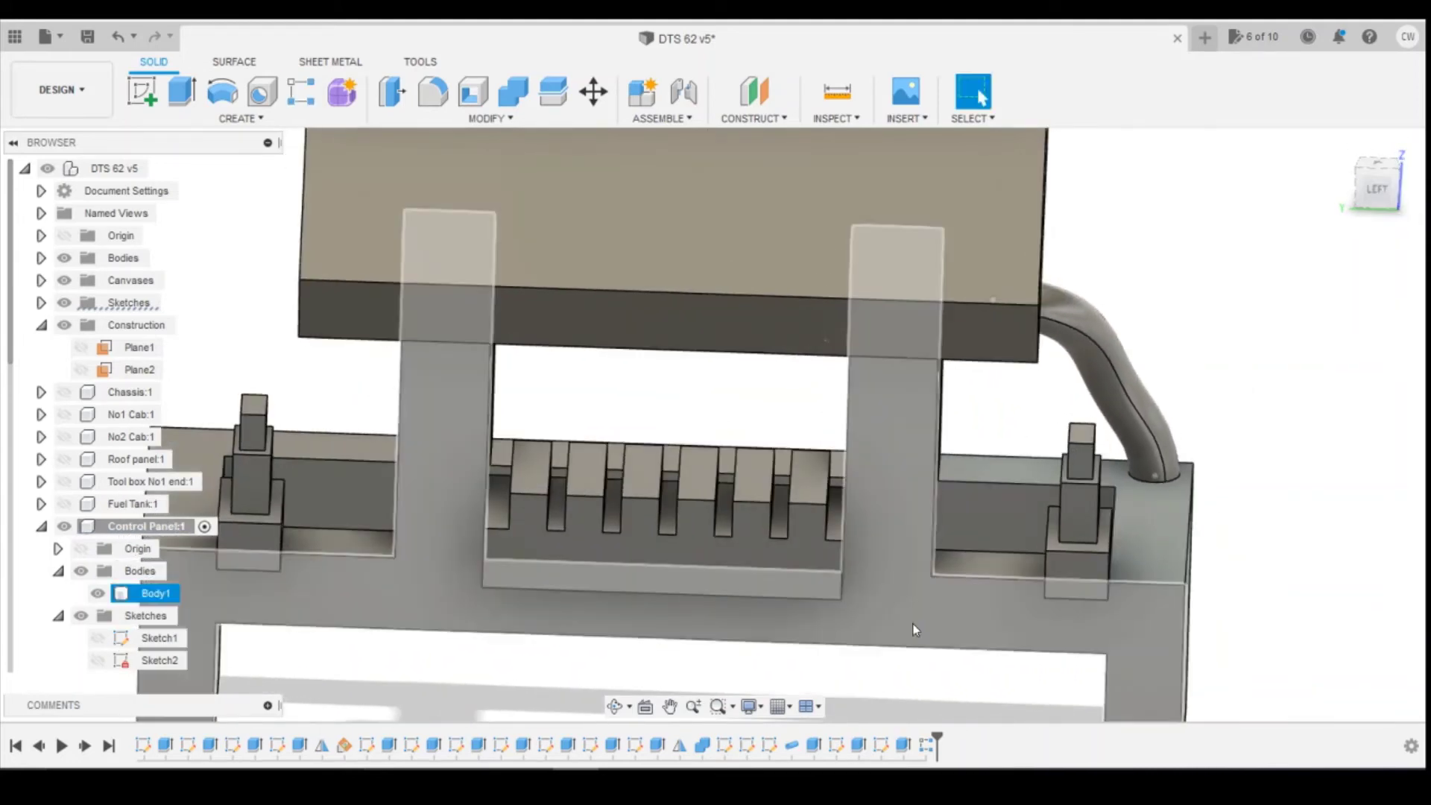
{"action": "left_click", "coordinate": [576, 642]}
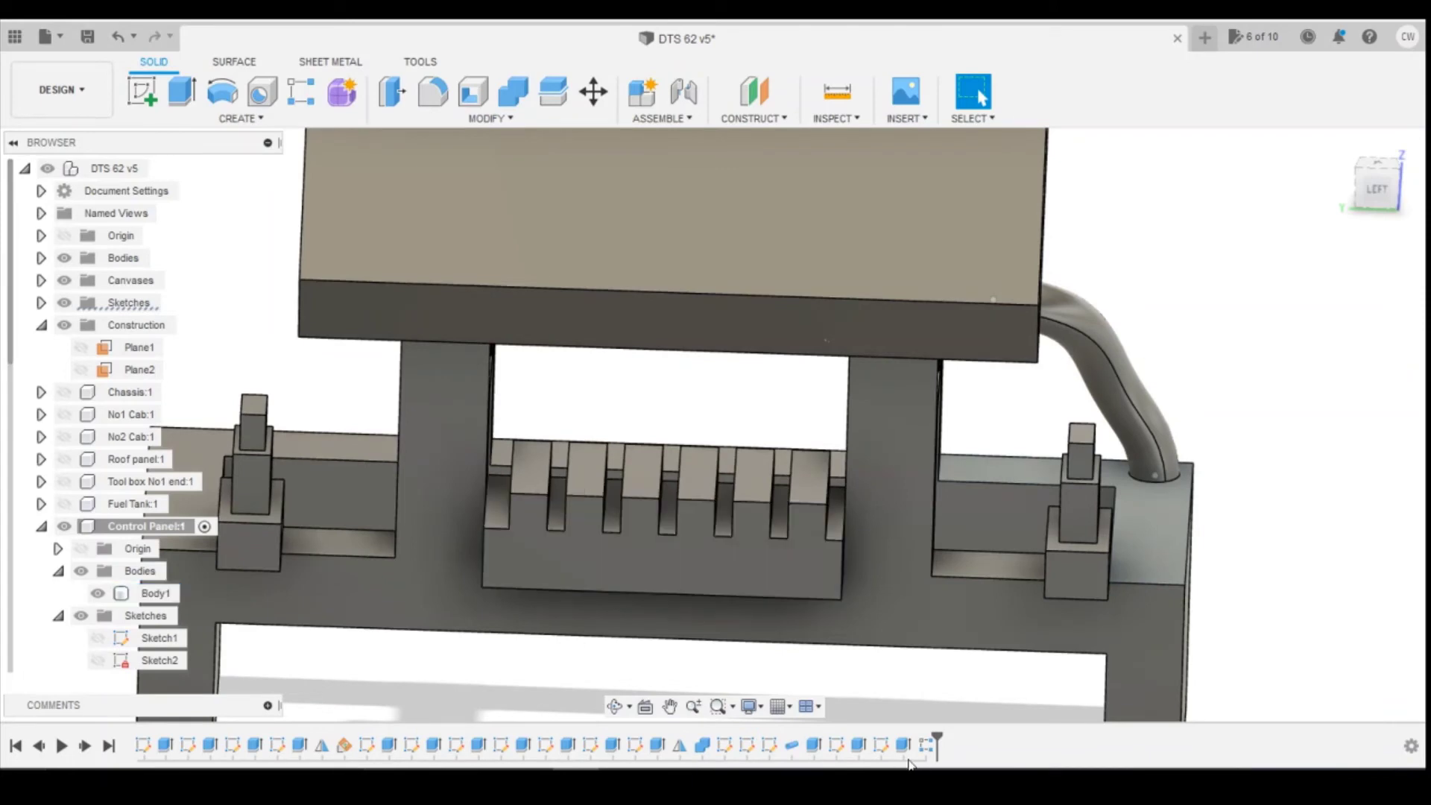
{"action": "right_click", "coordinate": [880, 745]}
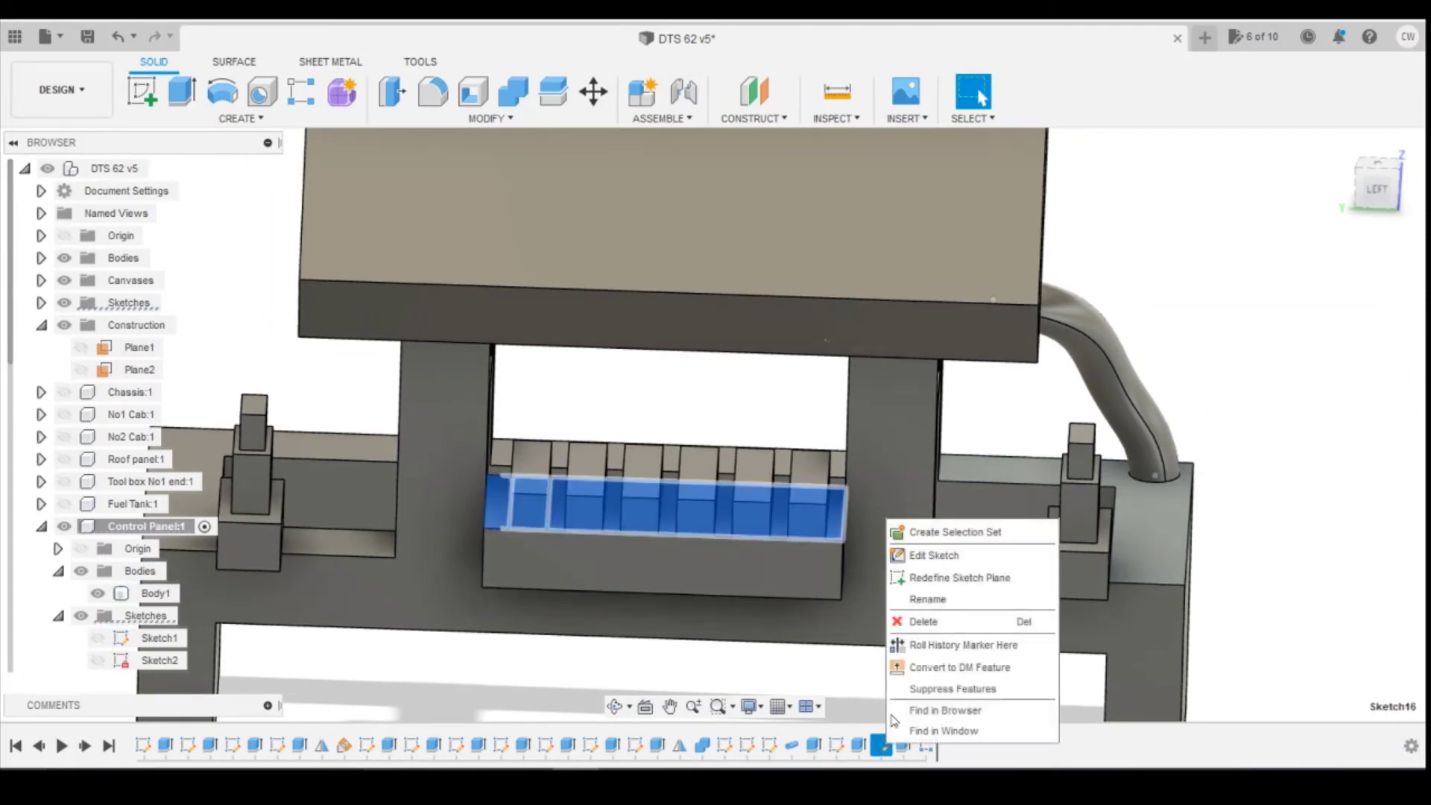
{"action": "left_click", "coordinate": [934, 556]}
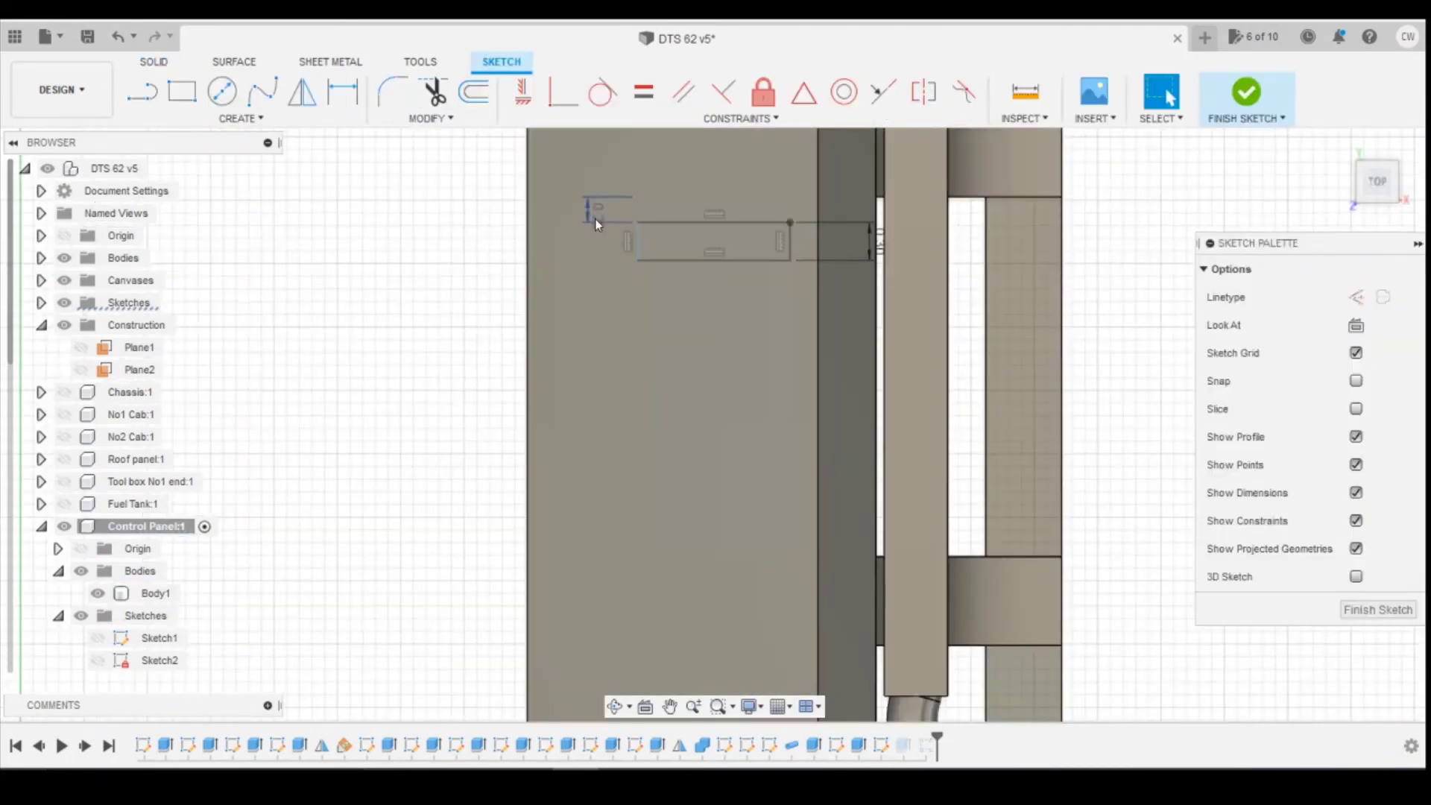
{"action": "double_click", "coordinate": [595, 216]}
{"action": "type", "text": "0.1"}
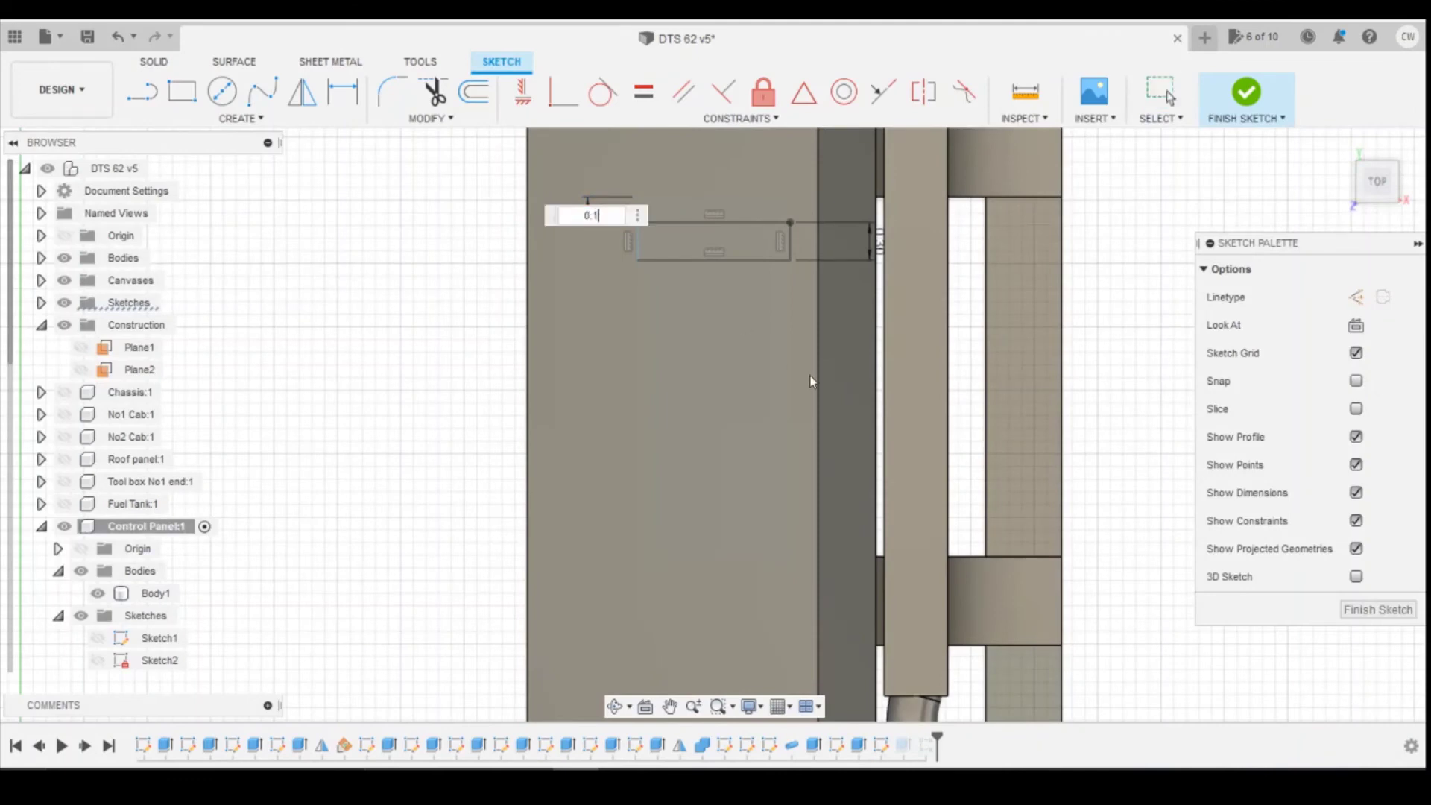
{"action": "key", "text": "Return"}
{"action": "left_click", "coordinate": [1246, 104]}
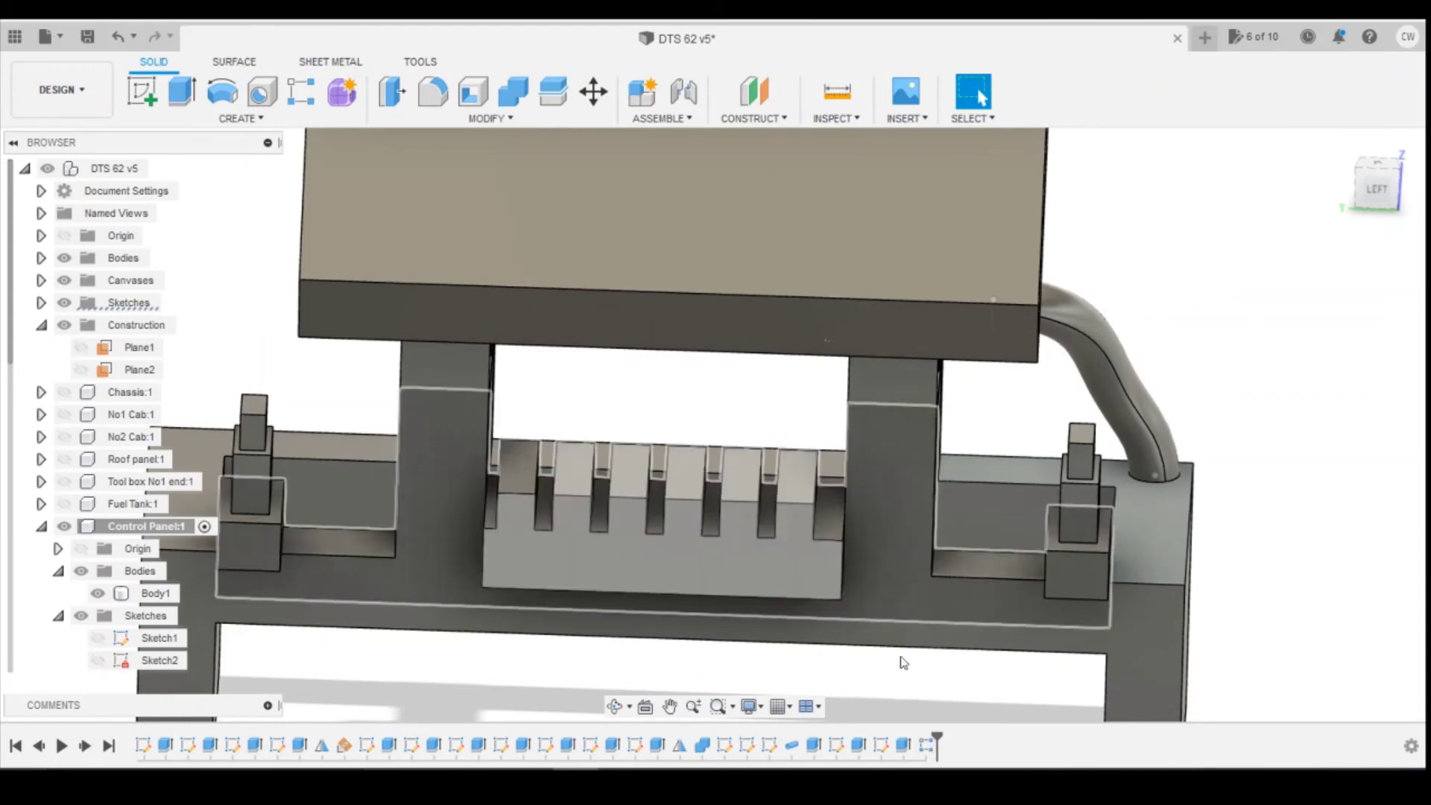
Edit the strips' rectangular pattern and set its extent distance to -2.30 mm
{"action": "left_click", "coordinate": [857, 604]}
{"action": "right_click", "coordinate": [927, 746]}
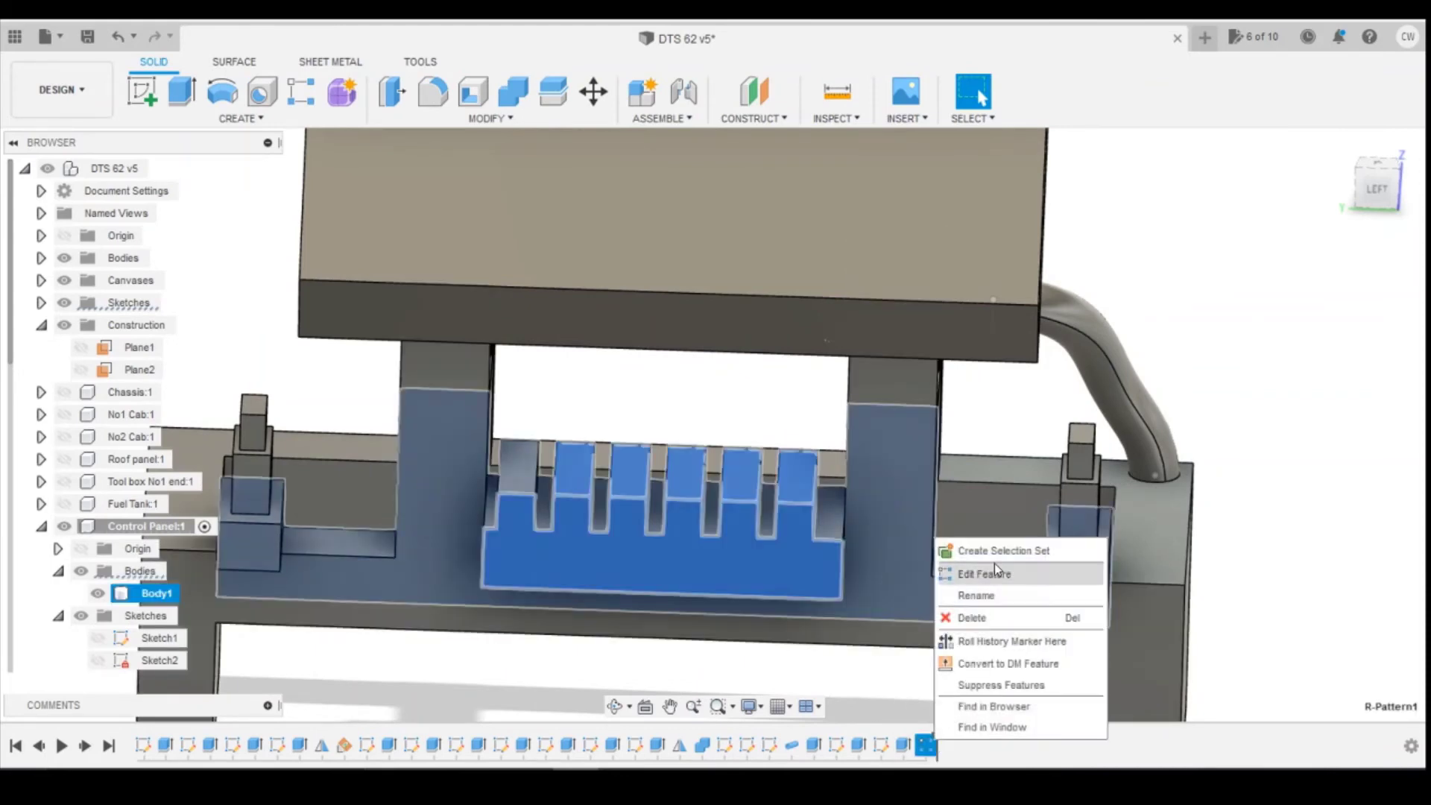
{"action": "left_click", "coordinate": [994, 574]}
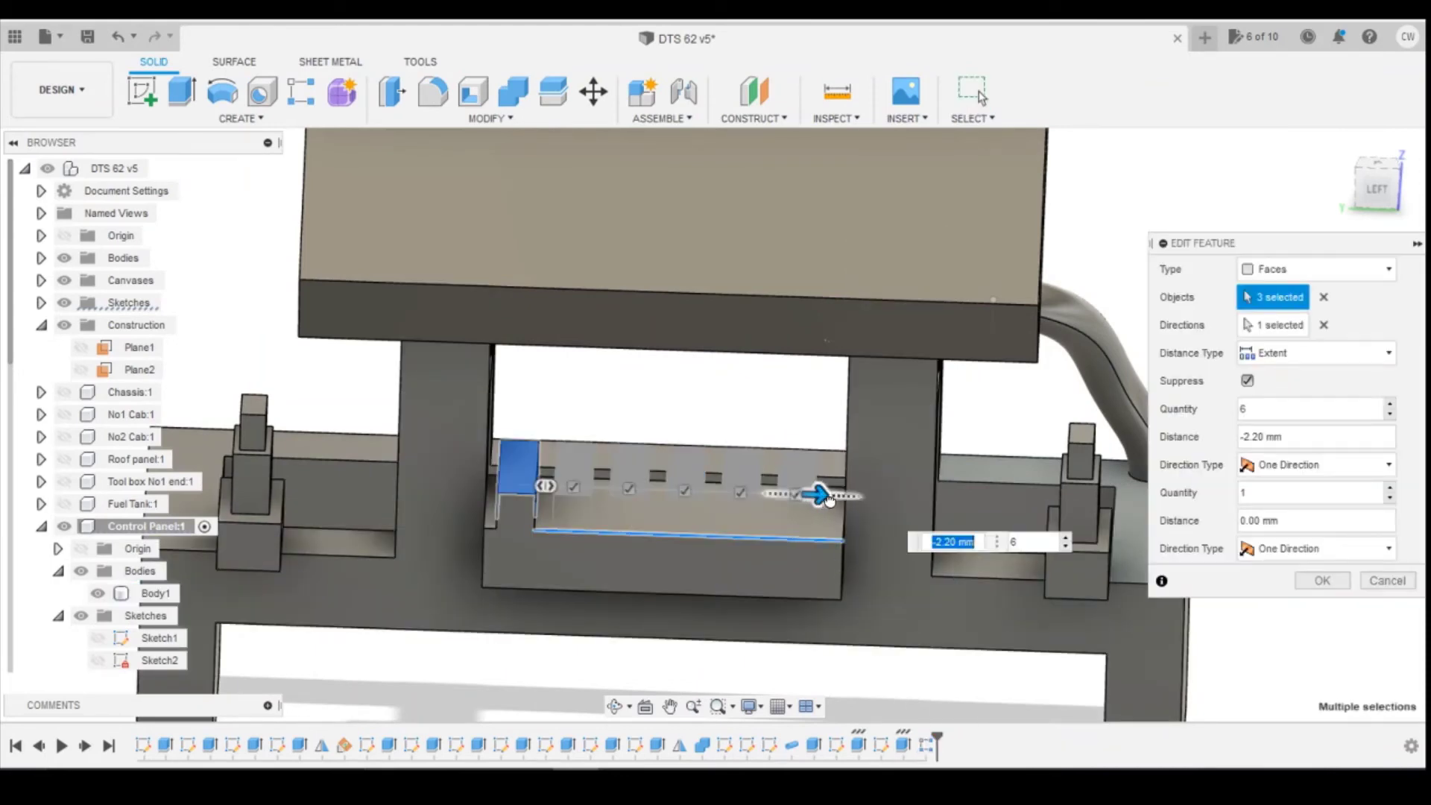
{"action": "left_click_drag", "start_coordinate": [817, 495], "coordinate": [833, 495]}
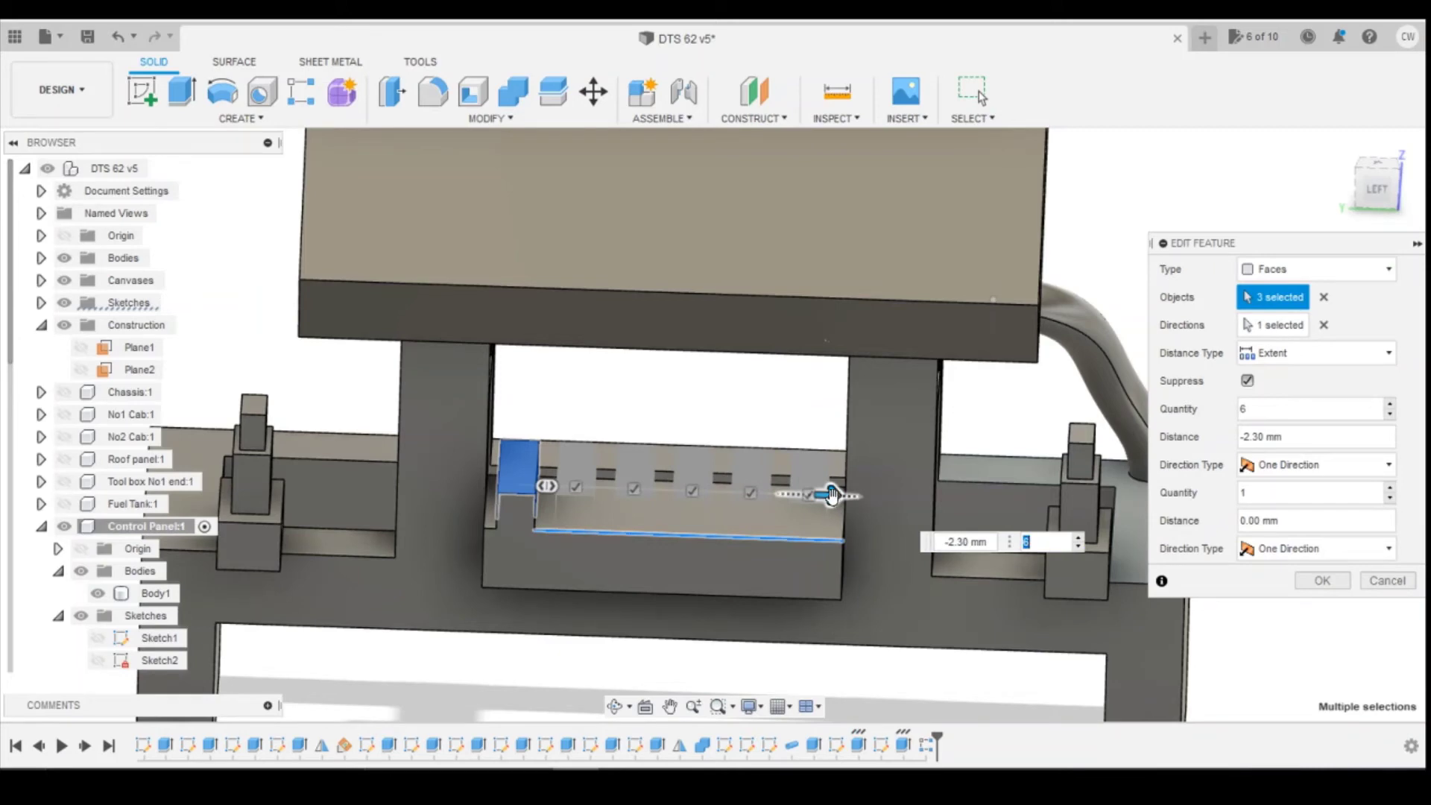
{"action": "left_click", "coordinate": [1306, 581]}
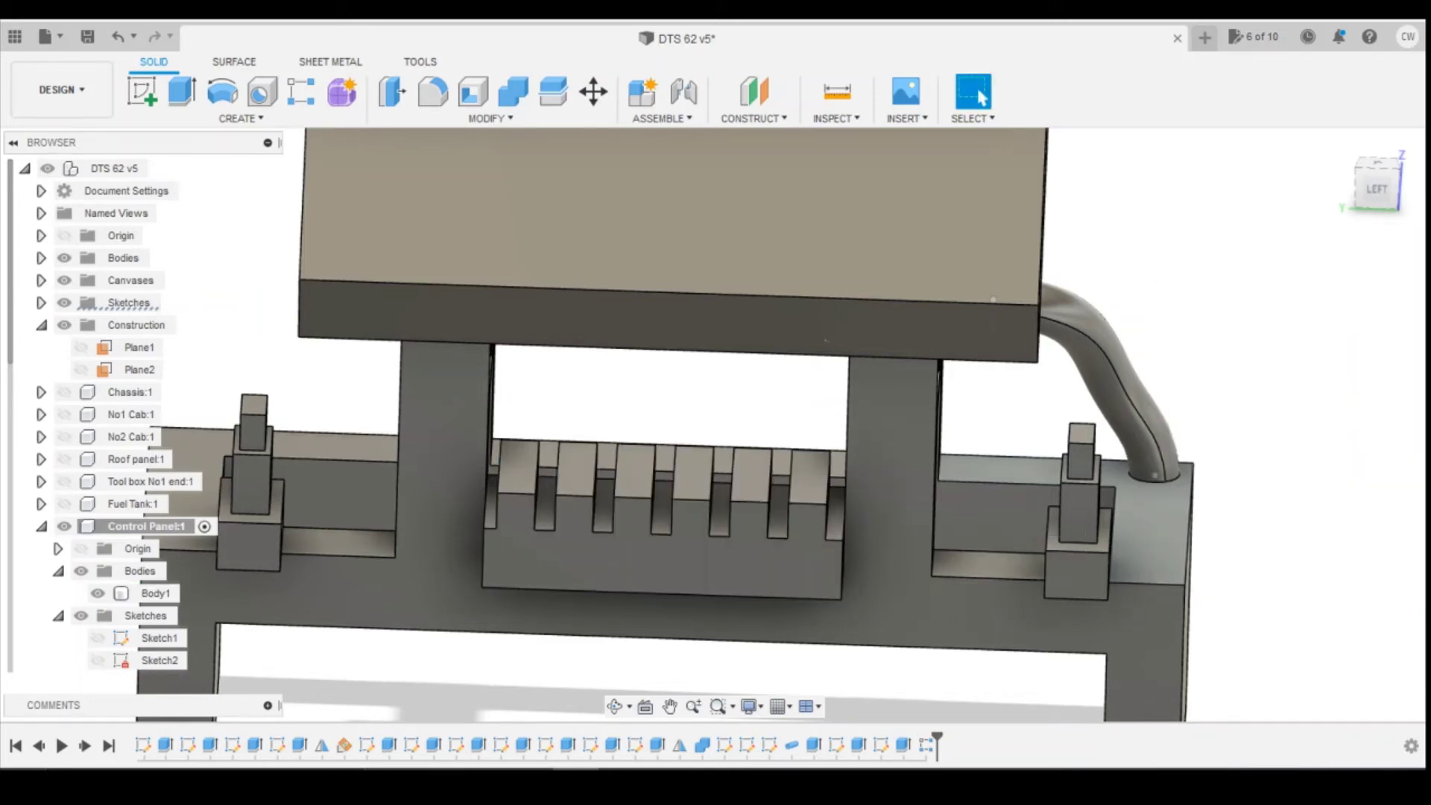
View the strip row at an angle and examine the DR72211 reference photos of the control panel in Photos
{"action": "mouse_move", "coordinate": [1377, 193]}
{"action": "left_mouse_down"}
{"action": "mouse_move", "coordinate": [1343, 170]}
{"action": "mouse_move", "coordinate": [1312, 187]}
{"action": "left_mouse_up"}
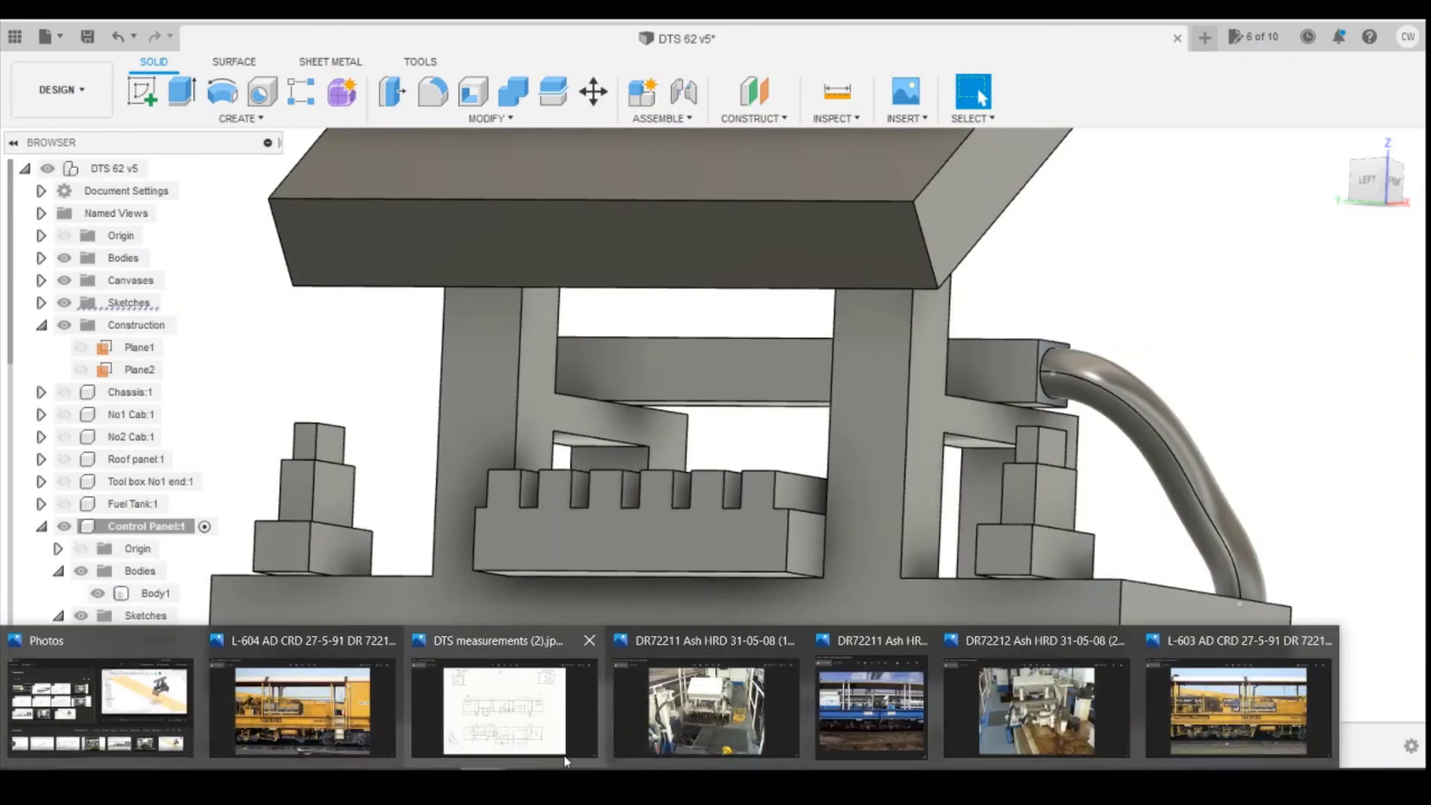
{"action": "left_click", "coordinate": [675, 716]}
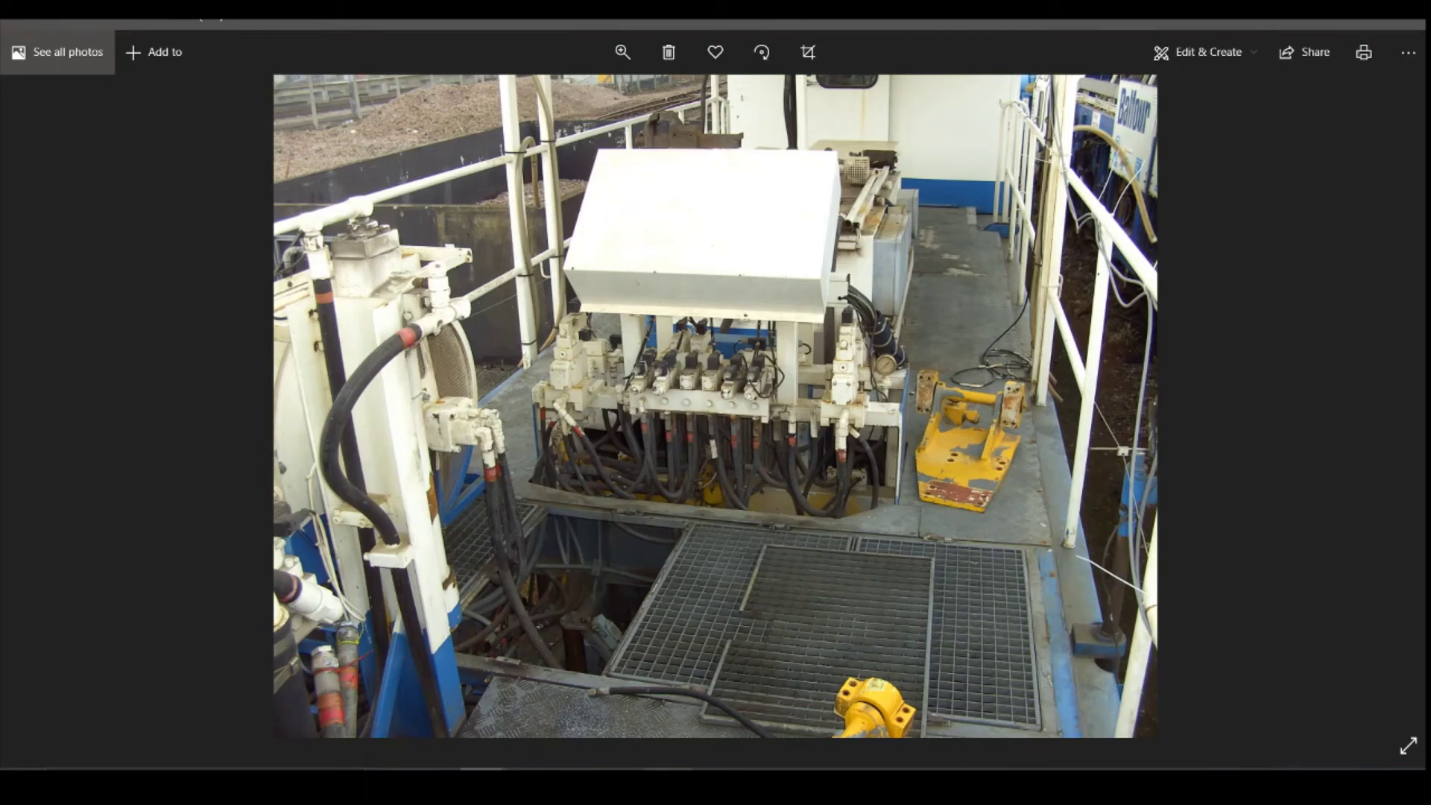
{"action": "key", "text": "alt+F4"}
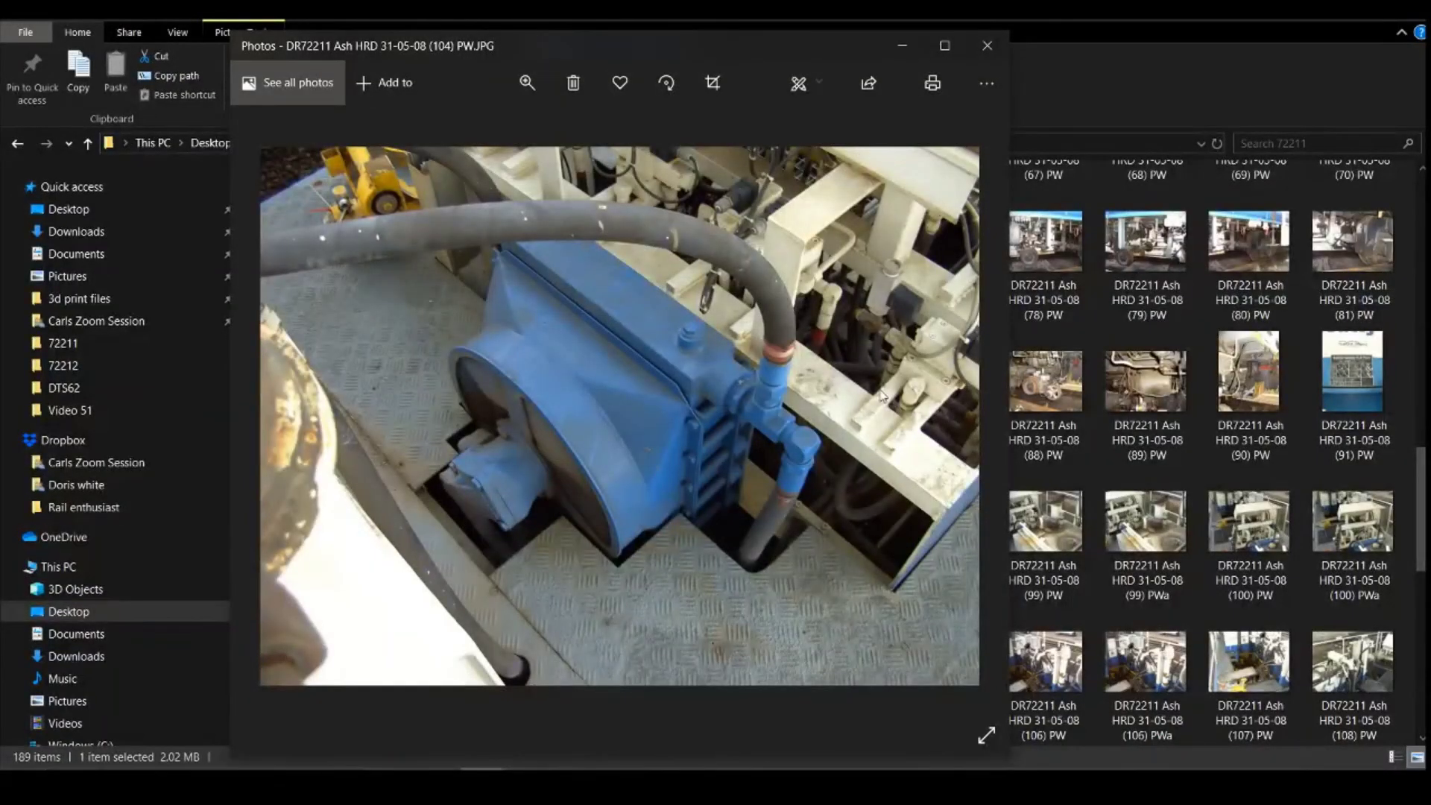
{"action": "left_click", "coordinate": [944, 45]}
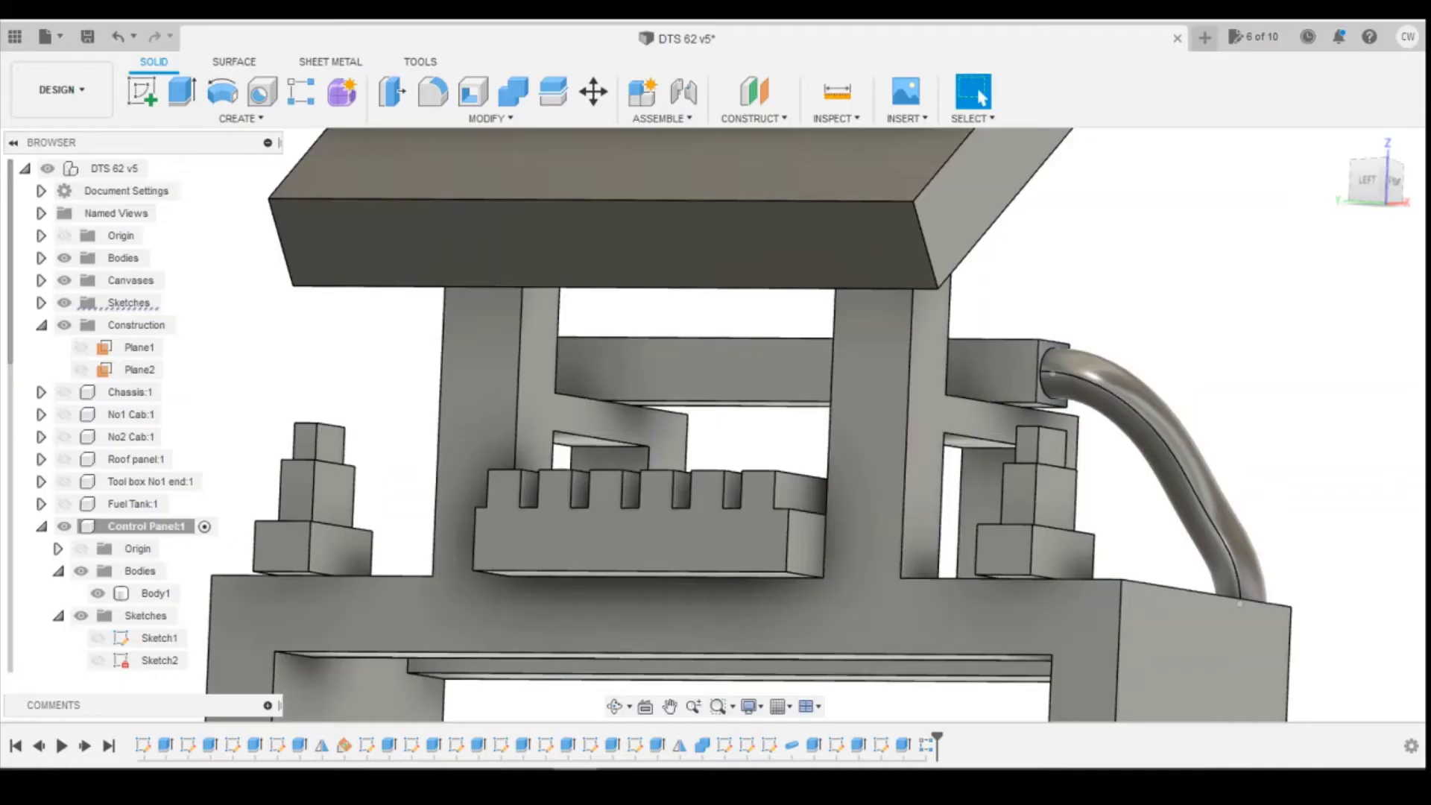
Start a sketch on the frame's vertical face below the hose rail and check the DR72211 photo of the blue cooler unit in Photos
{"action": "scroll", "coordinate": [1043, 510], "scroll_direction": "down", "scroll_amount": 3}
{"action": "middle_click_drag", "start_coordinate": [1380, 204], "coordinate": [822, 641], "text": "shift"}
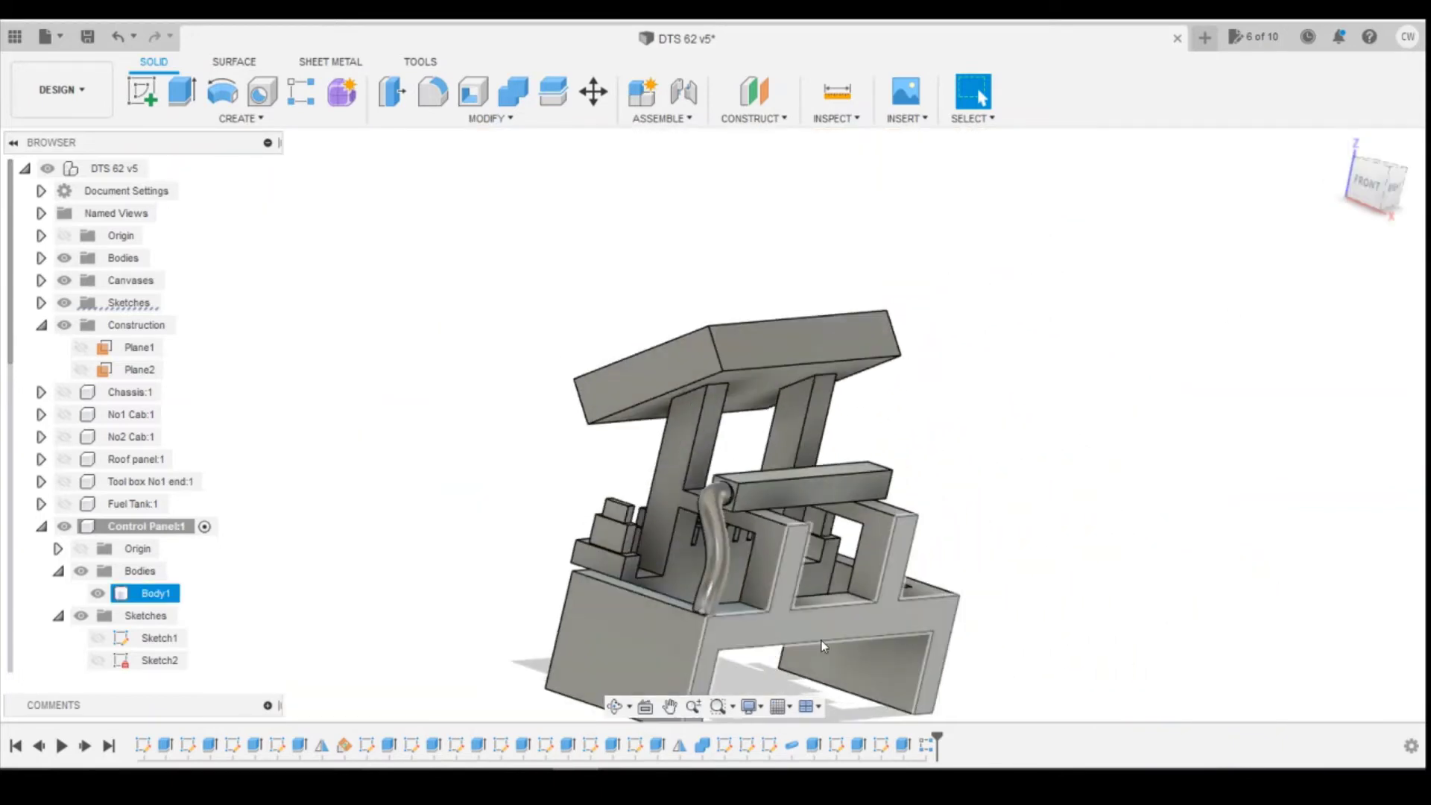
{"action": "left_click", "coordinate": [142, 91]}
{"action": "left_click", "coordinate": [751, 628]}
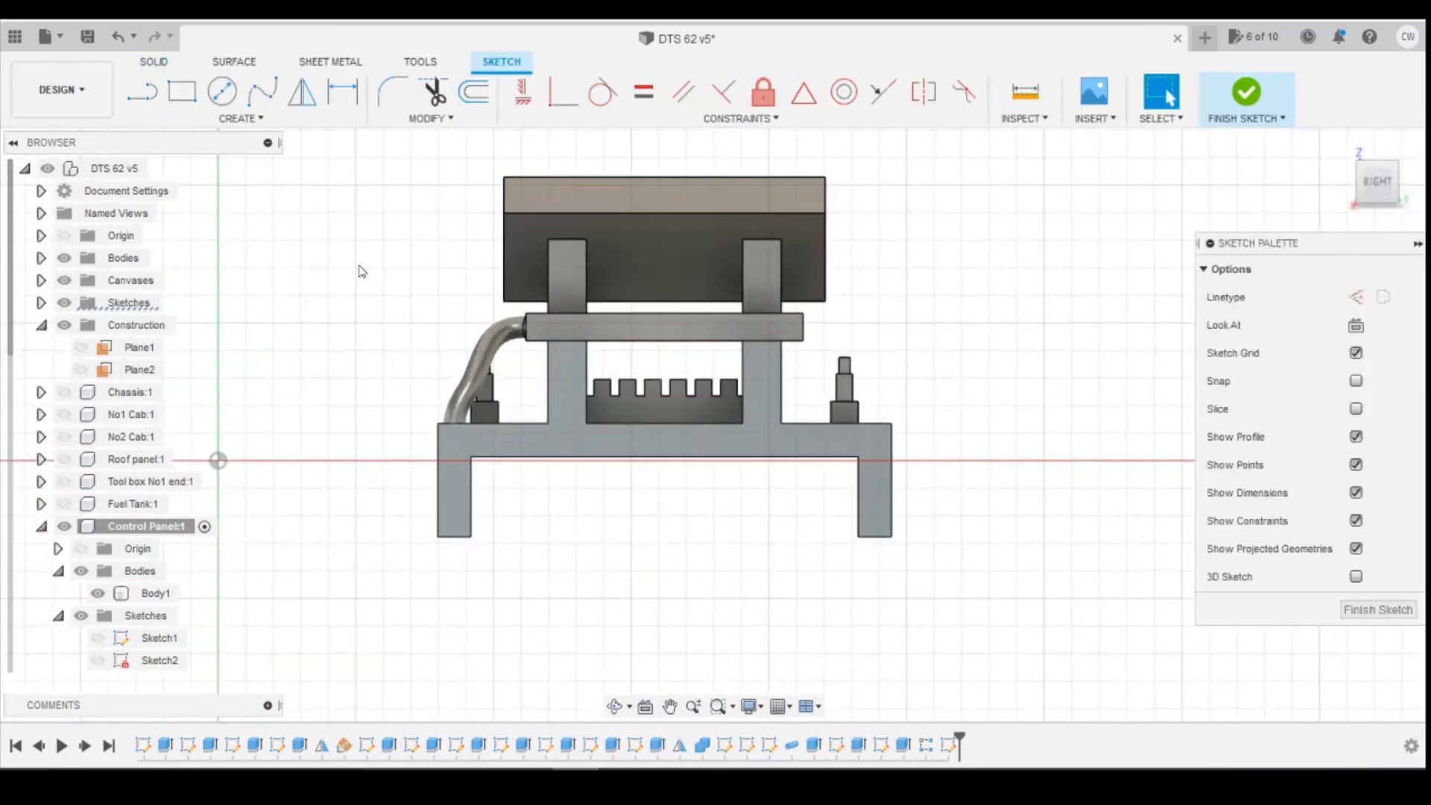
{"action": "left_click", "coordinate": [181, 91]}
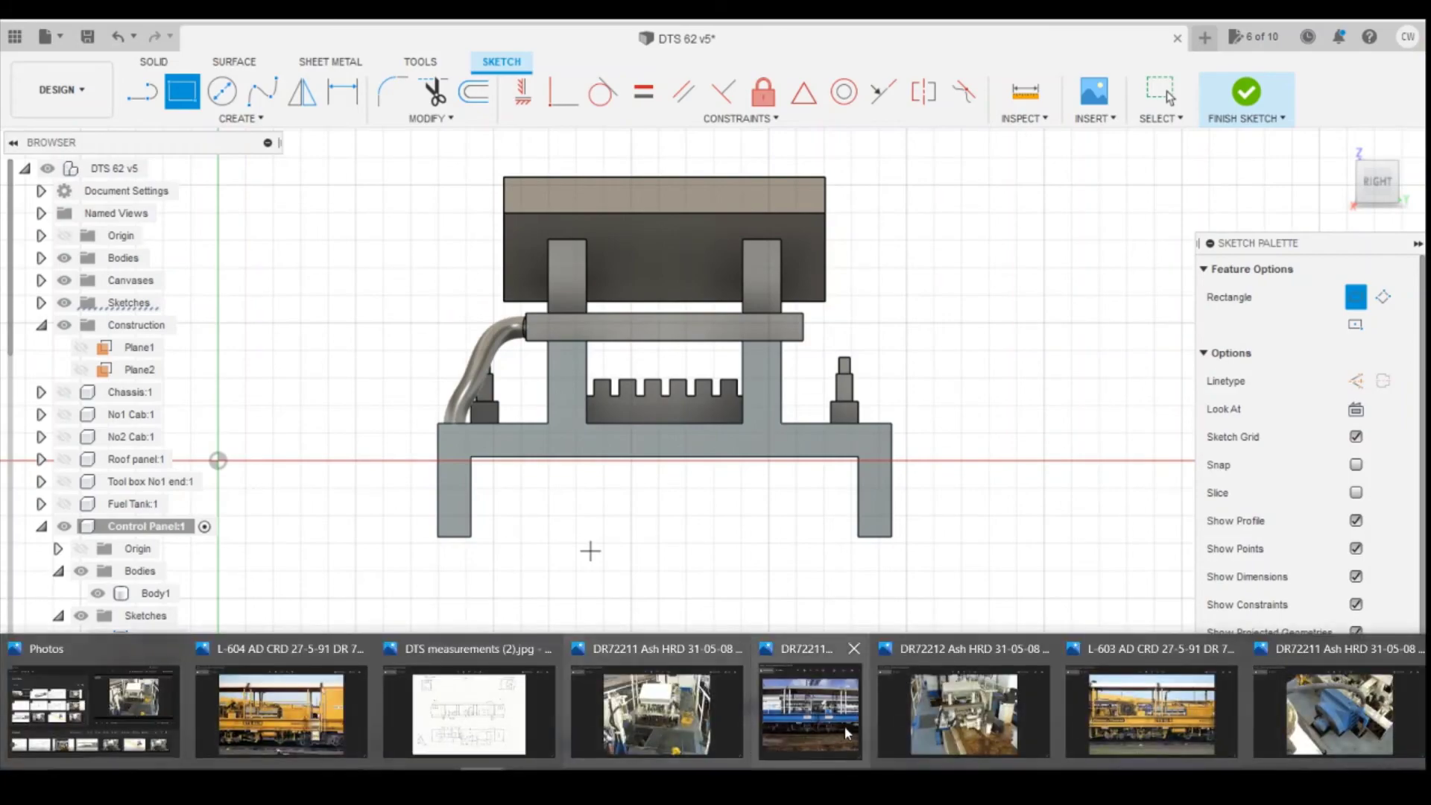
{"action": "left_click", "coordinate": [1324, 728]}
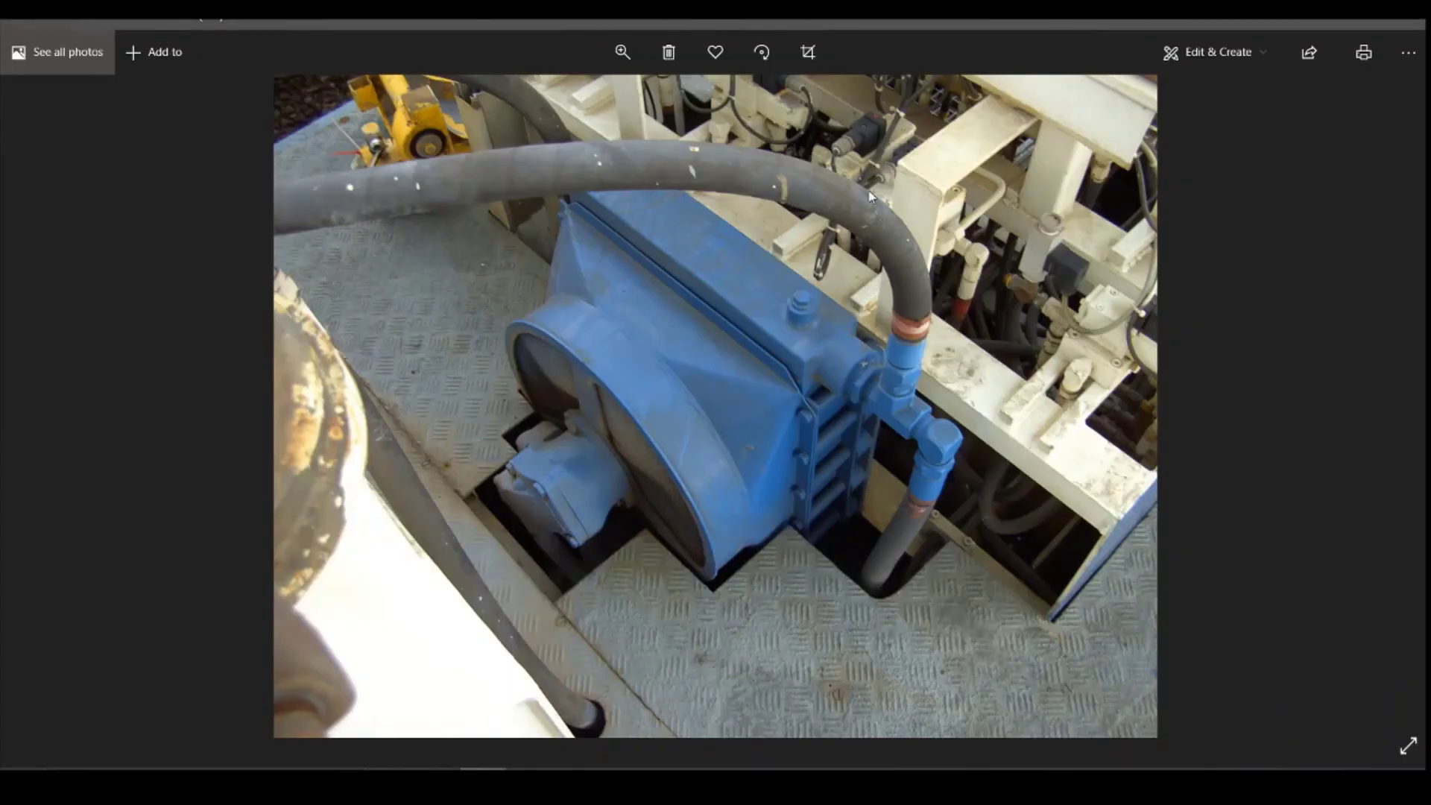
{"action": "key", "text": "alt+Tab"}
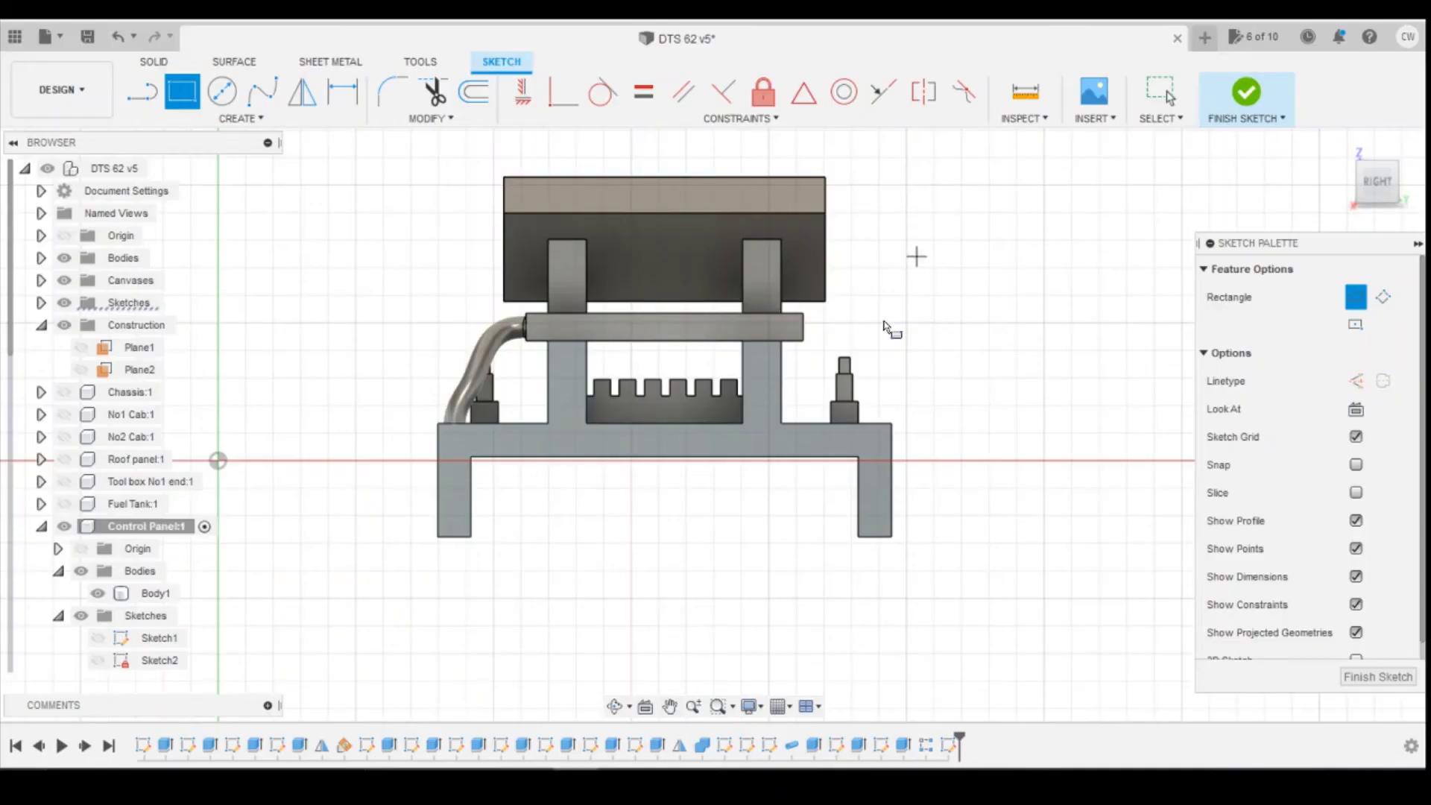
Draw a 2.836 by 2.836 mm rectangle downward from the frame's upper edge, spanning the gap between the two uprights
{"action": "left_click", "coordinate": [742, 425]}
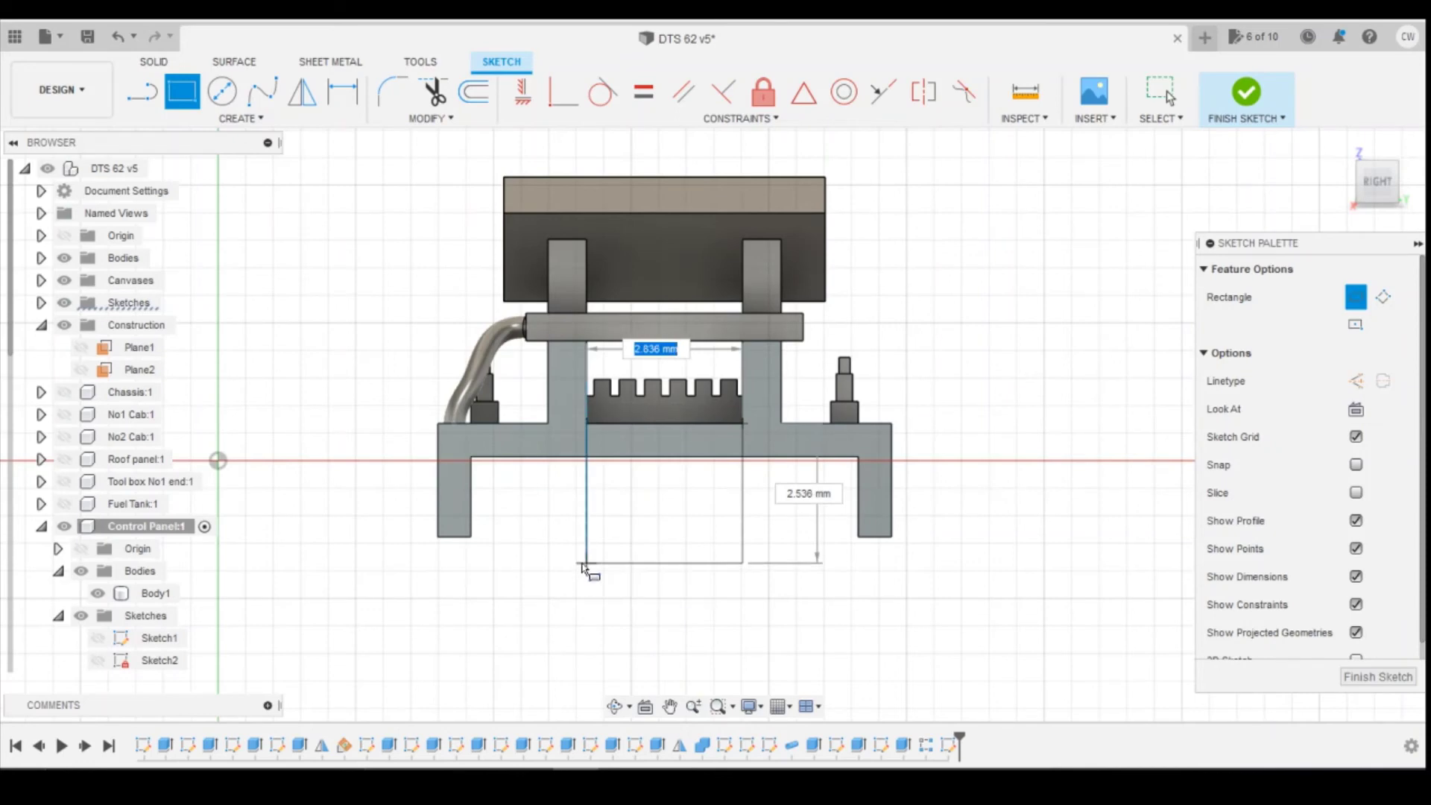
{"action": "scroll", "coordinate": [581, 568], "scroll_direction": "up", "scroll_amount": 2}
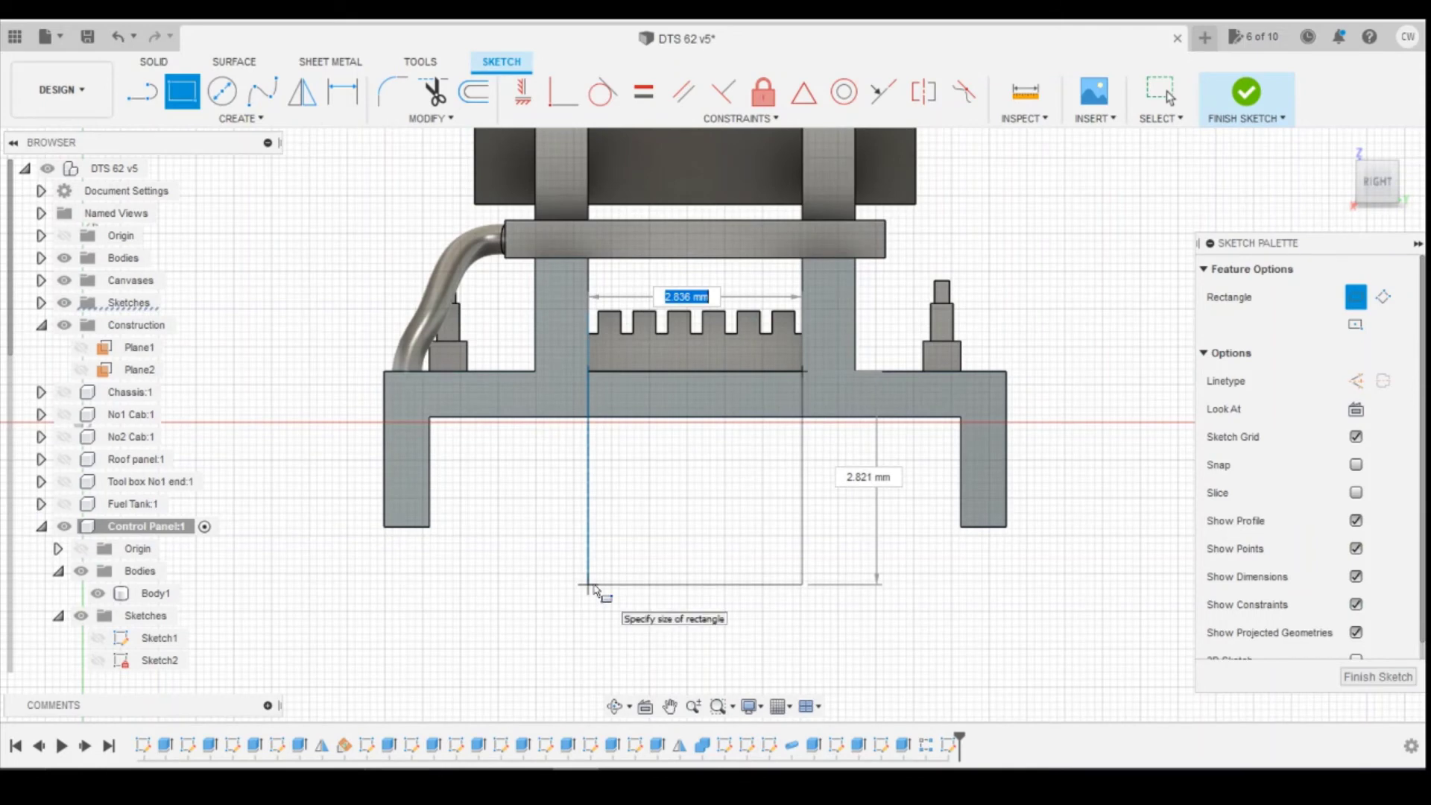
{"action": "type", "text": "2.836"}
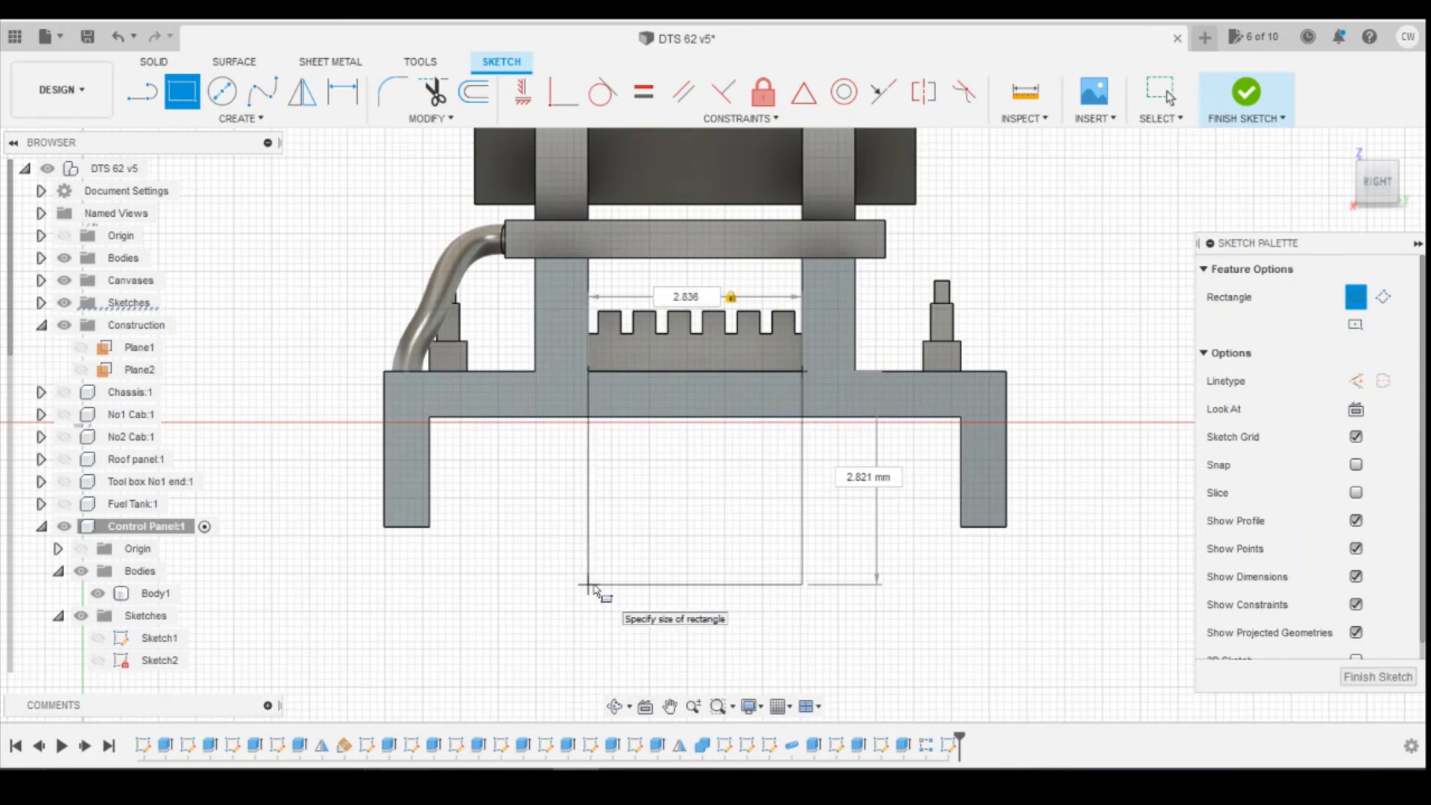
{"action": "key", "text": "Tab"}
{"action": "type", "text": "2.836"}
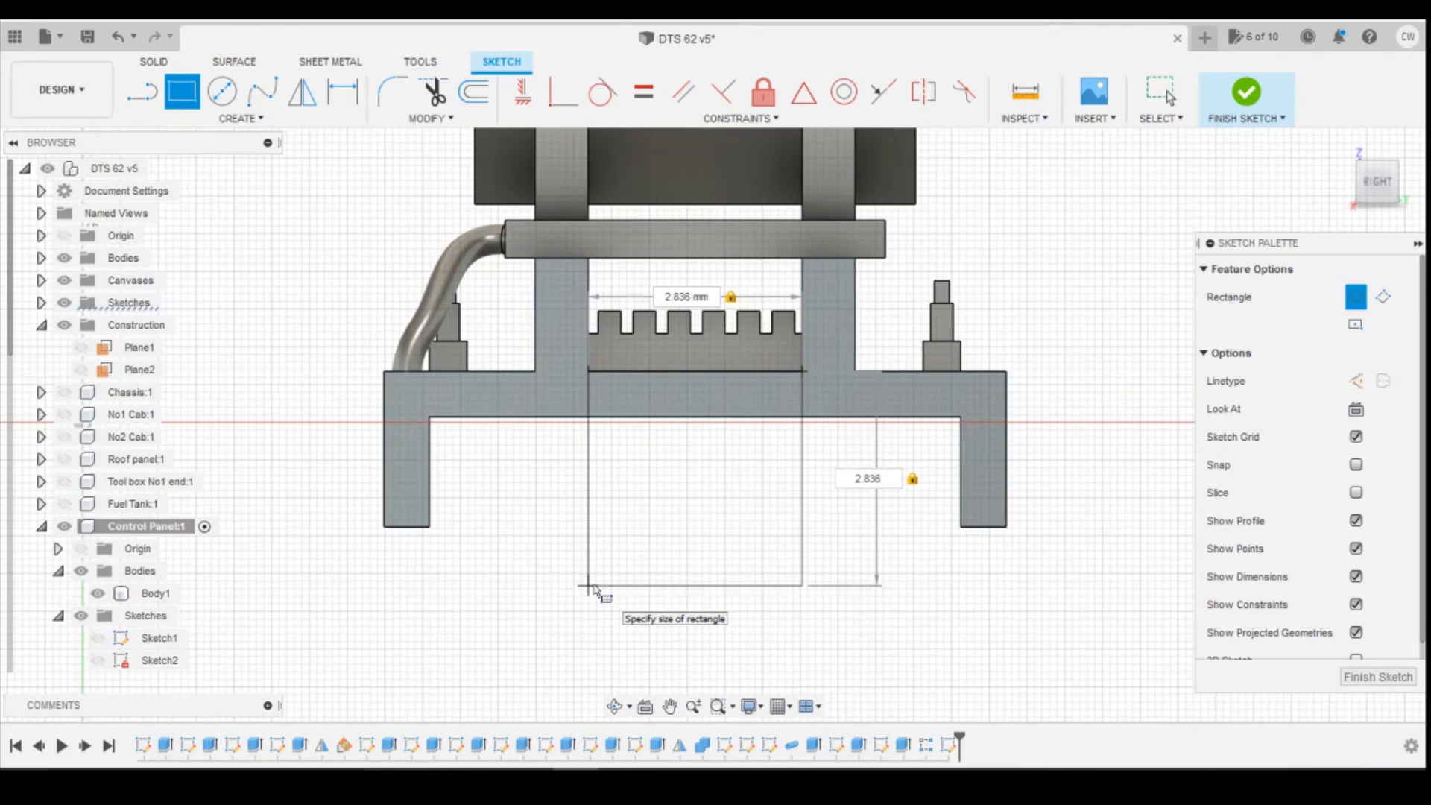
{"action": "key", "text": "Return"}
{"action": "key", "text": "Escape"}
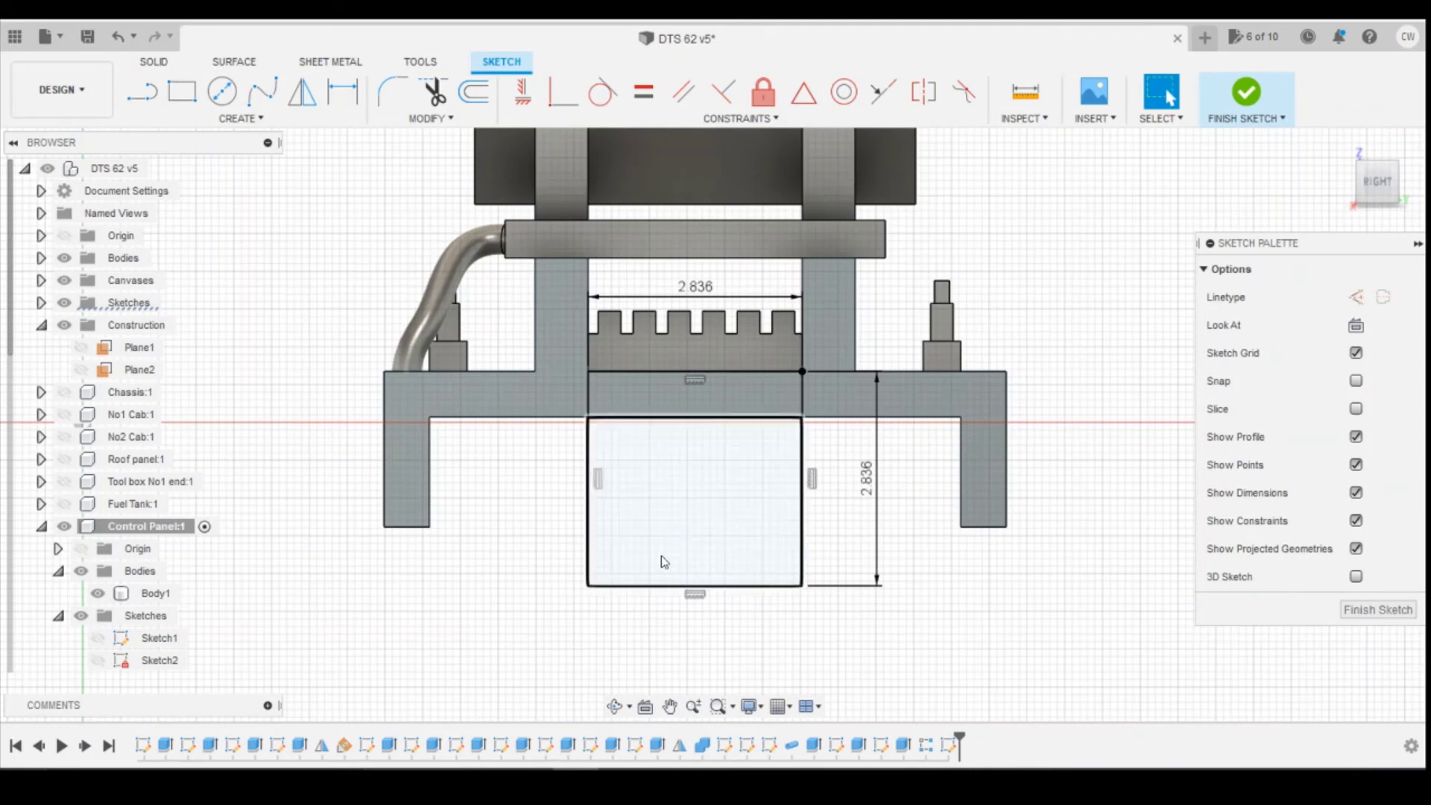
Extrude both regions of the square 0.80 mm outward and join them to the control panel body, checking the DR72211 photo for depth
{"action": "left_click", "coordinate": [767, 410]}
{"action": "left_click", "coordinate": [755, 479], "text": "shift"}
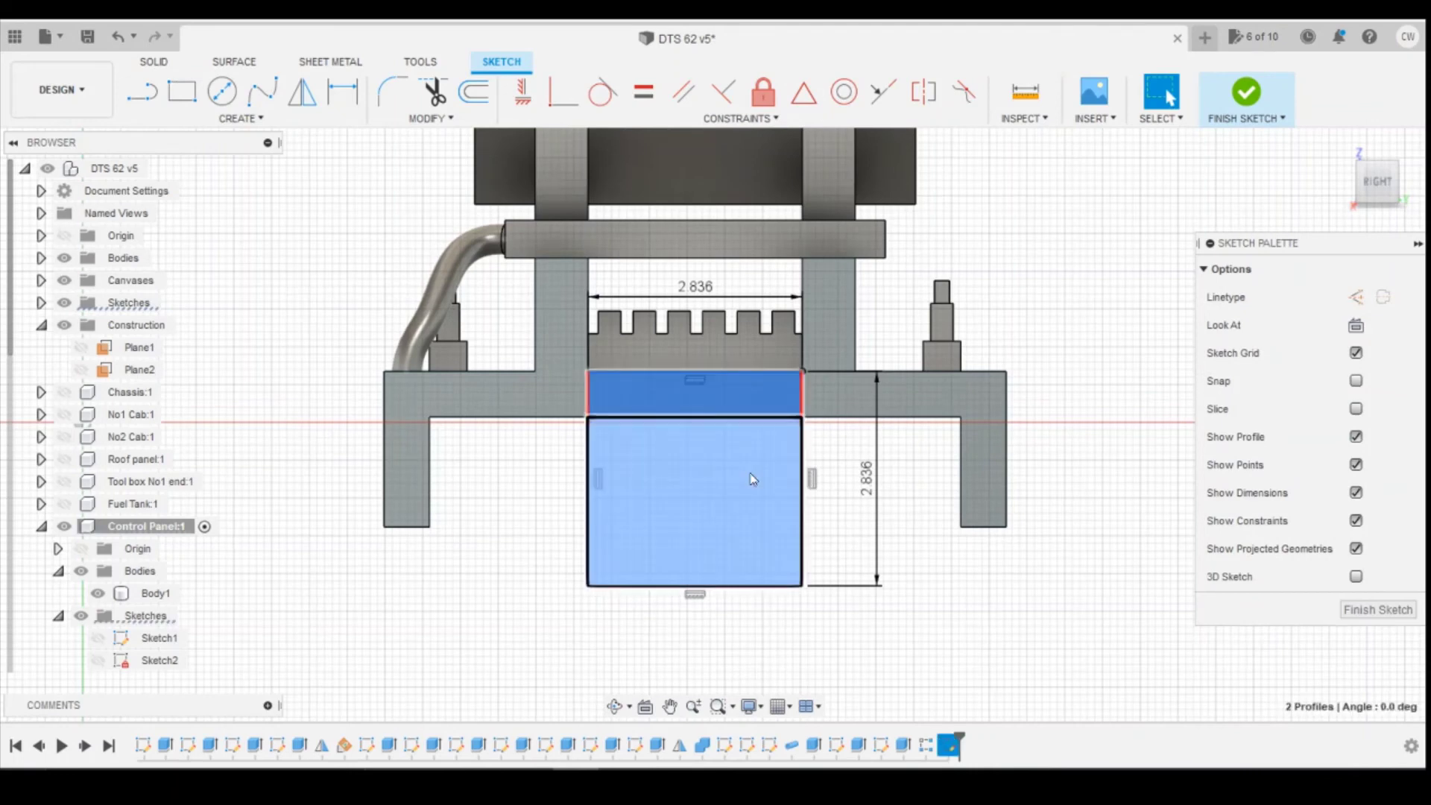
{"action": "right_click", "coordinate": [755, 478]}
{"action": "right_click", "coordinate": [755, 456]}
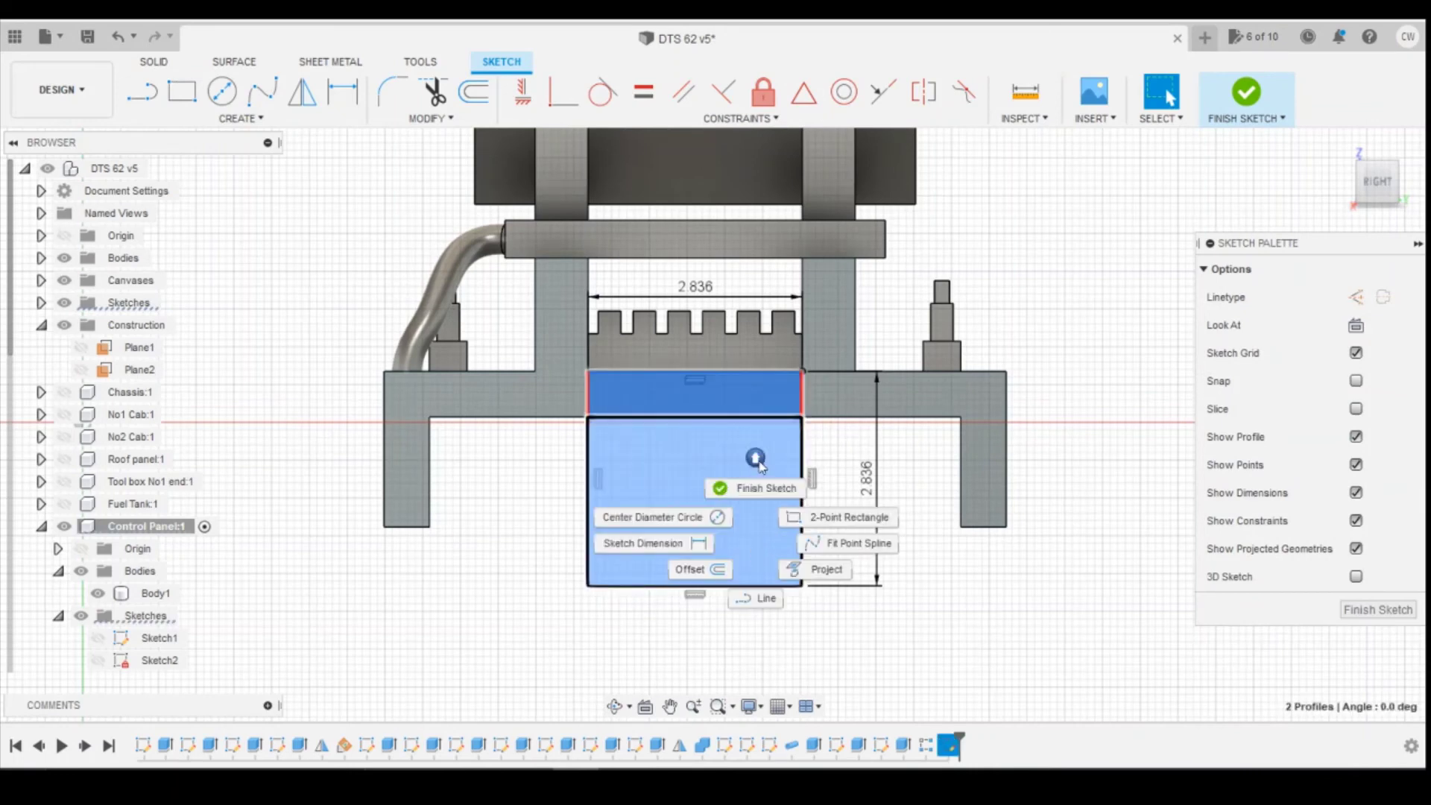
{"action": "right_click", "coordinate": [758, 458]}
{"action": "left_click", "coordinate": [735, 539]}
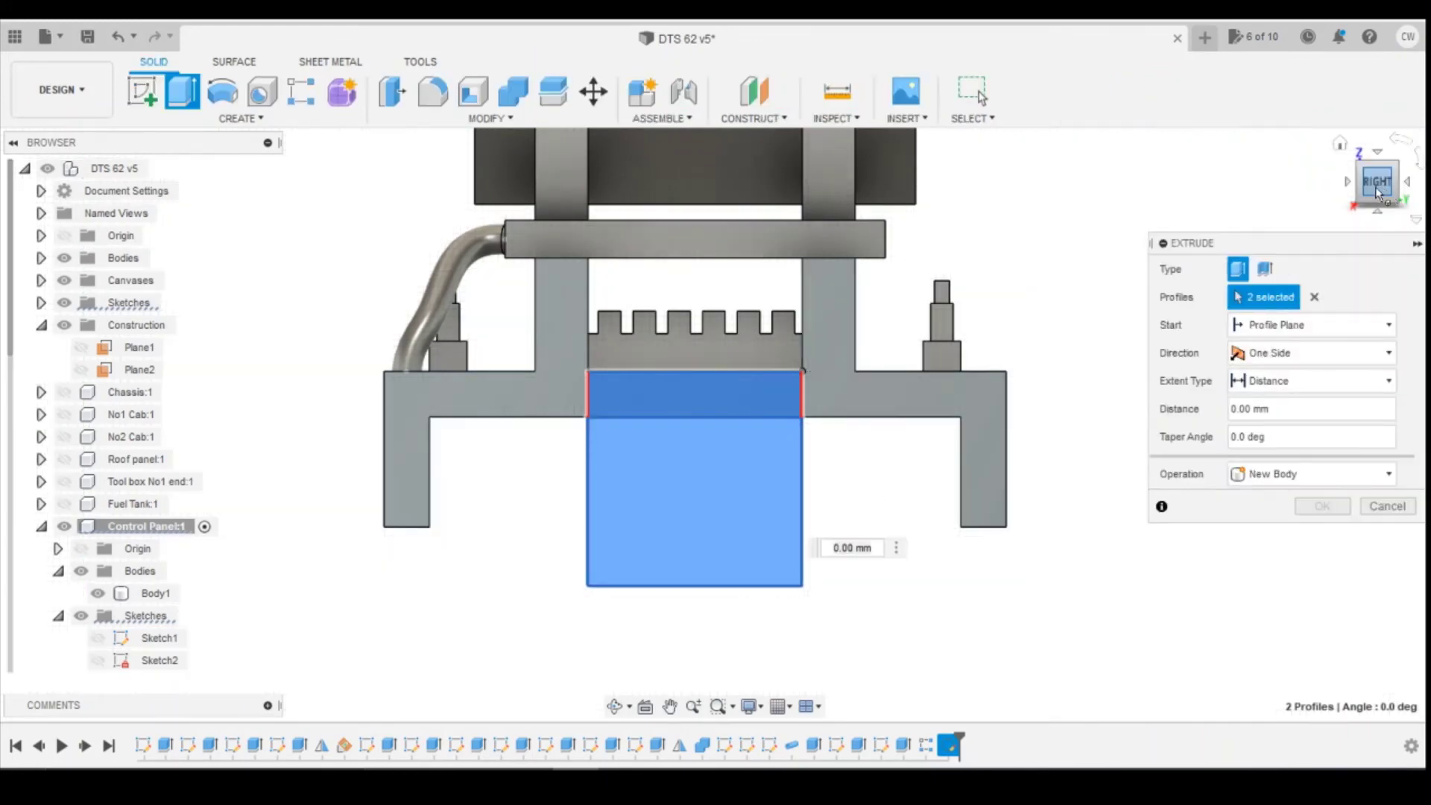
{"action": "left_click_drag", "start_coordinate": [697, 503], "coordinate": [640, 514]}
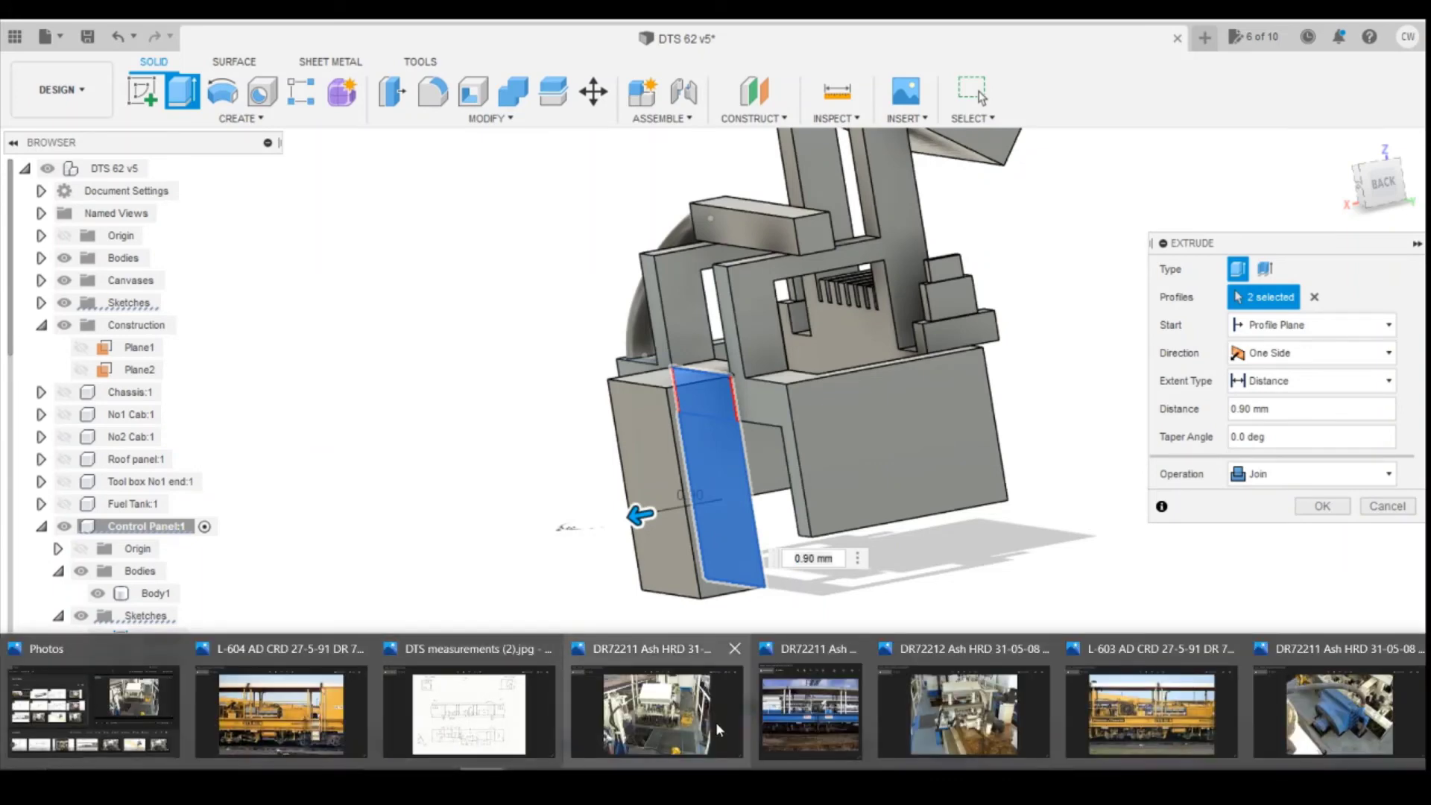
{"action": "left_click", "coordinate": [715, 722]}
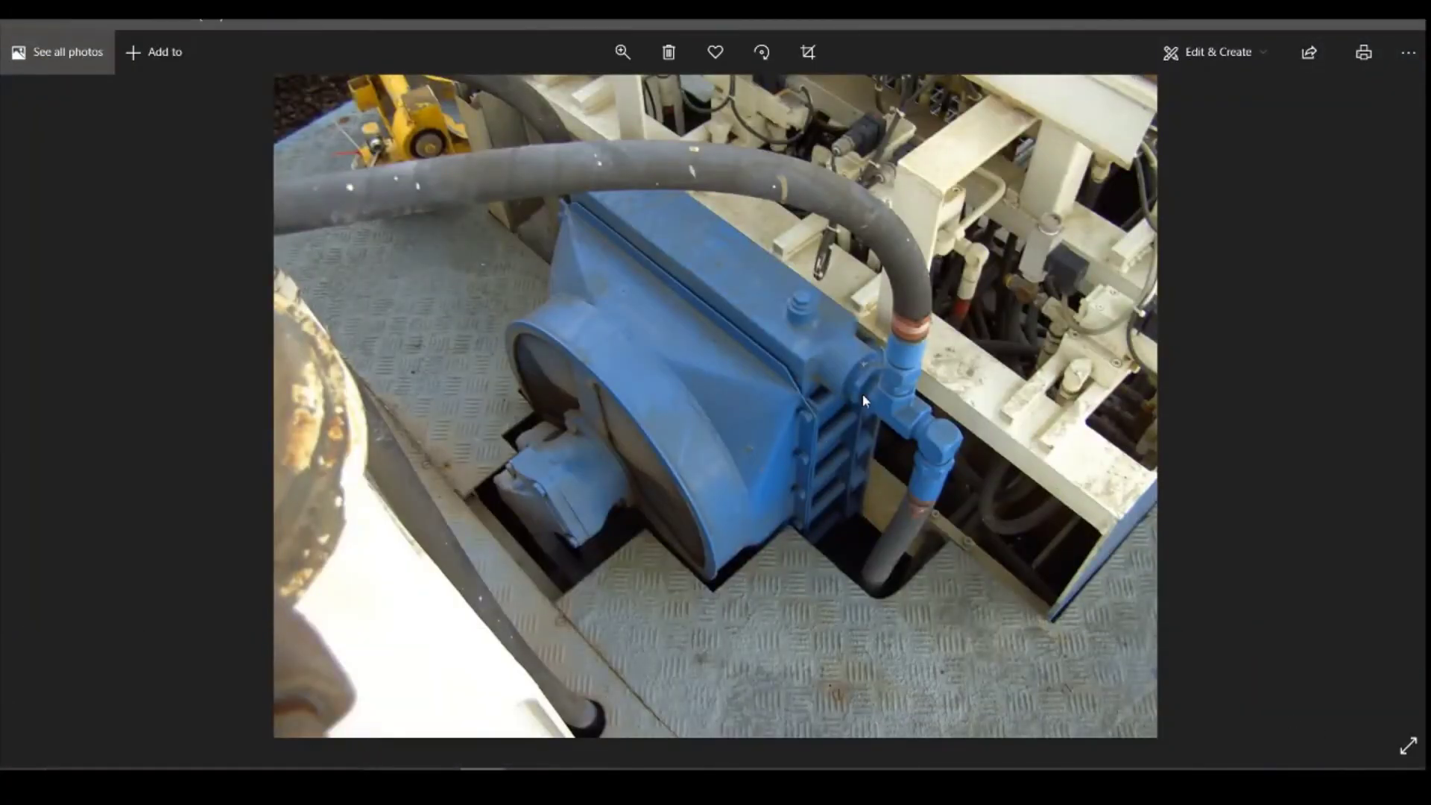
{"action": "mouse_move", "coordinate": [669, 783]}
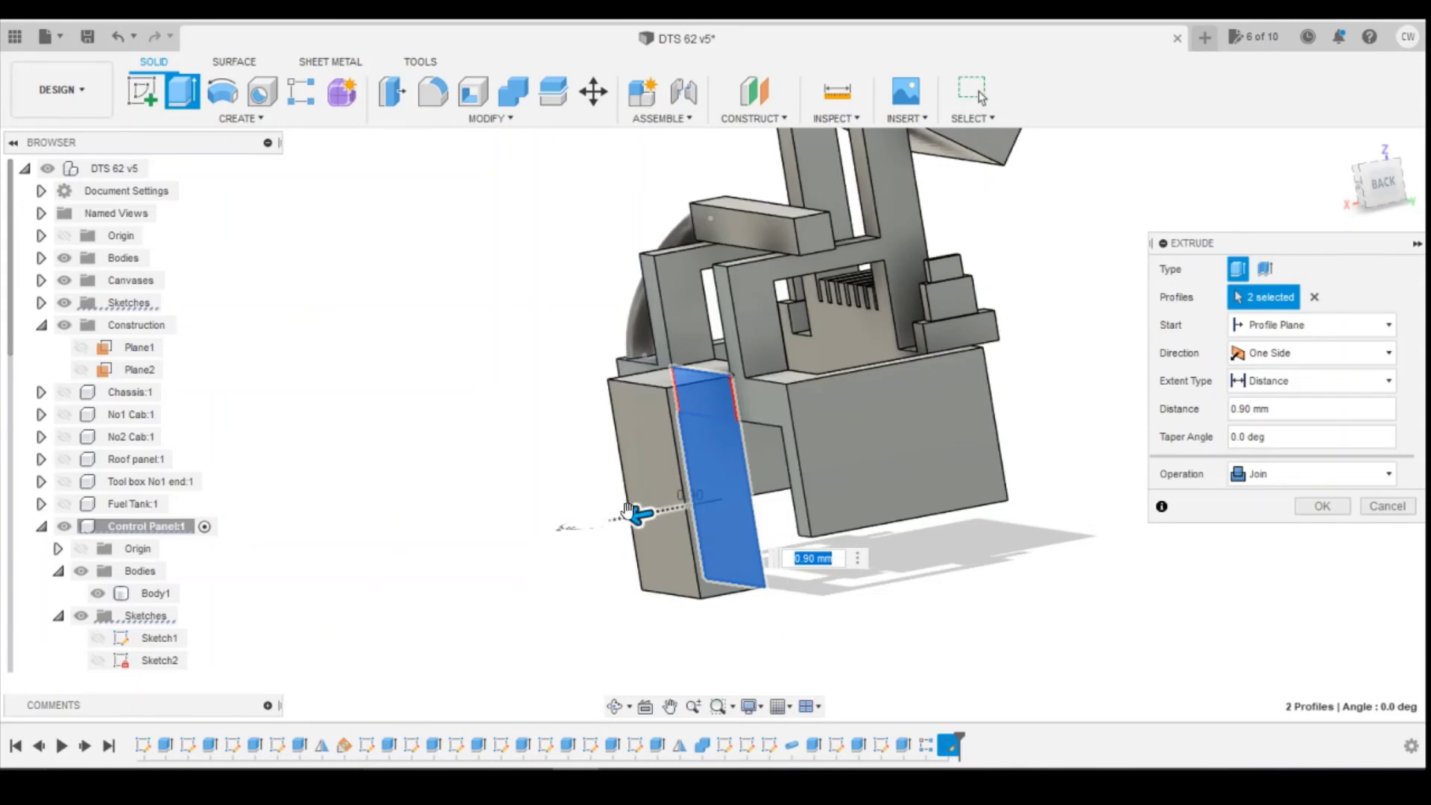
{"action": "left_click_drag", "start_coordinate": [629, 511], "coordinate": [652, 507]}
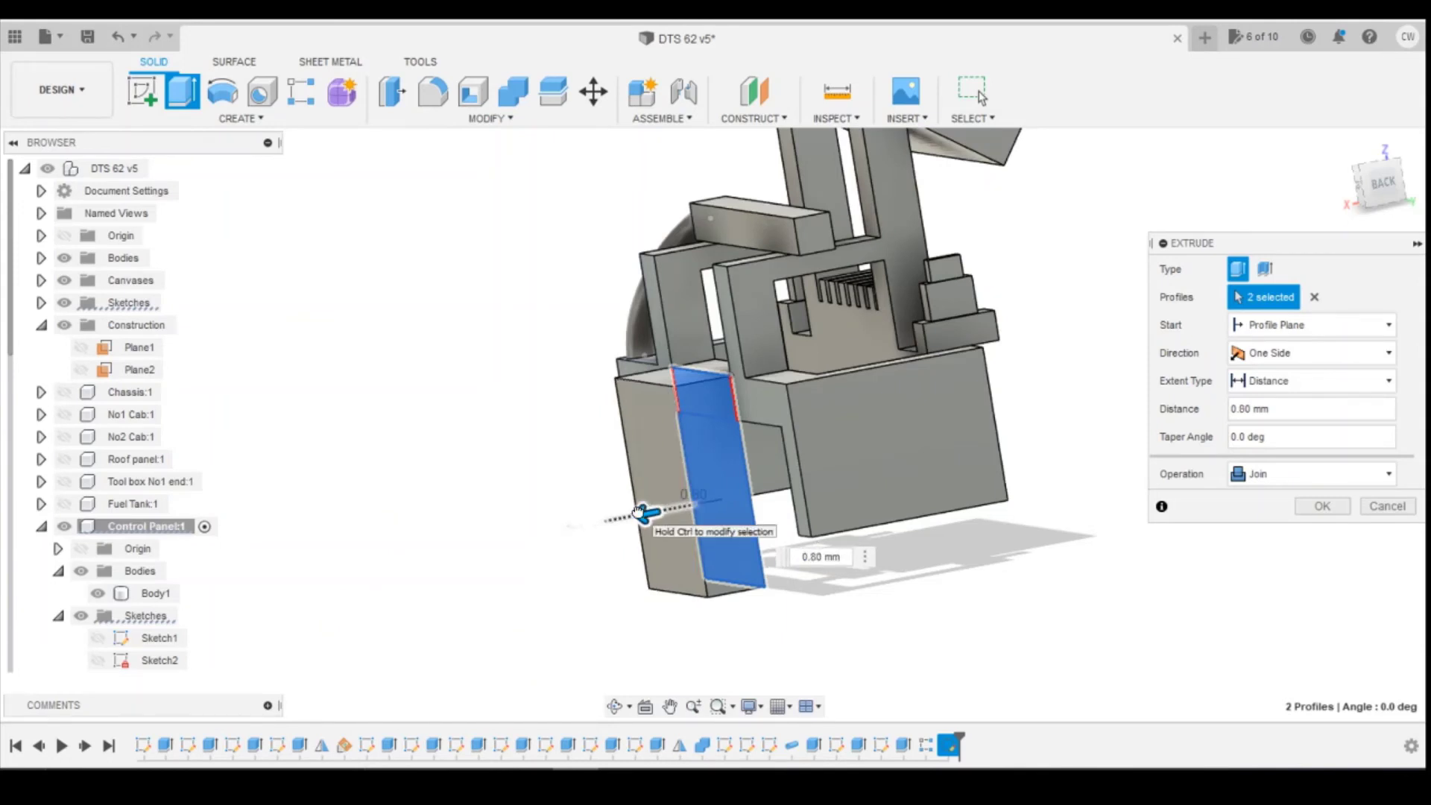
{"action": "left_click", "coordinate": [1306, 509]}
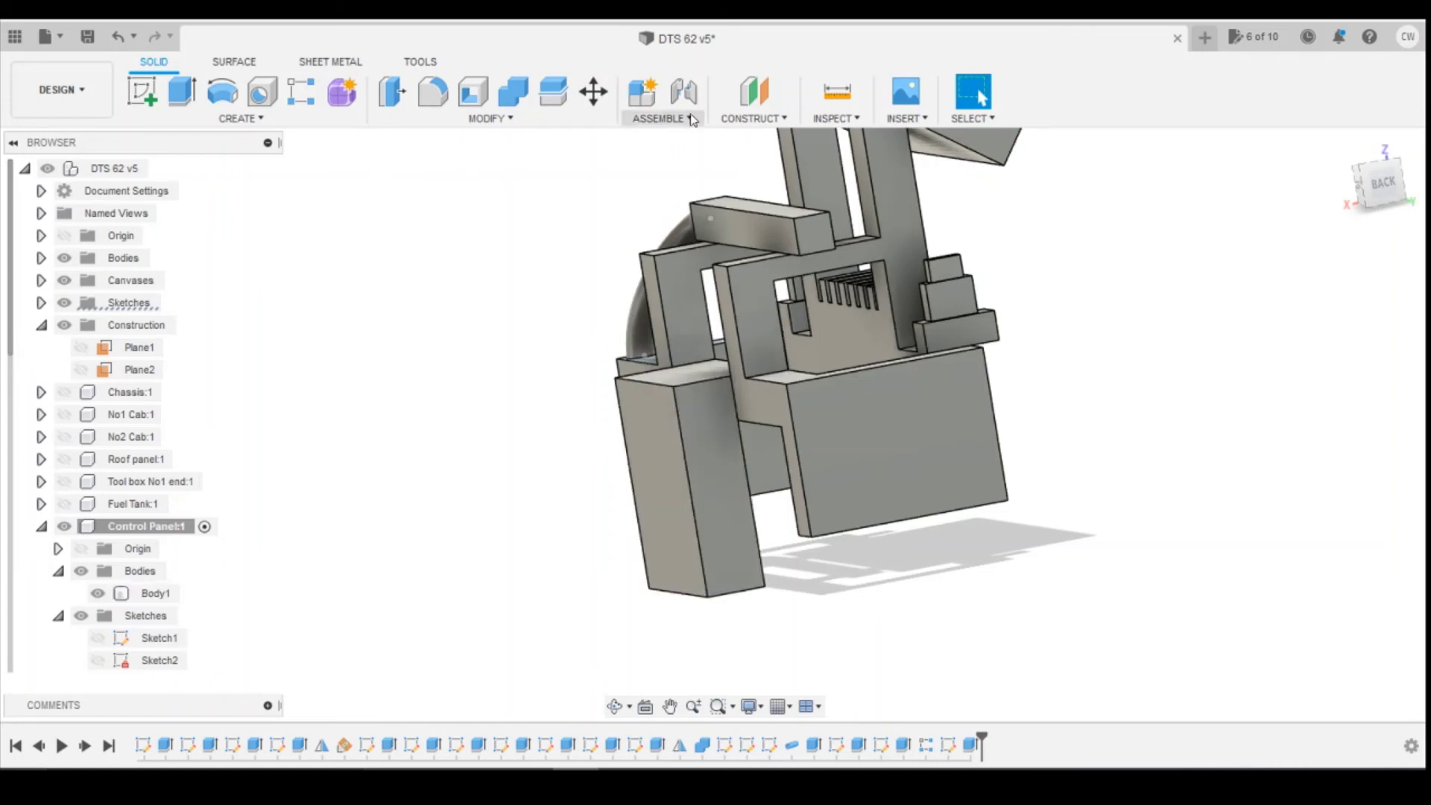
Create a construction plane offset outward from the square block's outer face by about the block's own thickness, using the cooler photo as reference
{"action": "left_click", "coordinate": [755, 91]}
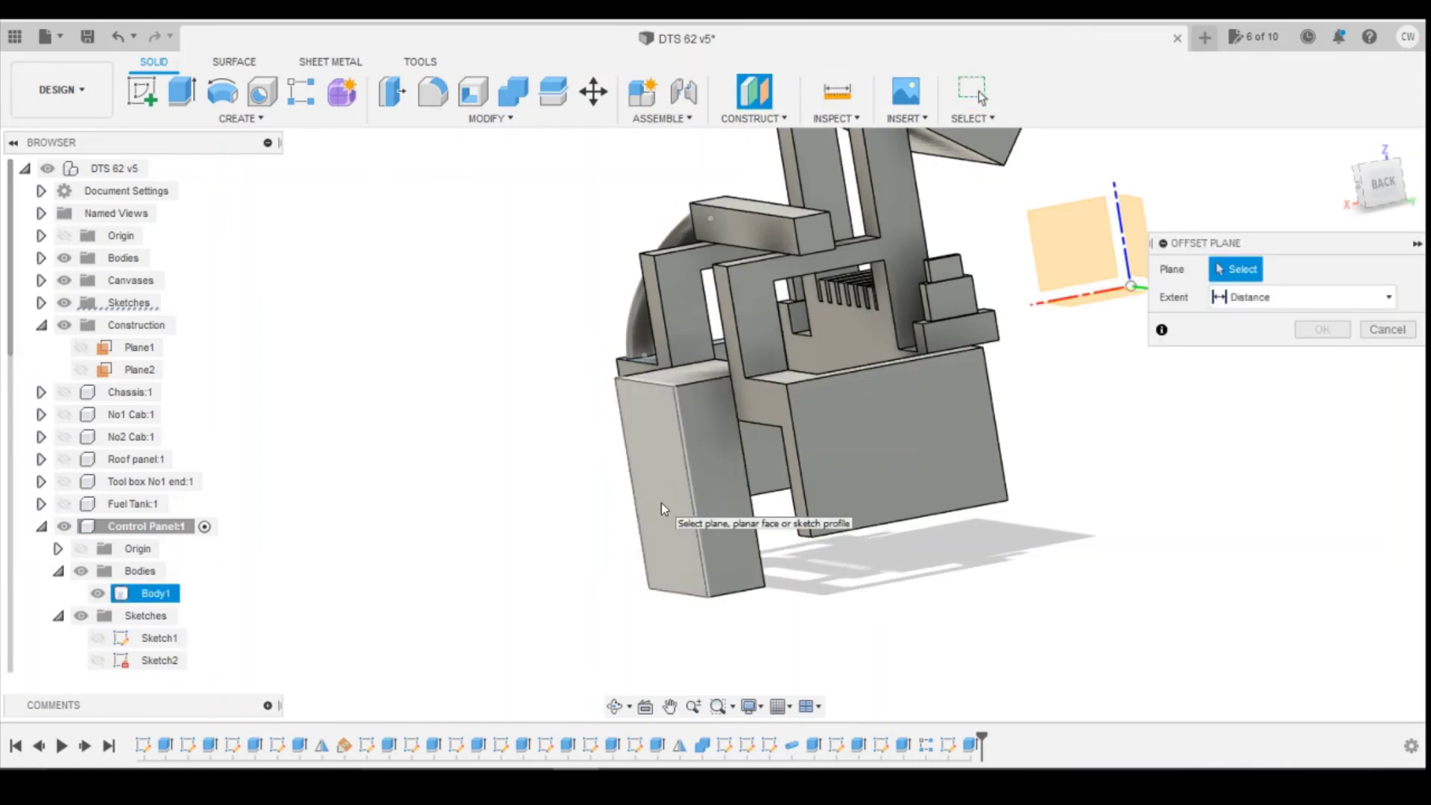
{"action": "left_click", "coordinate": [661, 504]}
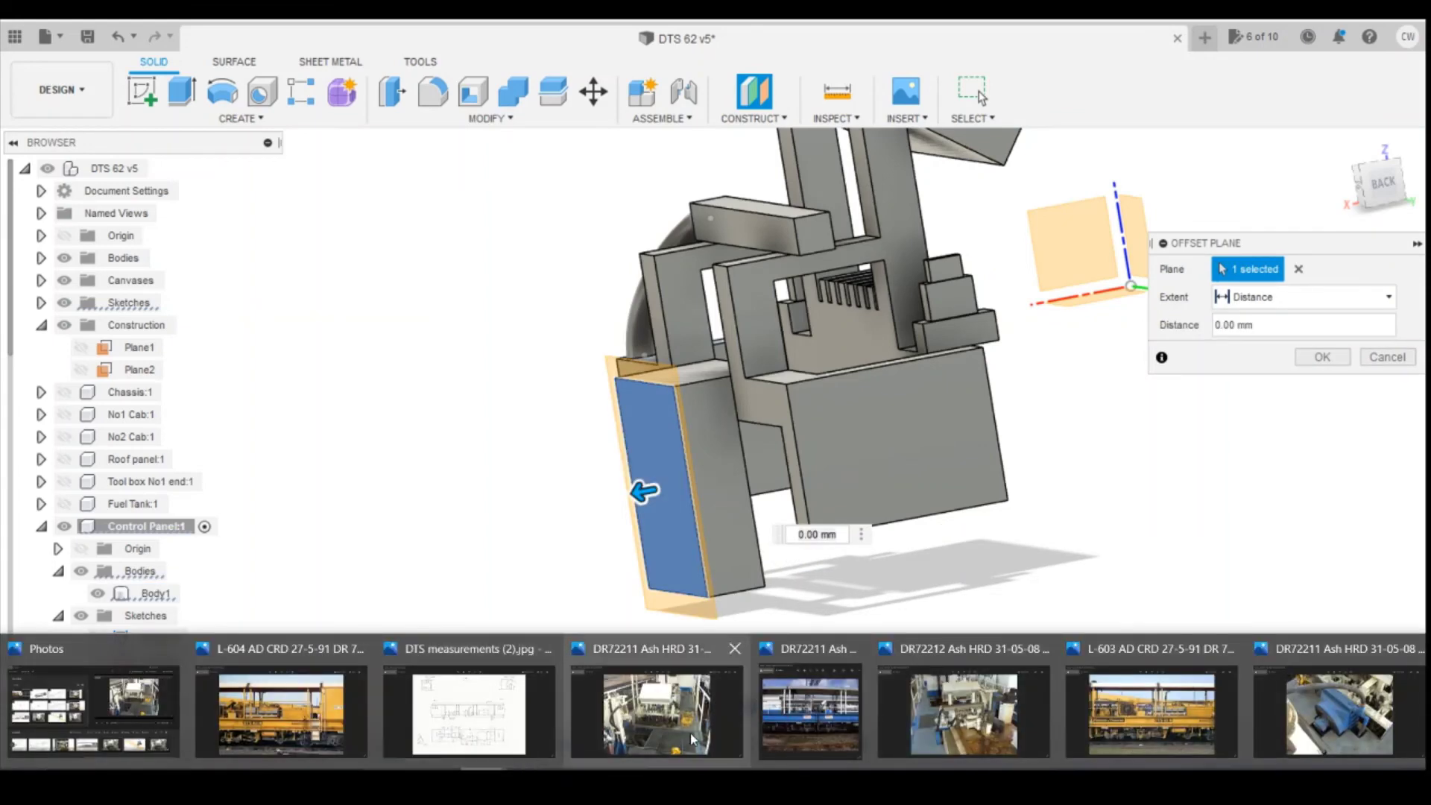
{"action": "left_click", "coordinate": [691, 732]}
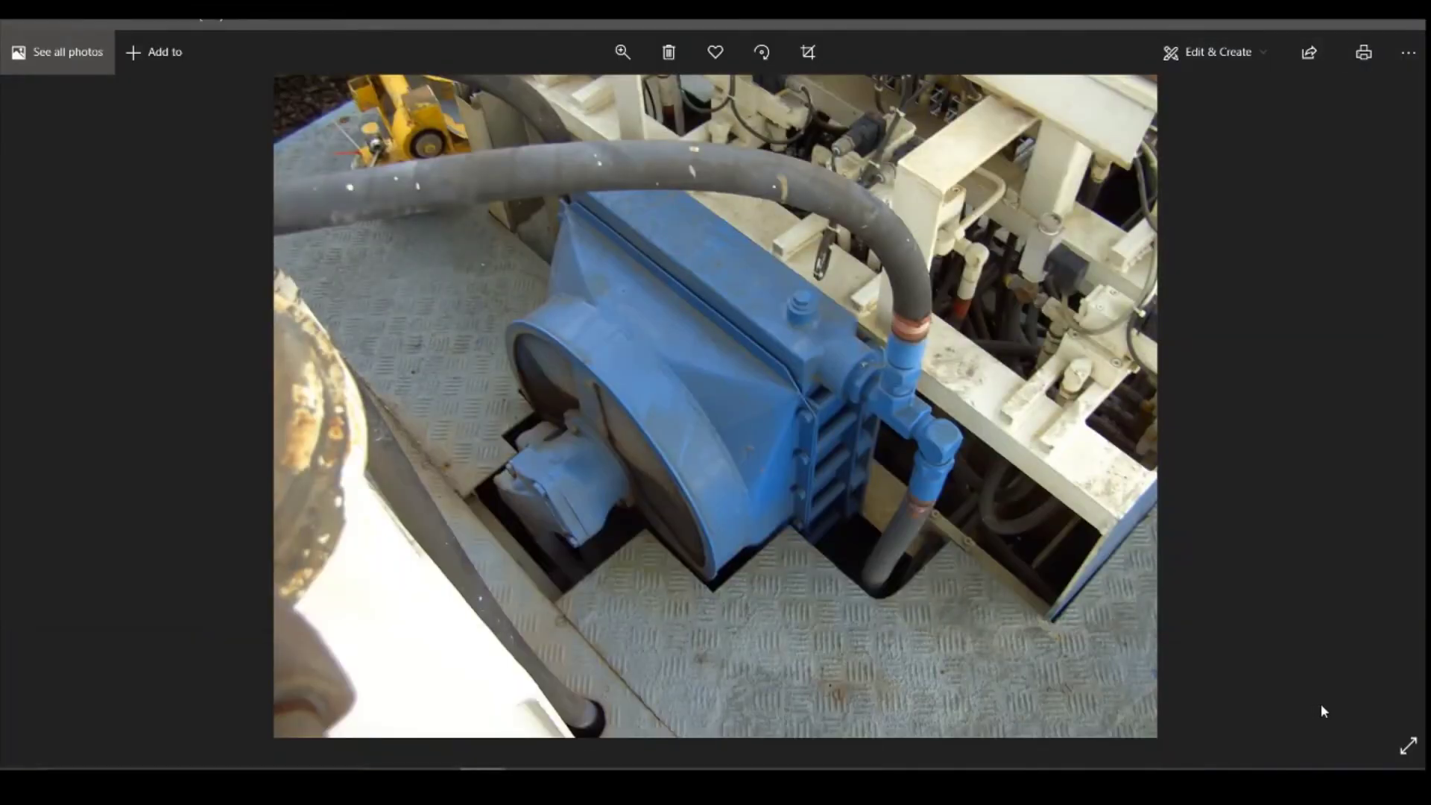
{"action": "mouse_move", "coordinate": [668, 787]}
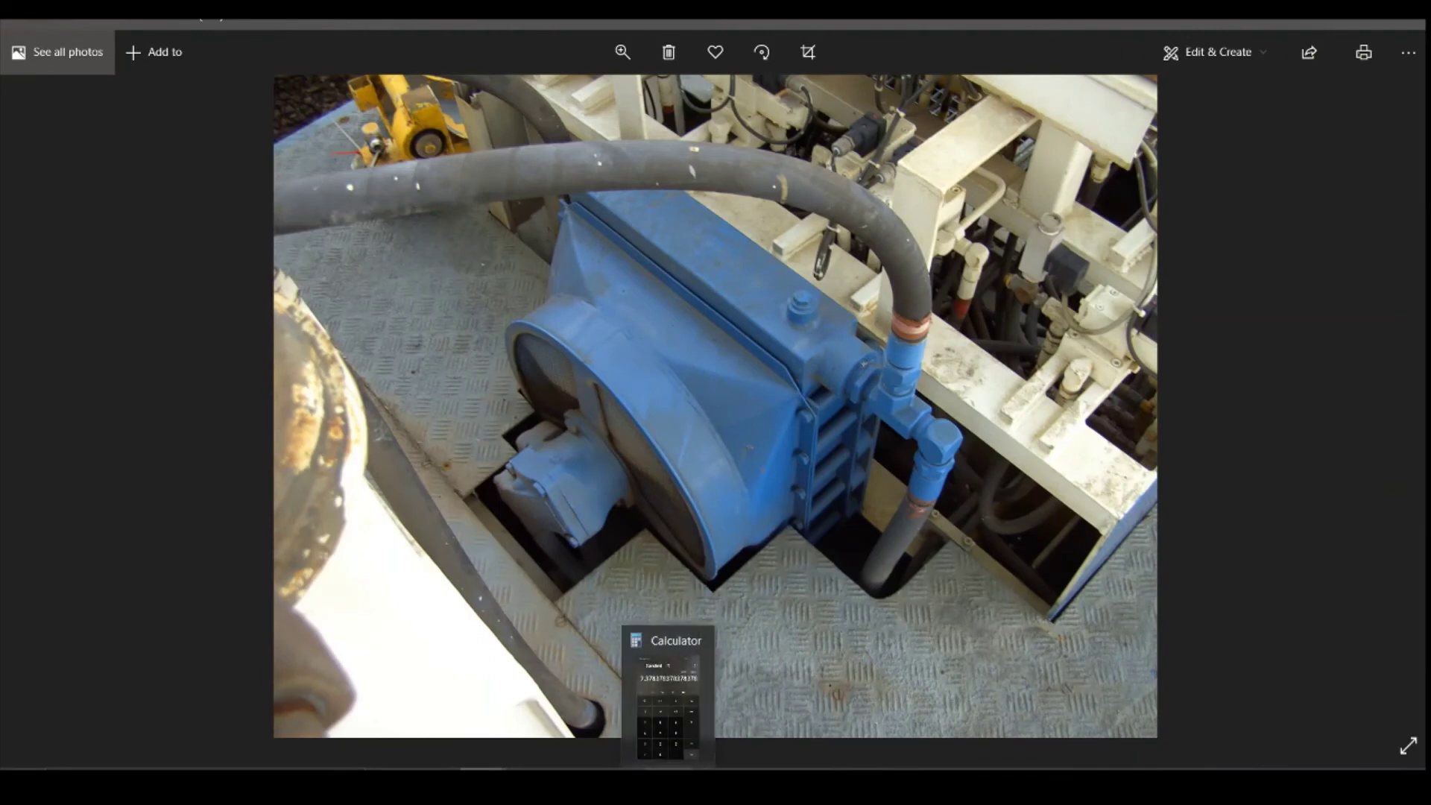
{"action": "left_click", "coordinate": [608, 755]}
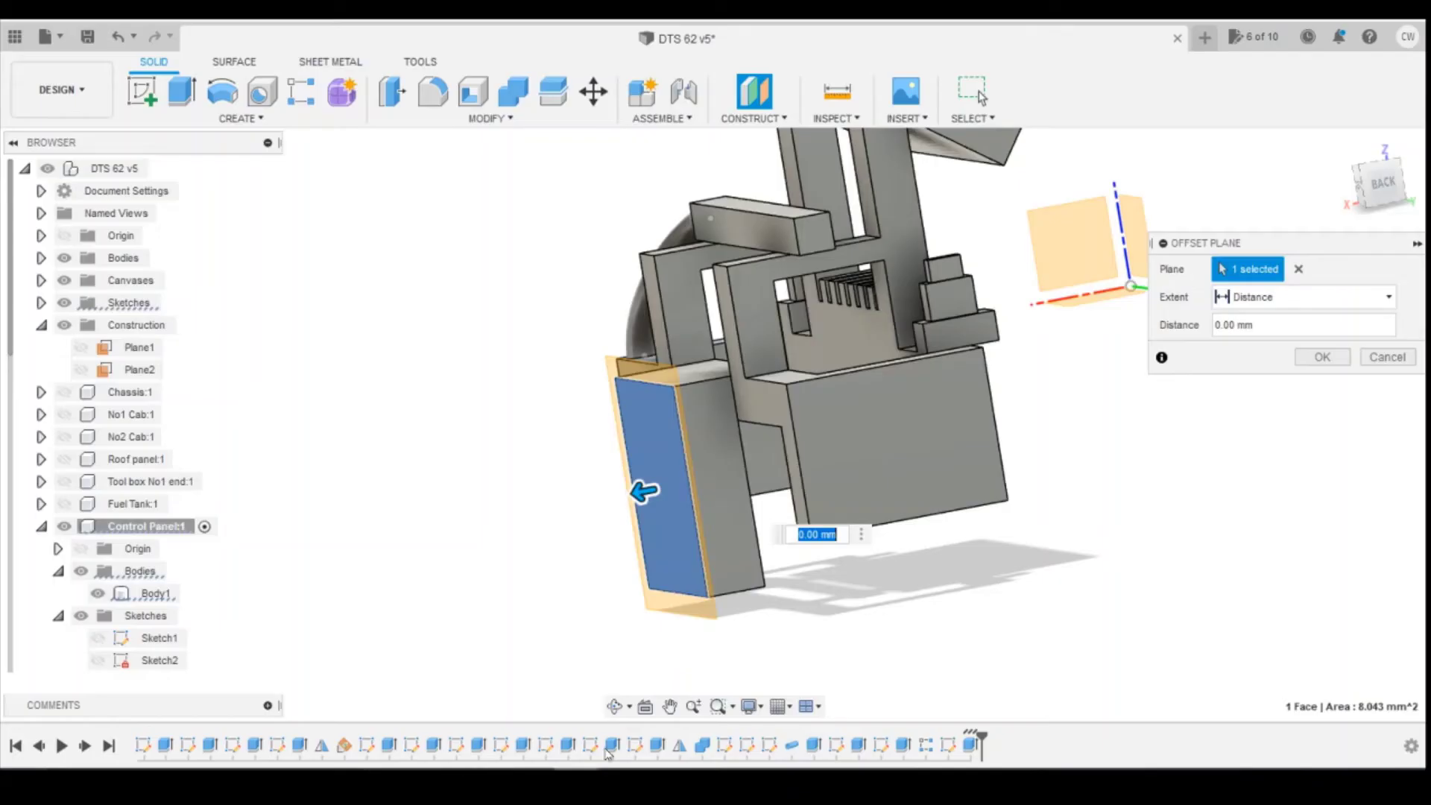
{"action": "left_click", "coordinate": [1383, 184]}
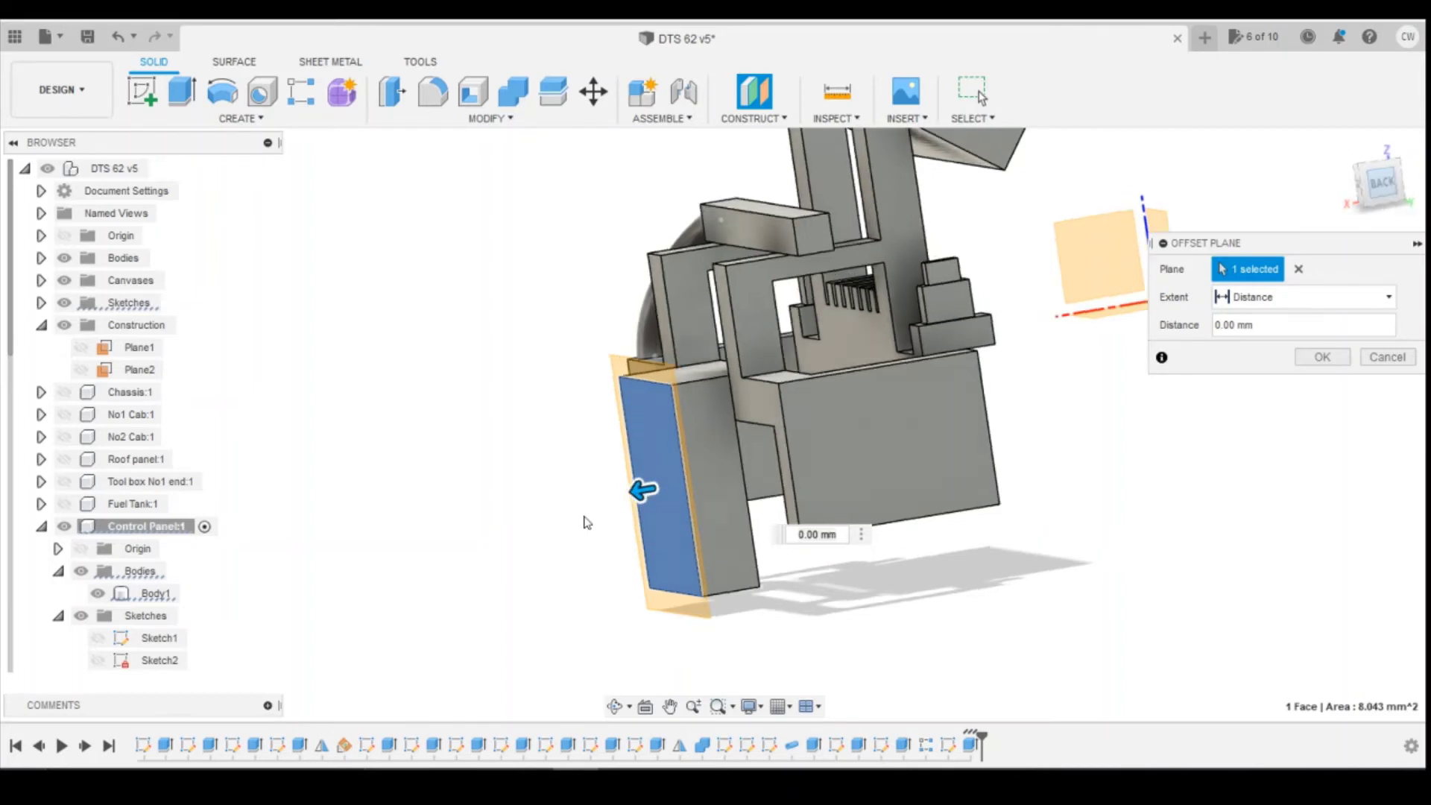
{"action": "left_click_drag", "start_coordinate": [647, 483], "coordinate": [579, 479]}
{"action": "left_click", "coordinate": [1326, 363]}
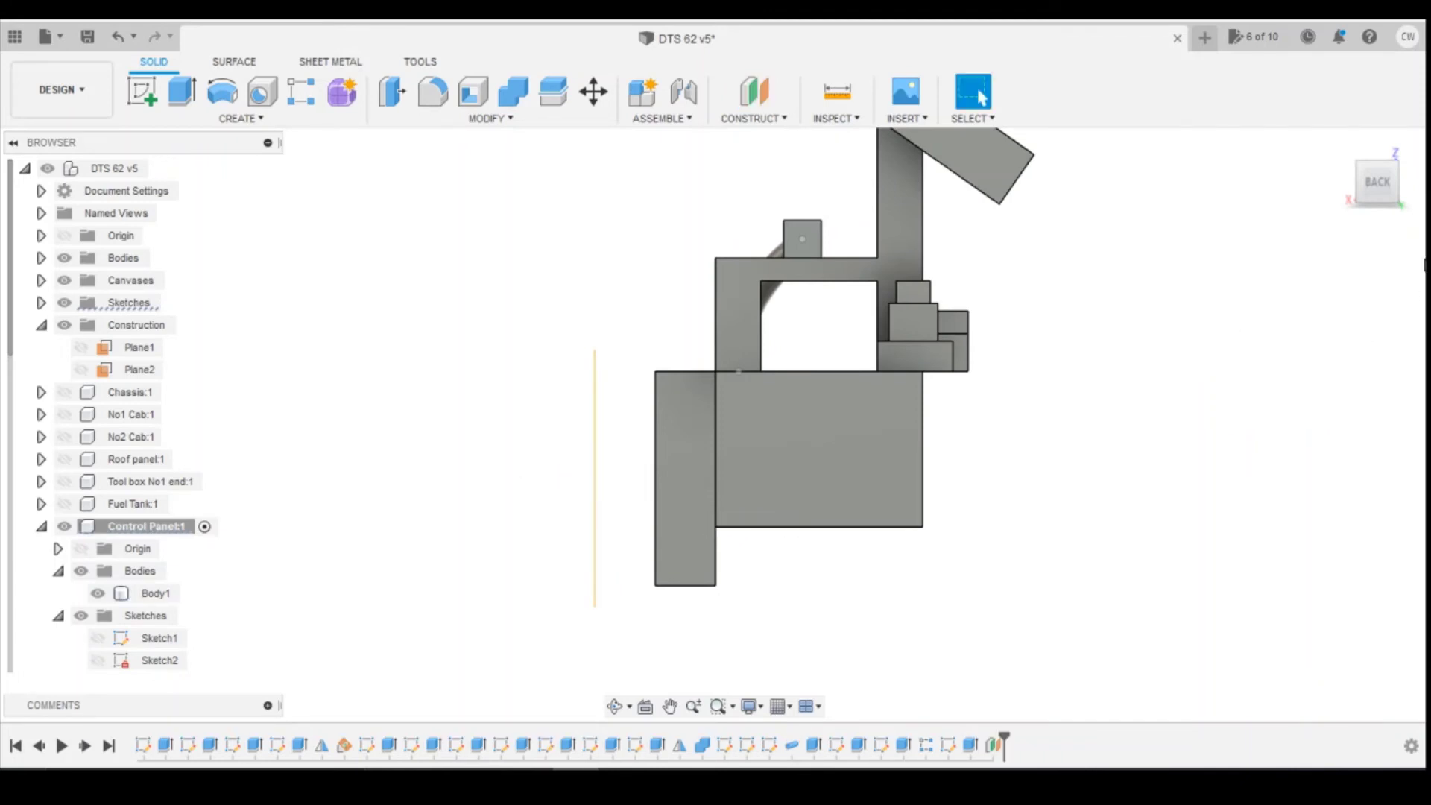
Start a sketch on the new offset plane and project the square block's outer face outline into it
{"action": "left_click_drag", "start_coordinate": [1385, 186], "coordinate": [1412, 192]}
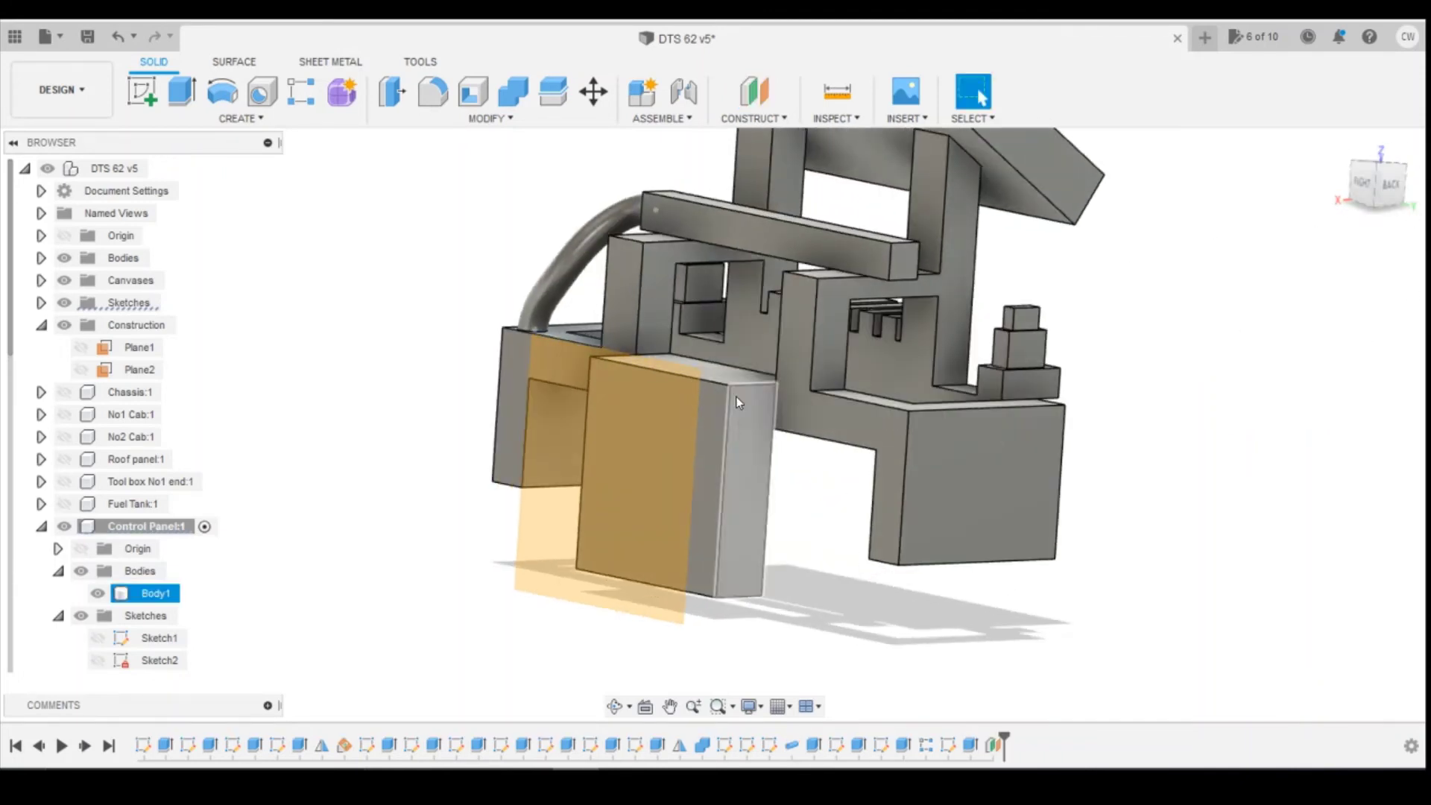
{"action": "left_click", "coordinate": [142, 91]}
{"action": "left_click", "coordinate": [635, 478]}
{"action": "left_click", "coordinate": [656, 469]}
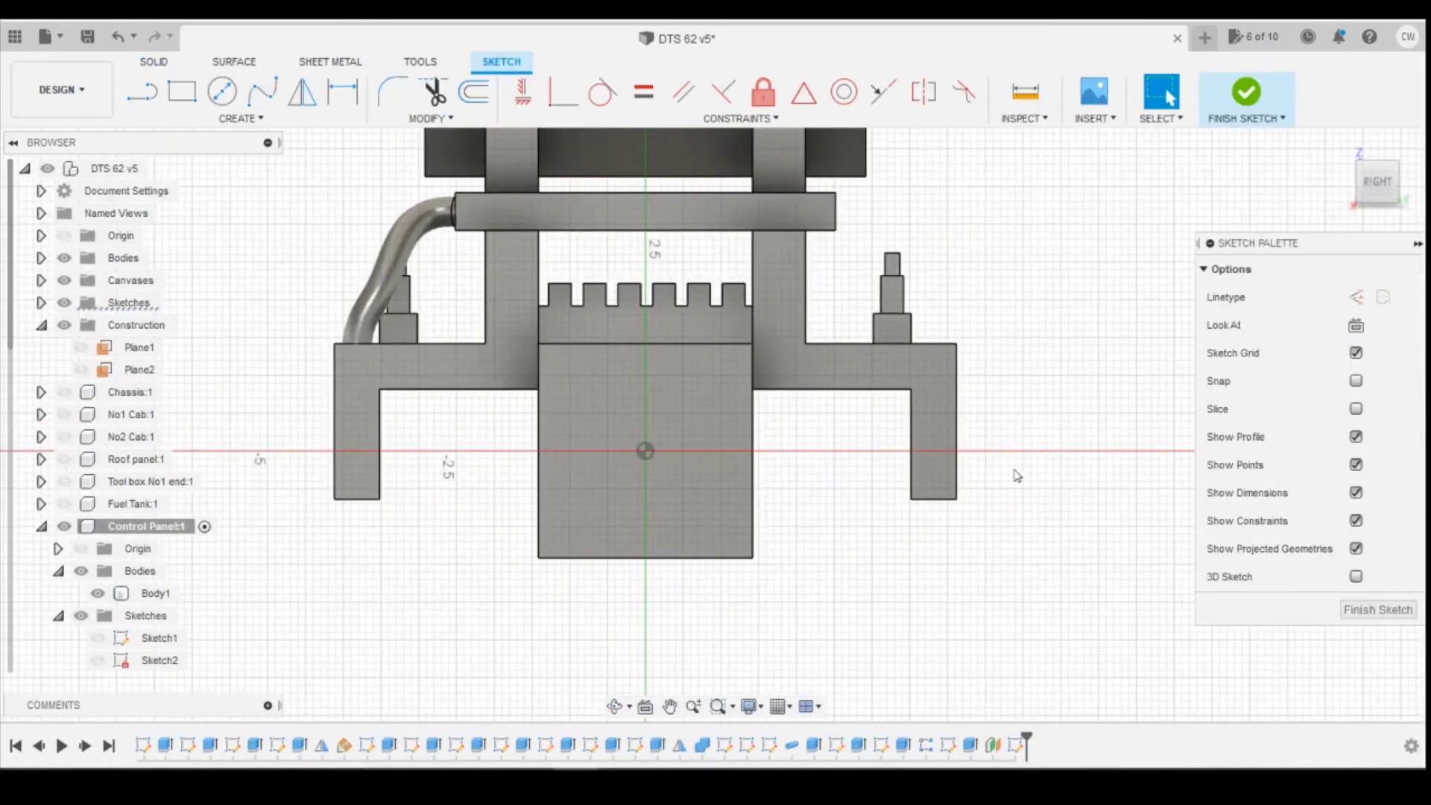
{"action": "key", "text": "p"}
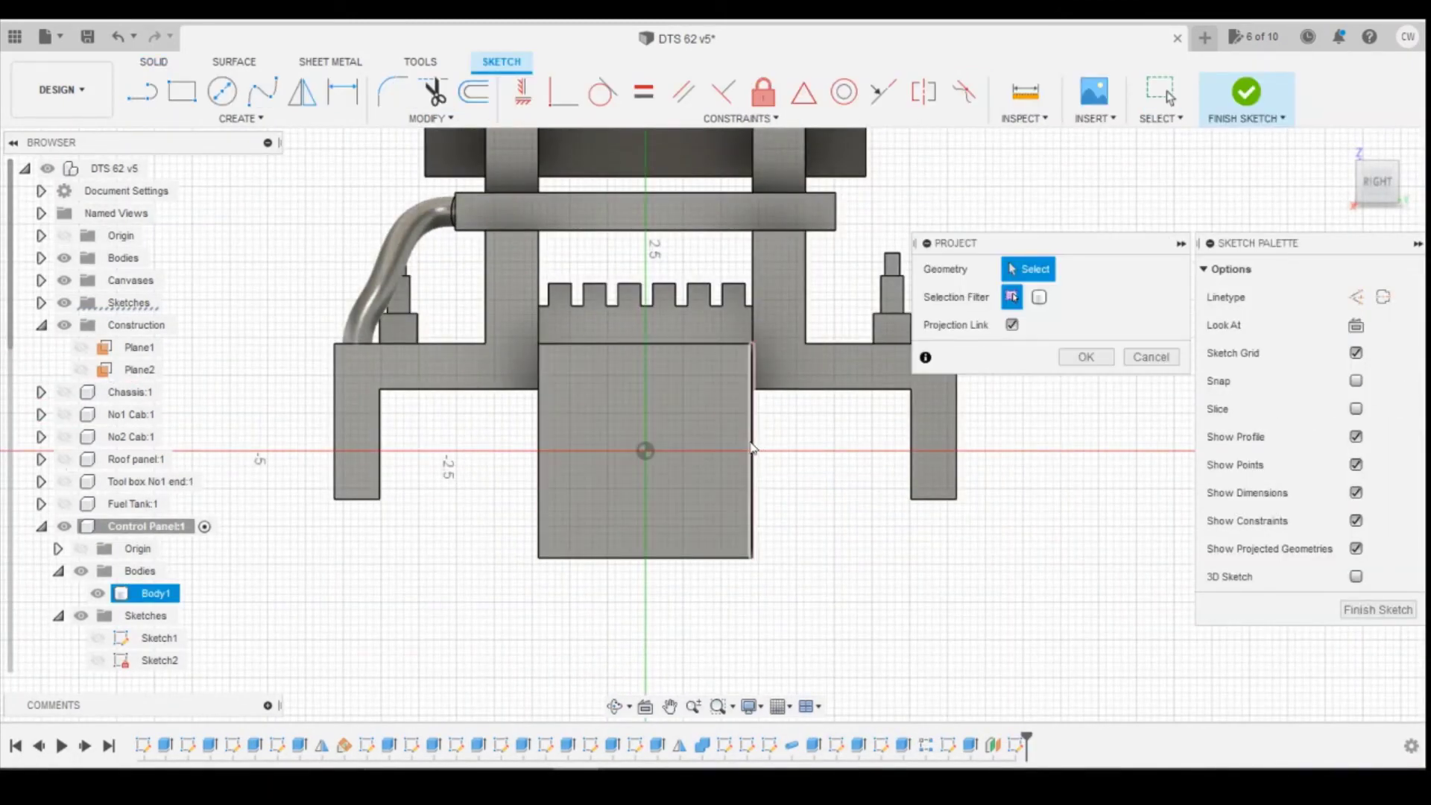
{"action": "left_click", "coordinate": [751, 449]}
{"action": "left_click", "coordinate": [1086, 358]}
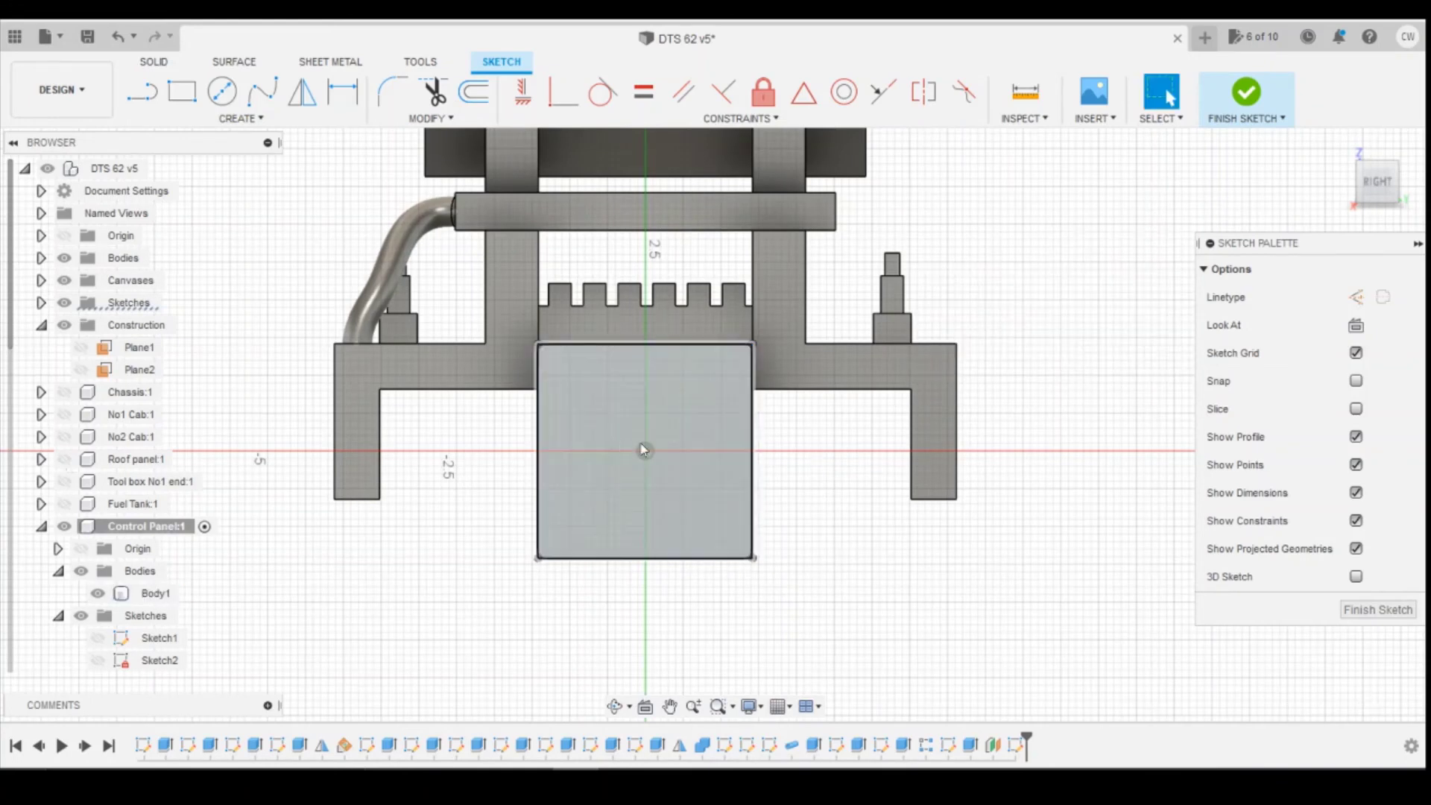
Draw a 2.836 mm diameter circle centred on the projected square, consulting the DR72211 photo of the cooler's round cowl
{"action": "key", "text": "c"}
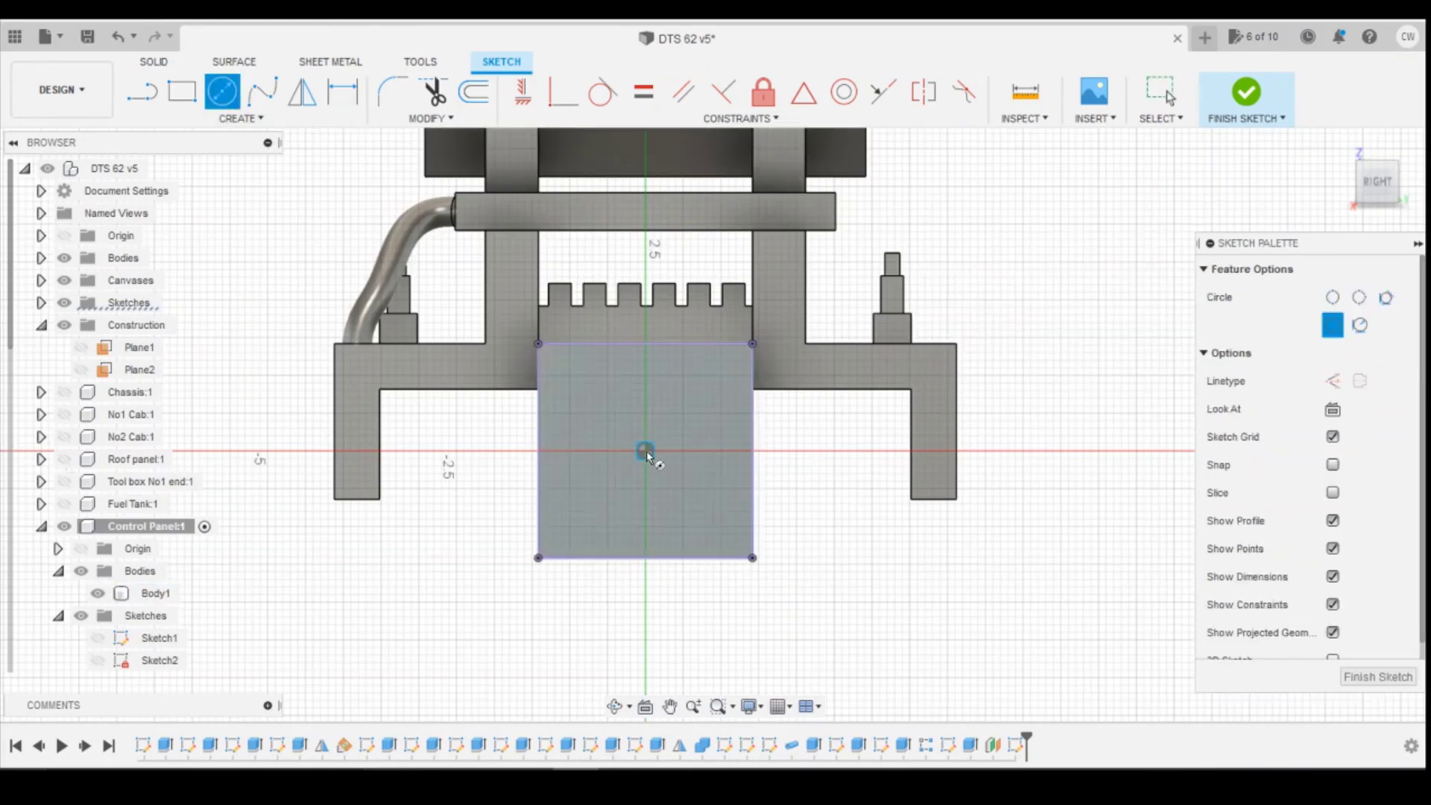
{"action": "left_click", "coordinate": [646, 451]}
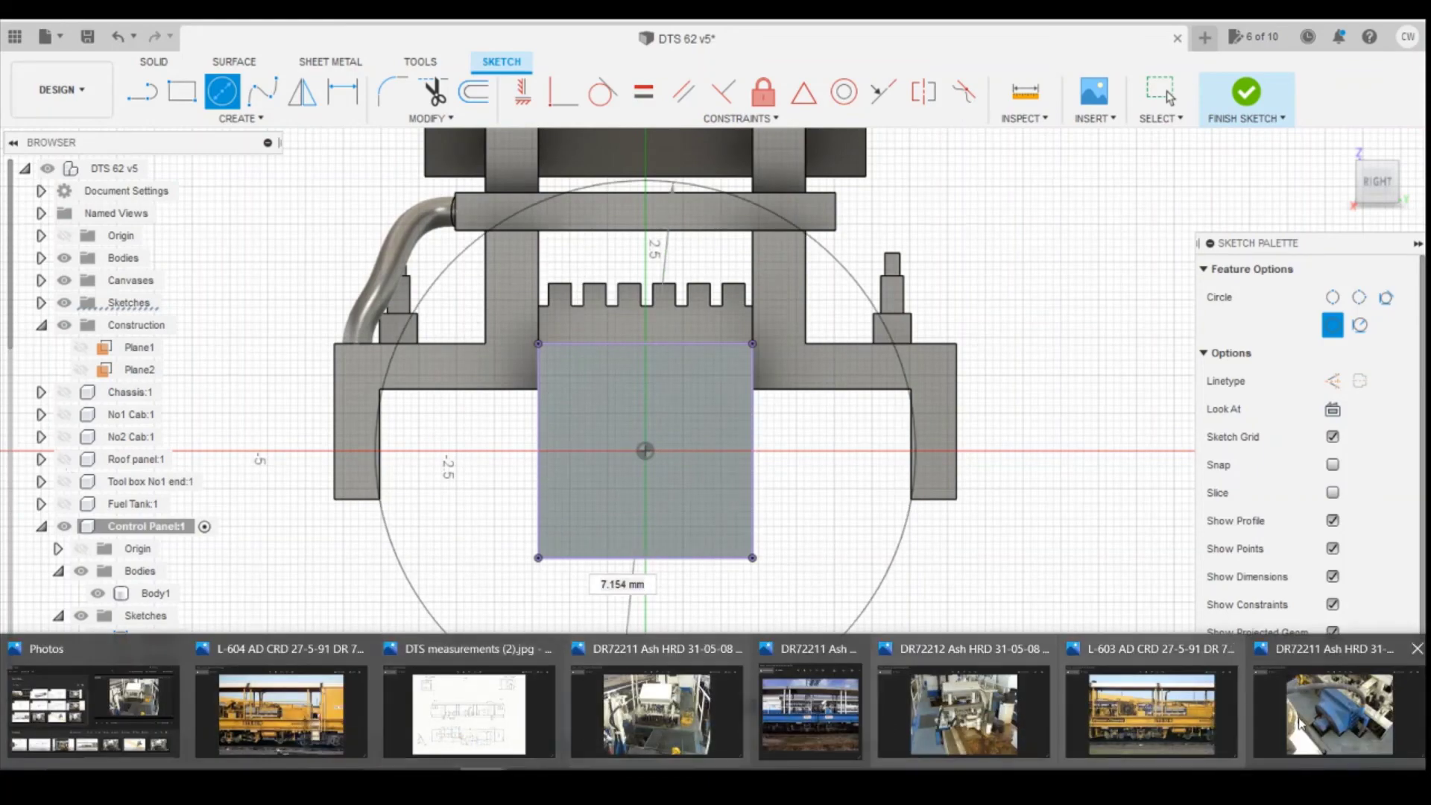
{"action": "left_click", "coordinate": [1305, 730]}
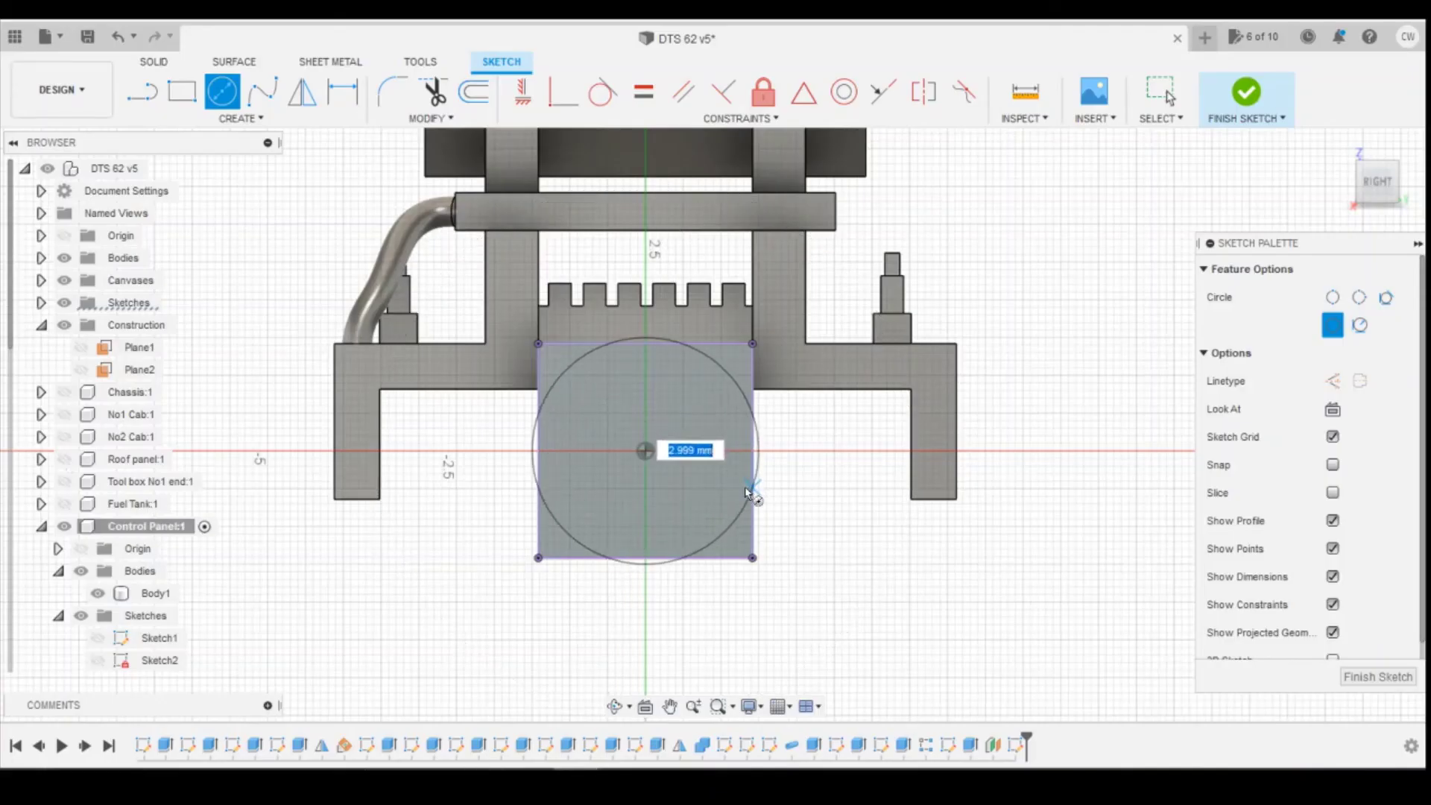
{"action": "scroll", "coordinate": [739, 486], "scroll_direction": "up", "scroll_amount": 2}
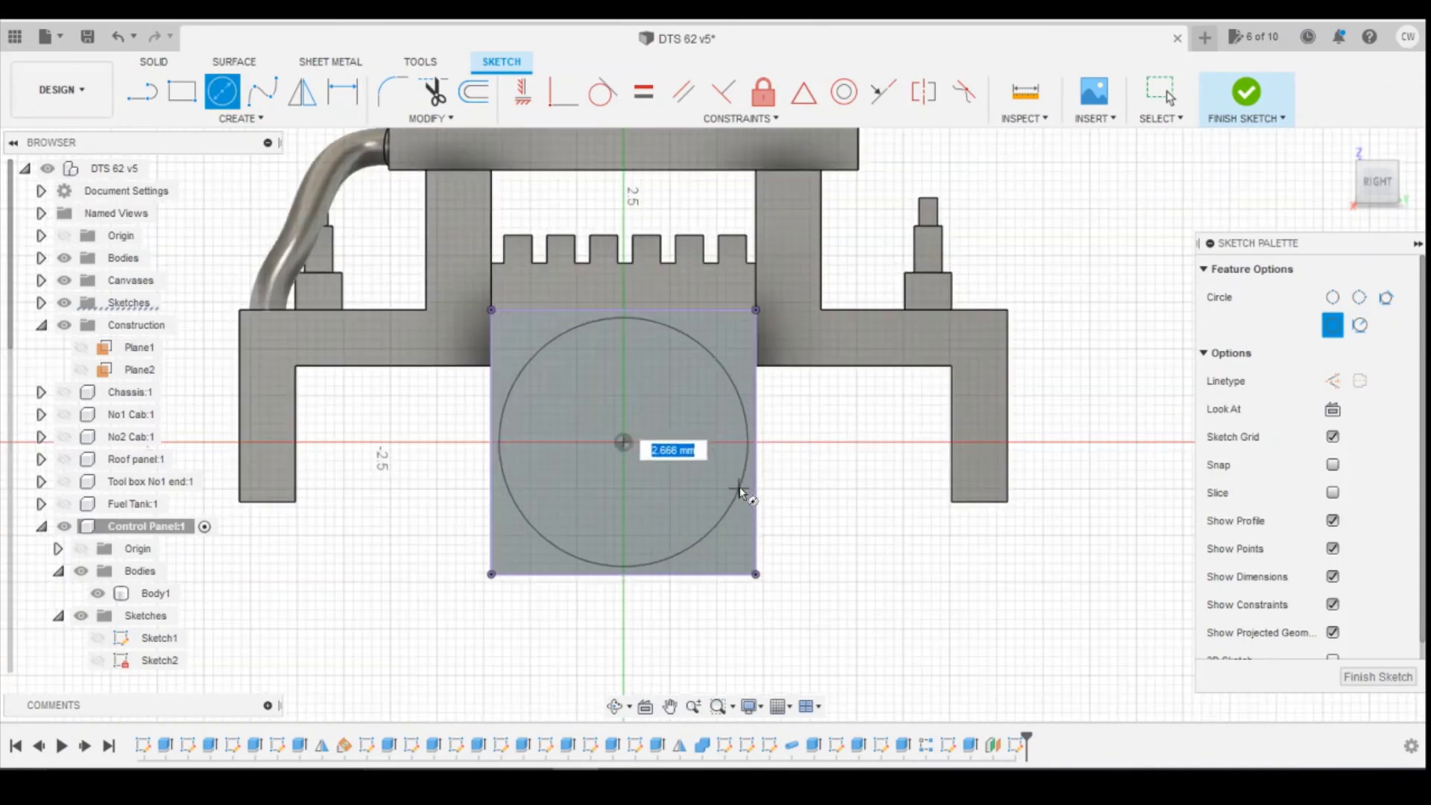
{"action": "type", "text": ".836"}
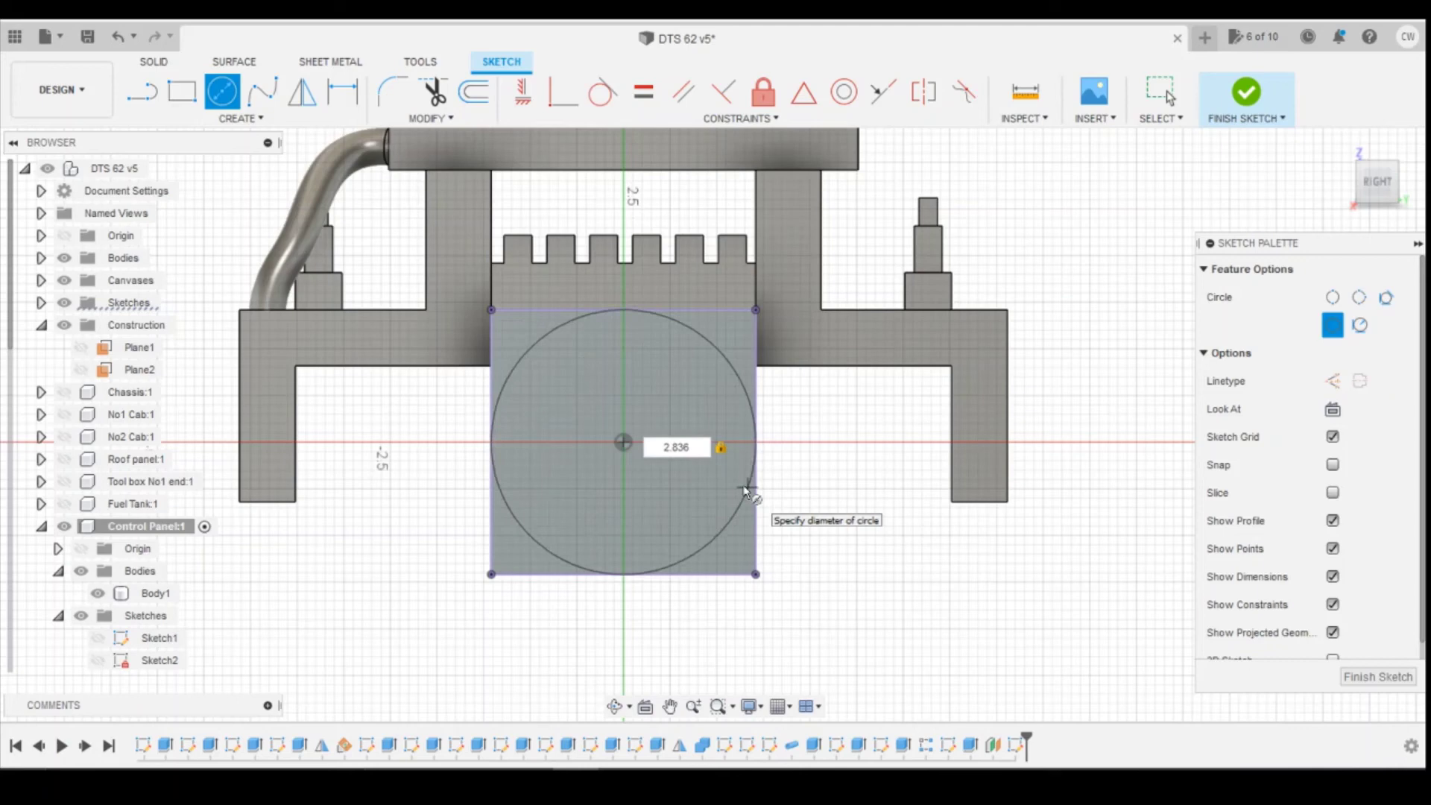
{"action": "key", "text": "Return"}
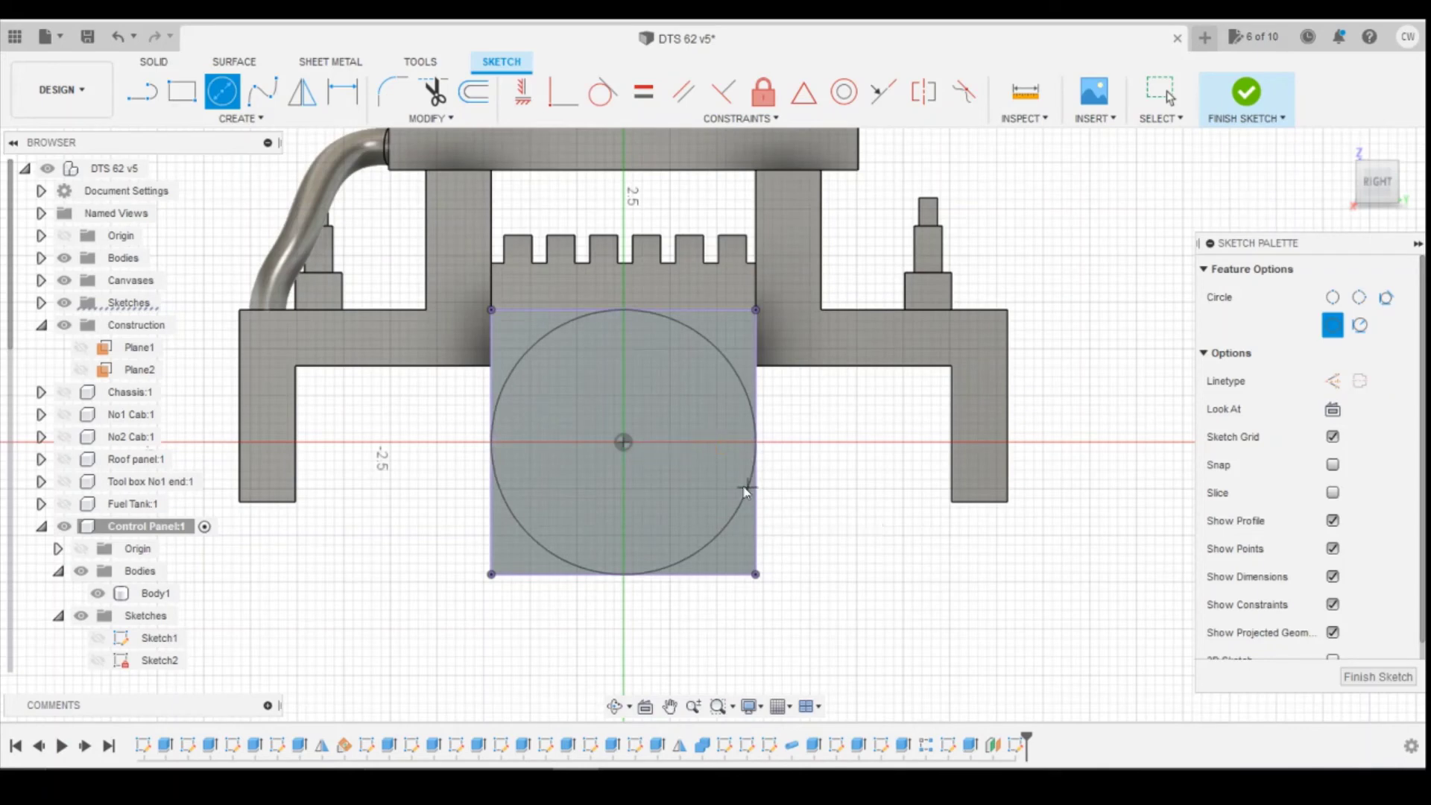
Extrude the circle profile 0.60 mm outward as a new body, checking the DR72211 photo for the cowl's depth
{"action": "key", "text": "Escape"}
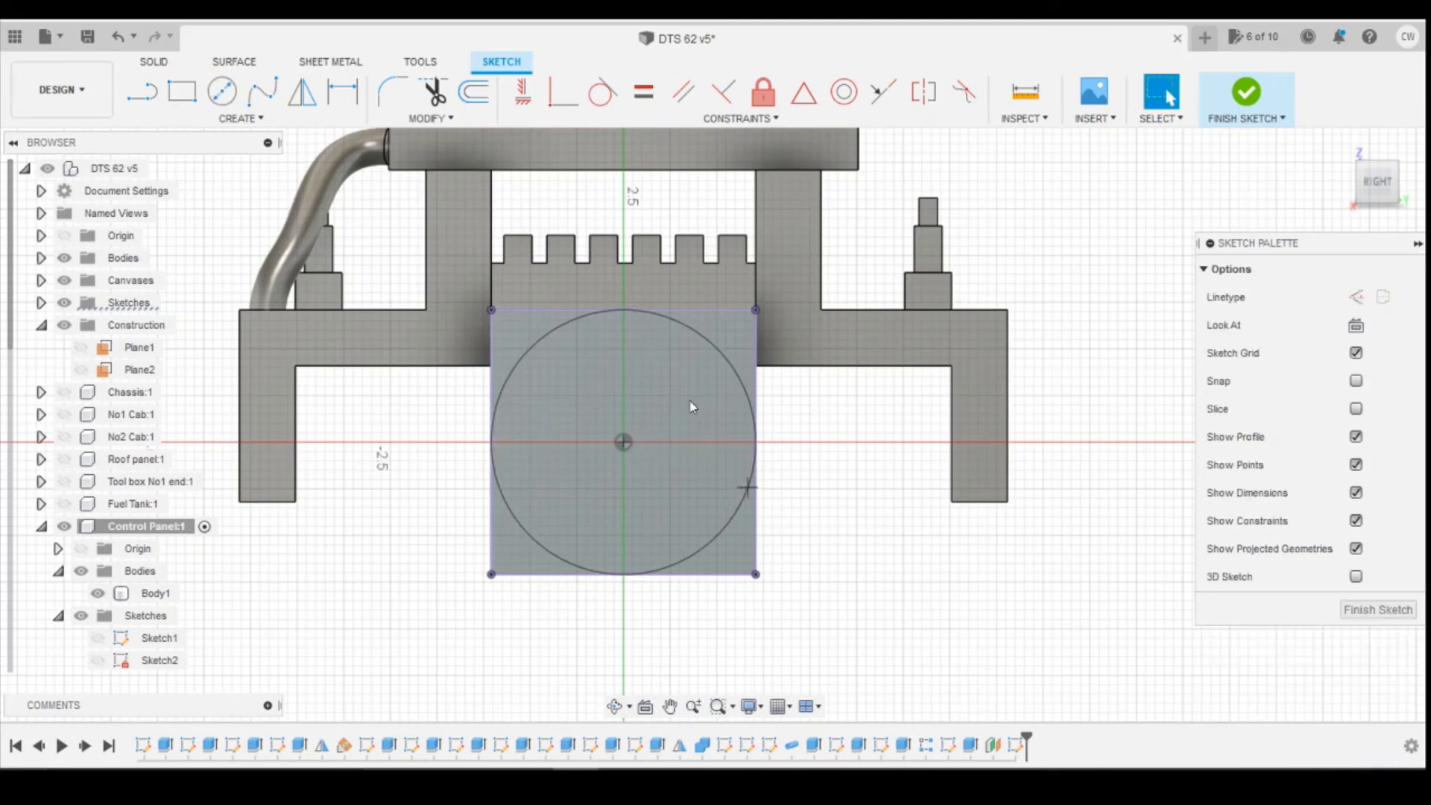
{"action": "left_click", "coordinate": [702, 399]}
{"action": "right_click", "coordinate": [701, 399]}
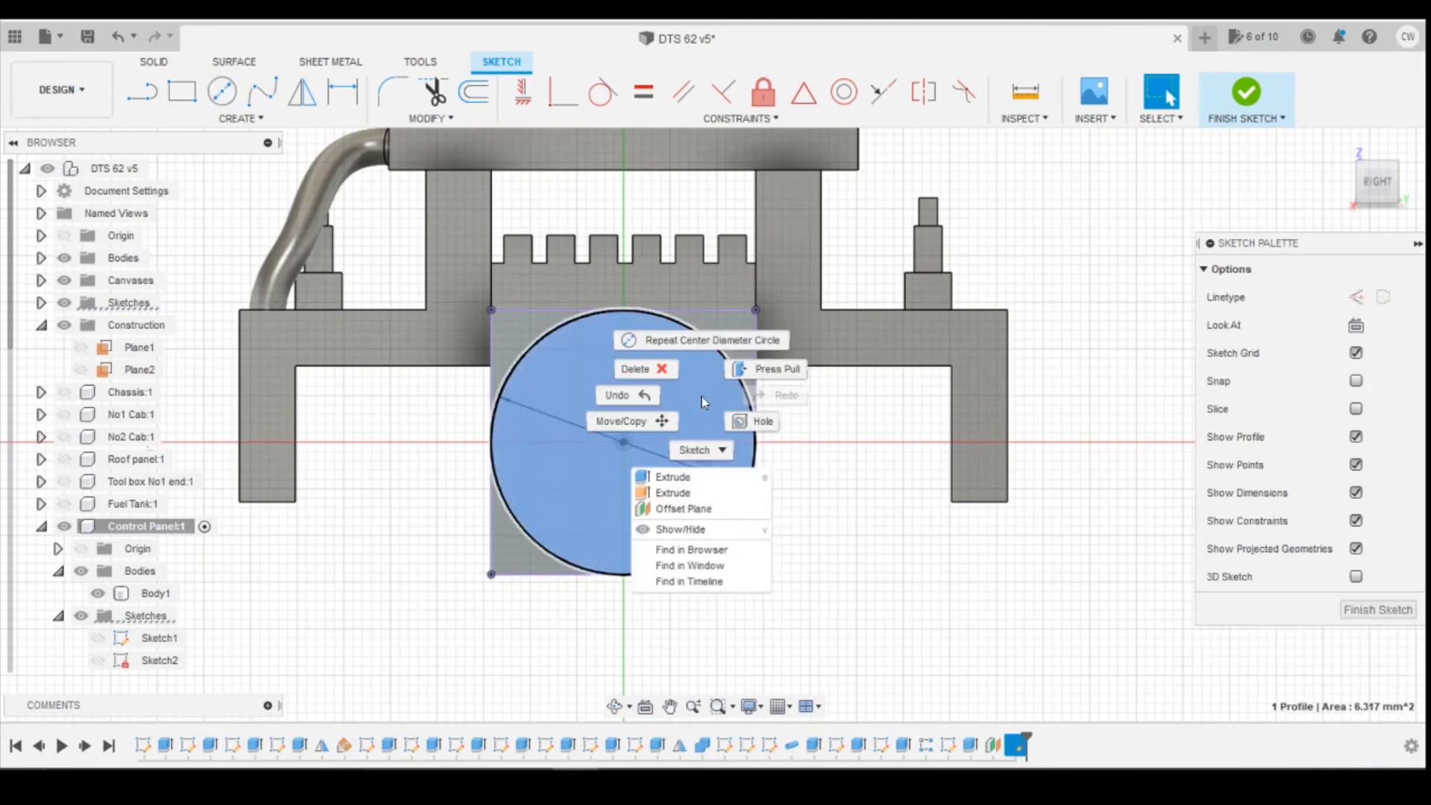
{"action": "left_click", "coordinate": [671, 472]}
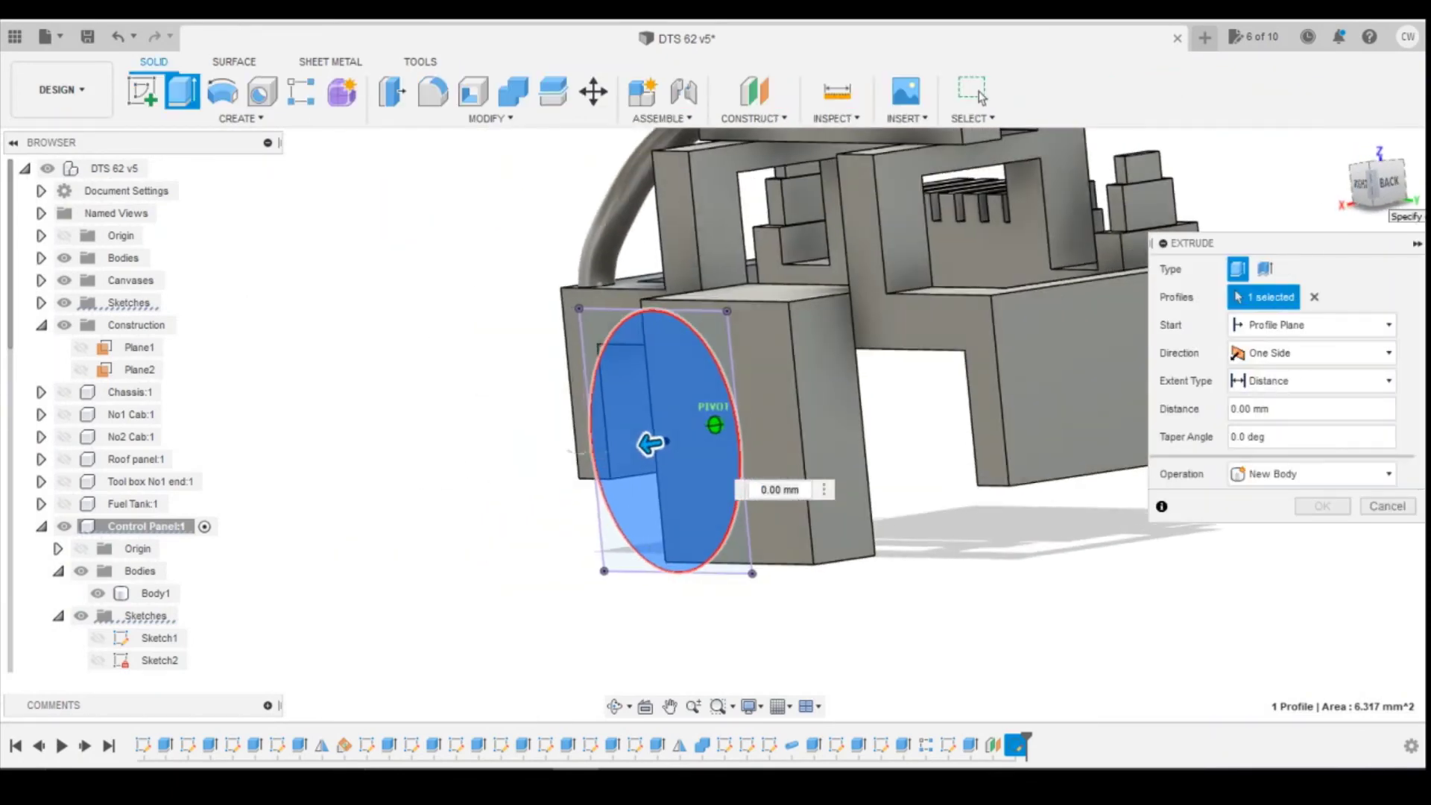
{"action": "left_click_drag", "start_coordinate": [639, 450], "coordinate": [613, 450]}
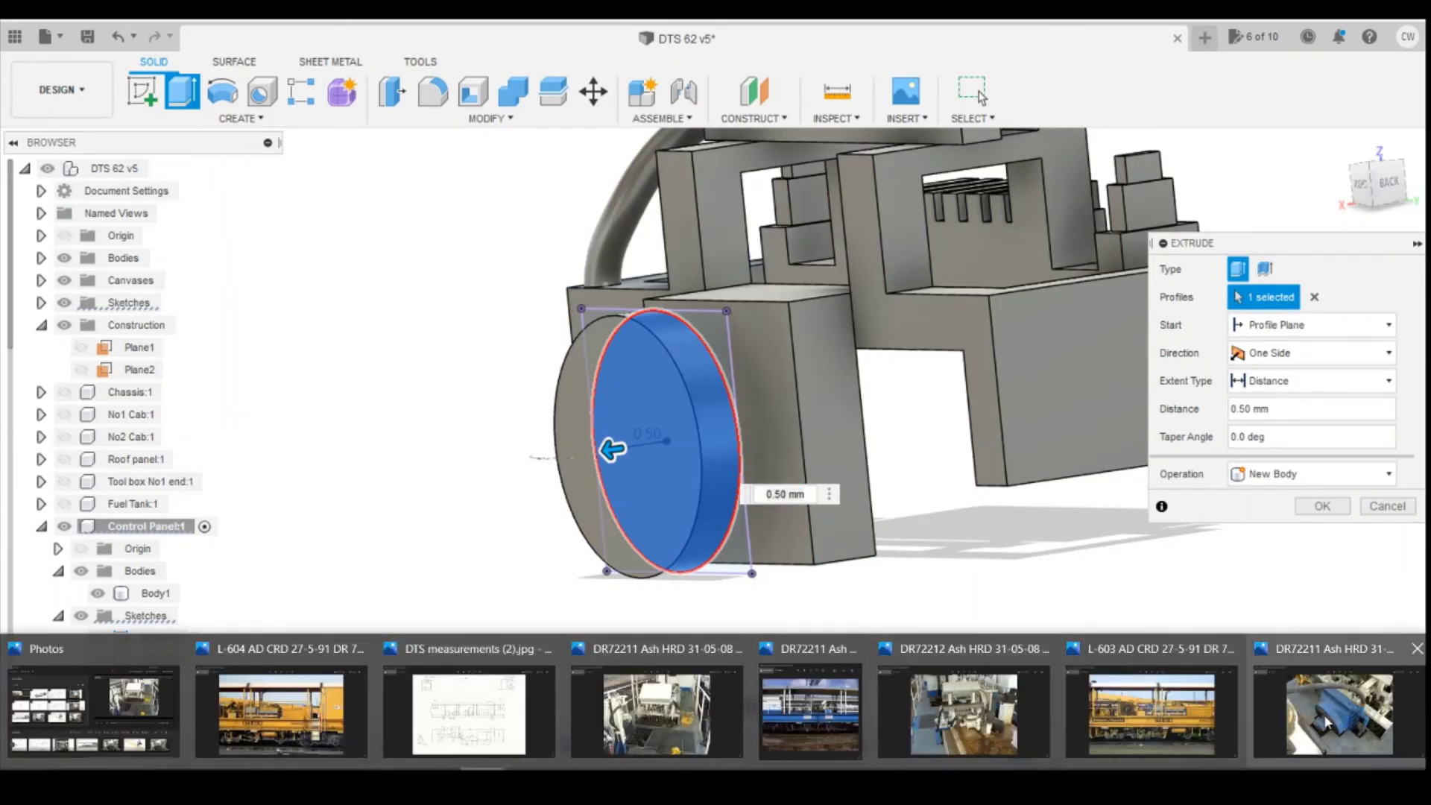
{"action": "left_click", "coordinate": [1333, 723]}
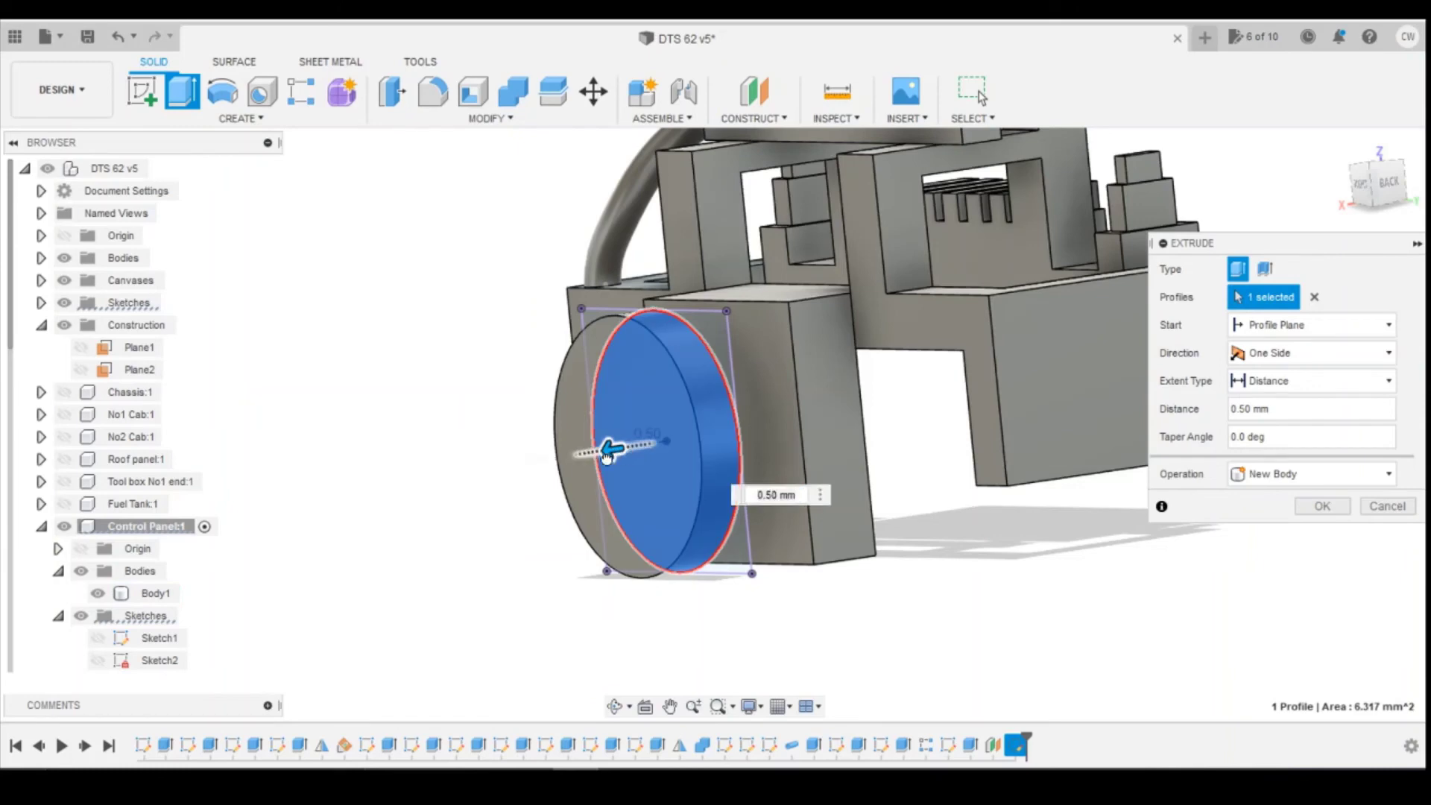
{"action": "left_click_drag", "start_coordinate": [601, 456], "coordinate": [608, 452]}
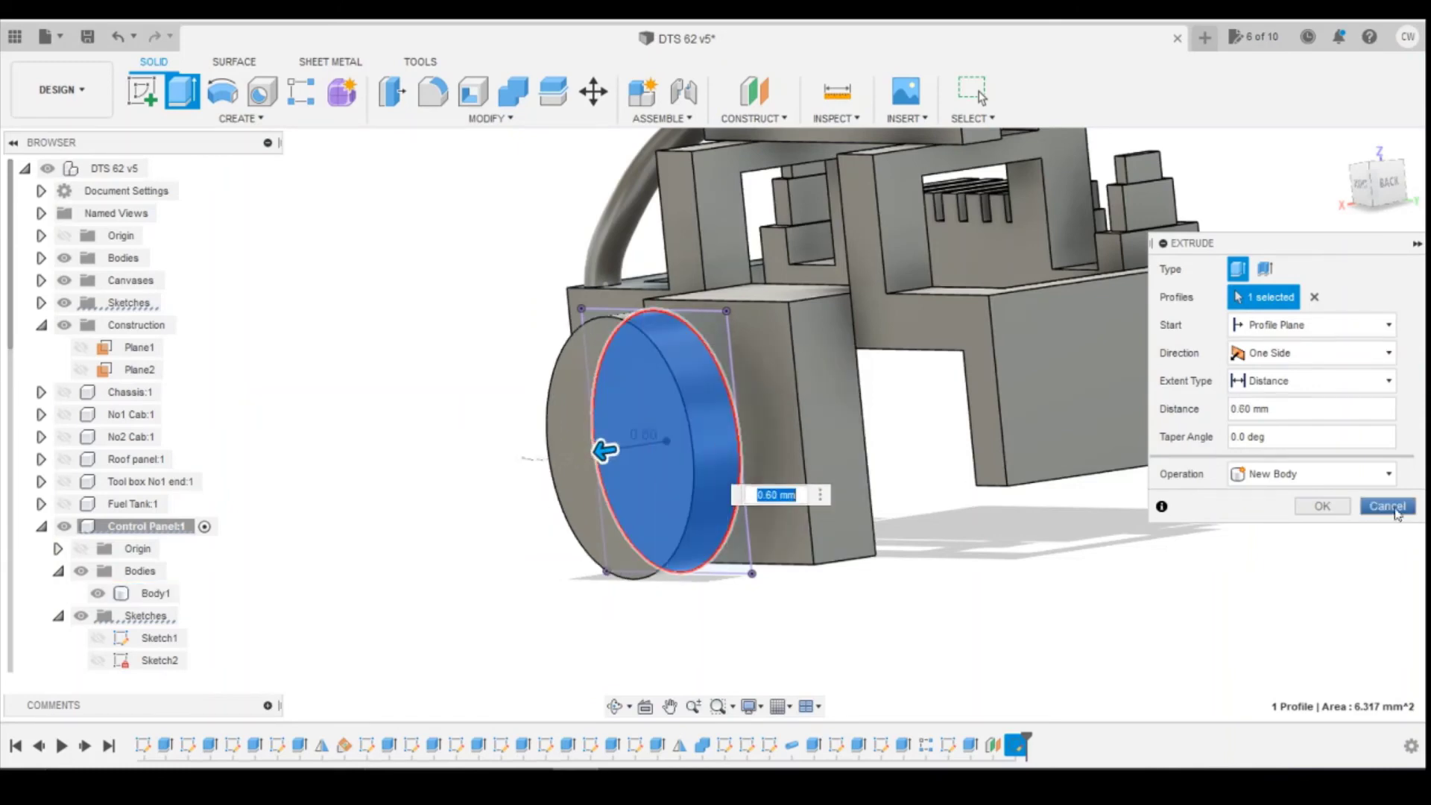
{"action": "left_click", "coordinate": [1320, 508]}
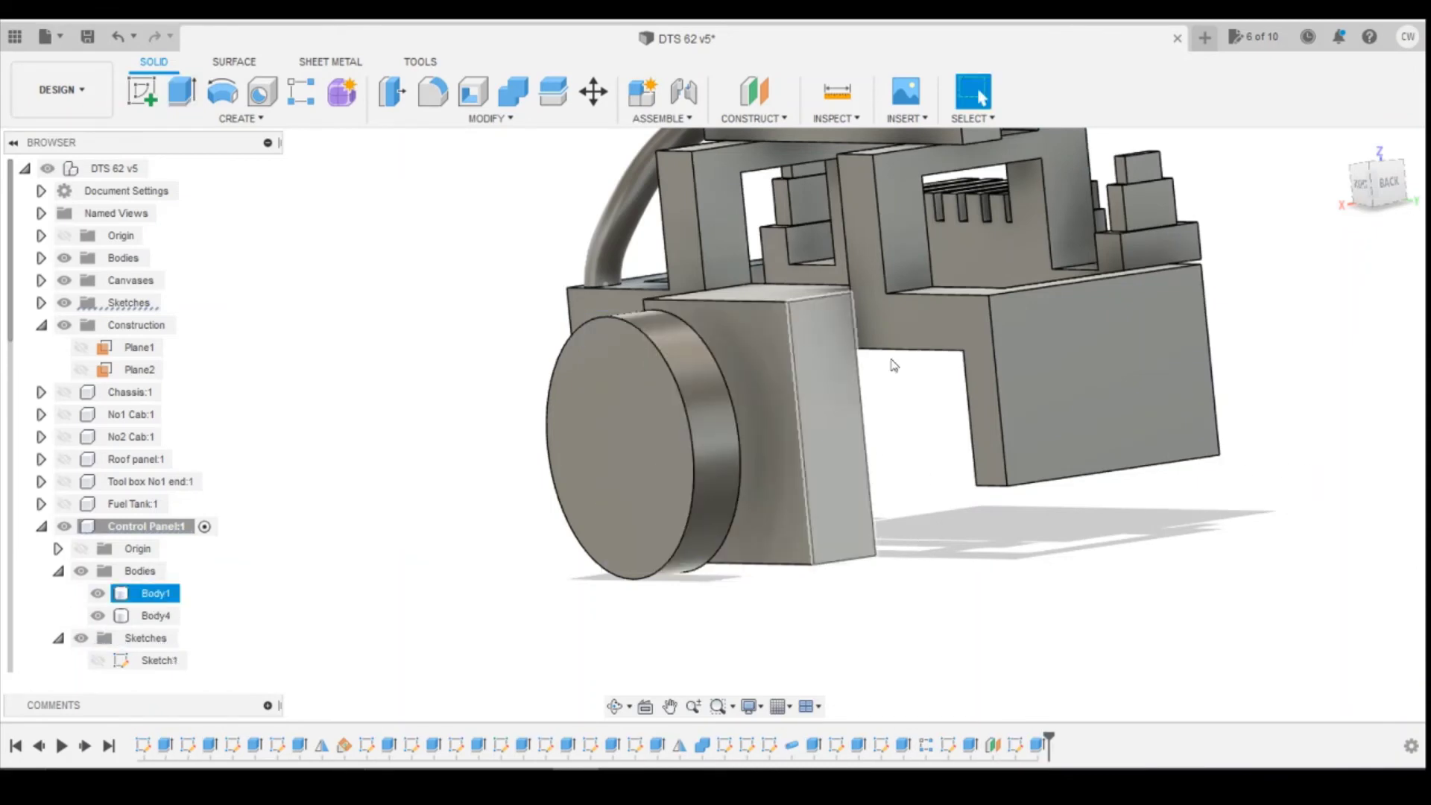
Try to loft between the square block's outer face and the inner face of the round disc
{"action": "middle_click_drag", "start_coordinate": [712, 409], "coordinate": [578, 374], "text": "shift"}
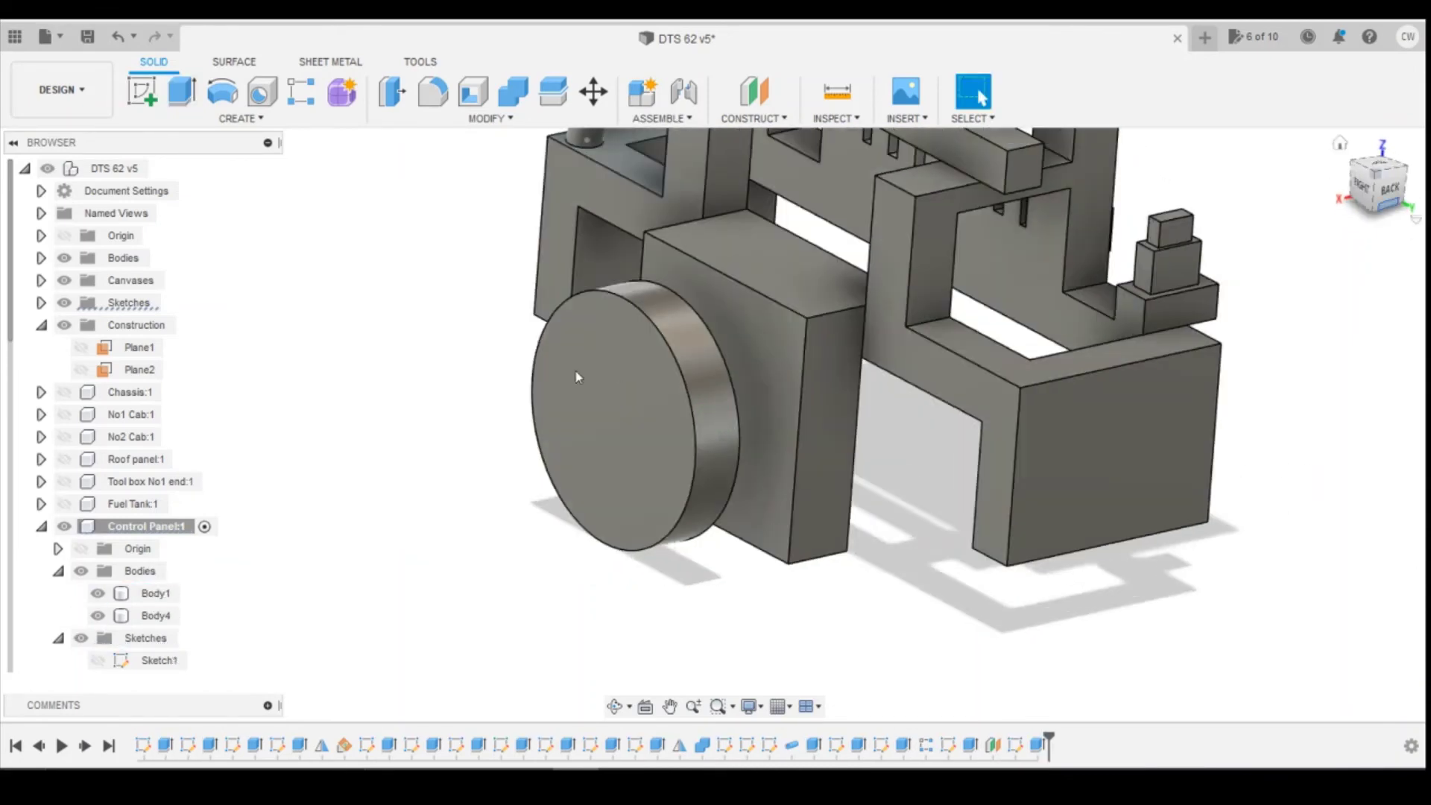
{"action": "left_click", "coordinate": [809, 335]}
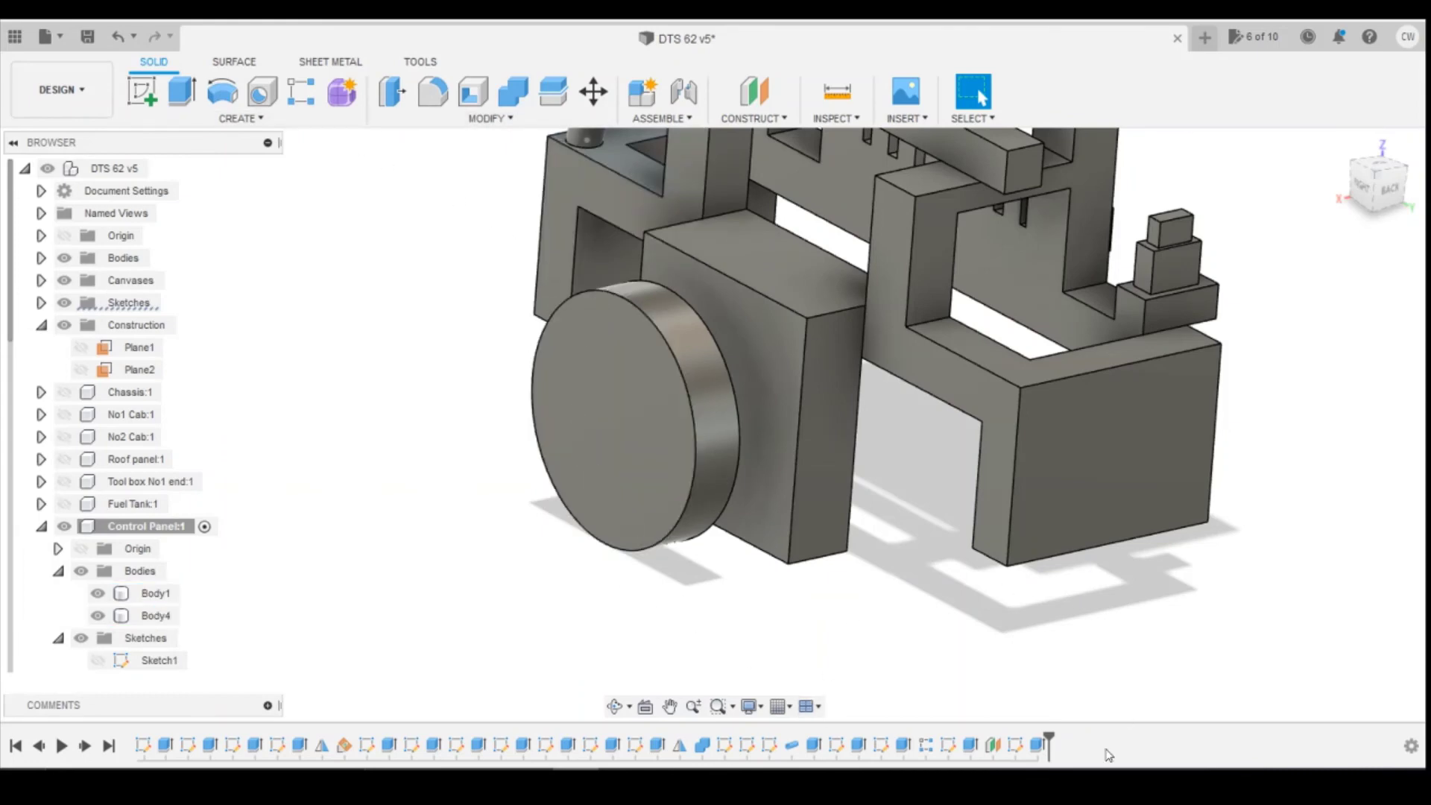
{"action": "left_click", "coordinate": [805, 534]}
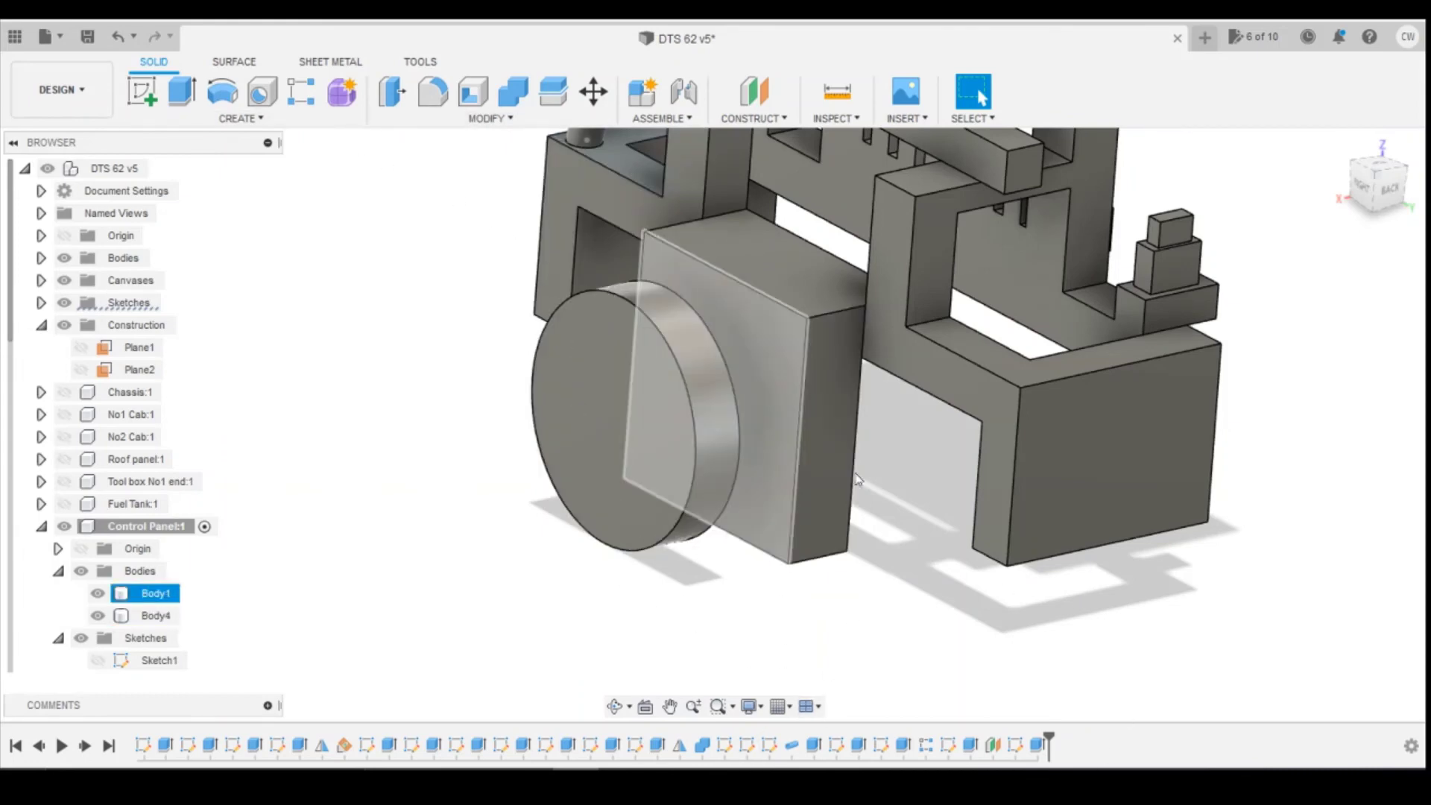
{"action": "key", "text": "Escape"}
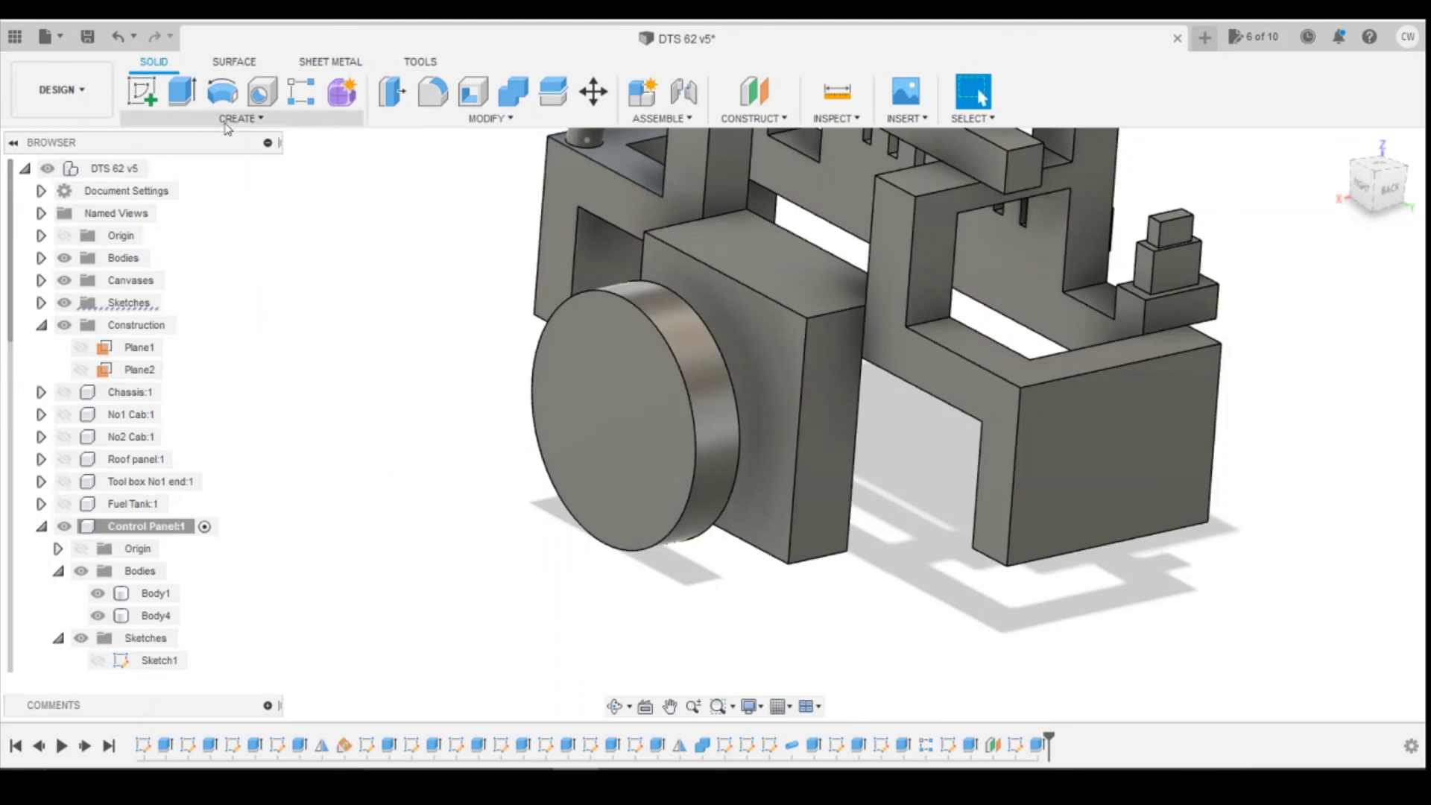
{"action": "left_click", "coordinate": [227, 122]}
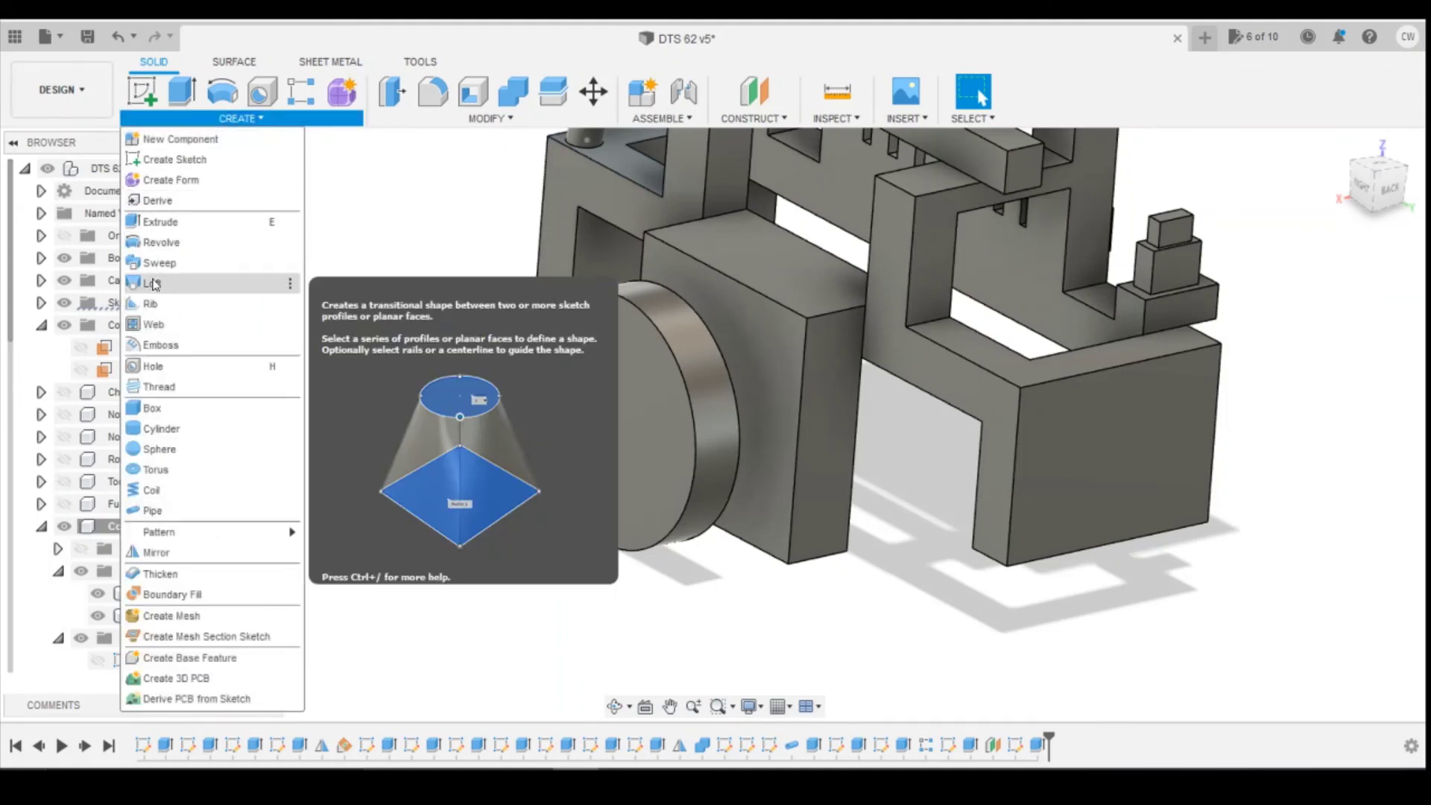
{"action": "key", "text": "Escape"}
{"action": "left_click", "coordinate": [784, 337]}
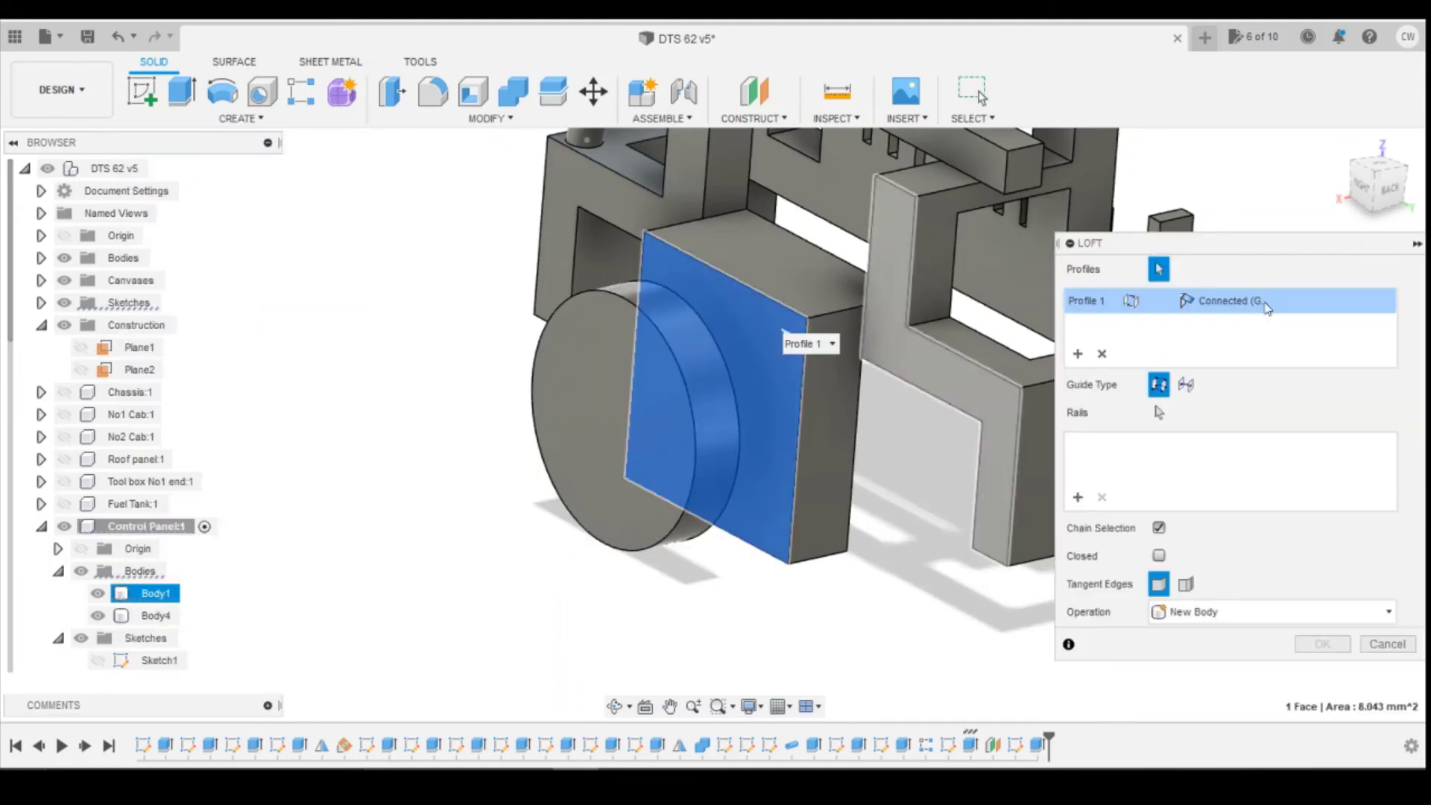
{"action": "left_click", "coordinate": [1374, 179]}
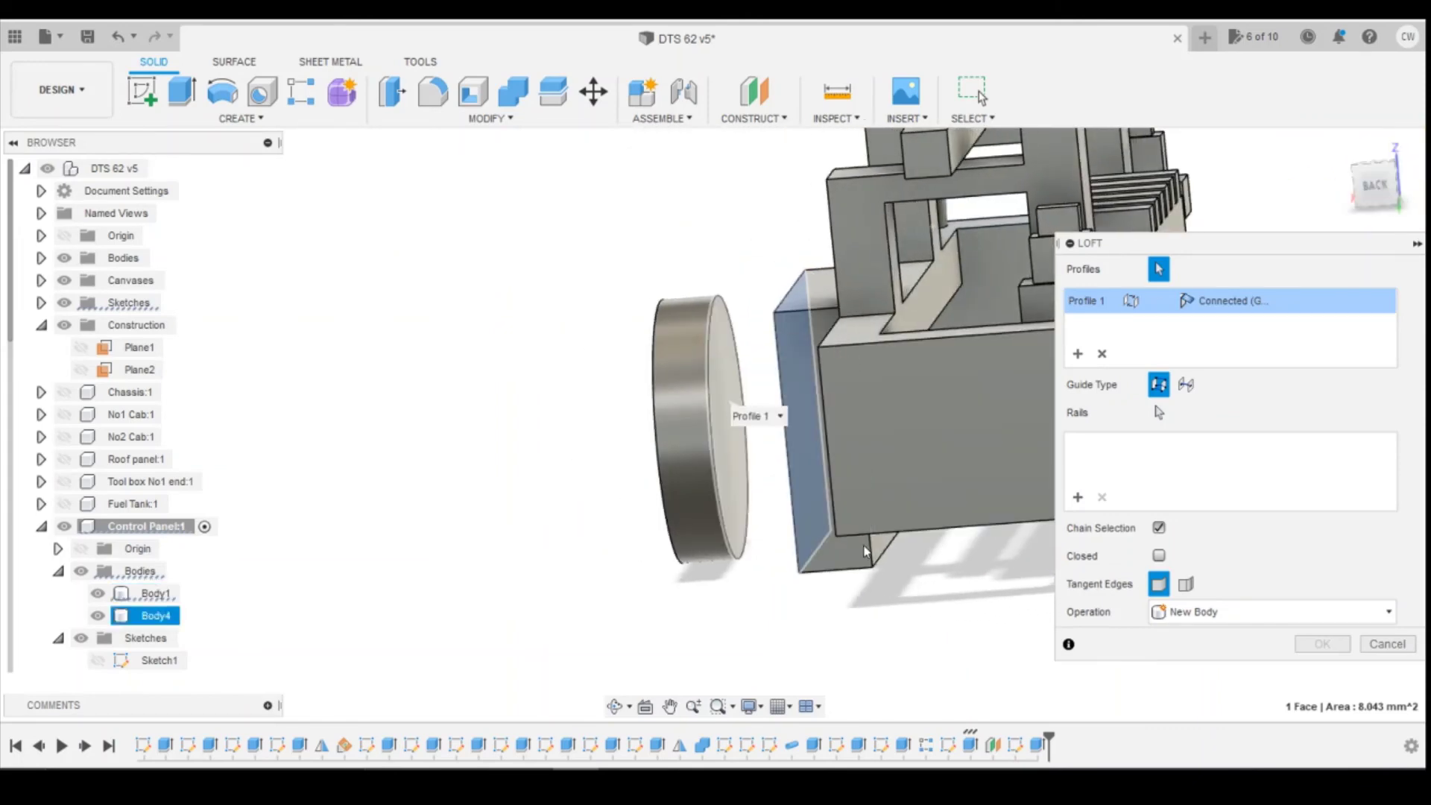
{"action": "mouse_move", "coordinate": [1377, 187]}
{"action": "left_mouse_down"}
{"action": "mouse_move", "coordinate": [1408, 188]}
{"action": "mouse_move", "coordinate": [1337, 176]}
{"action": "mouse_move", "coordinate": [1378, 197]}
{"action": "mouse_move", "coordinate": [1378, 183]}
{"action": "left_mouse_up"}
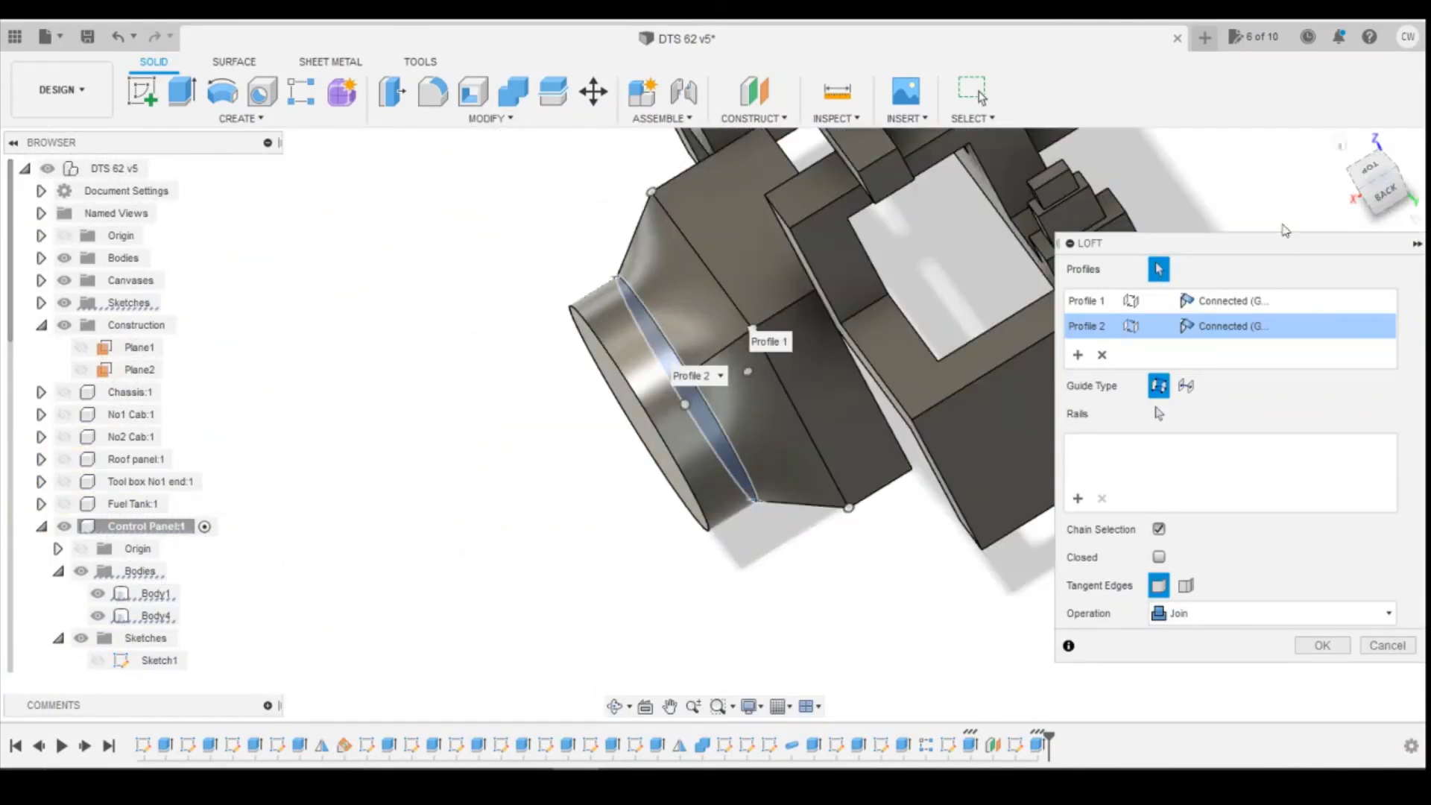
Set the continuity of both the square and the circular loft profiles to Tangent (G1)
{"action": "left_click", "coordinate": [1234, 301]}
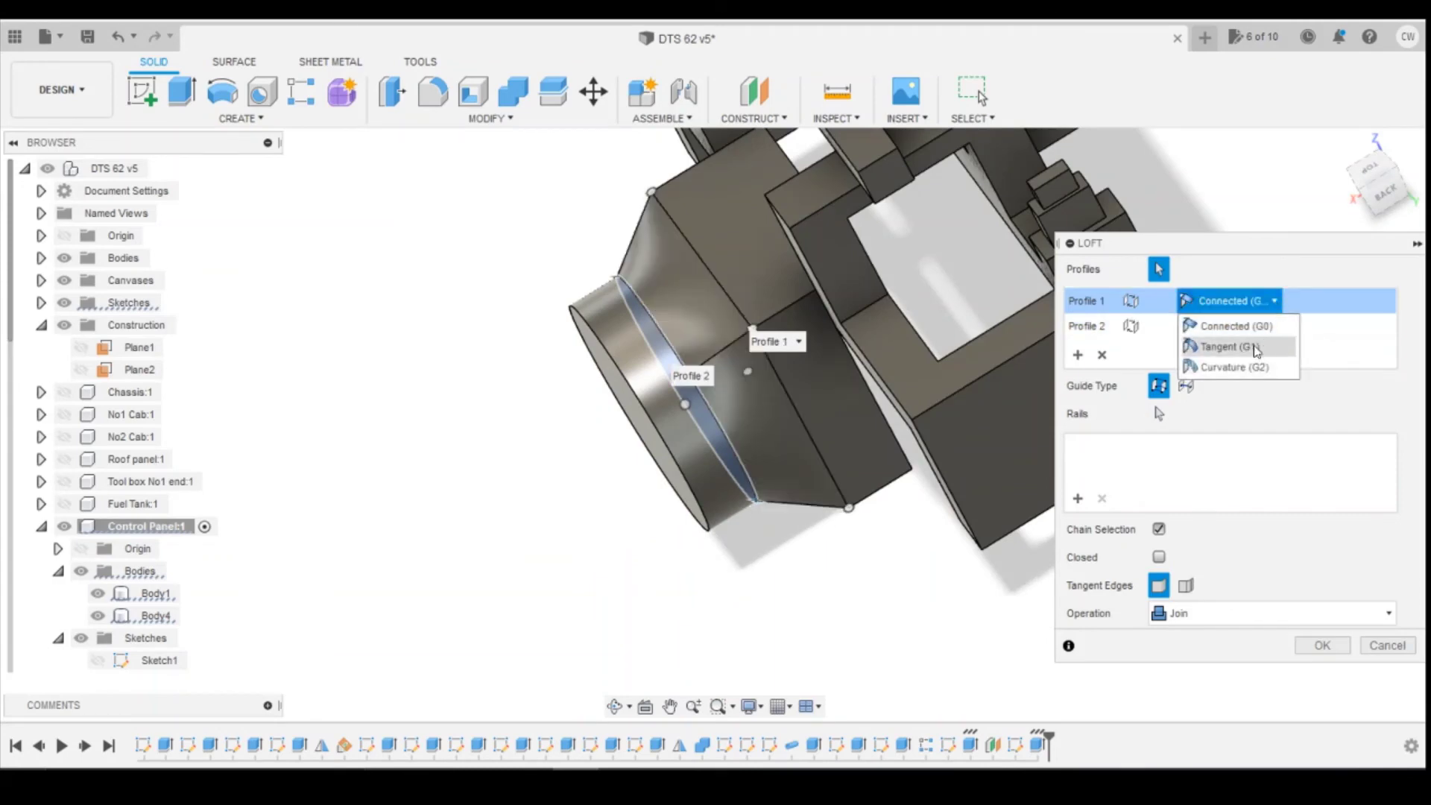
{"action": "left_click", "coordinate": [1261, 350]}
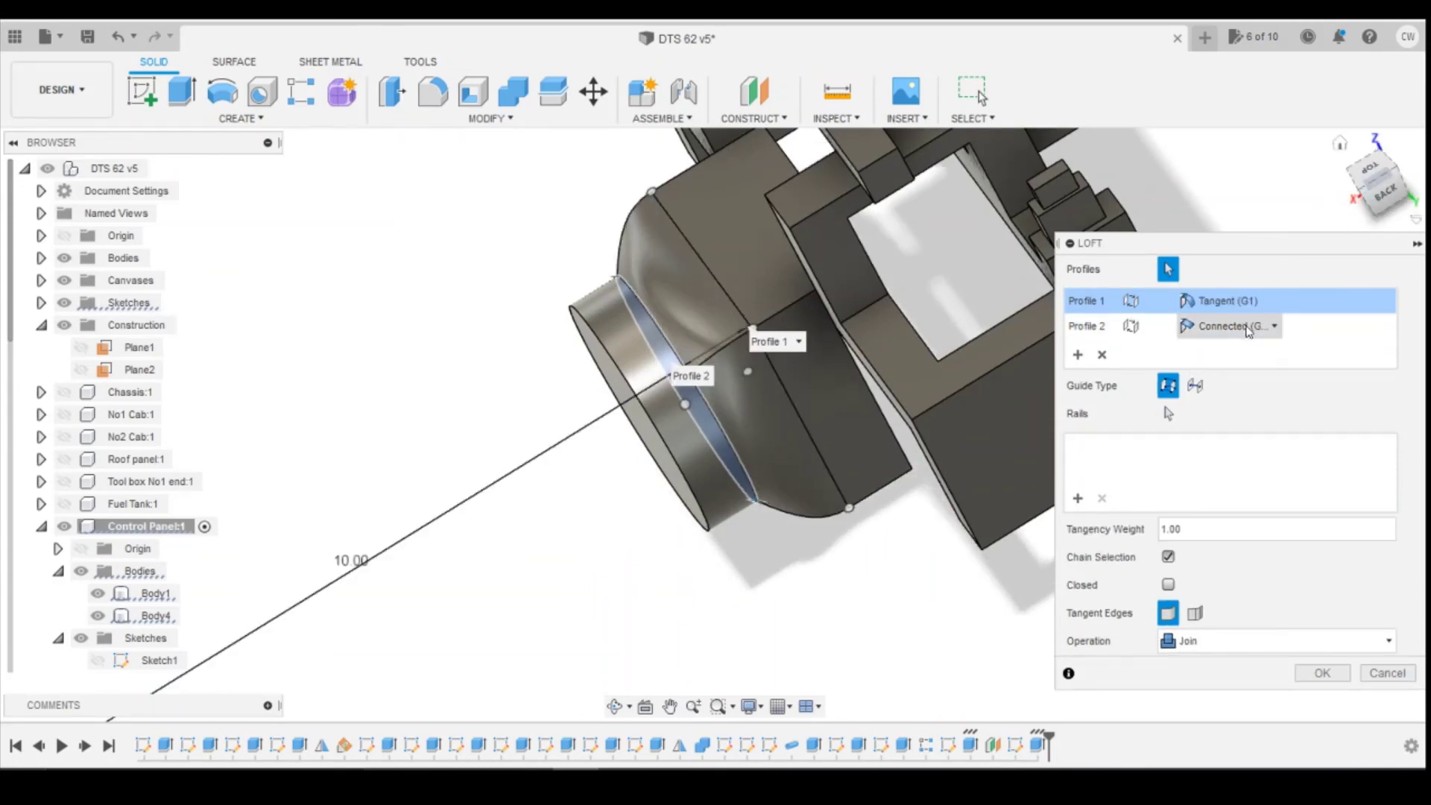
{"action": "left_click", "coordinate": [1274, 328]}
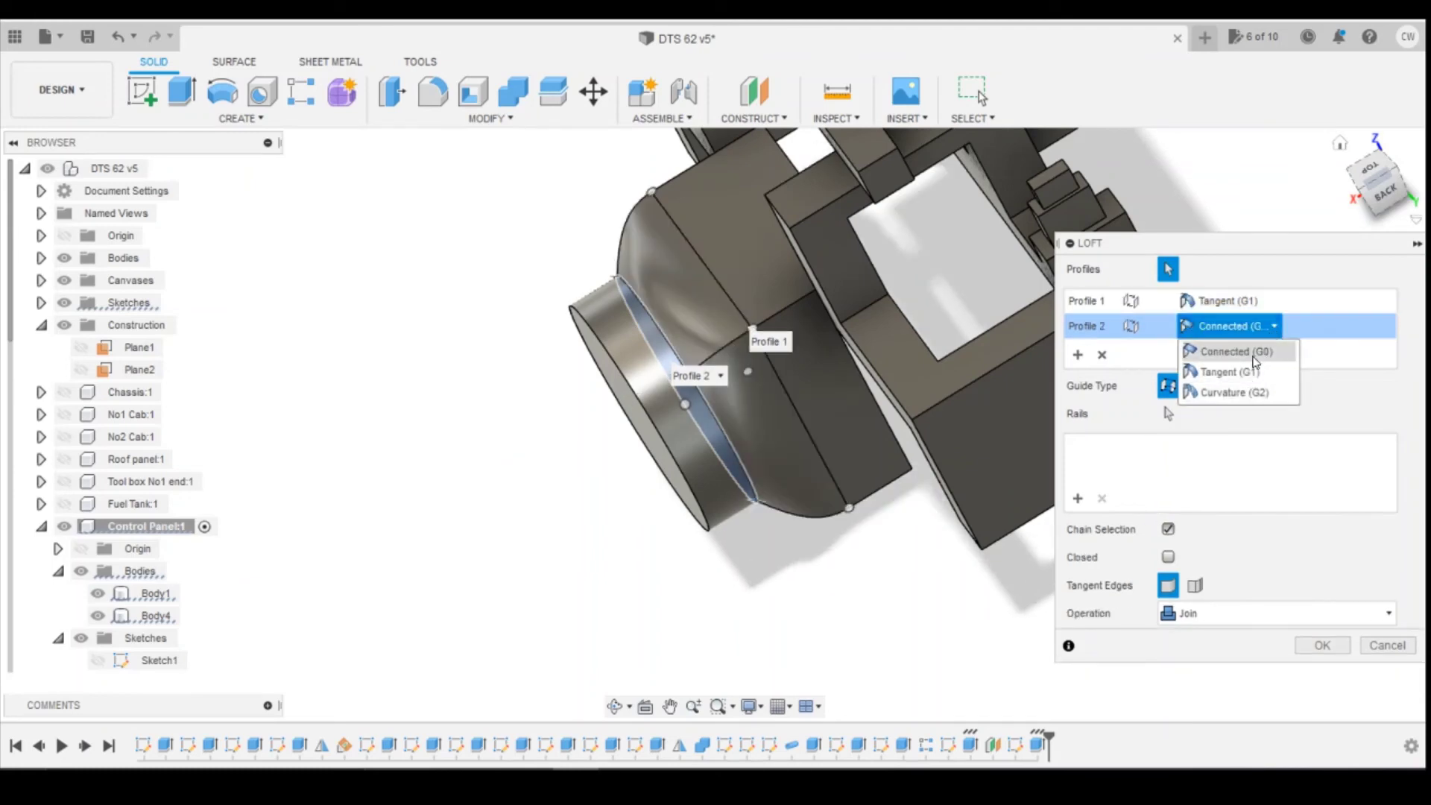
{"action": "left_click", "coordinate": [1258, 371]}
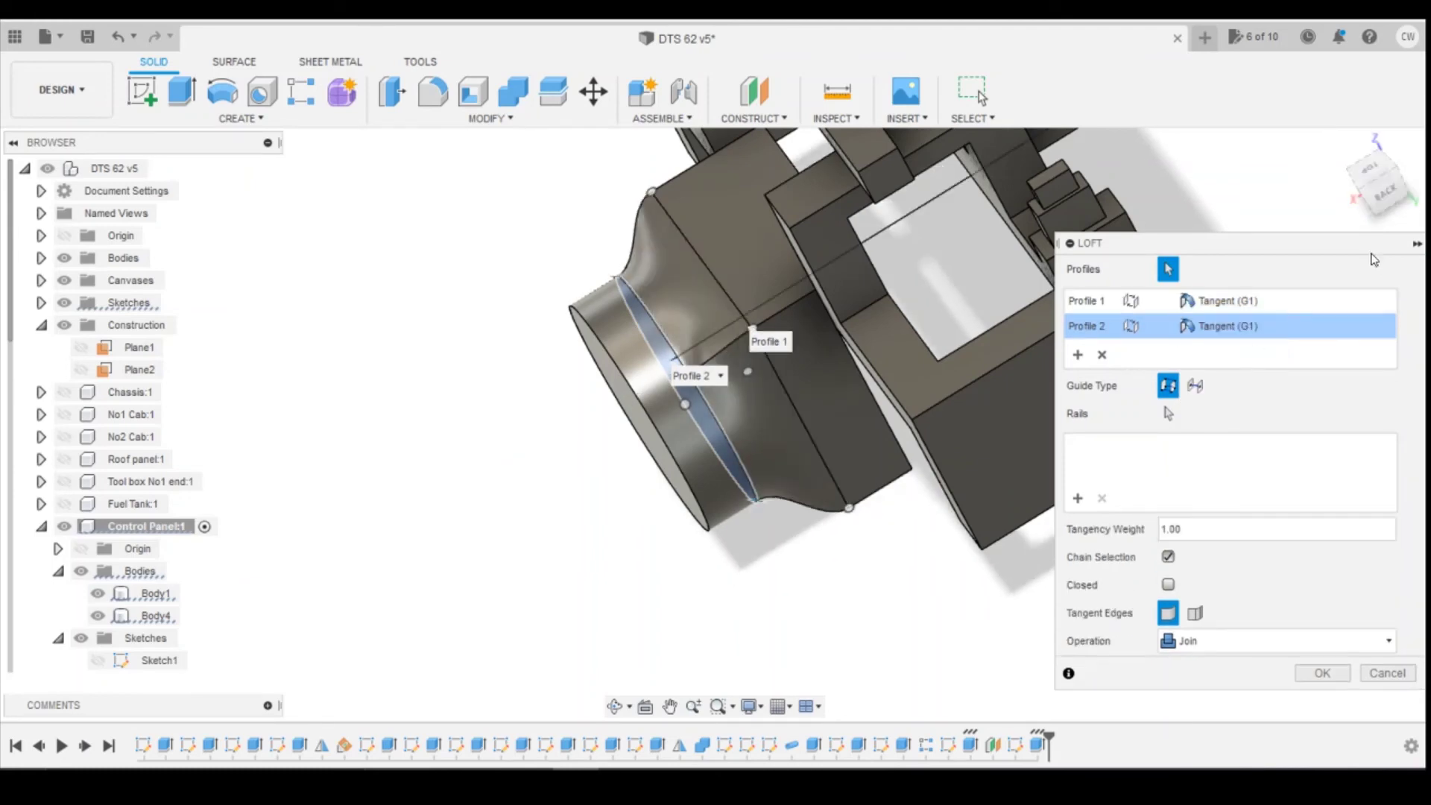
{"action": "left_click_drag", "start_coordinate": [1379, 187], "coordinate": [1321, 188]}
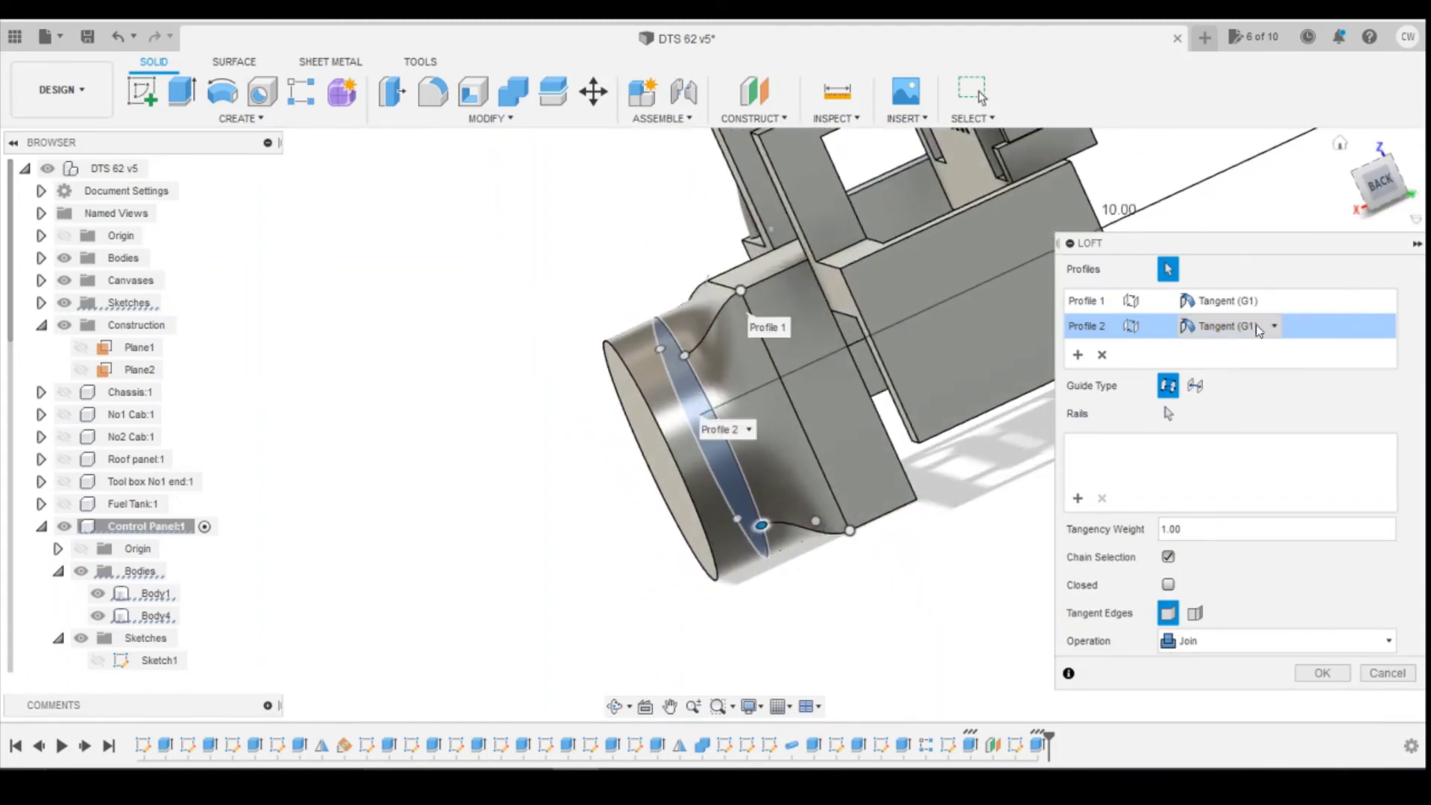
Return the circular loft profile to Connected (G0), trying Curvature (G2) on it for comparison
{"action": "left_click", "coordinate": [1275, 327]}
{"action": "left_click", "coordinate": [1270, 359]}
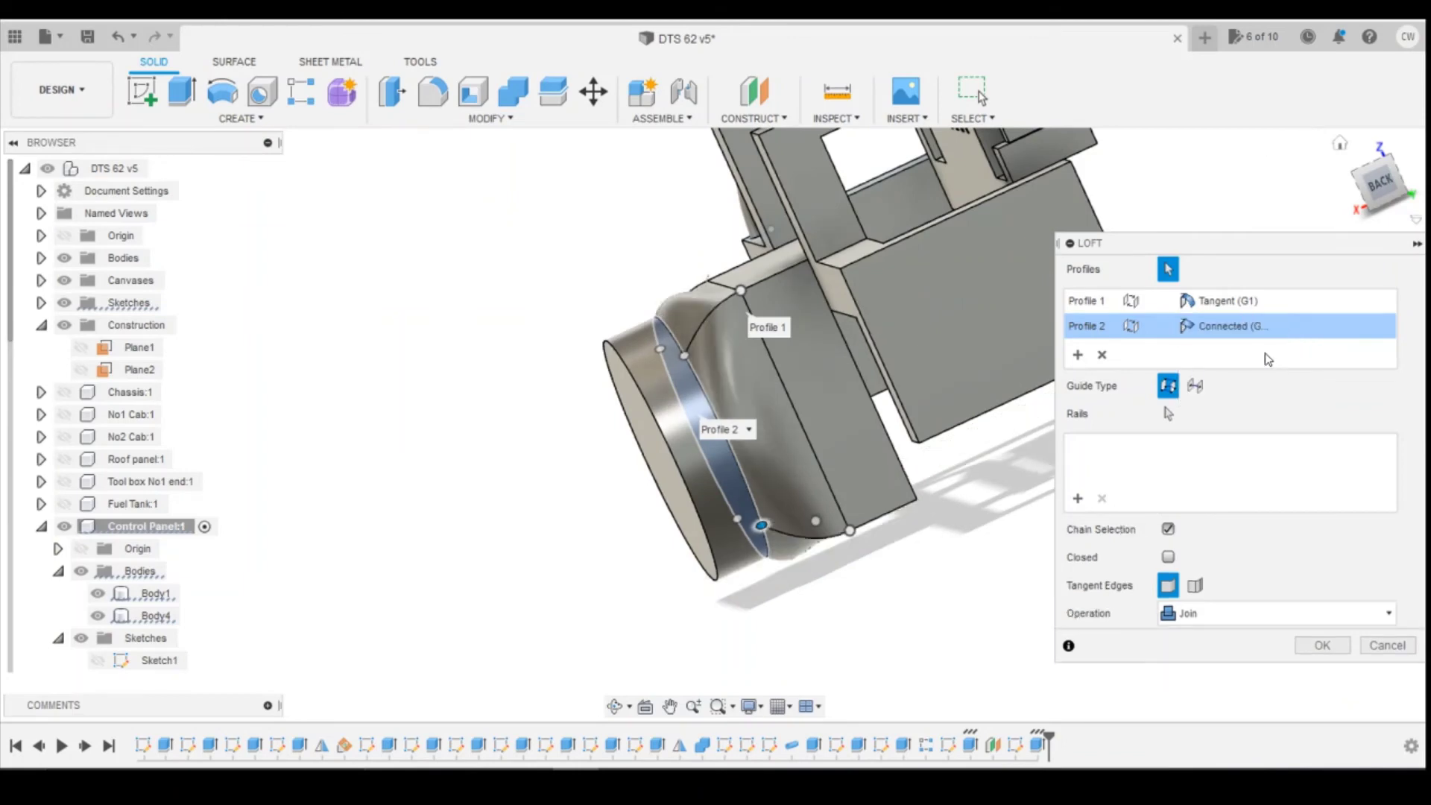
{"action": "left_click", "coordinate": [1275, 328]}
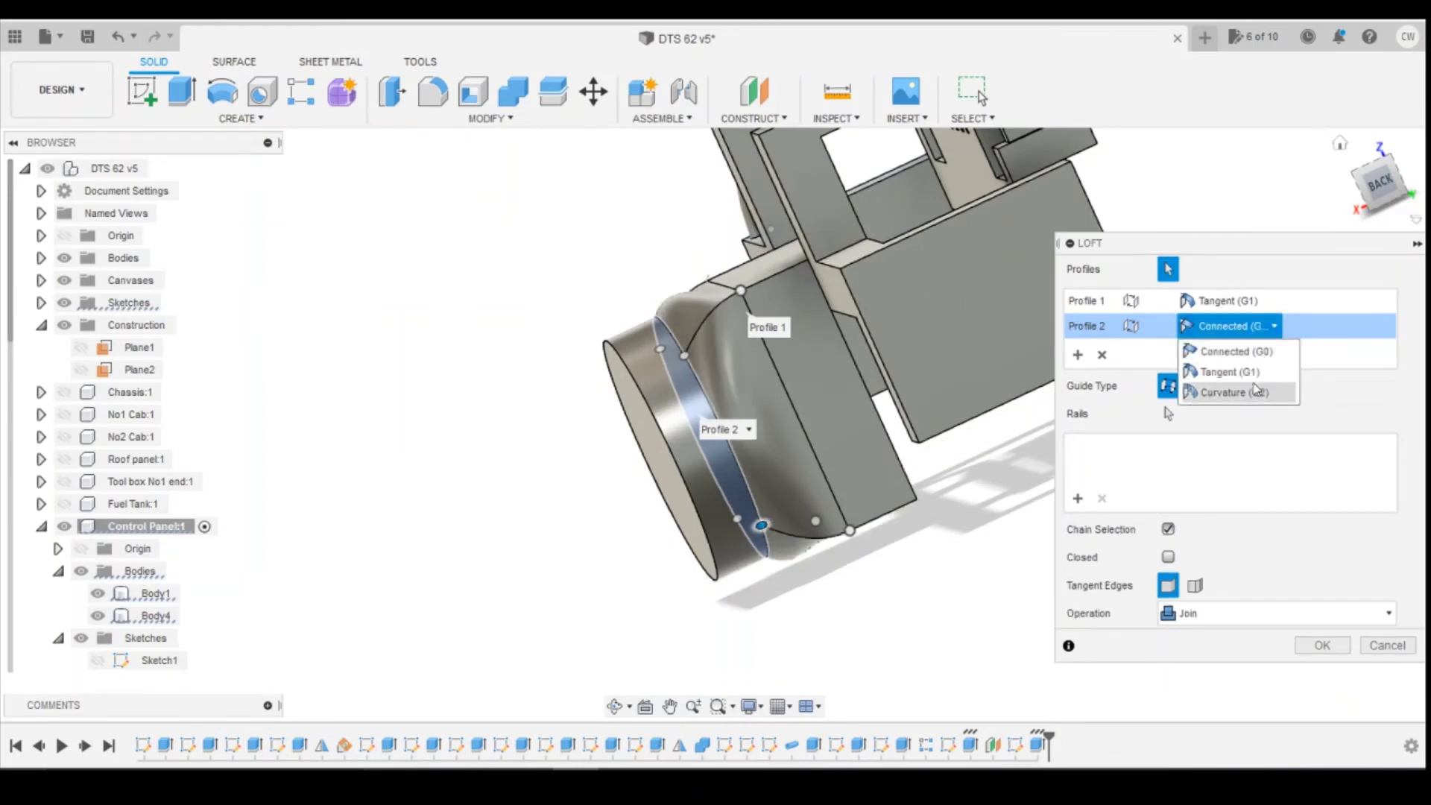
{"action": "left_click", "coordinate": [1257, 391]}
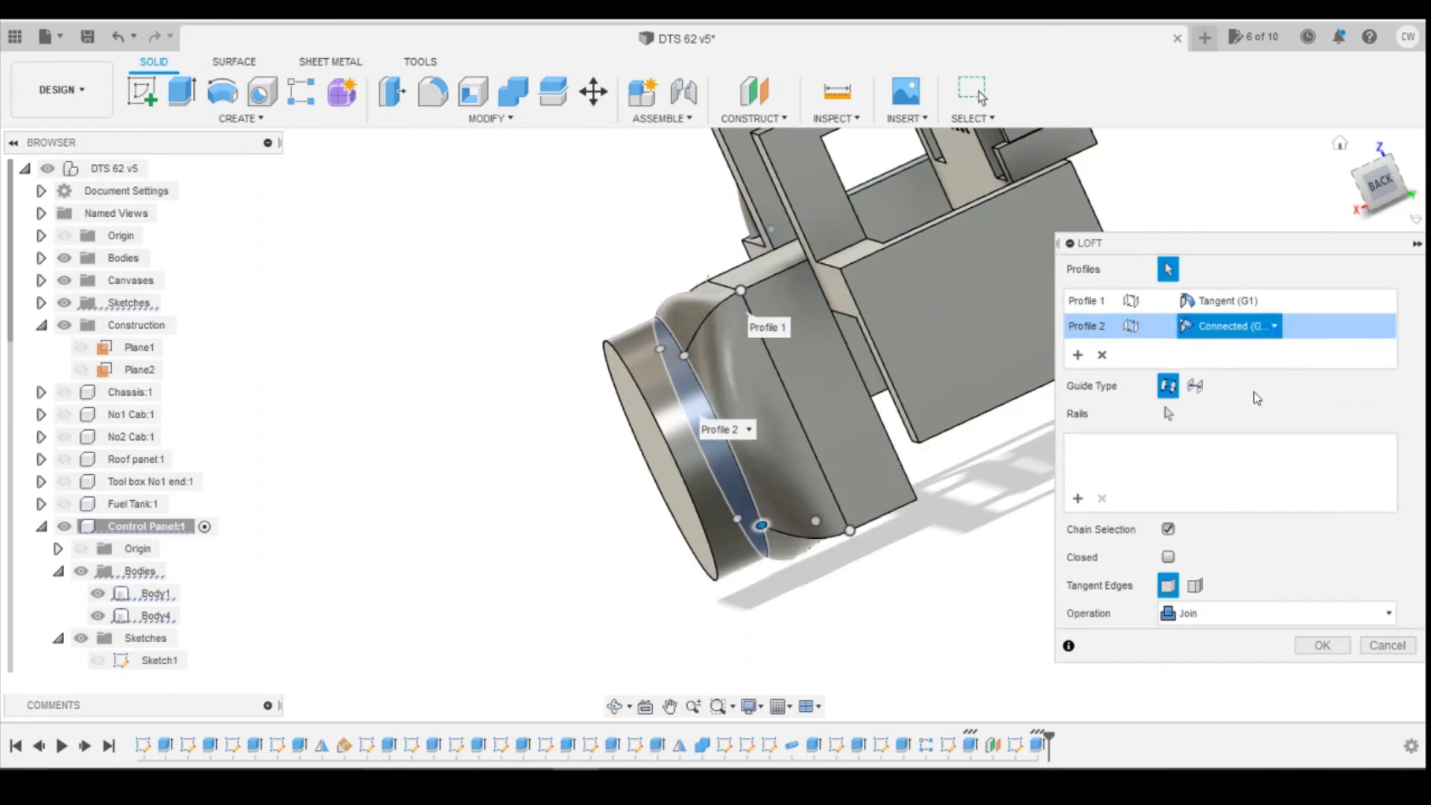
{"action": "left_click", "coordinate": [1273, 328]}
{"action": "left_click", "coordinate": [1268, 359]}
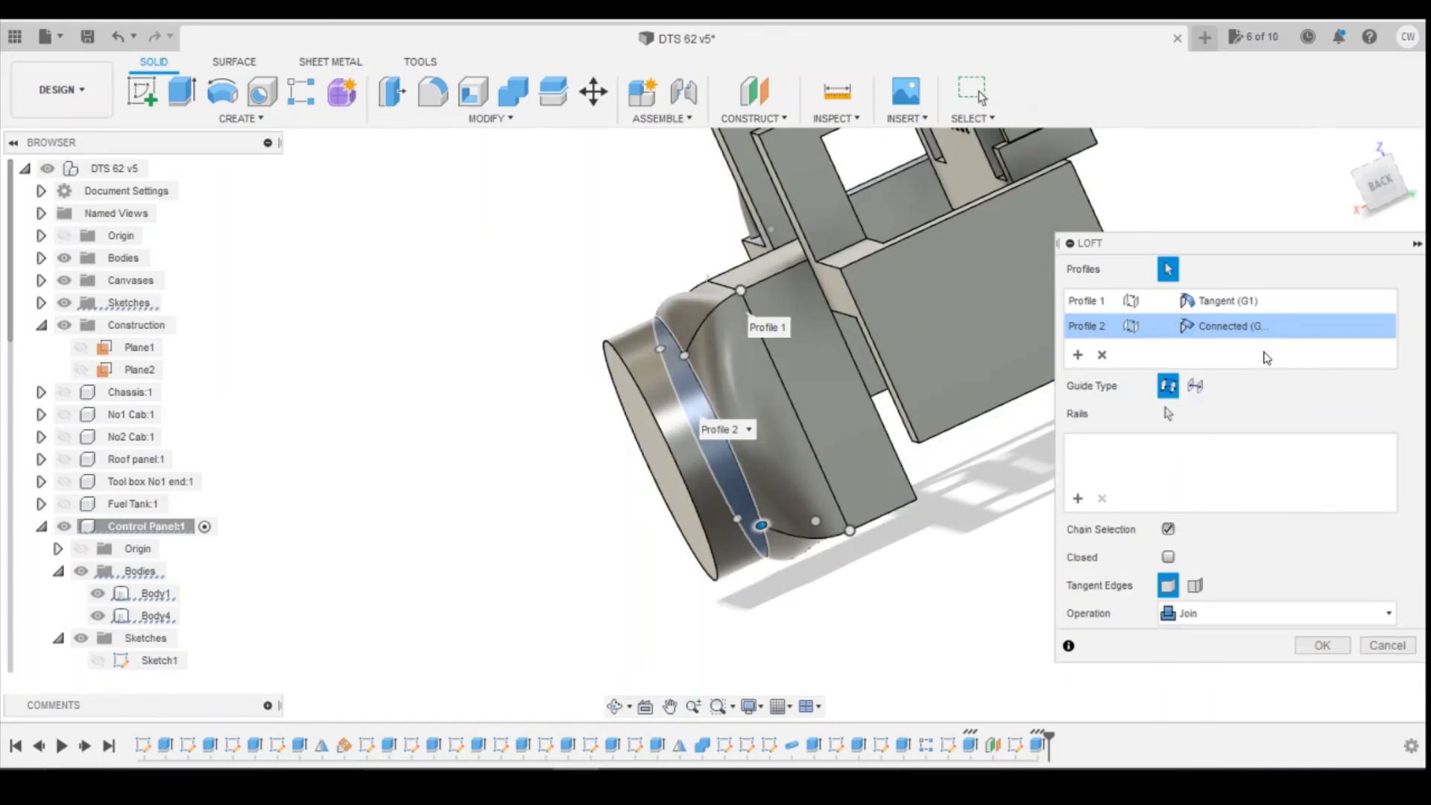
{"action": "left_click_drag", "start_coordinate": [1377, 185], "coordinate": [1409, 183]}
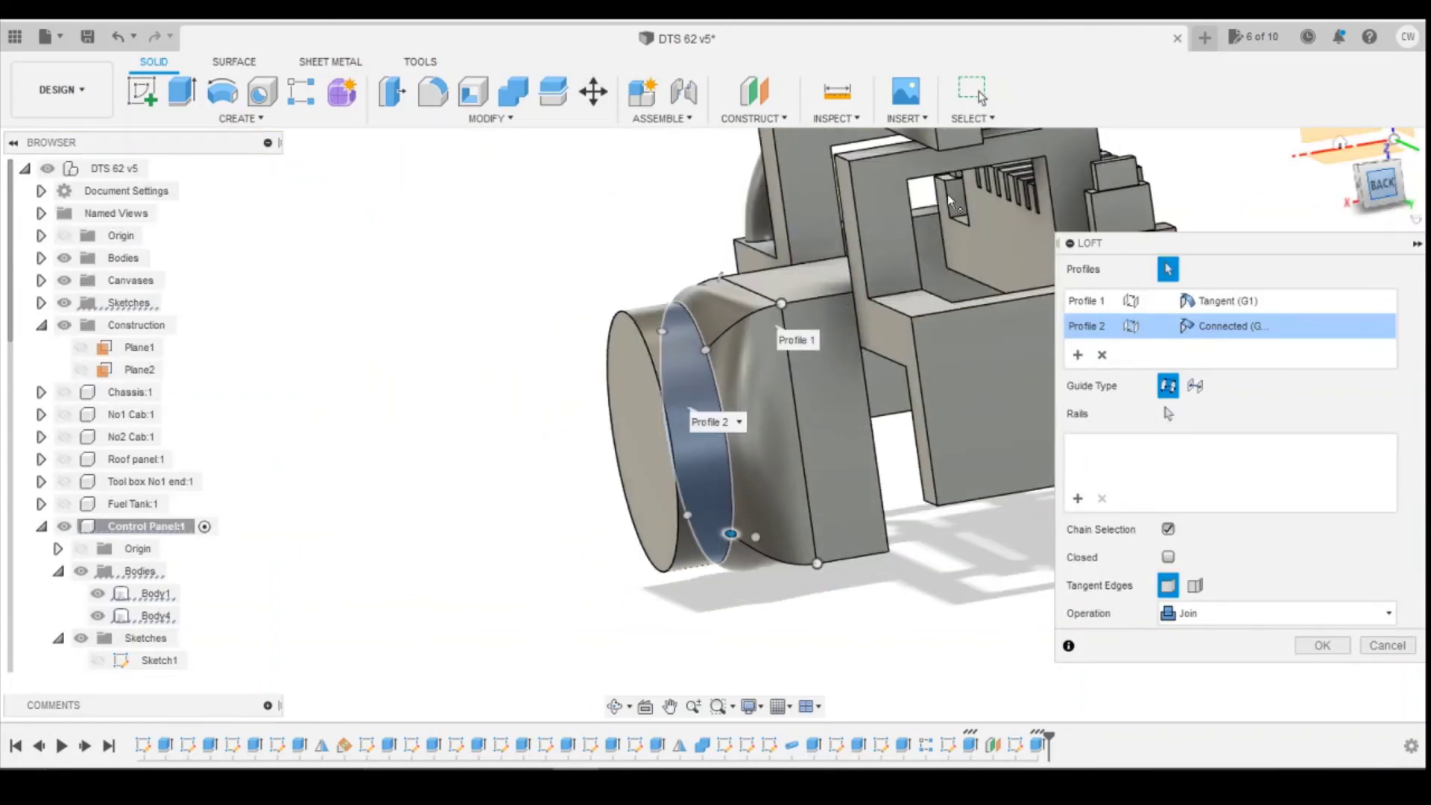
Discard the trial loft and restore the disc extrusion after undoing it
{"action": "left_click", "coordinate": [121, 44]}
{"action": "left_click", "coordinate": [122, 44]}
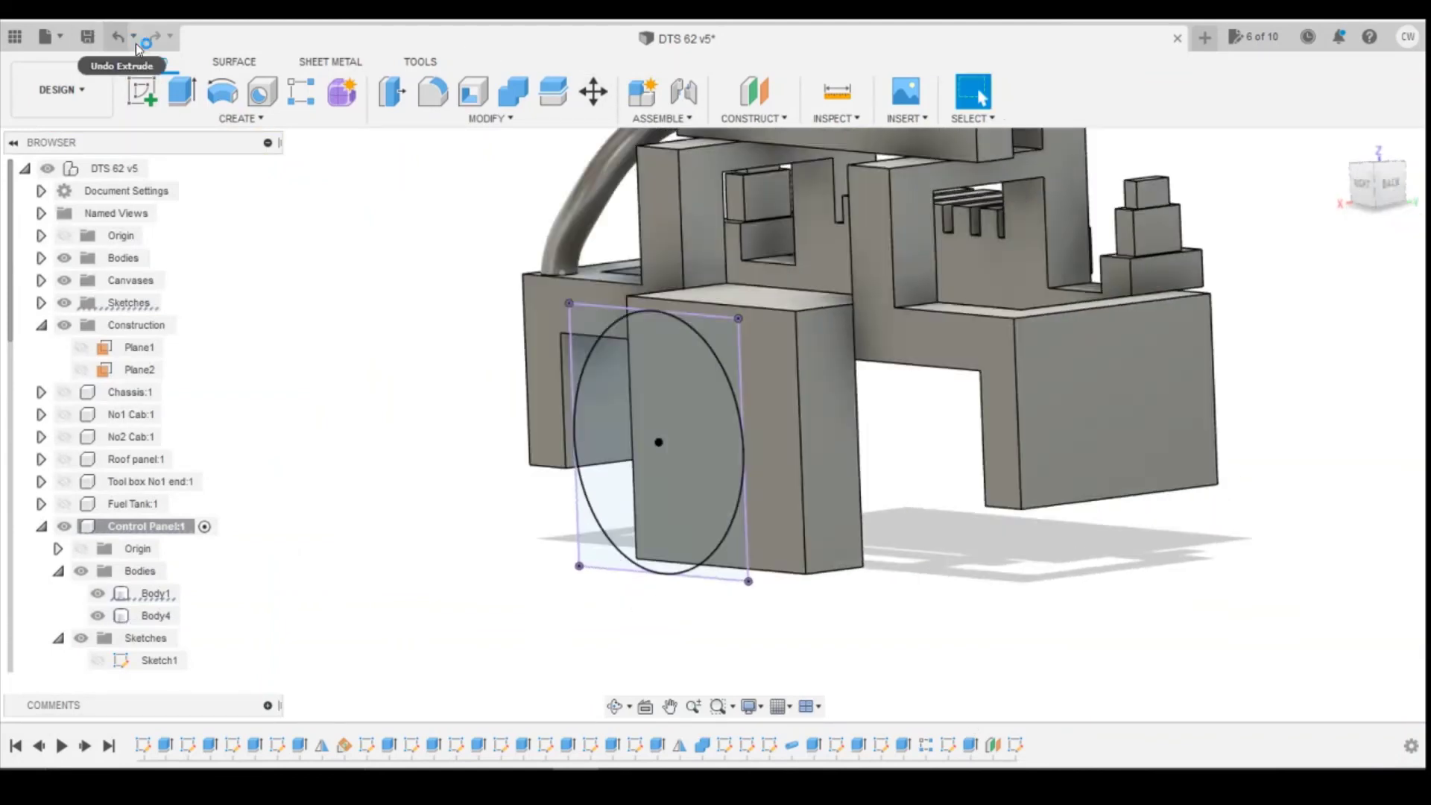
{"action": "left_click", "coordinate": [154, 39]}
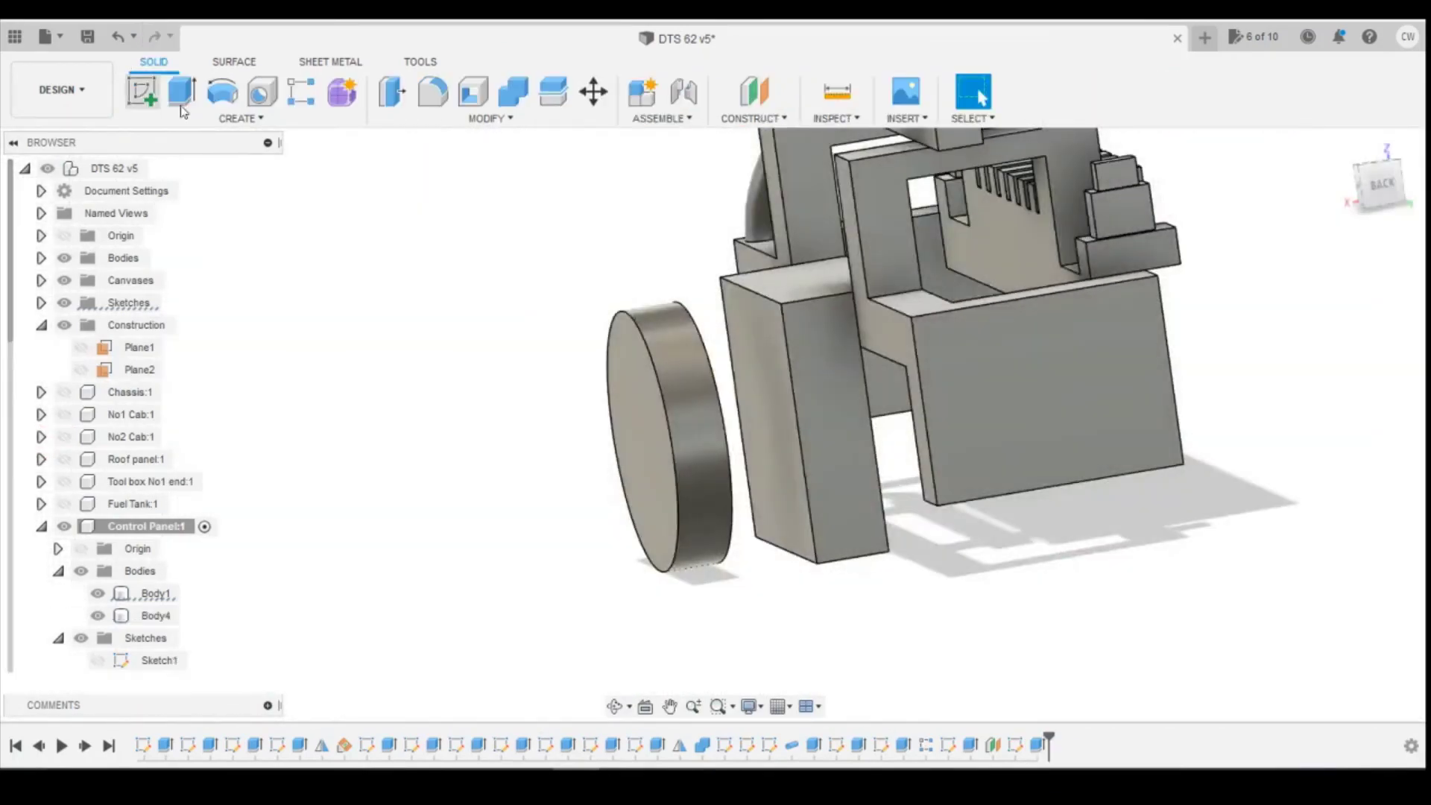
{"action": "left_click", "coordinate": [218, 102]}
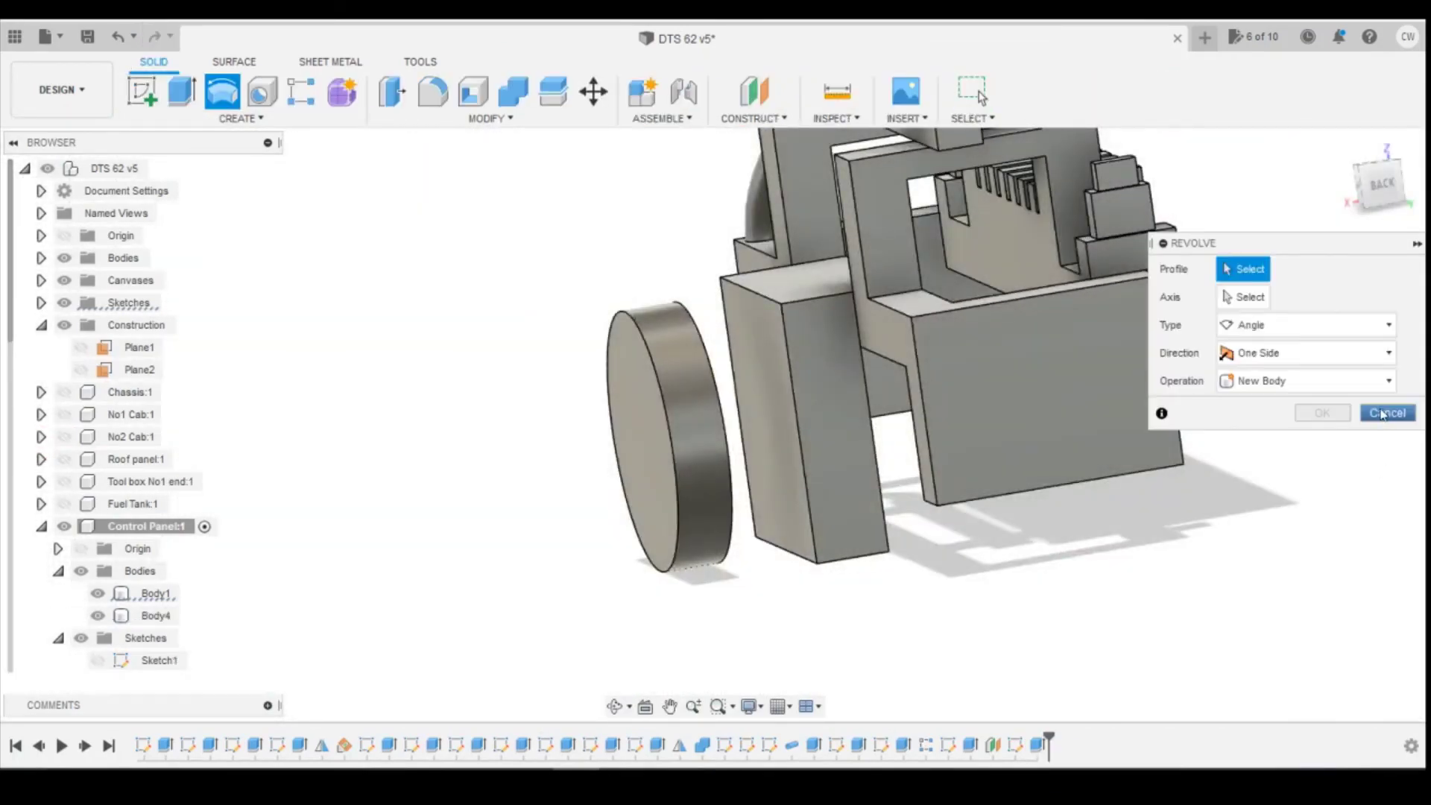
{"action": "left_click", "coordinate": [1383, 414]}
Start a new loft from the square block's outer face to the disc's inner face
{"action": "left_click", "coordinate": [240, 117]}
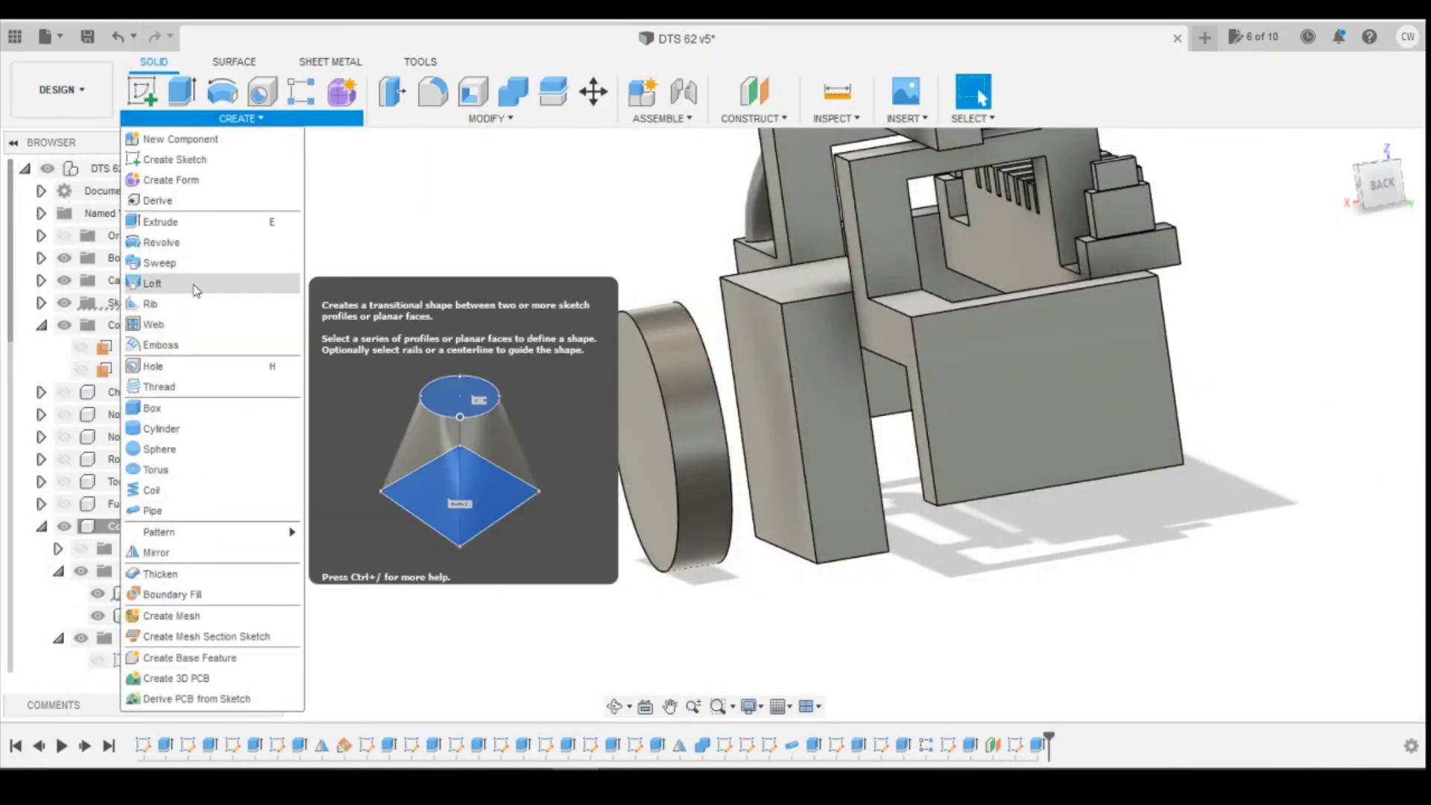
{"action": "left_click", "coordinate": [196, 290]}
{"action": "left_click", "coordinate": [772, 369]}
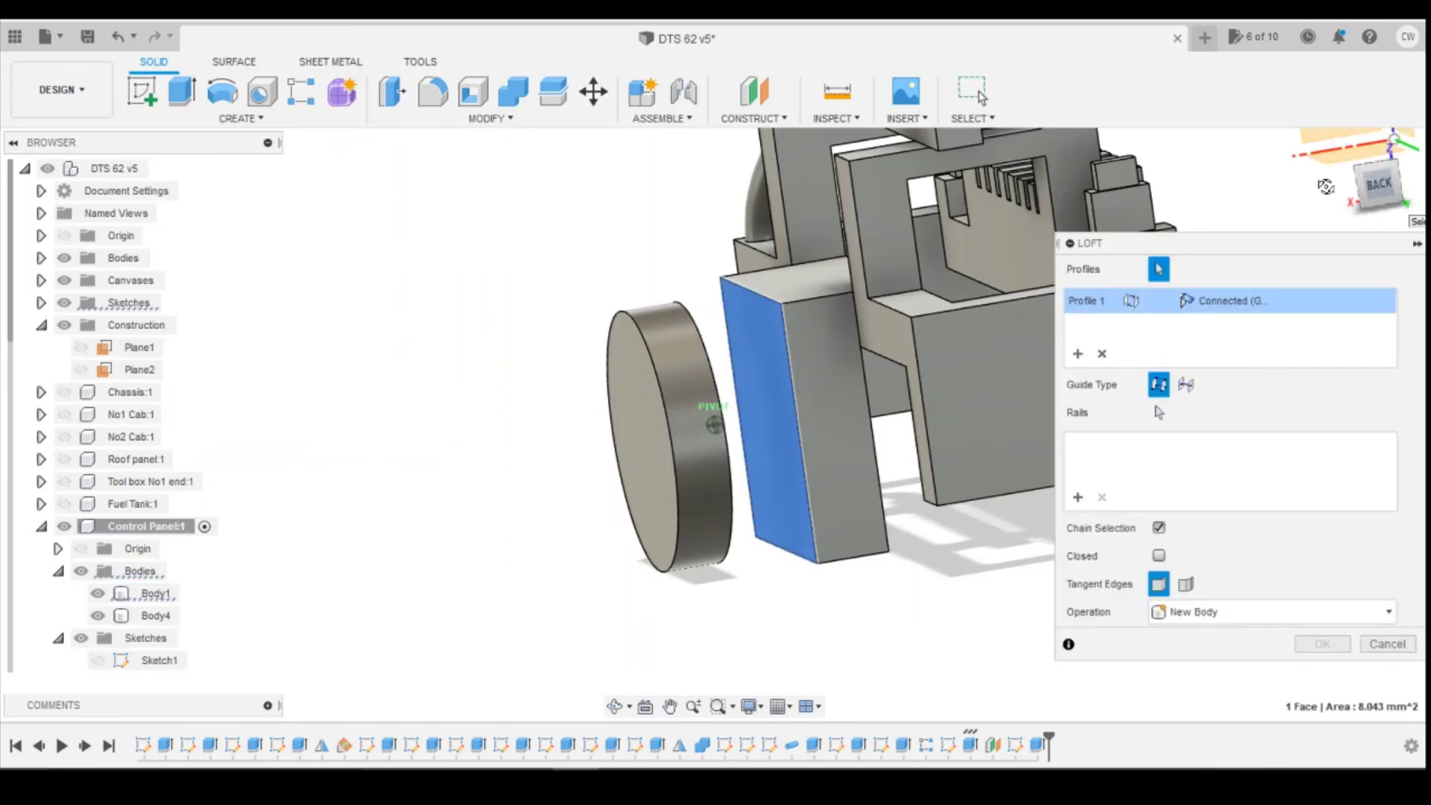
{"action": "left_click_drag", "start_coordinate": [1326, 187], "coordinate": [1277, 186]}
{"action": "left_click", "coordinate": [714, 425]}
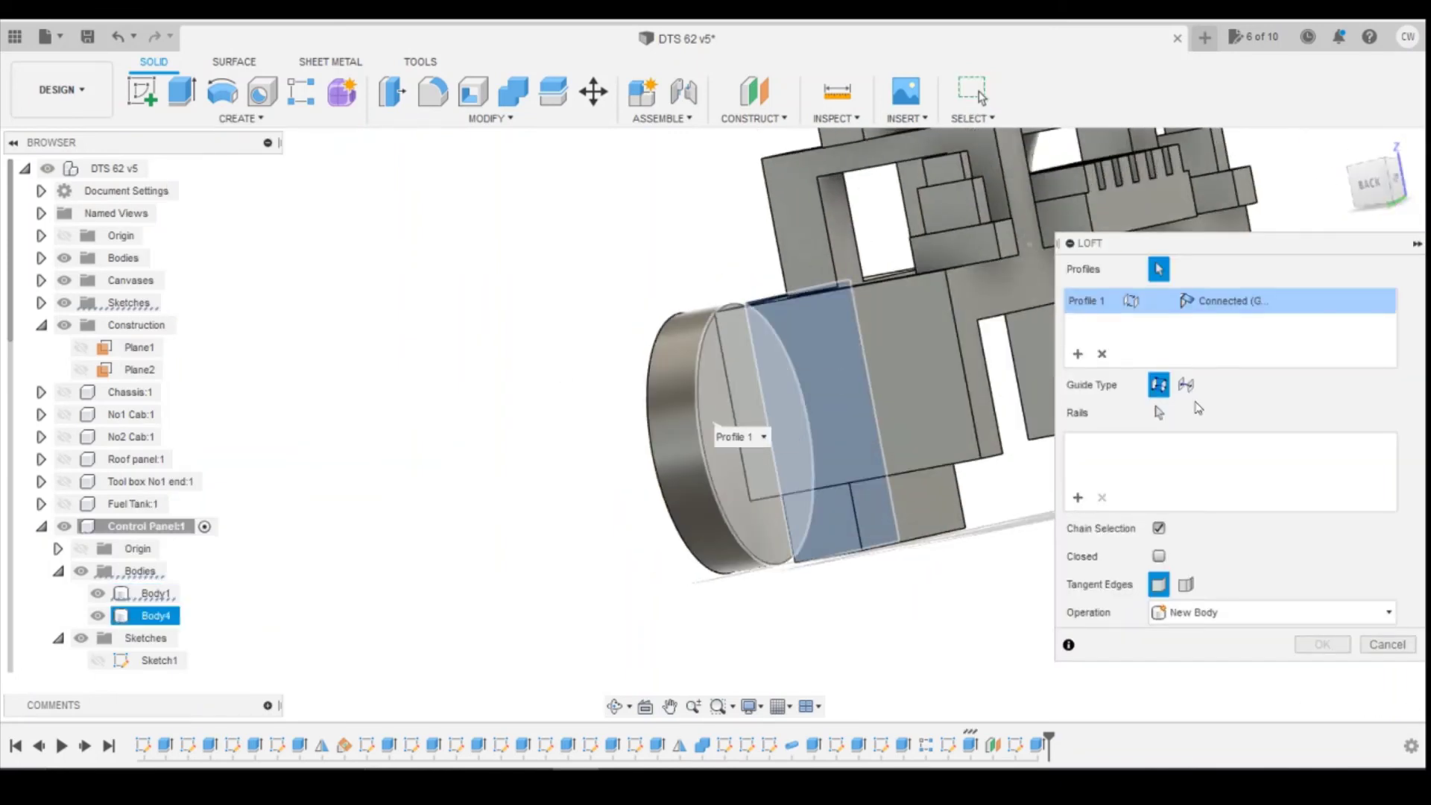
{"action": "left_click", "coordinate": [1370, 196]}
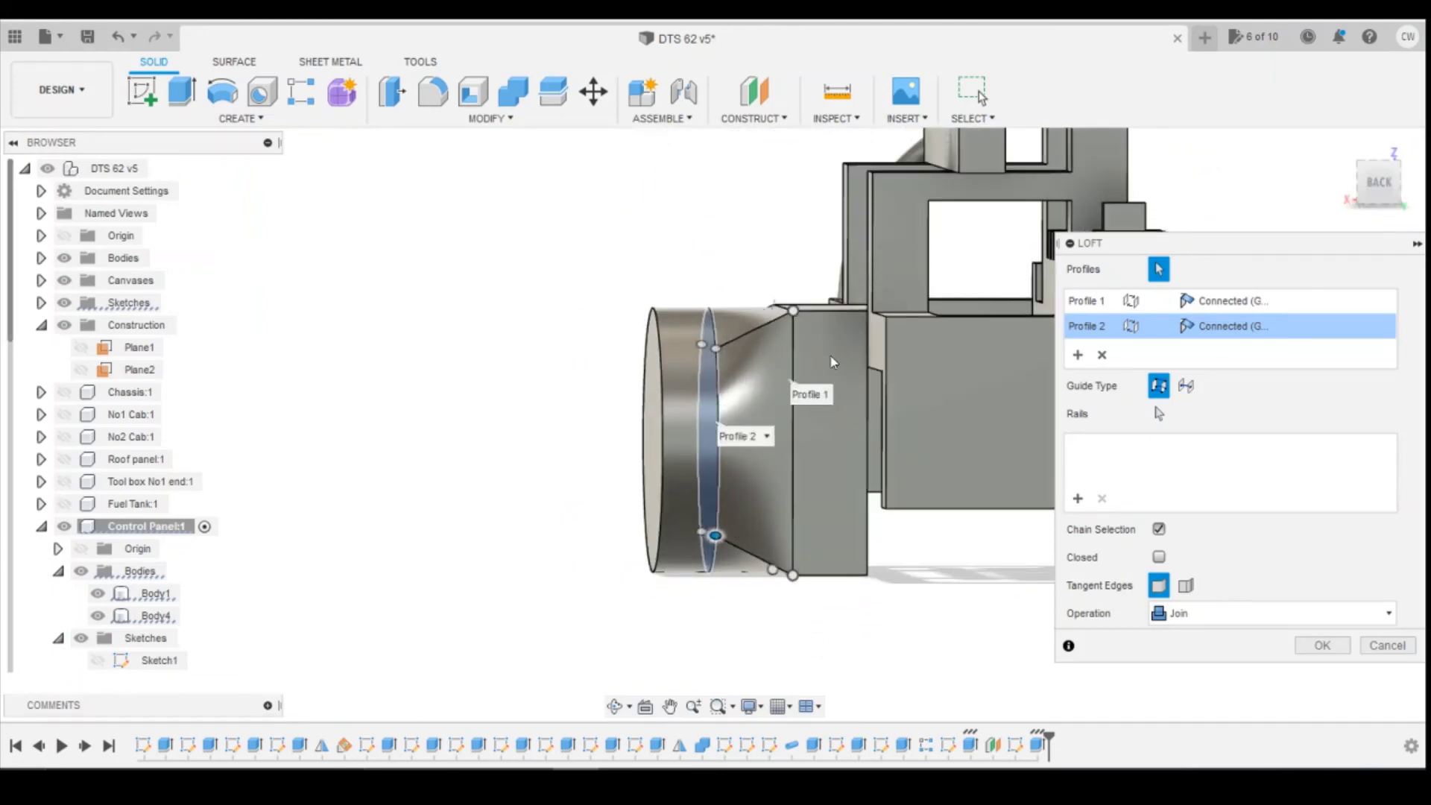
Try Tangent (G1) and Curvature (G2) on the square loft profile, and return it to Connected (G0)
{"action": "left_click_drag", "start_coordinate": [1381, 192], "coordinate": [1342, 257]}
{"action": "left_click", "coordinate": [1225, 302]}
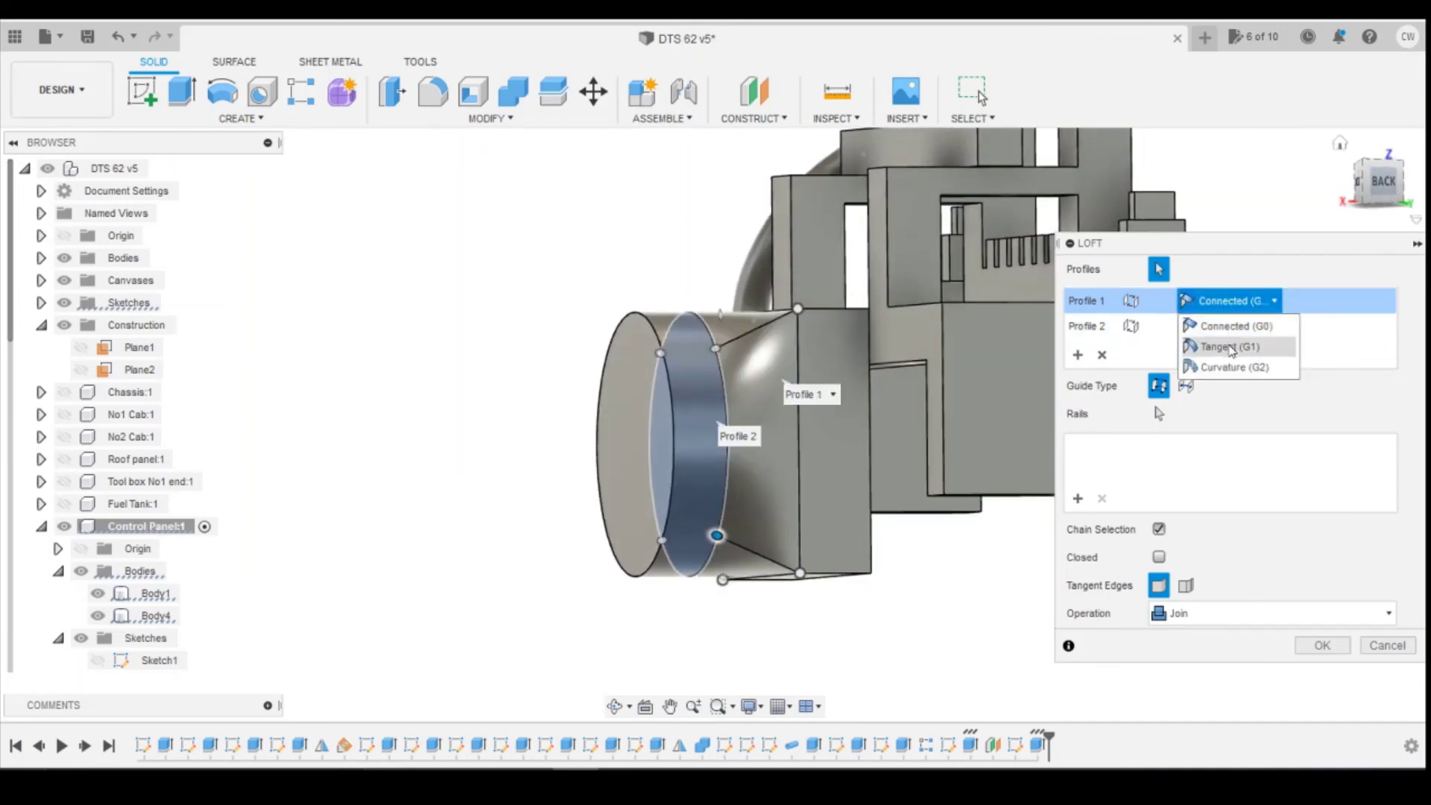
{"action": "left_click", "coordinate": [1232, 348]}
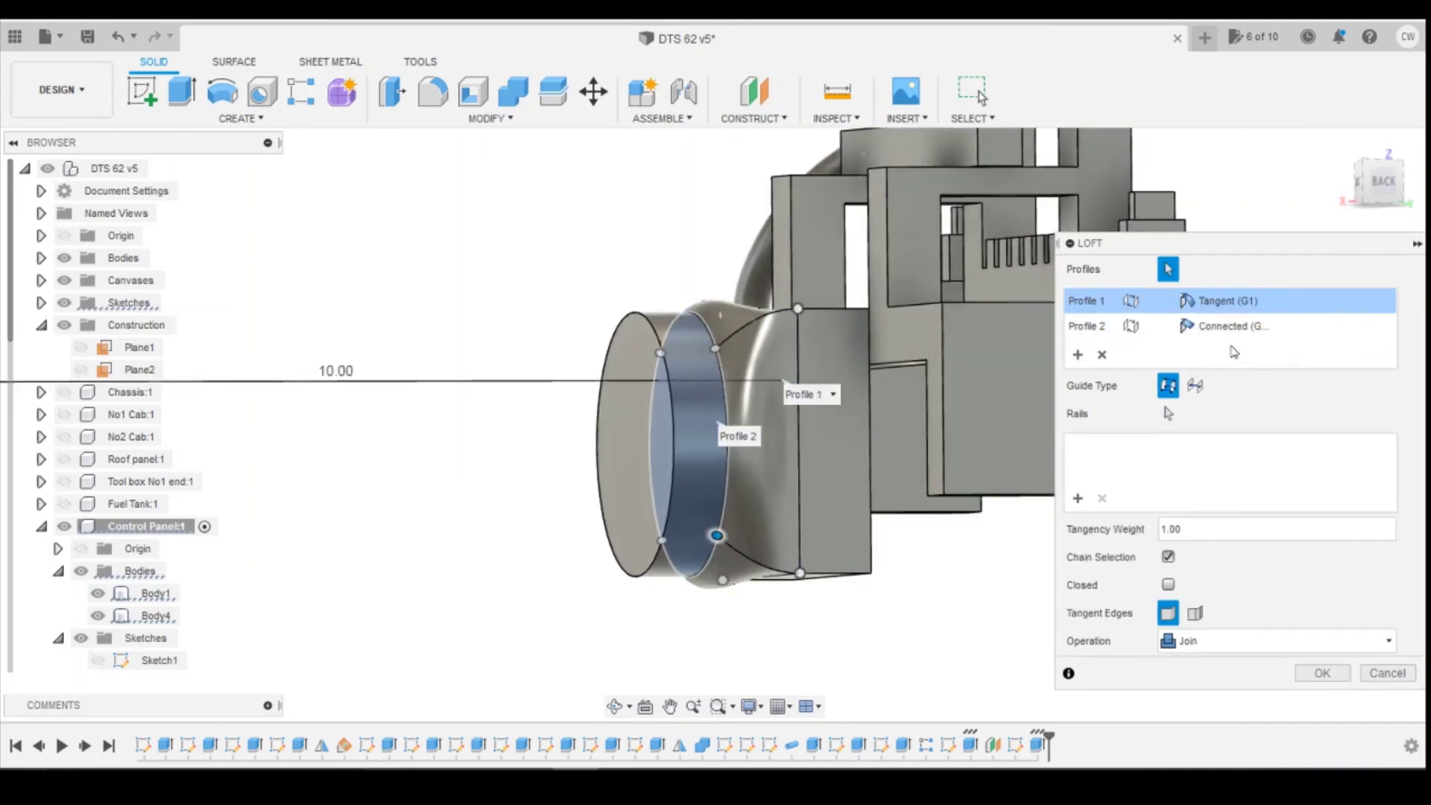
{"action": "left_click", "coordinate": [1230, 302]}
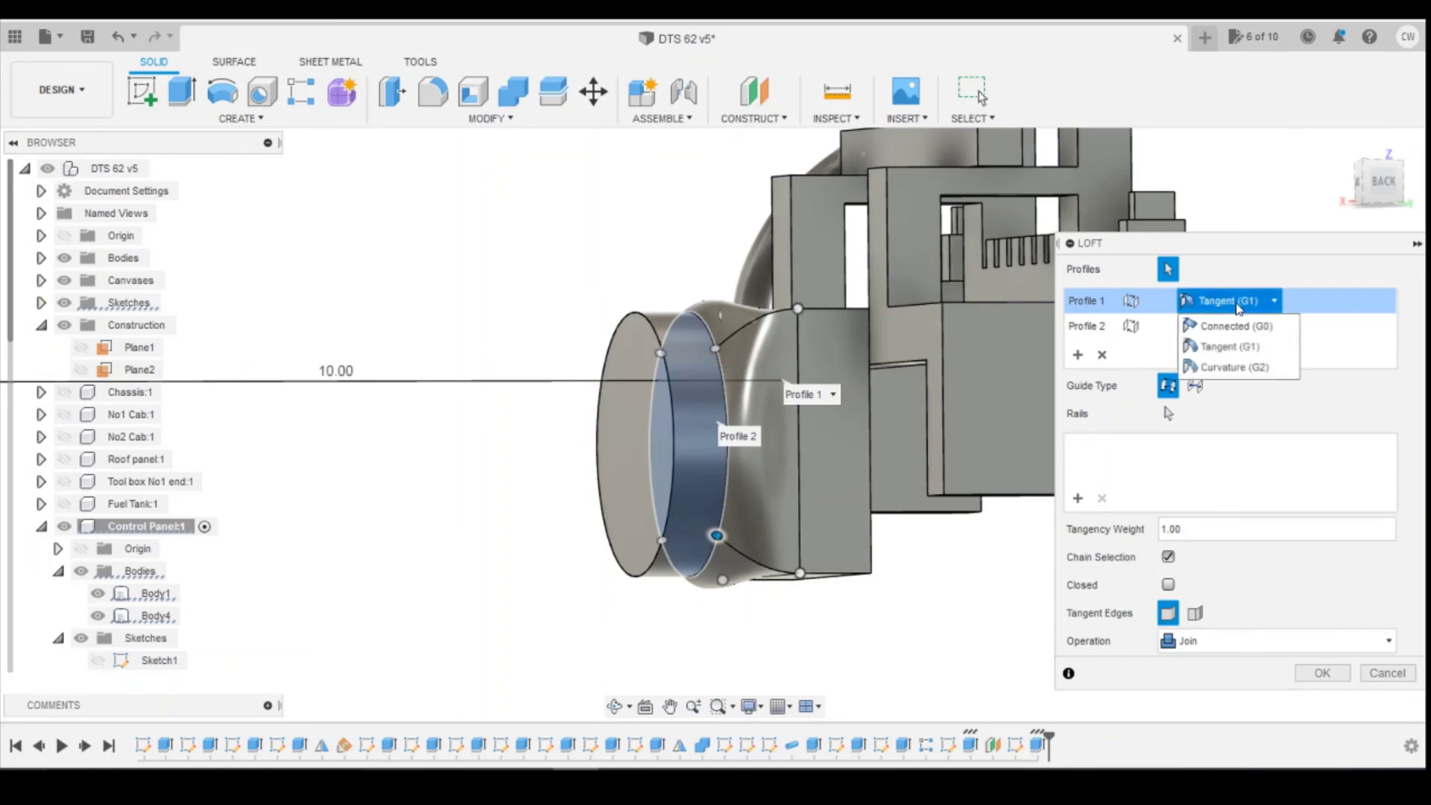
{"action": "left_click", "coordinate": [1238, 340]}
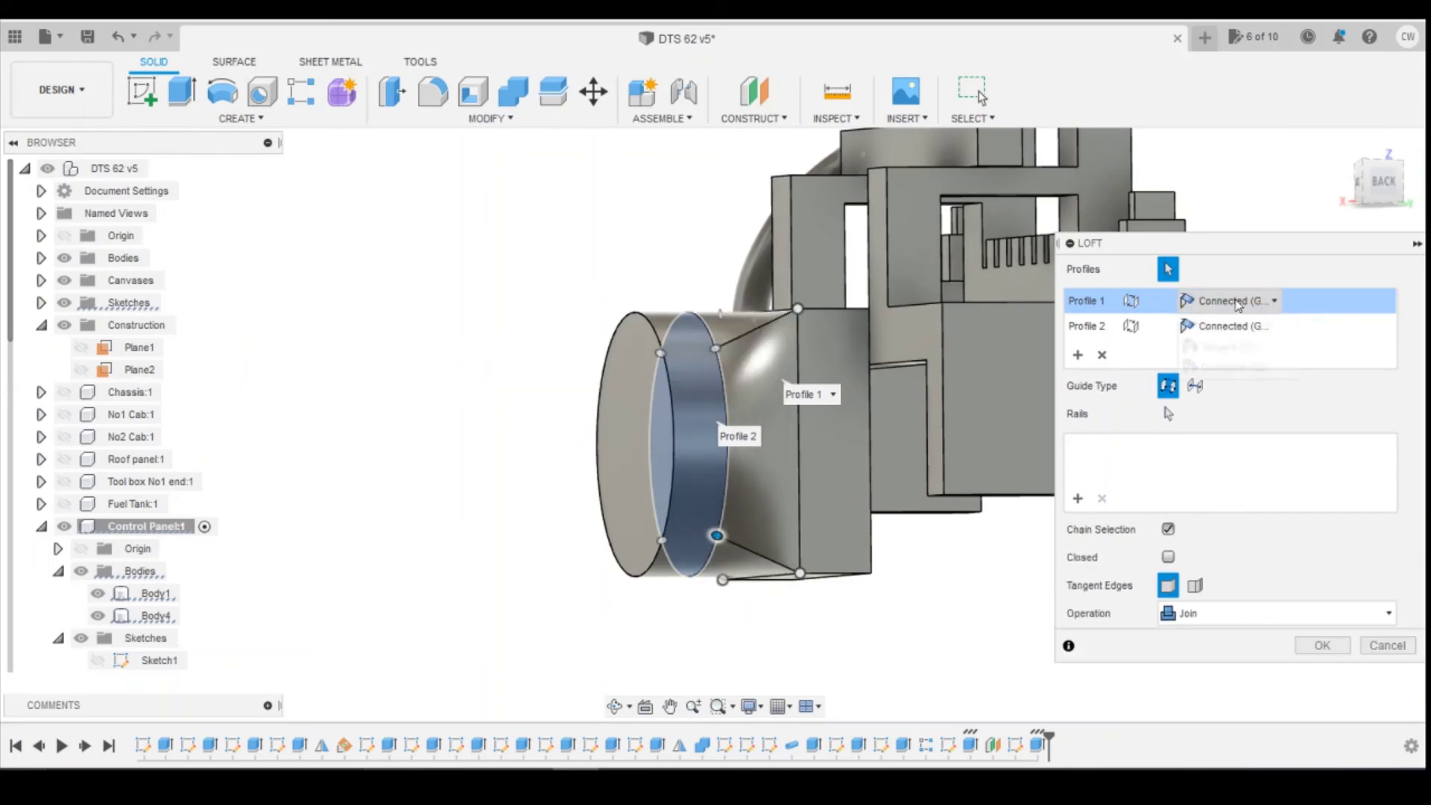
{"action": "left_click", "coordinate": [1230, 301]}
{"action": "left_click", "coordinate": [1234, 367]}
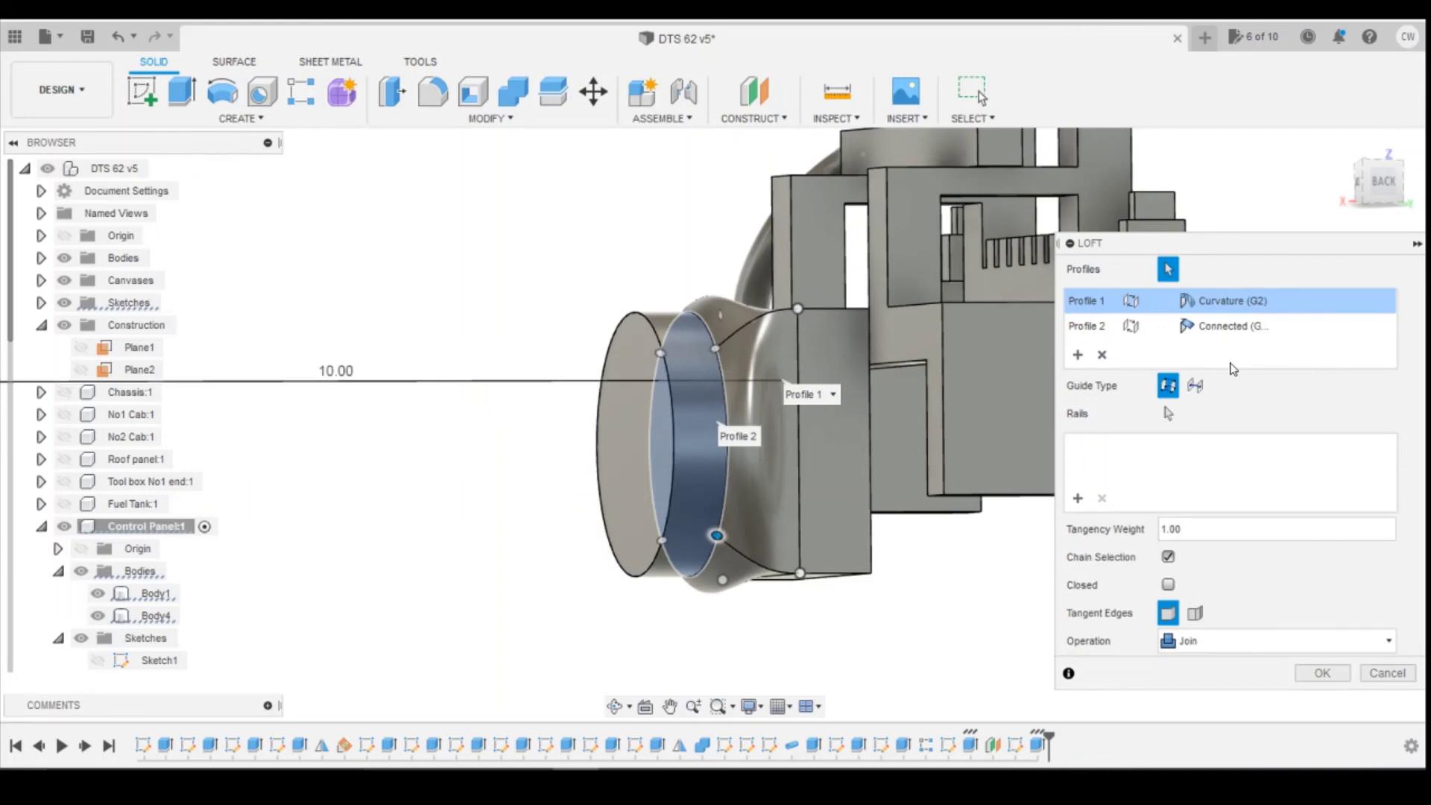
{"action": "left_click", "coordinate": [1234, 302]}
{"action": "left_click", "coordinate": [1240, 327]}
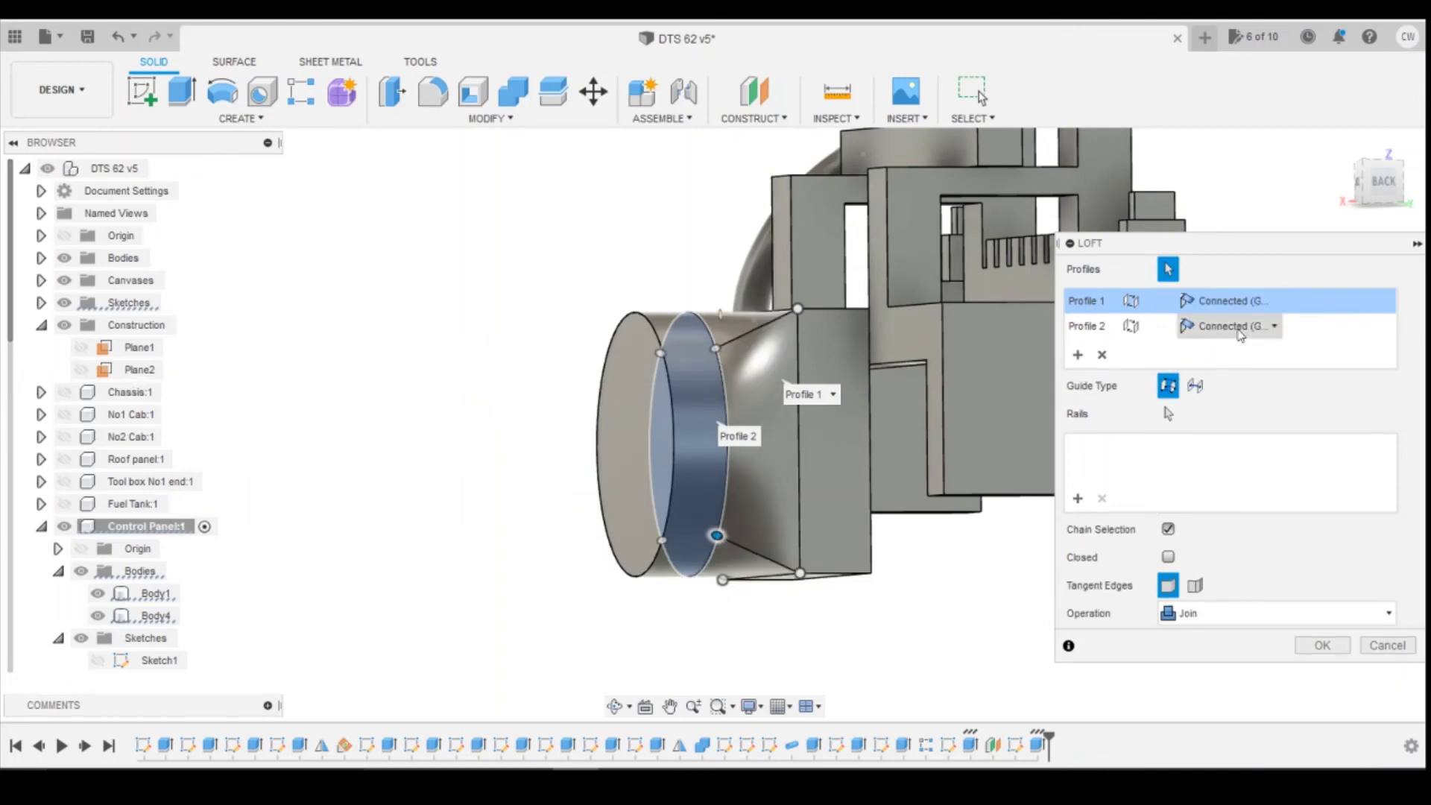
Try Tangent (G1) and Curvature (G2) on the circular loft profile, and return it to Connected (G0)
{"action": "left_click", "coordinate": [1238, 328]}
{"action": "left_click", "coordinate": [1228, 372]}
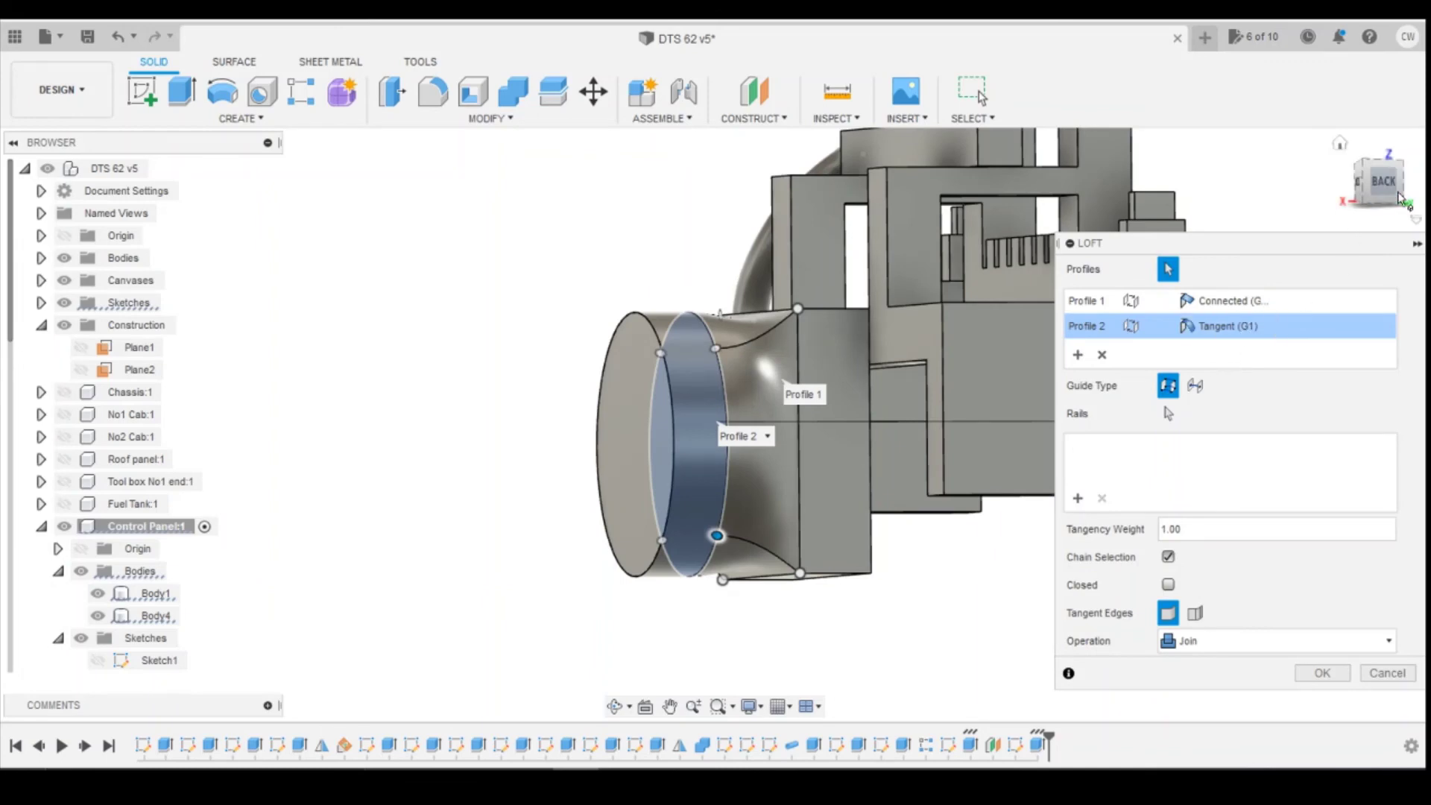
{"action": "left_click_drag", "start_coordinate": [1380, 183], "coordinate": [1365, 208]}
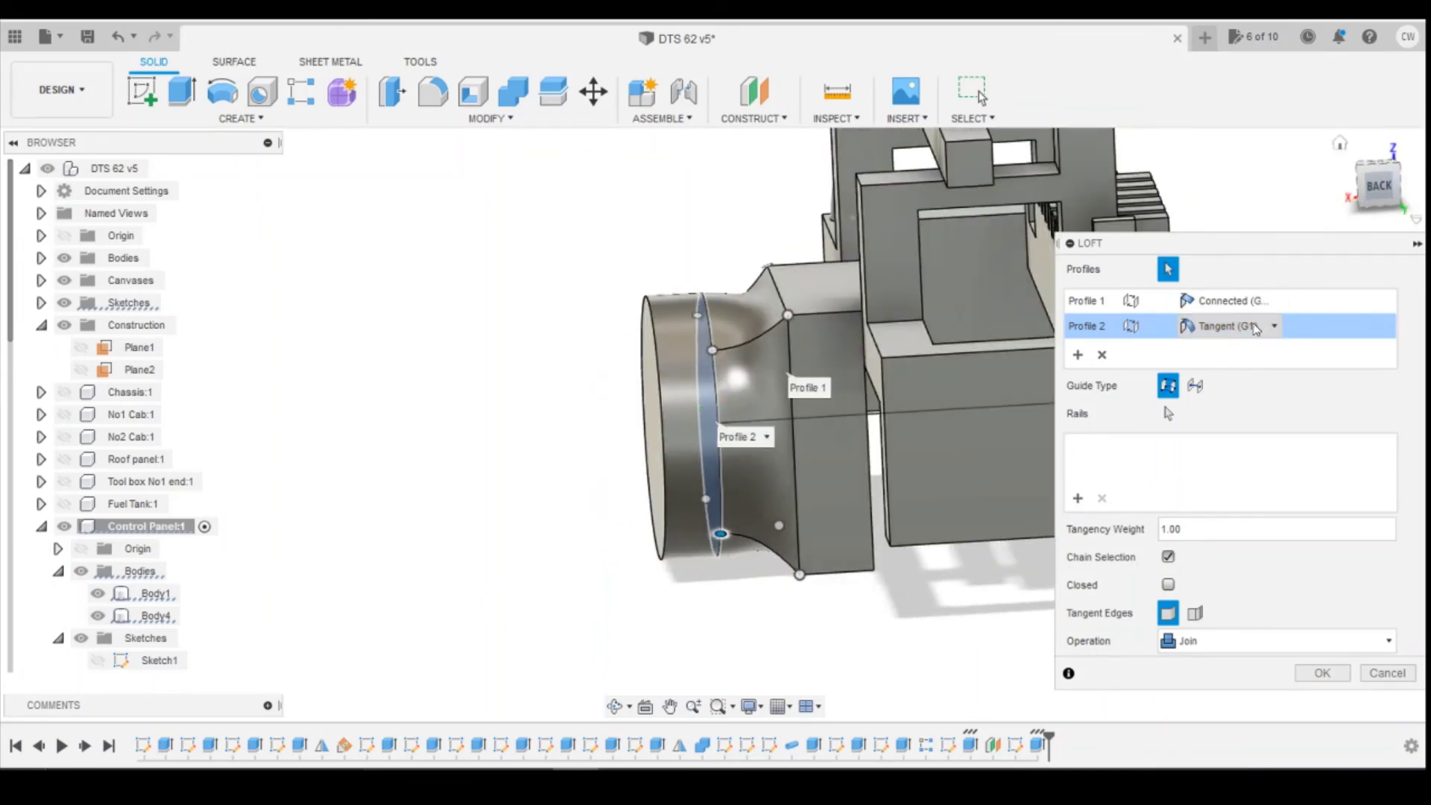
{"action": "left_click", "coordinate": [1257, 329]}
{"action": "left_click", "coordinate": [1234, 403]}
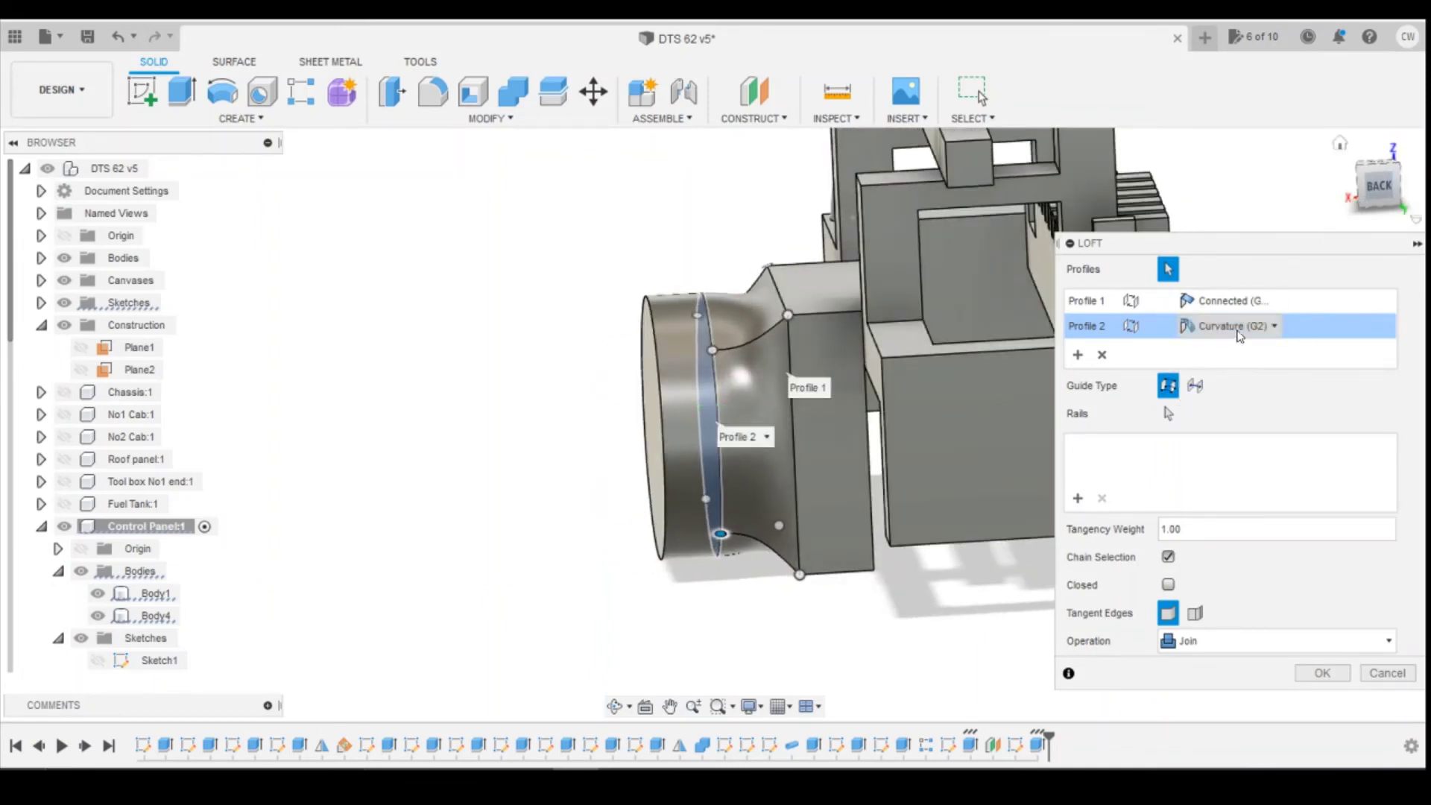
{"action": "left_click", "coordinate": [1240, 333]}
{"action": "left_click", "coordinate": [1241, 354]}
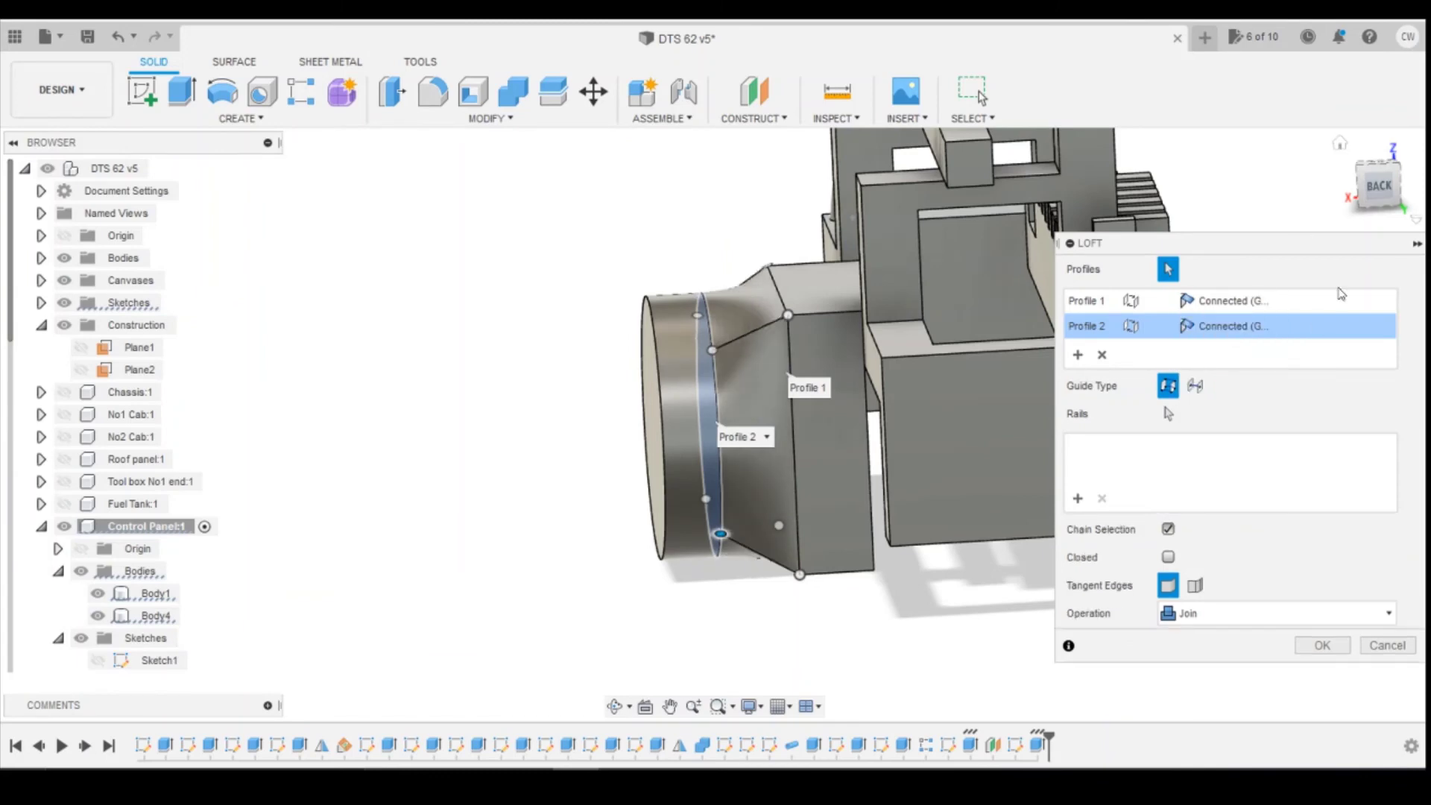
Try Tangent (G1) on the square loft profile and cancel the loft
{"action": "left_click", "coordinate": [1228, 301]}
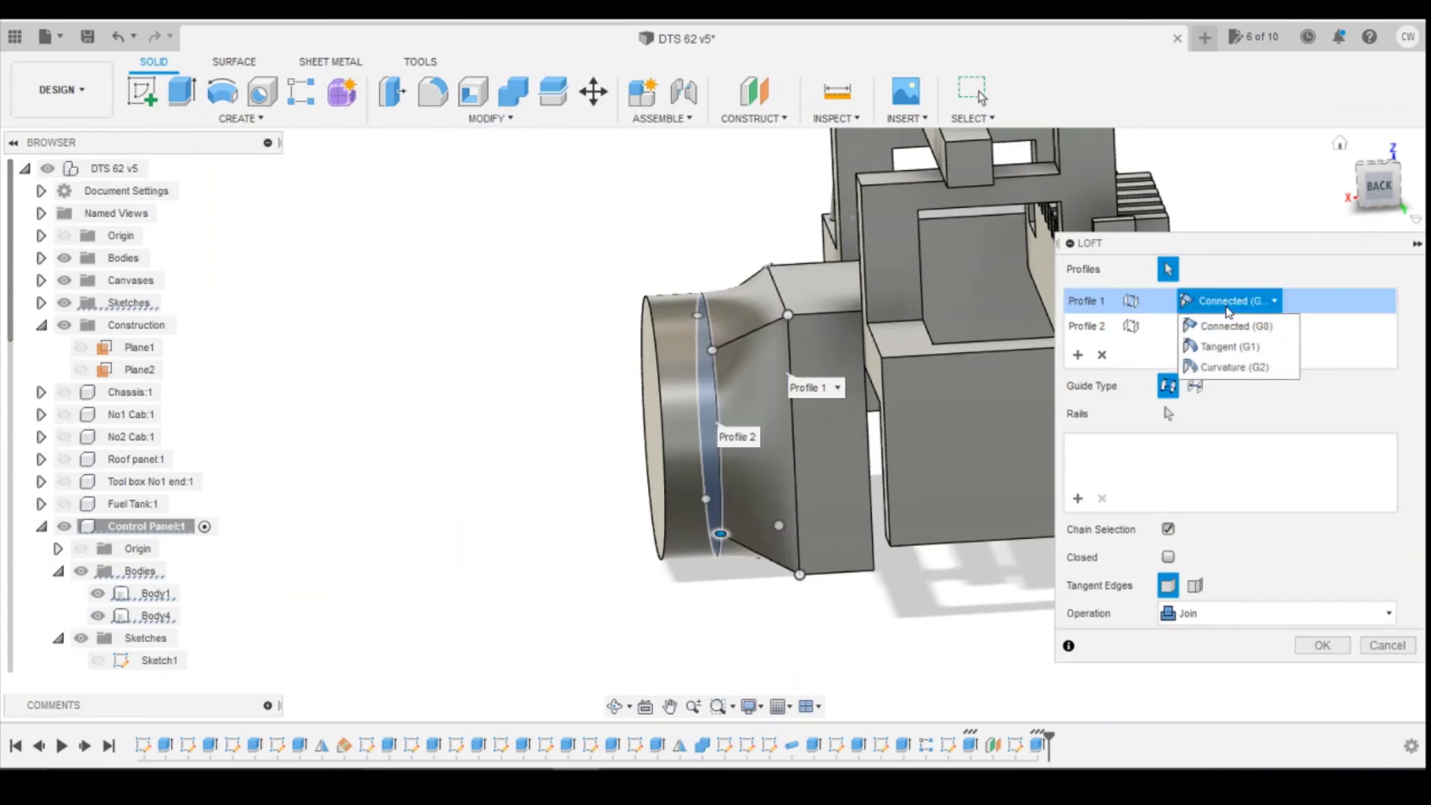
{"action": "left_click", "coordinate": [1226, 345]}
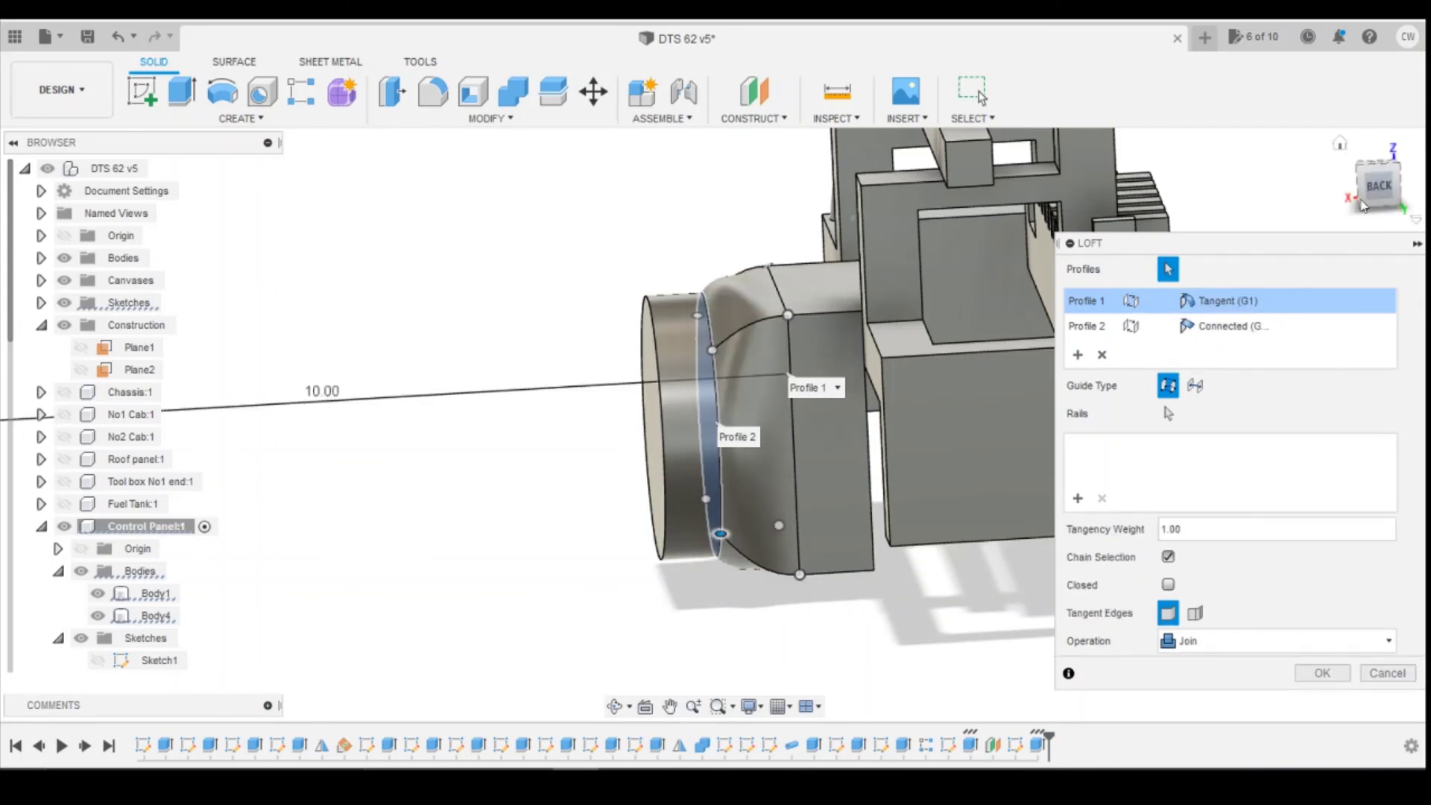
{"action": "mouse_move", "coordinate": [1378, 187]}
{"action": "left_mouse_down"}
{"action": "mouse_move", "coordinate": [1427, 188]}
{"action": "mouse_move", "coordinate": [1406, 171]}
{"action": "left_mouse_up"}
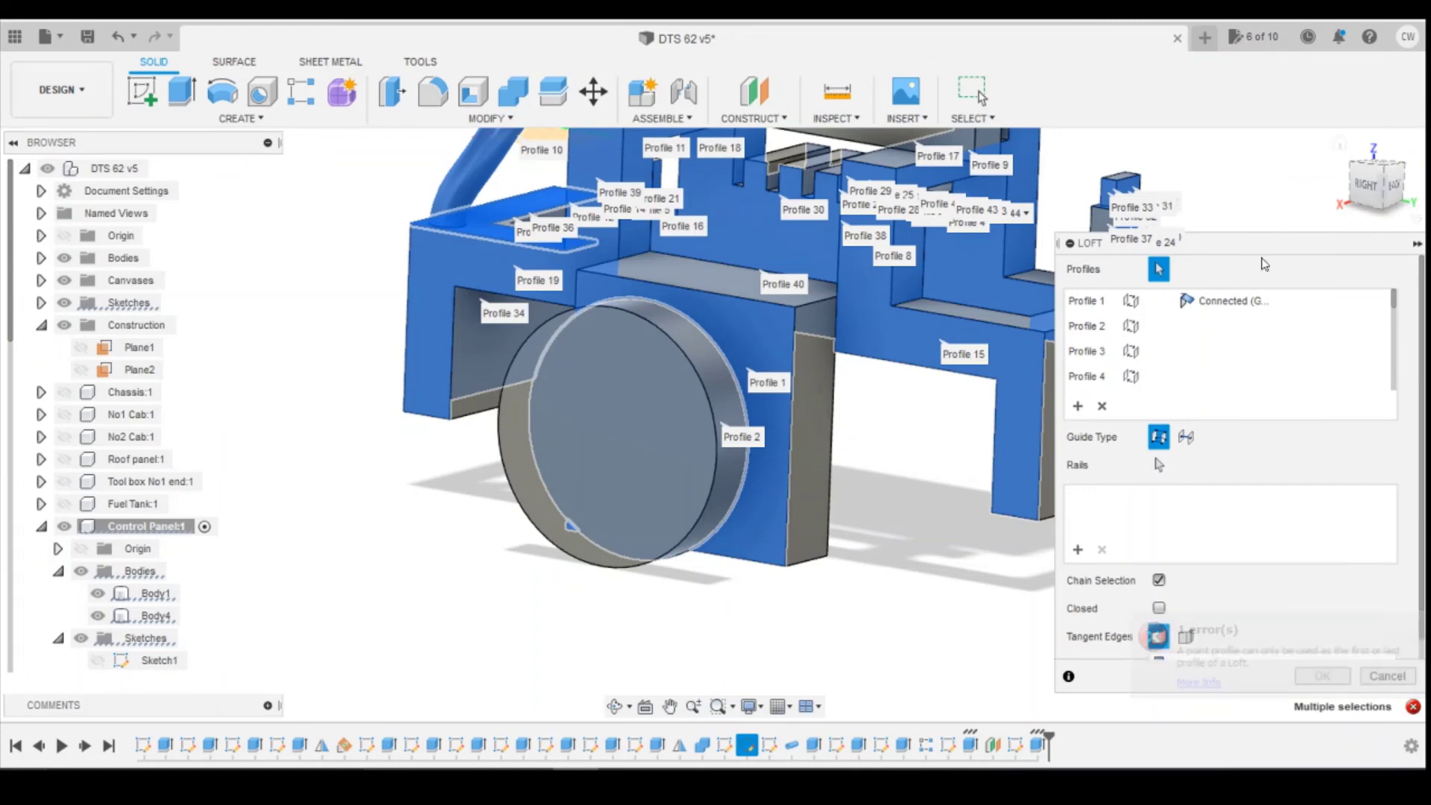
{"action": "scroll", "coordinate": [1260, 263], "scroll_direction": "down", "scroll_amount": 1}
{"action": "key", "text": "Escape"}
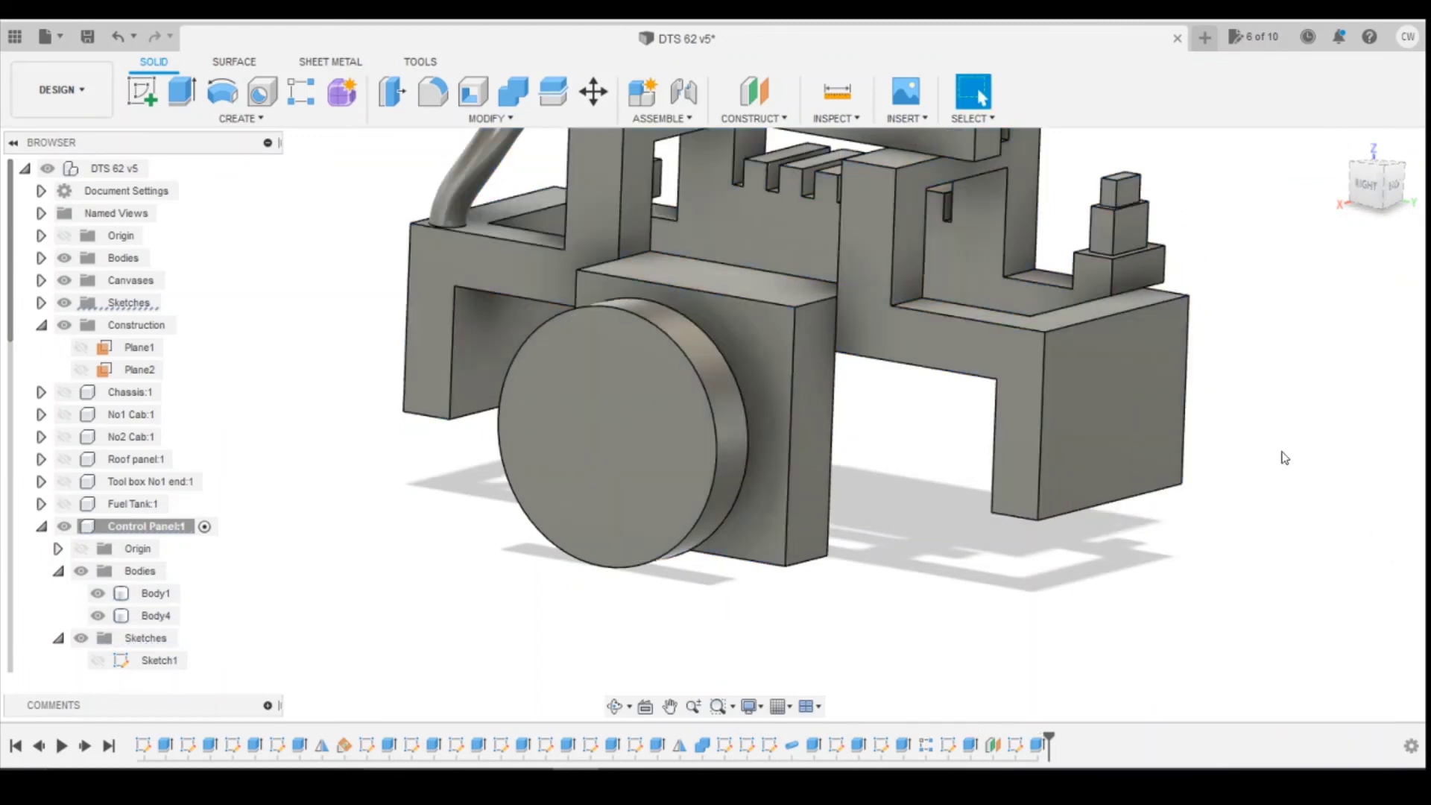
Loft again between the square block's outer face and the back face of the disc
{"action": "left_click", "coordinate": [165, 119]}
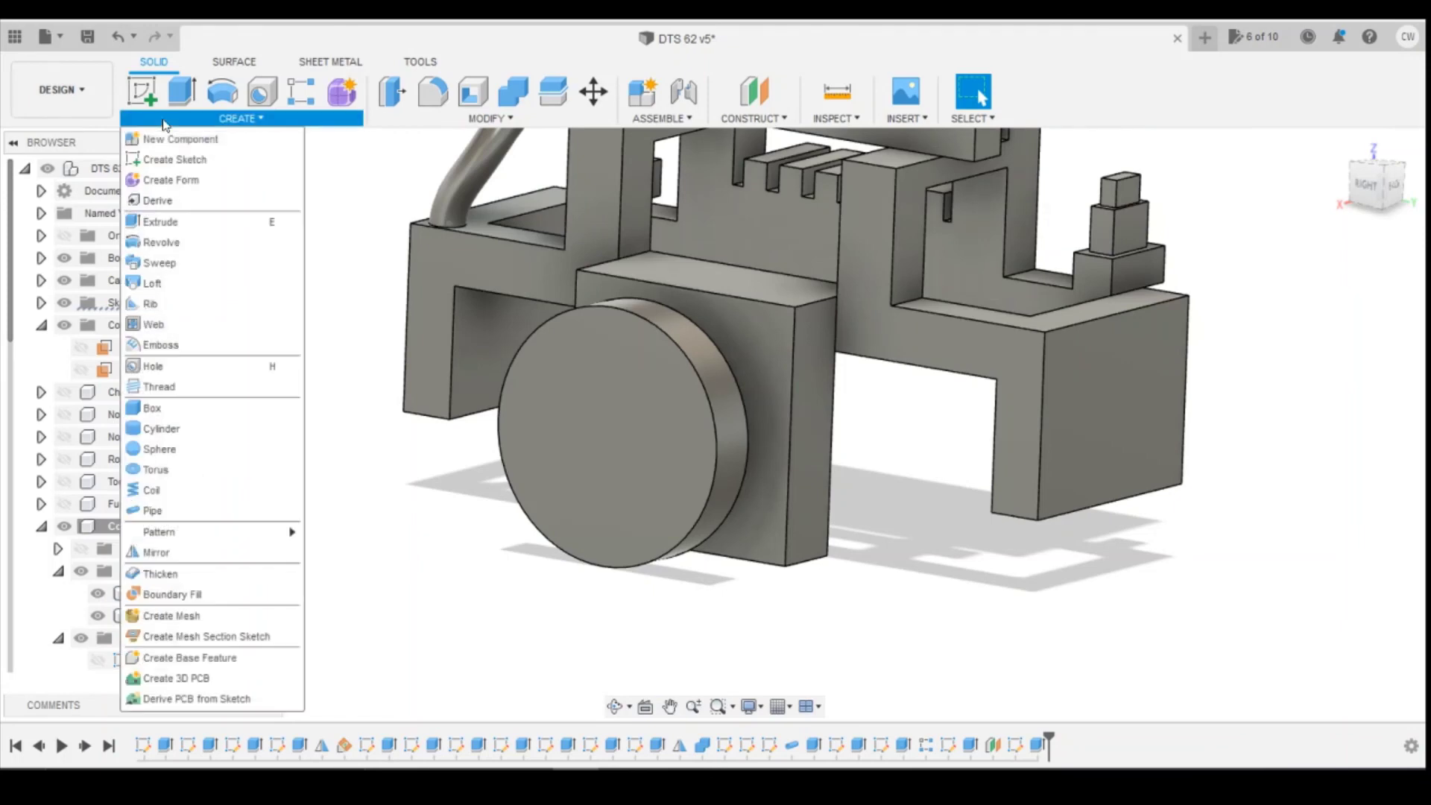
{"action": "left_click", "coordinate": [153, 283]}
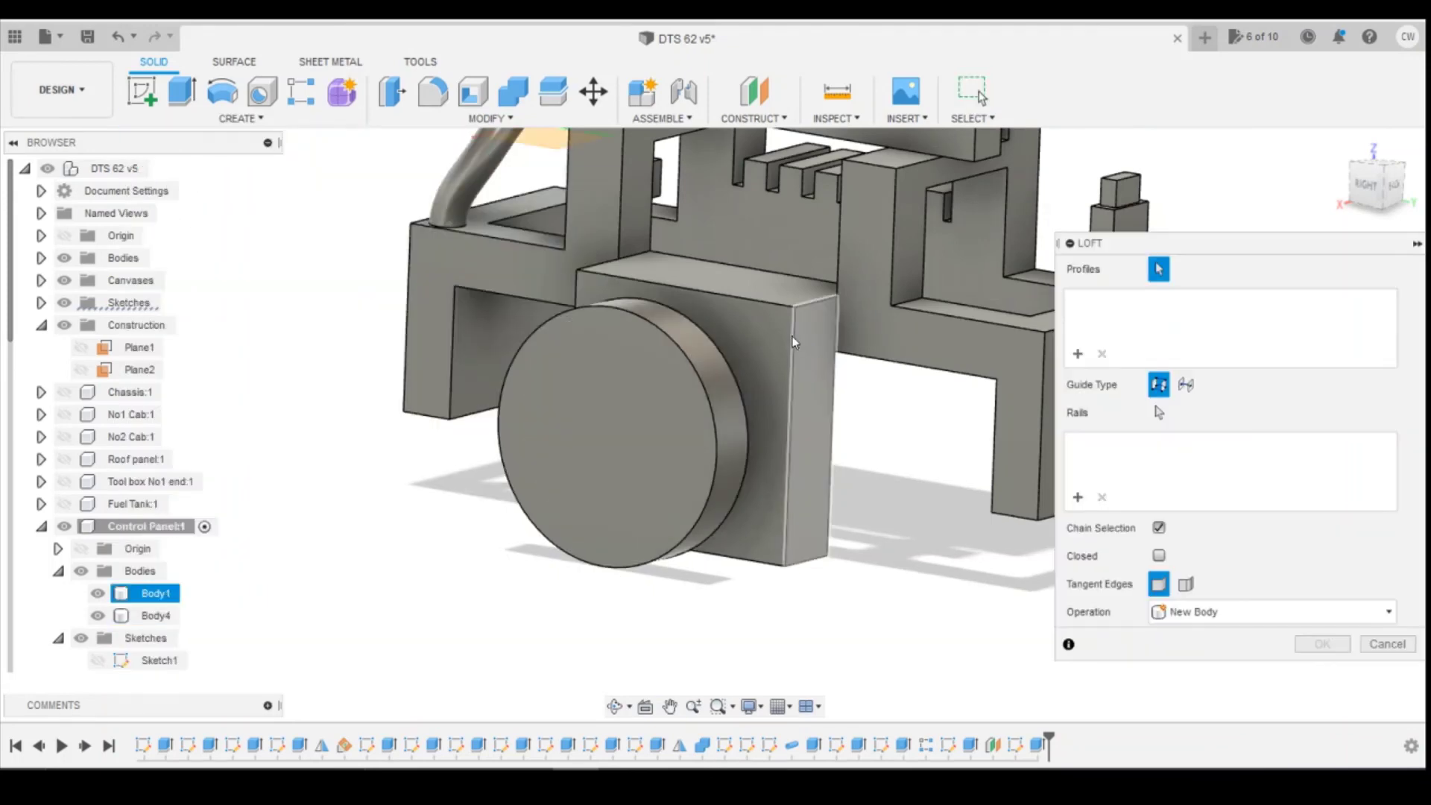
{"action": "left_click", "coordinate": [779, 340]}
{"action": "left_click_drag", "start_coordinate": [1385, 186], "coordinate": [1304, 216]}
{"action": "left_click", "coordinate": [730, 407]}
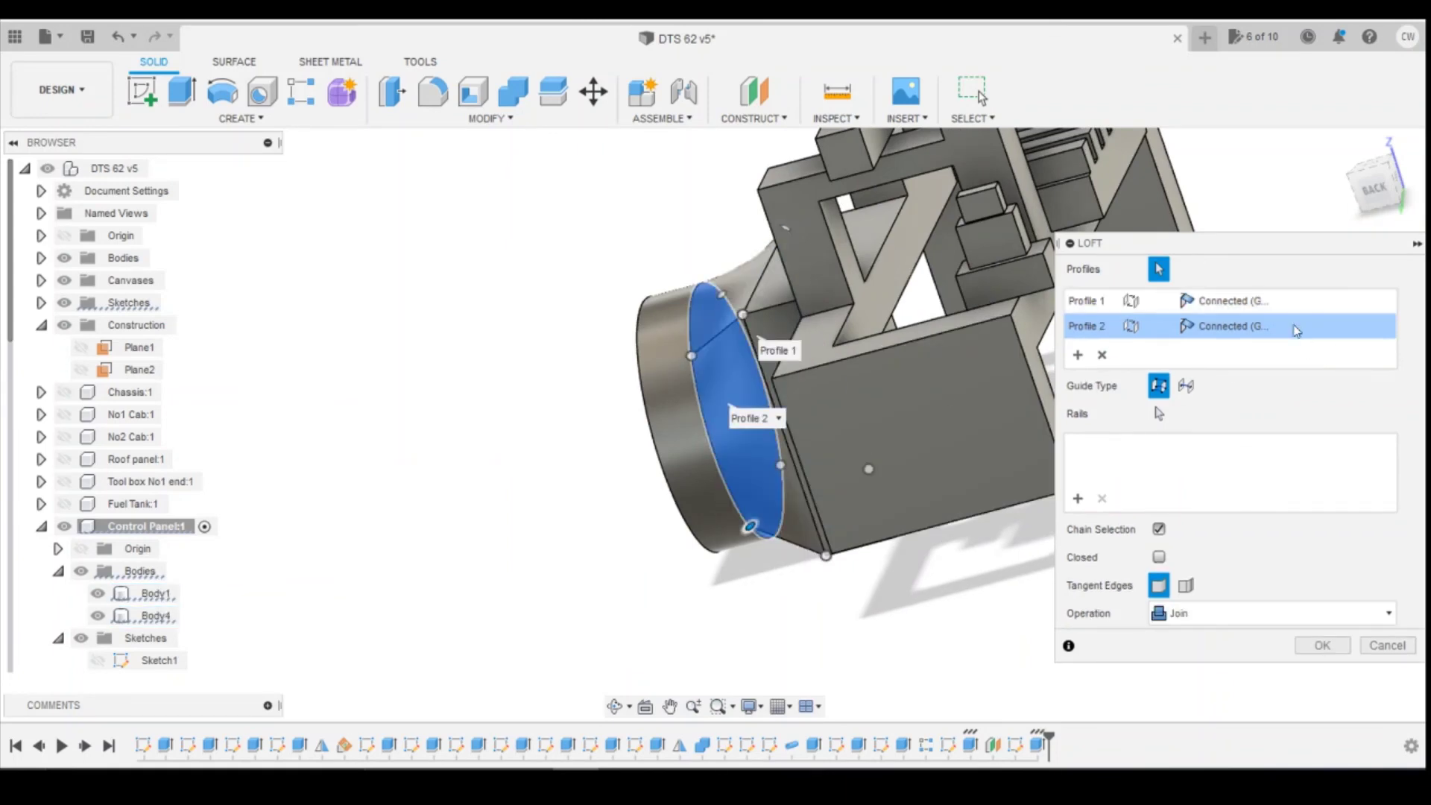
Try Tangent (G1) on the square profile of the new loft, and return it to Connected (G0)
{"action": "left_click", "coordinate": [1260, 302]}
{"action": "left_click", "coordinate": [1229, 348]}
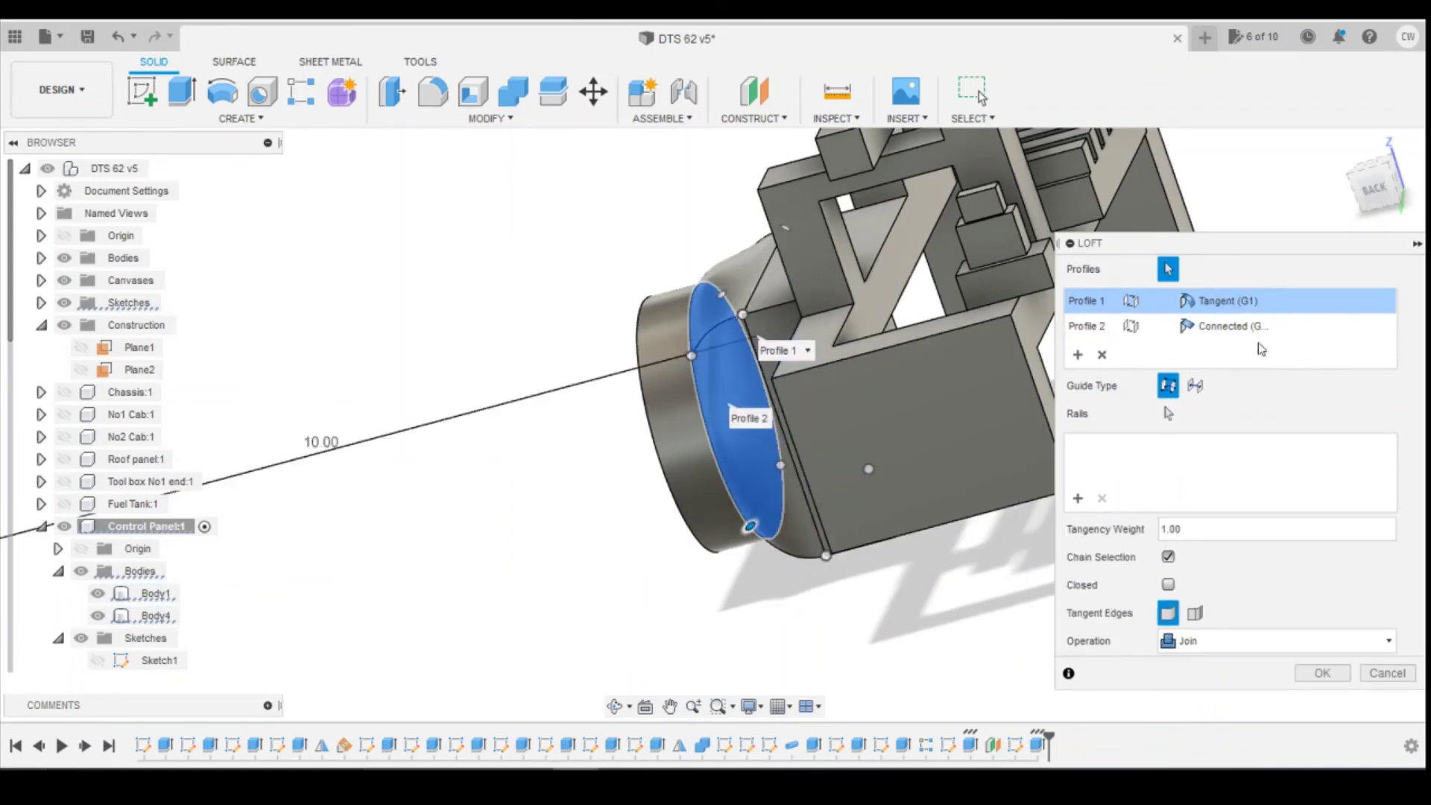
{"action": "left_click", "coordinate": [1260, 301]}
{"action": "left_click", "coordinate": [1230, 323]}
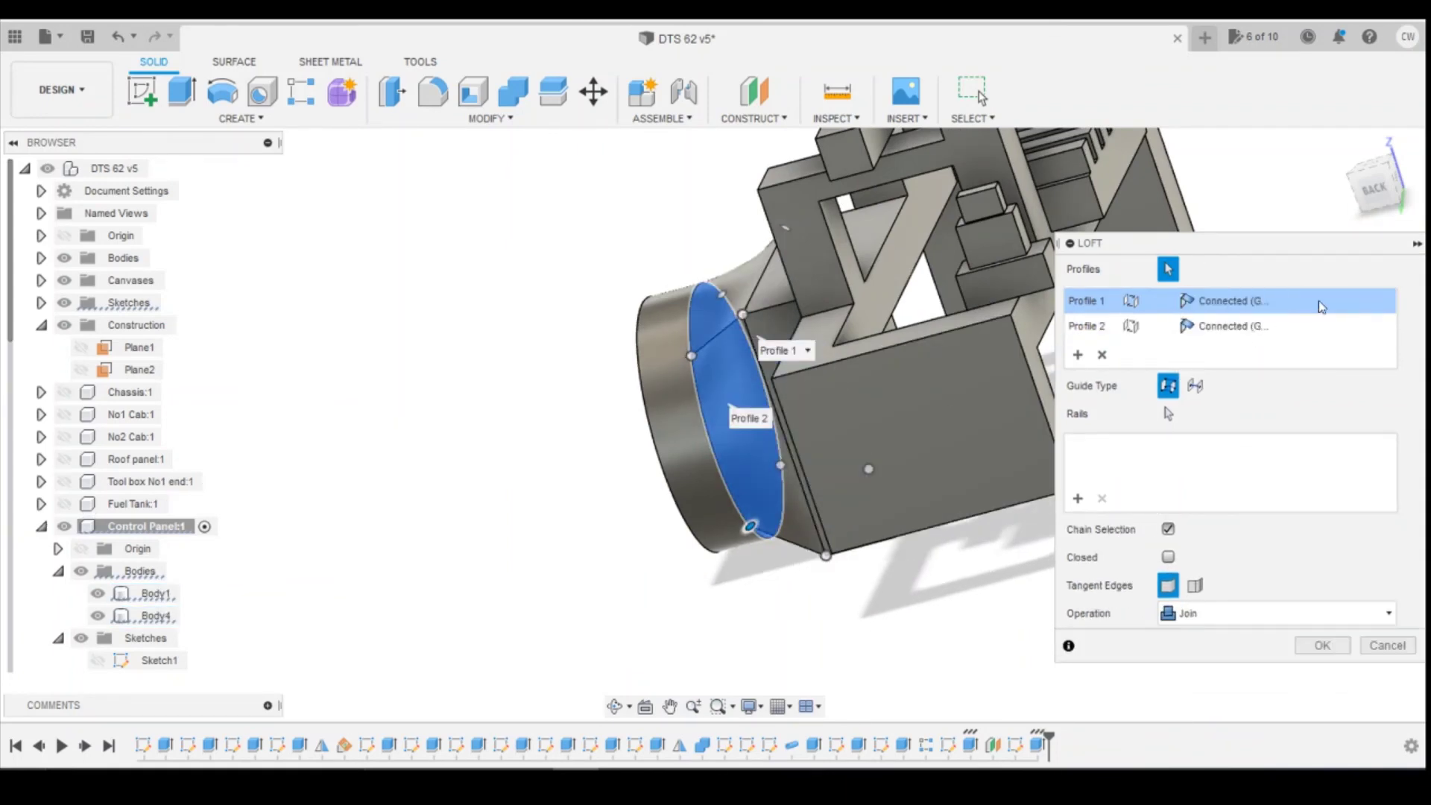
Accept the square-to-round loft with both profiles Connected (G0) and the Join operation
{"action": "left_click", "coordinate": [1371, 193]}
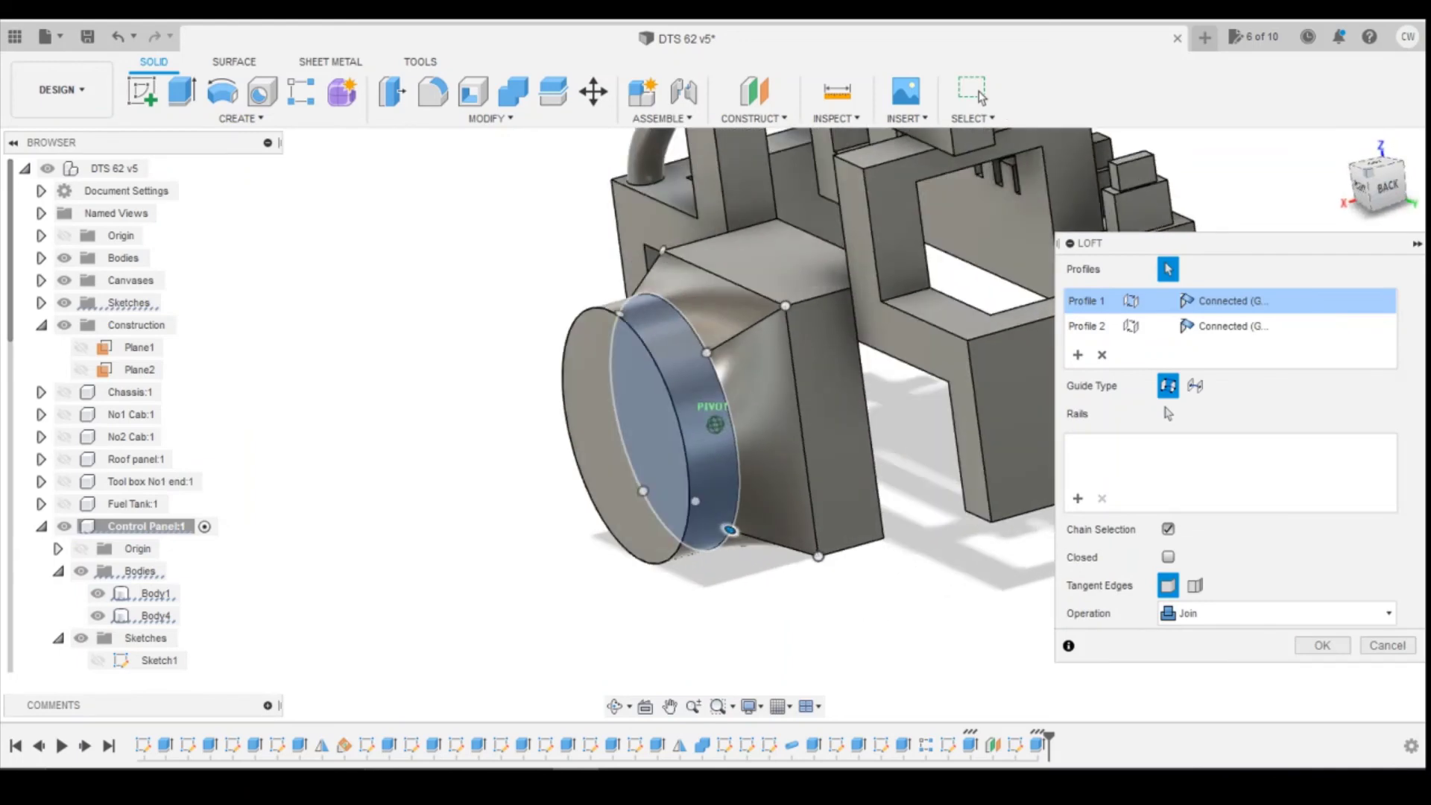
{"action": "mouse_move", "coordinate": [1389, 183]}
{"action": "left_mouse_down"}
{"action": "mouse_move", "coordinate": [1369, 193]}
{"action": "mouse_move", "coordinate": [1365, 176]}
{"action": "mouse_move", "coordinate": [1366, 197]}
{"action": "mouse_move", "coordinate": [1411, 179]}
{"action": "mouse_move", "coordinate": [1375, 183]}
{"action": "left_mouse_up"}
{"action": "left_click", "coordinate": [1324, 645]}
{"action": "mouse_move", "coordinate": [716, 425]}
{"action": "middle_mouse_down", "text": "shift"}
{"action": "mouse_move", "coordinate": [608, 466]}
{"action": "mouse_move", "coordinate": [719, 450]}
{"action": "middle_mouse_up", "text": "shift"}
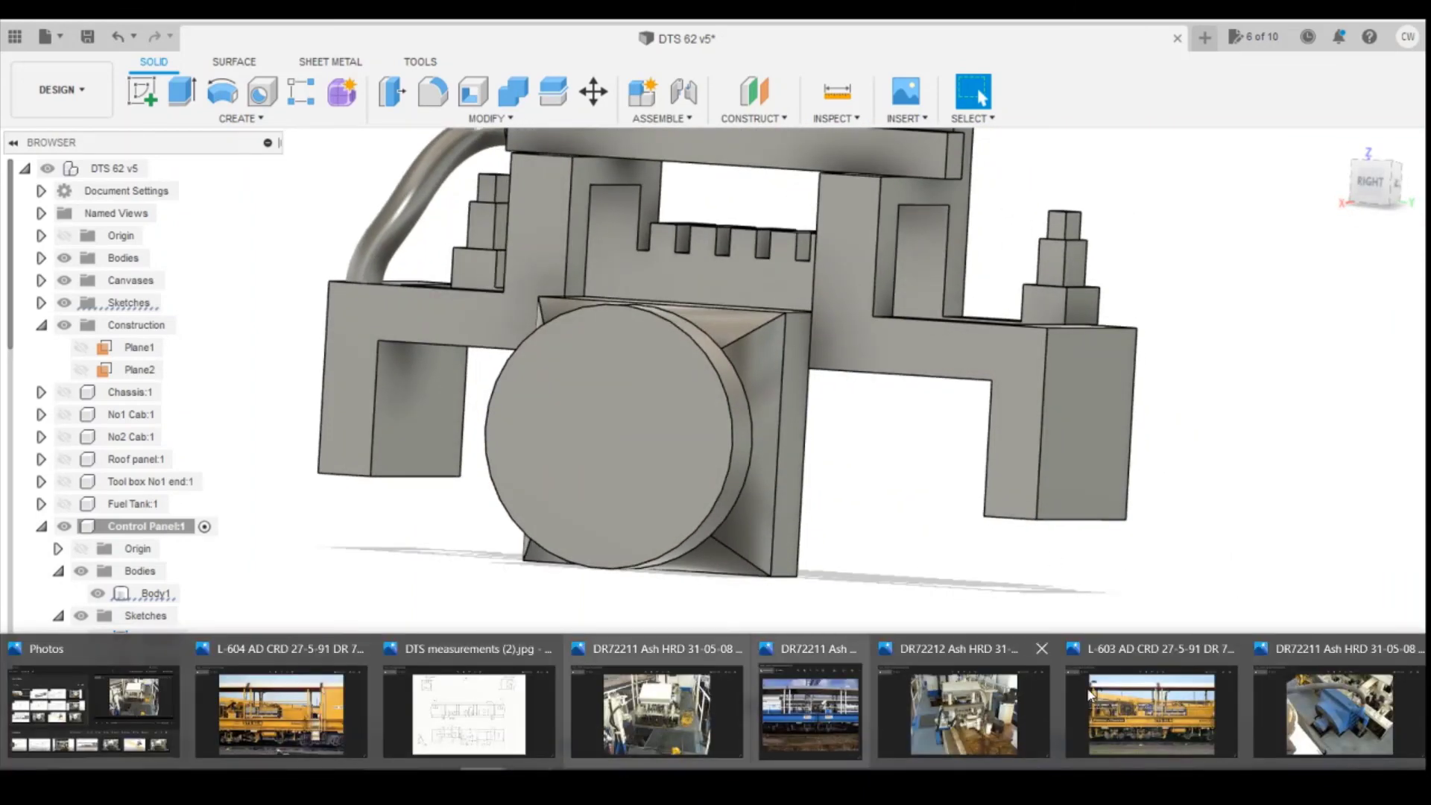
Check the blue cooler unit's reference photo in Photos and start a sketch on the disc's outer face in Fusion 360
{"action": "left_click", "coordinate": [1342, 722]}
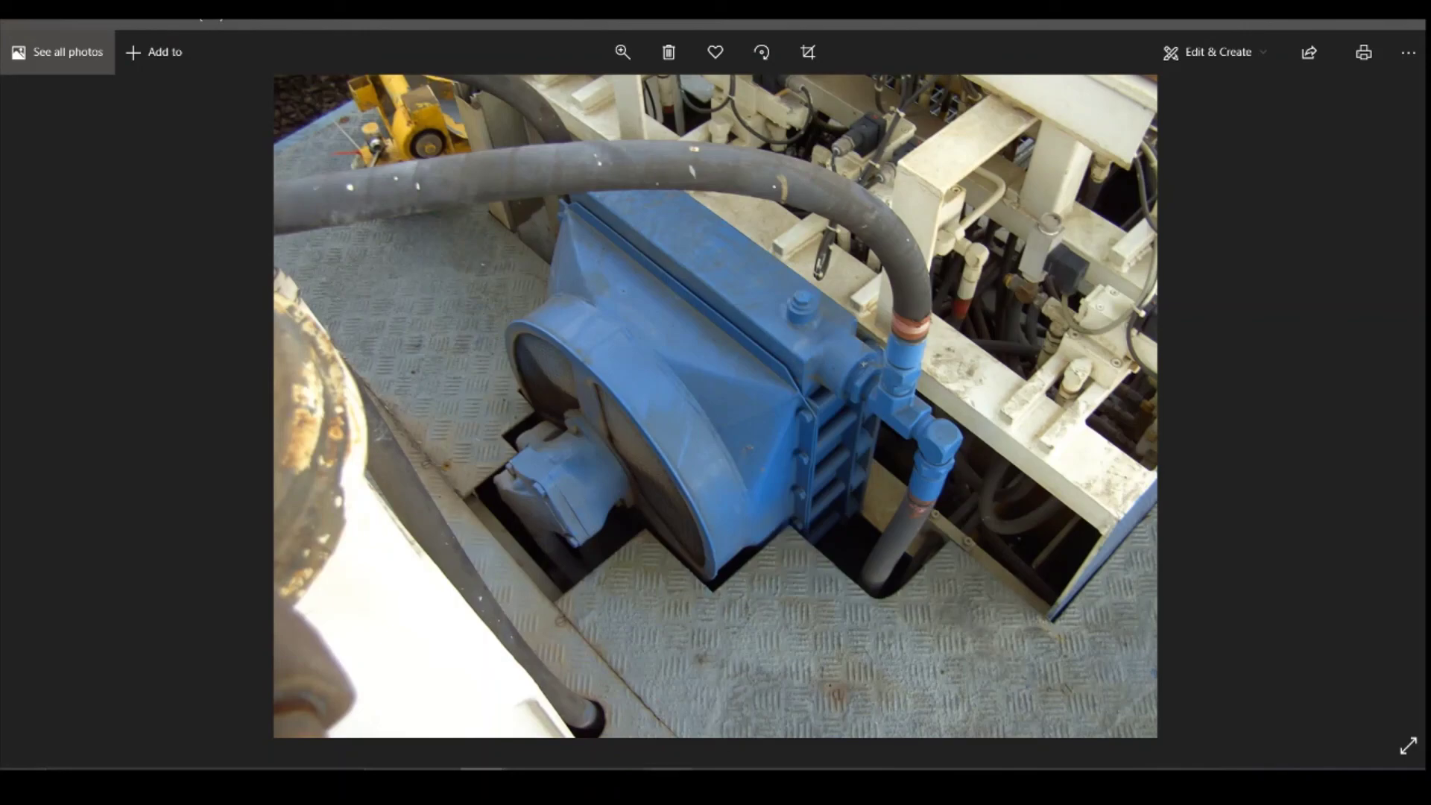
{"action": "left_click", "coordinate": [578, 781]}
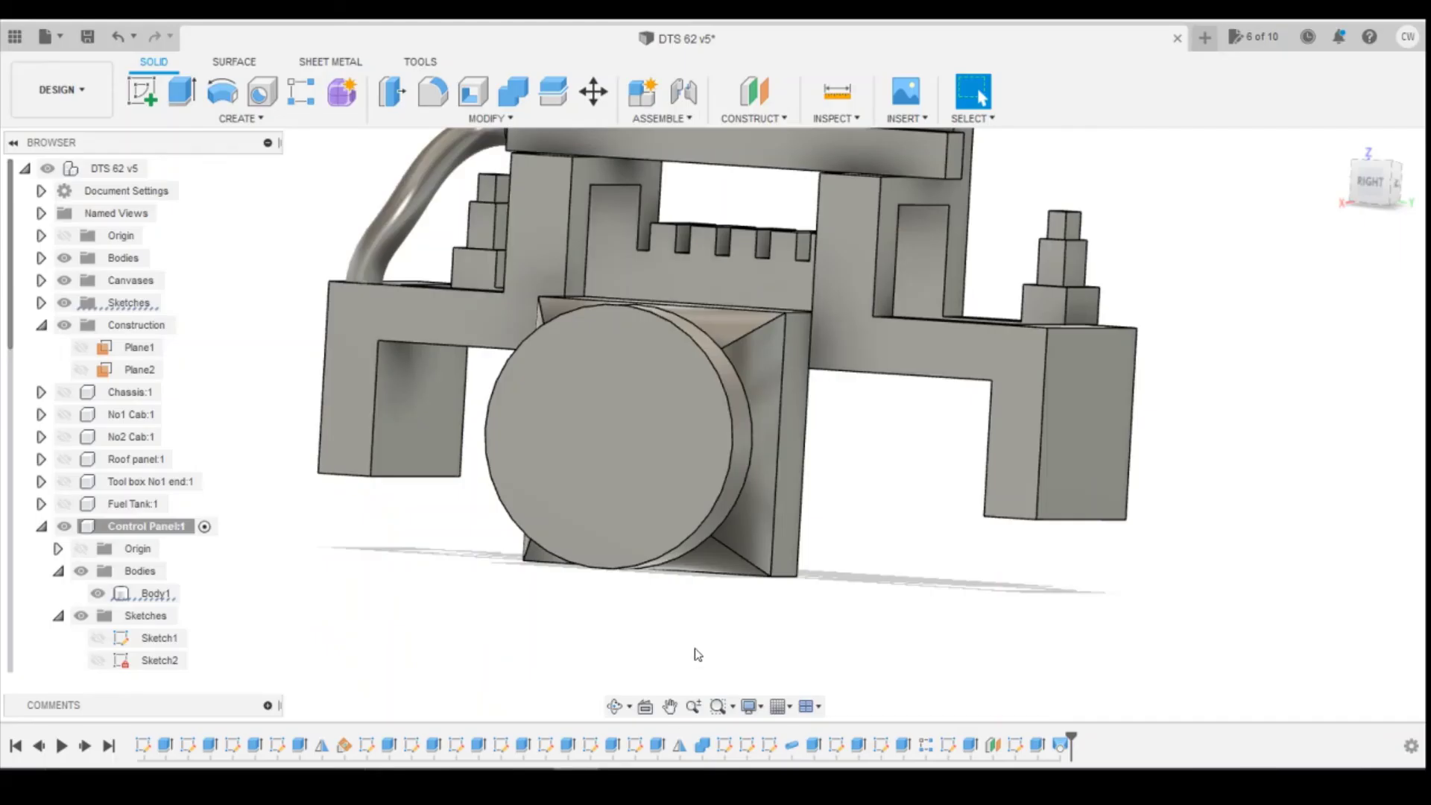
{"action": "left_click", "coordinate": [140, 94]}
{"action": "left_click", "coordinate": [611, 435]}
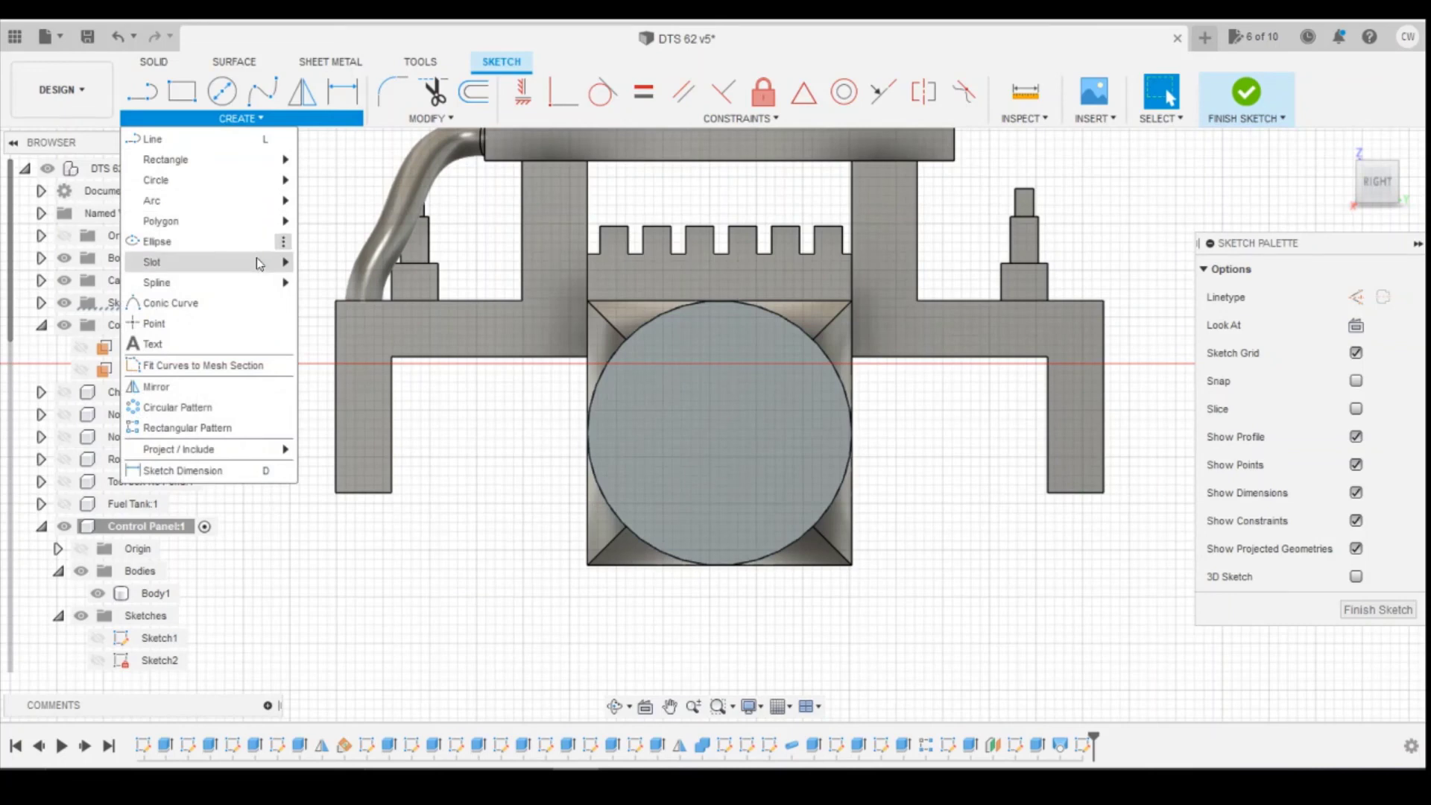
Sketch a 0.8 by 0.8 mm center rectangle at the middle of the disc's outer face
{"action": "mouse_move", "coordinate": [268, 165]}
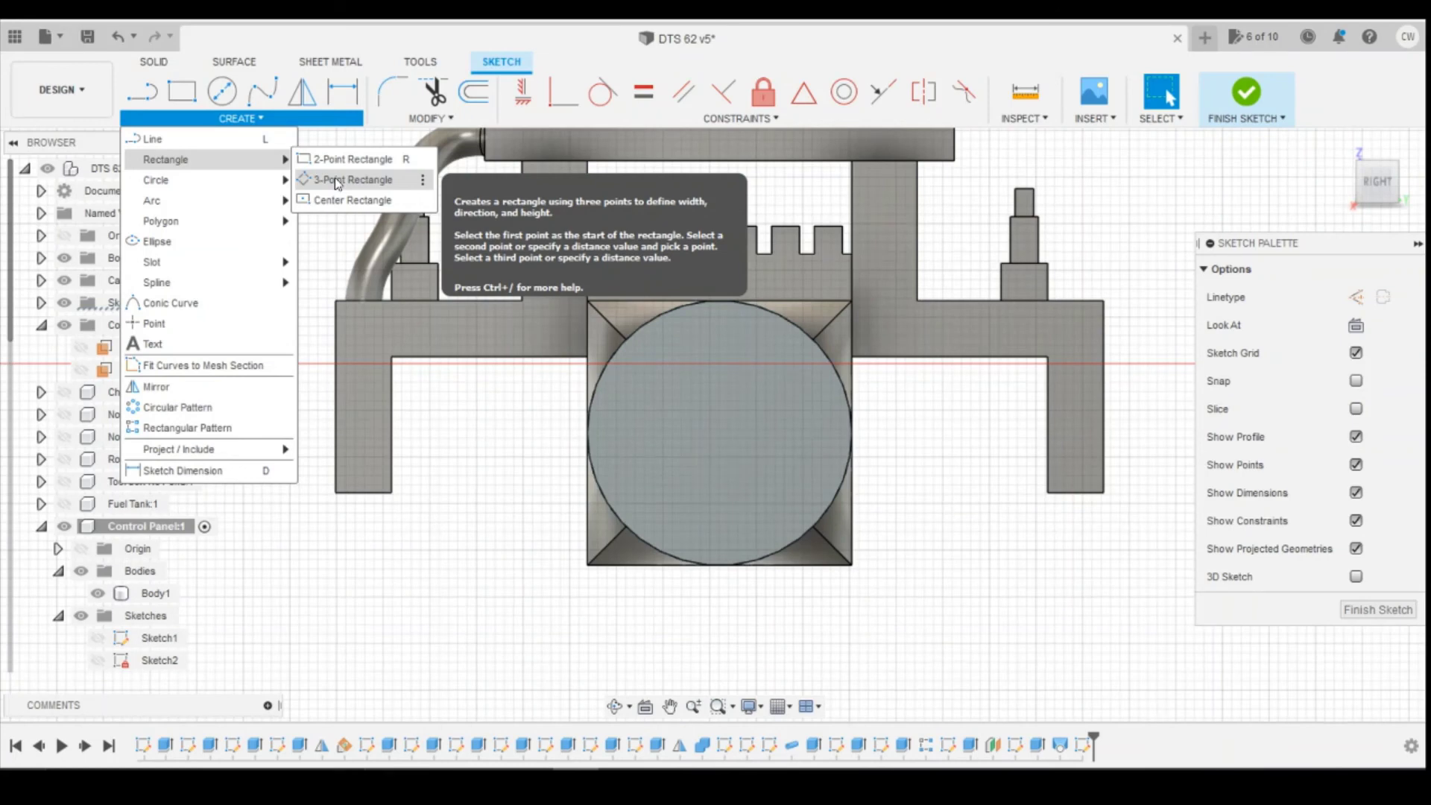
{"action": "left_click", "coordinate": [347, 199]}
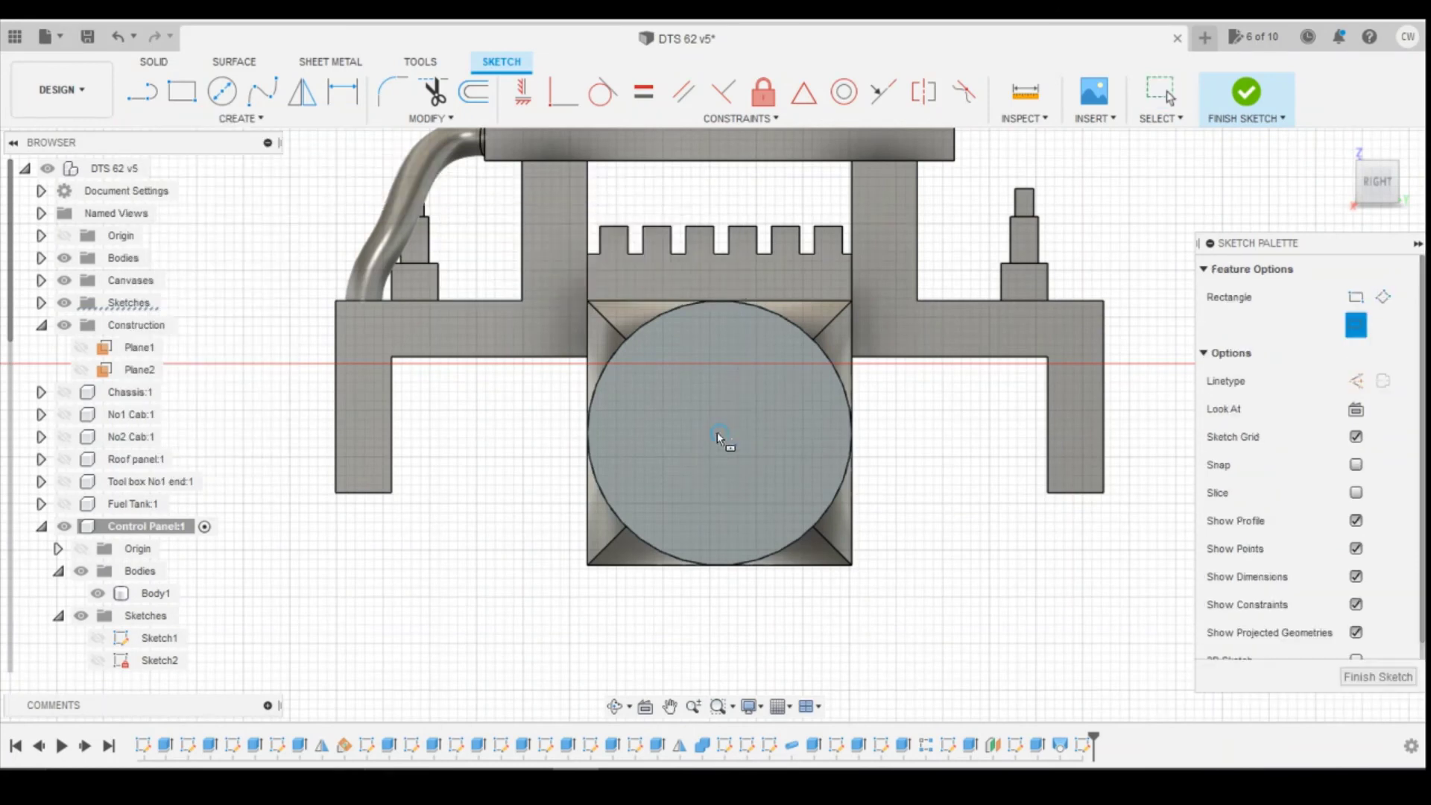
{"action": "left_click", "coordinate": [720, 432]}
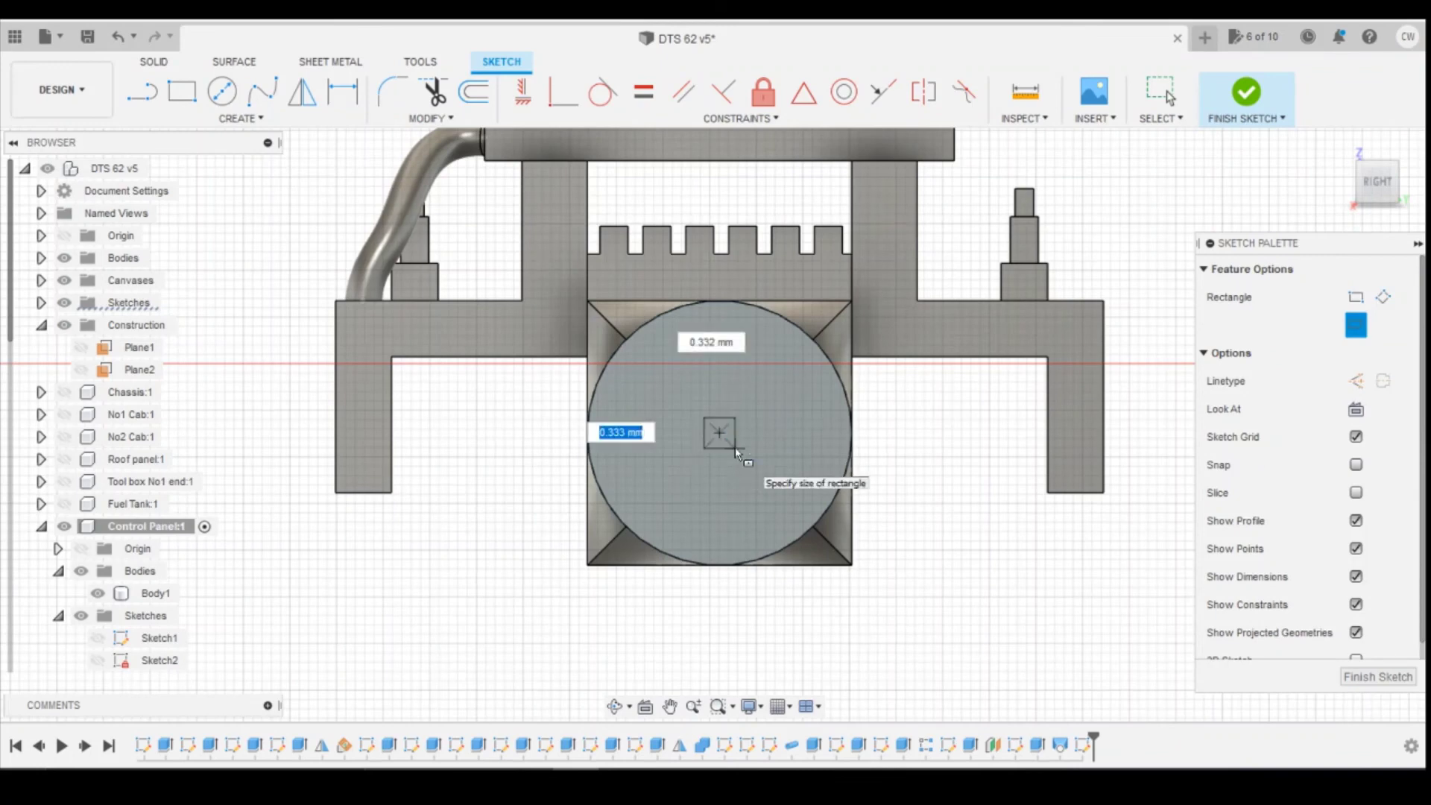
{"action": "type", "text": "11"}
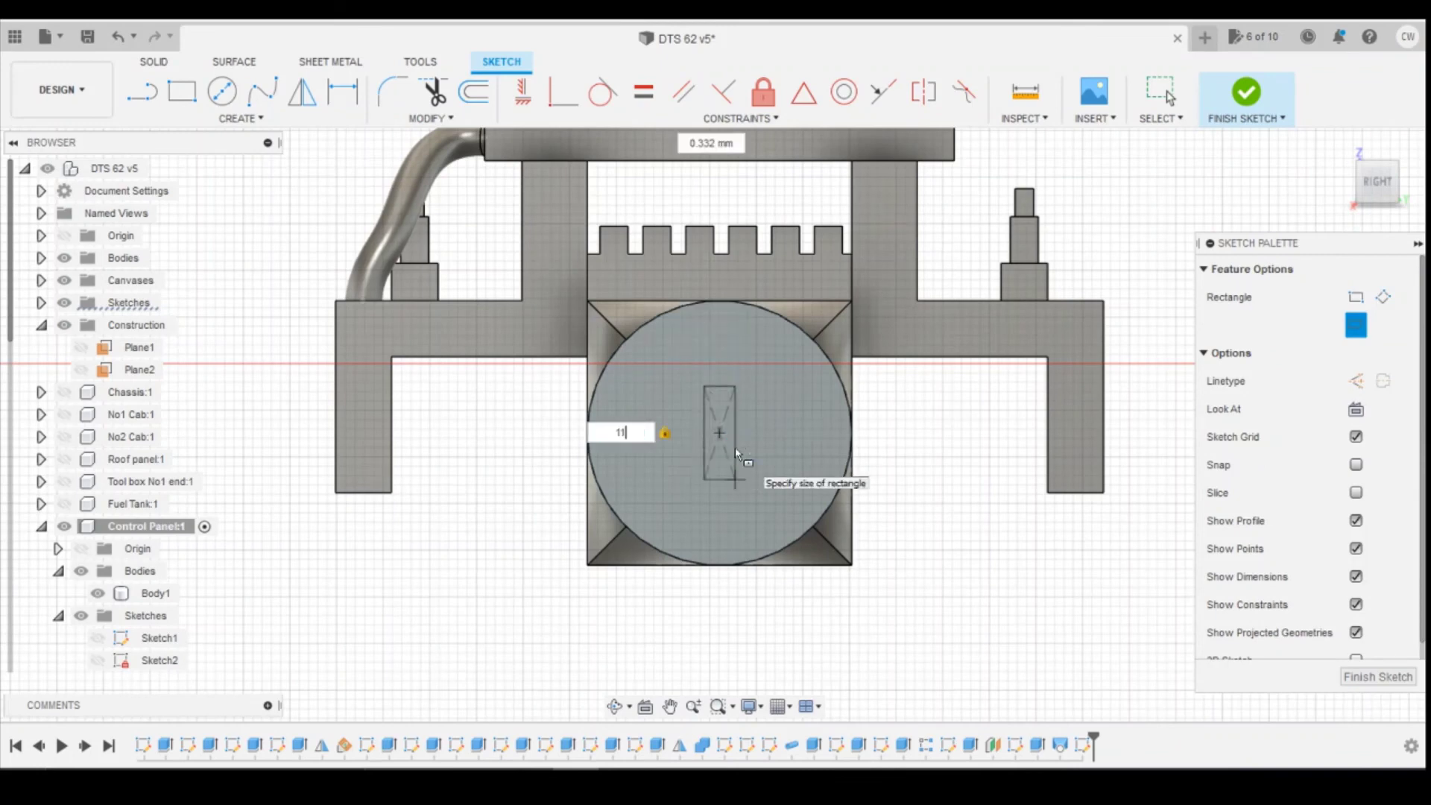
{"action": "key", "text": "BackSpace"}
{"action": "key", "text": "Tab"}
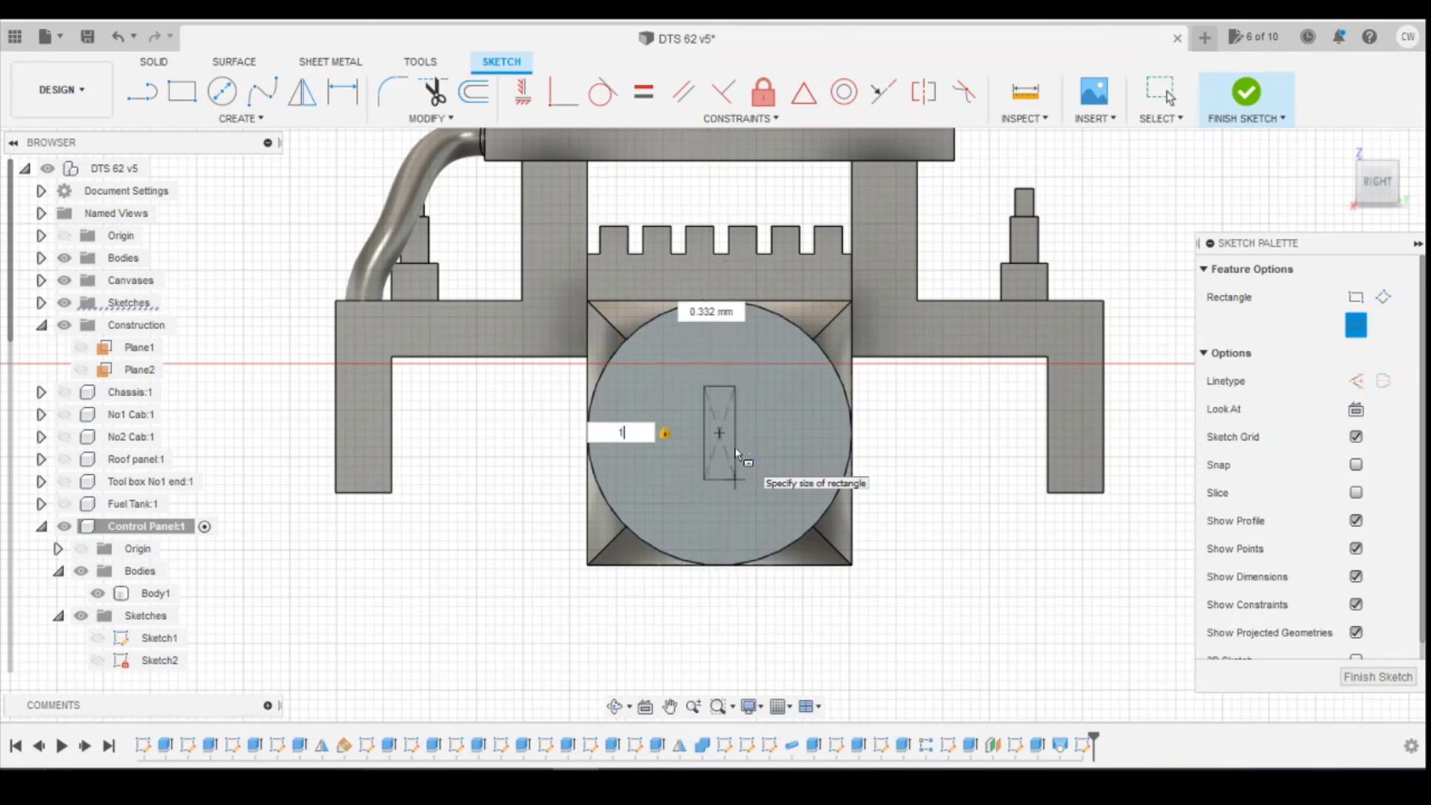
{"action": "type", "text": "1"}
{"action": "key", "text": "Tab"}
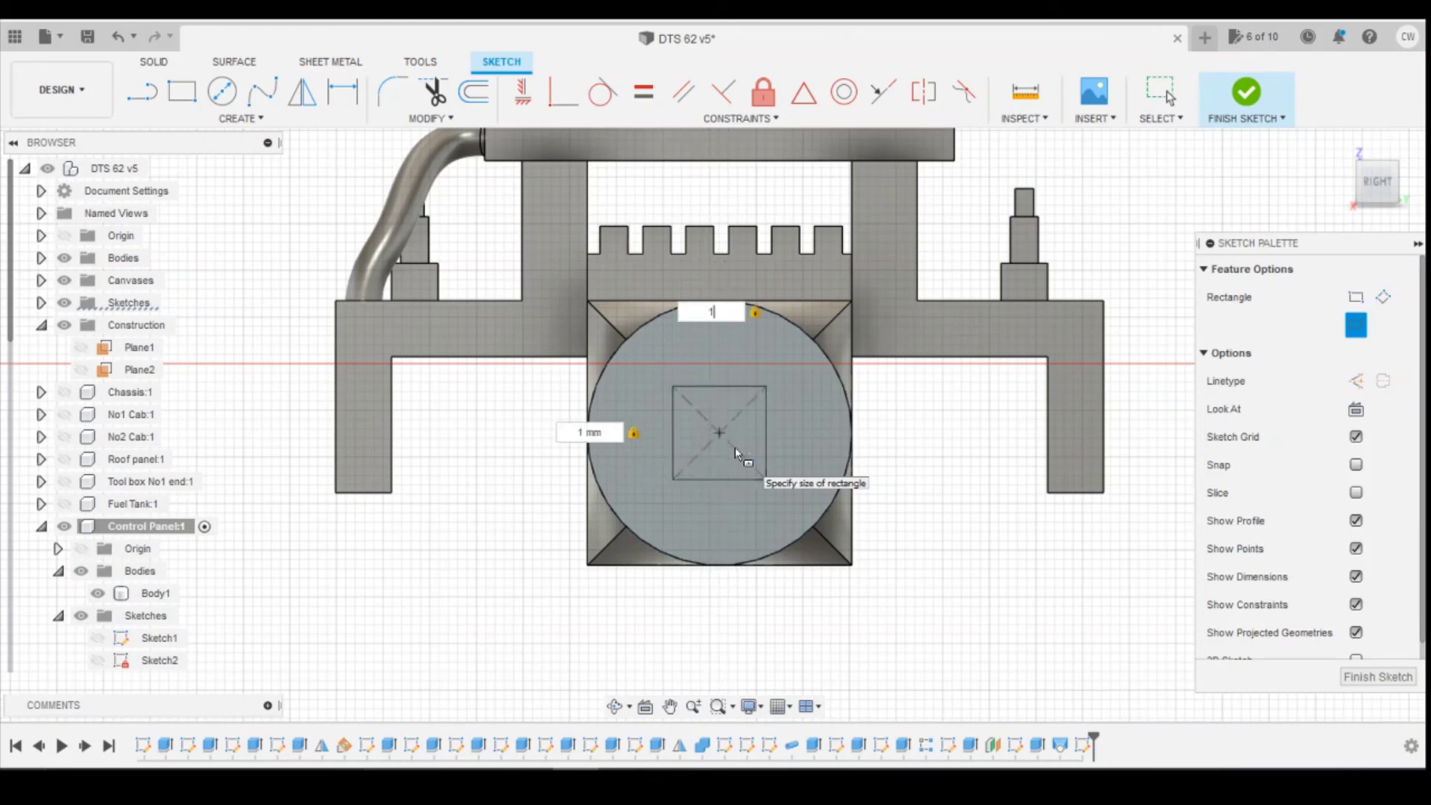
{"action": "type", "text": "0.8"}
{"action": "key", "text": "Tab"}
{"action": "type", "text": "0.8"}
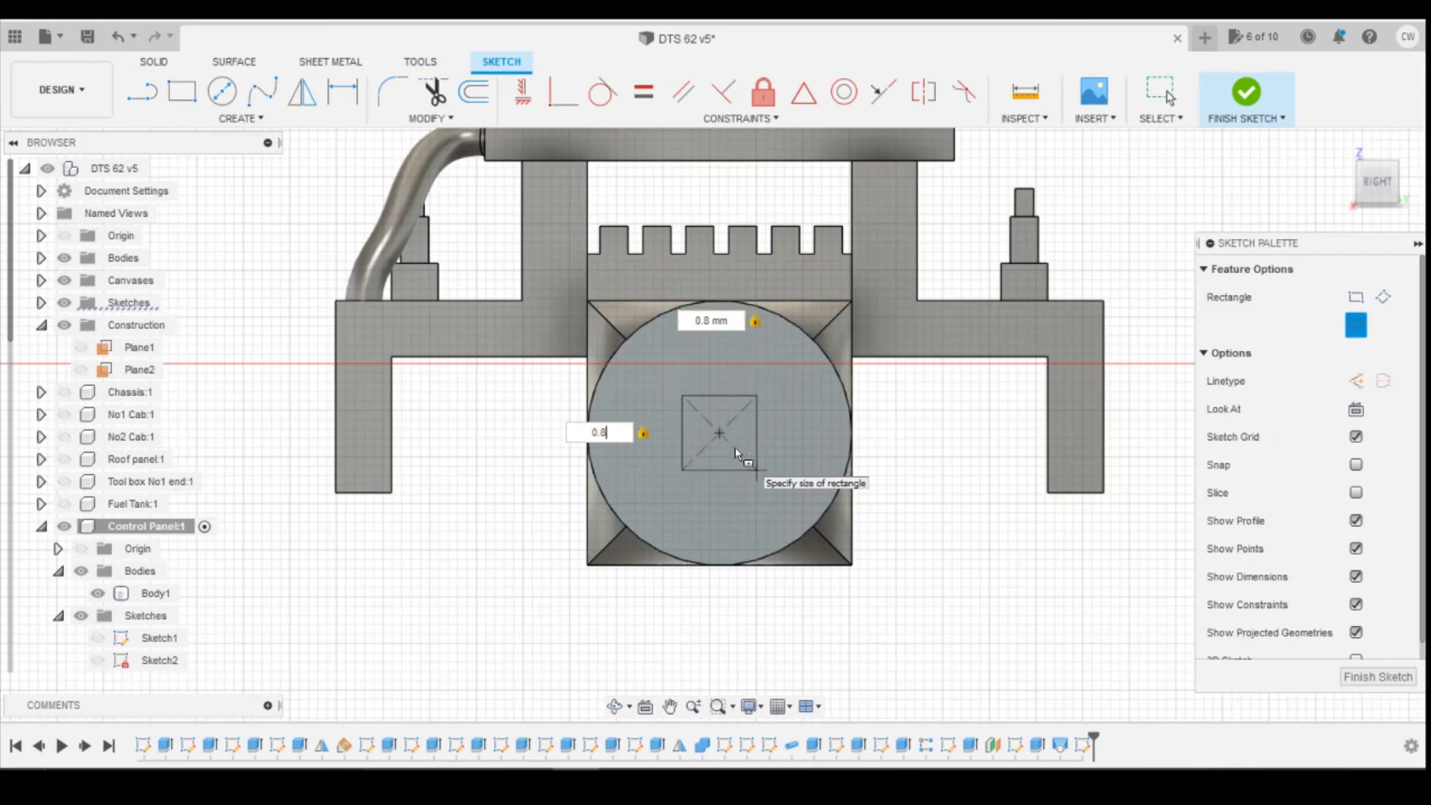
{"action": "key", "text": "Tab"}
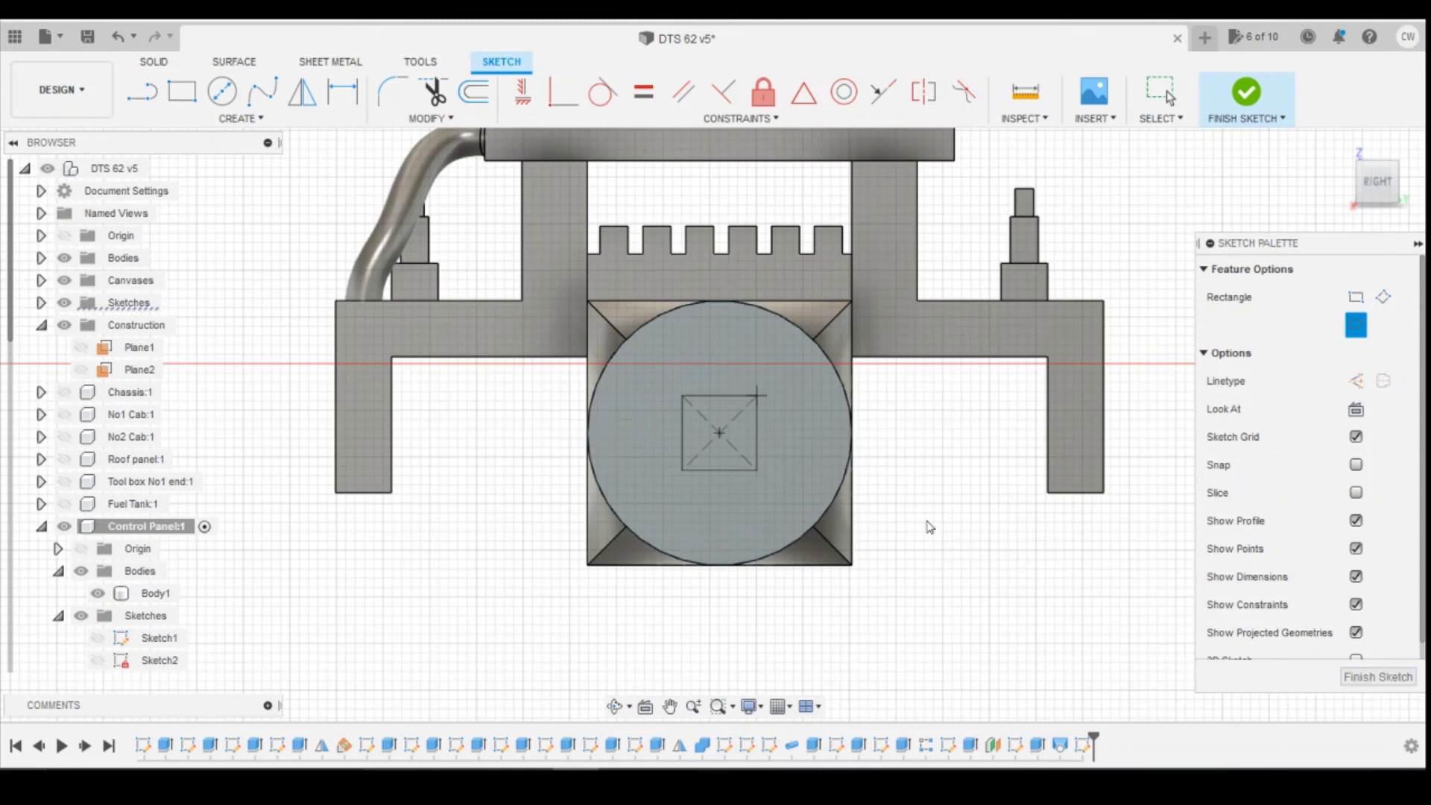
{"action": "key", "text": "Return"}
Extrude the square sketch profile on the disc's outer face 0.5 mm outward as a New Body
{"action": "scroll", "coordinate": [827, 440], "scroll_direction": "up", "scroll_amount": 3}
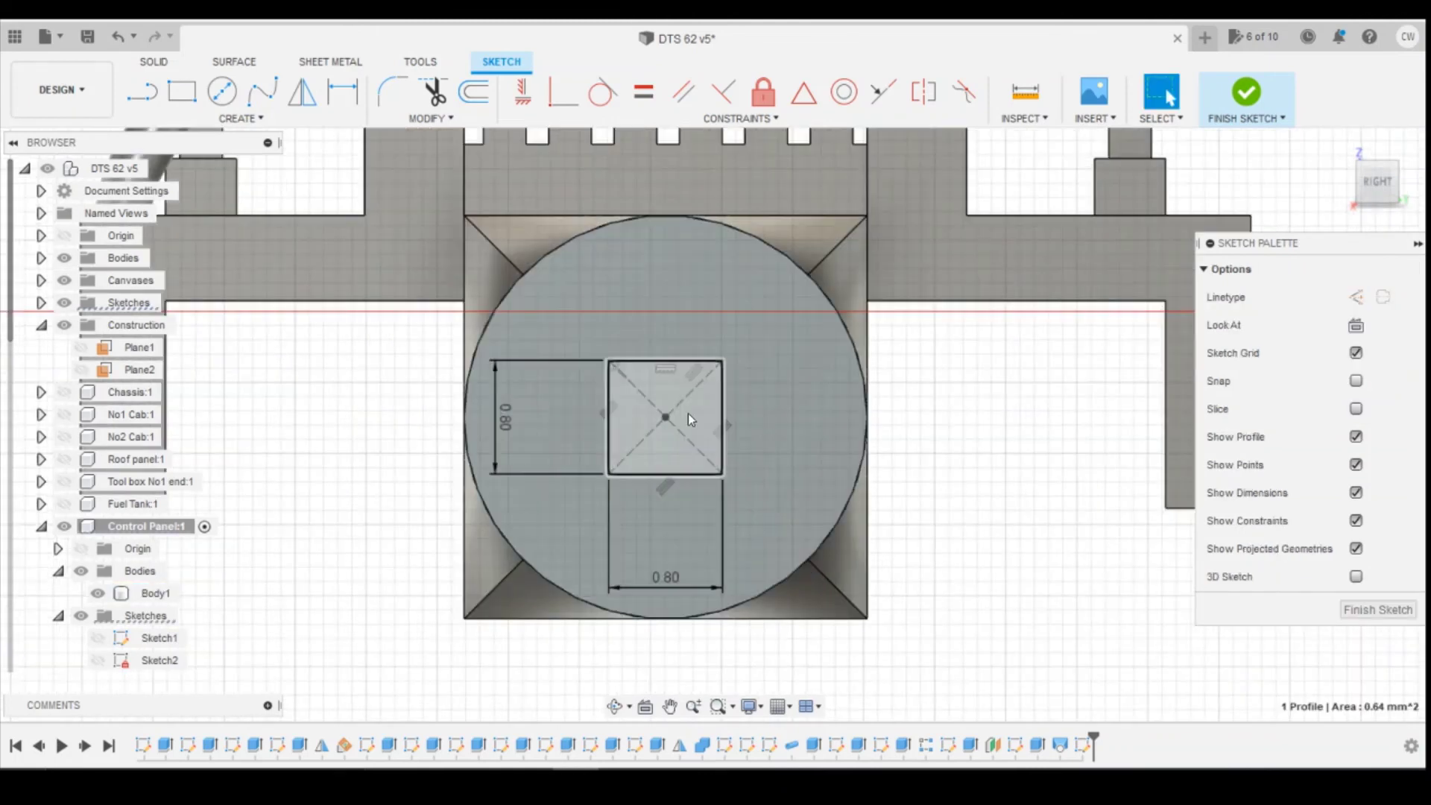
{"action": "right_click", "coordinate": [687, 413]}
{"action": "left_click", "coordinate": [657, 495]}
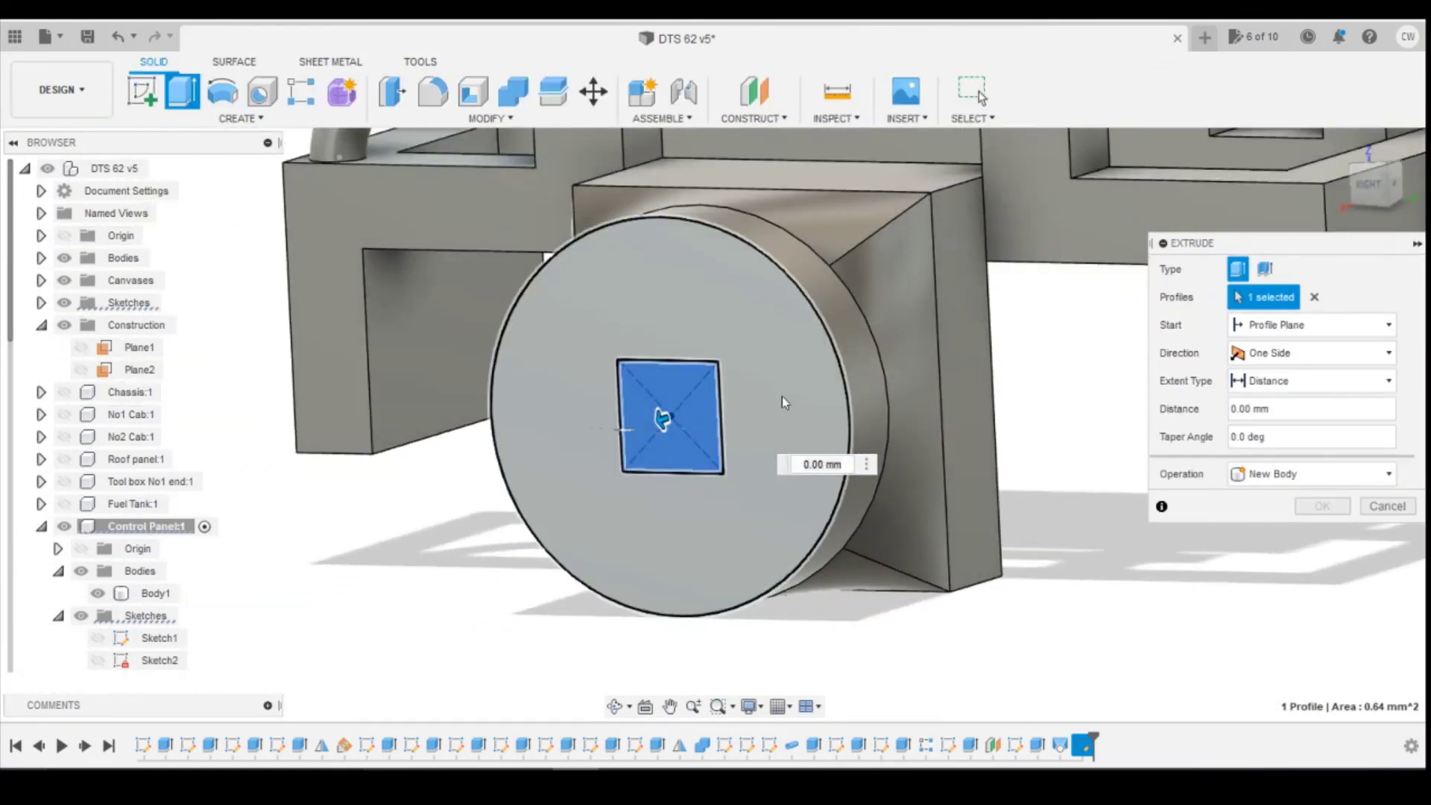
{"action": "left_click_drag", "start_coordinate": [655, 409], "coordinate": [630, 430]}
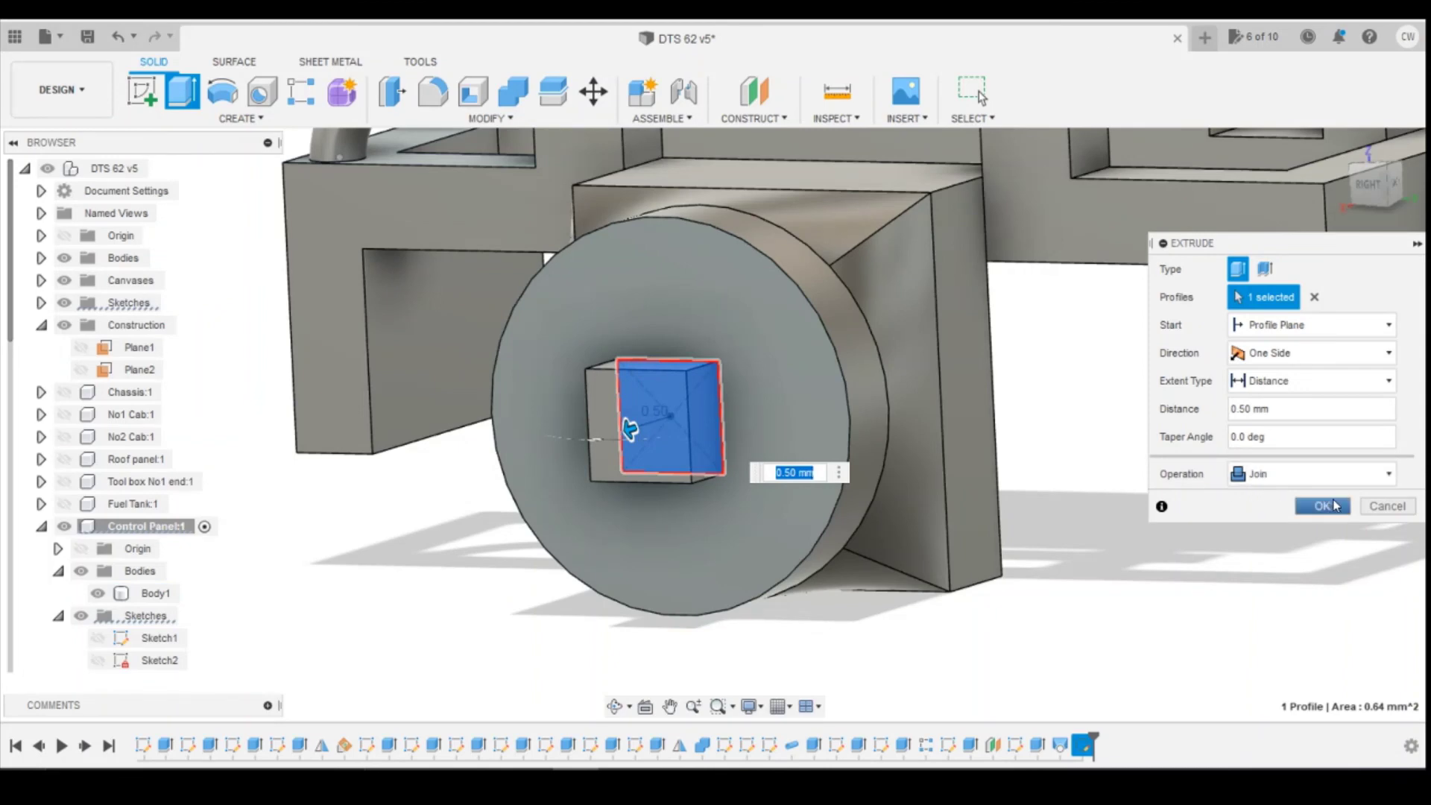
{"action": "left_click", "coordinate": [1310, 474]}
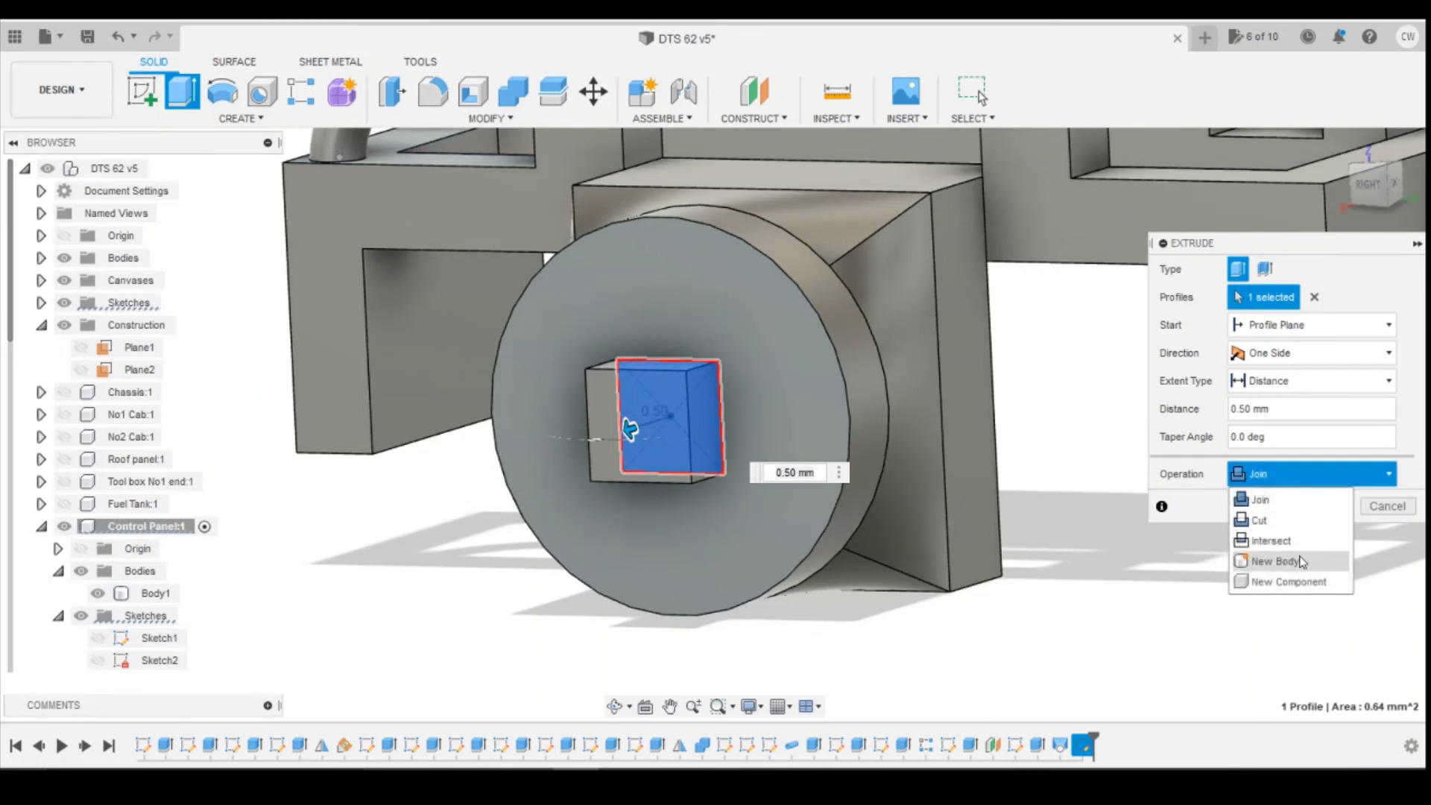
{"action": "left_click", "coordinate": [1271, 556]}
{"action": "left_click", "coordinate": [1324, 507]}
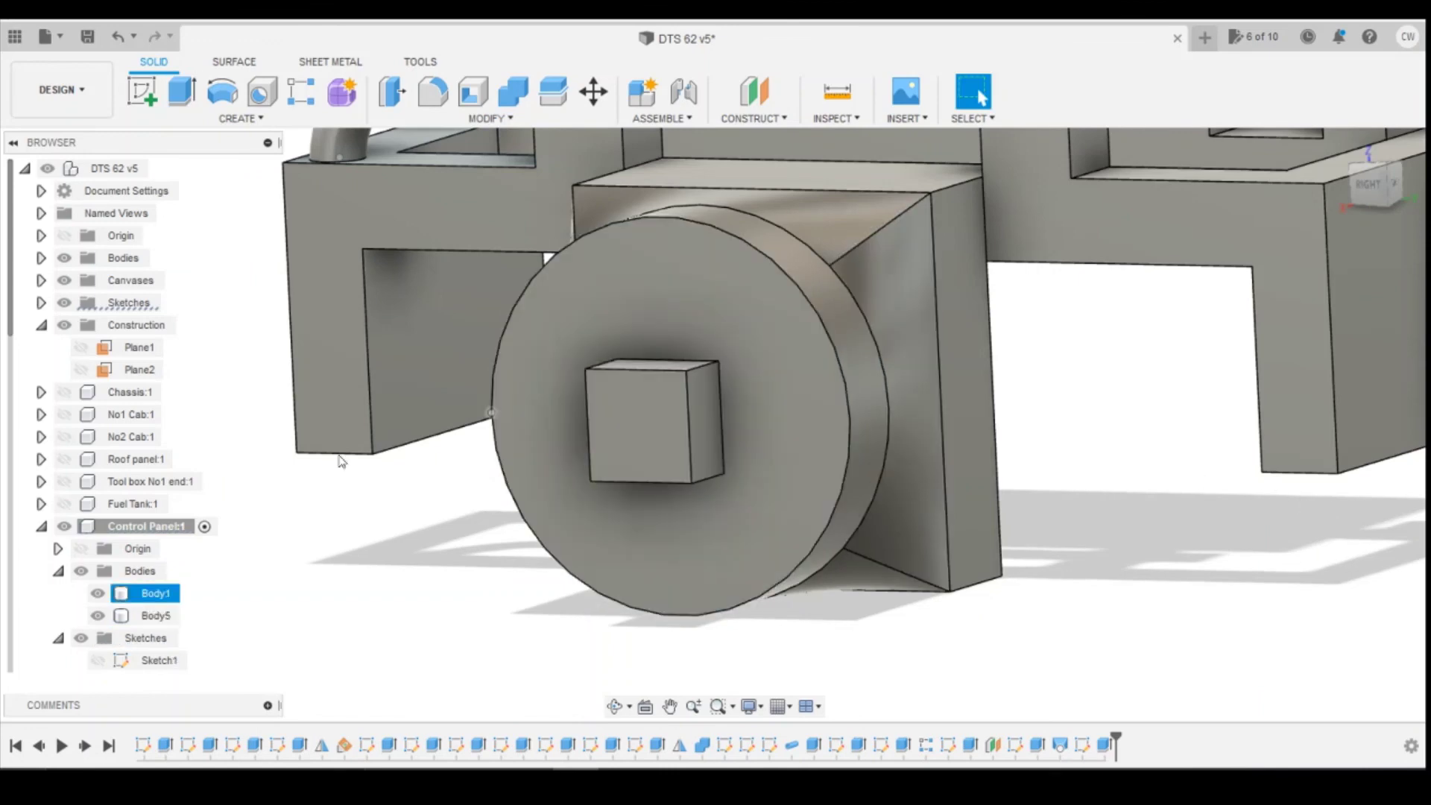
{"action": "left_click", "coordinate": [145, 618]}
{"action": "right_click", "coordinate": [146, 617]}
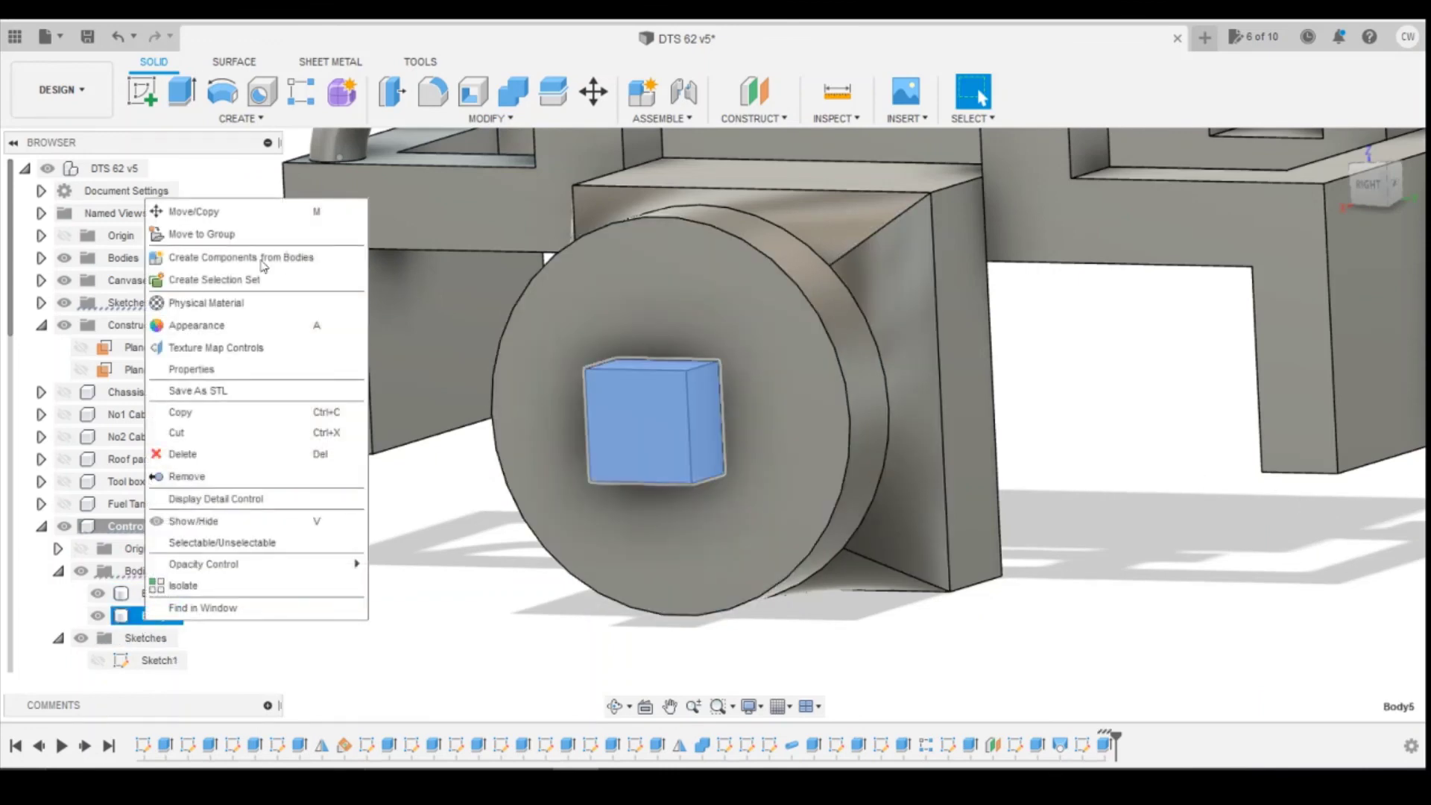
{"action": "left_click", "coordinate": [226, 218]}
{"action": "left_click", "coordinate": [1370, 185]}
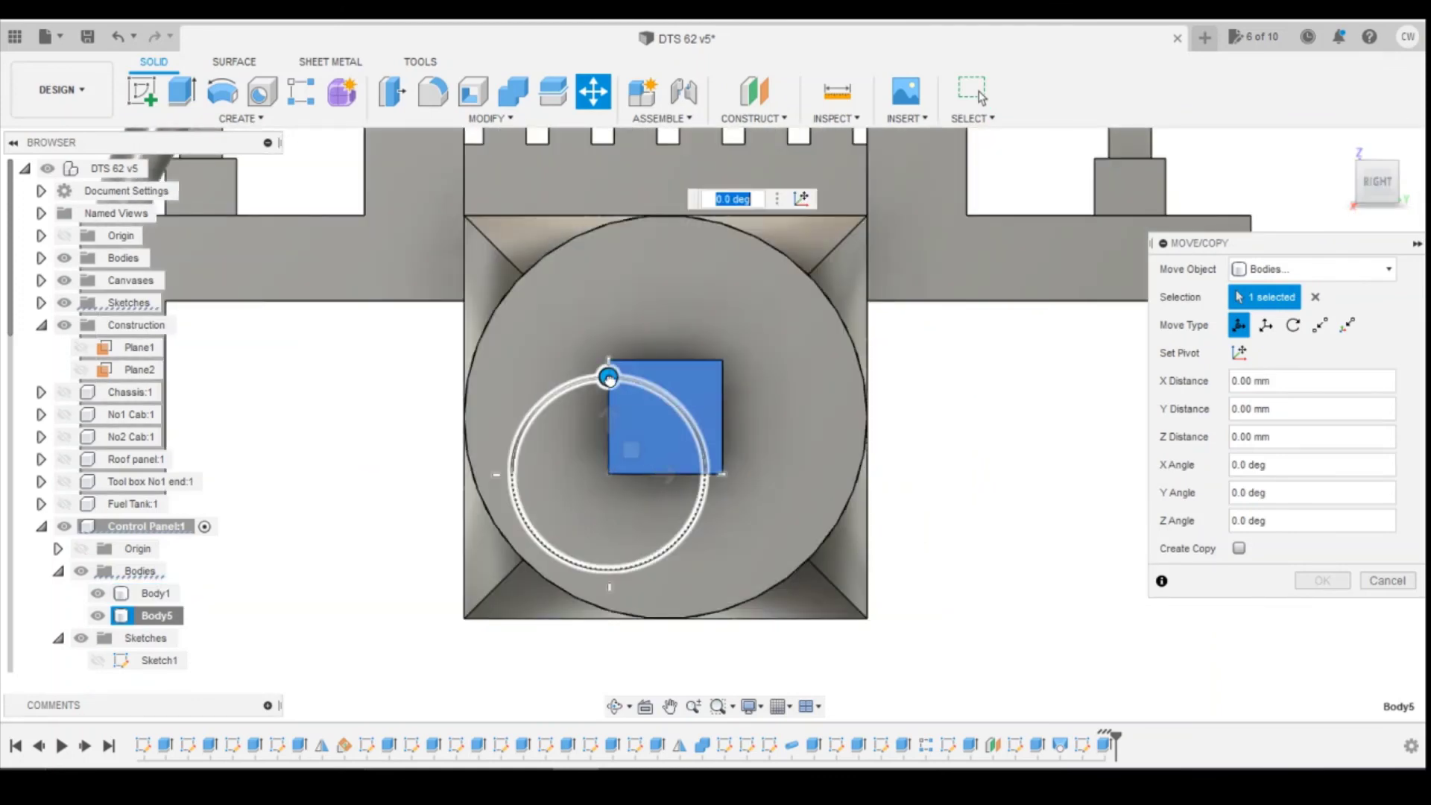
{"action": "left_click_drag", "start_coordinate": [609, 376], "coordinate": [609, 377]}
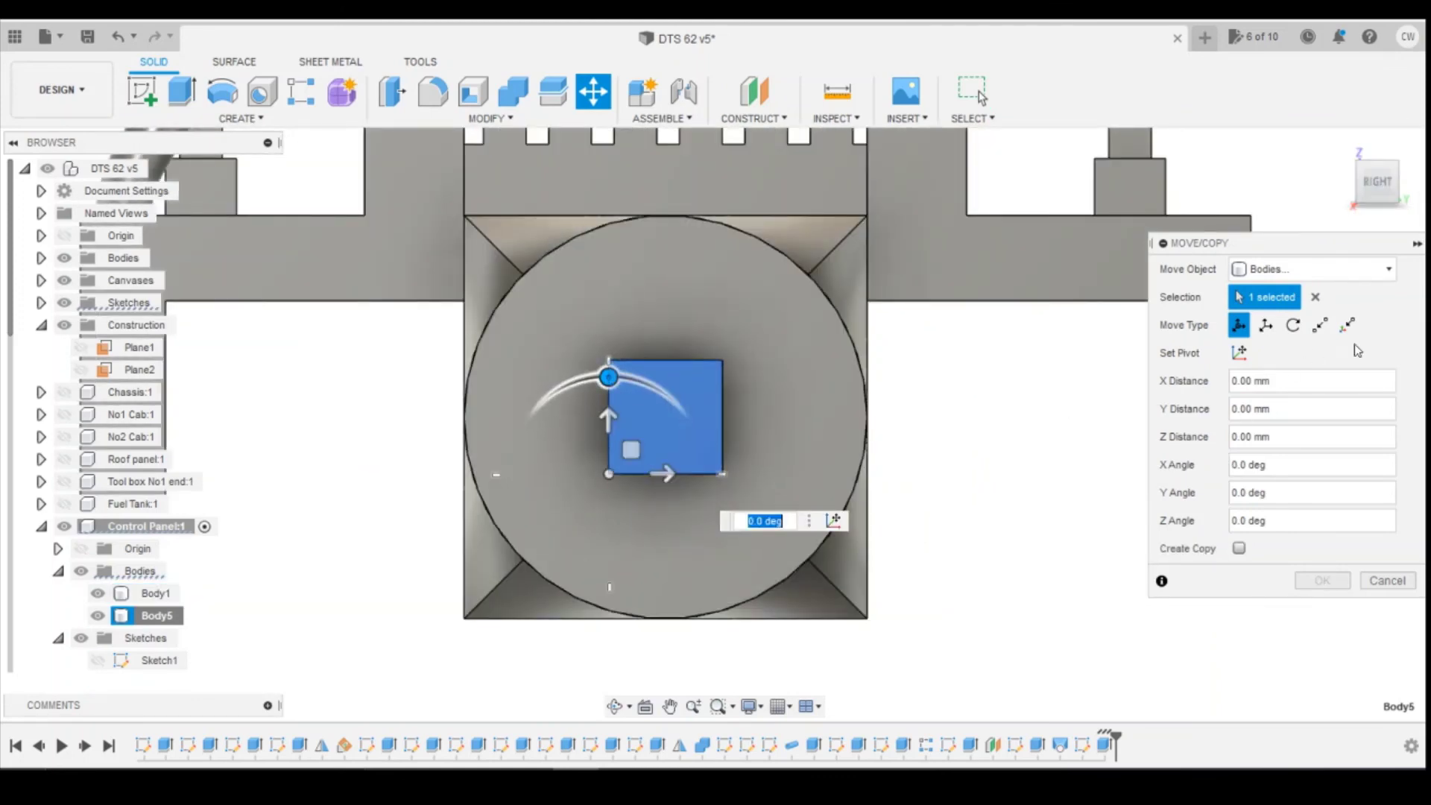
{"action": "left_click", "coordinate": [1267, 326]}
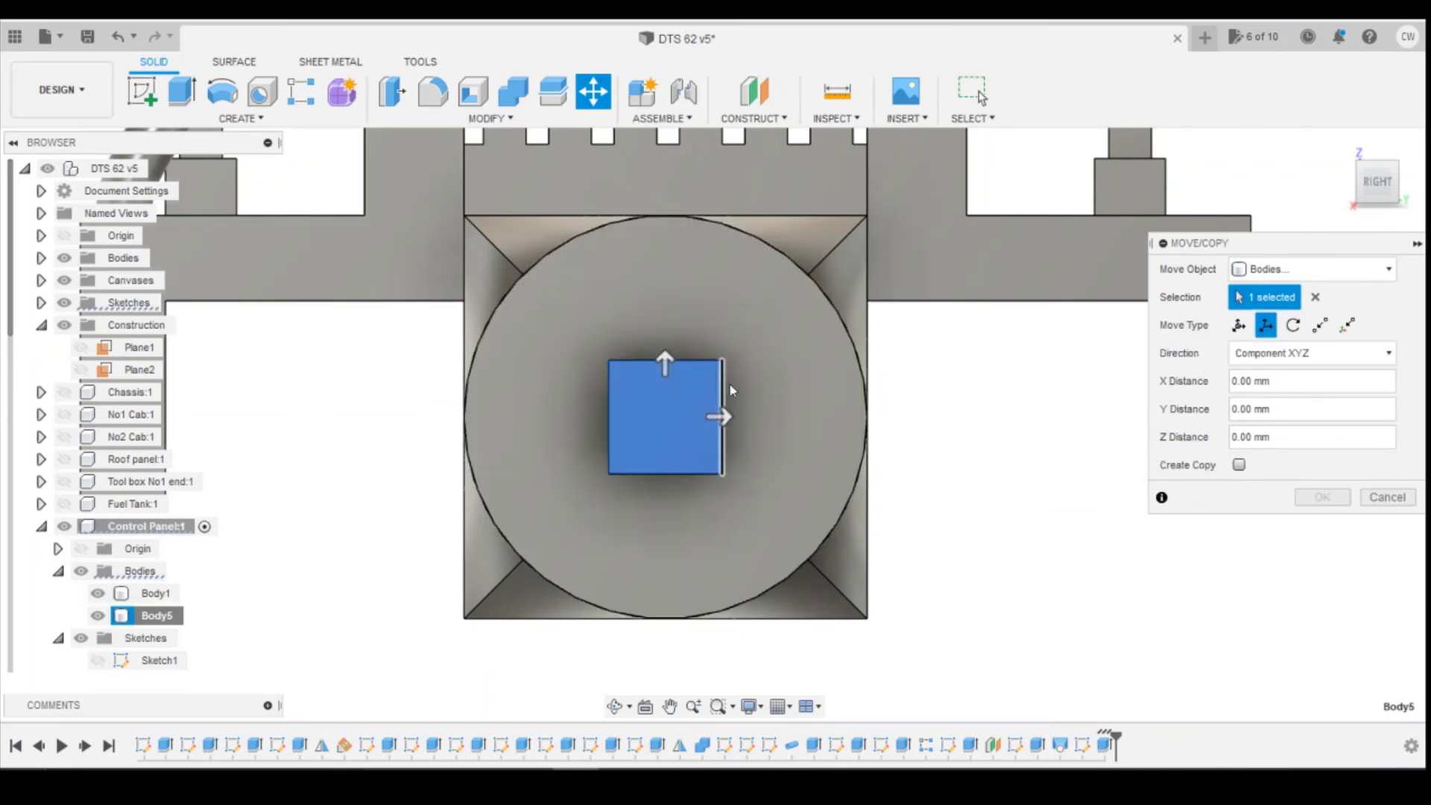
{"action": "left_click", "coordinate": [722, 418]}
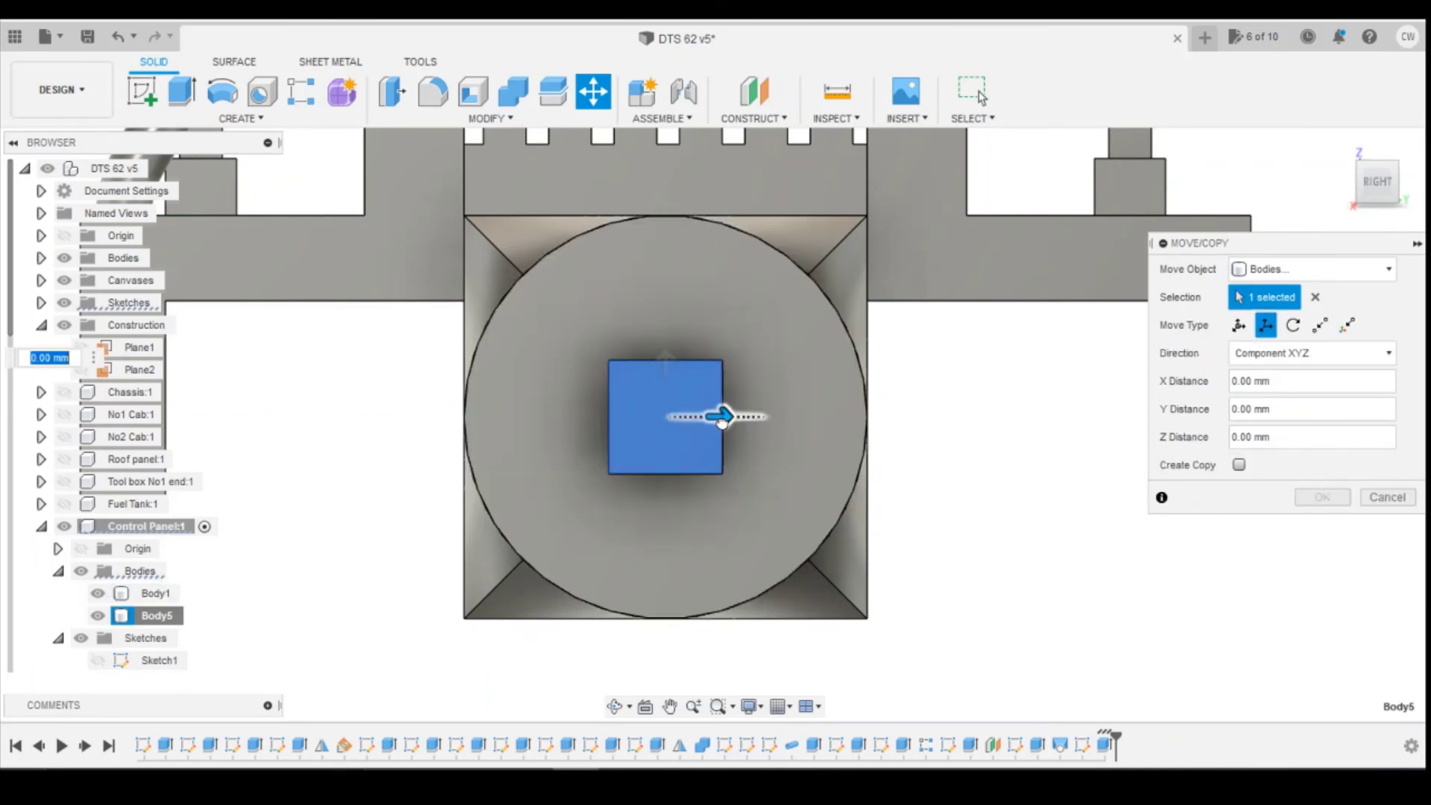
{"action": "left_click_drag", "start_coordinate": [721, 426], "coordinate": [714, 431]}
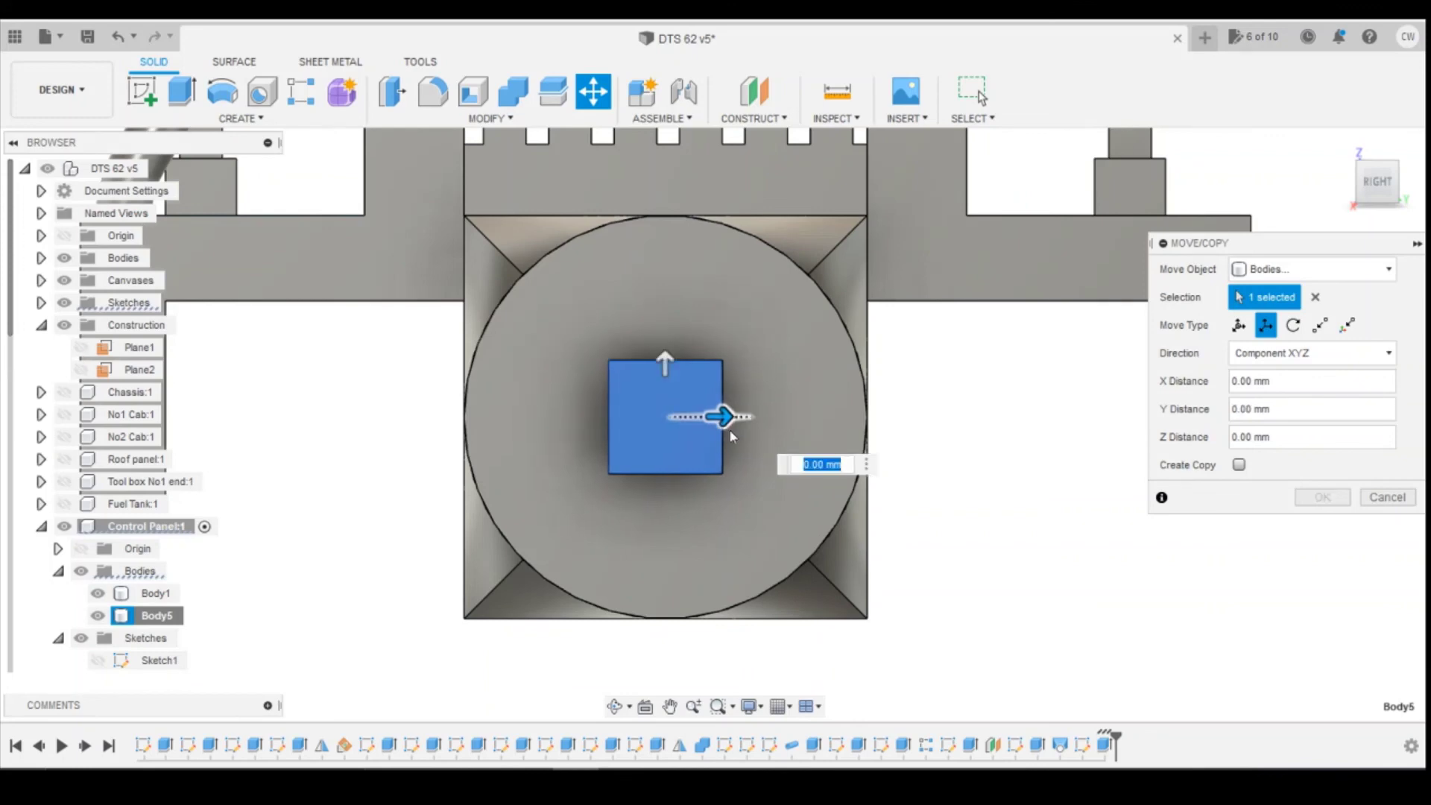
{"action": "left_click", "coordinate": [1239, 325]}
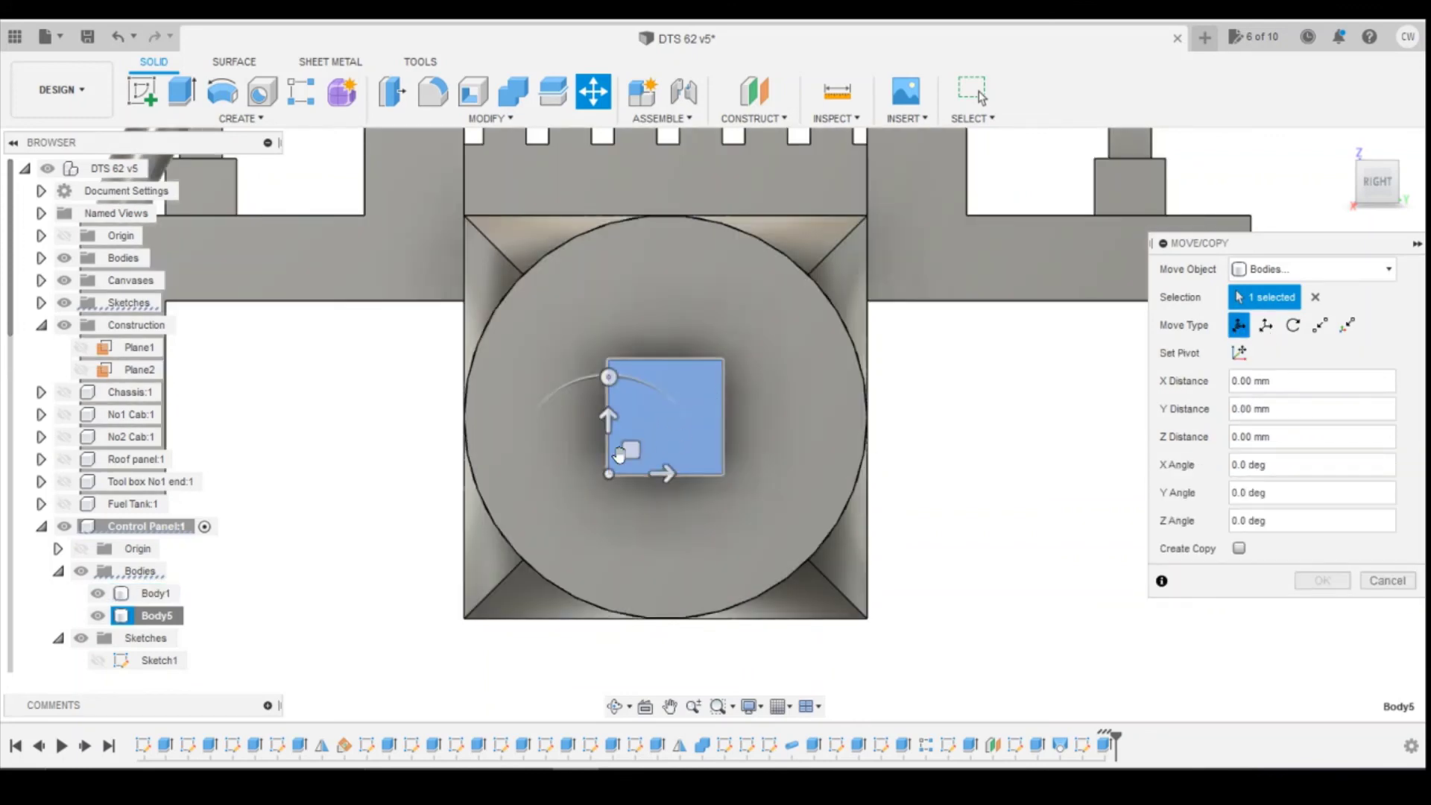
{"action": "left_click_drag", "start_coordinate": [621, 456], "coordinate": [625, 468]}
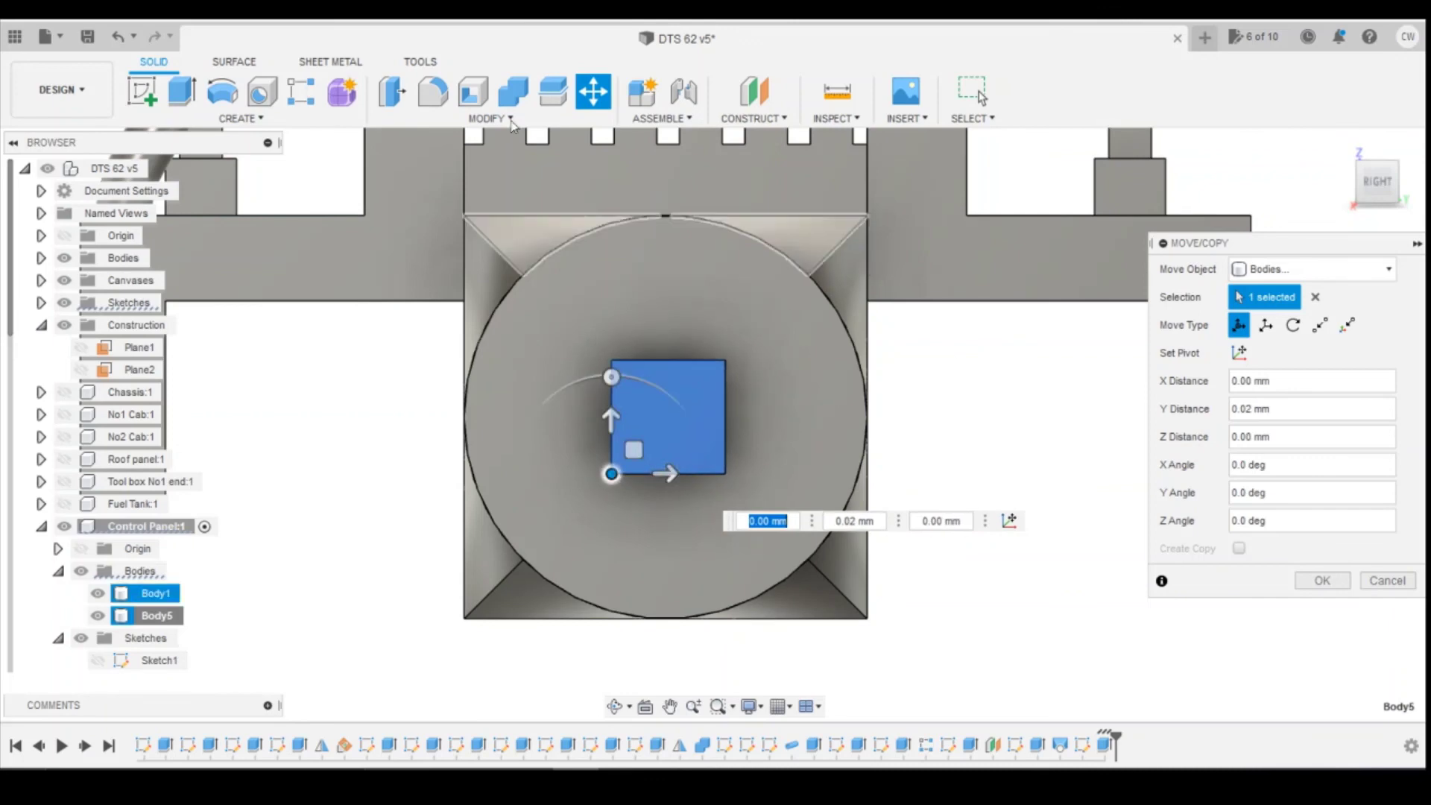
{"action": "left_click", "coordinate": [113, 47]}
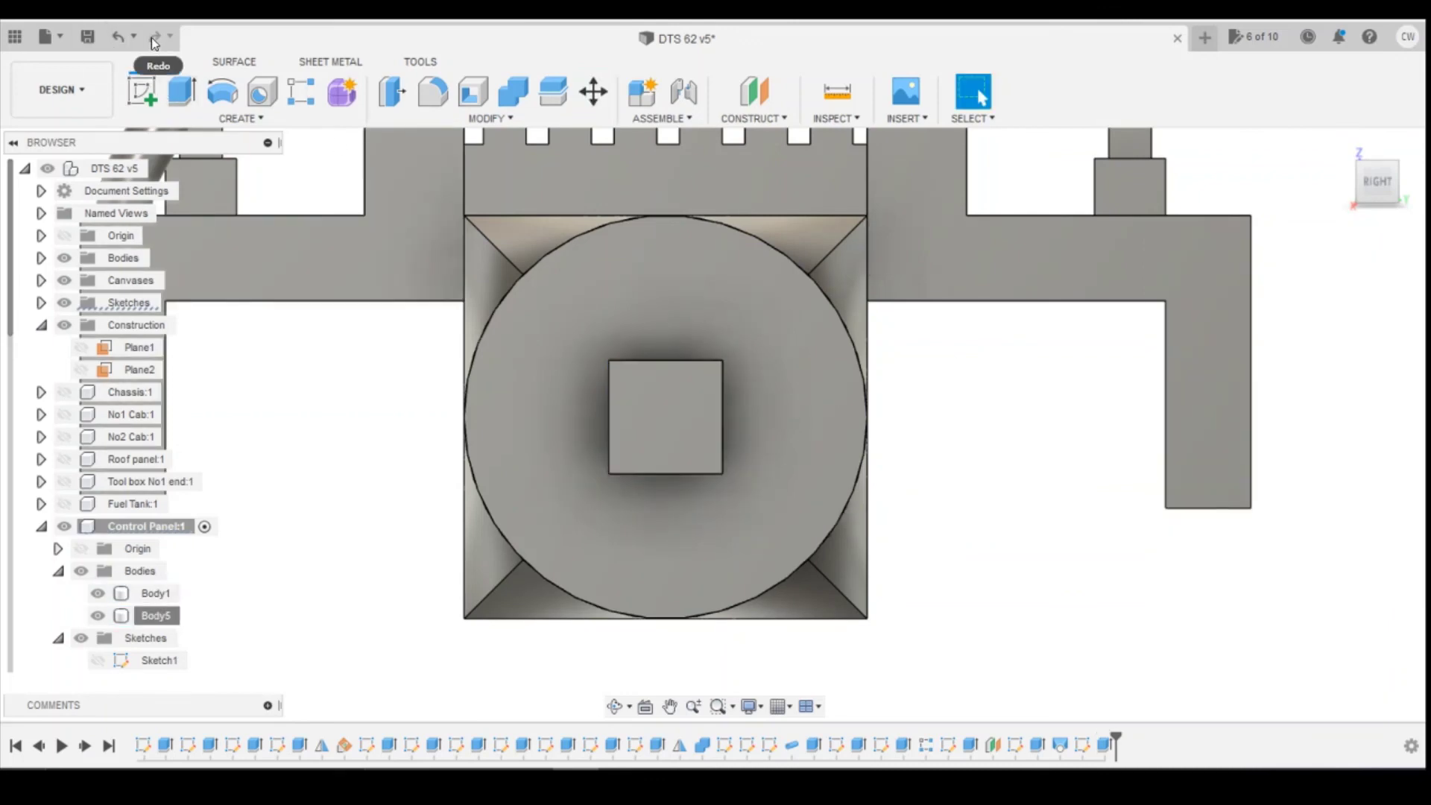
Try to rotate only the square block's outer face by -20 degrees with Move/Copy
{"action": "left_click", "coordinate": [701, 416]}
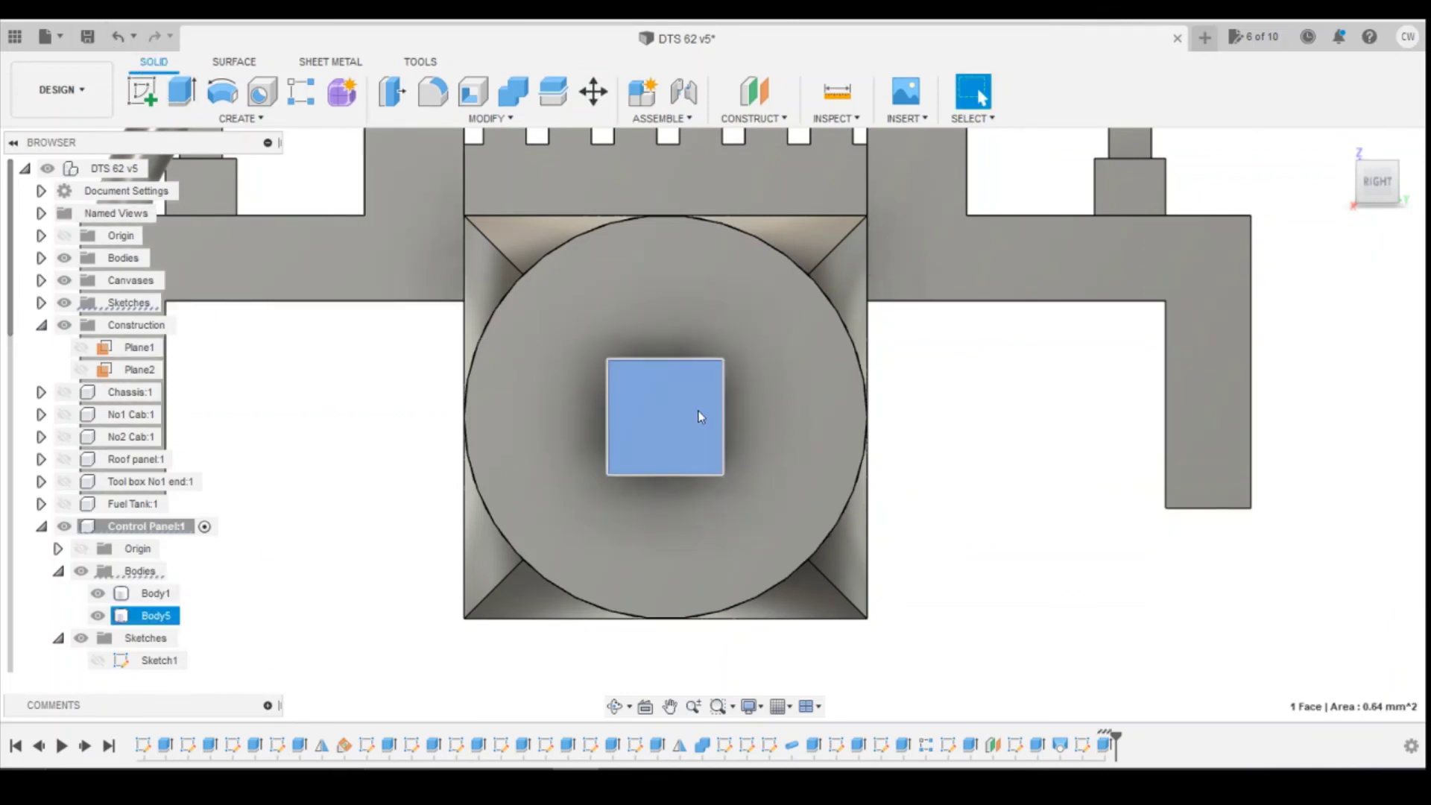
{"action": "right_click", "coordinate": [701, 416]}
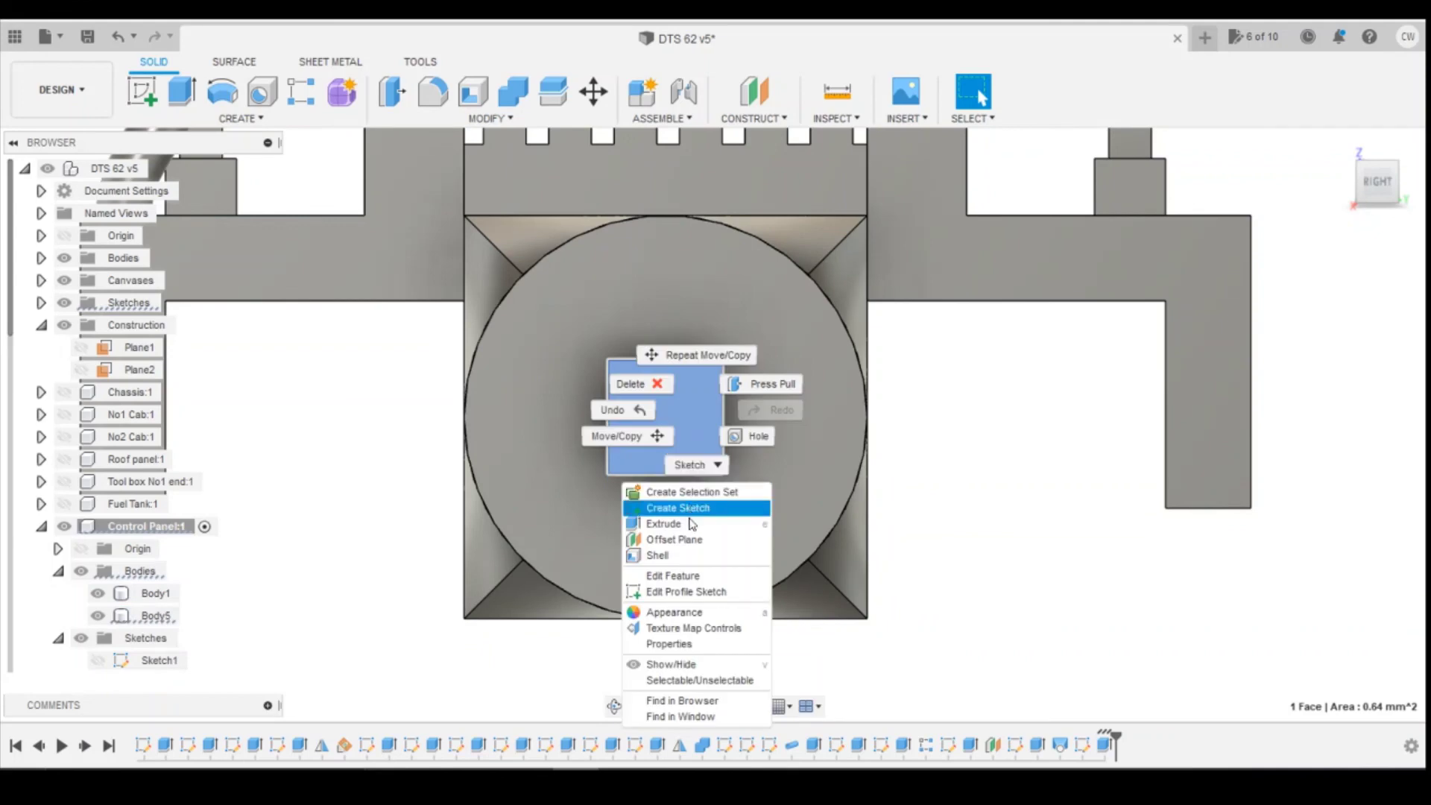
{"action": "left_click", "coordinate": [635, 440]}
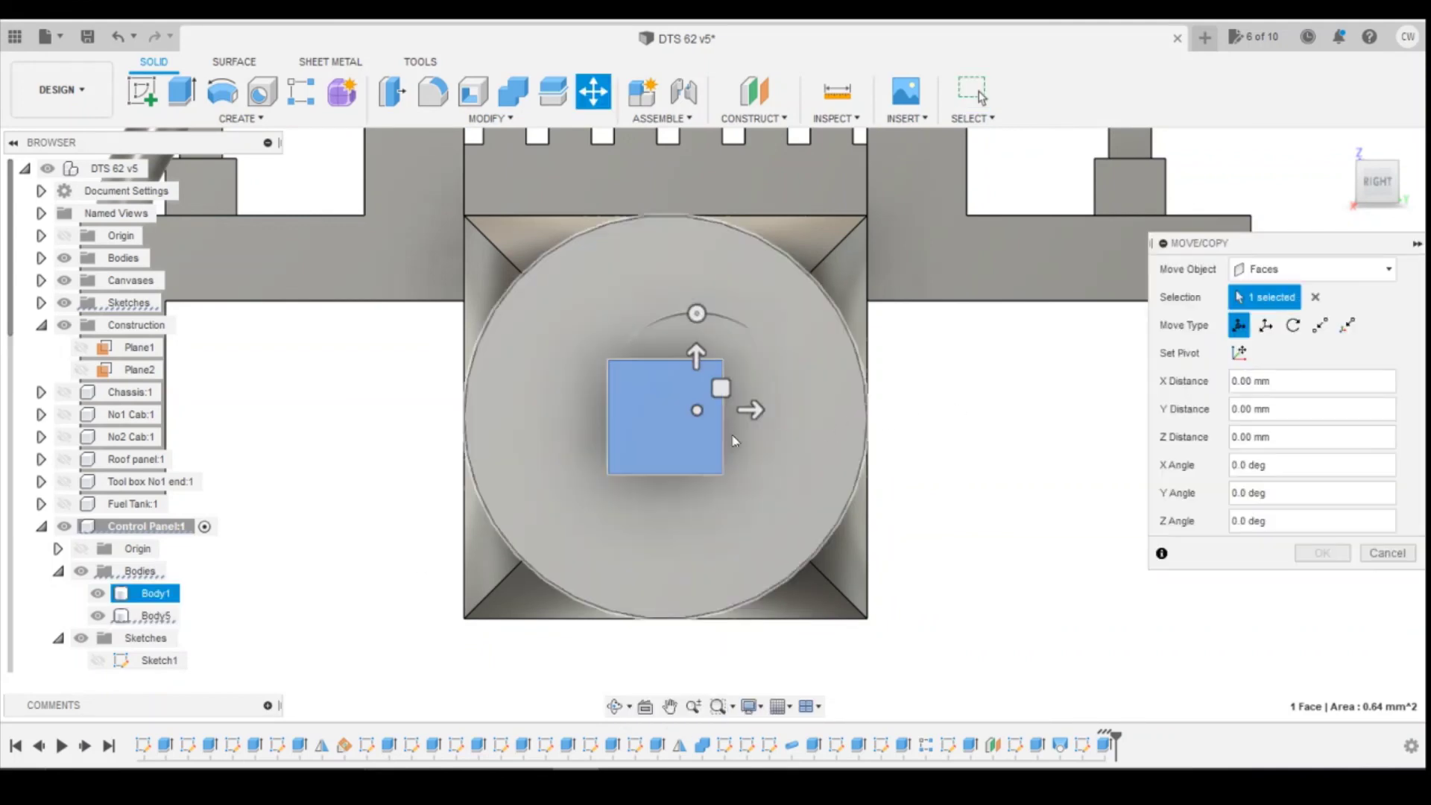
{"action": "left_click", "coordinate": [666, 427]}
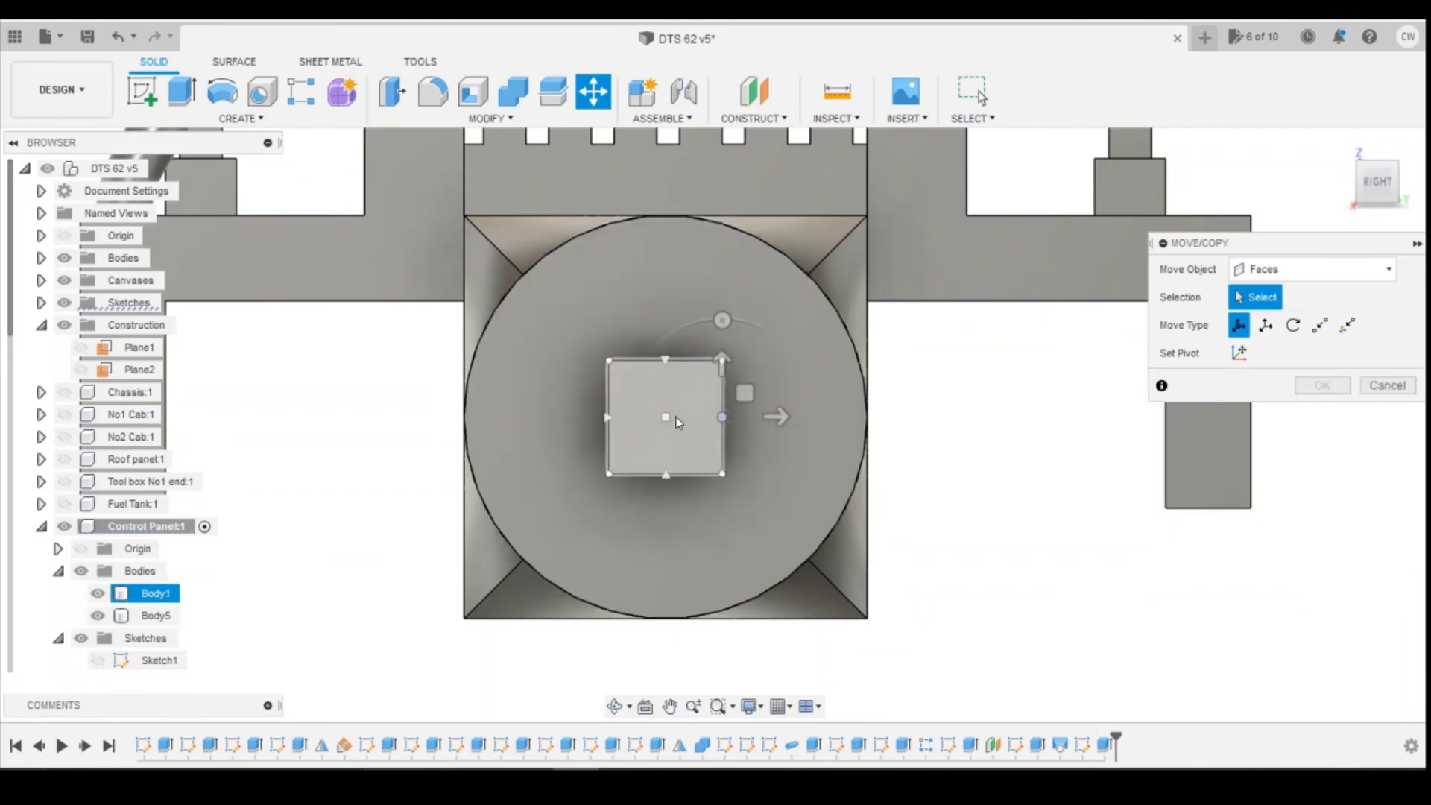
{"action": "left_click", "coordinate": [671, 423]}
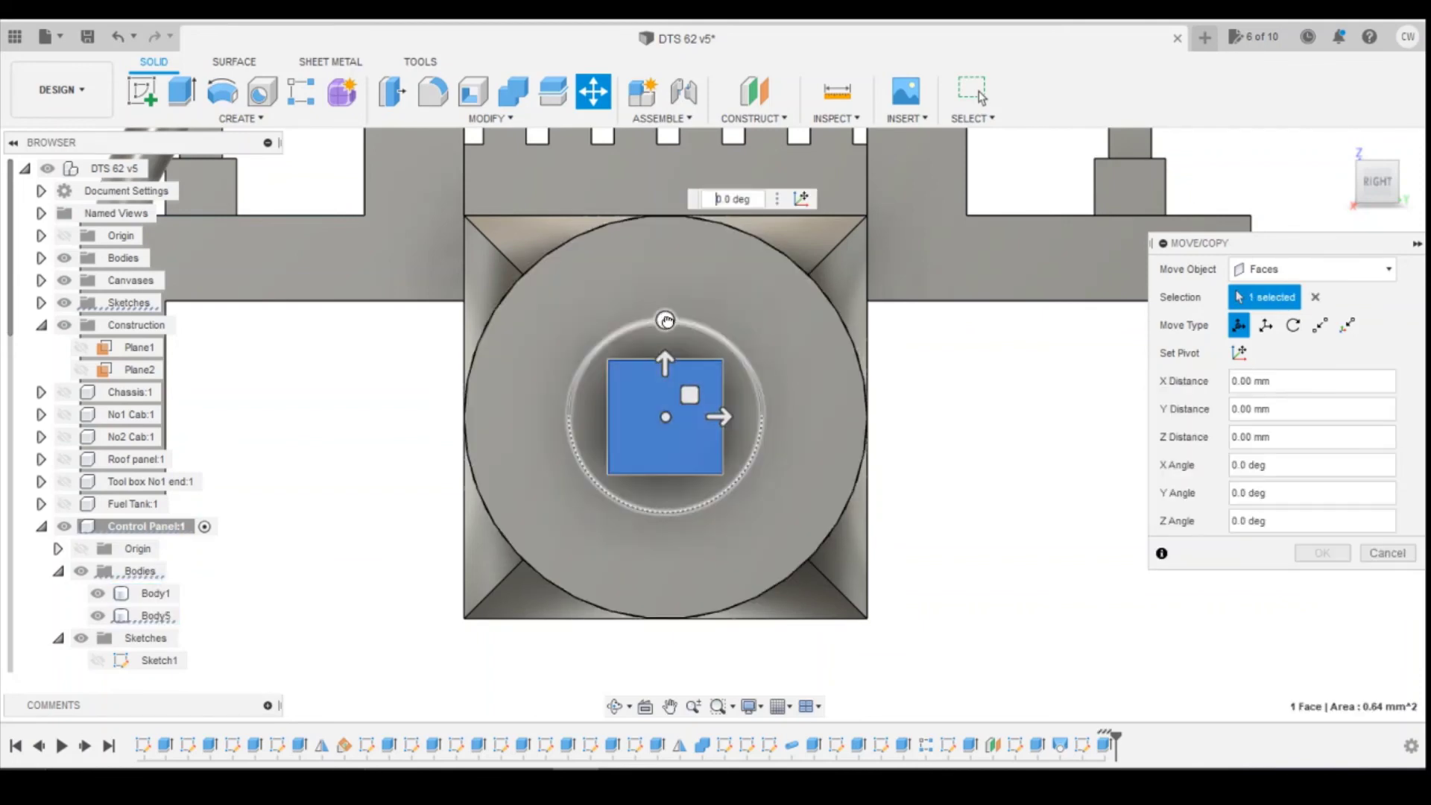
{"action": "left_click_drag", "start_coordinate": [665, 320], "coordinate": [701, 328]}
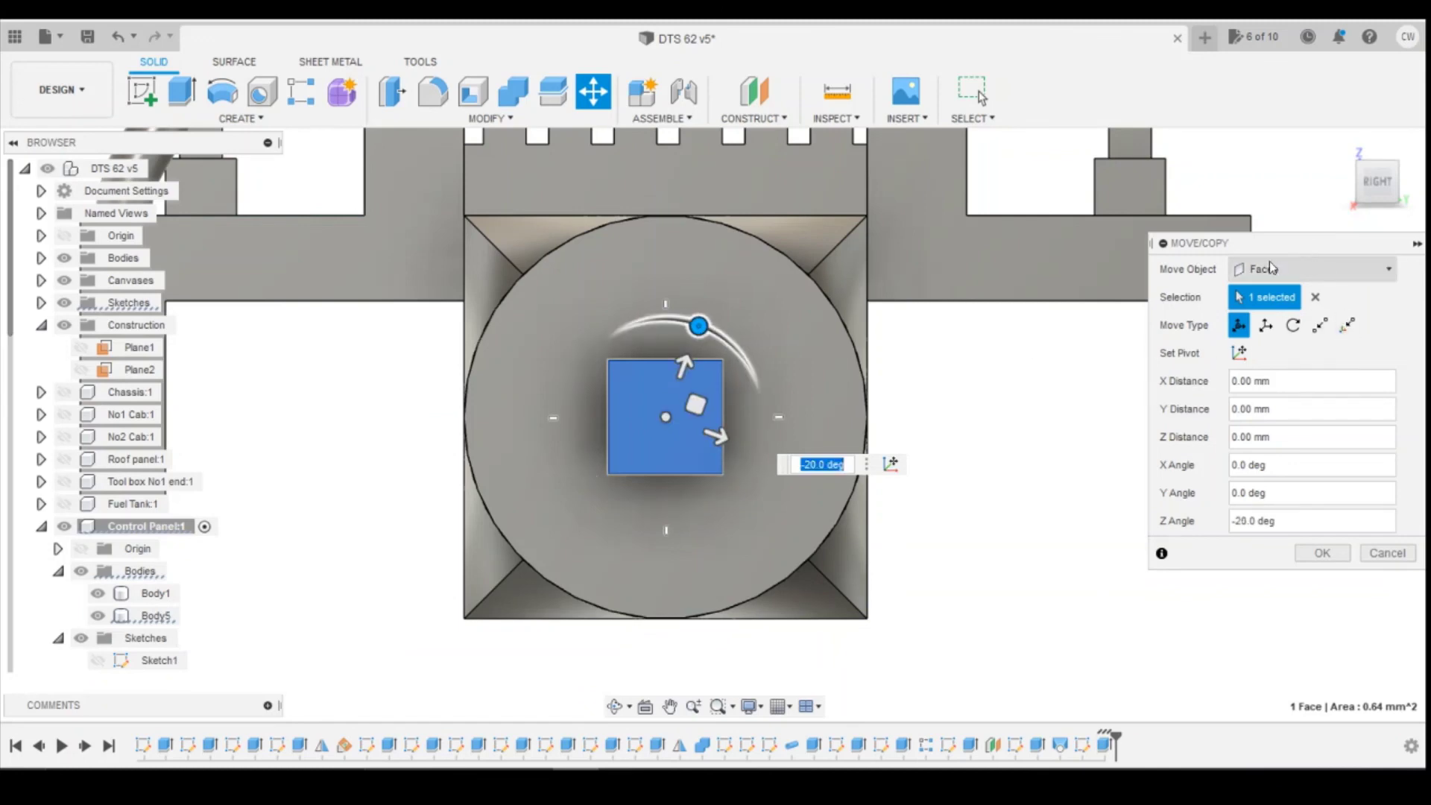
Switch the move object to Bodies and rotate the square block -45 degrees about its centre on the disc
{"action": "left_click", "coordinate": [1315, 269]}
{"action": "left_click", "coordinate": [1268, 312]}
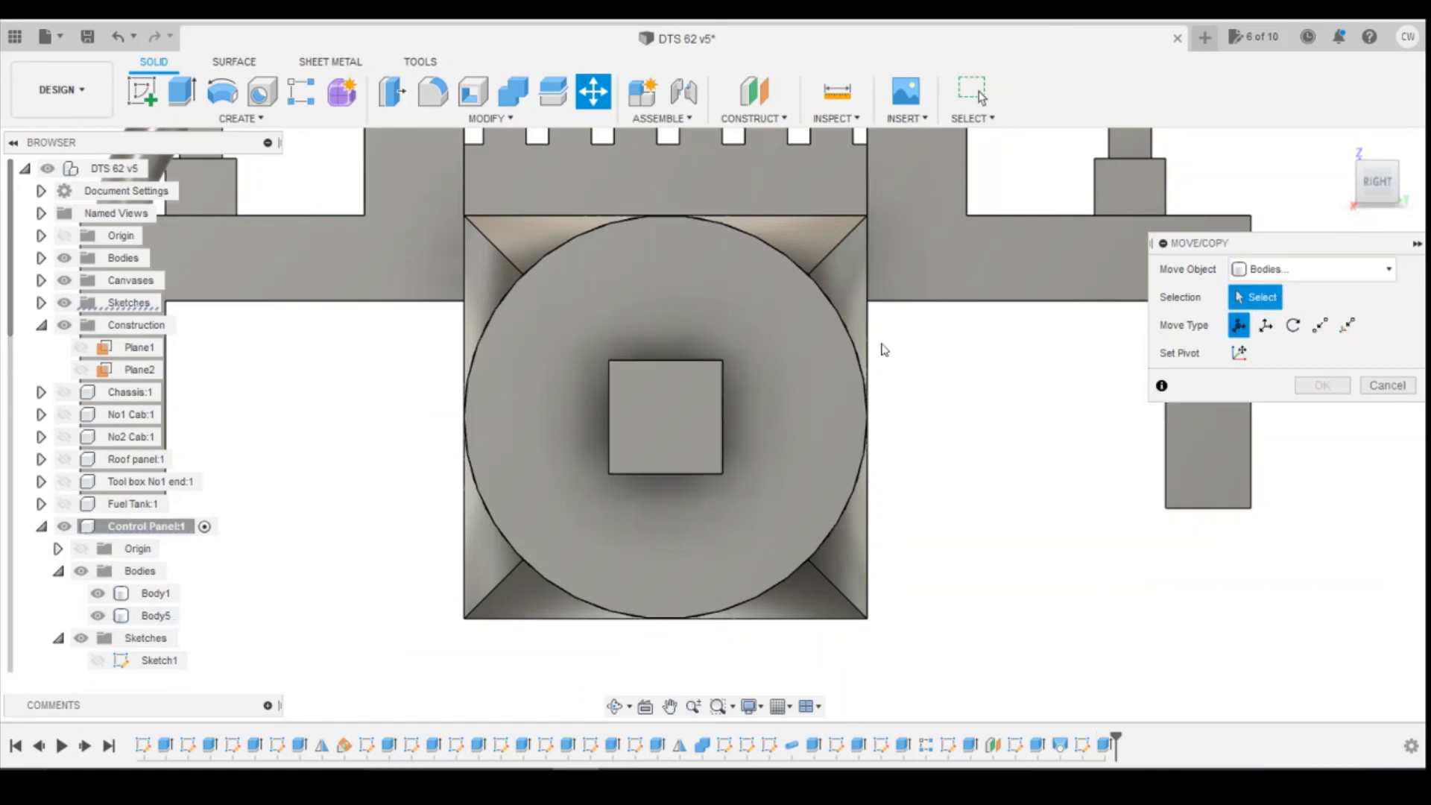
{"action": "left_click", "coordinate": [664, 414]}
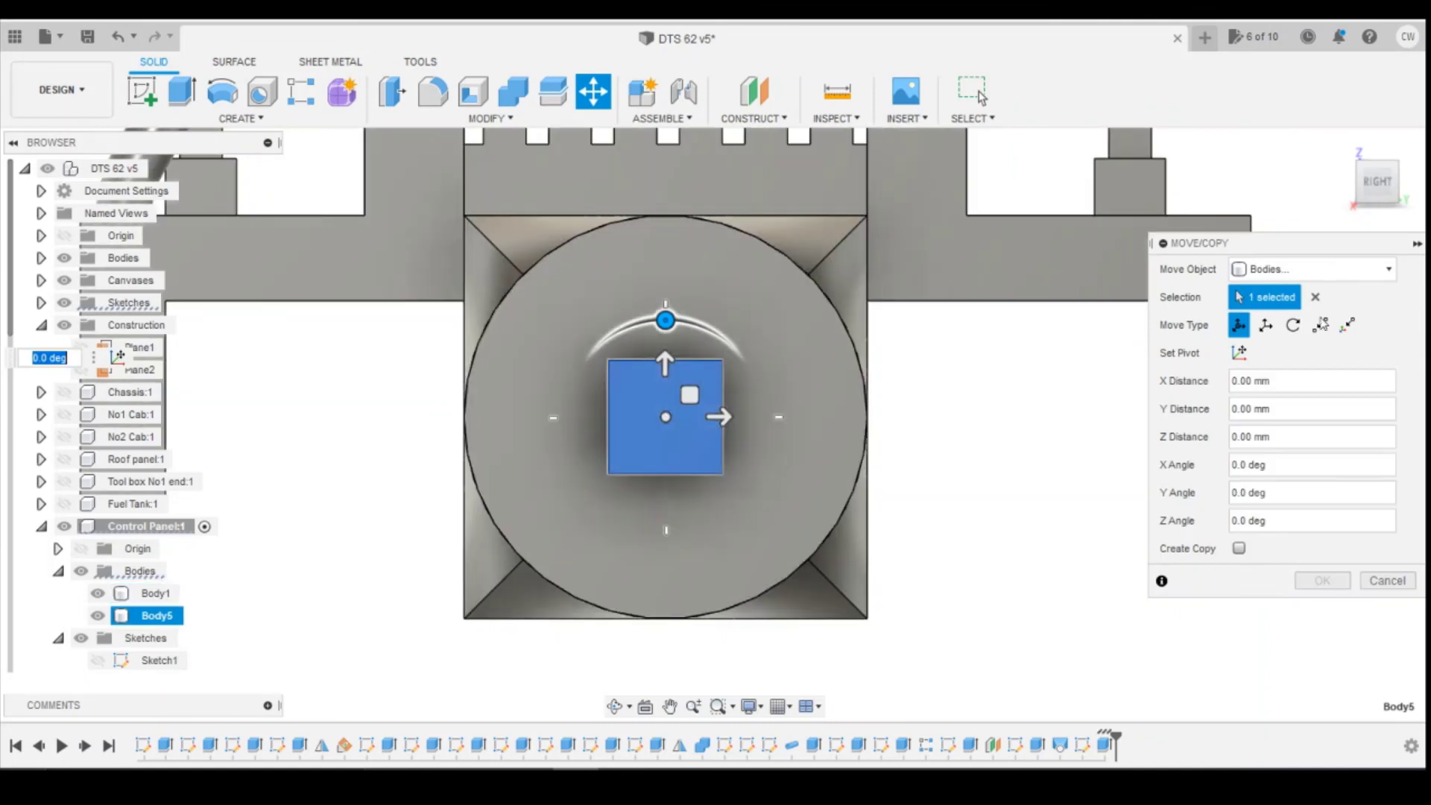
{"action": "left_click_drag", "start_coordinate": [666, 322], "coordinate": [715, 372]}
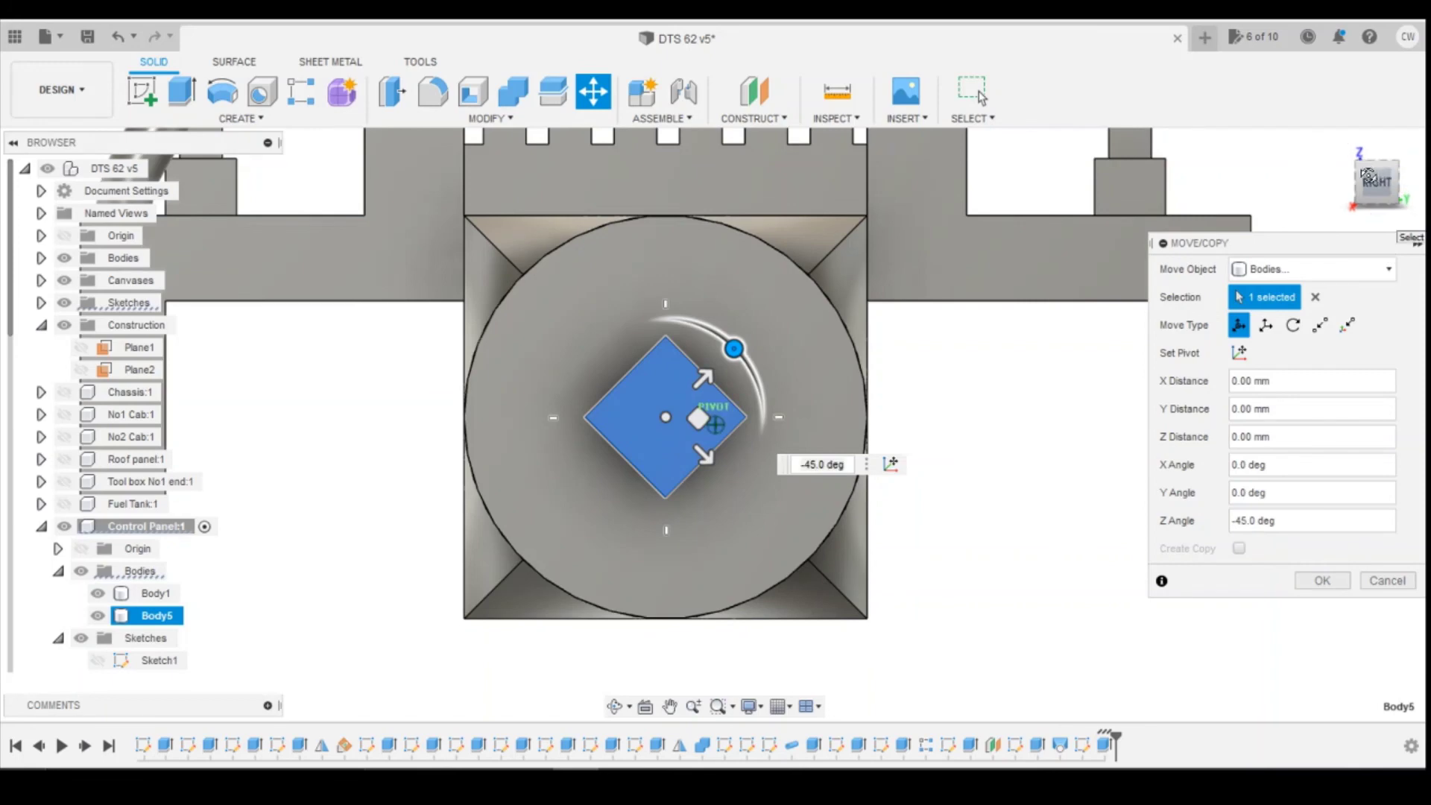
{"action": "left_click", "coordinate": [1396, 182]}
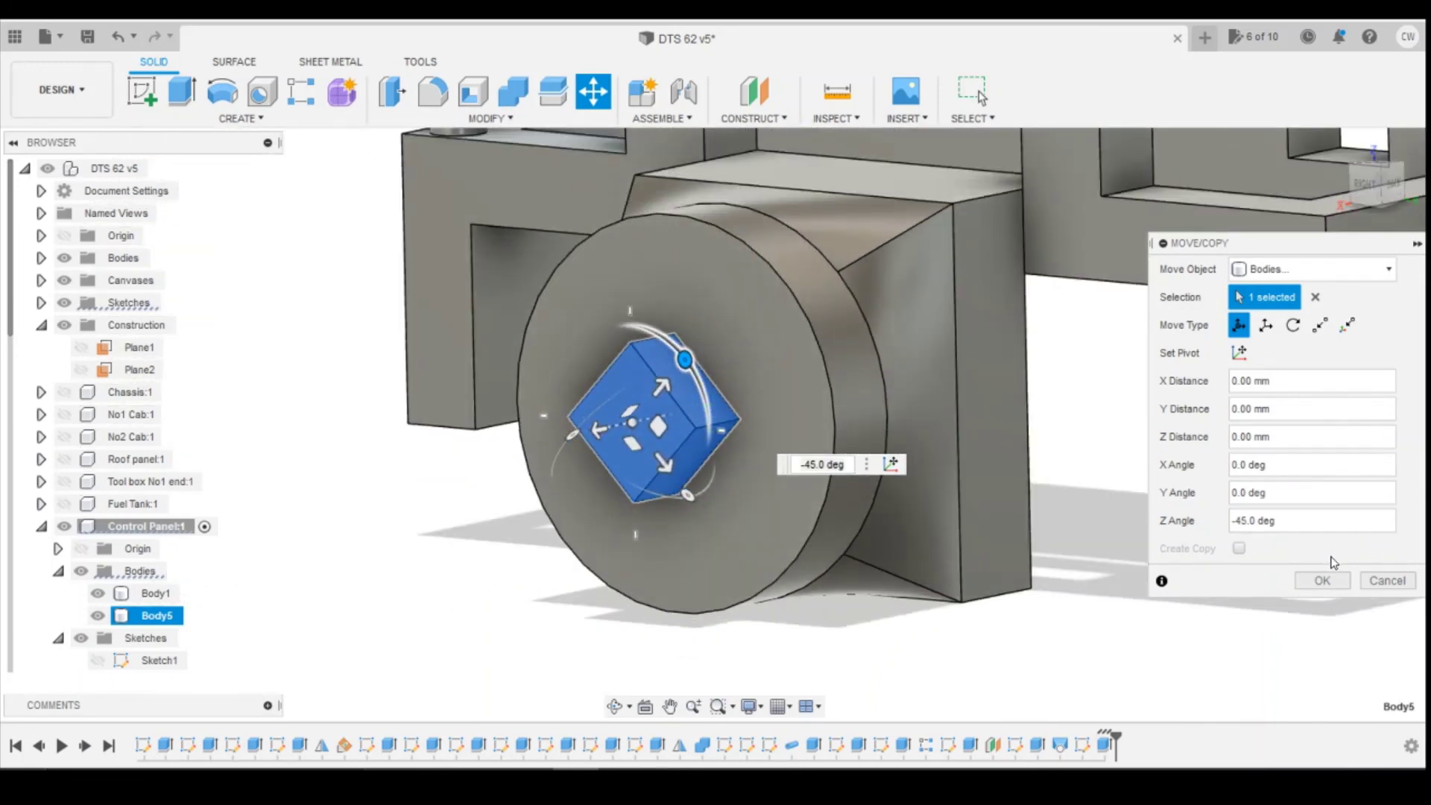
{"action": "left_click", "coordinate": [1323, 580]}
Combine the rotated square block with the main control panel body using the Join operation
{"action": "left_click", "coordinate": [513, 91]}
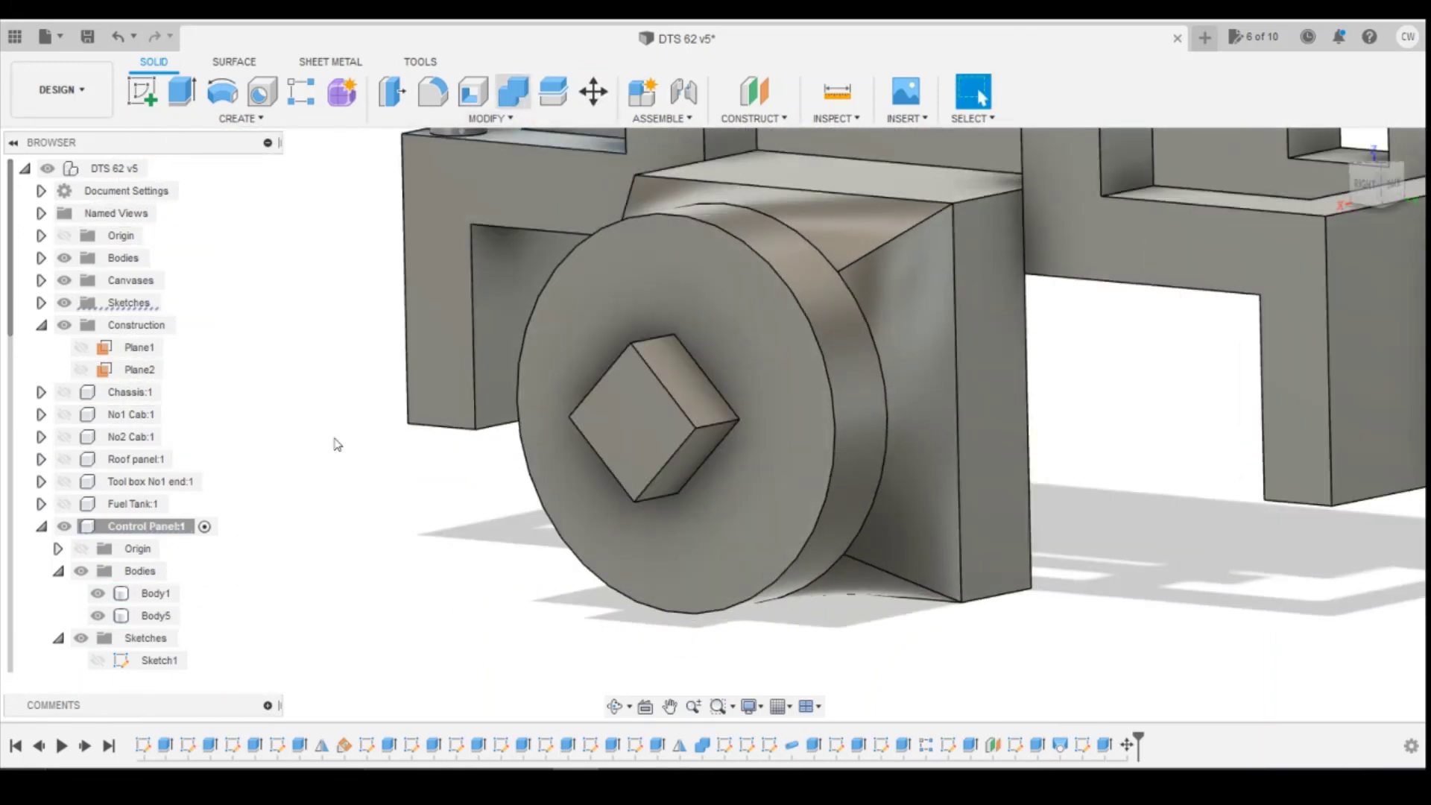
{"action": "left_click", "coordinate": [144, 595]}
{"action": "left_click", "coordinate": [152, 616]}
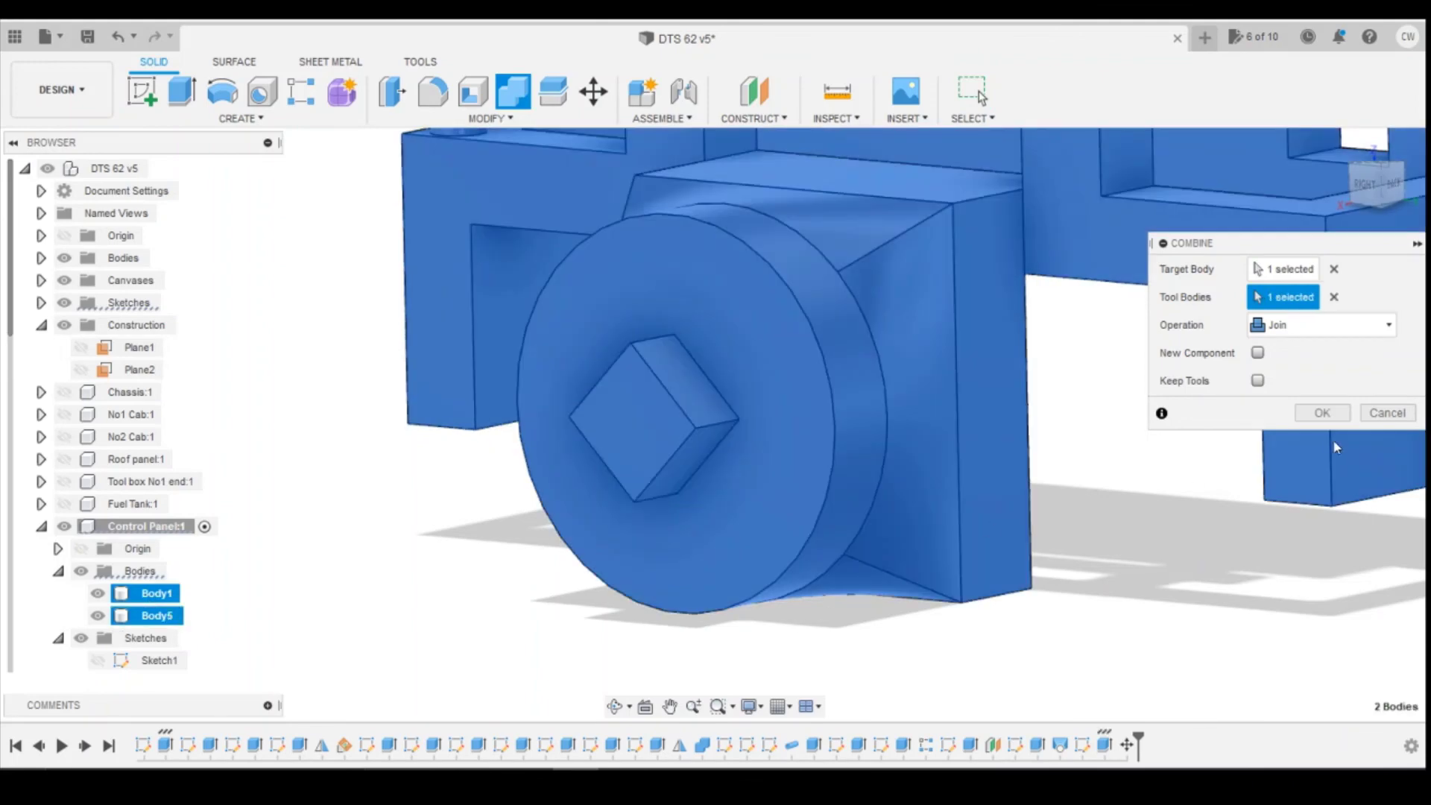
{"action": "left_click", "coordinate": [1321, 413]}
Try to split the control panel body using the narrow bottom face of an end leg as the splitting tool
{"action": "key", "text": "F6"}
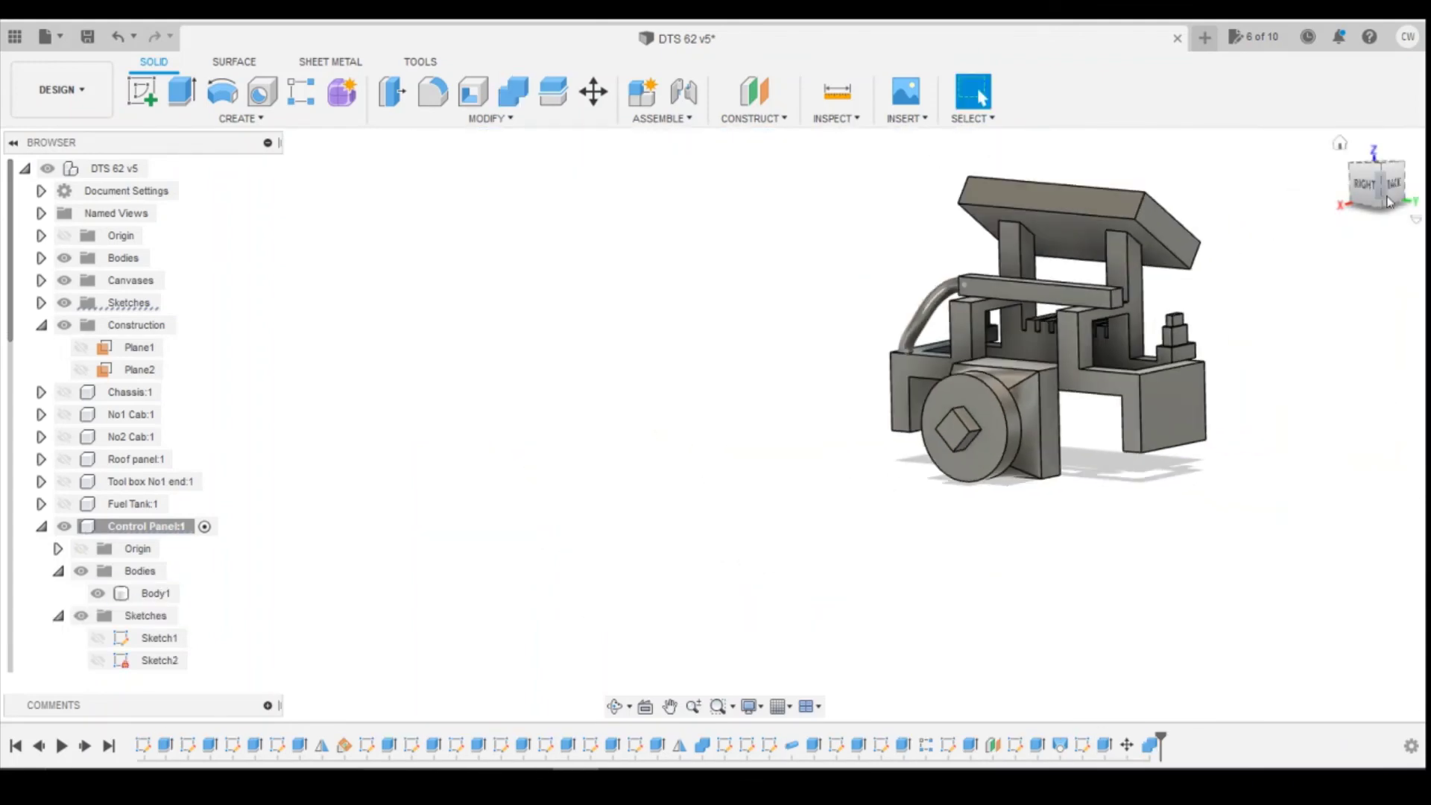
{"action": "mouse_move", "coordinate": [715, 425]}
{"action": "middle_mouse_down", "text": "shift"}
{"action": "mouse_move", "coordinate": [813, 404]}
{"action": "mouse_move", "coordinate": [876, 222]}
{"action": "middle_mouse_up", "text": "shift"}
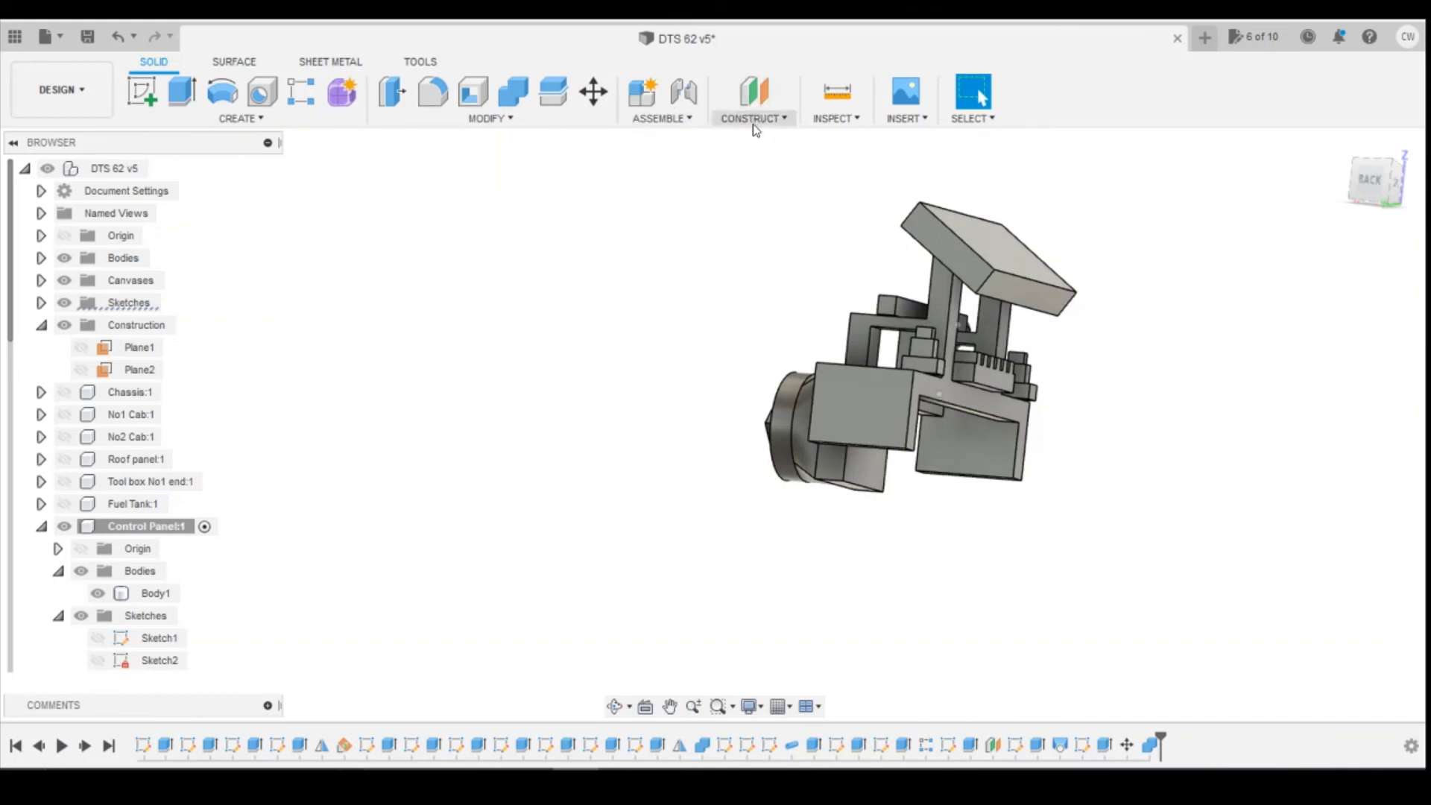
{"action": "left_click", "coordinate": [554, 91]}
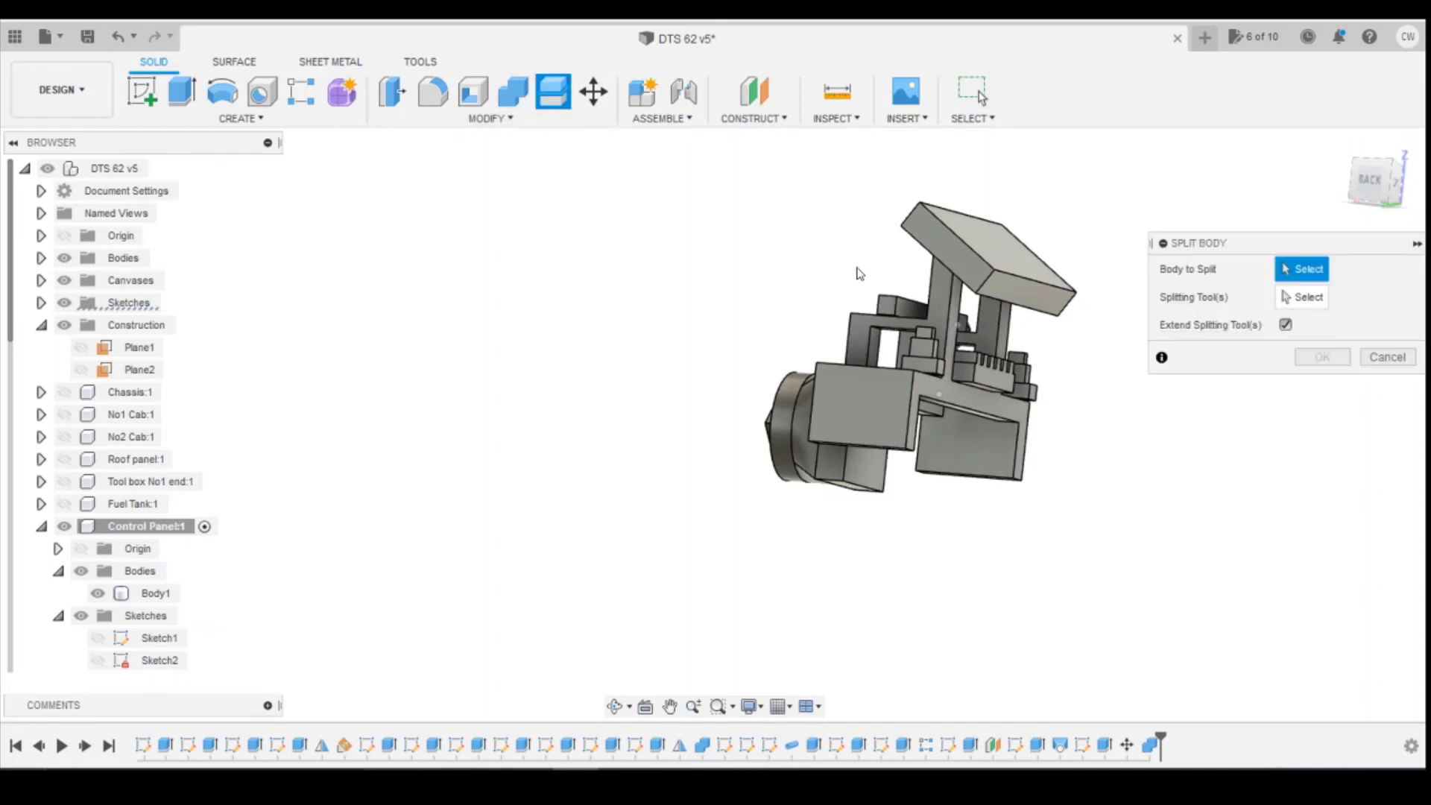
{"action": "left_click", "coordinate": [969, 447]}
{"action": "left_click", "coordinate": [1308, 299]}
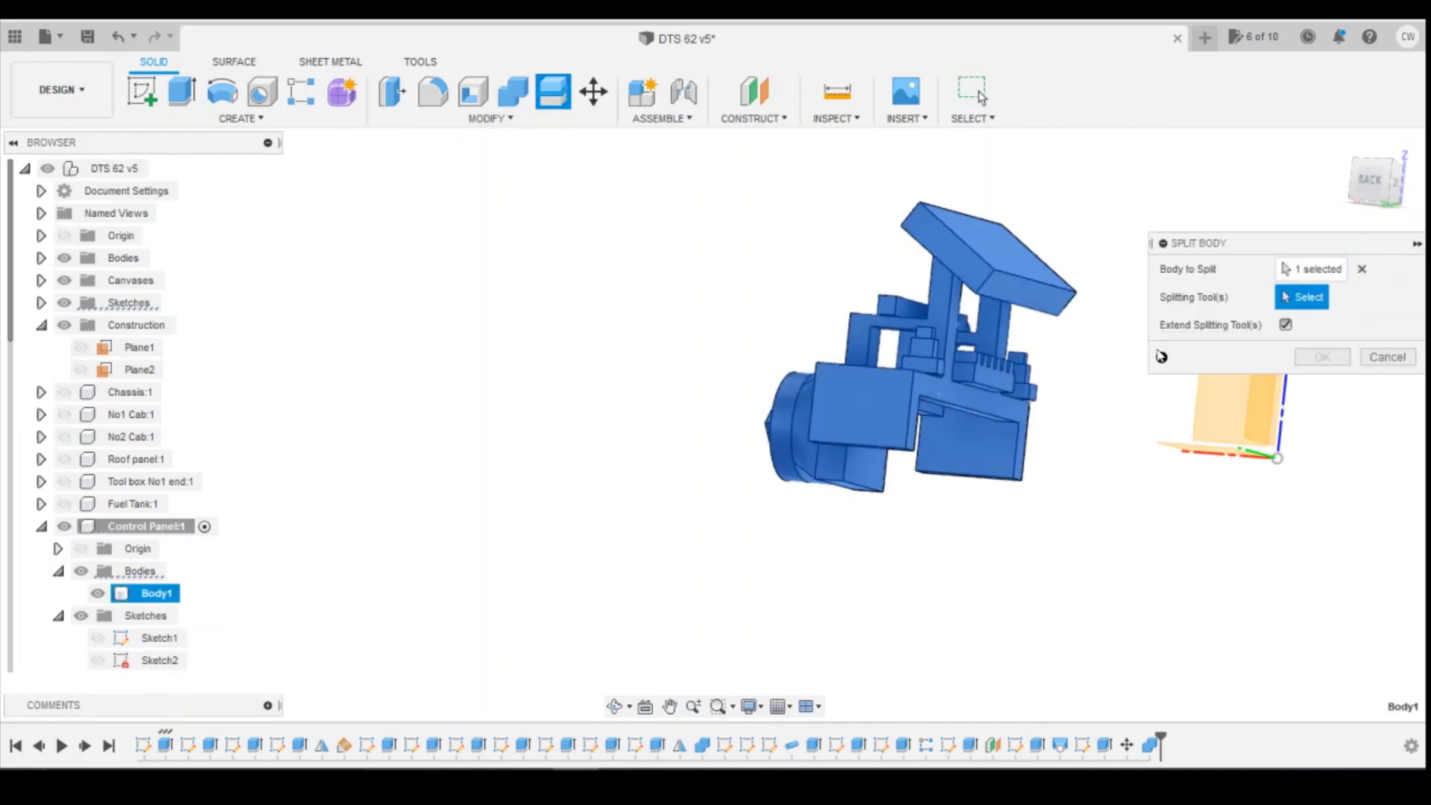
{"action": "middle_click_drag", "start_coordinate": [1378, 188], "coordinate": [876, 196], "text": "shift"}
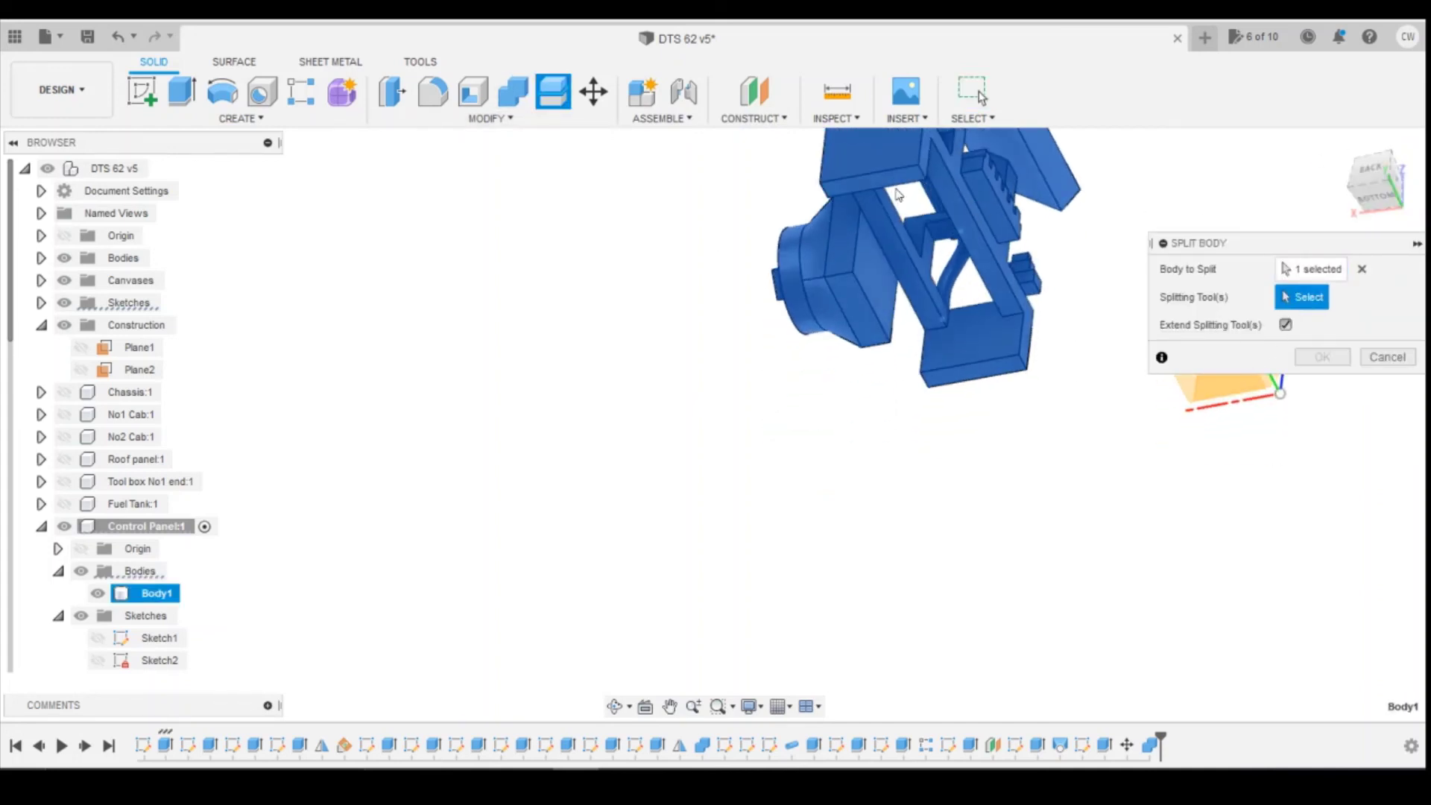
{"action": "left_click", "coordinate": [876, 196]}
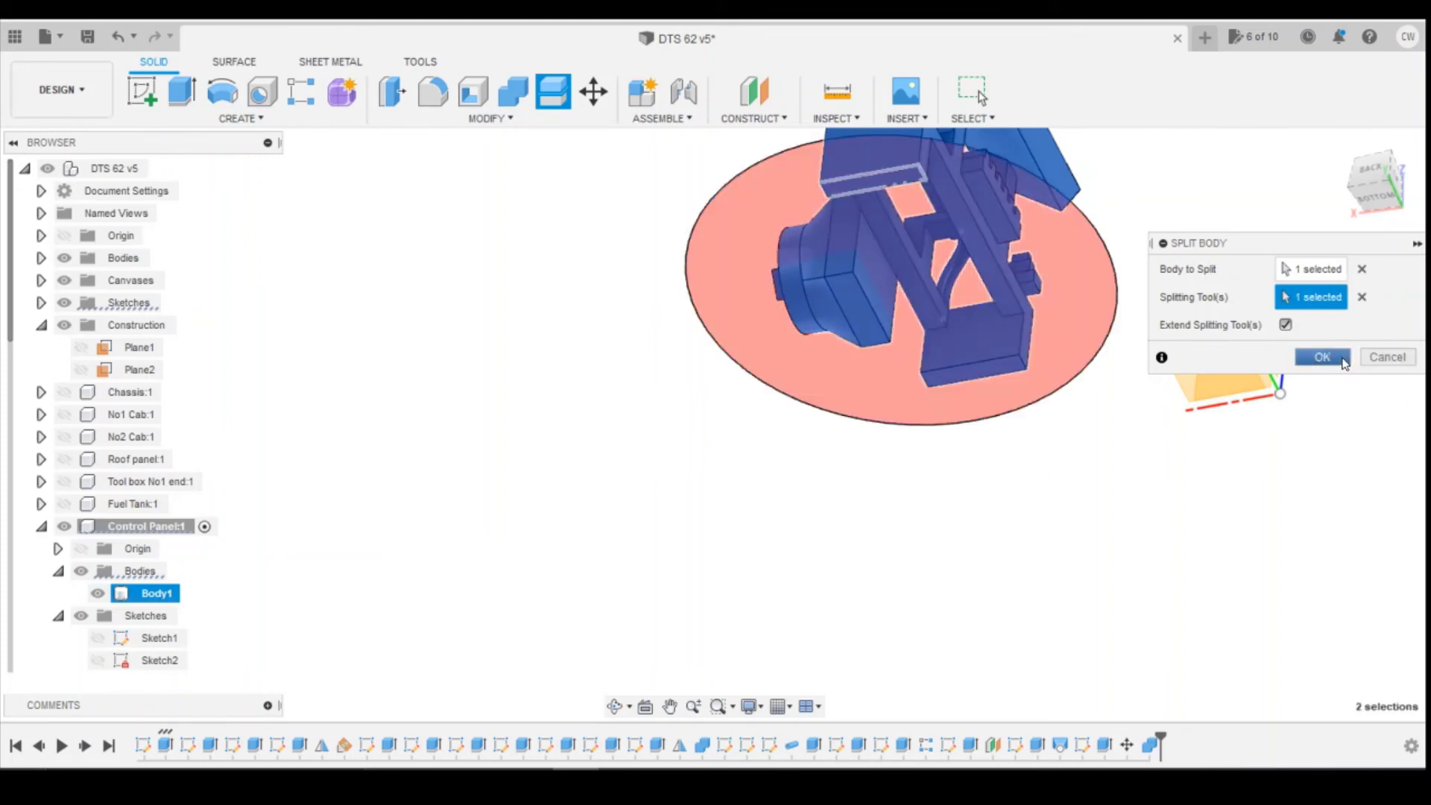
{"action": "left_click", "coordinate": [1343, 360]}
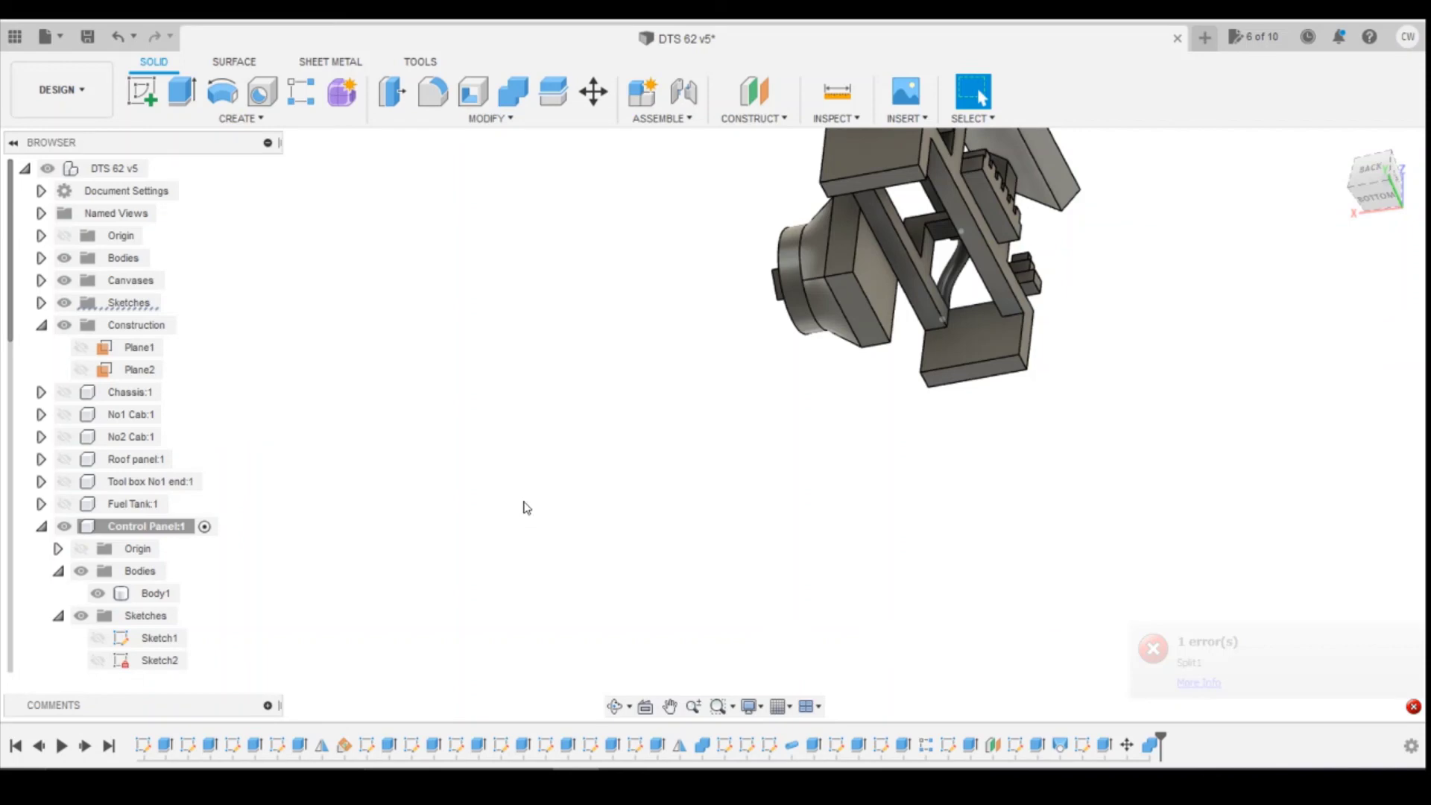
Create an offset construction plane from the narrow bottom face of the same end leg
{"action": "left_click", "coordinate": [754, 93]}
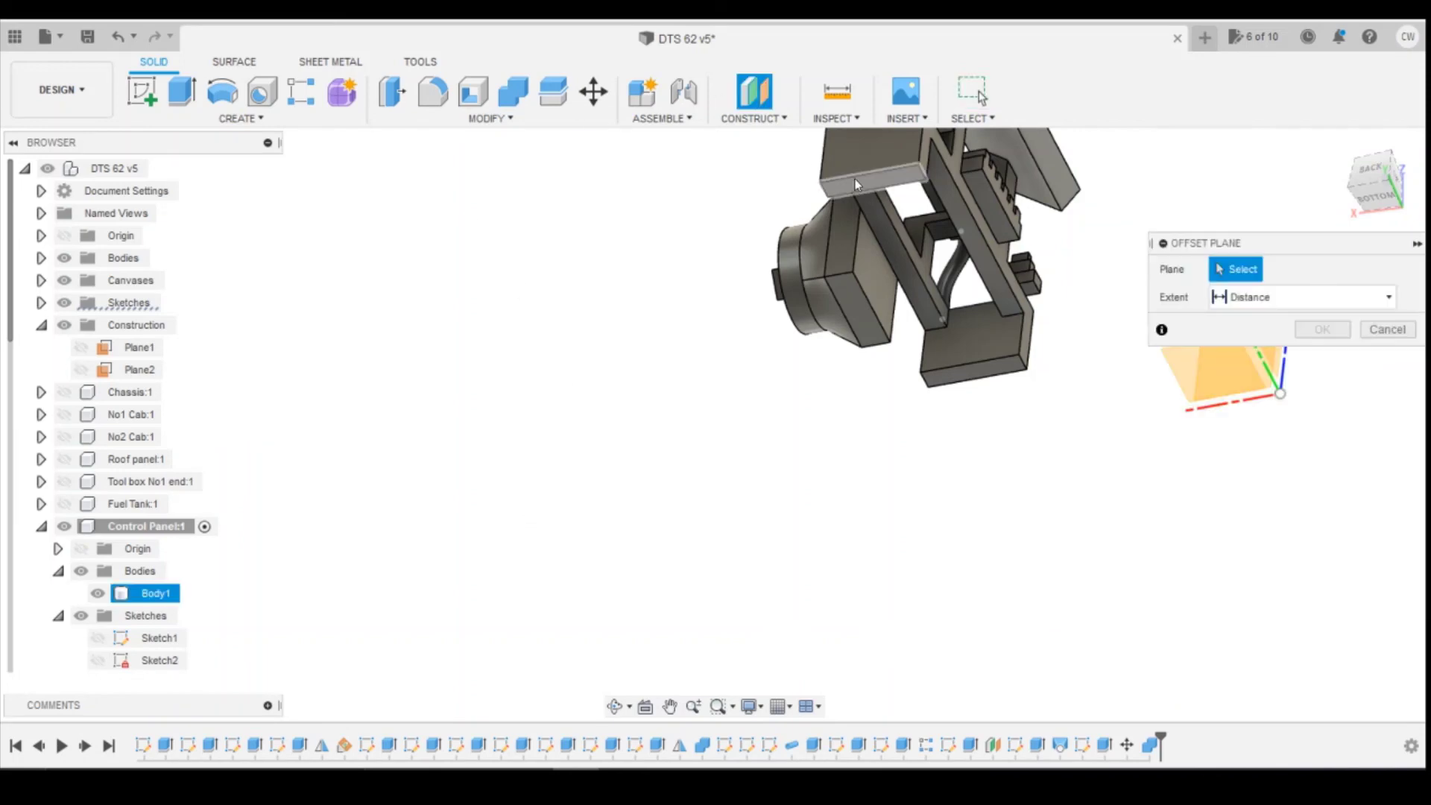
{"action": "left_click", "coordinate": [859, 185]}
{"action": "left_click", "coordinate": [1323, 357]}
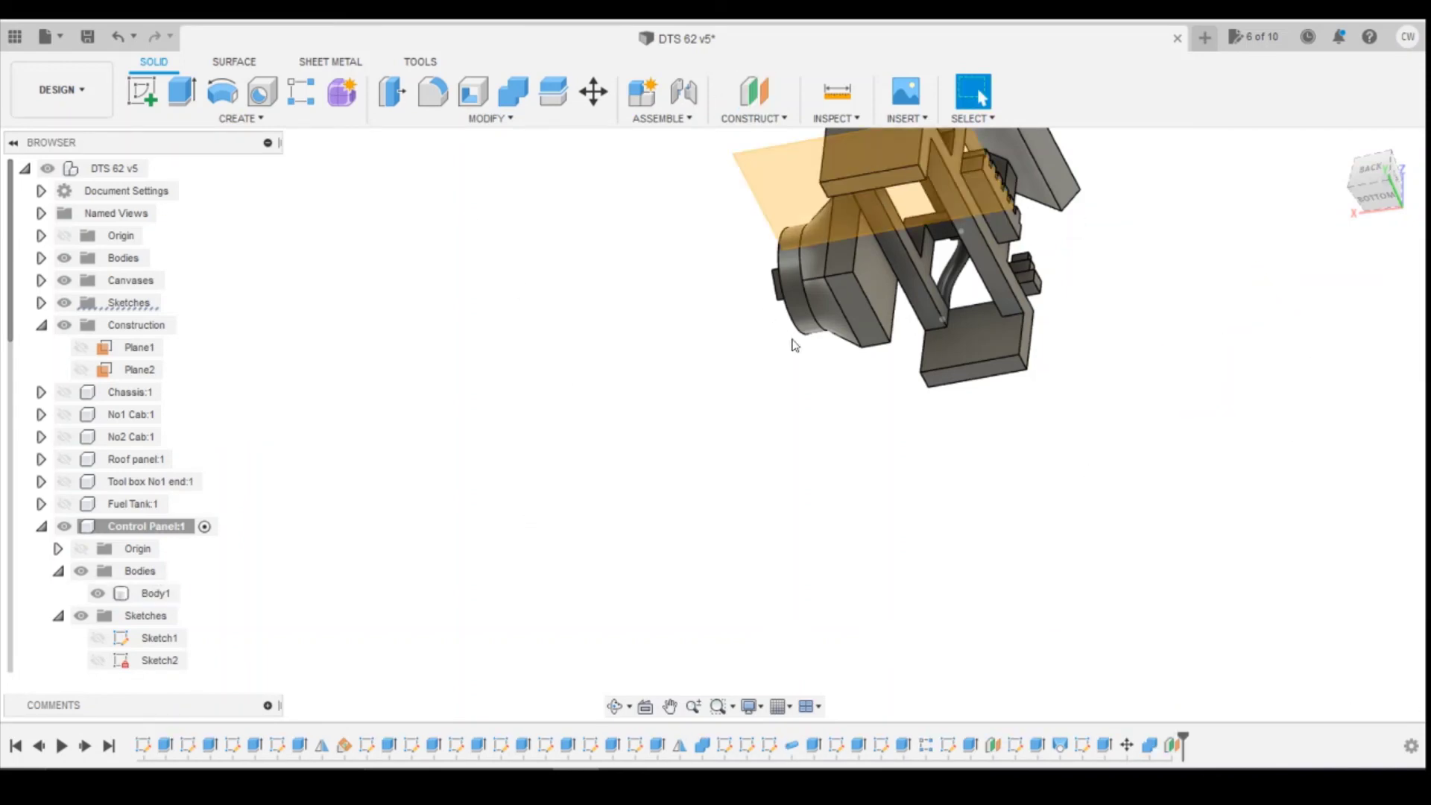
Split the control panel body with the offset construction plane at the underside of the legs
{"action": "left_click", "coordinate": [554, 92]}
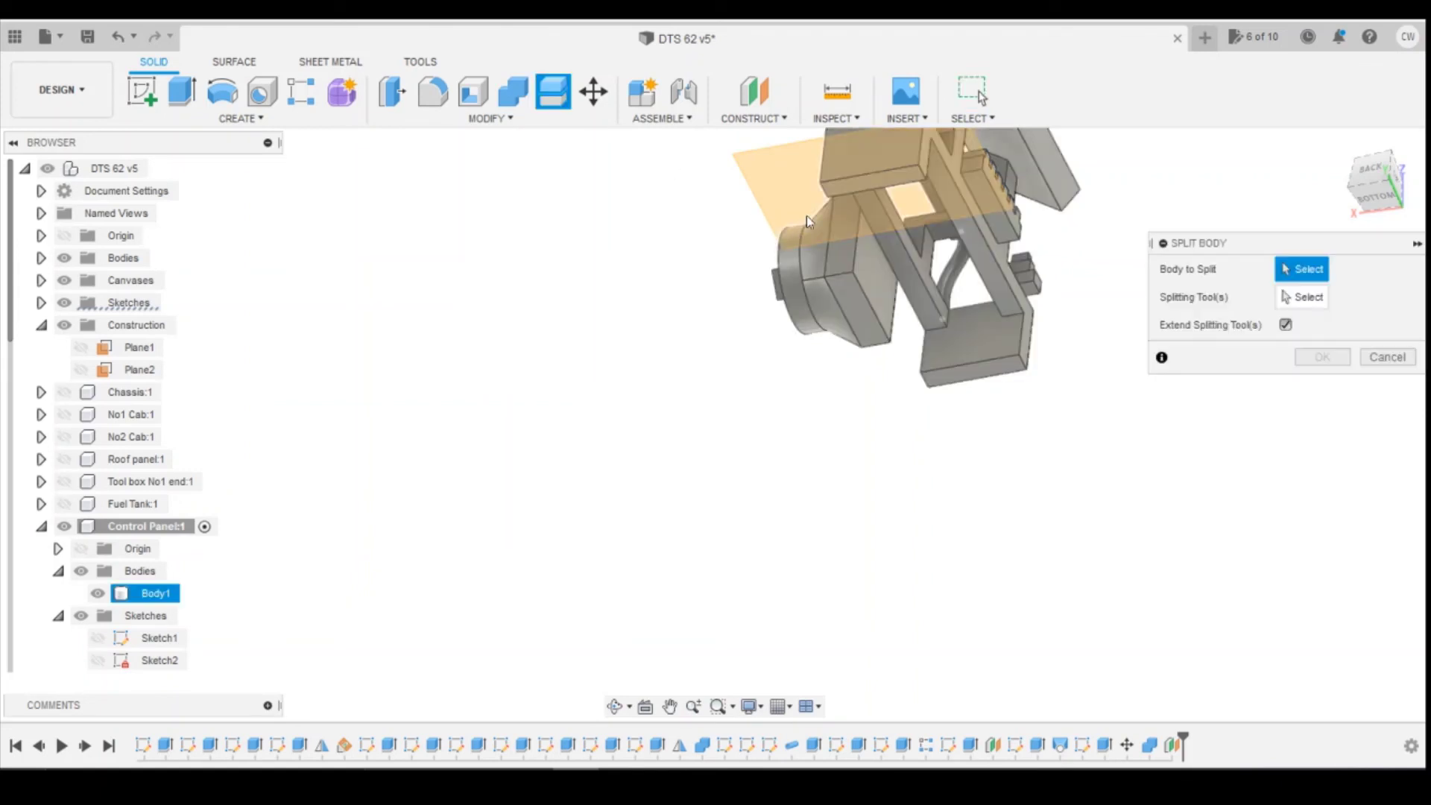
{"action": "left_click", "coordinate": [882, 308]}
{"action": "left_click", "coordinate": [1216, 371]}
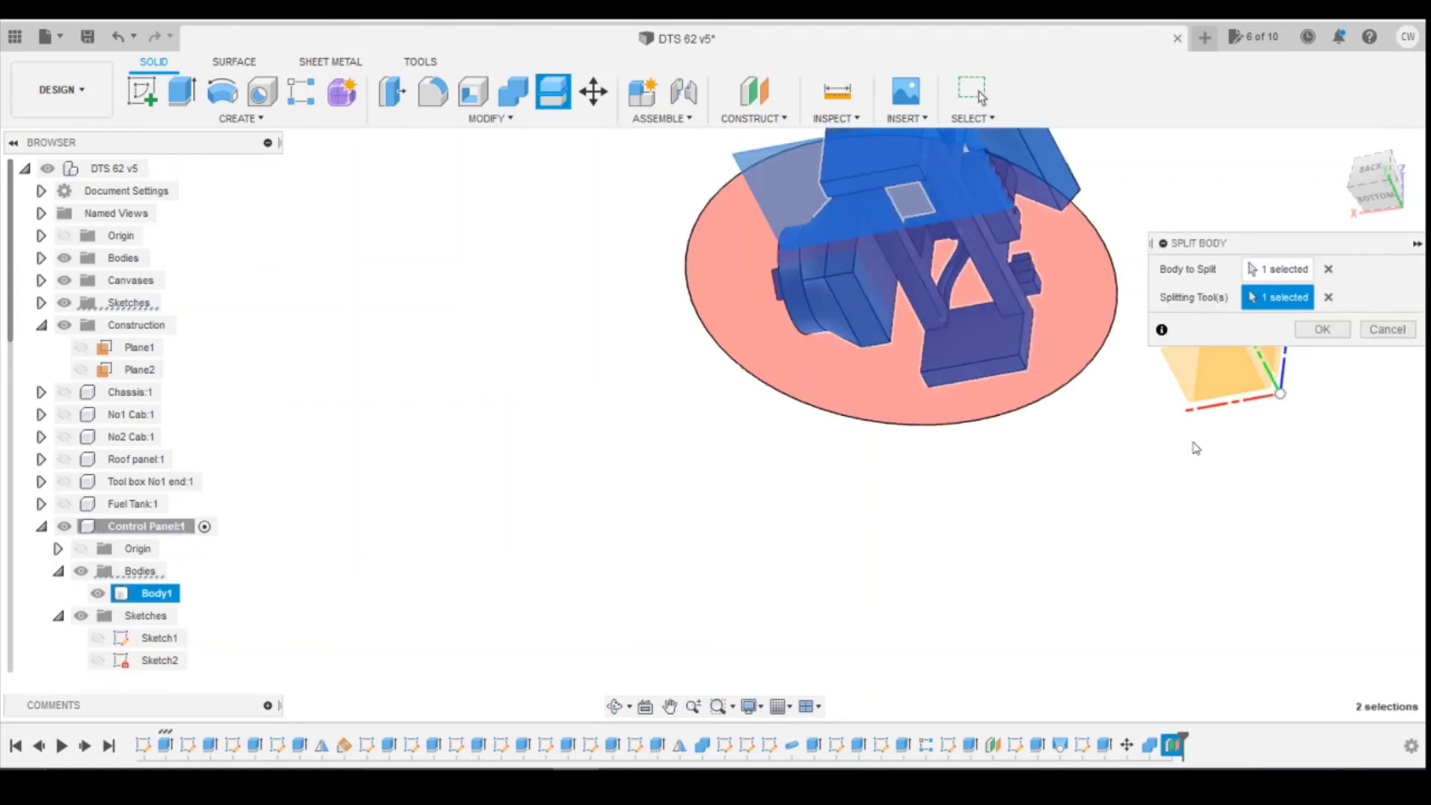
{"action": "left_click", "coordinate": [1322, 329]}
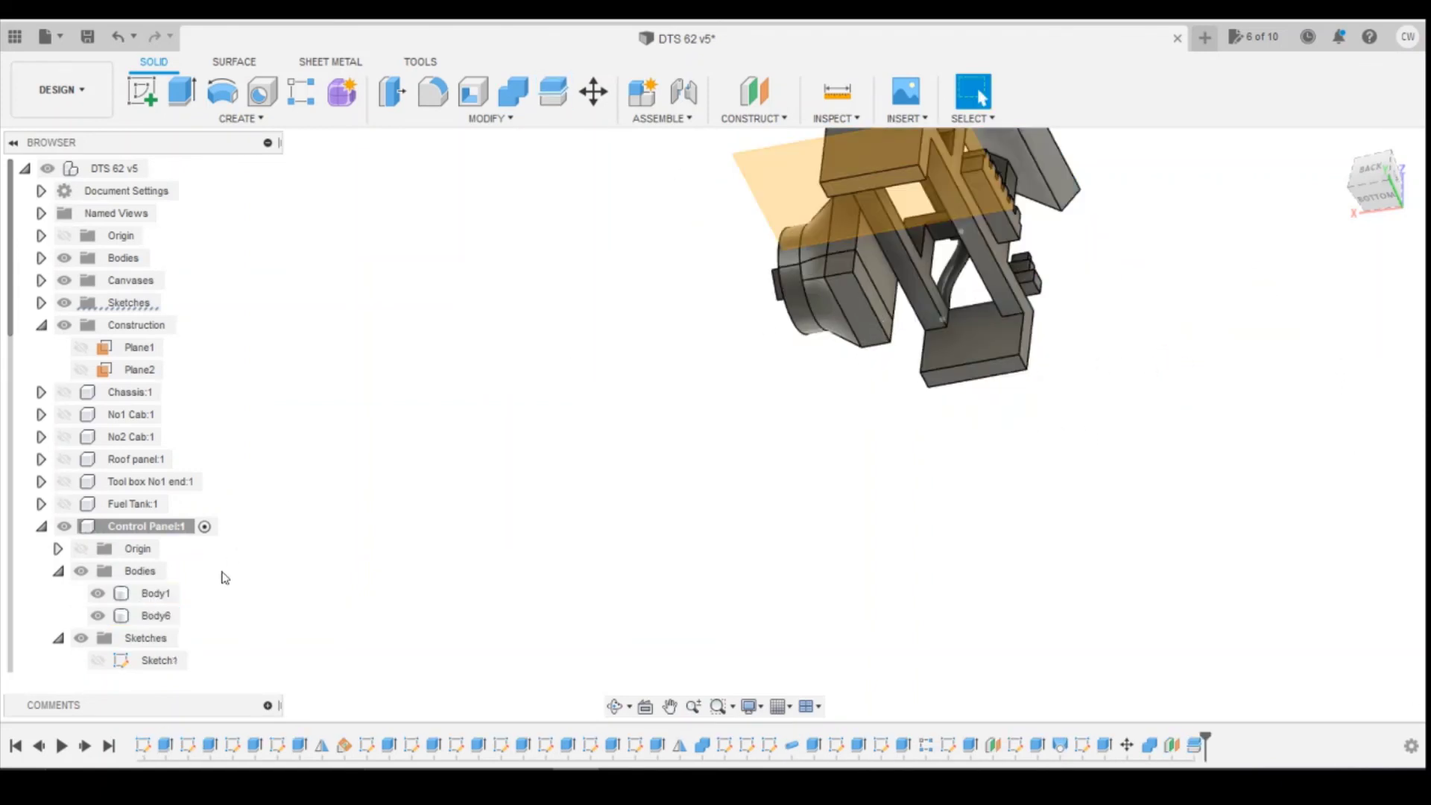
Hide the split-off lower portion of the cooler unit, Body6
{"action": "left_click", "coordinate": [148, 616]}
{"action": "right_click", "coordinate": [152, 617]}
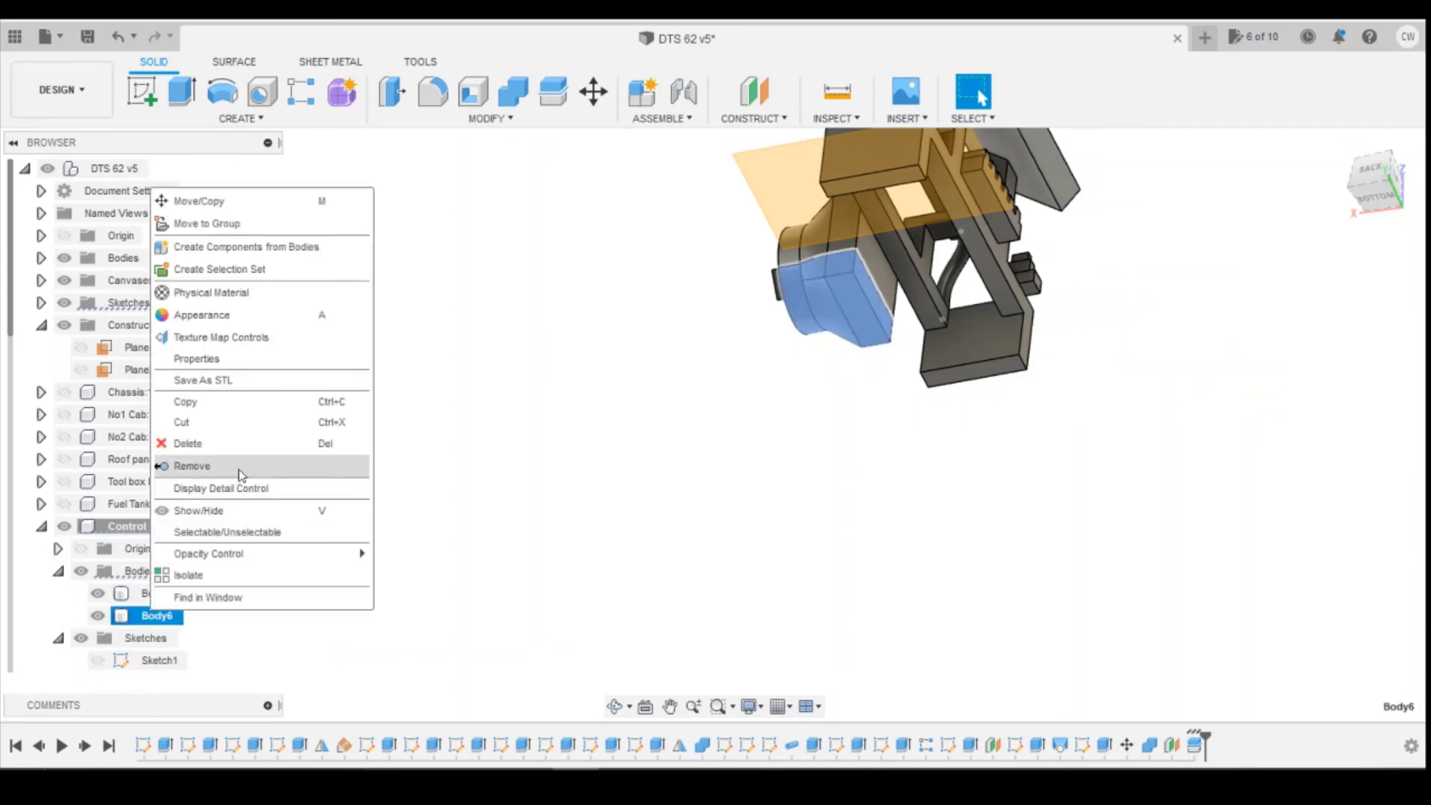
{"action": "left_click", "coordinate": [202, 513]}
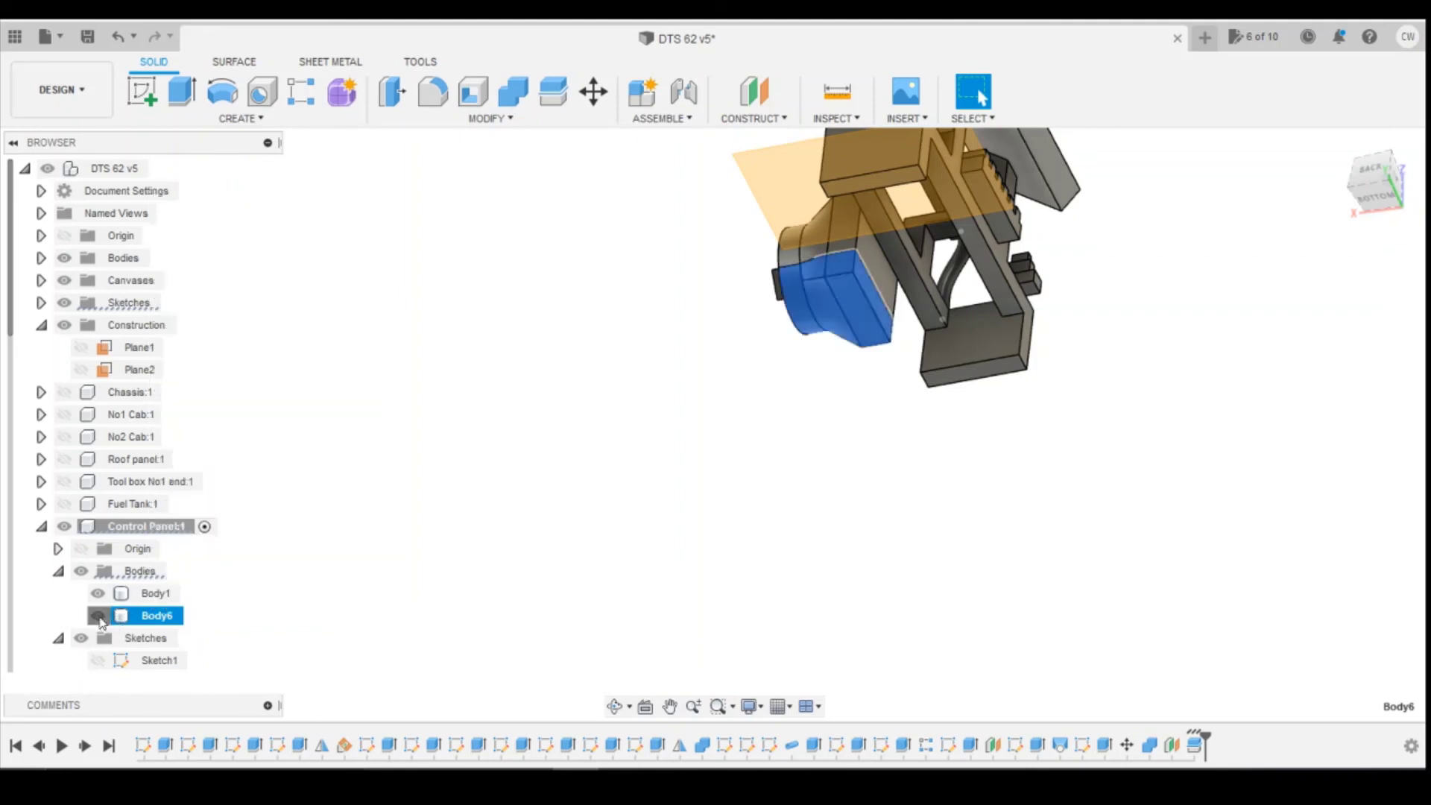
{"action": "left_click", "coordinate": [734, 578]}
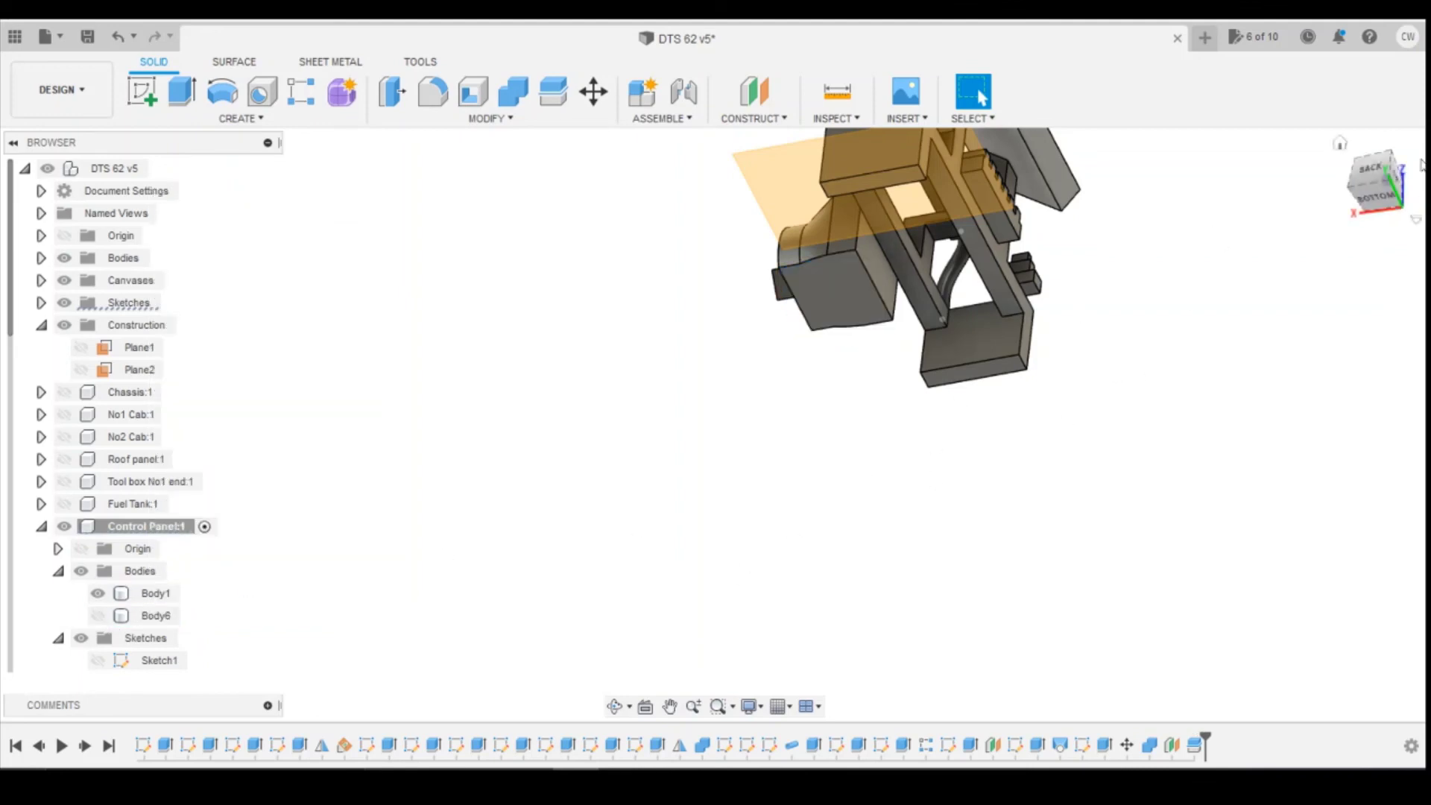
Examine the trimmed control panel and its cooler unit from the right and front sides
{"action": "mouse_move", "coordinate": [1373, 196]}
{"action": "left_mouse_down"}
{"action": "mouse_move", "coordinate": [1390, 243]}
{"action": "mouse_move", "coordinate": [1417, 228]}
{"action": "left_mouse_up"}
{"action": "mouse_move", "coordinate": [924, 663]}
{"action": "left_mouse_down"}
{"action": "mouse_move", "coordinate": [898, 660]}
{"action": "mouse_move", "coordinate": [907, 646]}
{"action": "left_mouse_up"}
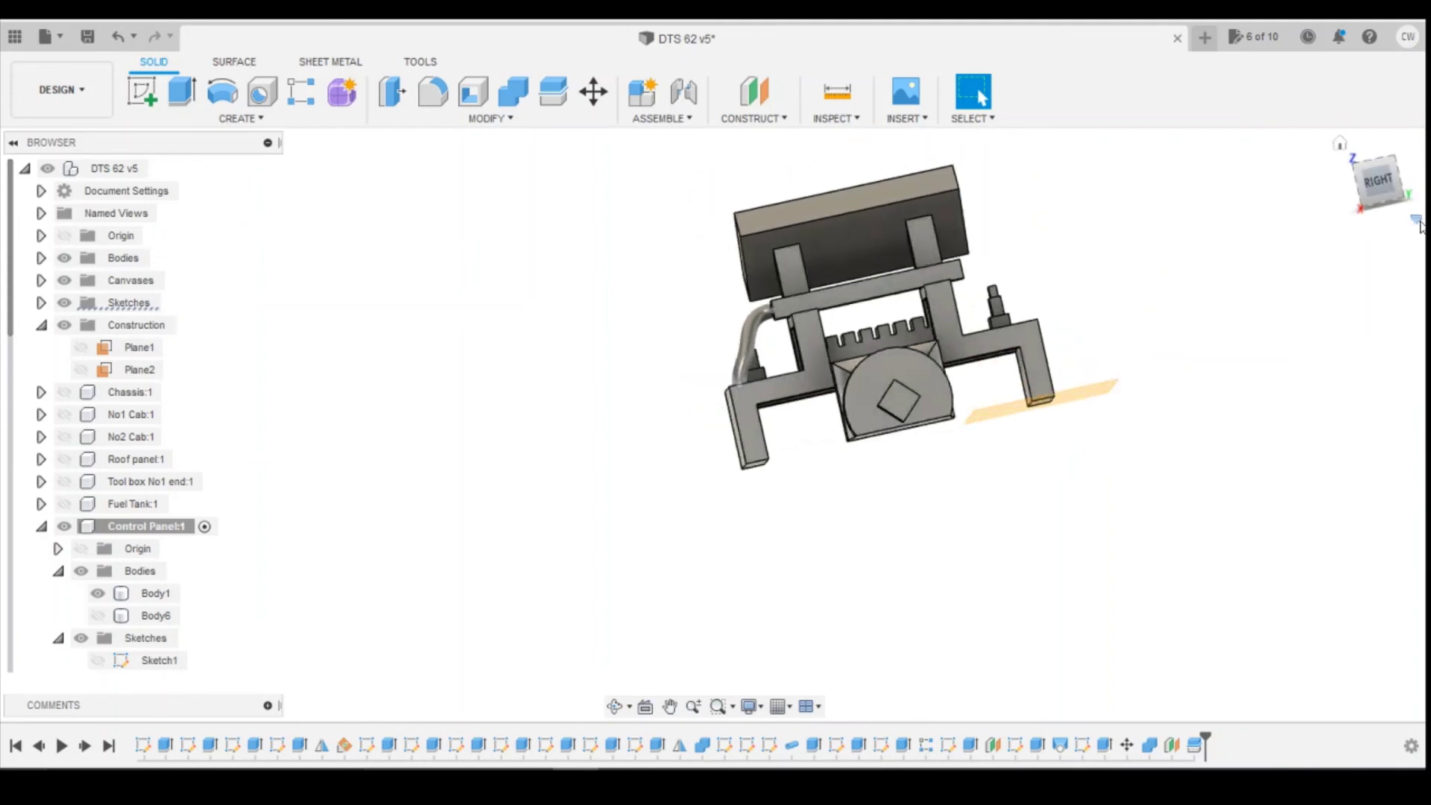
{"action": "left_click_drag", "start_coordinate": [1396, 200], "coordinate": [949, 427]}
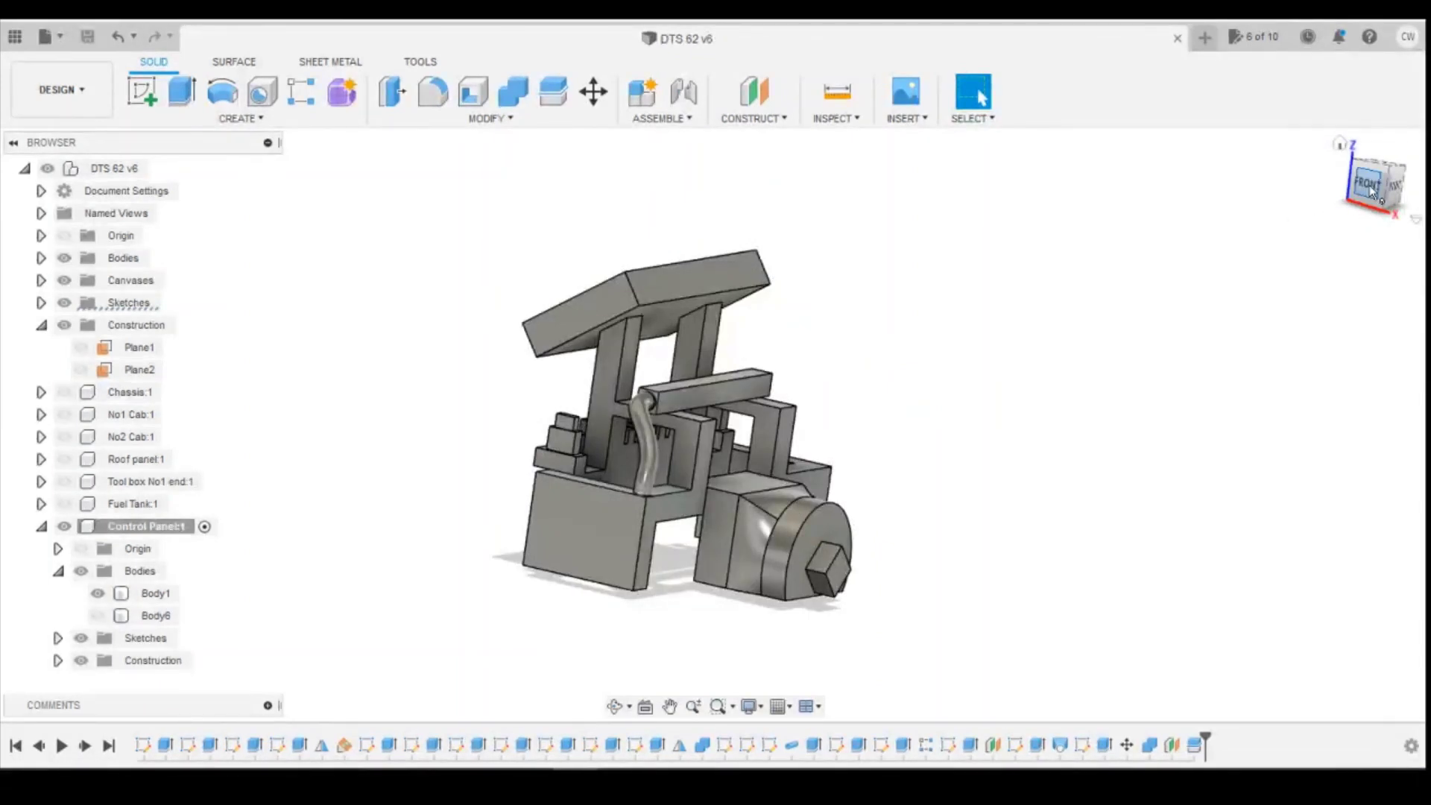
{"action": "left_click", "coordinate": [1370, 185]}
{"action": "mouse_move", "coordinate": [716, 425]}
{"action": "middle_mouse_down", "text": "shift"}
{"action": "mouse_move", "coordinate": [928, 433]}
{"action": "mouse_move", "coordinate": [1163, 405]}
{"action": "mouse_move", "coordinate": [951, 430]}
{"action": "middle_mouse_up", "text": "shift"}
{"action": "left_click_drag", "start_coordinate": [1399, 197], "coordinate": [1393, 238]}
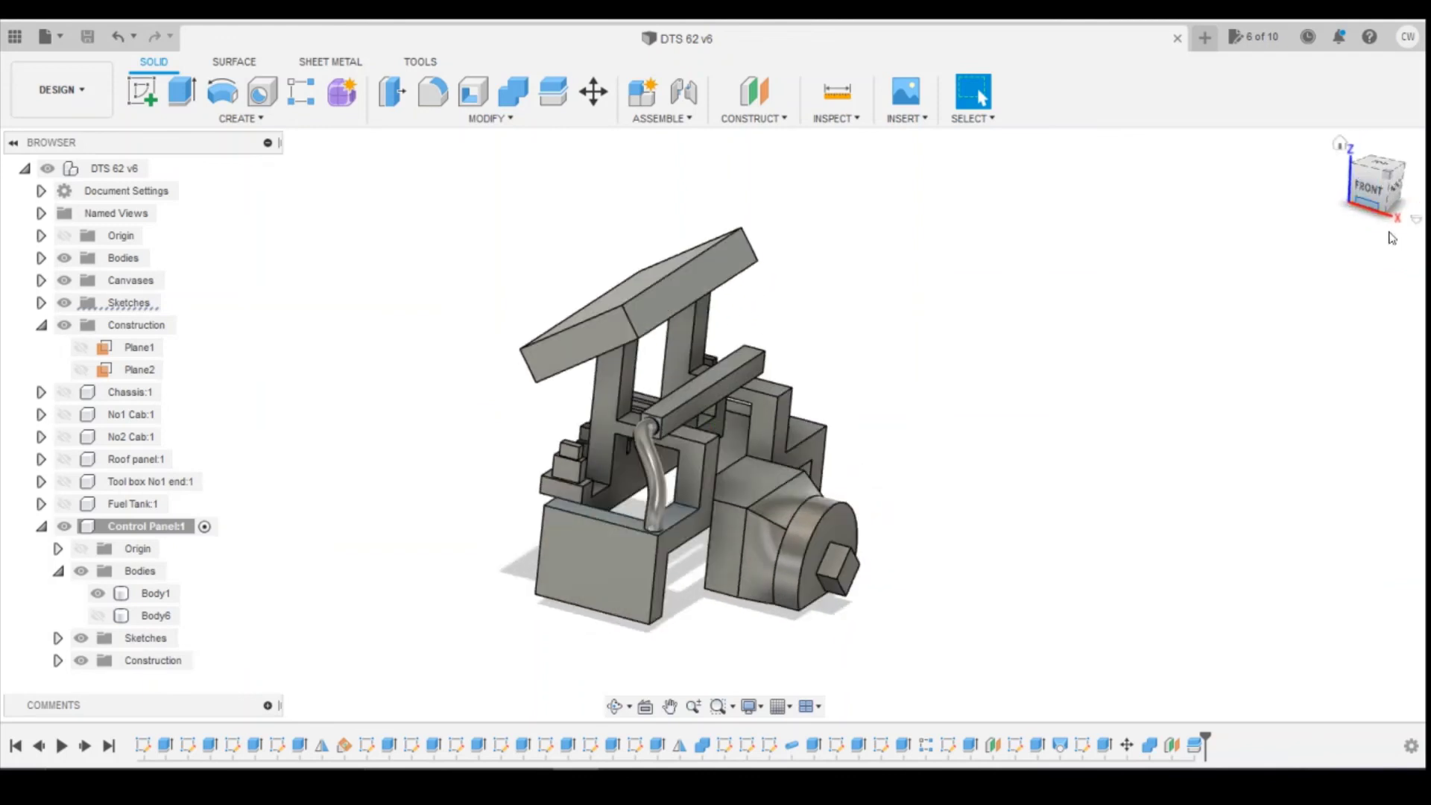
Show the chassis, both cabs, roof panel, No1 end tool box and fuel tank components around the control panel
{"action": "left_click", "coordinate": [64, 393]}
{"action": "left_click", "coordinate": [64, 415]}
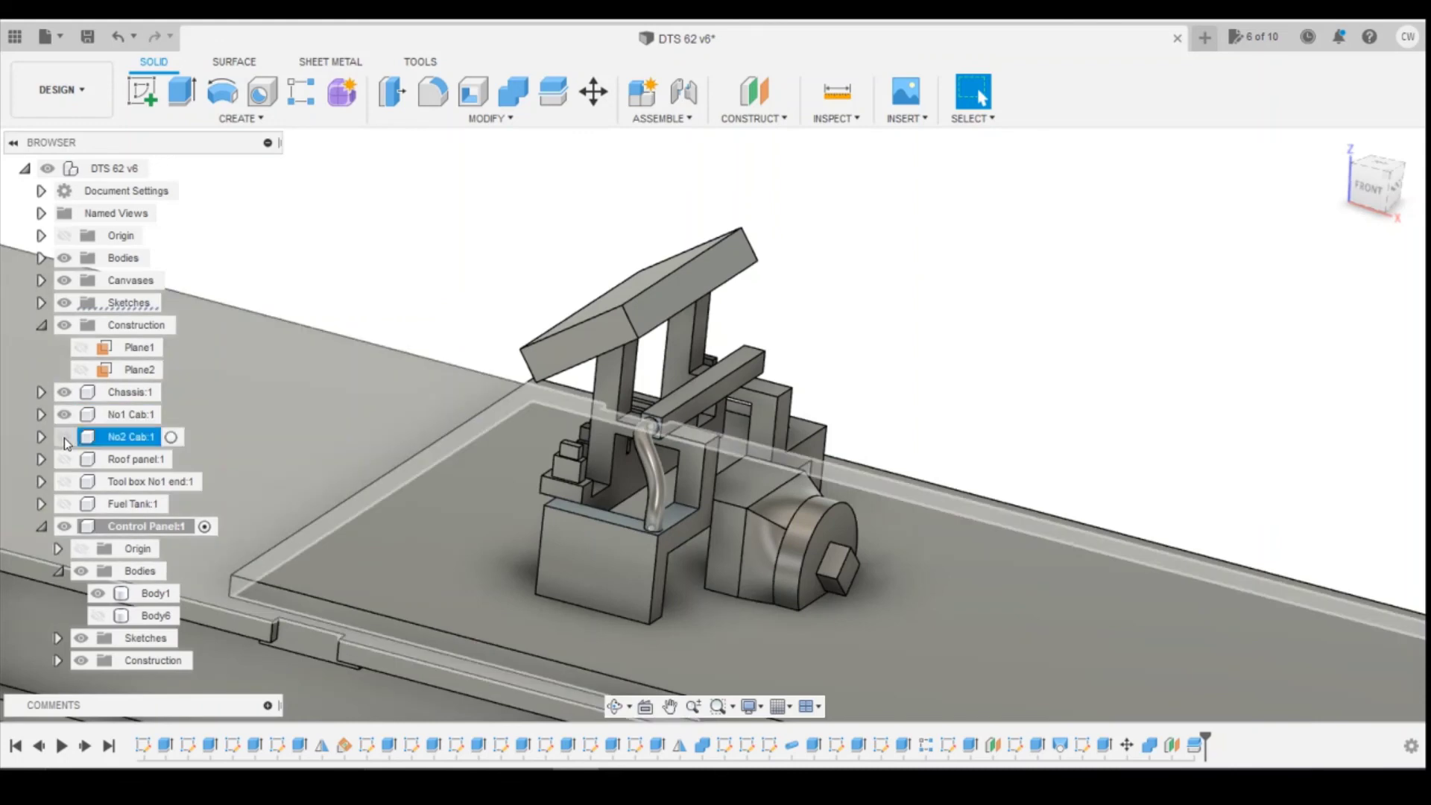
{"action": "left_click", "coordinate": [64, 437]}
{"action": "left_click", "coordinate": [64, 459]}
{"action": "left_click", "coordinate": [64, 482]}
{"action": "left_click", "coordinate": [64, 504]}
{"action": "scroll", "coordinate": [545, 358], "scroll_direction": "down", "scroll_amount": 8}
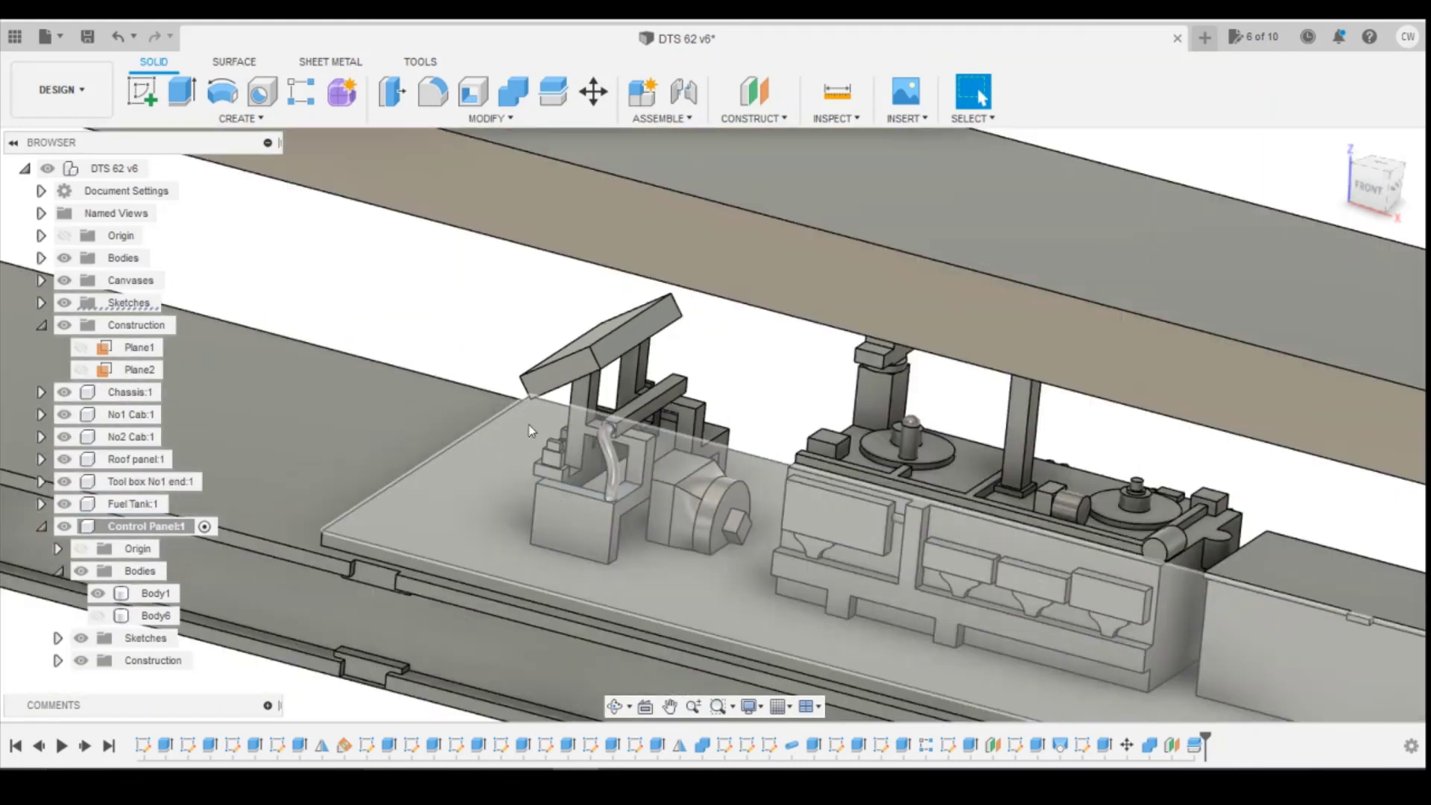
{"action": "scroll", "coordinate": [544, 359], "scroll_direction": "down", "scroll_amount": 3}
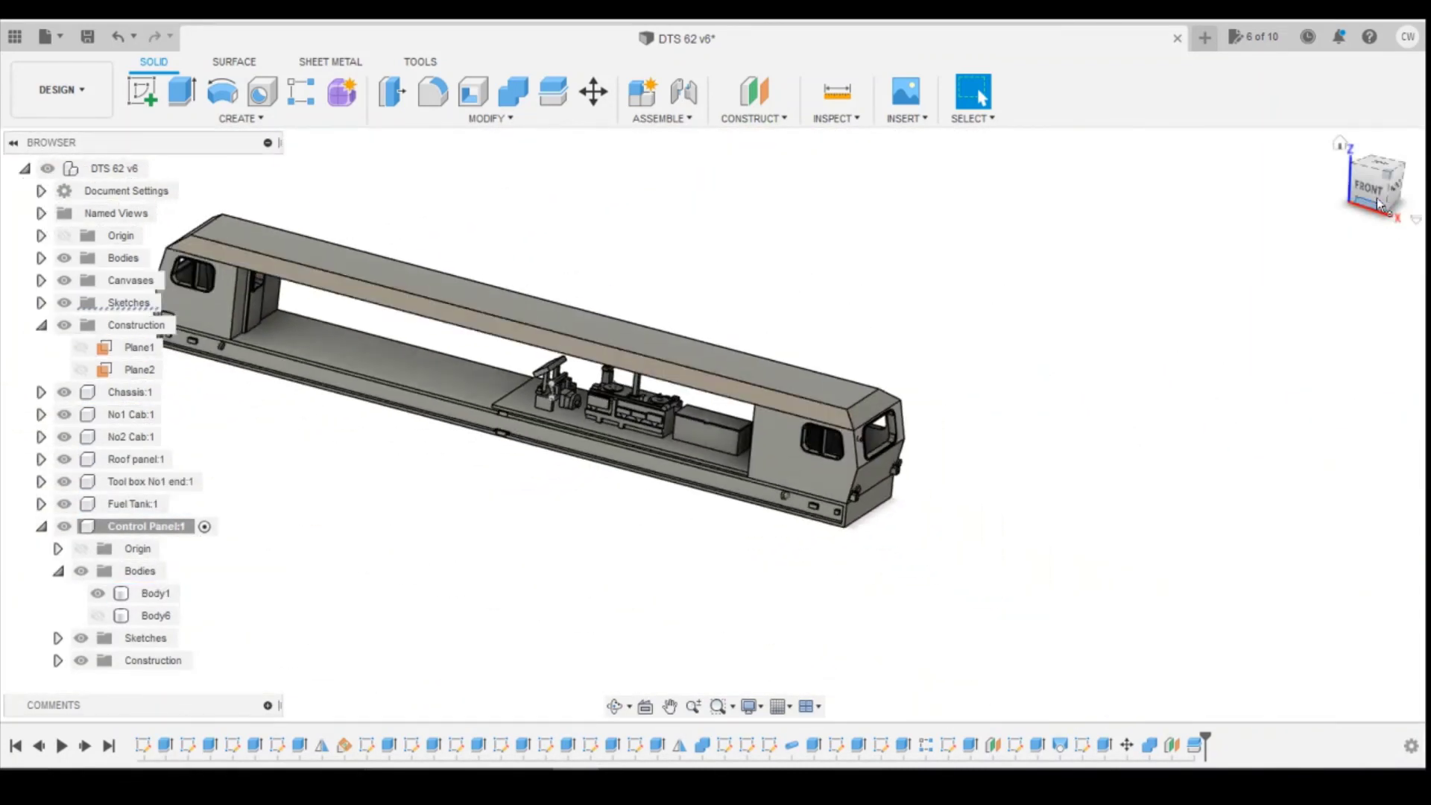
{"action": "mouse_move", "coordinate": [1373, 187]}
{"action": "left_mouse_down"}
{"action": "mouse_move", "coordinate": [1388, 155]}
{"action": "mouse_move", "coordinate": [1402, 182]}
{"action": "mouse_move", "coordinate": [1355, 188]}
{"action": "left_mouse_up"}
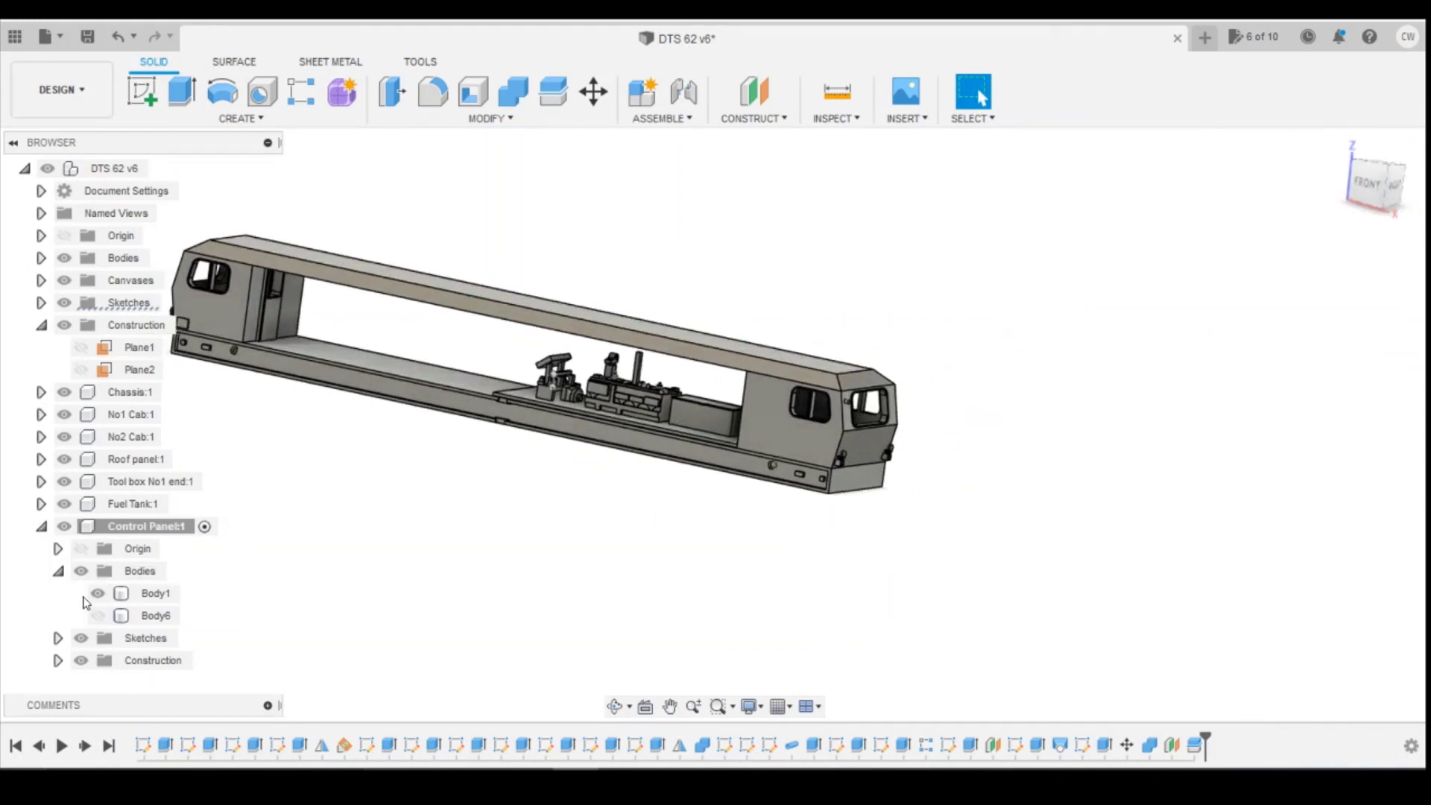
Hide Sketch12 and Sketch13 of the Control Panel component
{"action": "left_click", "coordinate": [57, 638]}
{"action": "scroll", "coordinate": [108, 618], "scroll_direction": "down", "scroll_amount": 4}
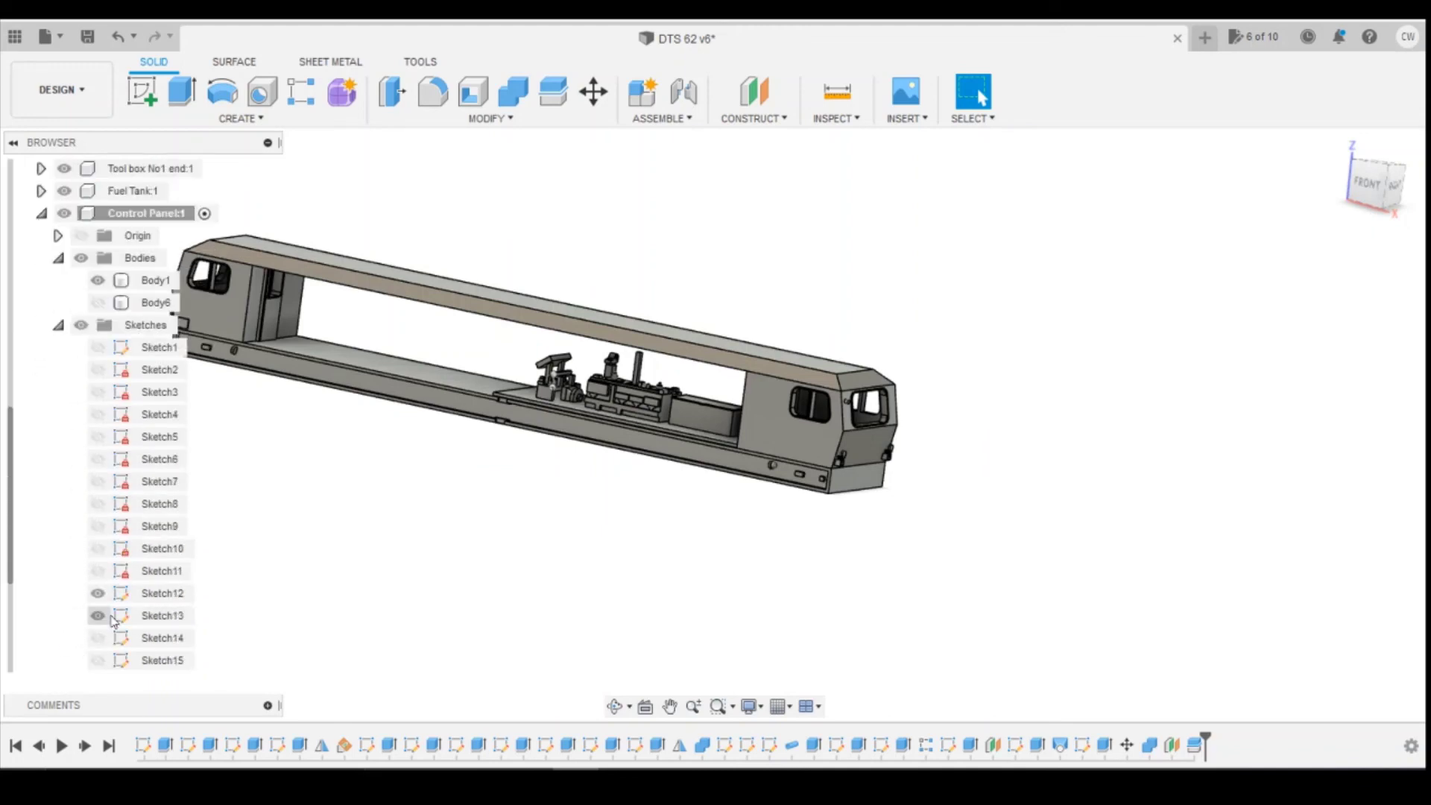
{"action": "scroll", "coordinate": [113, 620], "scroll_direction": "down", "scroll_amount": 3}
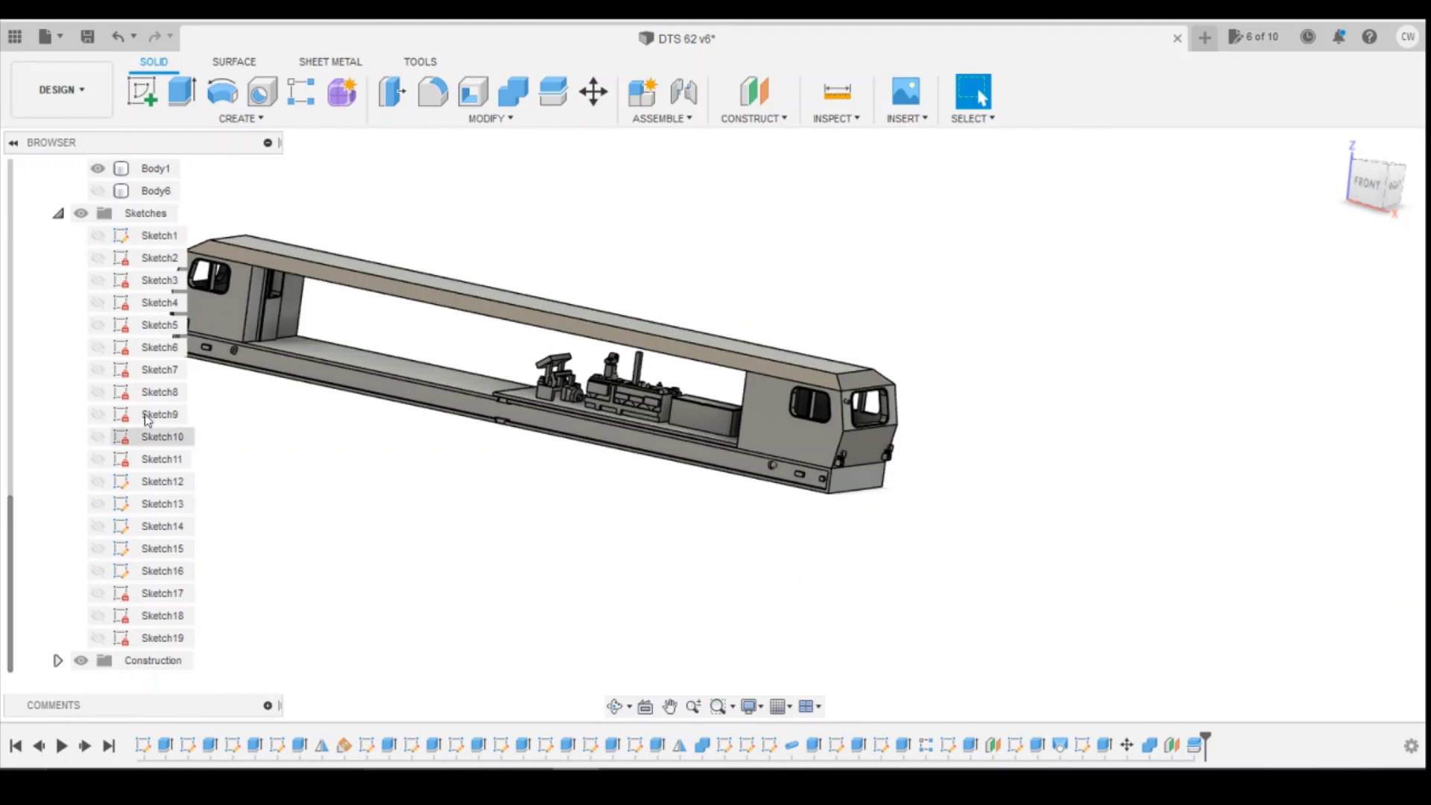
{"action": "left_click", "coordinate": [58, 213]}
{"action": "scroll", "coordinate": [416, 544], "scroll_direction": "down", "scroll_amount": 3}
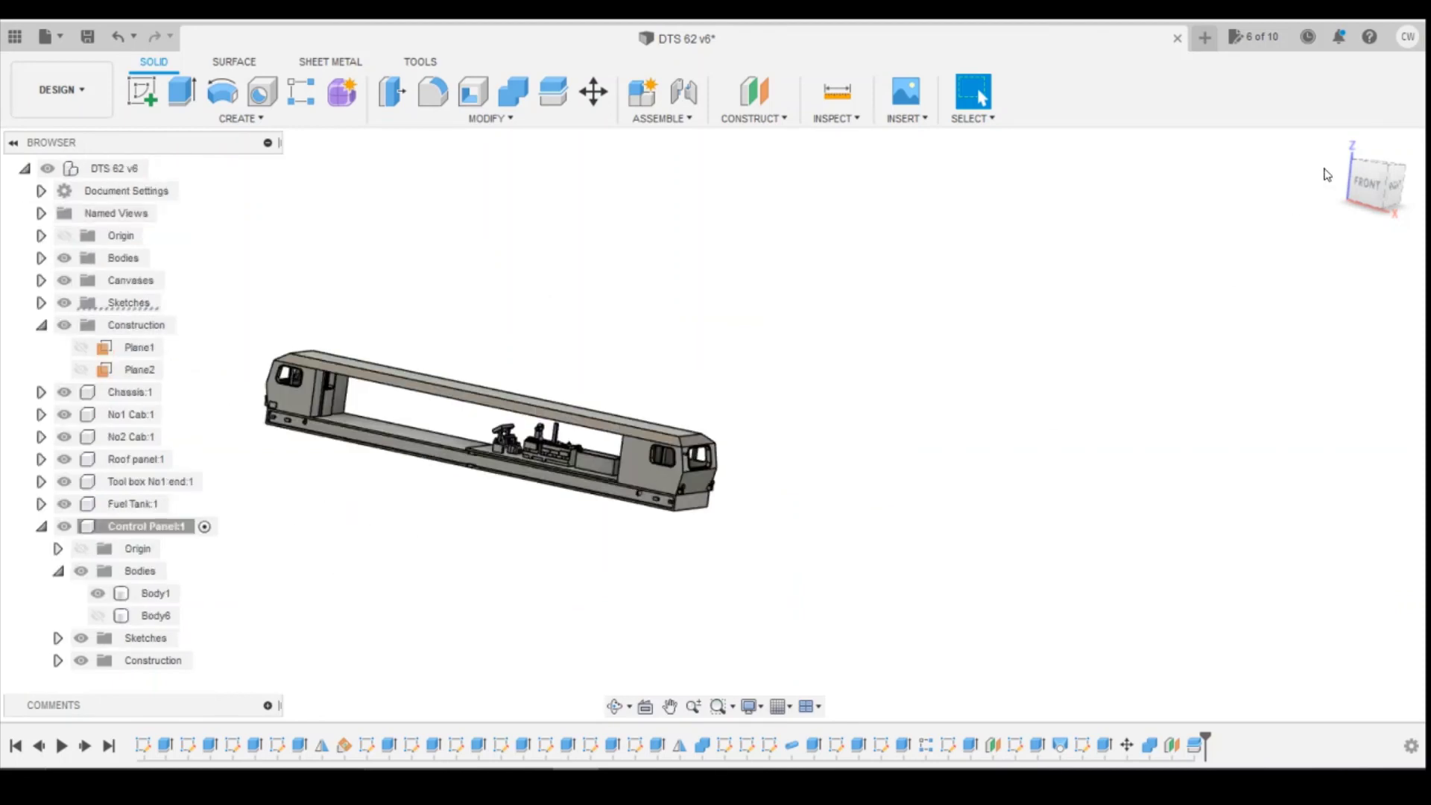
Examine the complete vehicle and the control panel's placement on the chassis from both cab ends
{"action": "mouse_move", "coordinate": [1366, 196]}
{"action": "left_mouse_down"}
{"action": "mouse_move", "coordinate": [1388, 197]}
{"action": "mouse_move", "coordinate": [1359, 194]}
{"action": "left_mouse_up"}
{"action": "scroll", "coordinate": [402, 471], "scroll_direction": "up", "scroll_amount": 2}
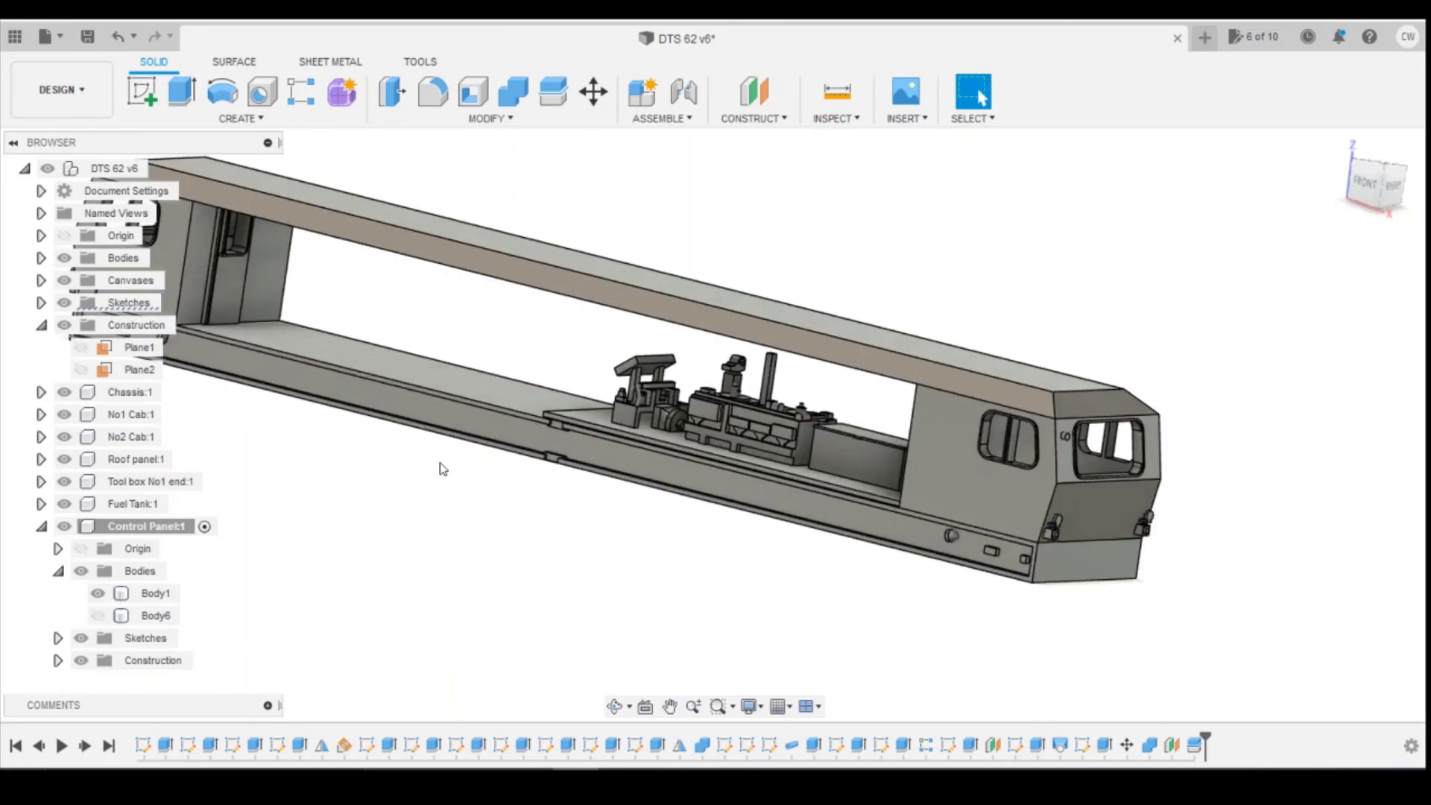
{"action": "scroll", "coordinate": [457, 467], "scroll_direction": "up", "scroll_amount": 3}
{"action": "scroll", "coordinate": [454, 467], "scroll_direction": "down", "scroll_amount": 2}
{"action": "scroll", "coordinate": [528, 430], "scroll_direction": "down", "scroll_amount": 2}
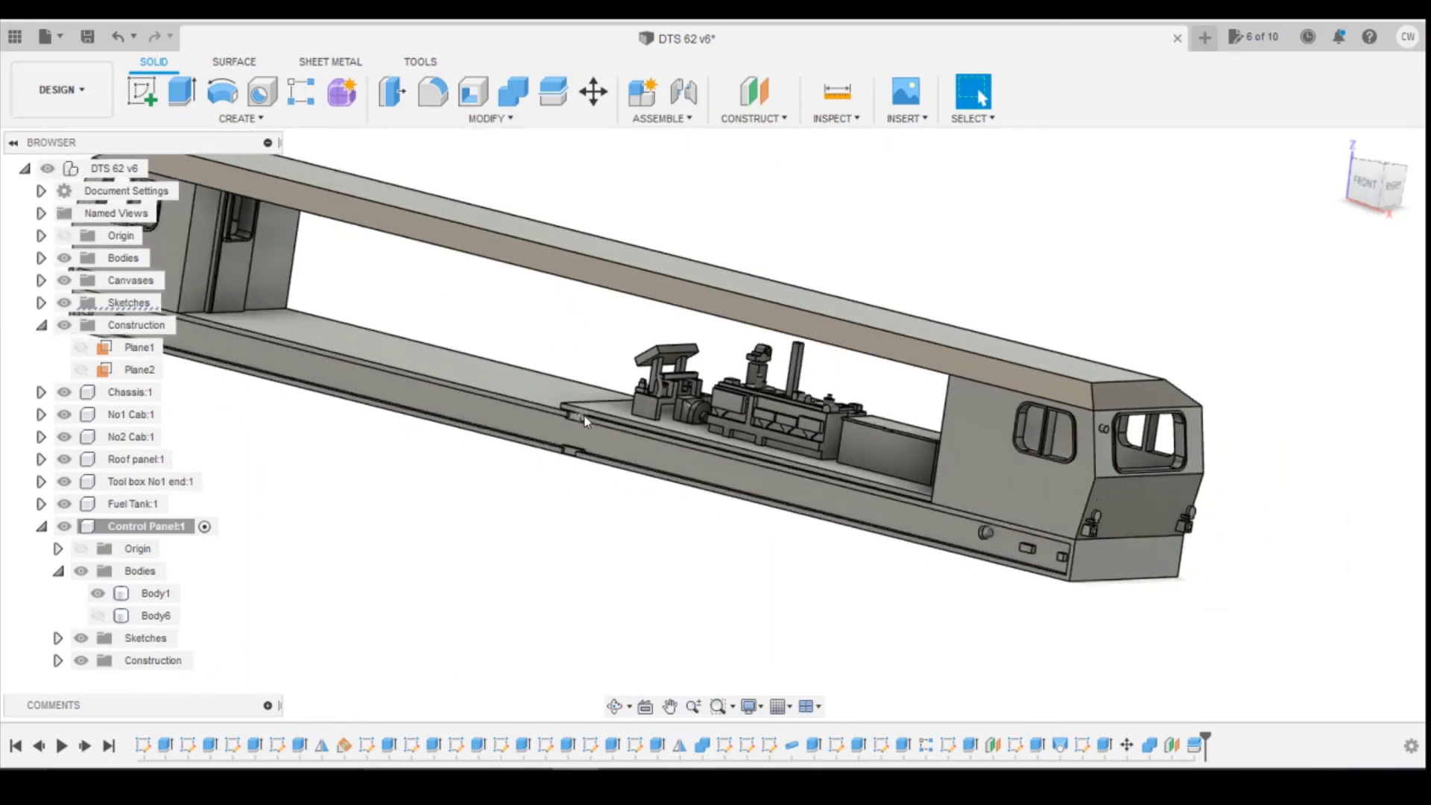
{"action": "left_click", "coordinate": [1368, 181]}
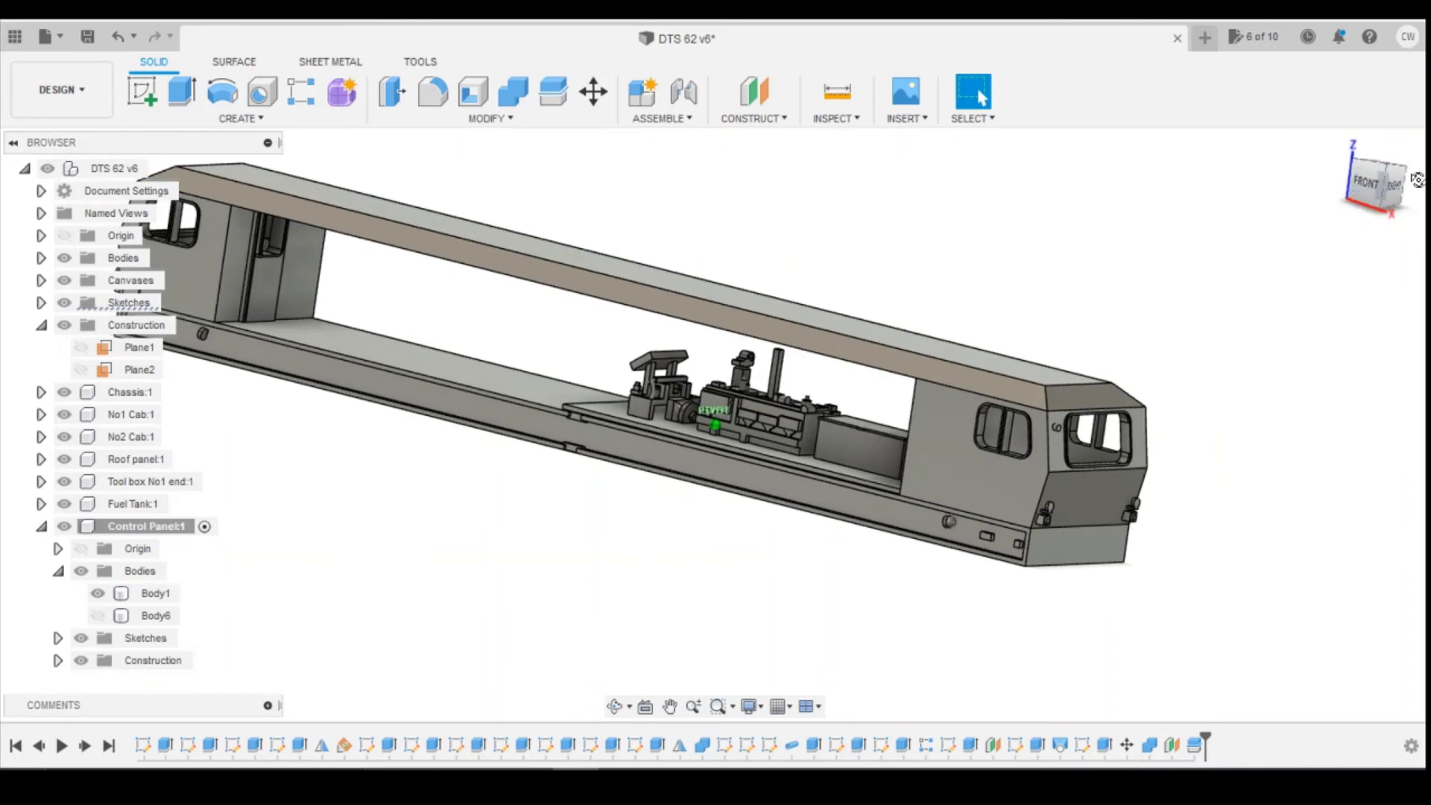
{"action": "left_click", "coordinate": [1120, 308]}
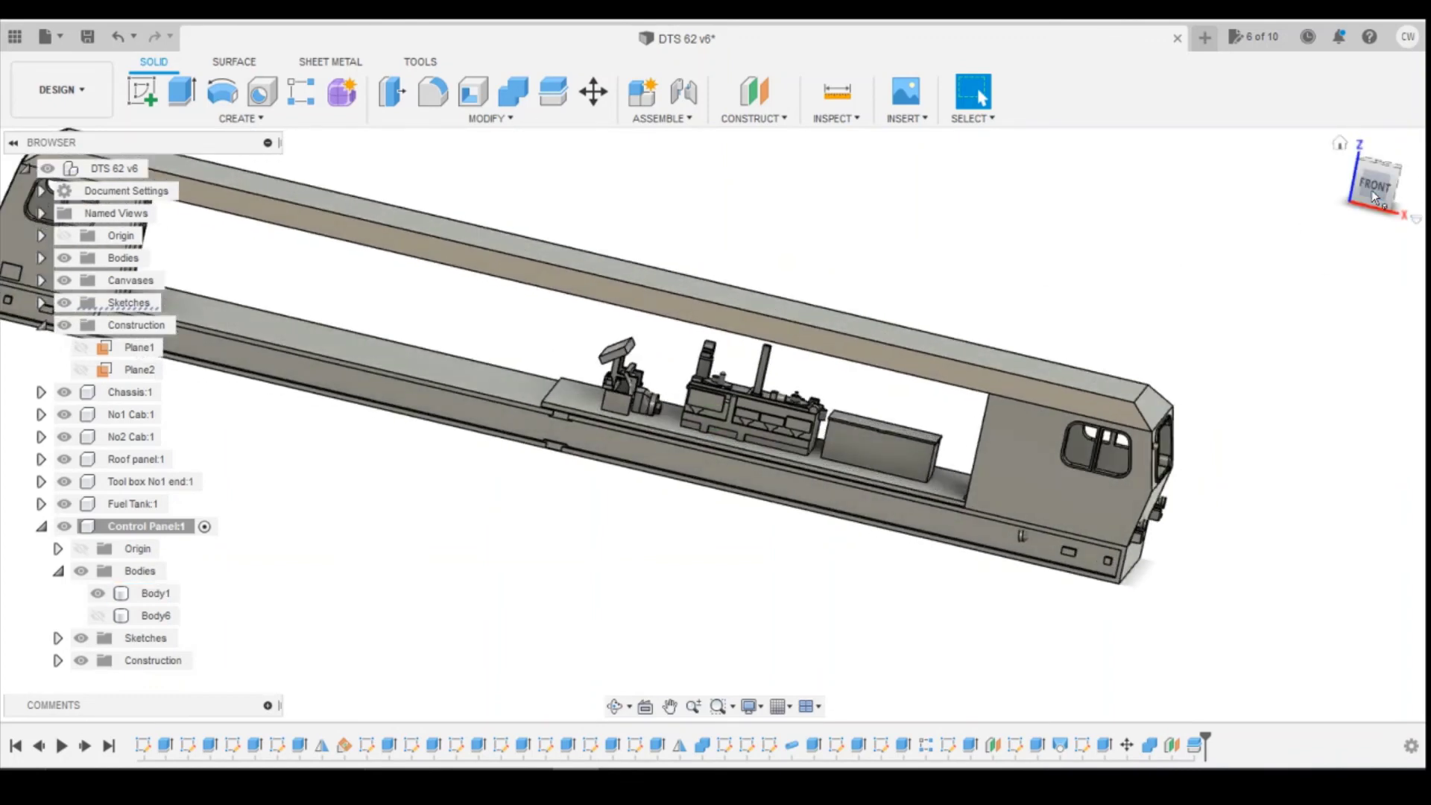
{"action": "mouse_move", "coordinate": [1374, 188]}
{"action": "left_mouse_down"}
{"action": "mouse_move", "coordinate": [1416, 190]}
{"action": "mouse_move", "coordinate": [1427, 170]}
{"action": "mouse_move", "coordinate": [1371, 213]}
{"action": "mouse_move", "coordinate": [1283, 194]}
{"action": "mouse_move", "coordinate": [1344, 196]}
{"action": "left_mouse_up"}
{"action": "scroll", "coordinate": [653, 399], "scroll_direction": "up", "scroll_amount": 5}
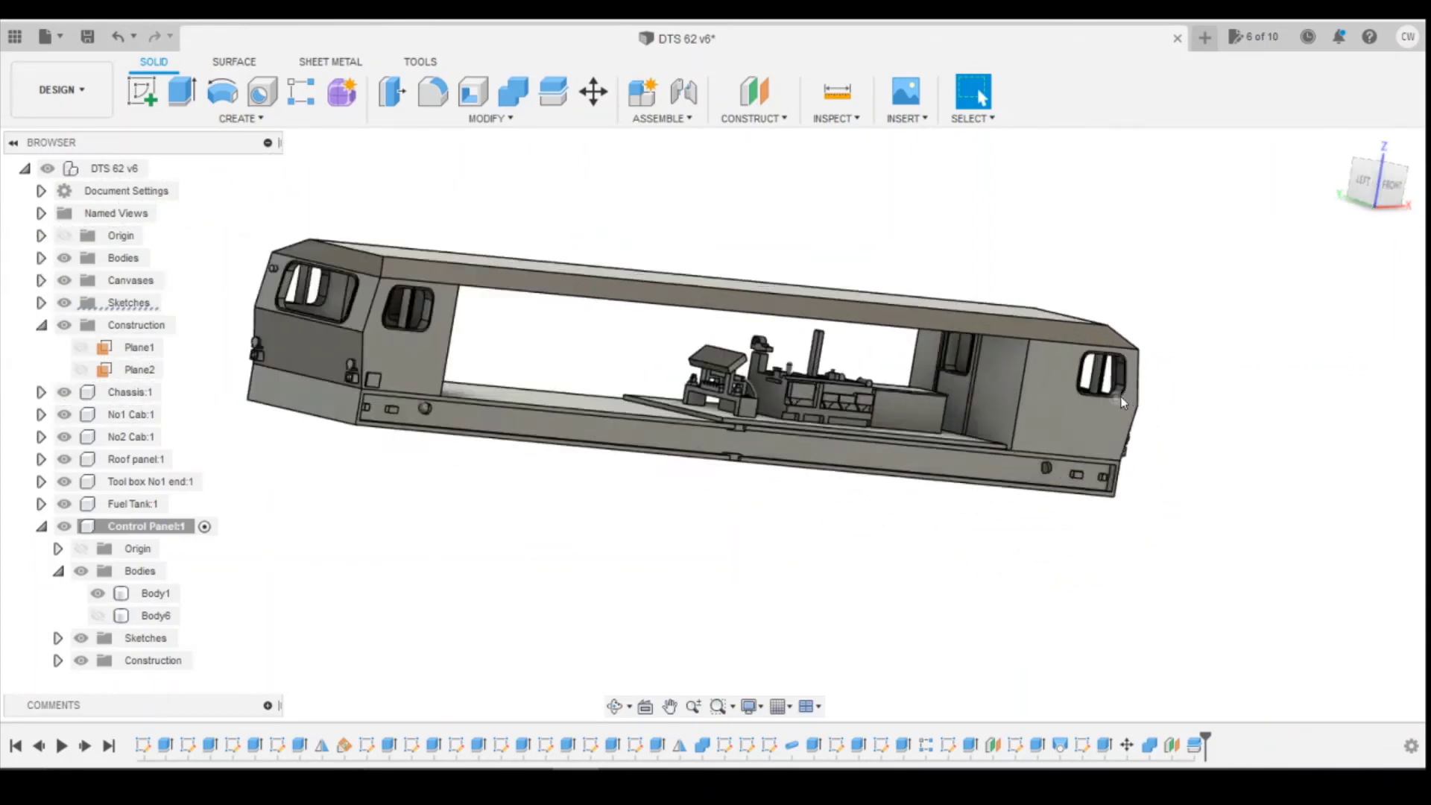
{"action": "left_click", "coordinate": [653, 399]}
{"action": "scroll", "coordinate": [667, 452], "scroll_direction": "up", "scroll_amount": 2}
{"action": "scroll", "coordinate": [708, 475], "scroll_direction": "down", "scroll_amount": 2}
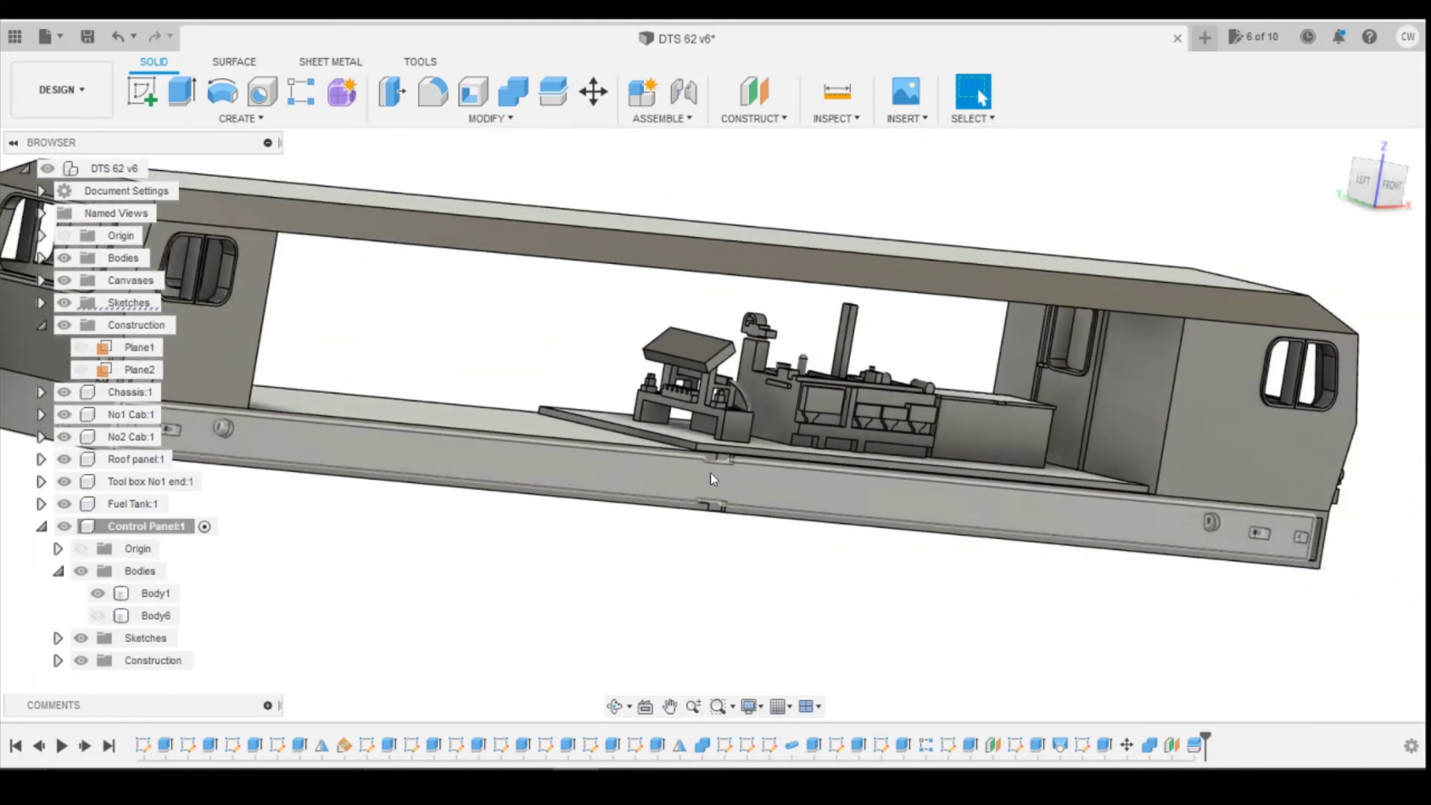